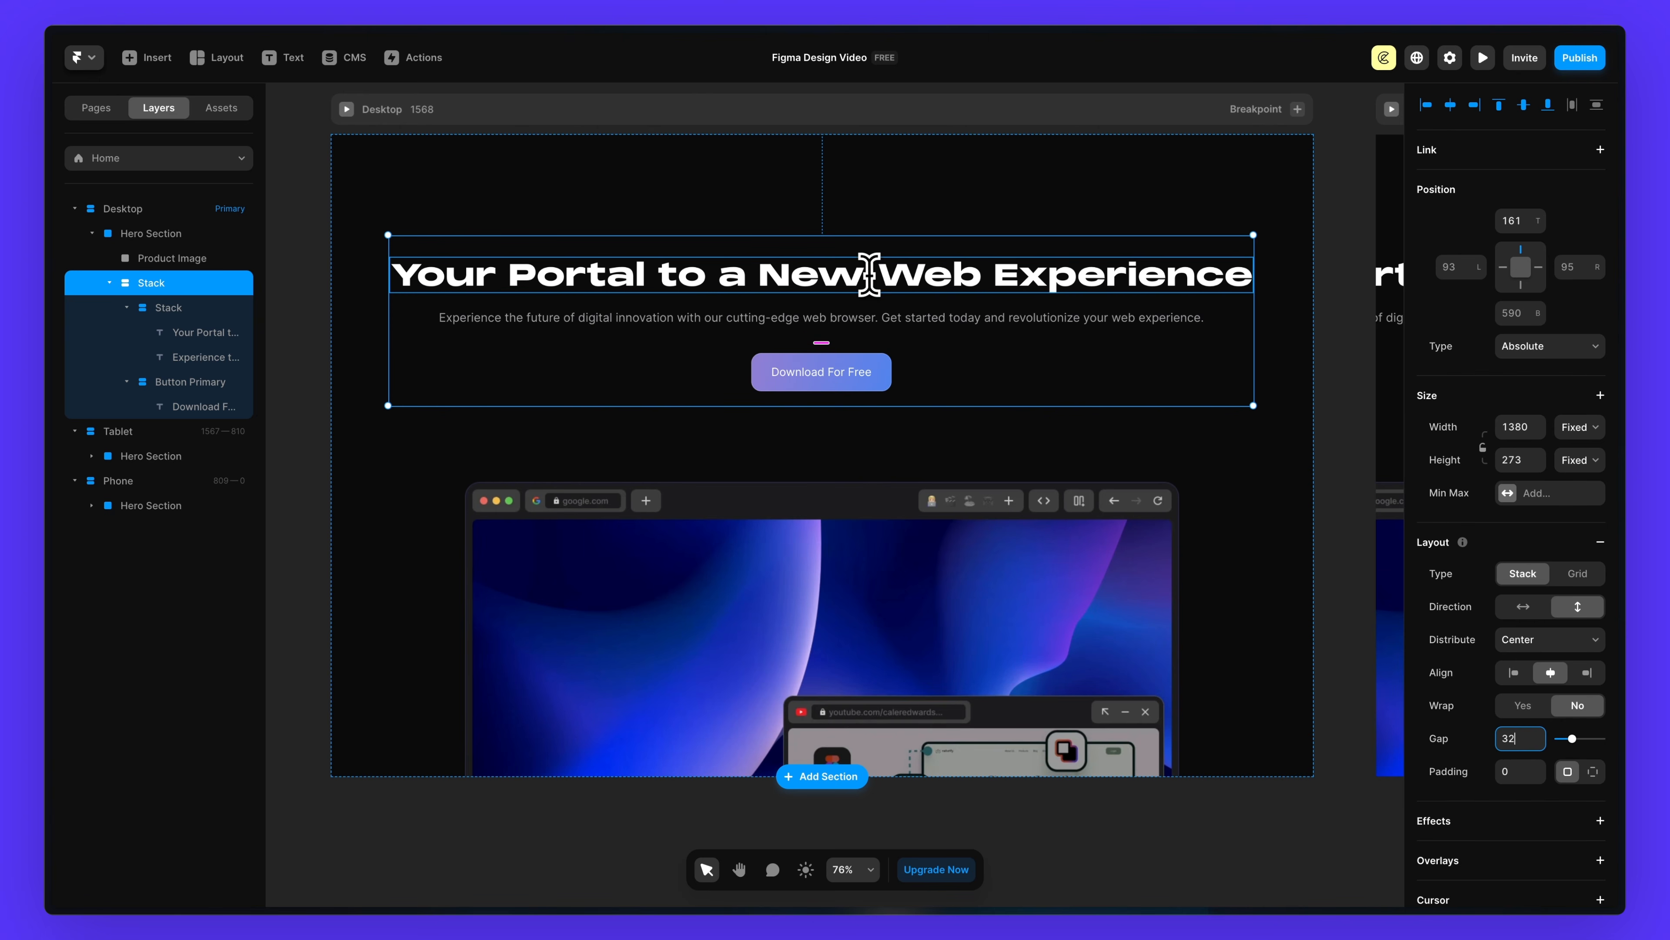
- Rename the outer stack in the hero section to "Content Top" and its nested text stack to "Heading & P"
{"action": "double_click", "coordinate": [151, 282]}
{"action": "type", "text": "Cont"}
{"action": "type", "text": "ent Top"}
{"action": "double_click", "coordinate": [166, 309]}
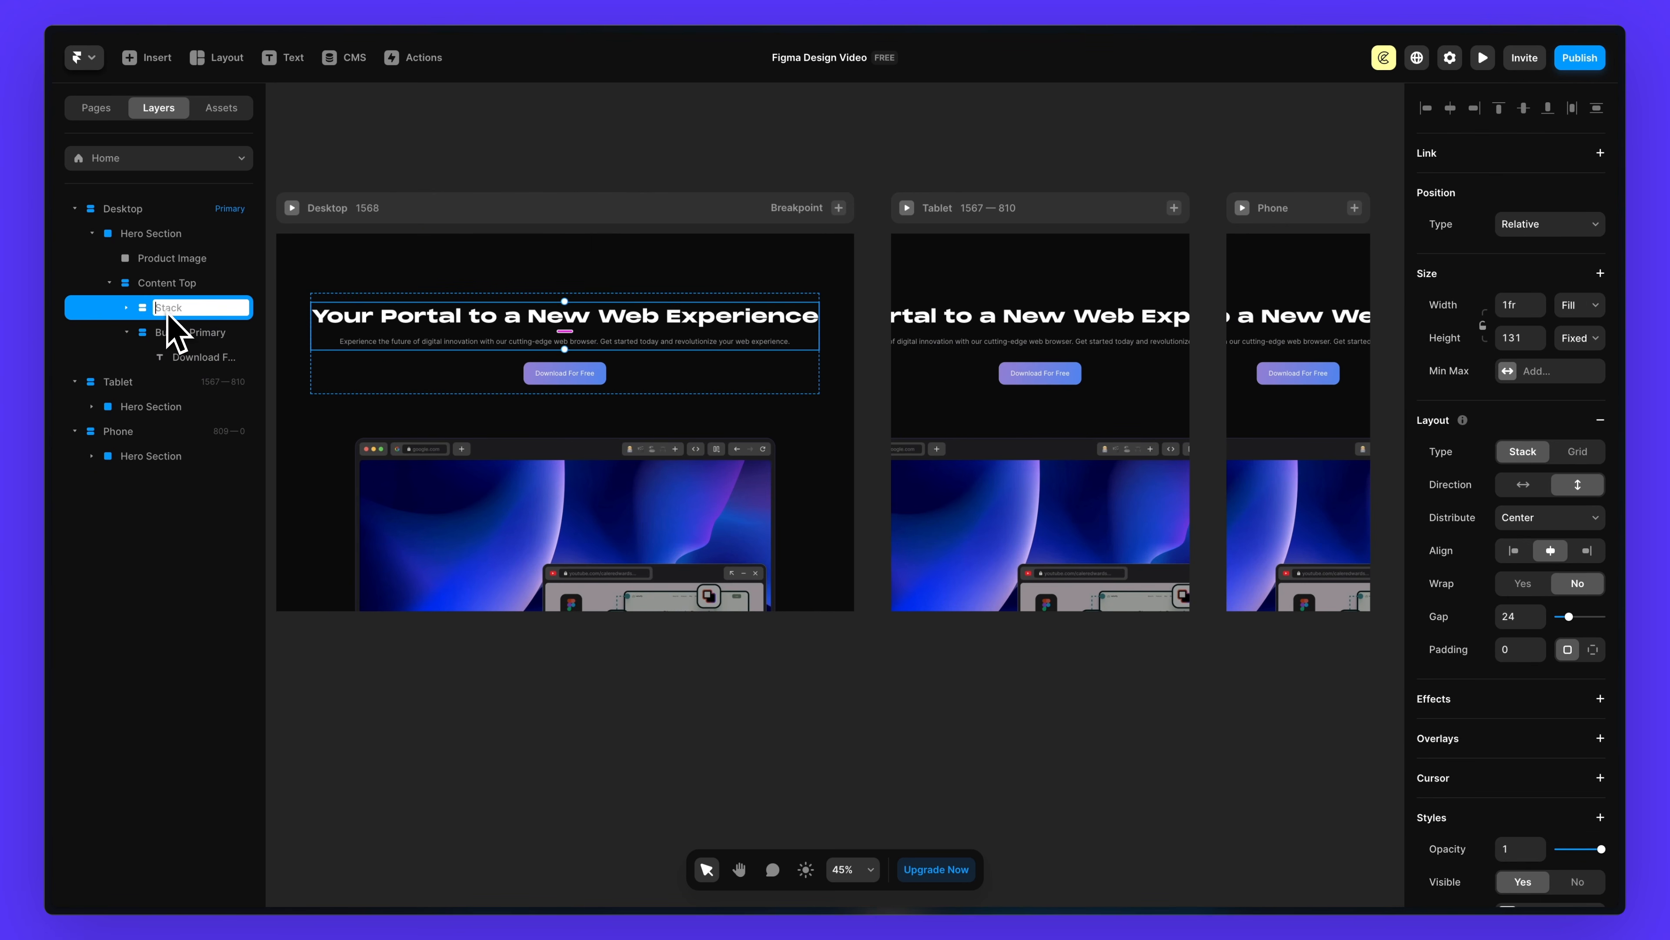
{"action": "type", "text": "Heading & P"}
- Change the Content Top stack's width to relative sizing and set it to 100
{"action": "left_click", "coordinate": [173, 283]}
{"action": "left_click", "coordinate": [1579, 313]}
{"action": "left_click", "coordinate": [1580, 334]}
{"action": "left_click", "coordinate": [1528, 313]}
{"action": "type", "text": "100"}
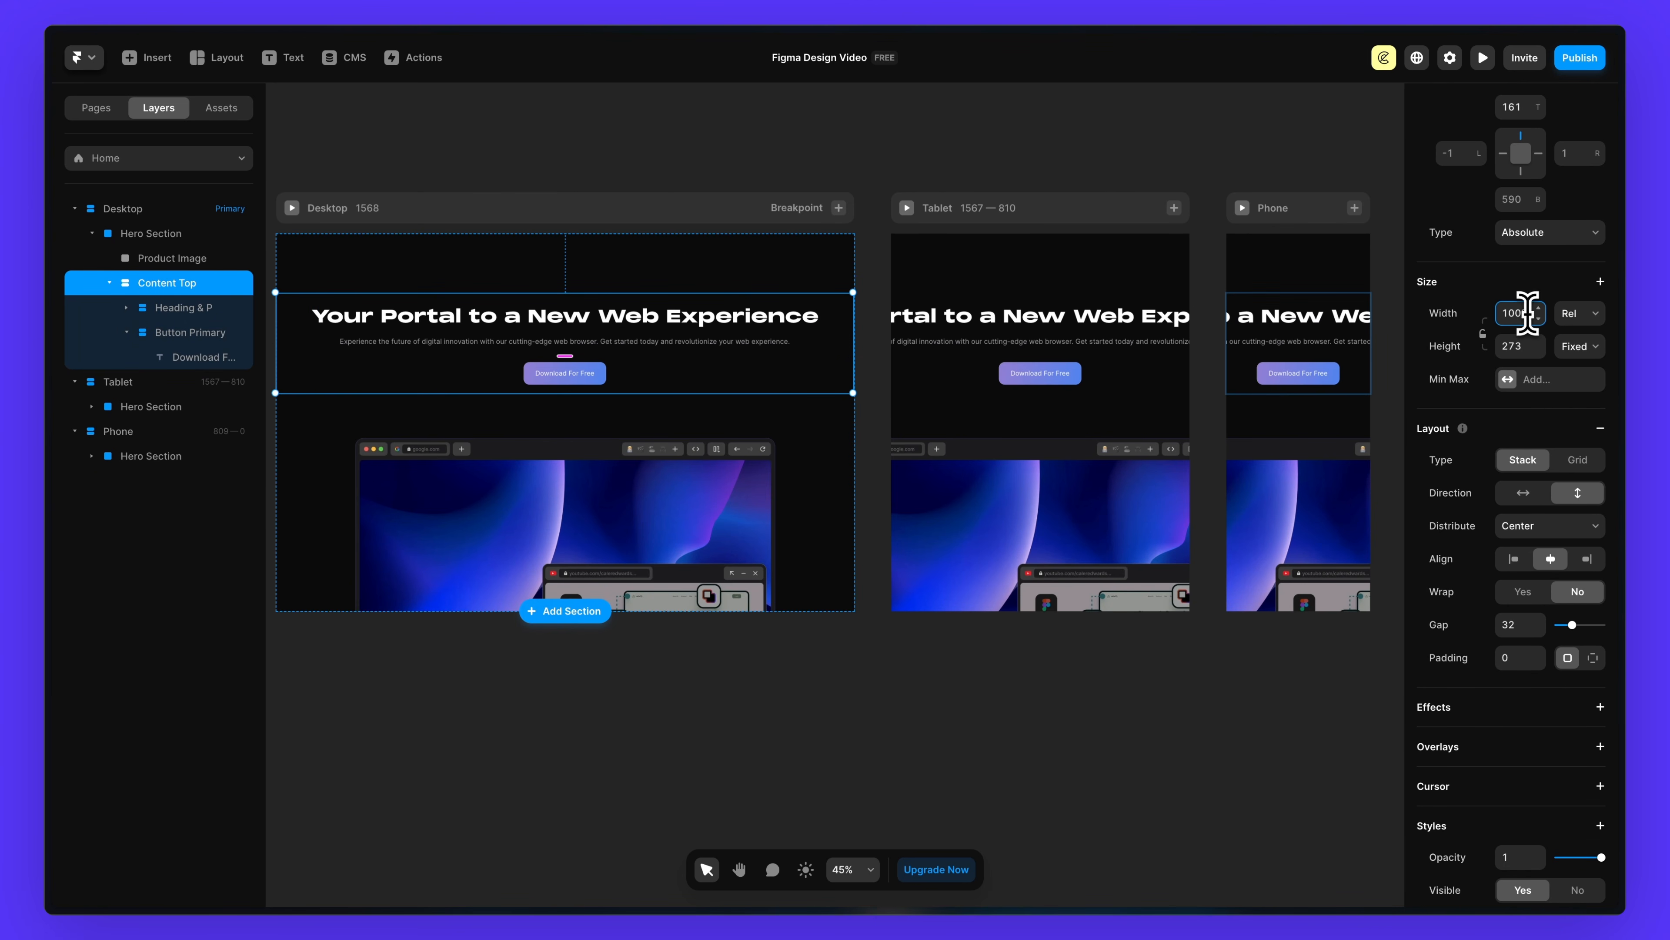
- Change the Heading & P stack's height from fixed to fit its content
{"action": "left_click", "coordinate": [178, 310]}
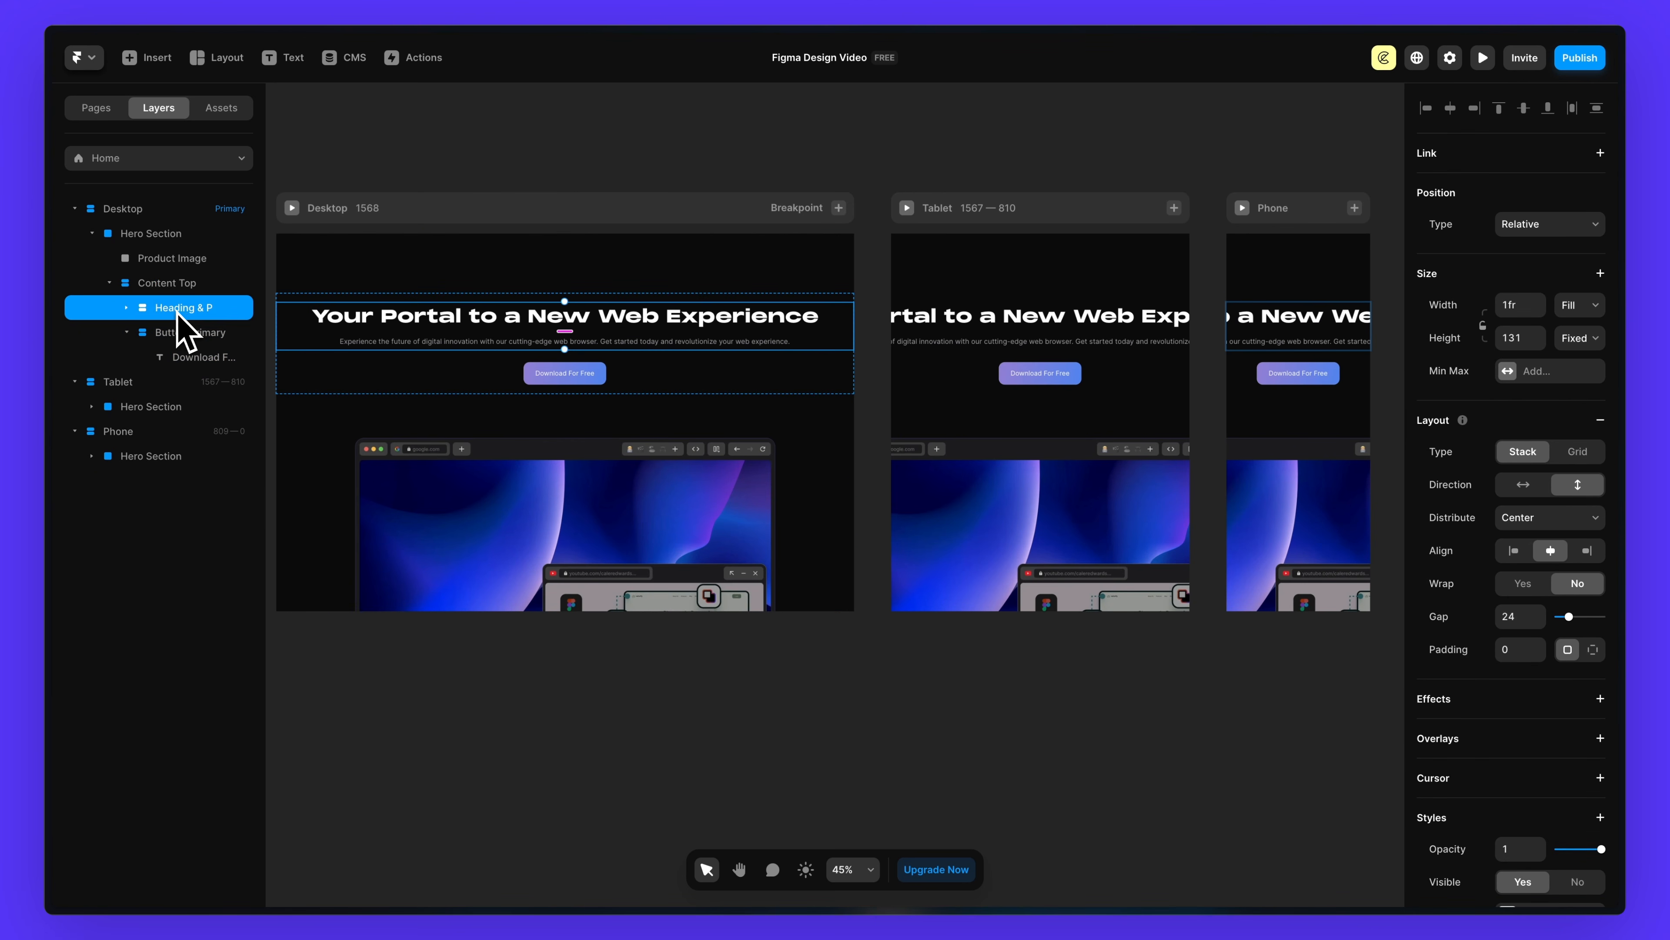
{"action": "left_click", "coordinate": [1579, 338]}
{"action": "left_click", "coordinate": [1579, 394]}
- Select the heading and paragraph text layers inside Heading & P together and change their width sizing mode
{"action": "double_click", "coordinate": [677, 344]}
{"action": "left_click", "coordinate": [193, 336], "text": "shift"}
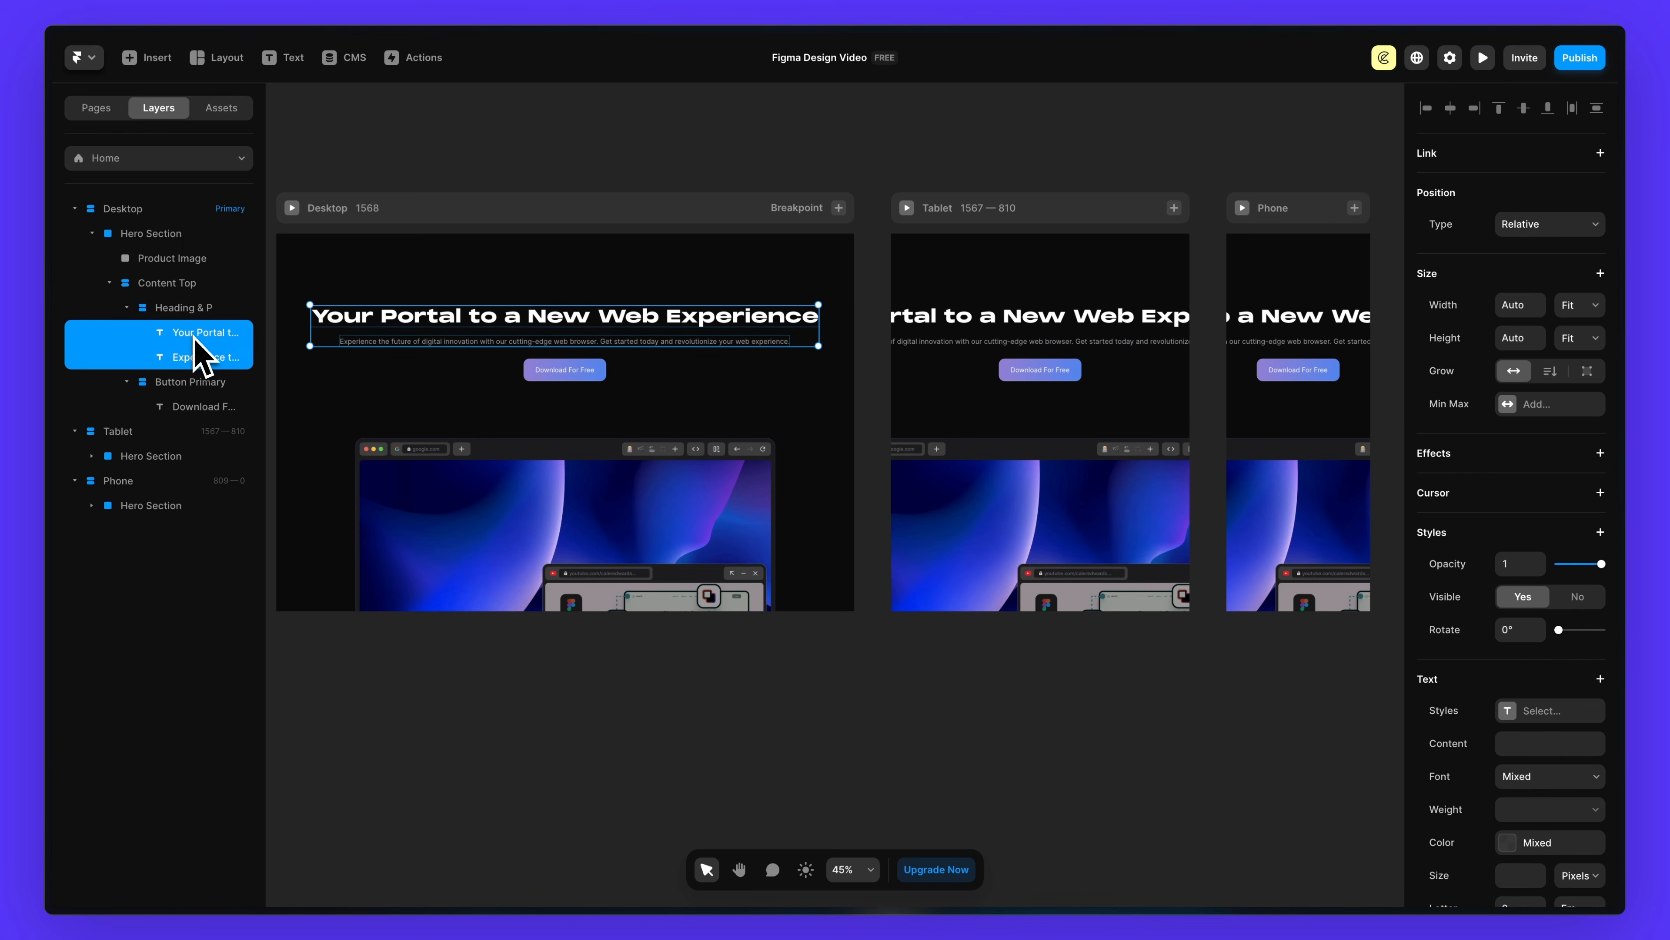
{"action": "left_click", "coordinate": [1579, 304]}
{"action": "left_click", "coordinate": [1579, 285]}
{"action": "left_click", "coordinate": [1387, 356]}
{"action": "scroll", "coordinate": [966, 355], "scroll_direction": "right", "scroll_amount": 2}
{"action": "scroll", "coordinate": [973, 358], "scroll_direction": "up", "scroll_amount": 4}
{"action": "scroll", "coordinate": [954, 319], "scroll_direction": "left", "scroll_amount": 8}
{"action": "left_click", "coordinate": [843, 395]}
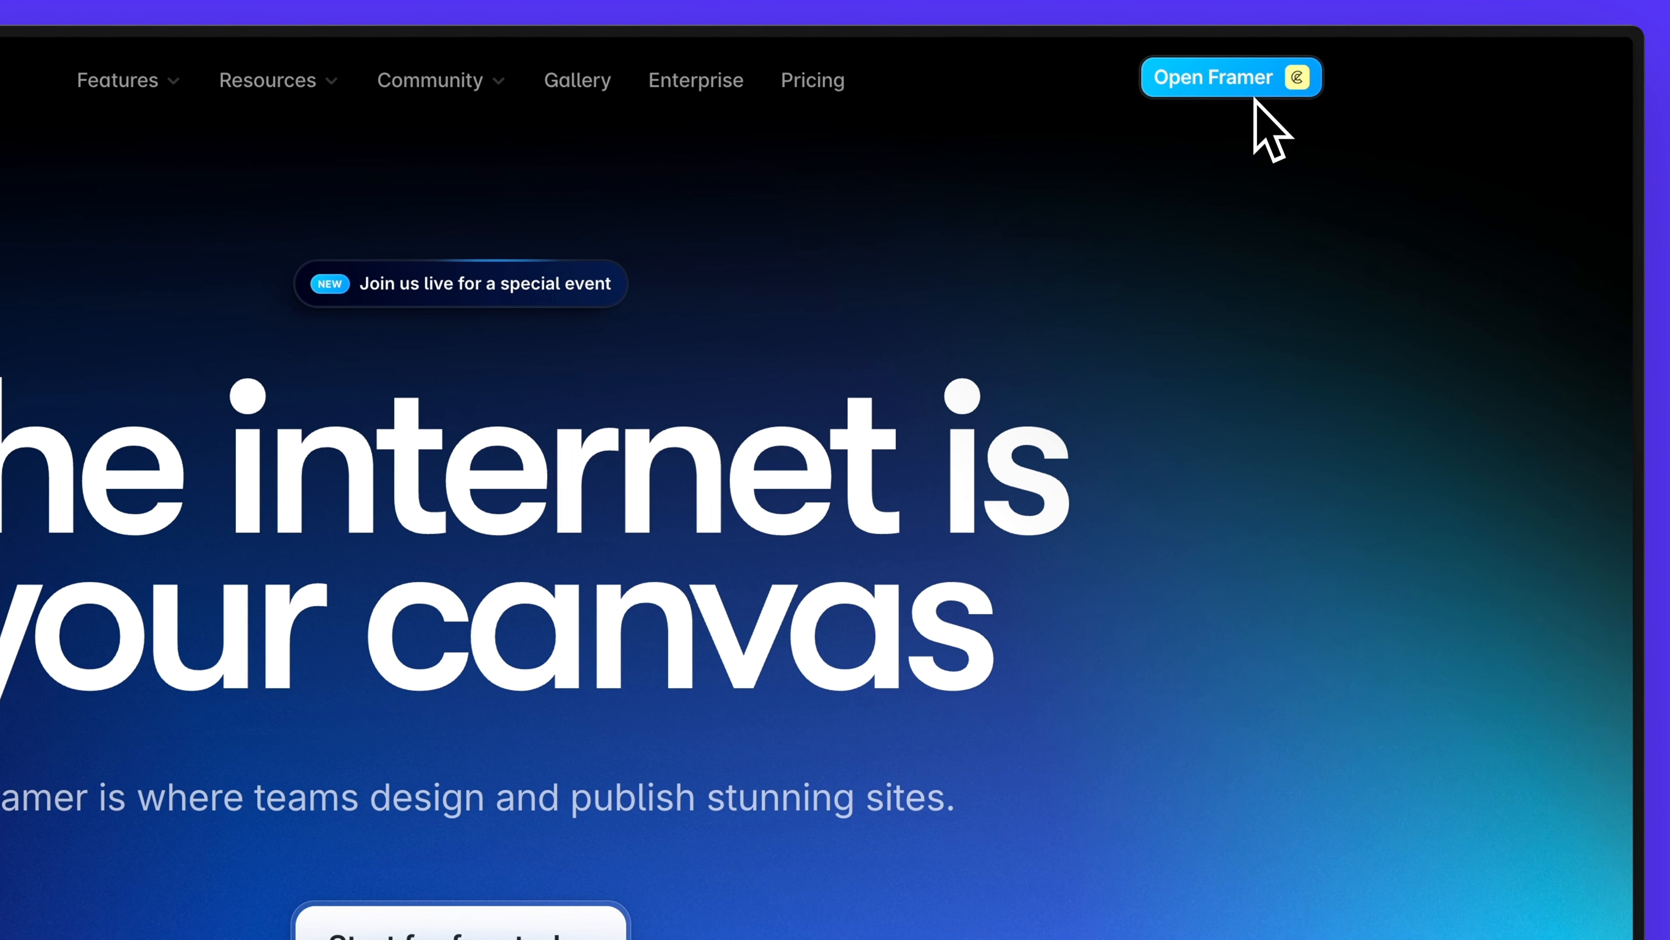
- Open the Framer workspace from the website and create a new blank project
{"action": "left_click", "coordinate": [1222, 79]}
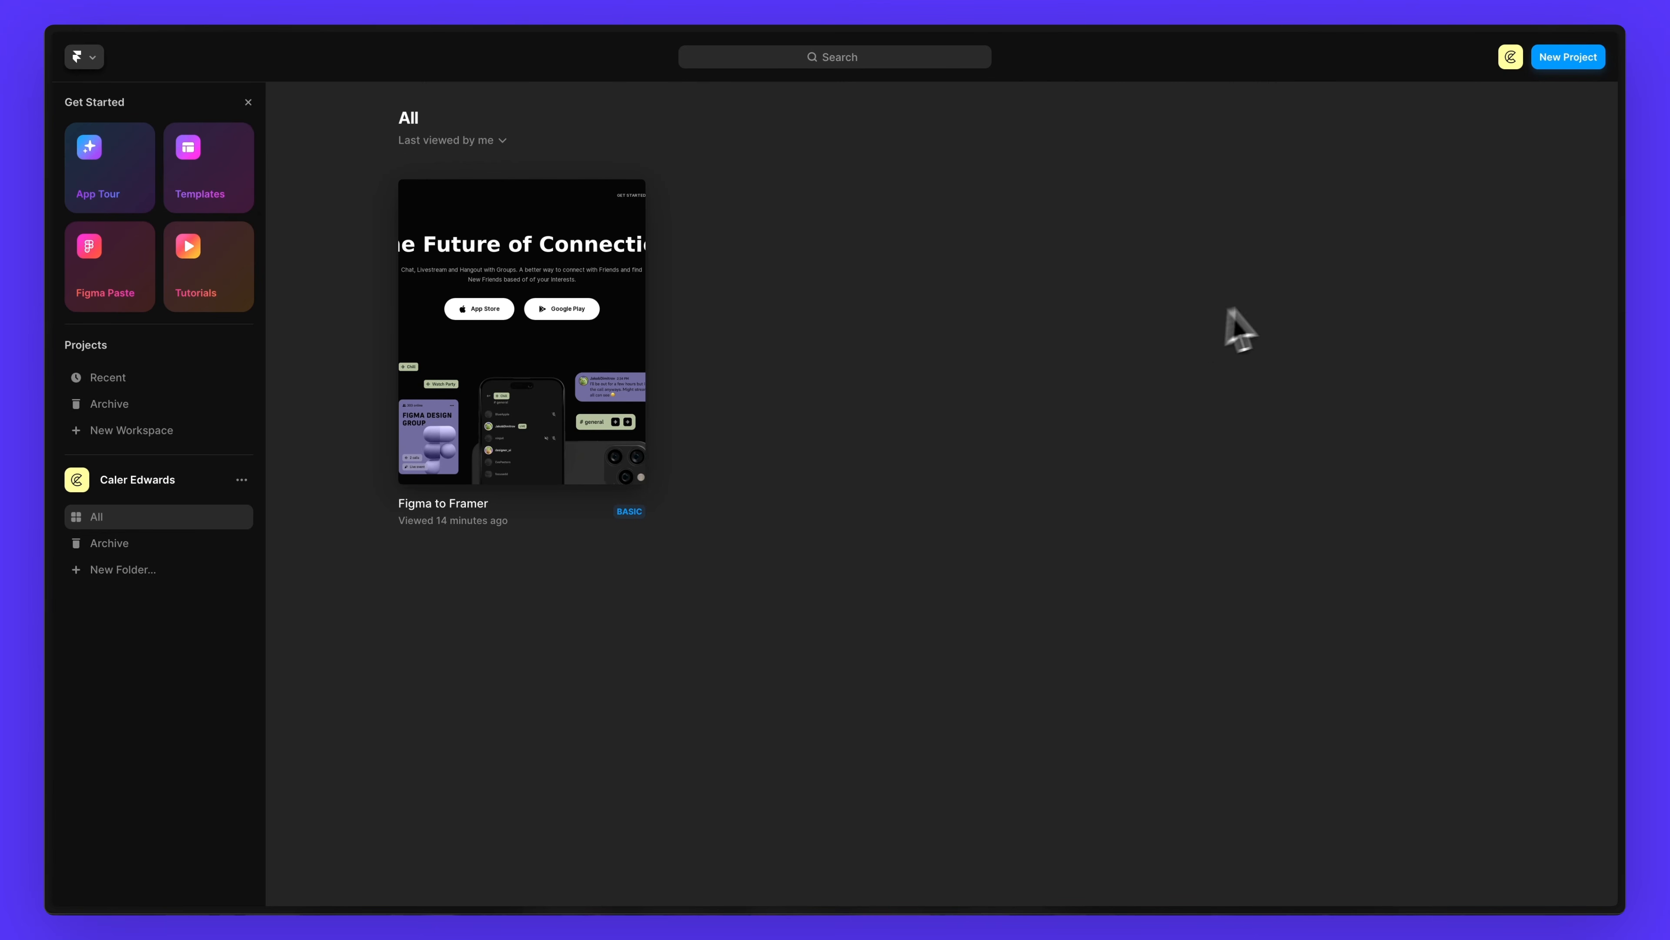
{"action": "left_click", "coordinate": [1576, 63]}
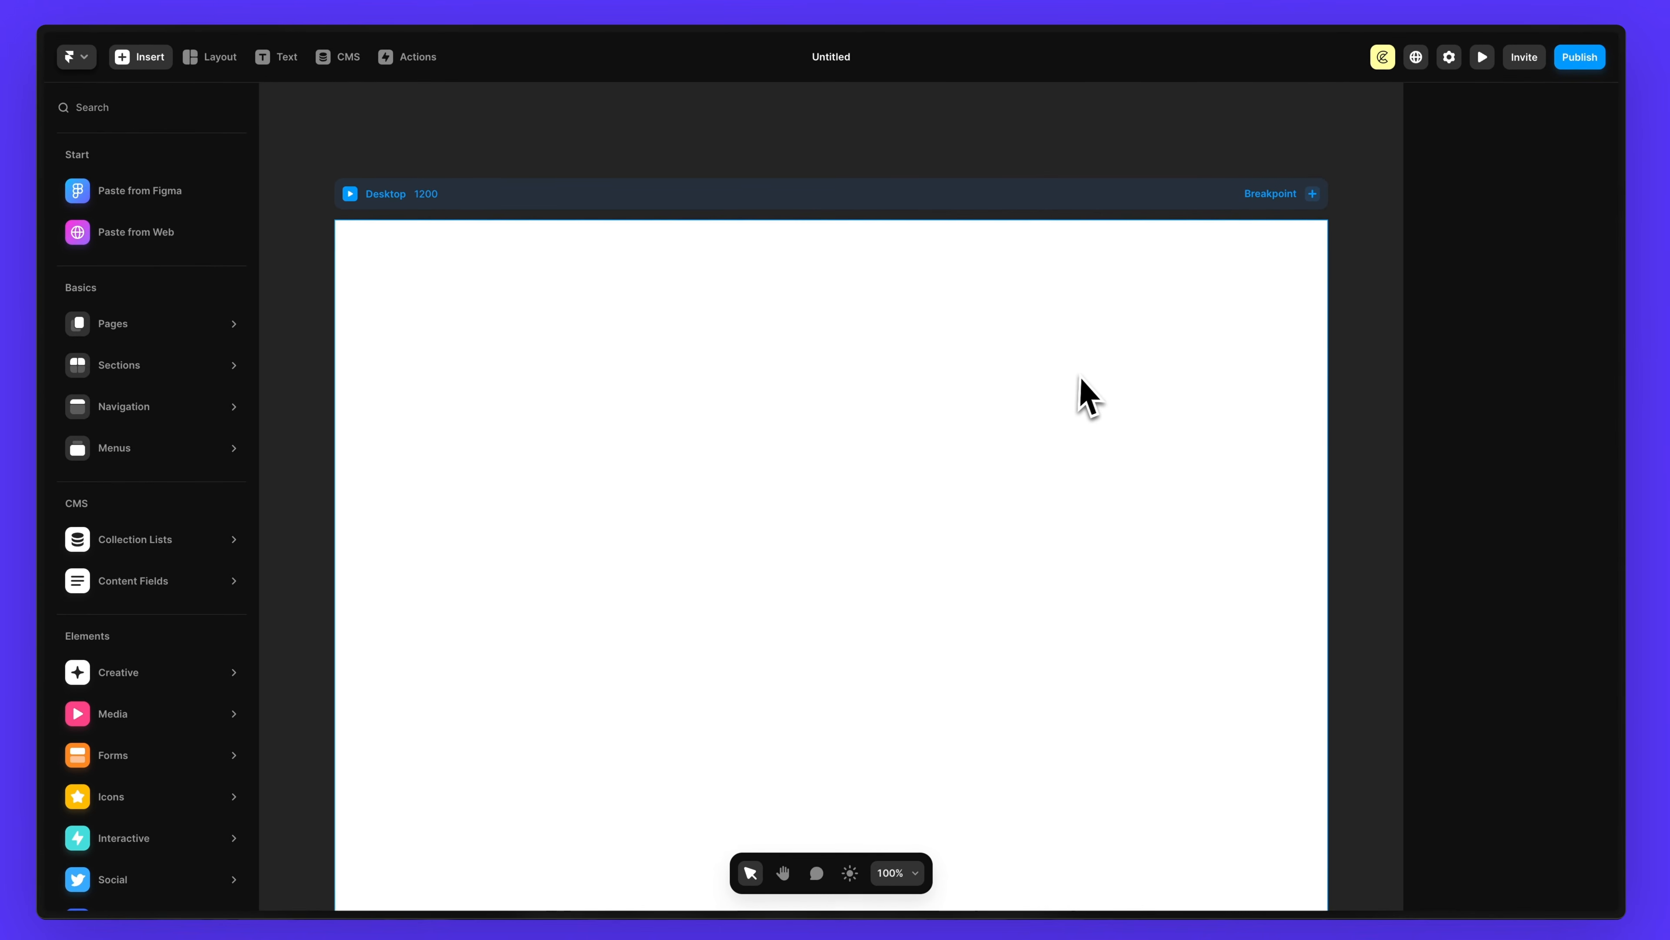
{"action": "scroll", "coordinate": [1206, 353], "scroll_direction": "down", "scroll_amount": 1}
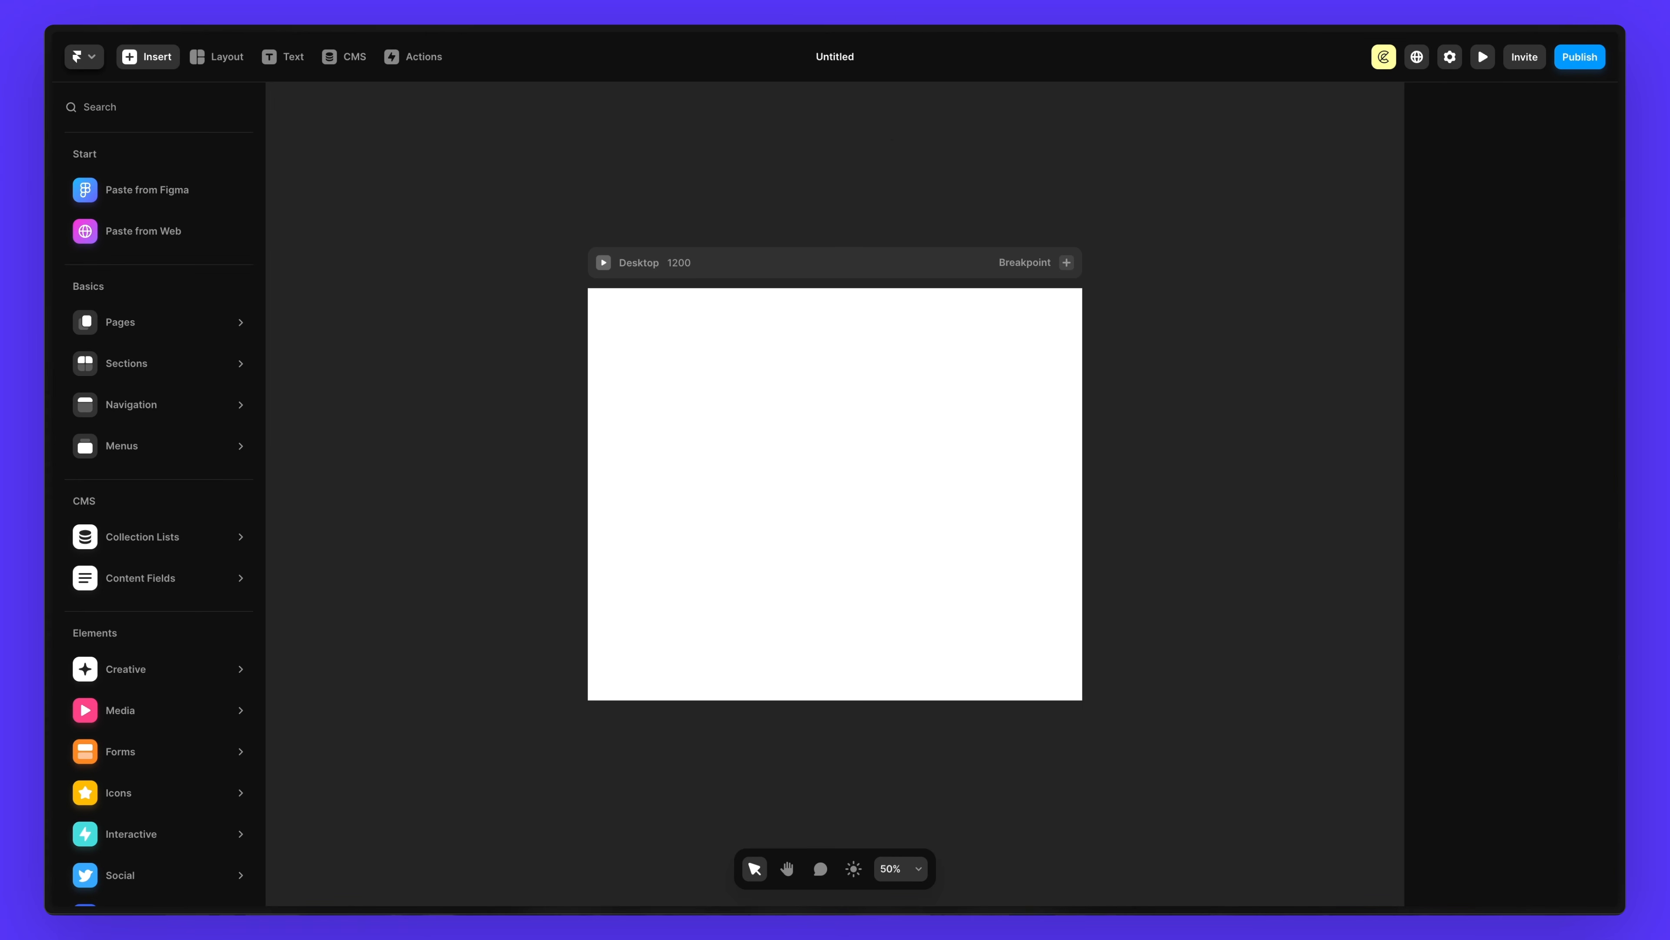
- Rename the untitled project as "Framer Design Video"
{"action": "left_click", "coordinate": [842, 58]}
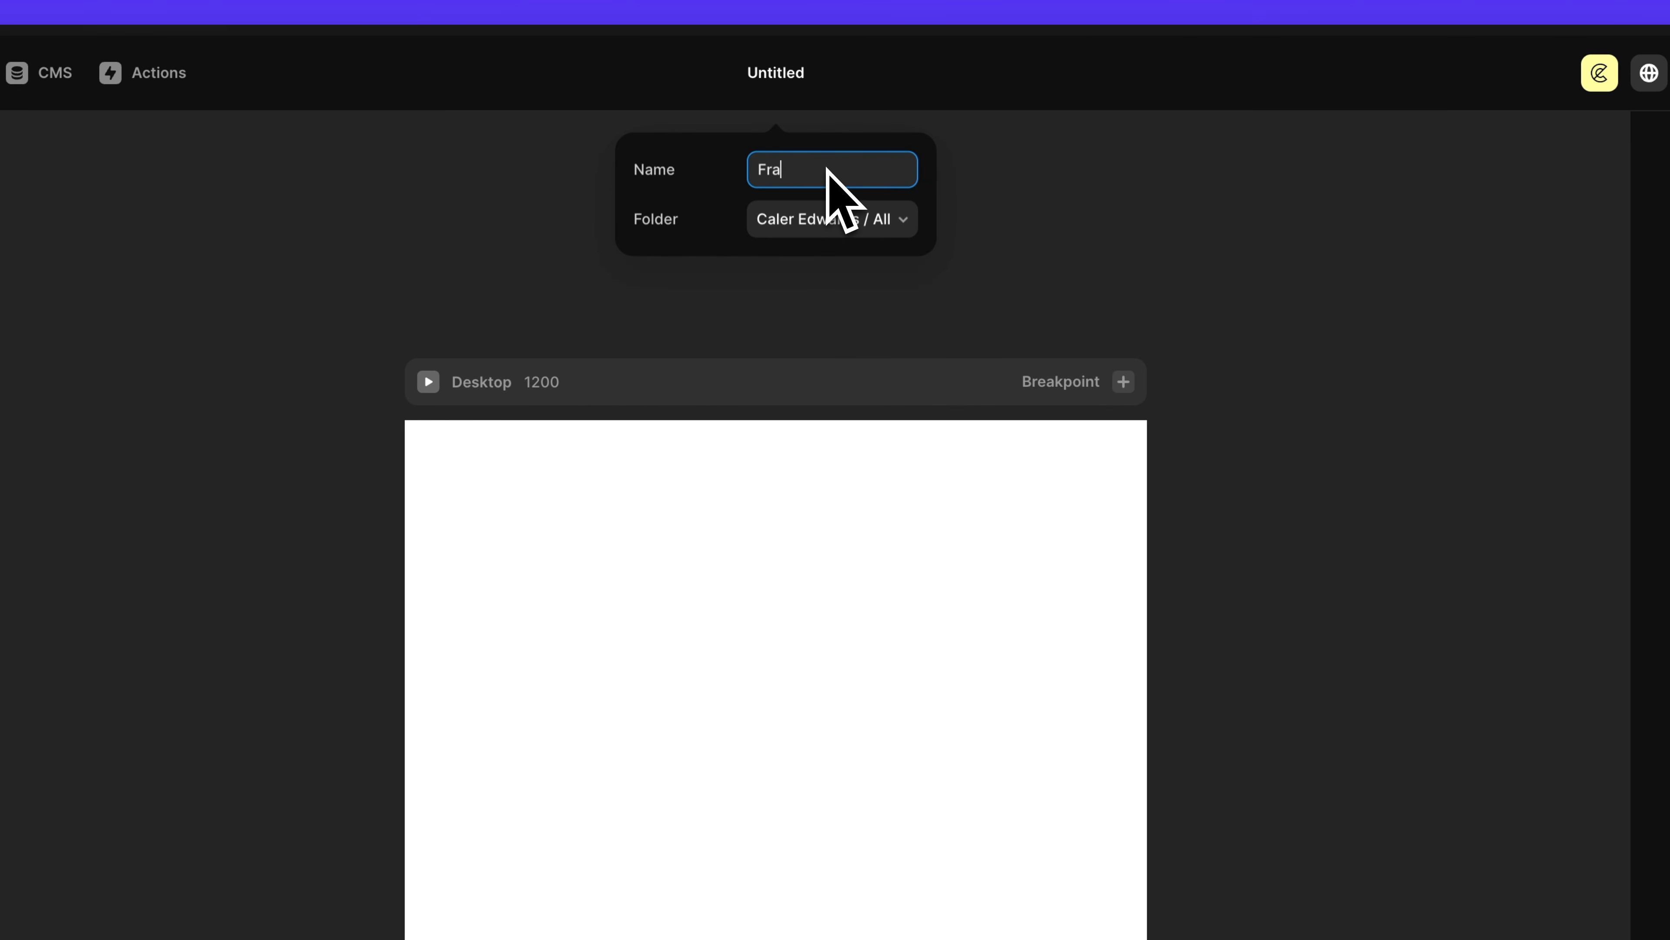
{"action": "type", "text": "Framer Design Video"}
{"action": "key", "text": "Return"}
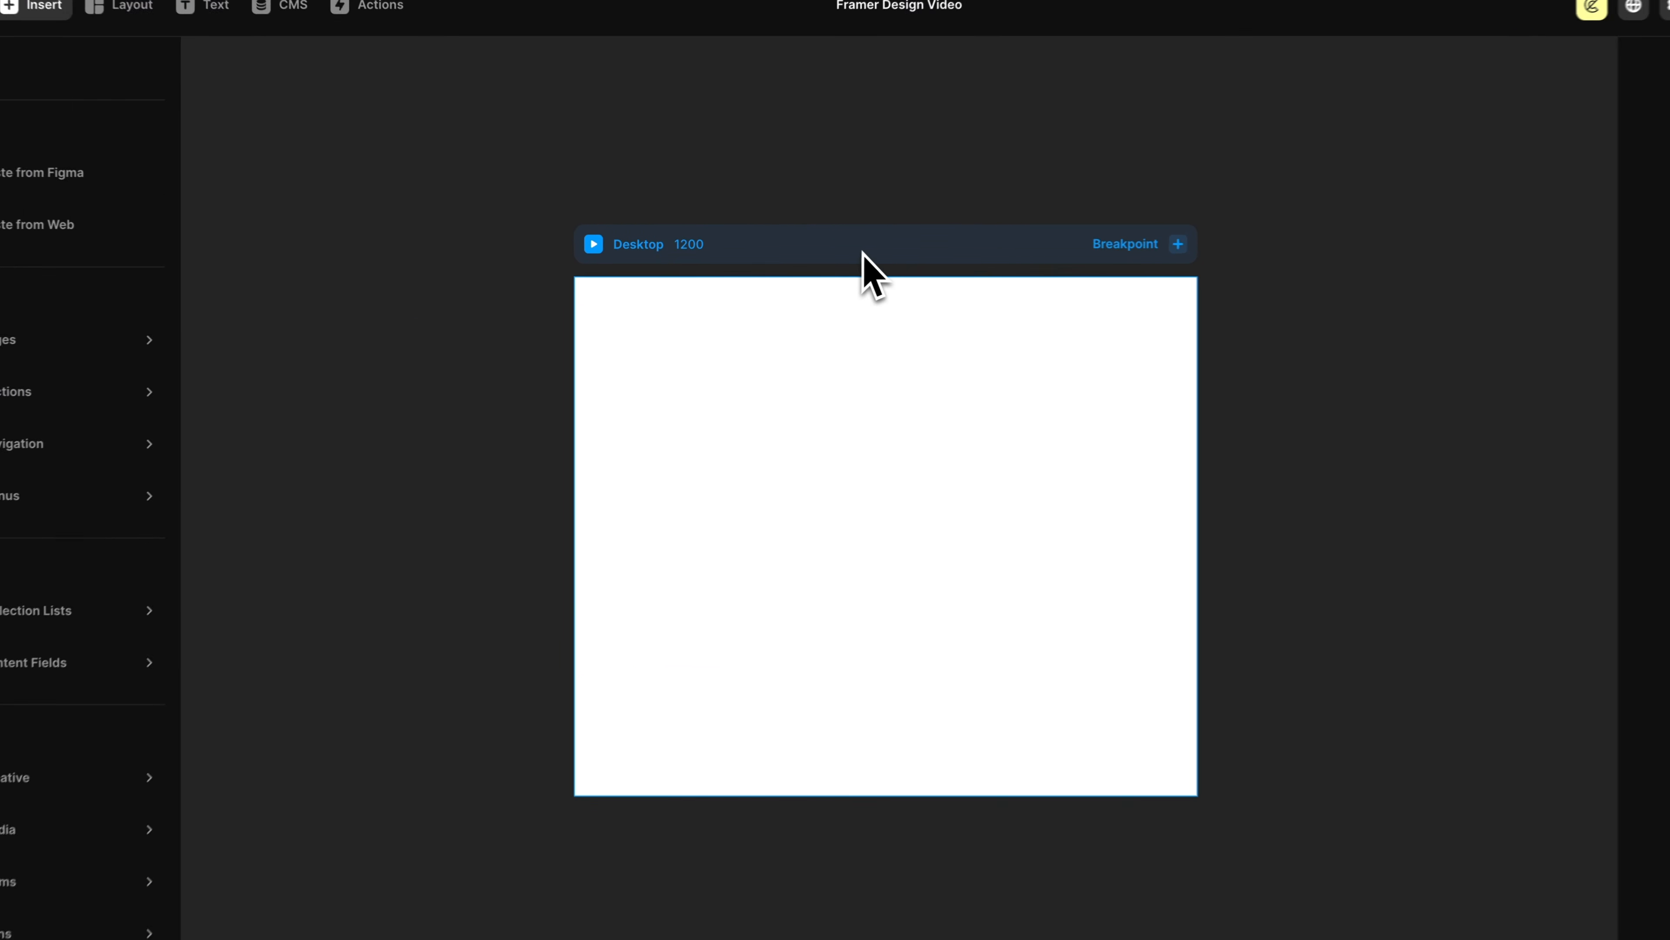
- Open the Home page's settings and examine the title, description, search and custom code options
{"action": "left_click", "coordinate": [863, 257]}
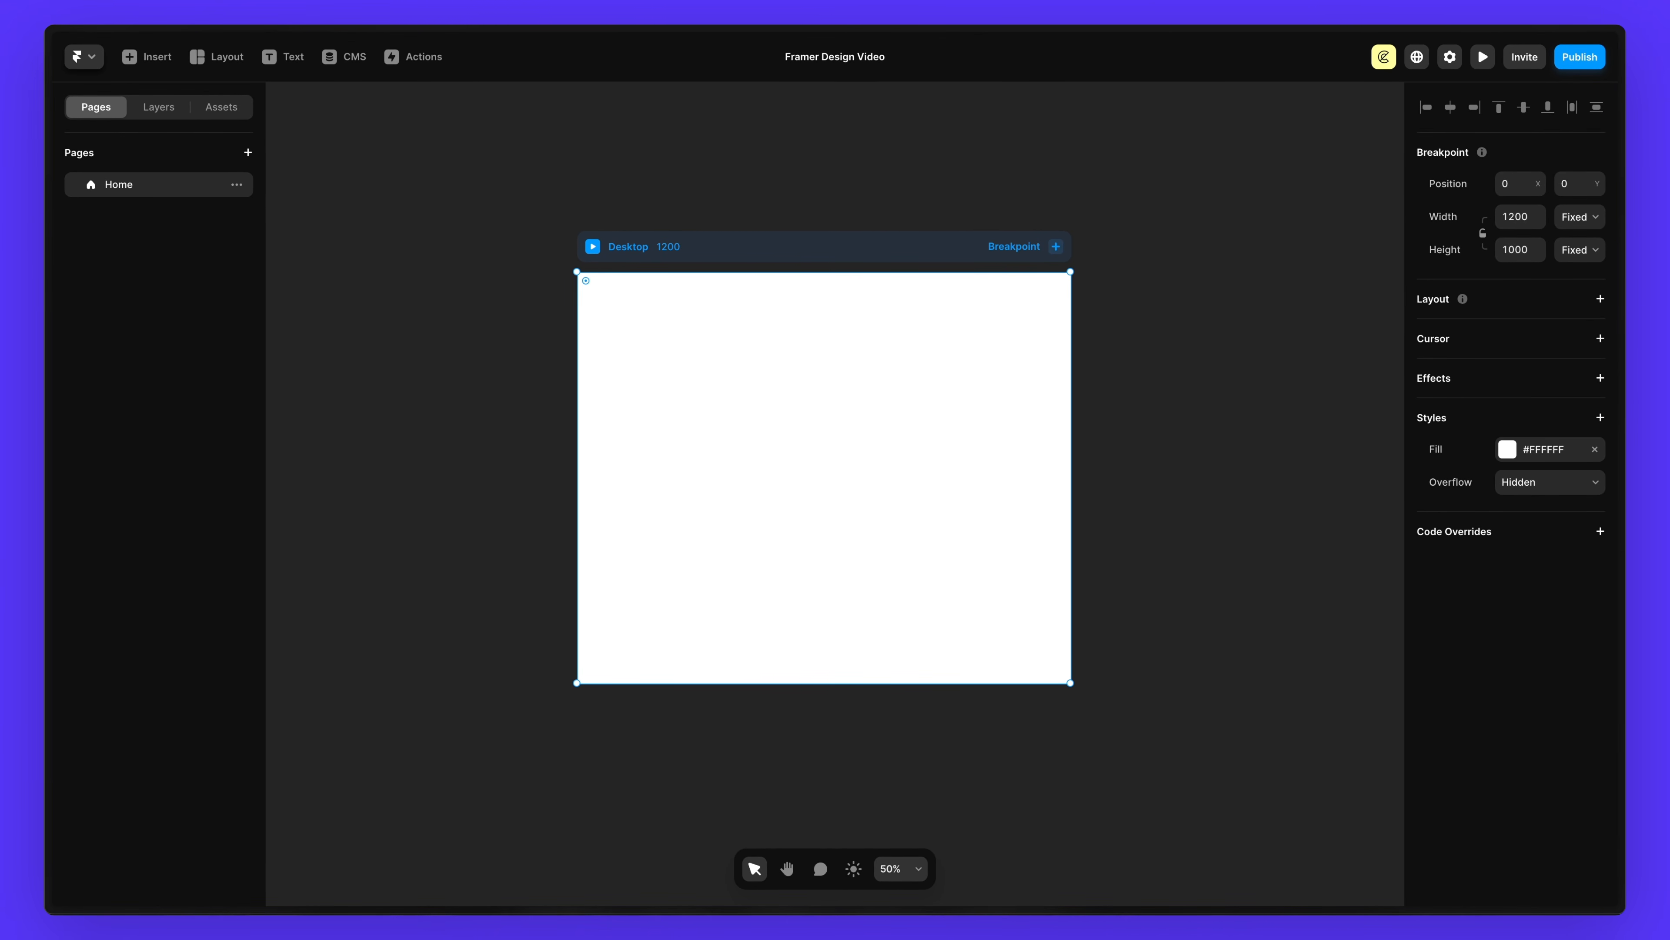
{"action": "left_click", "coordinate": [237, 185]}
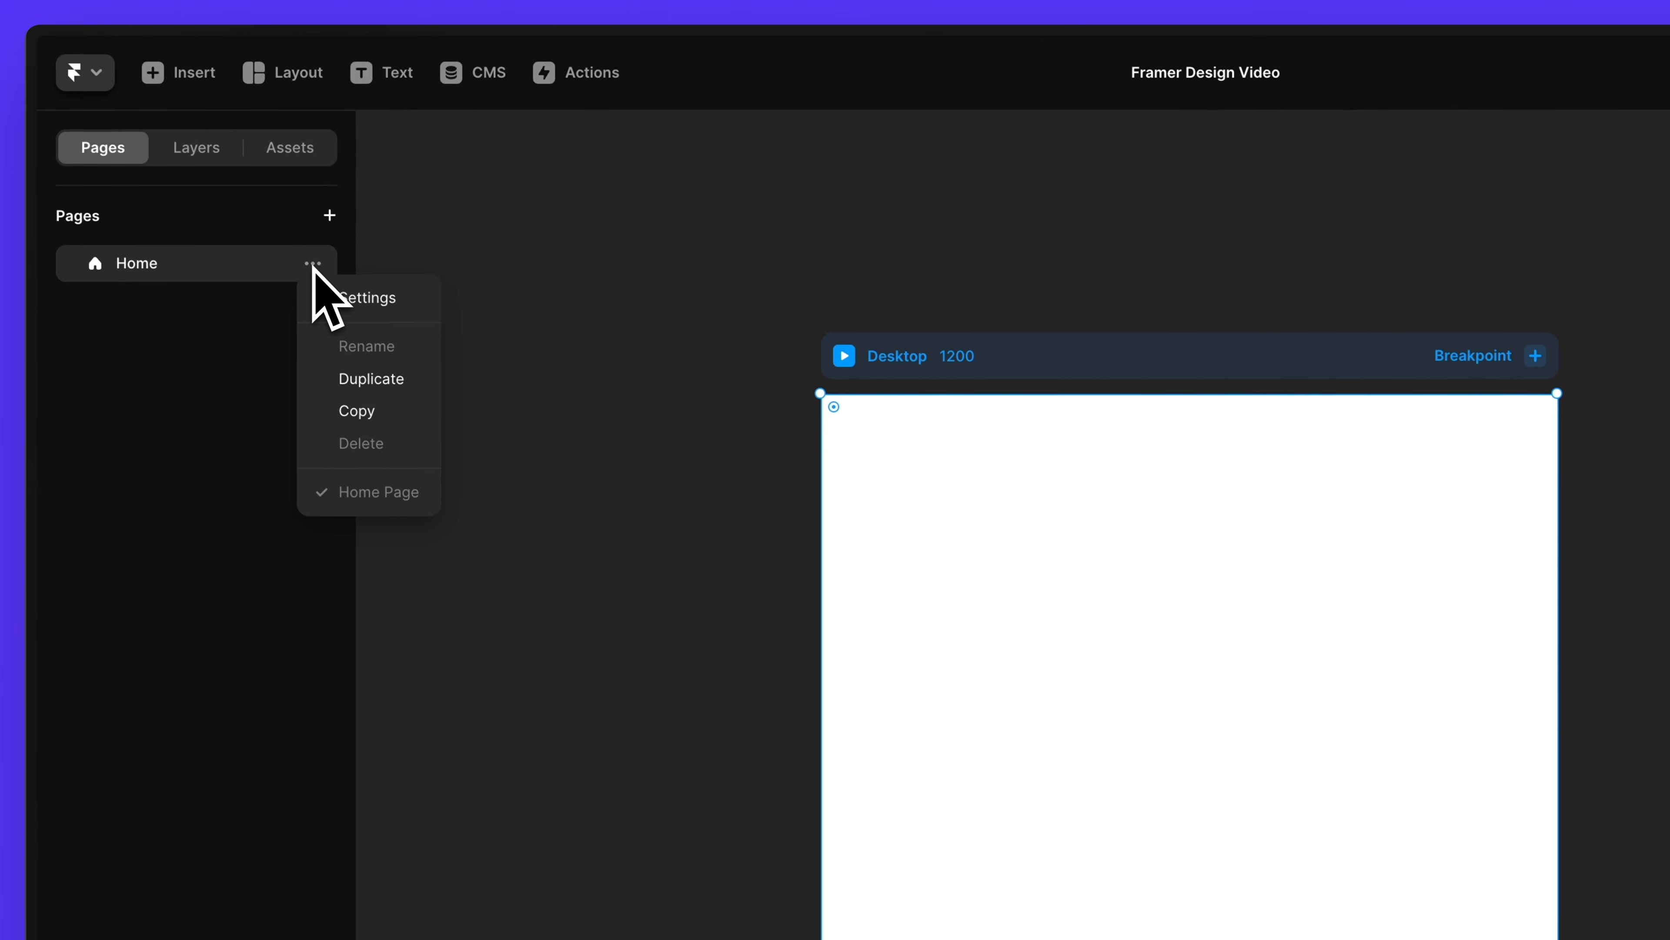
{"action": "left_click", "coordinate": [378, 300]}
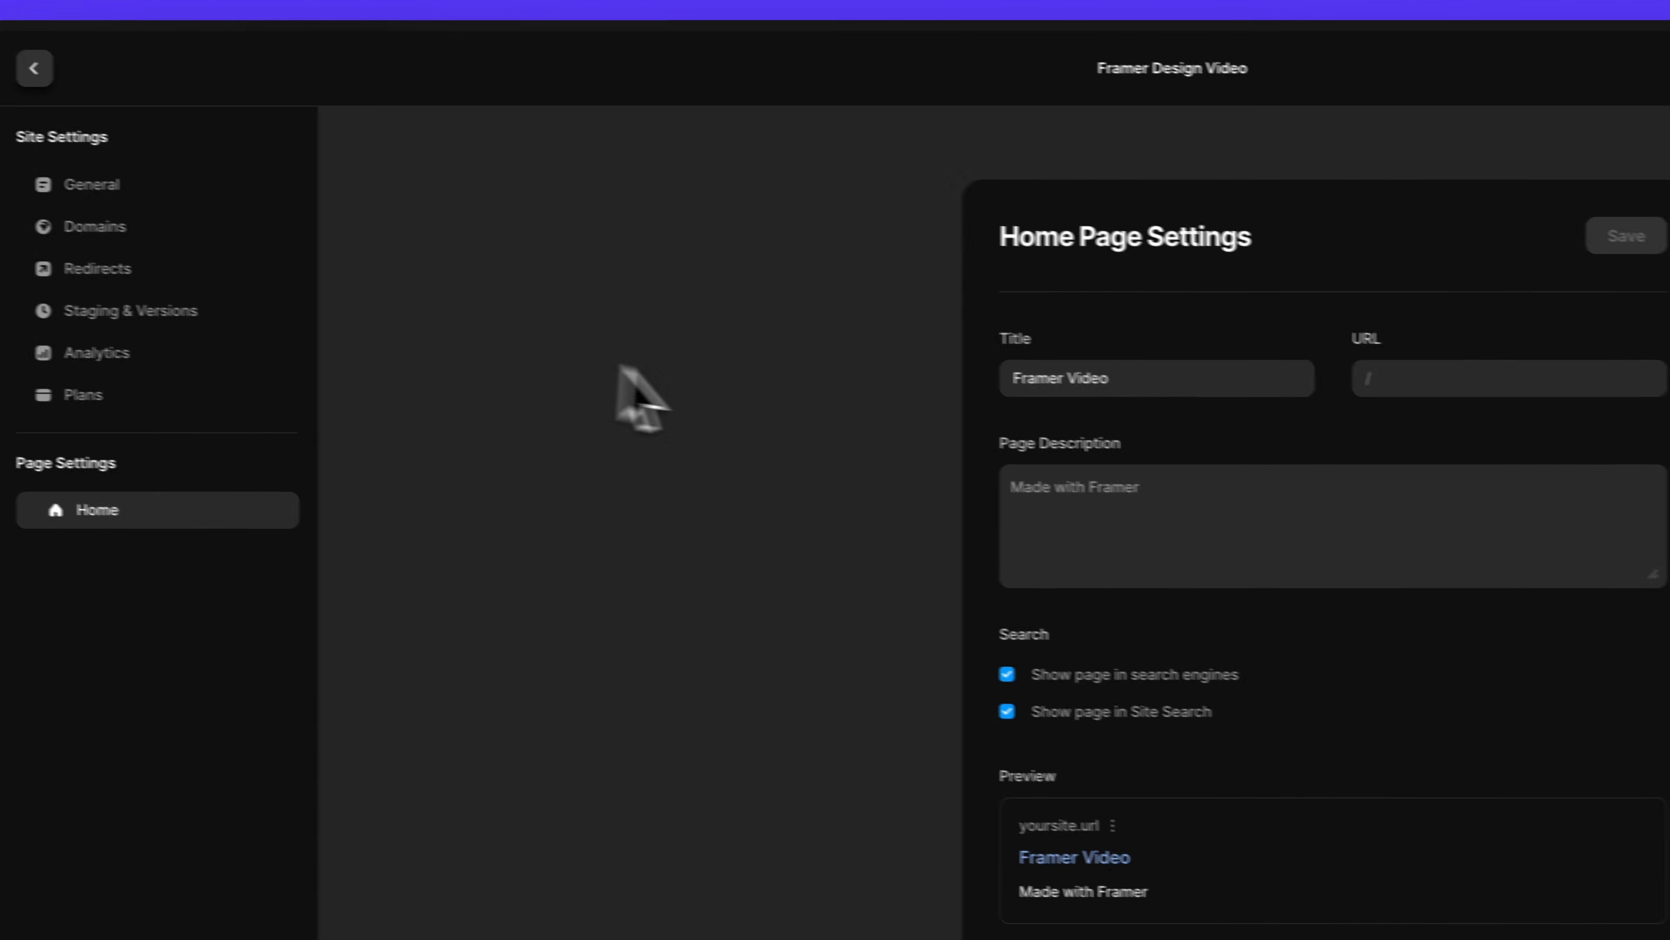
{"action": "scroll", "coordinate": [1643, 488], "scroll_direction": "down", "scroll_amount": 2}
{"action": "scroll", "coordinate": [802, 429], "scroll_direction": "down", "scroll_amount": 10}
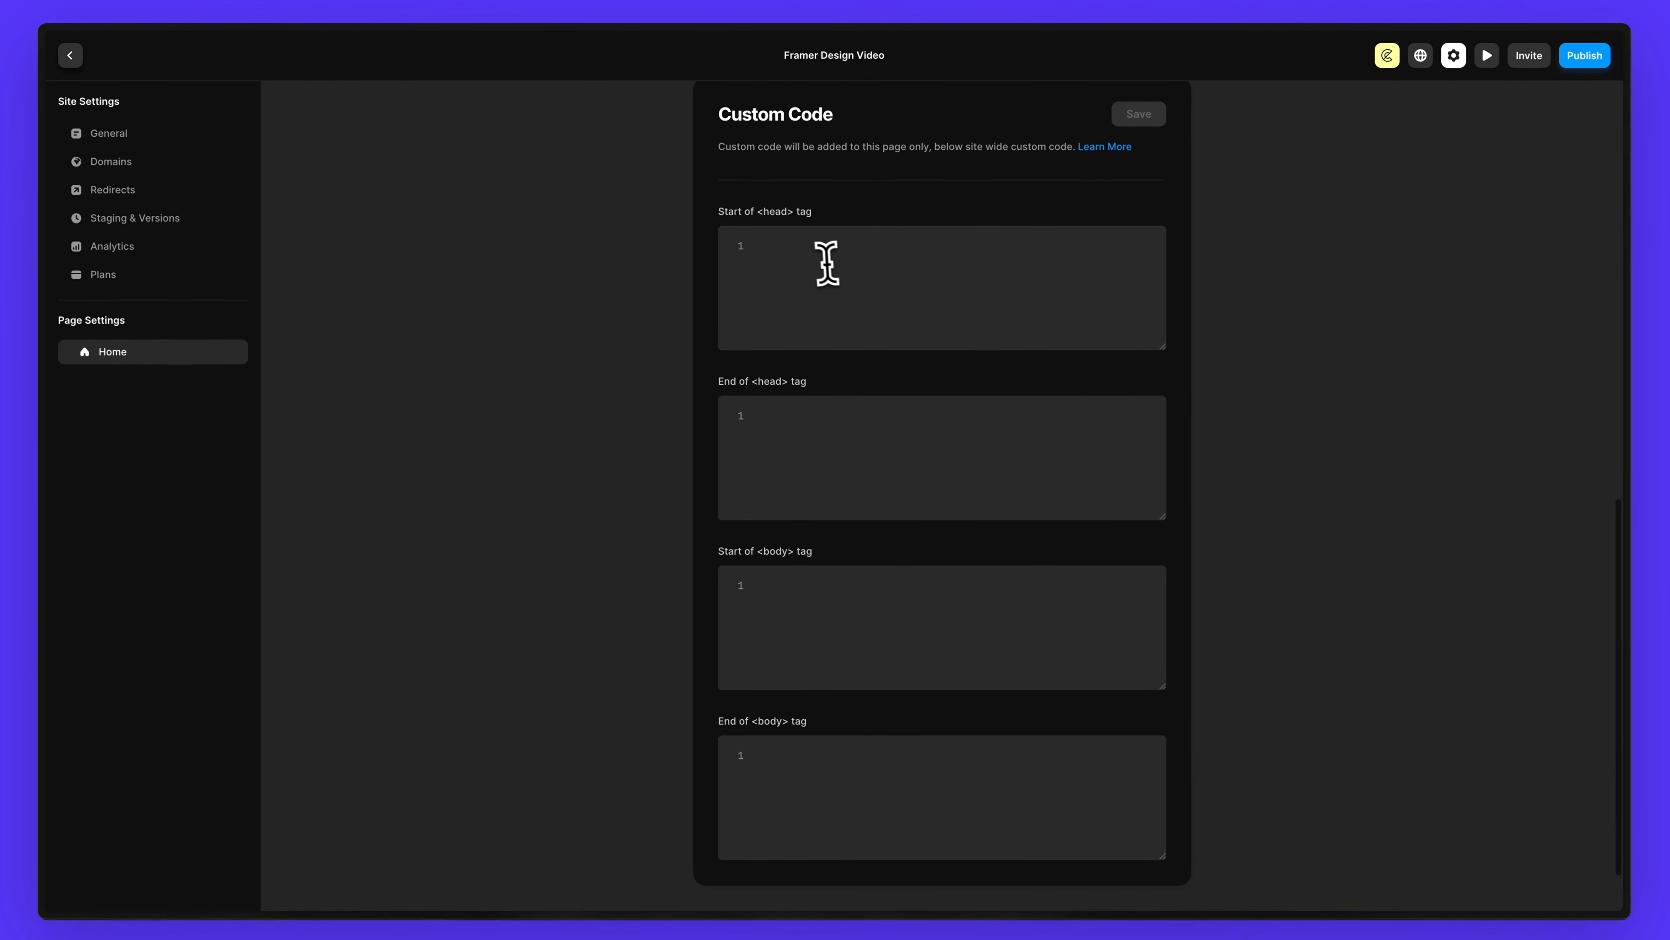
{"action": "left_click", "coordinate": [828, 263]}
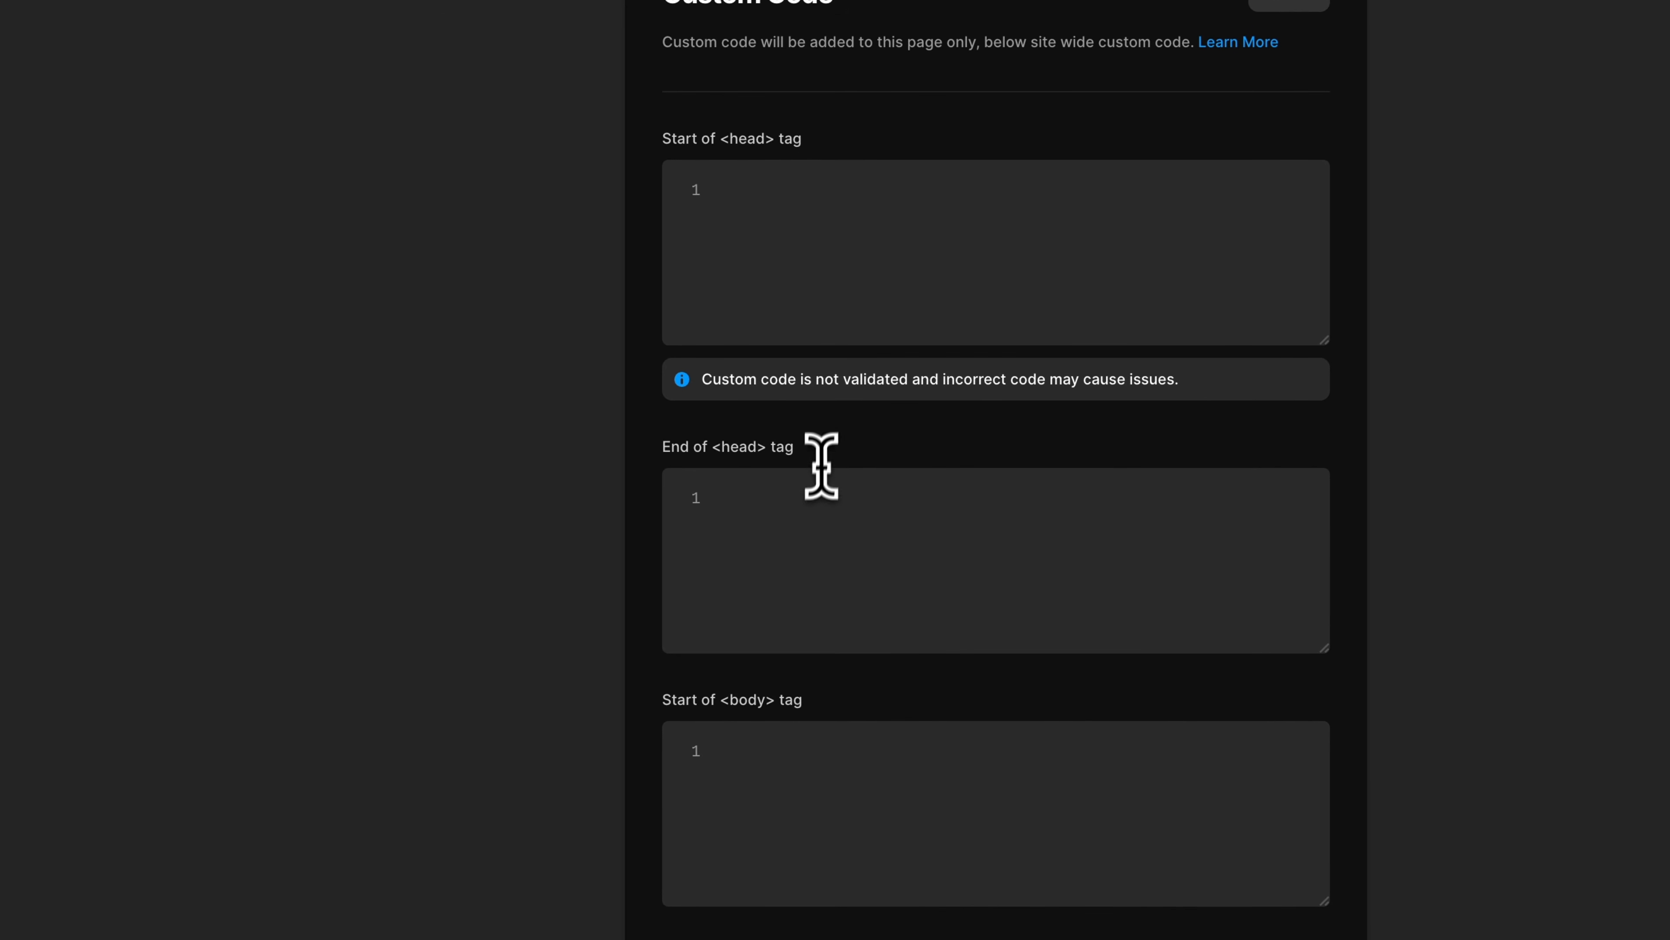
{"action": "left_click", "coordinate": [870, 746]}
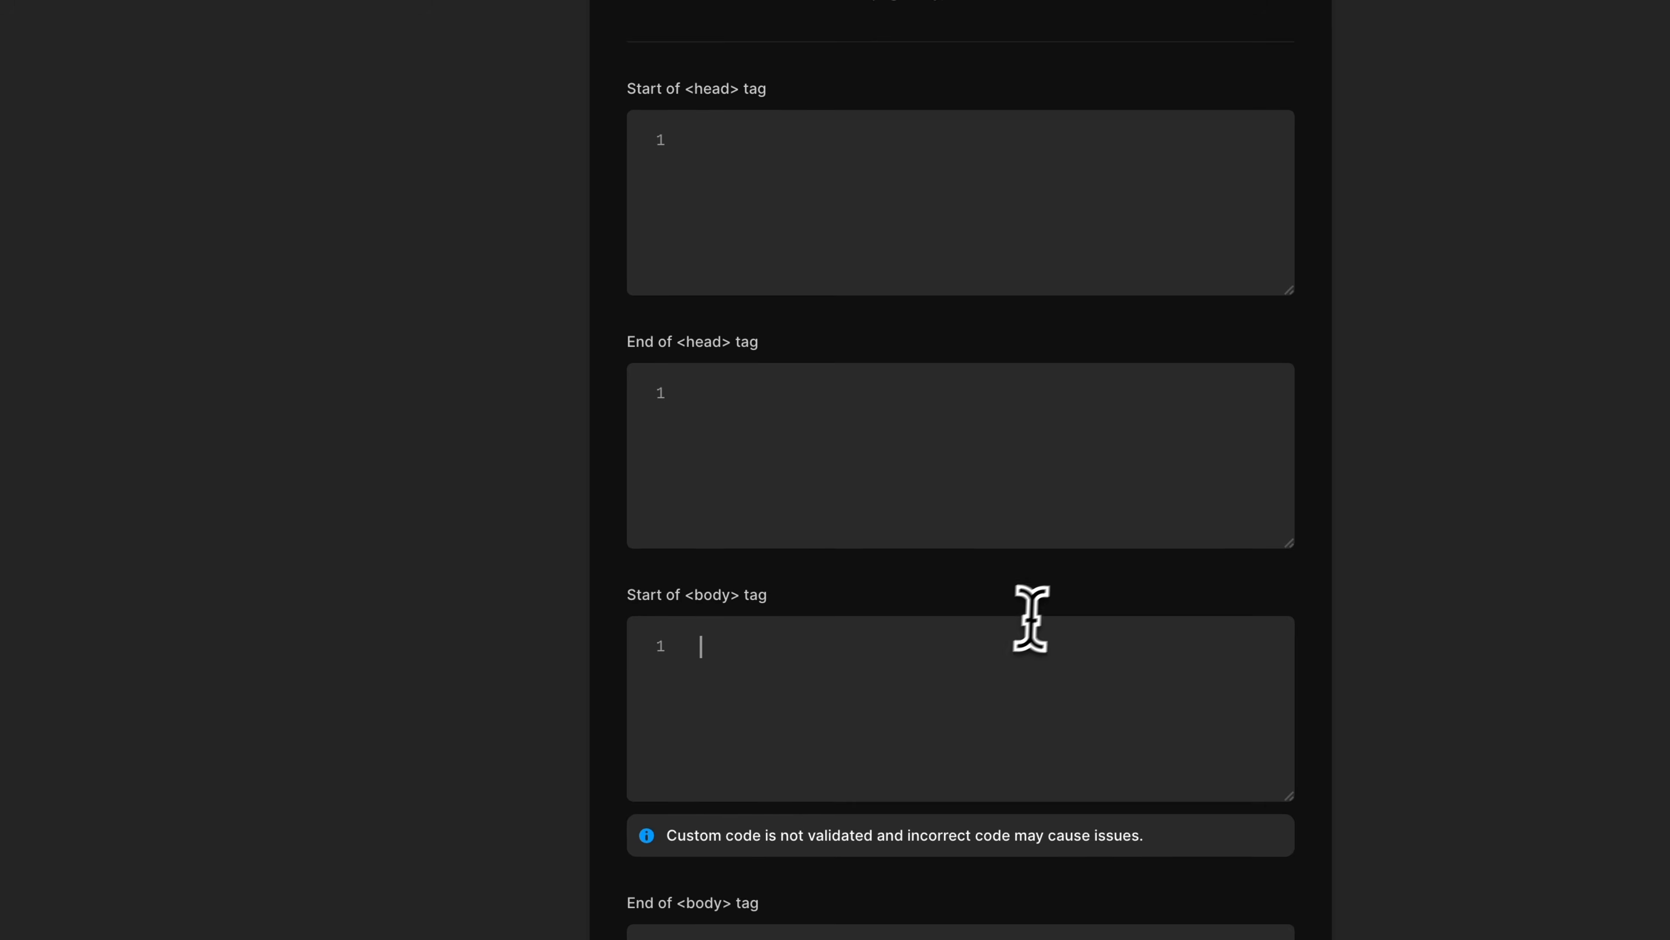
{"action": "scroll", "coordinate": [1230, 546], "scroll_direction": "down", "scroll_amount": 2}
{"action": "scroll", "coordinate": [1243, 546], "scroll_direction": "up", "scroll_amount": 7}
{"action": "scroll", "coordinate": [1233, 529], "scroll_direction": "up", "scroll_amount": 5}
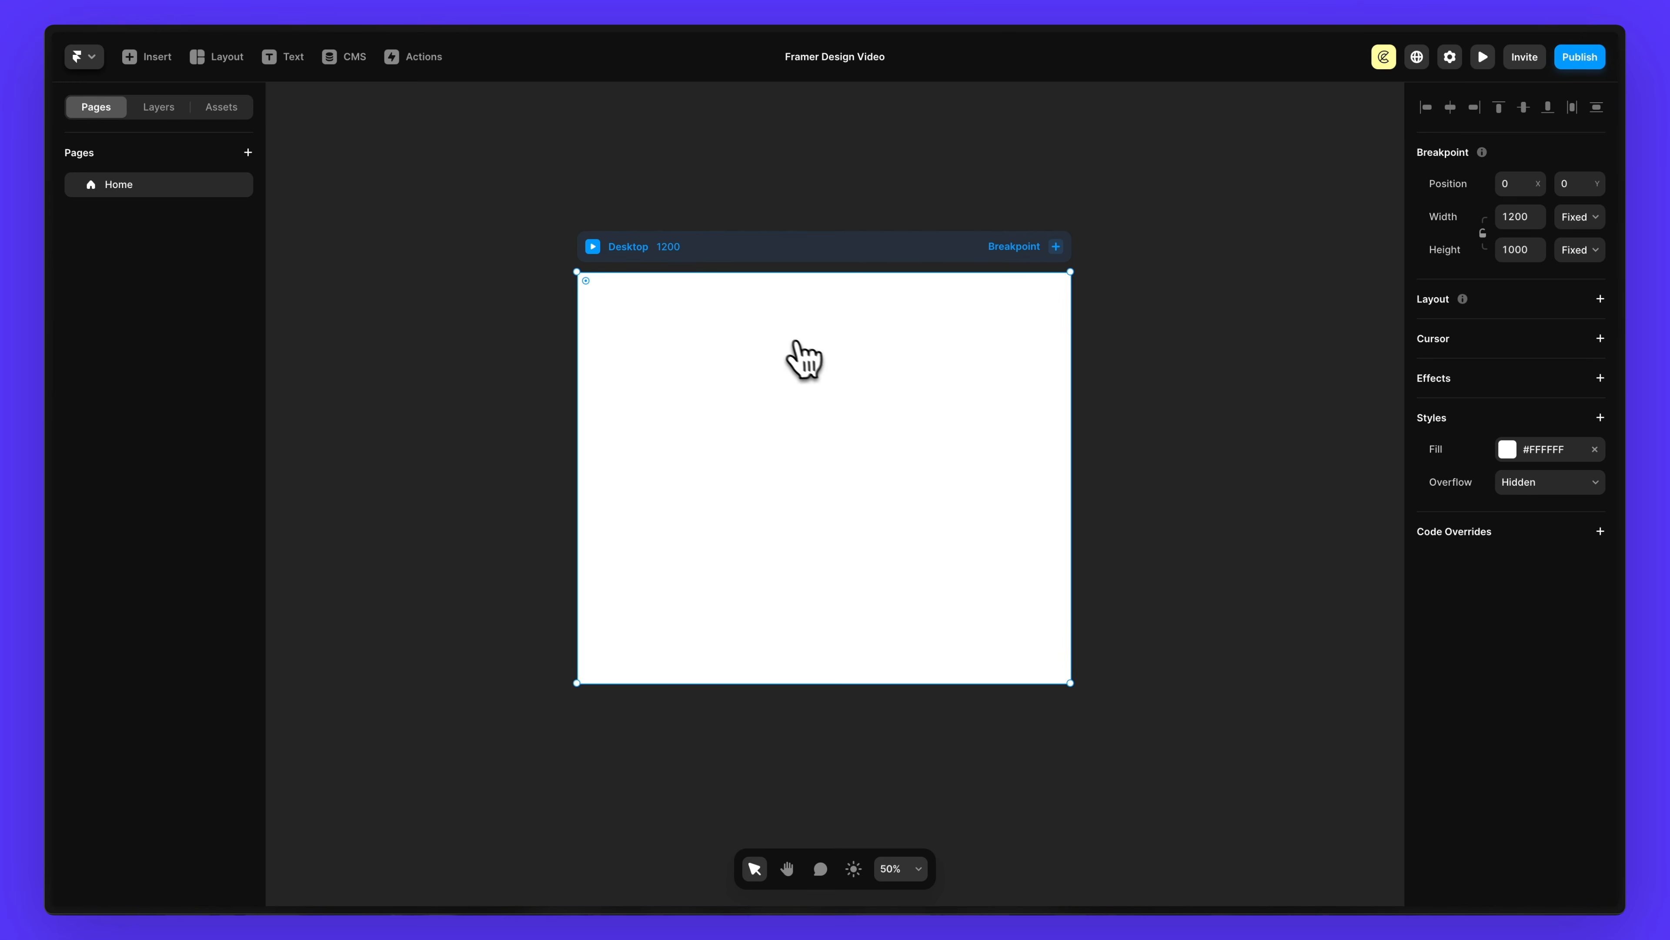
- Set the Desktop breakpoint's size to 1568 wide and 1024 high
{"action": "left_click", "coordinate": [1525, 220]}
{"action": "type", "text": "1568"}
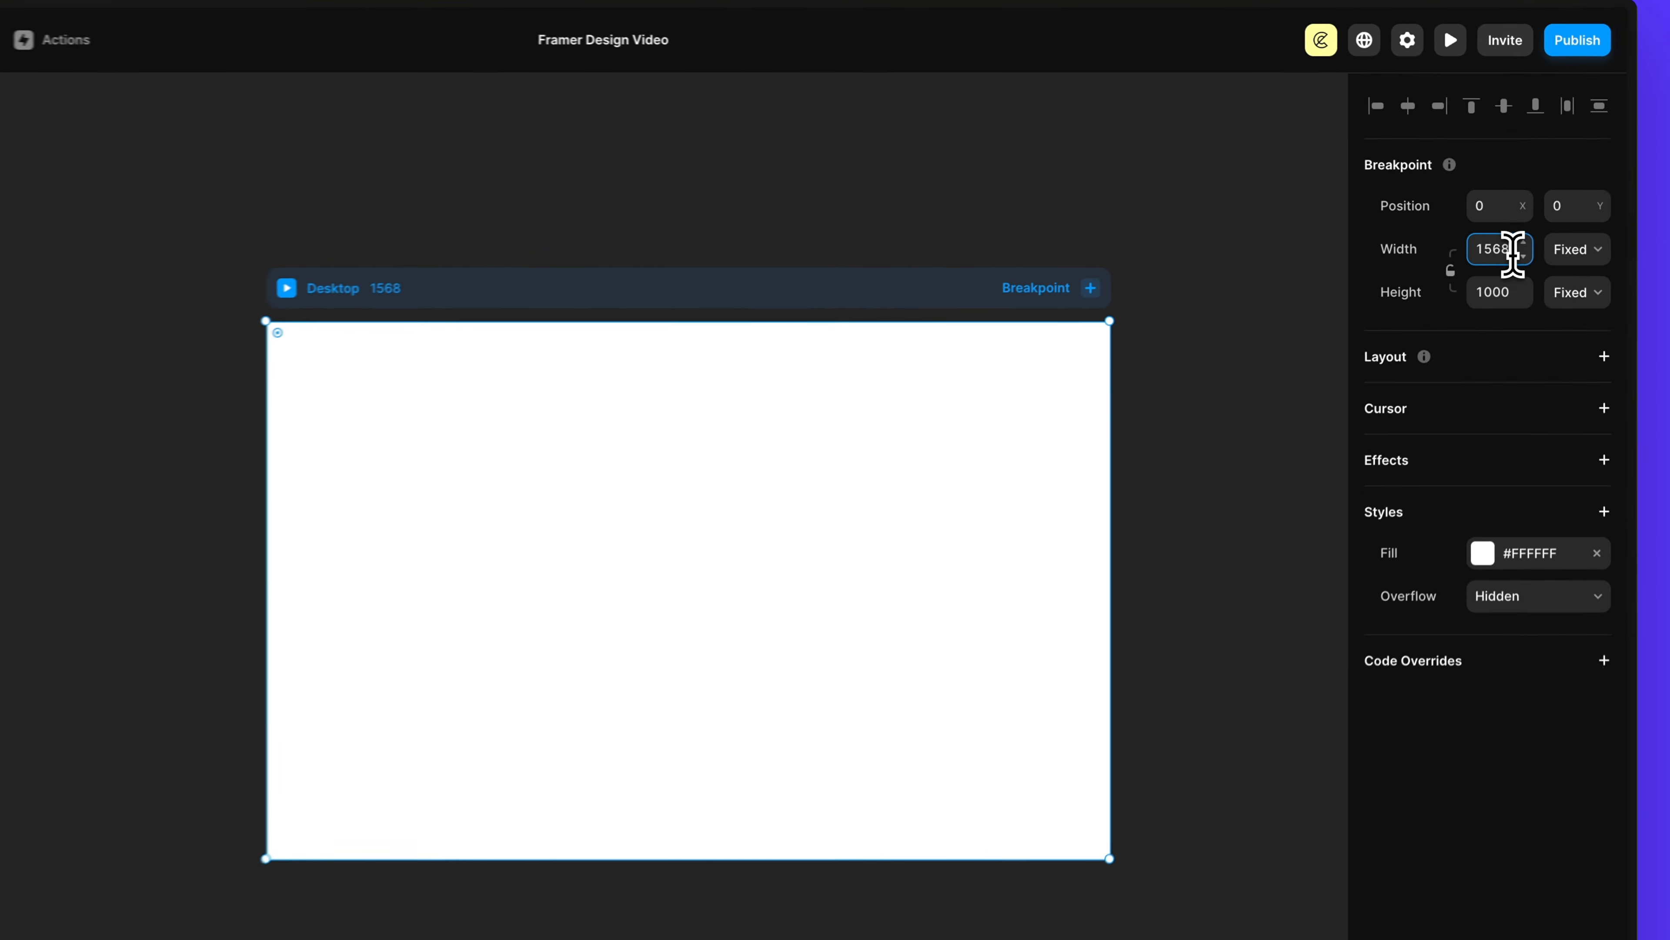
{"action": "left_click_drag", "start_coordinate": [1528, 221], "coordinate": [1497, 221]}
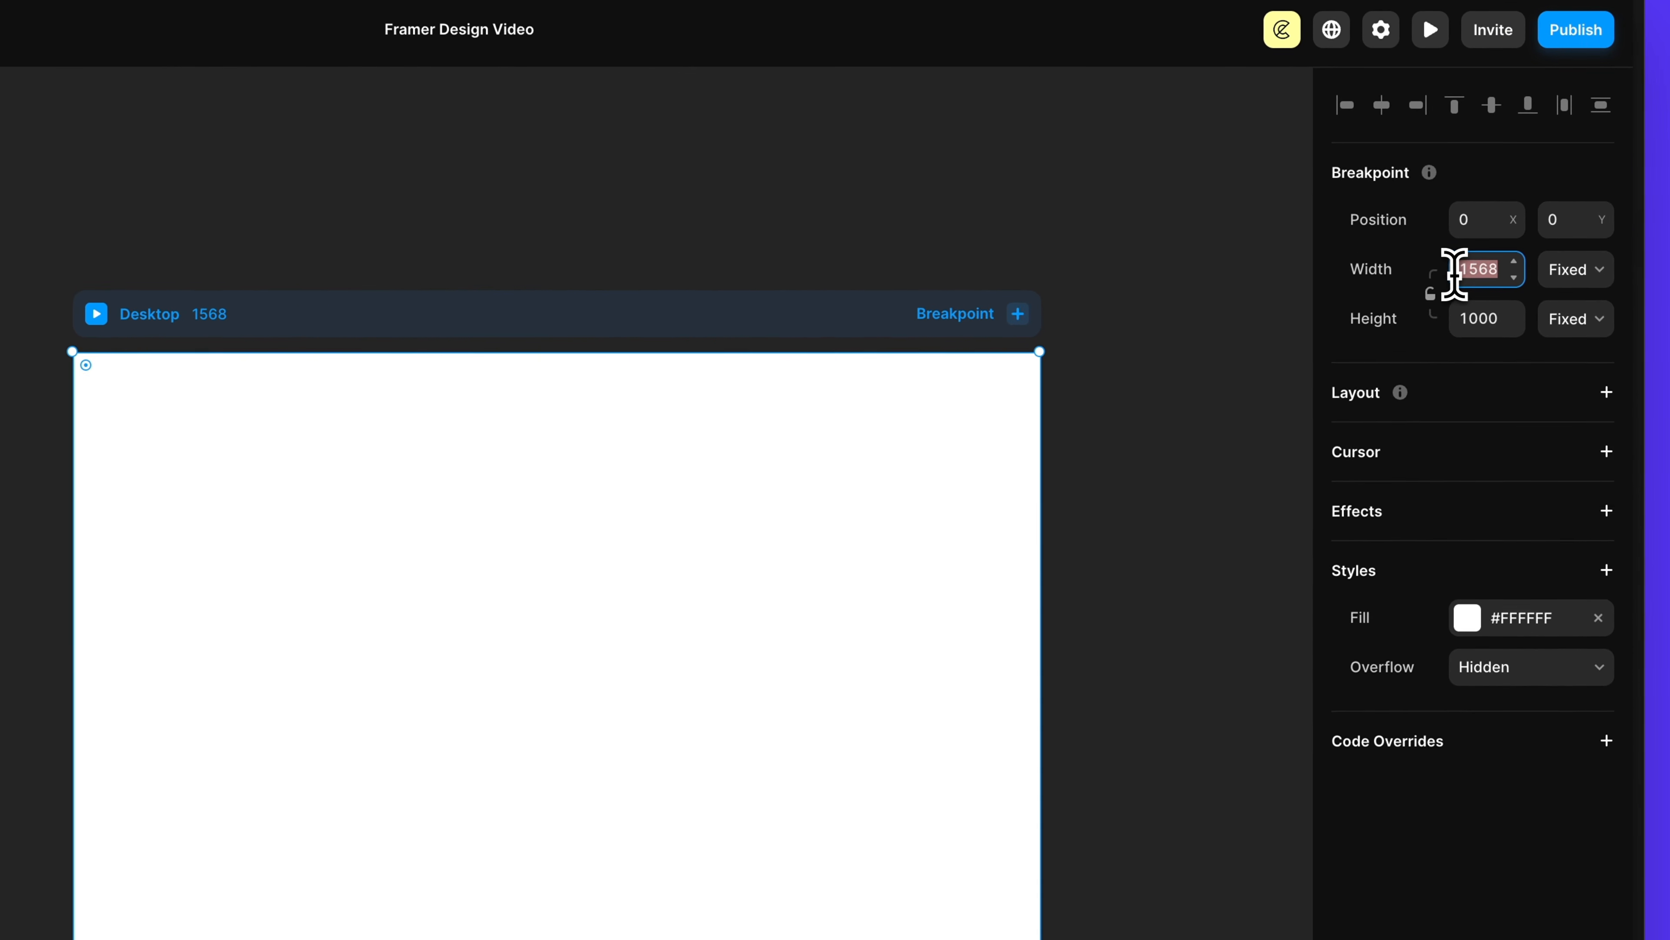
{"action": "left_click", "coordinate": [1498, 320]}
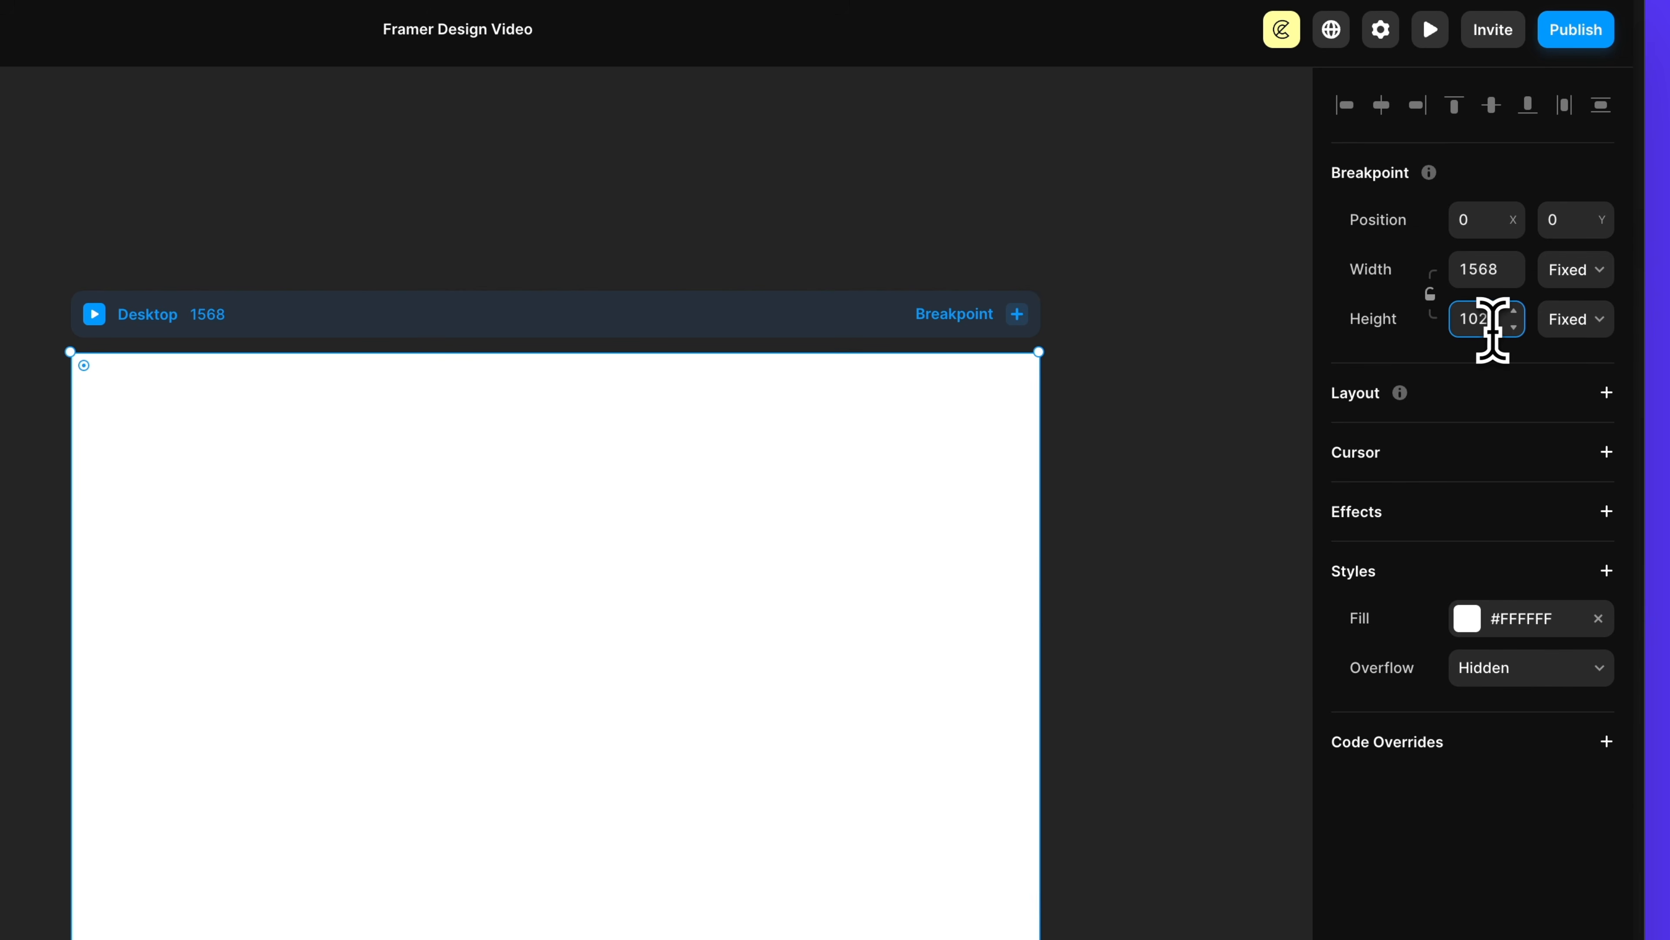
{"action": "left_click_drag", "start_coordinate": [1492, 326], "coordinate": [1454, 324]}
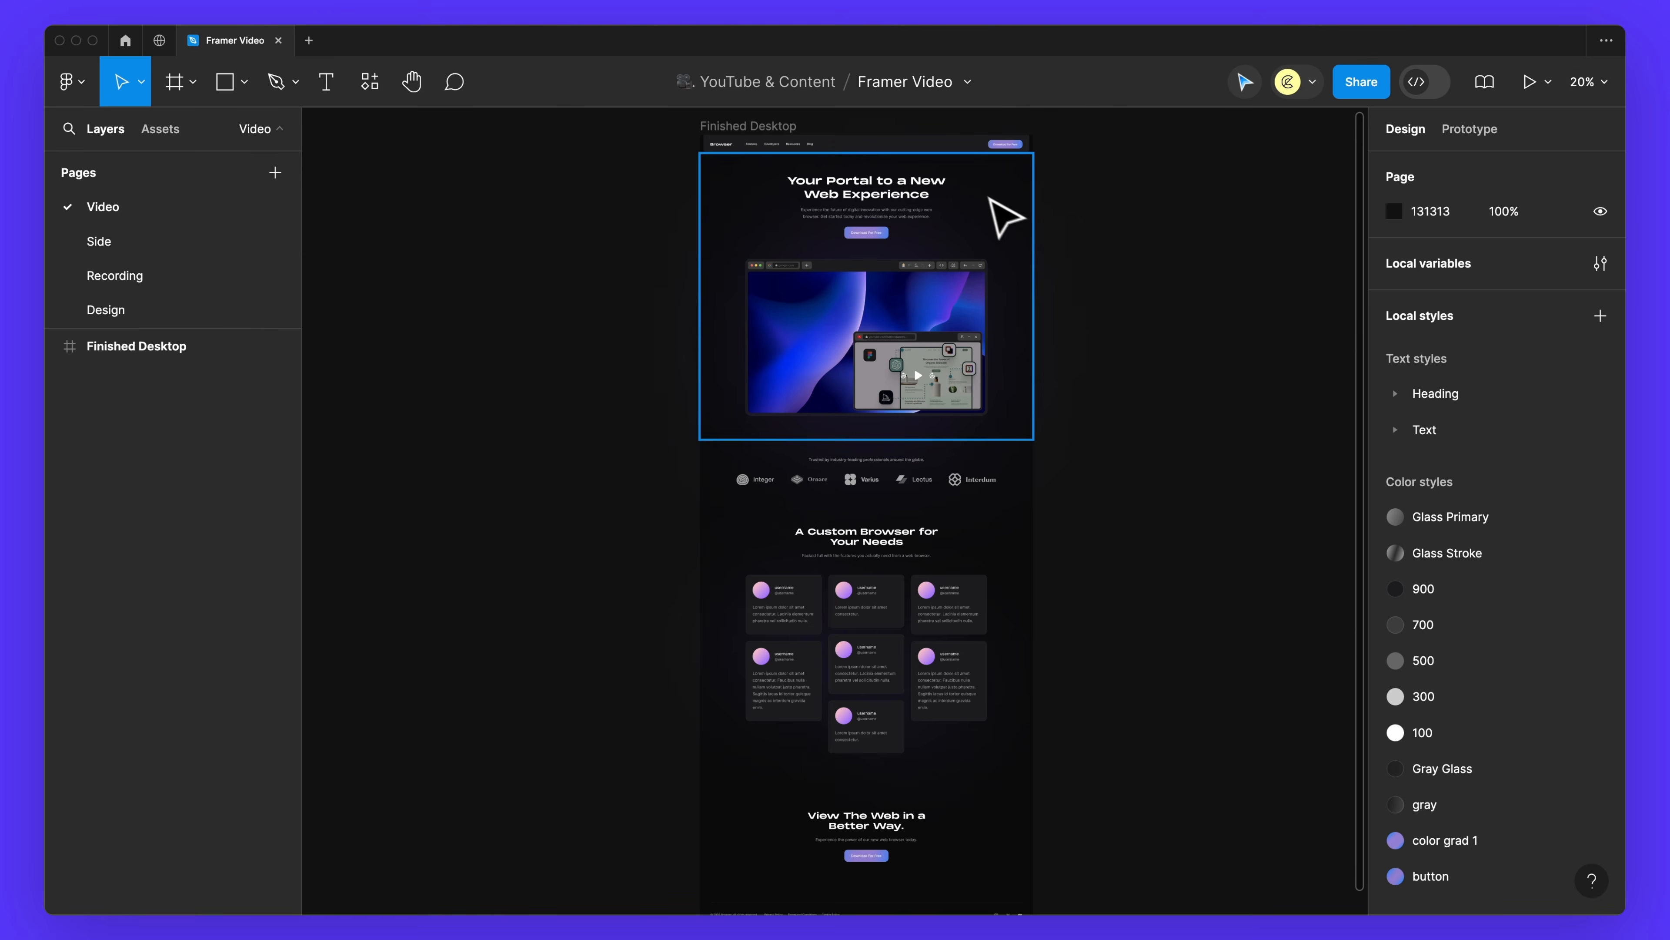
- Switch to Figma and examine the Finished Desktop design's hero, logo, feature card and call-to-action sections
{"action": "scroll", "coordinate": [947, 177], "scroll_direction": "up", "scroll_amount": 5}
{"action": "scroll", "coordinate": [951, 181], "scroll_direction": "up", "scroll_amount": 3}
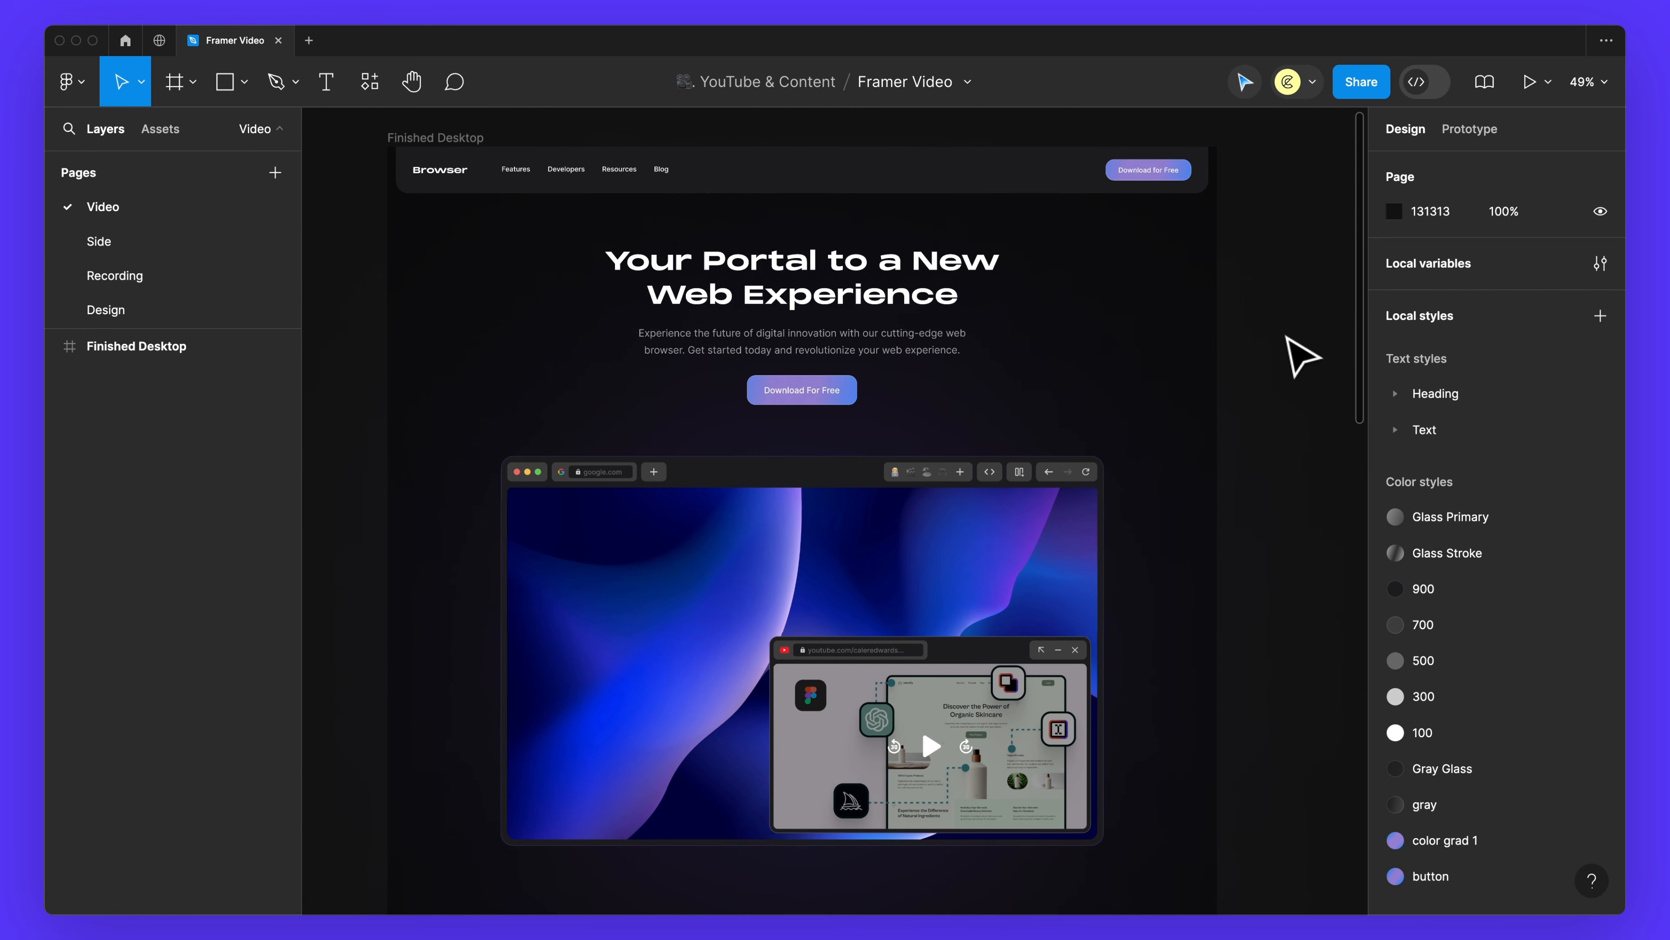
{"action": "scroll", "coordinate": [1175, 317], "scroll_direction": "down", "scroll_amount": 2}
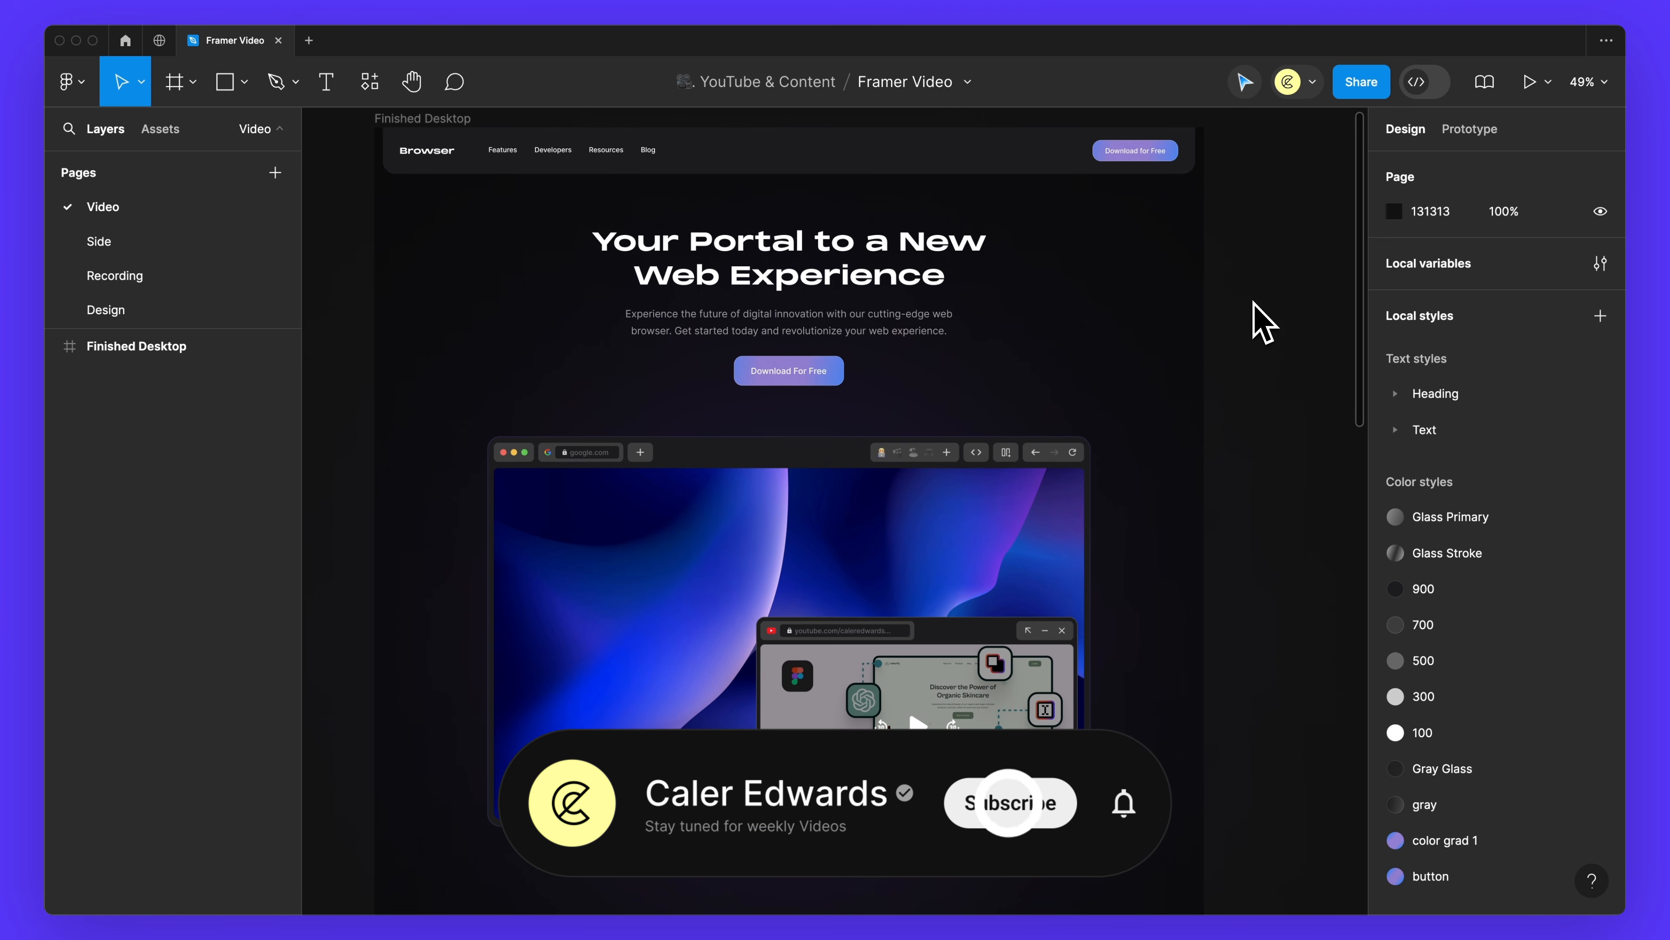
{"action": "scroll", "coordinate": [842, 369], "scroll_direction": "down", "scroll_amount": 10}
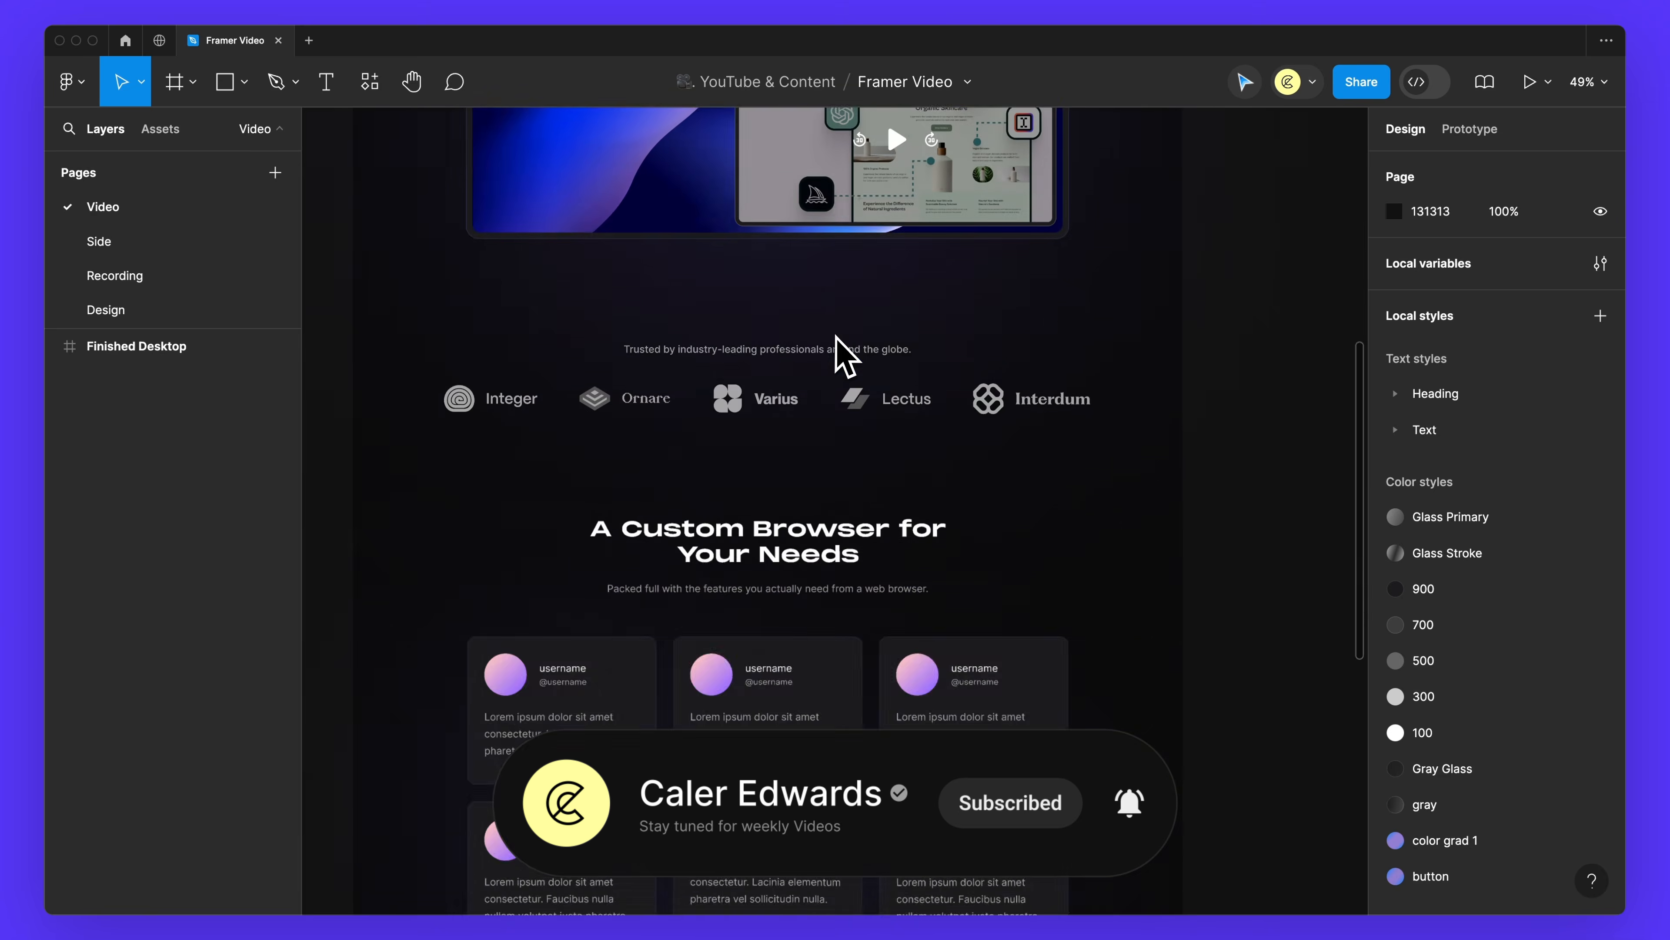
{"action": "scroll", "coordinate": [843, 356], "scroll_direction": "up", "scroll_amount": 2}
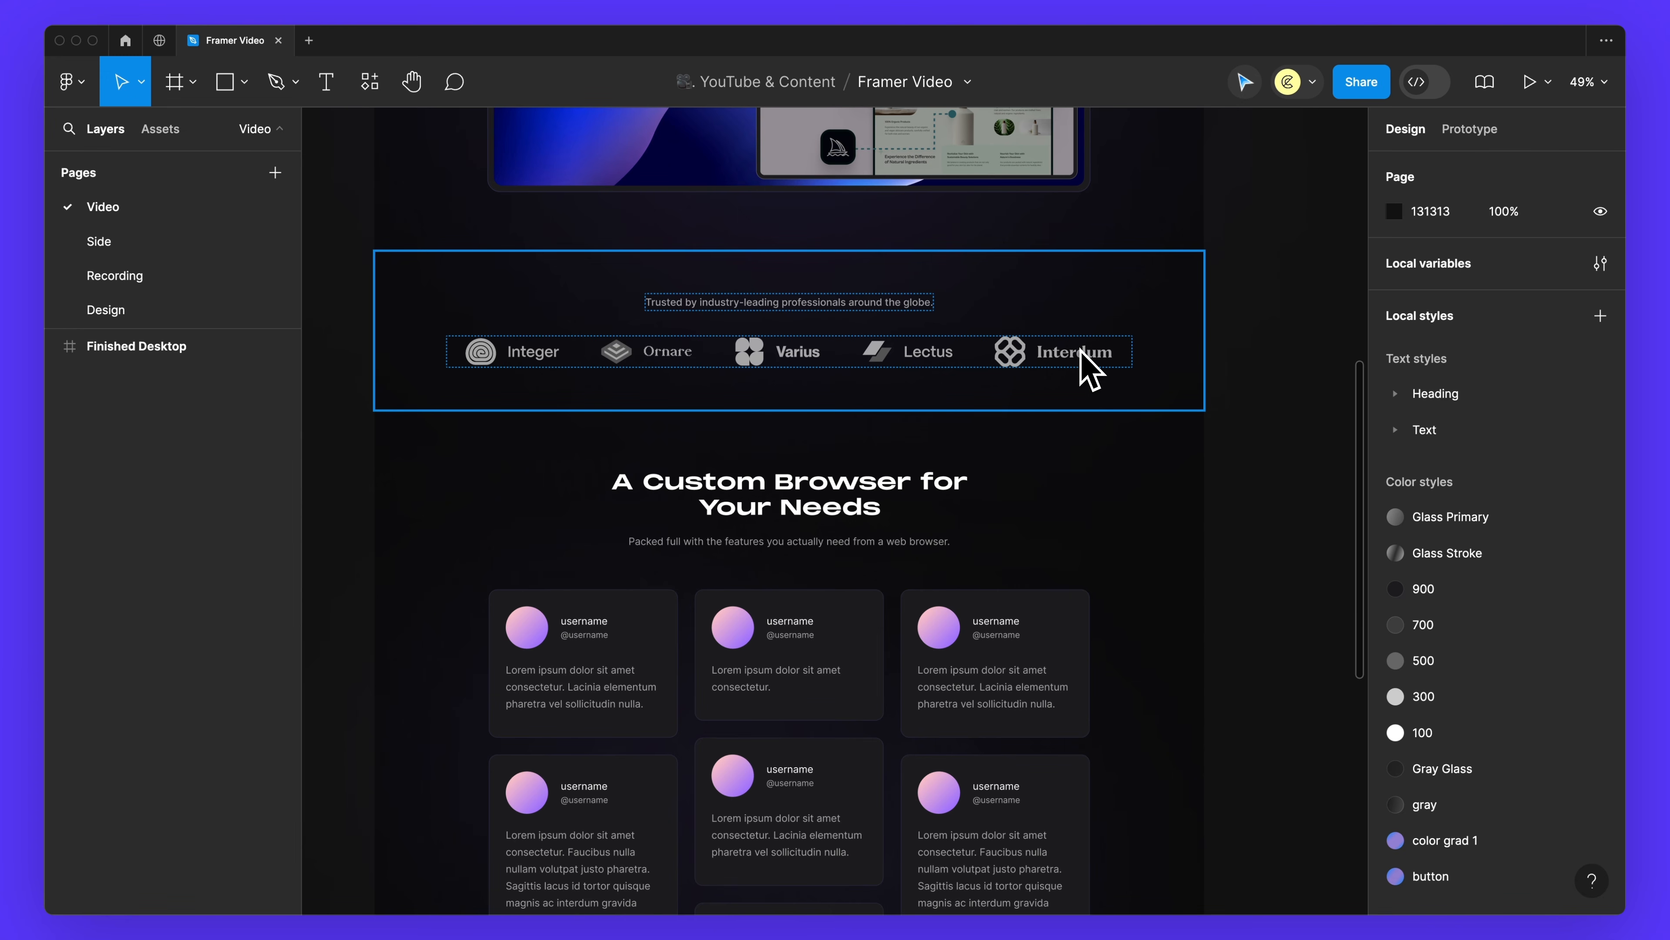
{"action": "scroll", "coordinate": [1083, 356], "scroll_direction": "down", "scroll_amount": 6}
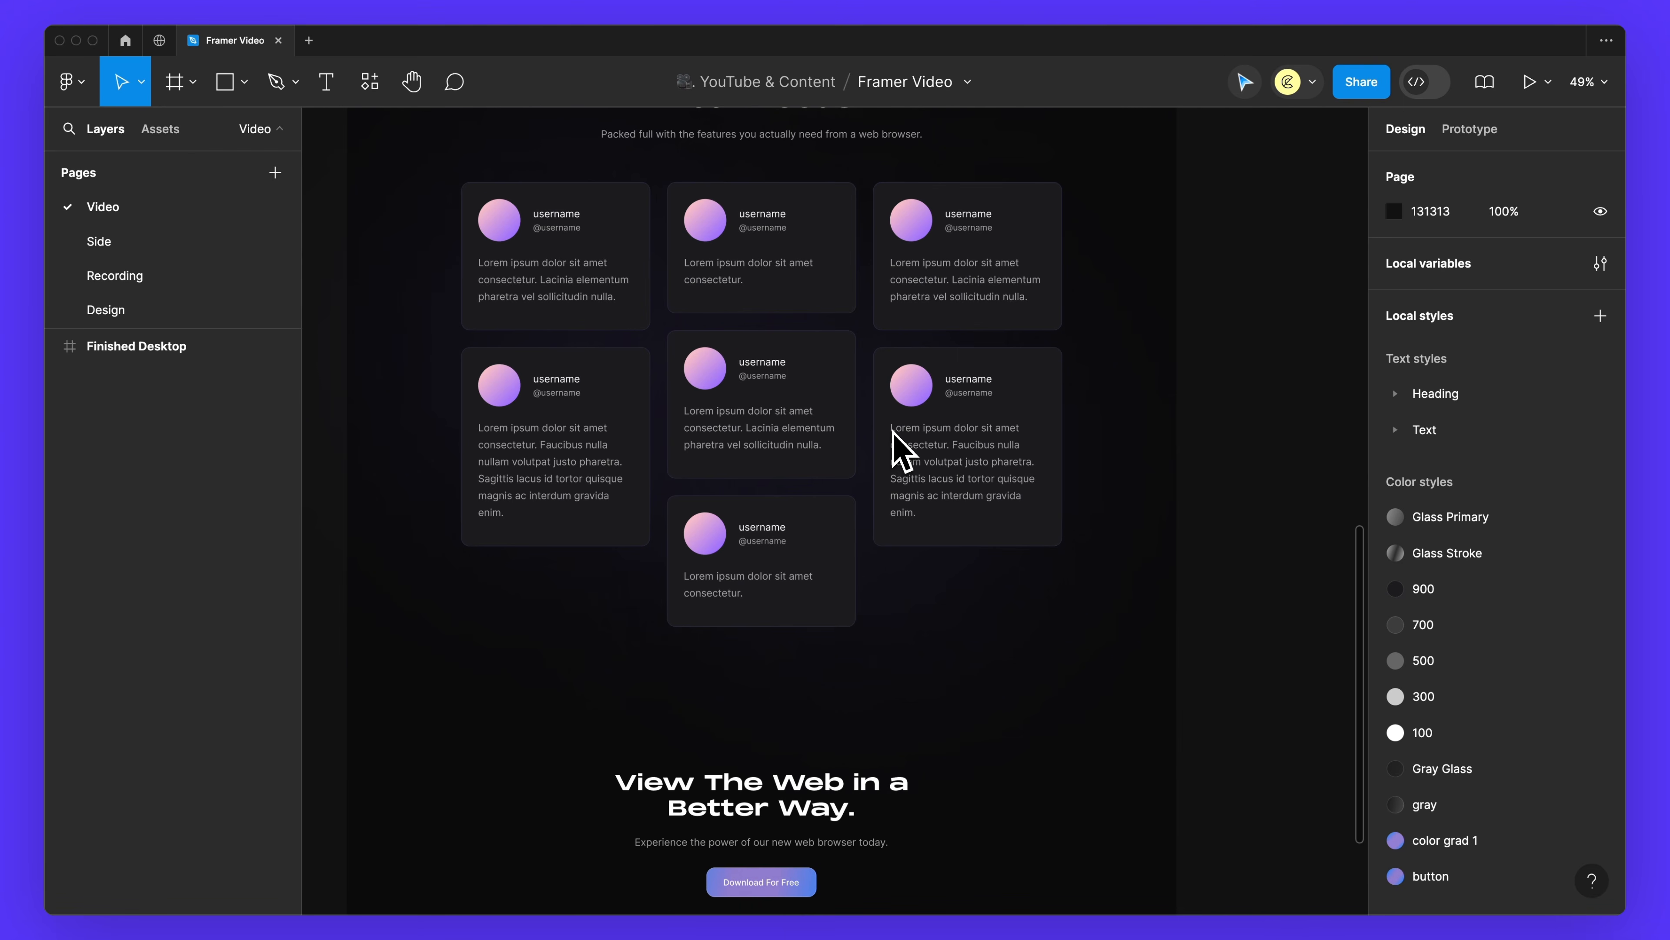
{"action": "scroll", "coordinate": [900, 453], "scroll_direction": "down", "scroll_amount": 7}
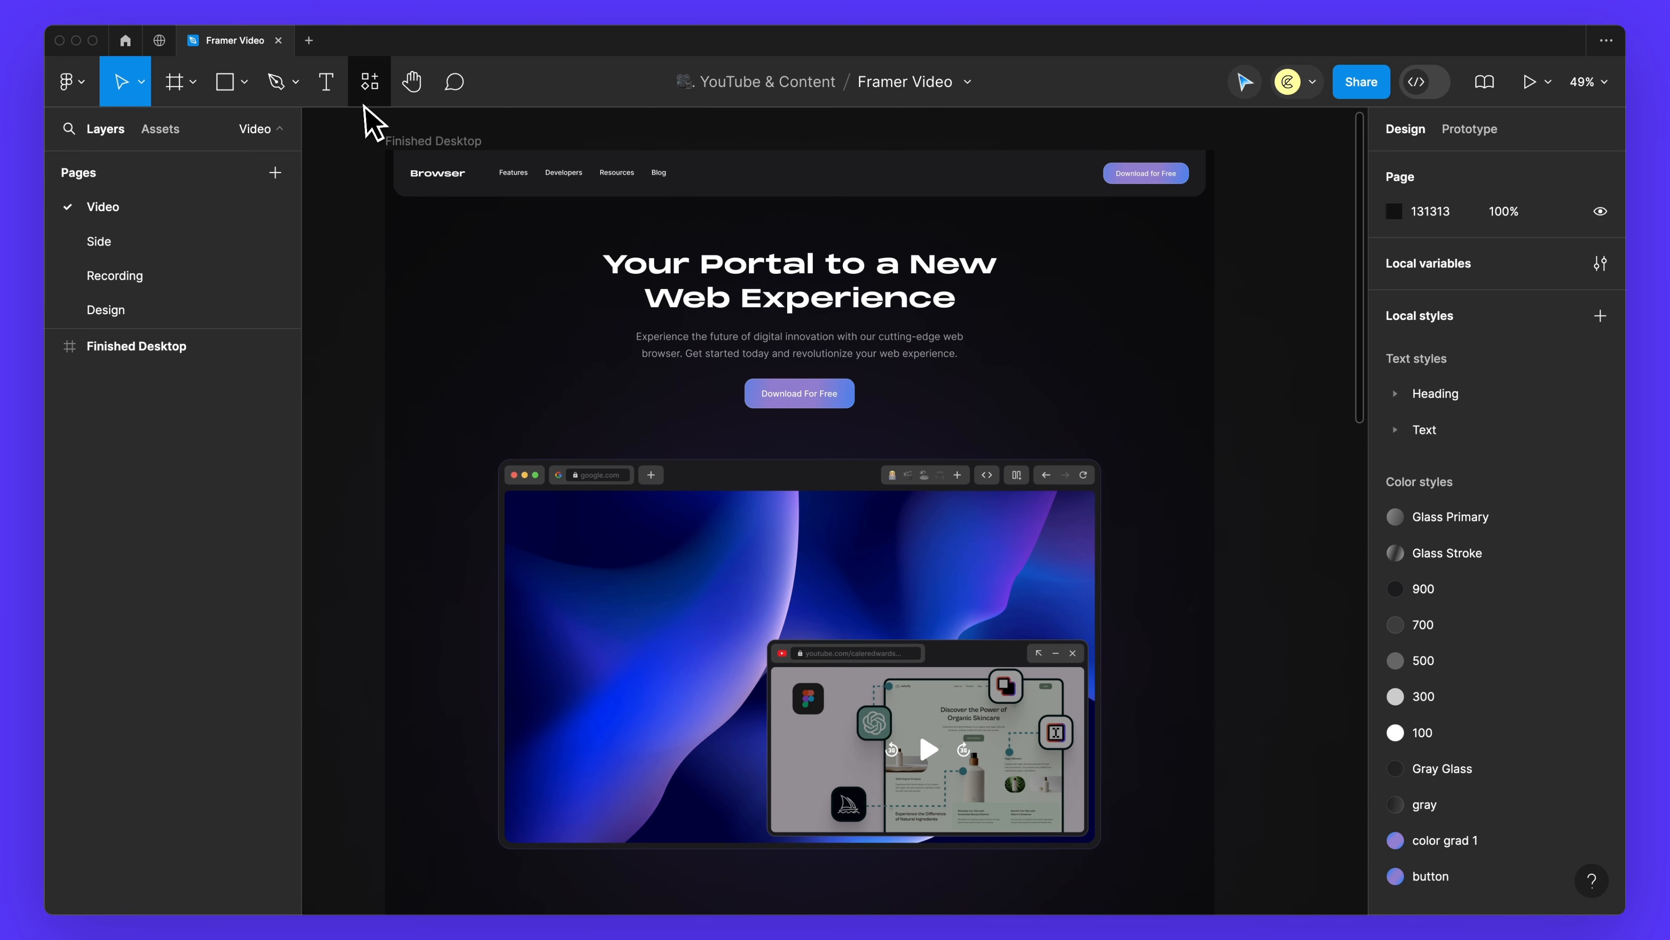
- Search the Figma plugins for "framer"
{"action": "left_click", "coordinate": [367, 91]}
{"action": "left_click", "coordinate": [475, 130]}
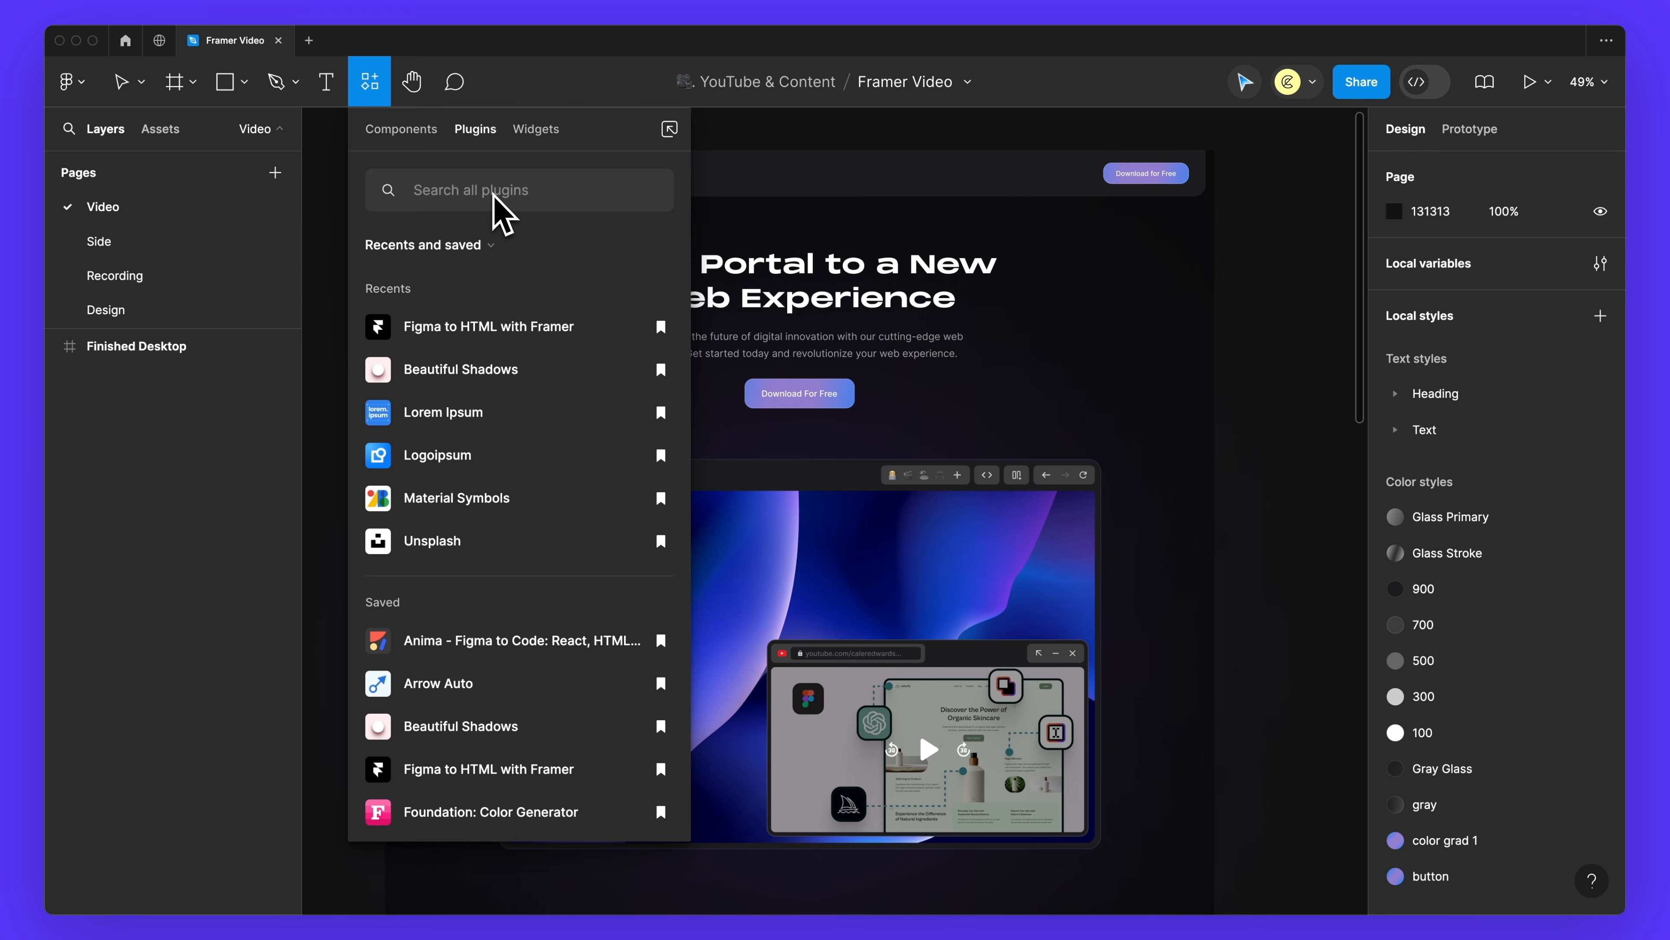
{"action": "type", "text": "framer"}
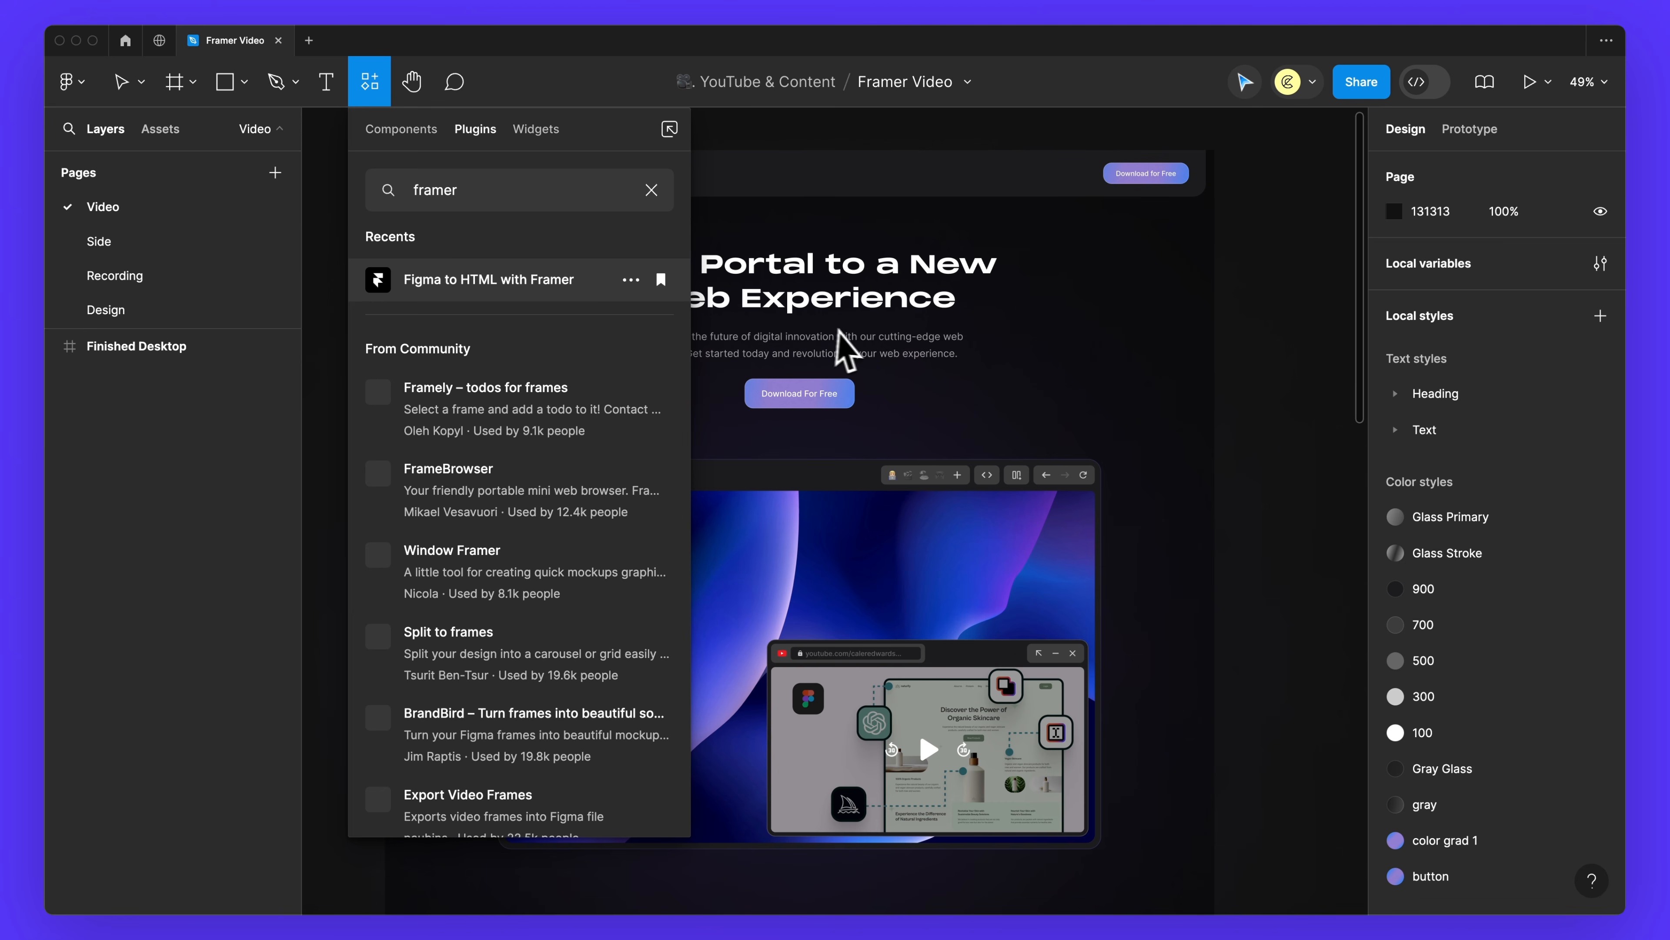
{"action": "scroll", "coordinate": [1125, 342], "scroll_direction": "left", "scroll_amount": 10}
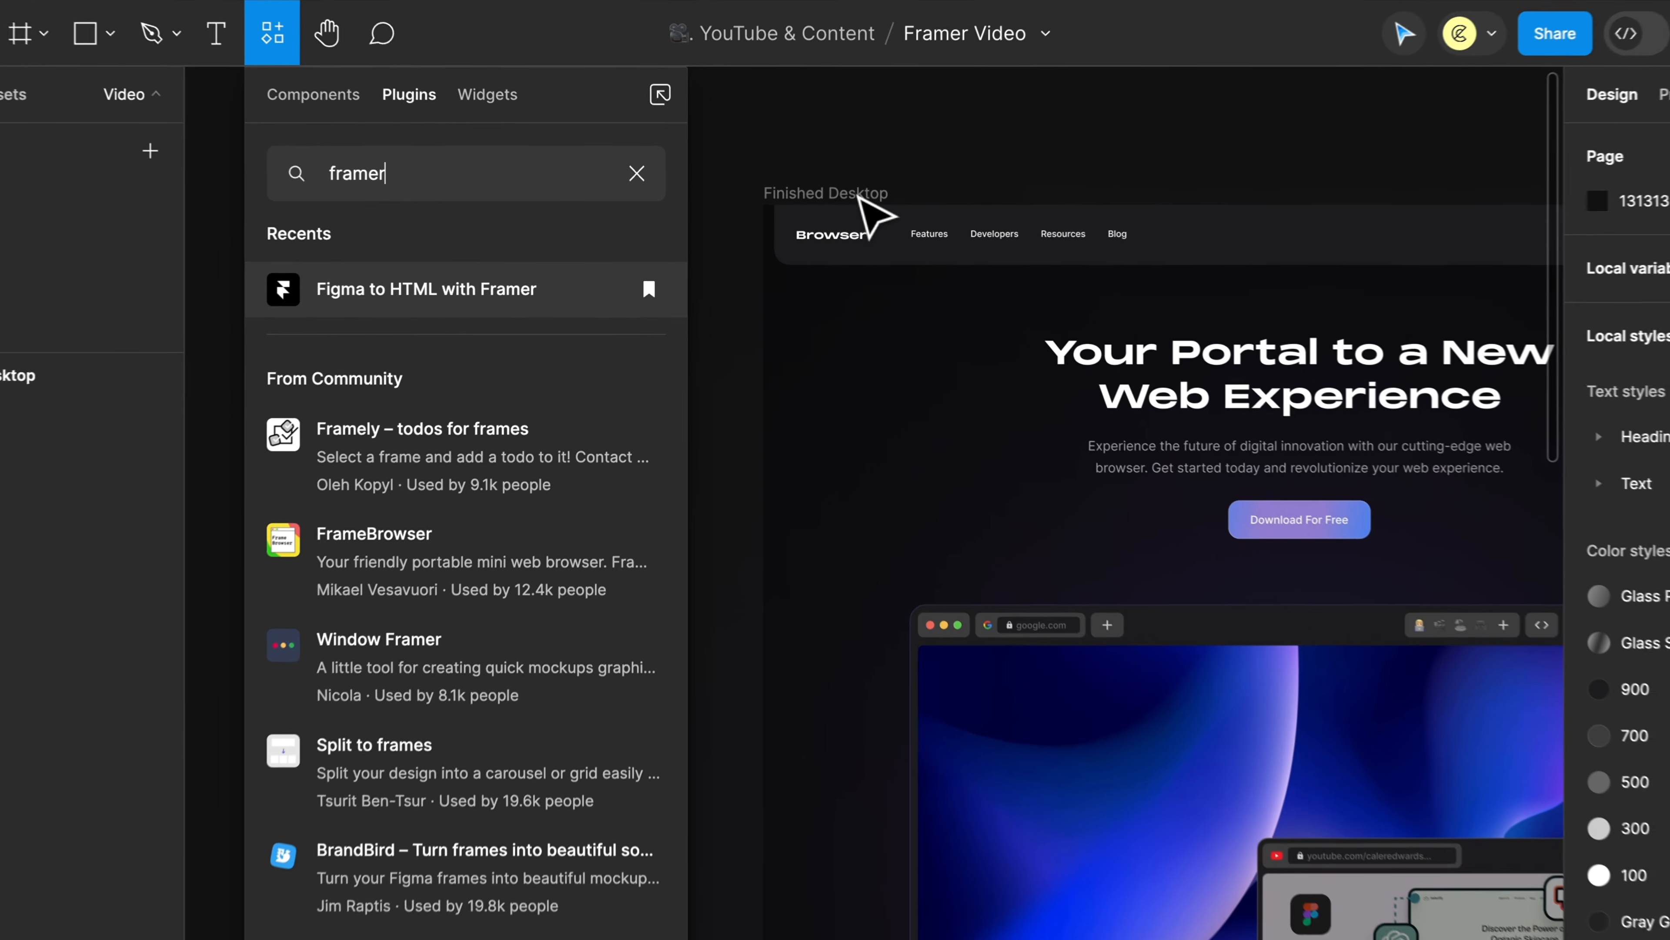
- Select the whole Finished Desktop frame and bring up the Figma to HTML with Framer plugin in the plugin search, then dismiss it
{"action": "left_click", "coordinate": [824, 200]}
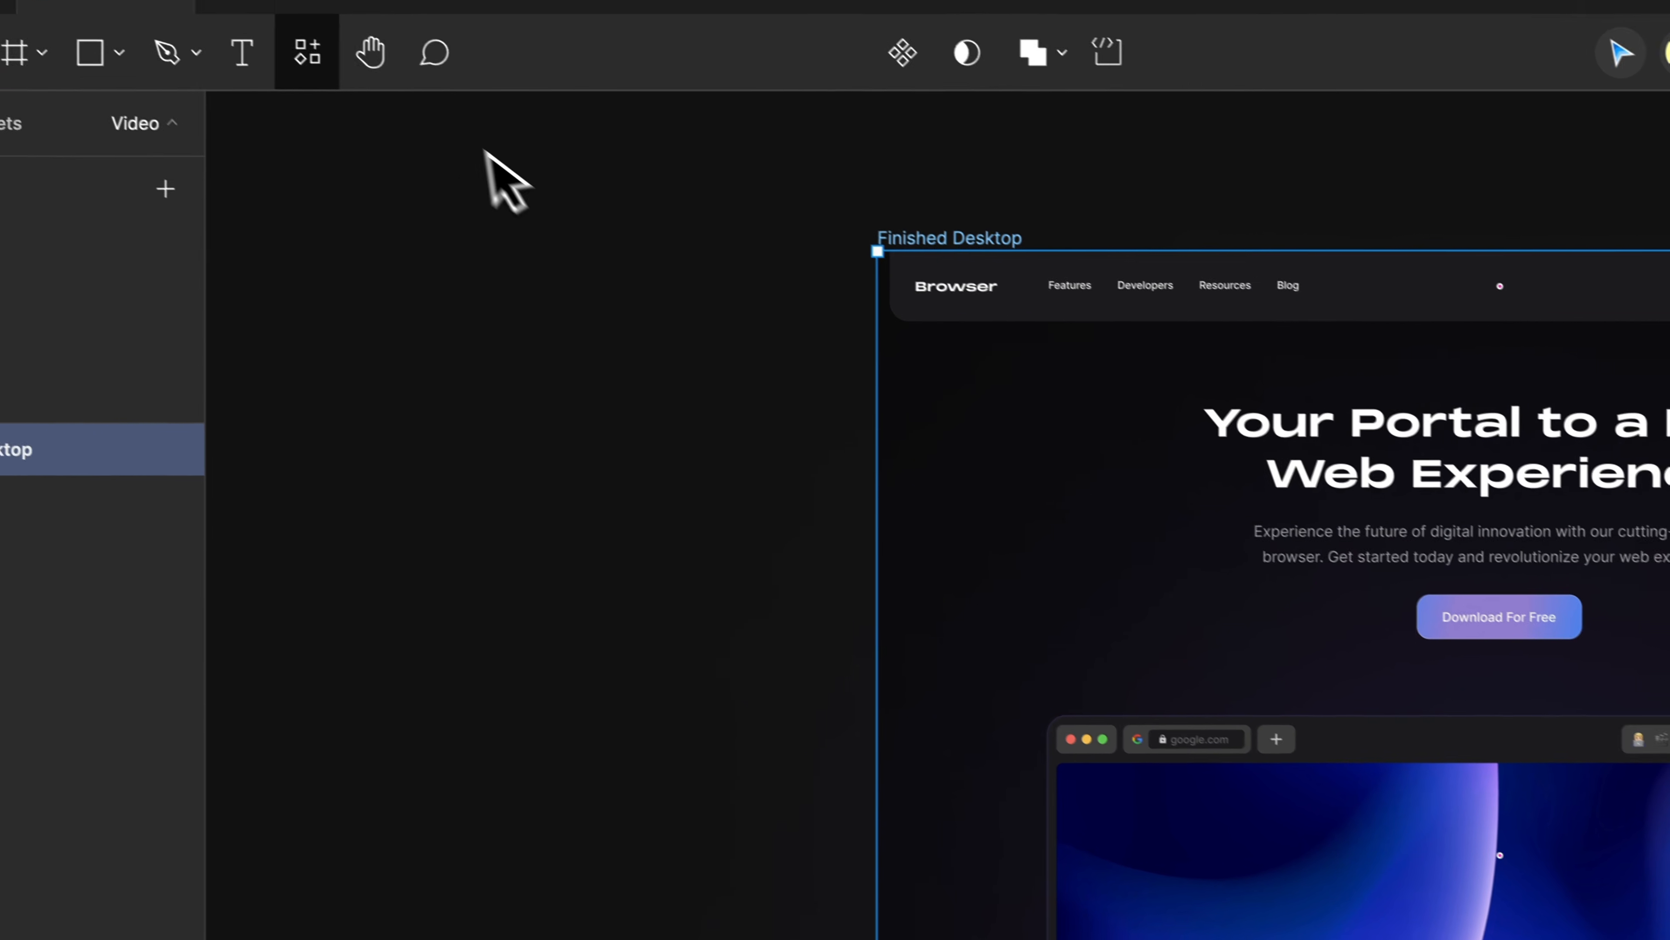
{"action": "left_click", "coordinate": [203, 7]}
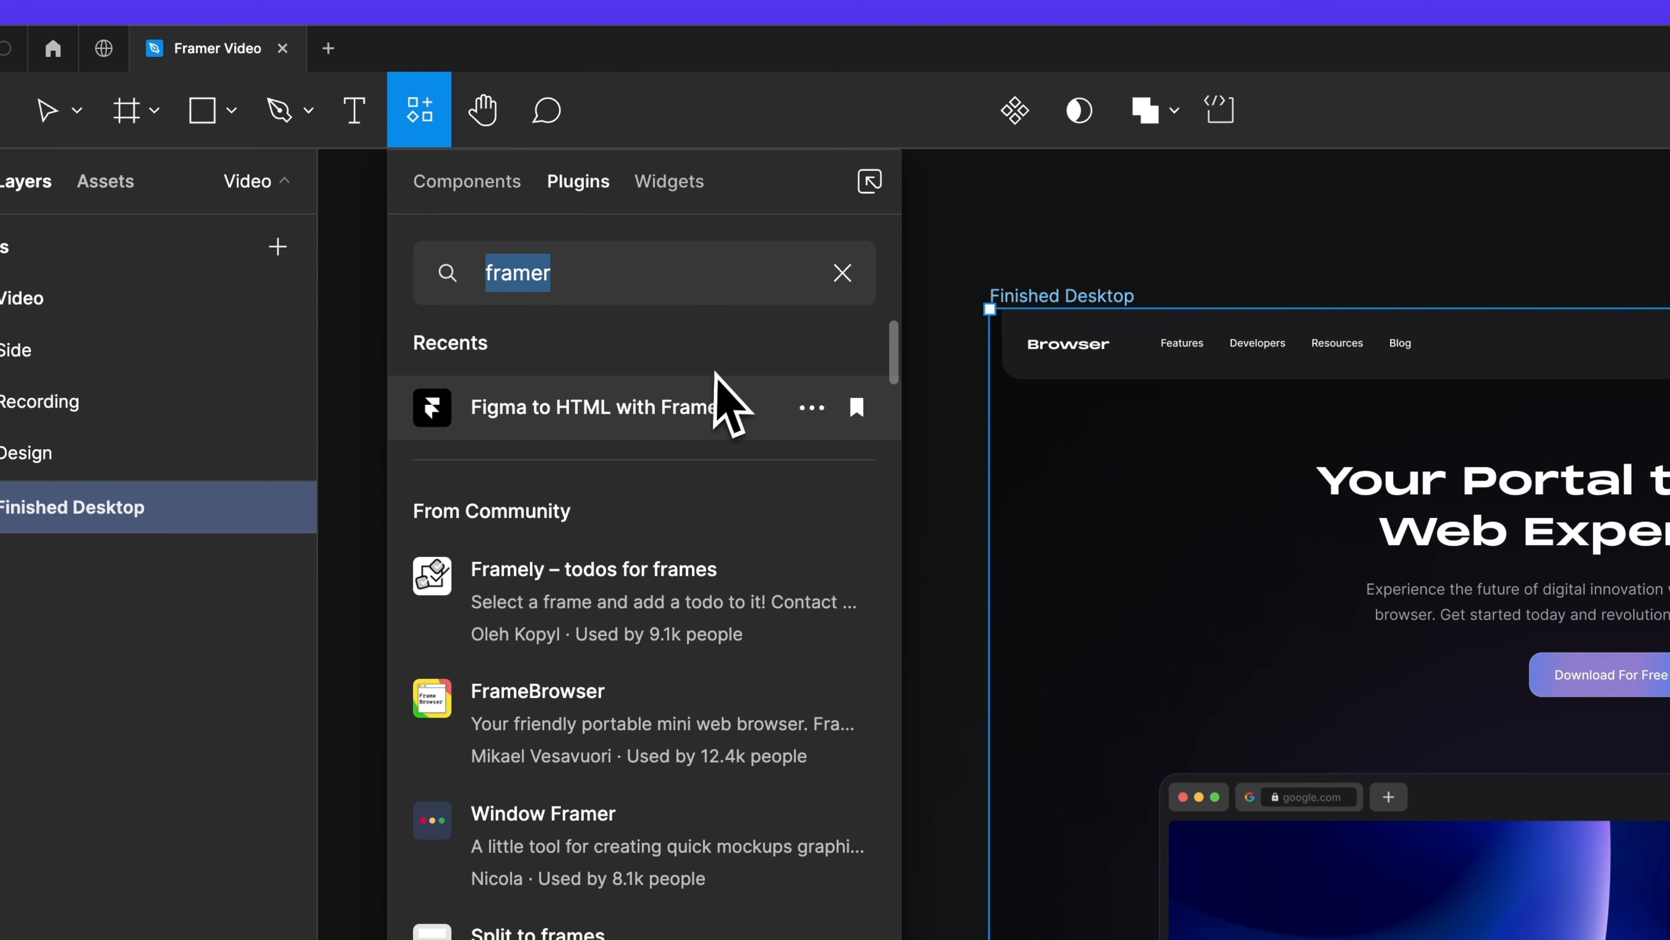
{"action": "key", "text": "Escape"}
{"action": "key", "text": "Escape"}
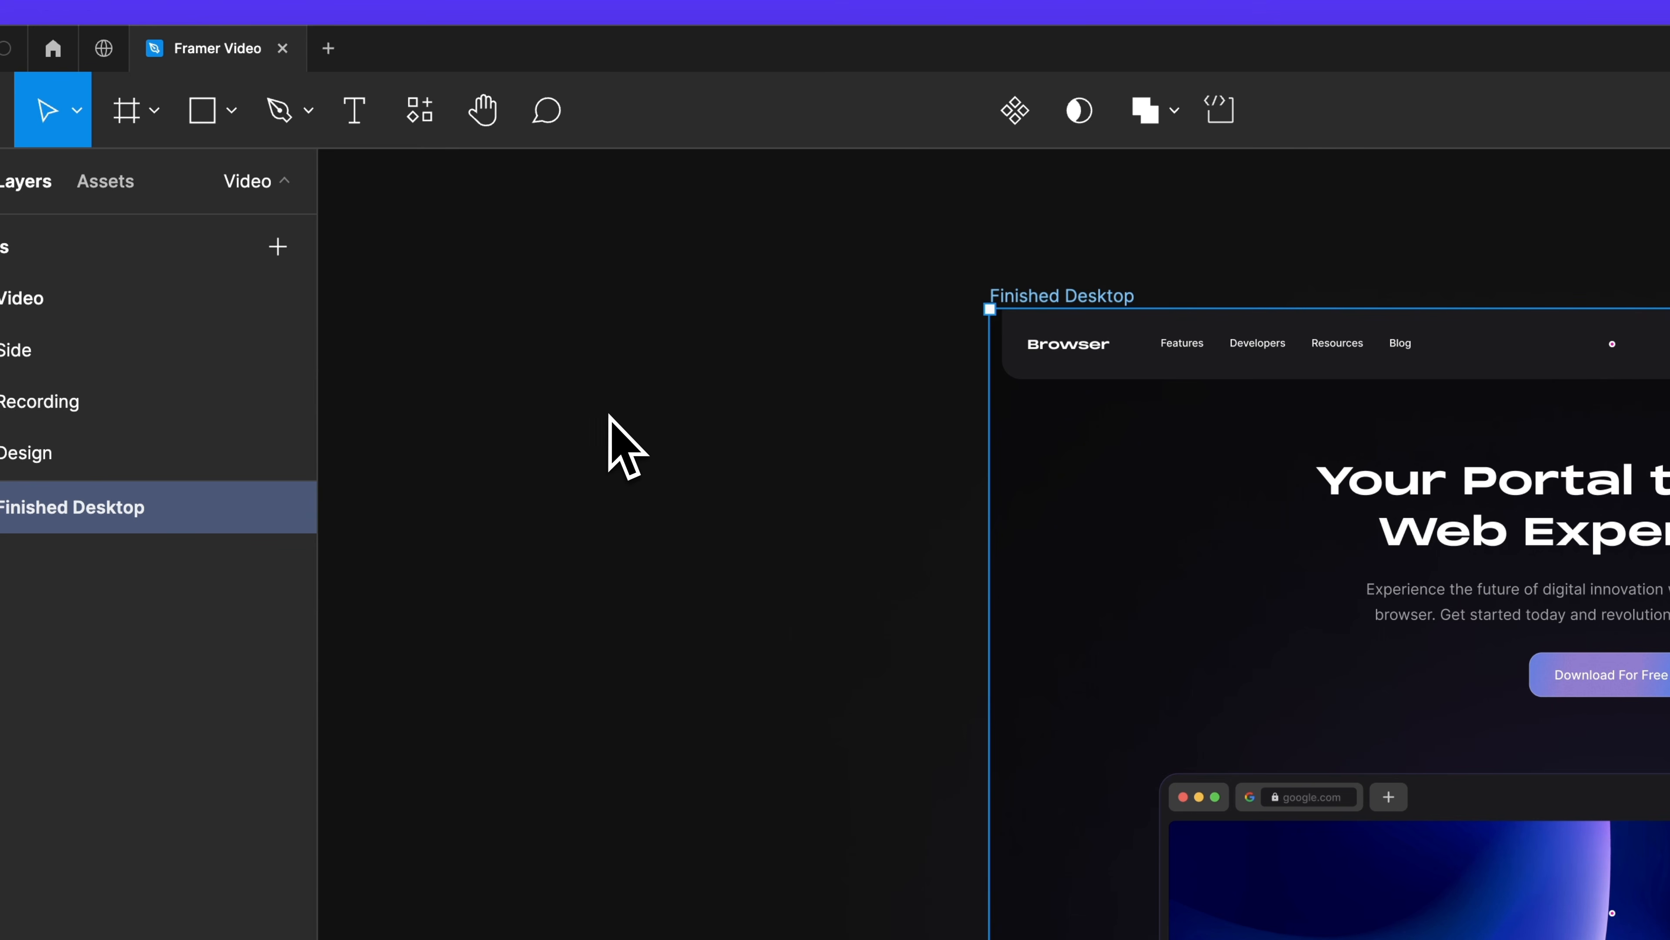
- Switch to Framer and paste the copied Finished Desktop design into the Desktop breakpoint
{"action": "scroll", "coordinate": [750, 531], "scroll_direction": "right", "scroll_amount": 5}
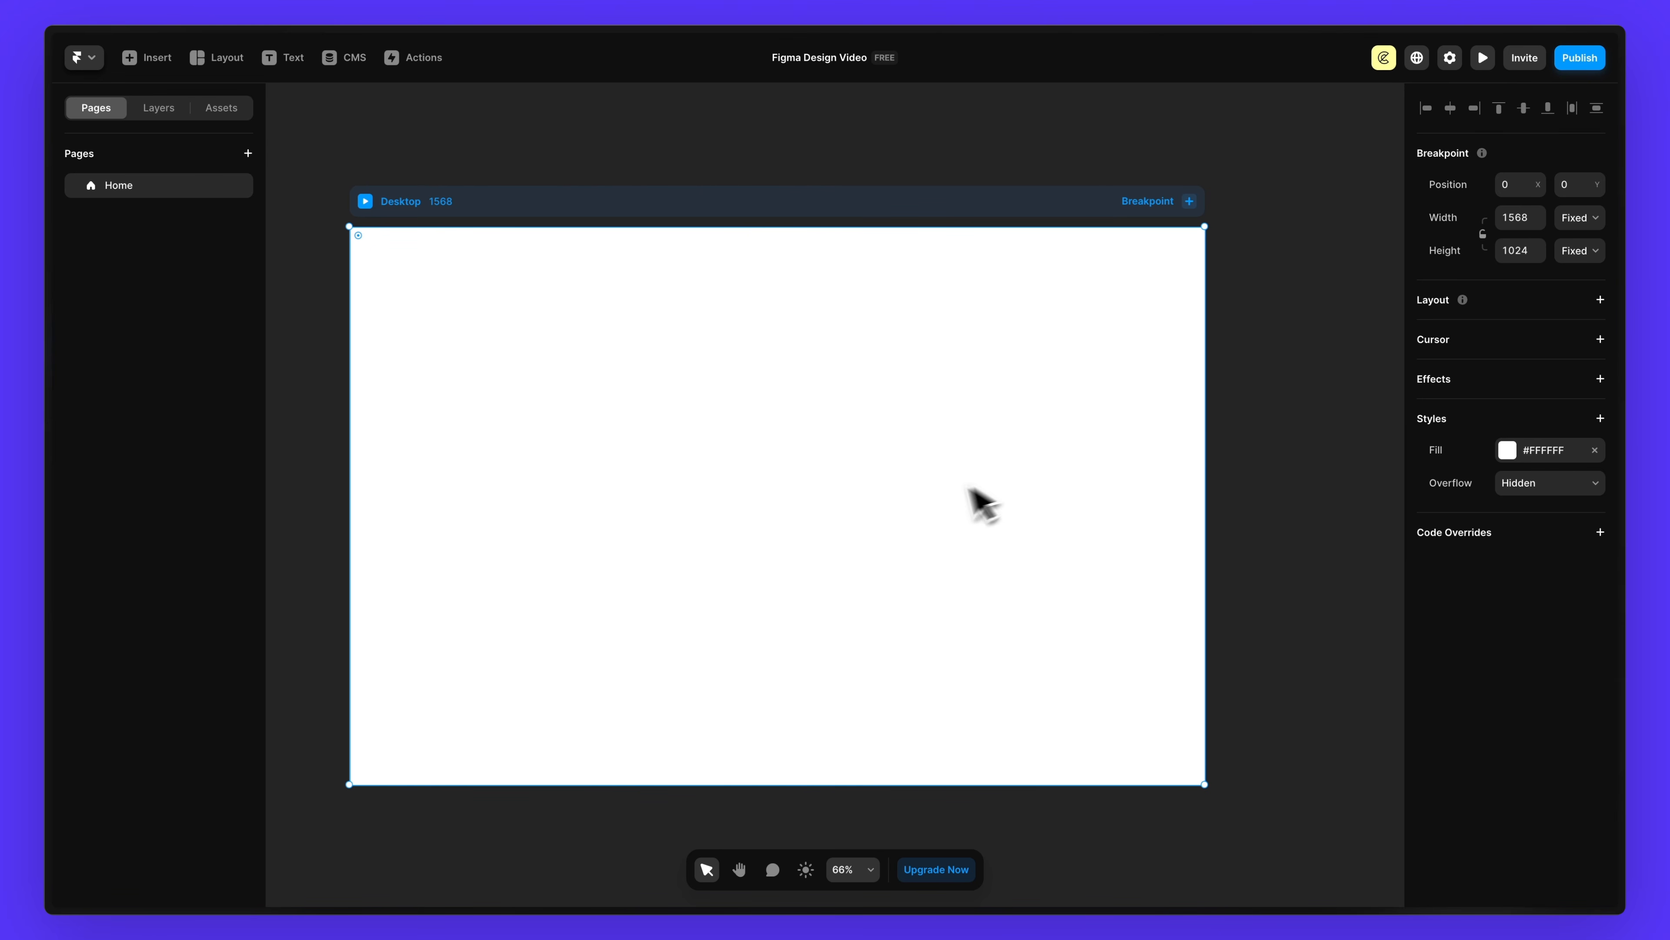
{"action": "key", "text": "super+v"}
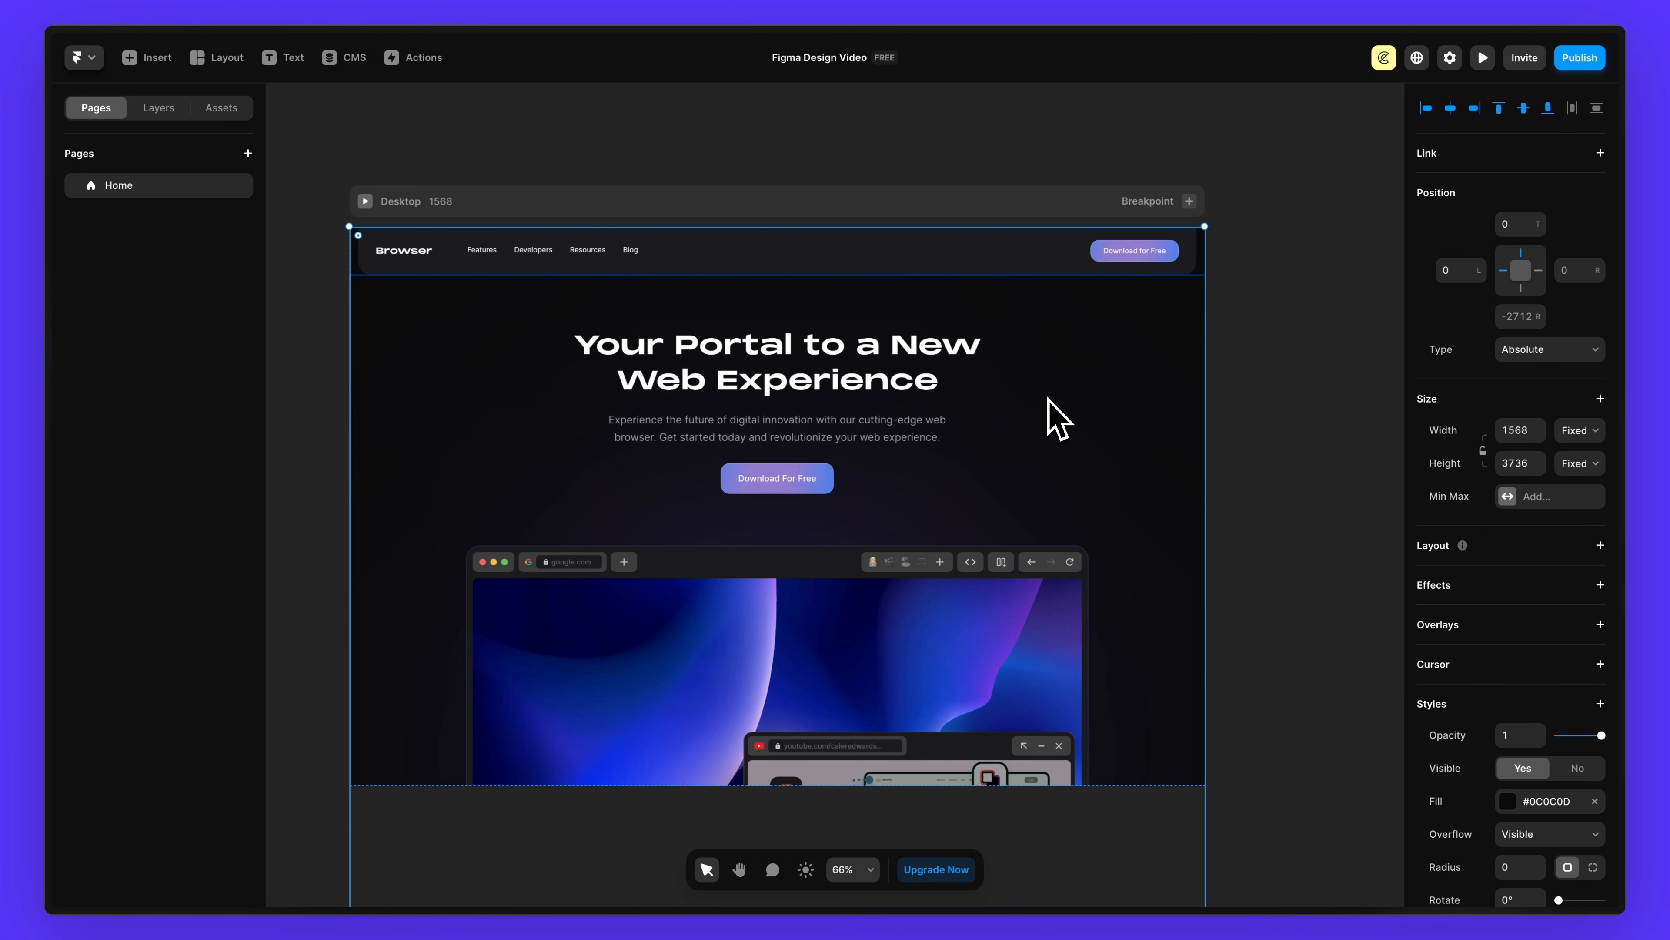
- Delete the pasted landing page design from the Desktop breakpoint and confirm the deletion
{"action": "scroll", "coordinate": [1047, 398], "scroll_direction": "left", "scroll_amount": 3}
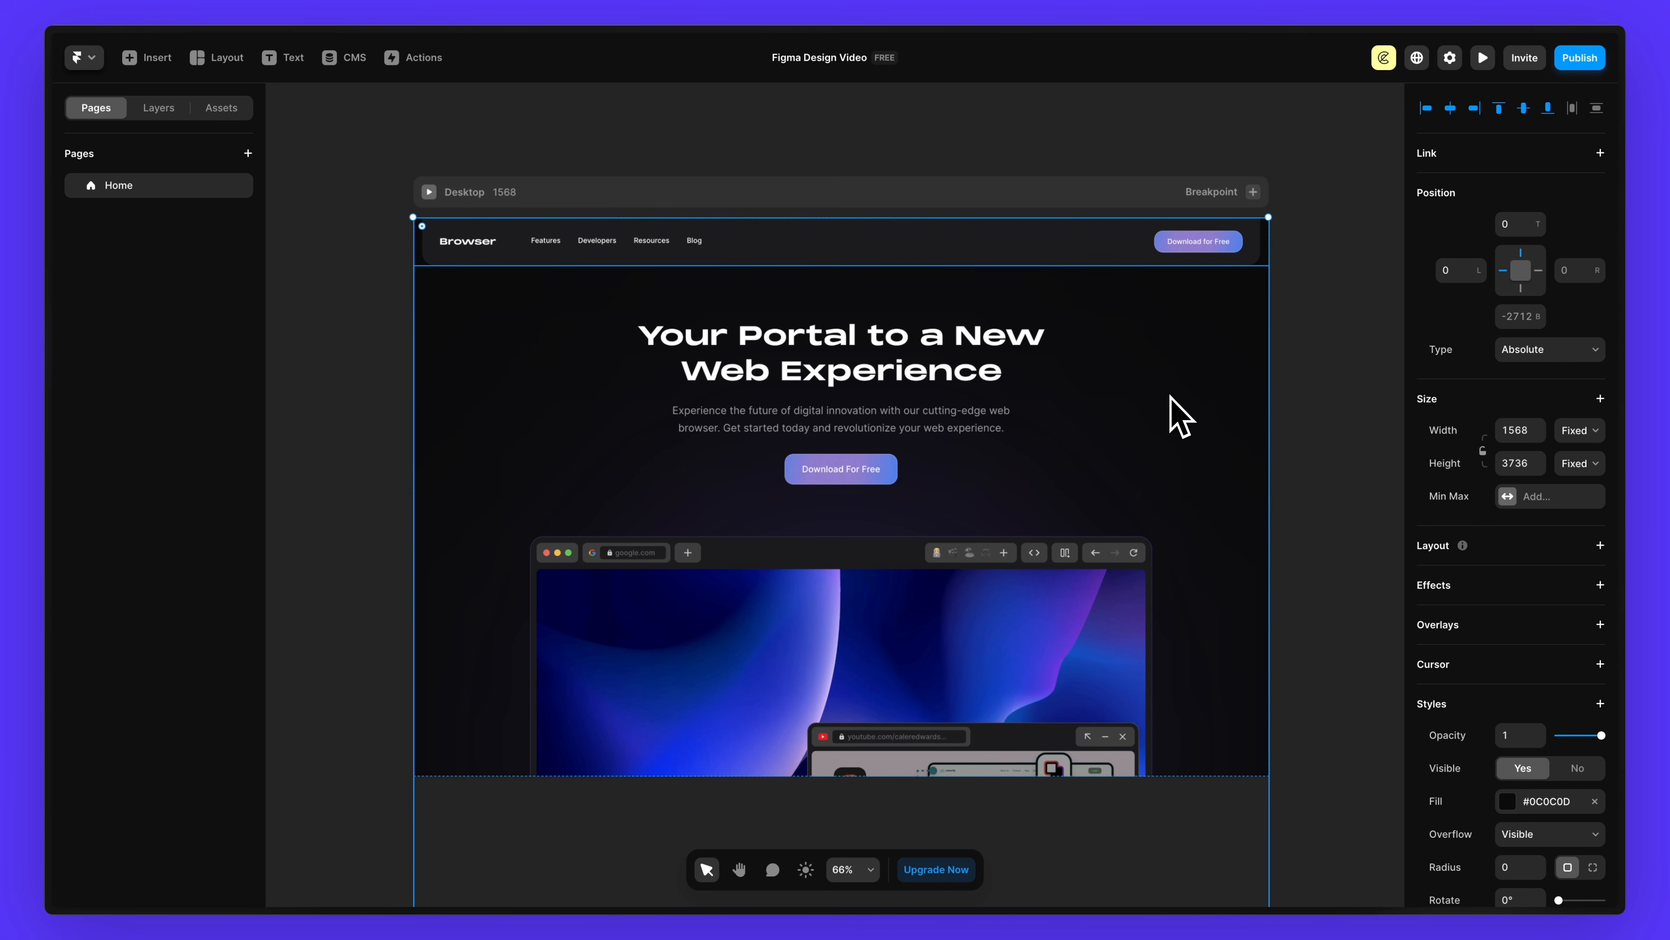
{"action": "key", "text": "BackSpace"}
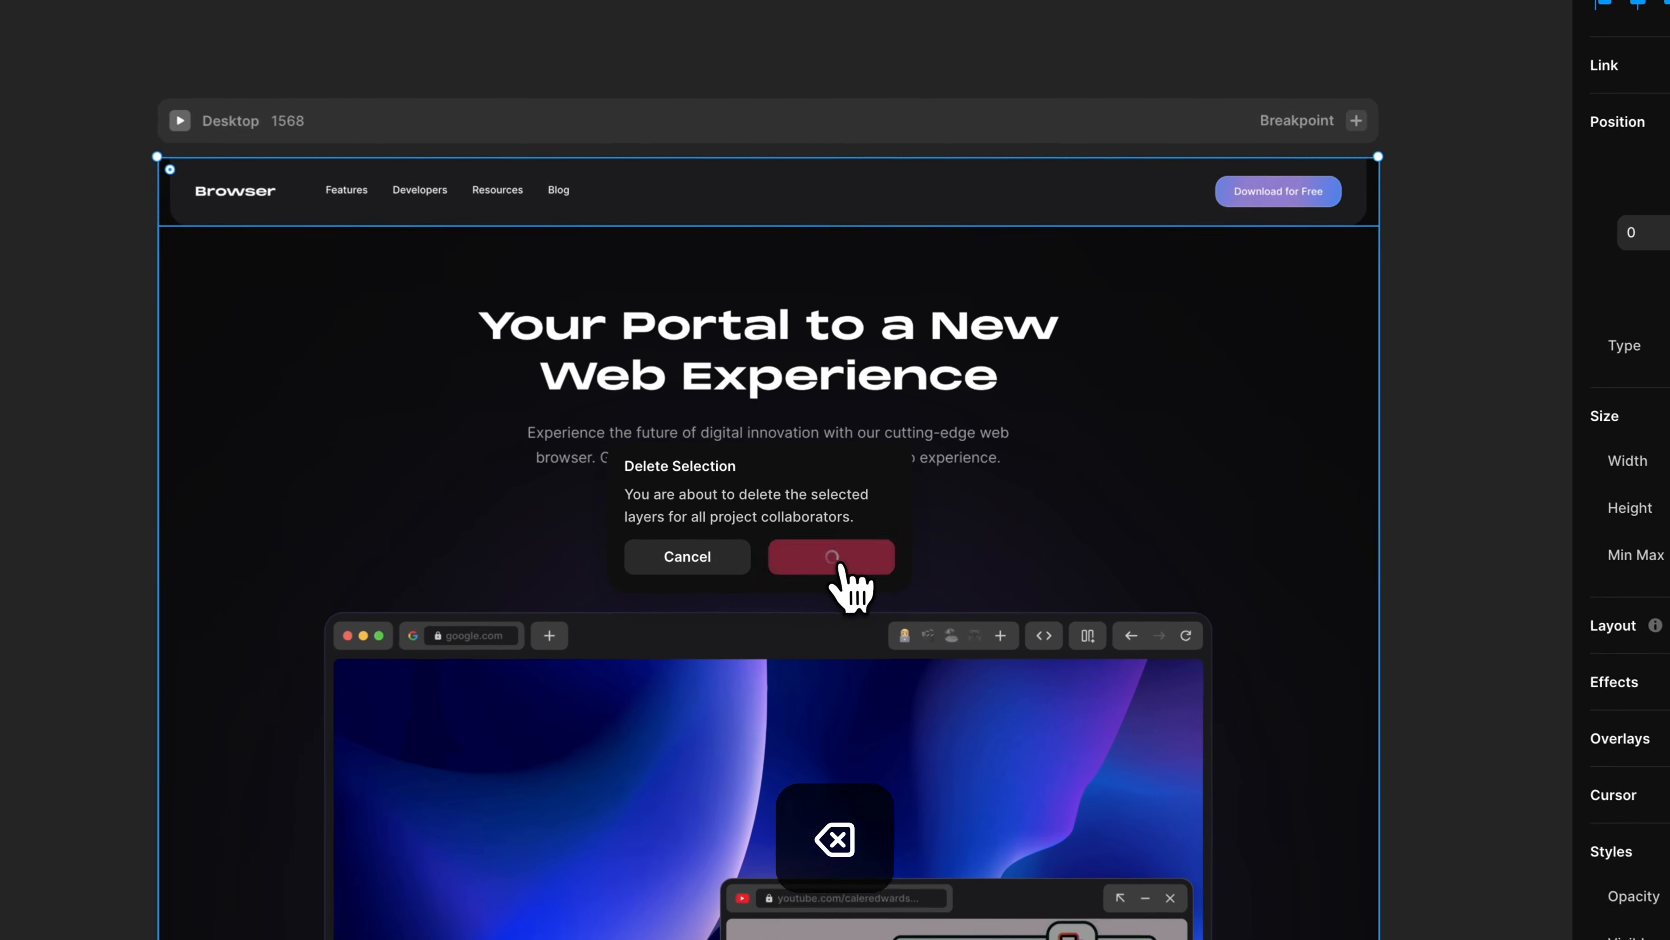
{"action": "left_click", "coordinate": [891, 488]}
{"action": "left_click", "coordinate": [907, 475]}
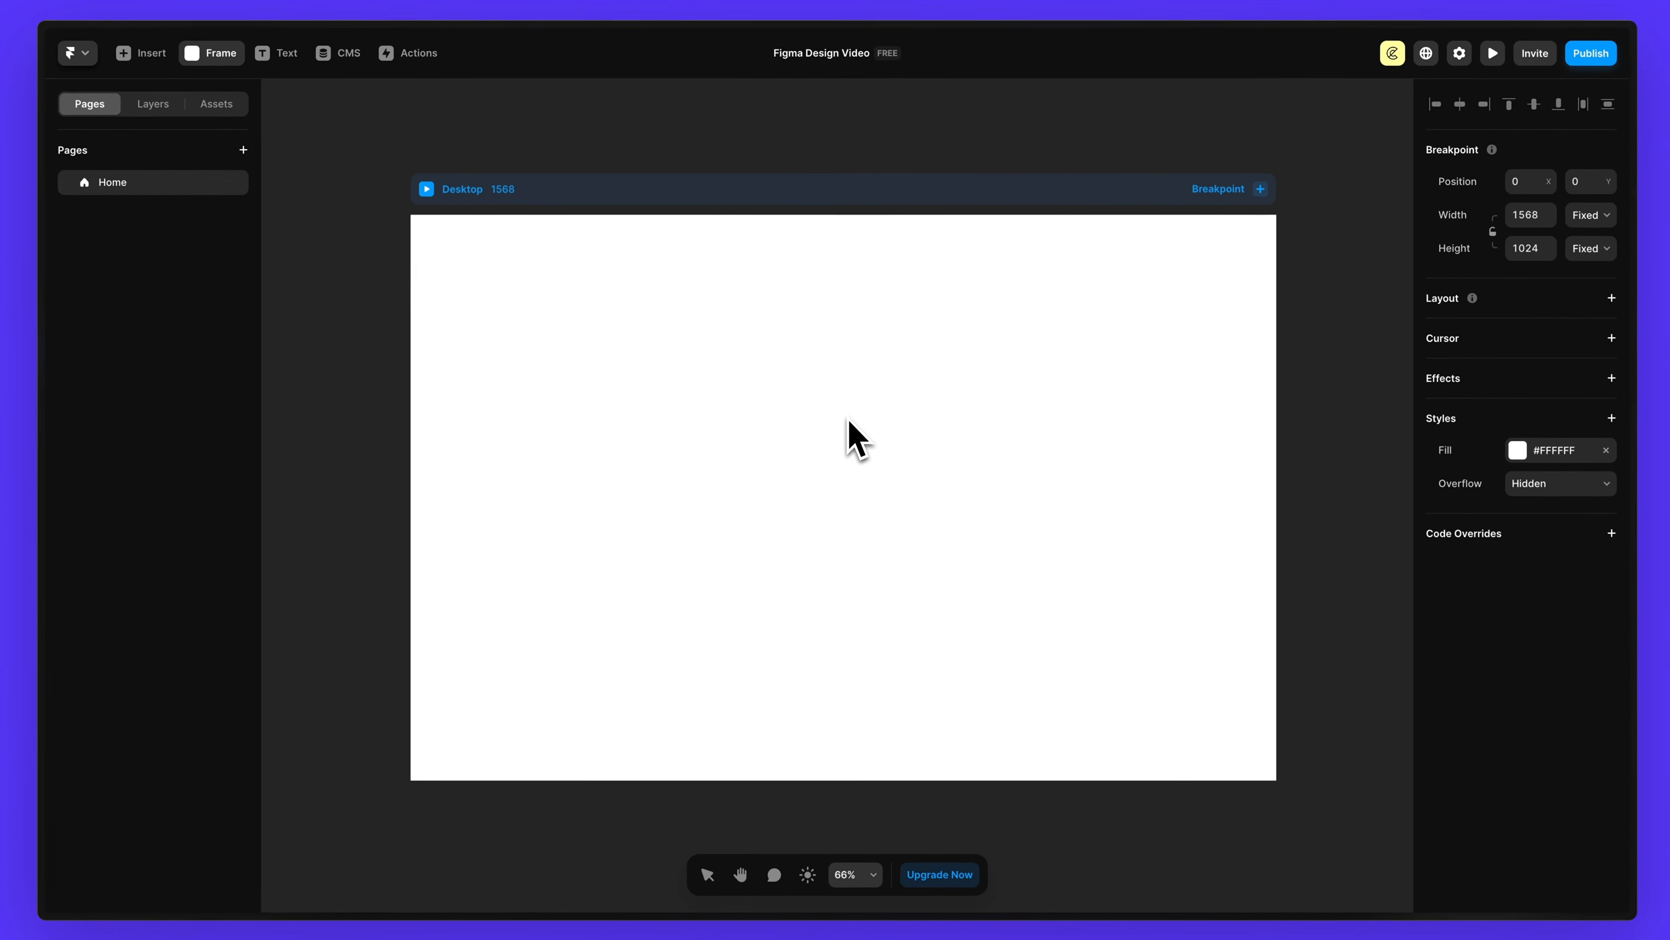
- Draw a frame about 1512 × 952 inside the Desktop breakpoint, filling most of its area
{"action": "left_click", "coordinate": [231, 69]}
{"action": "left_click", "coordinate": [236, 102]}
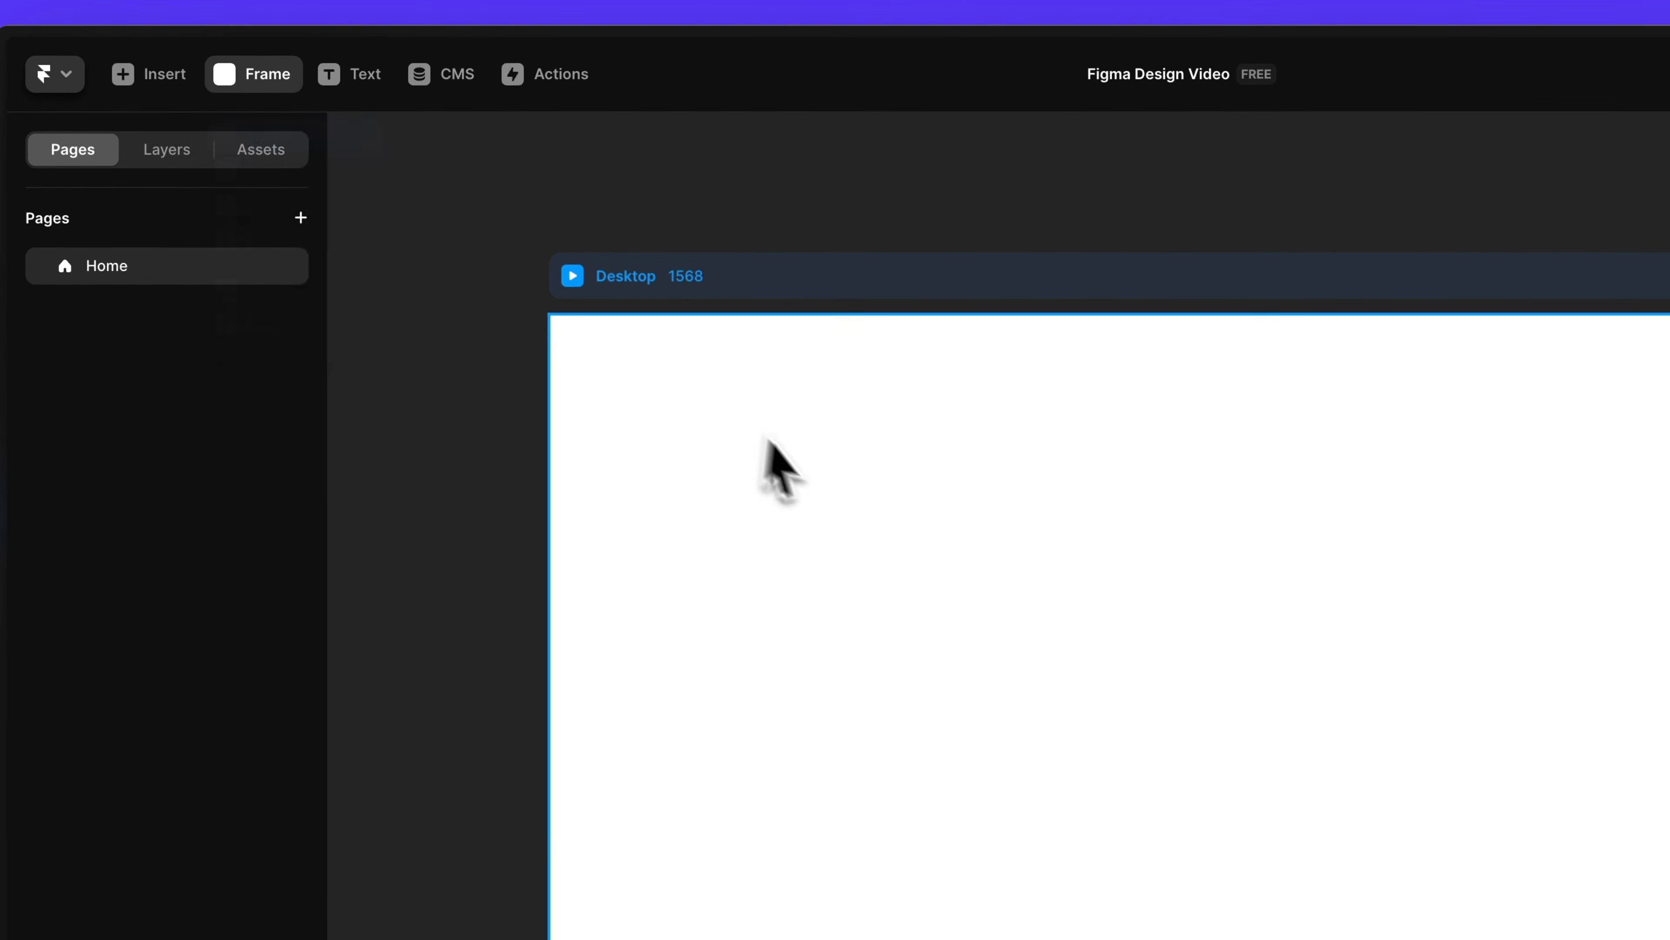
{"action": "left_click_drag", "start_coordinate": [580, 356], "coordinate": [1668, 939]}
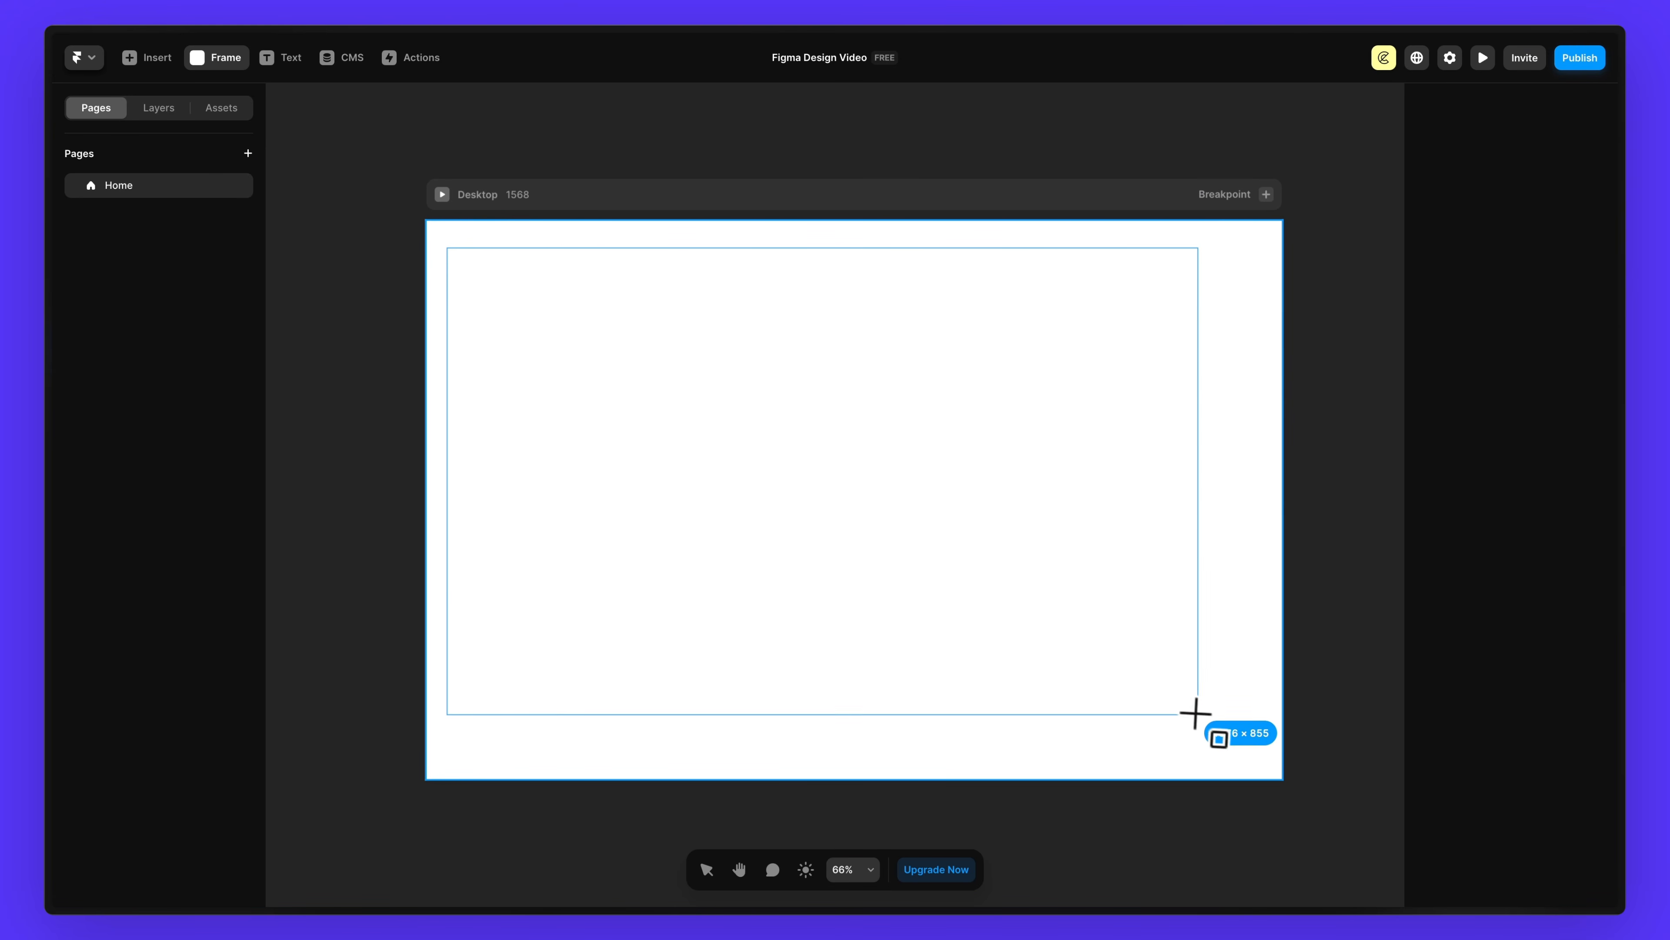
{"action": "left_click_drag", "start_coordinate": [1195, 712], "coordinate": [1269, 765]}
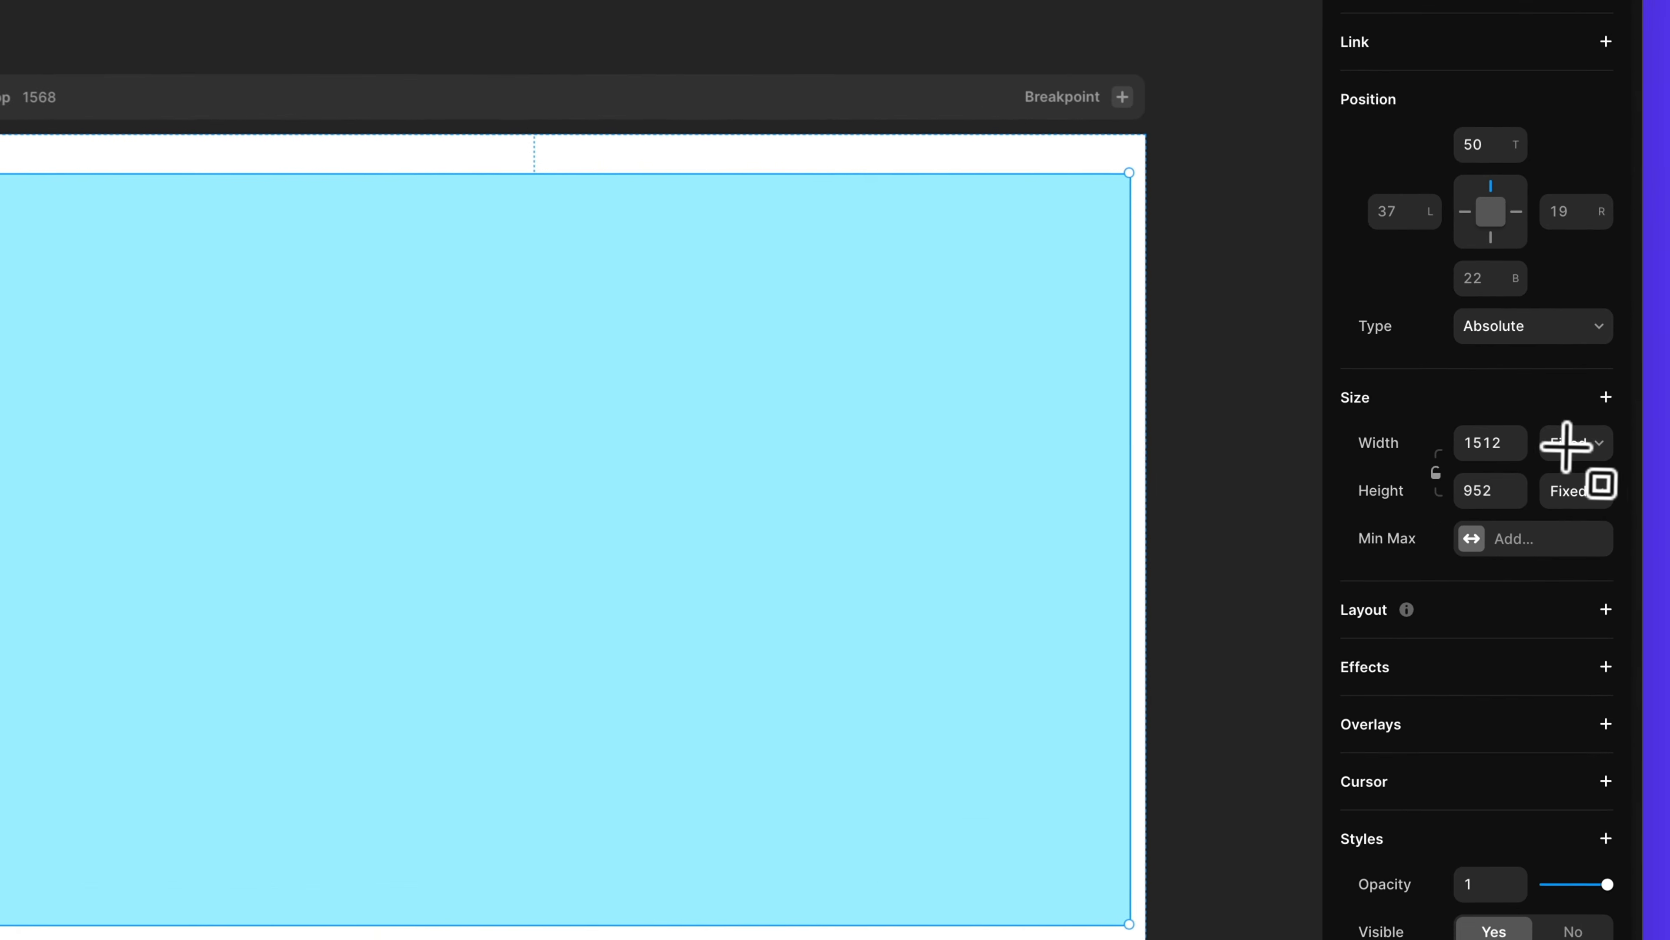
- Set the new frame's width and height both to 100% relative to the Desktop breakpoint
{"action": "left_click", "coordinate": [1516, 431]}
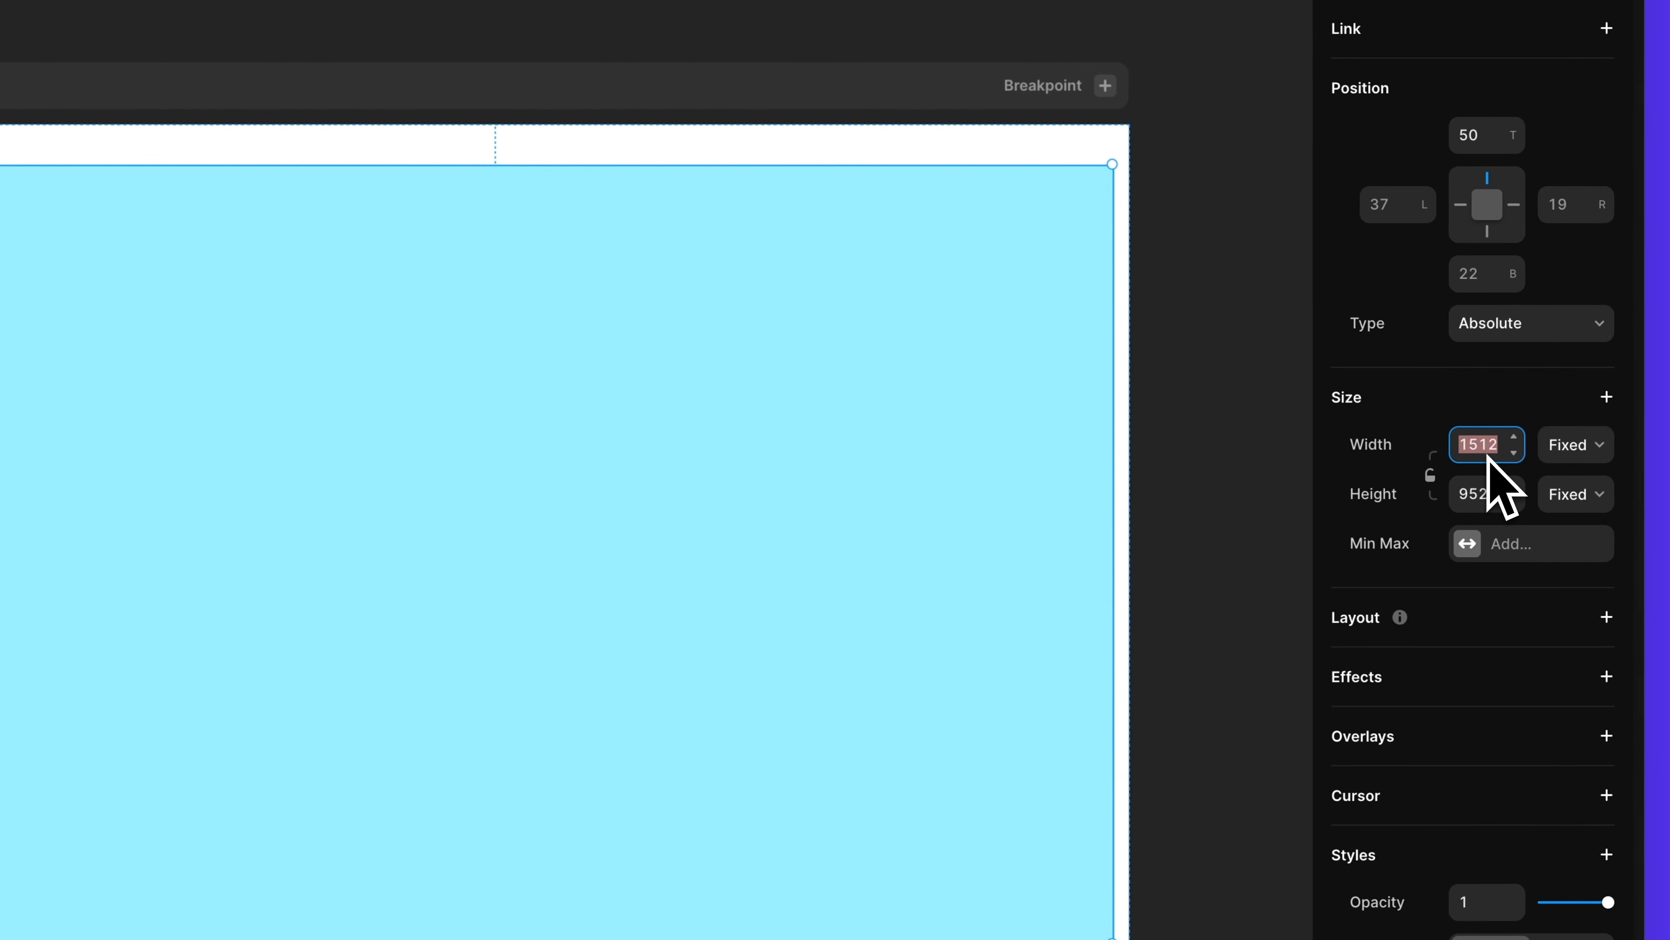
{"action": "type", "text": "100%"}
{"action": "left_click", "coordinate": [1498, 494]}
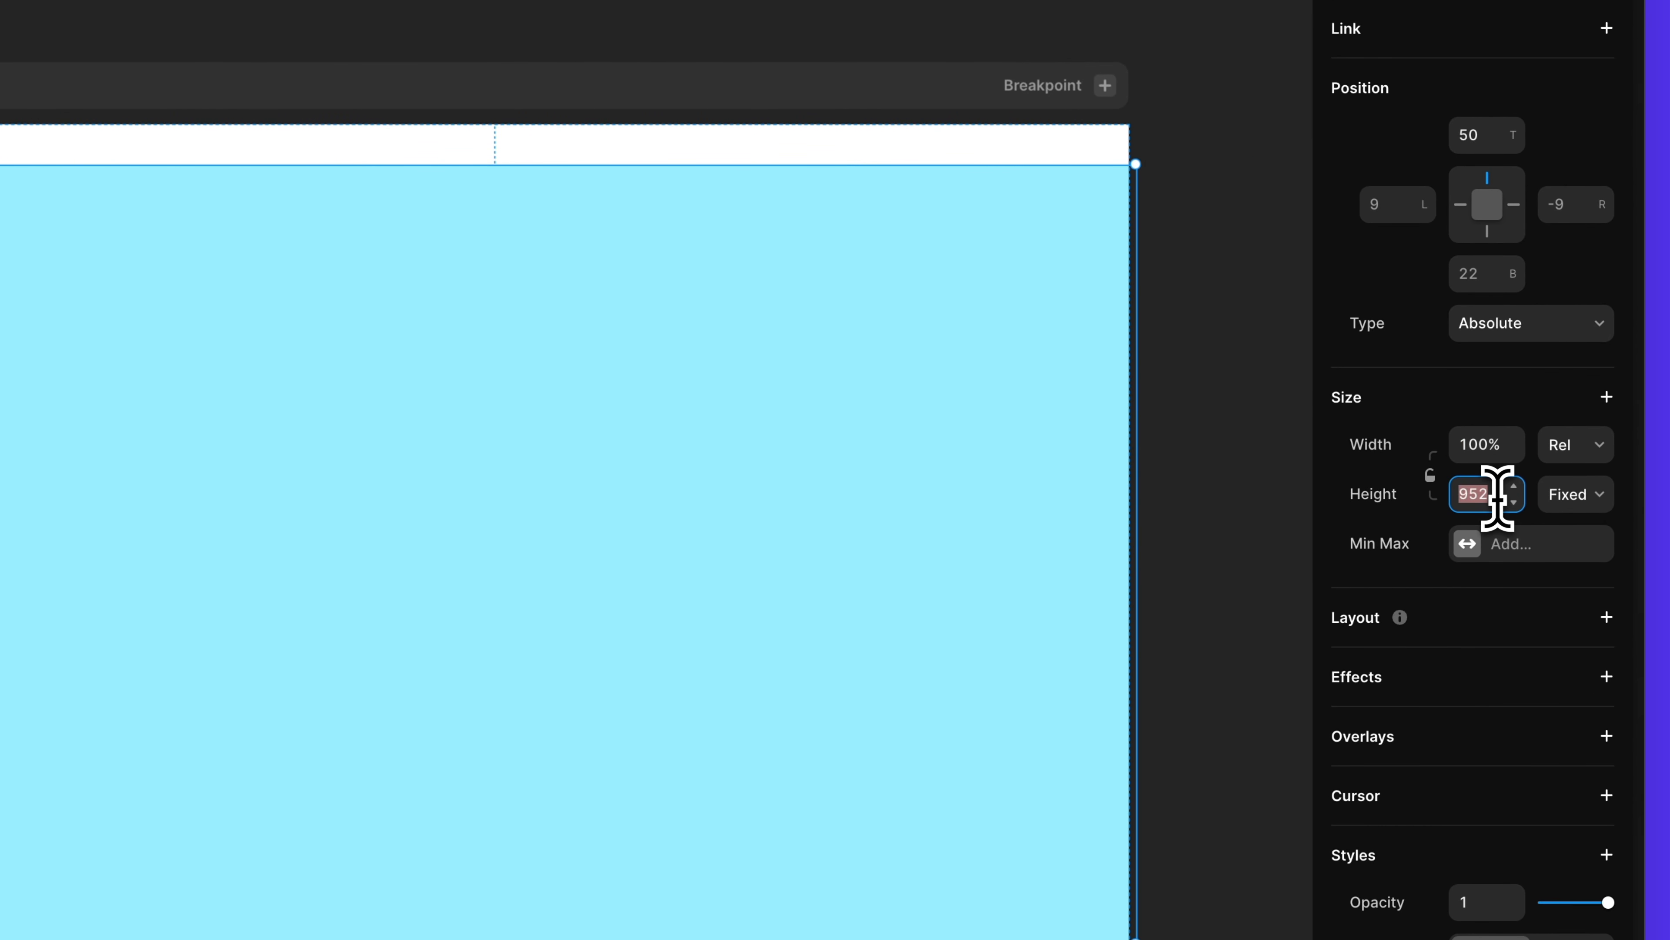
{"action": "type", "text": "100%"}
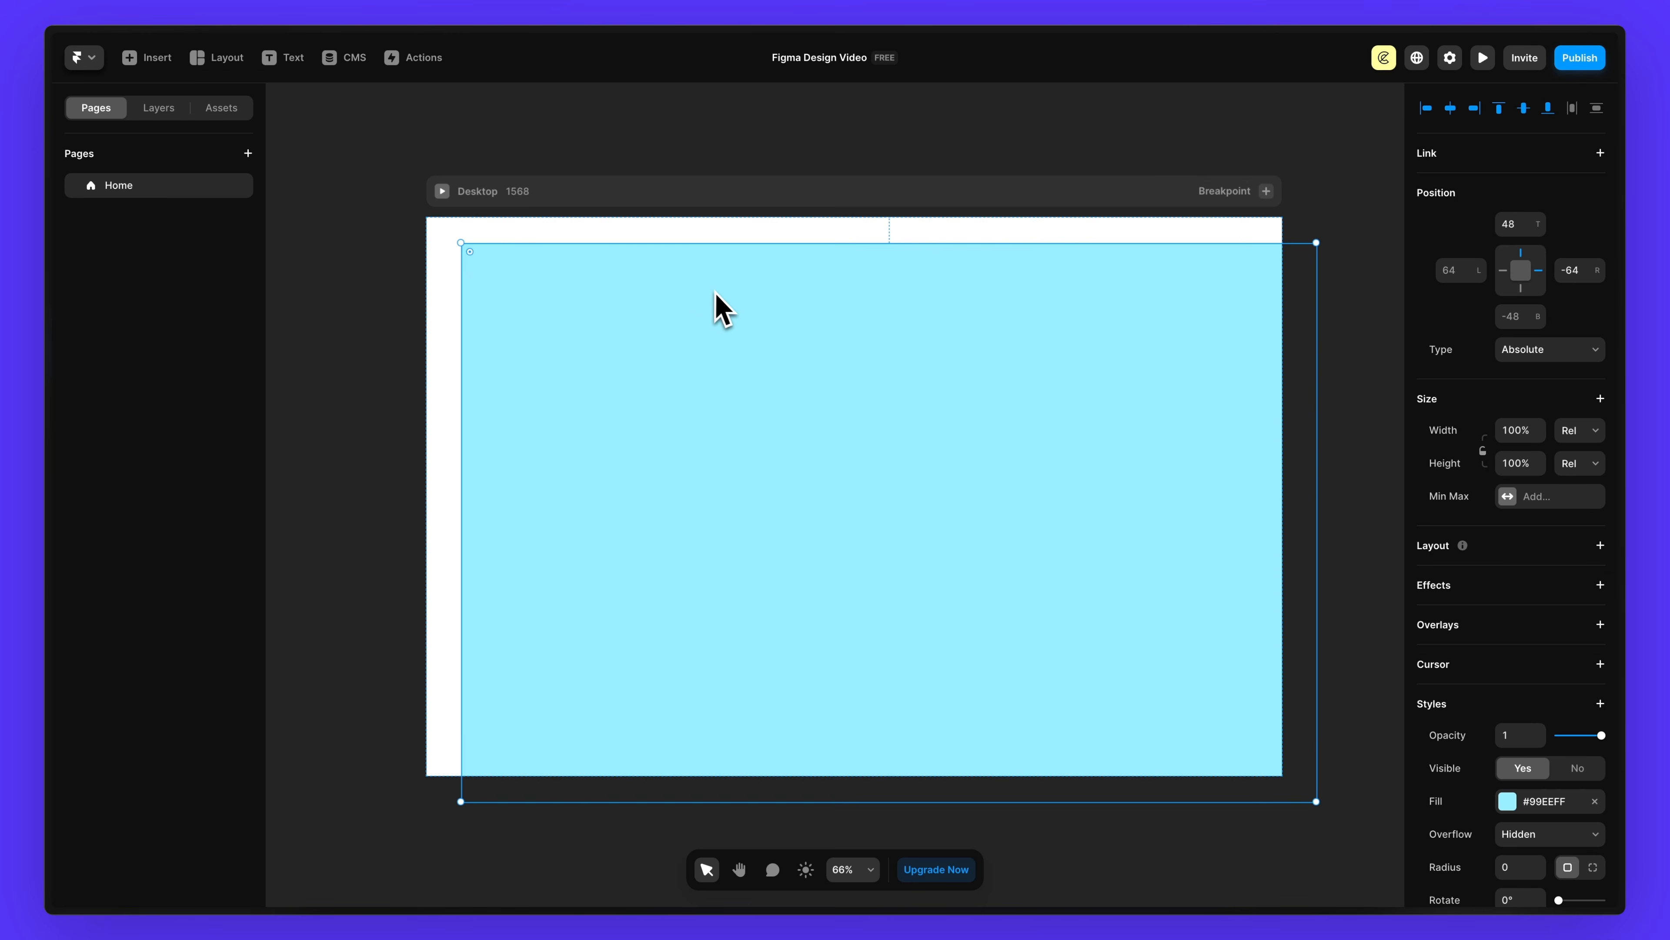
- Move the frame freely within the Desktop breakpoint and add a stack layout to the breakpoint
{"action": "left_click_drag", "start_coordinate": [716, 297], "coordinate": [601, 246]}
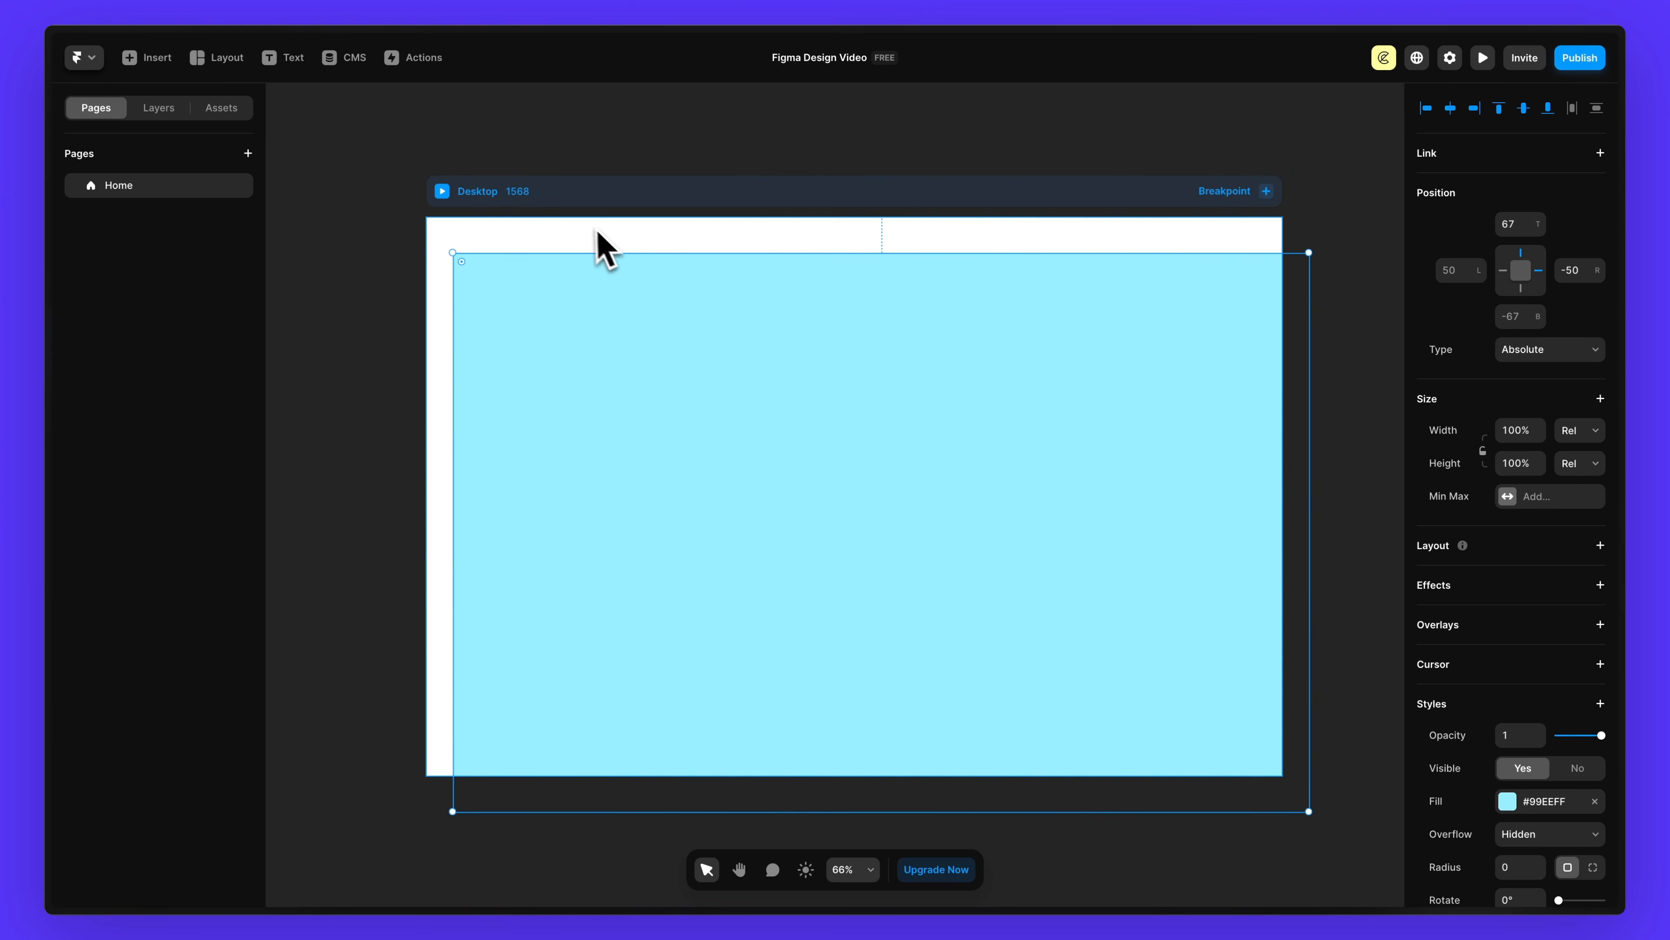
{"action": "left_click", "coordinate": [540, 193]}
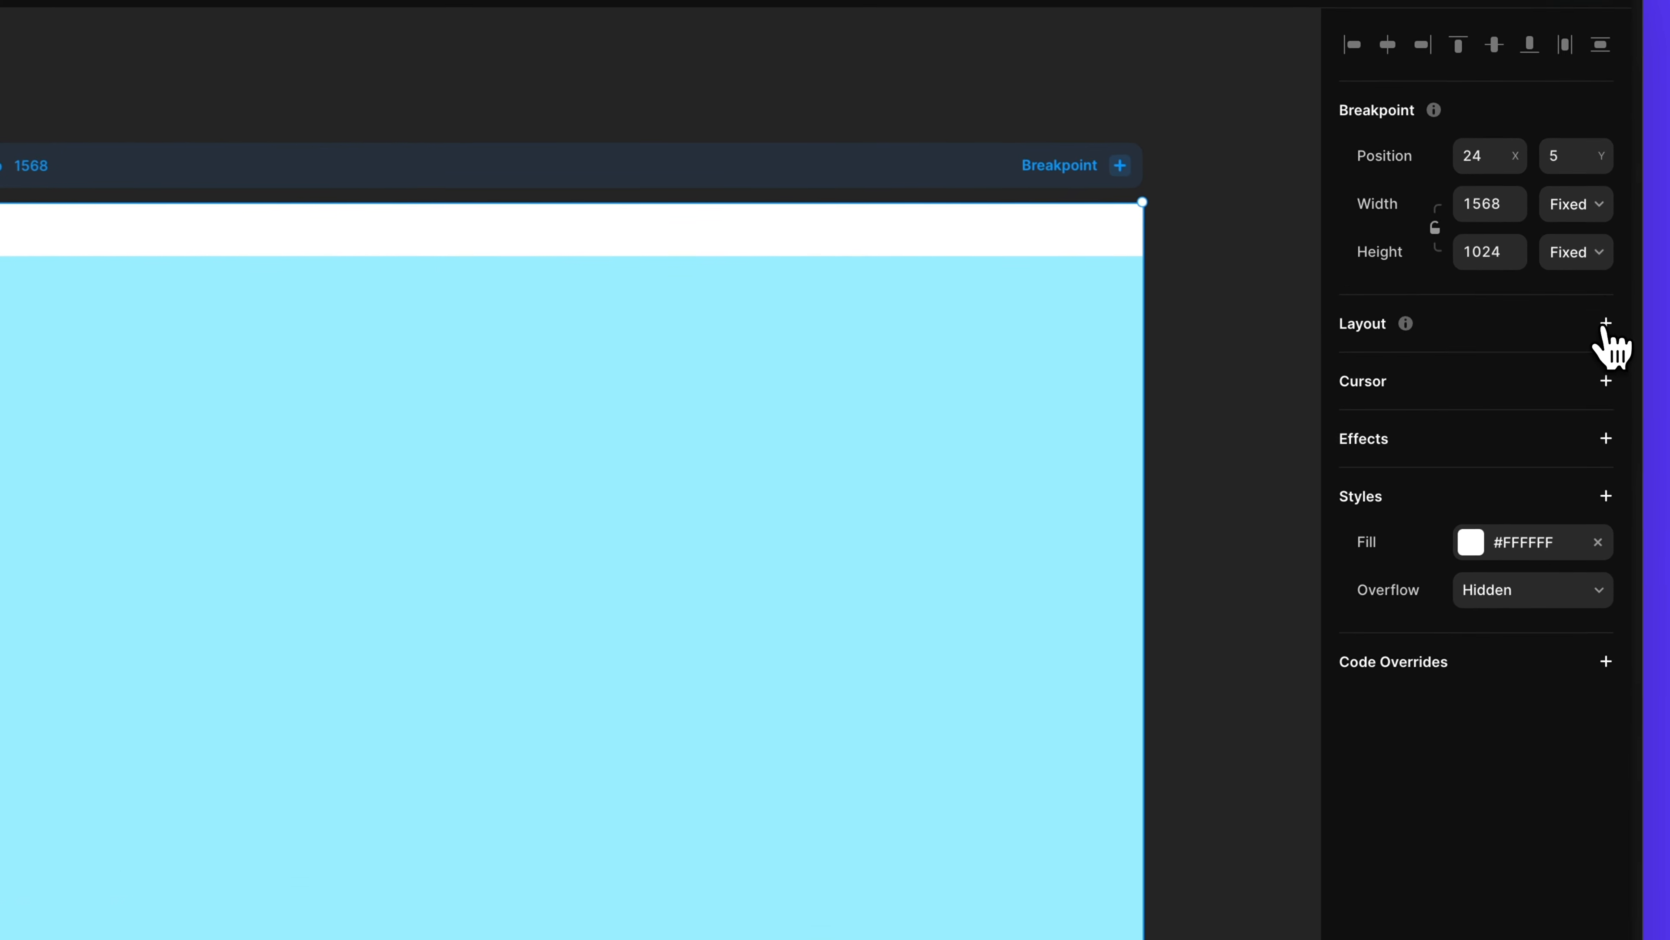
{"action": "left_click", "coordinate": [1600, 300]}
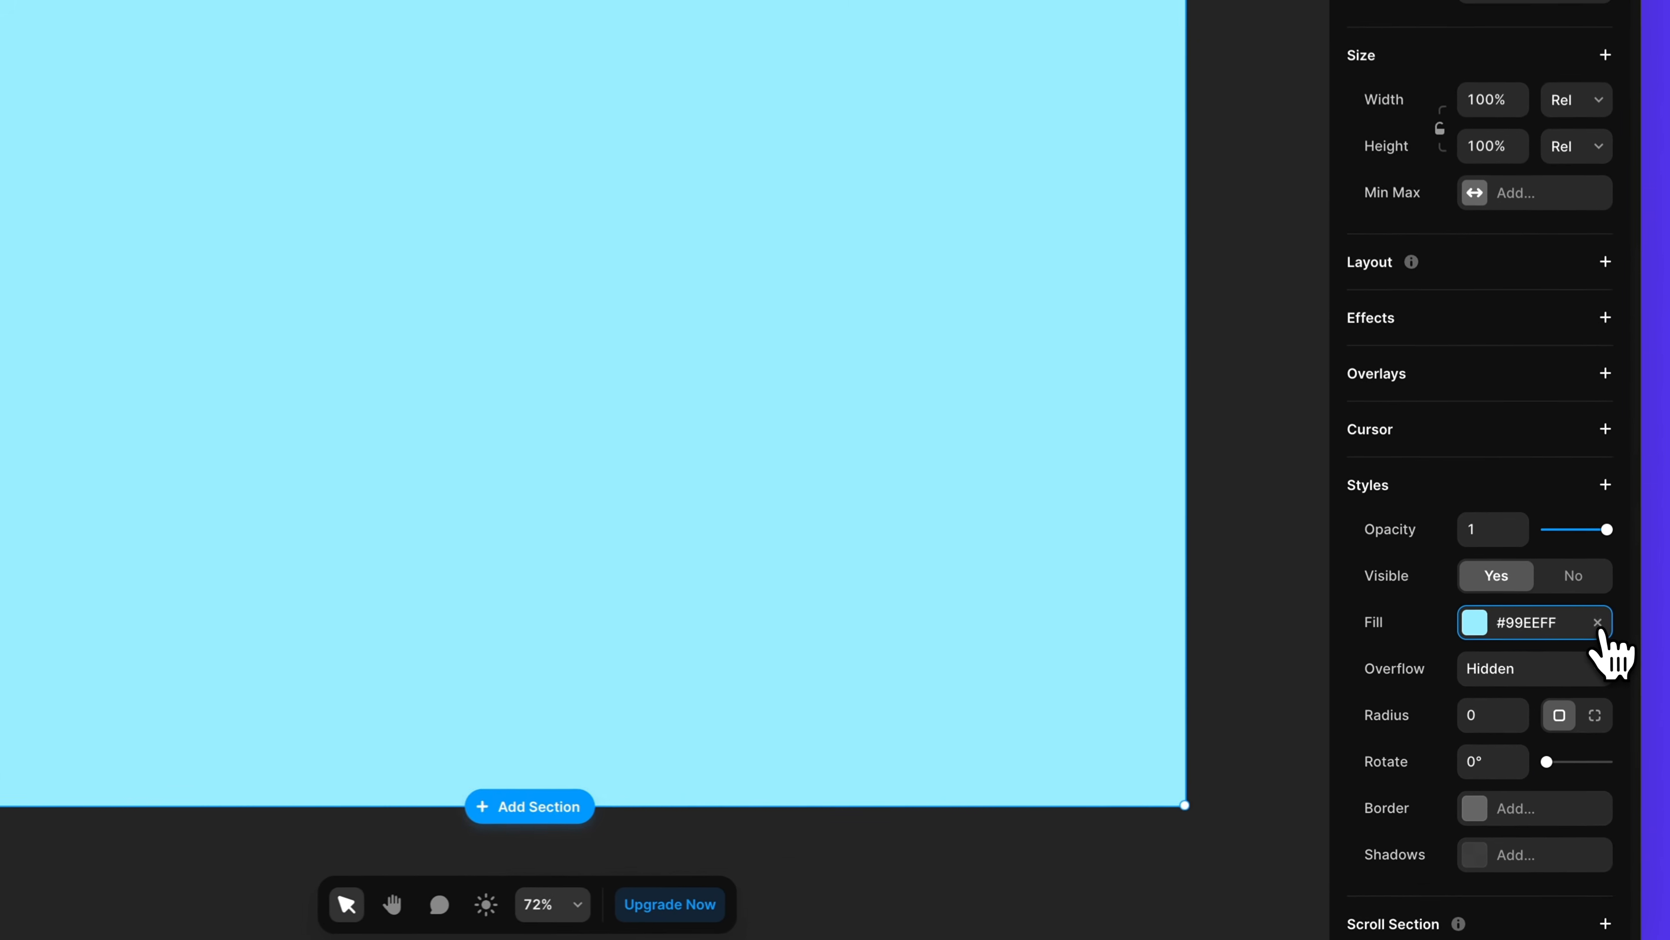
- Remove the frame's #99EEFF fill and rename its layer to "Hero Section"
{"action": "left_click", "coordinate": [1595, 669]}
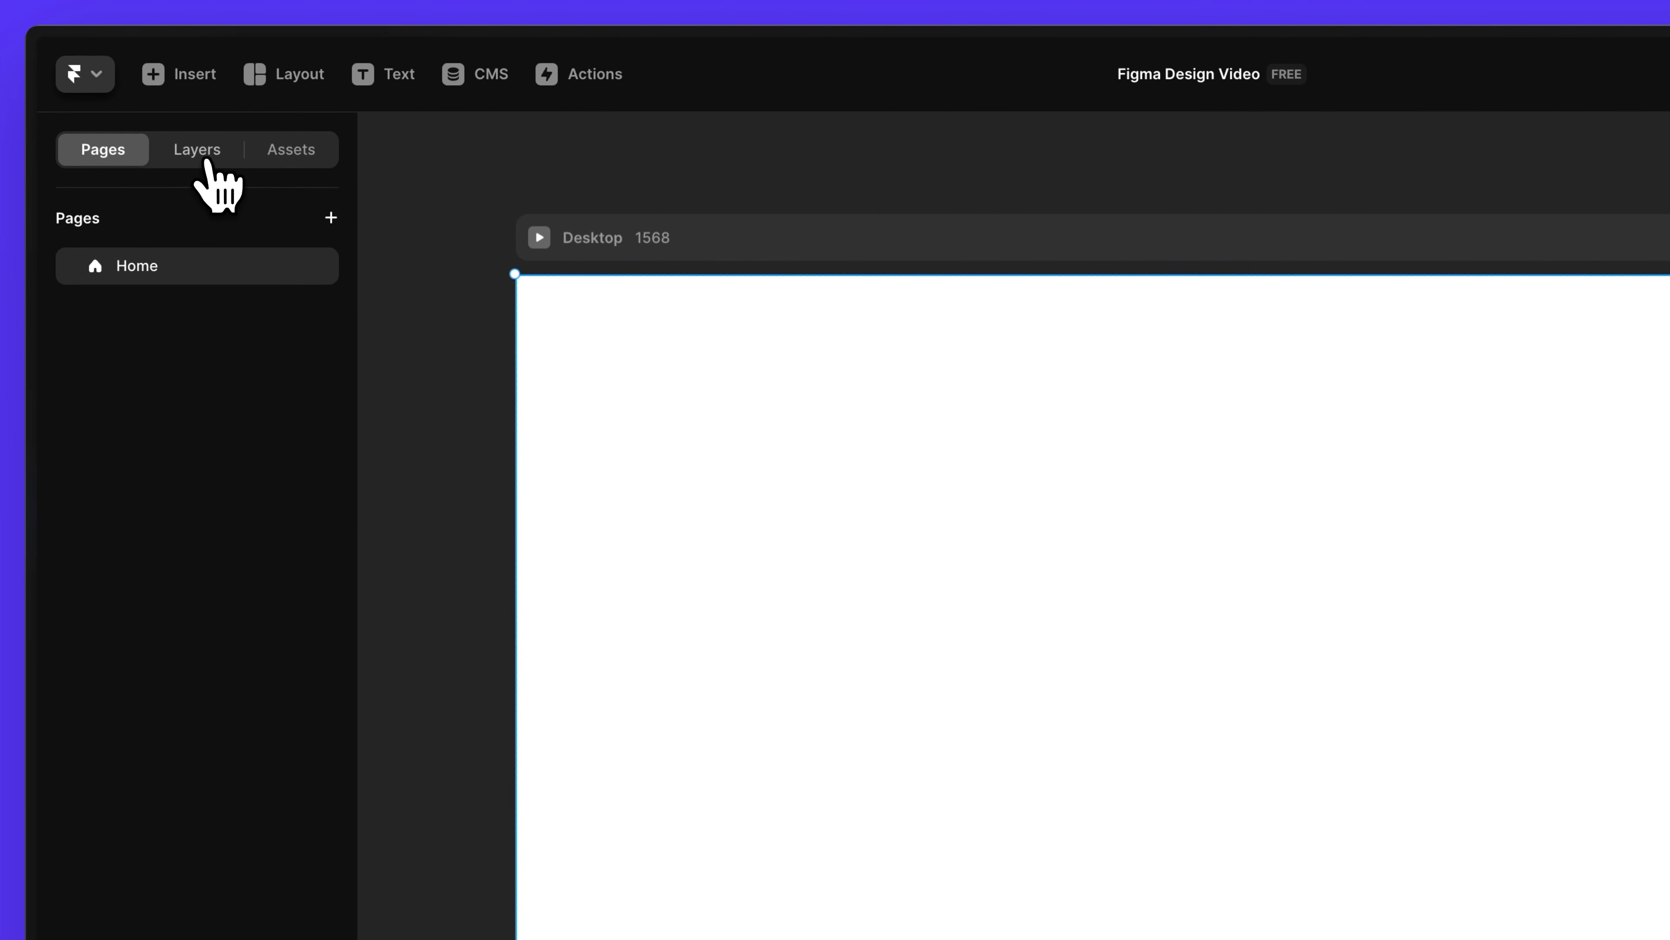
{"action": "left_click", "coordinate": [209, 158]}
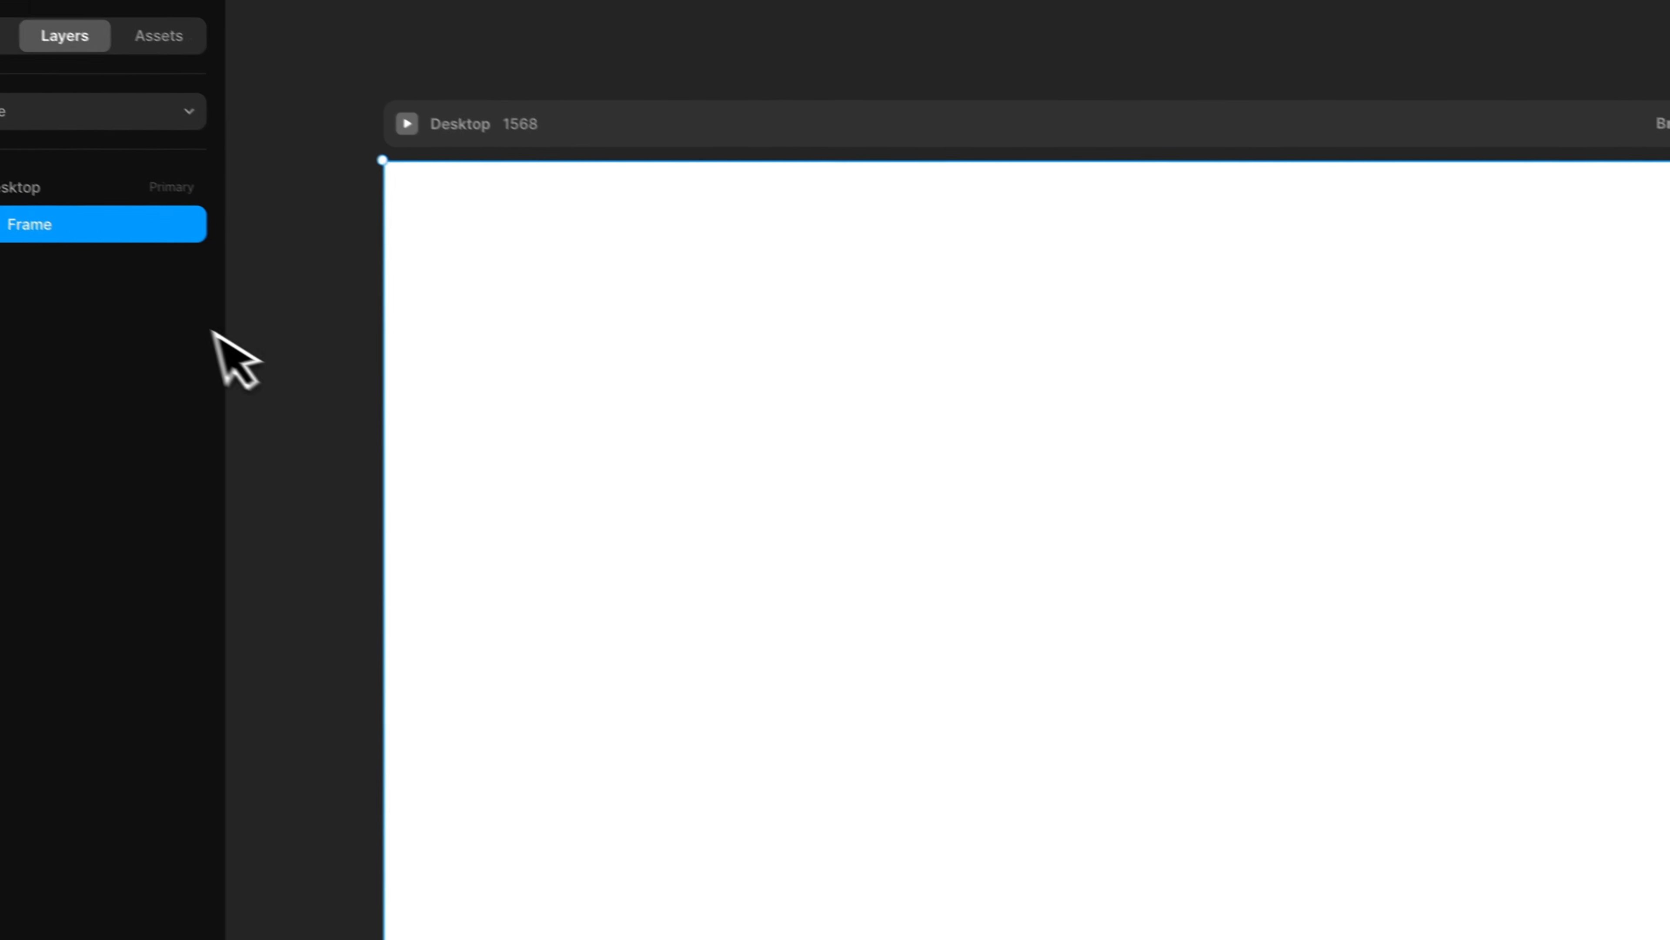
{"action": "double_click", "coordinate": [36, 227]}
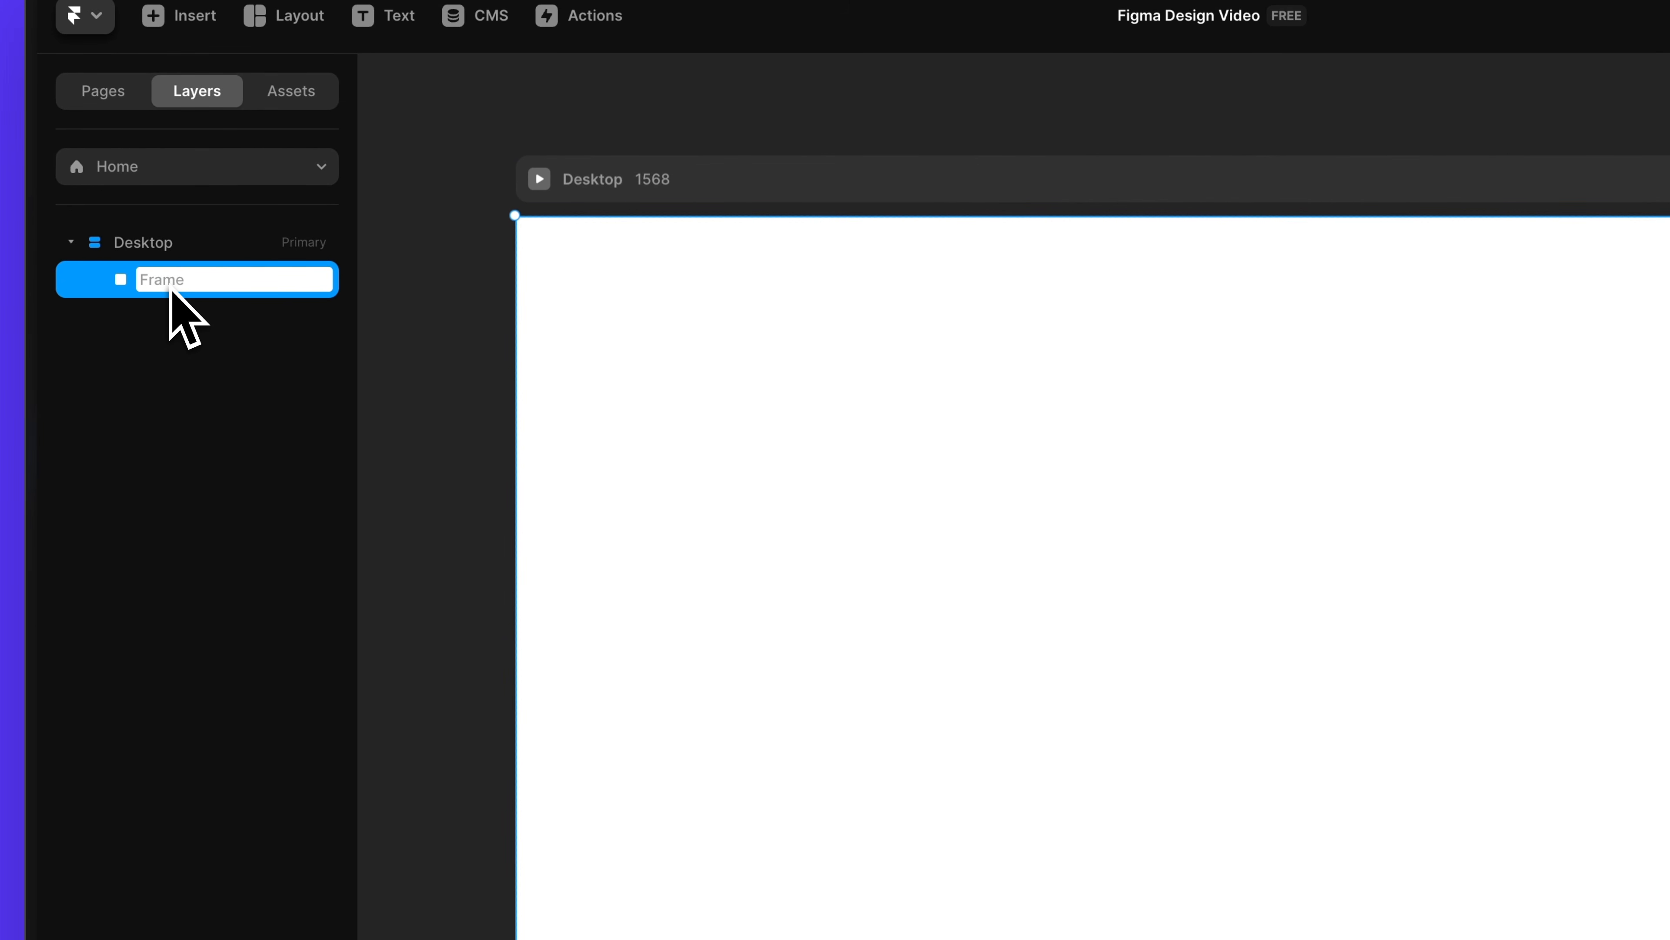
{"action": "type", "text": "Hero Section"}
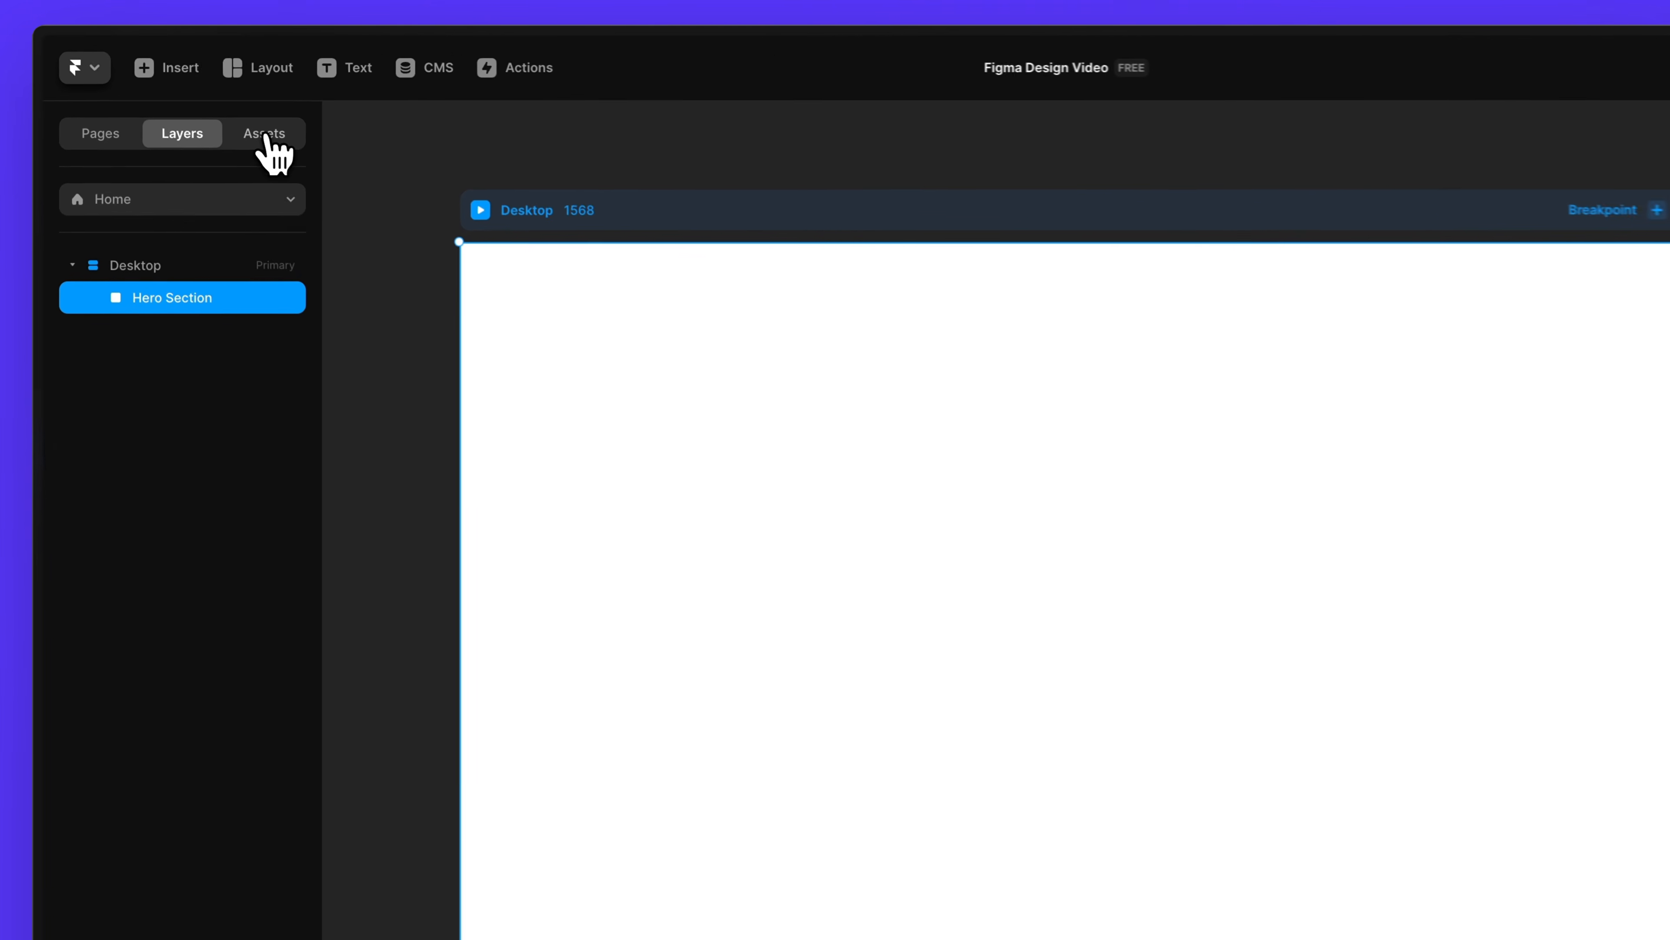
- Examine the project's assets, the layer list, and the properties of the Hero Section and the Desktop breakpoint
{"action": "left_click", "coordinate": [221, 110]}
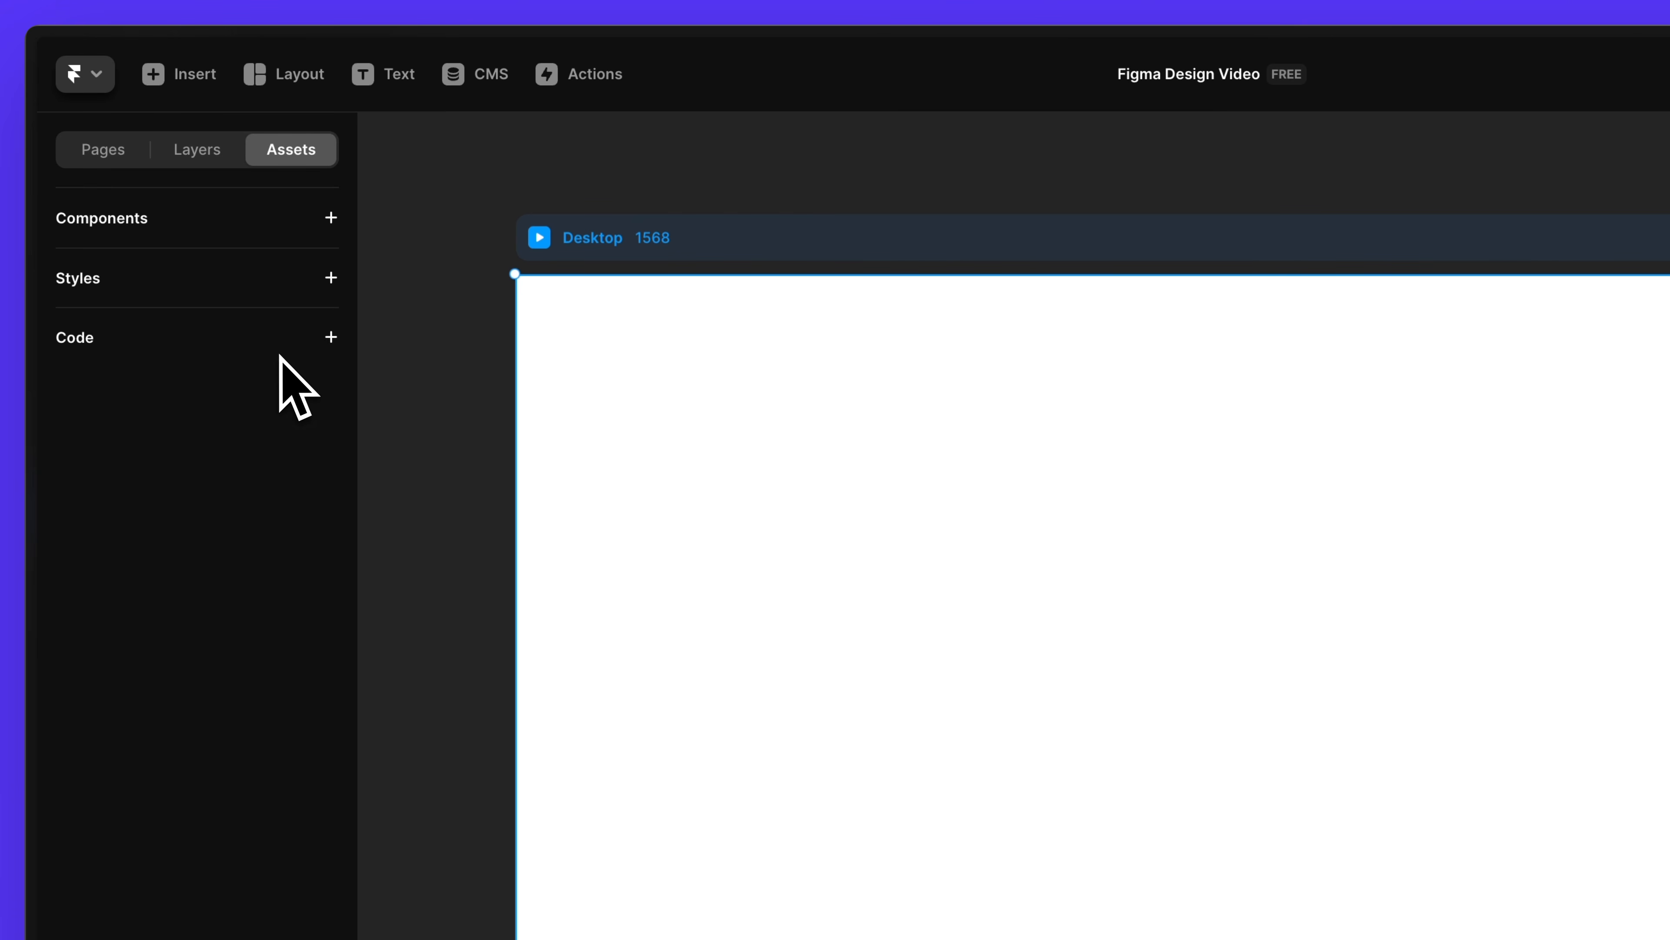
{"action": "left_click", "coordinate": [199, 150]}
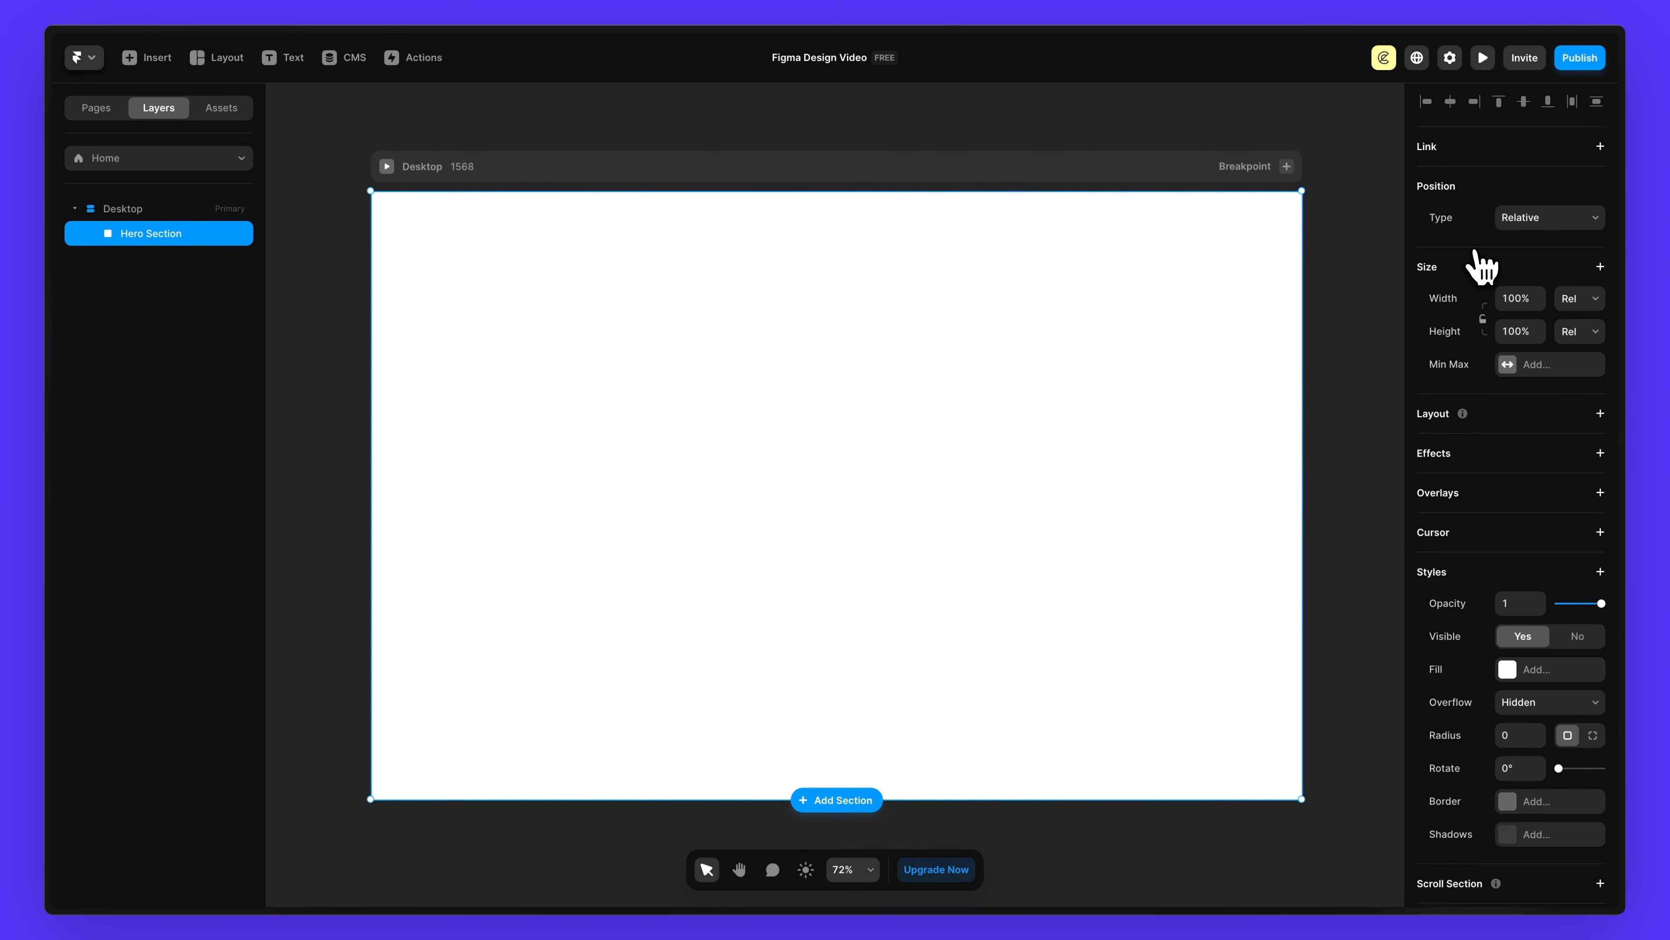
{"action": "scroll", "coordinate": [1479, 266], "scroll_direction": "down", "scroll_amount": 3}
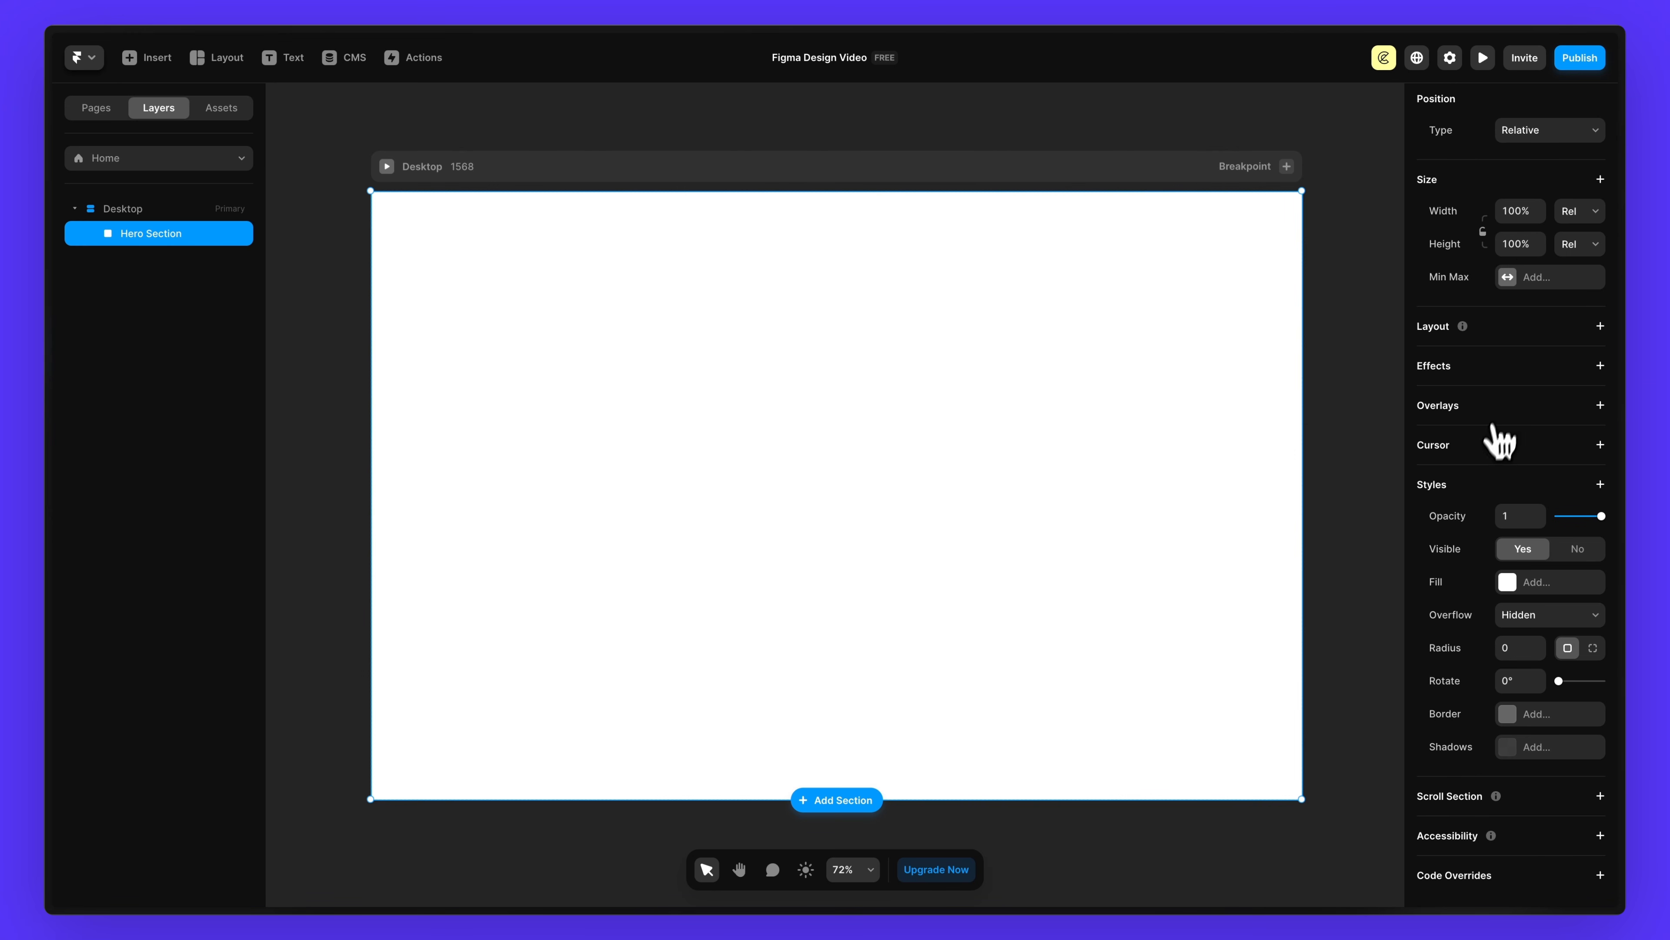
{"action": "scroll", "coordinate": [1480, 783], "scroll_direction": "up", "scroll_amount": 3}
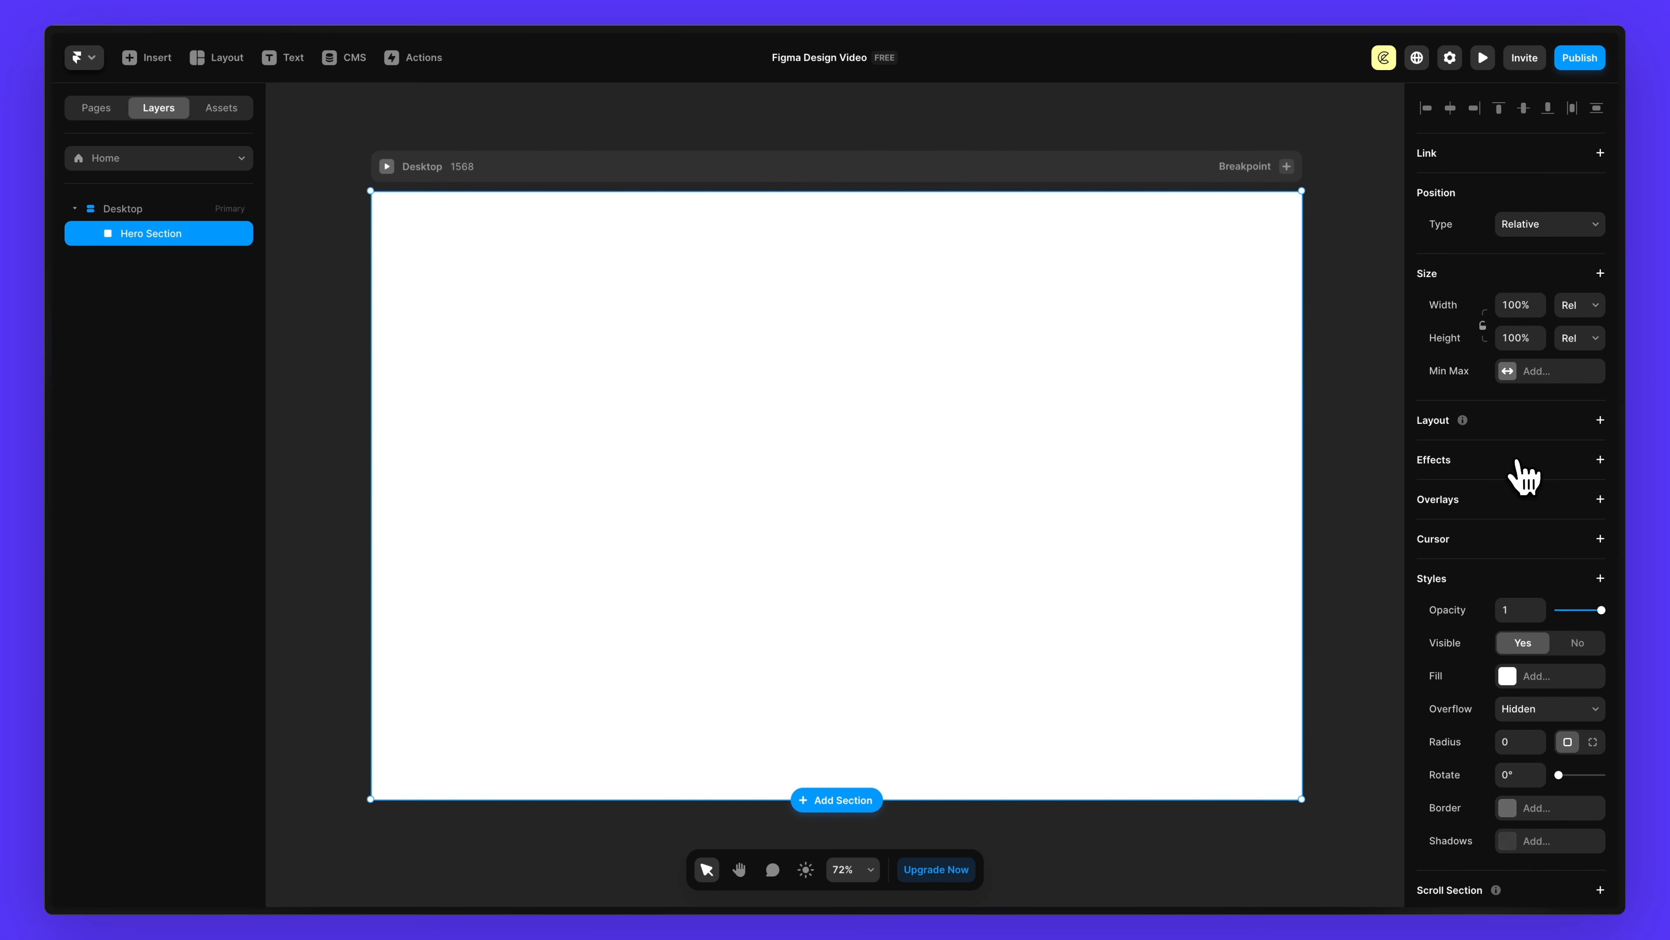
{"action": "left_click", "coordinate": [716, 166]}
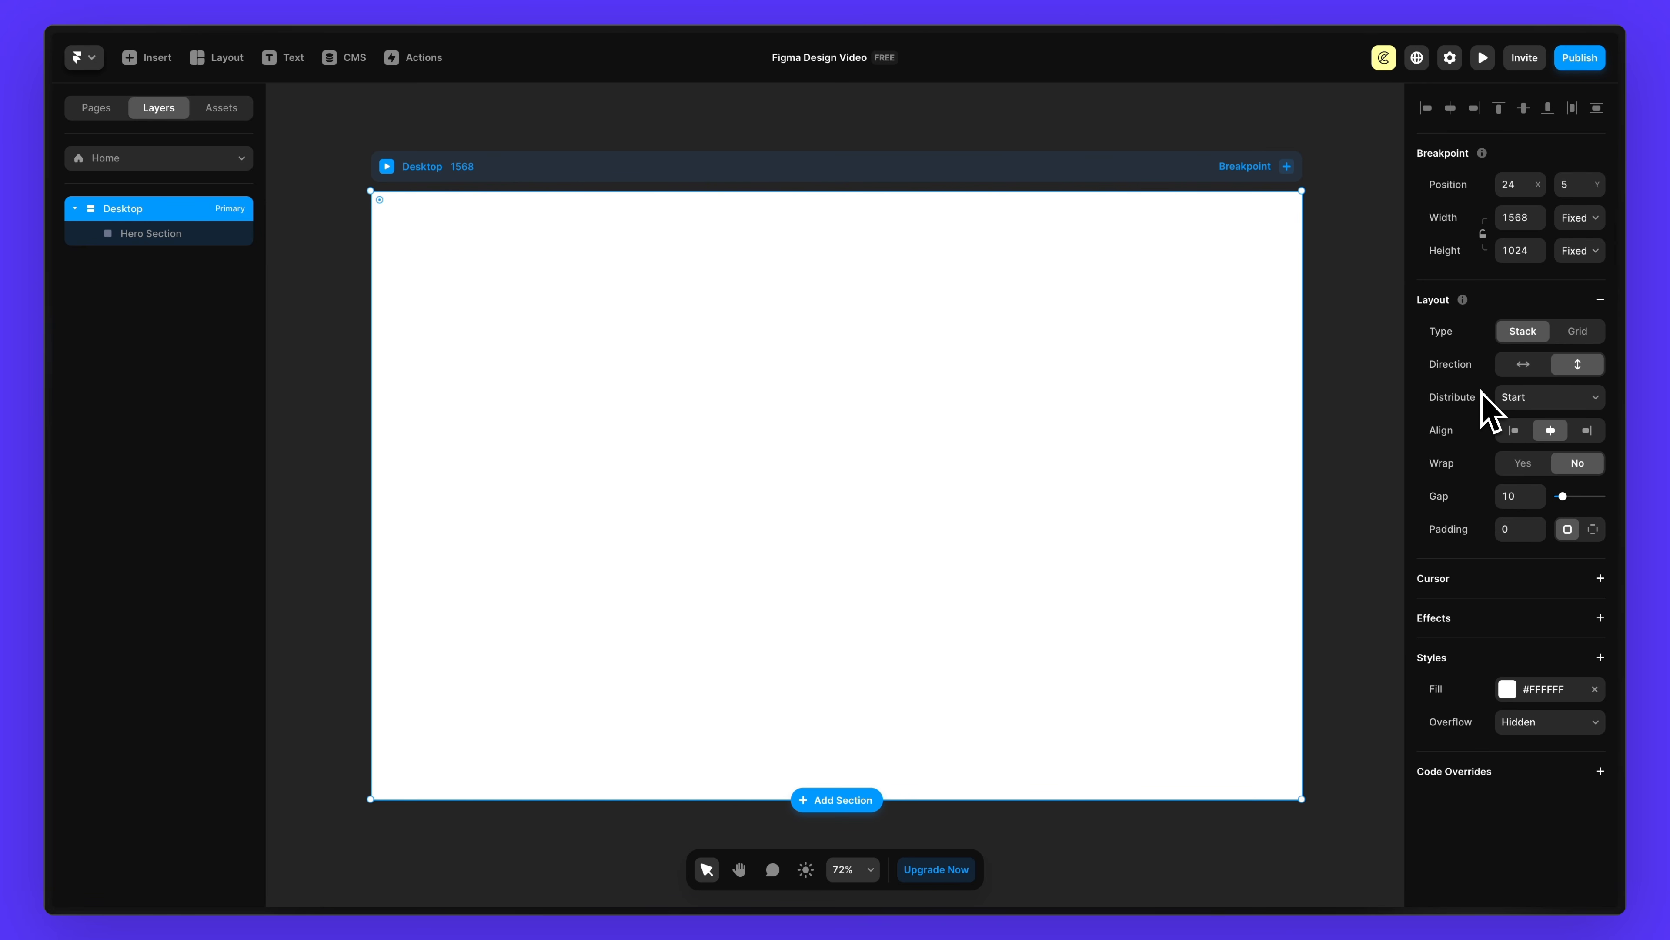
- Add a text box about 559 × 219 in the Hero Section containing "Your Portal to a New Web Experience"
{"action": "left_click", "coordinate": [730, 357]}
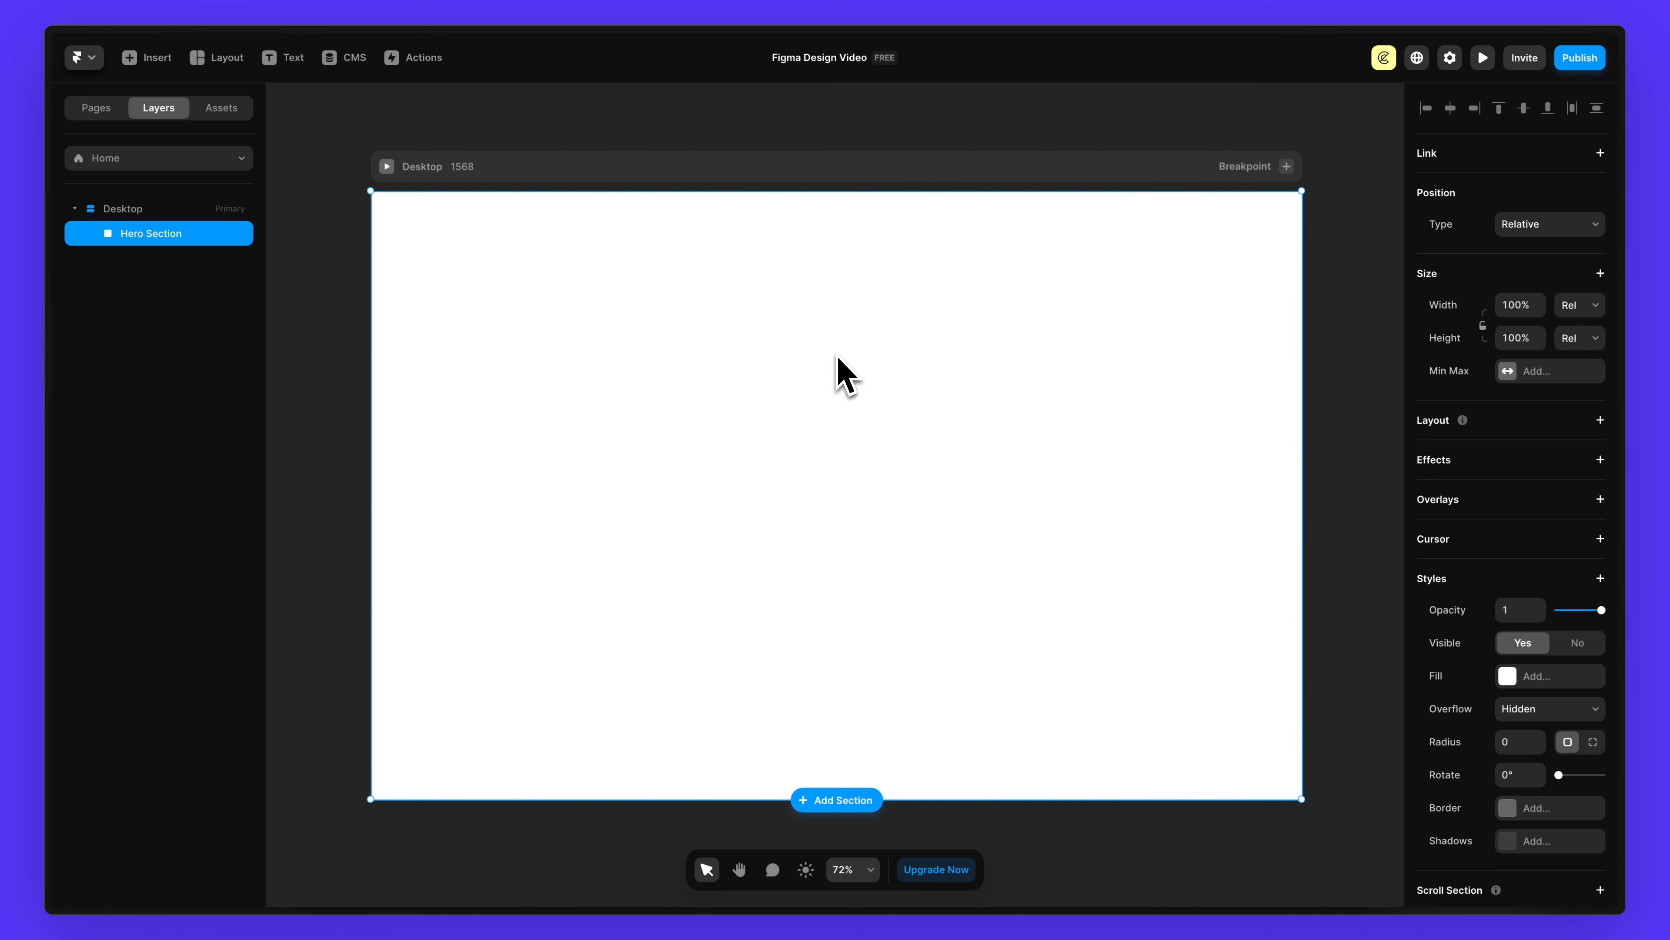
{"action": "key", "text": "t"}
{"action": "left_click_drag", "start_coordinate": [670, 263], "coordinate": [1013, 447]}
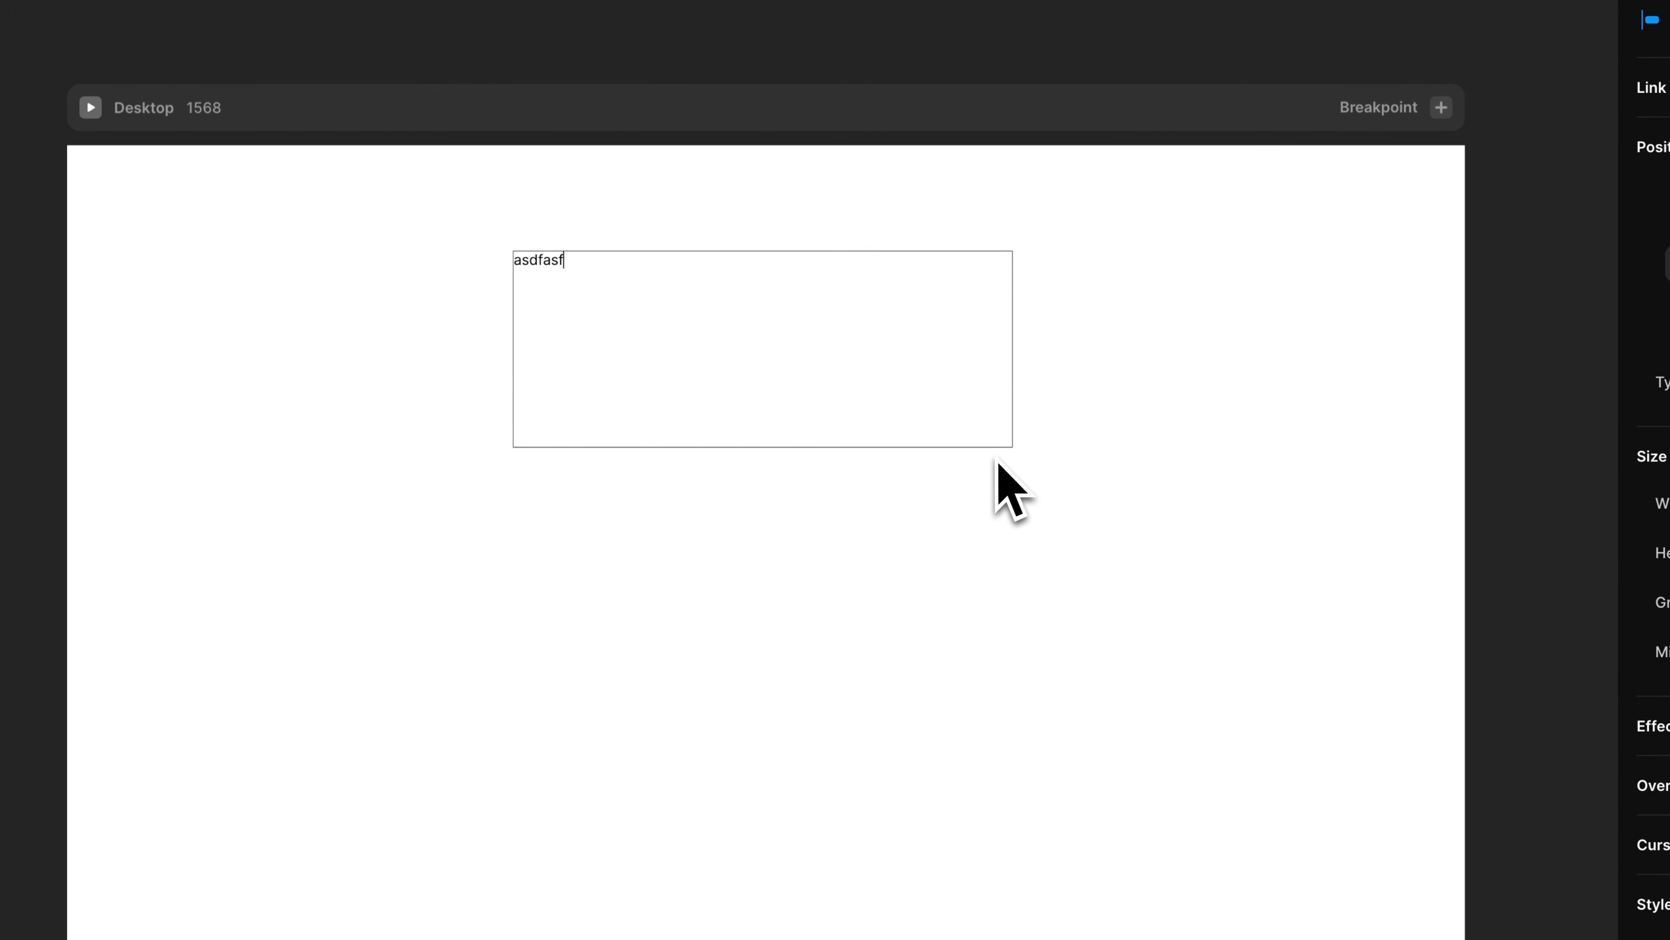
{"action": "key", "text": "Escape"}
{"action": "double_click", "coordinate": [560, 301]}
{"action": "key", "text": "super+c"}
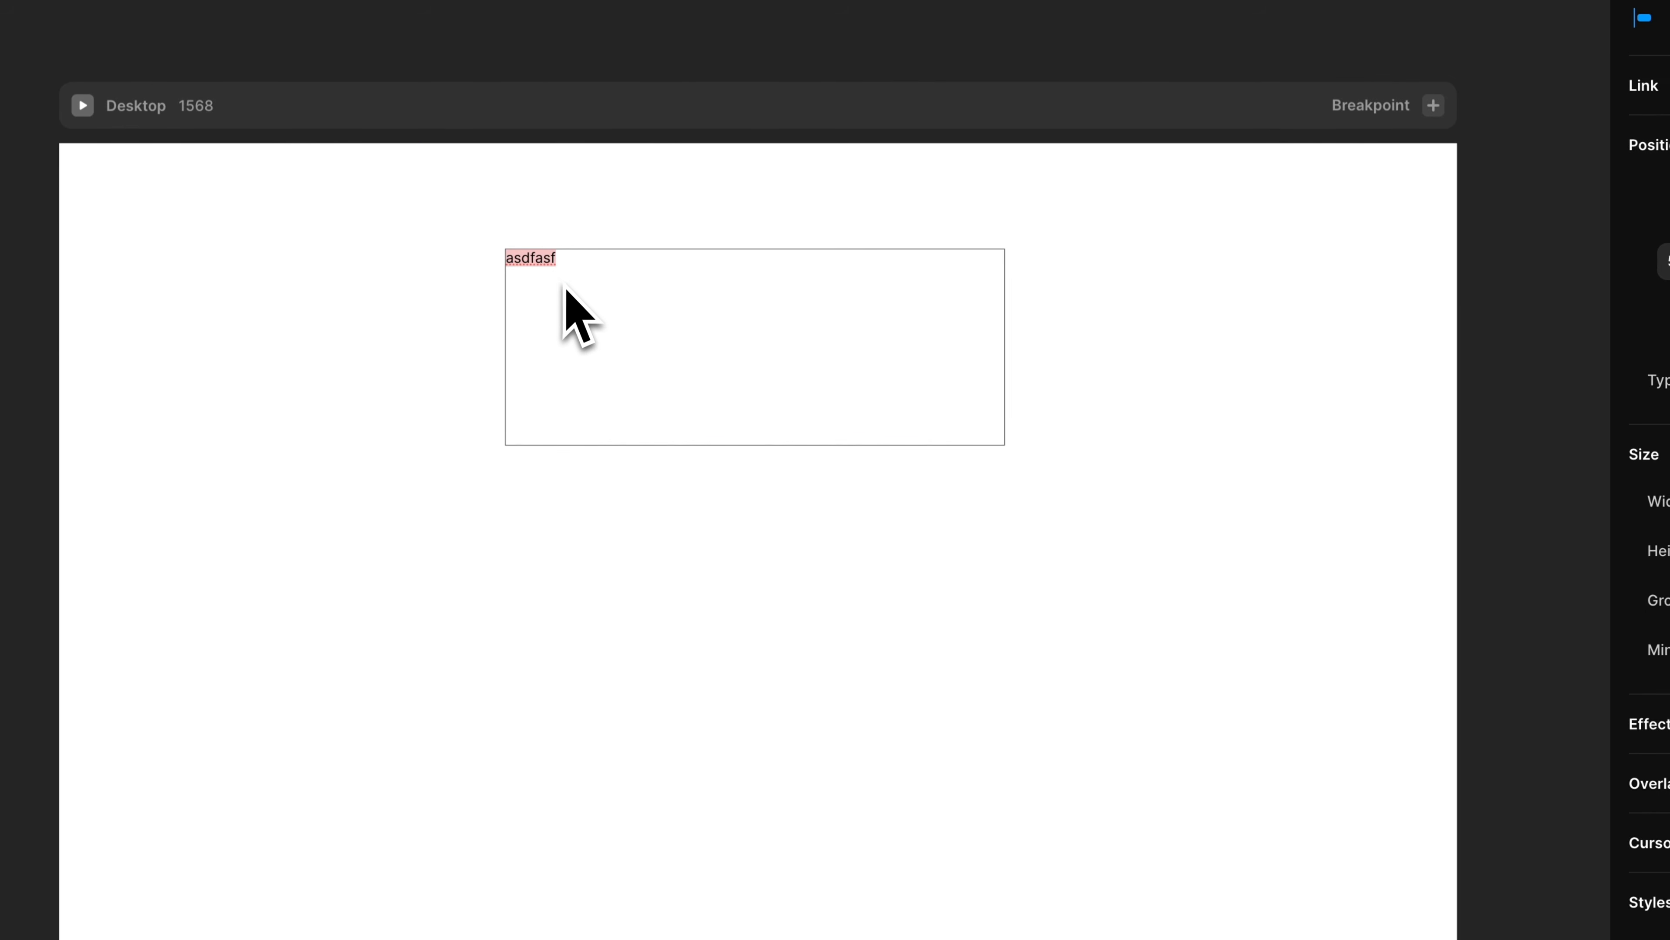
{"action": "key", "text": "super+v"}
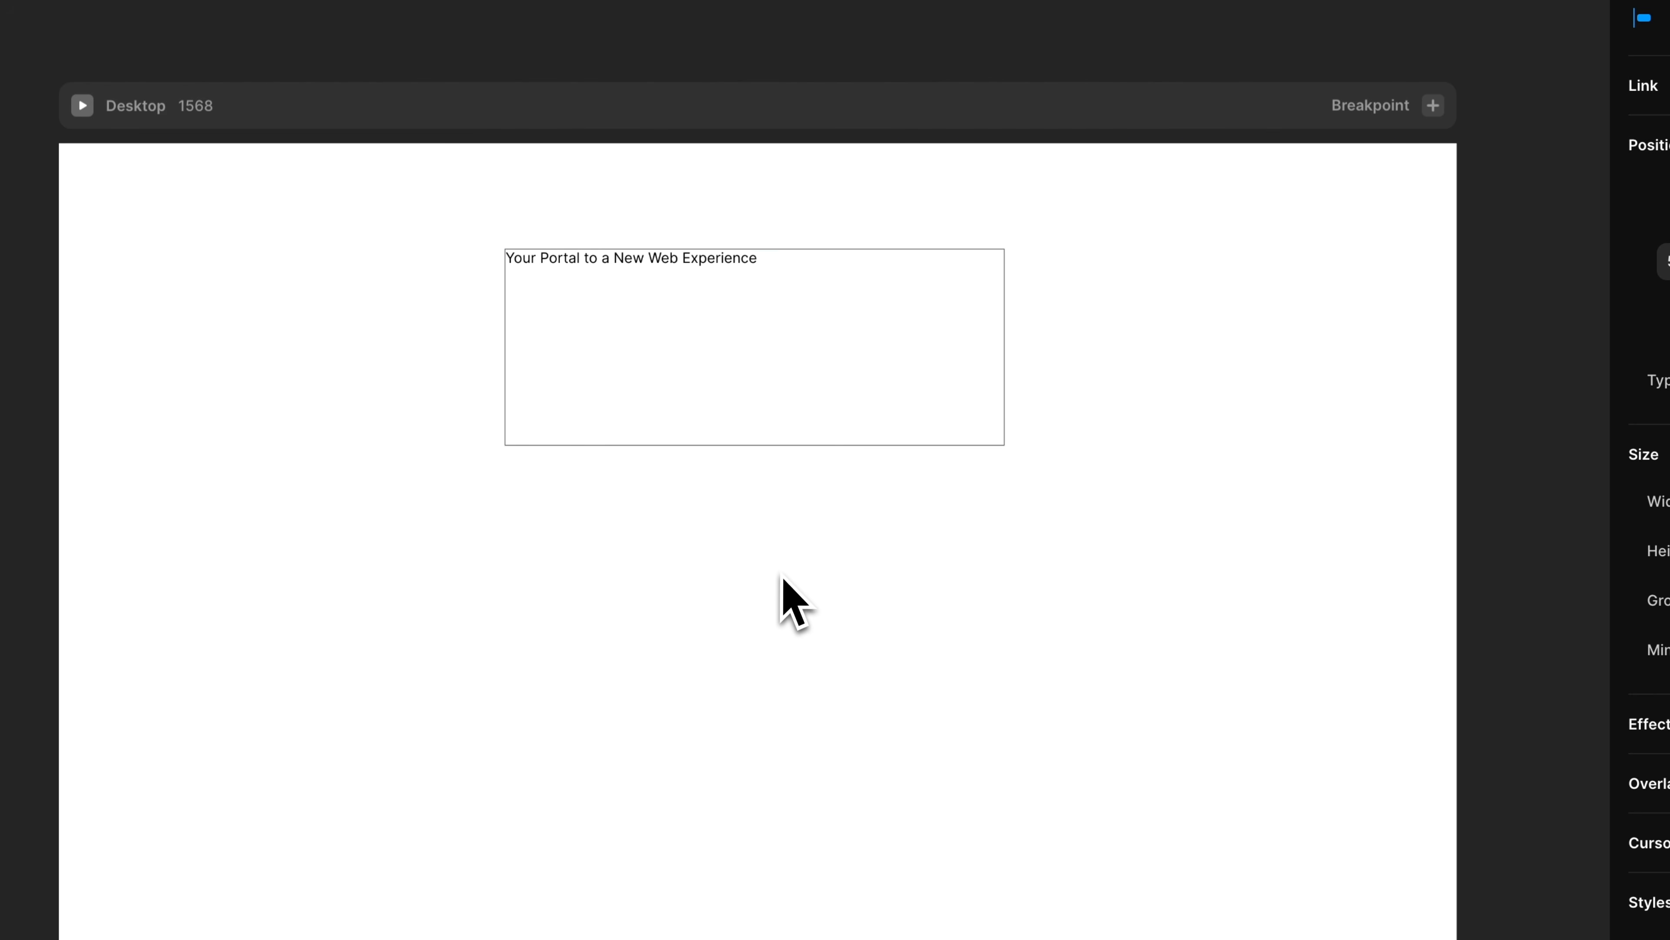
{"action": "key", "text": "Escape"}
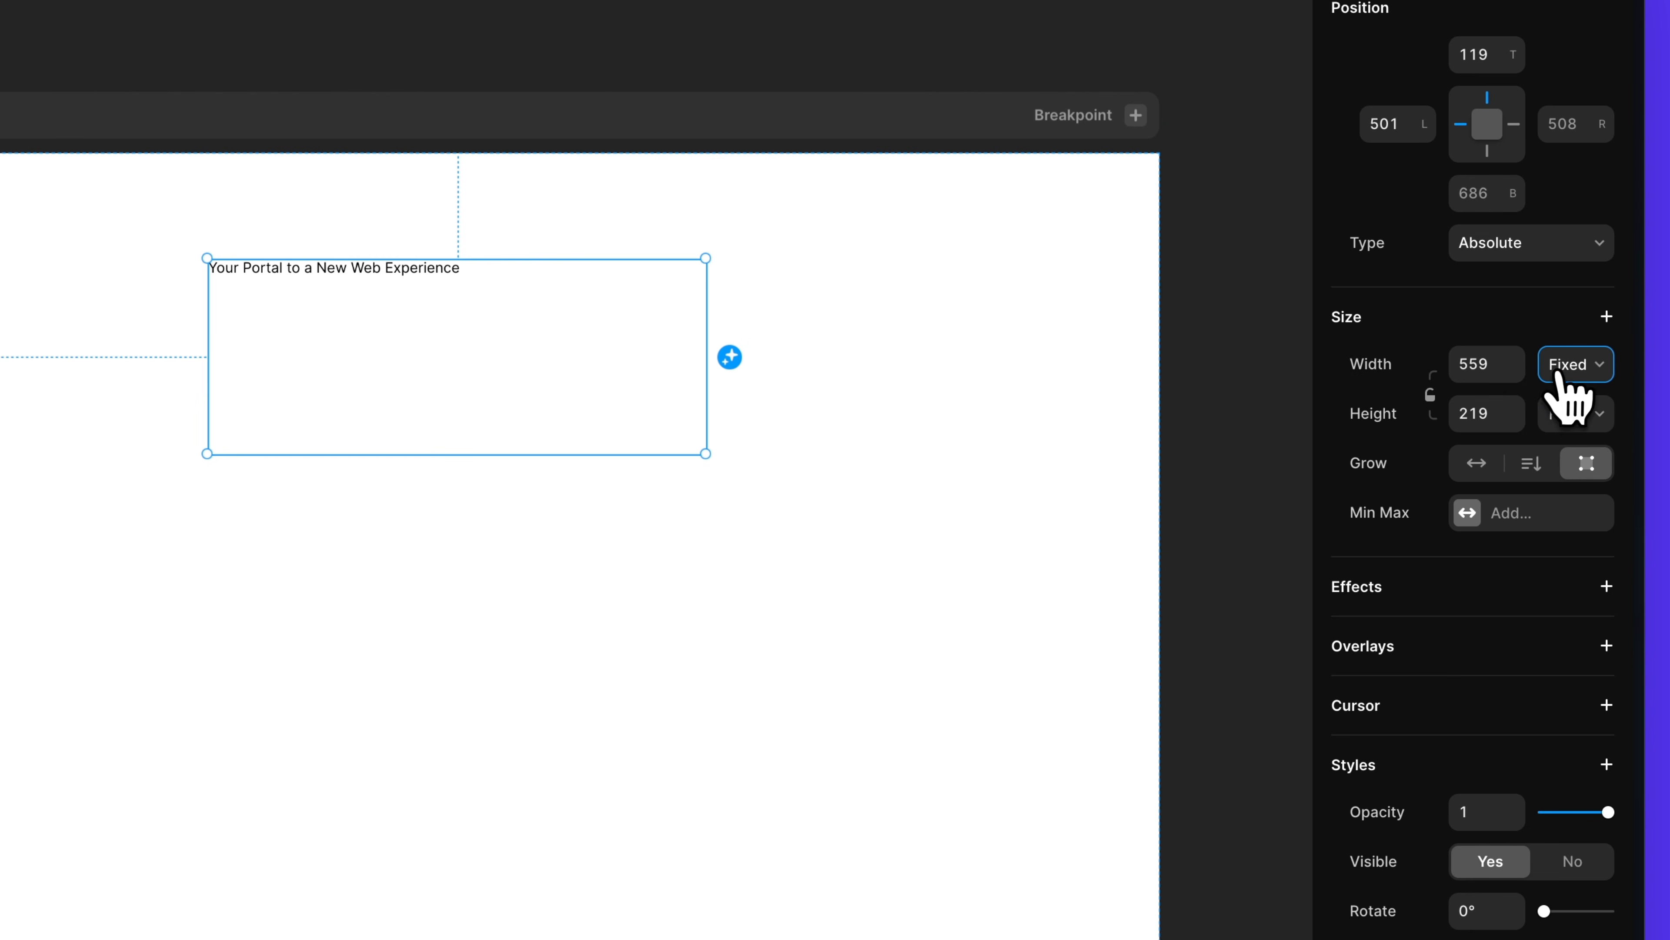
- Set the heading text's width and height to Fit Content
{"action": "left_click", "coordinate": [1578, 364]}
{"action": "left_click", "coordinate": [1605, 444]}
{"action": "left_click", "coordinate": [1592, 415]}
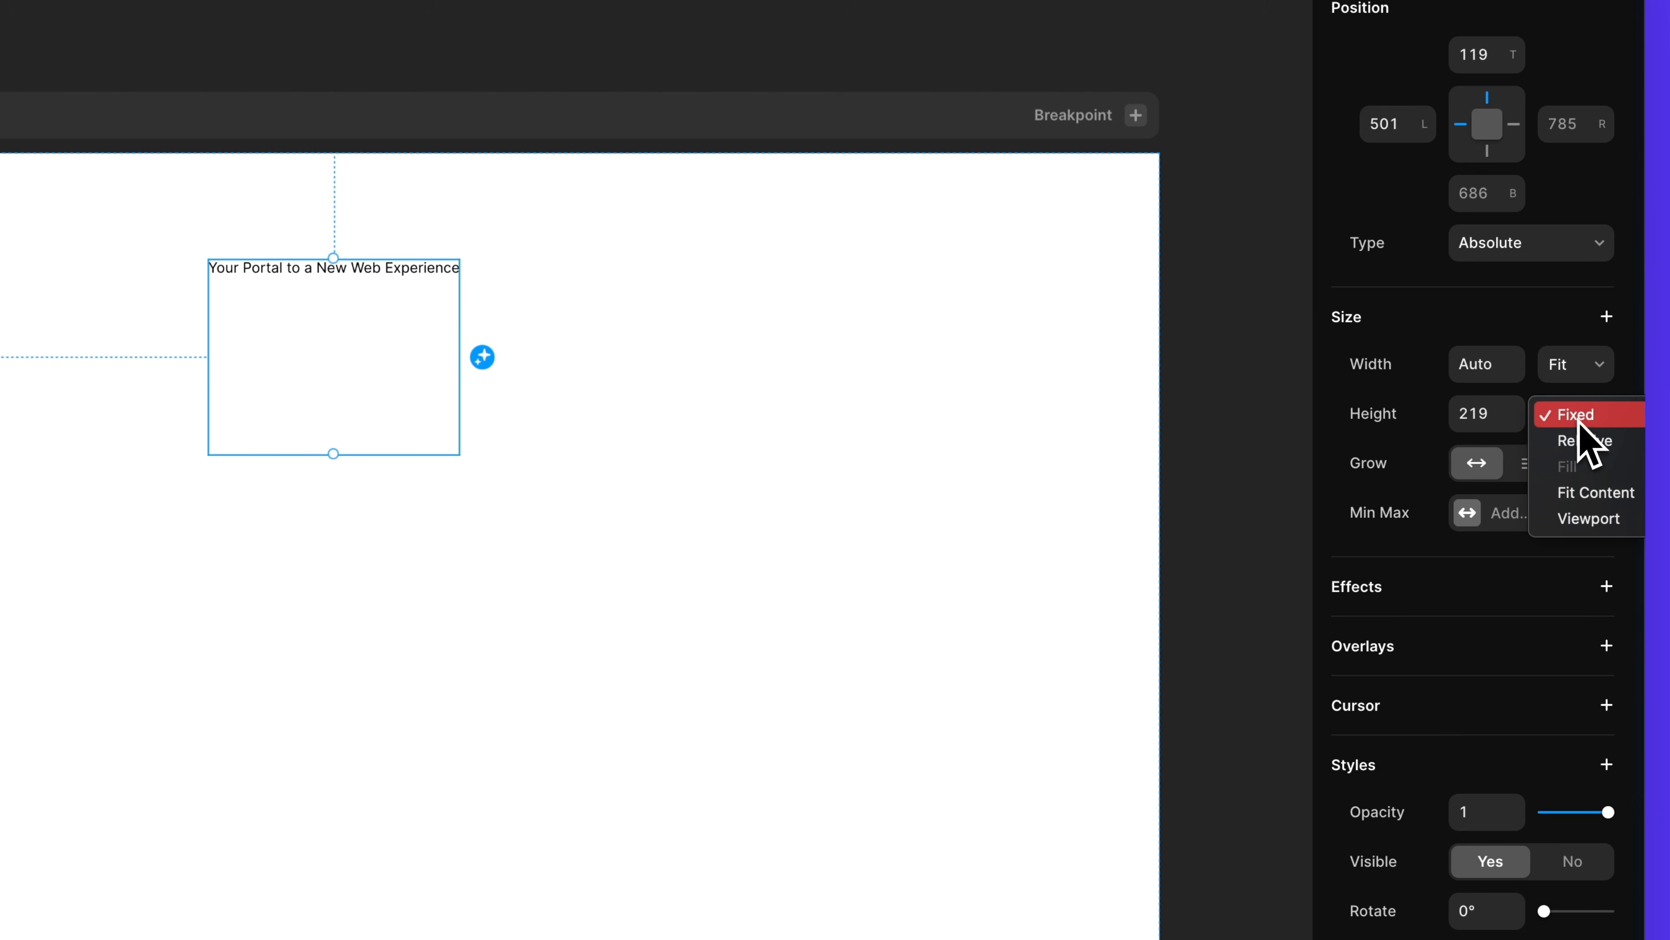
{"action": "left_click", "coordinate": [1592, 493]}
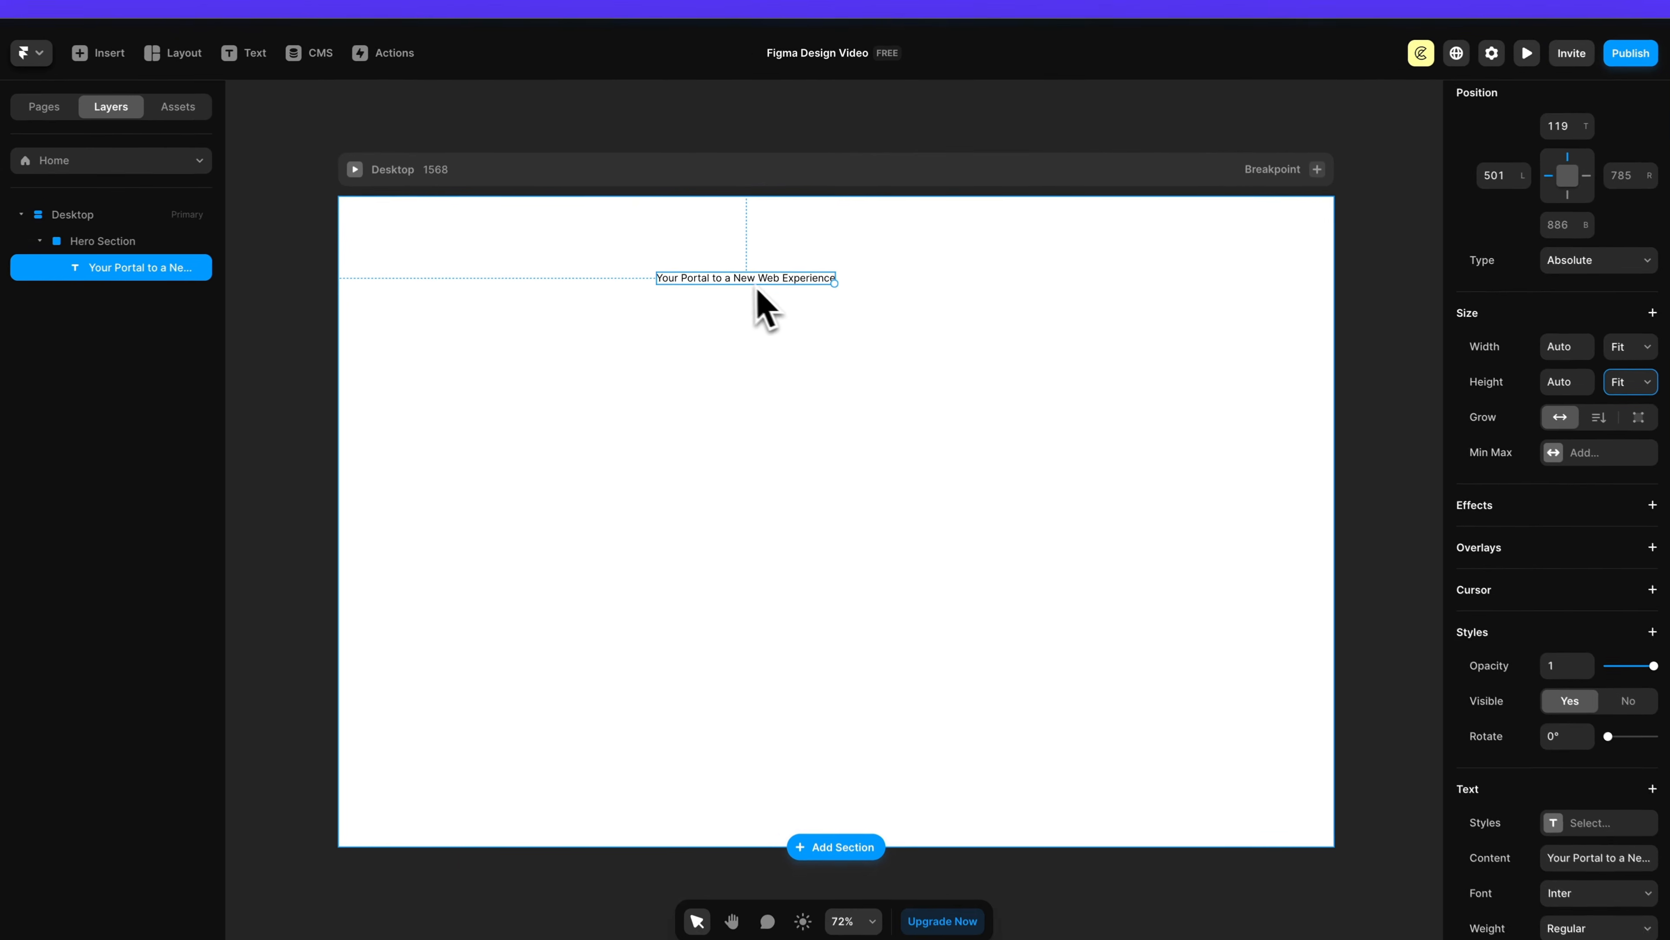
- Open the custom font choices for the heading text and bring up the font file upload
{"action": "scroll", "coordinate": [770, 293], "scroll_direction": "up", "scroll_amount": 1}
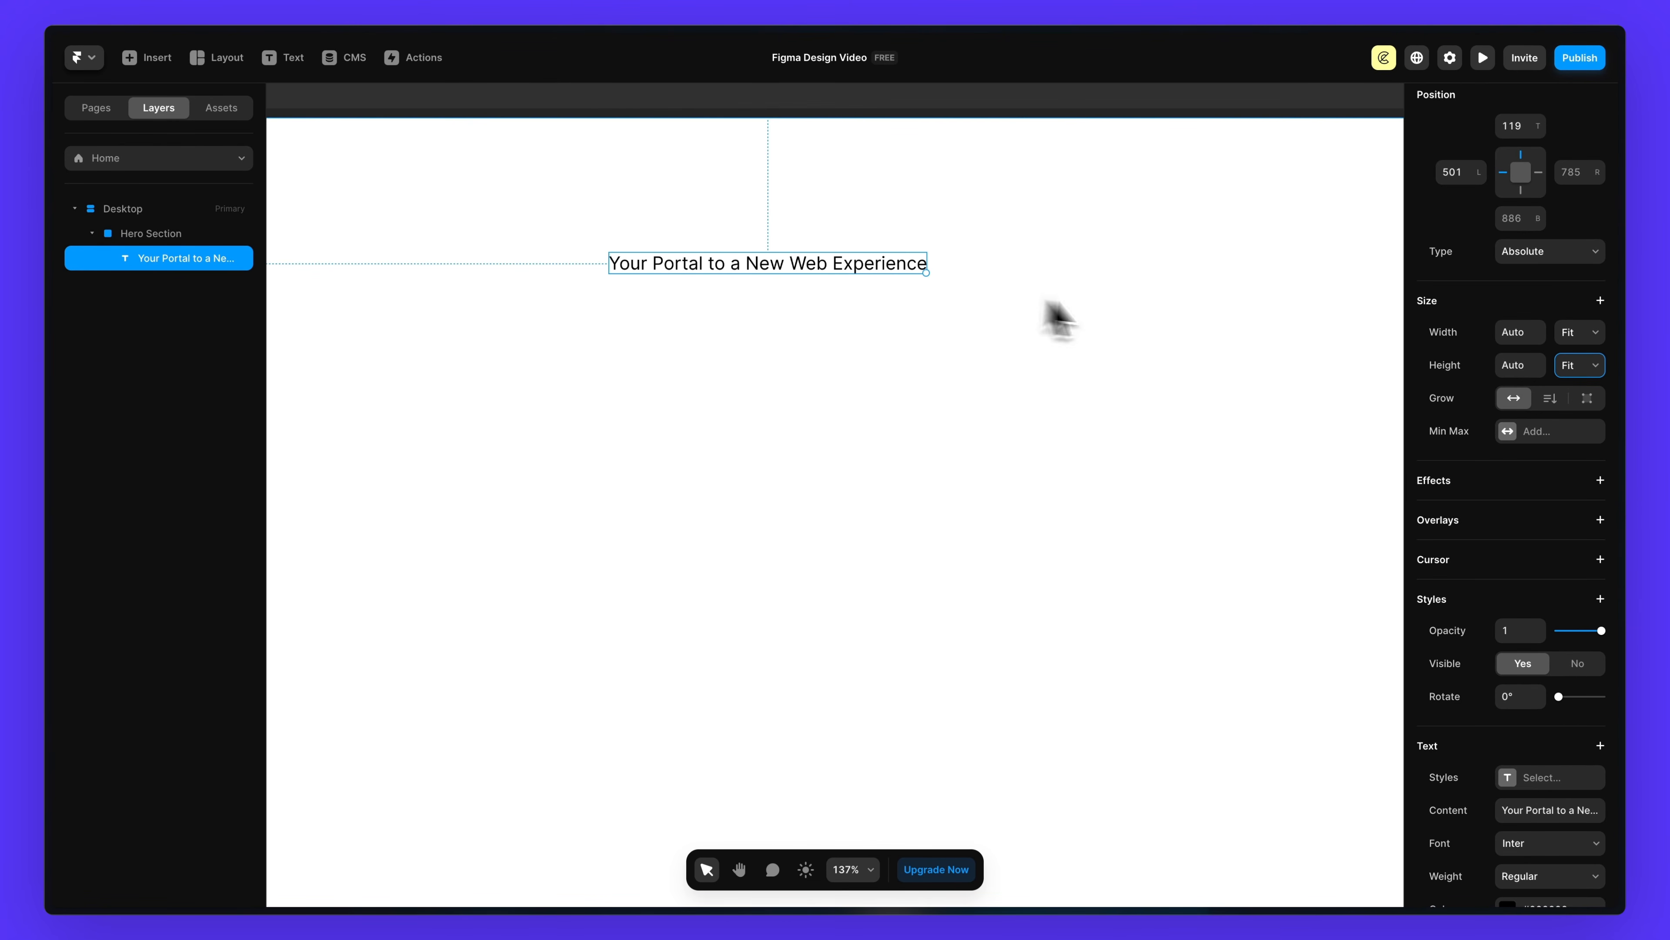
{"action": "scroll", "coordinate": [1480, 436], "scroll_direction": "down", "scroll_amount": 5}
{"action": "left_click", "coordinate": [1529, 508]}
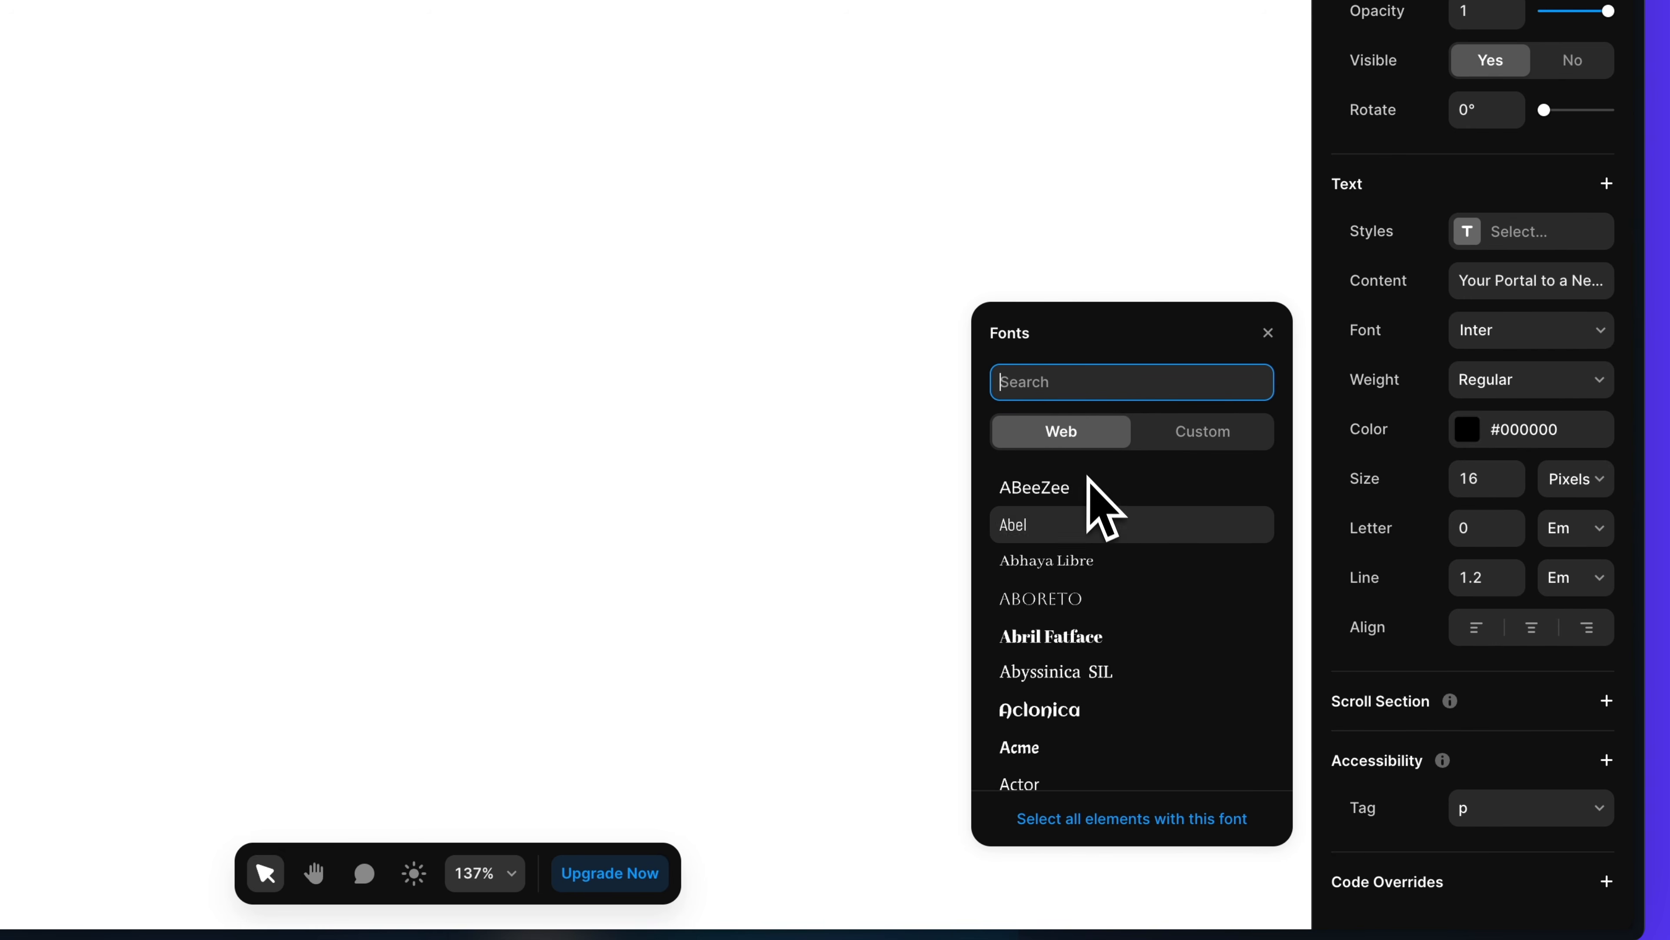
{"action": "left_click", "coordinate": [1202, 433]}
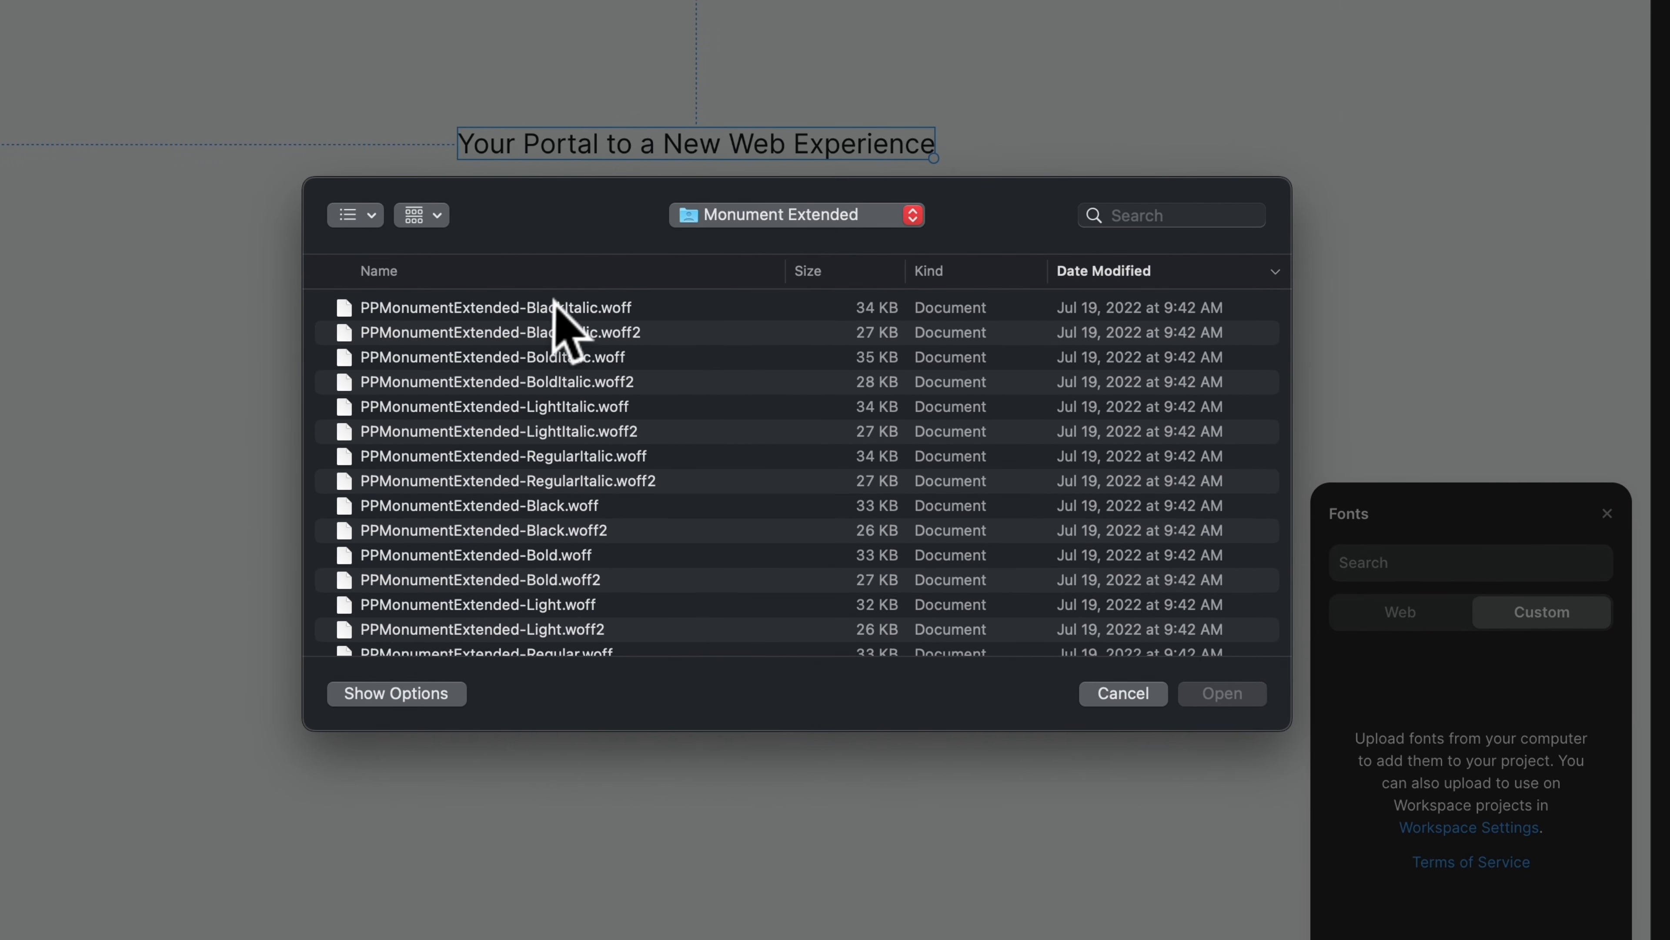
- Upload the Black, Bold, Light, Regular and Thin .woff files of PPMonumentExtended and apply the Black font to the heading
{"action": "scroll", "coordinate": [628, 302], "scroll_direction": "down", "scroll_amount": 1}
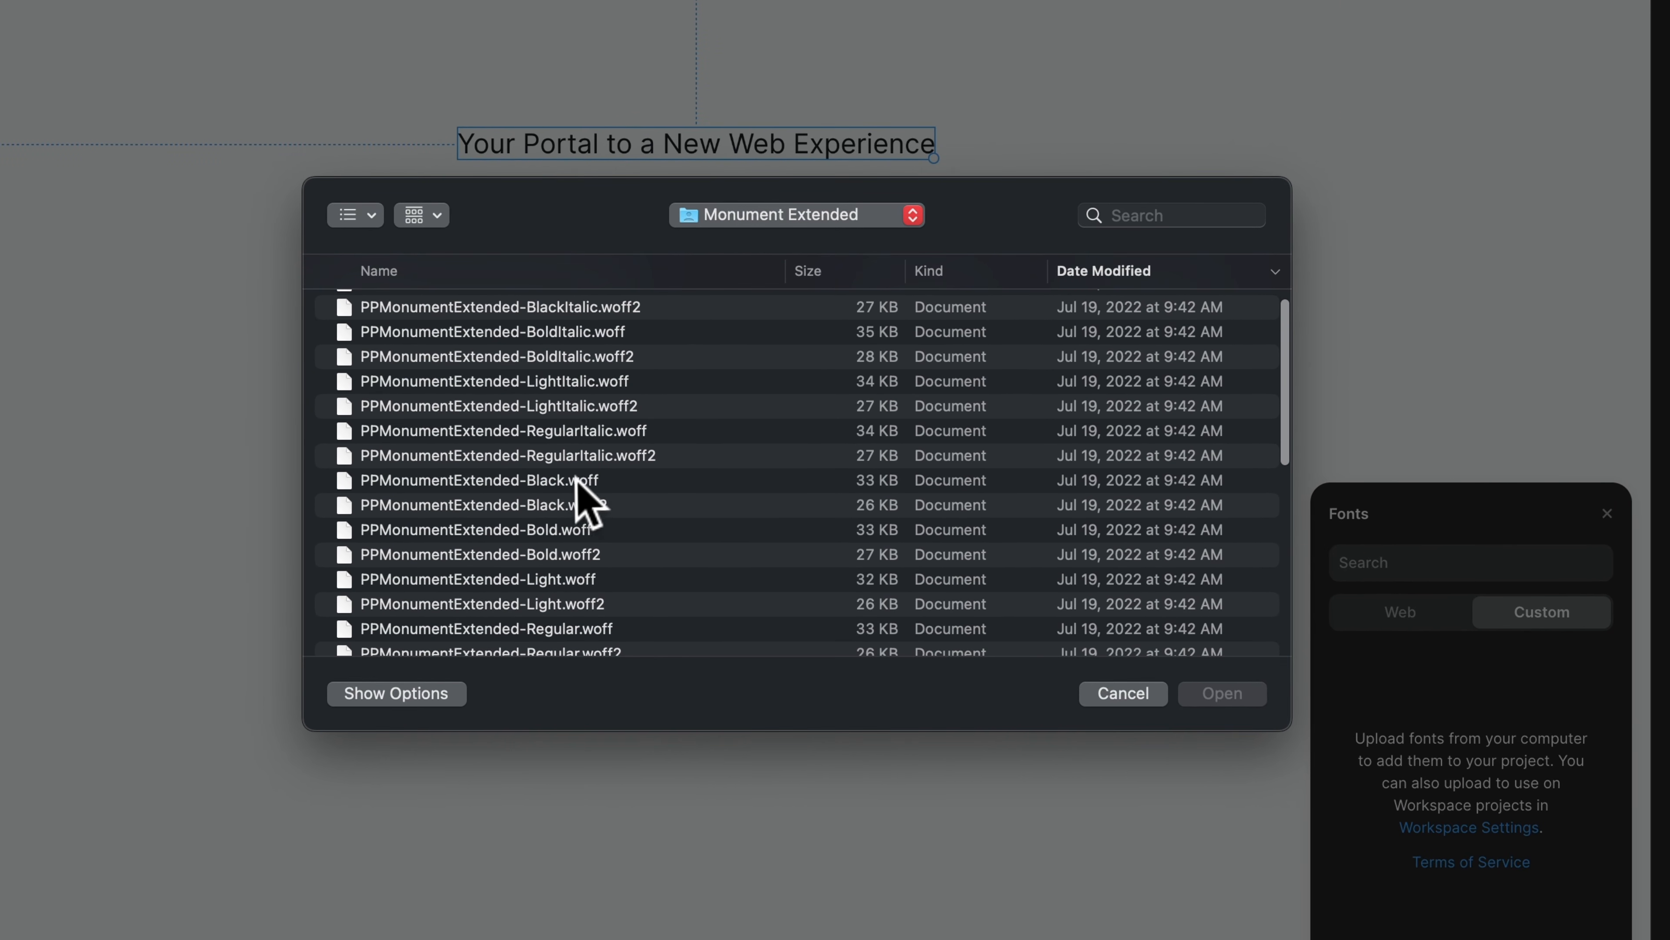
{"action": "left_click", "coordinate": [600, 484]}
{"action": "scroll", "coordinate": [598, 478], "scroll_direction": "down", "scroll_amount": 1}
{"action": "left_click", "coordinate": [578, 518], "text": "super"}
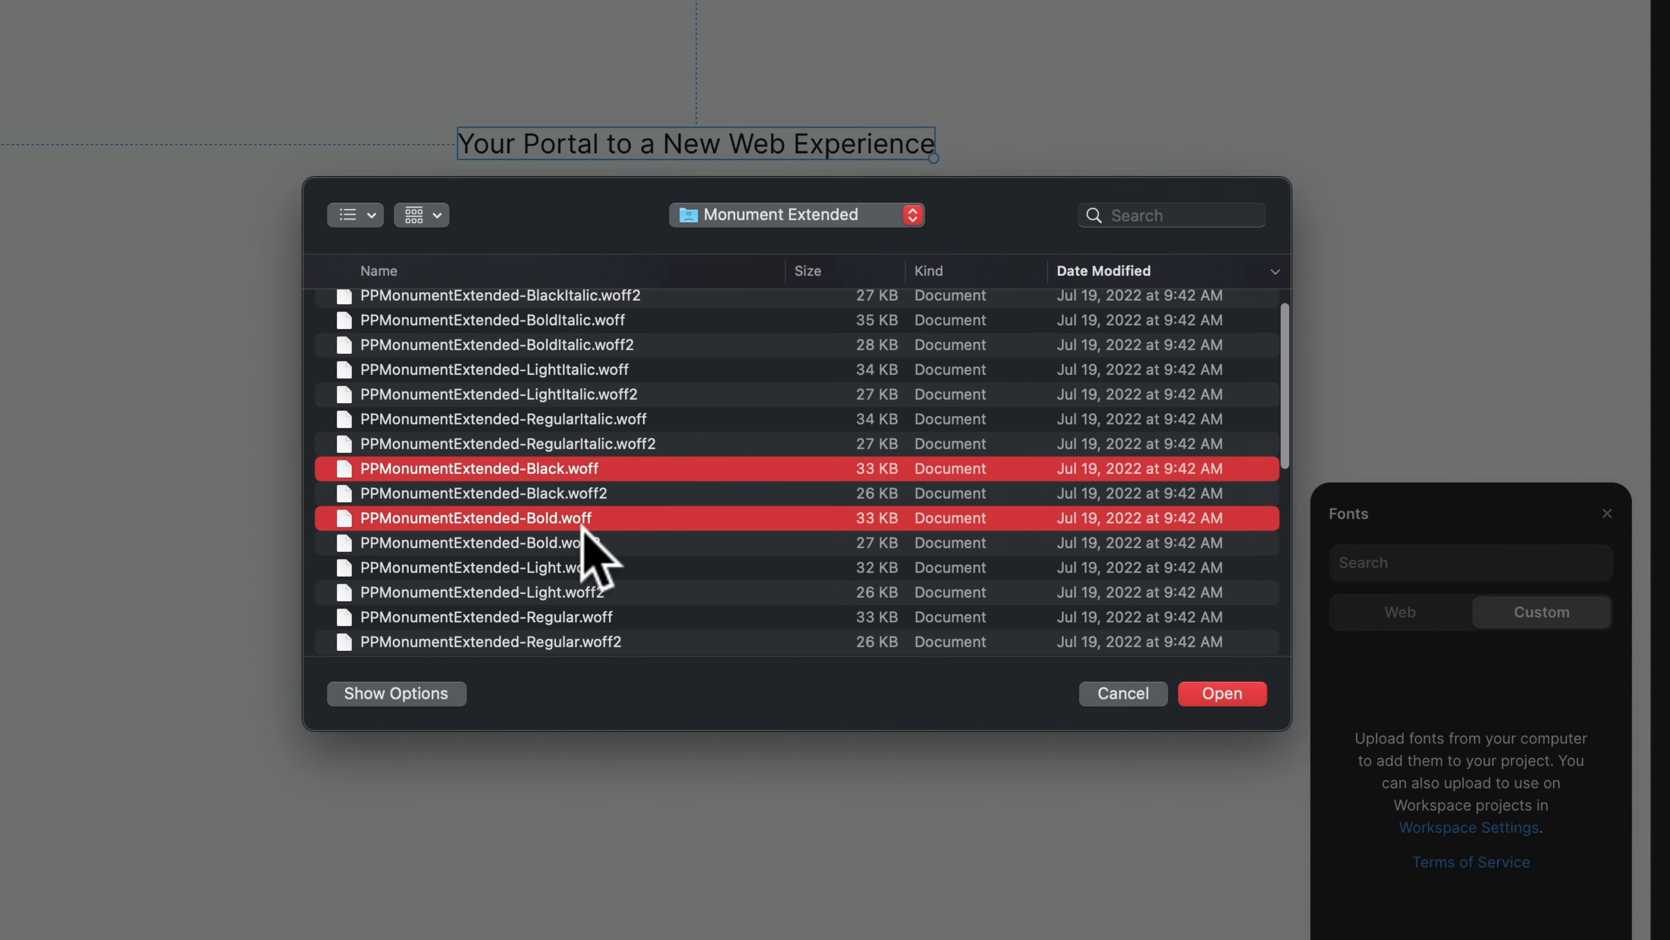
{"action": "left_click", "coordinate": [574, 568], "text": "super"}
{"action": "left_click", "coordinate": [583, 621], "text": "super"}
{"action": "scroll", "coordinate": [663, 615], "scroll_direction": "down", "scroll_amount": 3}
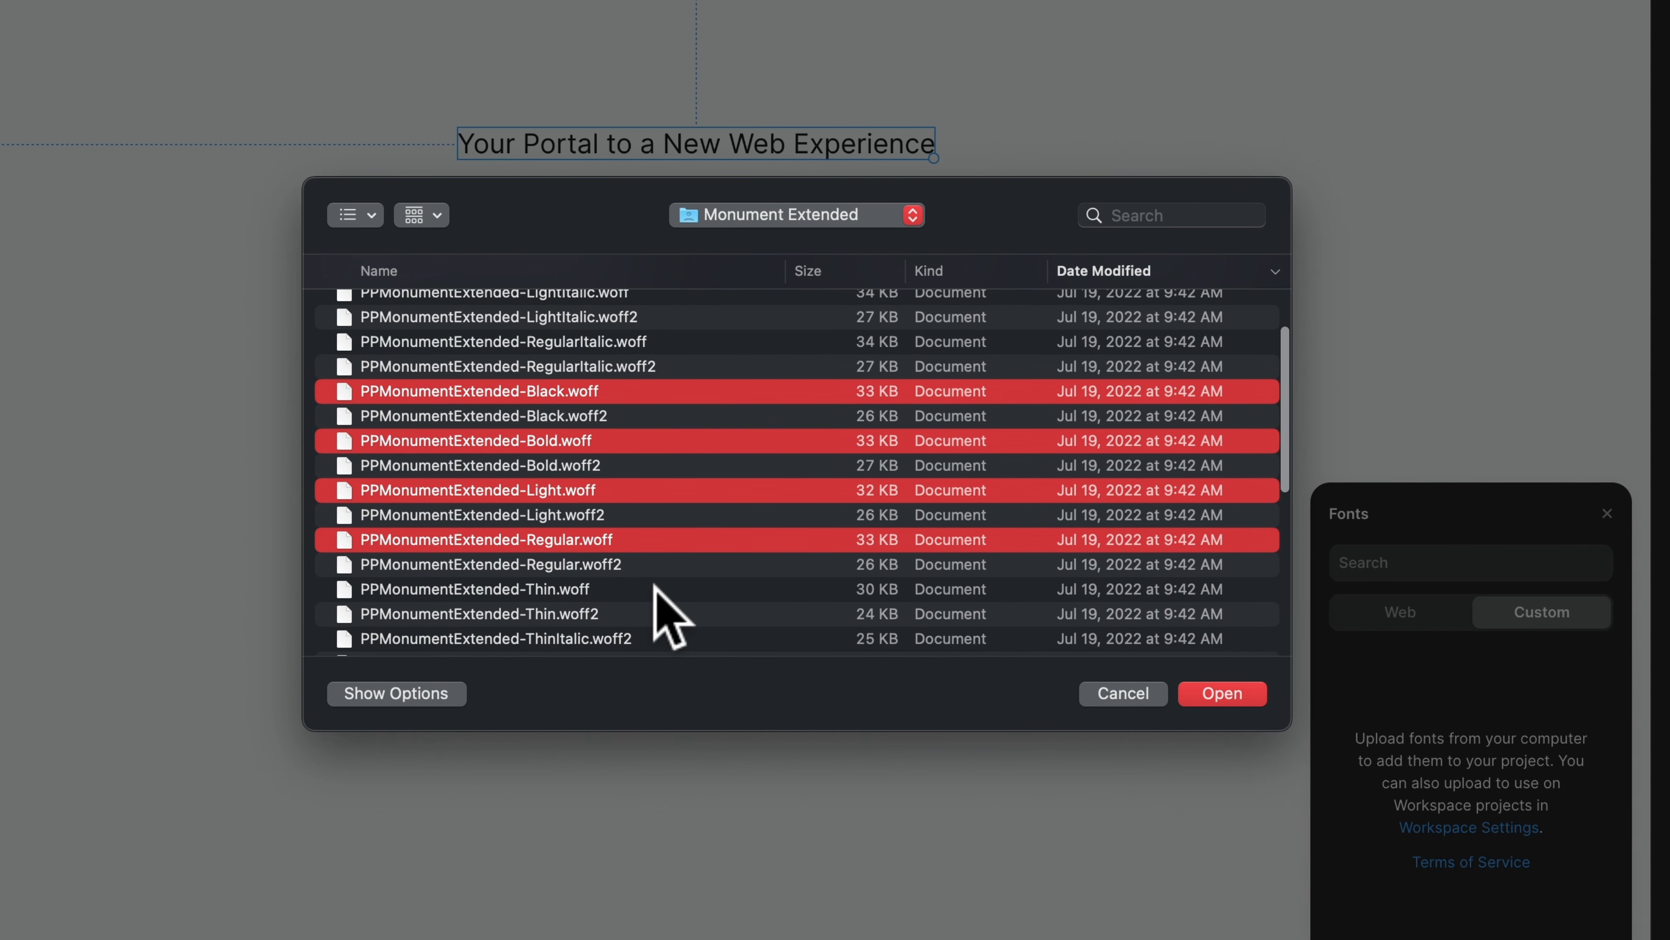
{"action": "left_click", "coordinate": [545, 587], "text": "super"}
{"action": "scroll", "coordinate": [720, 578], "scroll_direction": "down", "scroll_amount": 3}
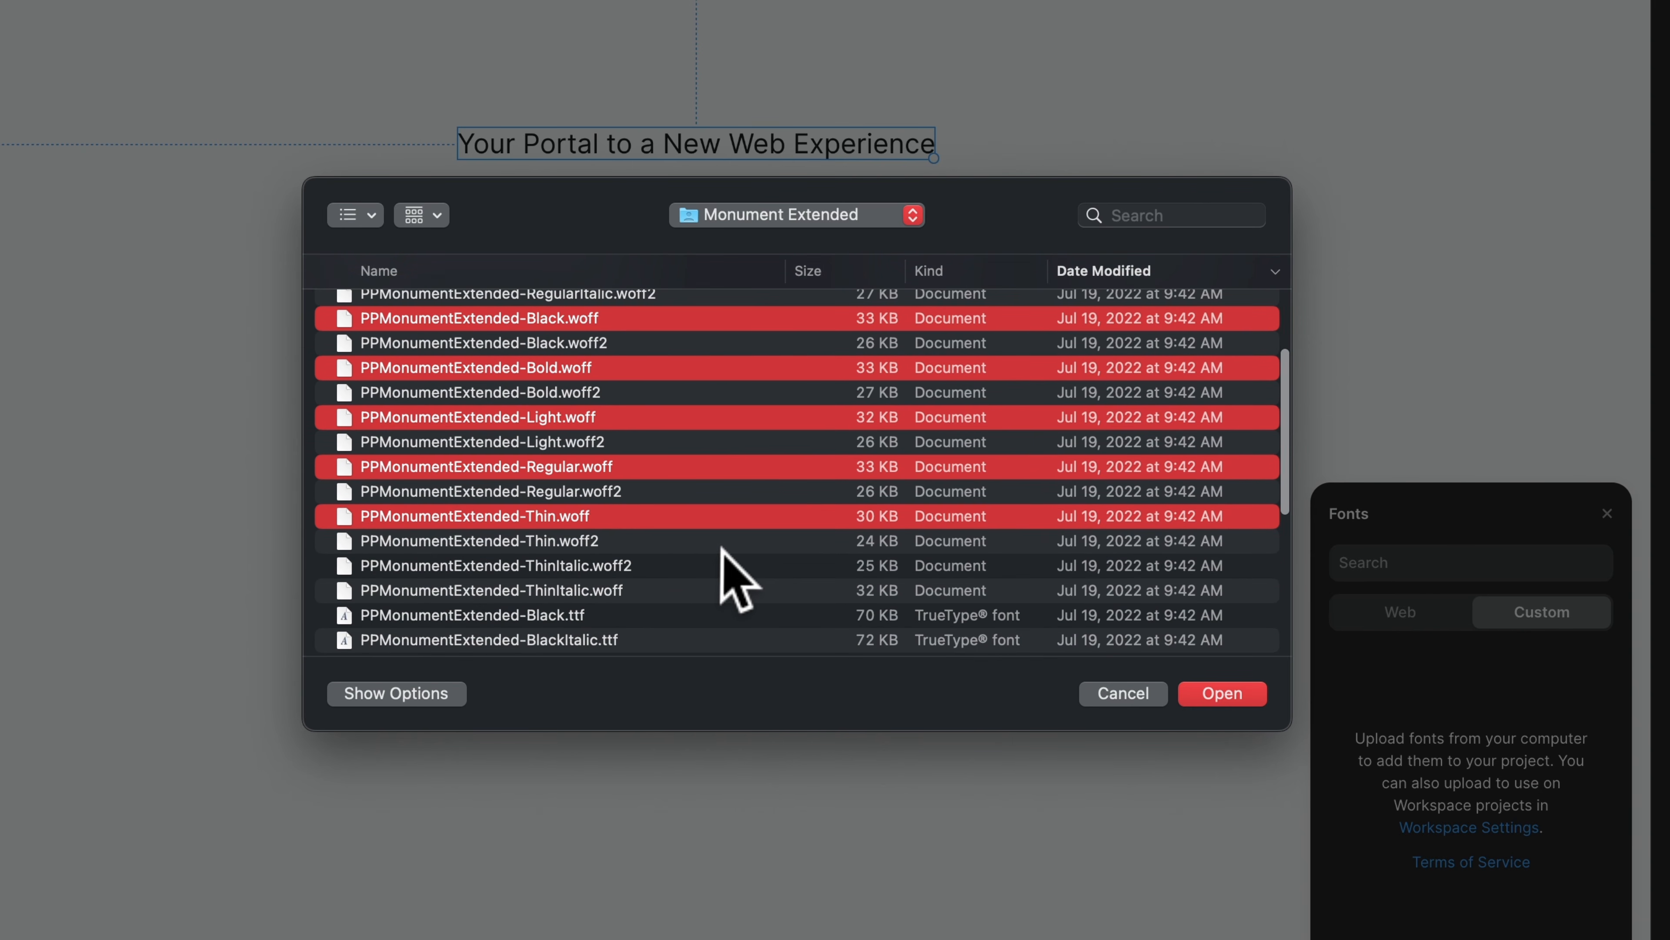
{"action": "scroll", "coordinate": [720, 578], "scroll_direction": "up", "scroll_amount": 4}
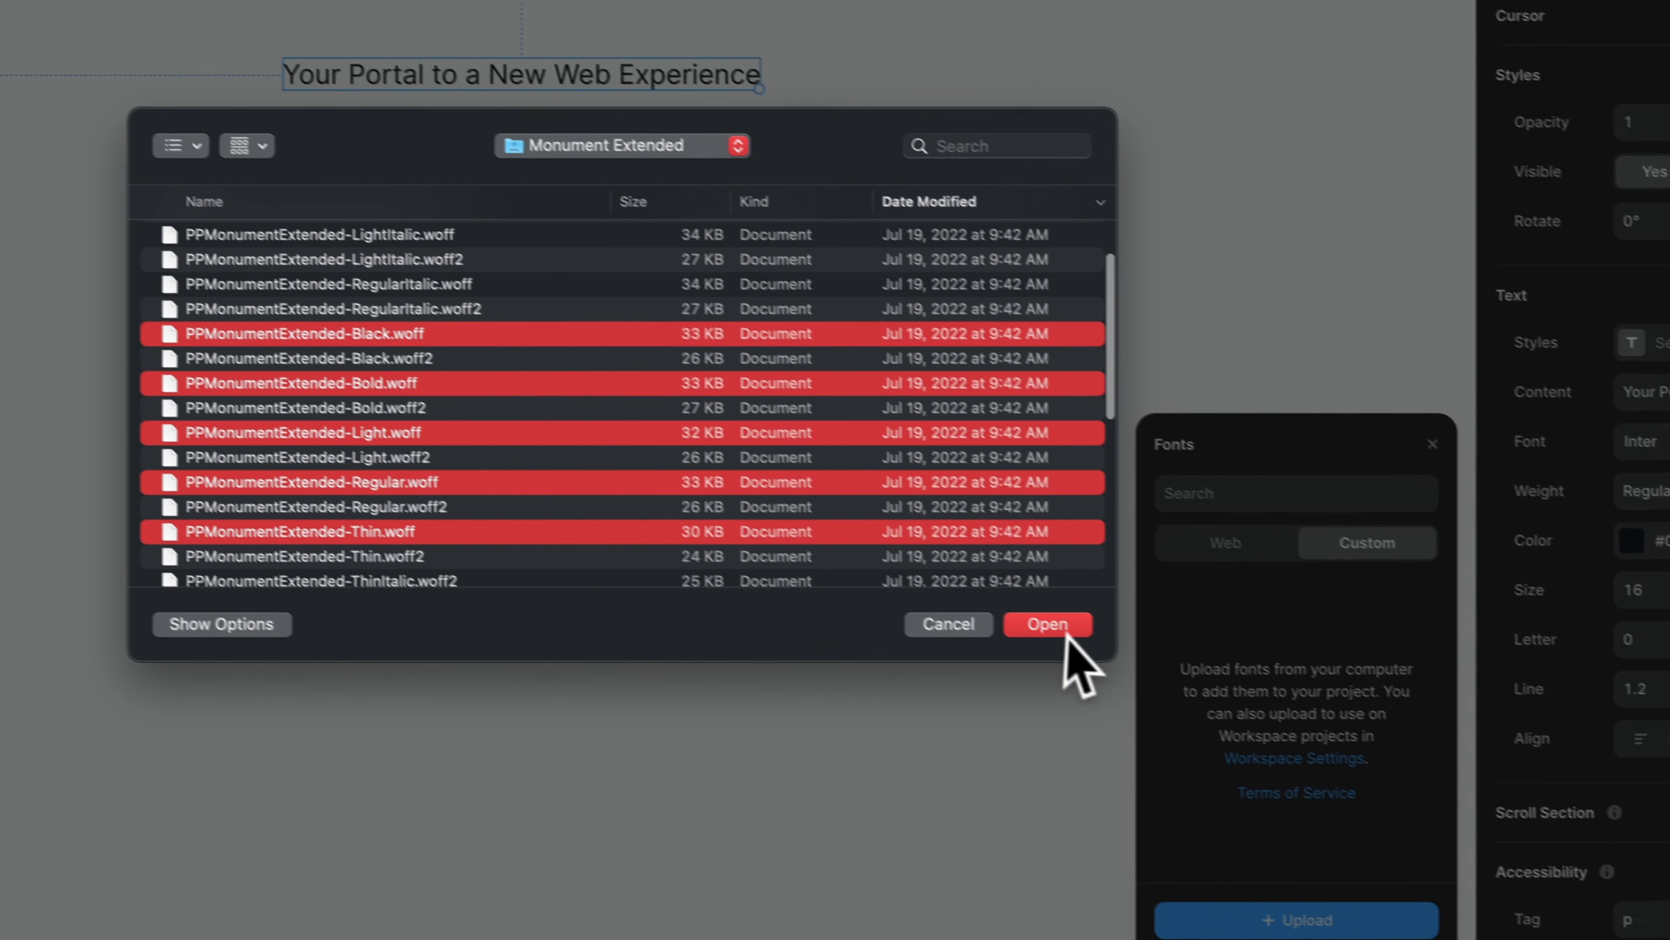
{"action": "left_click", "coordinate": [1222, 693]}
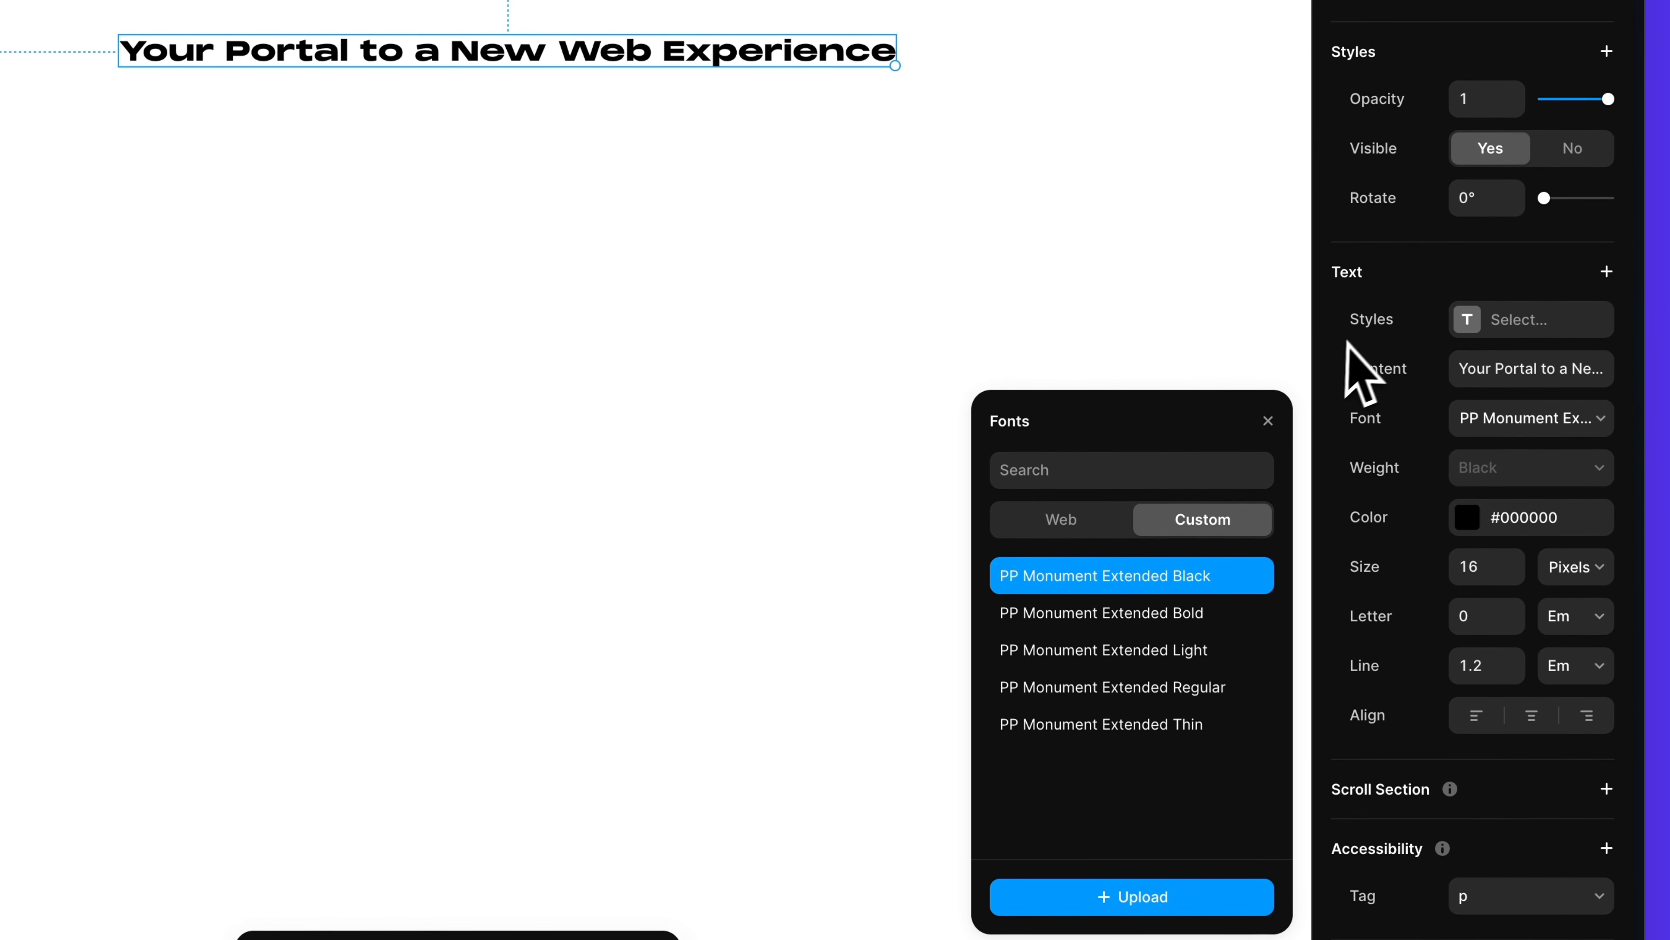
- Set the heading's size to 48 pixels with centred text and move it to the horizontal centre near the Hero Section's upper edge
{"action": "left_click", "coordinate": [1268, 398]}
{"action": "key", "text": "super+z"}
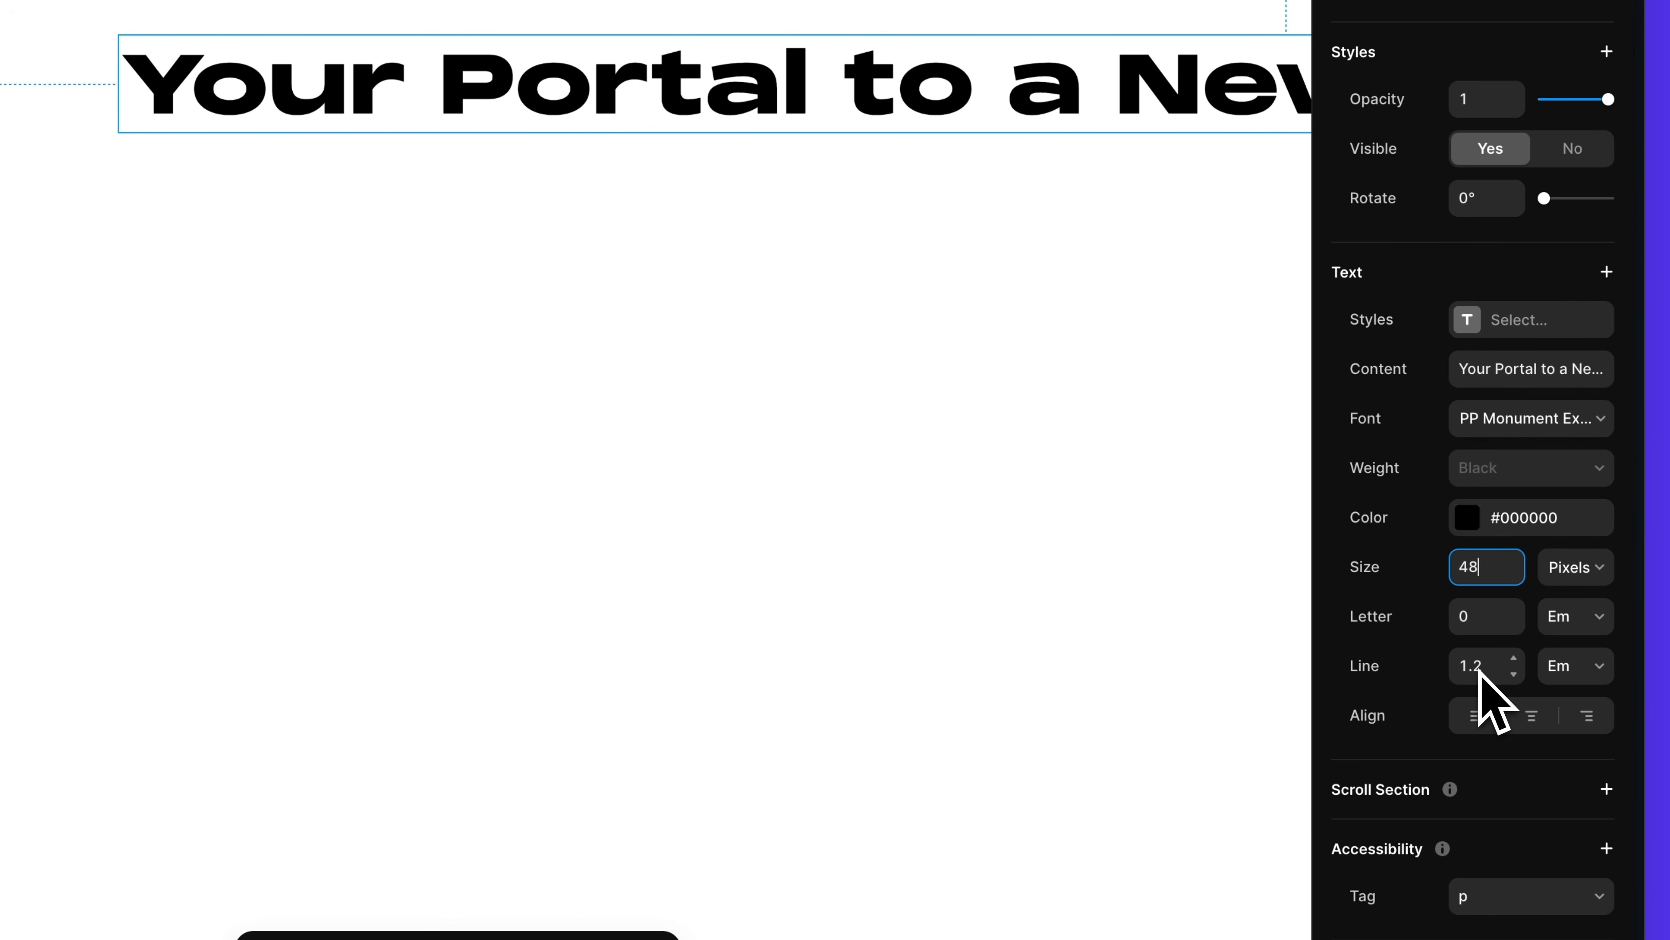
{"action": "left_click", "coordinate": [1532, 716]}
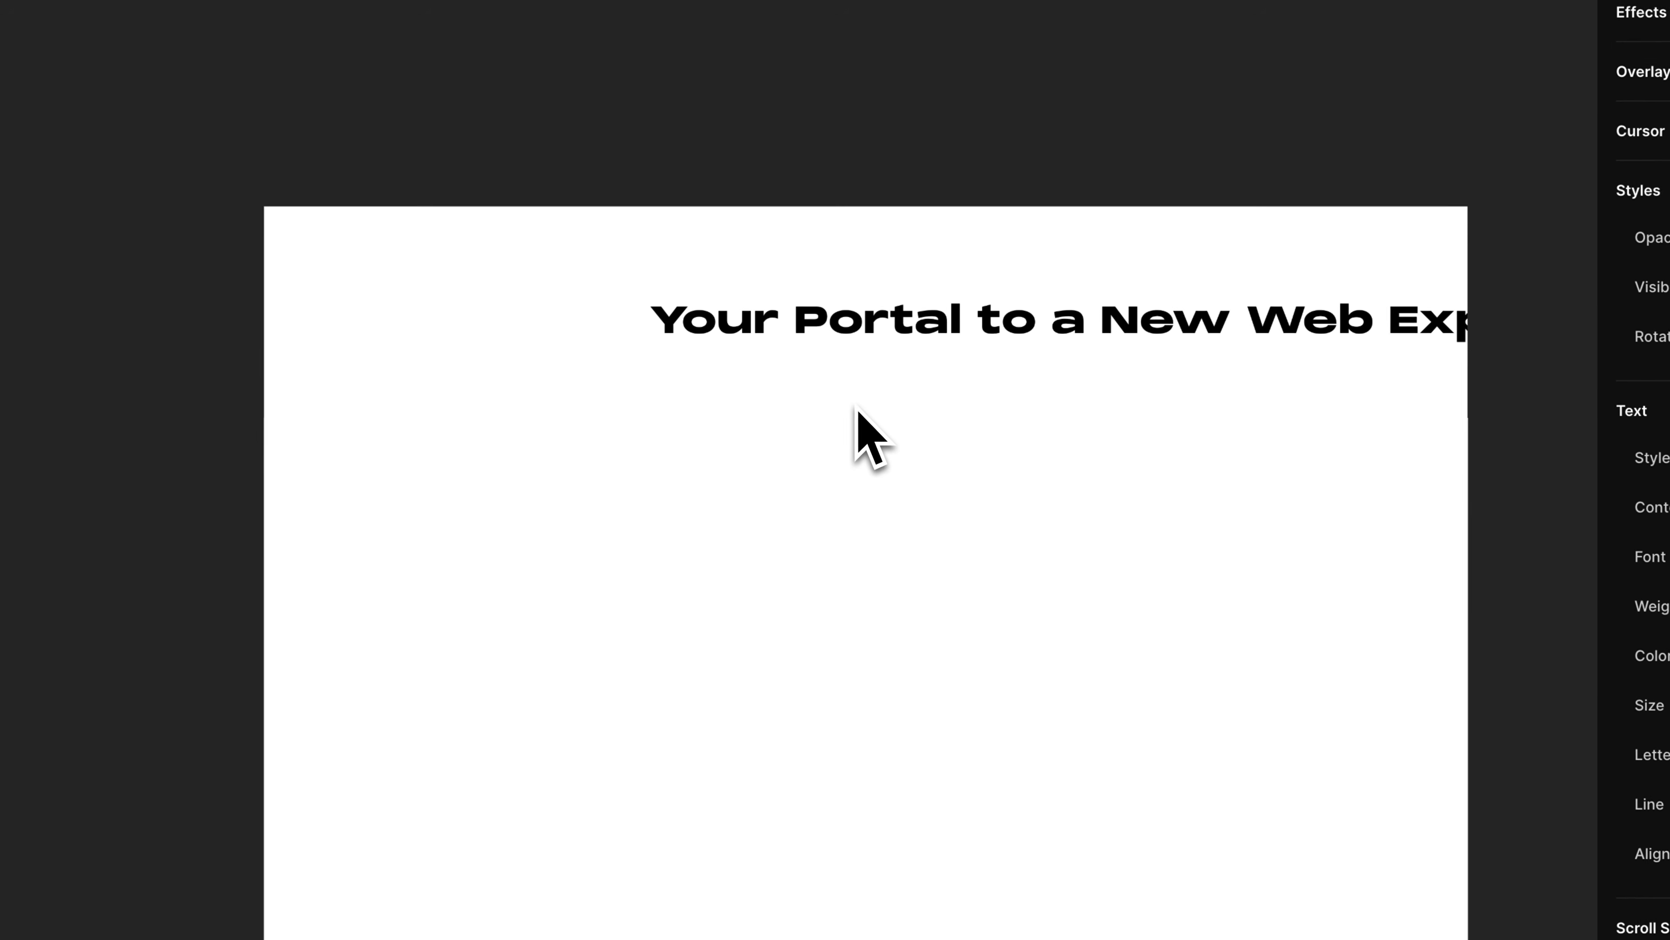
{"action": "left_click_drag", "start_coordinate": [1059, 339], "coordinate": [763, 386]}
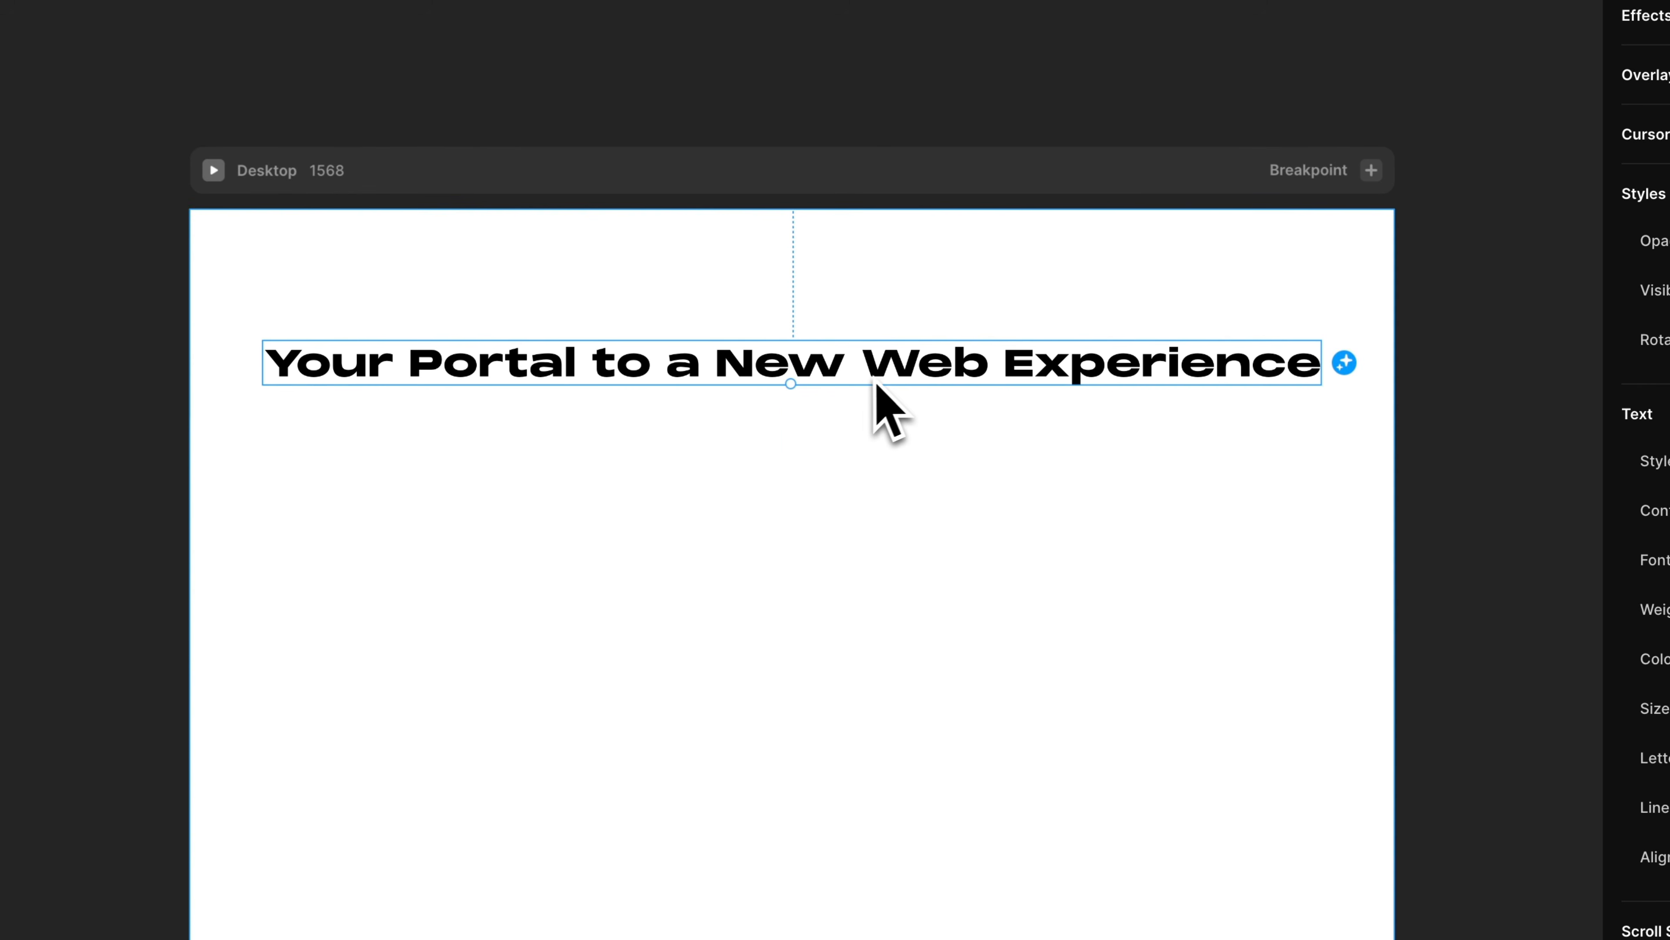
- Add a text box about 721 × 201 beneath the heading containing the placeholder "sadf"
{"action": "left_click", "coordinate": [919, 456]}
{"action": "key", "text": "t"}
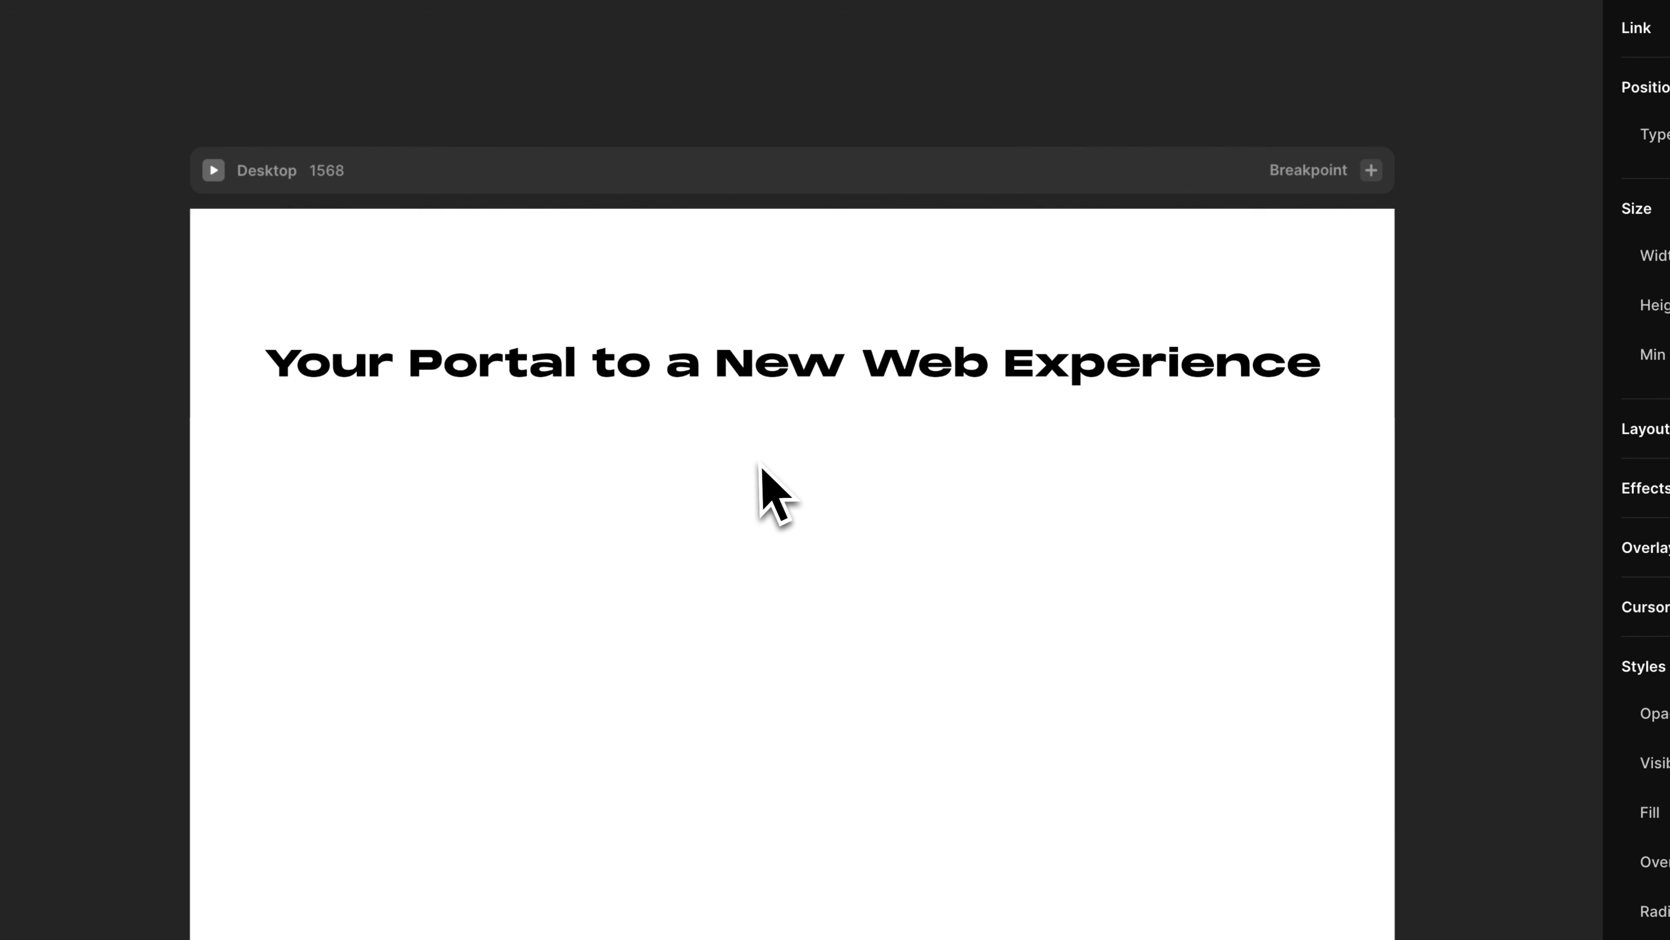
{"action": "left_click_drag", "start_coordinate": [542, 427], "coordinate": [1097, 582]}
{"action": "type", "text": "sadf"}
{"action": "key", "text": "Escape"}
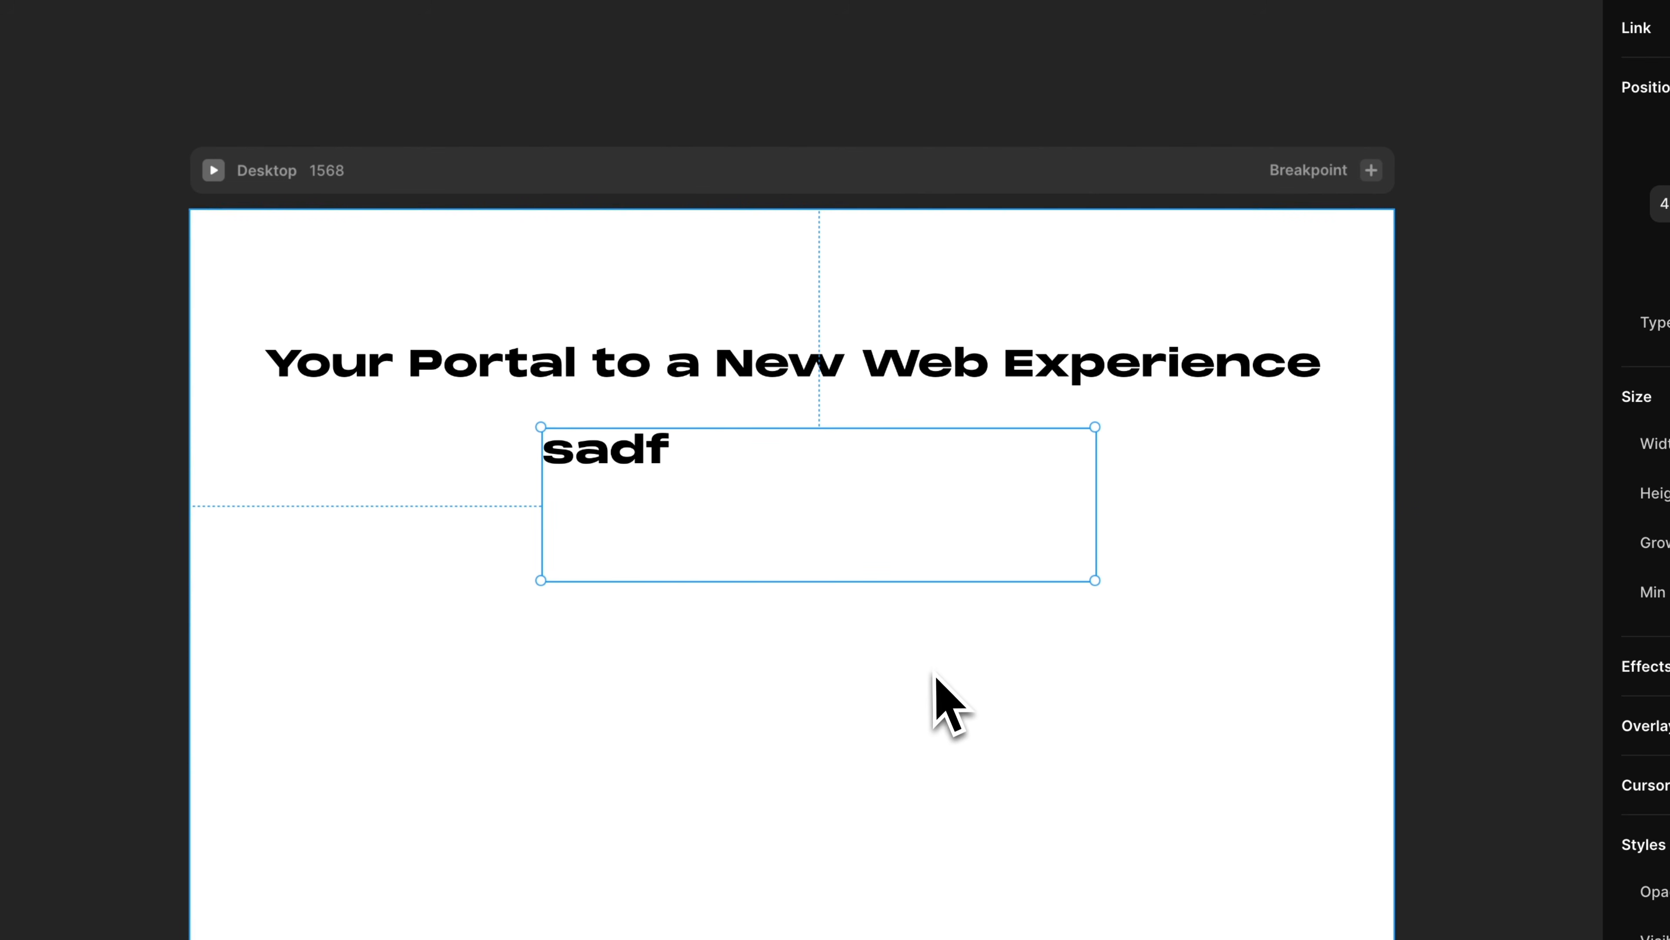
- Set the placeholder text's font to the web font Inter and its size to 19 pixels
{"action": "scroll", "coordinate": [1644, 658], "scroll_direction": "down", "scroll_amount": 8}
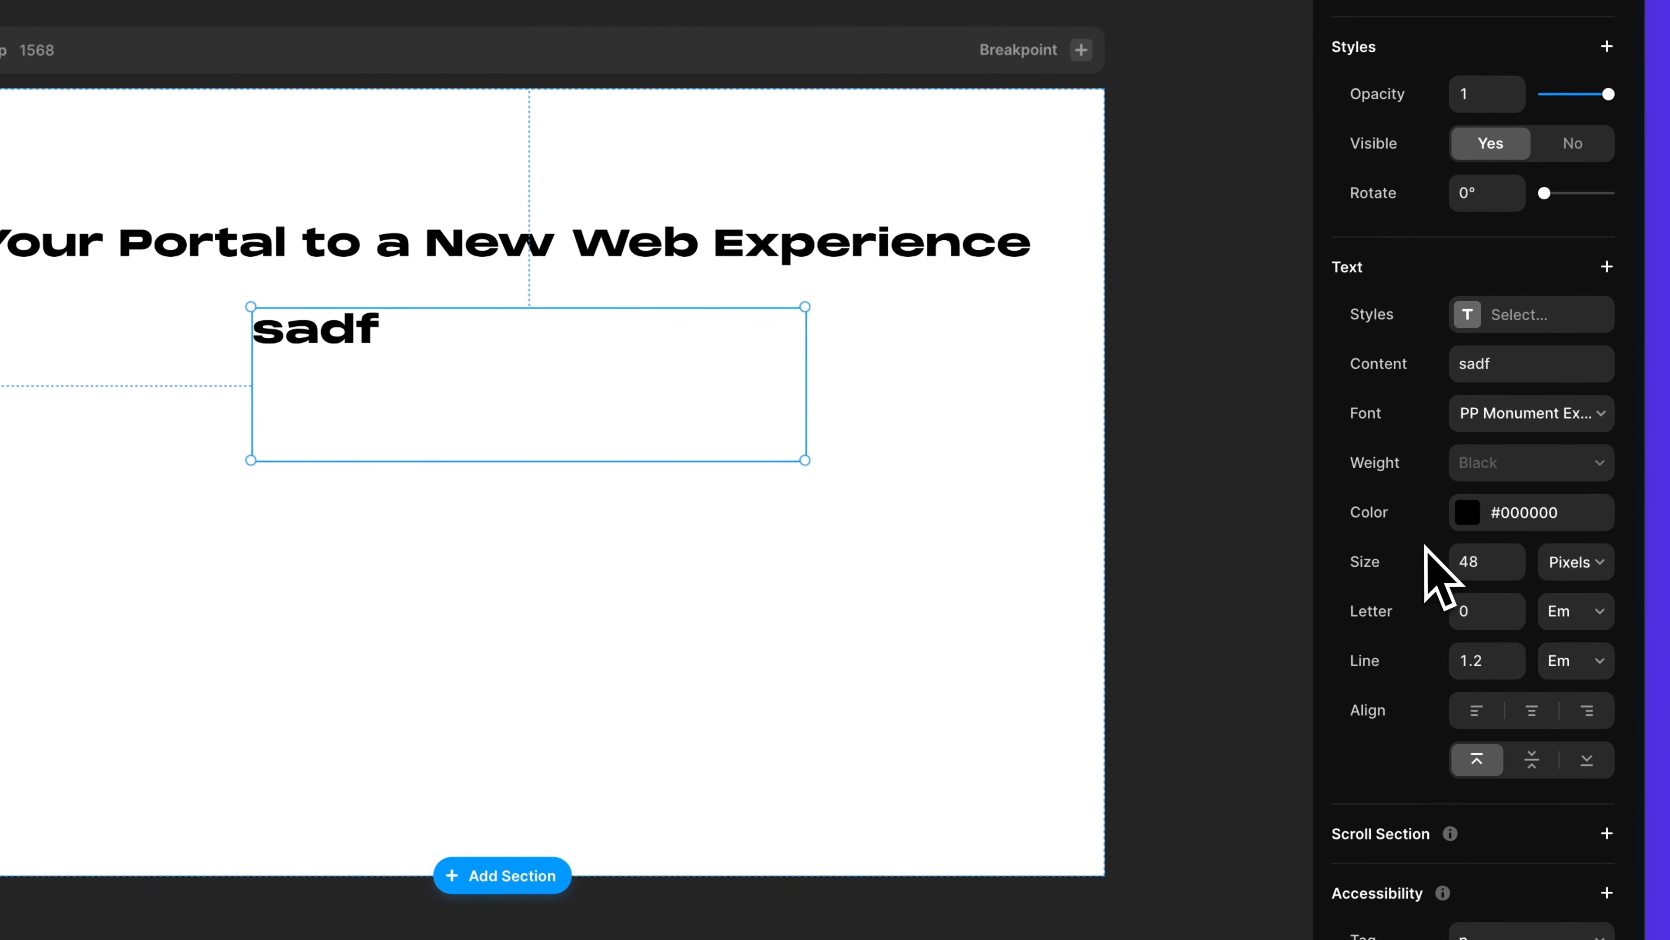
{"action": "left_click", "coordinate": [1524, 415]}
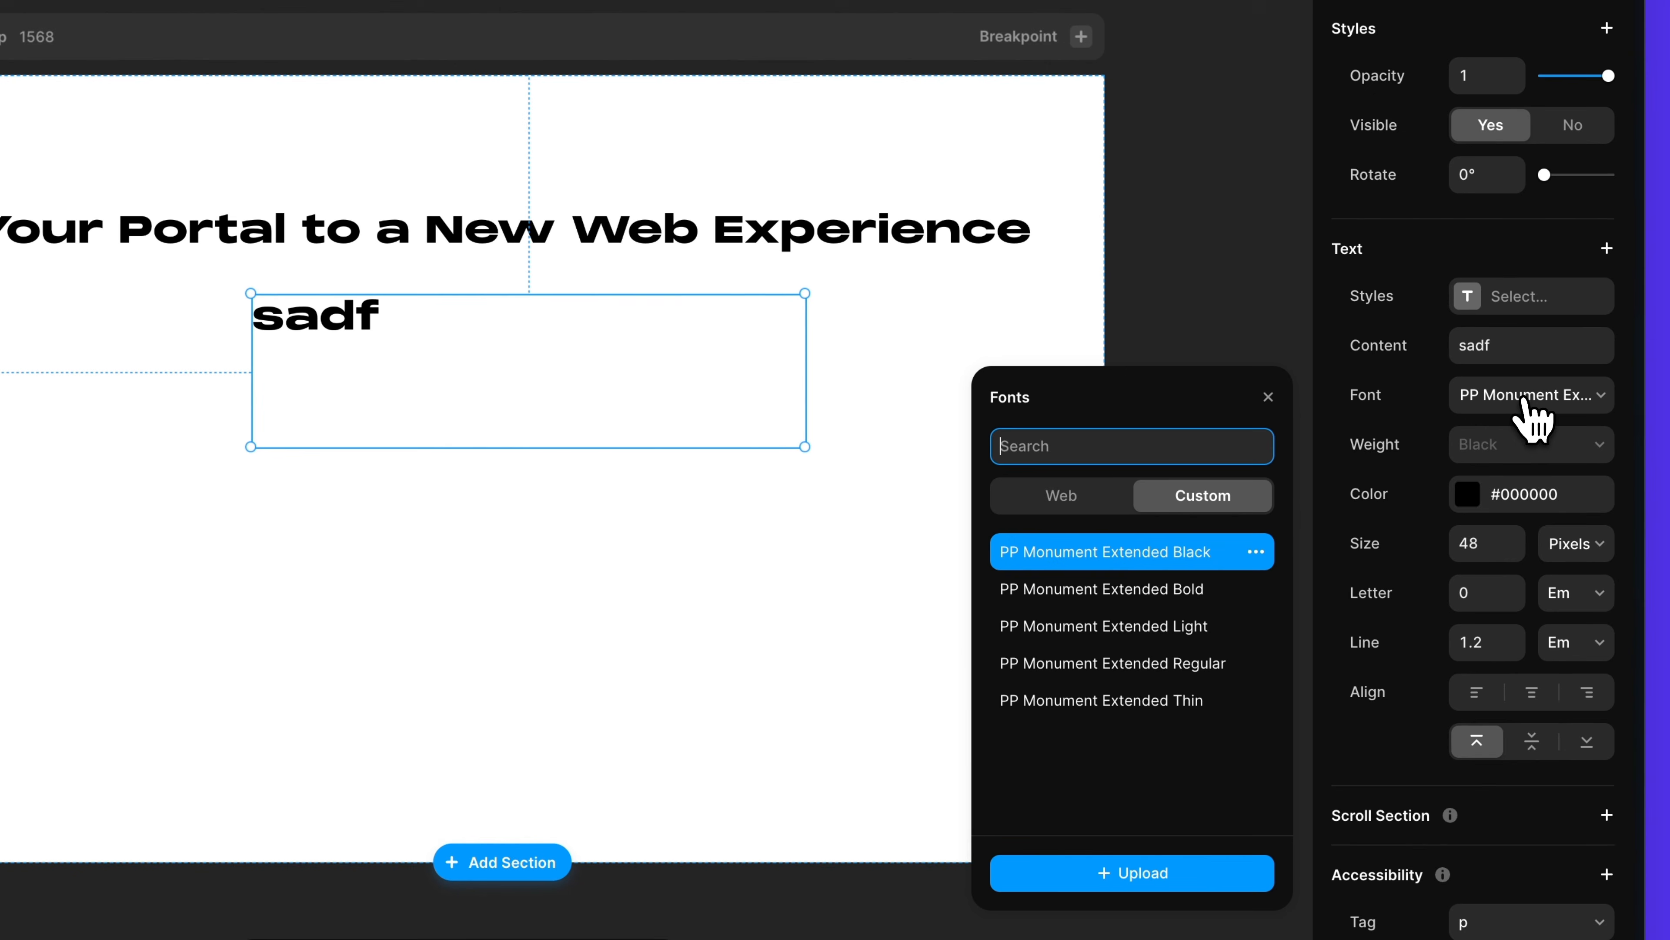
{"action": "left_click", "coordinate": [1069, 497]}
{"action": "type", "text": "inter"}
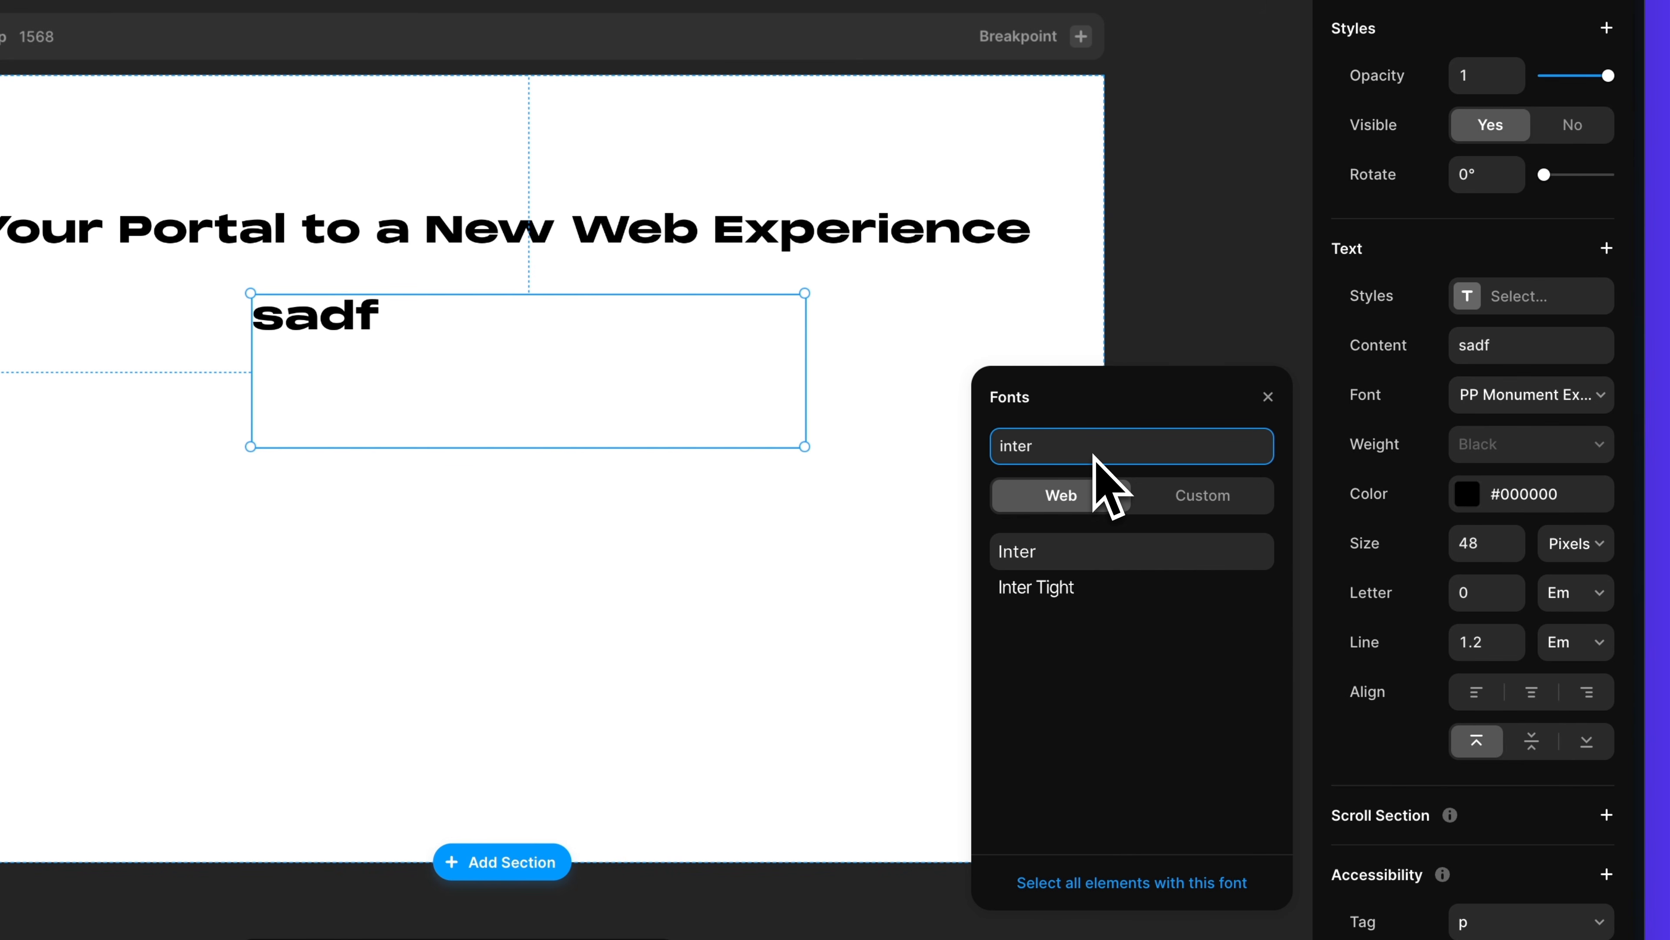
{"action": "left_click", "coordinate": [1032, 563]}
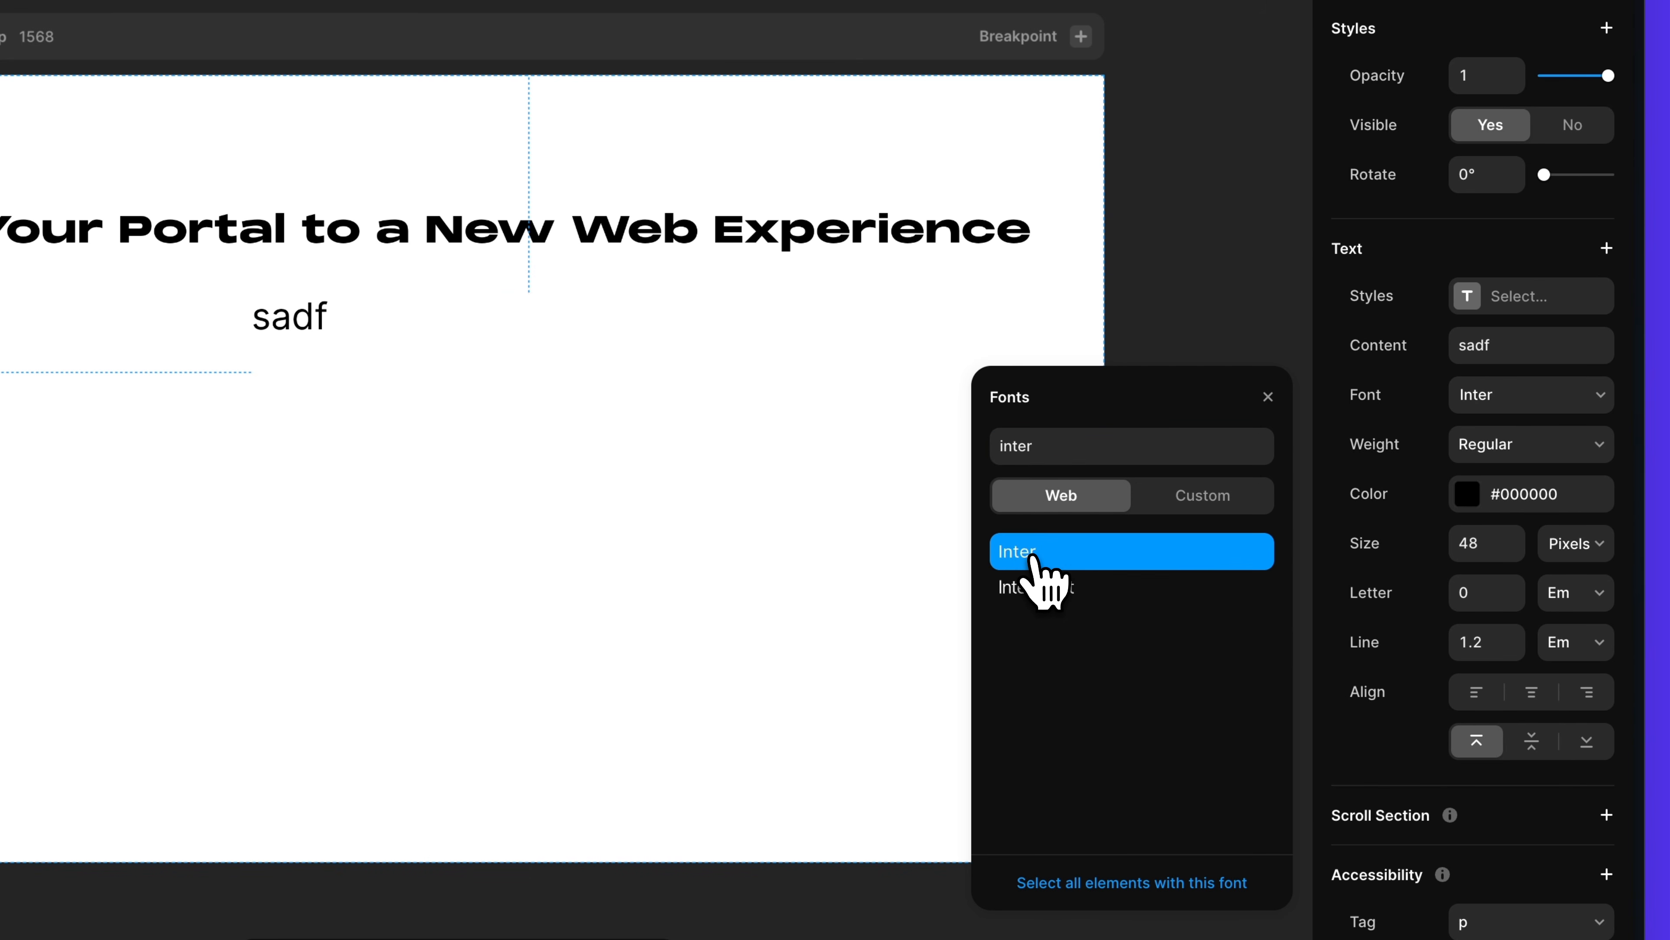
{"action": "left_click", "coordinate": [1491, 543]}
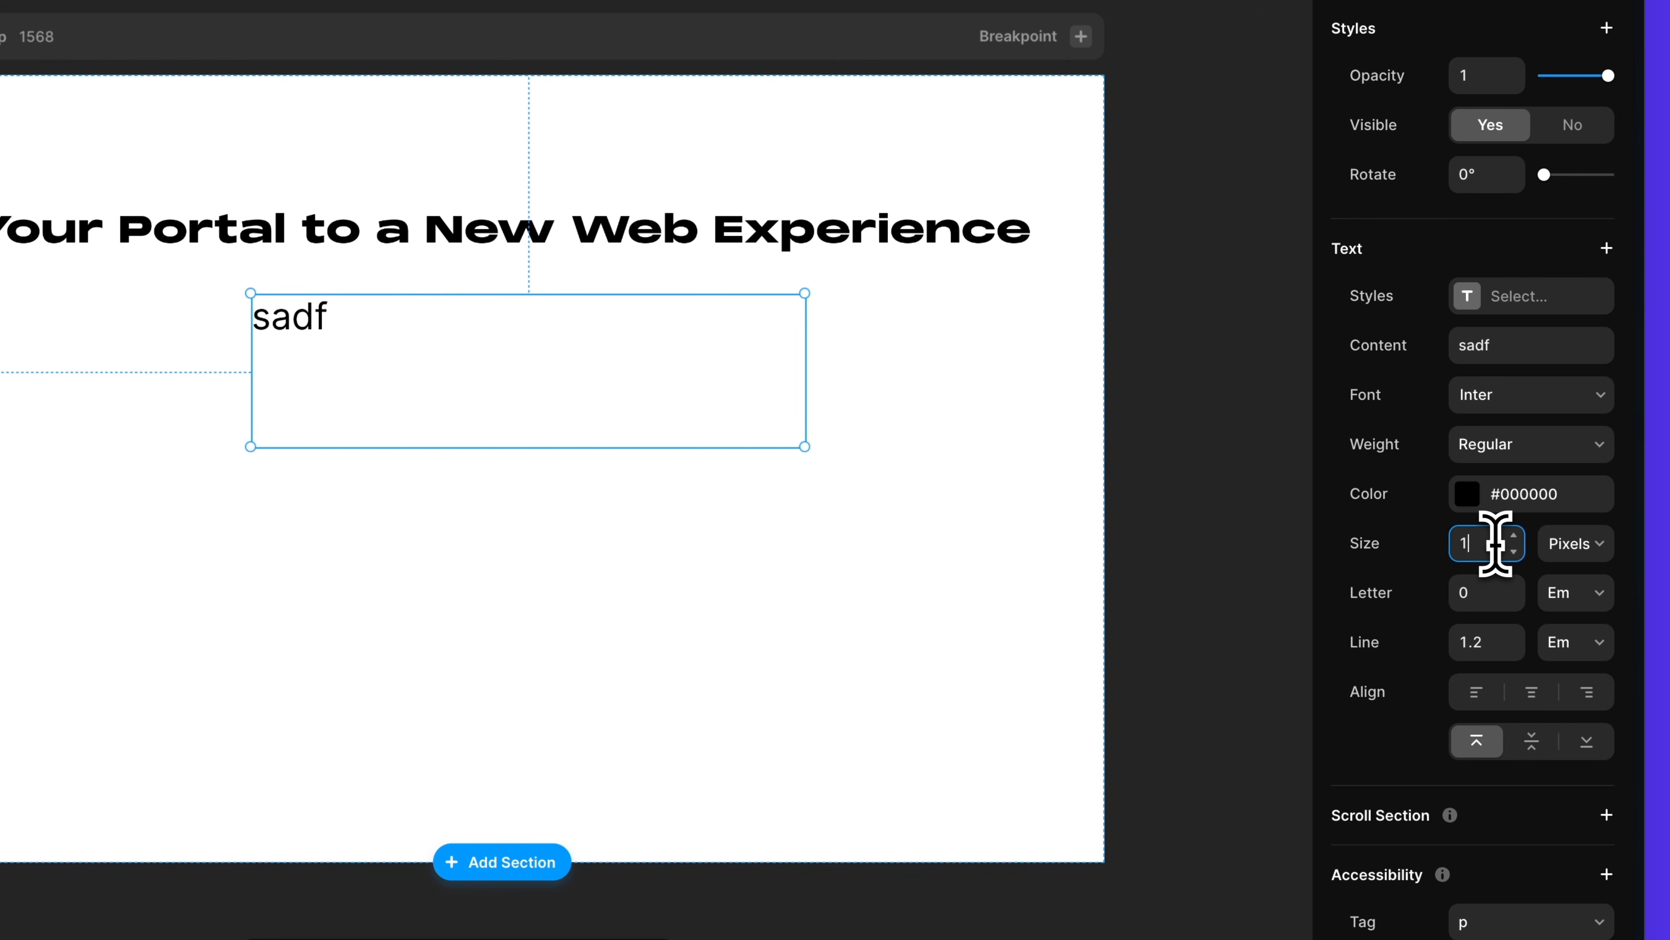
{"action": "type", "text": "19"}
{"action": "key", "text": "Return"}
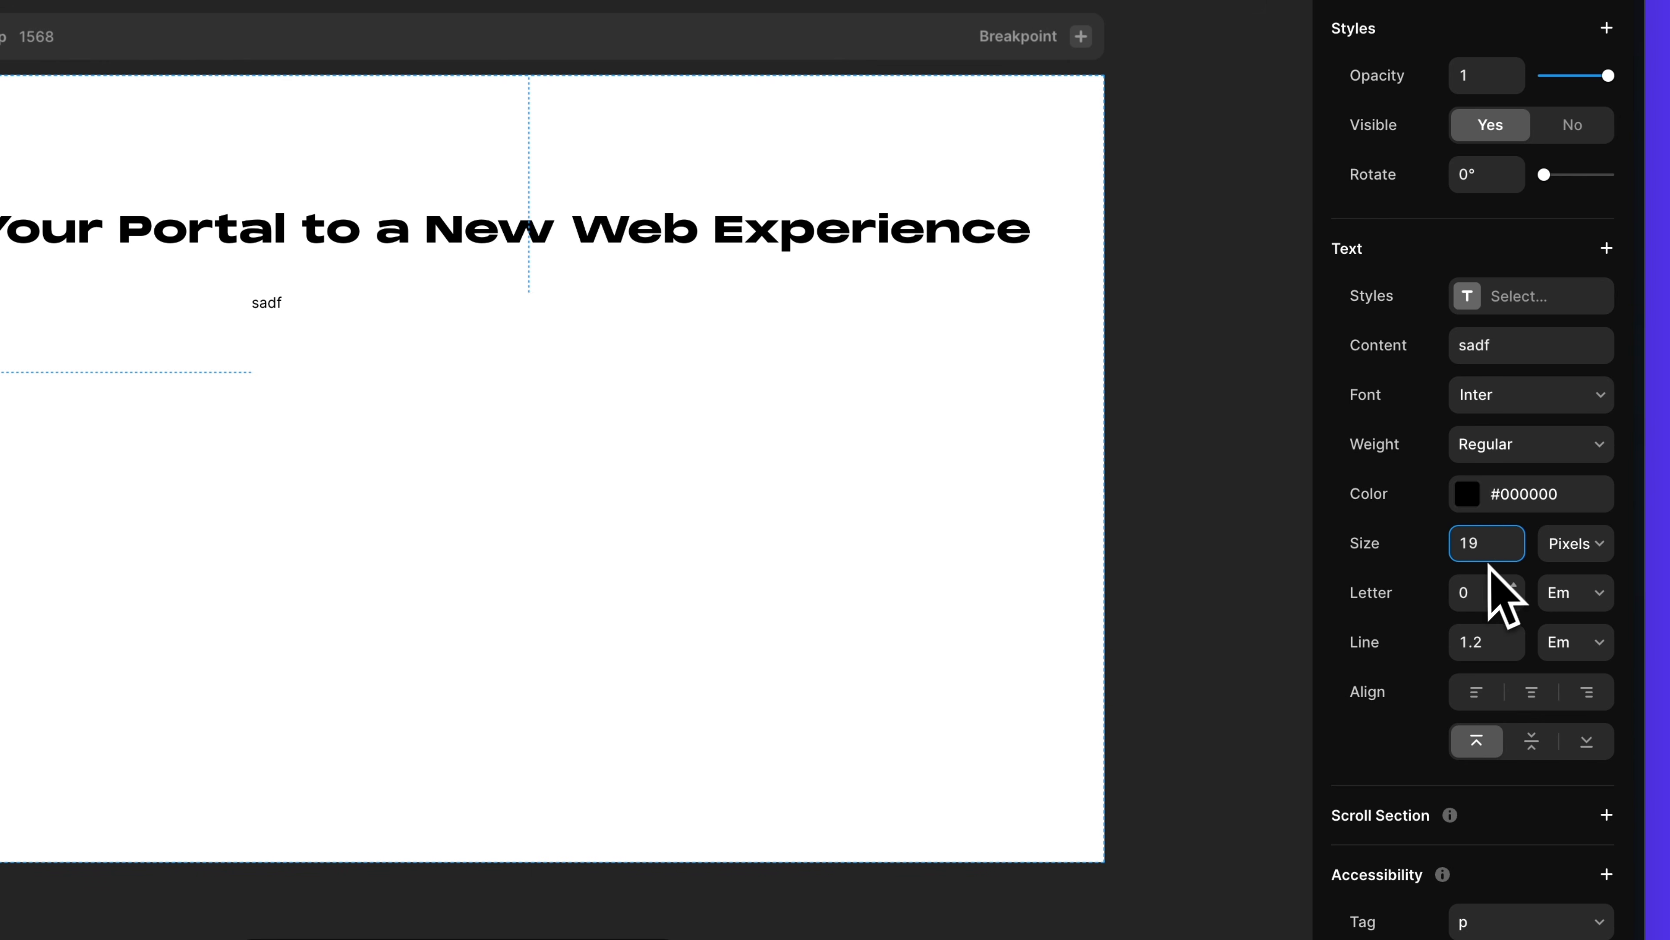
- Set the placeholder text's line height to 1.6 em and centre its alignment
{"action": "left_click", "coordinate": [1491, 642]}
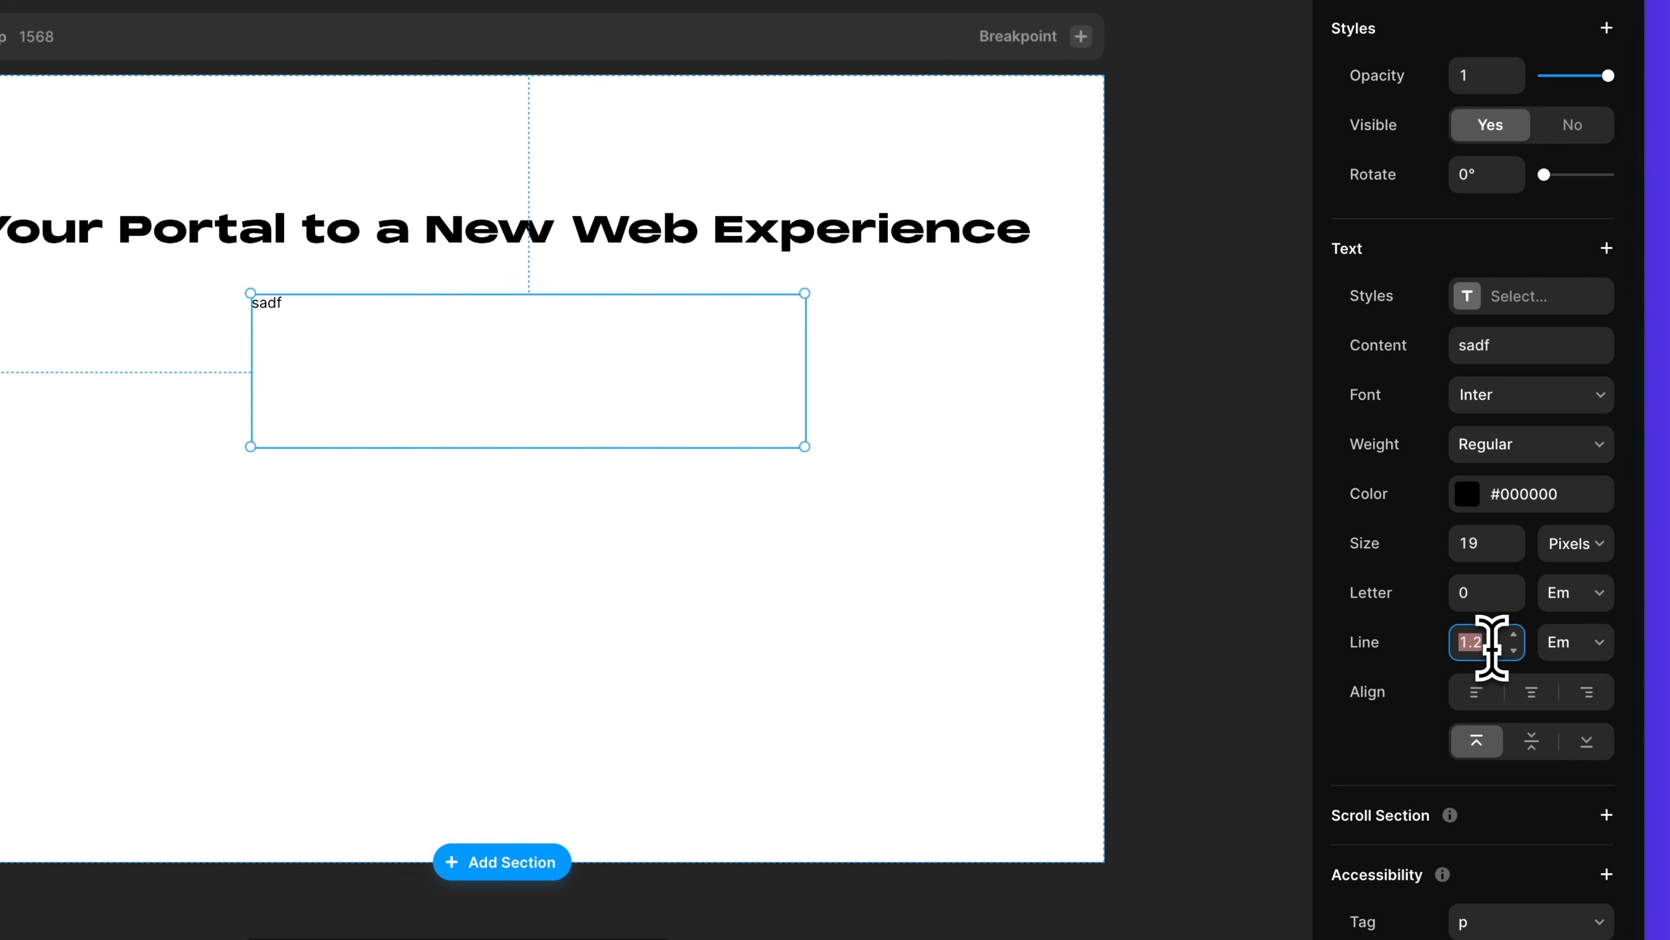
{"action": "key", "text": "End"}
{"action": "key", "text": "BackSpace"}
{"action": "type", "text": "6"}
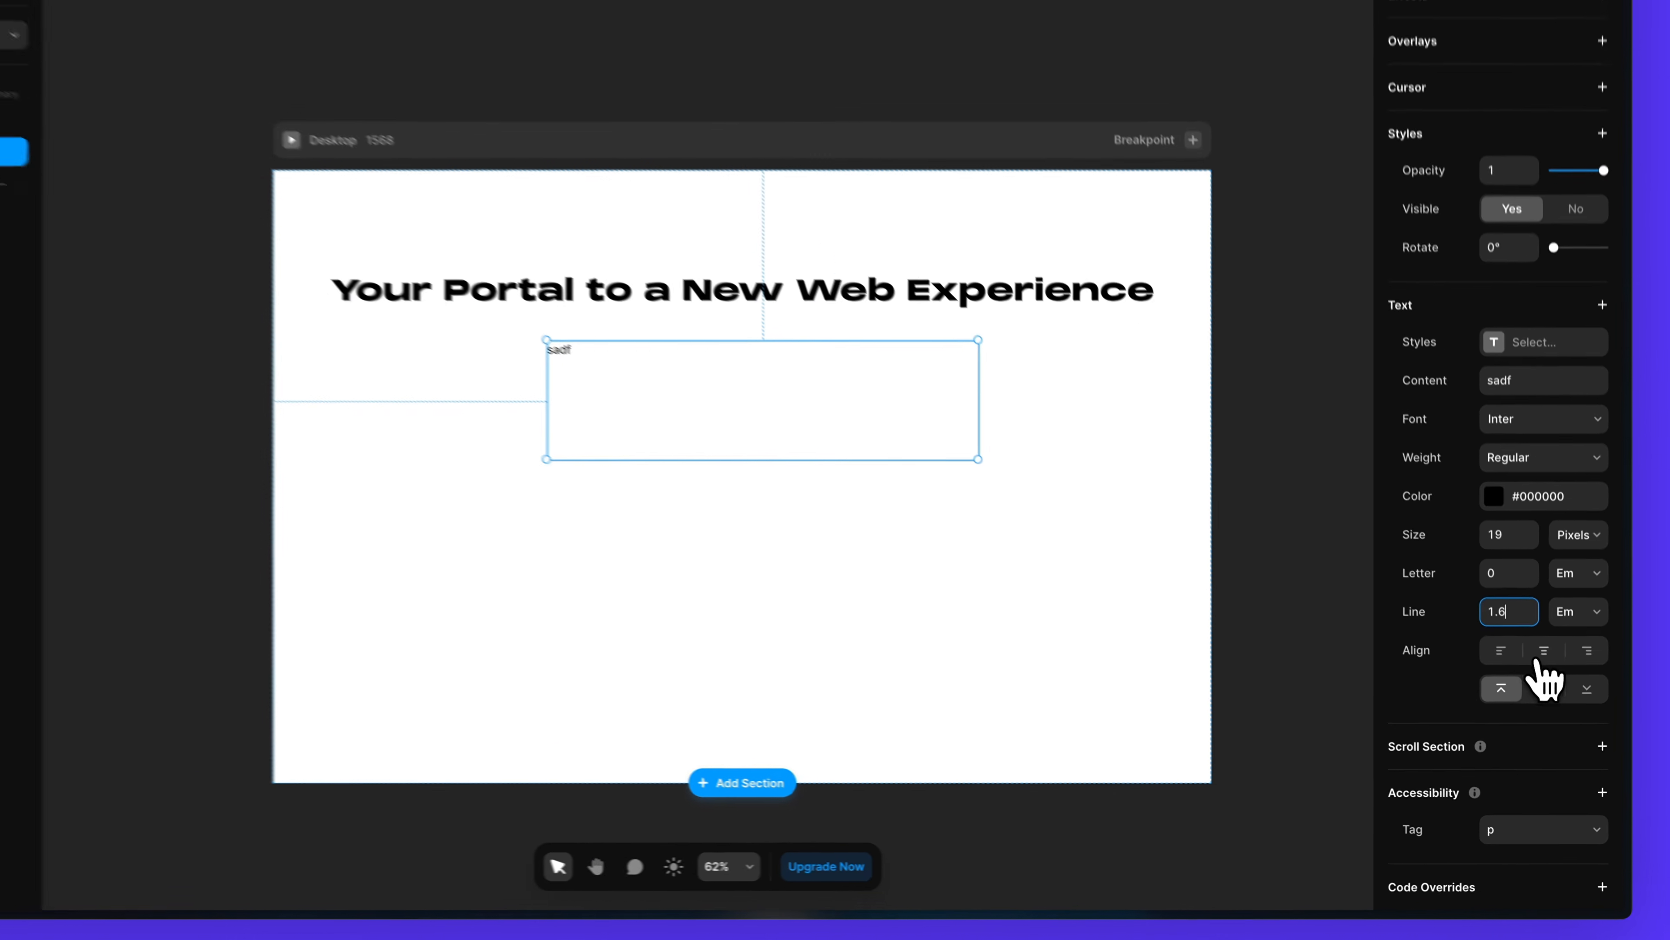
{"action": "left_click", "coordinate": [1550, 685]}
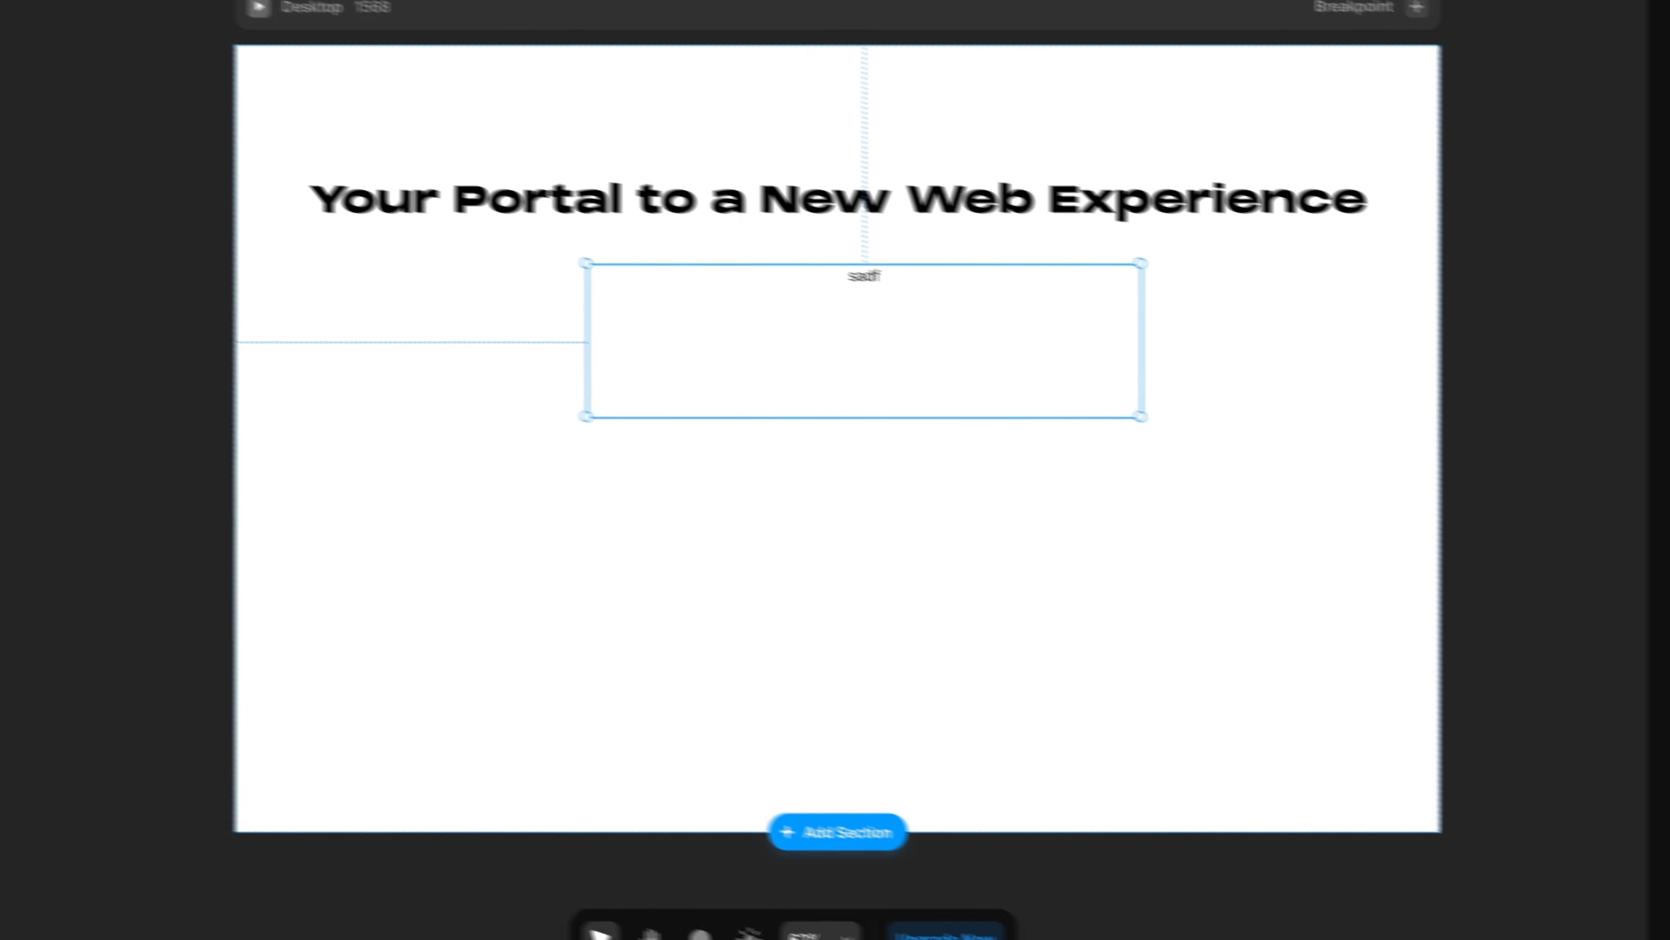
- Replace the placeholder text with "Experience the future of digital innovation with our cutting-edge web browser. Get started today and revolutionize your web experience."
{"action": "key", "text": "super+c"}
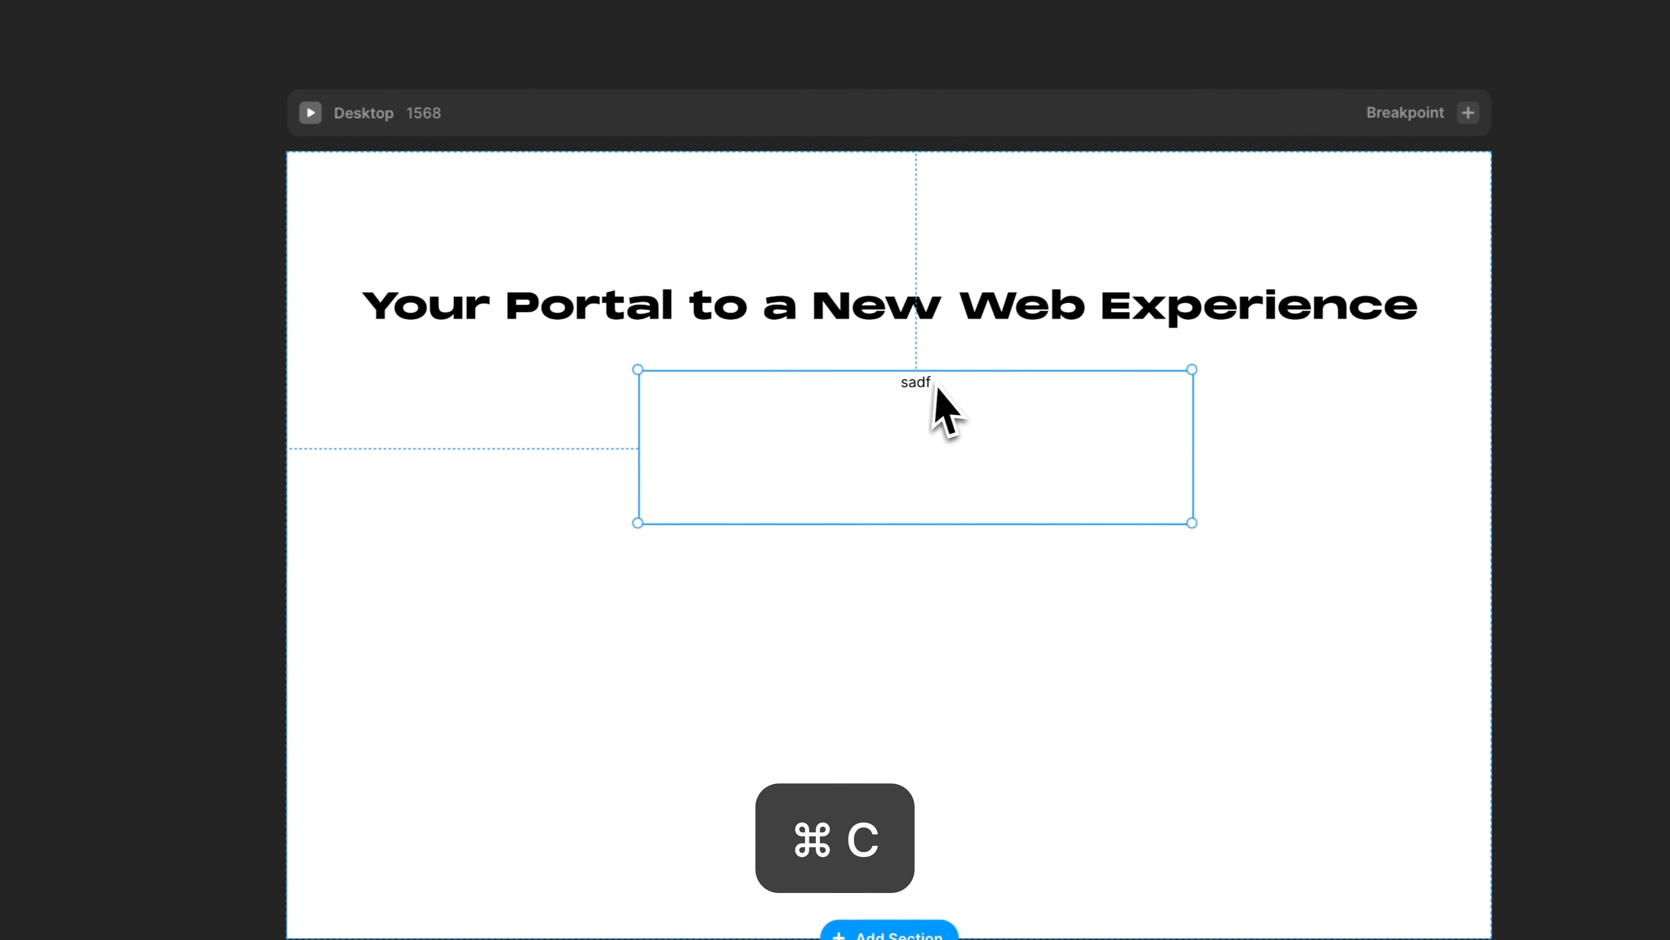
{"action": "double_click", "coordinate": [1166, 345]}
{"action": "key", "text": "super+v"}
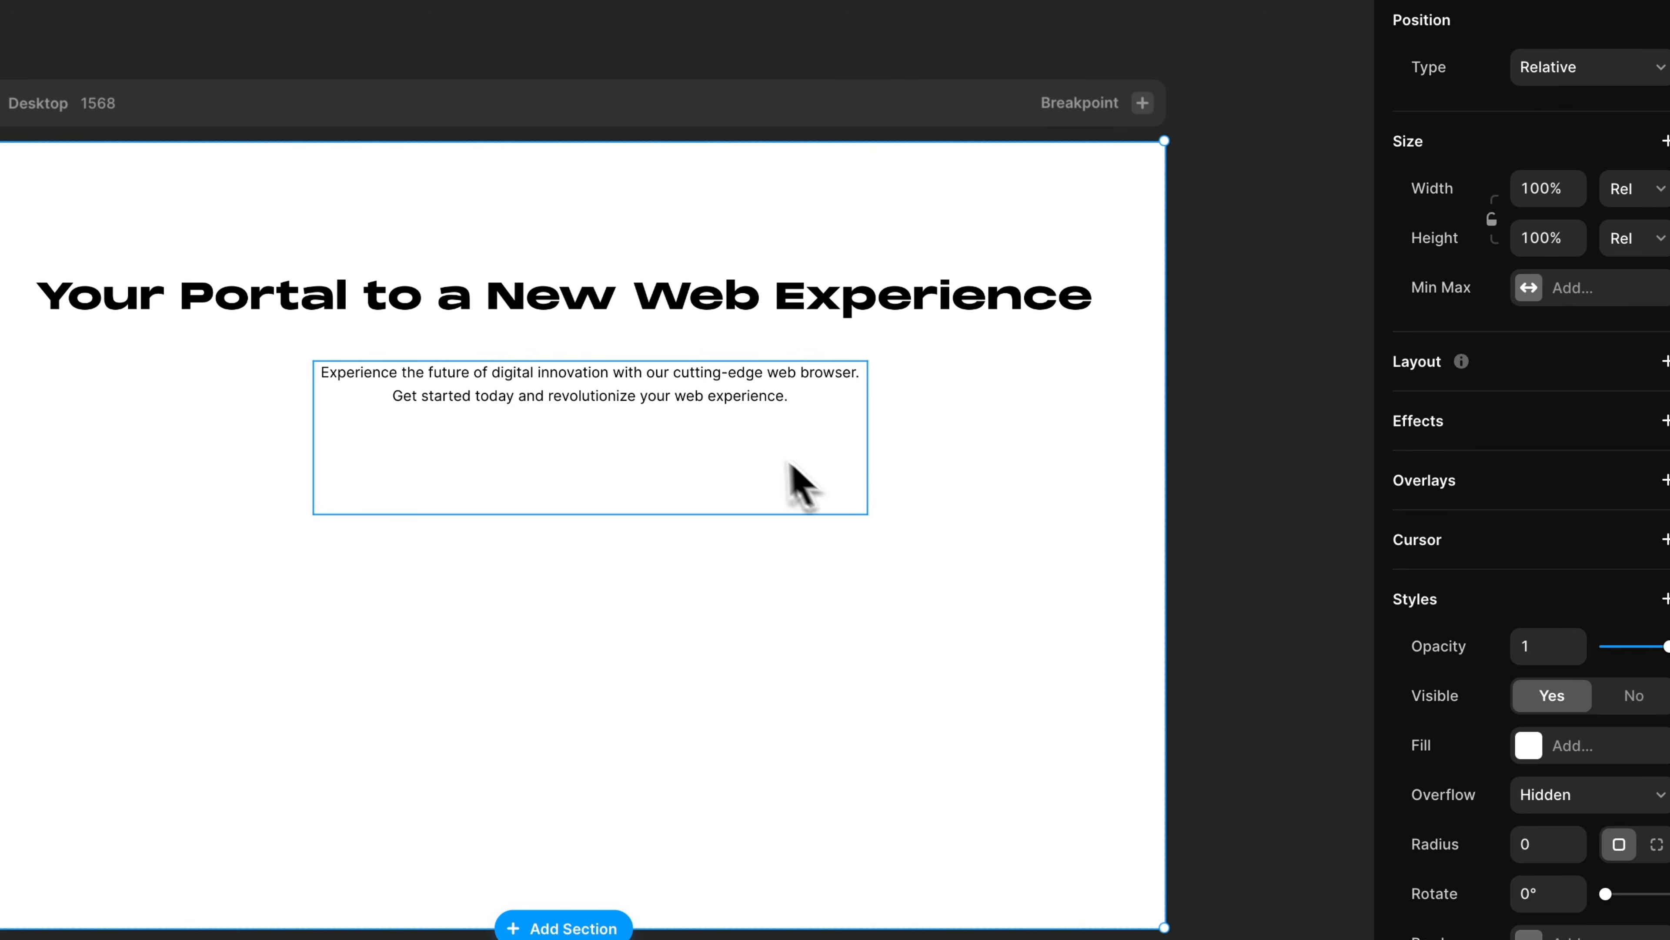
{"action": "key", "text": "Escape"}
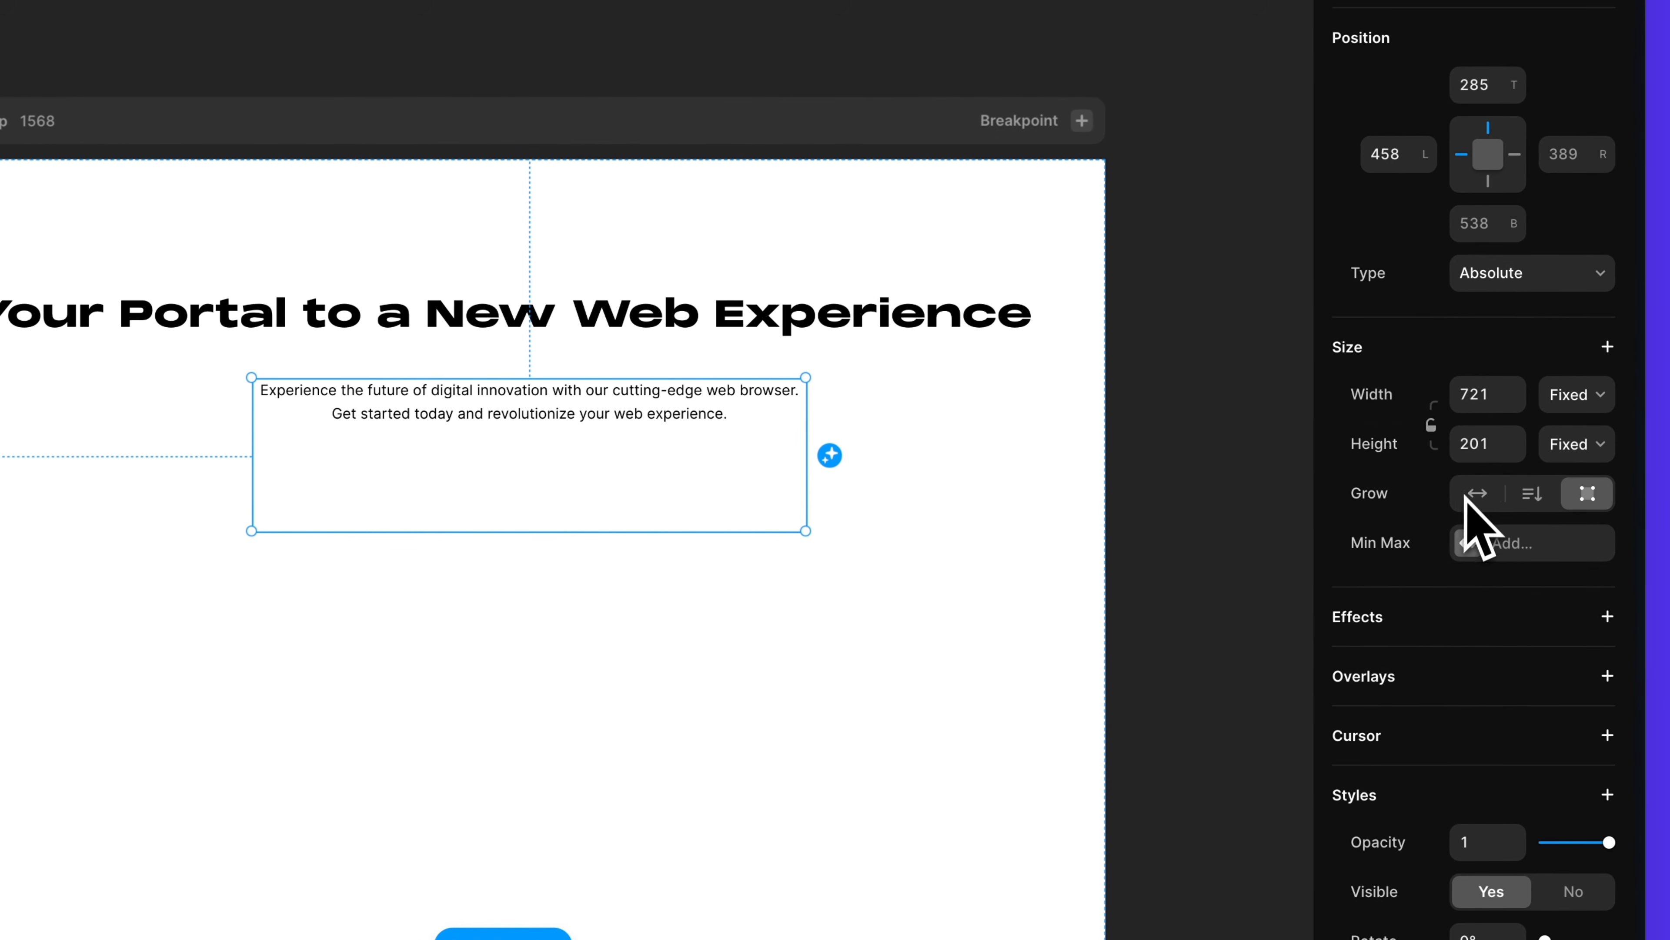
- Set the description text's width and height to Fit Content and centre it beneath the heading
{"action": "left_click", "coordinate": [1600, 397]}
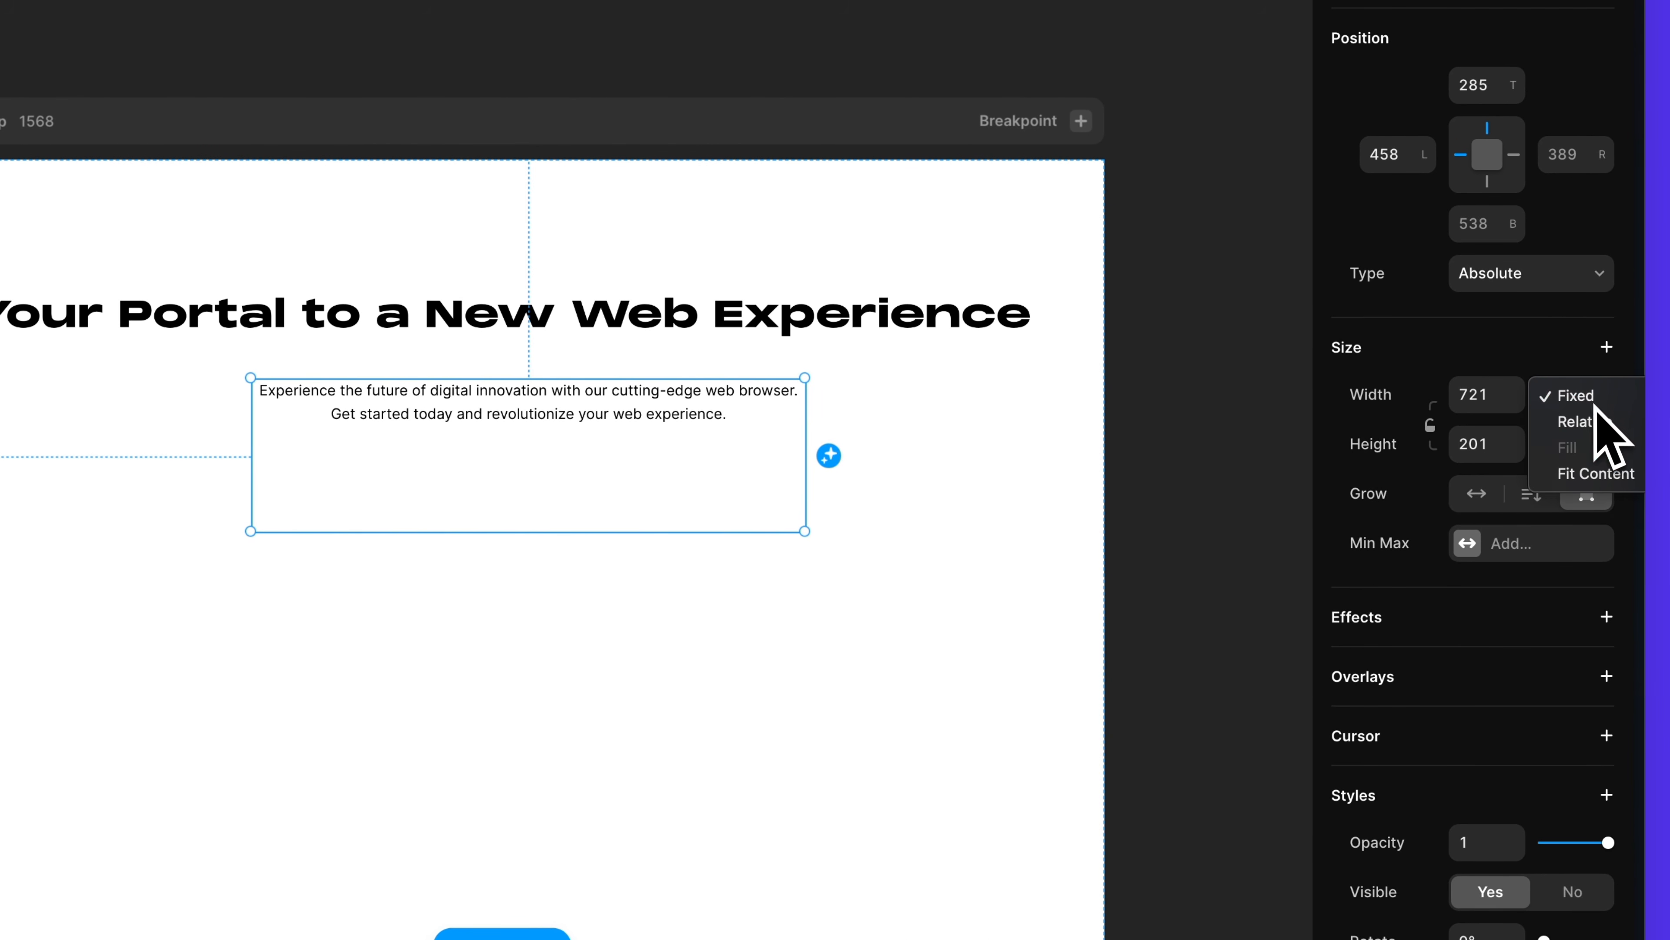
{"action": "left_click", "coordinate": [1596, 473]}
{"action": "left_click", "coordinate": [1585, 452]}
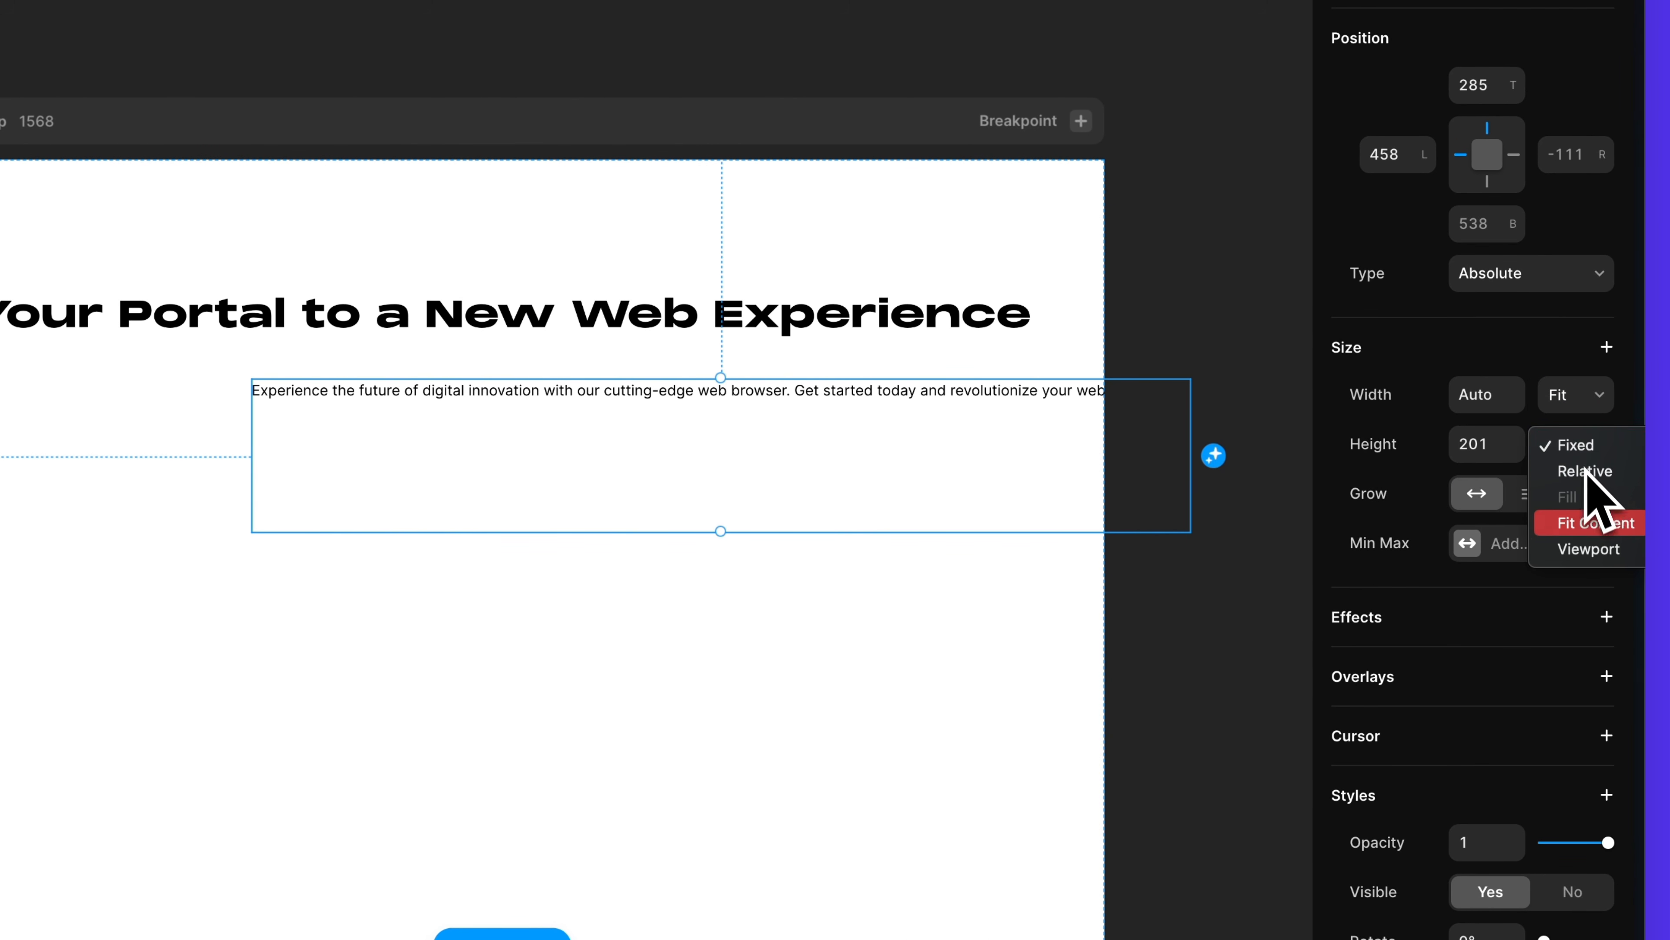
{"action": "left_click", "coordinate": [1596, 523]}
{"action": "left_click_drag", "start_coordinate": [944, 434], "coordinate": [977, 429]}
{"action": "left_click", "coordinate": [821, 471]}
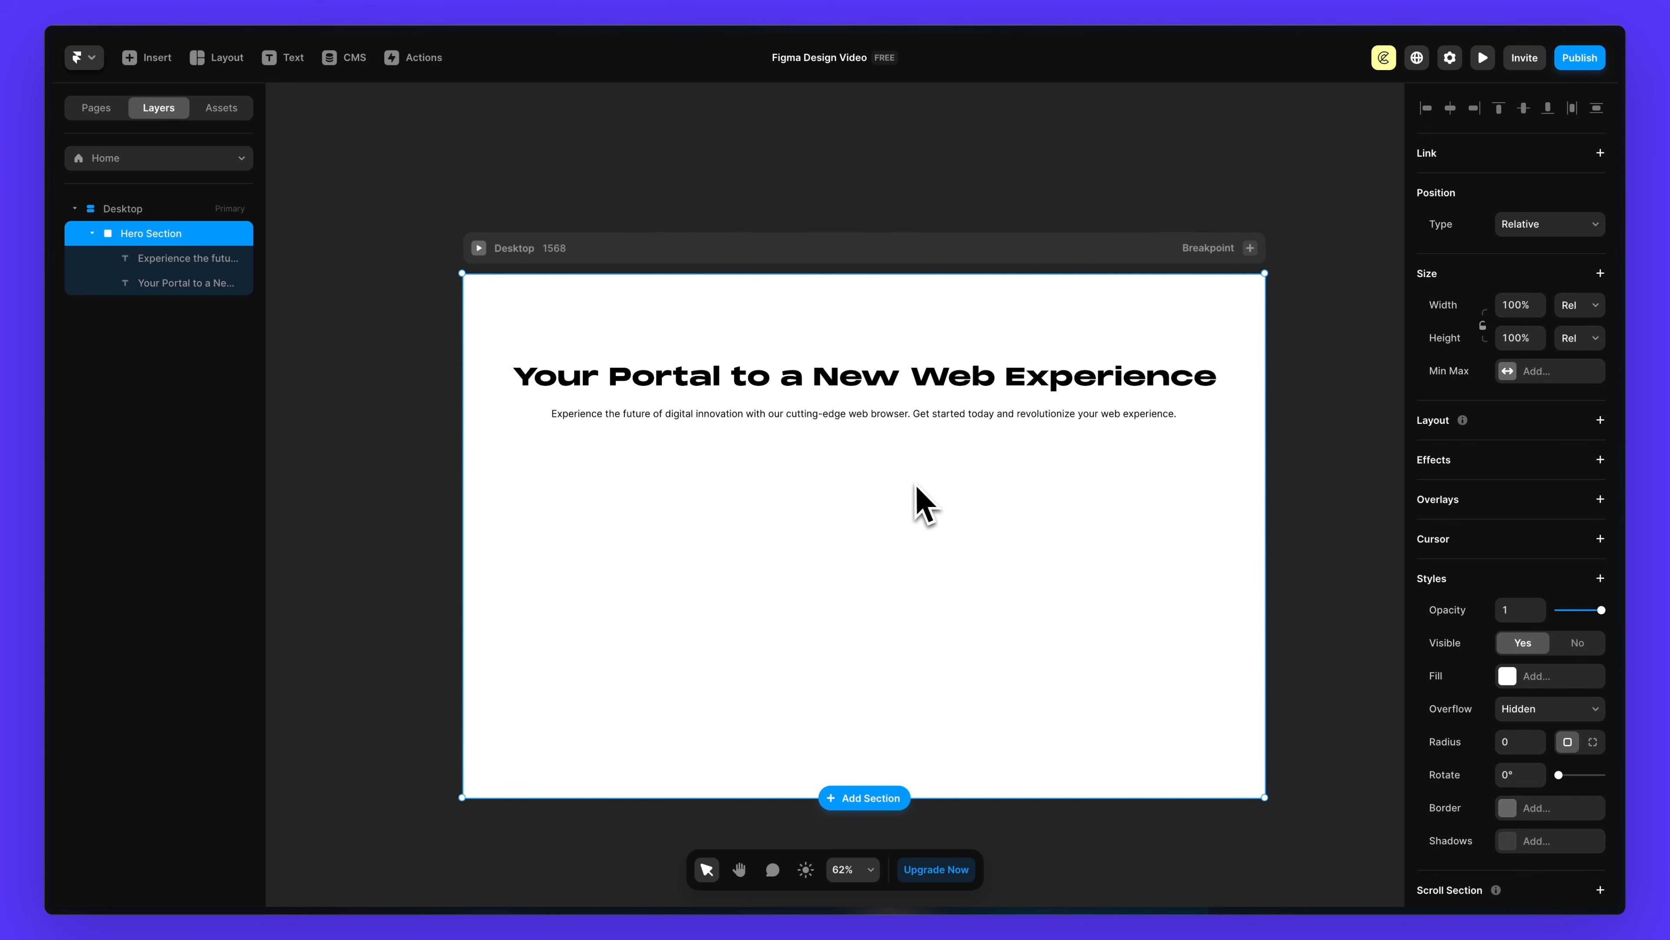
- Draw a frame about 338 × 138 beneath the description and add the text "Button" inside it
{"action": "key", "text": "f"}
{"action": "mouse_move", "coordinate": [783, 449]}
{"action": "left_mouse_down"}
{"action": "mouse_move", "coordinate": [819, 481]}
{"action": "mouse_move", "coordinate": [958, 520]}
{"action": "left_mouse_up"}
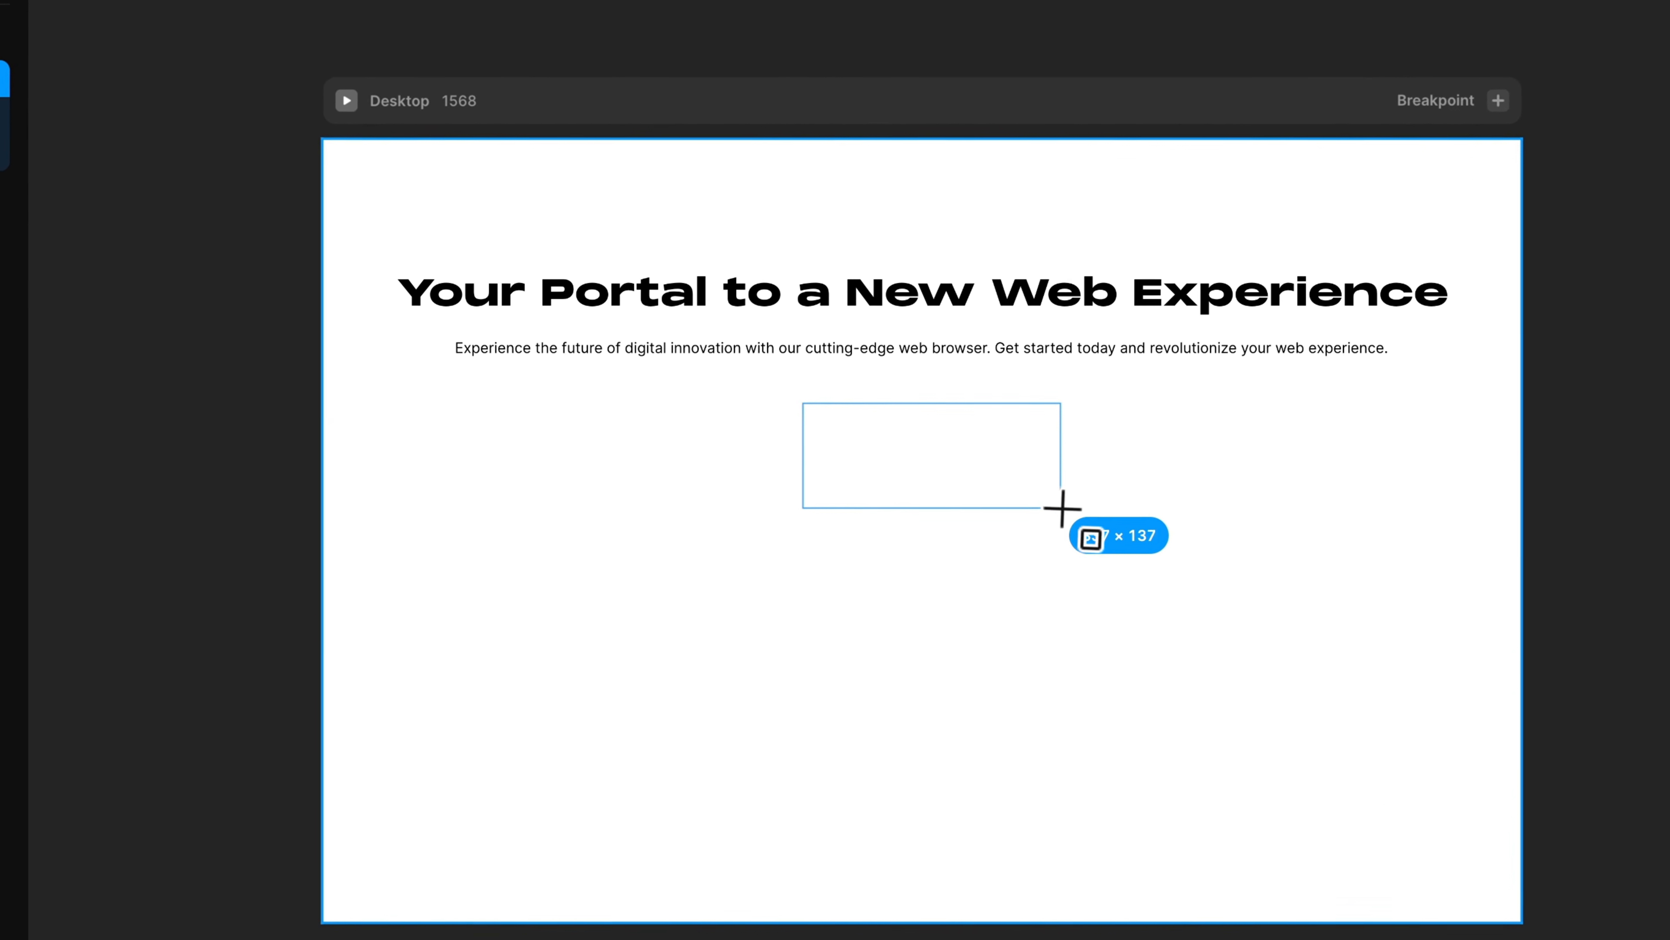
{"action": "left_click_drag", "start_coordinate": [1062, 508], "coordinate": [1063, 508]}
{"action": "key", "text": "t"}
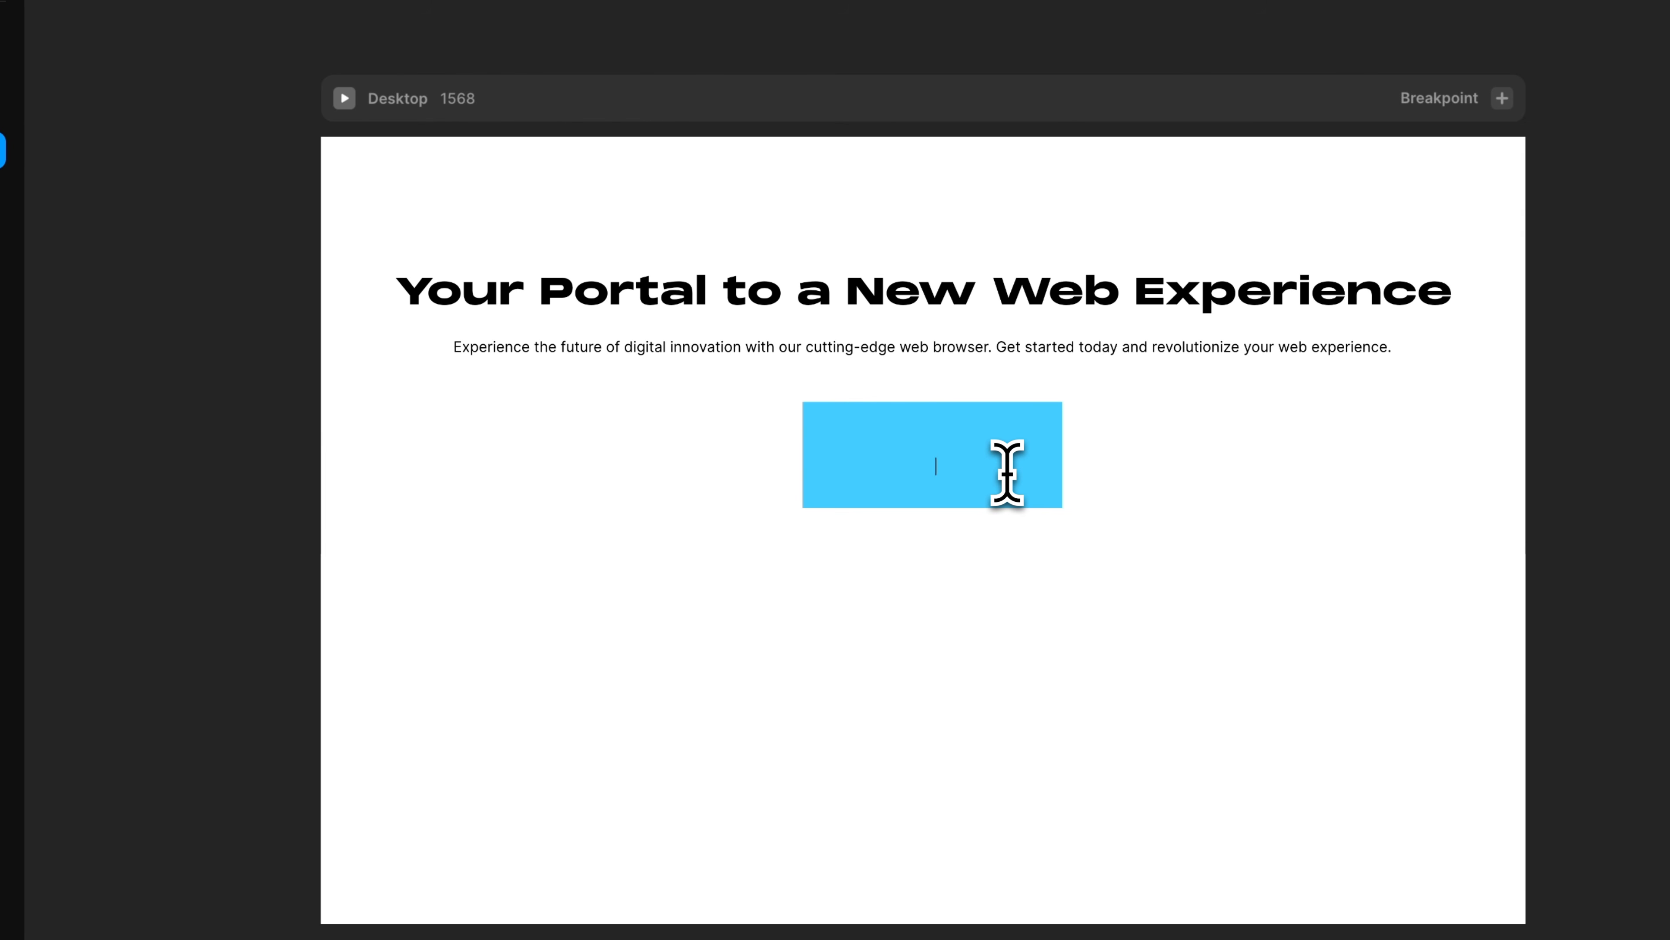
{"action": "key", "text": "Escape"}
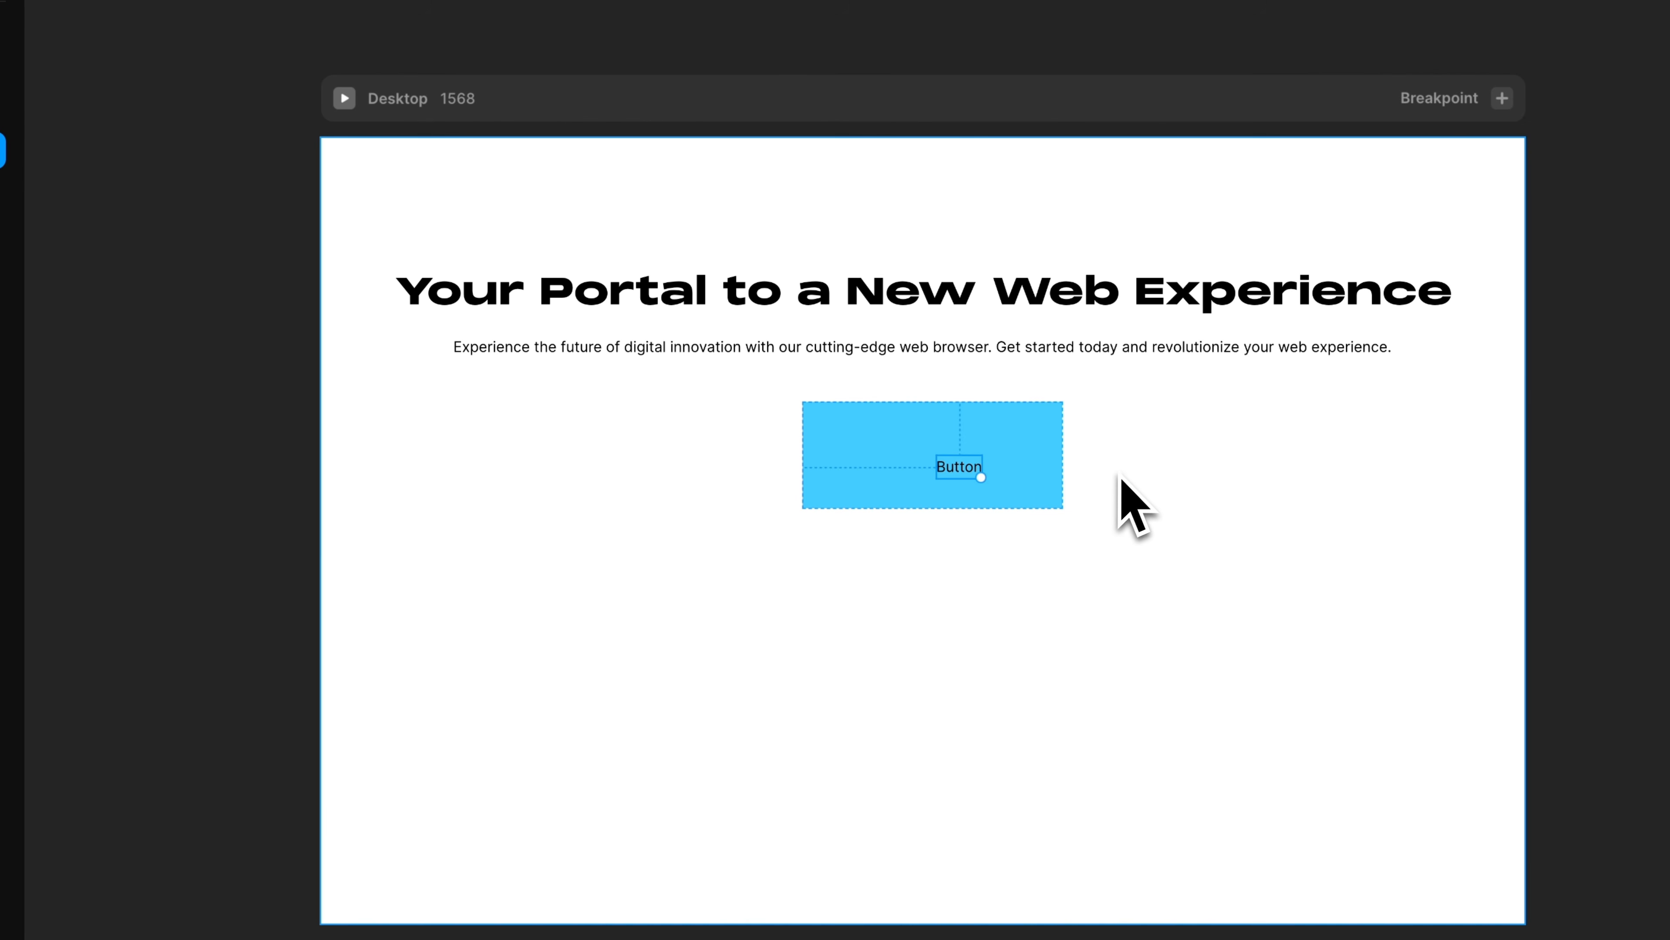
- Add a Stack layout to the button frame and set its direction to vertical
{"action": "left_click", "coordinate": [1050, 448]}
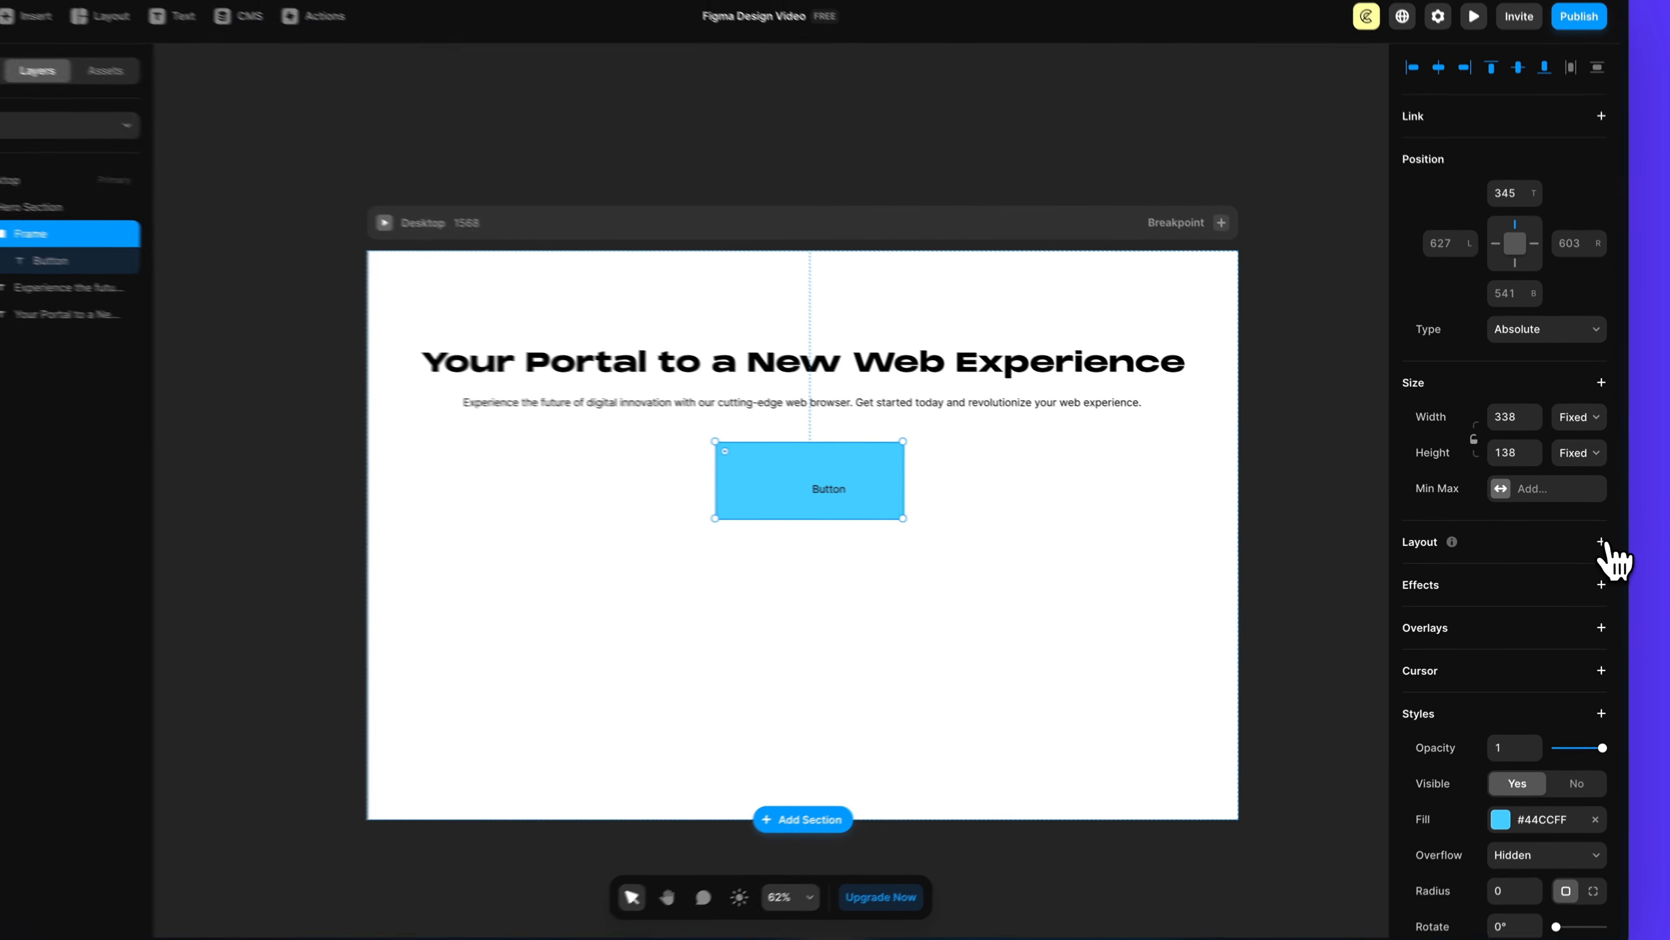
{"action": "left_click", "coordinate": [1600, 545]}
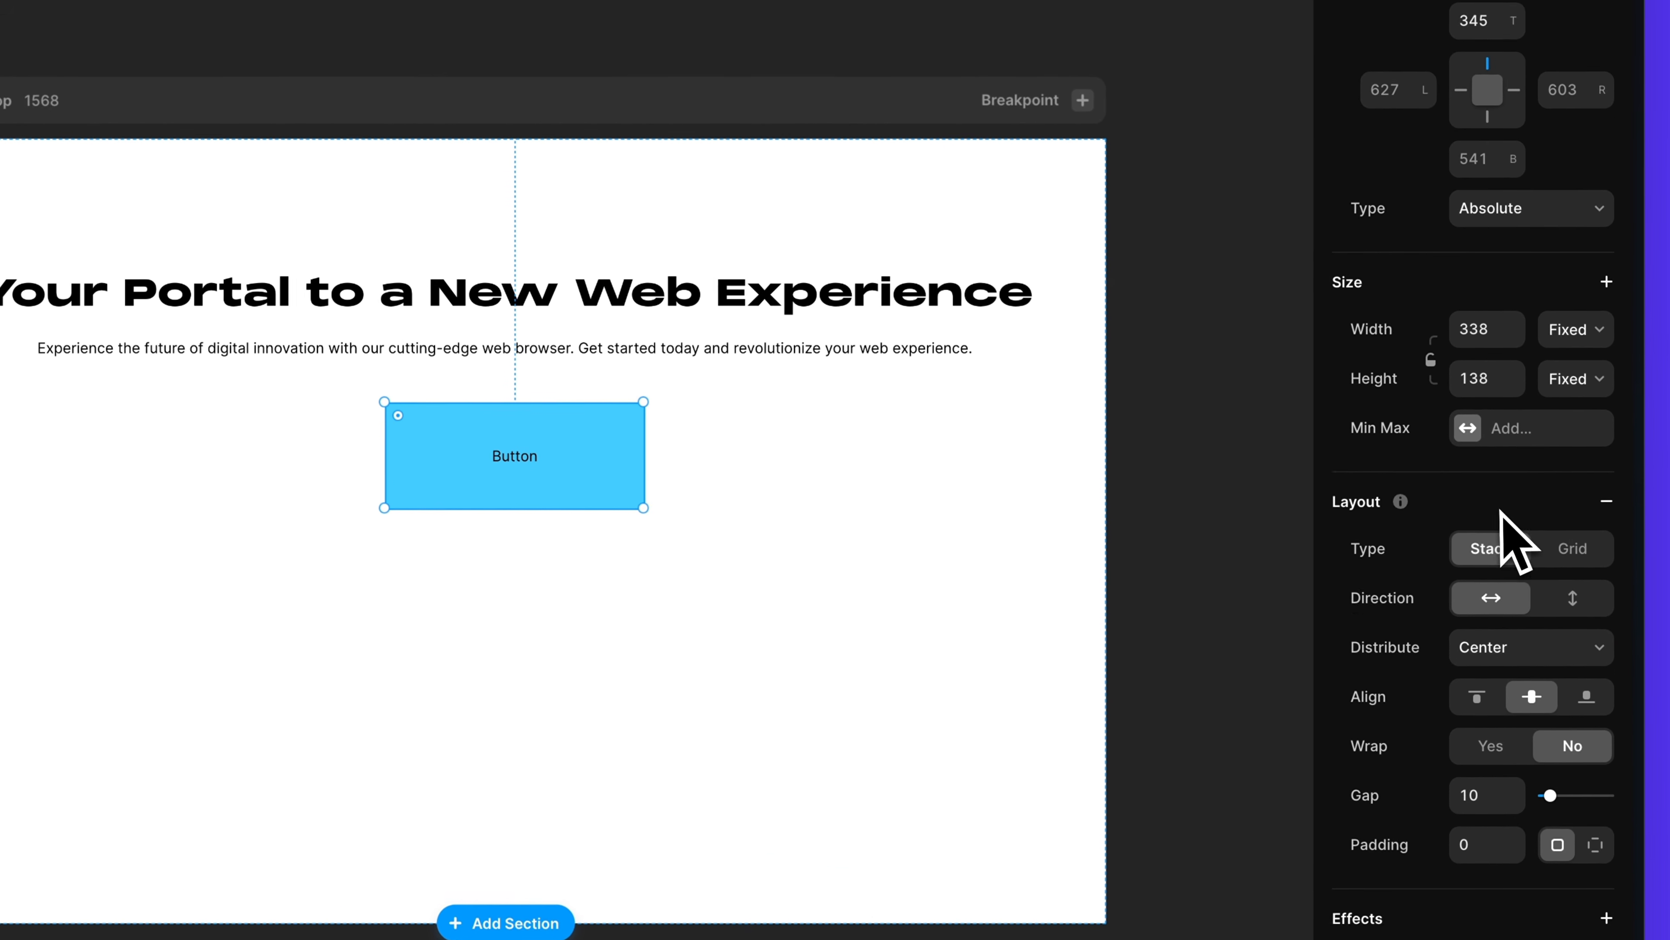
{"action": "scroll", "coordinate": [1483, 482], "scroll_direction": "down", "scroll_amount": 2}
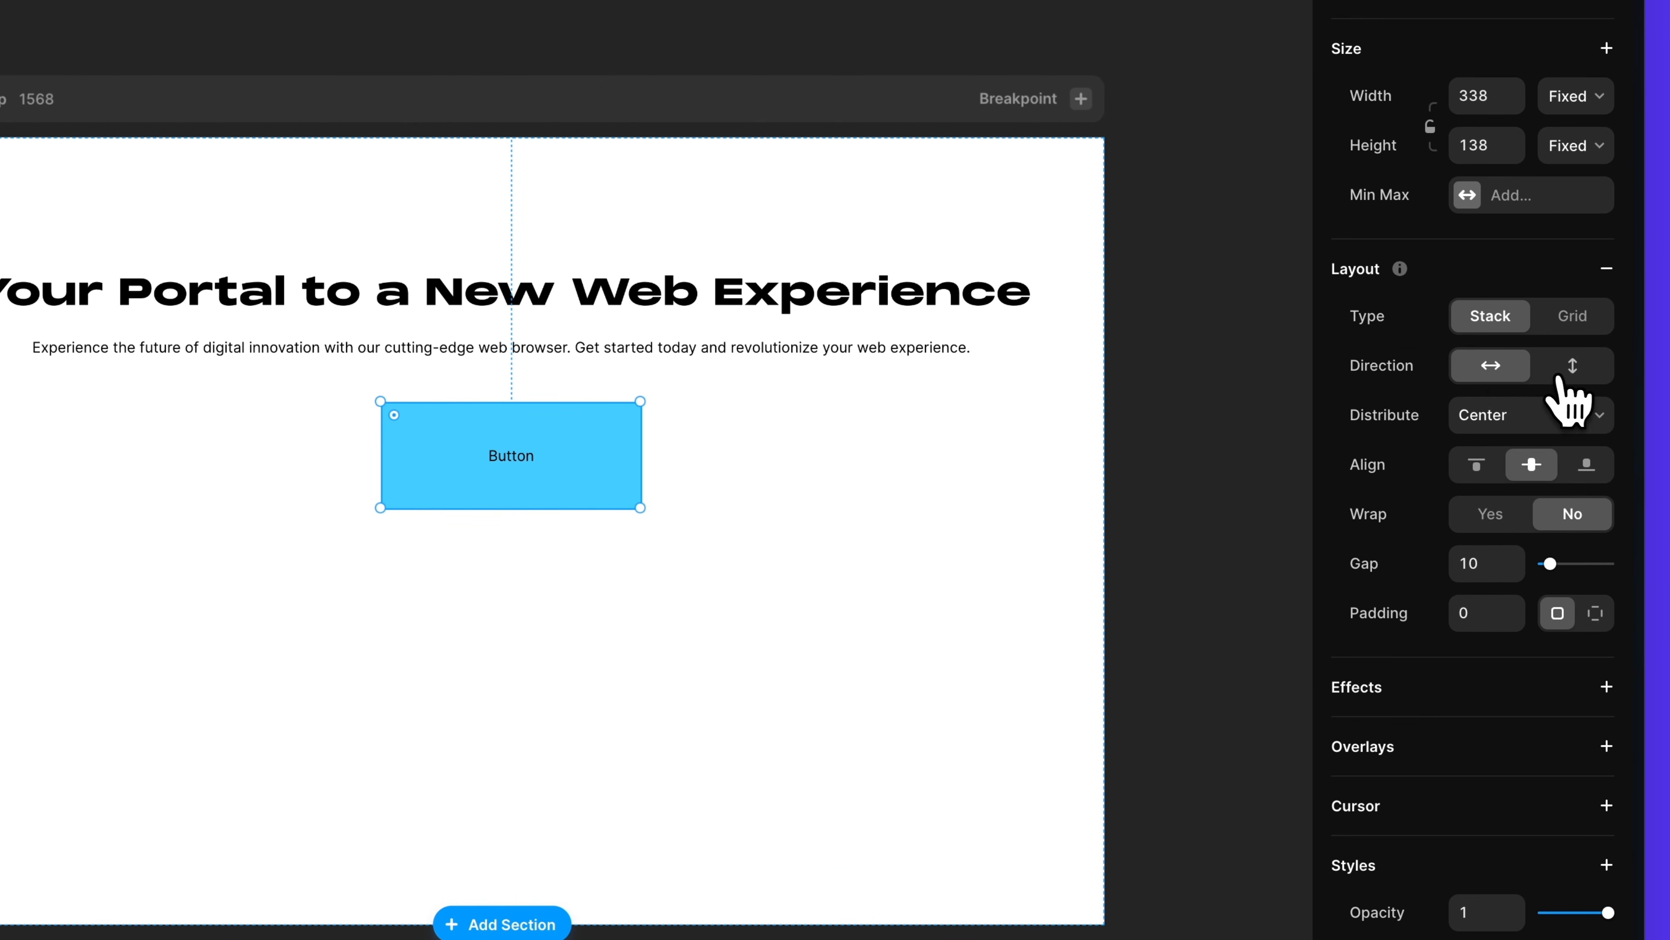
{"action": "left_click", "coordinate": [1572, 364]}
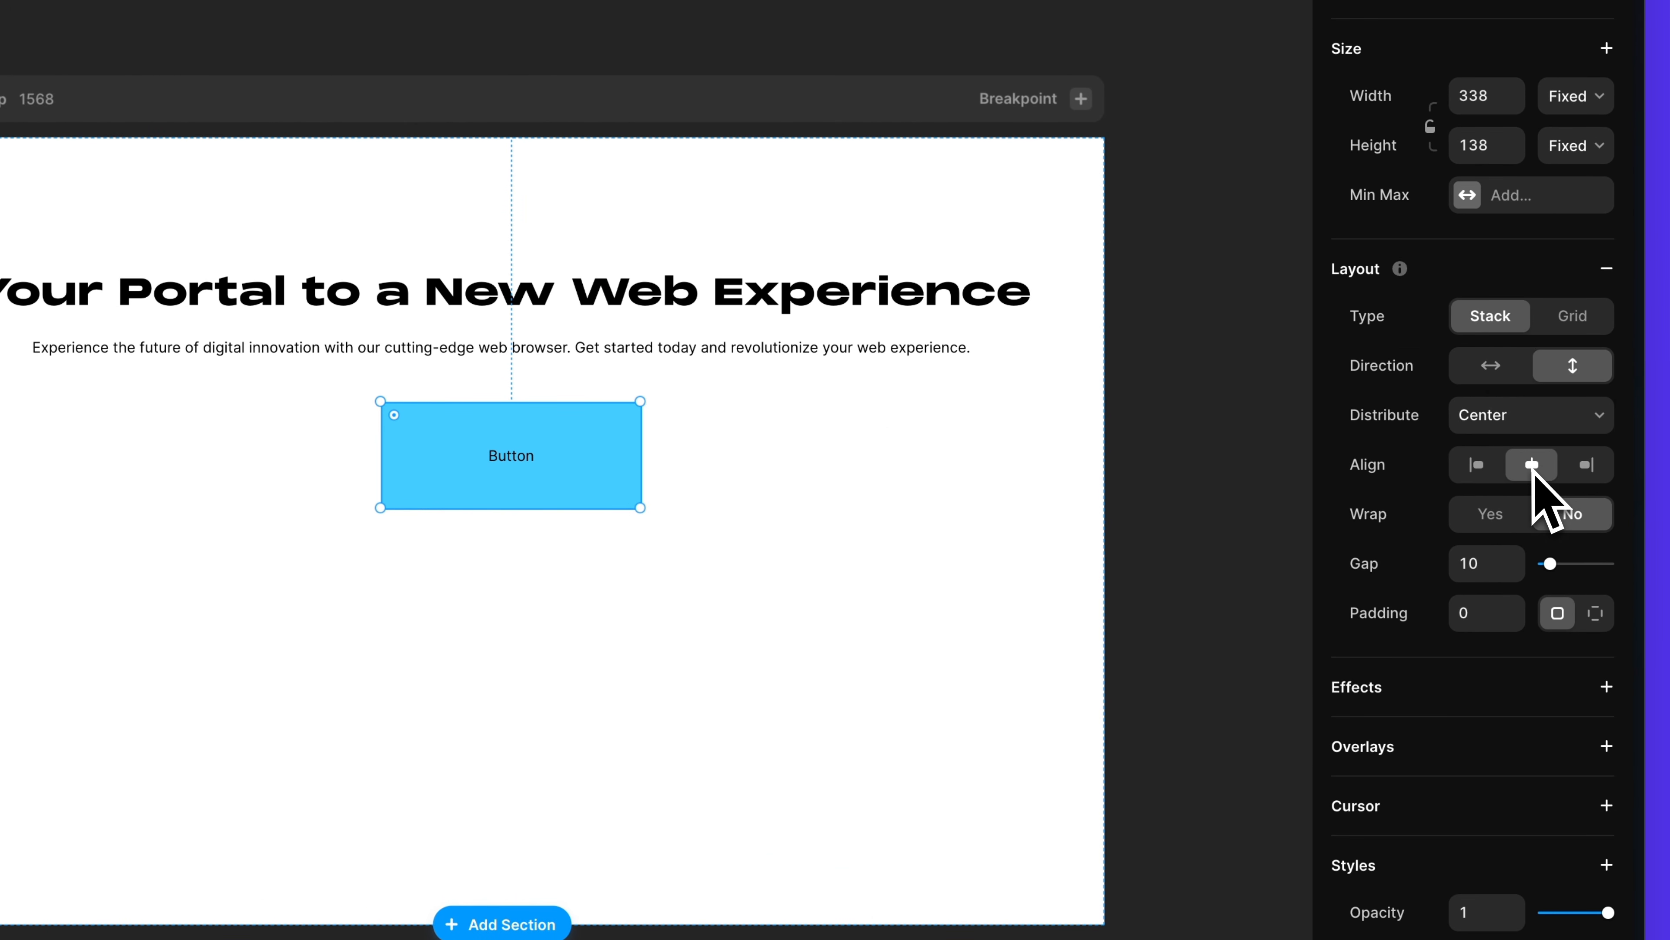
- Set individual padding on the button stack: 16 for top and bottom, 32 for right and left
{"action": "left_click", "coordinate": [1595, 613]}
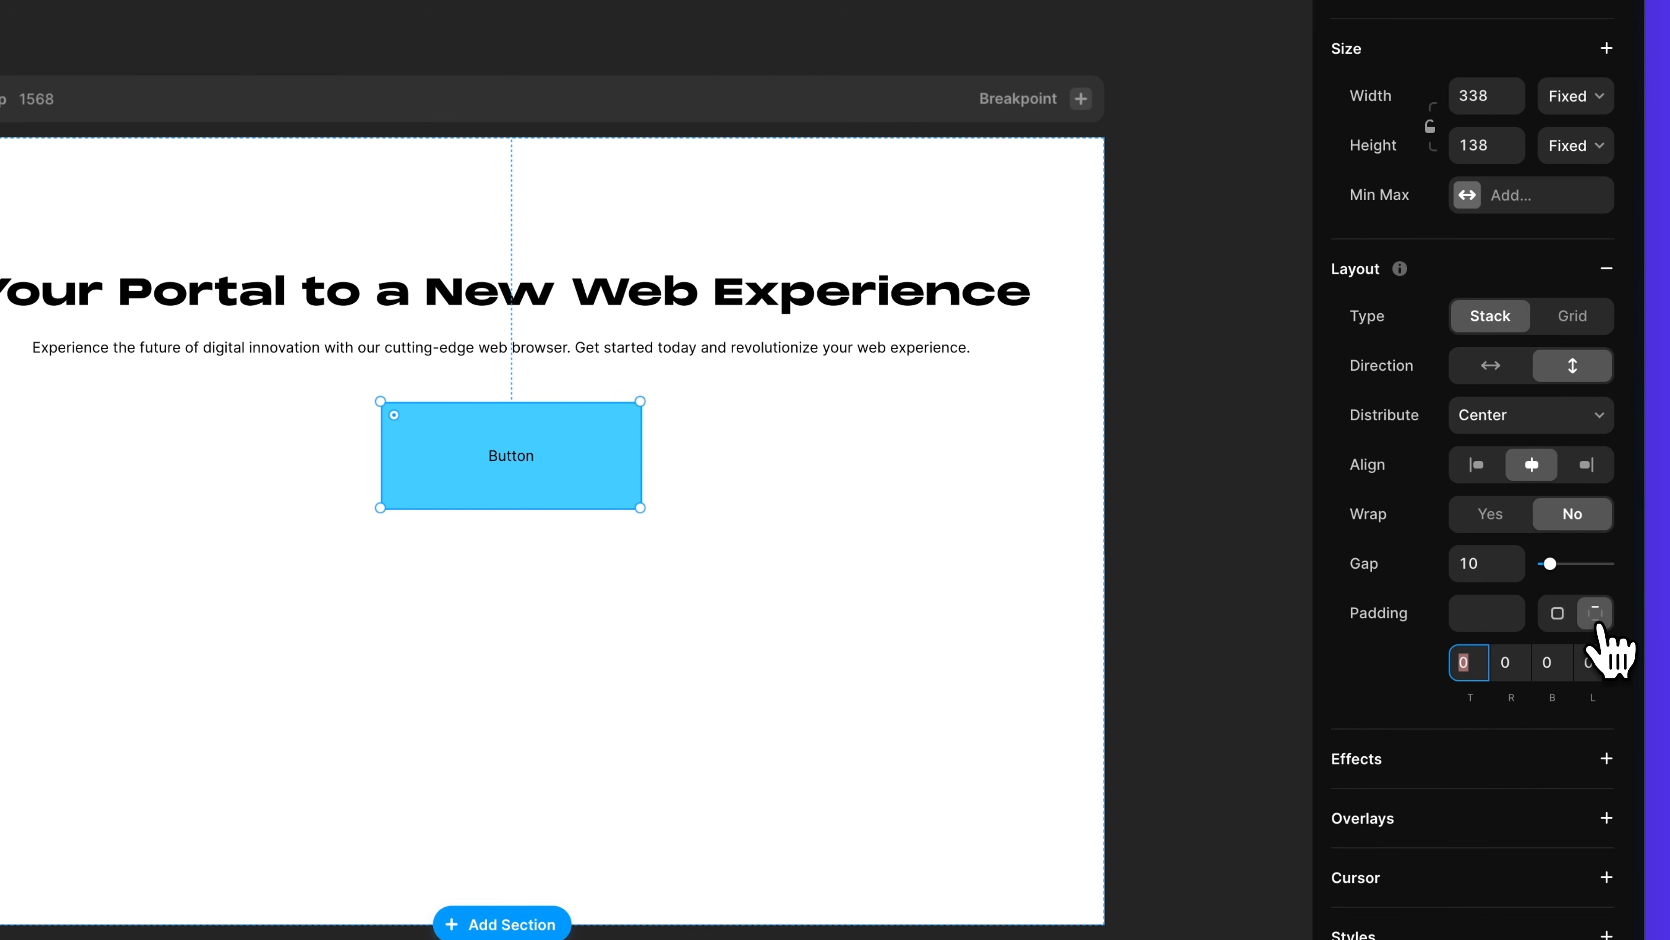
{"action": "scroll", "coordinate": [1578, 632], "scroll_direction": "down", "scroll_amount": 1}
{"action": "left_click", "coordinate": [1476, 631]}
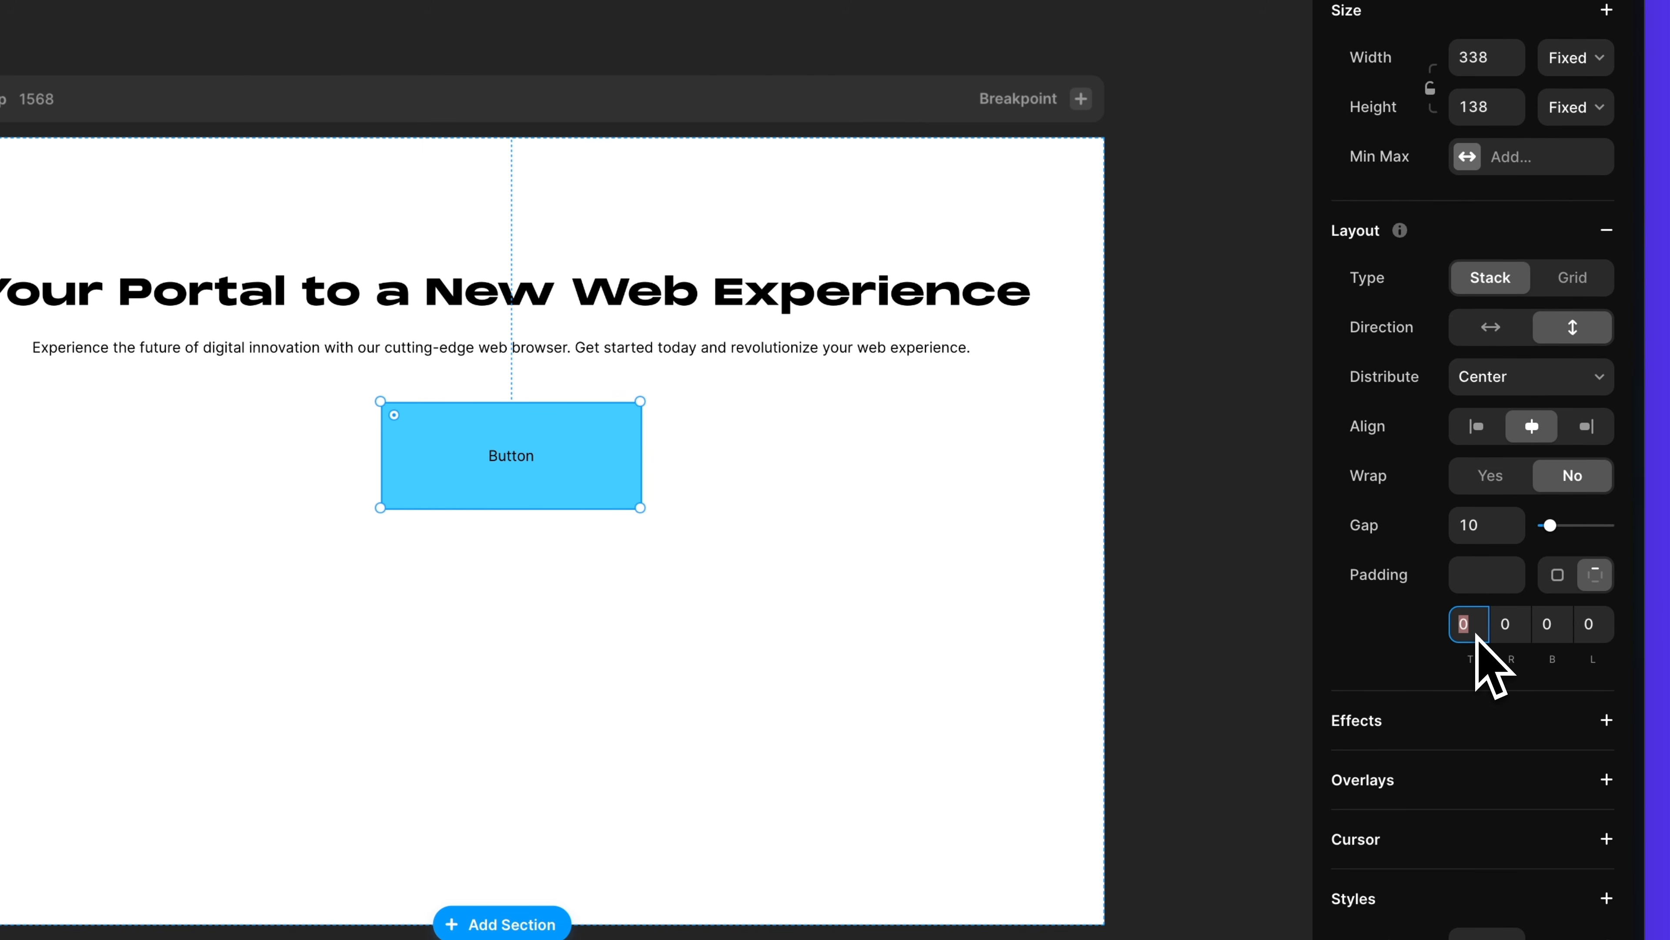
{"action": "type", "text": "16"}
{"action": "left_click", "coordinate": [1548, 624]}
{"action": "type", "text": "16"}
{"action": "left_click", "coordinate": [1512, 624]}
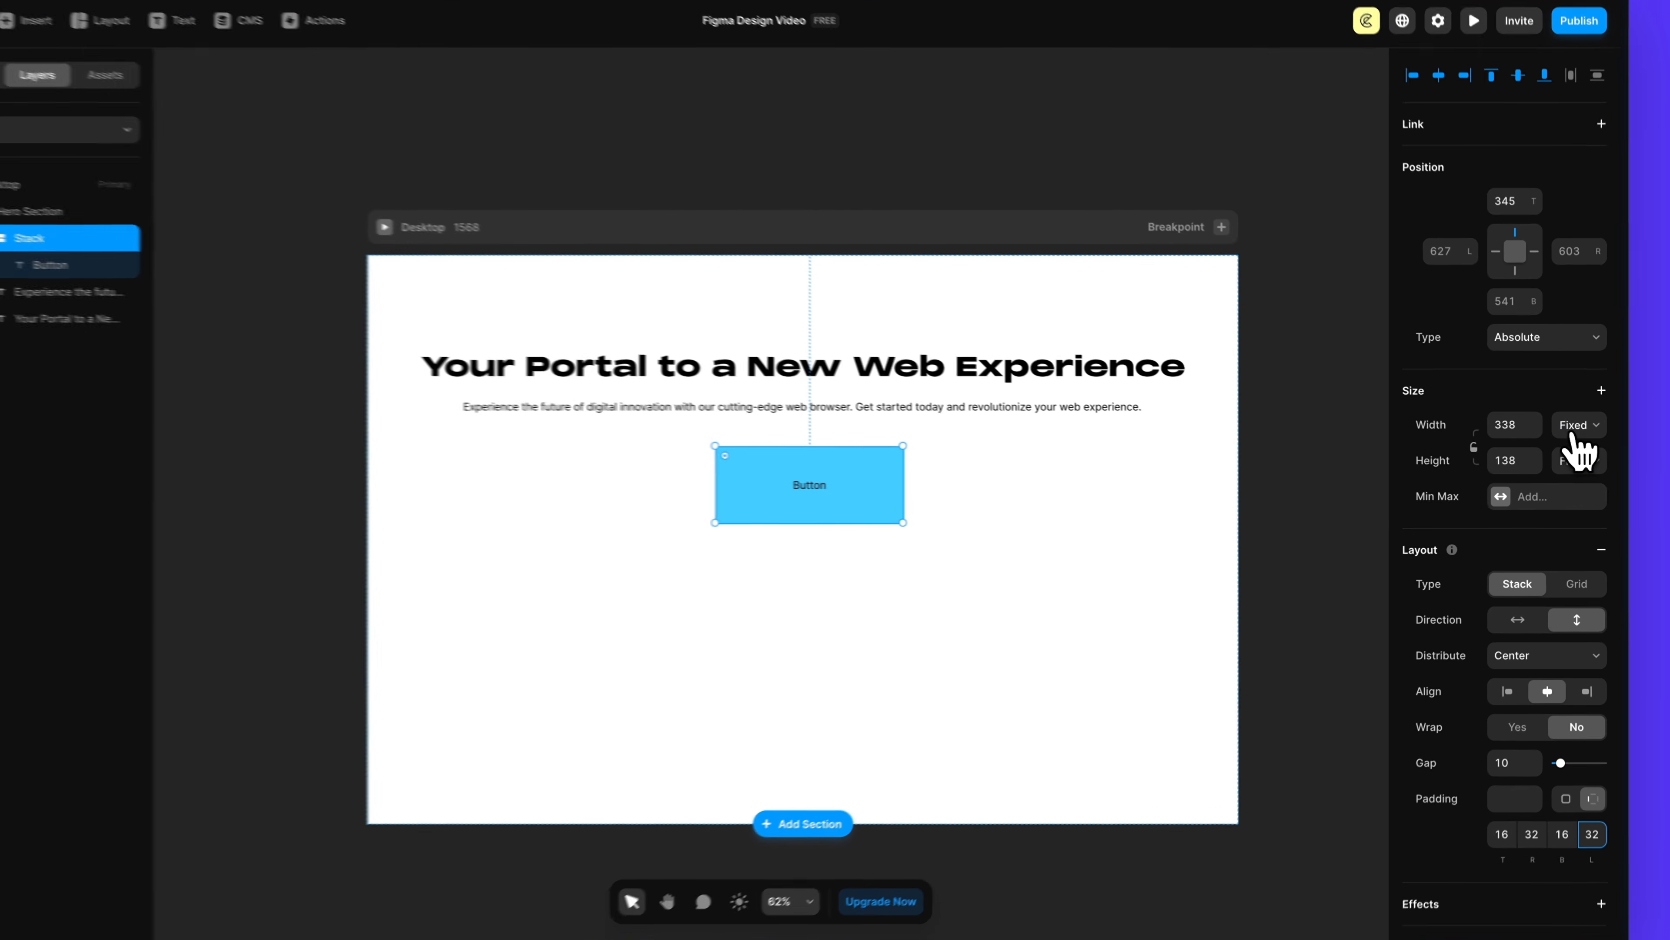
- Set the button stack's width and height to Fit Content
{"action": "left_click", "coordinate": [1577, 431]}
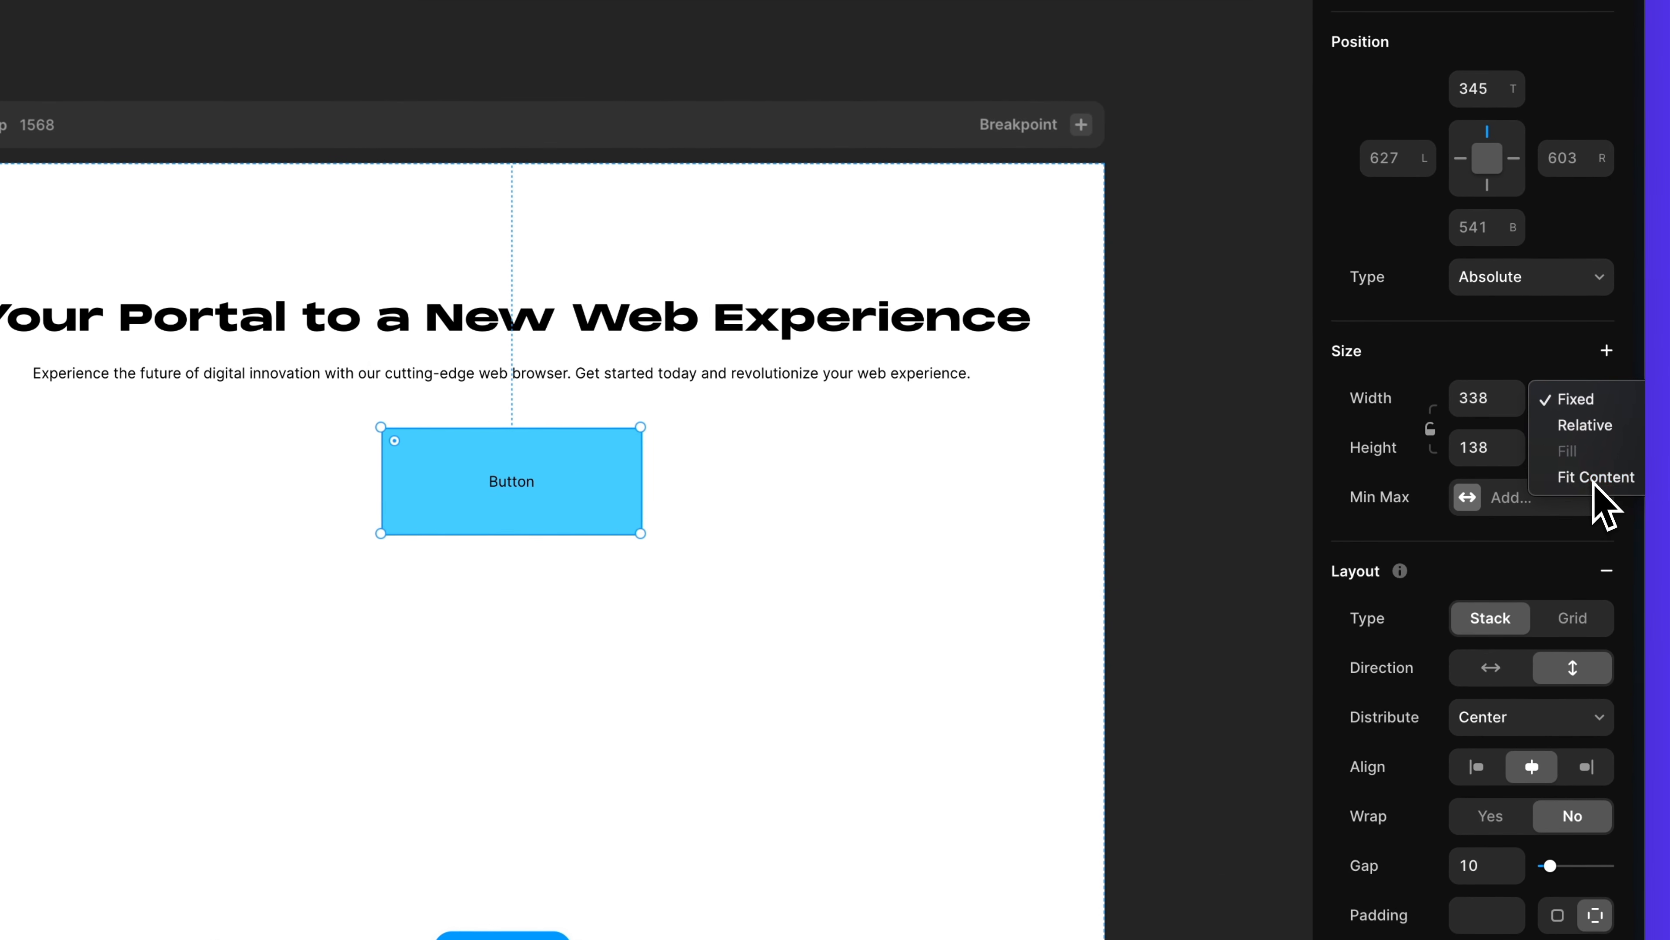
{"action": "left_click", "coordinate": [1595, 477]}
{"action": "left_click", "coordinate": [1575, 449]}
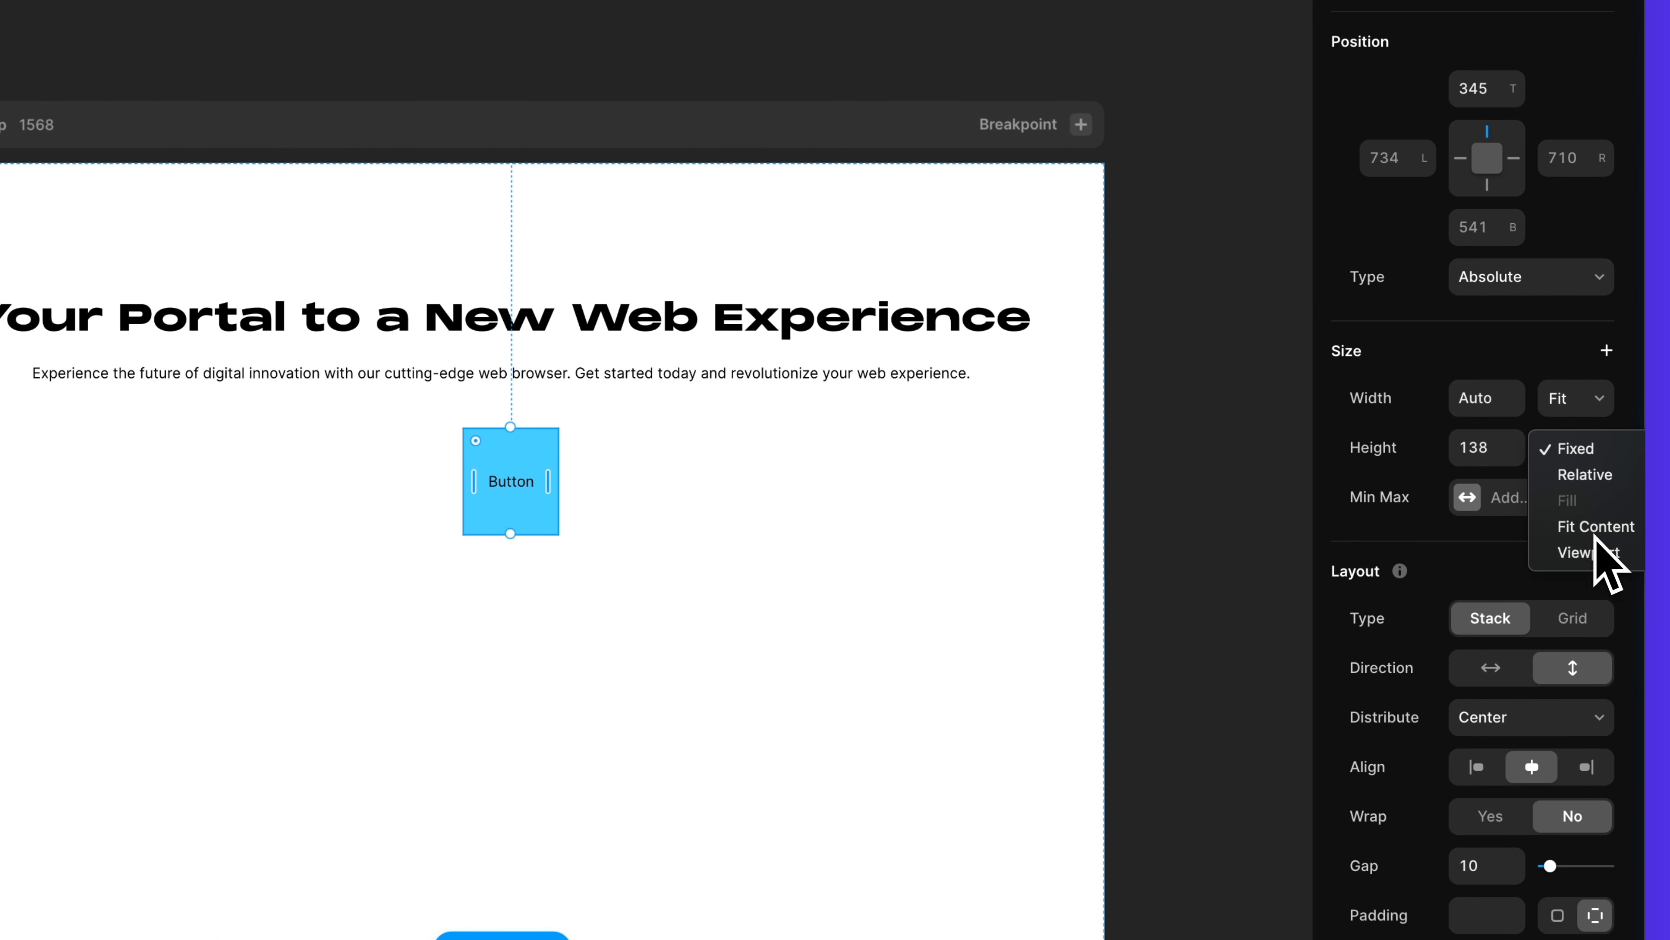
{"action": "left_click", "coordinate": [1595, 527]}
- Replace the button's label text with "Download For Free"
{"action": "scroll", "coordinate": [780, 497], "scroll_direction": "up", "scroll_amount": 8}
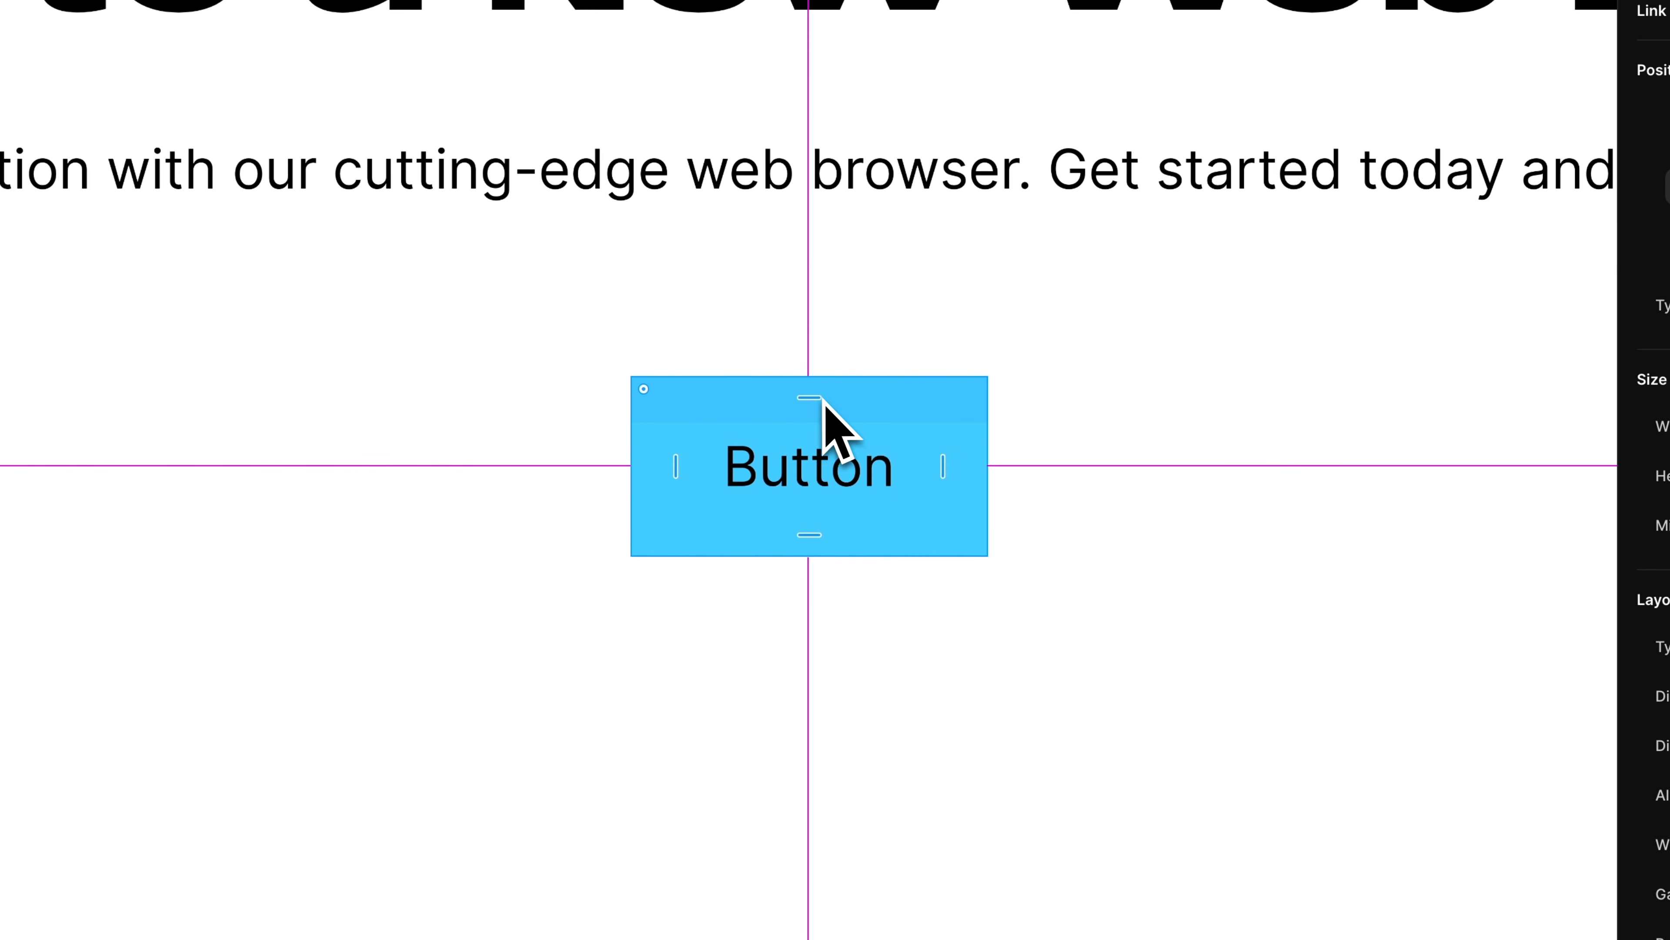
{"action": "left_click", "coordinate": [842, 474]}
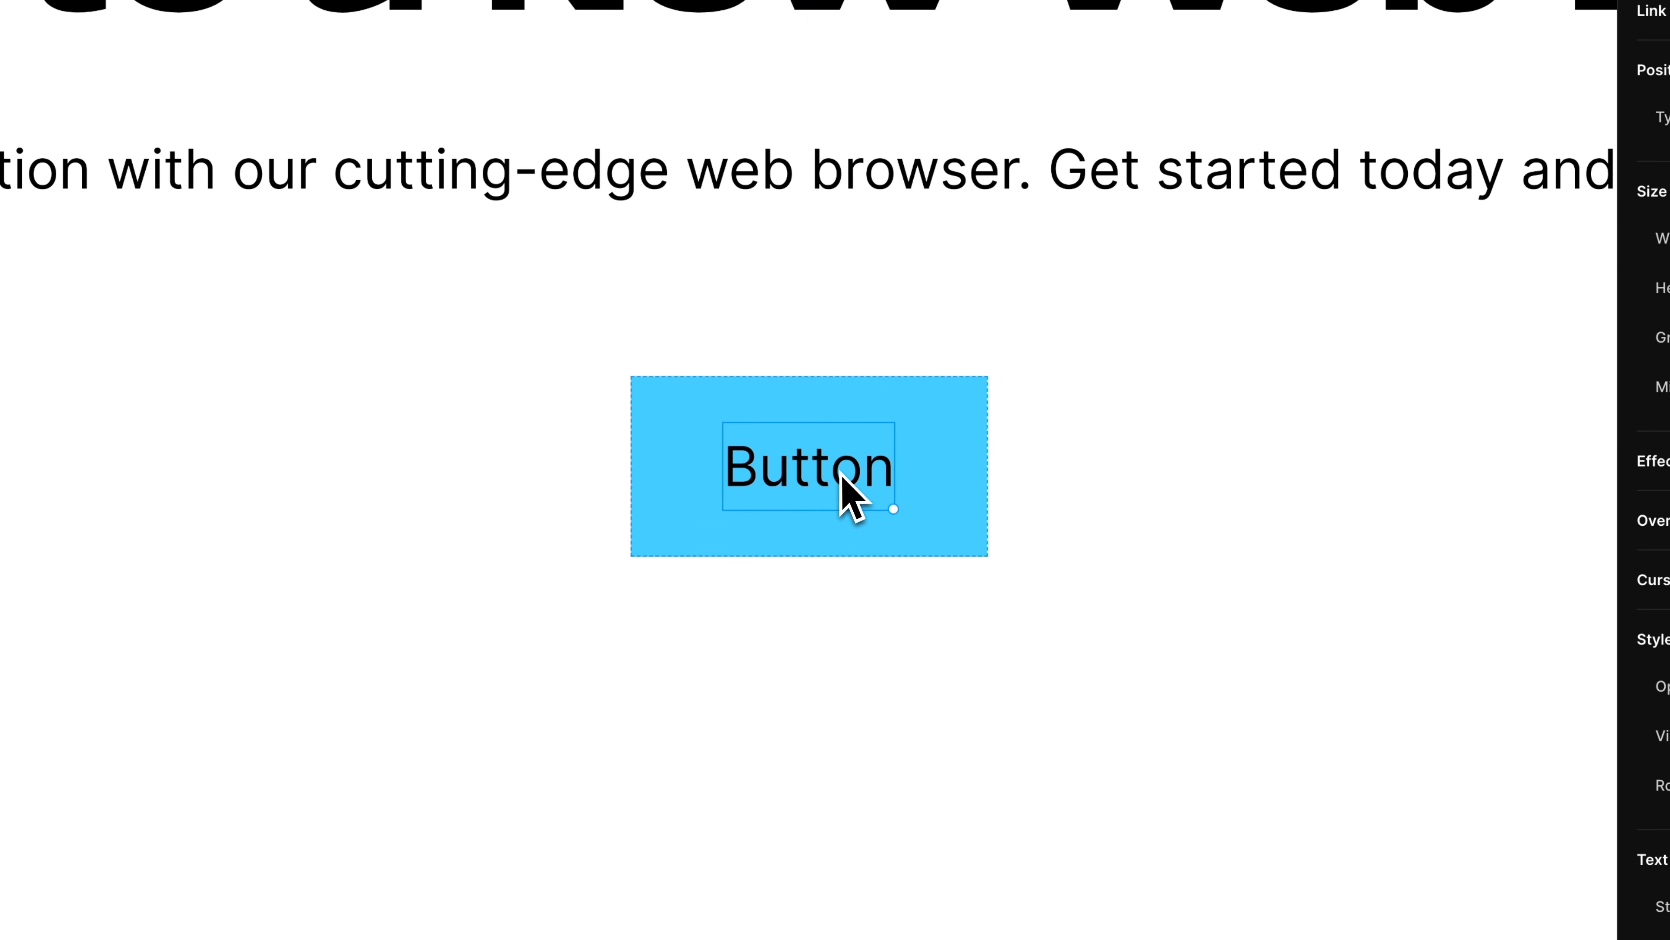
{"action": "key", "text": "super+a"}
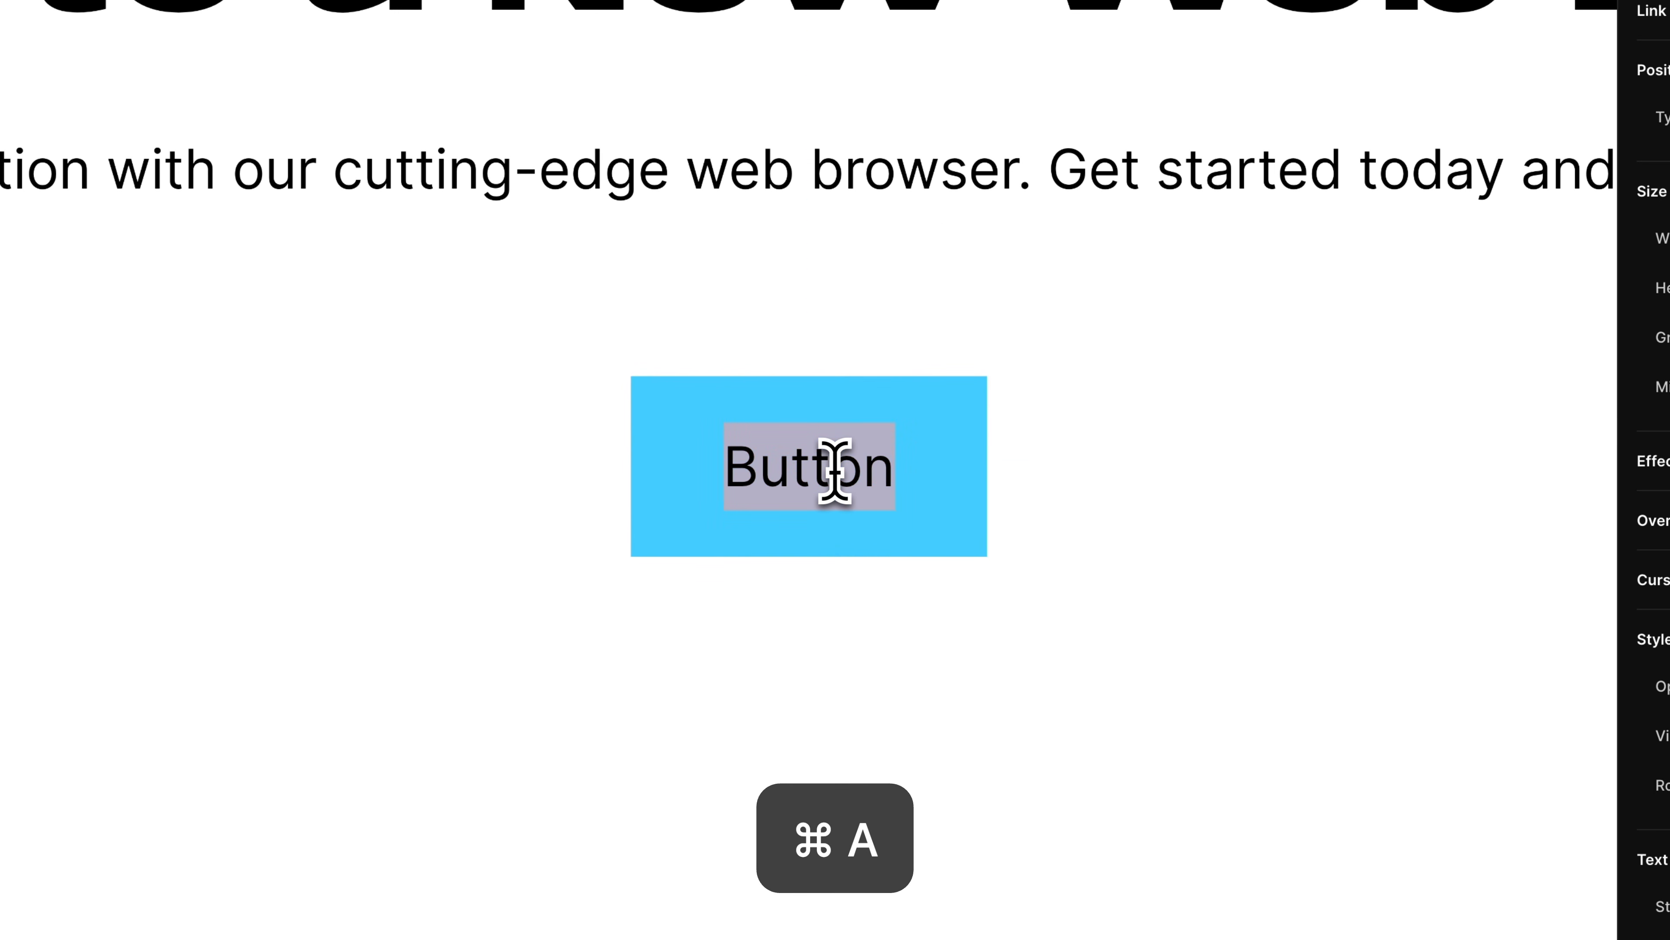
{"action": "type", "text": "Download F"}
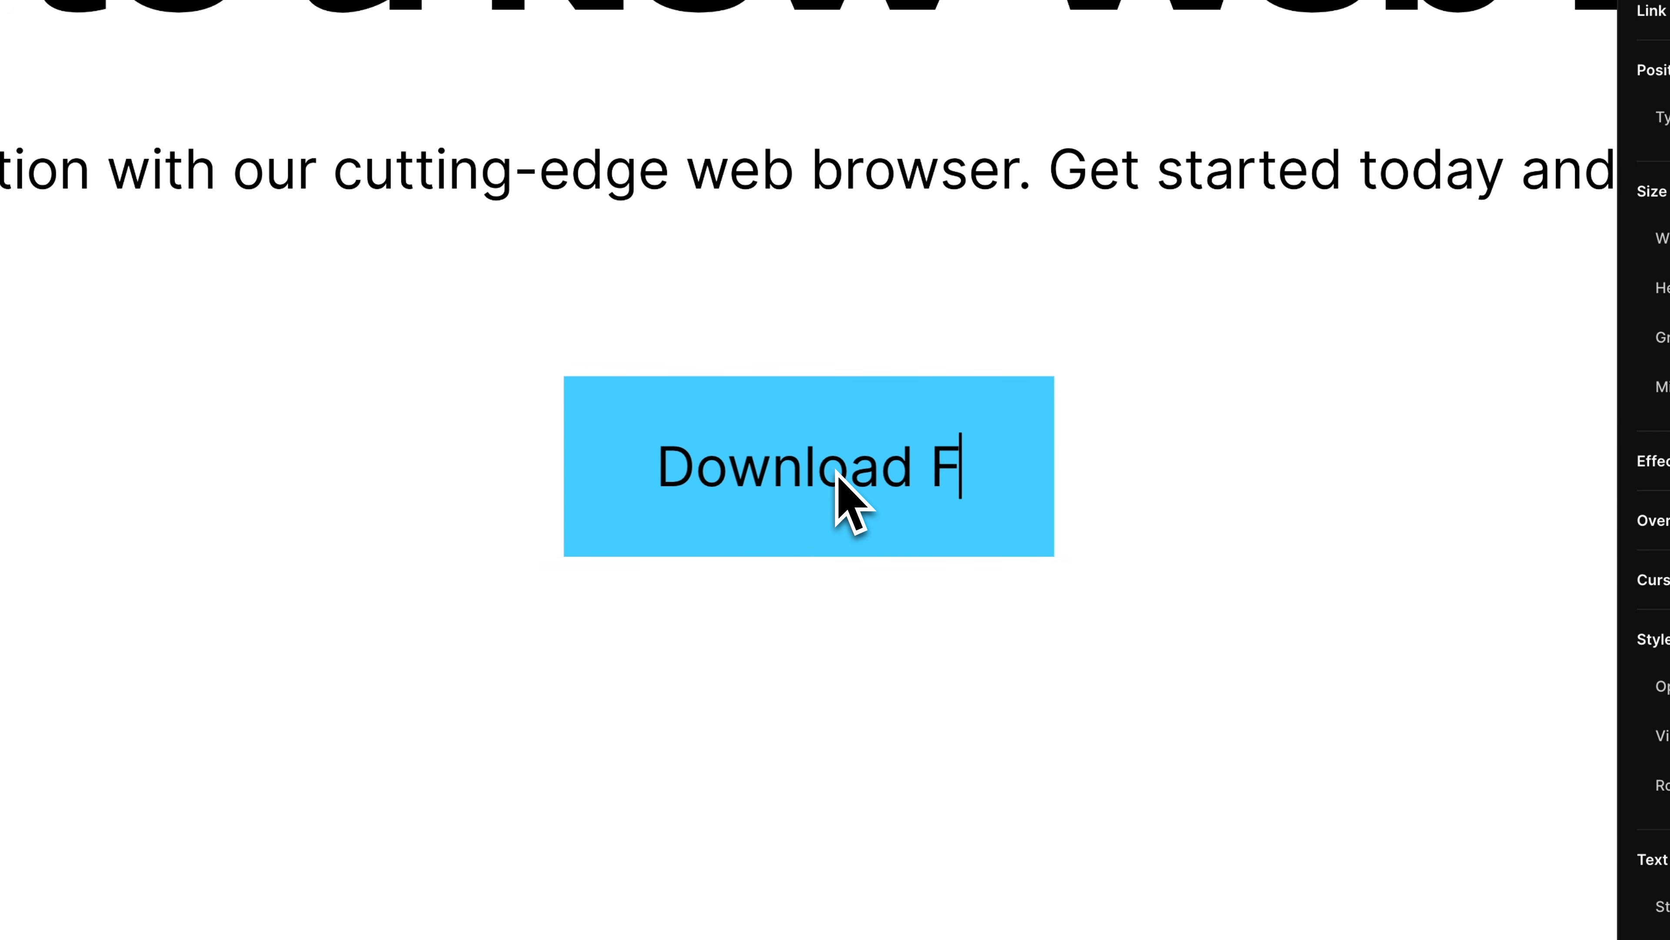
{"action": "type", "text": "or Free"}
{"action": "key", "text": "Escape"}
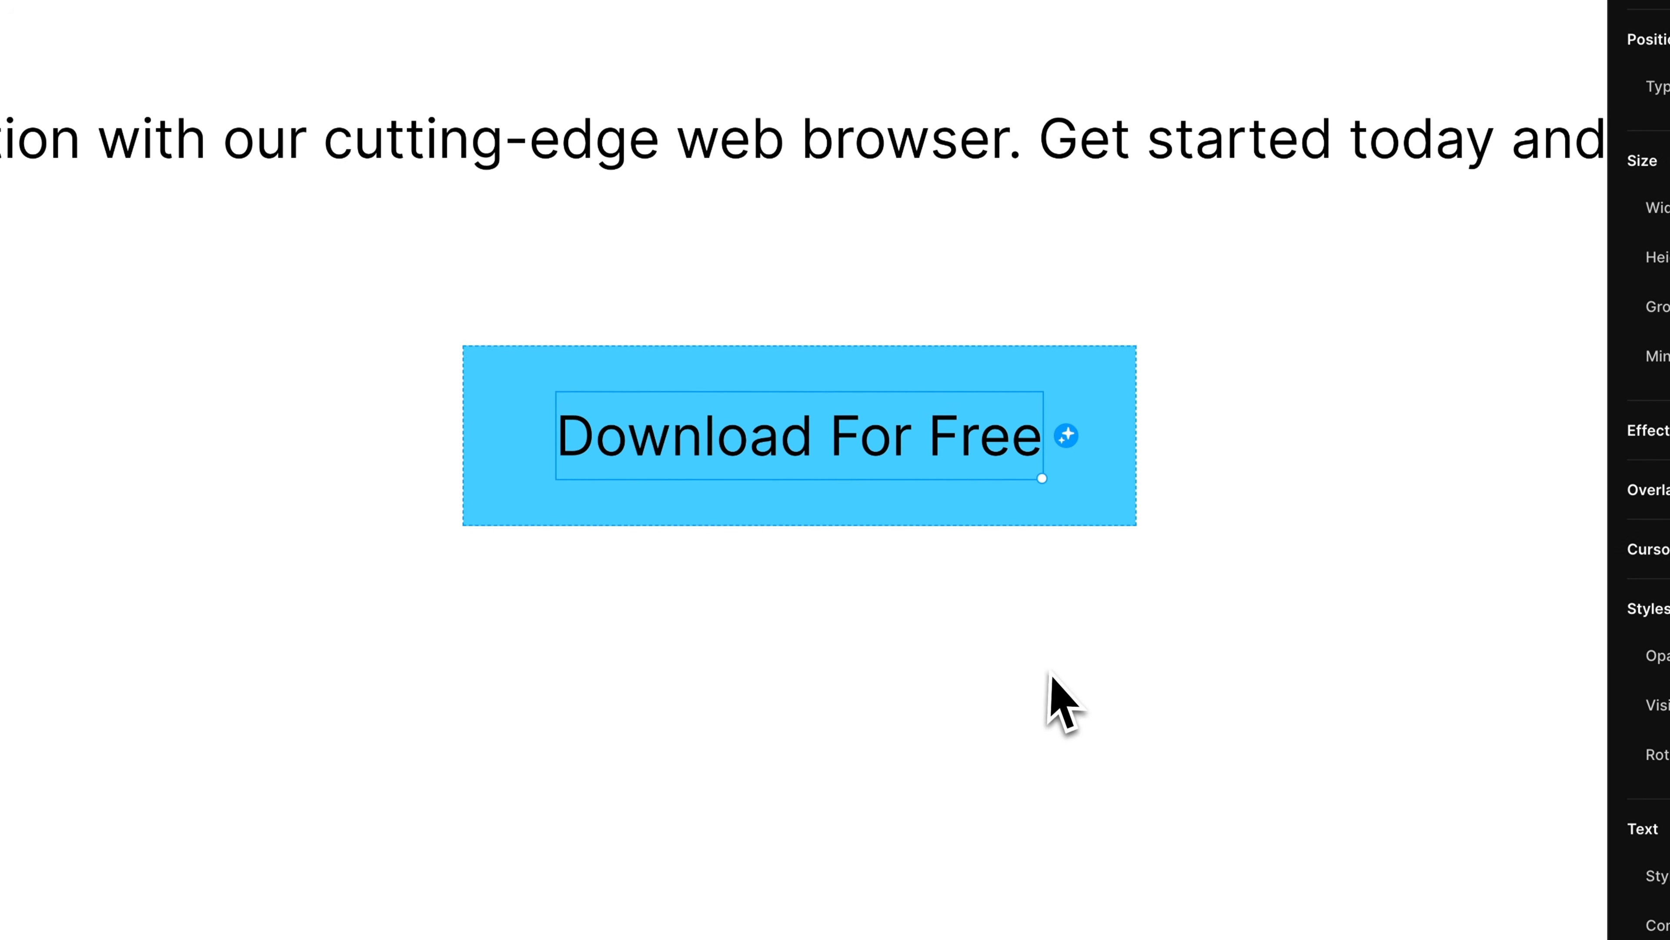
- Set the button label's text color to #FFFFFF and its font size to 16 pixels
{"action": "scroll", "coordinate": [881, 434], "scroll_direction": "down", "scroll_amount": 5}
{"action": "scroll", "coordinate": [757, 418], "scroll_direction": "down", "scroll_amount": 3}
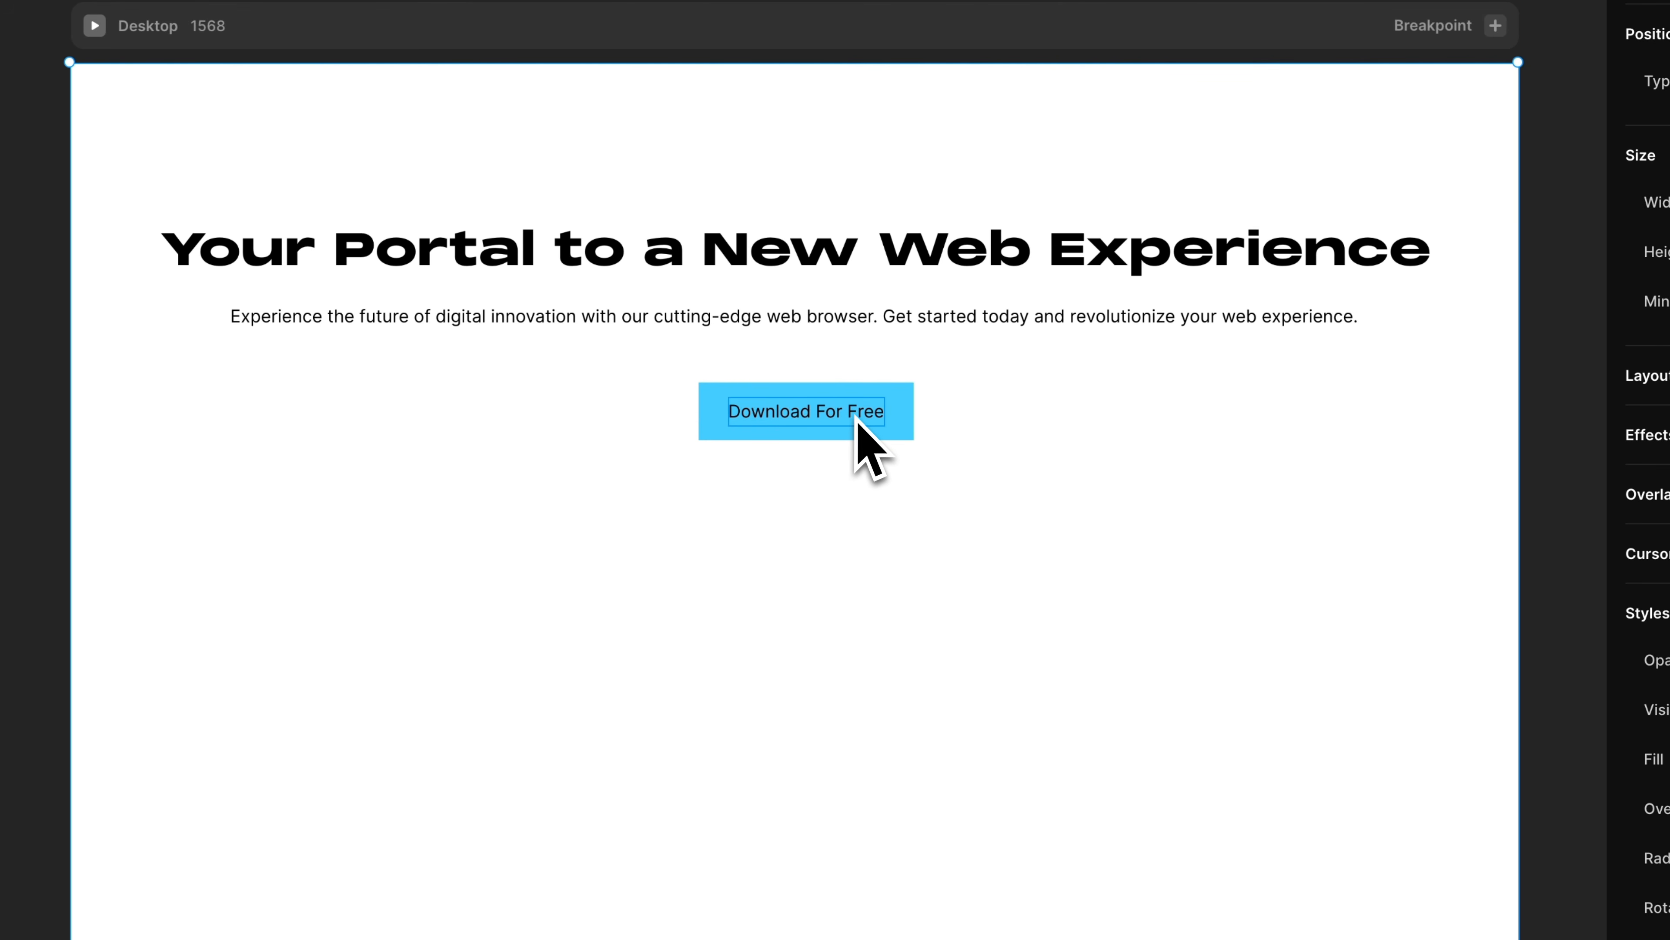
{"action": "scroll", "coordinate": [806, 454], "scroll_direction": "up", "scroll_amount": 5}
{"action": "double_click", "coordinate": [872, 362]}
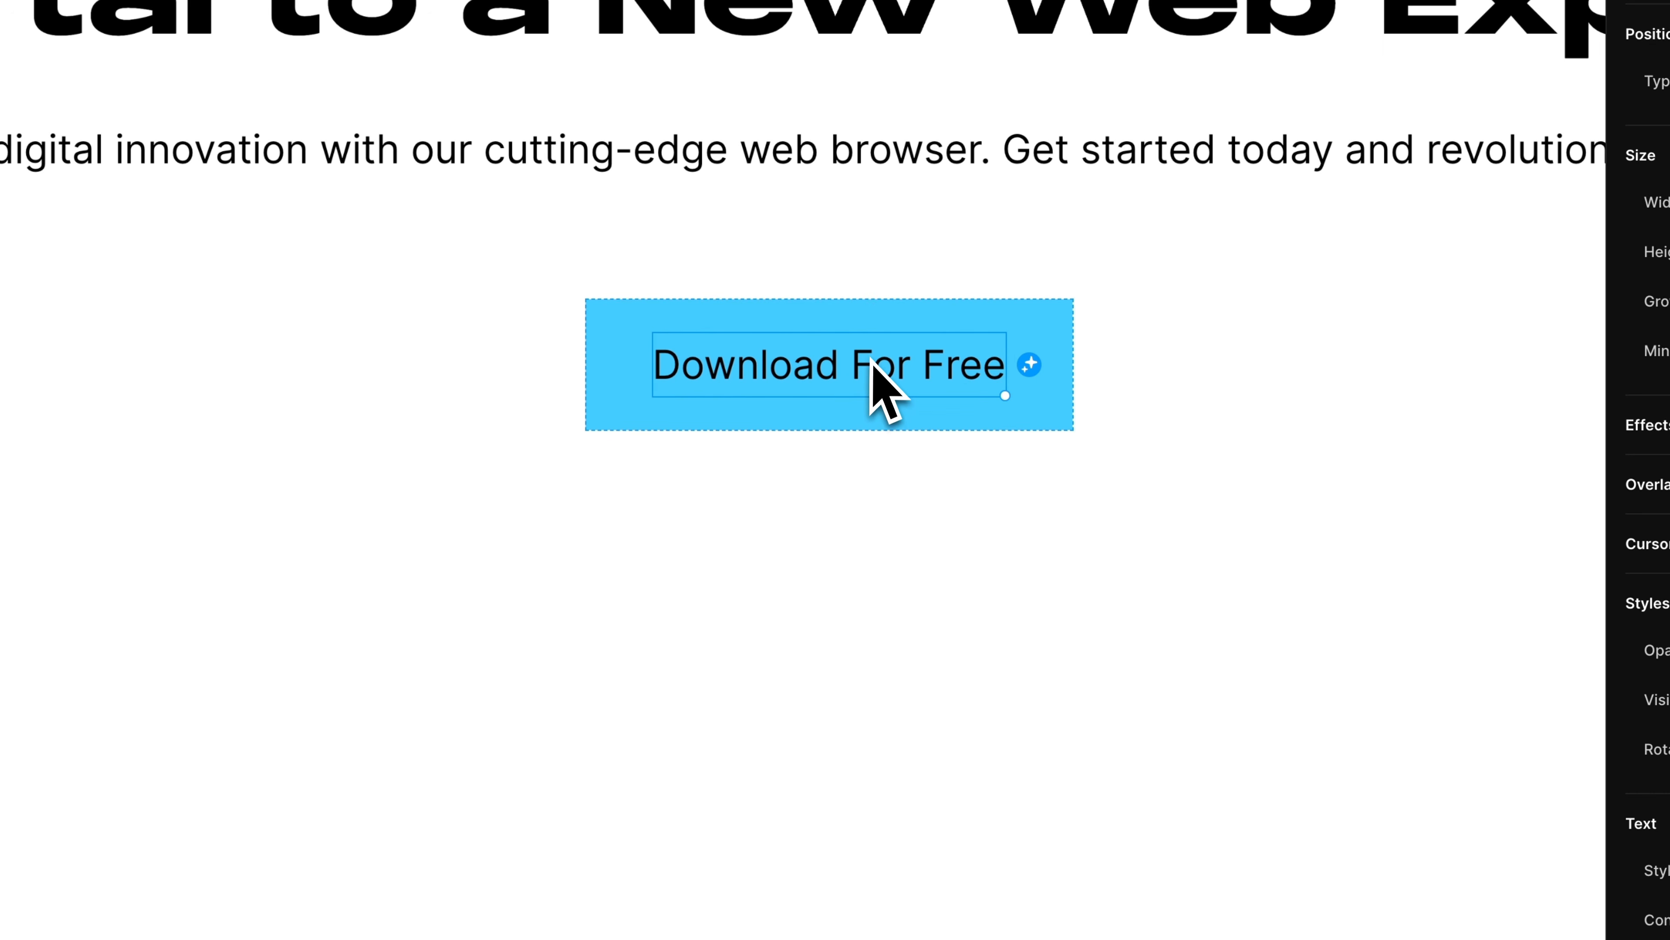
{"action": "scroll", "coordinate": [1644, 677], "scroll_direction": "down", "scroll_amount": 5}
{"action": "left_click", "coordinate": [1473, 621]}
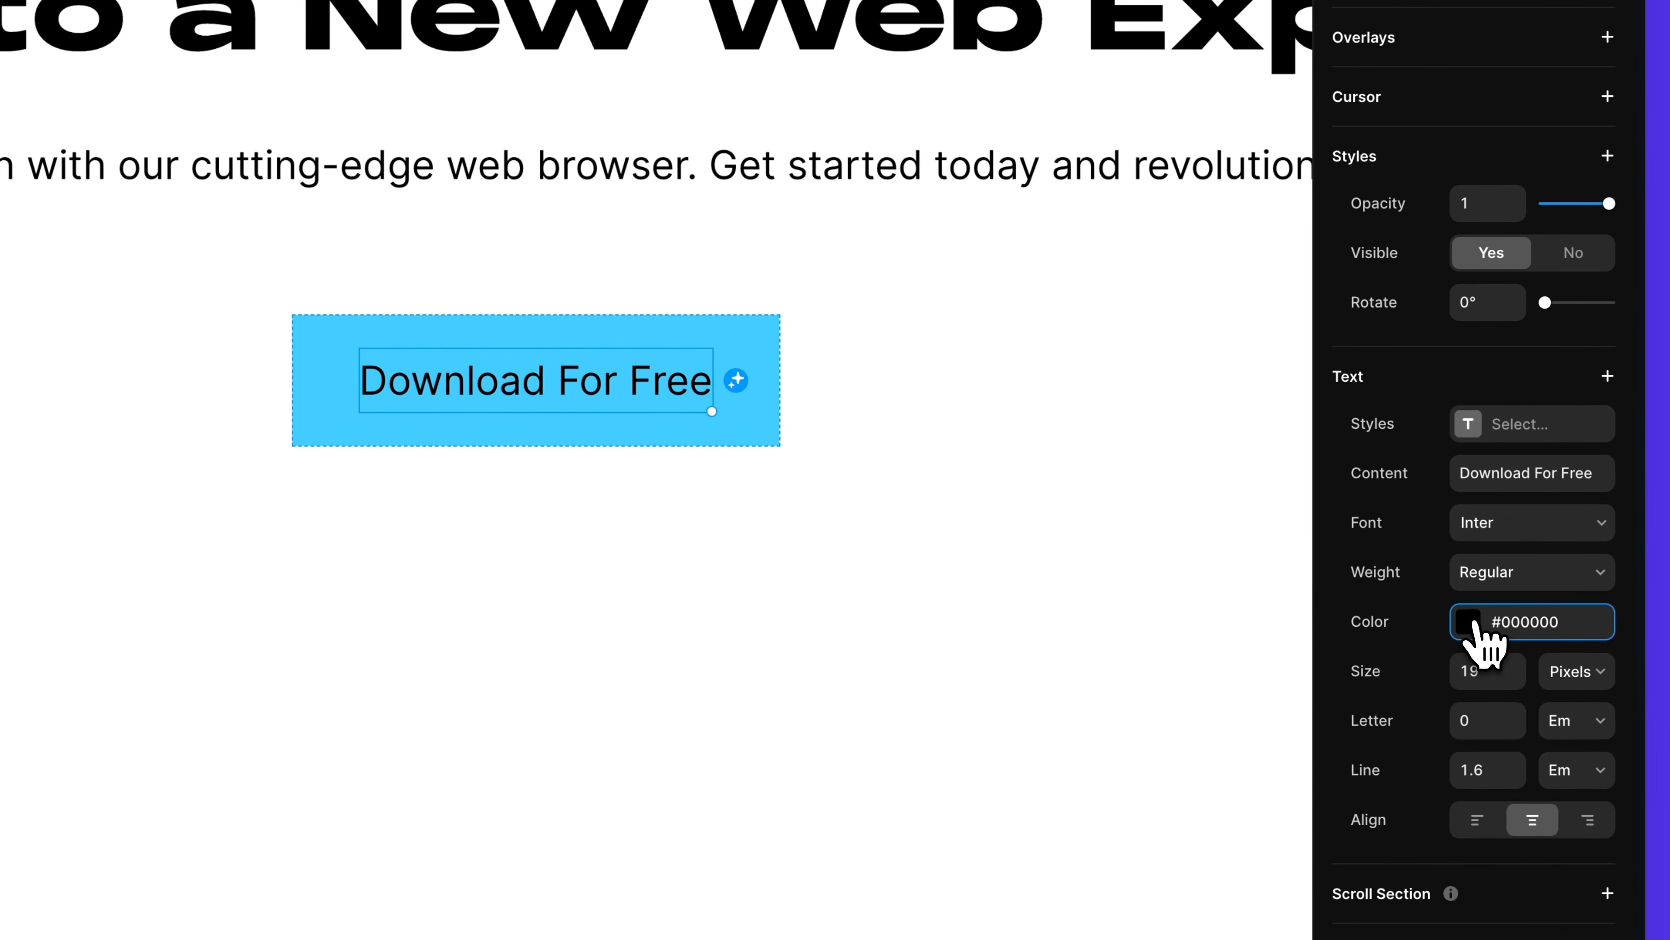
{"action": "left_click", "coordinate": [993, 695]}
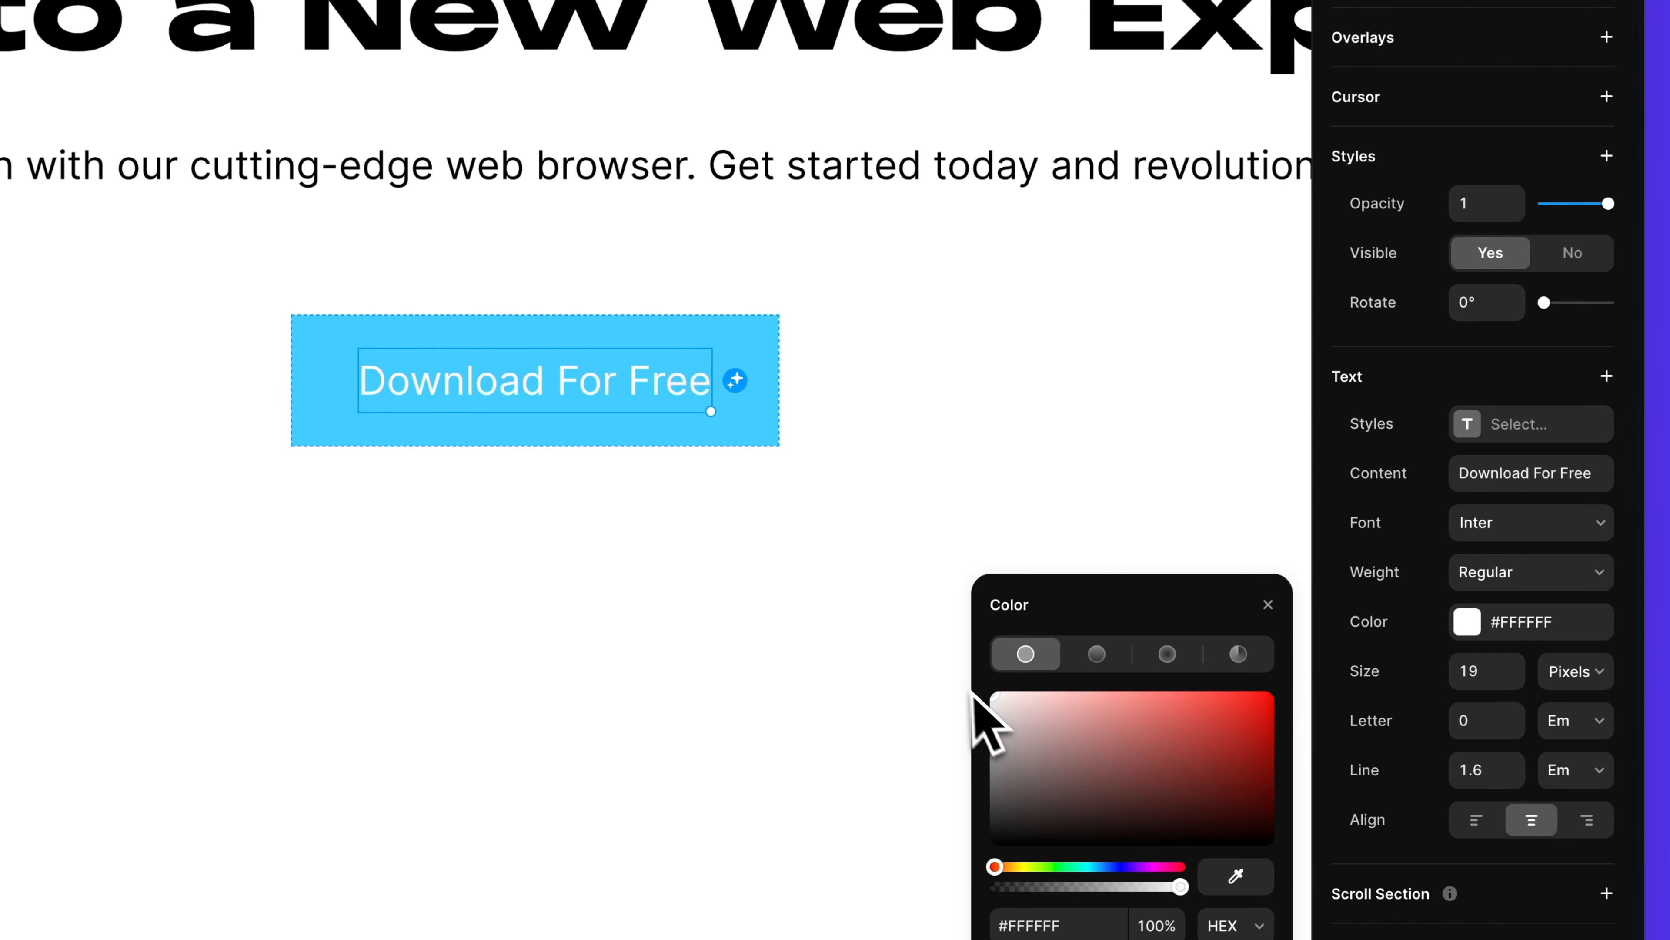
{"action": "left_click", "coordinate": [1475, 671]}
{"action": "key", "text": "Down"}
{"action": "key", "text": "Down"}
{"action": "key", "text": "Down"}
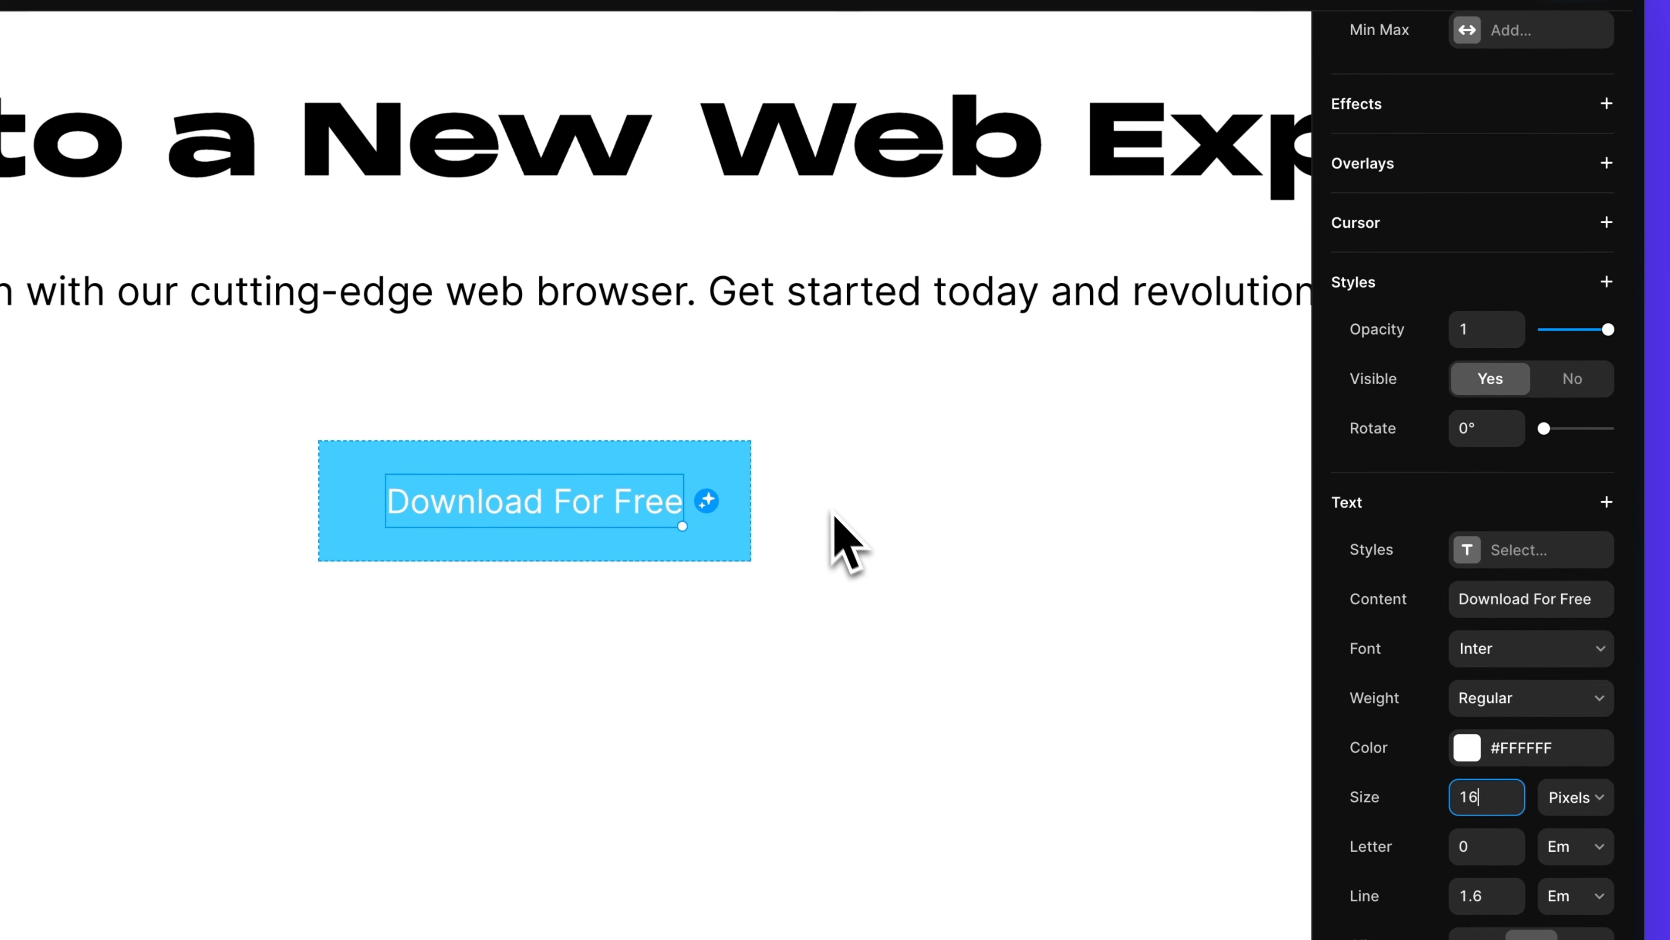
- Round the corners of the button stack with a radius of 16
{"action": "left_click", "coordinate": [745, 455]}
{"action": "scroll", "coordinate": [1532, 493], "scroll_direction": "down", "scroll_amount": 5}
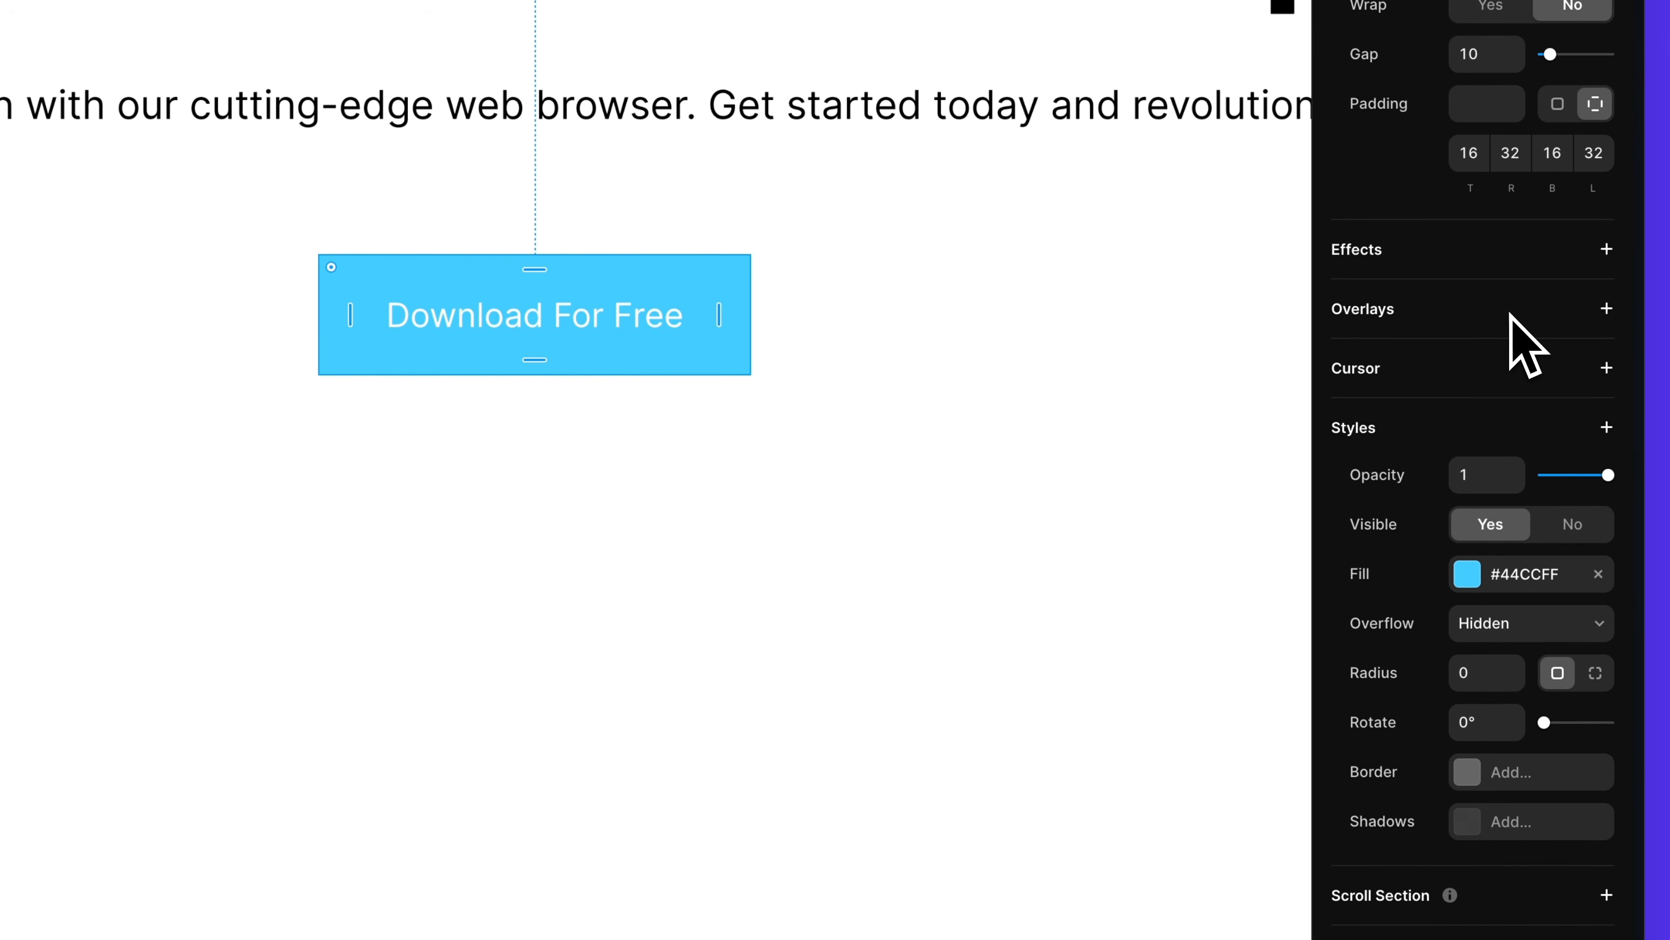
{"action": "left_click", "coordinate": [1482, 669]}
{"action": "type", "text": "16"}
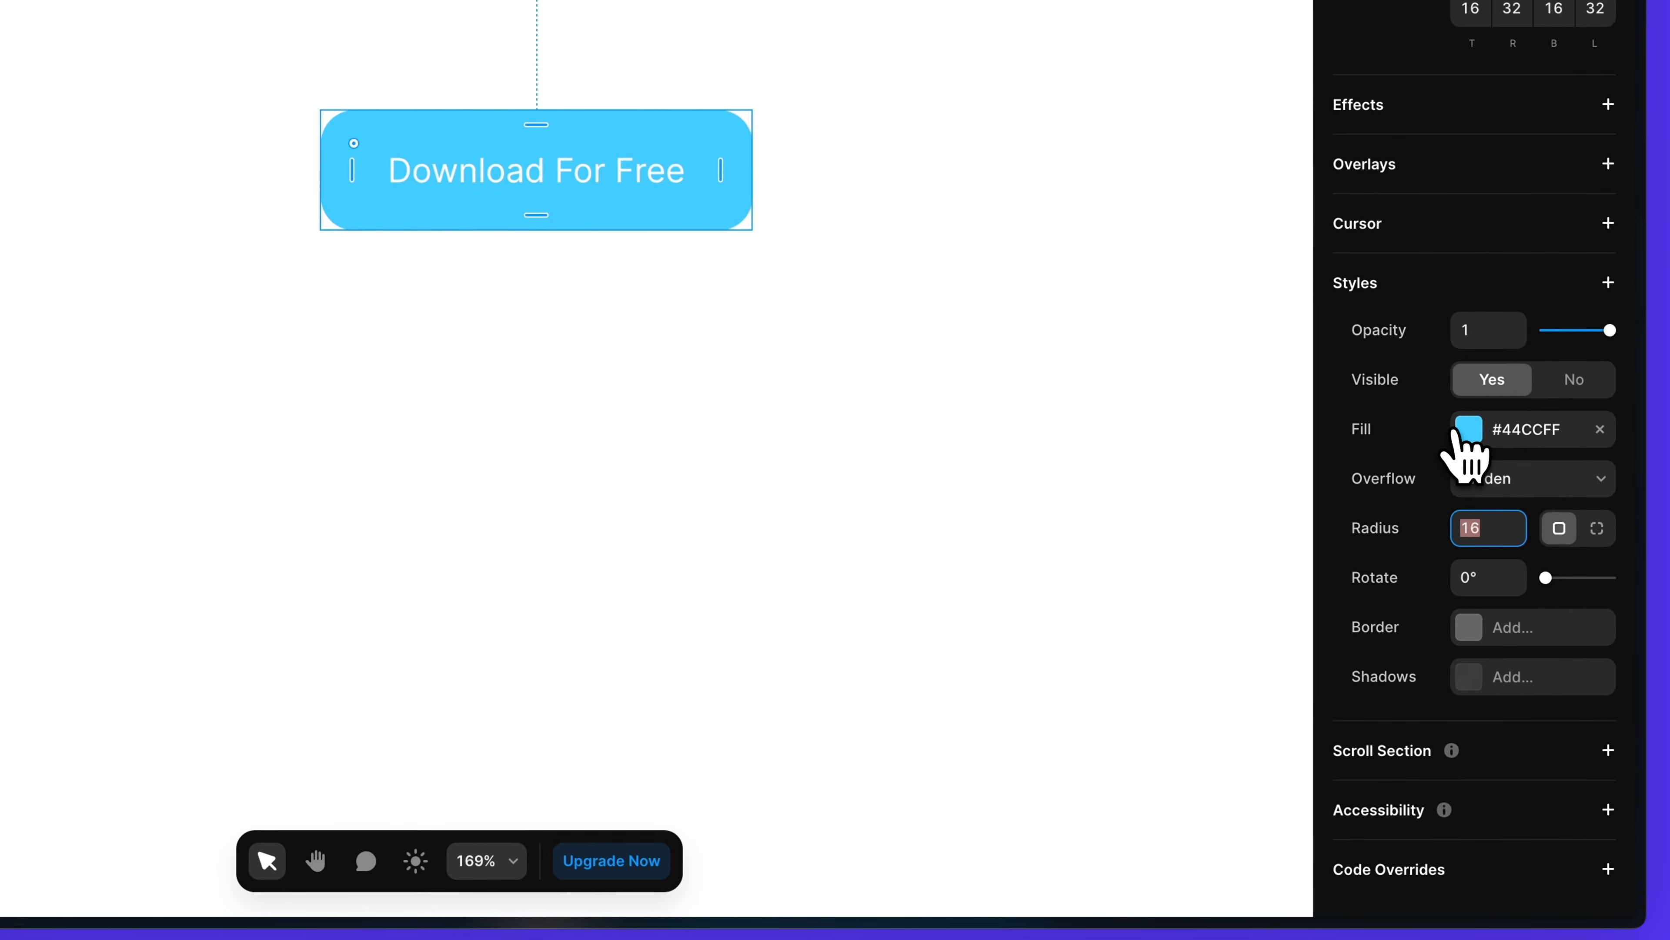
- Change the button's fill to a linear gradient running from #927FD3 to #4285F4
{"action": "left_click", "coordinate": [1472, 571]}
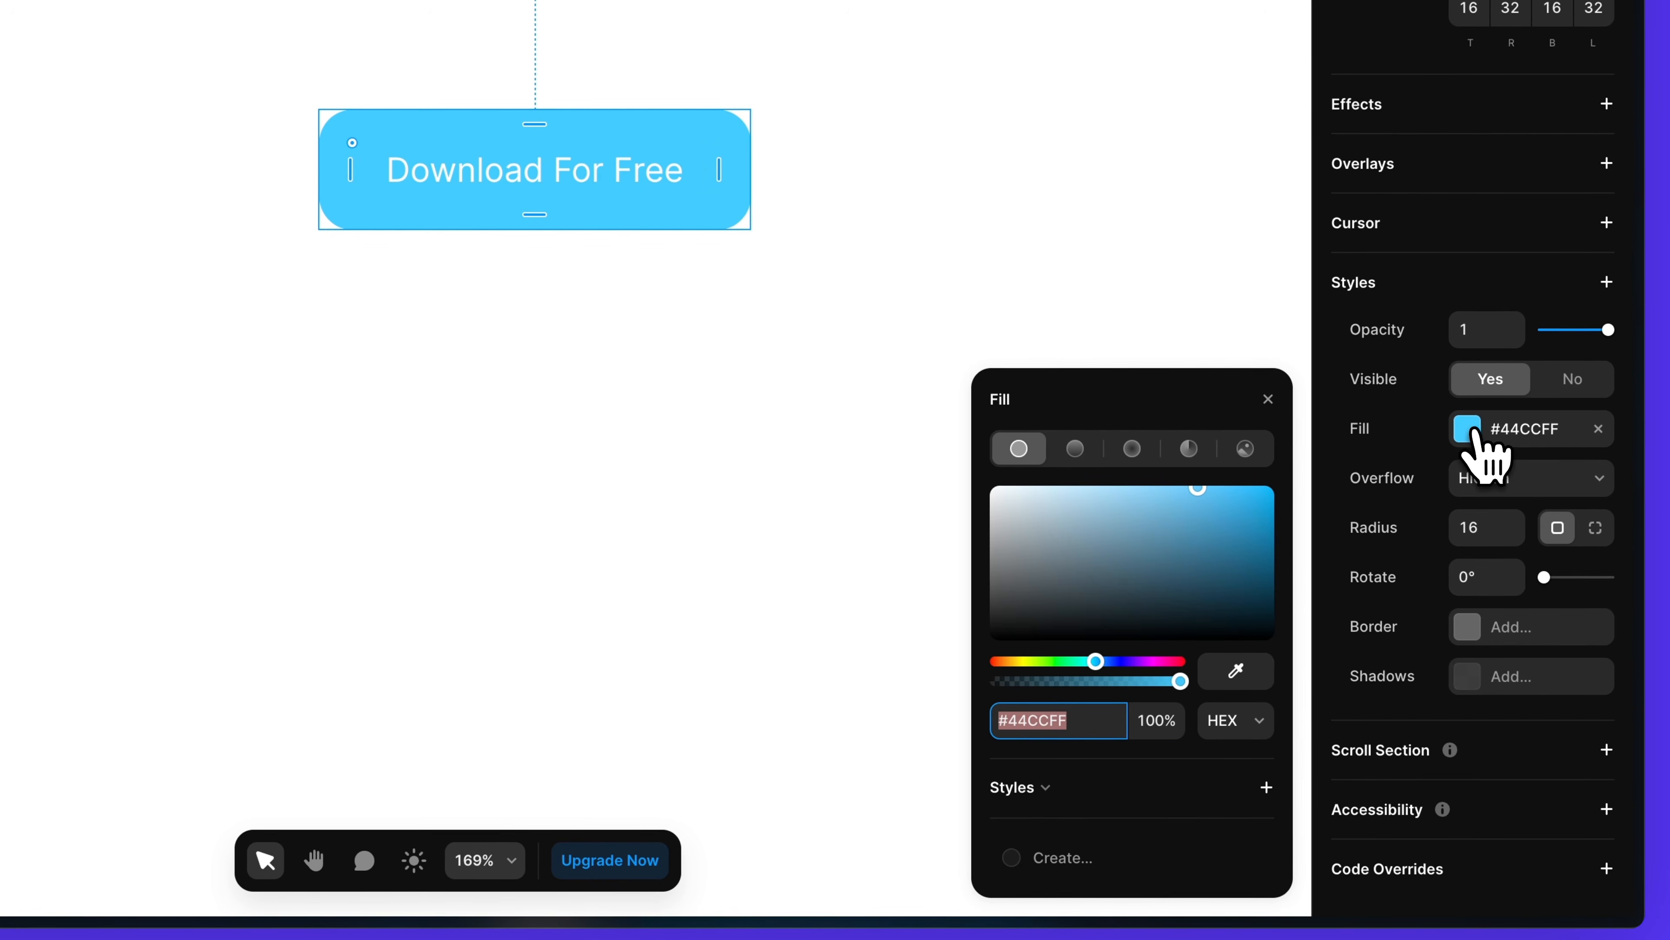
{"action": "left_click", "coordinate": [1076, 449]}
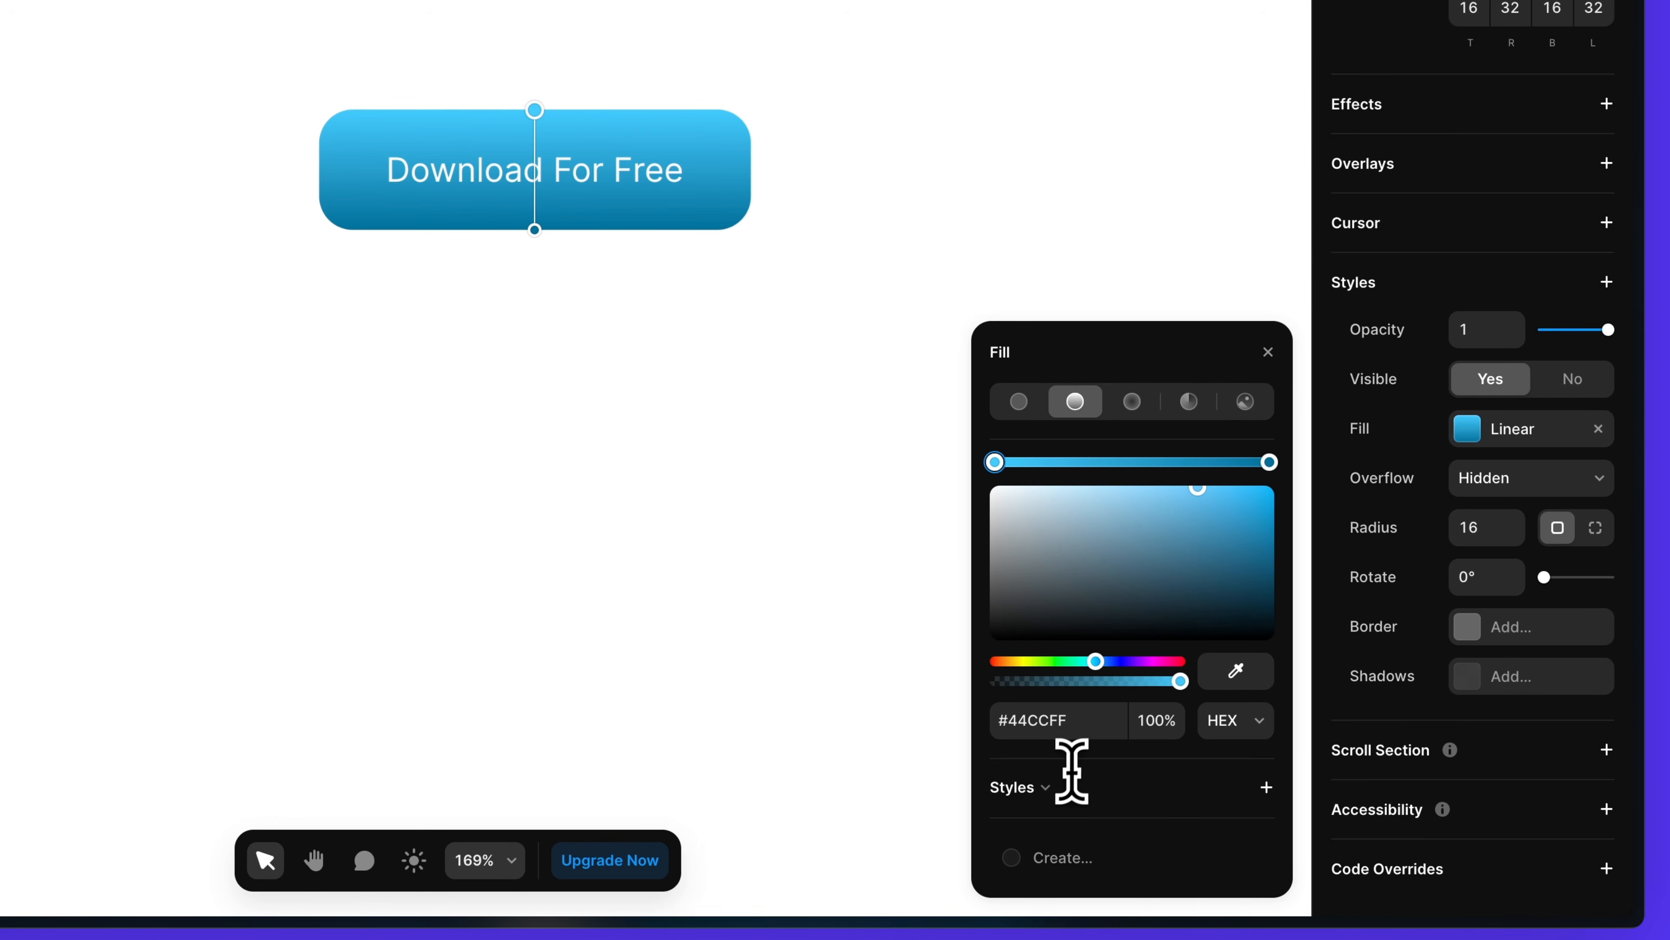
{"action": "left_click", "coordinate": [1078, 720]}
{"action": "type", "text": "#927FD3"}
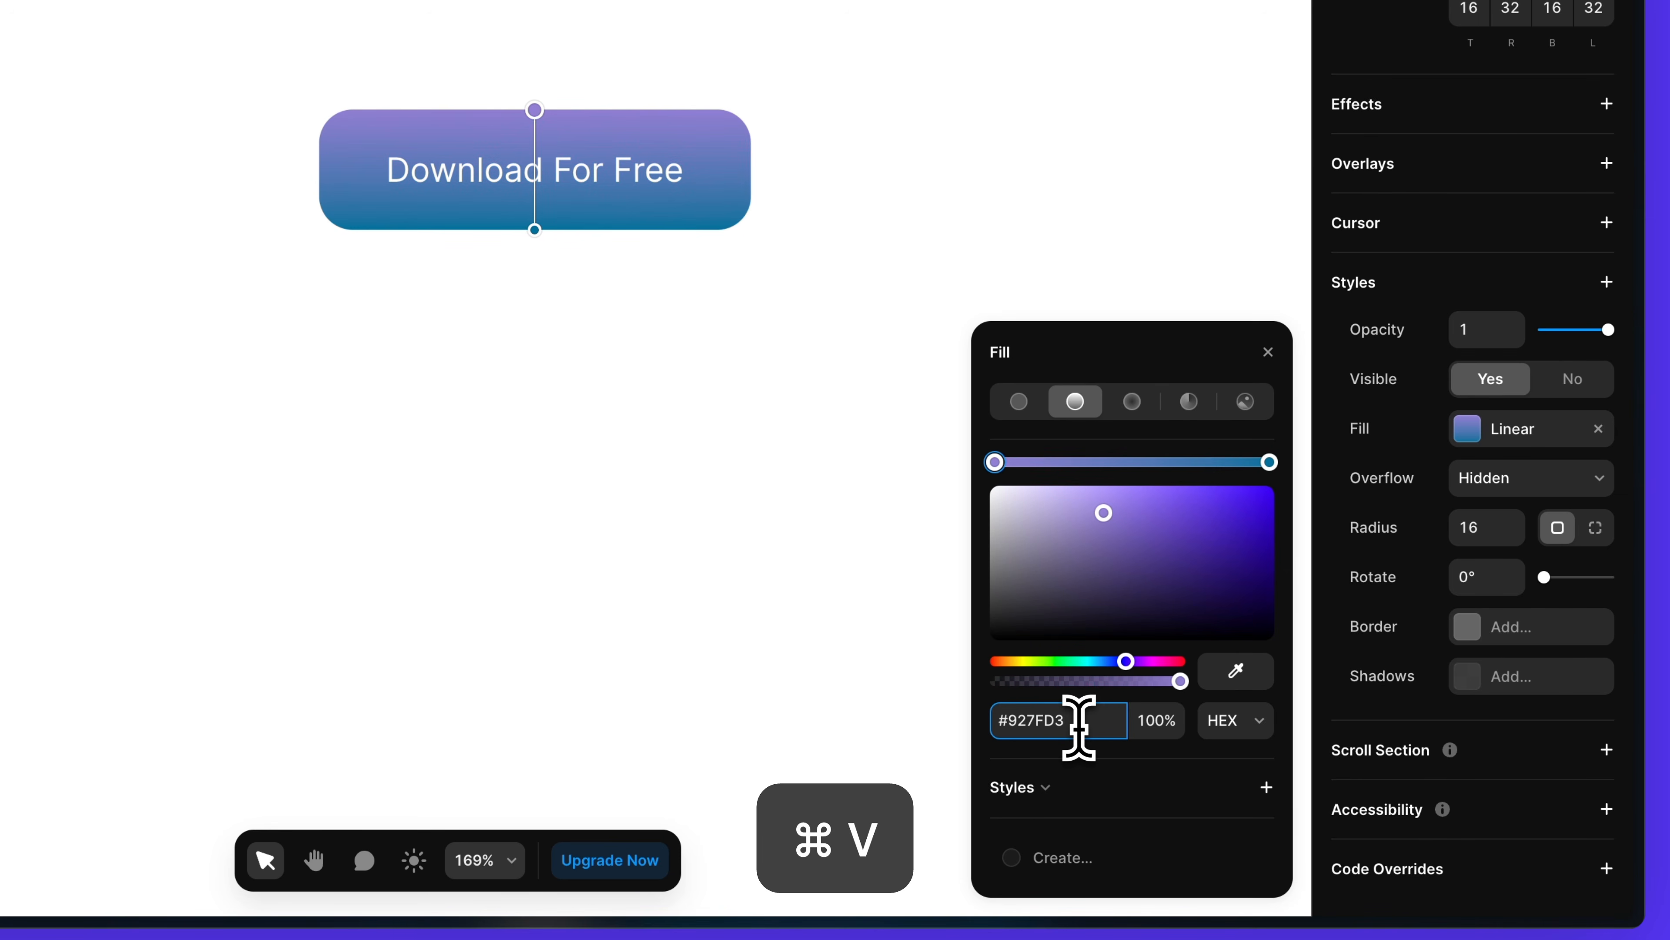
{"action": "left_click", "coordinate": [1270, 462]}
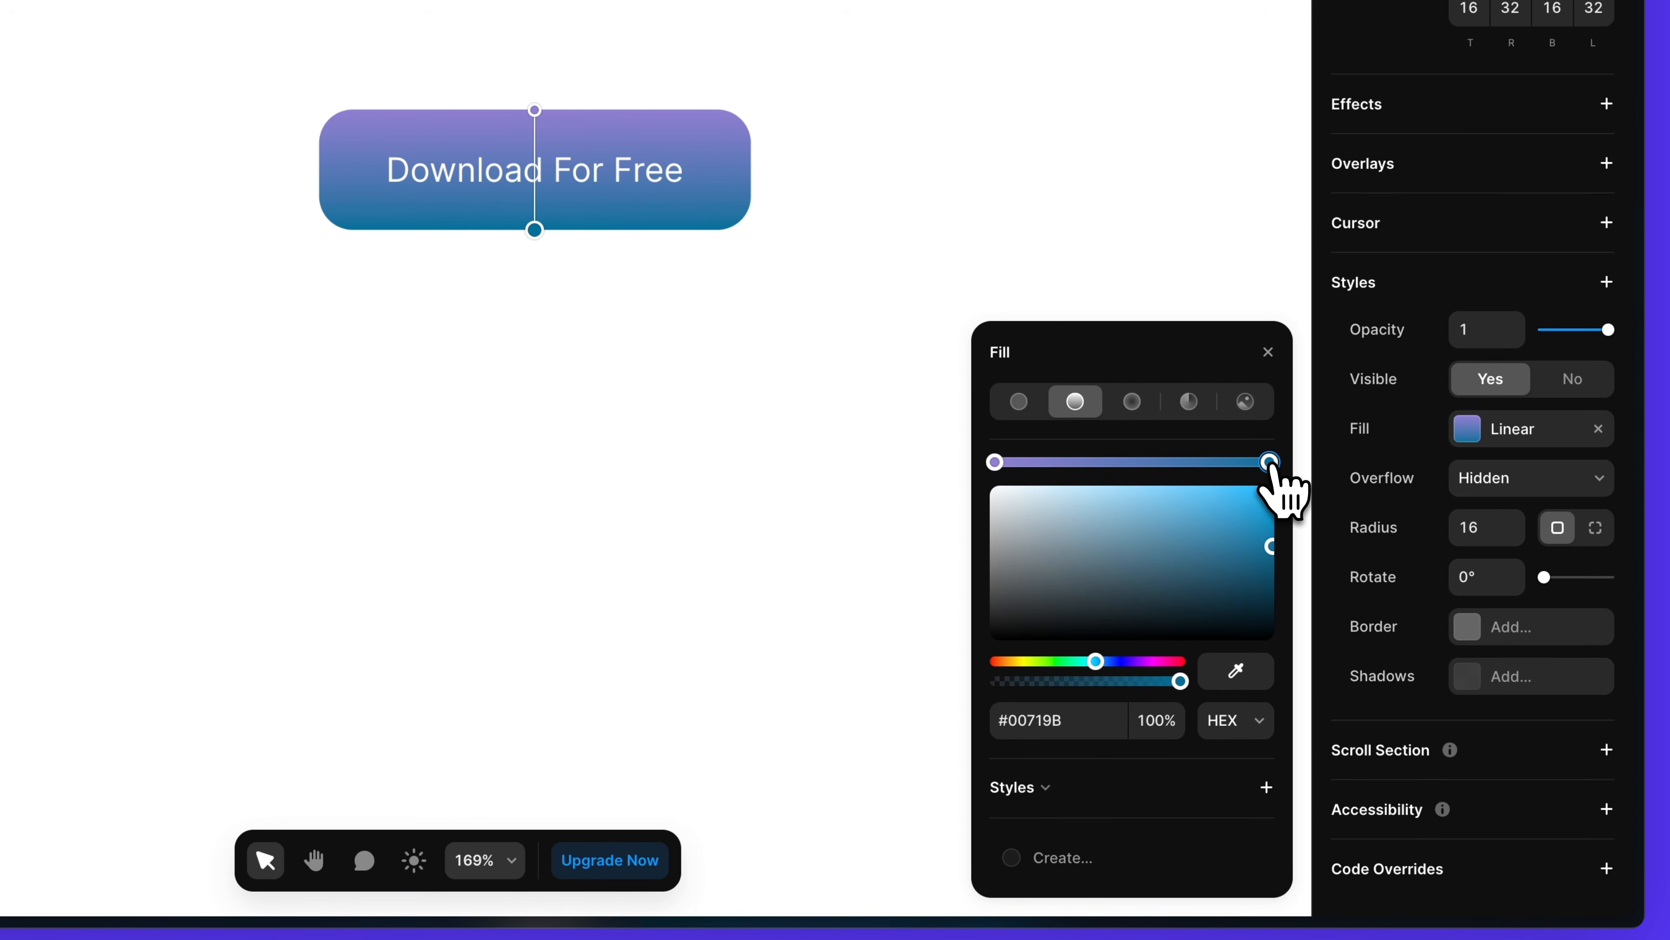
{"action": "left_click", "coordinate": [1078, 720]}
{"action": "key", "text": "super+c"}
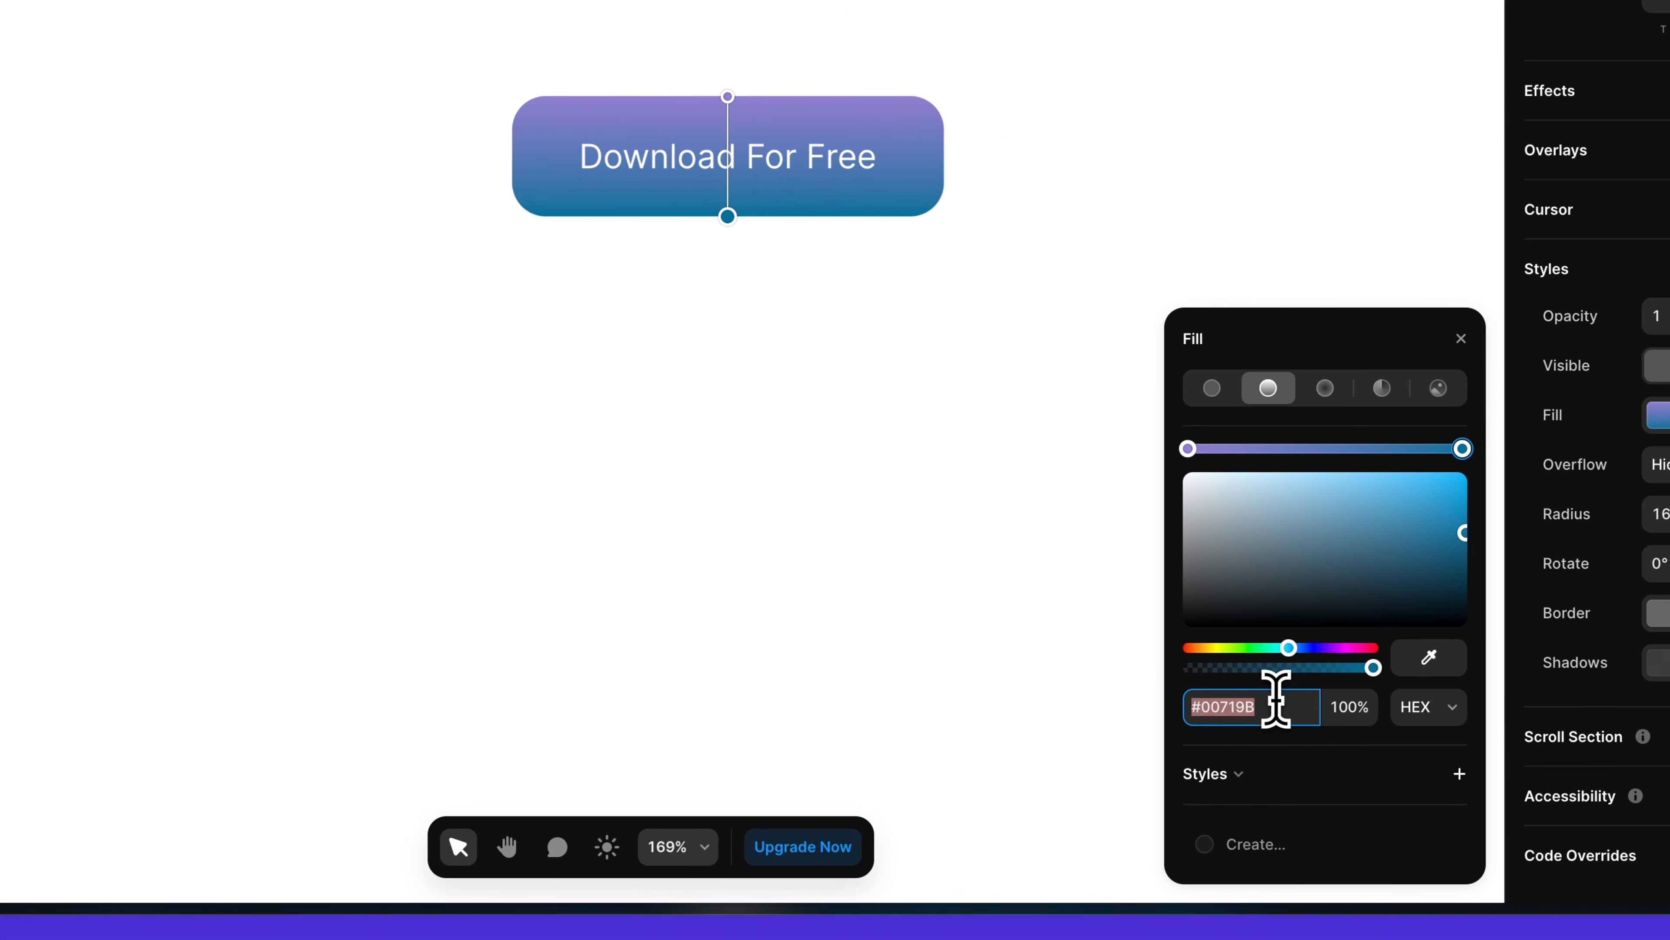
{"action": "key", "text": "super+v"}
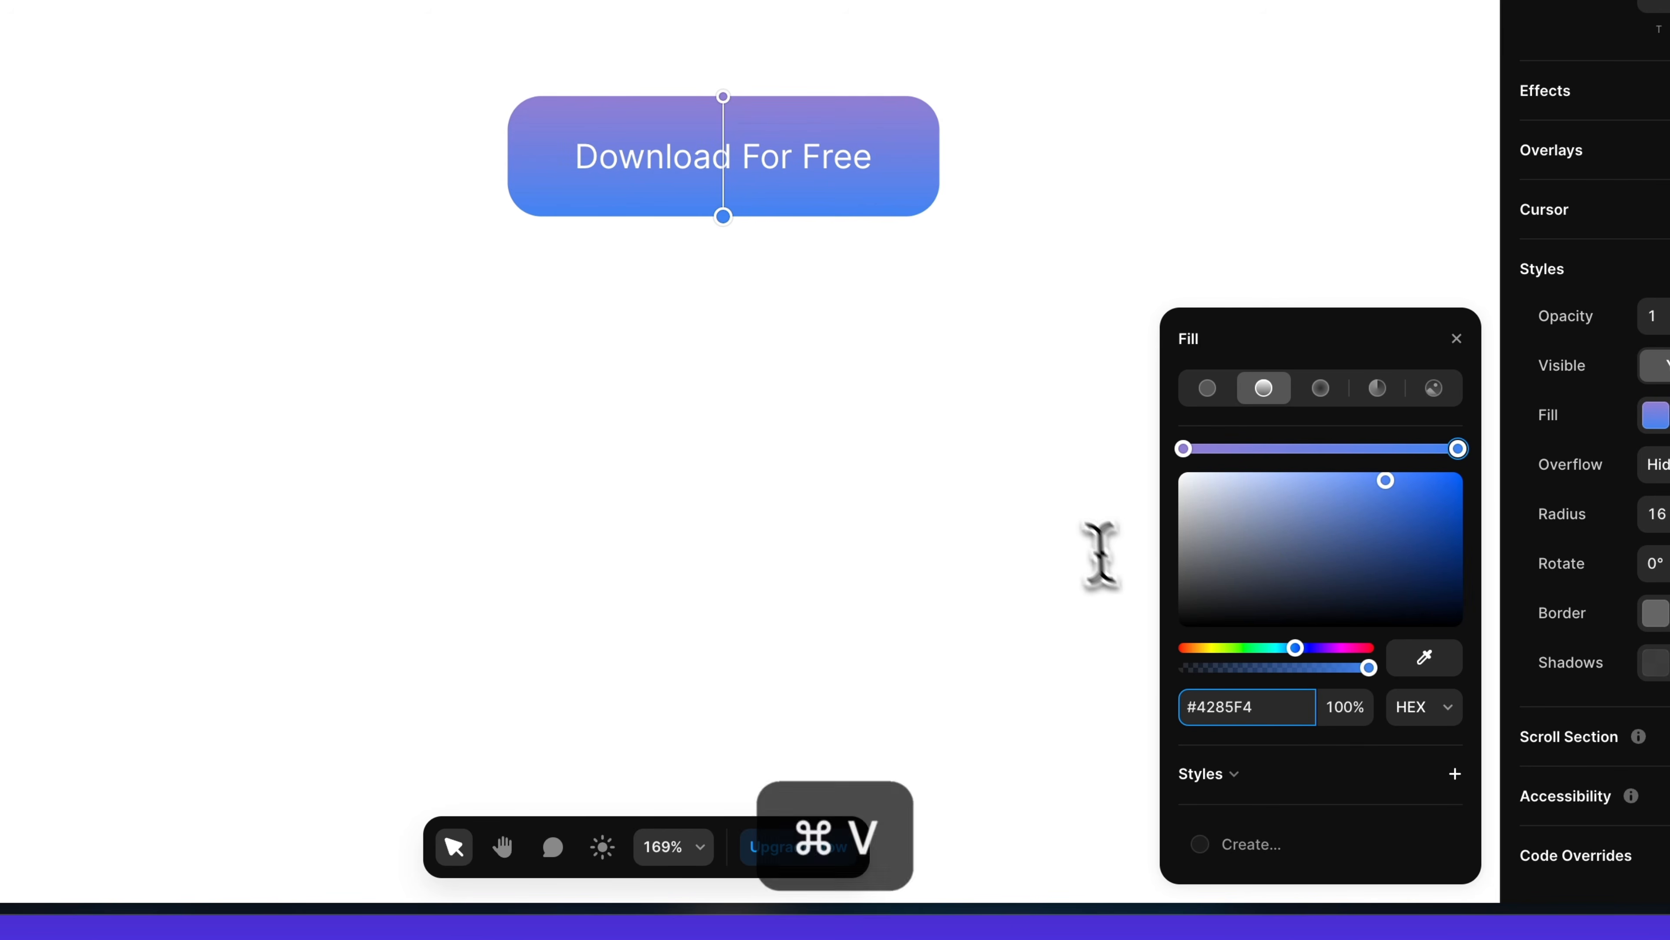
- Rotate the button's gradient to about 103° and extend its blue end past the button's right edge
{"action": "left_click_drag", "start_coordinate": [719, 80], "coordinate": [560, 114]}
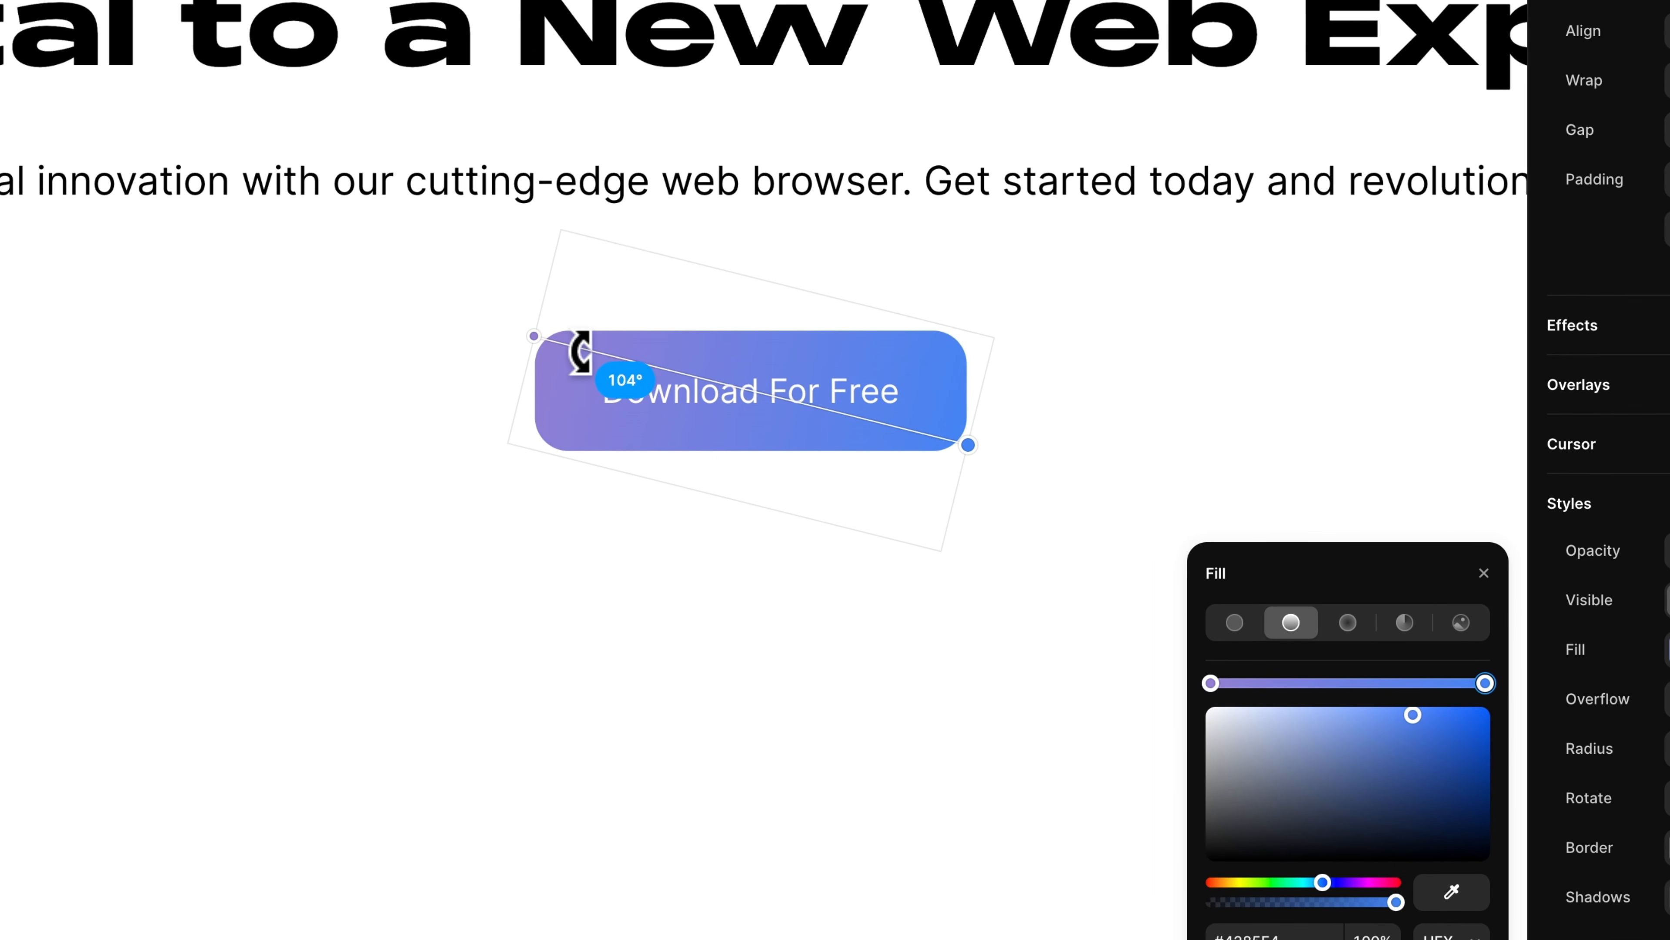
{"action": "left_click_drag", "start_coordinate": [580, 352], "coordinate": [567, 354]}
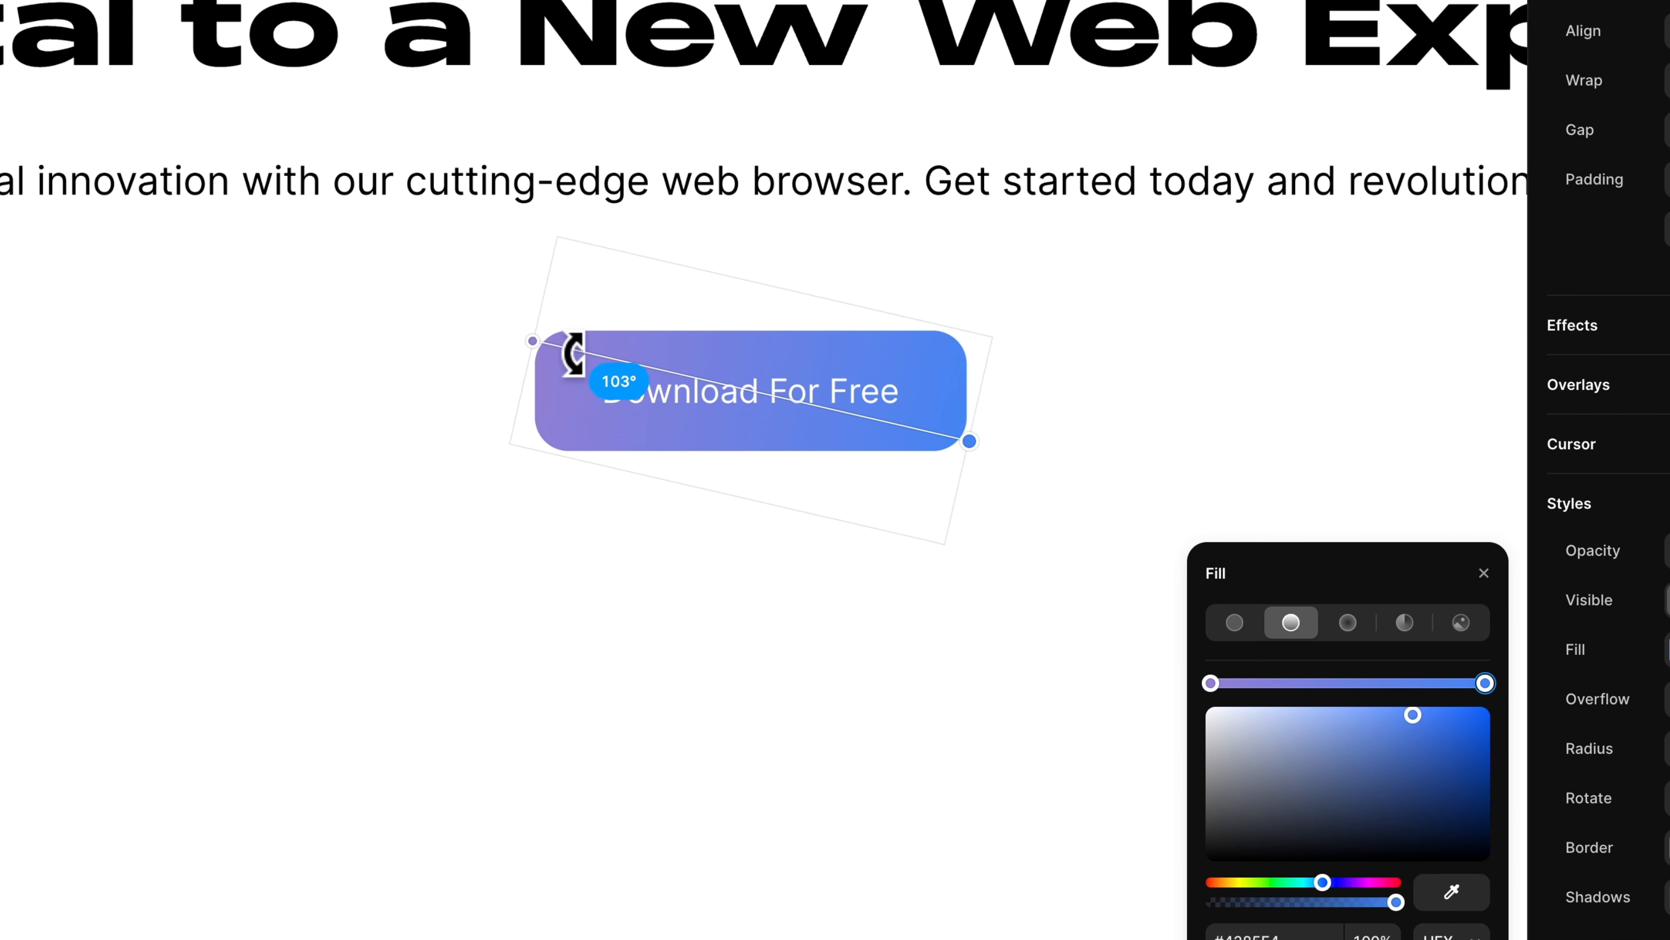
{"action": "left_click_drag", "start_coordinate": [968, 445], "coordinate": [1053, 463]}
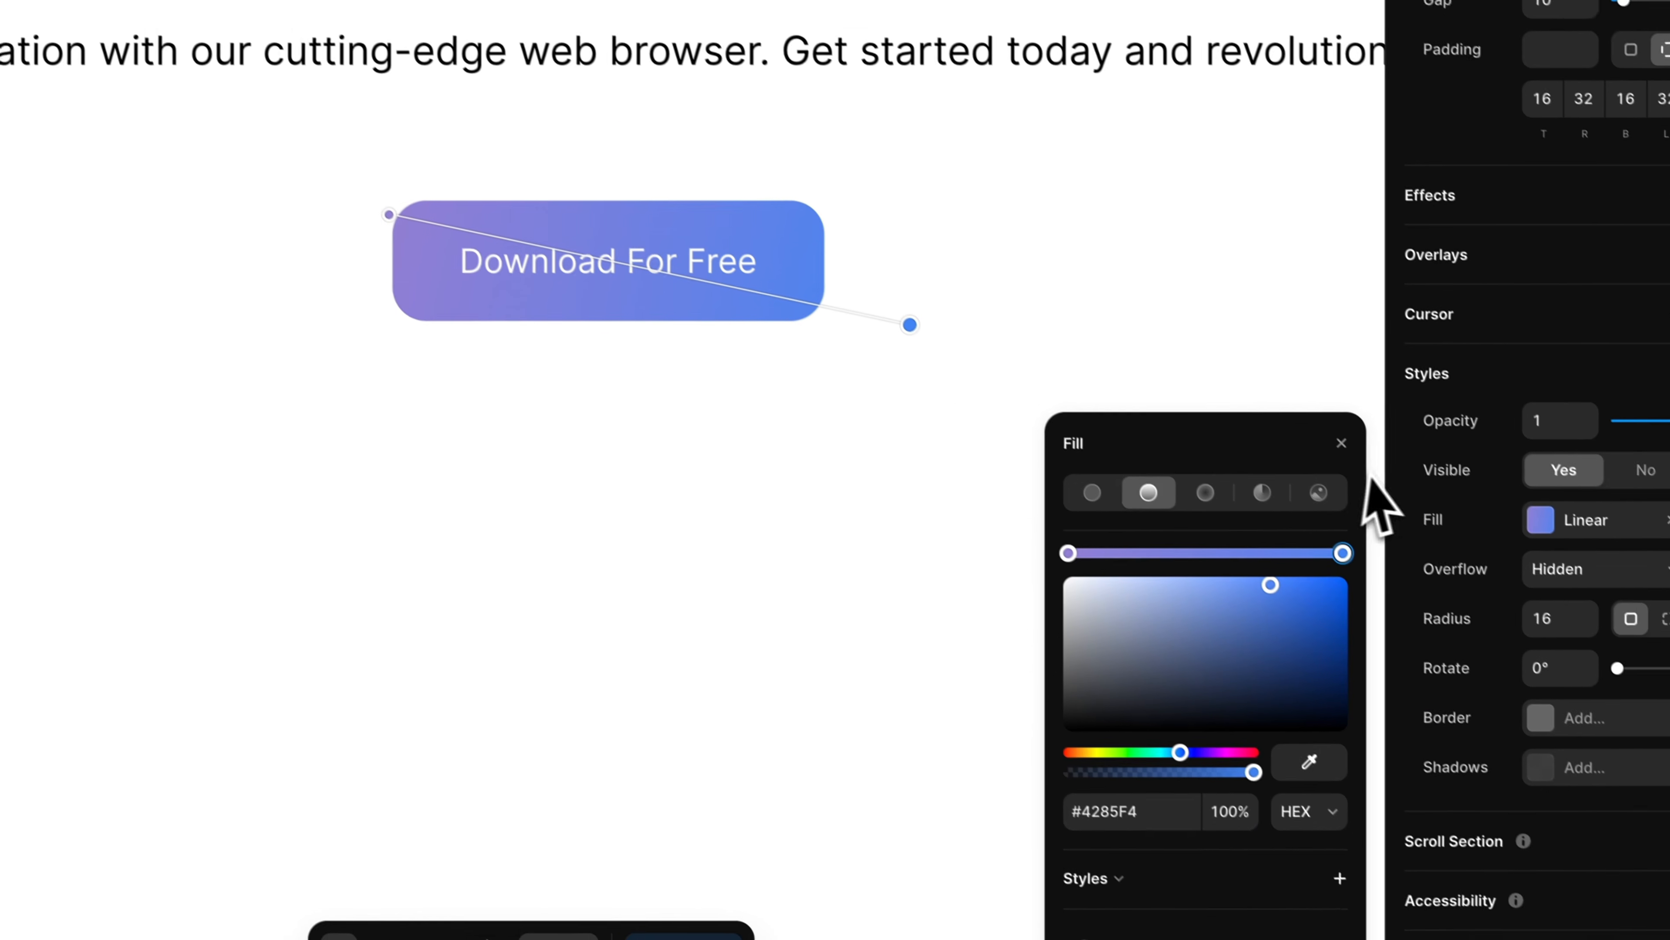
{"action": "left_click", "coordinate": [1484, 572]}
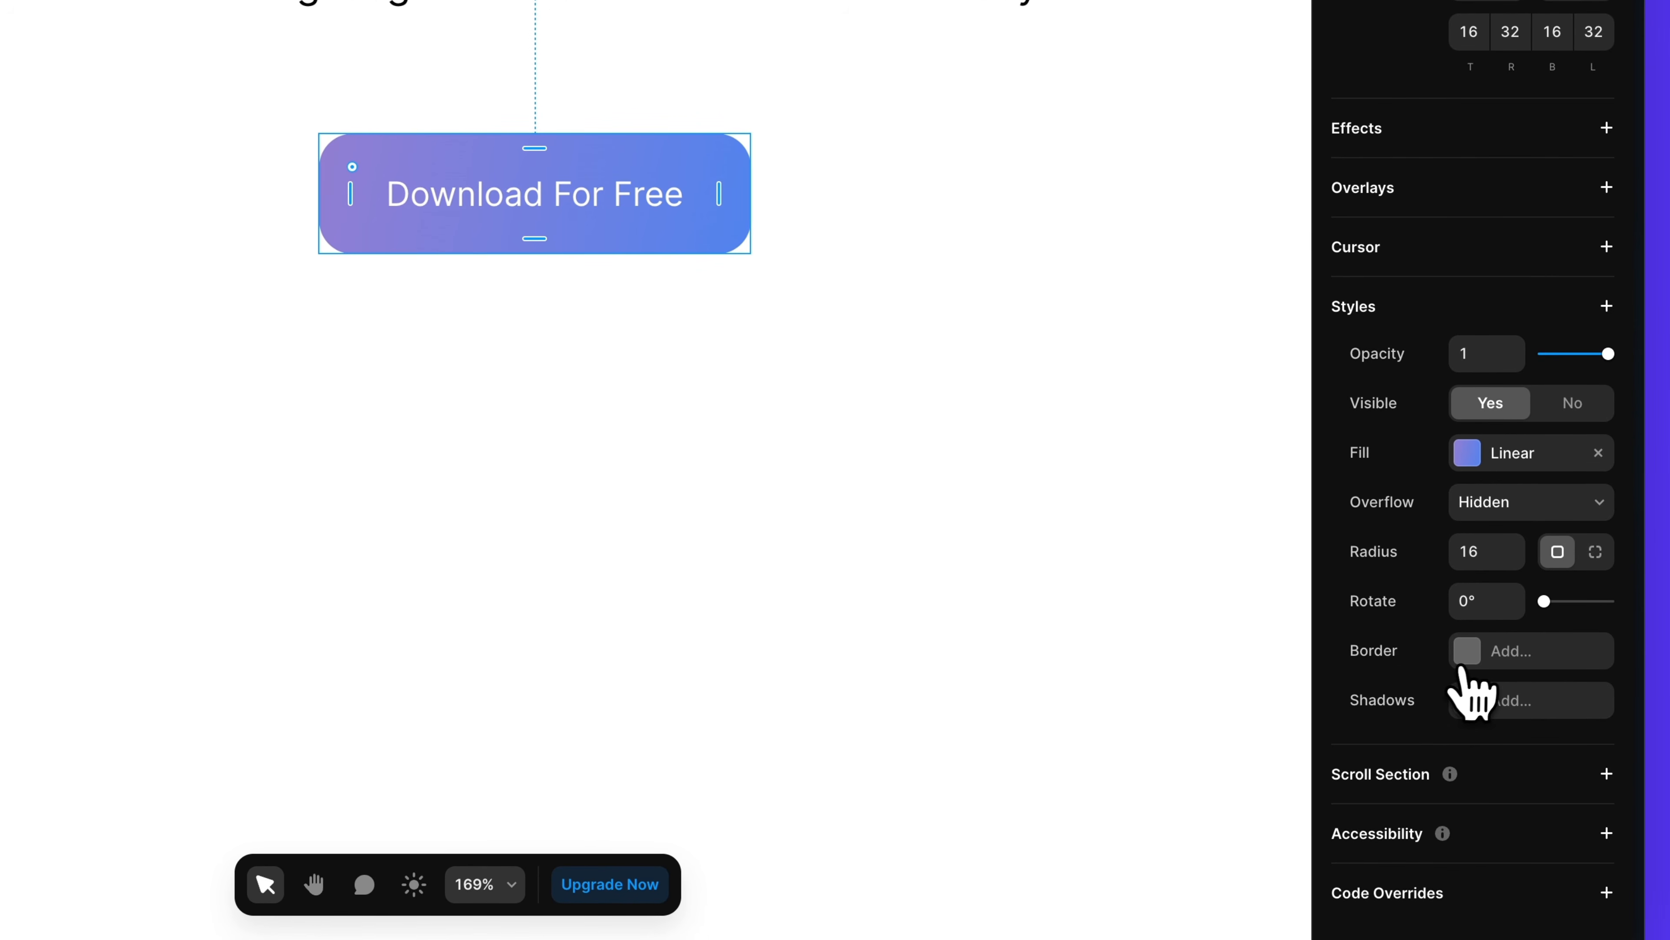
- Add a solid border to the button in #FFFFFF at 25% opacity
{"action": "left_click", "coordinate": [1472, 664]}
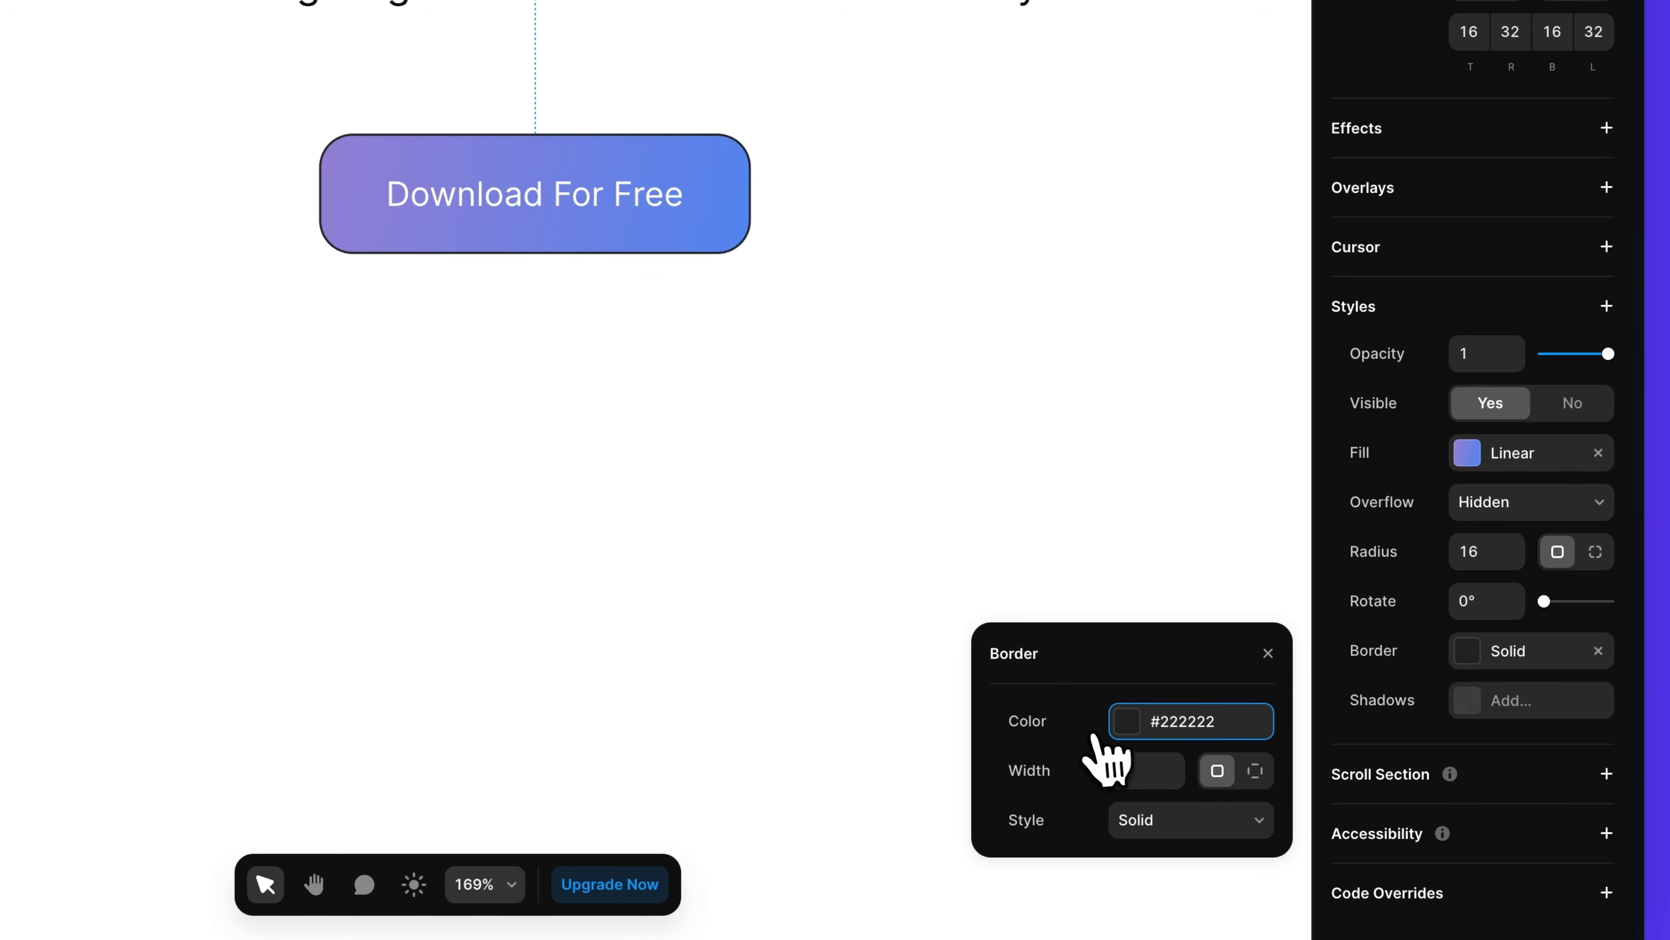
{"action": "left_click", "coordinate": [1145, 729]}
{"action": "left_click_drag", "start_coordinate": [1074, 662], "coordinate": [921, 441]}
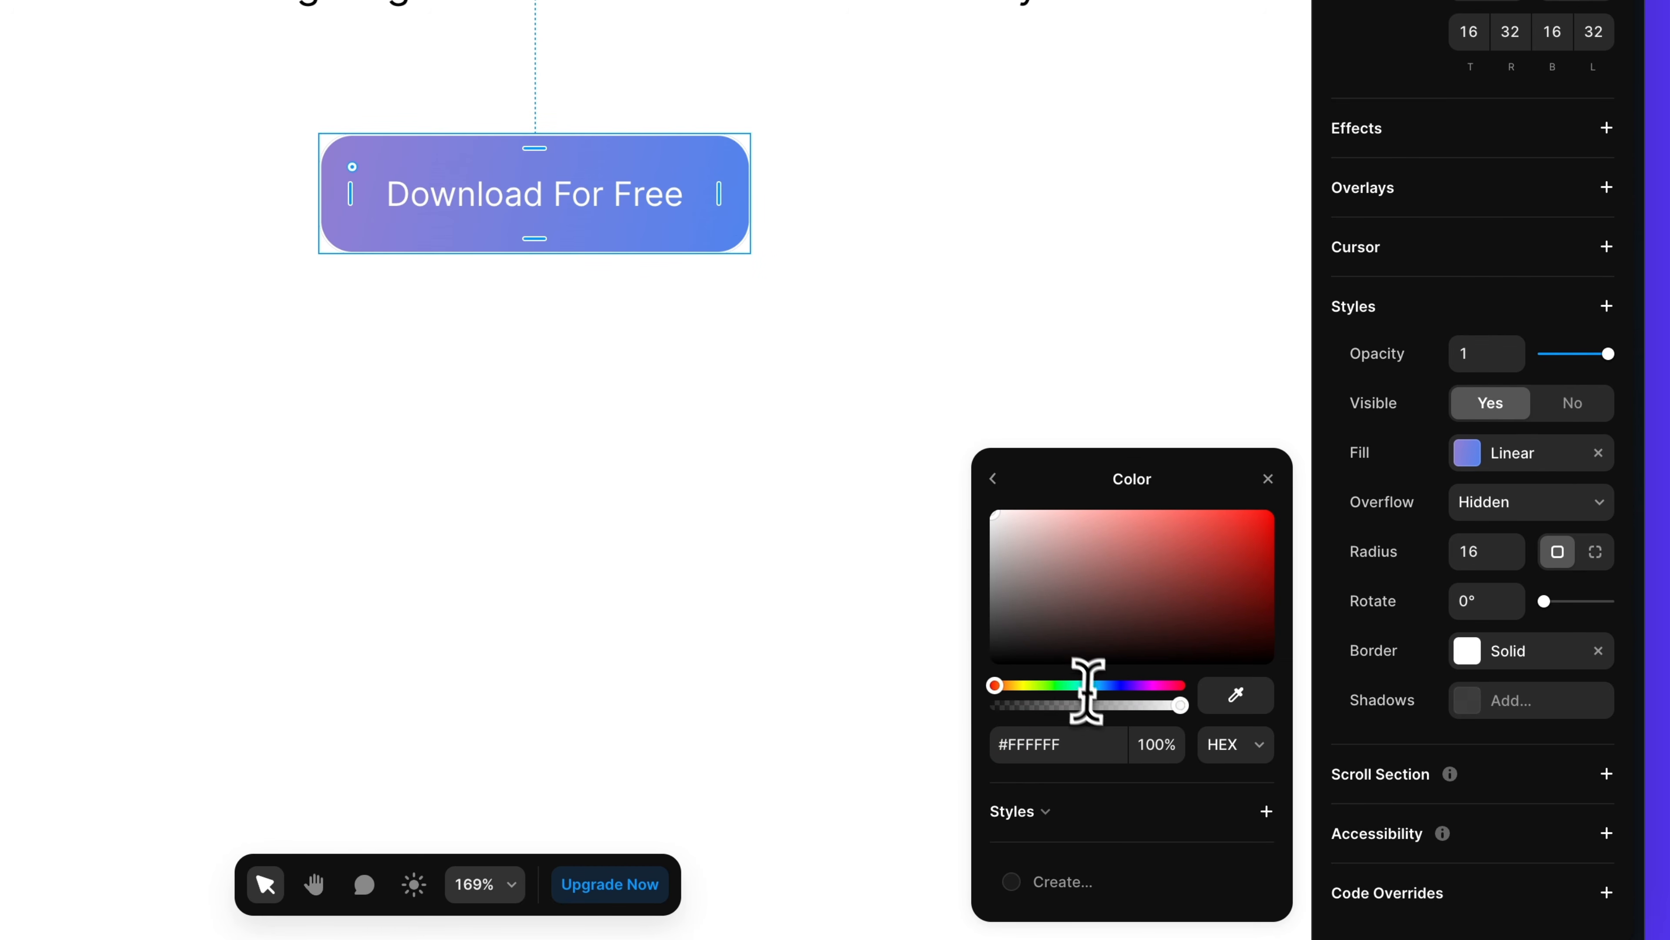
{"action": "key", "text": "End"}
{"action": "key", "text": "BackSpace"}
{"action": "key", "text": "BackSpace"}
{"action": "key", "text": "BackSpace"}
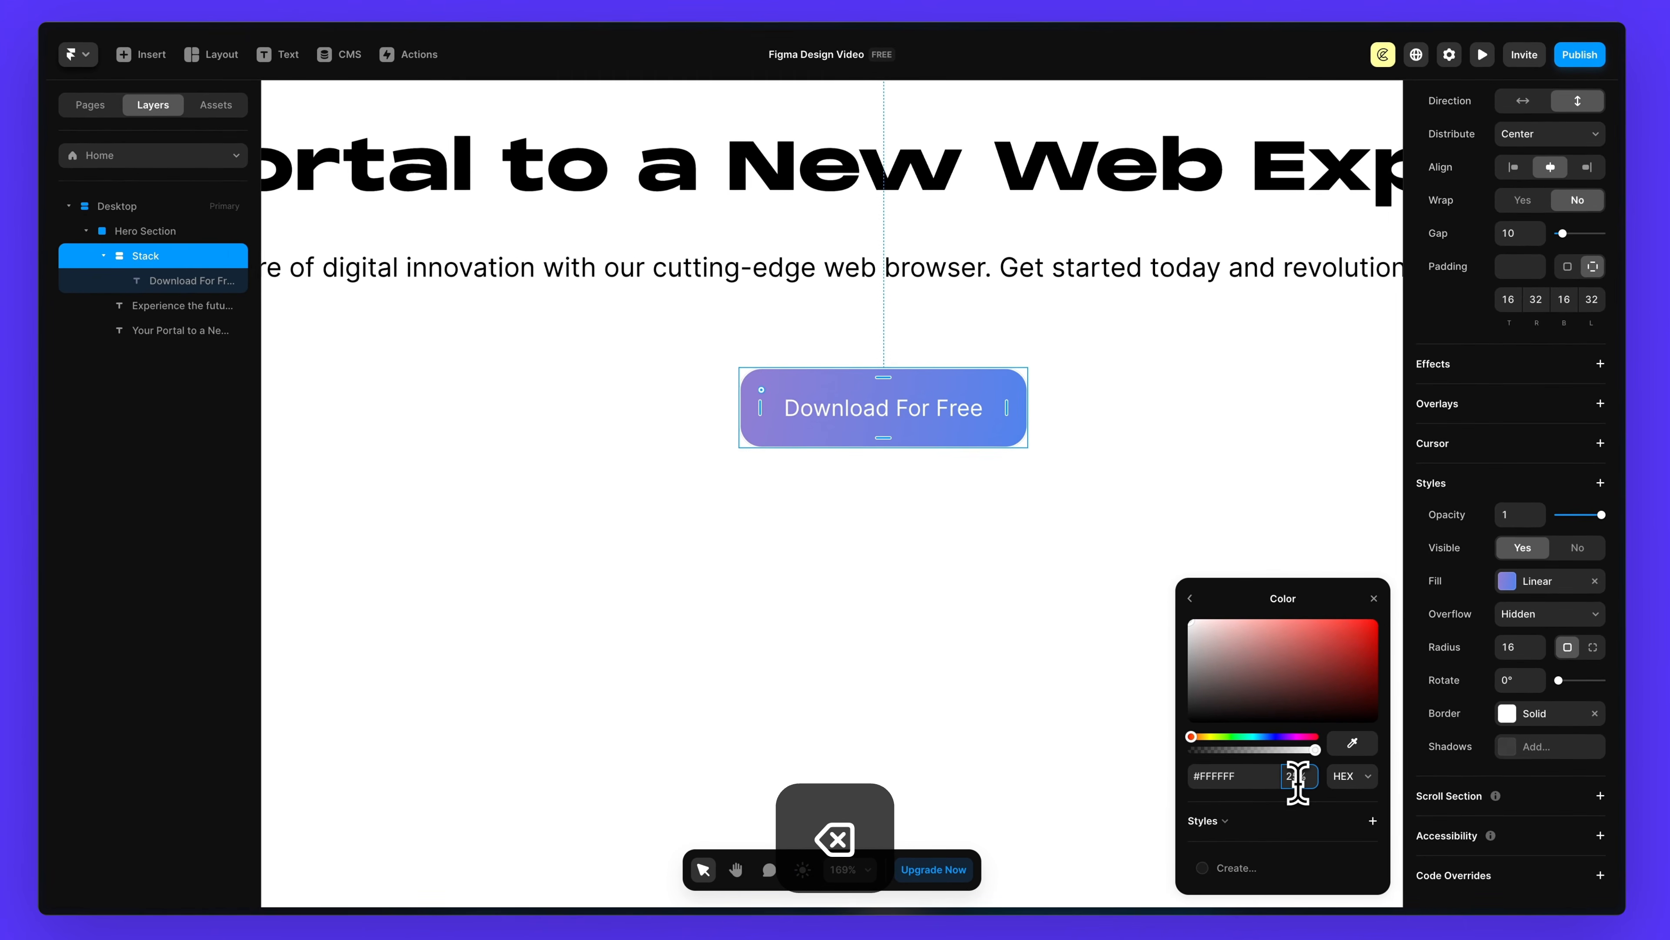
{"action": "type", "text": "25"}
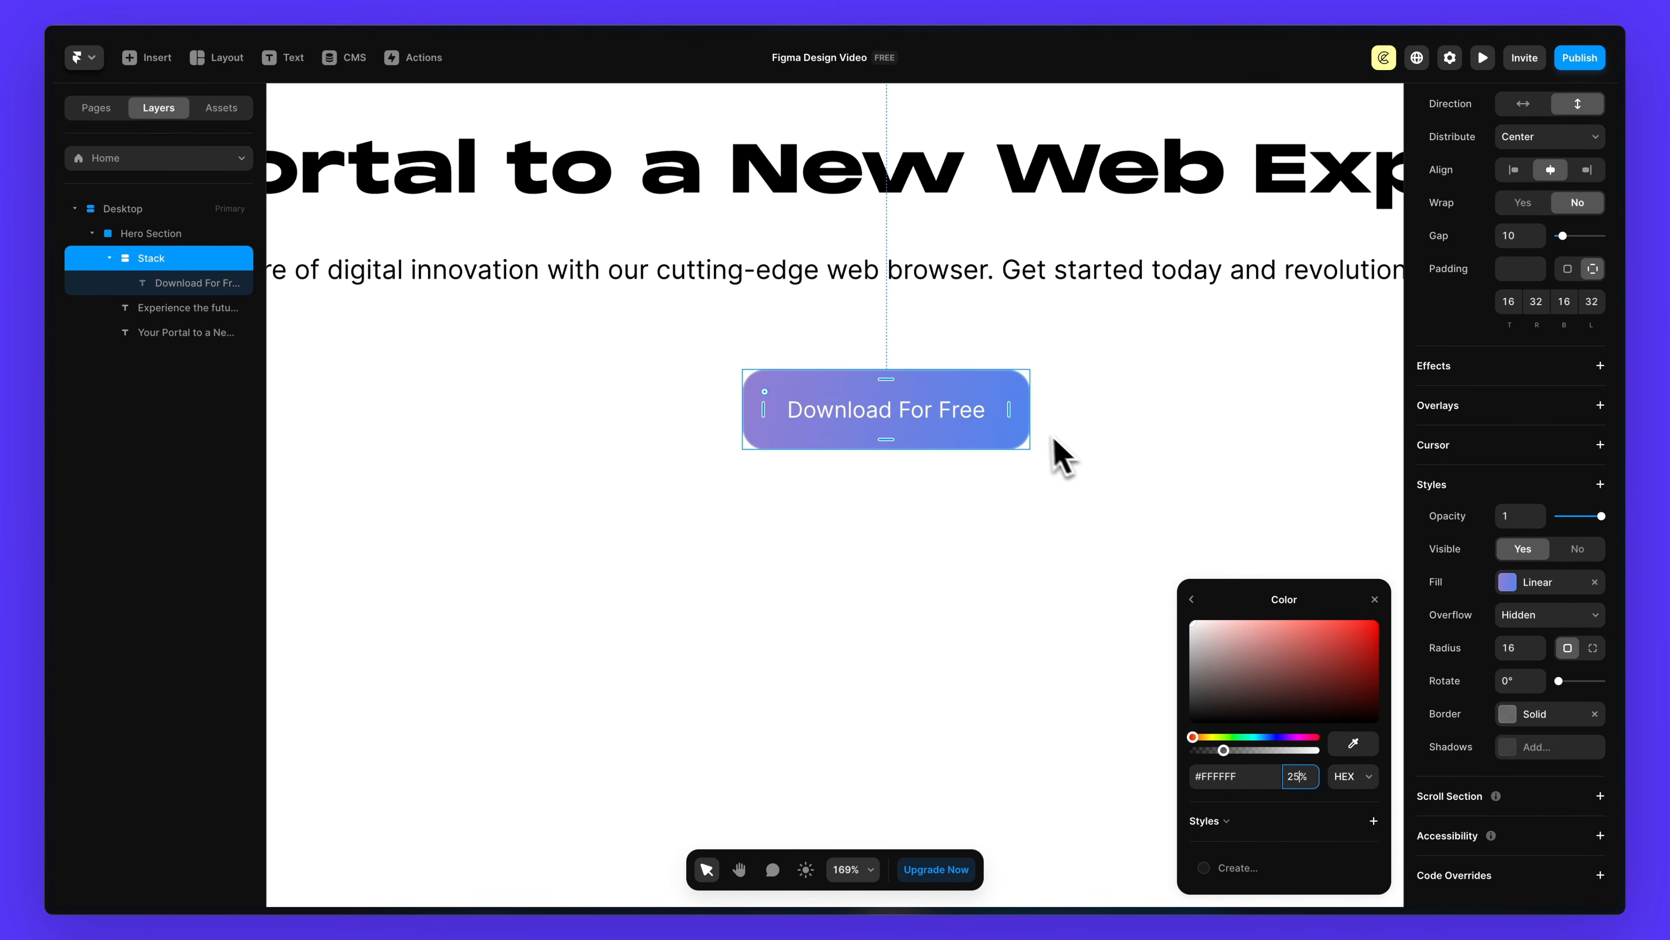
{"action": "left_click", "coordinate": [1375, 599]}
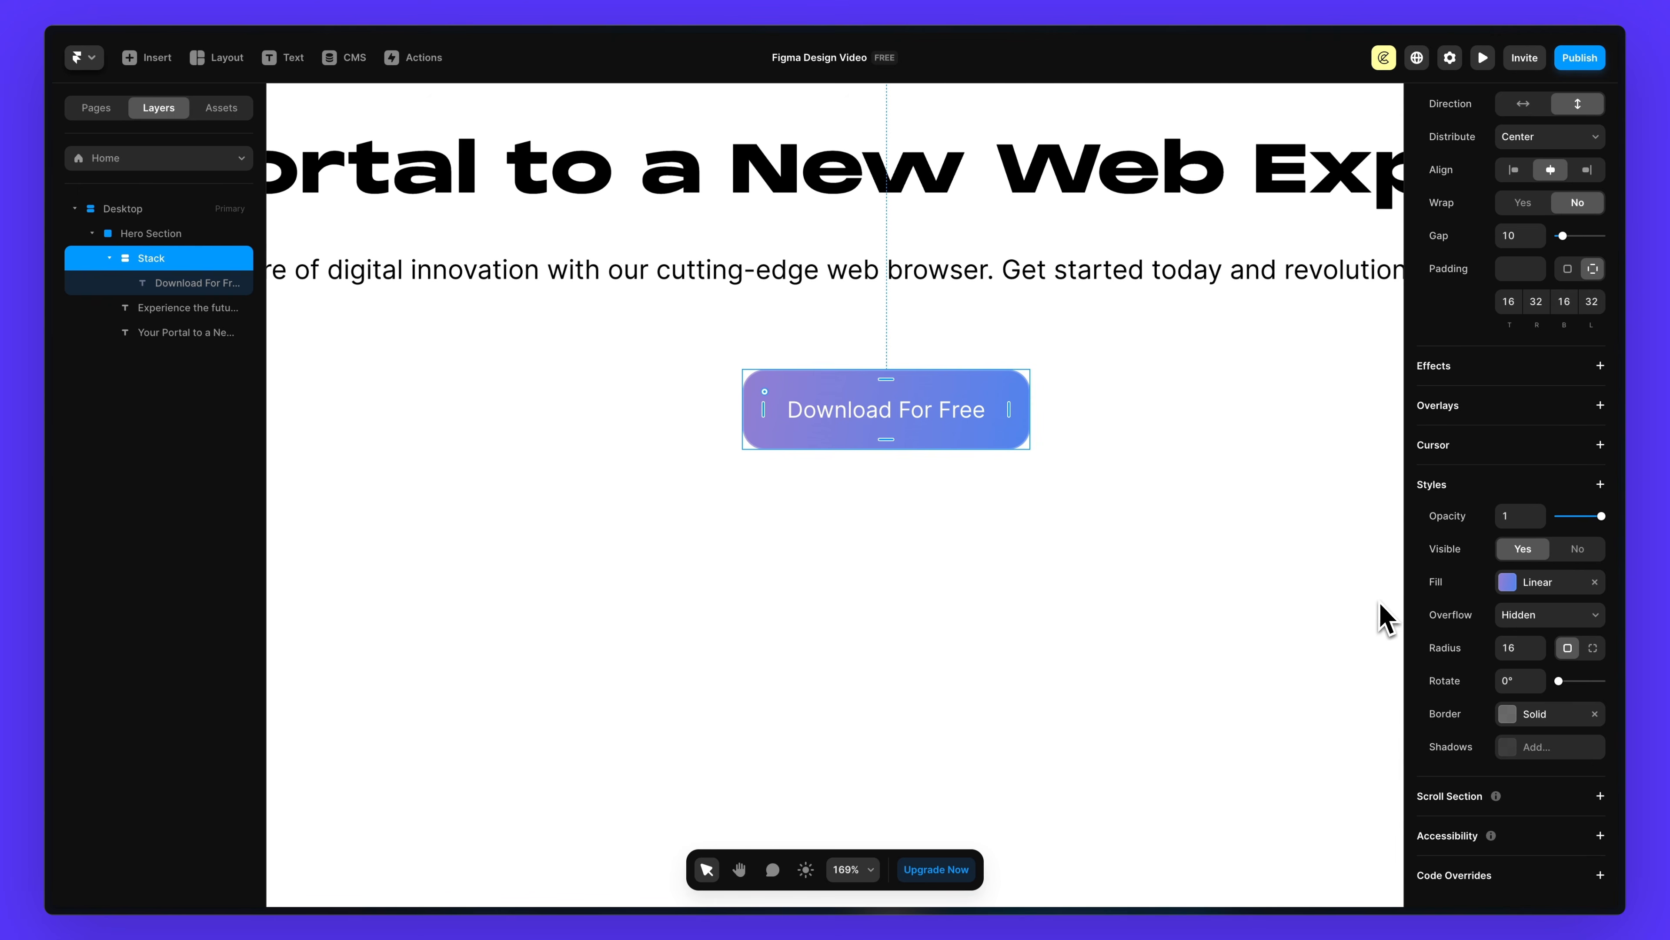
- Change the fill of the Desktop breakpoint to #0C0C0D
{"action": "left_click", "coordinate": [1226, 545]}
{"action": "scroll", "coordinate": [1204, 567], "scroll_direction": "down", "scroll_amount": 5}
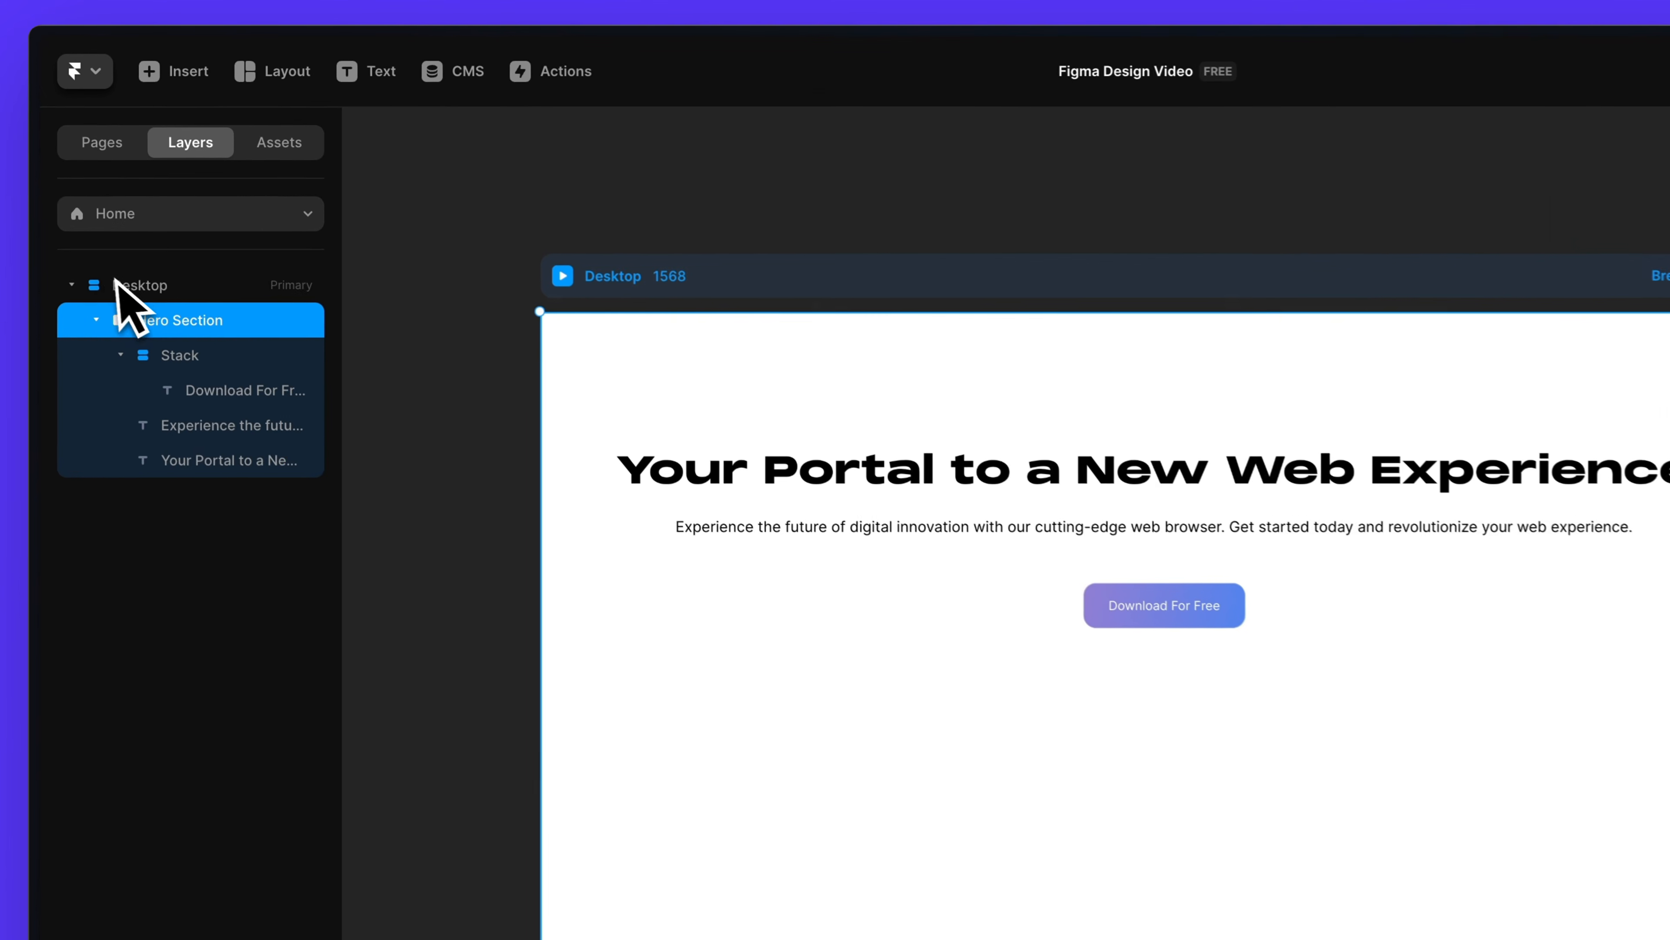
{"action": "left_click", "coordinate": [125, 209]}
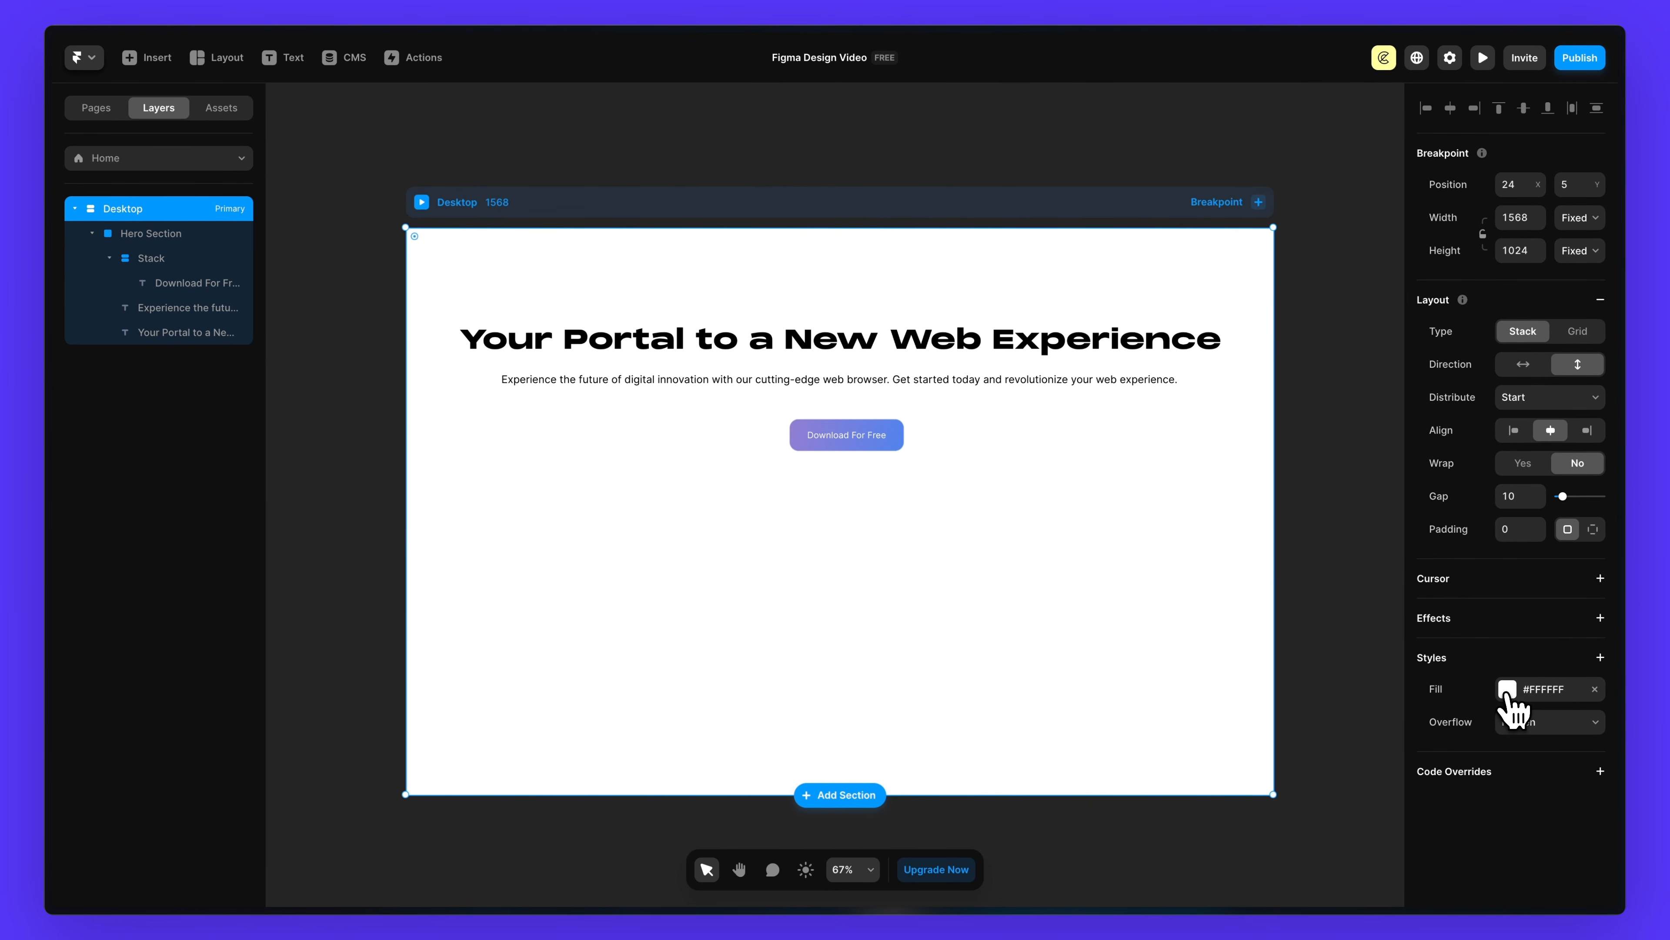
{"action": "left_click", "coordinate": [1508, 692]}
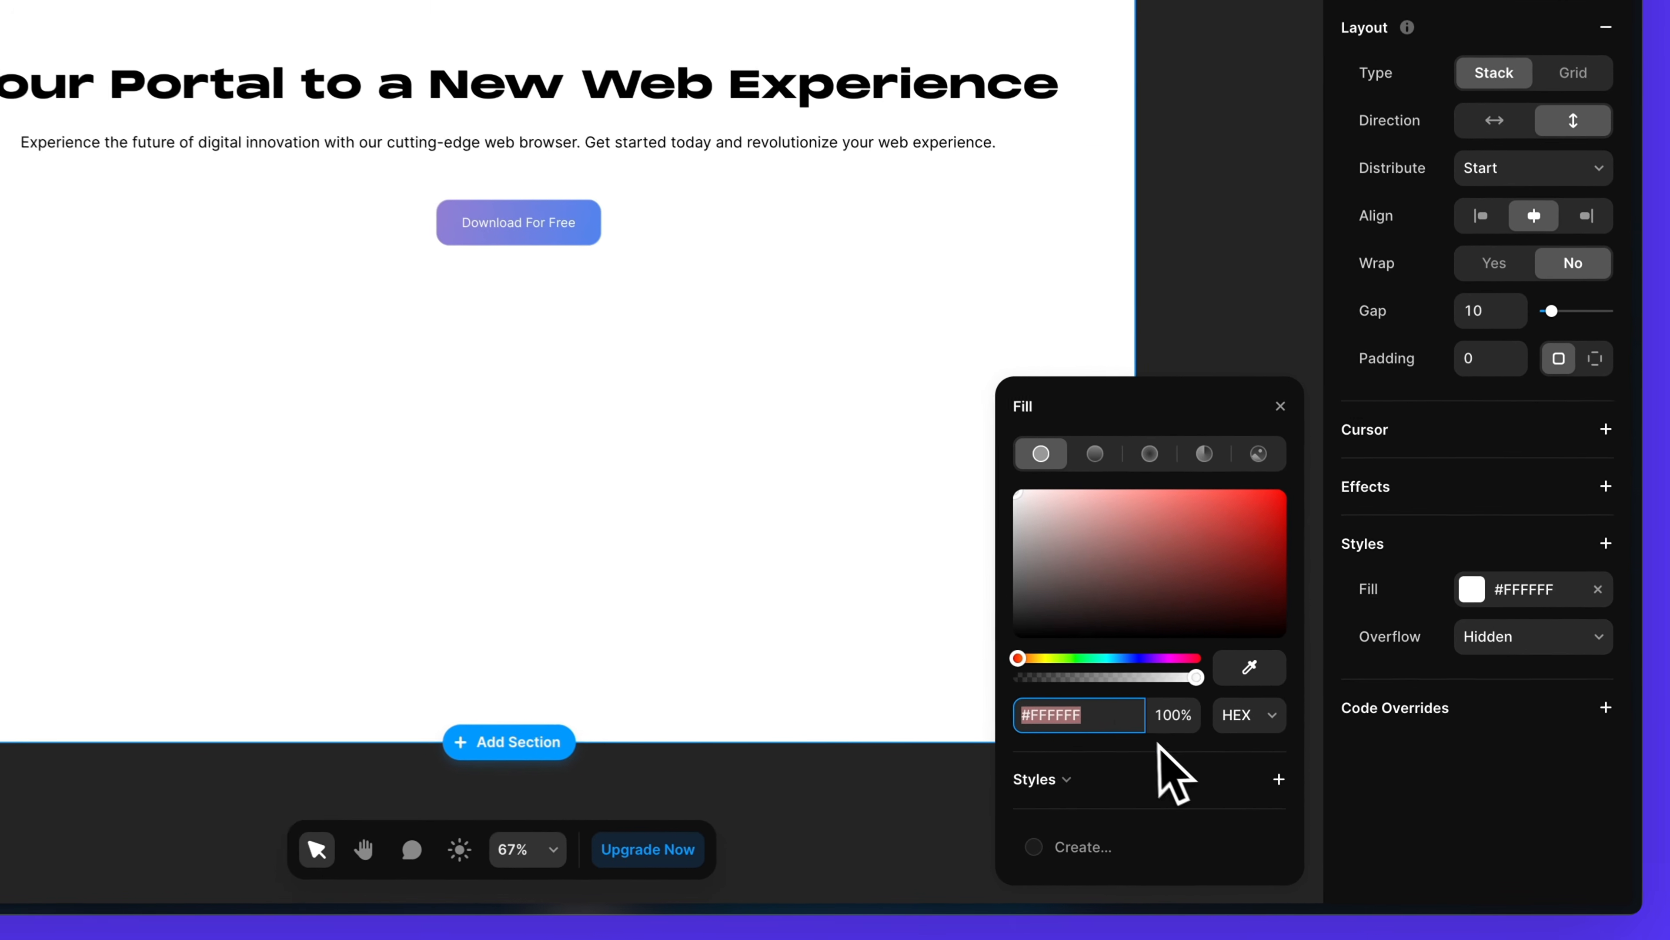
{"action": "key", "text": "super+v"}
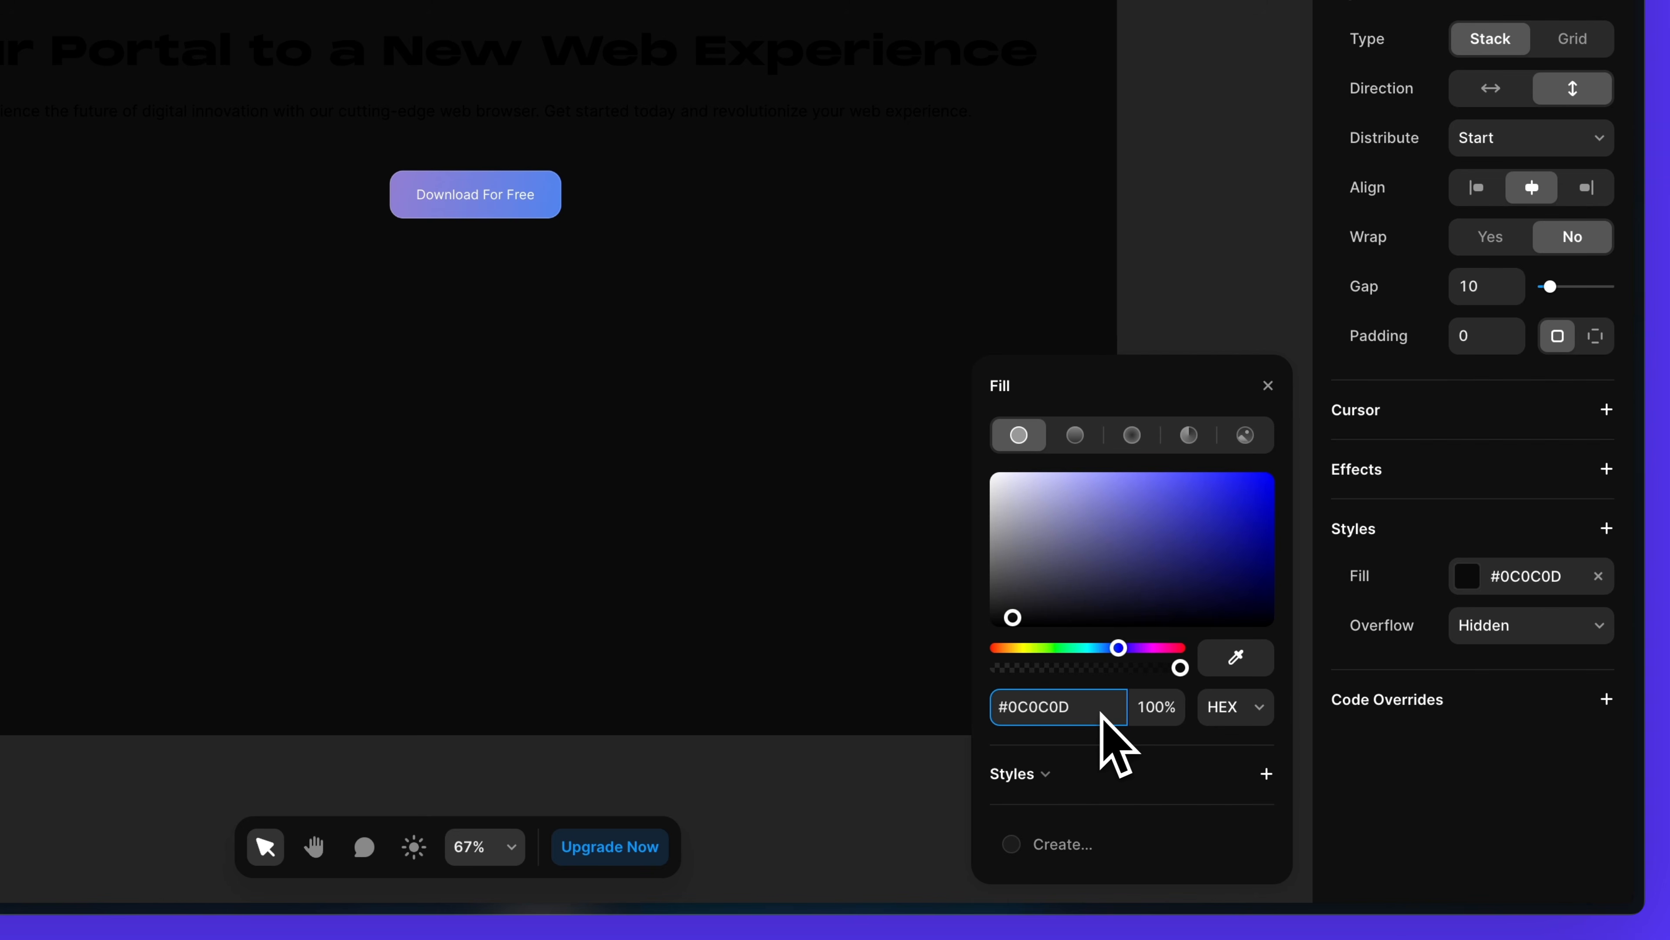
- Save the Desktop background colour as a reusable colour style named BG Black
{"action": "left_click", "coordinate": [1266, 774]}
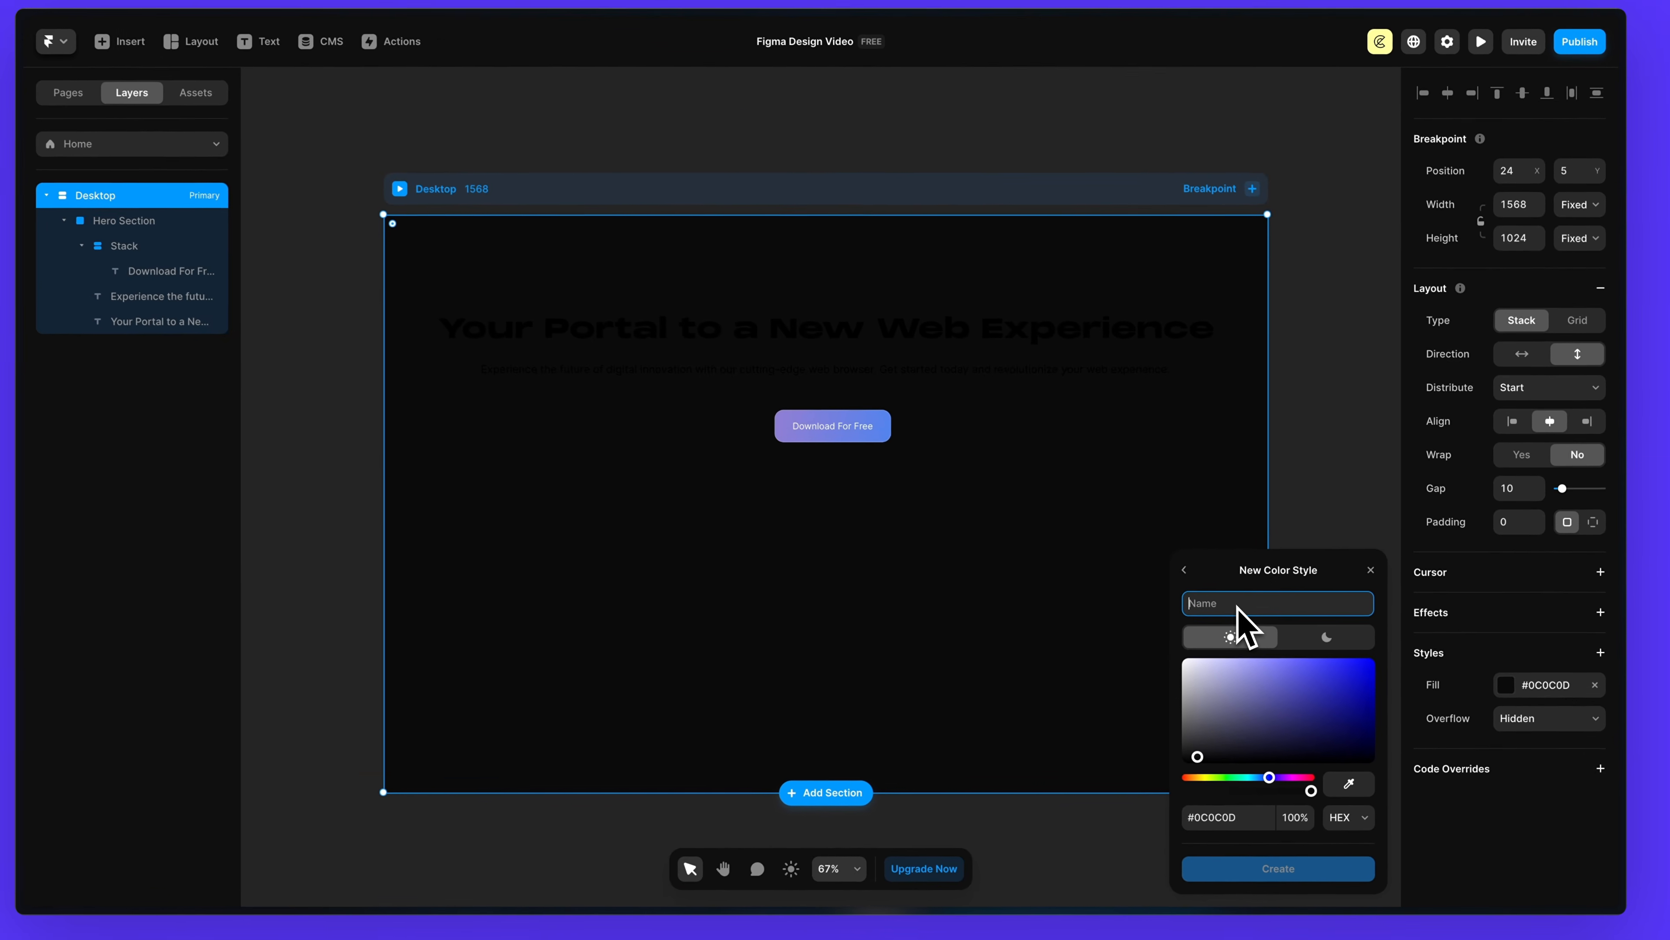
{"action": "type", "text": "BG Black"}
{"action": "key", "text": "Return"}
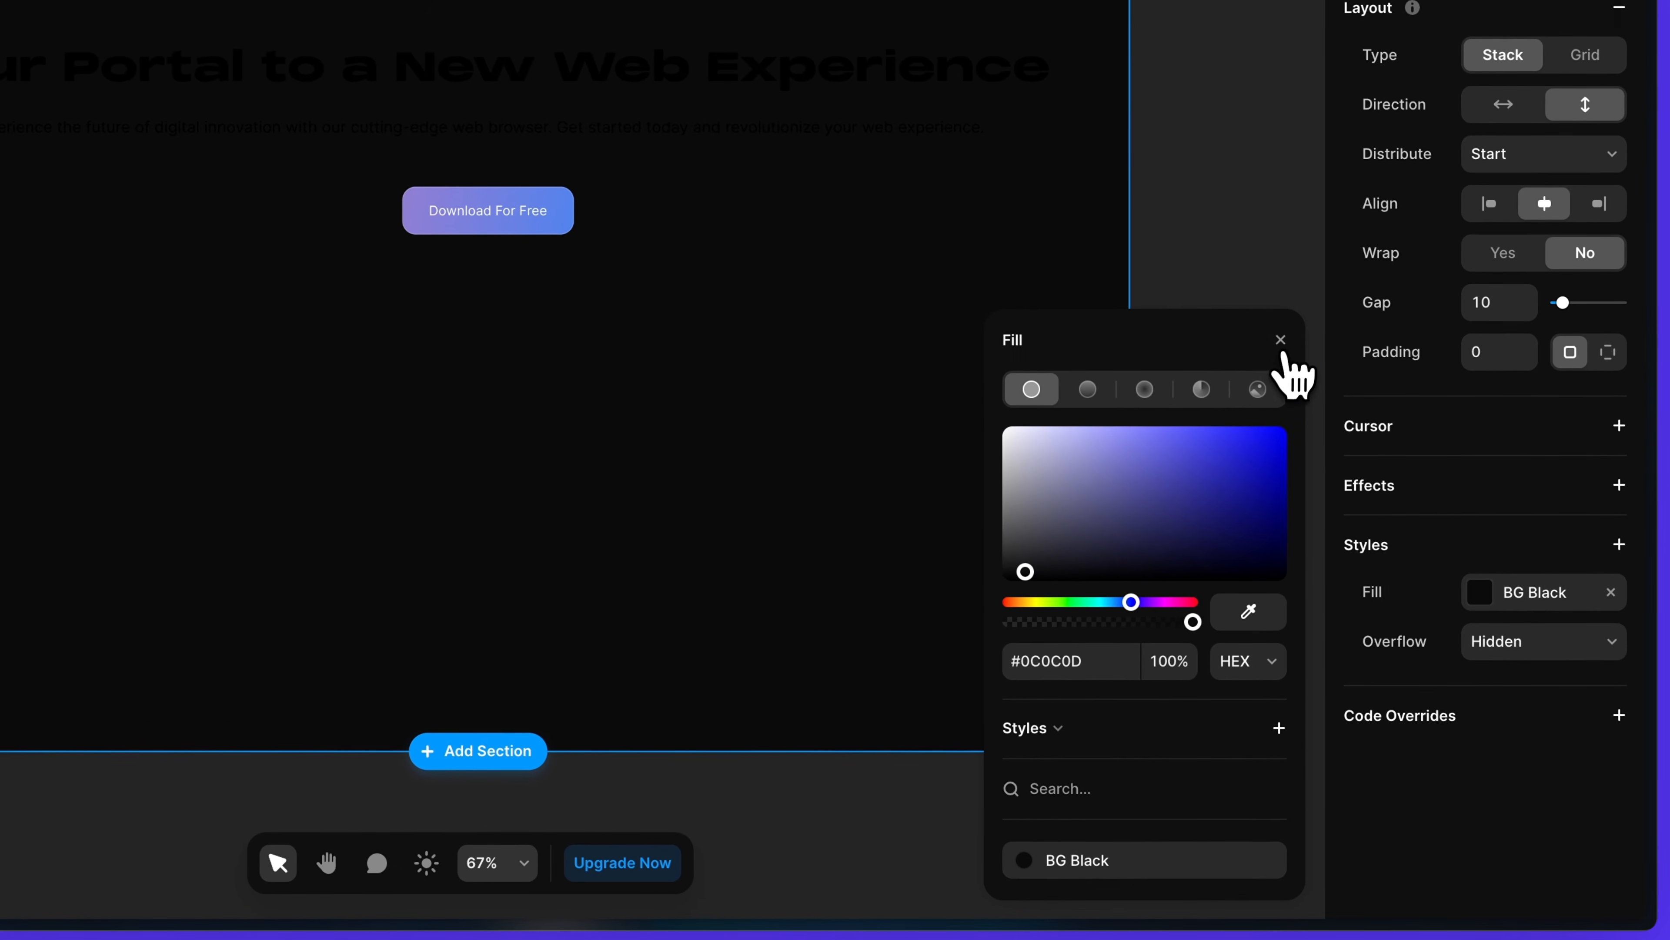
{"action": "left_click", "coordinate": [1282, 341]}
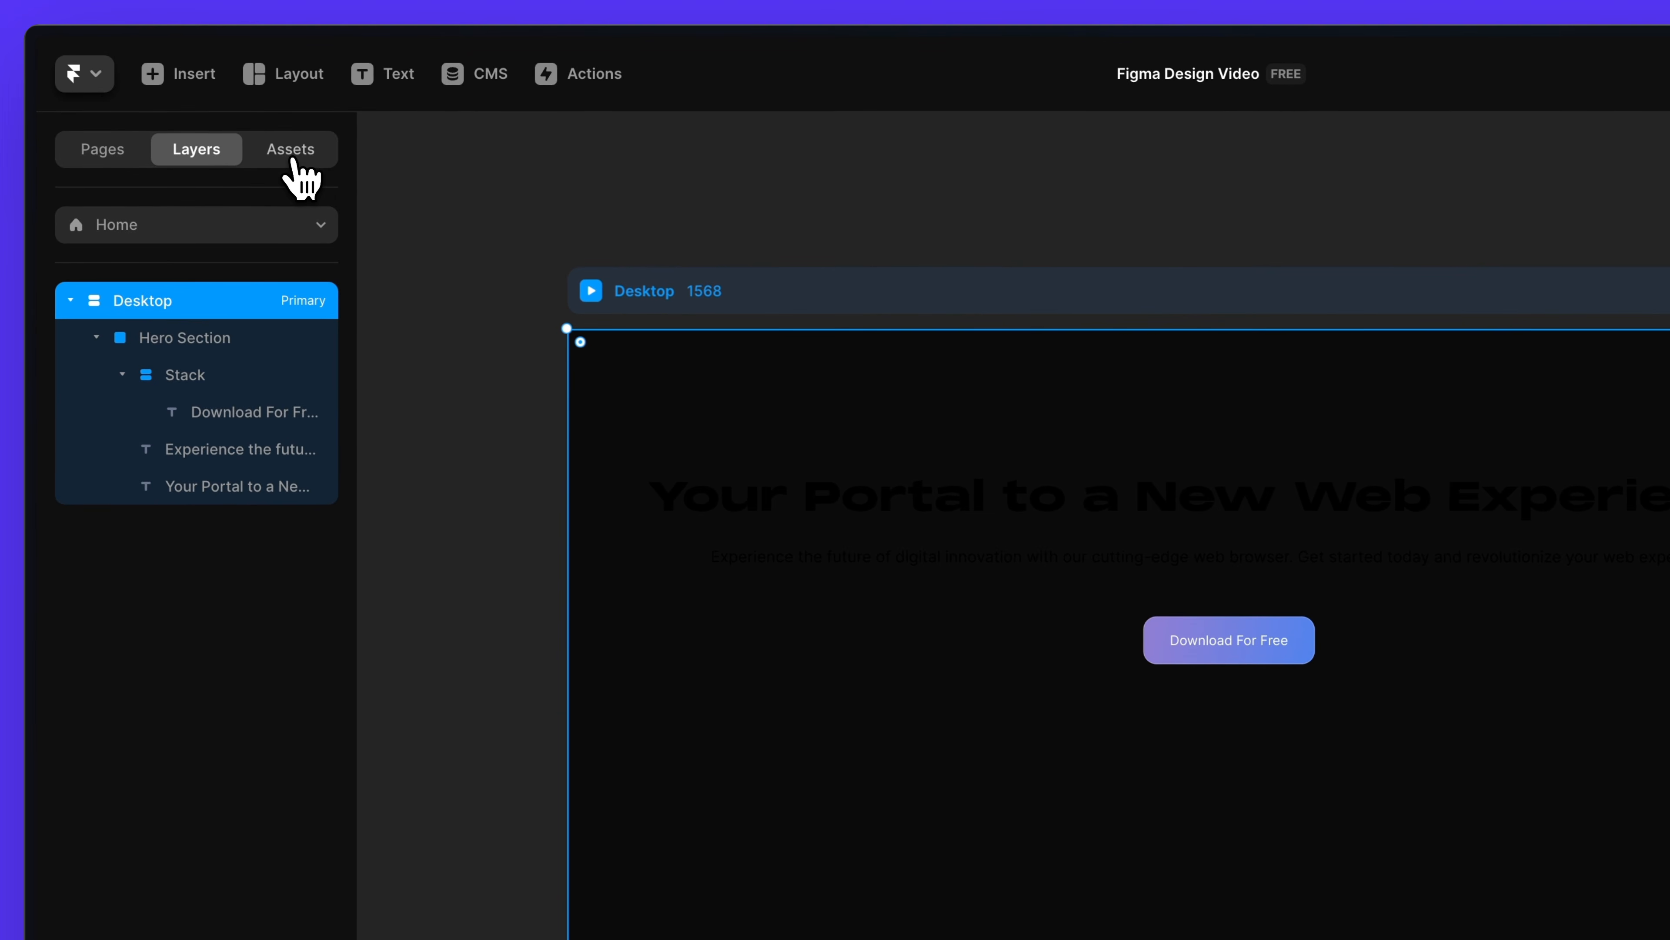
{"action": "left_click", "coordinate": [290, 153]}
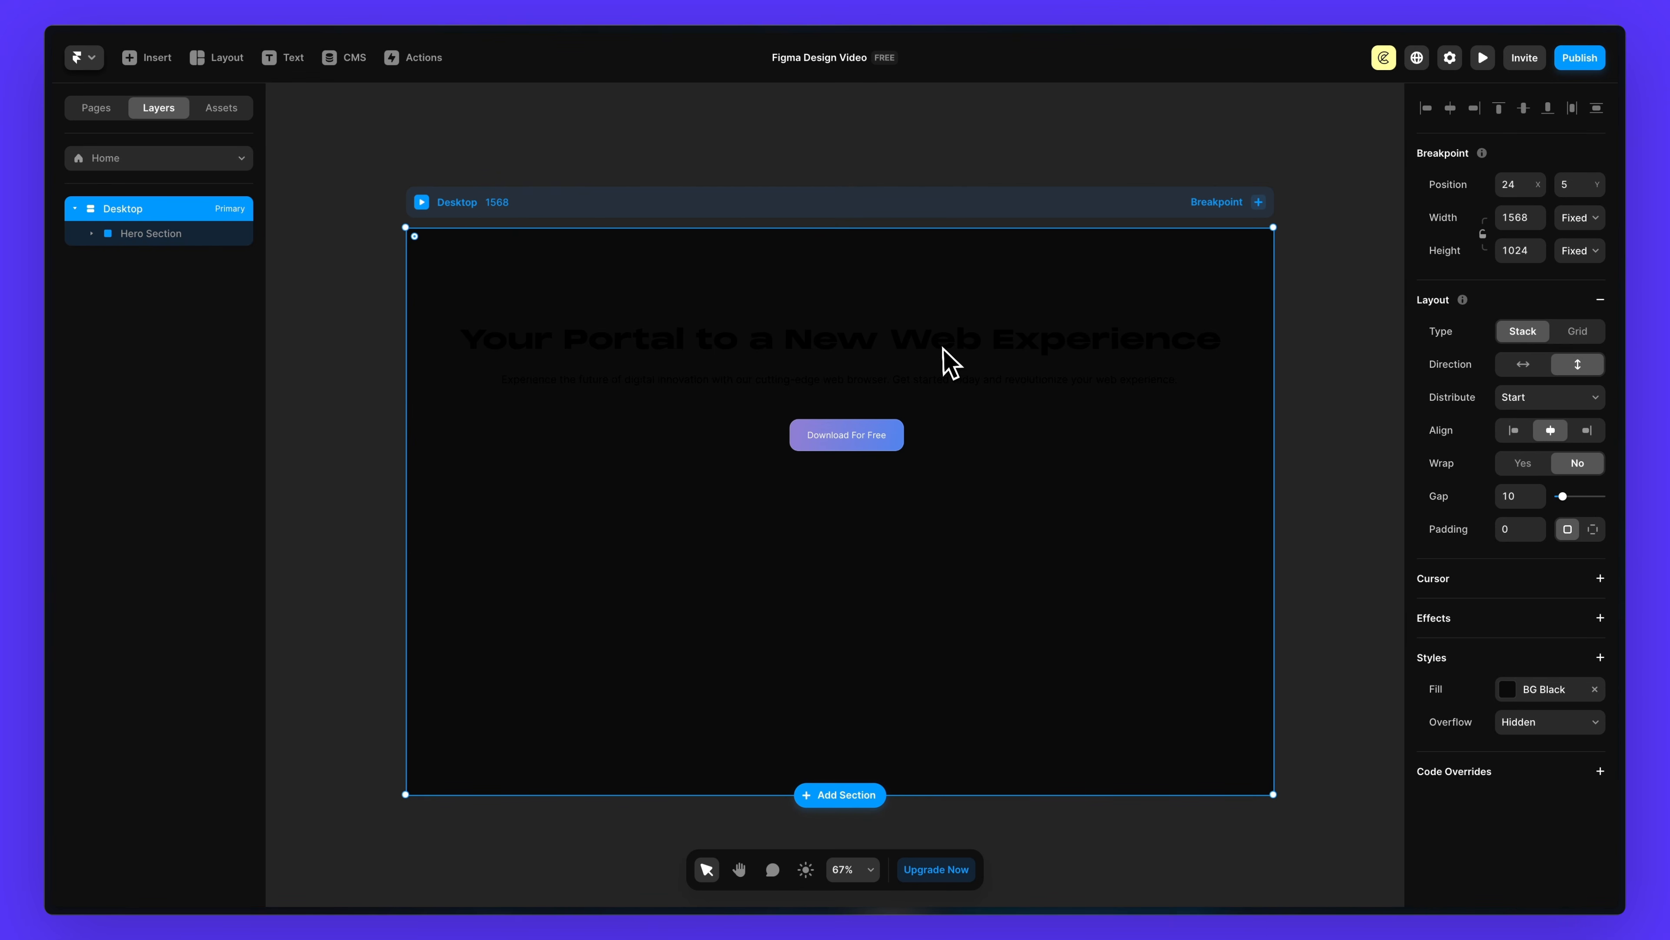
- Set the text colour of both the hero heading and its subtitle to #FFFFFF
{"action": "left_click", "coordinate": [942, 352]}
{"action": "left_click", "coordinate": [941, 355]}
{"action": "left_click", "coordinate": [943, 381], "text": "shift"}
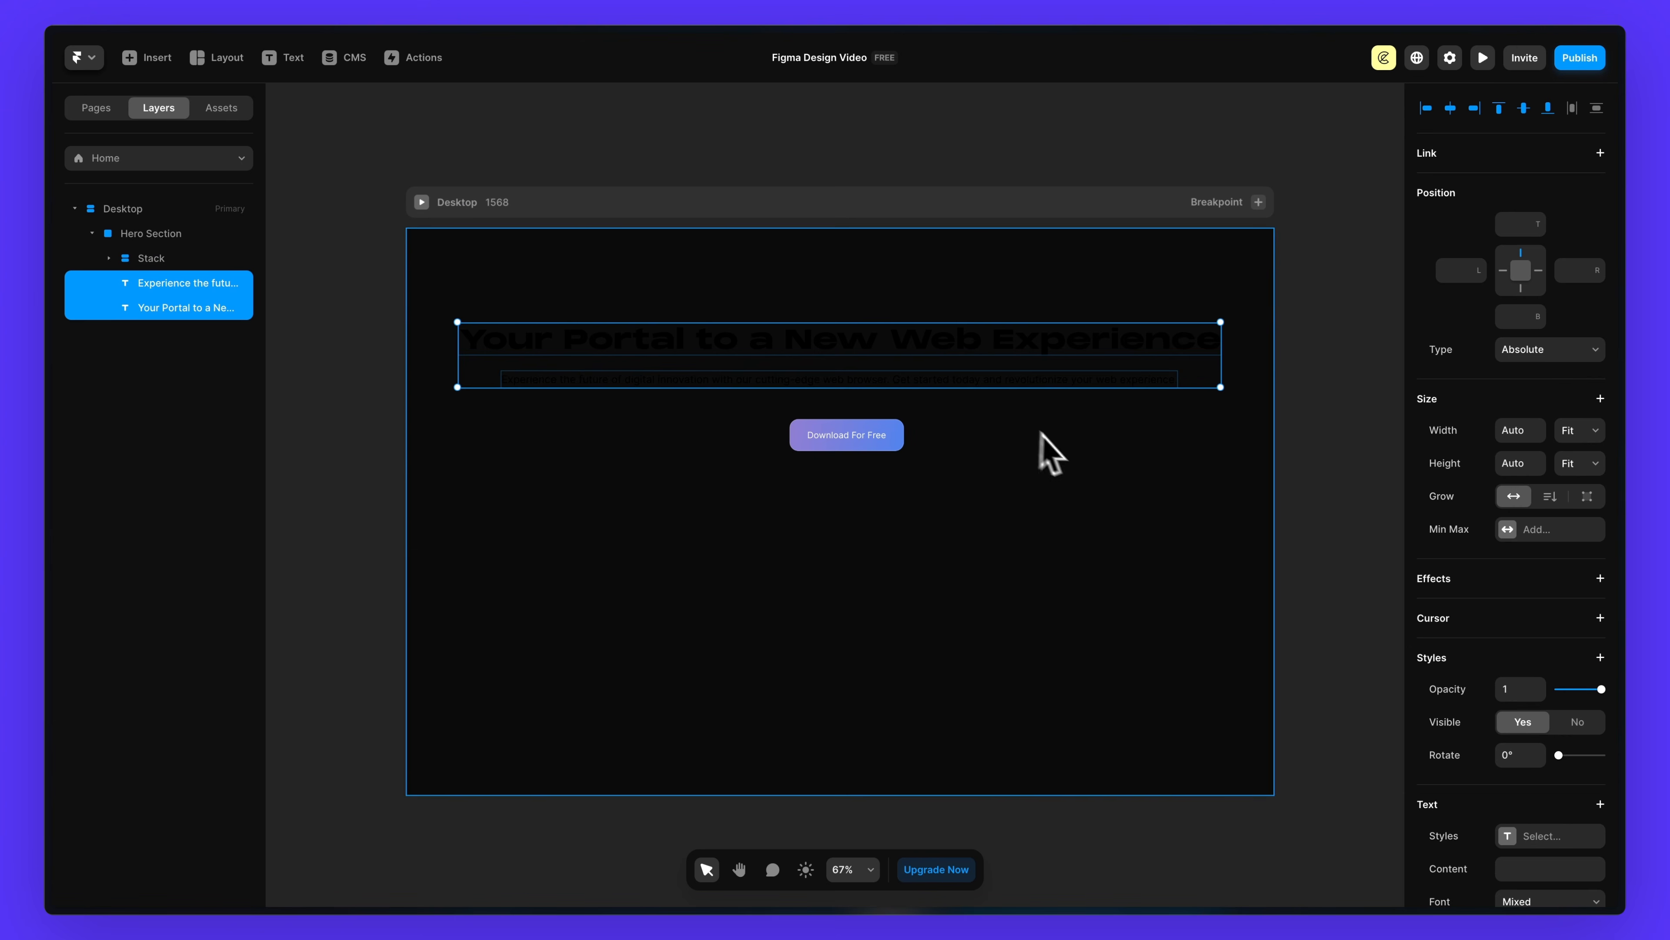
{"action": "scroll", "coordinate": [1484, 596], "scroll_direction": "down", "scroll_amount": 3}
{"action": "left_click", "coordinate": [1507, 761]}
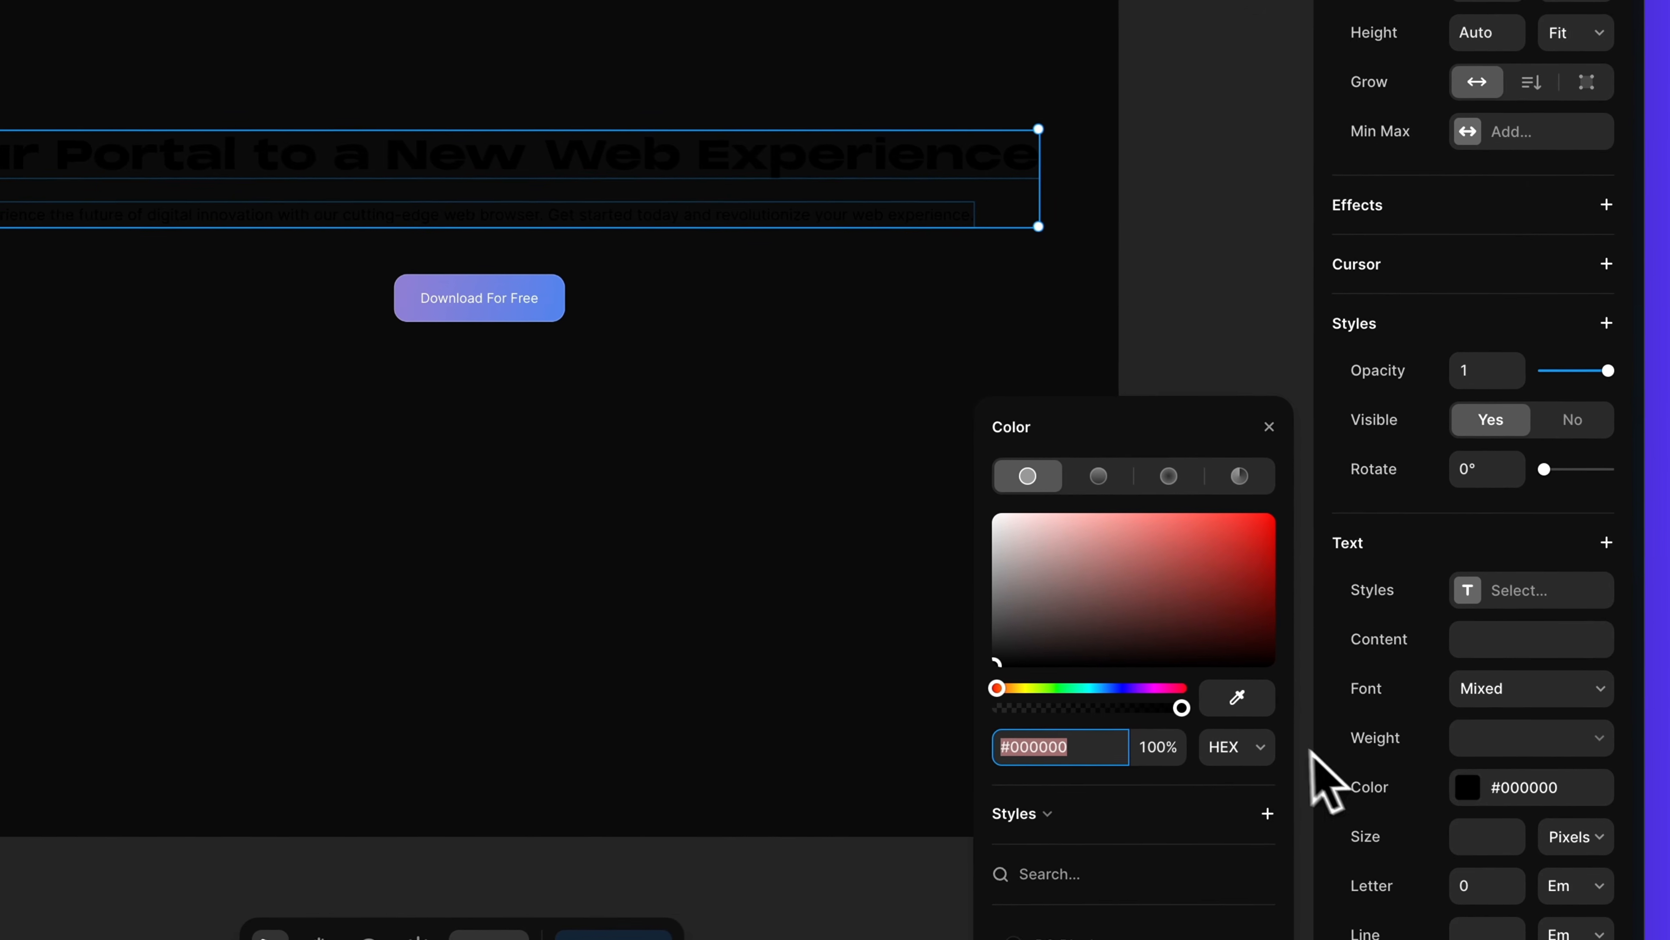
{"action": "left_click_drag", "start_coordinate": [996, 661], "coordinate": [972, 510]}
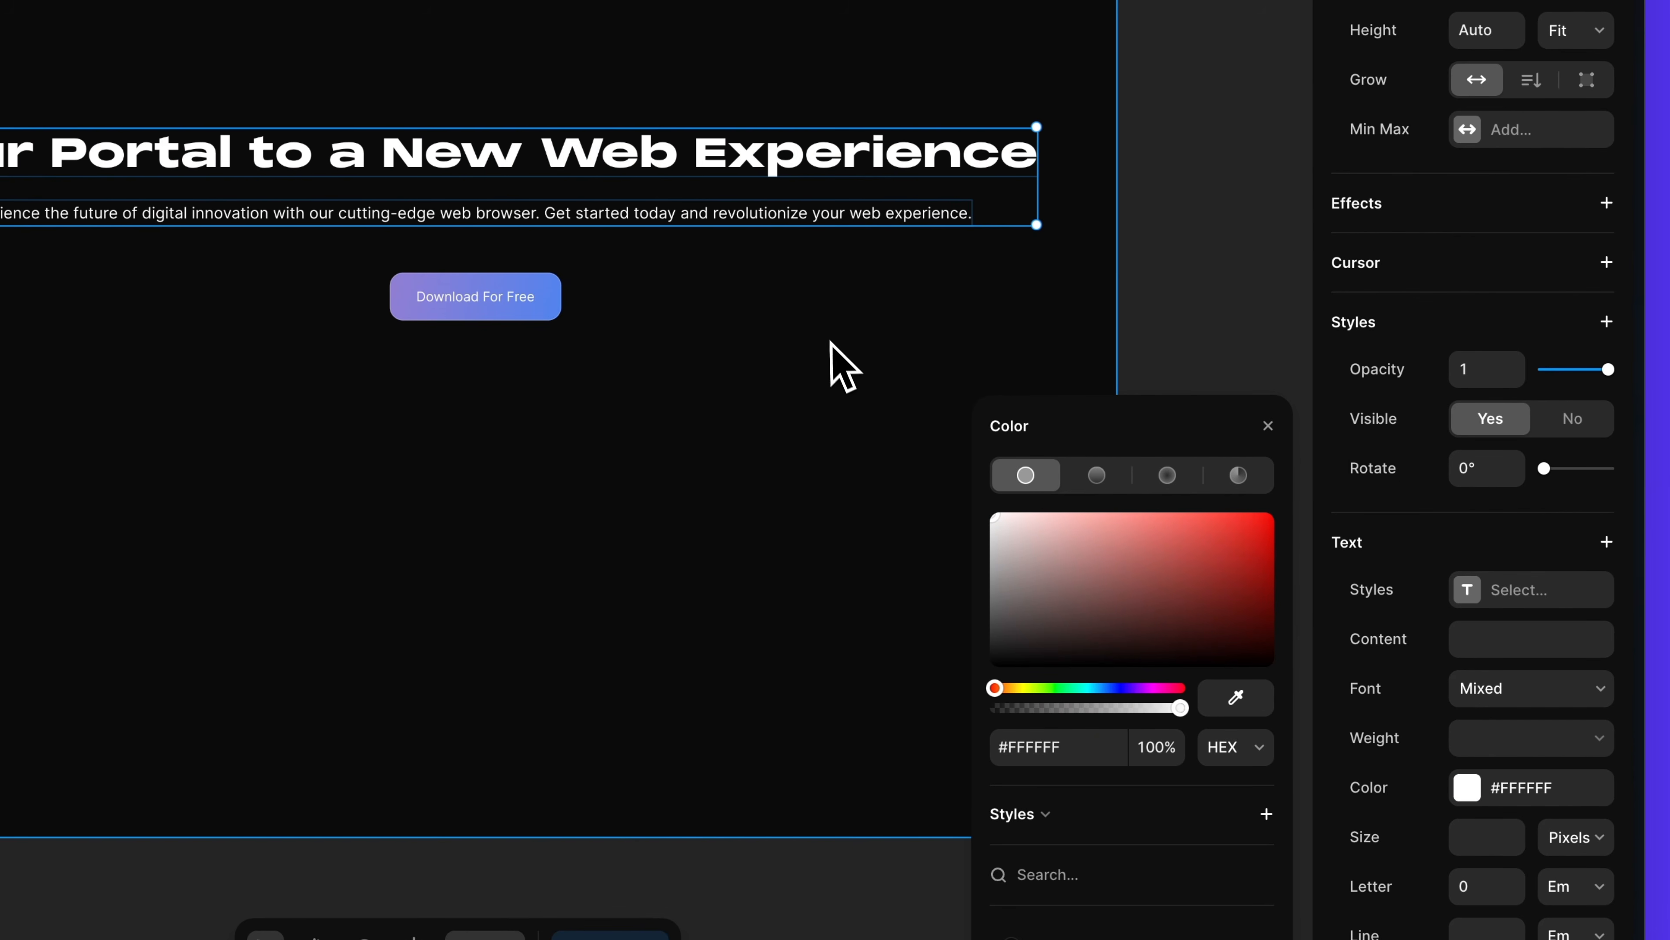
{"action": "left_click", "coordinate": [1243, 240]}
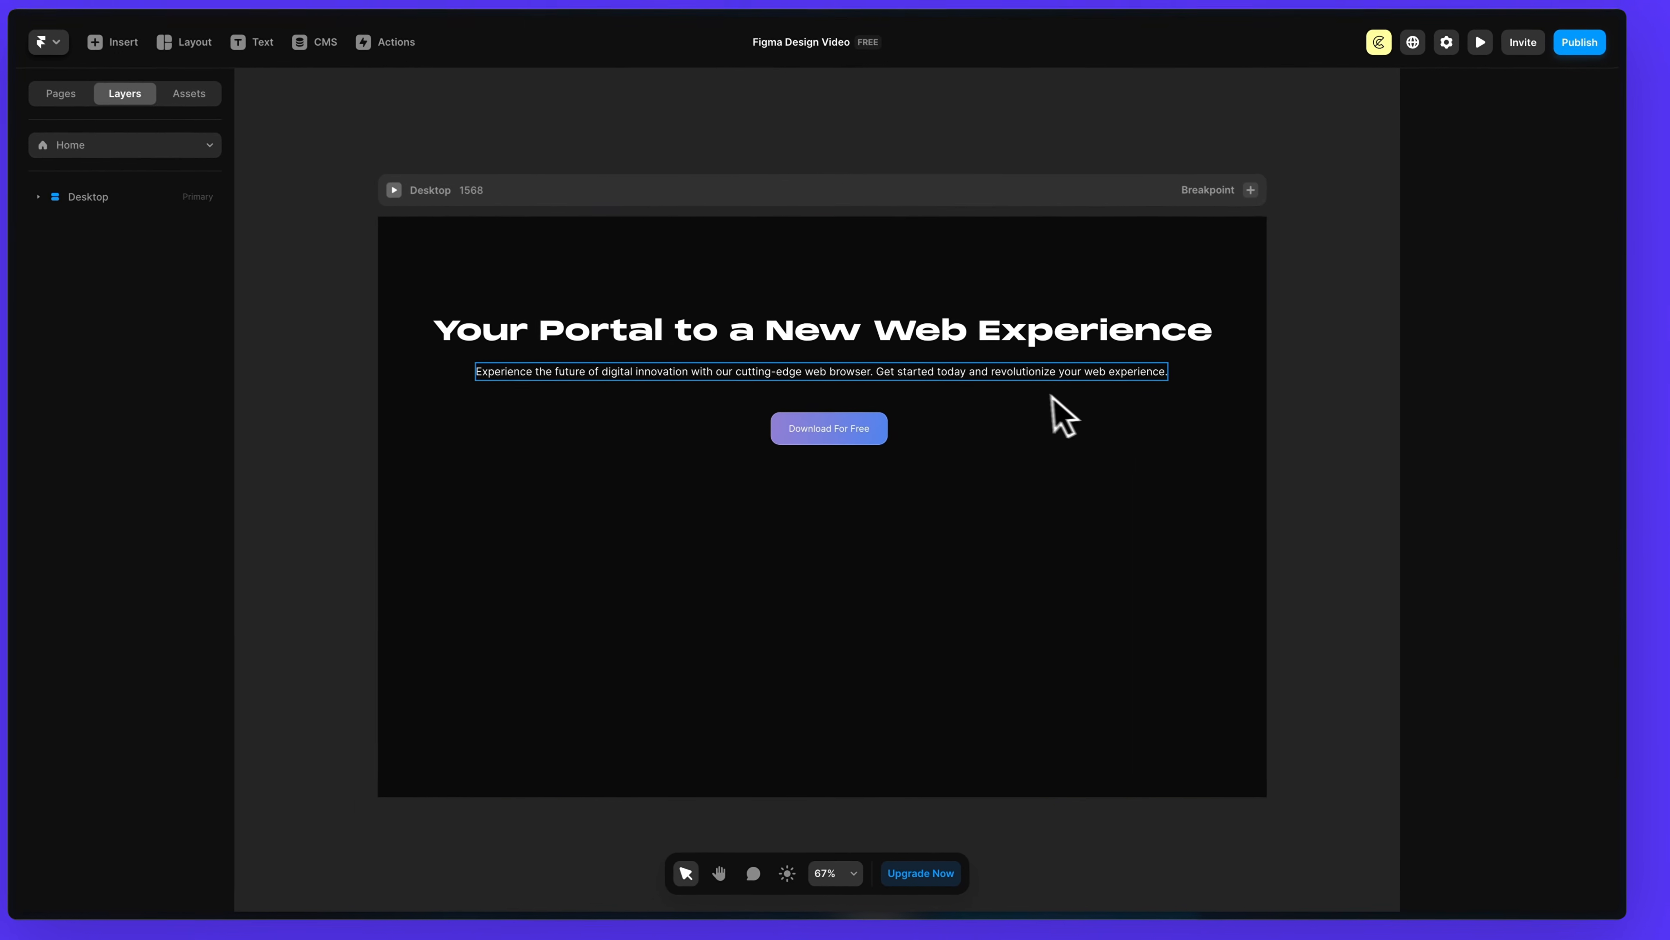
- Change the text colour of the hero subtitle alone to #A09FA2
{"action": "left_click", "coordinate": [947, 374]}
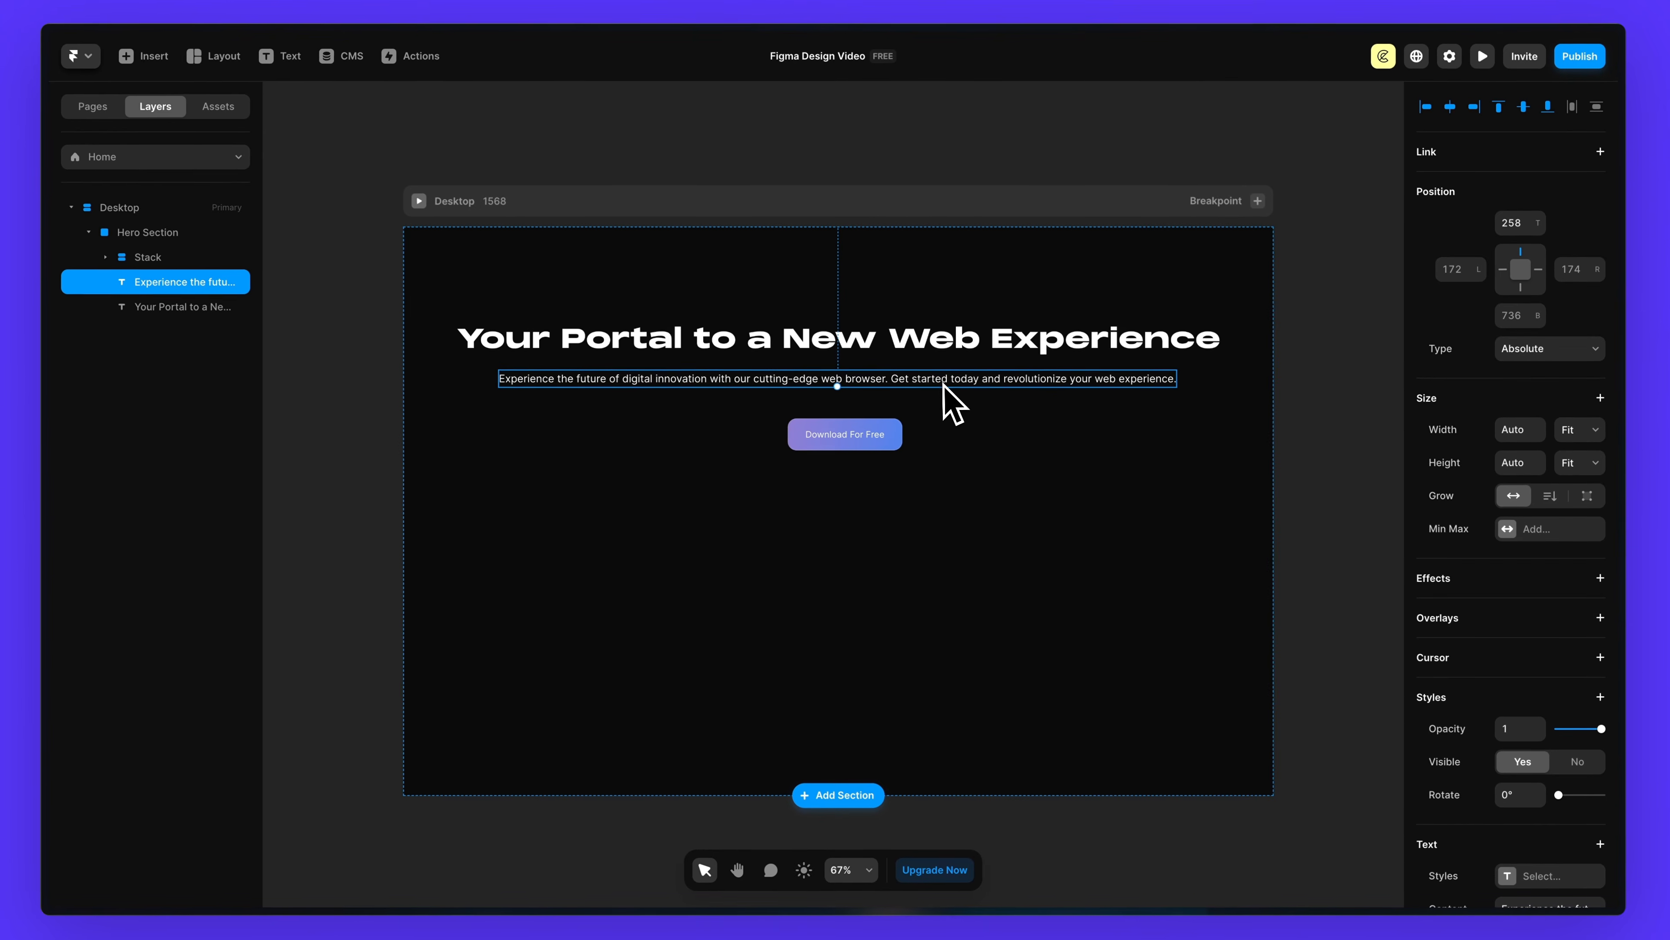
{"action": "scroll", "coordinate": [836, 345], "scroll_direction": "up", "scroll_amount": 5}
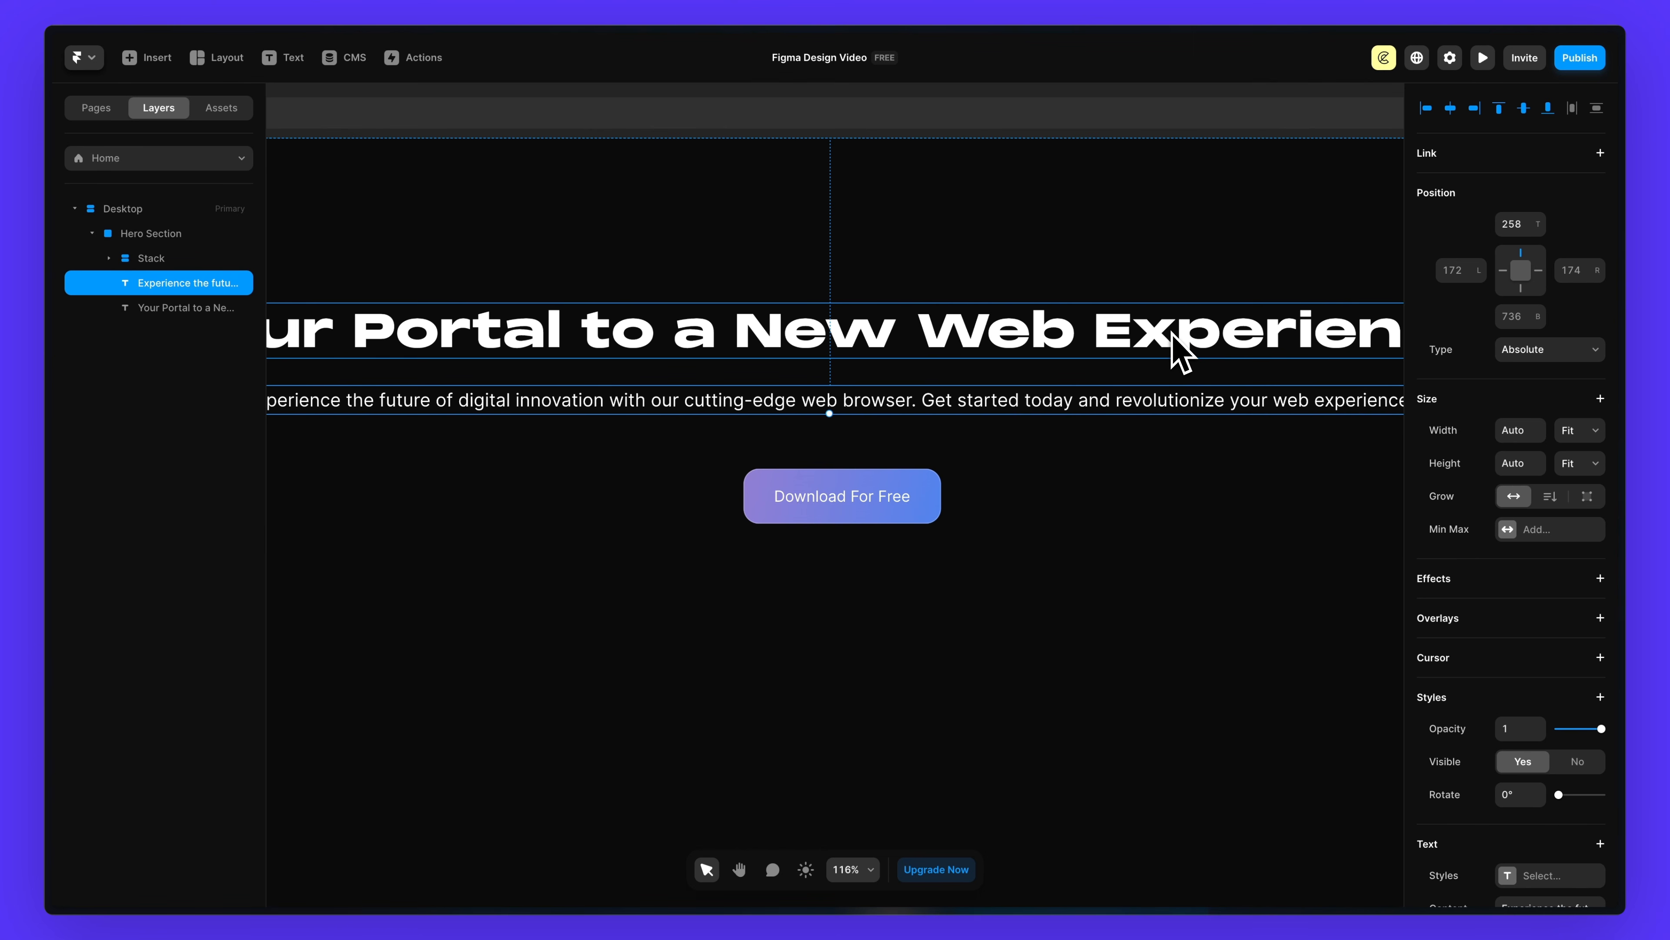
{"action": "key", "text": "super+c"}
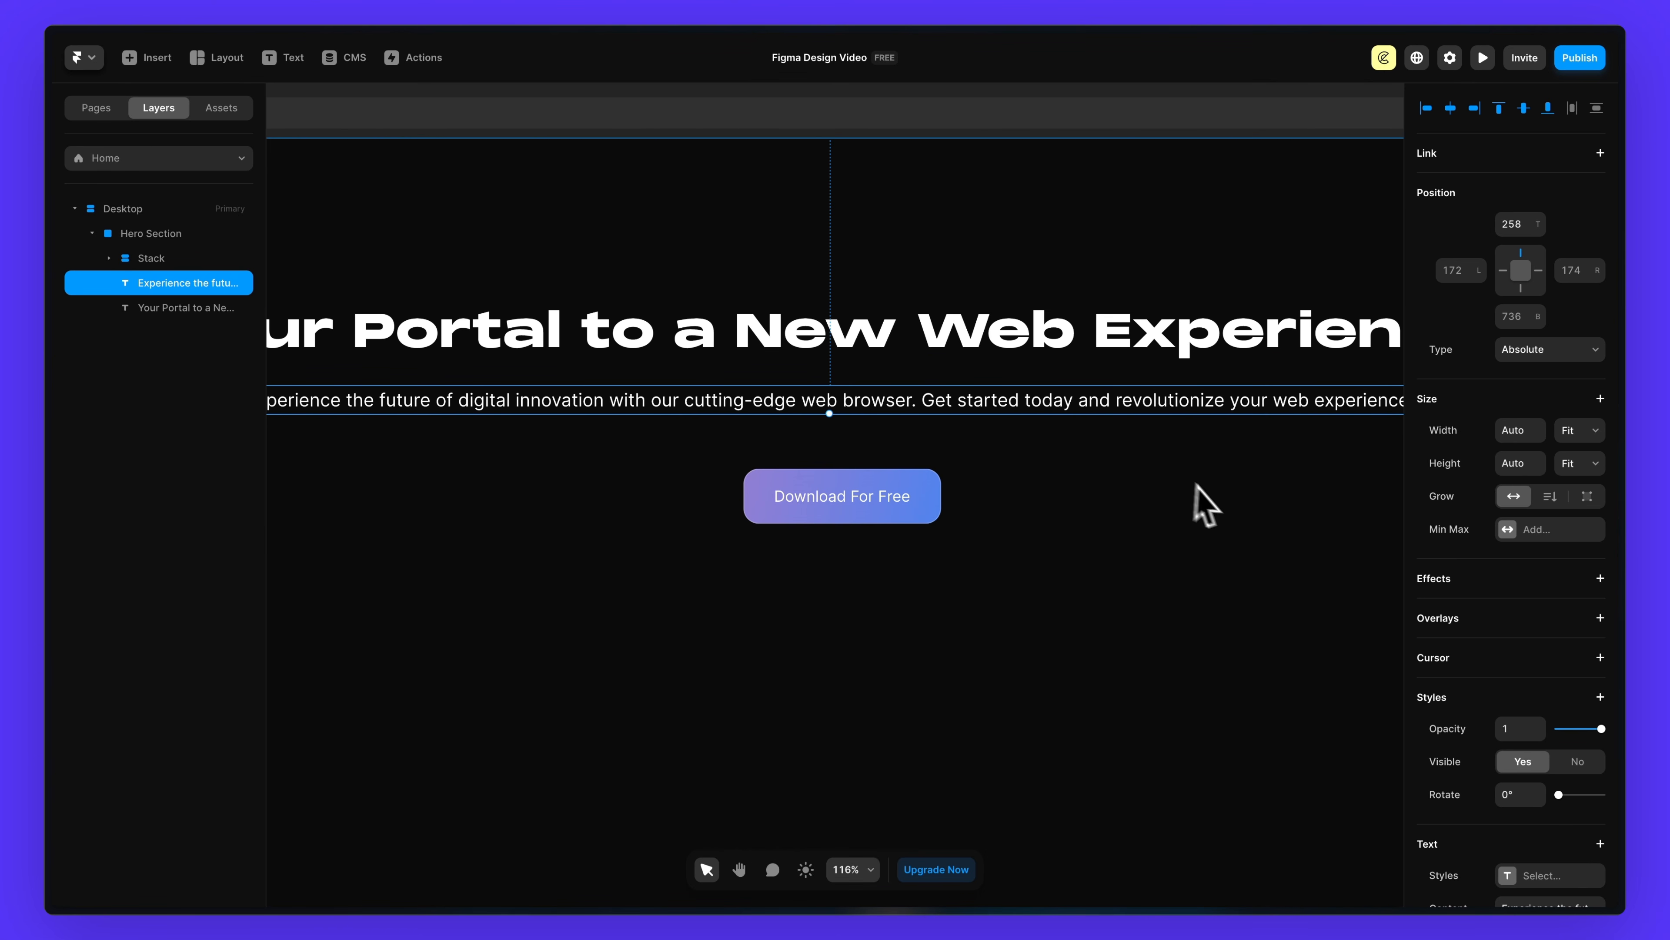
{"action": "scroll", "coordinate": [1566, 552], "scroll_direction": "down", "scroll_amount": 3}
{"action": "left_click", "coordinate": [1468, 431]}
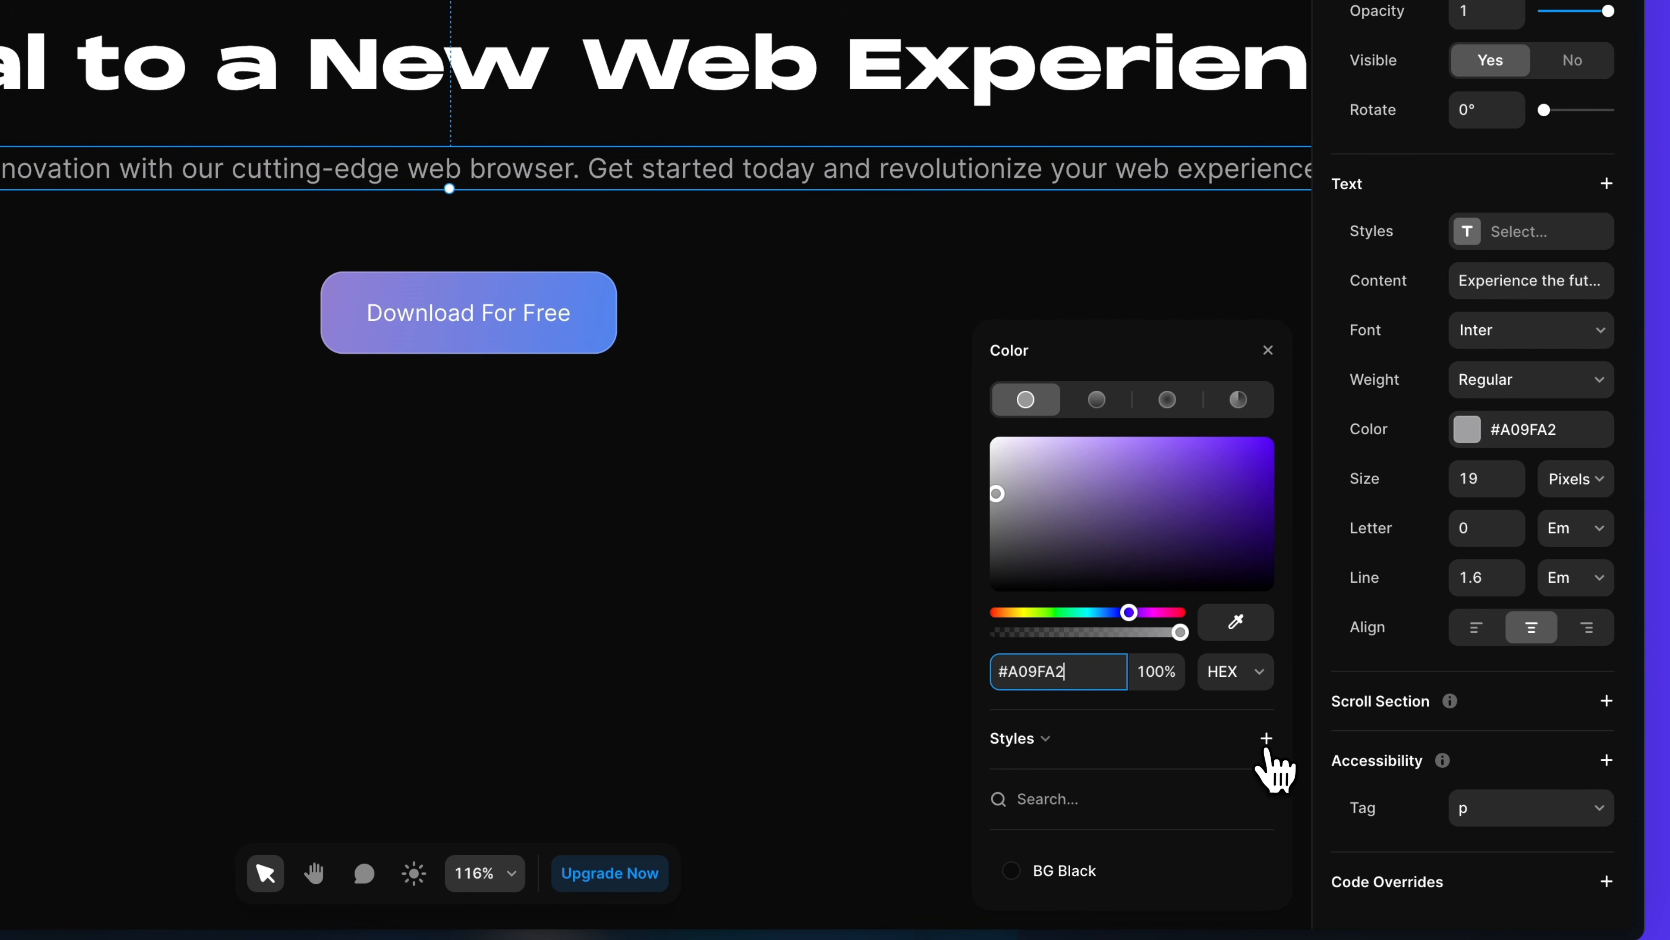
- Save the subtitle's text colour as a new colour style named Gray P
{"action": "left_click", "coordinate": [1266, 738]}
{"action": "type", "text": "G"}
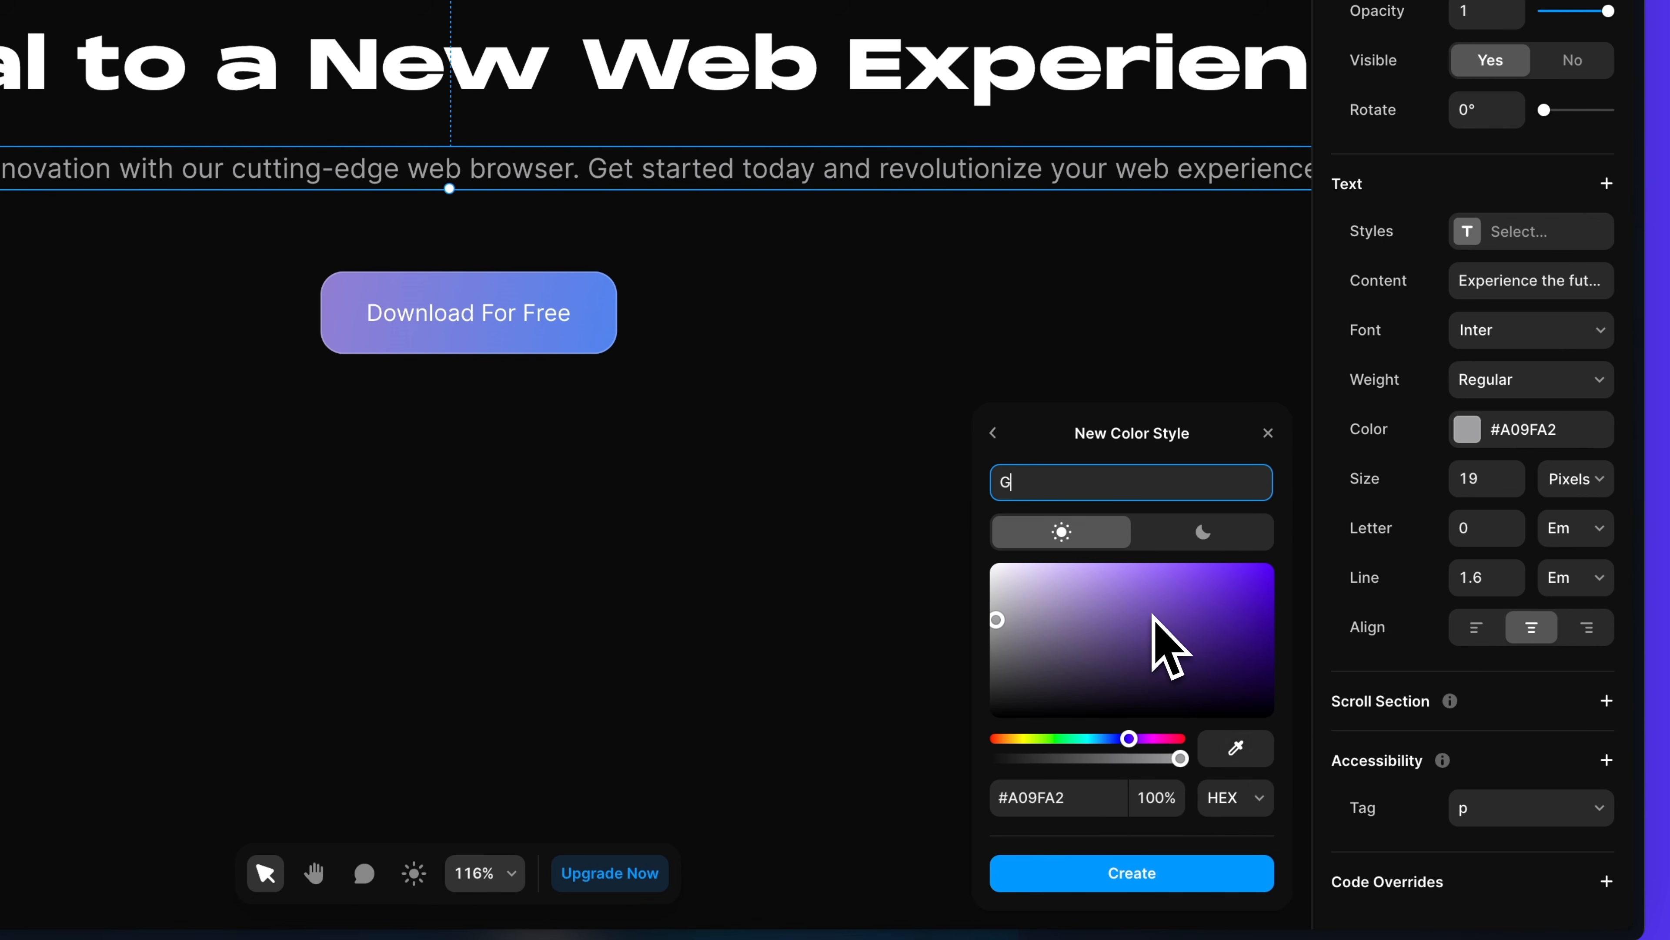
{"action": "type", "text": "ray P"}
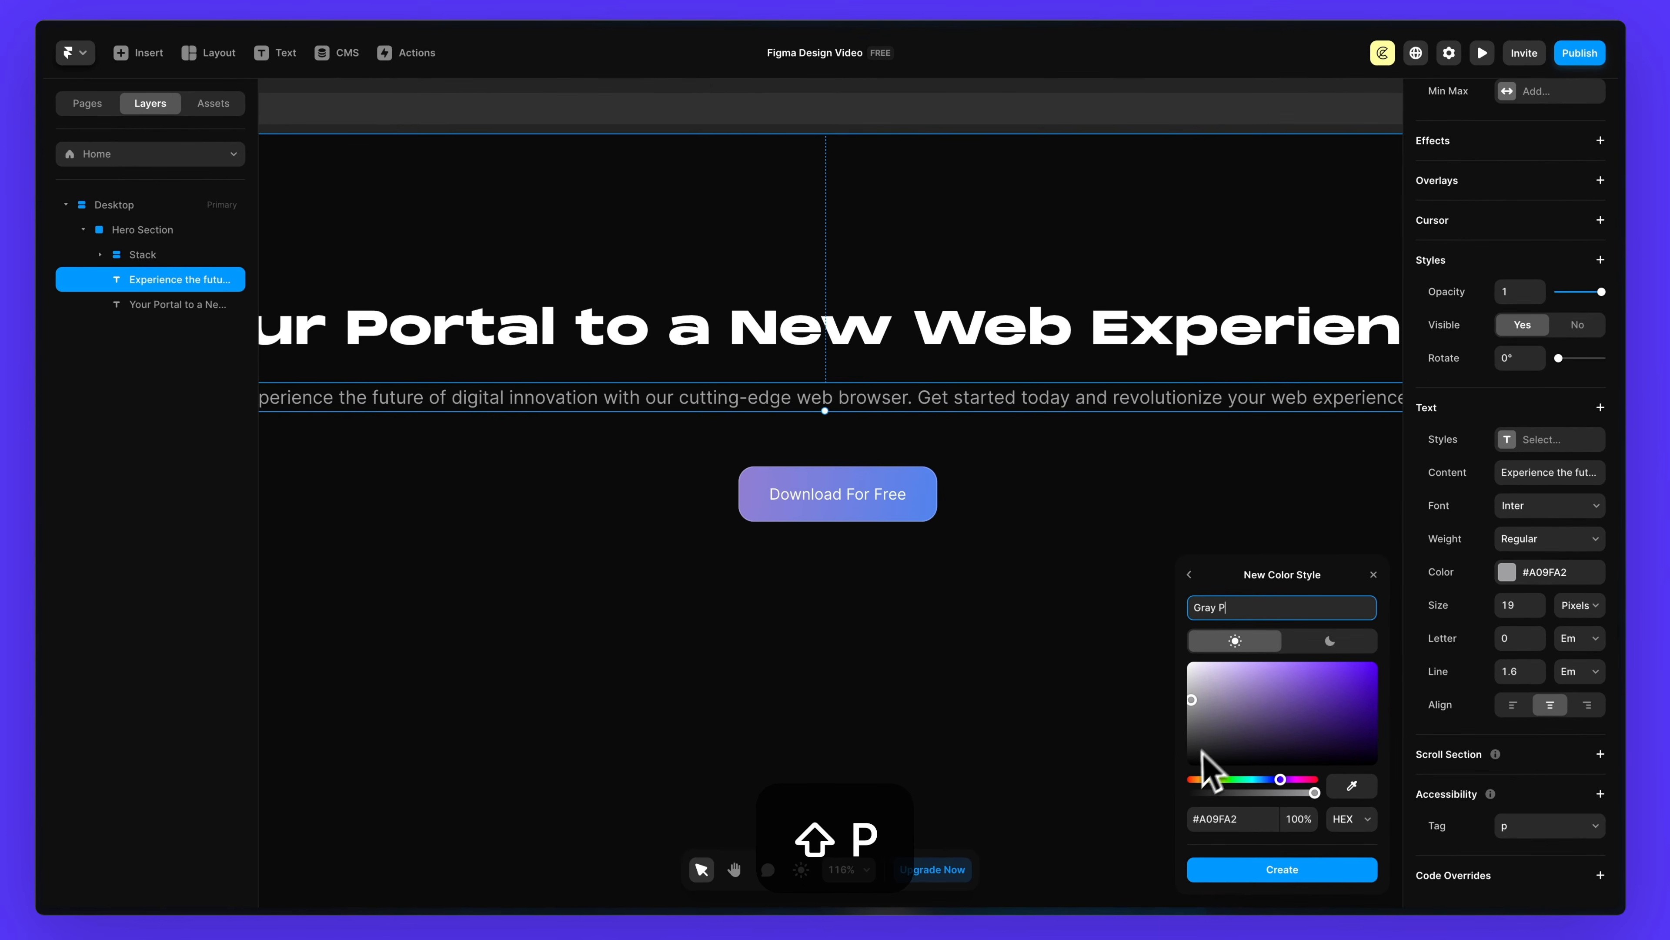
{"action": "left_click", "coordinate": [1307, 872]}
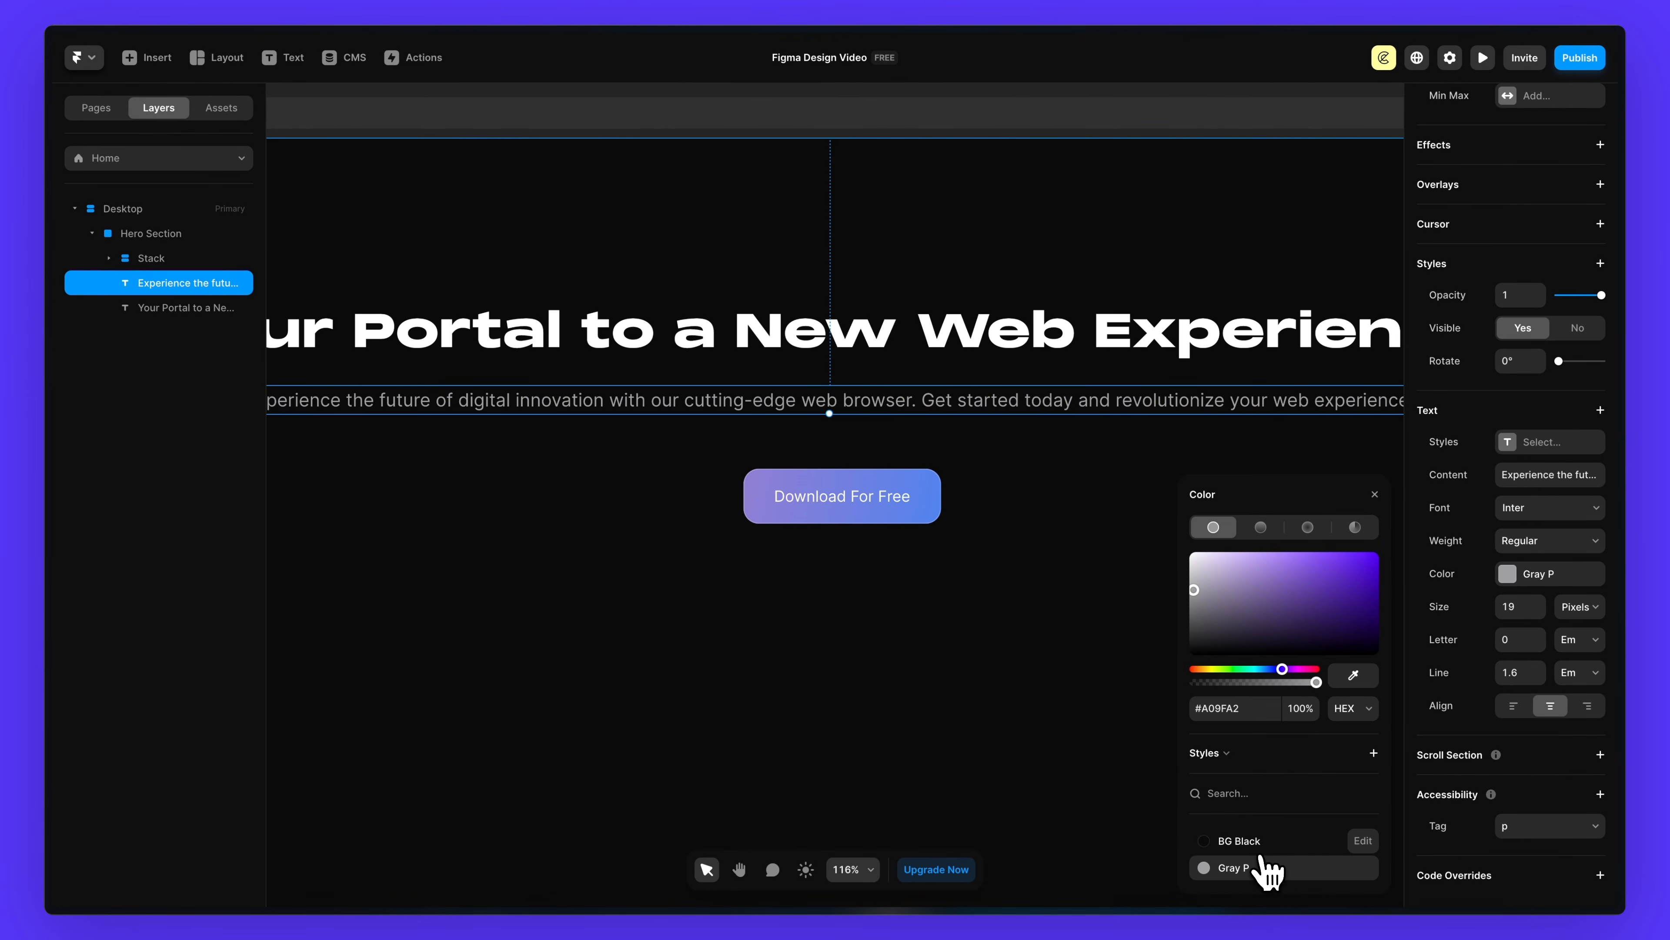
{"action": "left_click", "coordinate": [1372, 496]}
- Rename the download button's stack layer as Button Primary
{"action": "key", "text": "shift+1"}
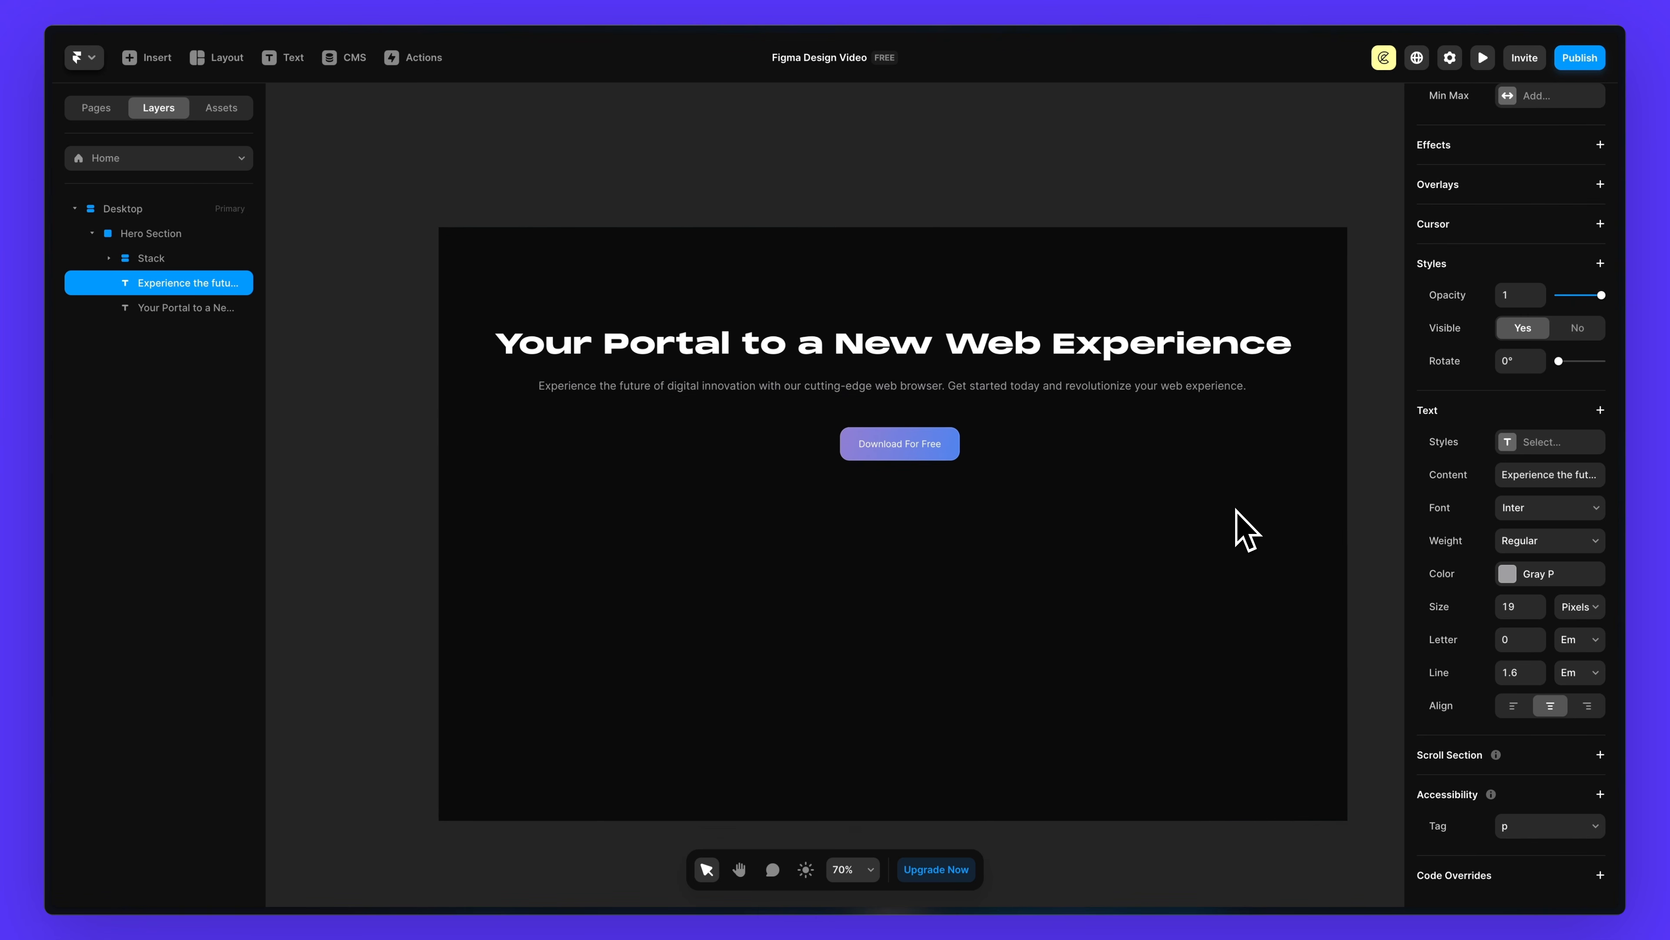
{"action": "scroll", "coordinate": [973, 480], "scroll_direction": "right", "scroll_amount": 1}
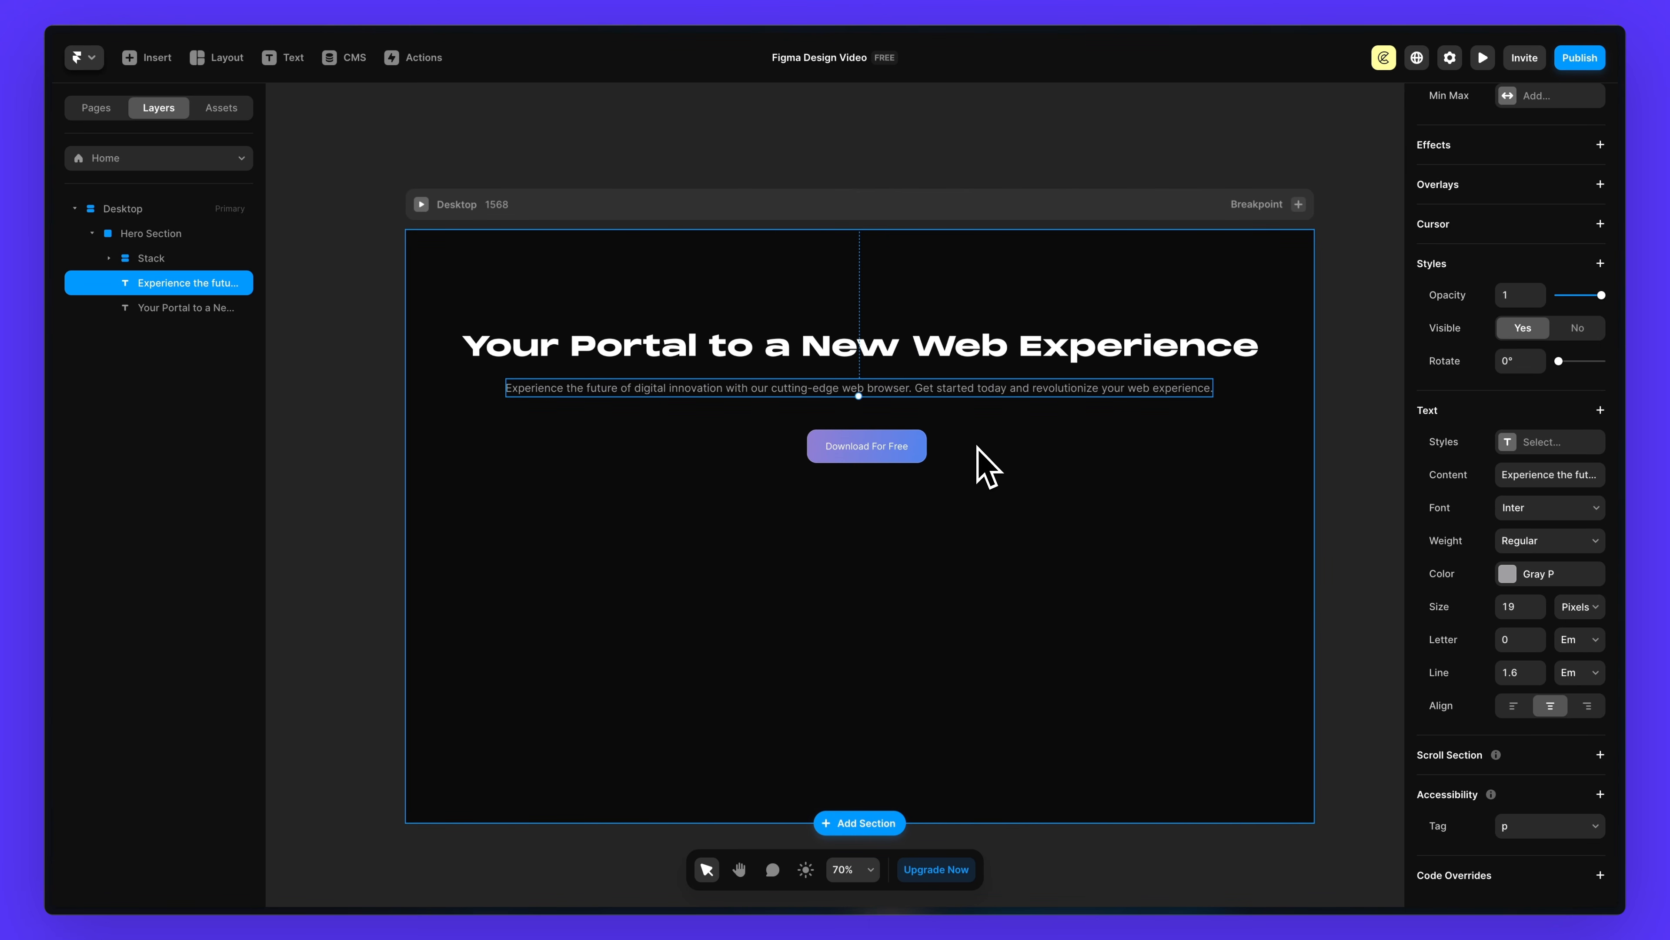
{"action": "left_click", "coordinate": [898, 448]}
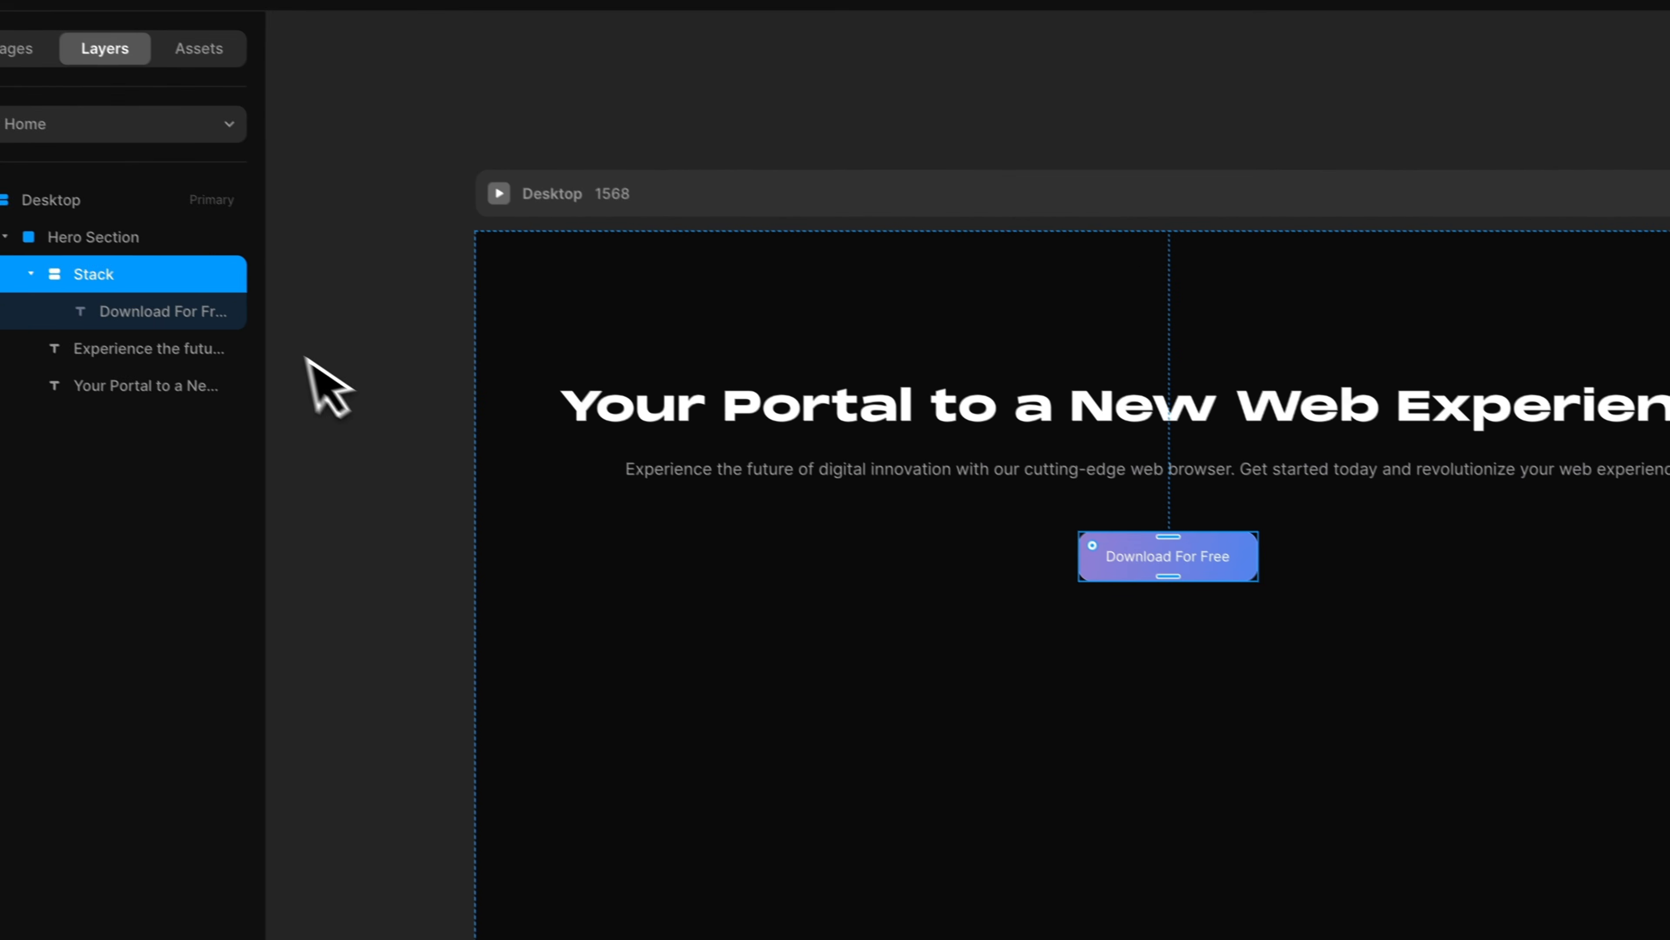
{"action": "double_click", "coordinate": [95, 280]}
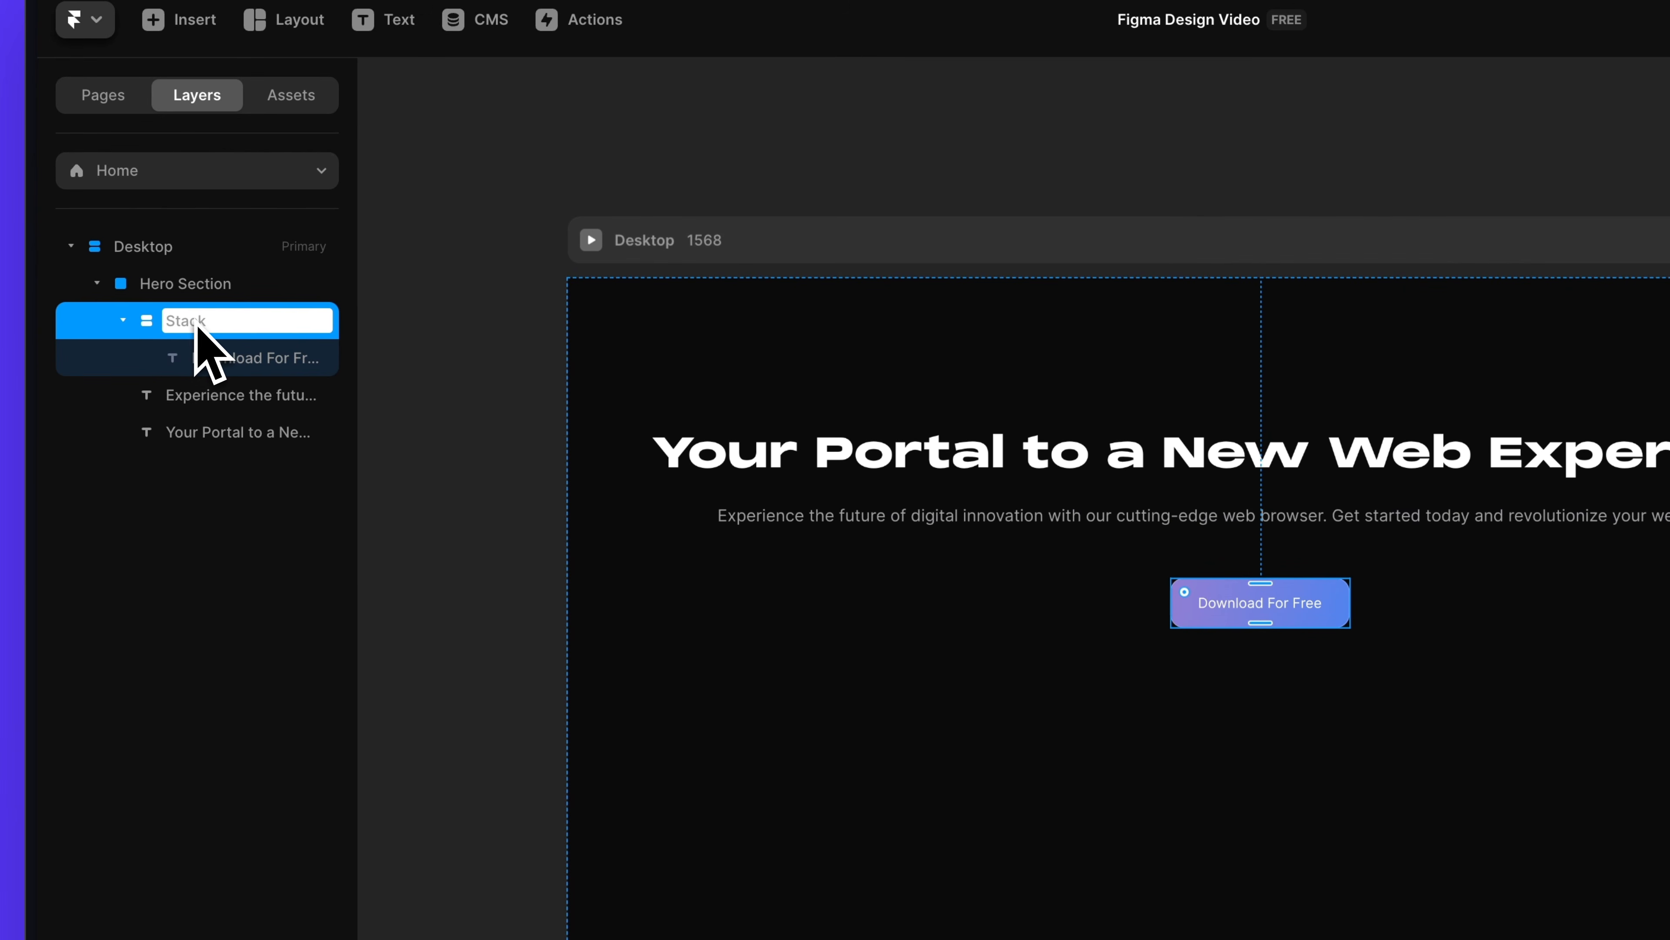
{"action": "type", "text": "Button Primary"}
{"action": "key", "text": "Return"}
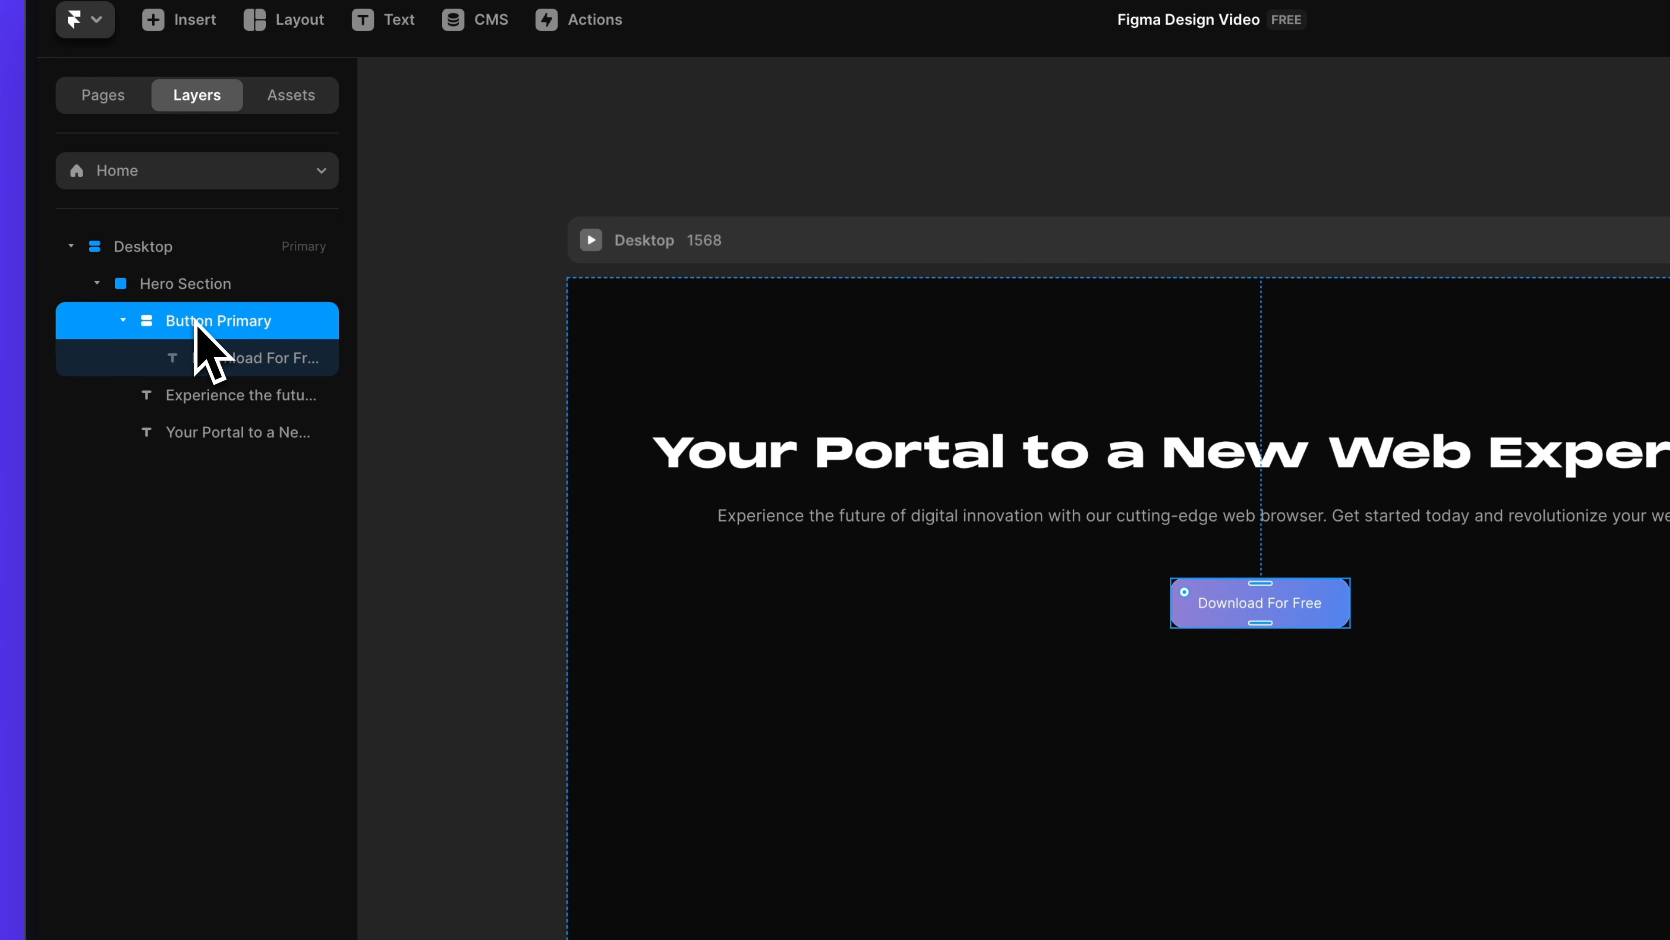
- Insert an empty image frame from the media elements and place it inside the Hero Section below the download button
{"action": "left_click", "coordinate": [120, 322]}
{"action": "left_click", "coordinate": [1509, 732]}
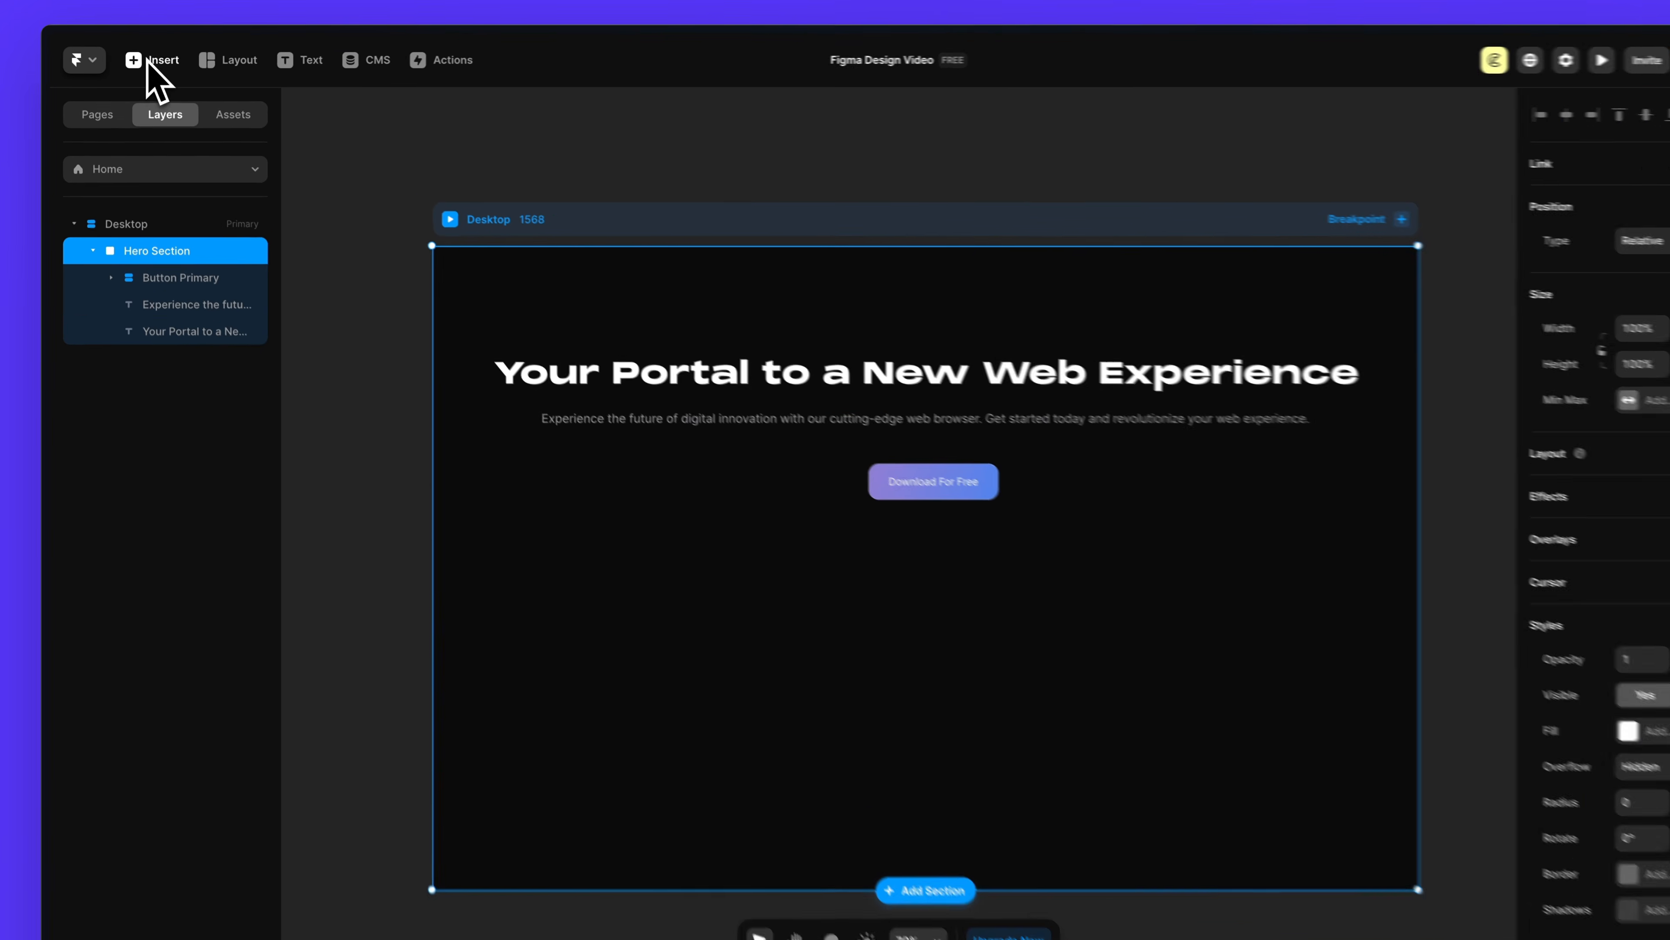
{"action": "left_click", "coordinate": [135, 62]}
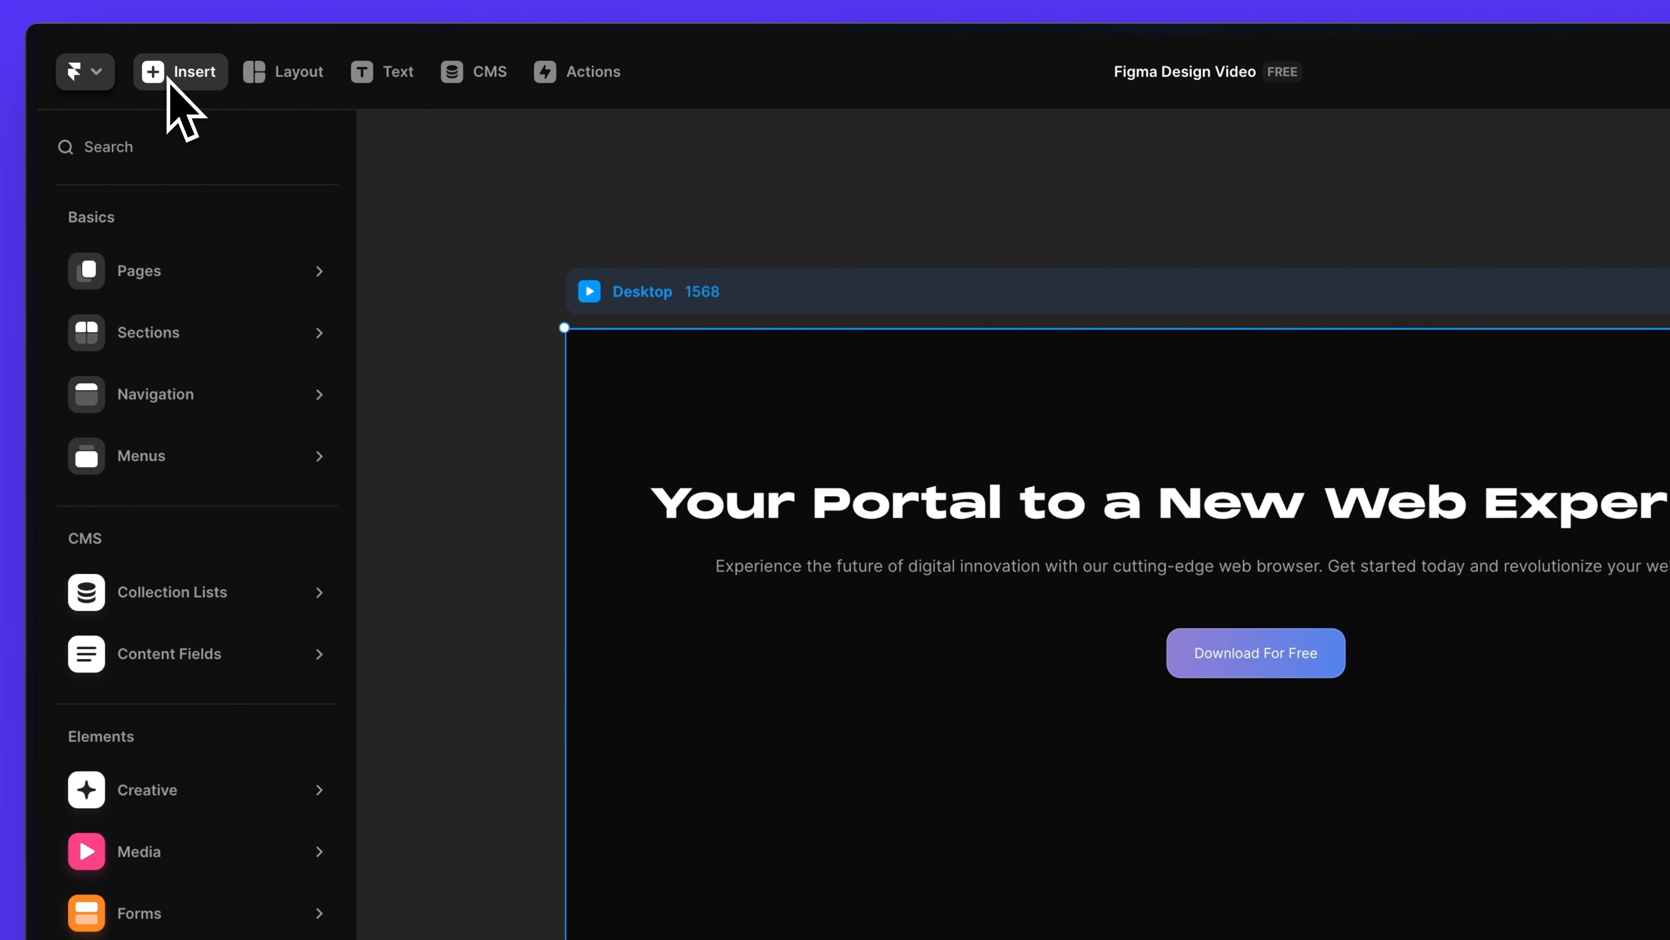
{"action": "mouse_move", "coordinate": [165, 835]}
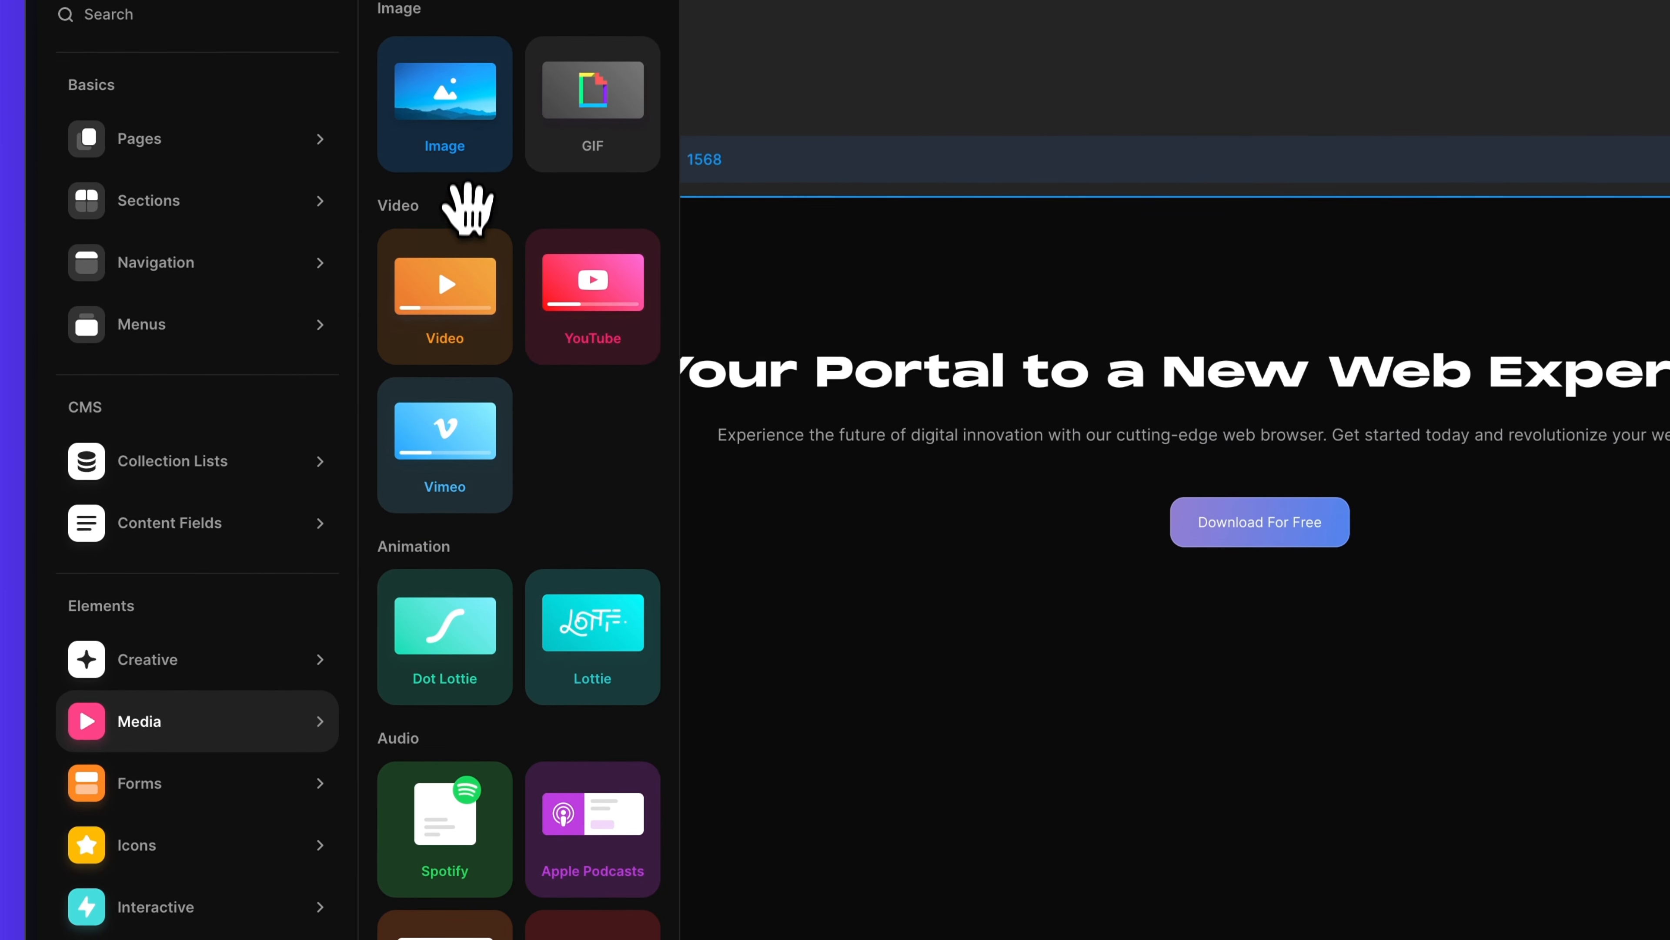
{"action": "left_click", "coordinate": [424, 129]}
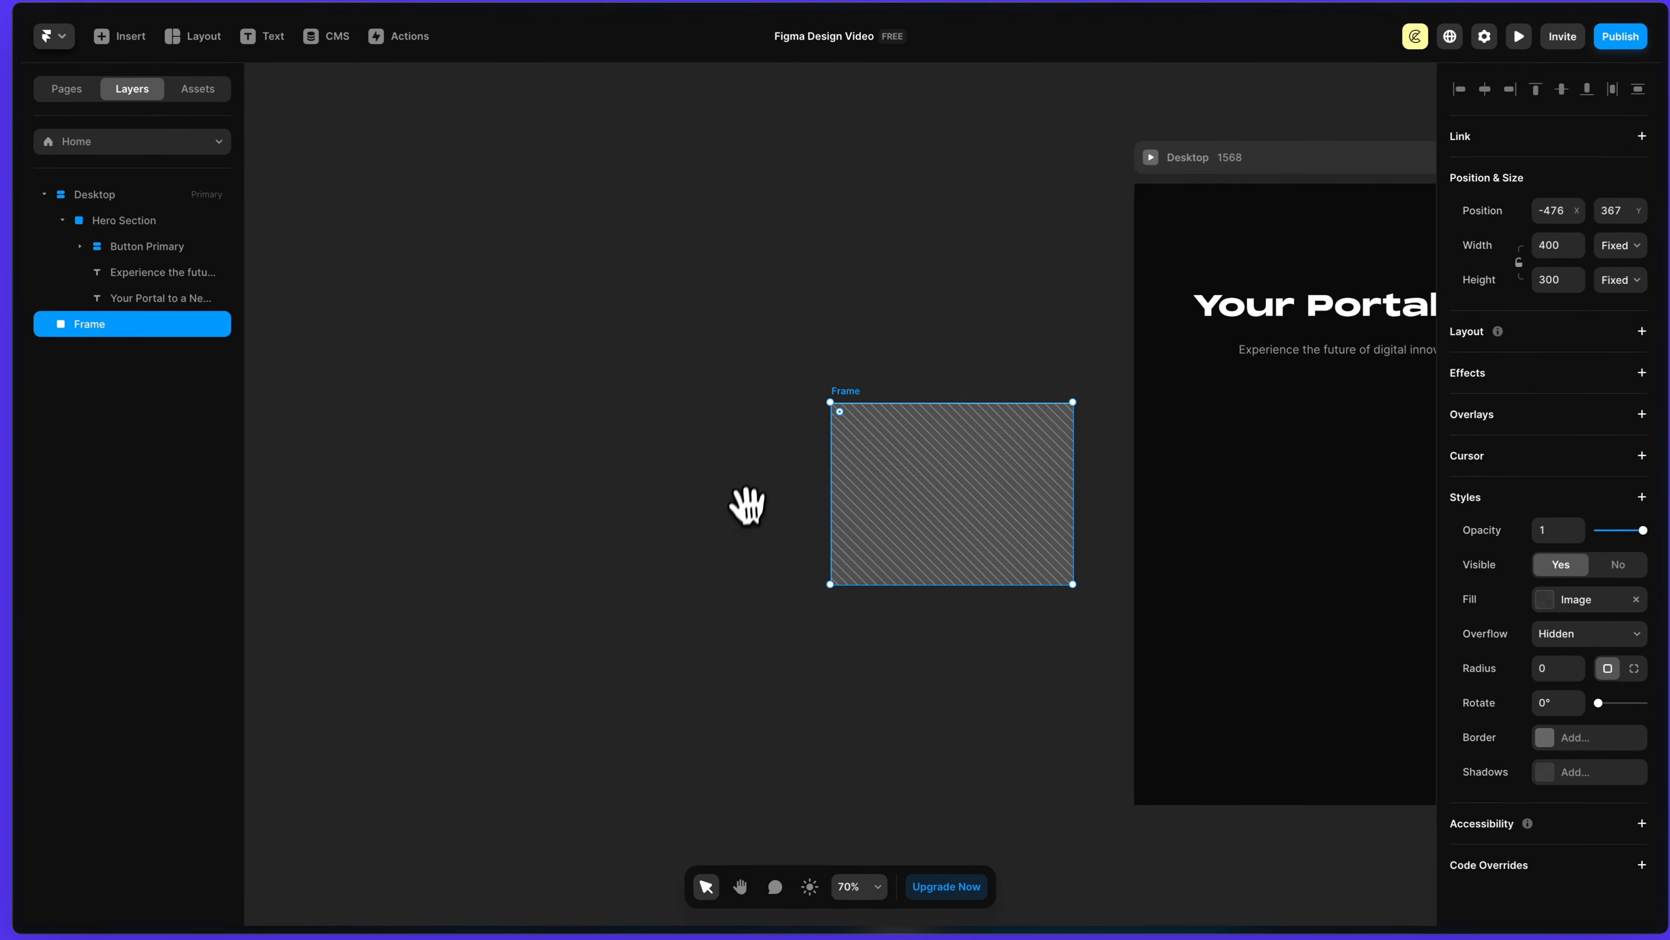
{"action": "scroll", "coordinate": [720, 418], "scroll_direction": "right", "scroll_amount": 3}
{"action": "scroll", "coordinate": [1018, 537], "scroll_direction": "right", "scroll_amount": 5}
{"action": "left_click_drag", "start_coordinate": [728, 452], "coordinate": [1059, 511]}
{"action": "scroll", "coordinate": [1067, 515], "scroll_direction": "right", "scroll_amount": 5}
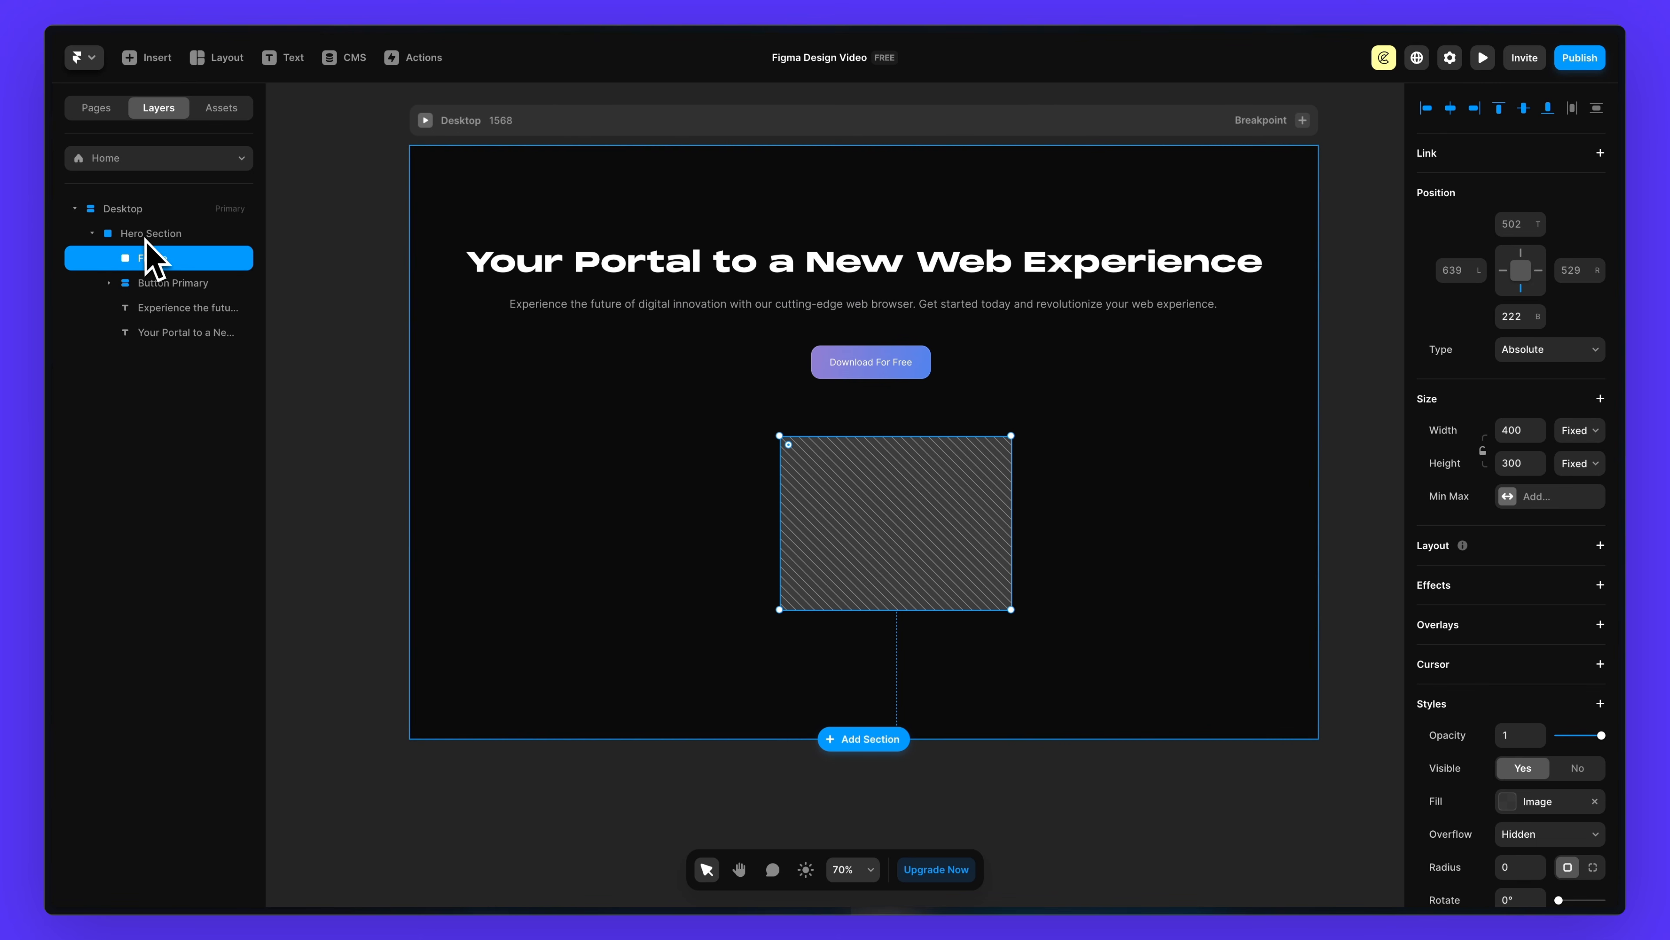
- Fill the image frame with Browser-Design-Finished.png and set the image type to Fit
{"action": "scroll", "coordinate": [1469, 585], "scroll_direction": "down", "scroll_amount": 4}
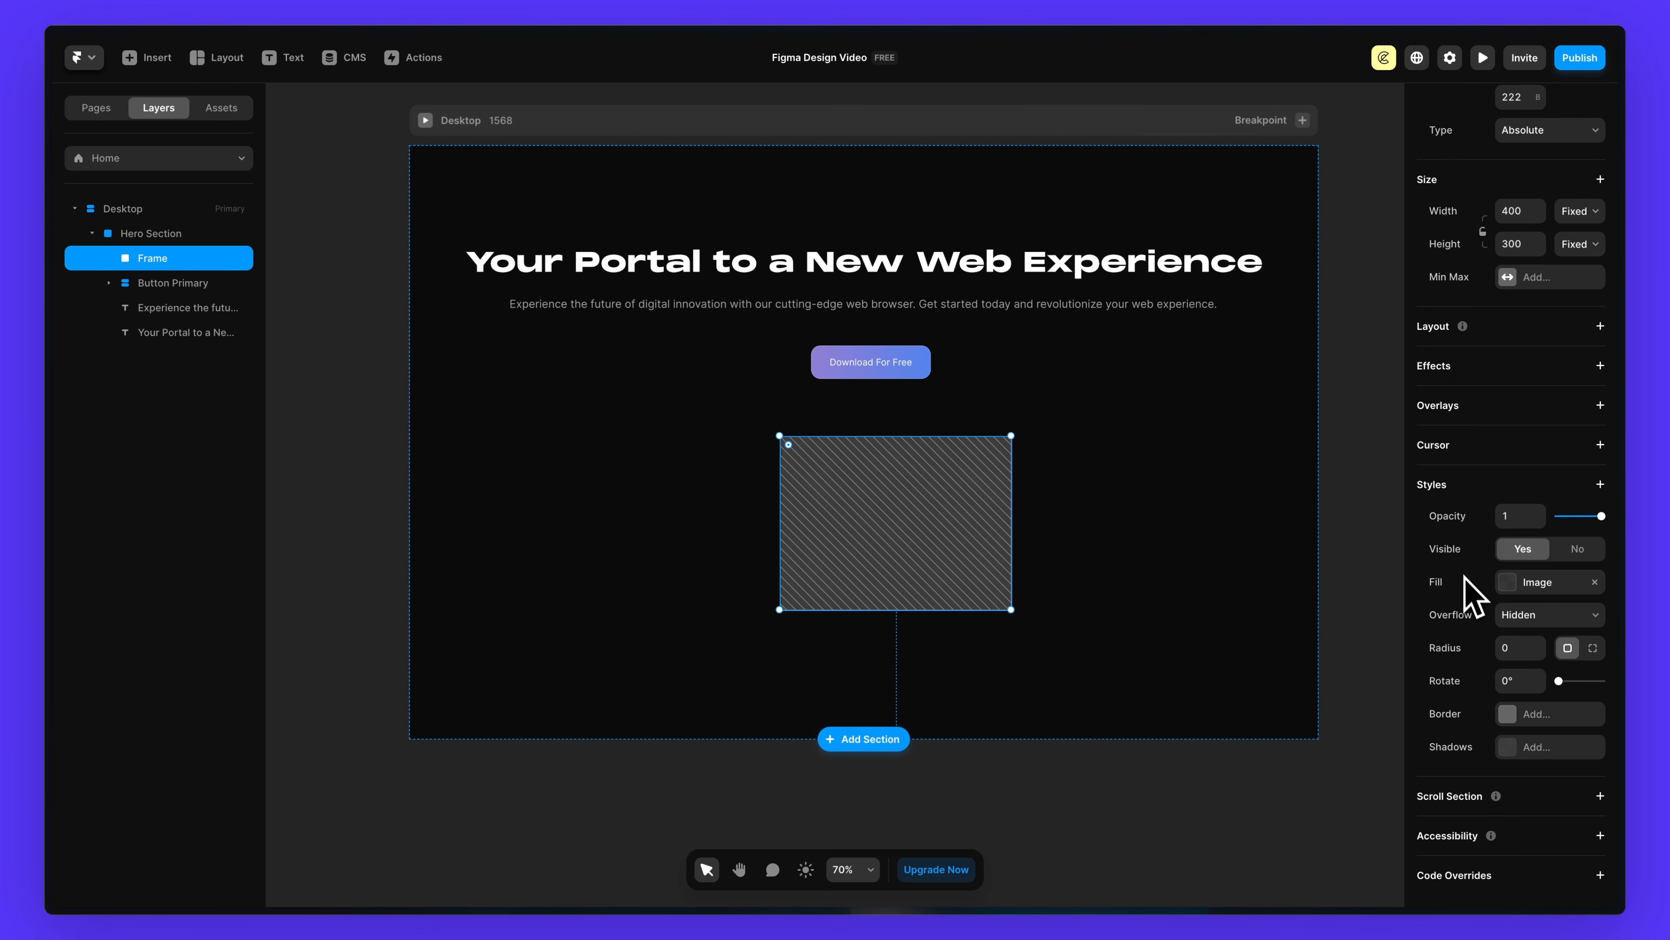
{"action": "left_click", "coordinate": [1489, 583]}
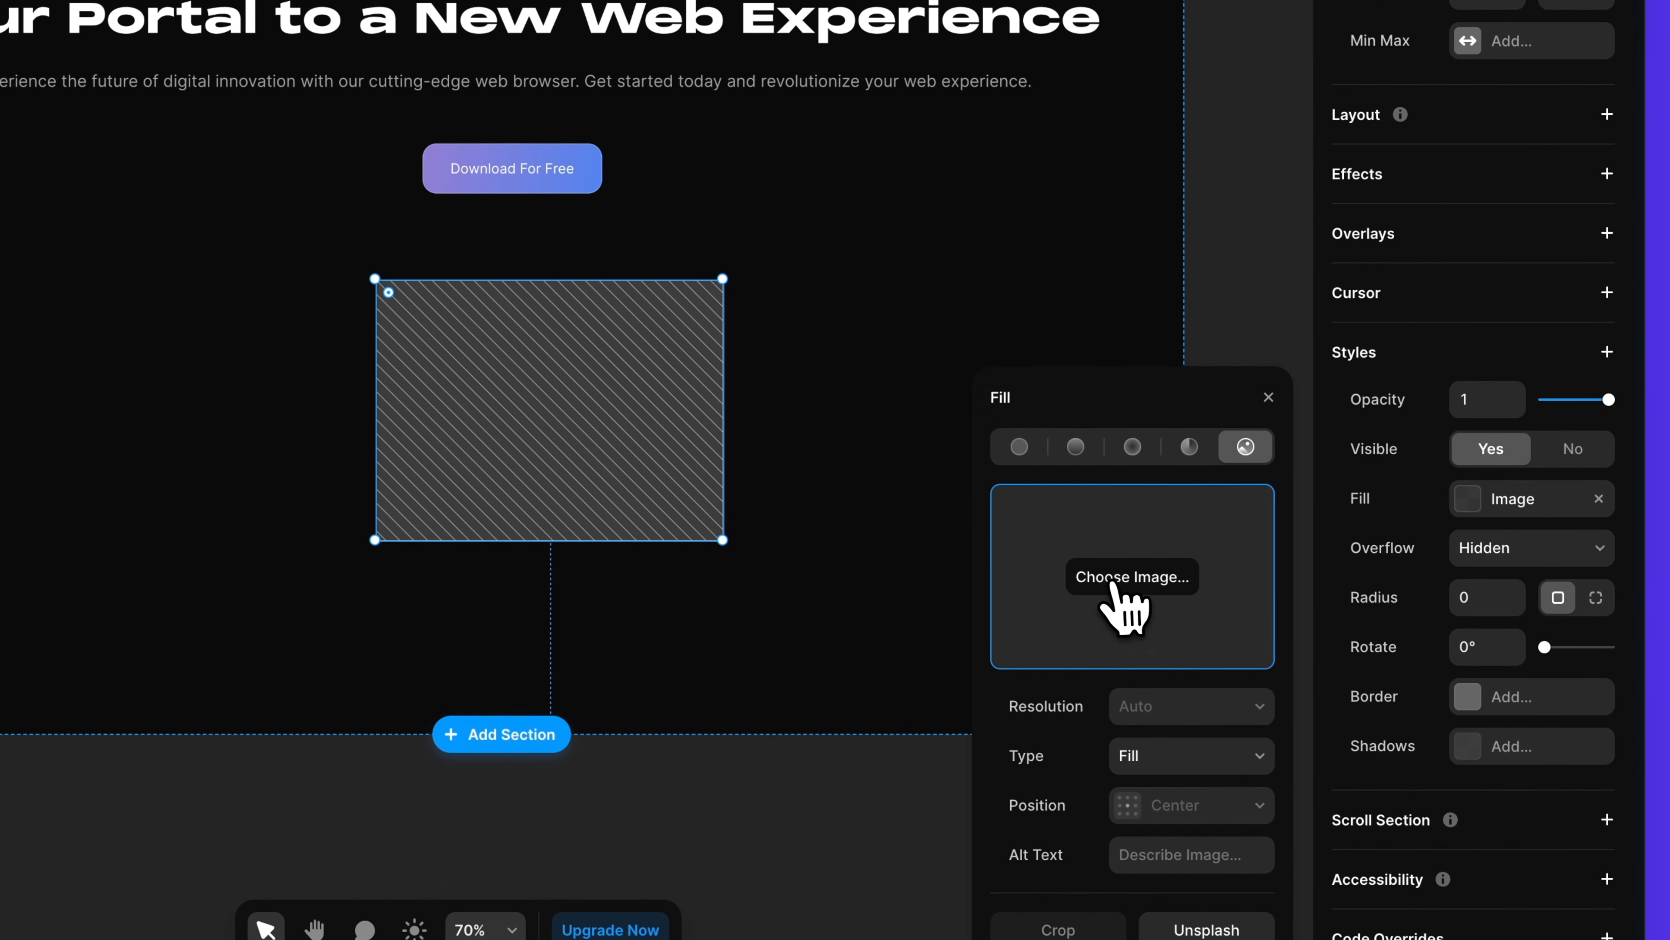
{"action": "left_click", "coordinate": [1130, 582]}
{"action": "left_click", "coordinate": [451, 498]}
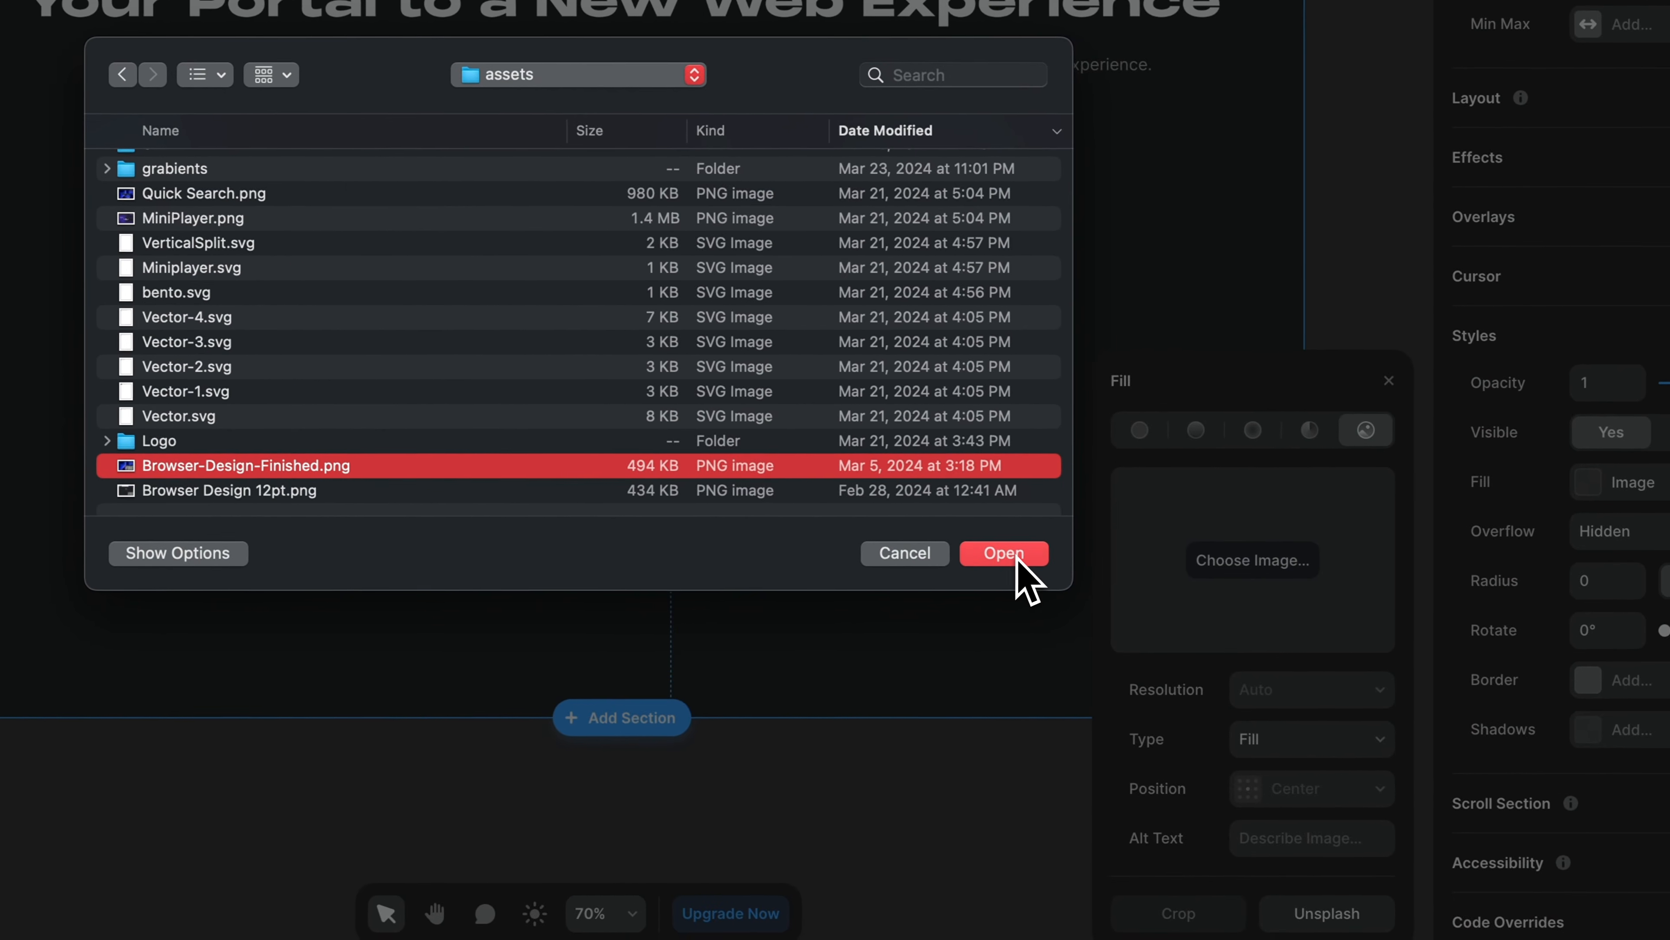
{"action": "left_click", "coordinate": [1250, 579]}
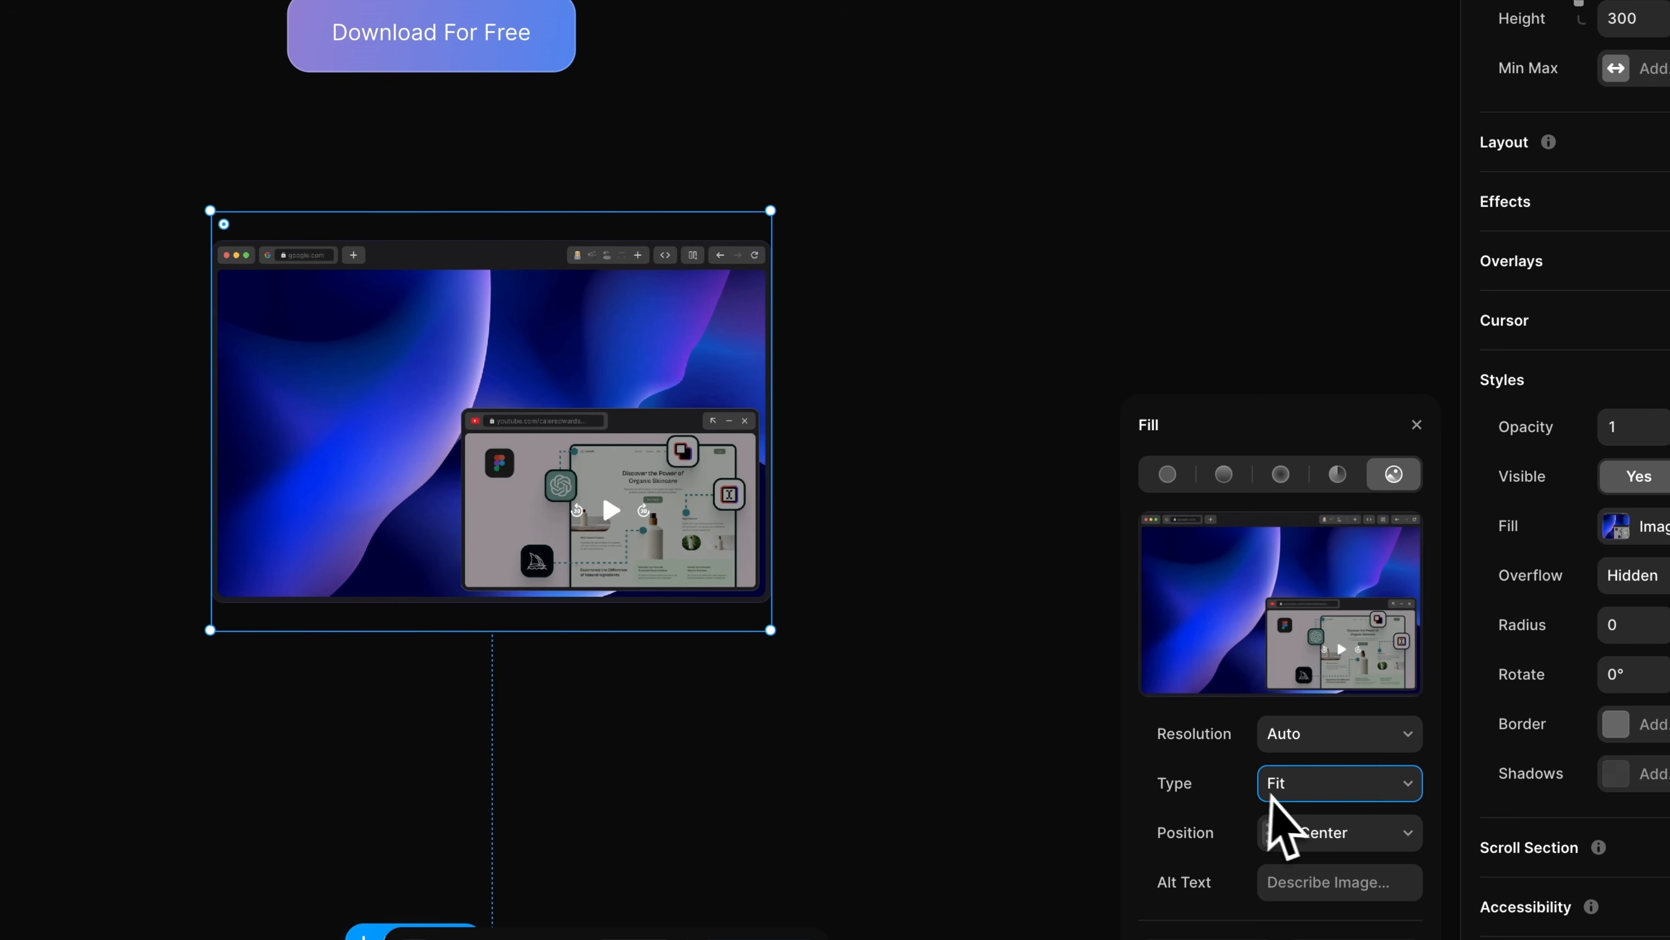
{"action": "left_click", "coordinate": [1279, 816]}
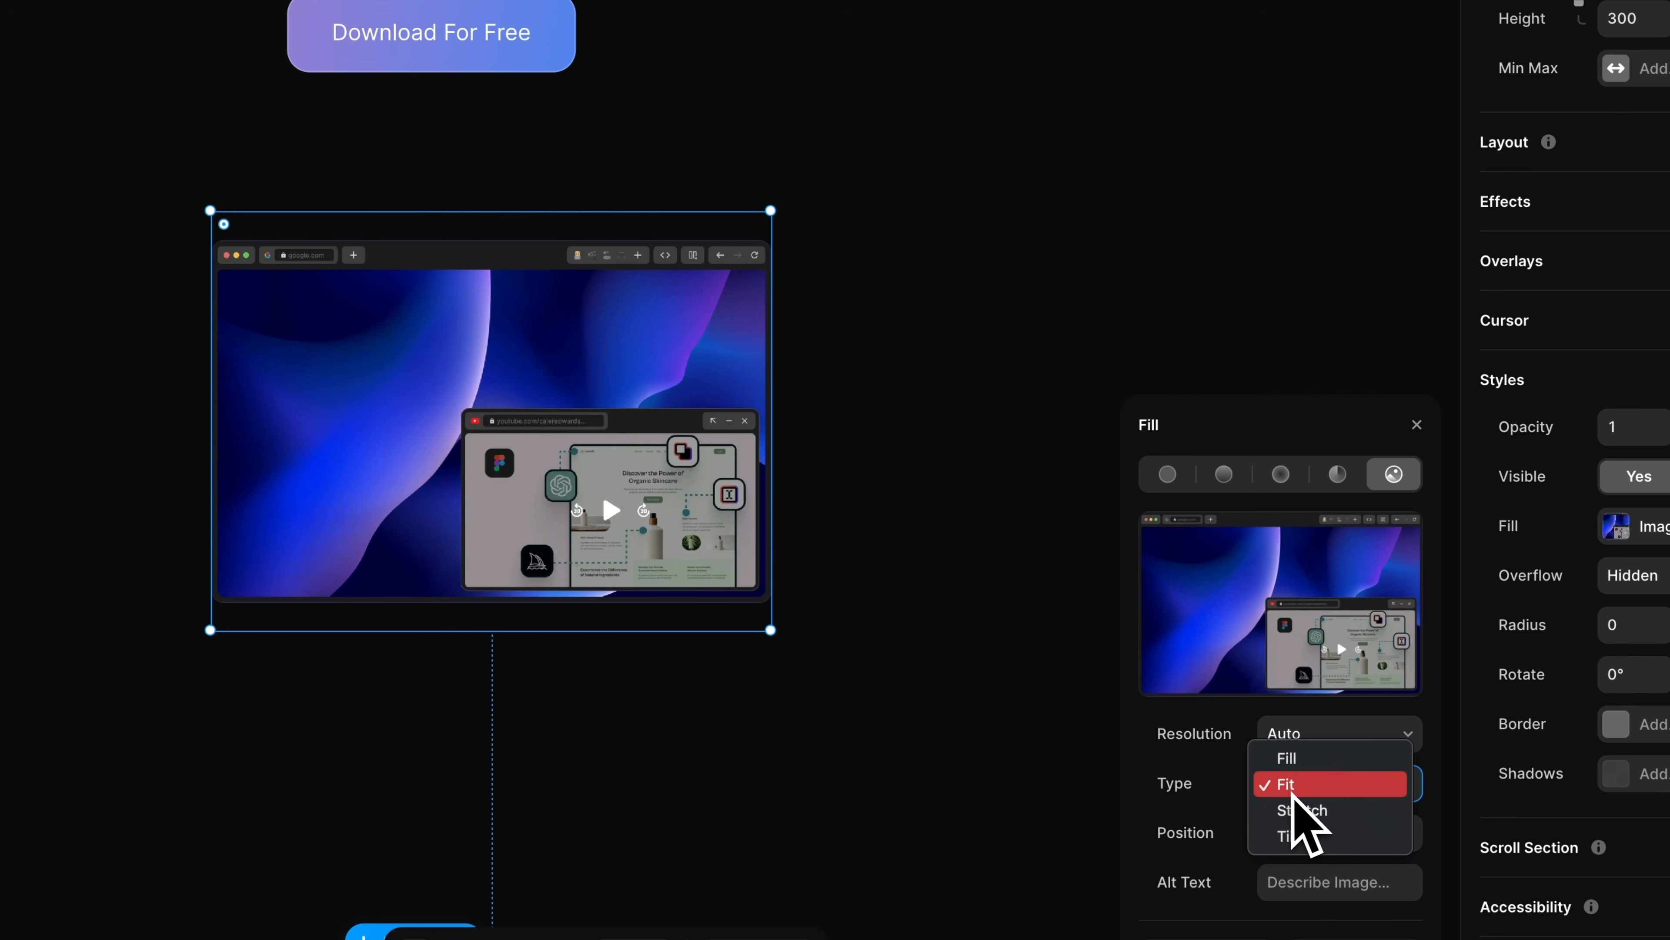
{"action": "left_click", "coordinate": [1309, 786]}
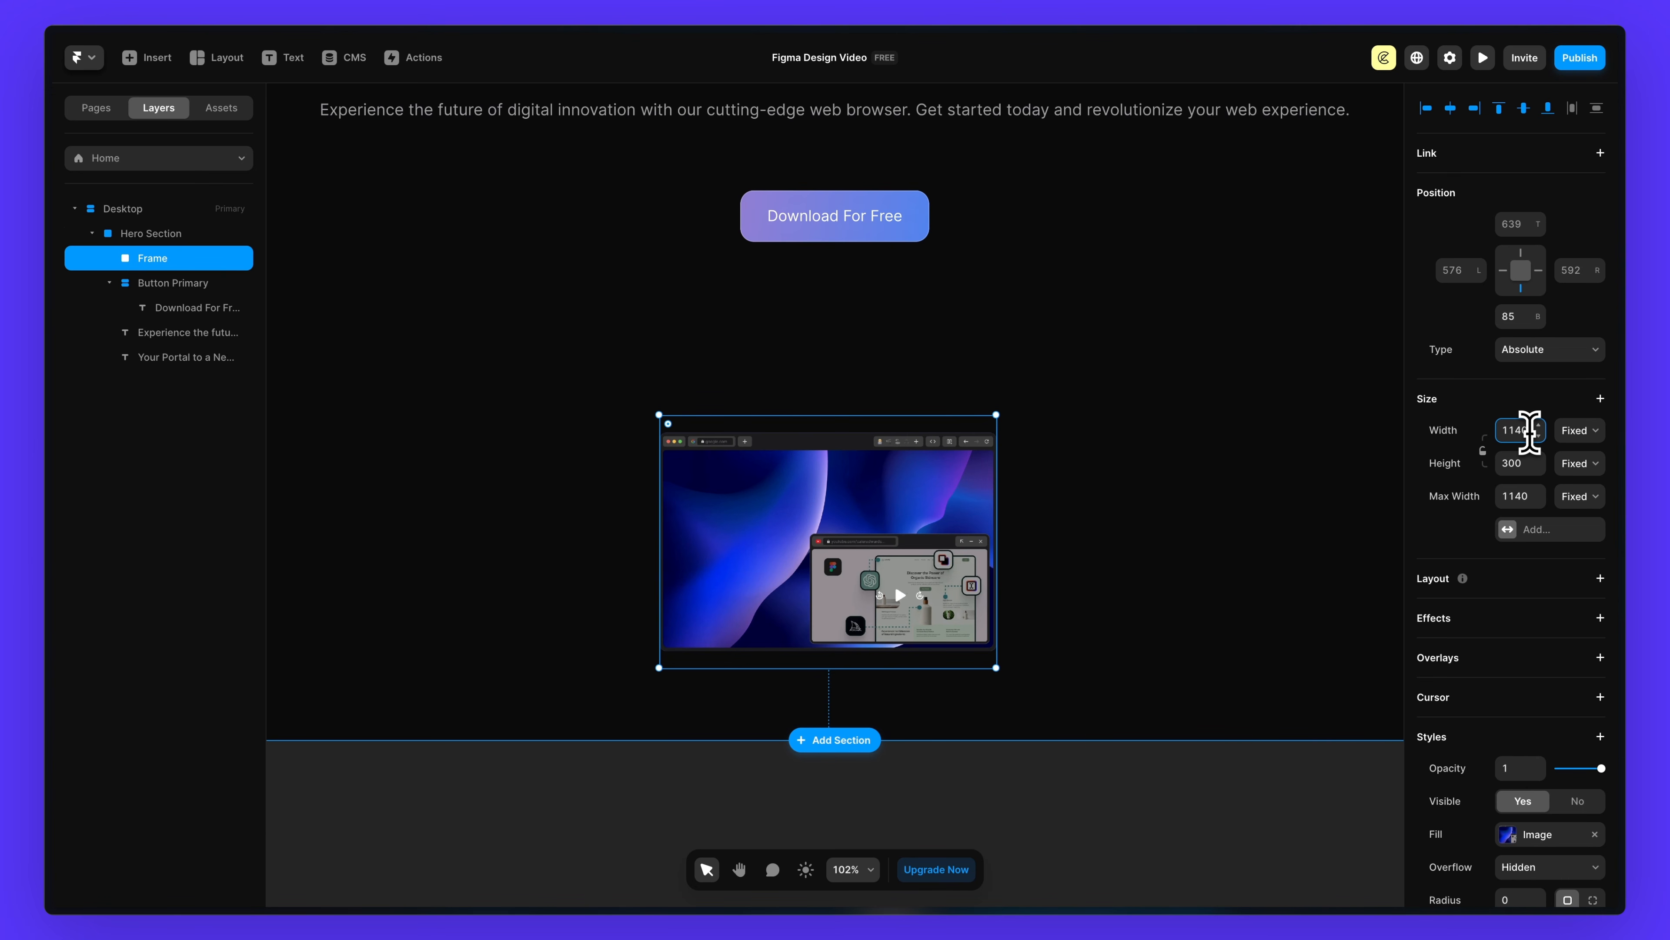
- Size the image frame in the hero section to 1140 wide and 737 high
{"action": "left_click", "coordinate": [1519, 462]}
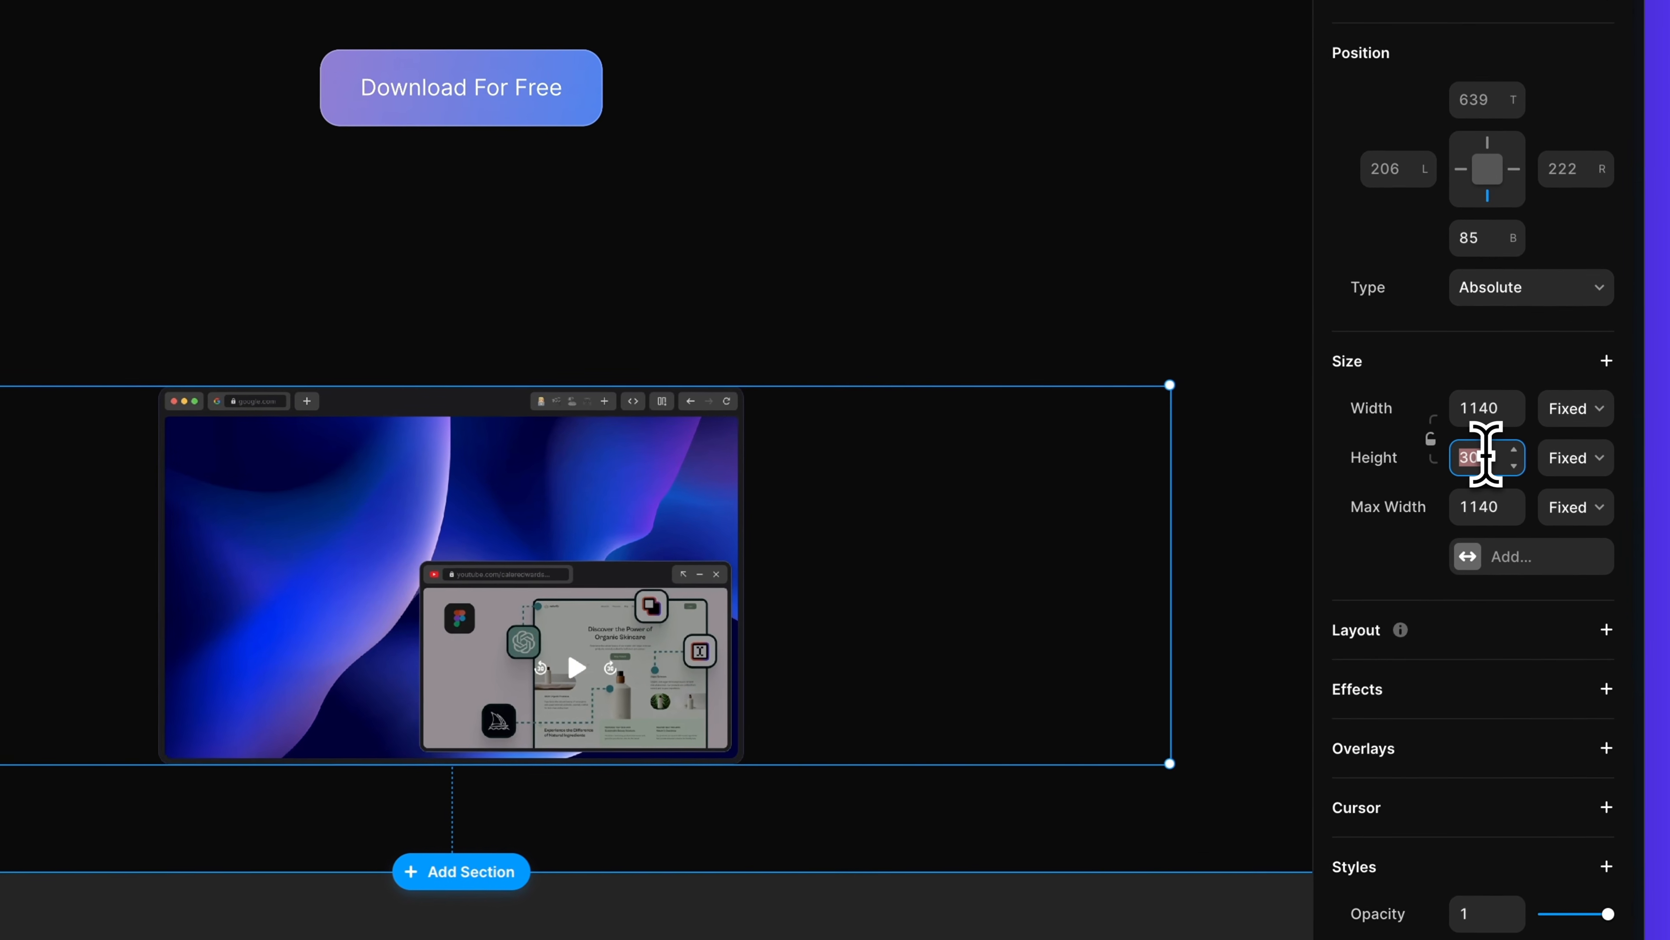
{"action": "type", "text": "737"}
{"action": "key", "text": "Return"}
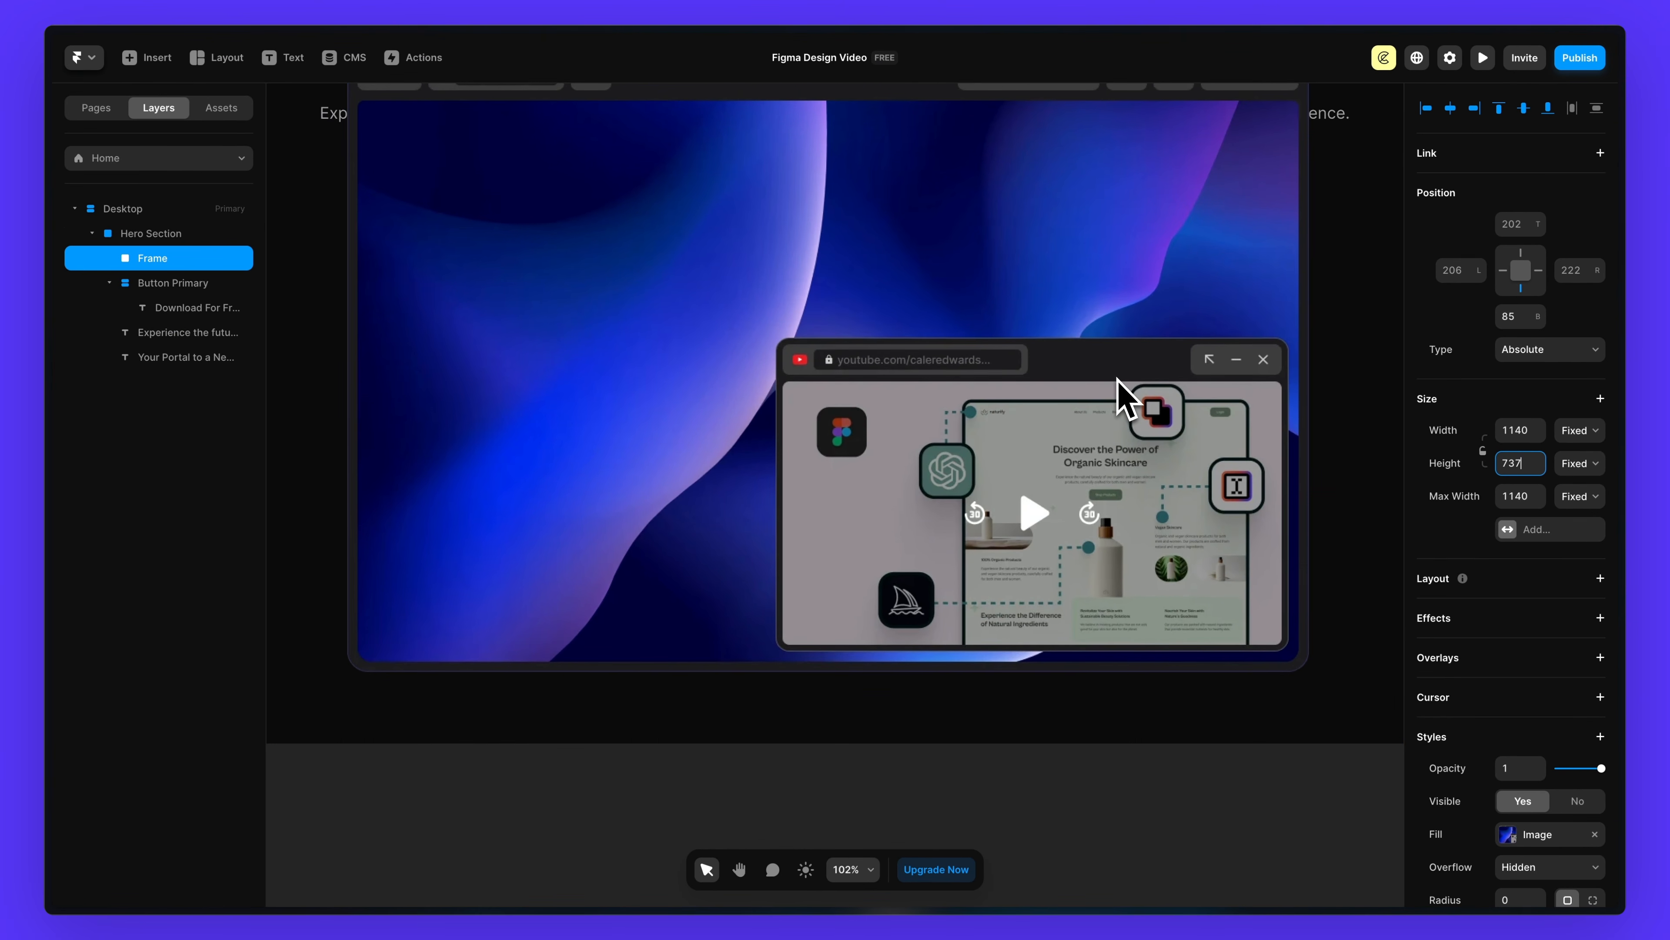
- Move the enlarged browser mockup frame down so it sits below the download button, centred under the hero text
{"action": "scroll", "coordinate": [1125, 398], "scroll_direction": "up", "scroll_amount": 1}
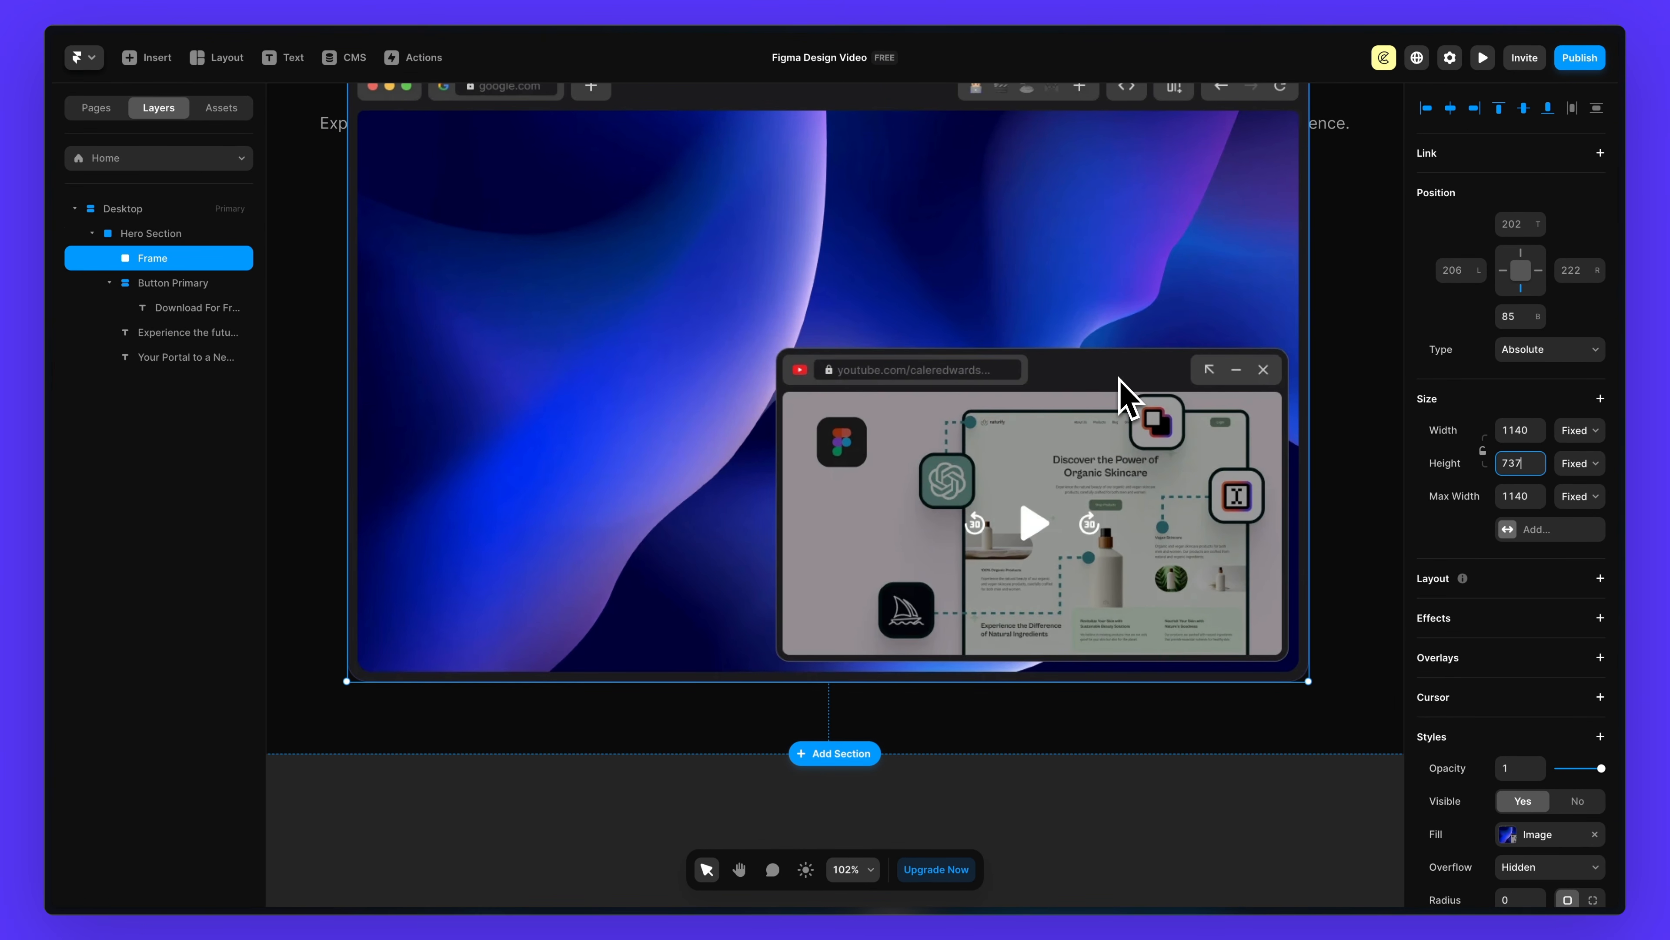
{"action": "scroll", "coordinate": [1069, 325], "scroll_direction": "down", "scroll_amount": 3}
{"action": "scroll", "coordinate": [1070, 325], "scroll_direction": "up", "scroll_amount": 2}
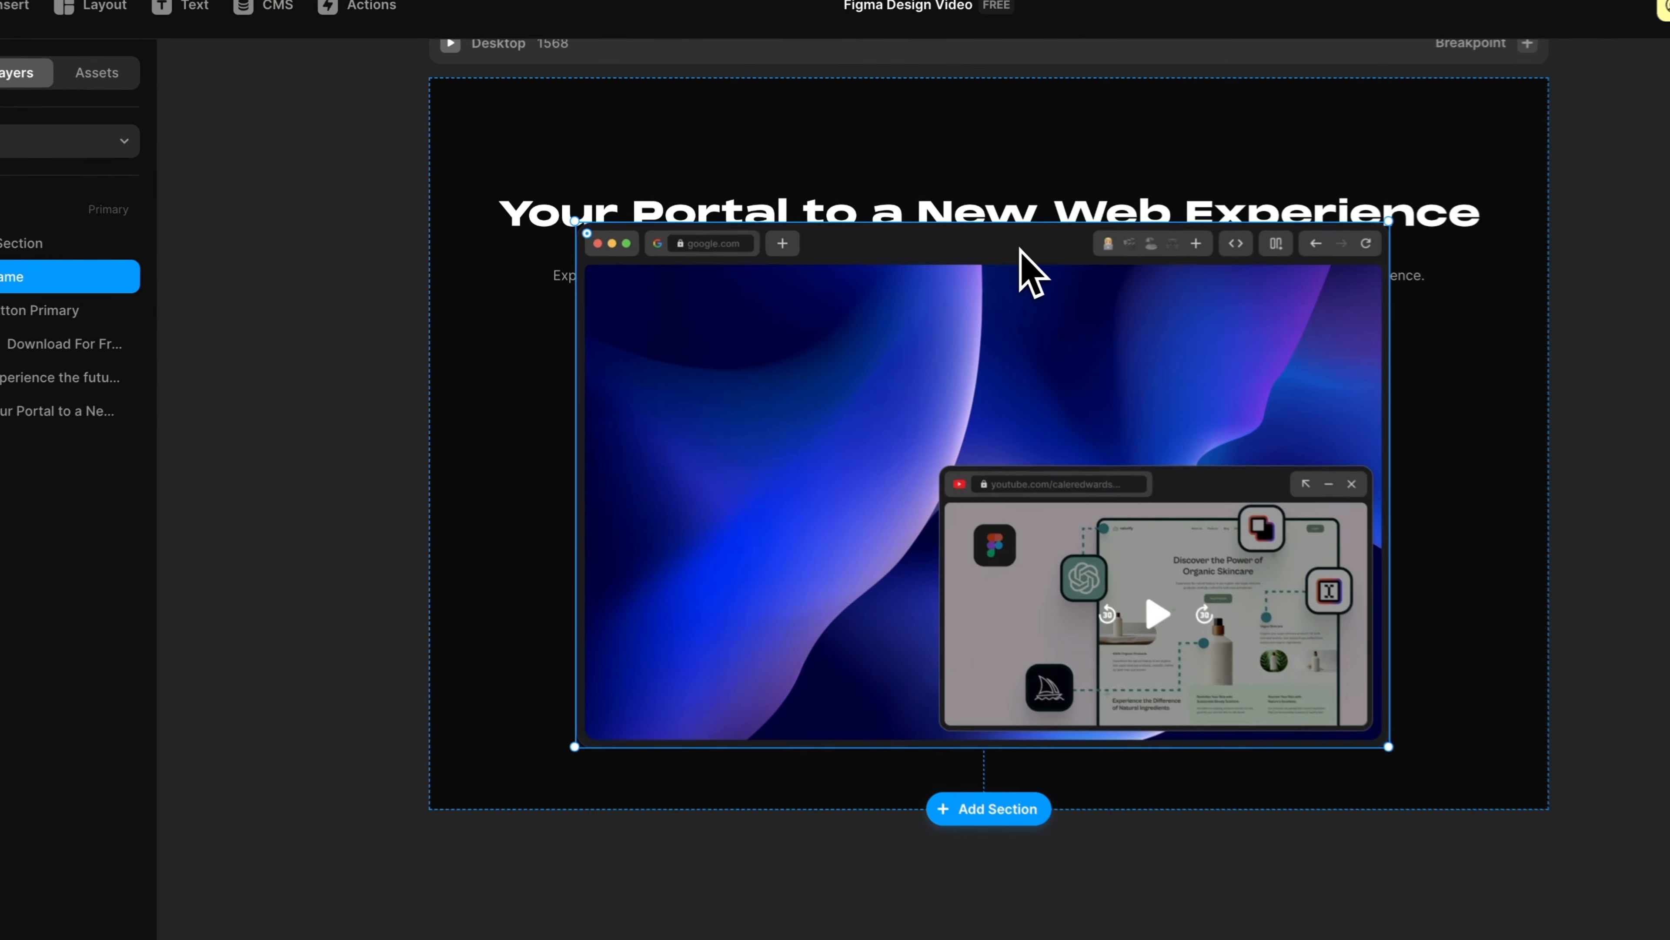
{"action": "left_click_drag", "start_coordinate": [900, 265], "coordinate": [906, 405]}
{"action": "mouse_move", "coordinate": [1073, 506]}
{"action": "left_mouse_down"}
{"action": "mouse_move", "coordinate": [1074, 553]}
{"action": "mouse_move", "coordinate": [1074, 535]}
{"action": "left_mouse_up"}
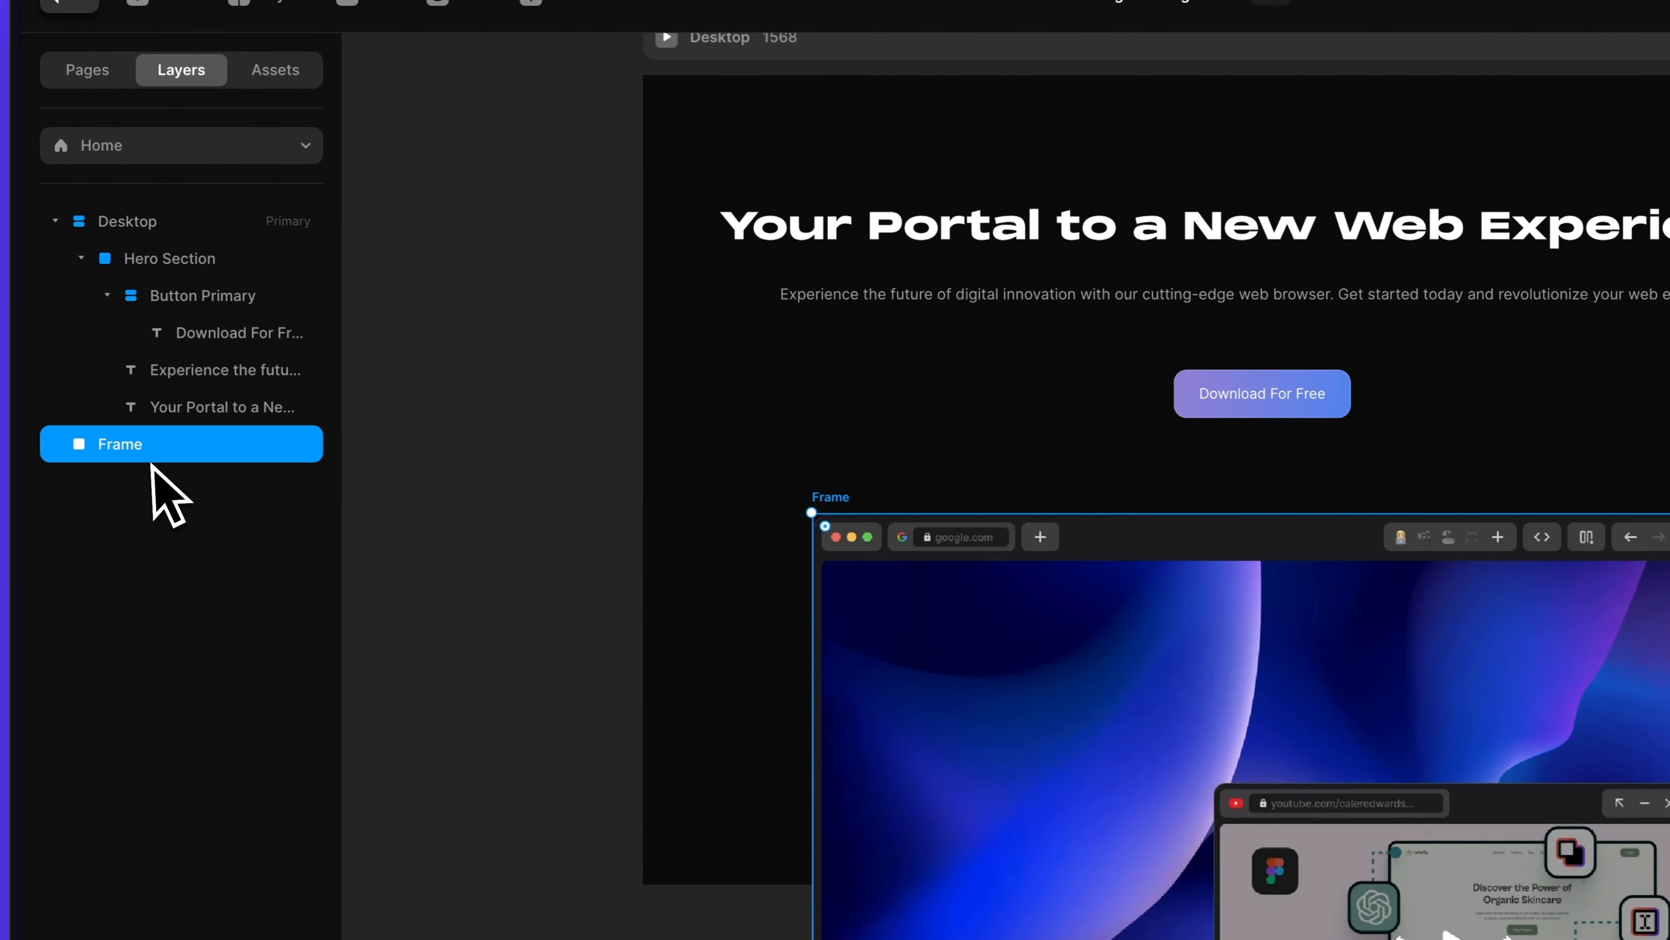
- Nest the browser mockup frame's layer inside Hero Section above Button Primary and rename it Product Image
{"action": "left_click_drag", "start_coordinate": [31, 436], "coordinate": [90, 318]}
{"action": "left_click_drag", "start_coordinate": [221, 281], "coordinate": [227, 292]}
{"action": "double_click", "coordinate": [198, 296]}
{"action": "type", "text": "Product Image"}
{"action": "key", "text": "Return"}
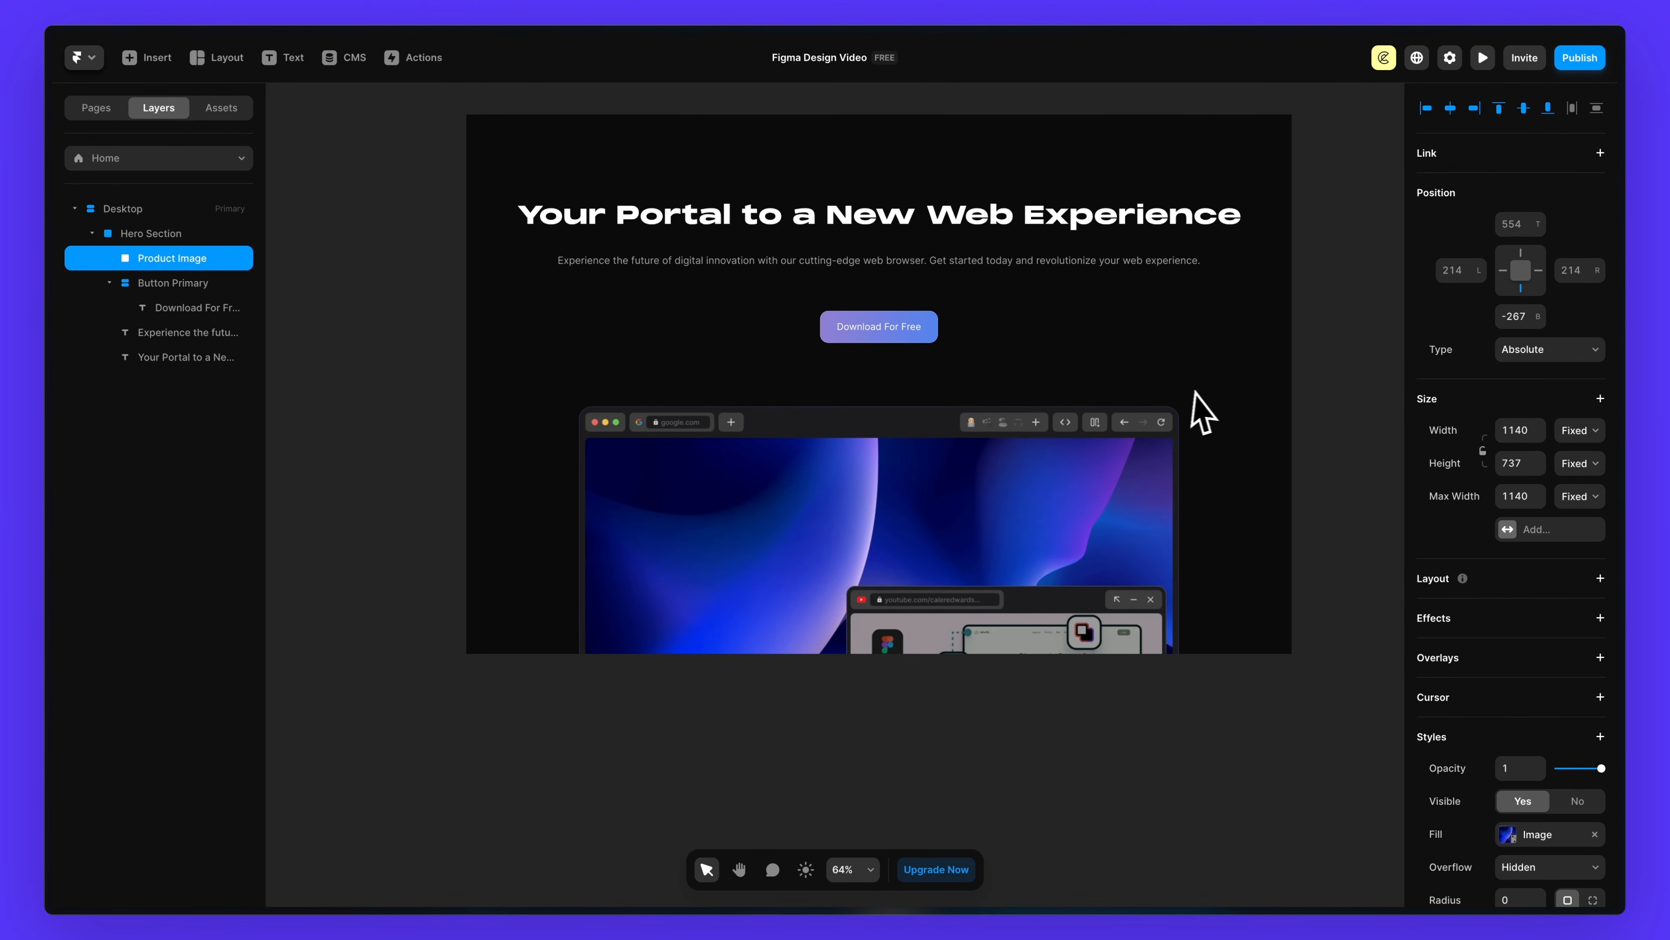
- Preview the page, check how the hero section responds to a changed preview width, and return to the canvas
{"action": "scroll", "coordinate": [1059, 307], "scroll_direction": "right", "scroll_amount": 2}
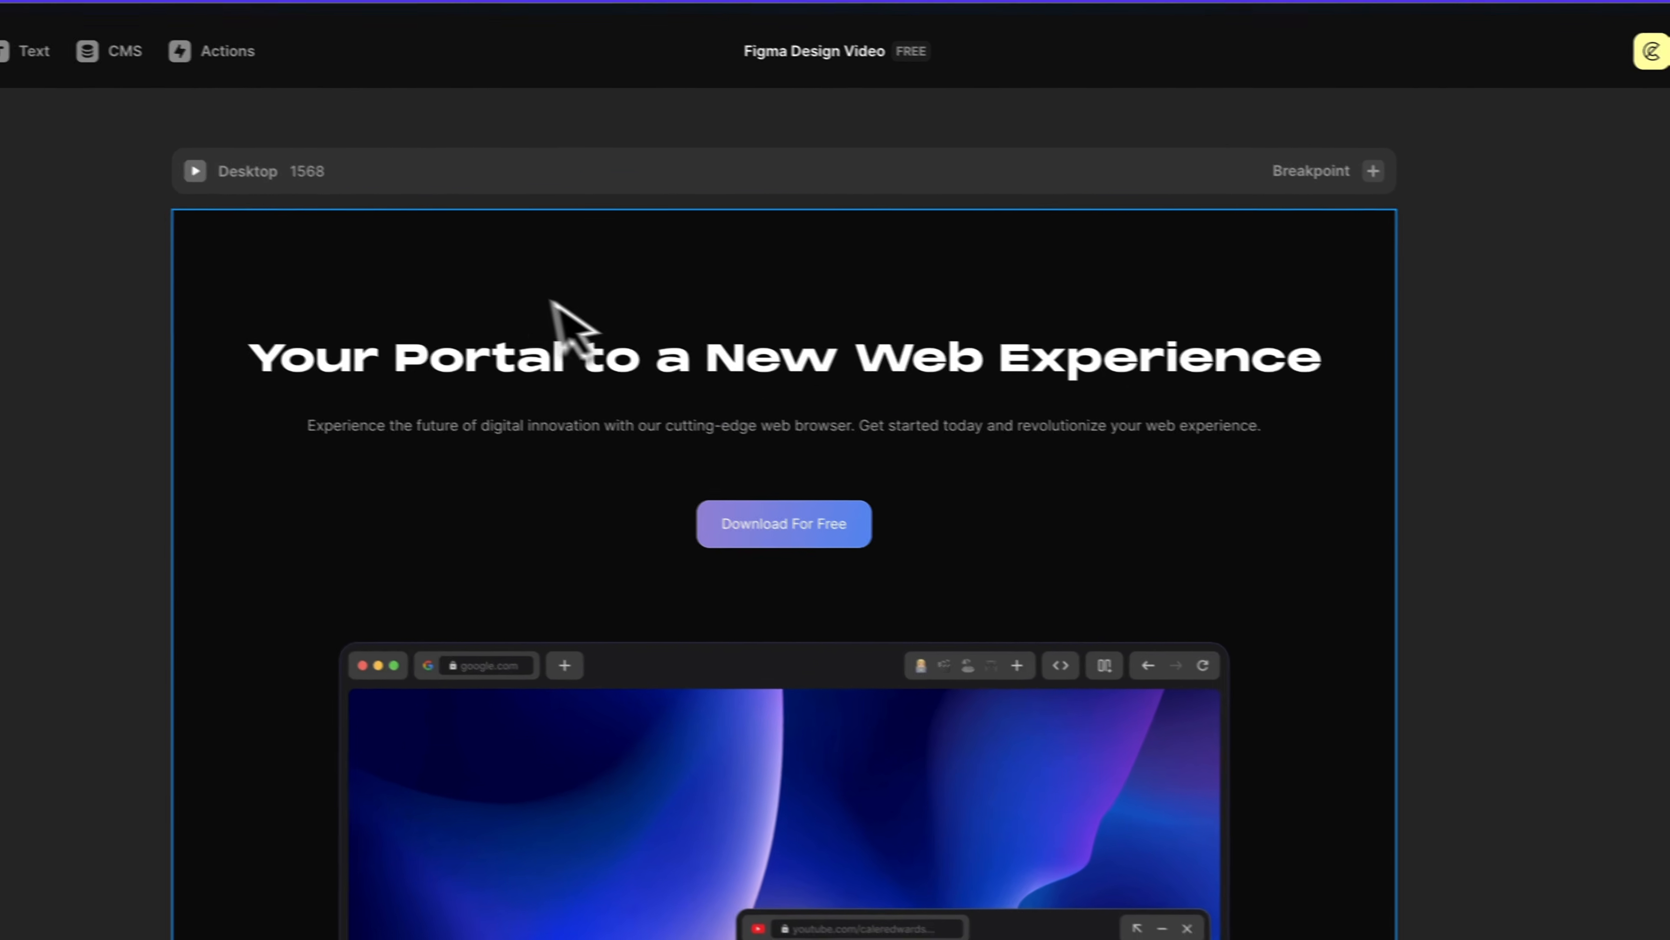
{"action": "left_click", "coordinate": [402, 138]}
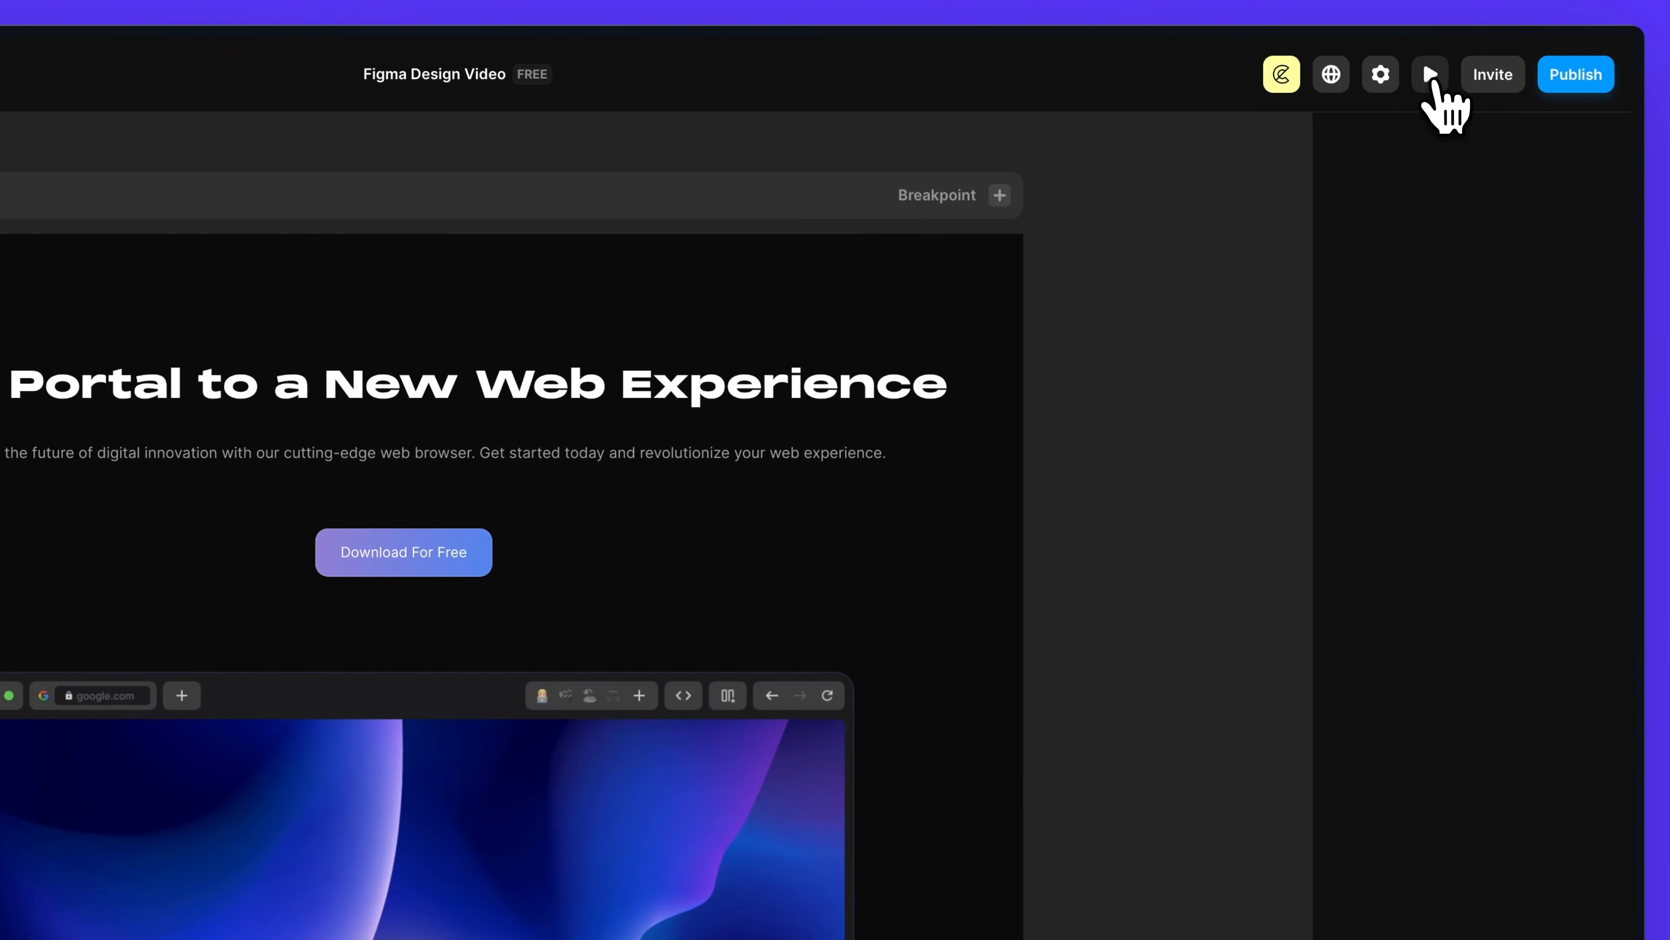
{"action": "left_click", "coordinate": [1432, 75]}
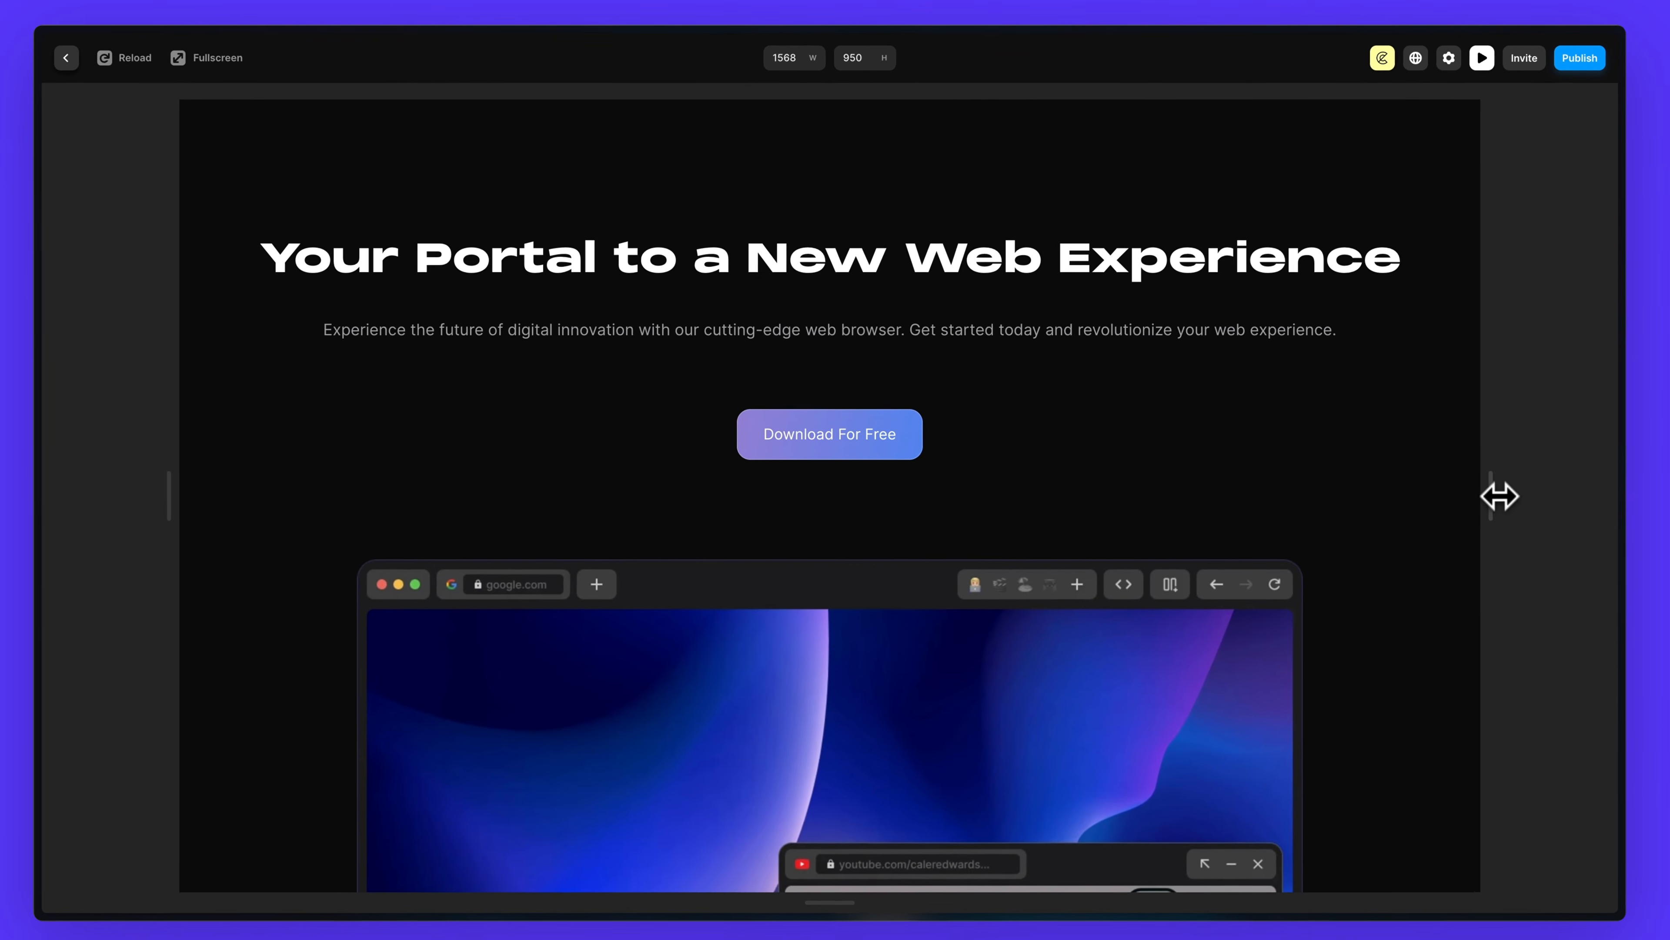
{"action": "left_click_drag", "start_coordinate": [1500, 496], "coordinate": [1467, 459]}
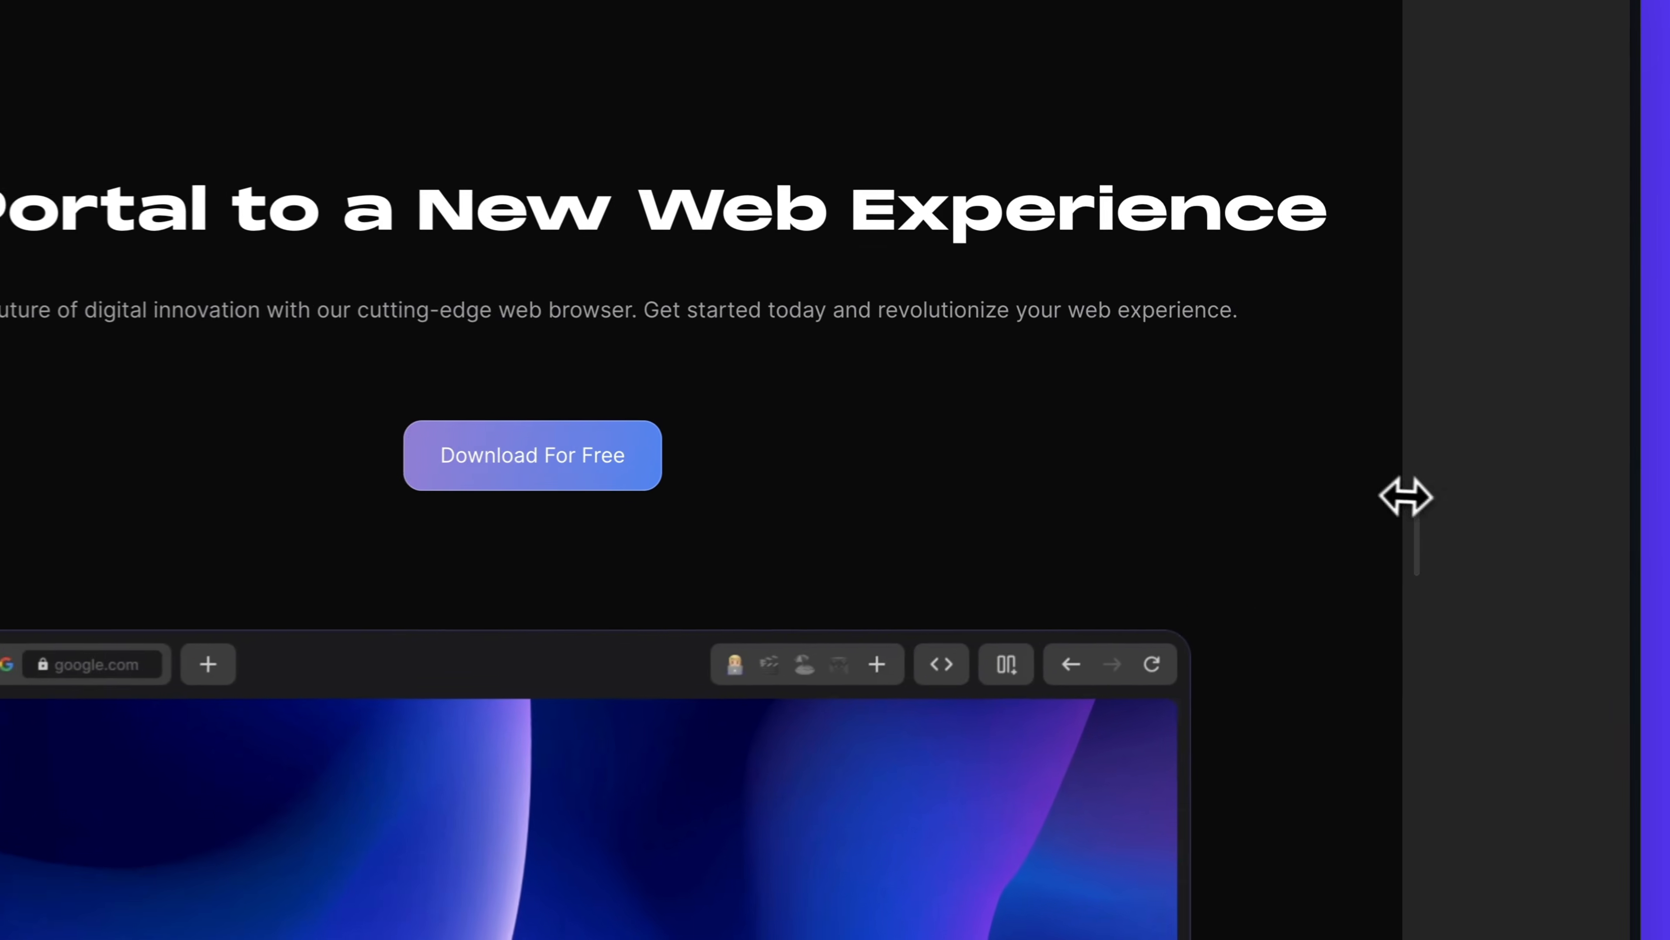
{"action": "left_click", "coordinate": [77, 58]}
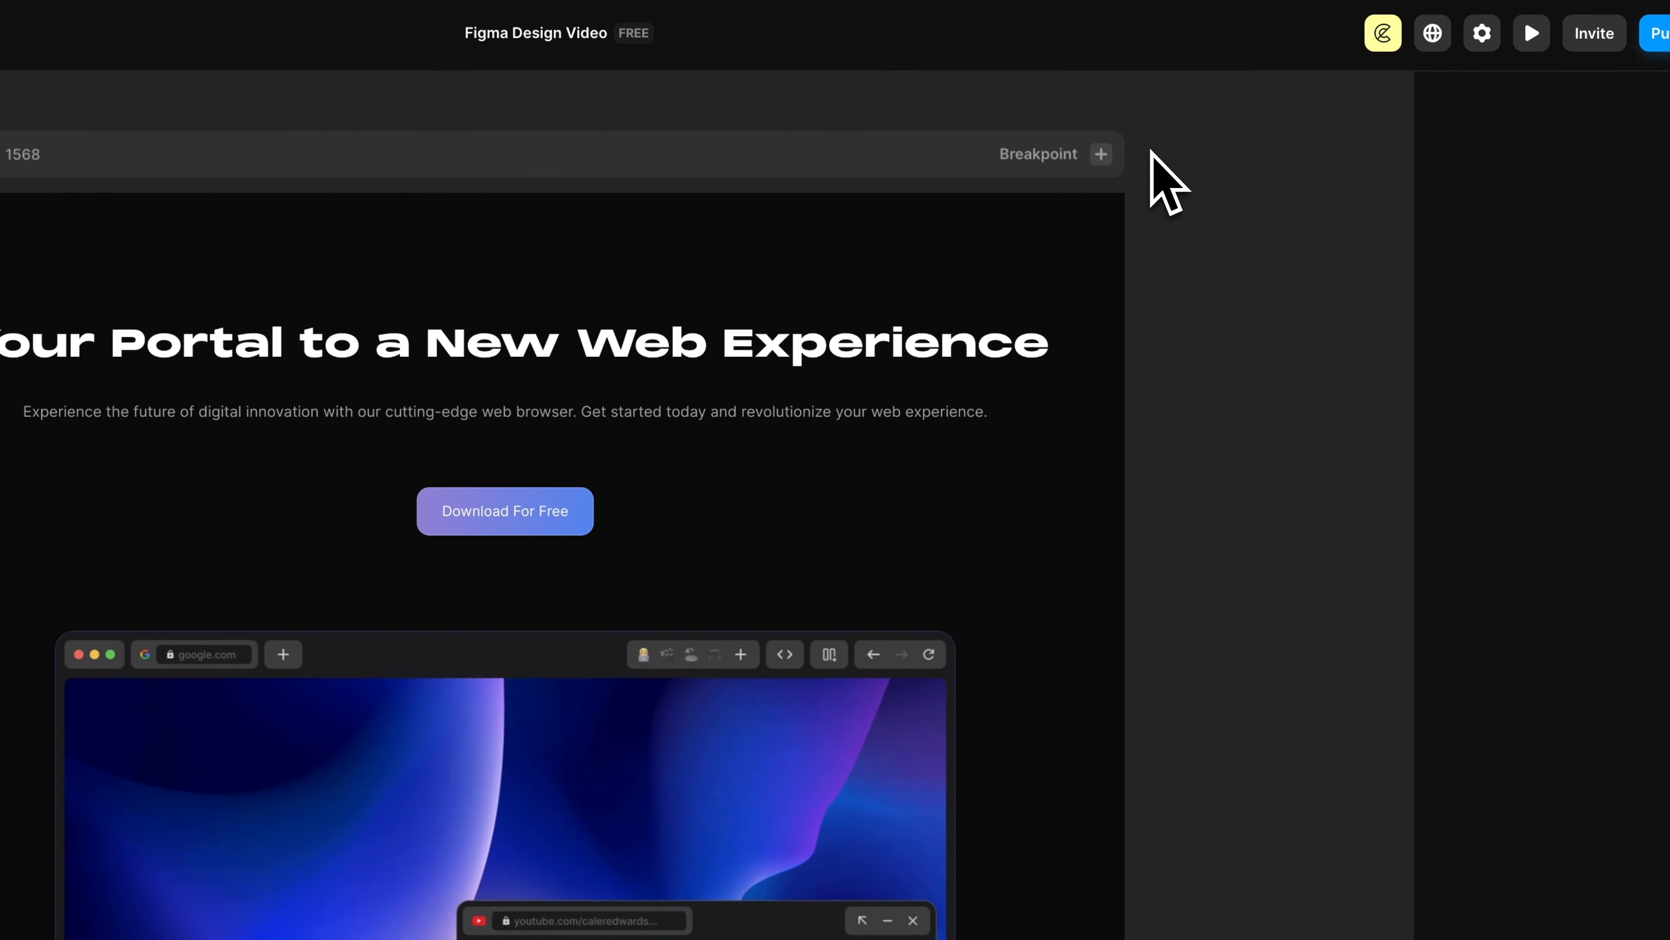
- Add a Tablet breakpoint at 810 and a Phone breakpoint at 390 to the page
{"action": "left_click", "coordinate": [1102, 155]}
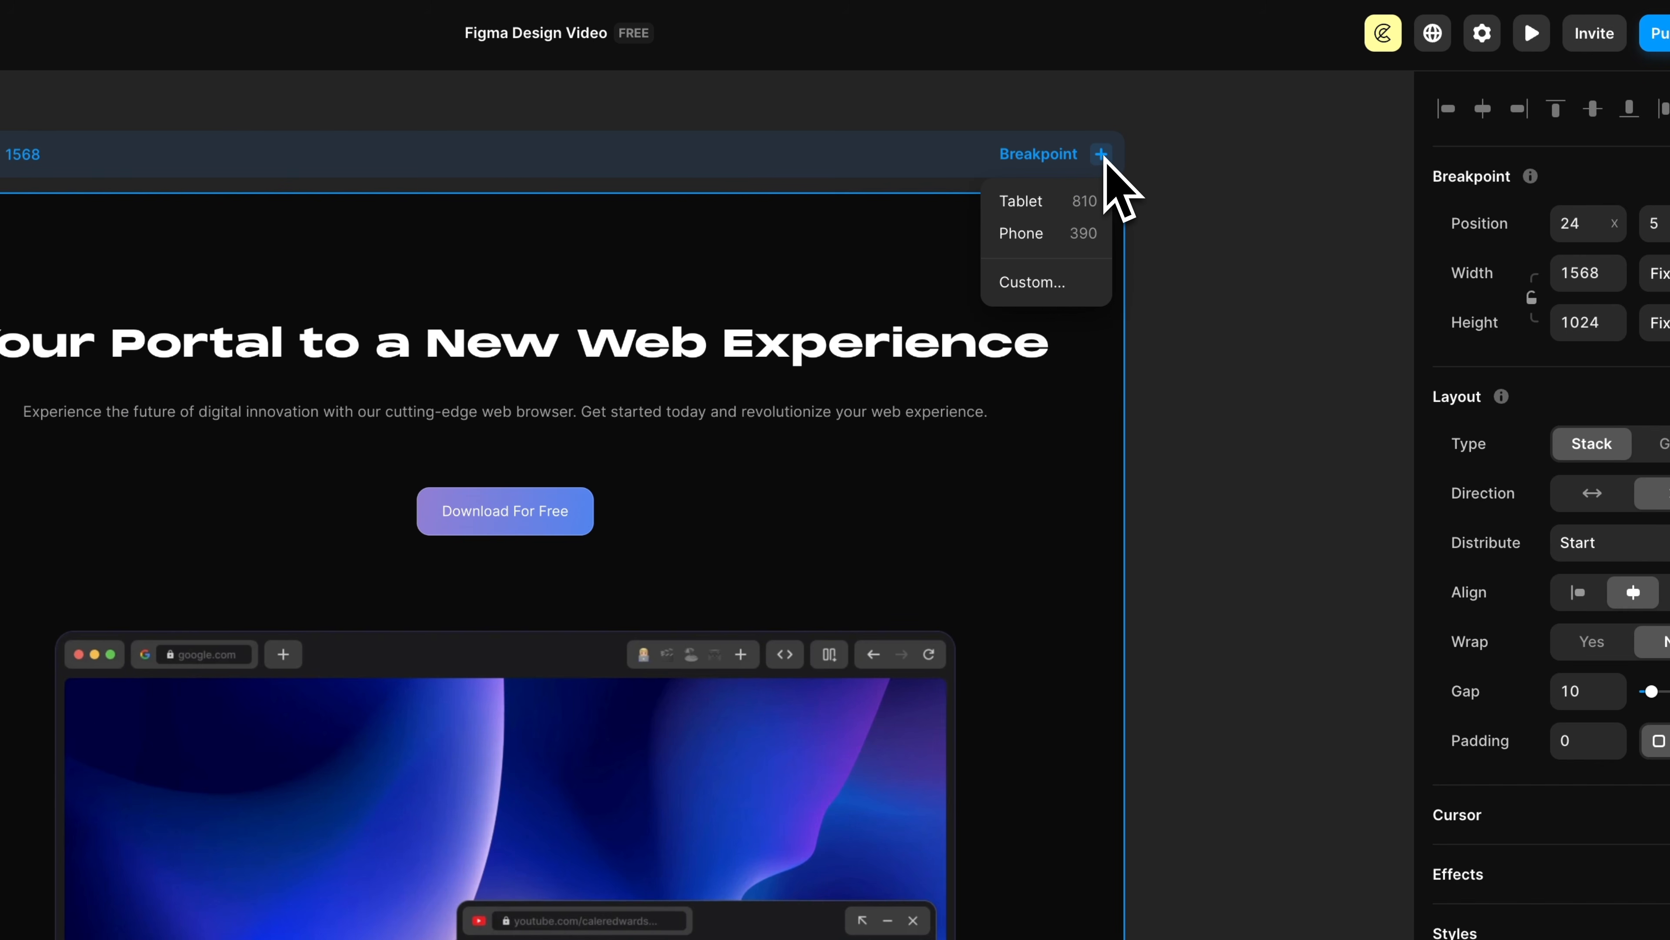
{"action": "left_click", "coordinate": [1044, 206]}
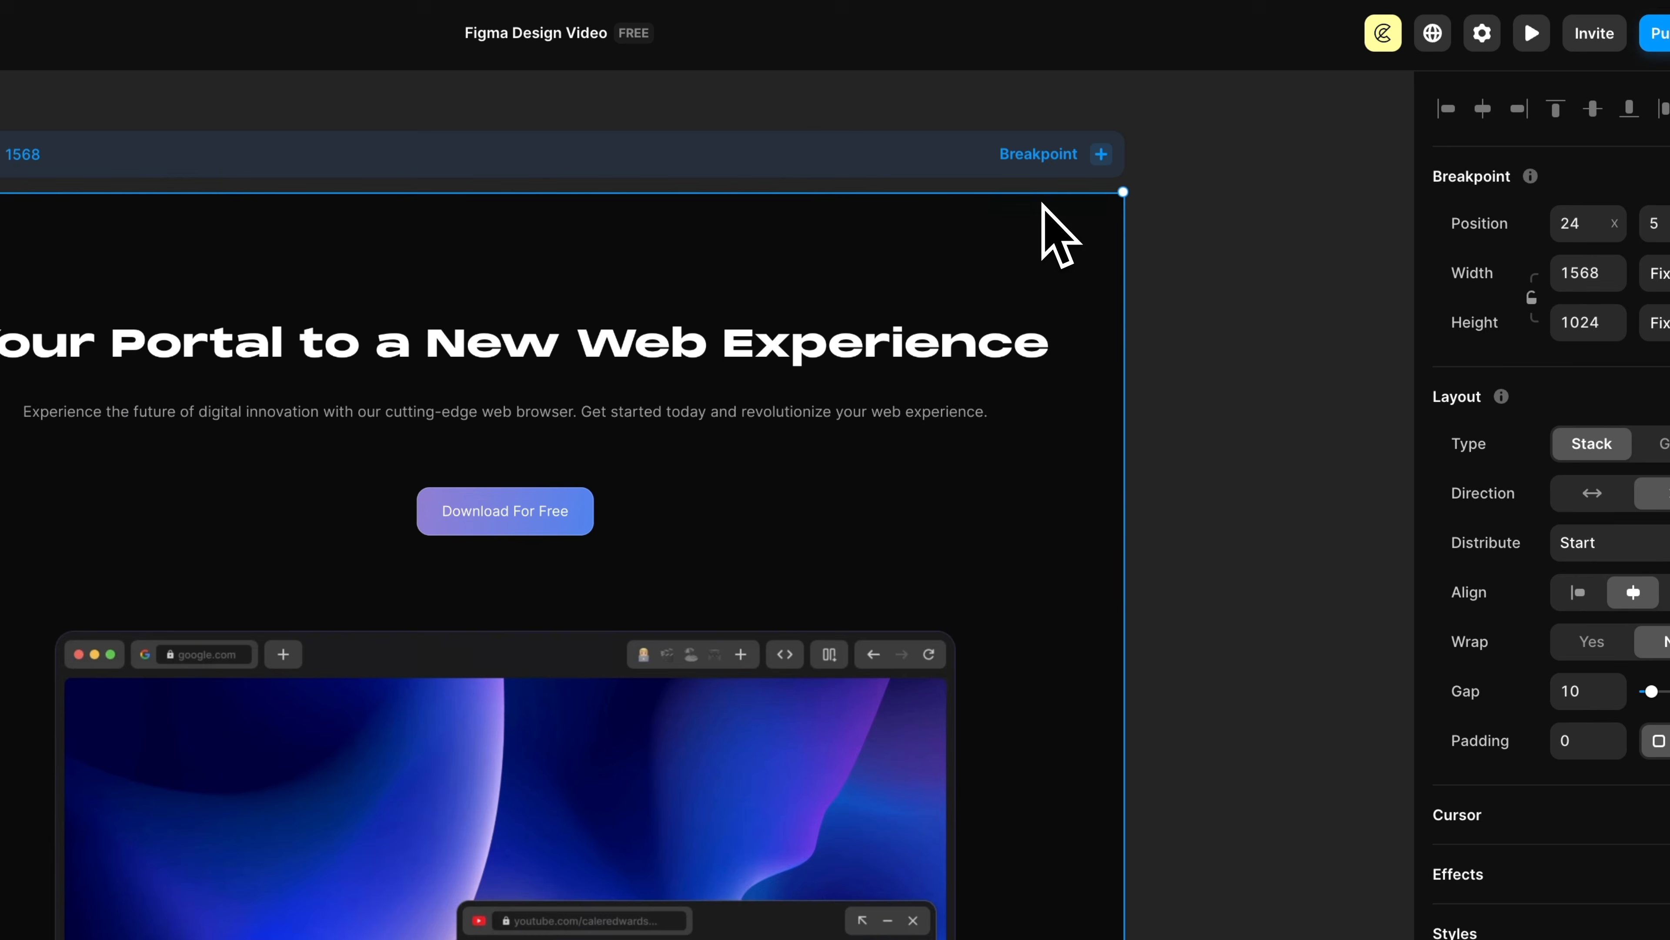
{"action": "left_click", "coordinate": [881, 244]}
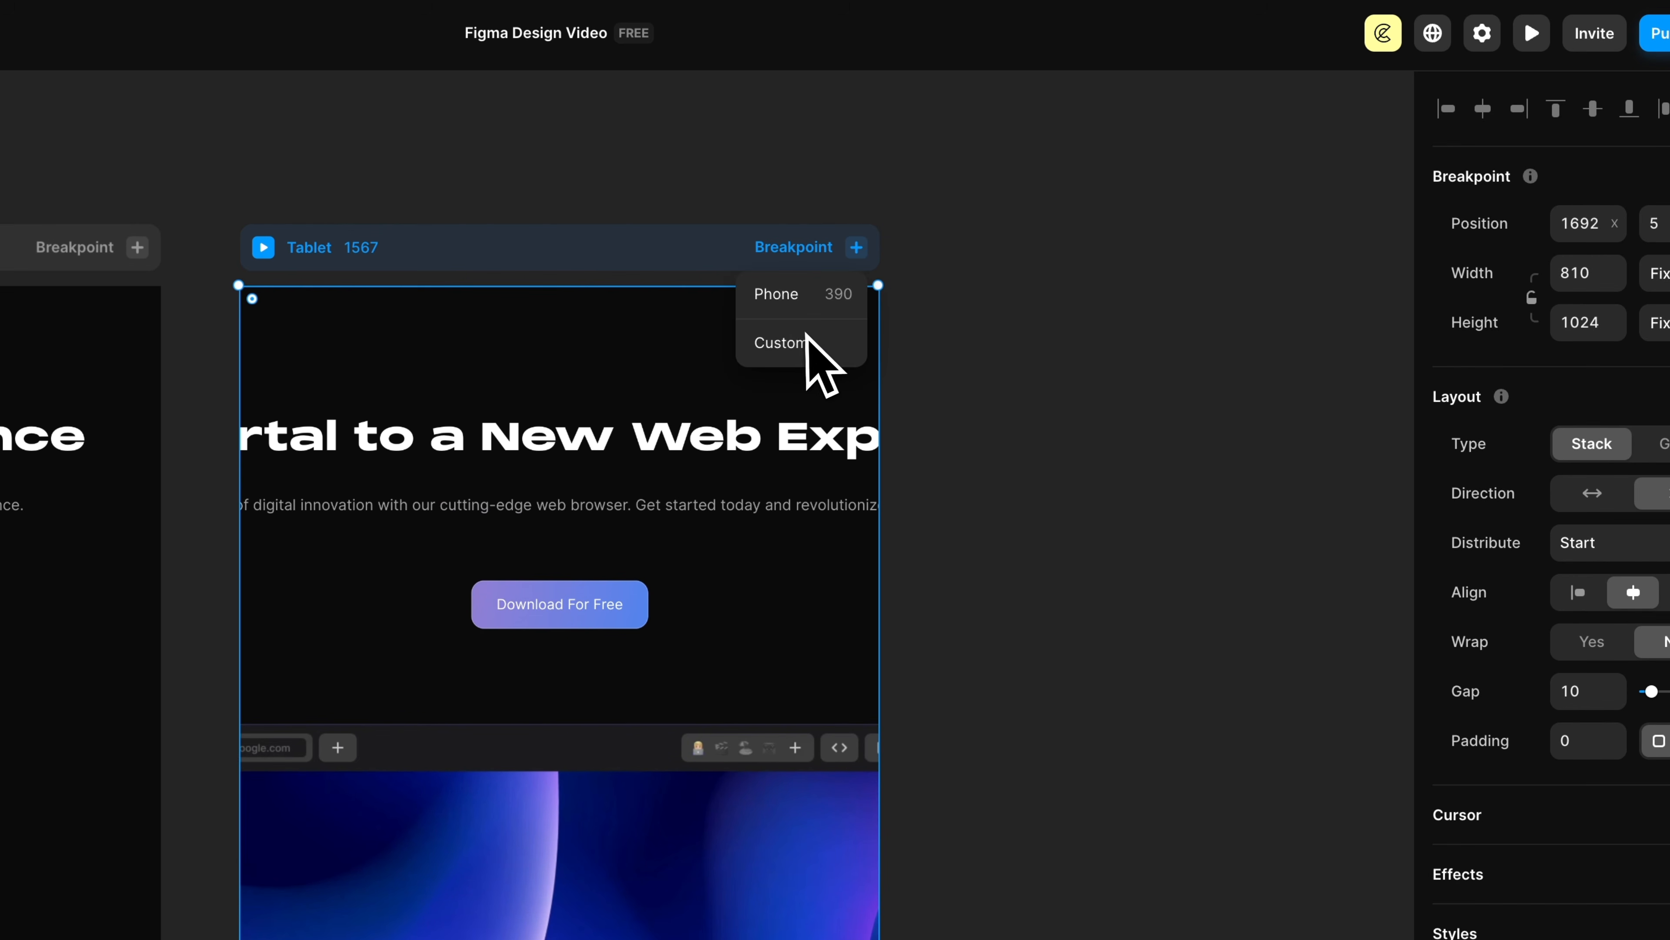
{"action": "left_click", "coordinate": [799, 297]}
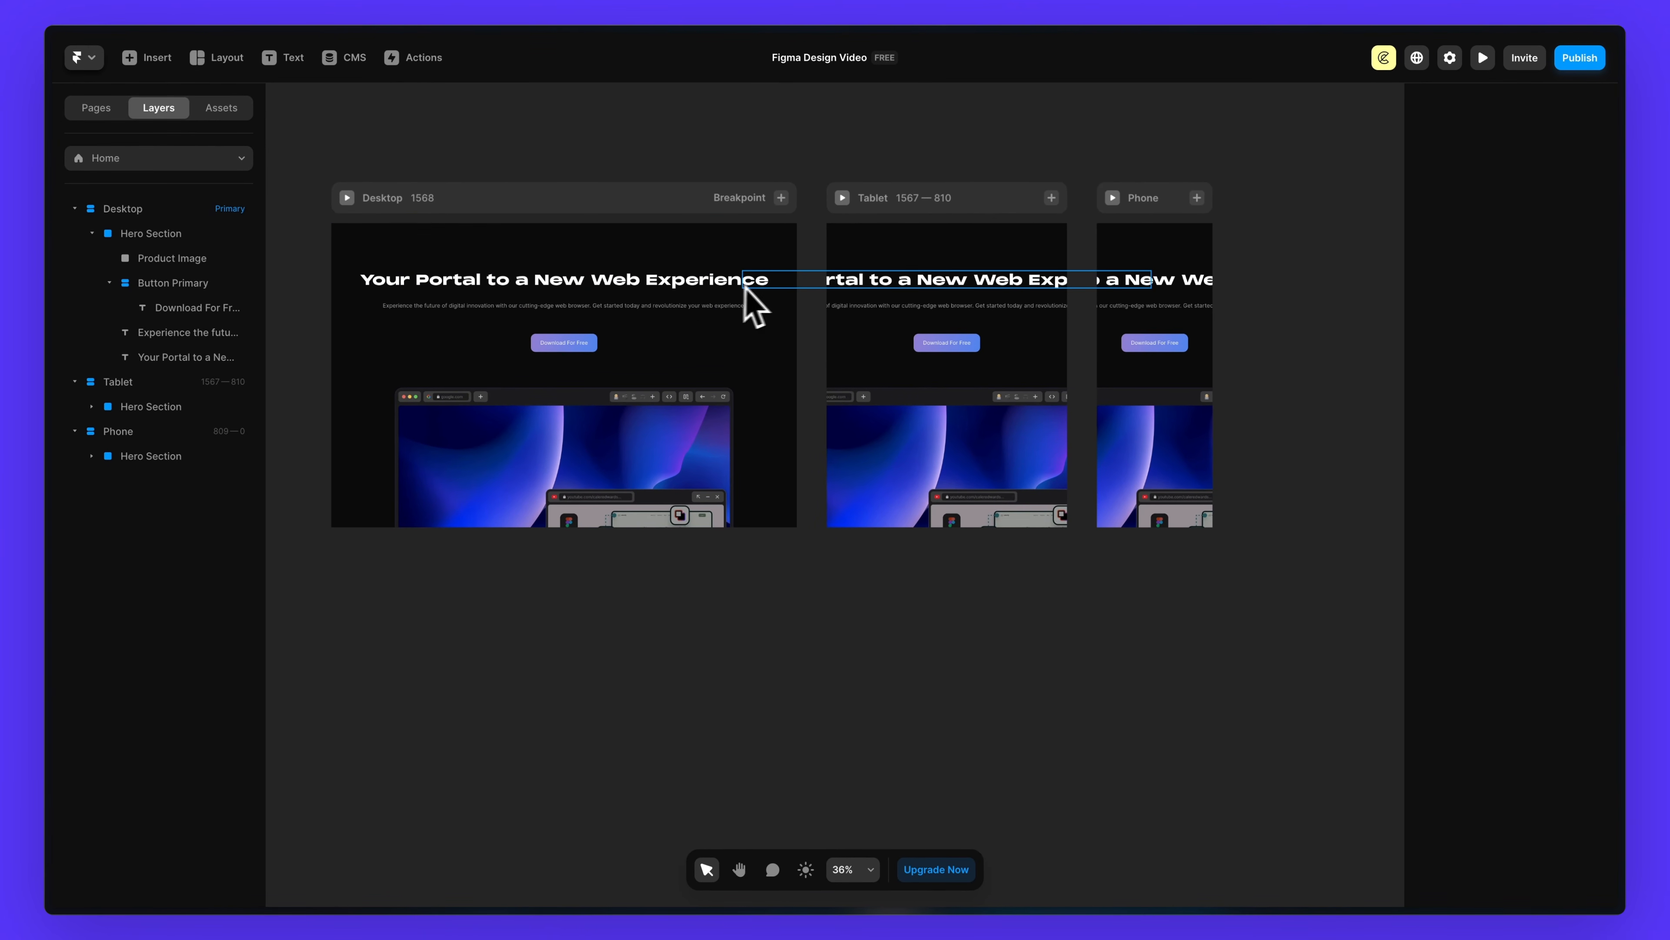
- Wrap the desktop headline and subtitle in a stack with a gap of 24
{"action": "scroll", "coordinate": [1170, 271], "scroll_direction": "left", "scroll_amount": 2}
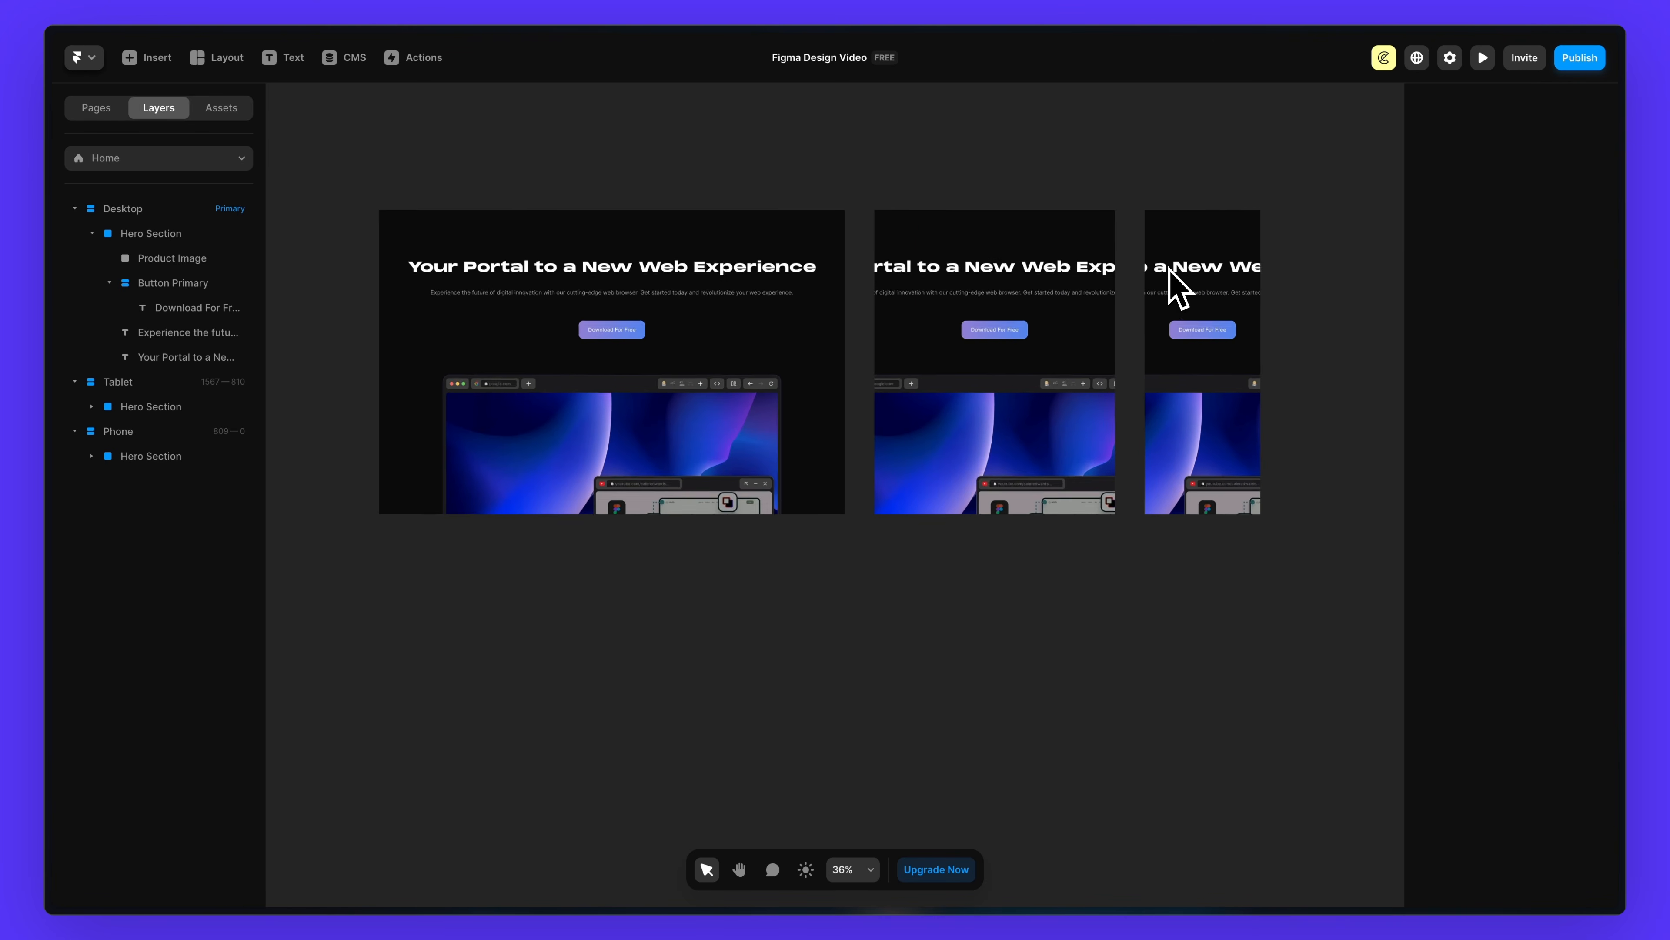
{"action": "scroll", "coordinate": [1171, 272], "scroll_direction": "up", "scroll_amount": 2}
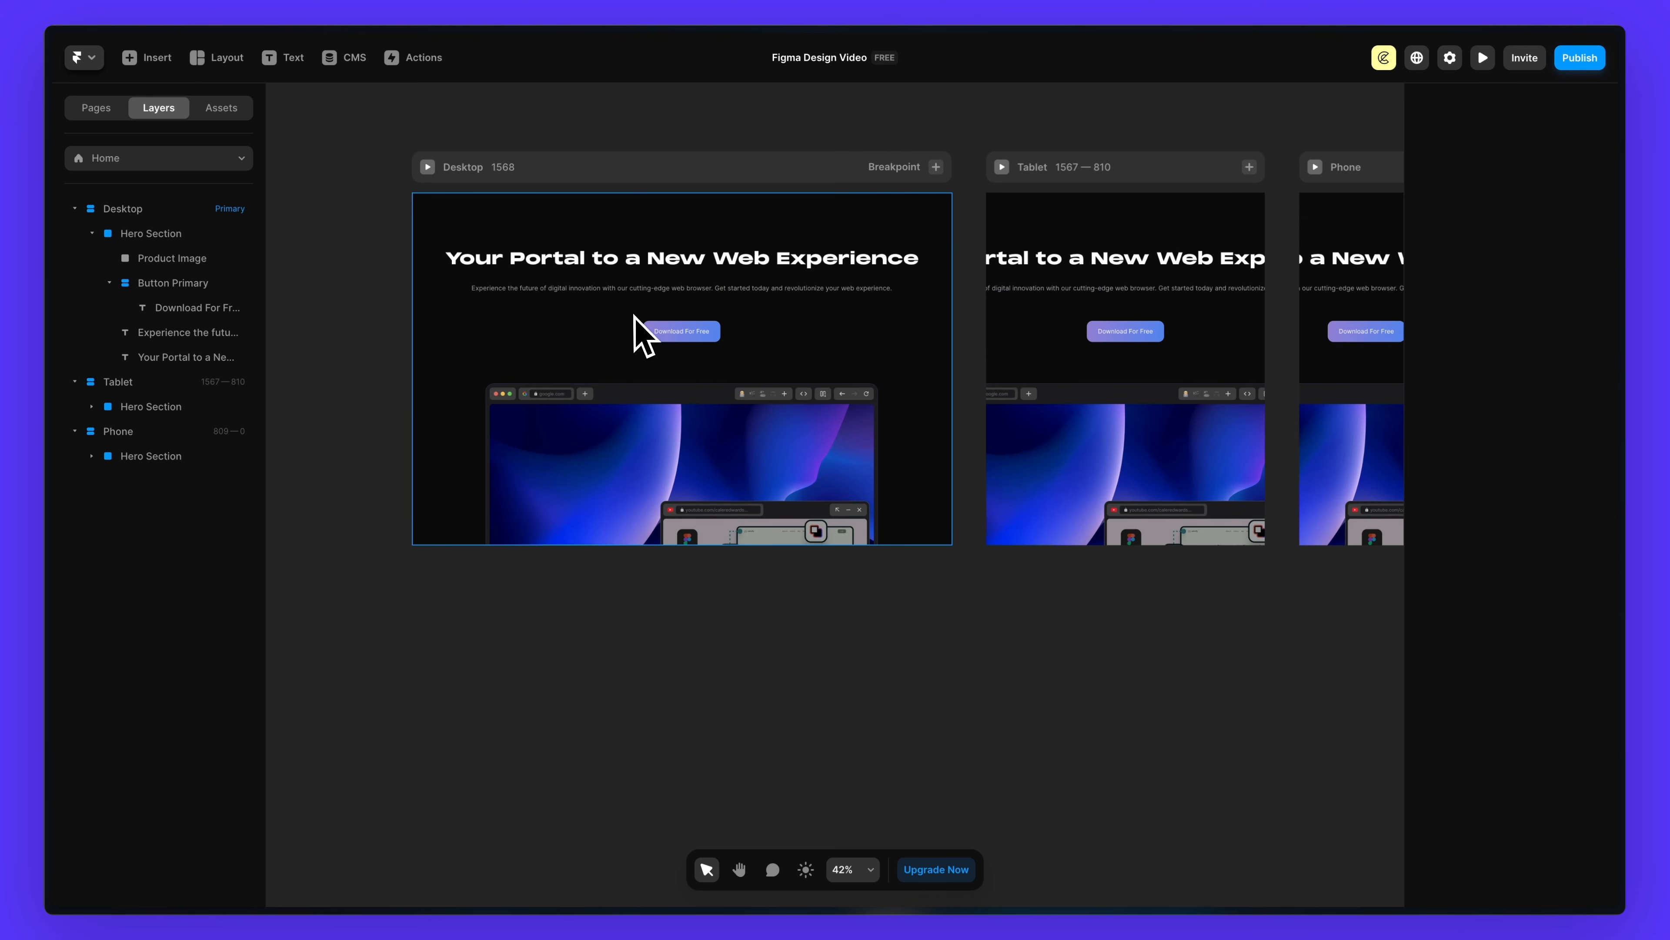
{"action": "scroll", "coordinate": [743, 340], "scroll_direction": "right", "scroll_amount": 3}
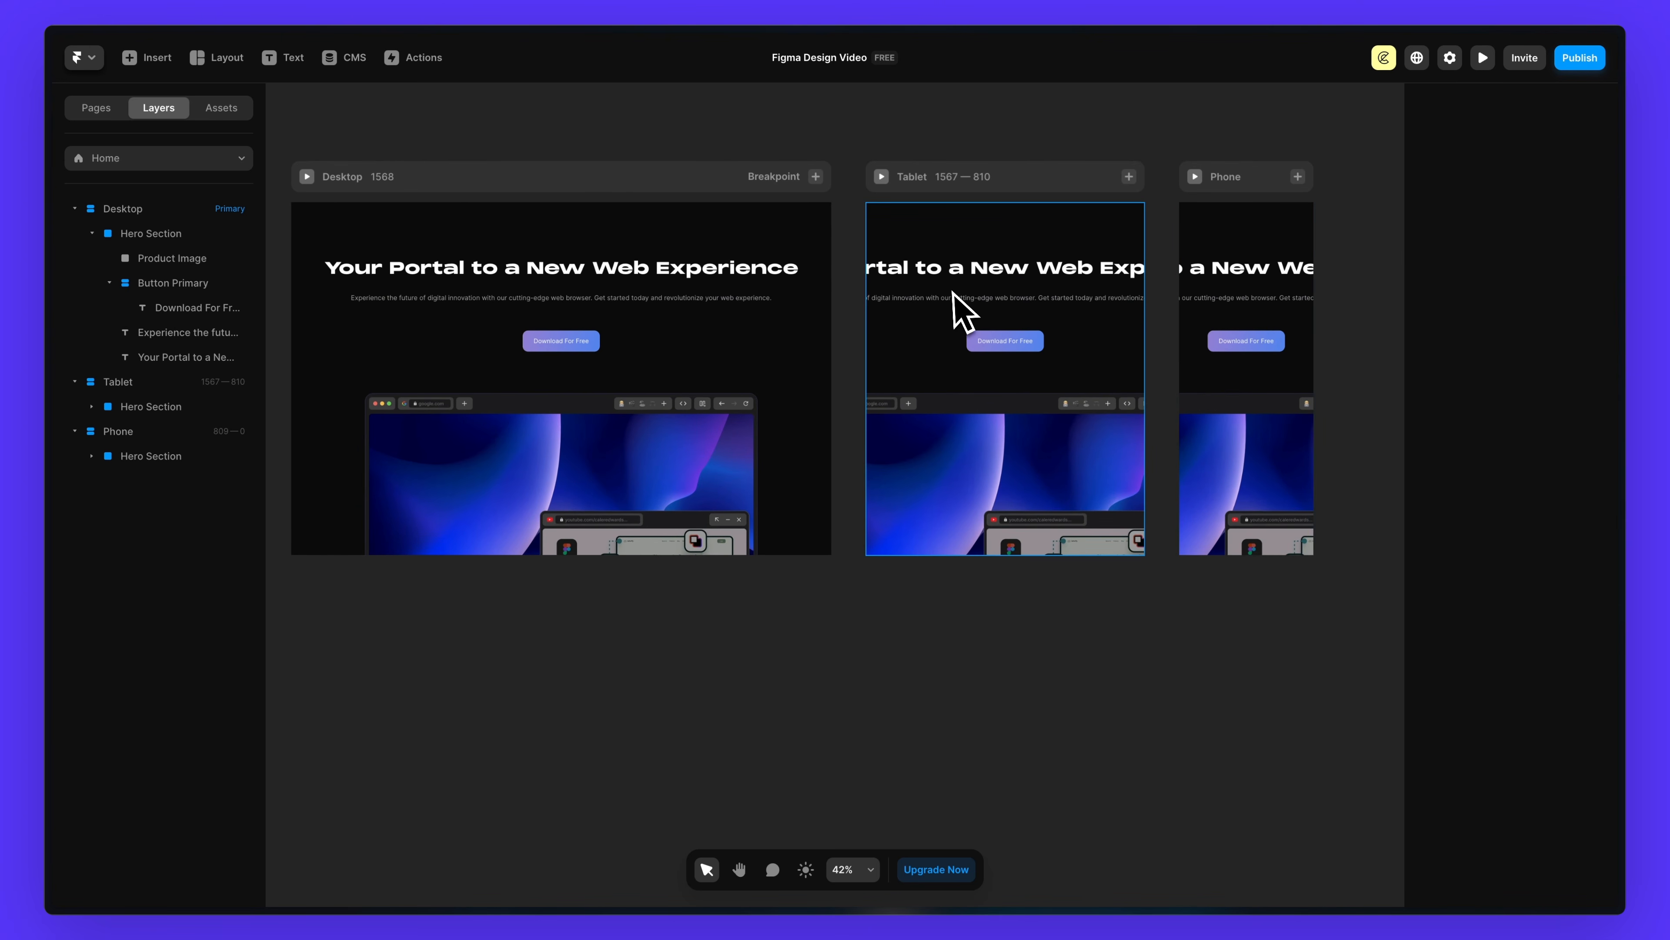
{"action": "scroll", "coordinate": [1085, 263], "scroll_direction": "left", "scroll_amount": 3}
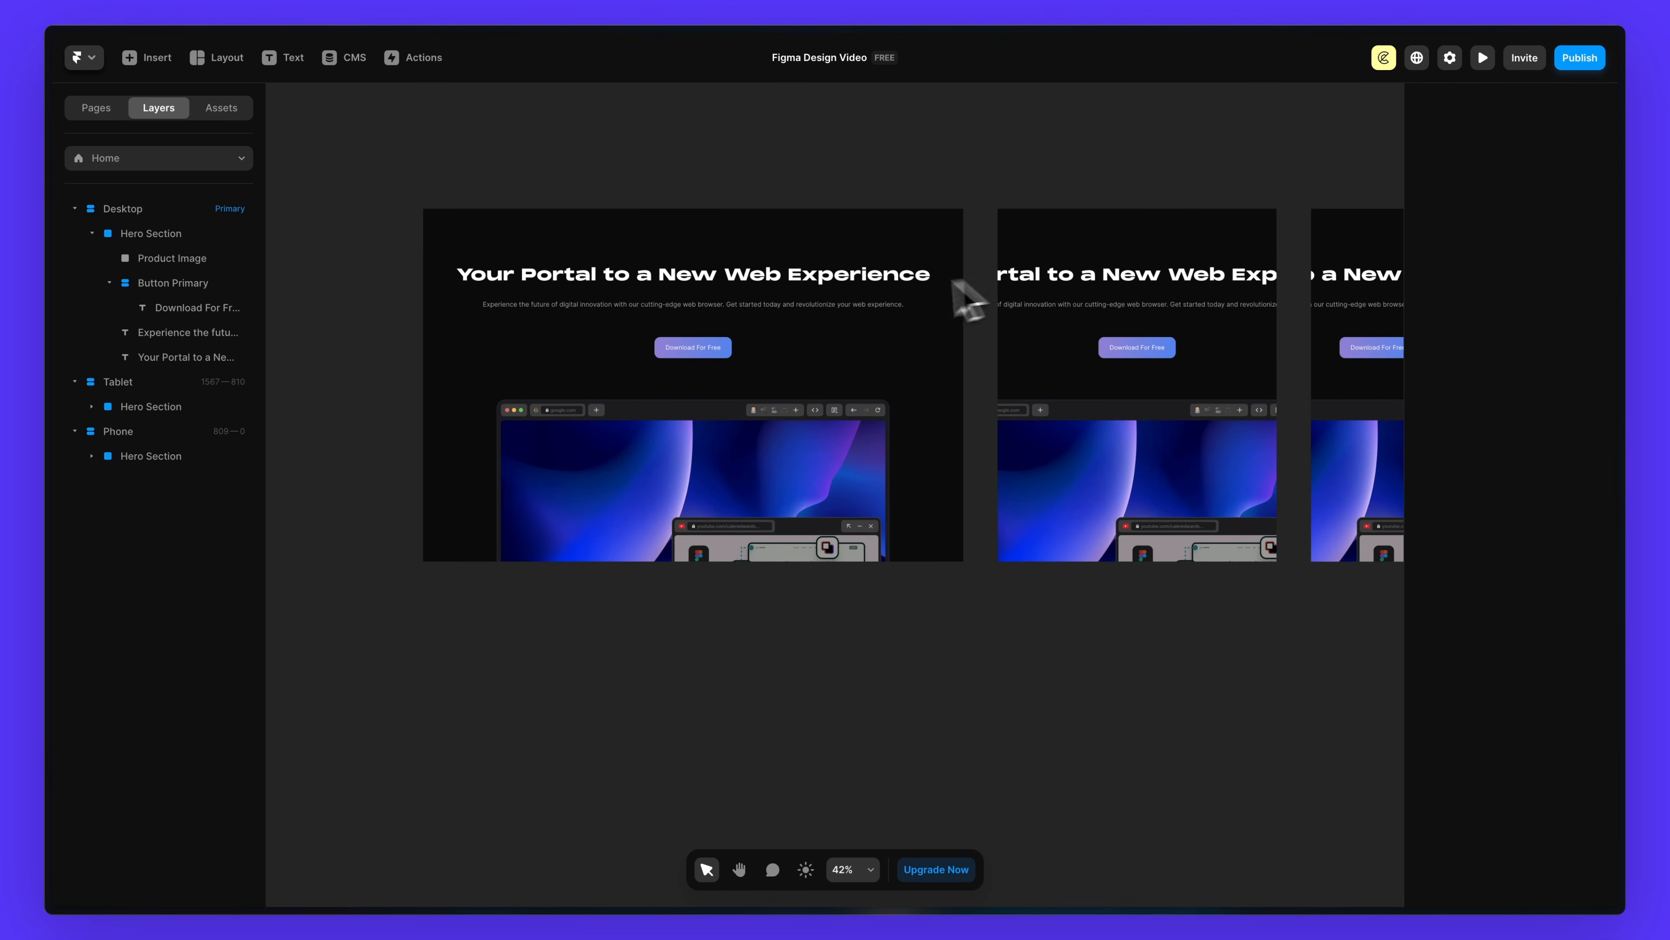
{"action": "scroll", "coordinate": [579, 304], "scroll_direction": "up", "scroll_amount": 3}
{"action": "left_click", "coordinate": [778, 256]}
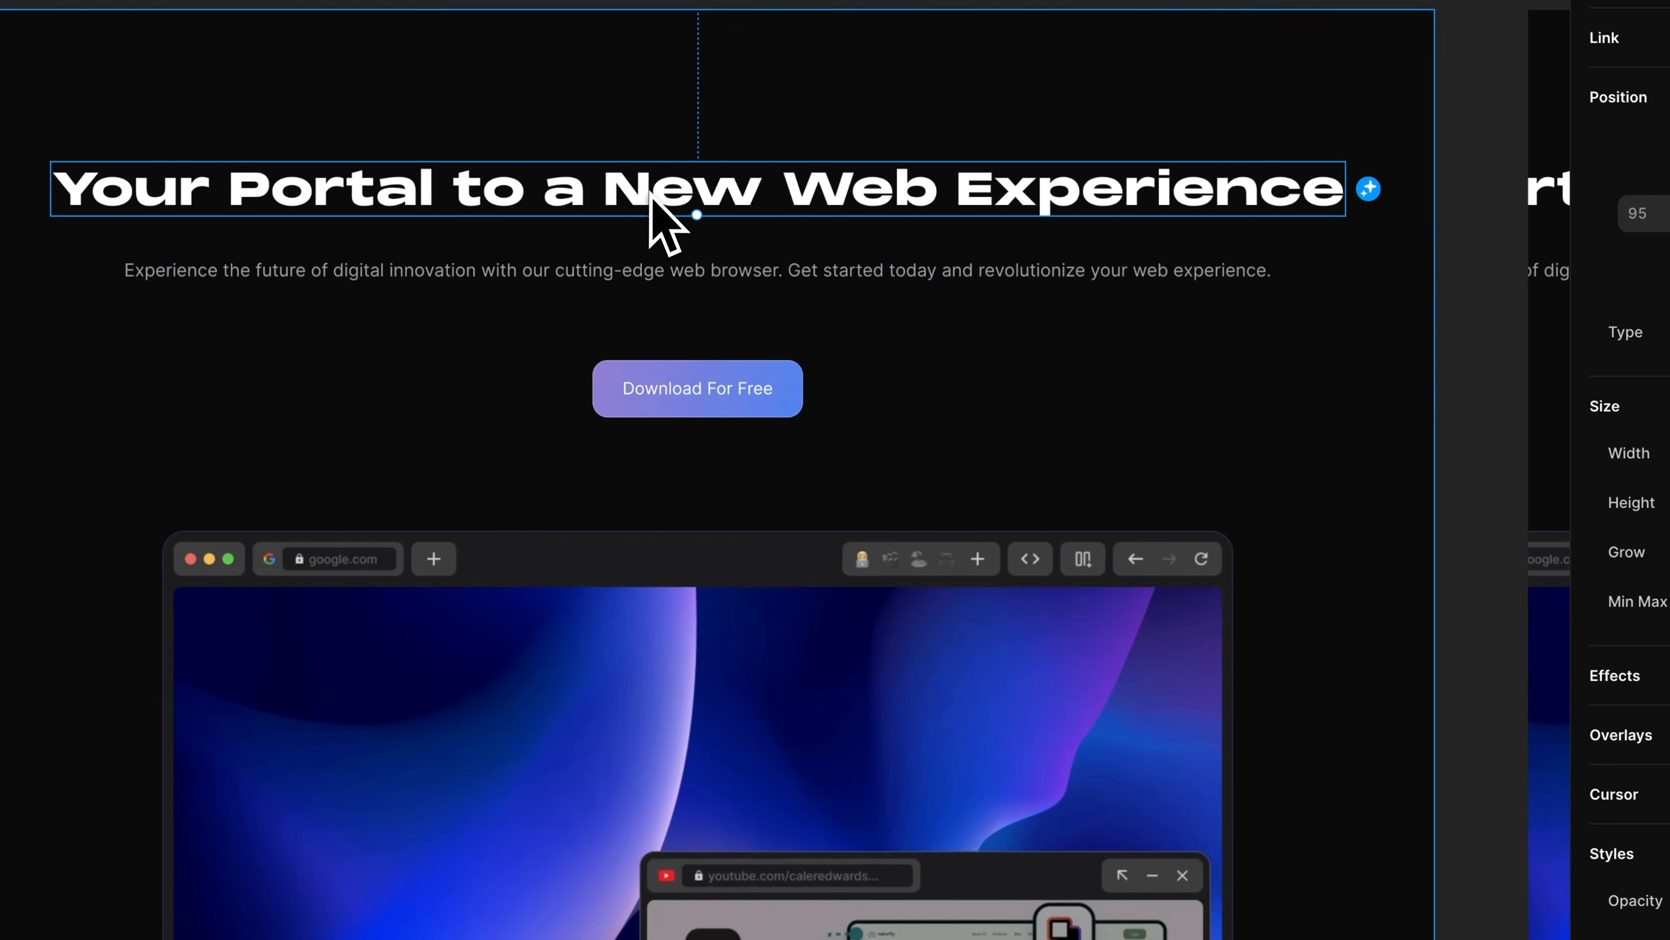
{"action": "left_click", "coordinate": [733, 274], "text": "shift"}
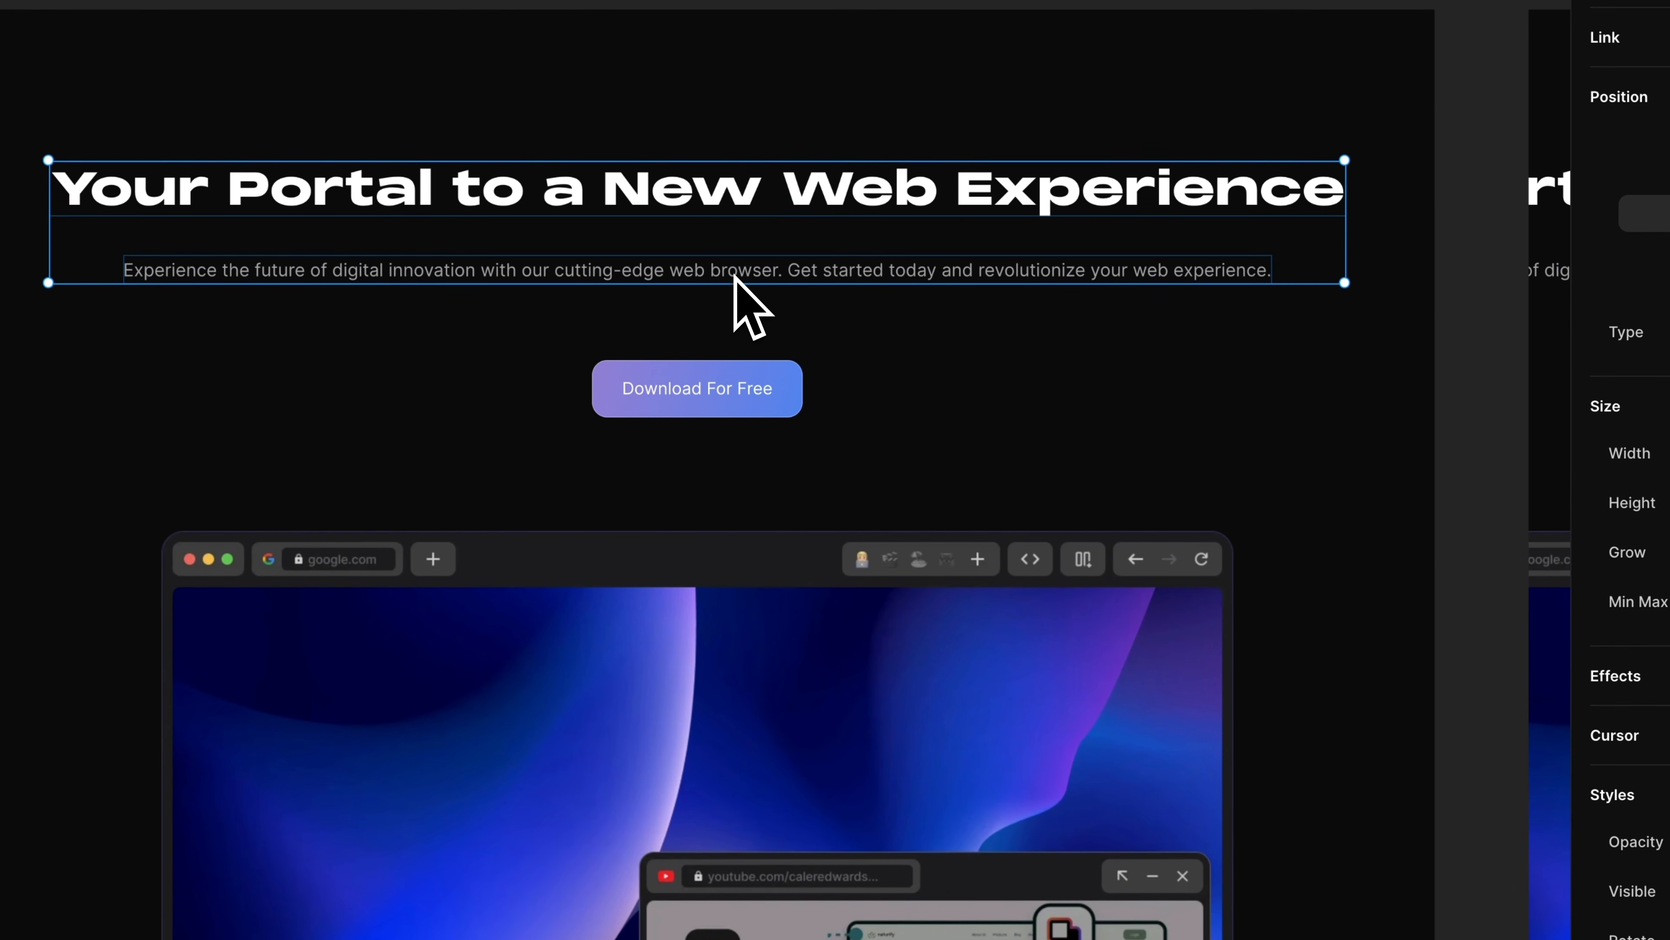
{"action": "right_click", "coordinate": [734, 276]}
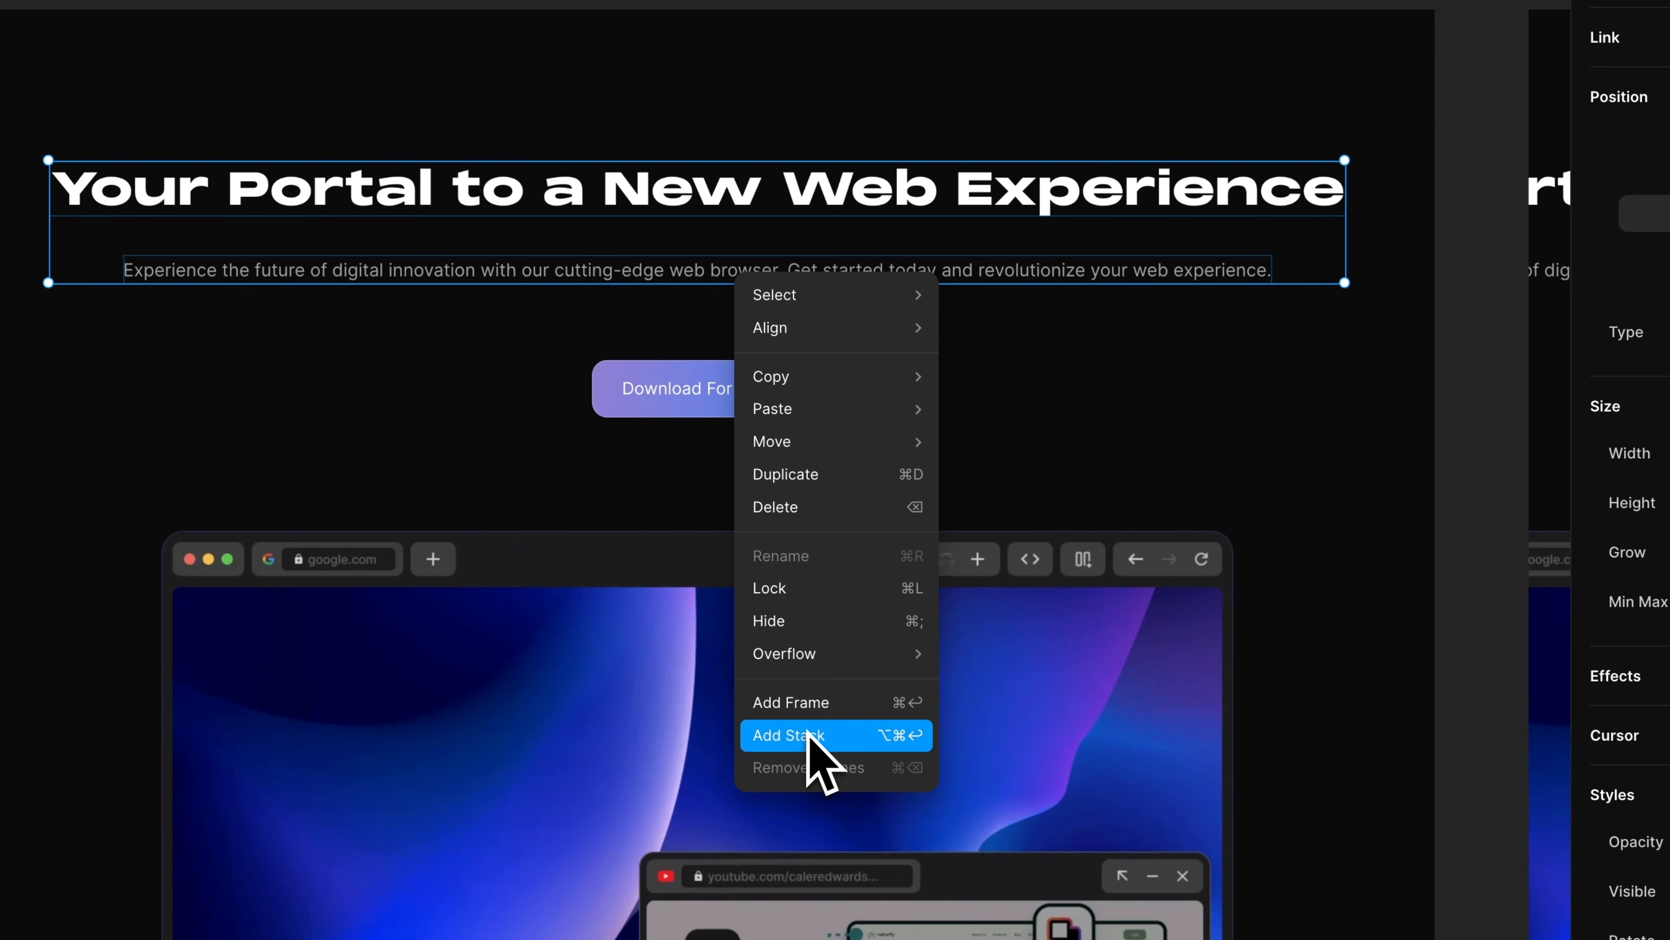
{"action": "left_click", "coordinate": [798, 737]}
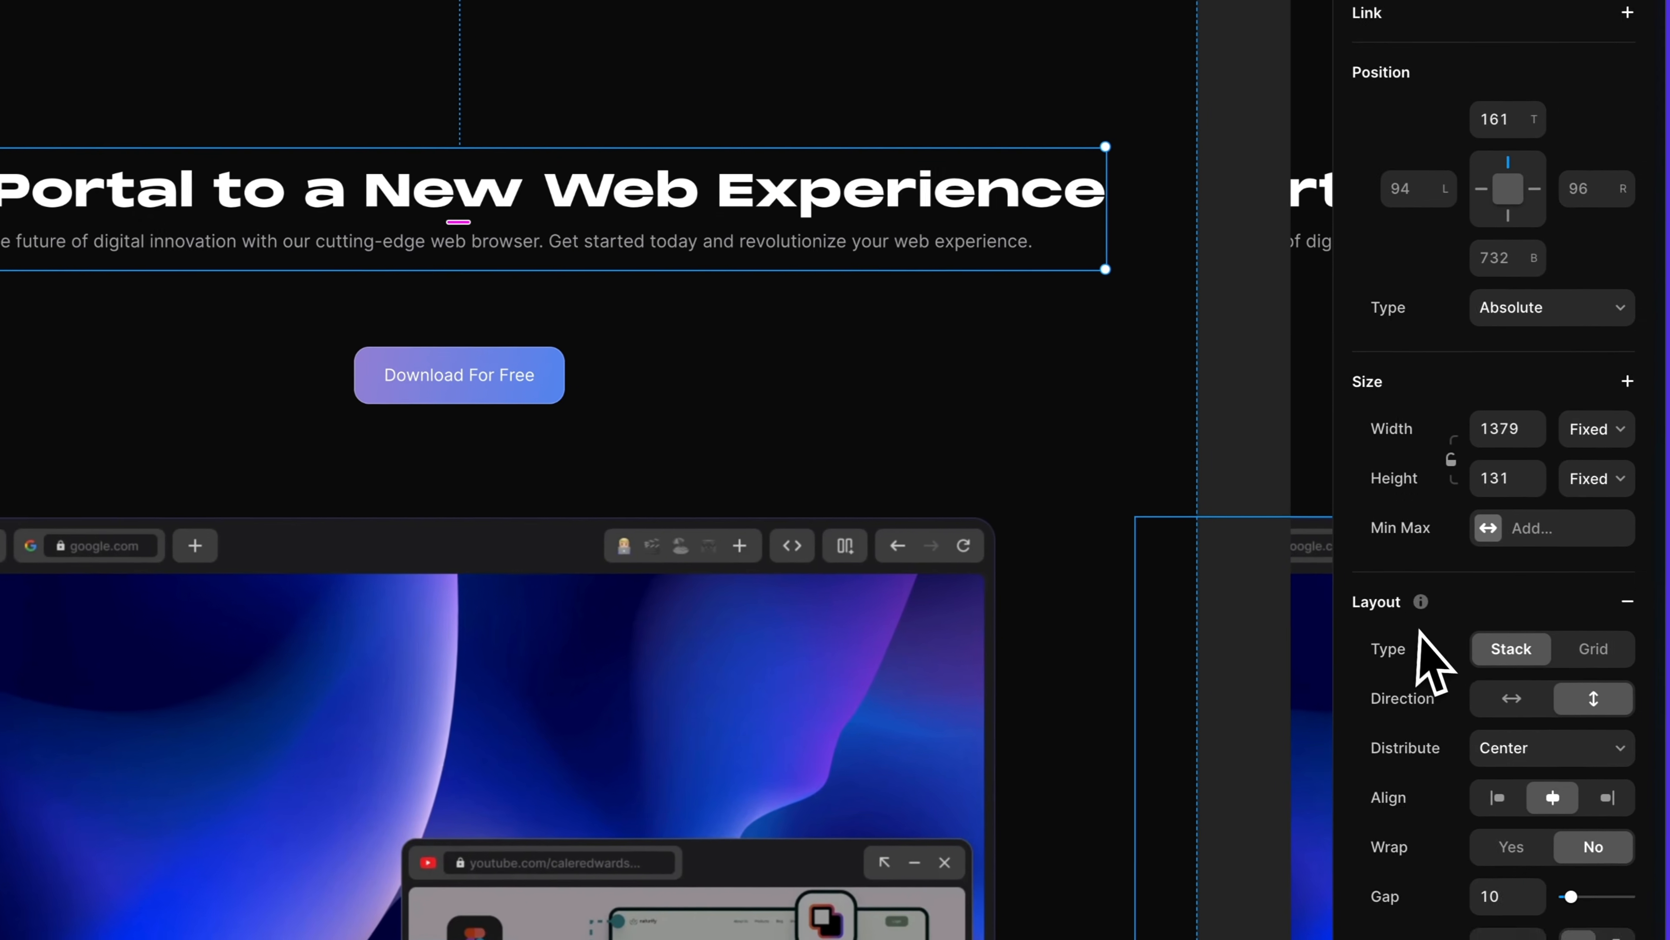
{"action": "scroll", "coordinate": [1428, 663], "scroll_direction": "down", "scroll_amount": 3}
{"action": "left_click", "coordinate": [1480, 664]}
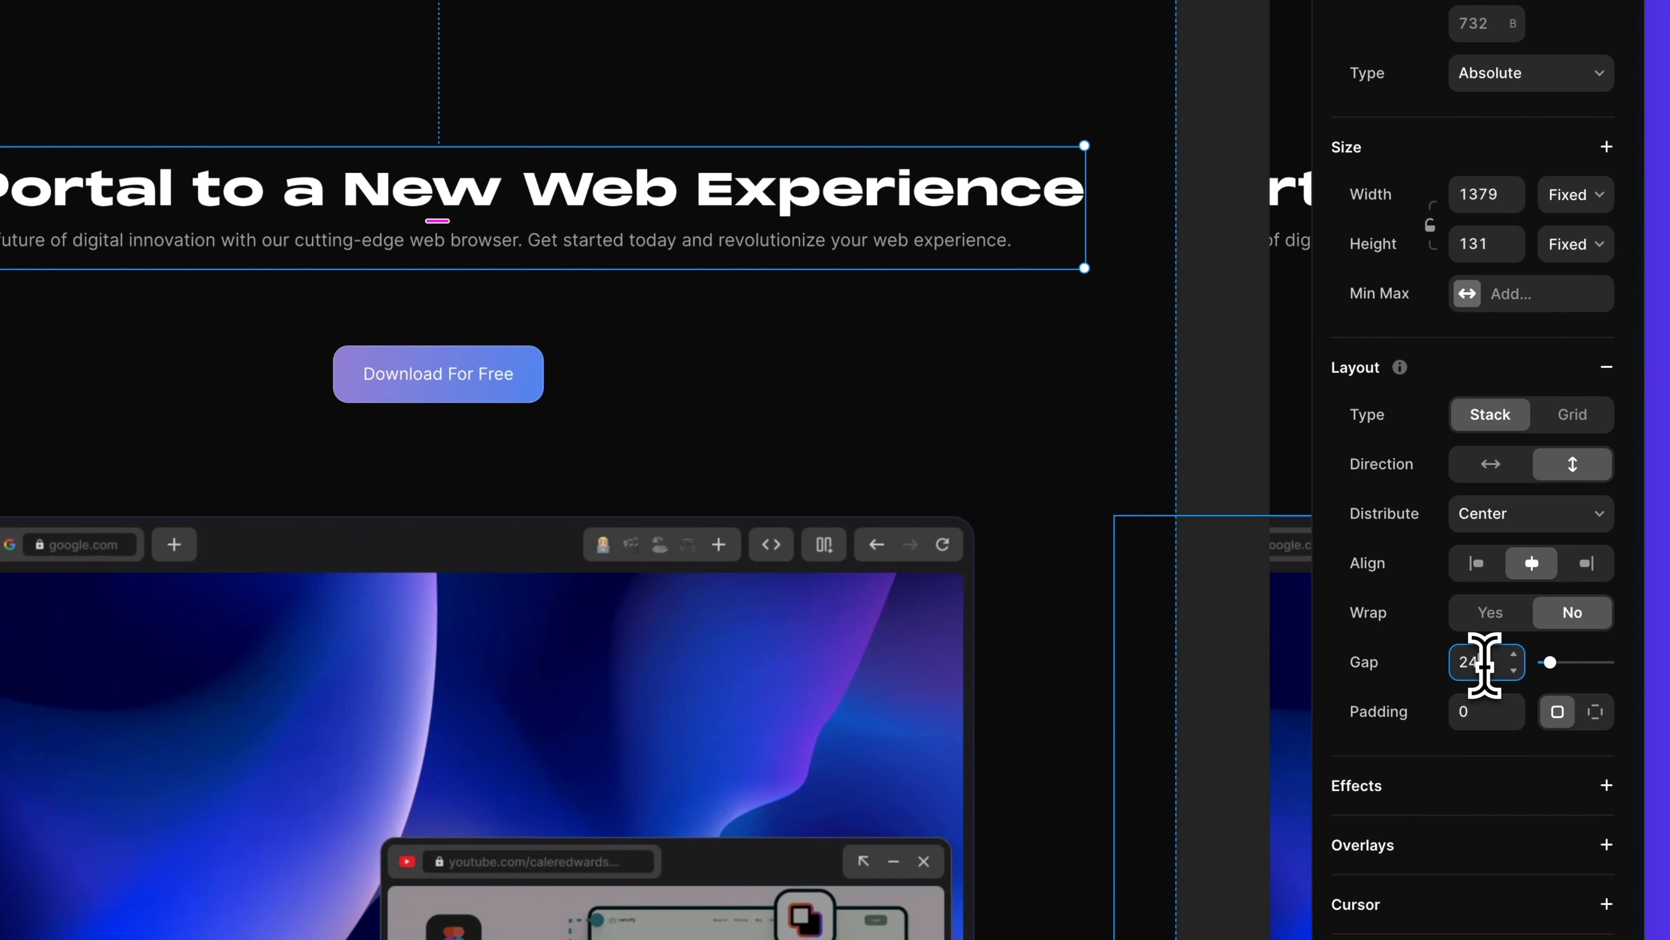
{"action": "key", "text": "Return"}
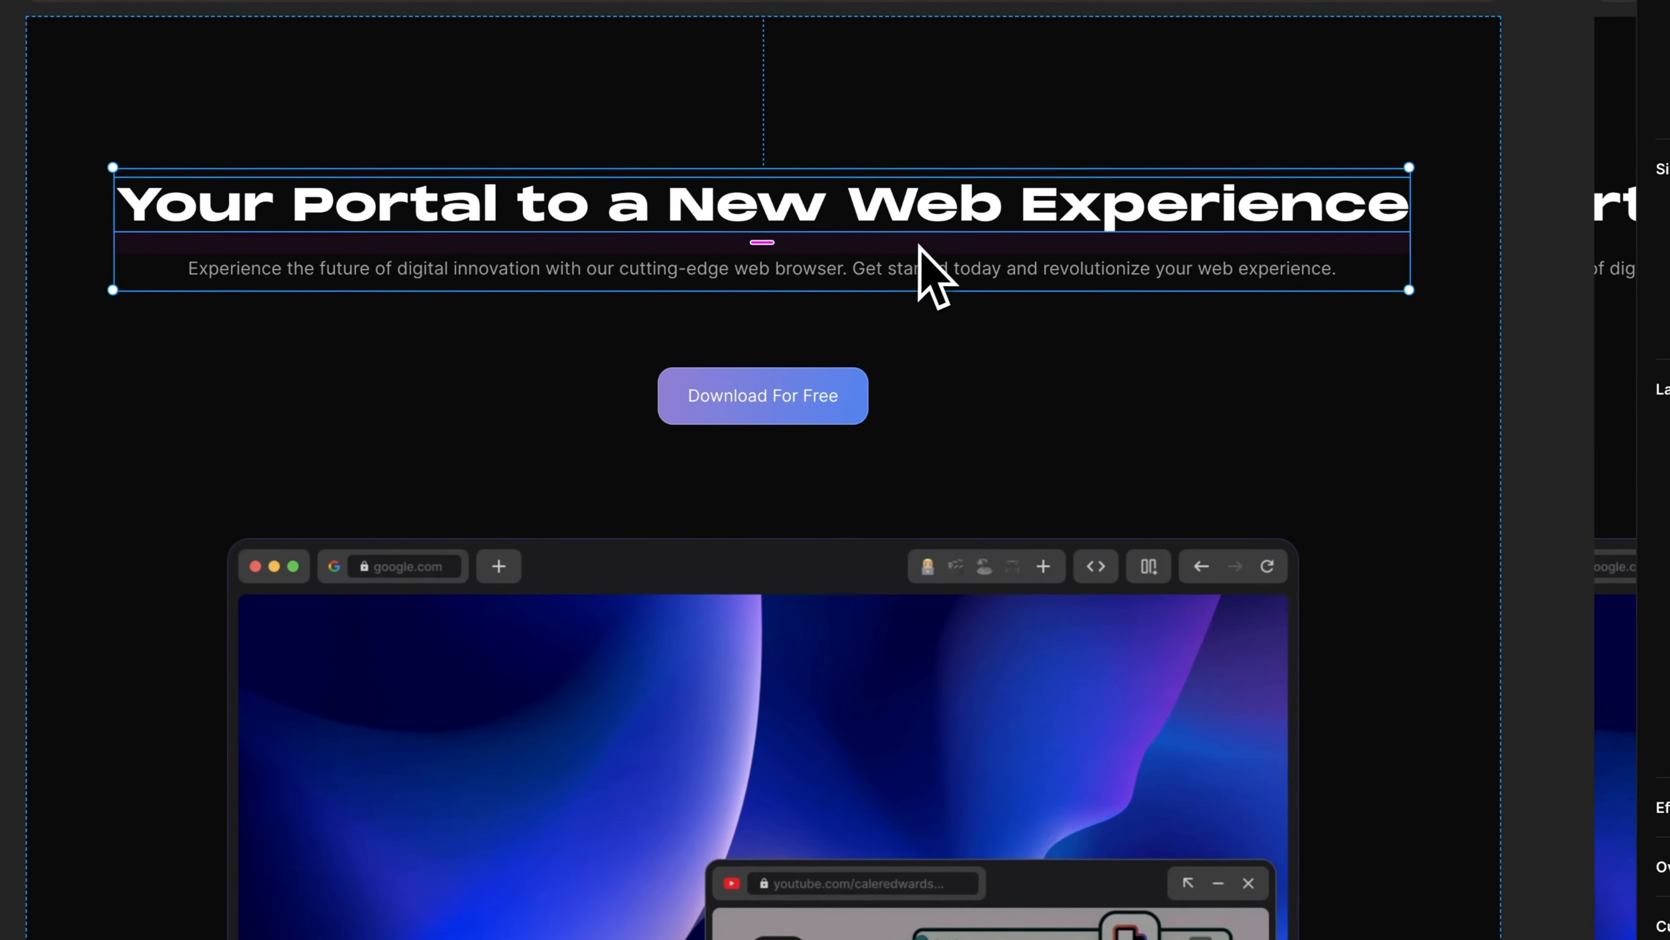
- Wrap the headline-and-subtitle stack and the download button in a new stack with a gap of 32
{"action": "left_click", "coordinate": [876, 388], "text": "shift"}
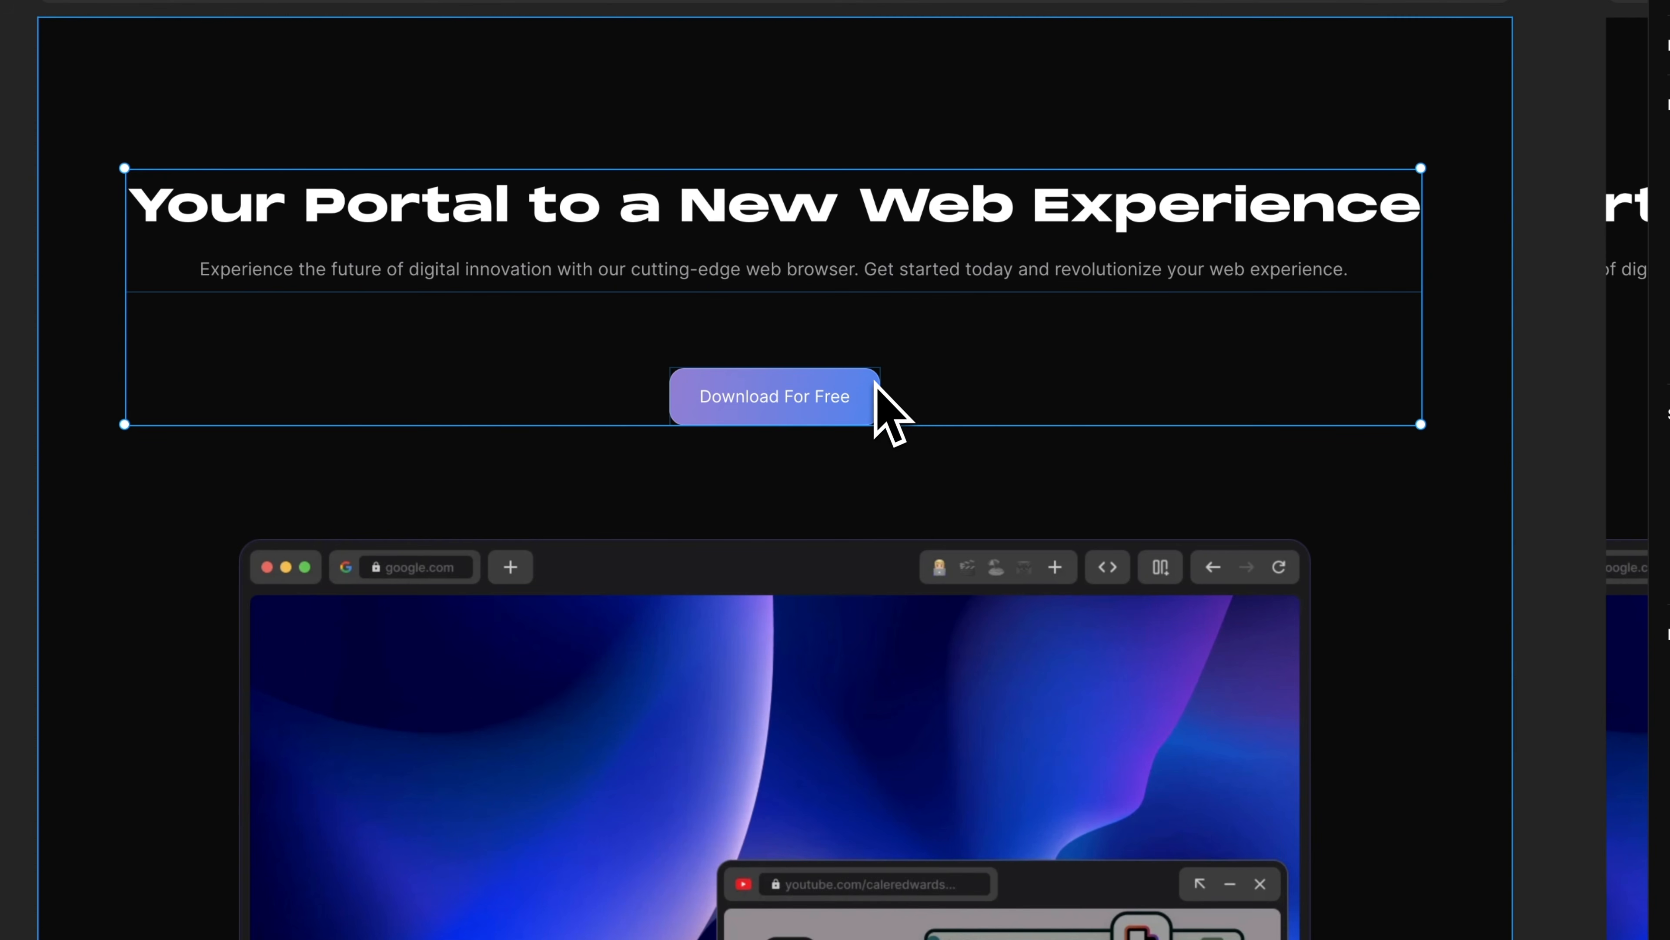
{"action": "right_click", "coordinate": [862, 383]}
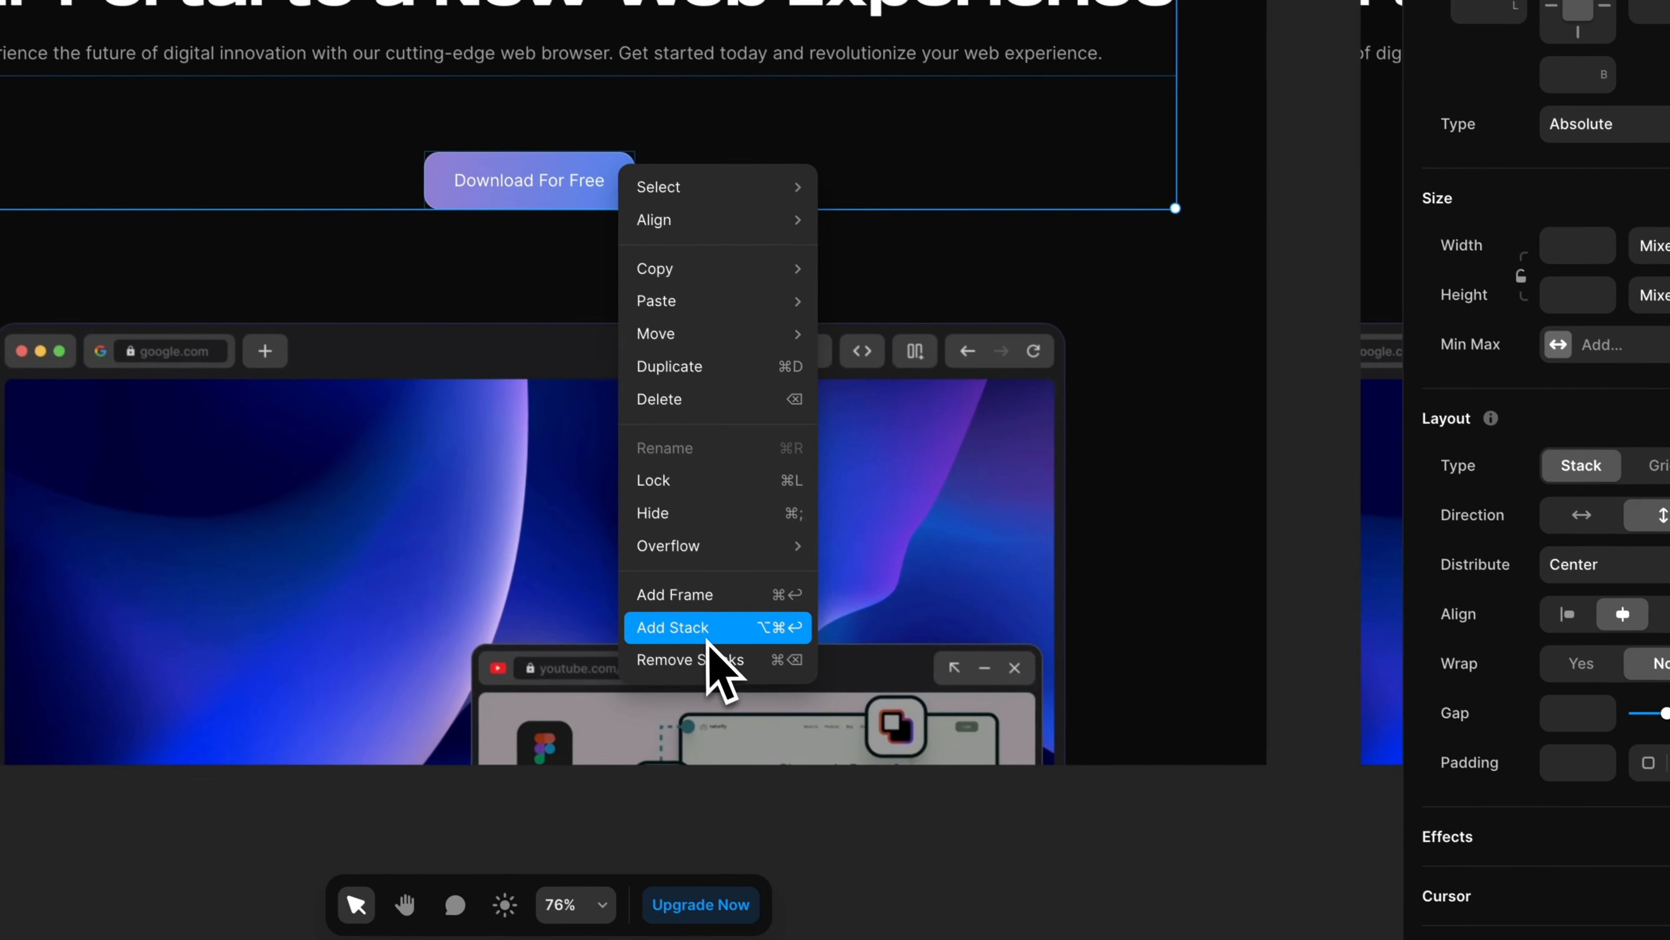
{"action": "left_click", "coordinate": [676, 604]}
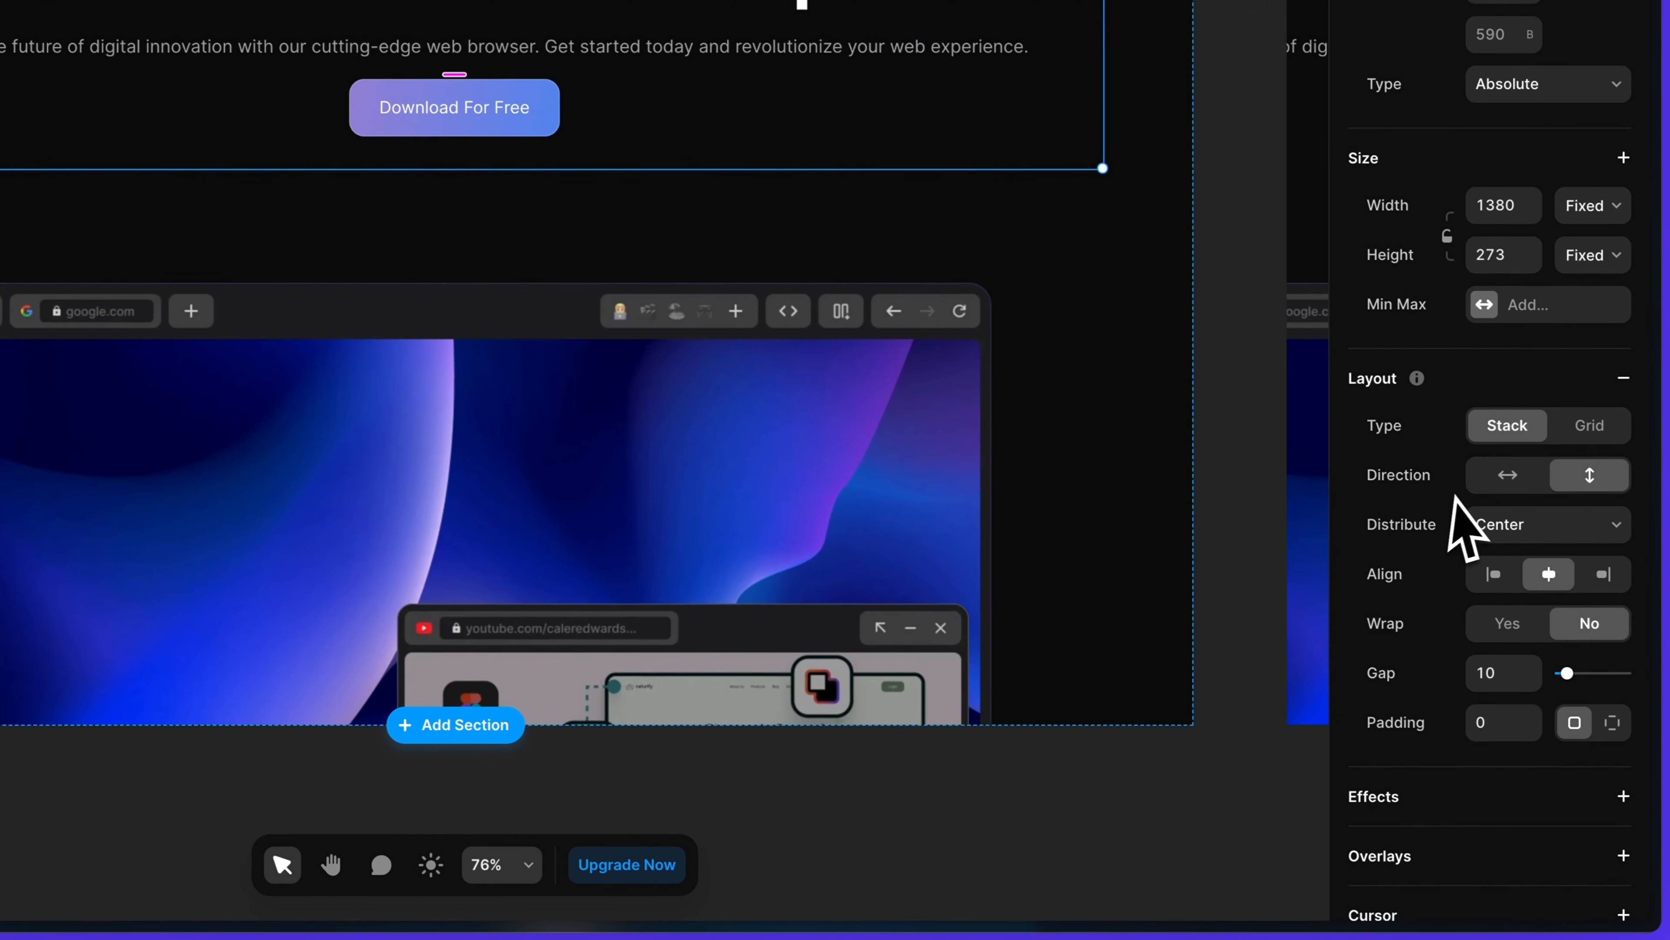
{"action": "left_click", "coordinate": [1488, 665]}
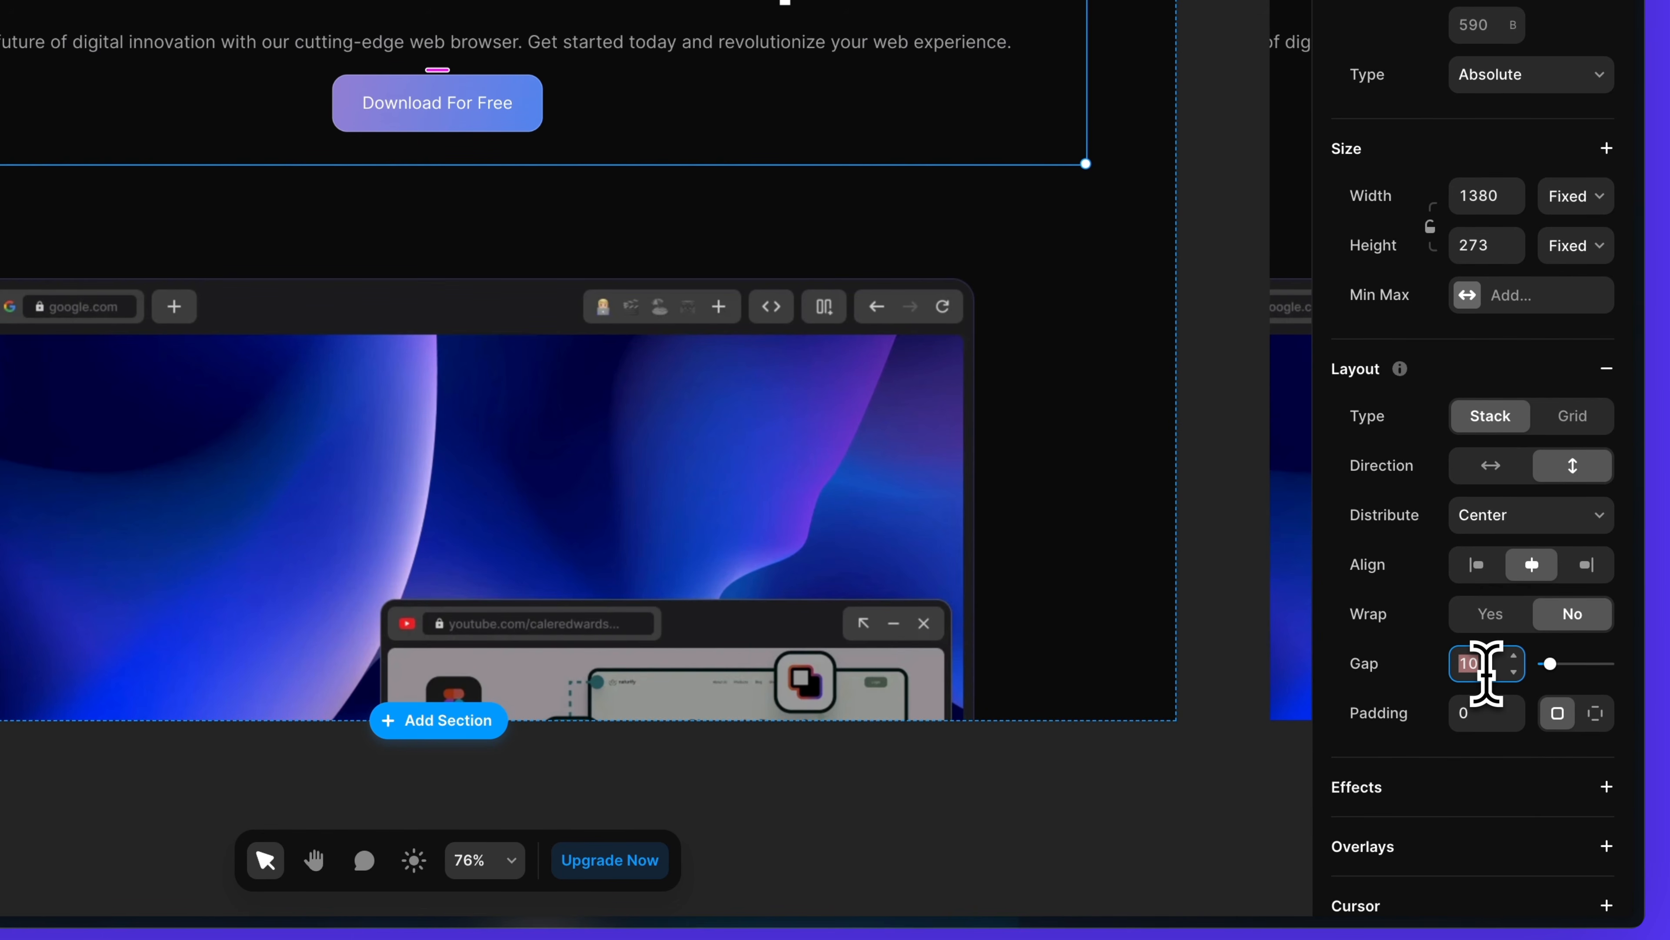
{"action": "type", "text": "32"}
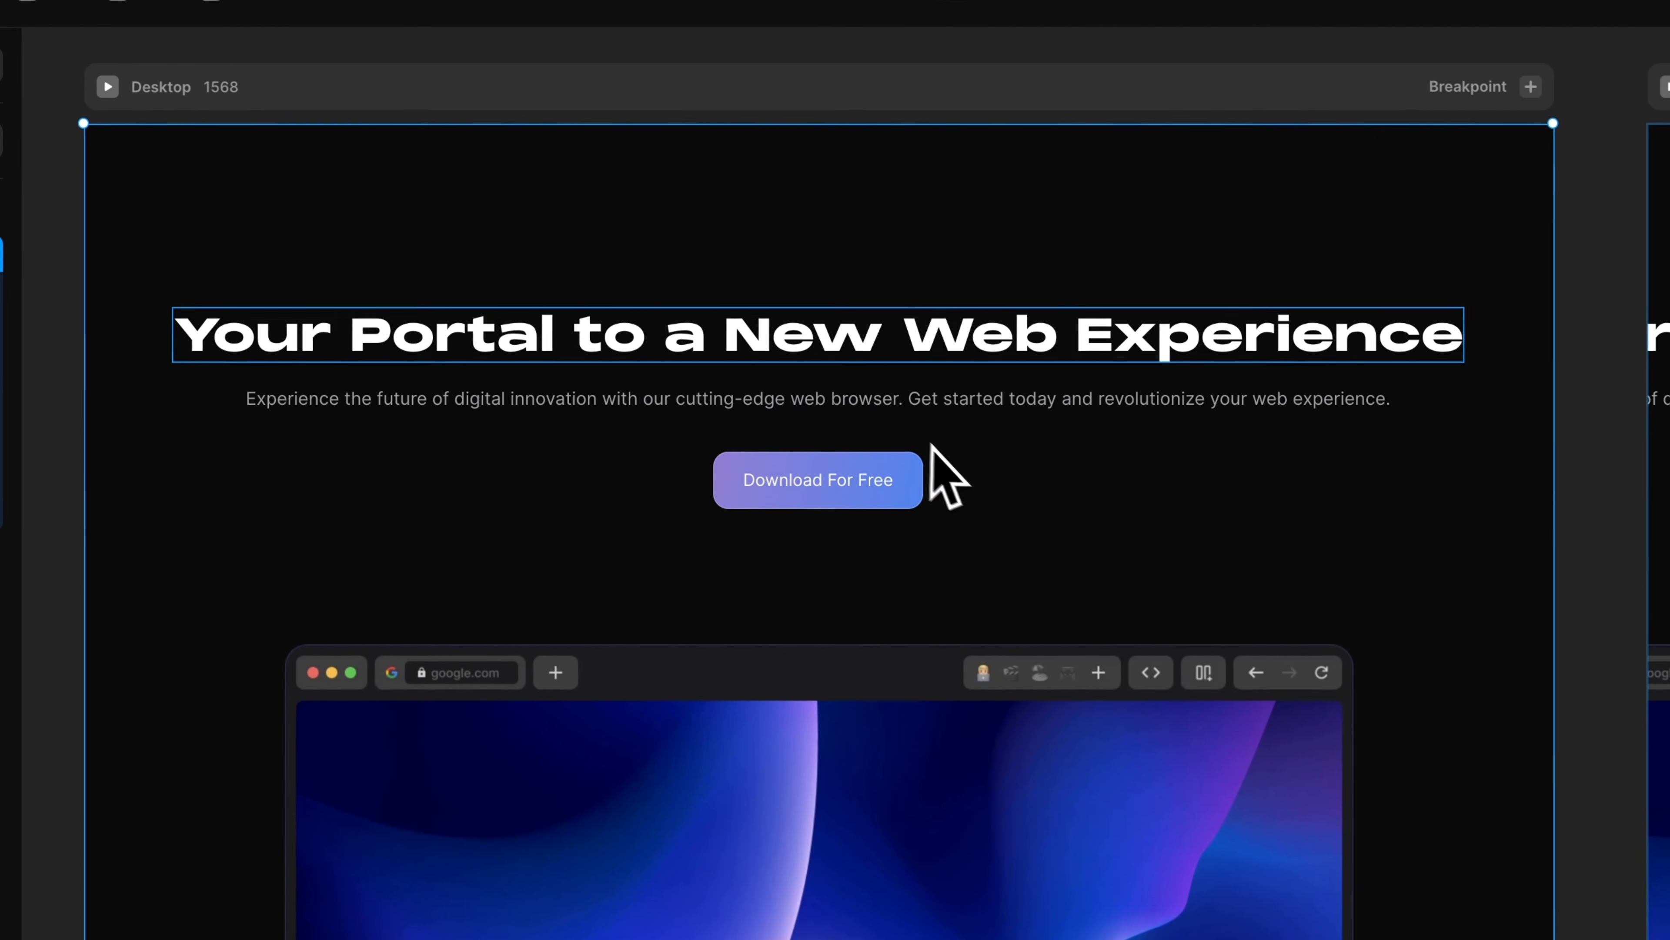
- Rename the outer stack holding the text and download button as Content Top
{"action": "left_click", "coordinate": [1084, 464]}
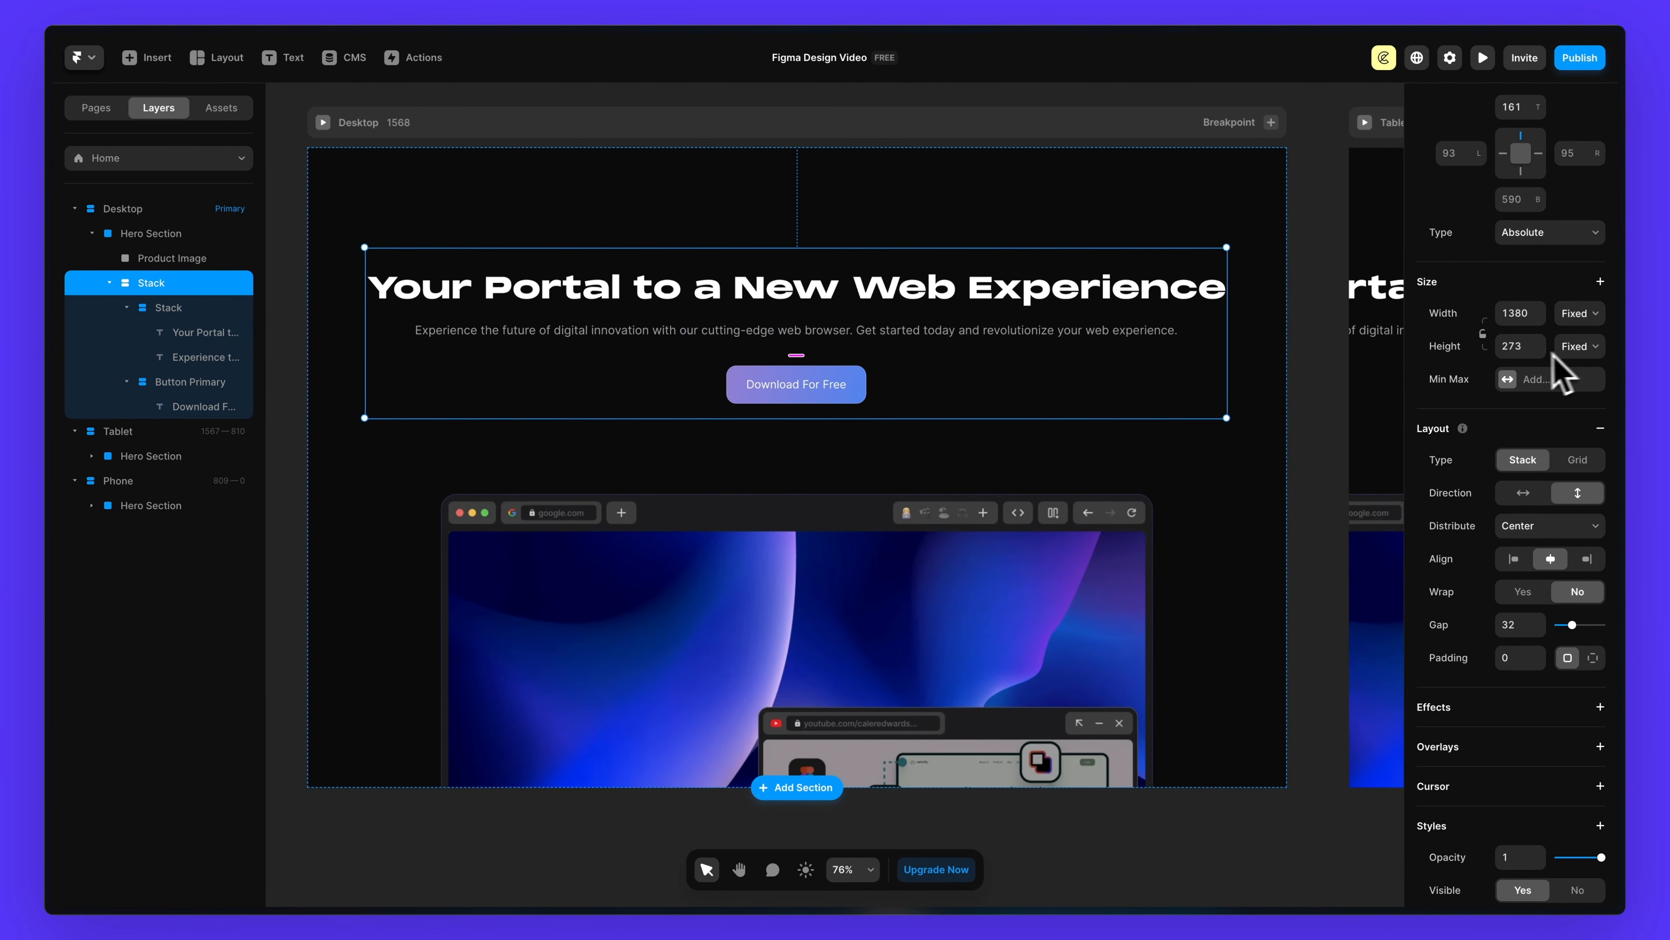
{"action": "scroll", "coordinate": [793, 408], "scroll_direction": "down", "scroll_amount": 5}
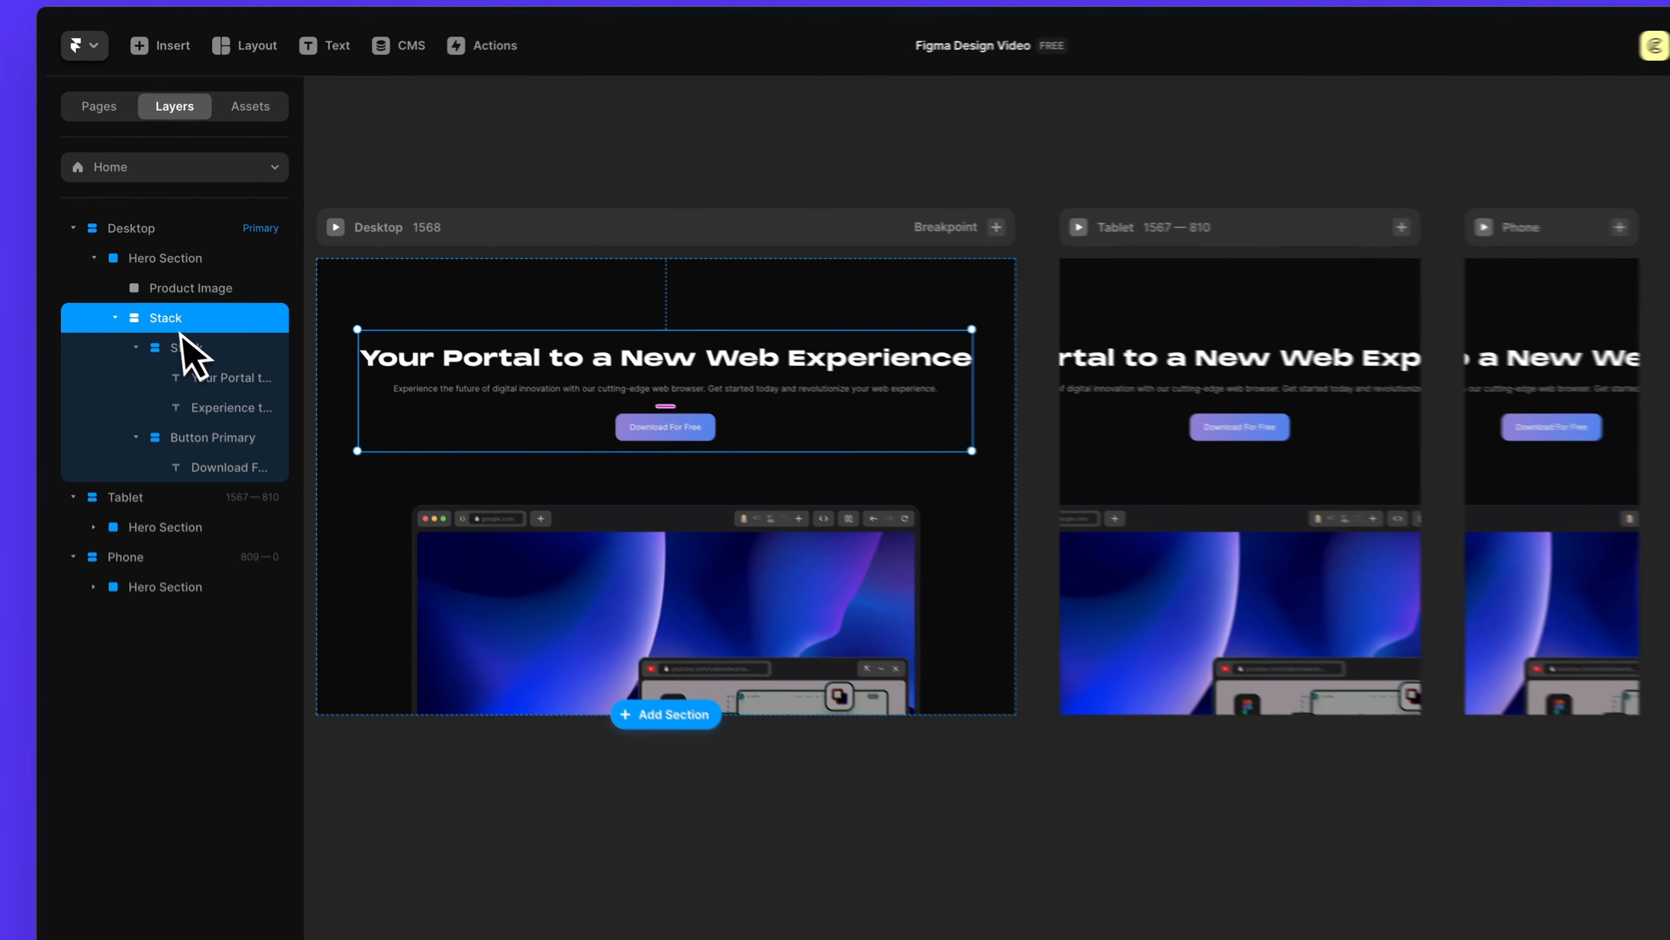
{"action": "double_click", "coordinate": [150, 283]}
{"action": "type", "text": "Content Top"}
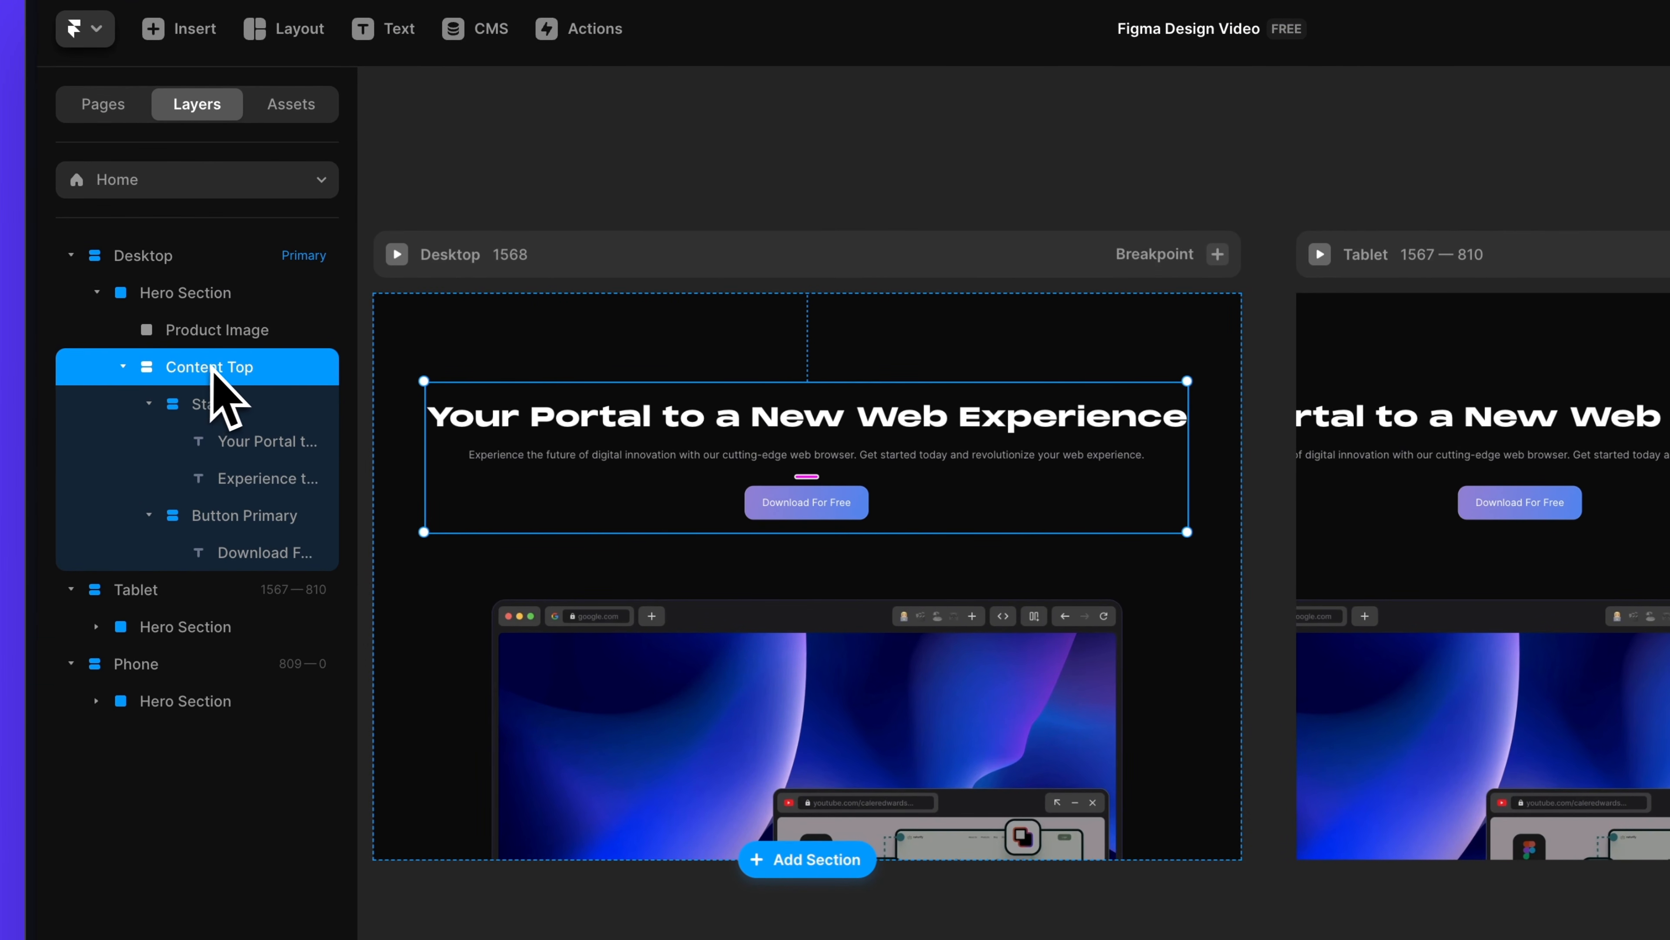
- Rename the inner stack holding the desktop headline and subtitle as Heading & P
{"action": "left_click", "coordinate": [148, 403]}
{"action": "double_click", "coordinate": [206, 405]}
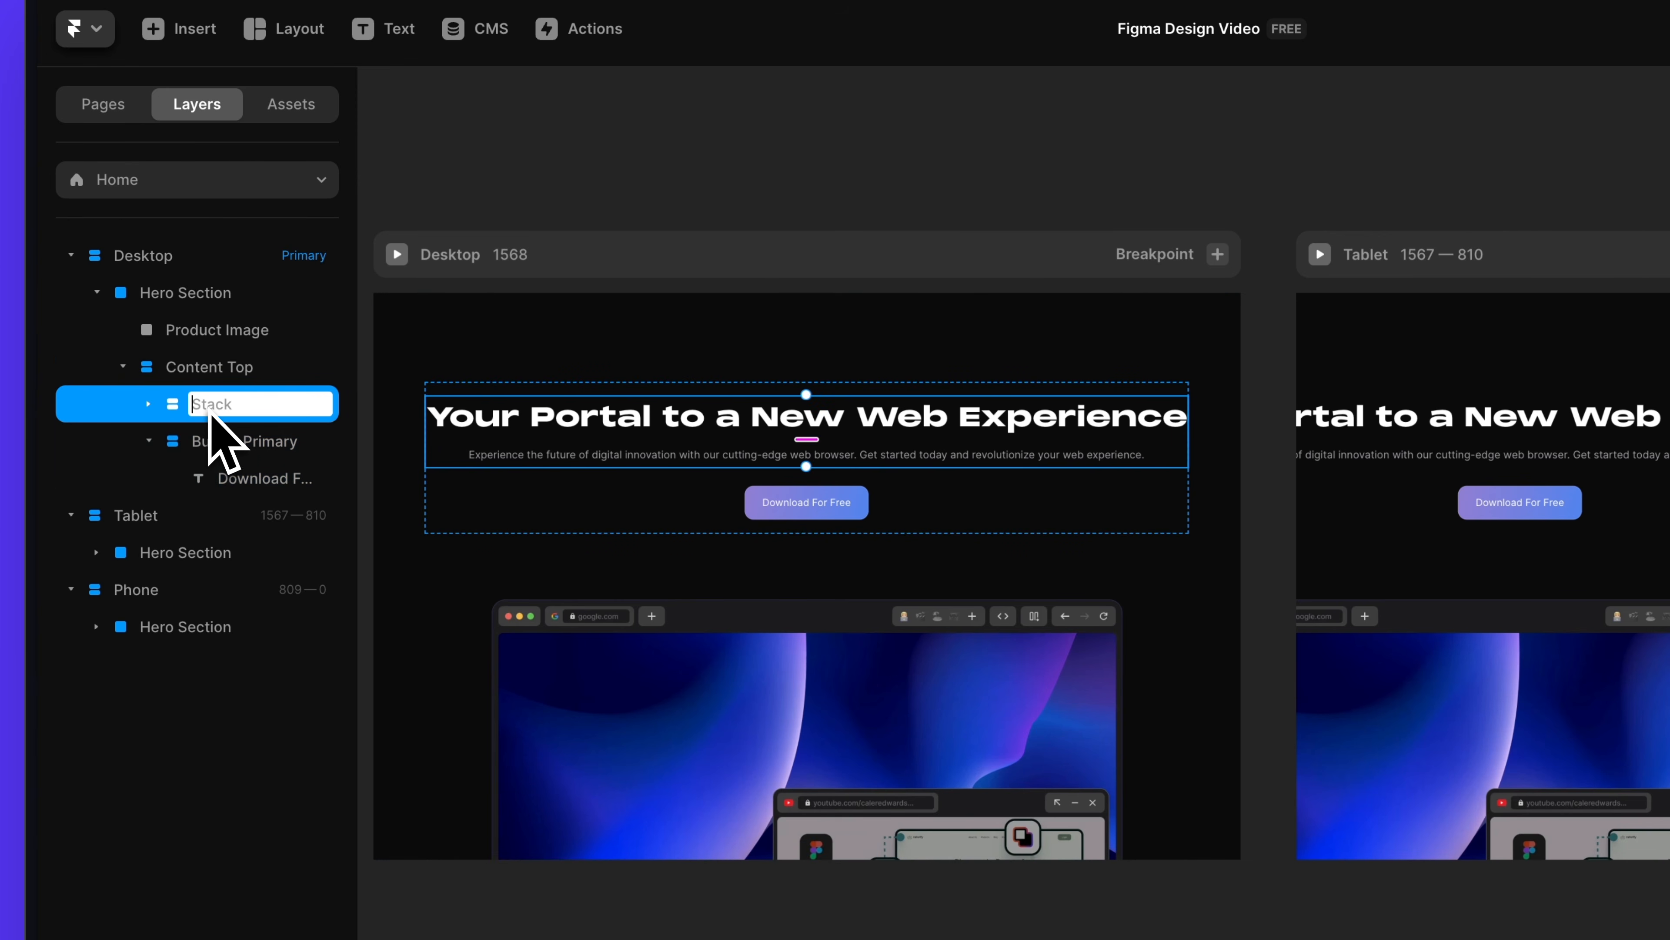
{"action": "type", "text": "Heading"}
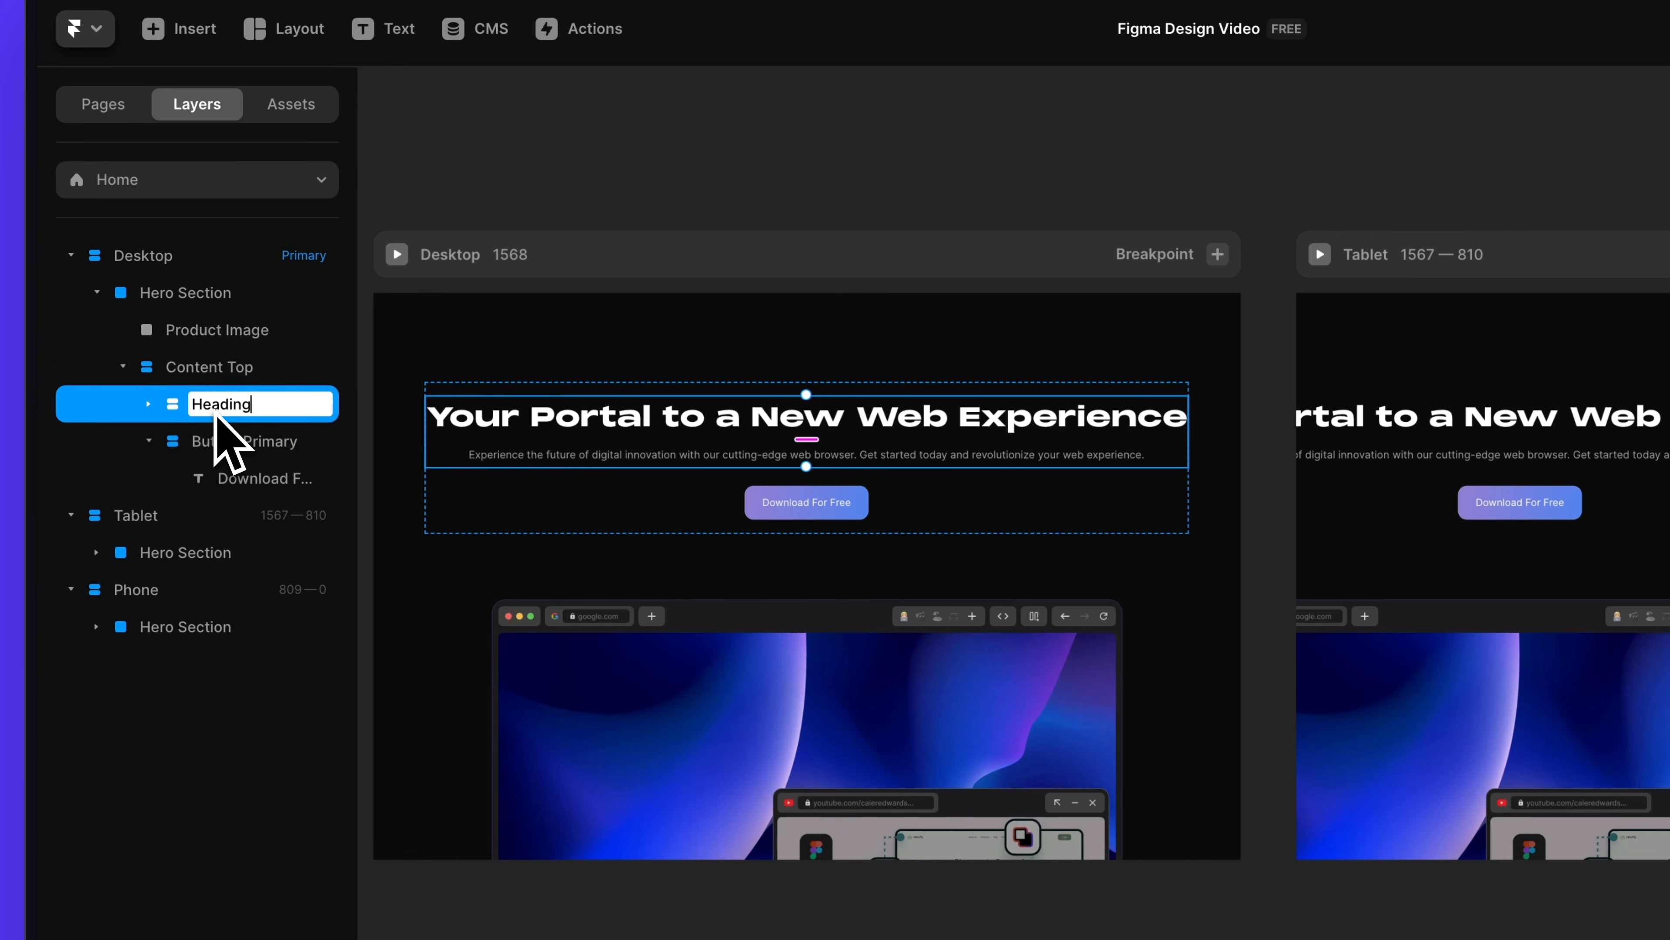
{"action": "type", "text": " & P"}
{"action": "key", "text": "Return"}
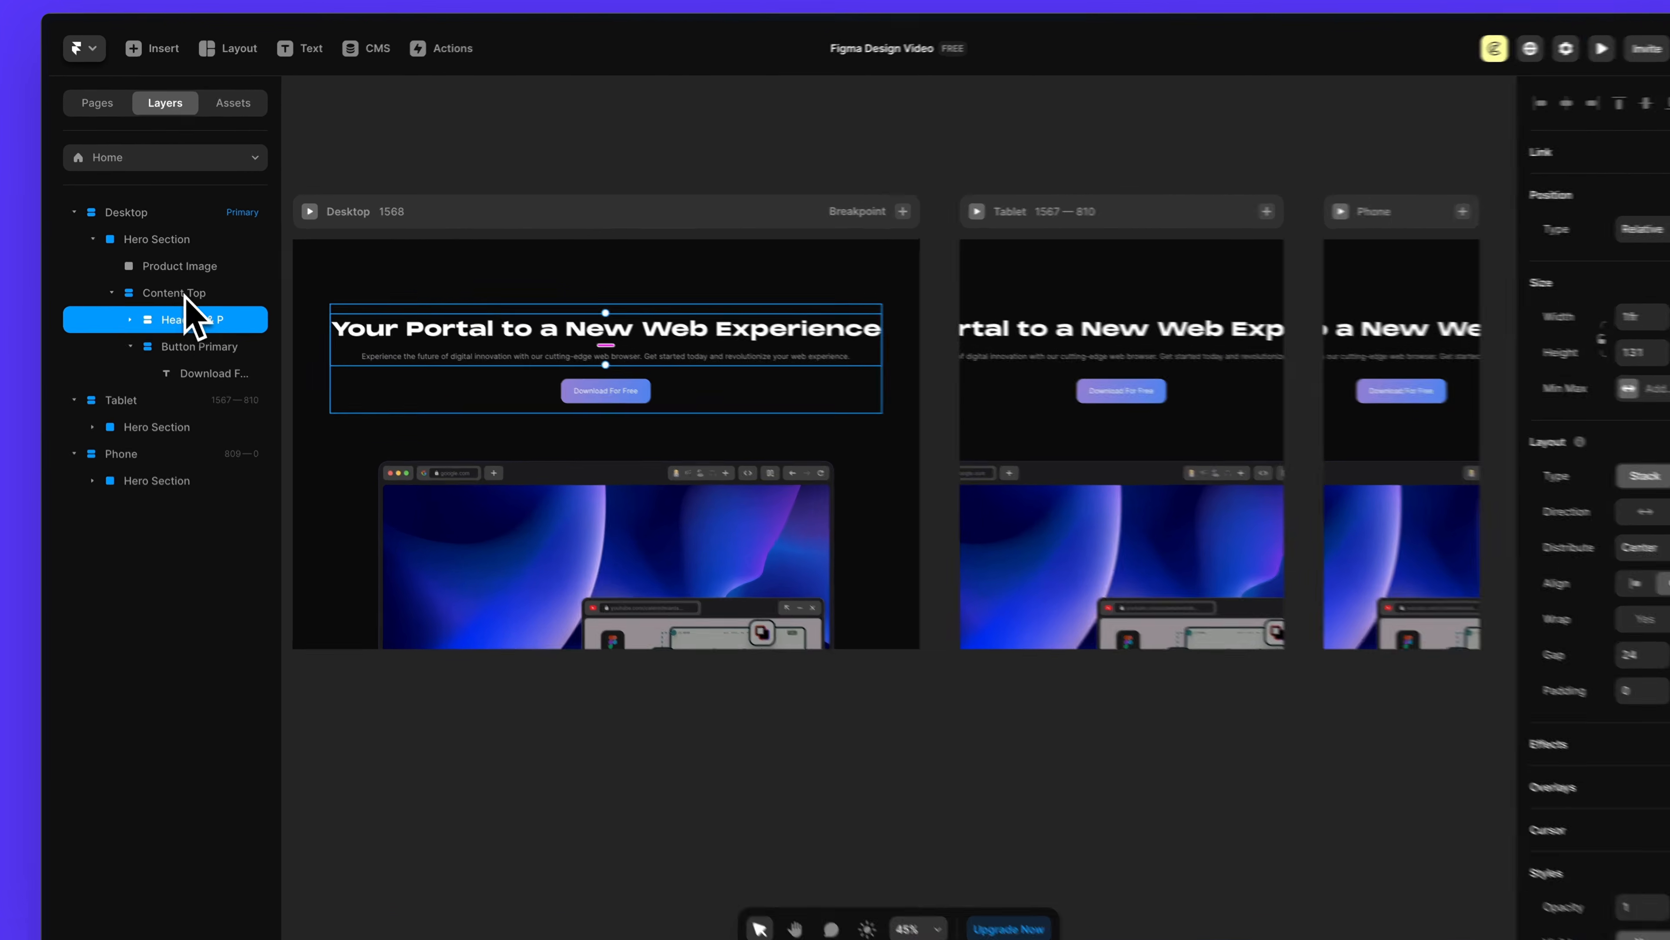
- Set the Content Top stack to 100% relative width, and the Heading & P stack to Fill width and Fit Content height
{"action": "left_click", "coordinate": [169, 287]}
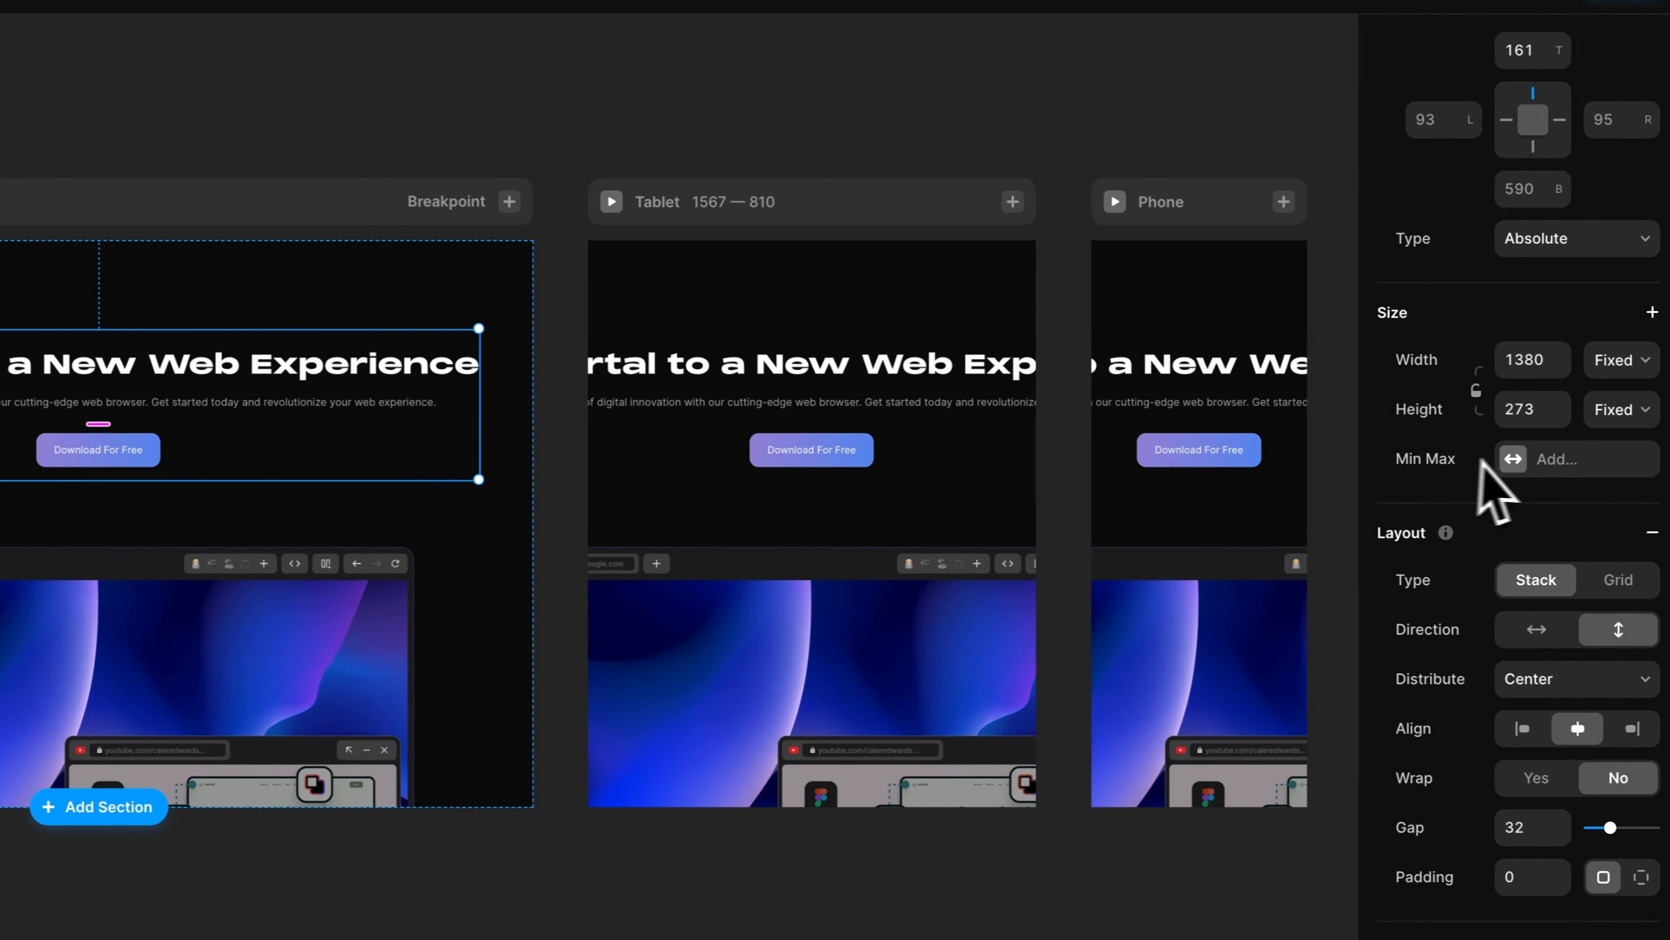
{"action": "left_click", "coordinate": [1590, 372]}
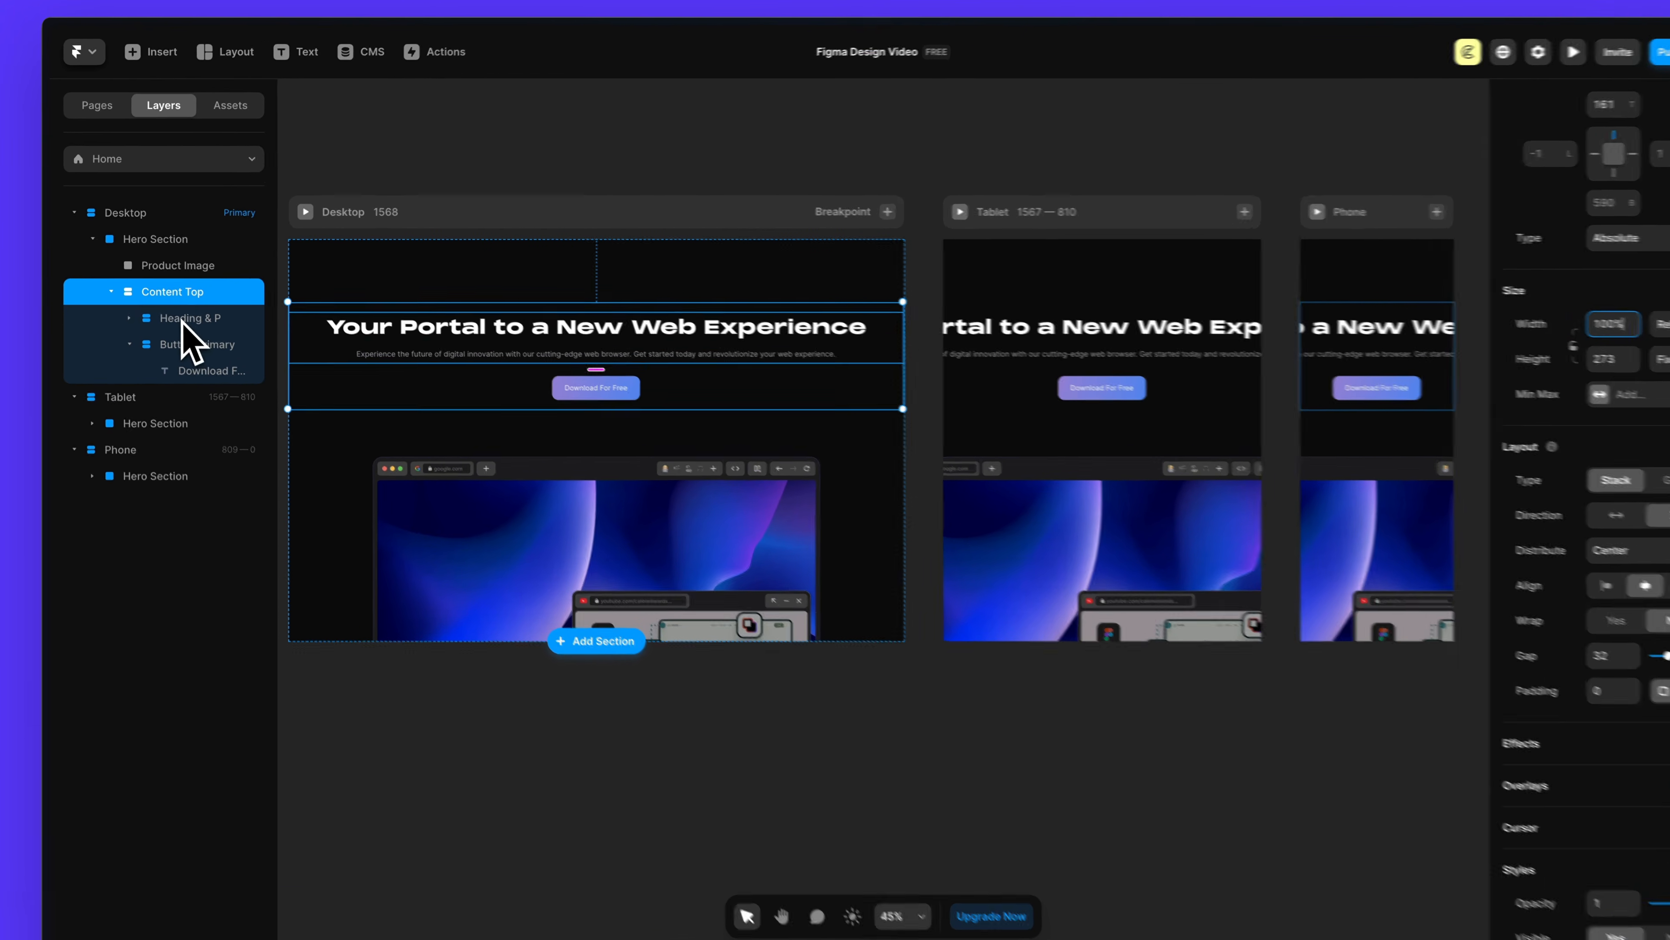
{"action": "left_click", "coordinate": [181, 309]}
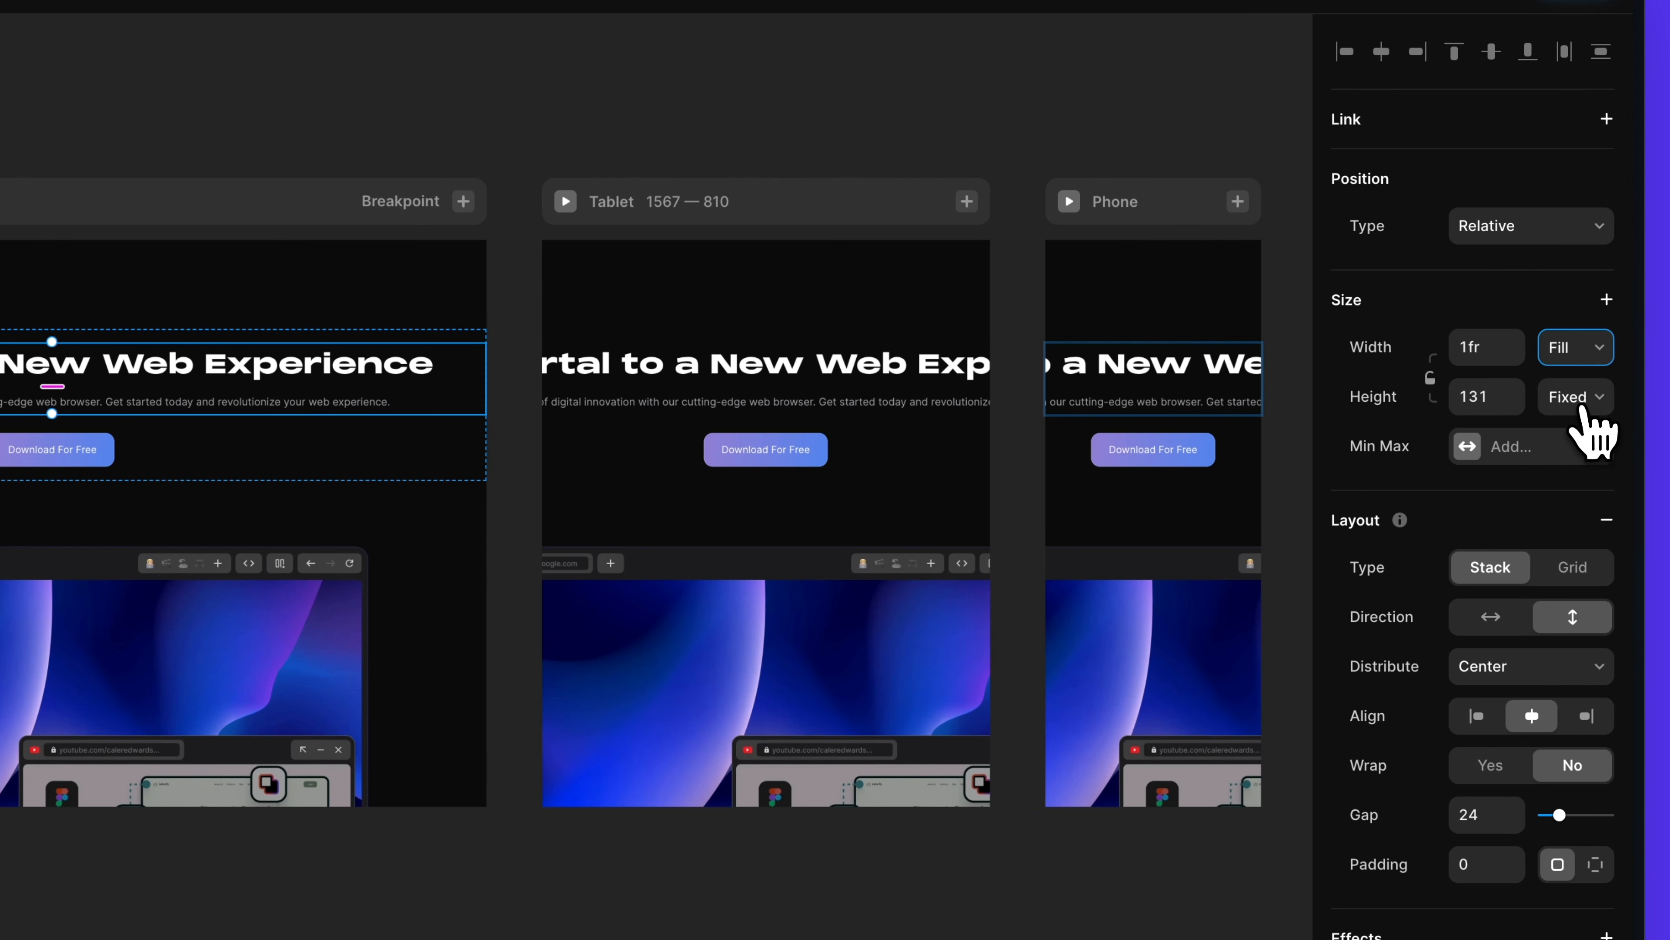
{"action": "left_click", "coordinate": [1591, 475]}
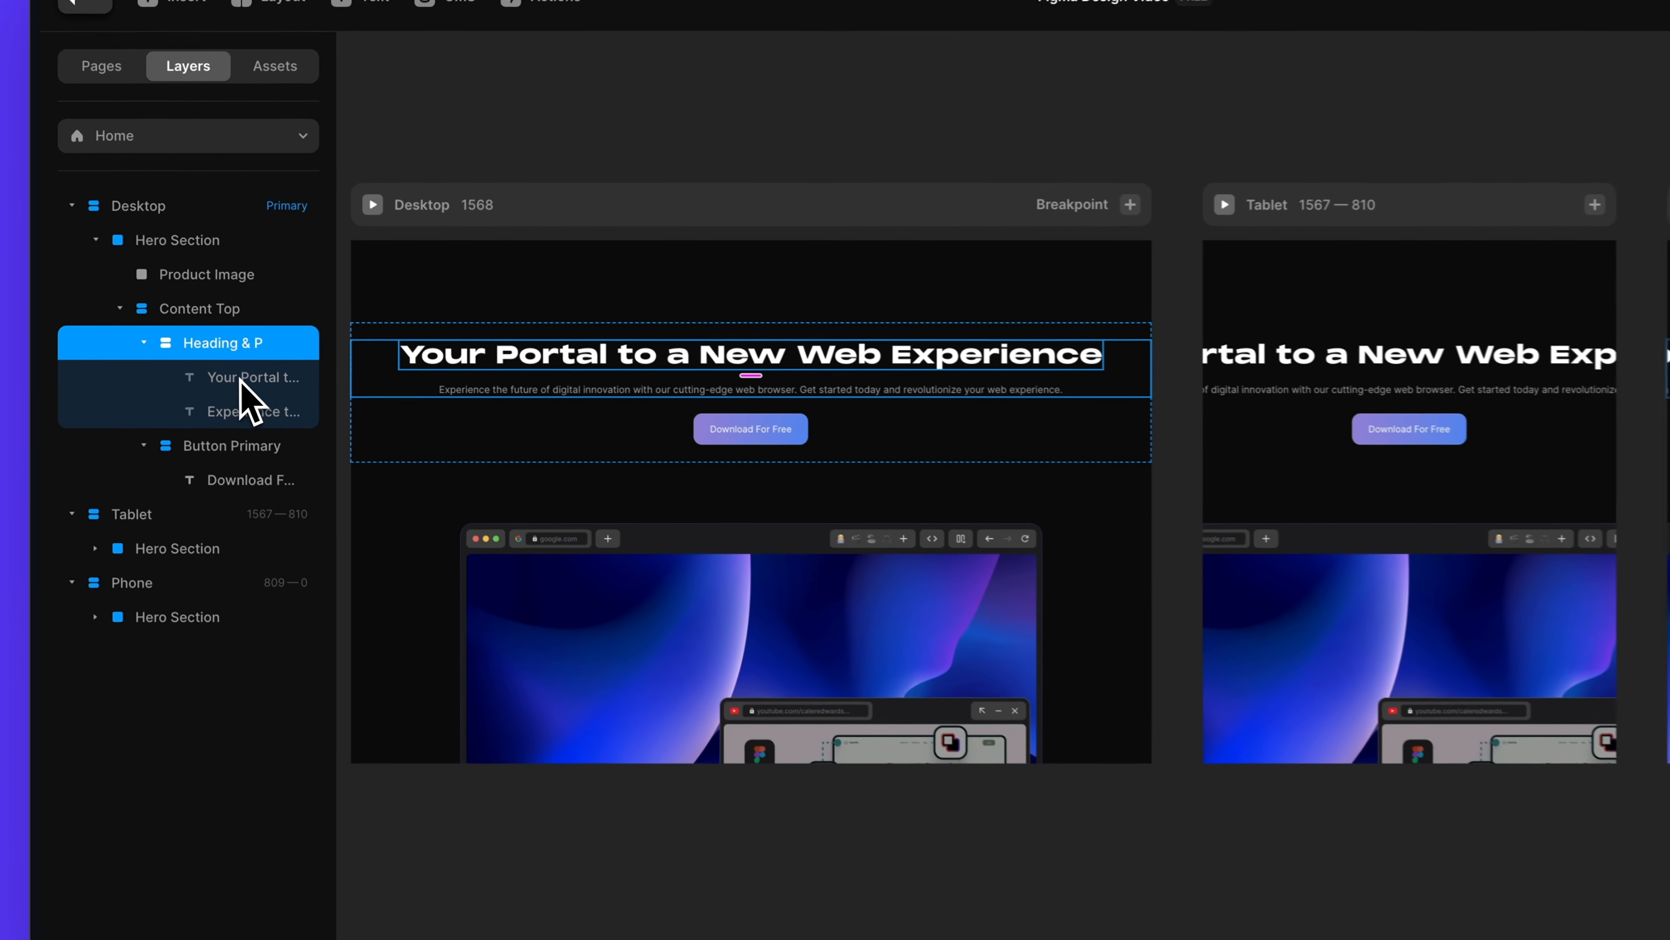
- Set the width of both the headline and subtitle text layers to Fill, keeping their height on Fit Content
{"action": "left_click", "coordinate": [187, 333]}
{"action": "left_click", "coordinate": [197, 357], "text": "shift"}
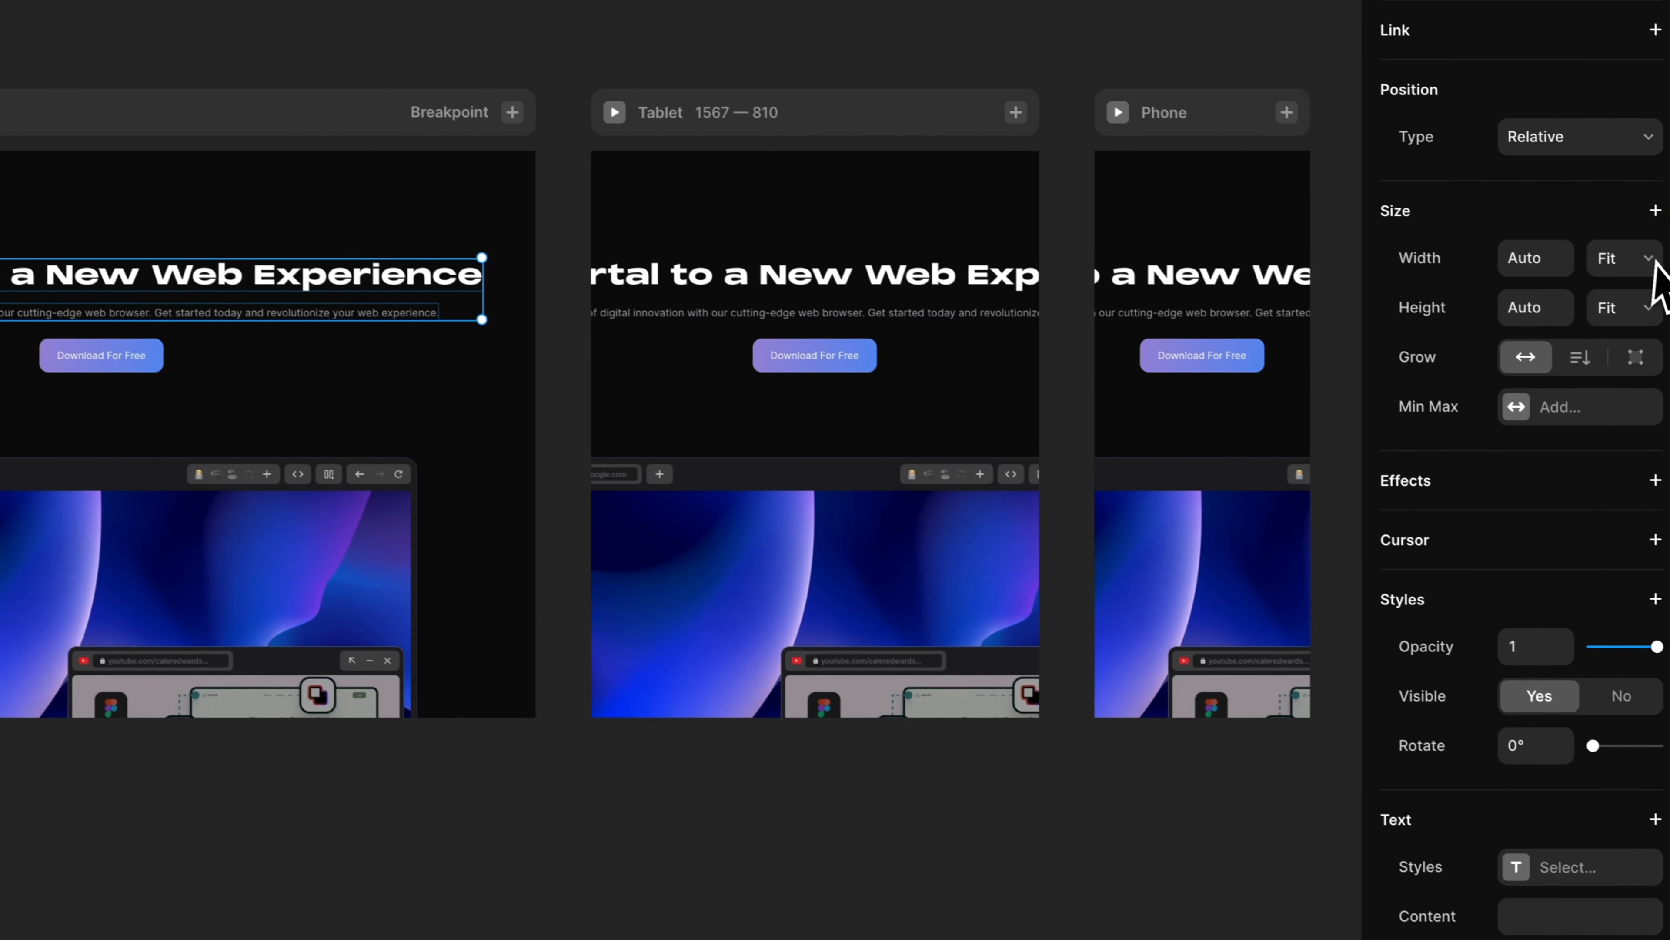
{"action": "left_click", "coordinate": [1644, 261]}
{"action": "left_click", "coordinate": [1584, 216]}
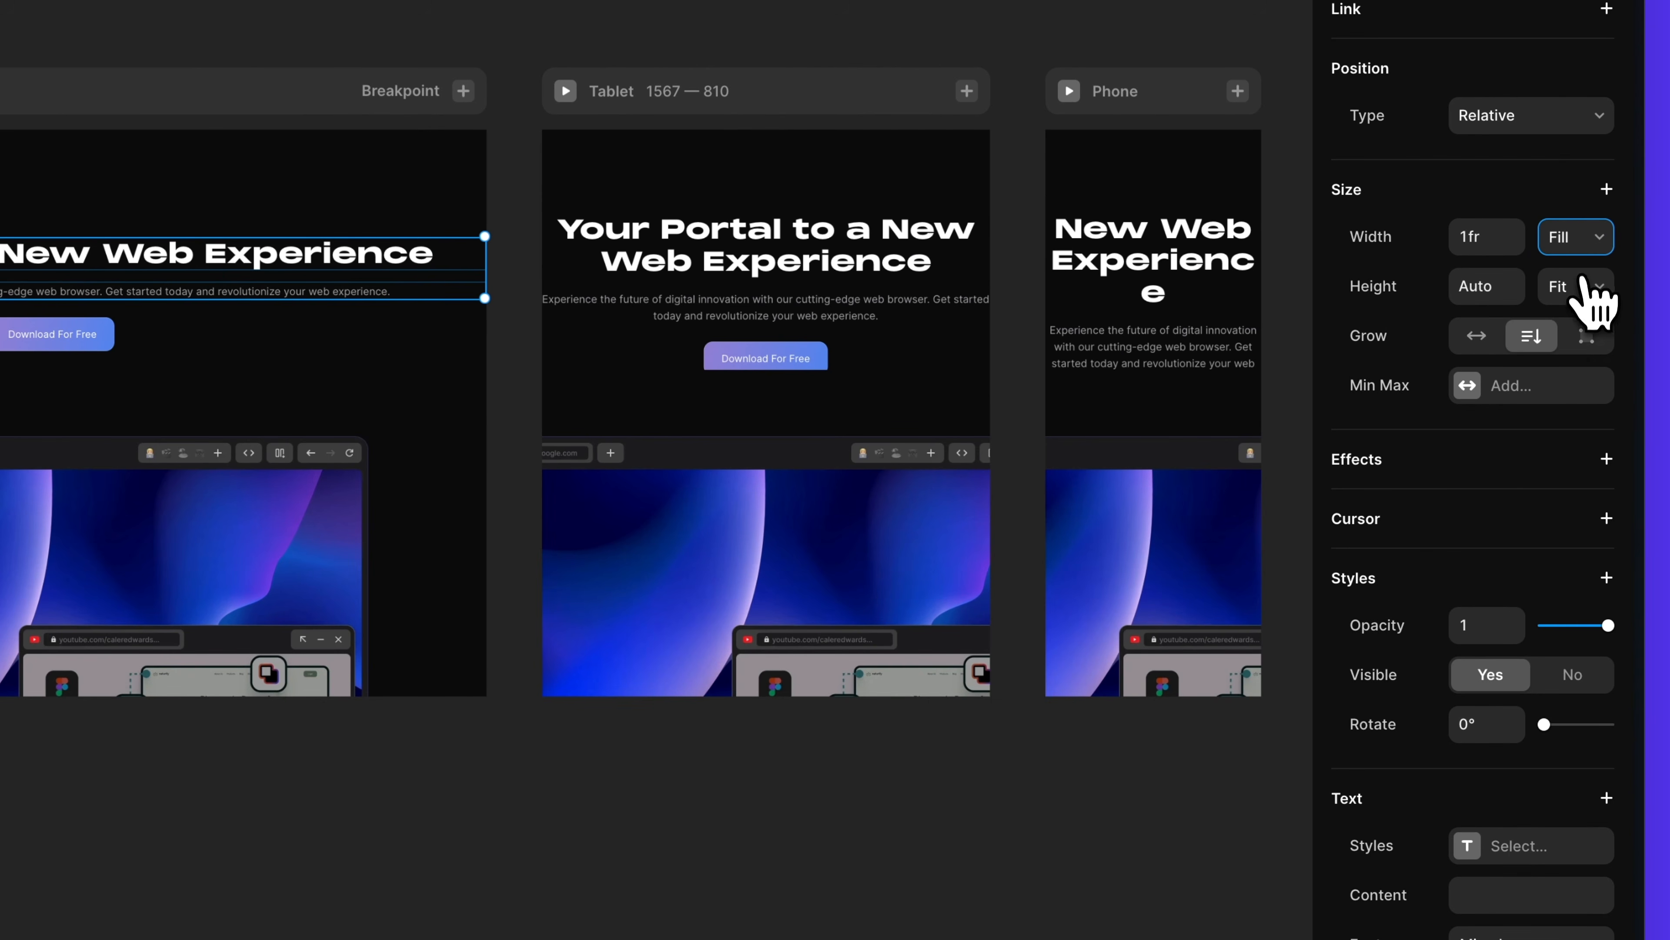
{"action": "left_click", "coordinate": [1578, 290]}
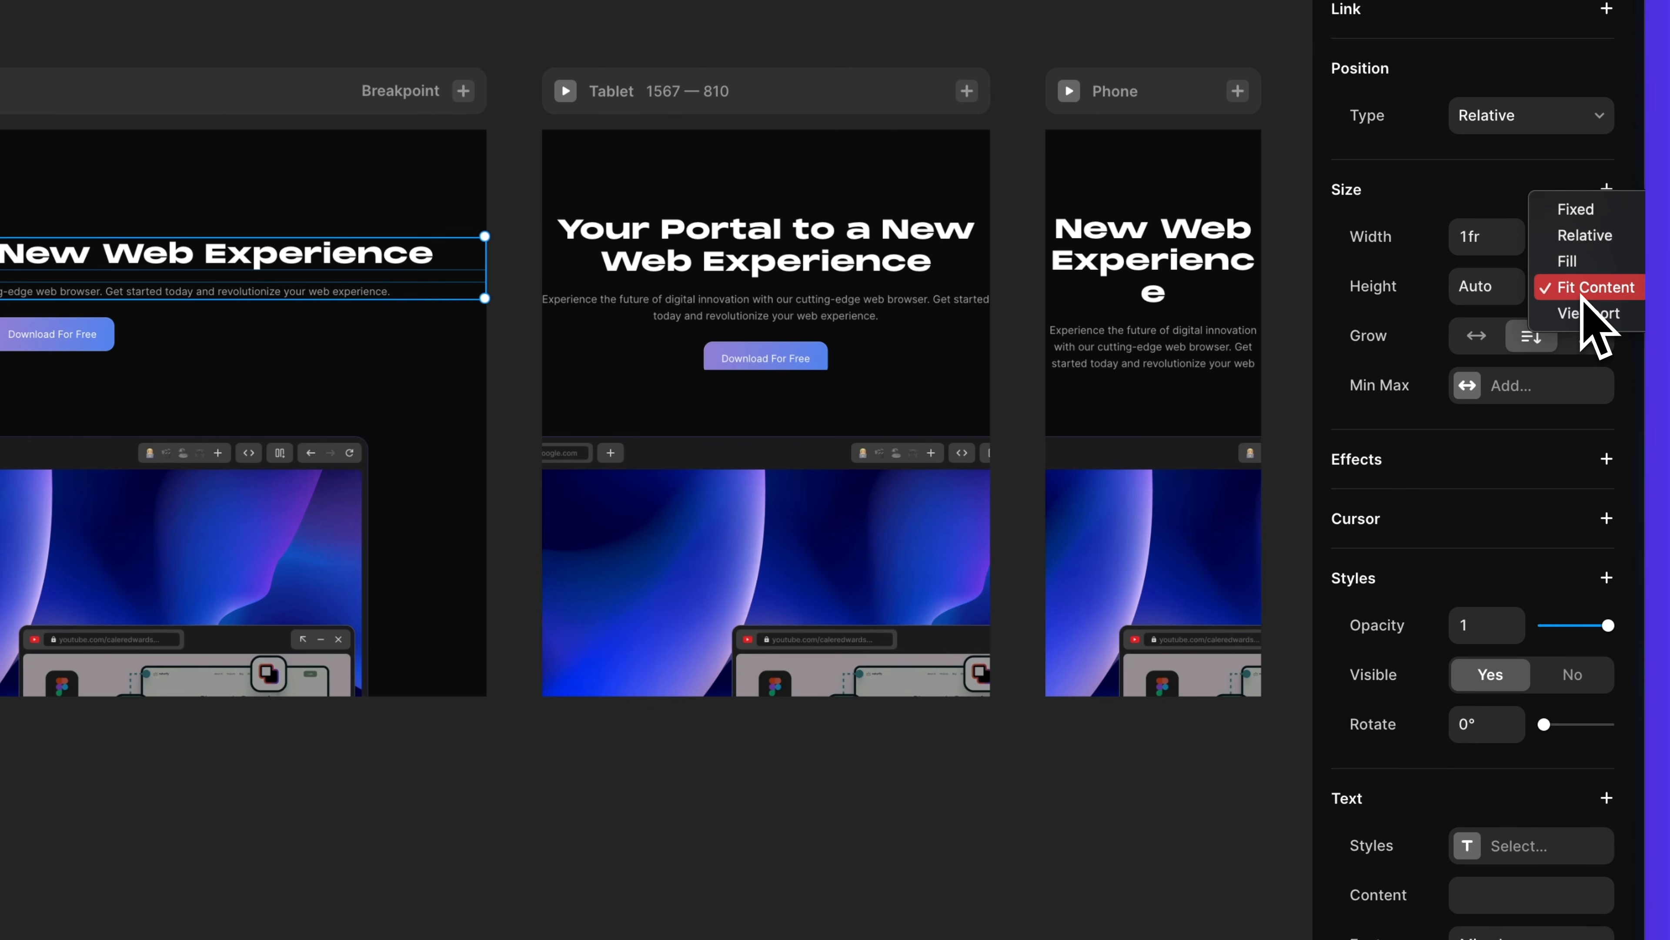
{"action": "left_click", "coordinate": [582, 920]}
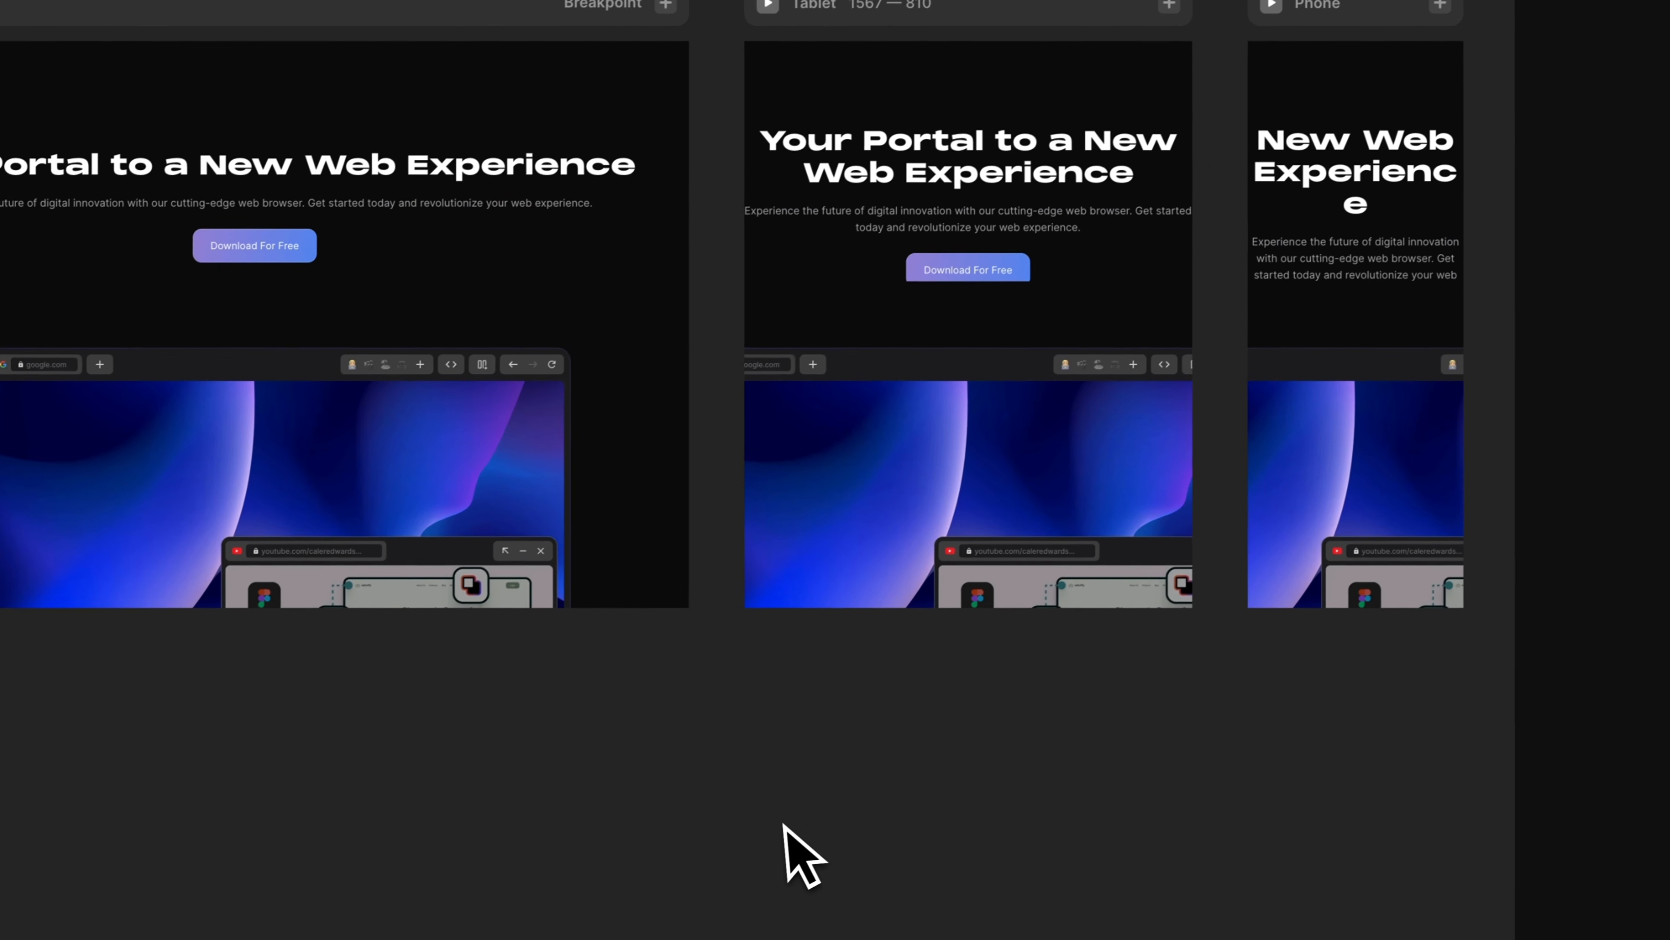
- Set the height of the desktop Content Top stack to Fit Content
{"action": "scroll", "coordinate": [582, 376], "scroll_direction": "right", "scroll_amount": 3}
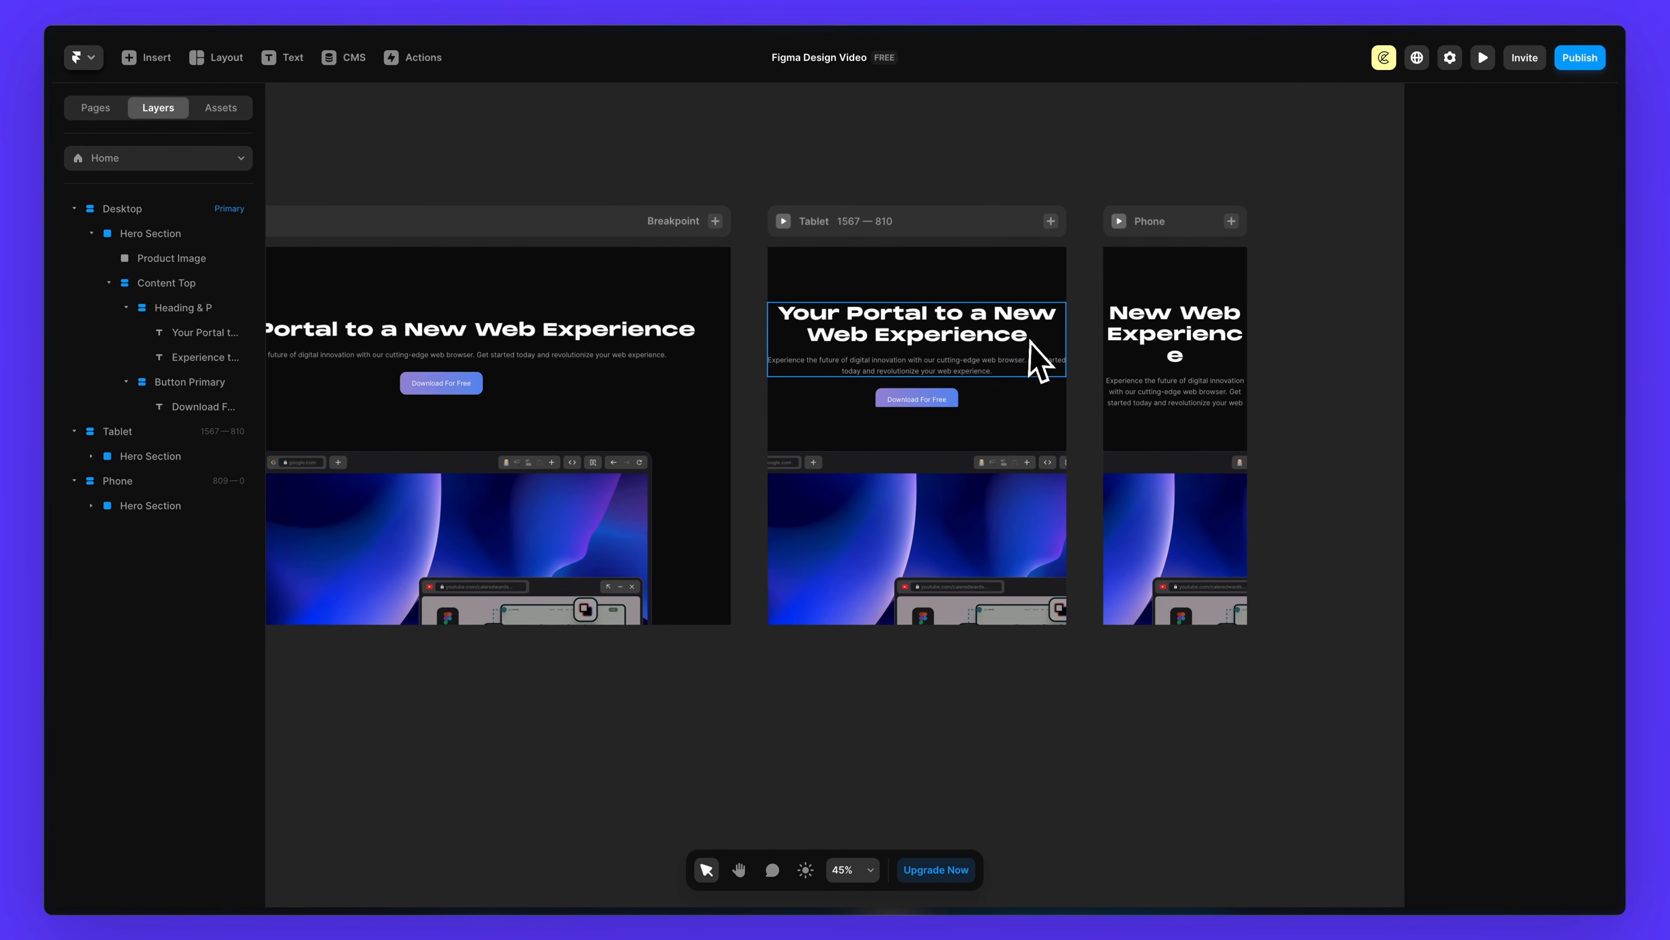
{"action": "scroll", "coordinate": [993, 378], "scroll_direction": "up", "scroll_amount": 3}
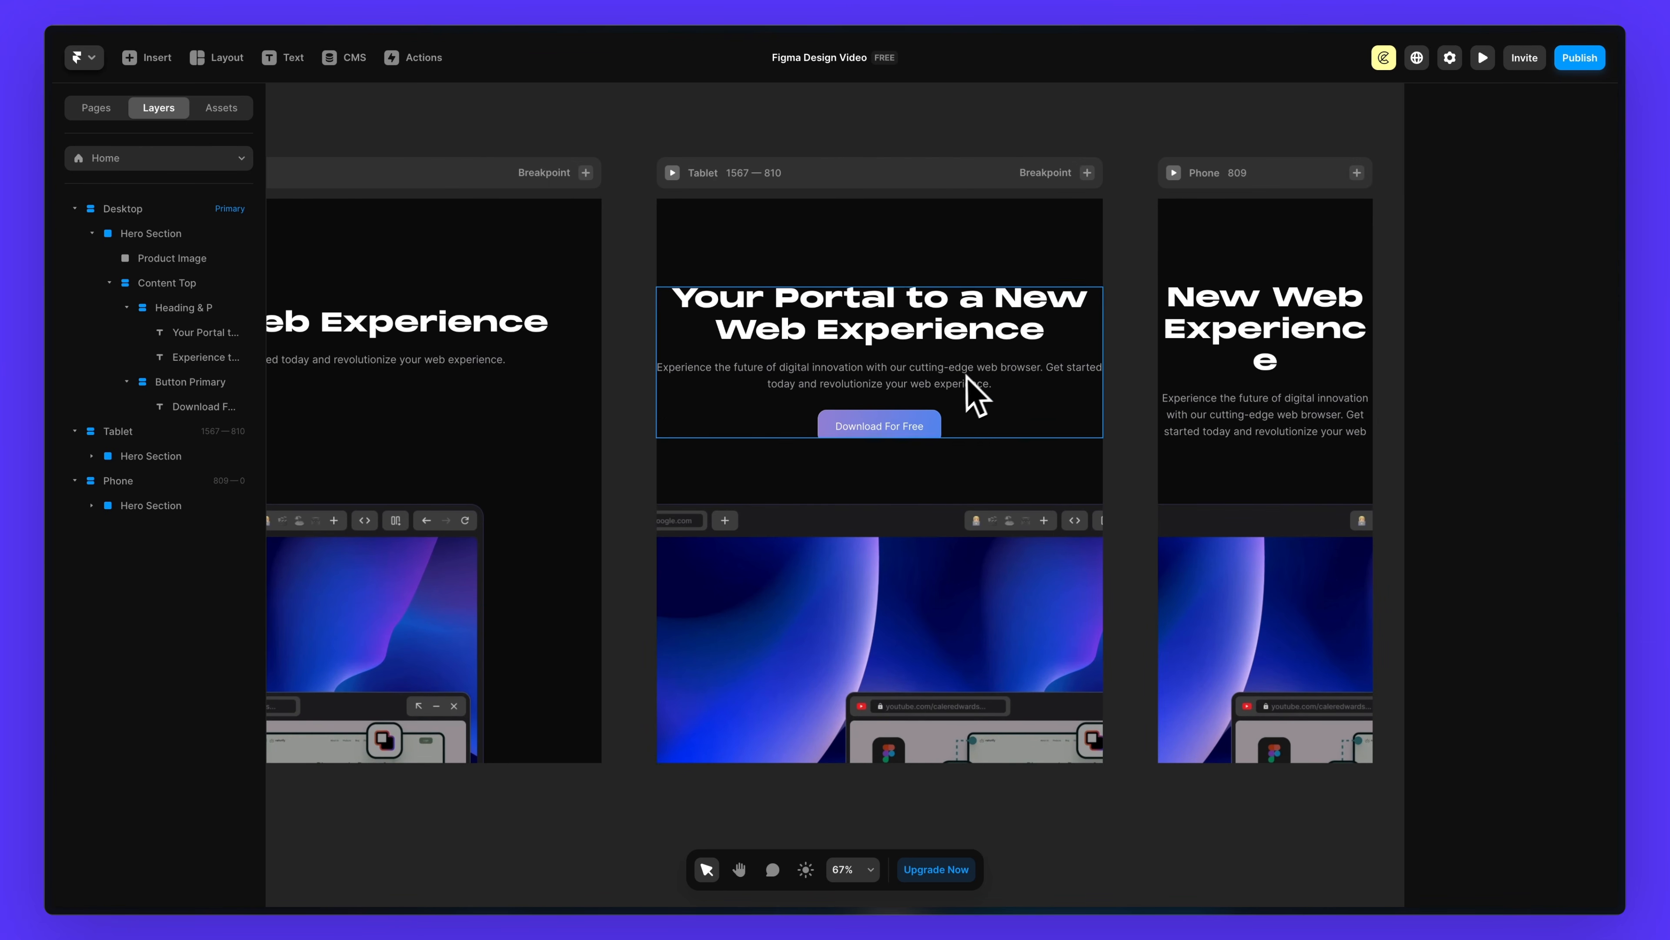
{"action": "scroll", "coordinate": [1201, 415], "scroll_direction": "left", "scroll_amount": 10}
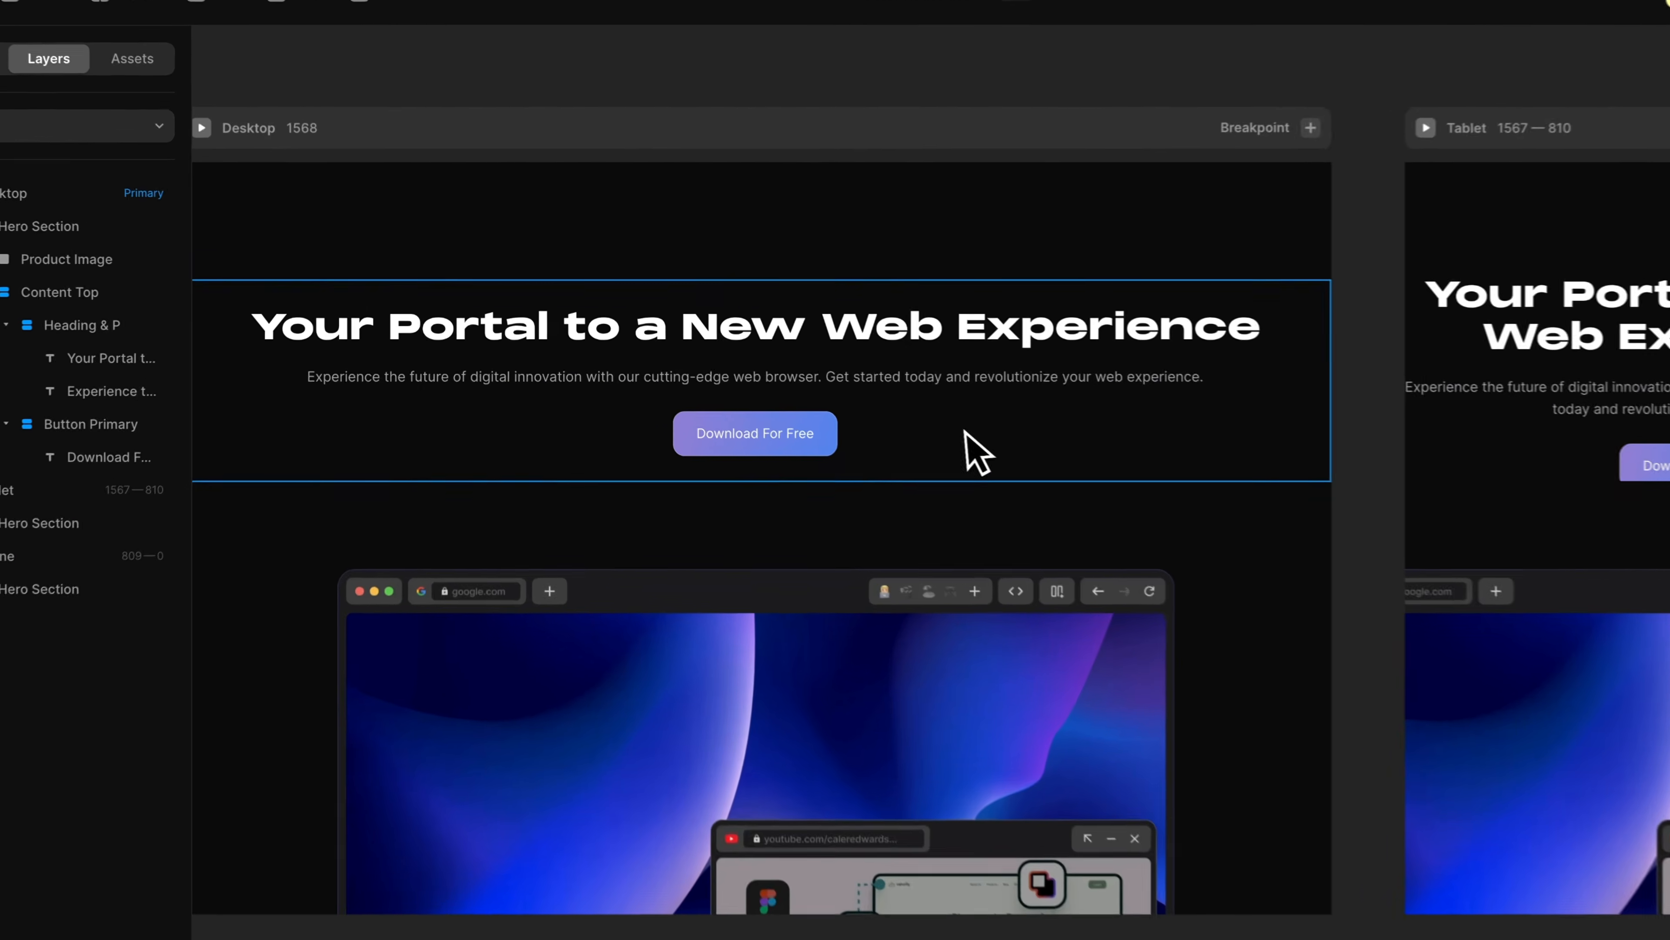
{"action": "left_click", "coordinate": [827, 405]}
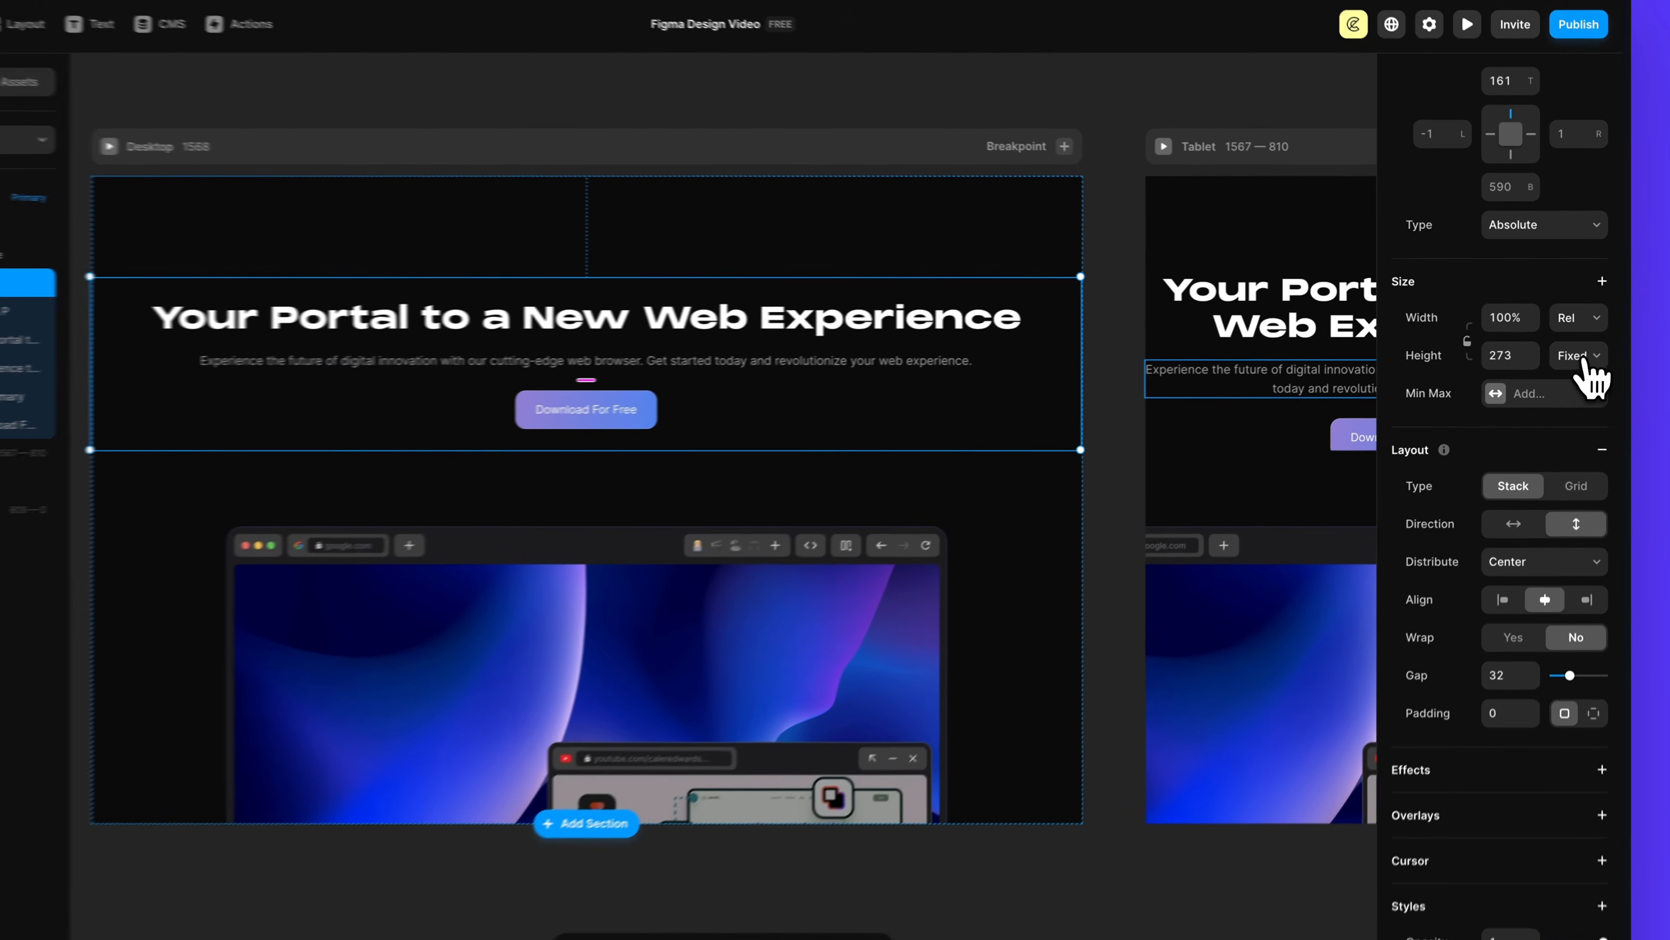
{"action": "left_click", "coordinate": [1578, 346]}
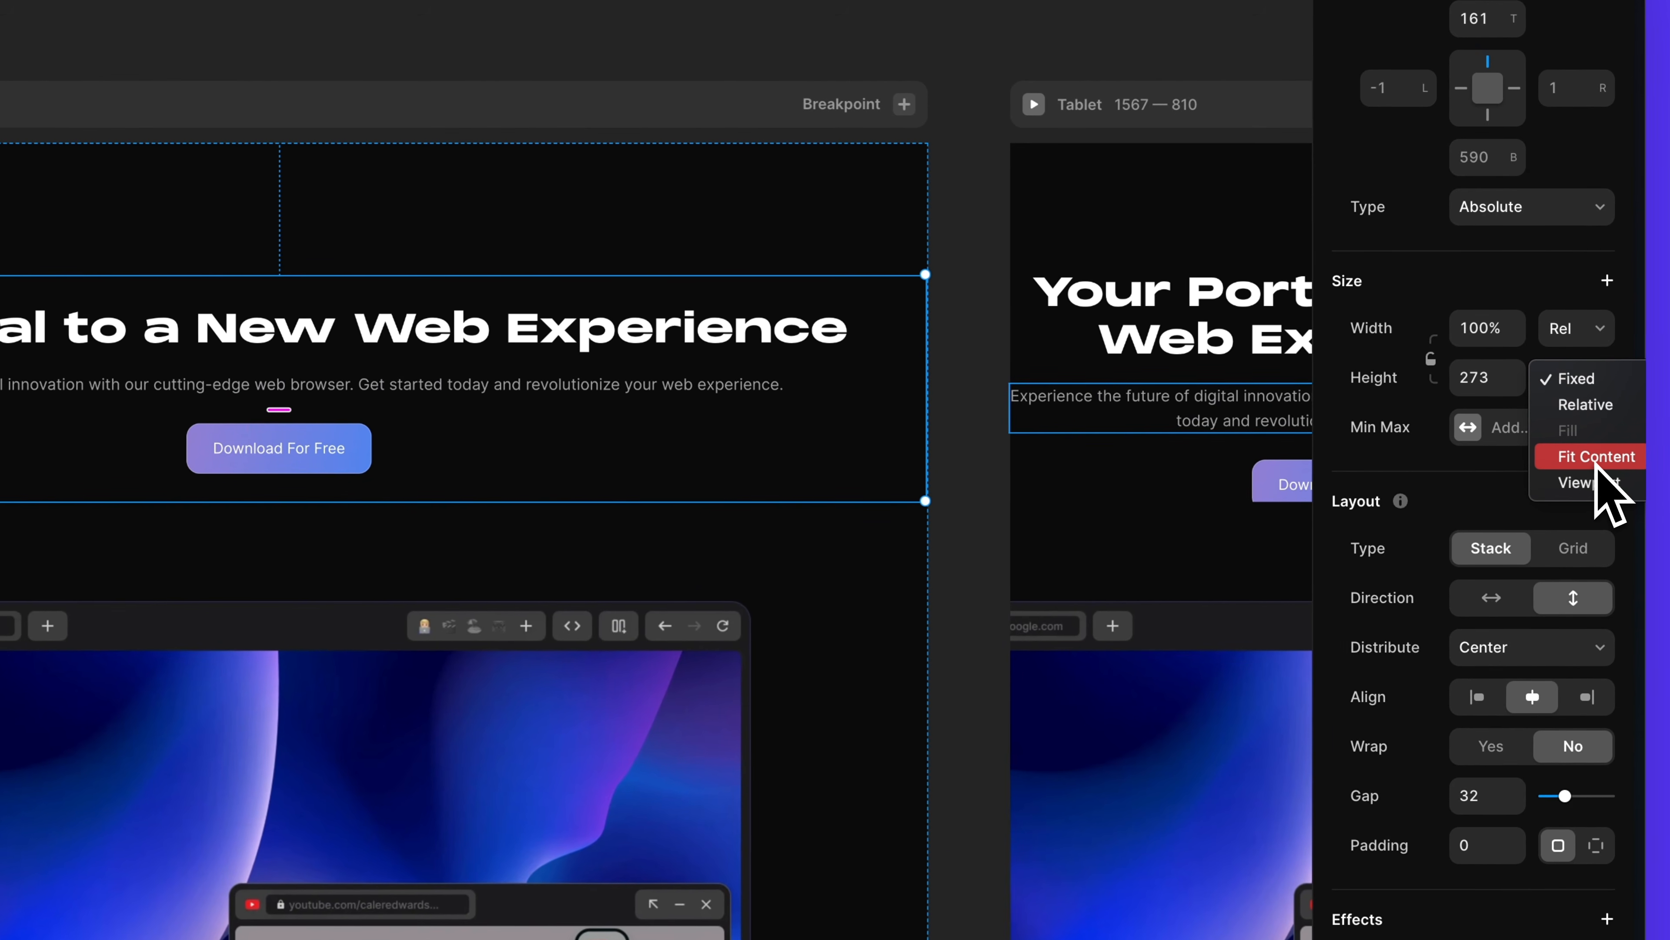
{"action": "left_click", "coordinate": [1596, 461]}
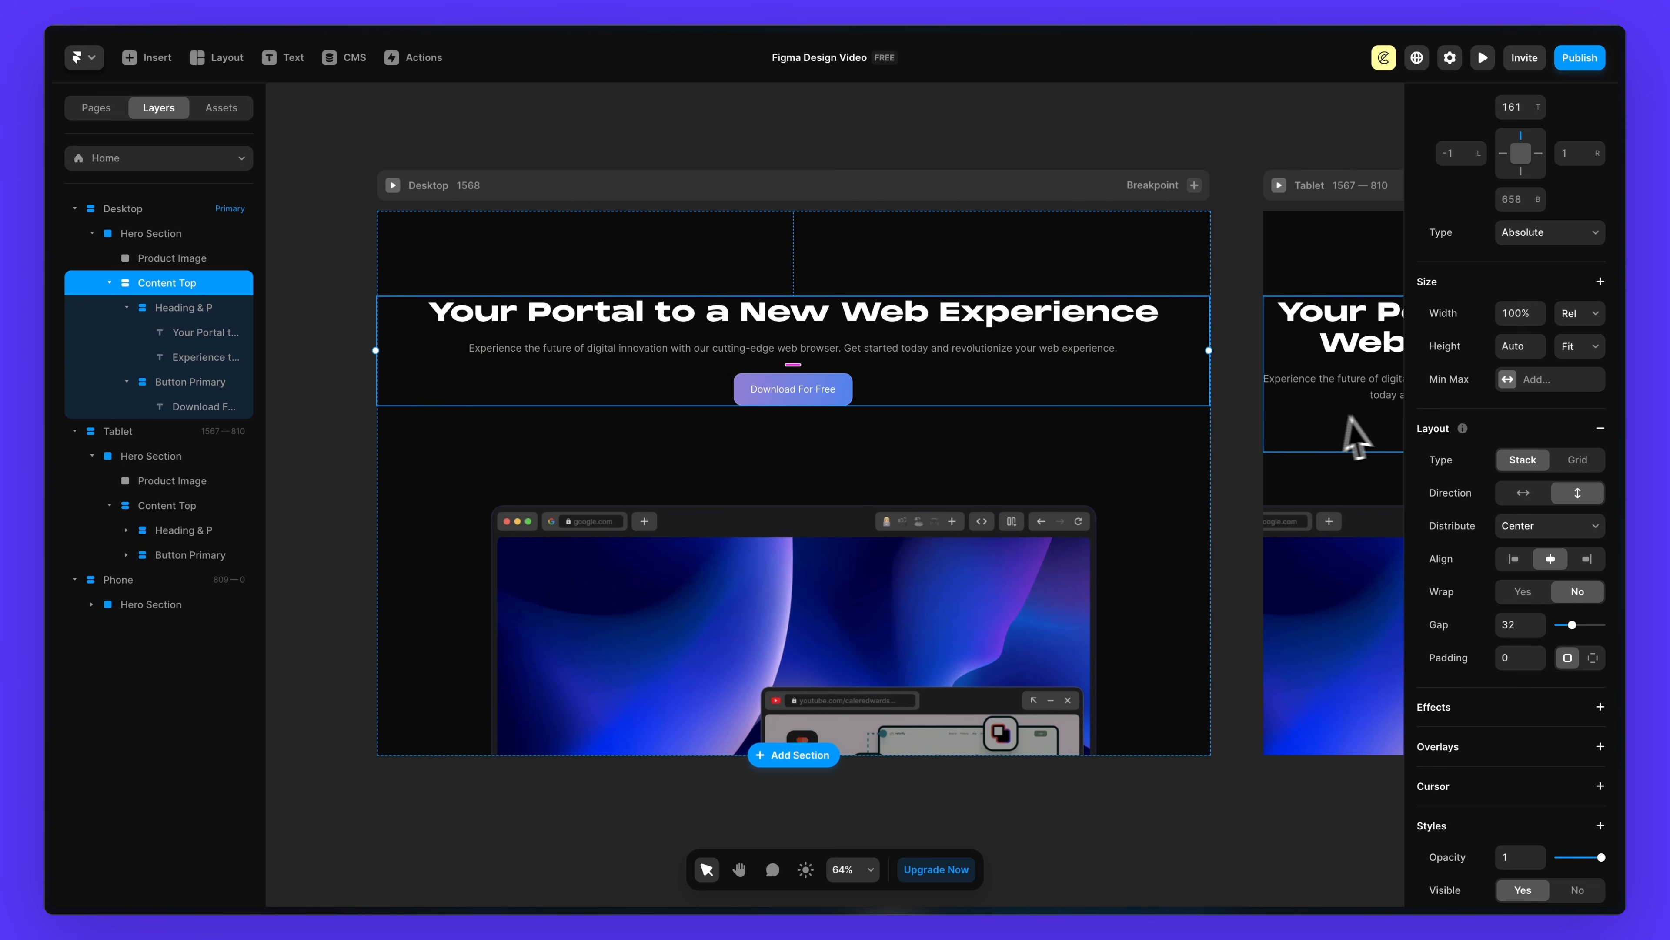
- Add a maximum width of 768px to the Content Top stack
{"action": "left_click", "coordinate": [1521, 383]}
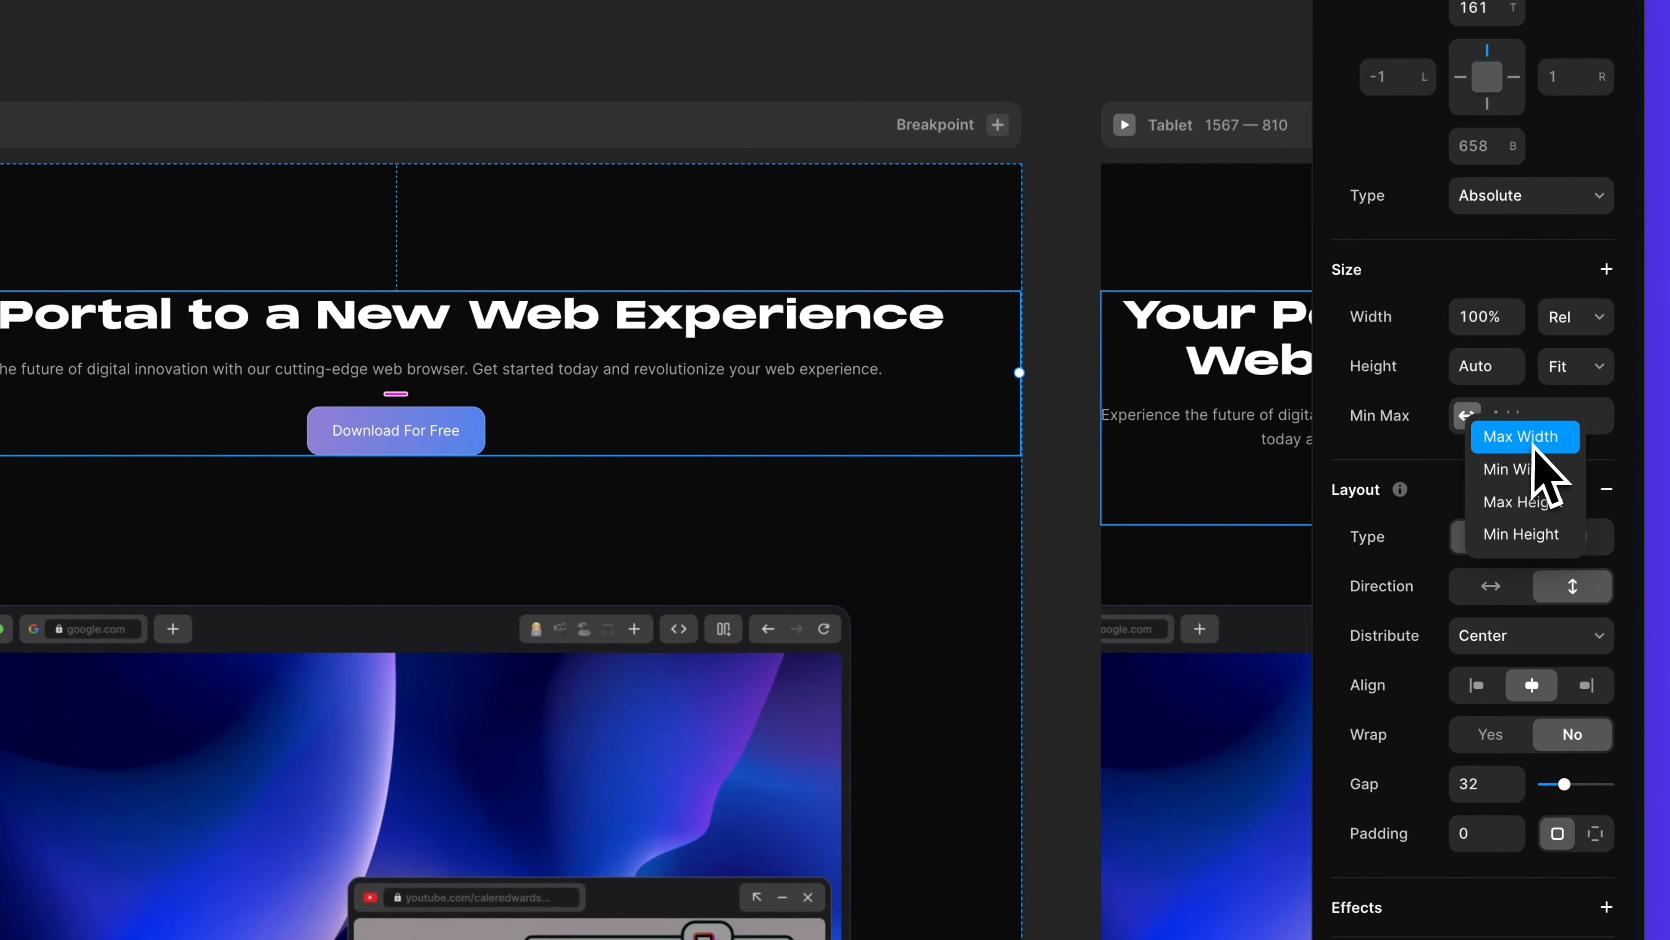
{"action": "left_click", "coordinate": [1521, 436]}
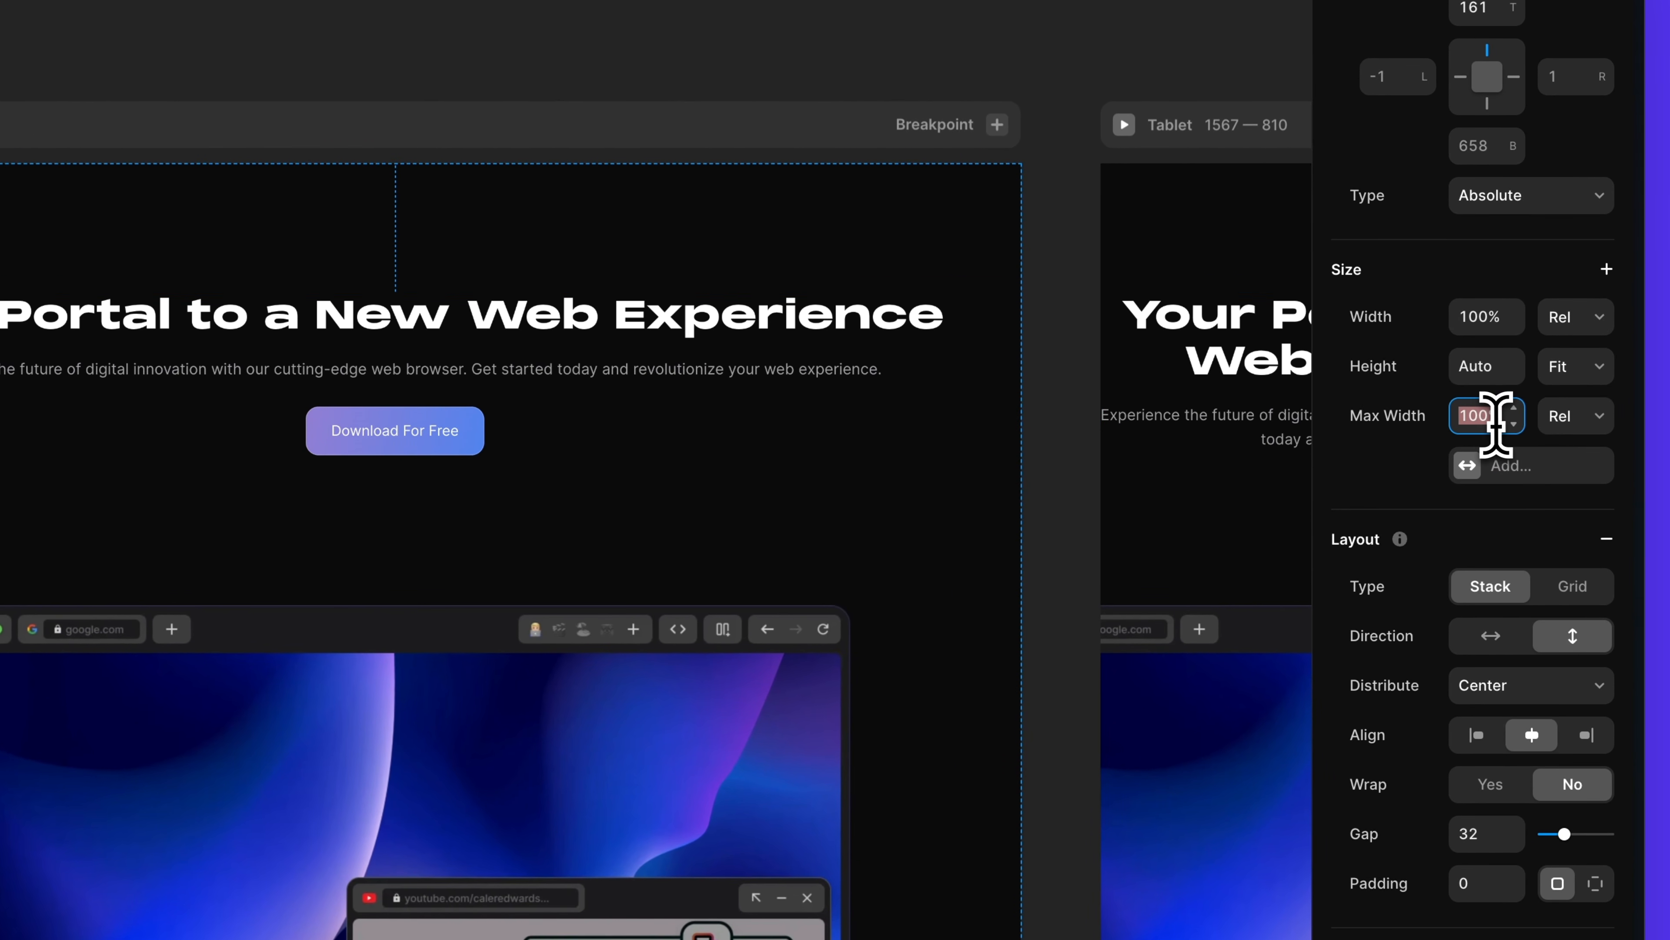
{"action": "type", "text": "76"}
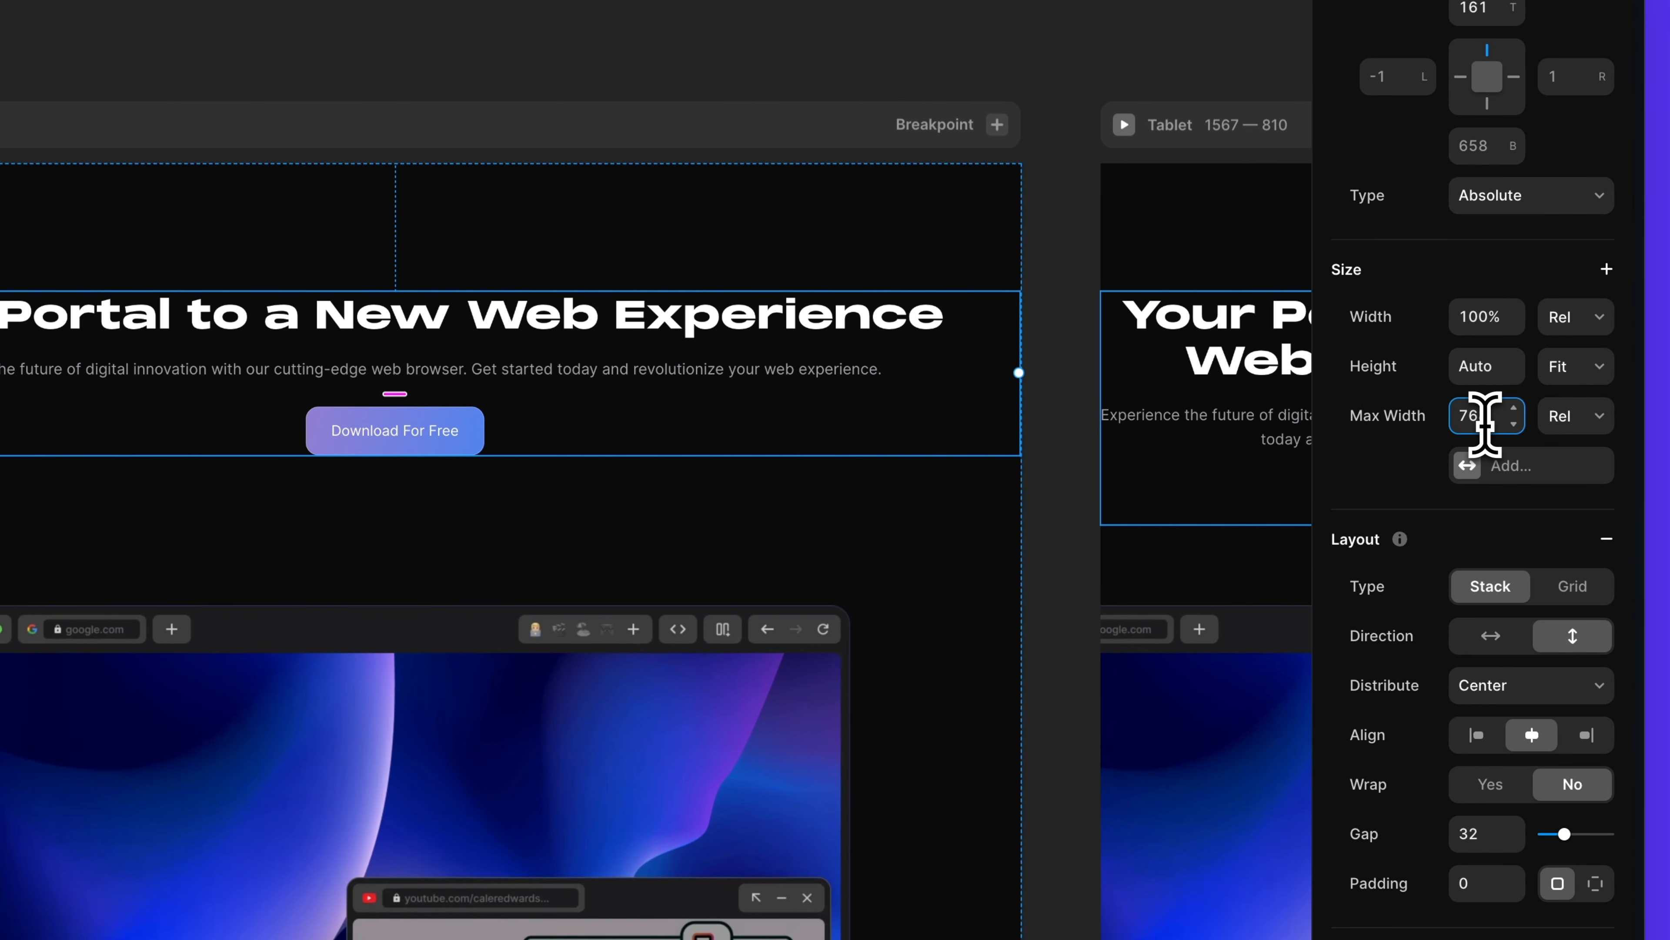
{"action": "type", "text": "8px"}
{"action": "key", "text": "Return"}
- Preview the desktop page and widen the preview to 1850 to check the hero layout, returning to the editor
{"action": "left_click", "coordinate": [397, 192]}
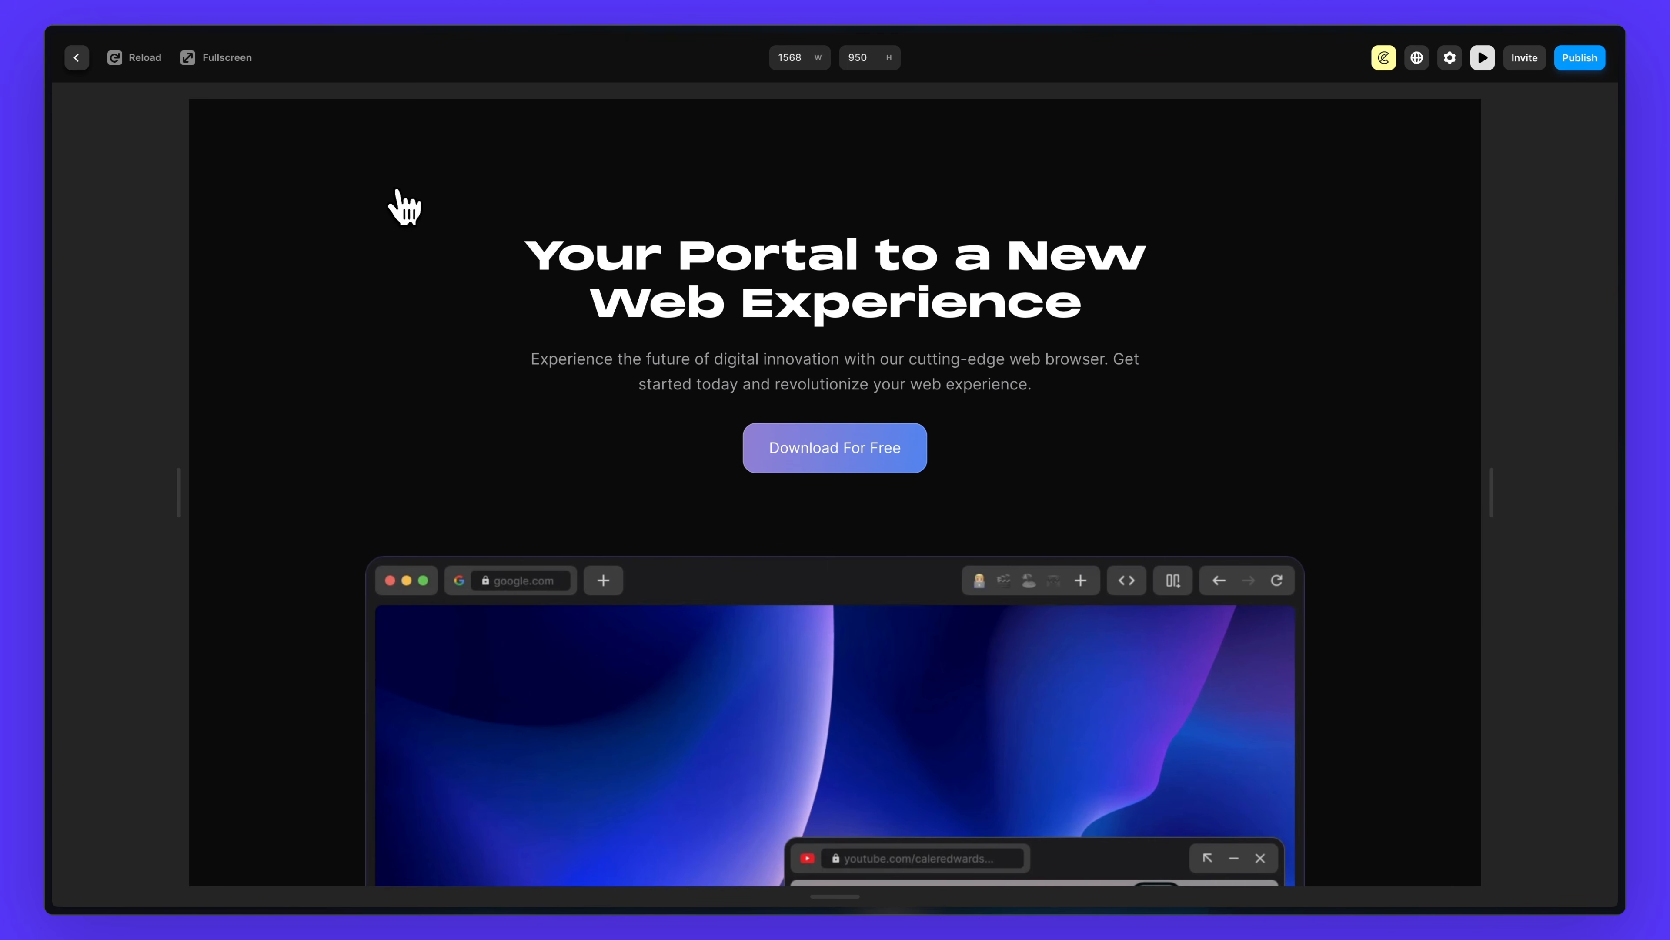
{"action": "left_click_drag", "start_coordinate": [1506, 498], "coordinate": [1637, 470]}
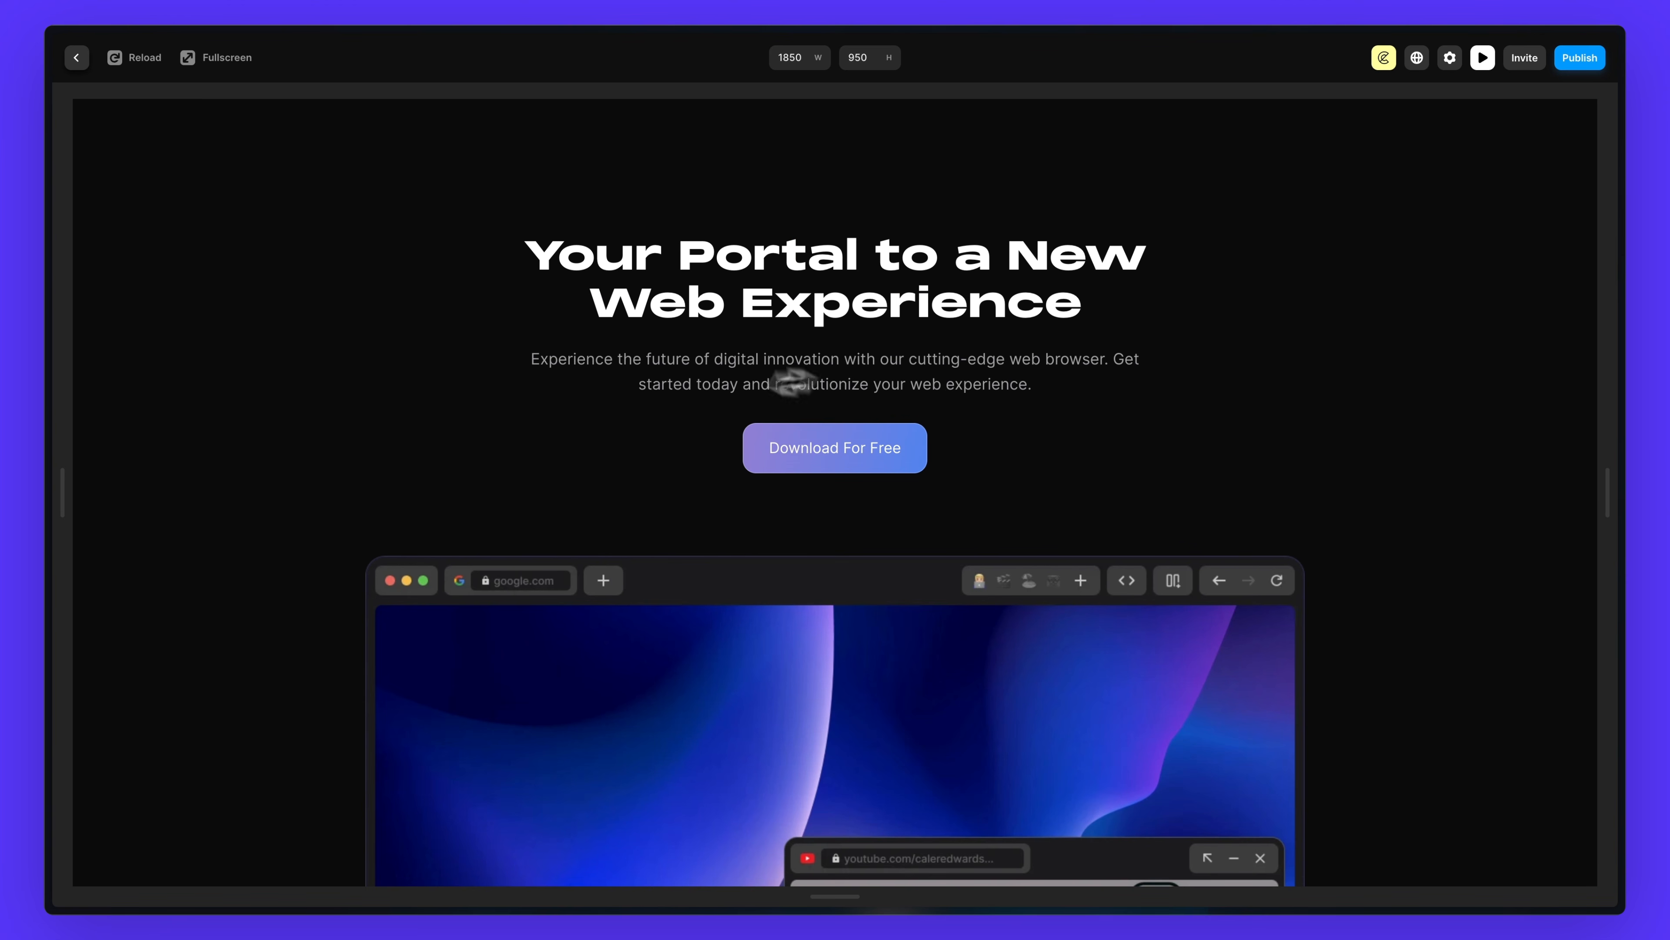
{"action": "left_click", "coordinate": [76, 58]}
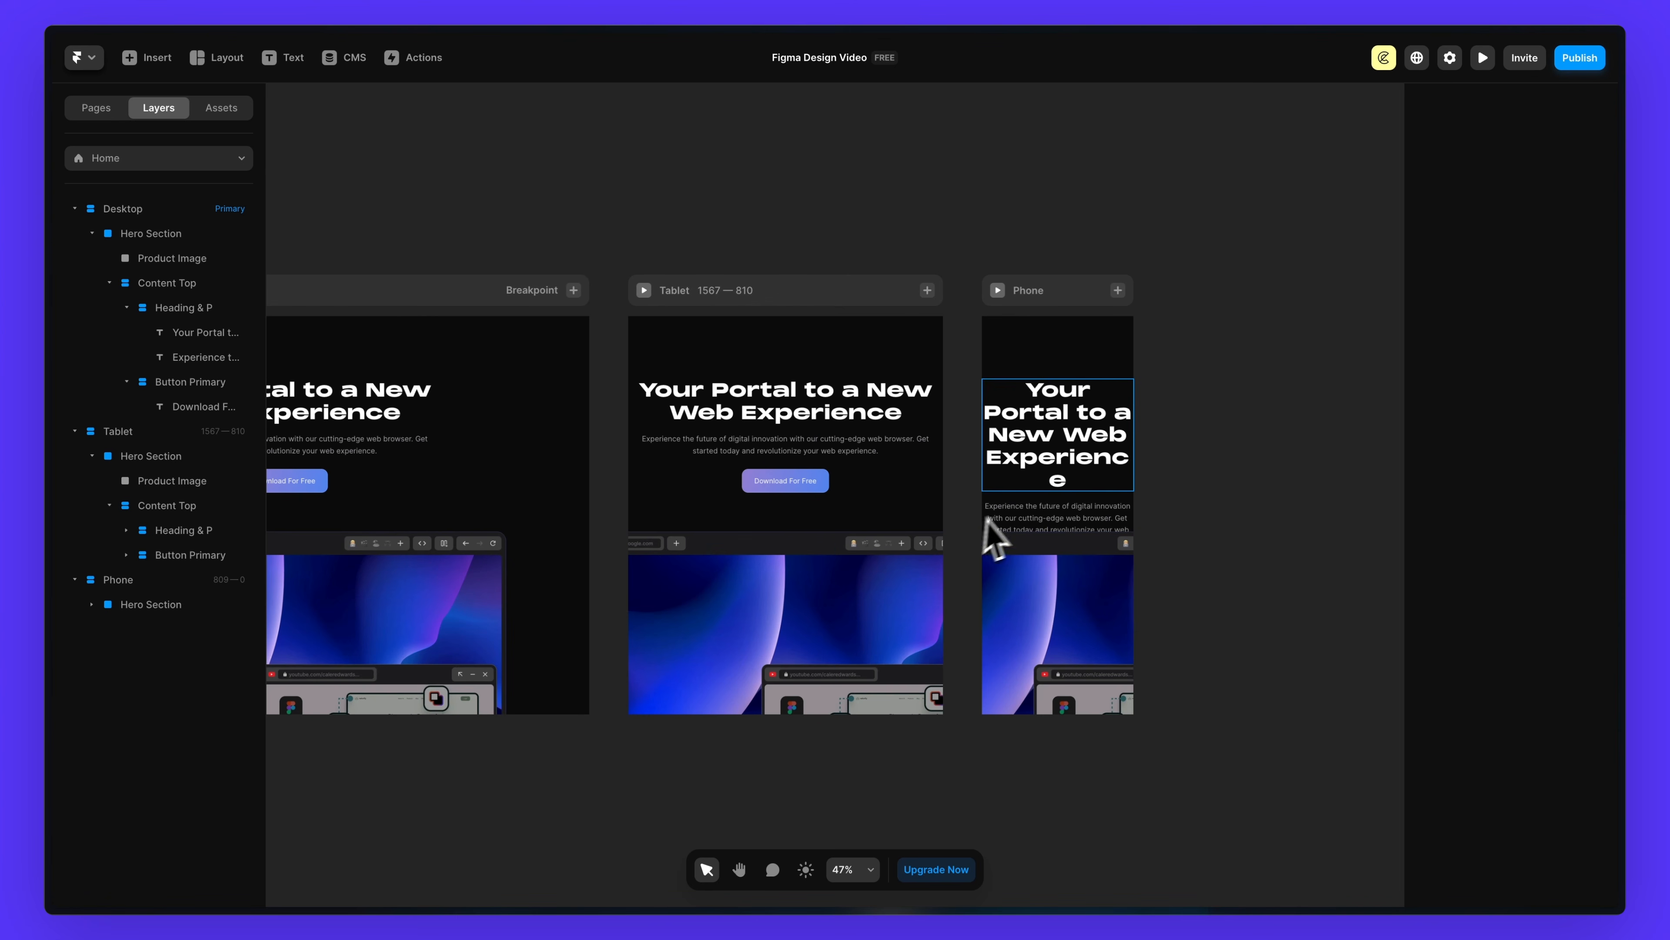
- Give the desktop Hero Section a vertical stack layout with a gap of 96 and set its height to Fit Content
{"action": "scroll", "coordinate": [1114, 550], "scroll_direction": "left", "scroll_amount": 7}
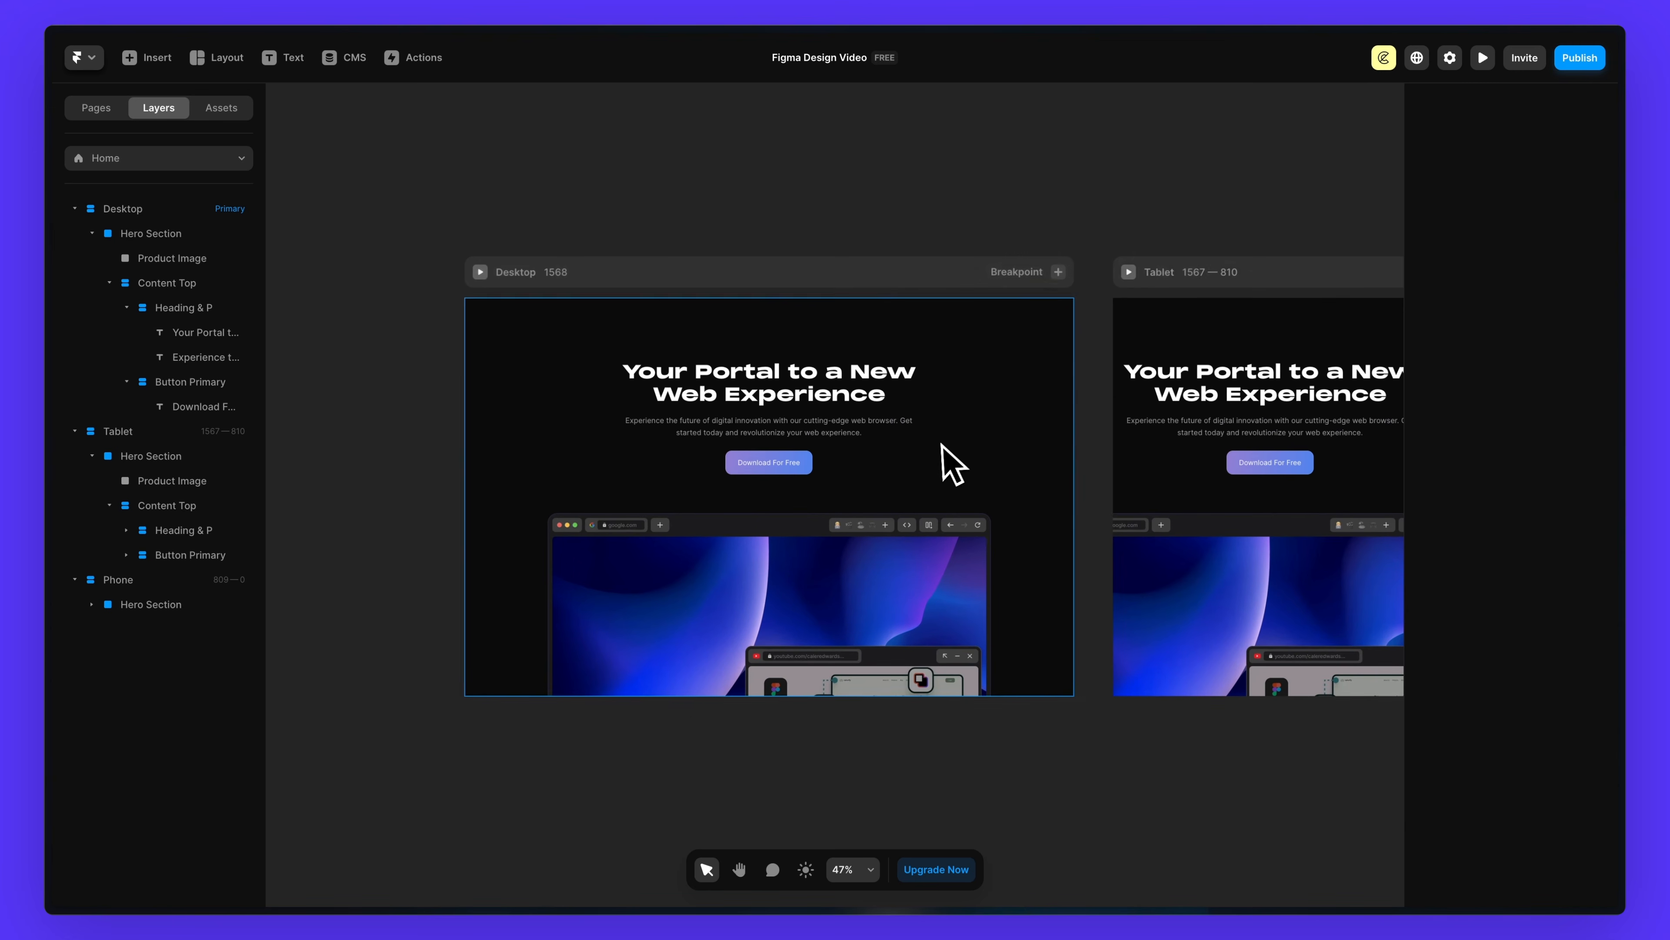
{"action": "scroll", "coordinate": [937, 481], "scroll_direction": "up", "scroll_amount": 3}
{"action": "left_click", "coordinate": [155, 236]}
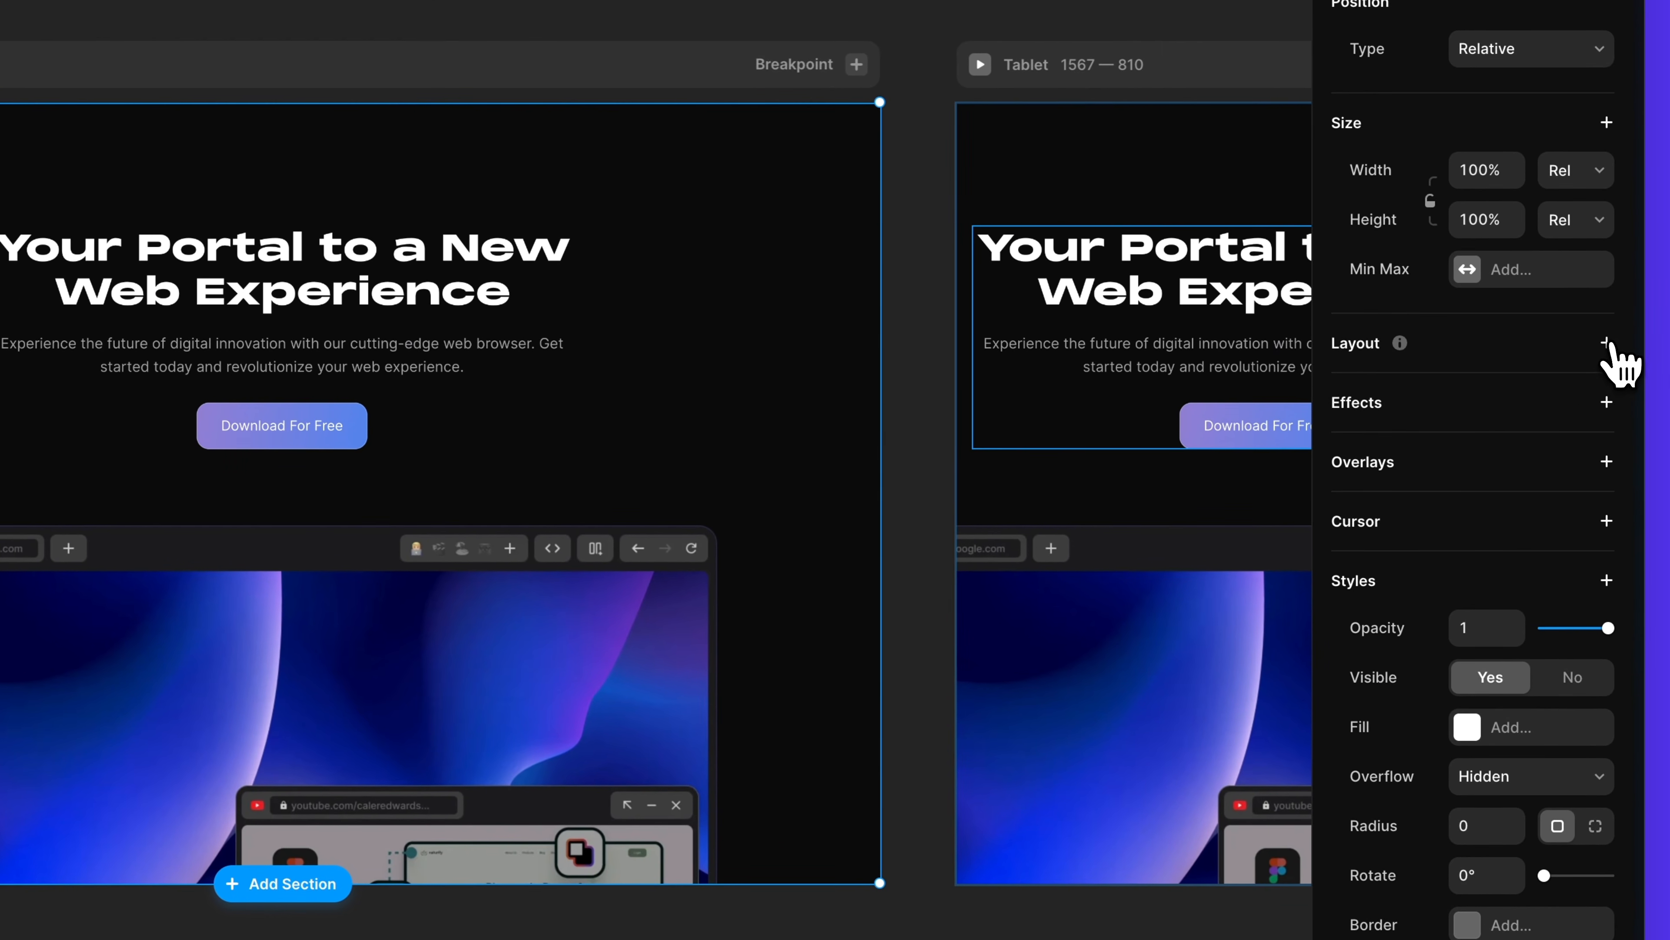
{"action": "left_click", "coordinate": [1660, 385]}
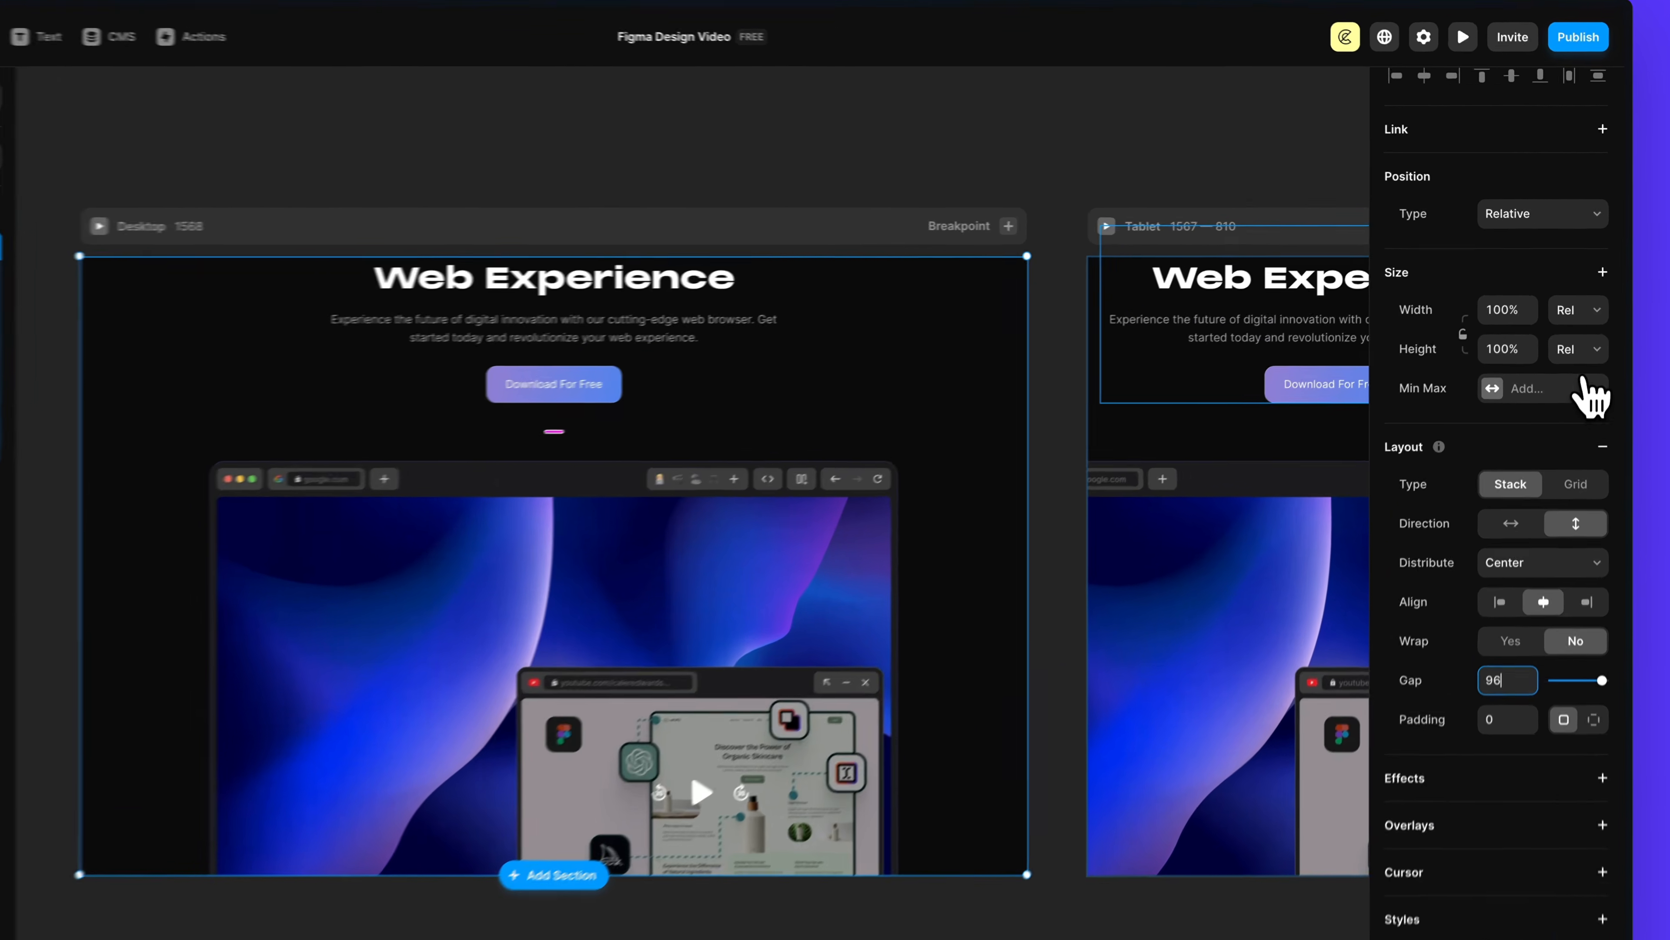
{"action": "left_click", "coordinate": [1582, 322]}
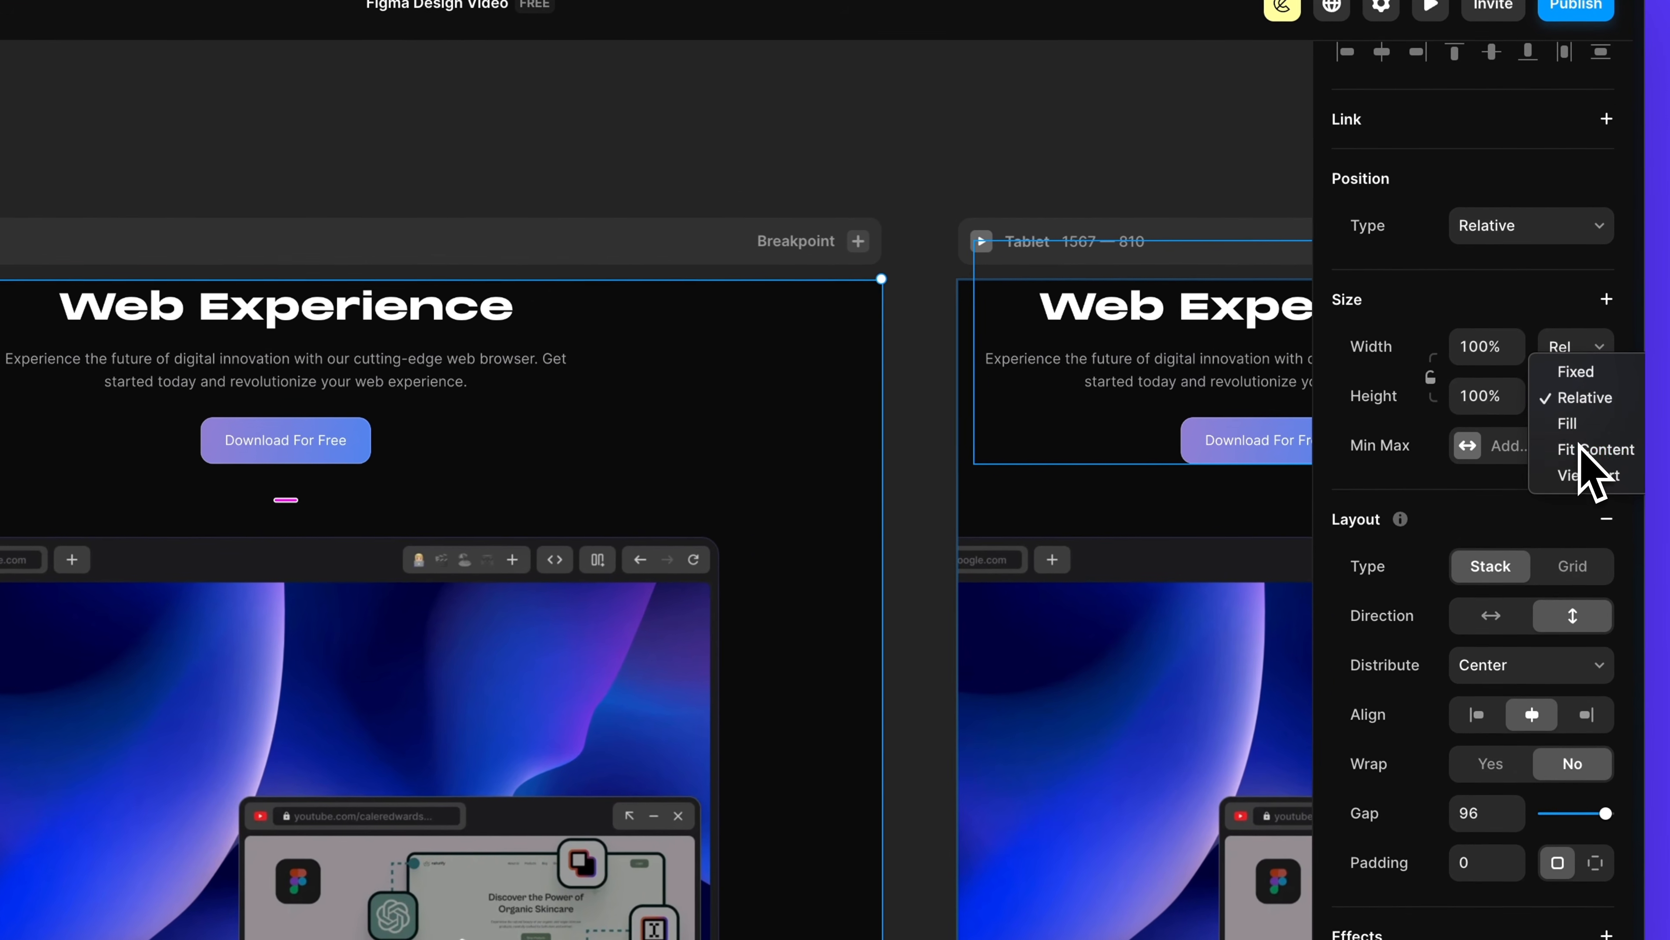
{"action": "left_click", "coordinate": [1583, 353]}
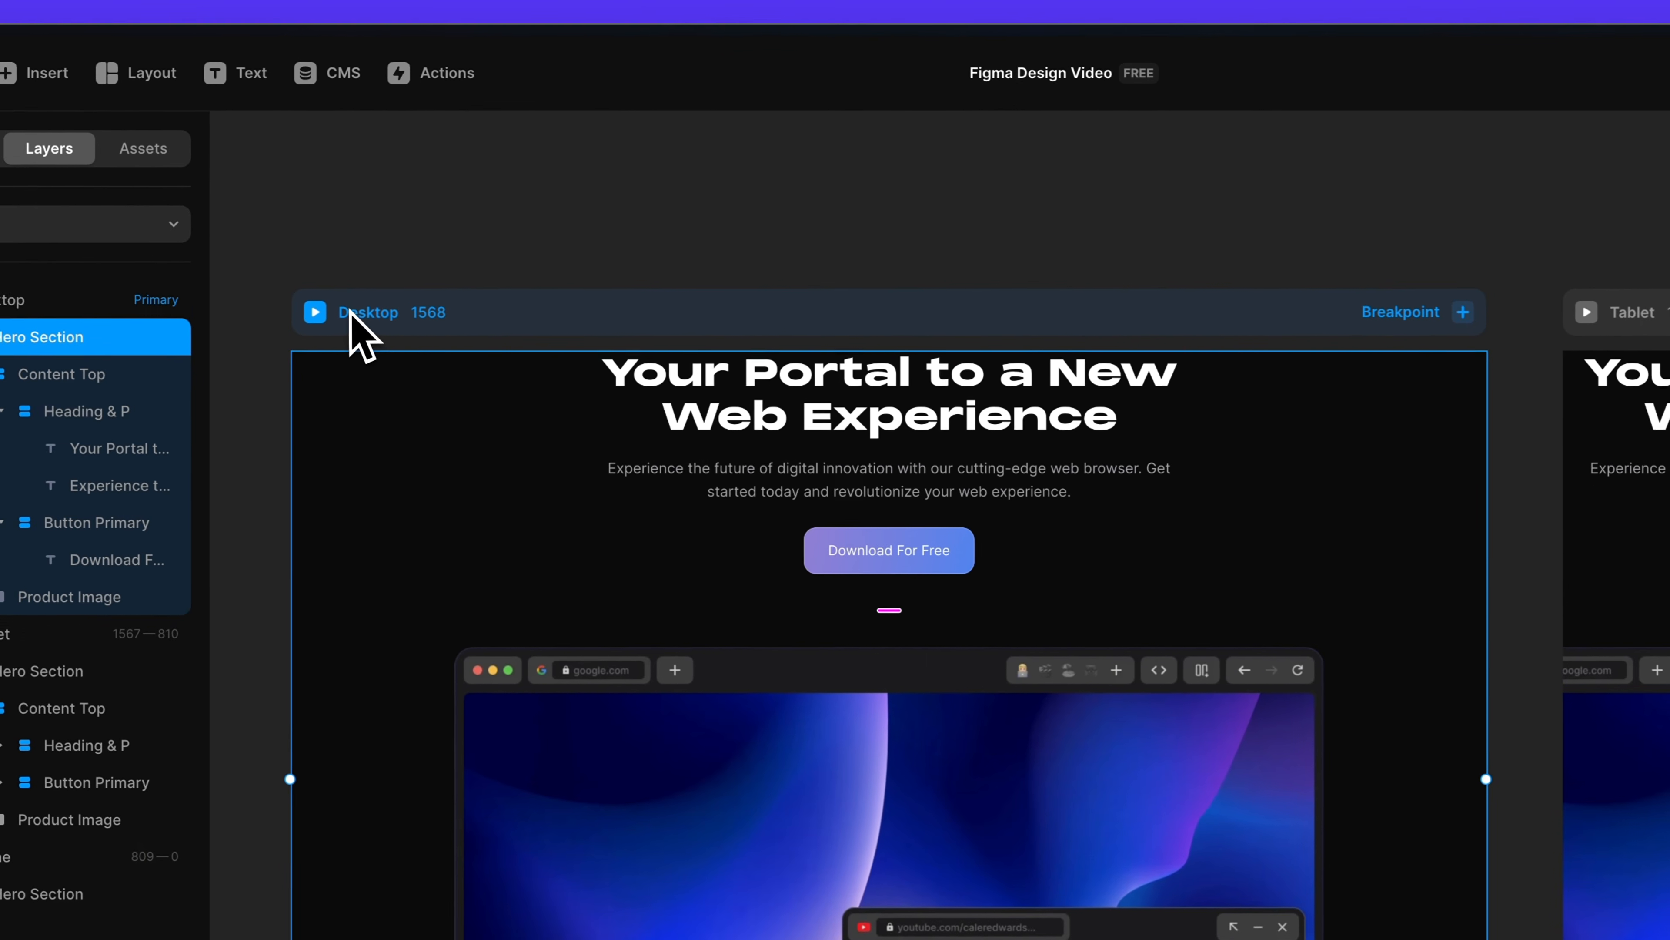
- Set the Desktop breakpoint's height to Fit Content and deselect it
{"action": "left_click", "coordinate": [388, 314]}
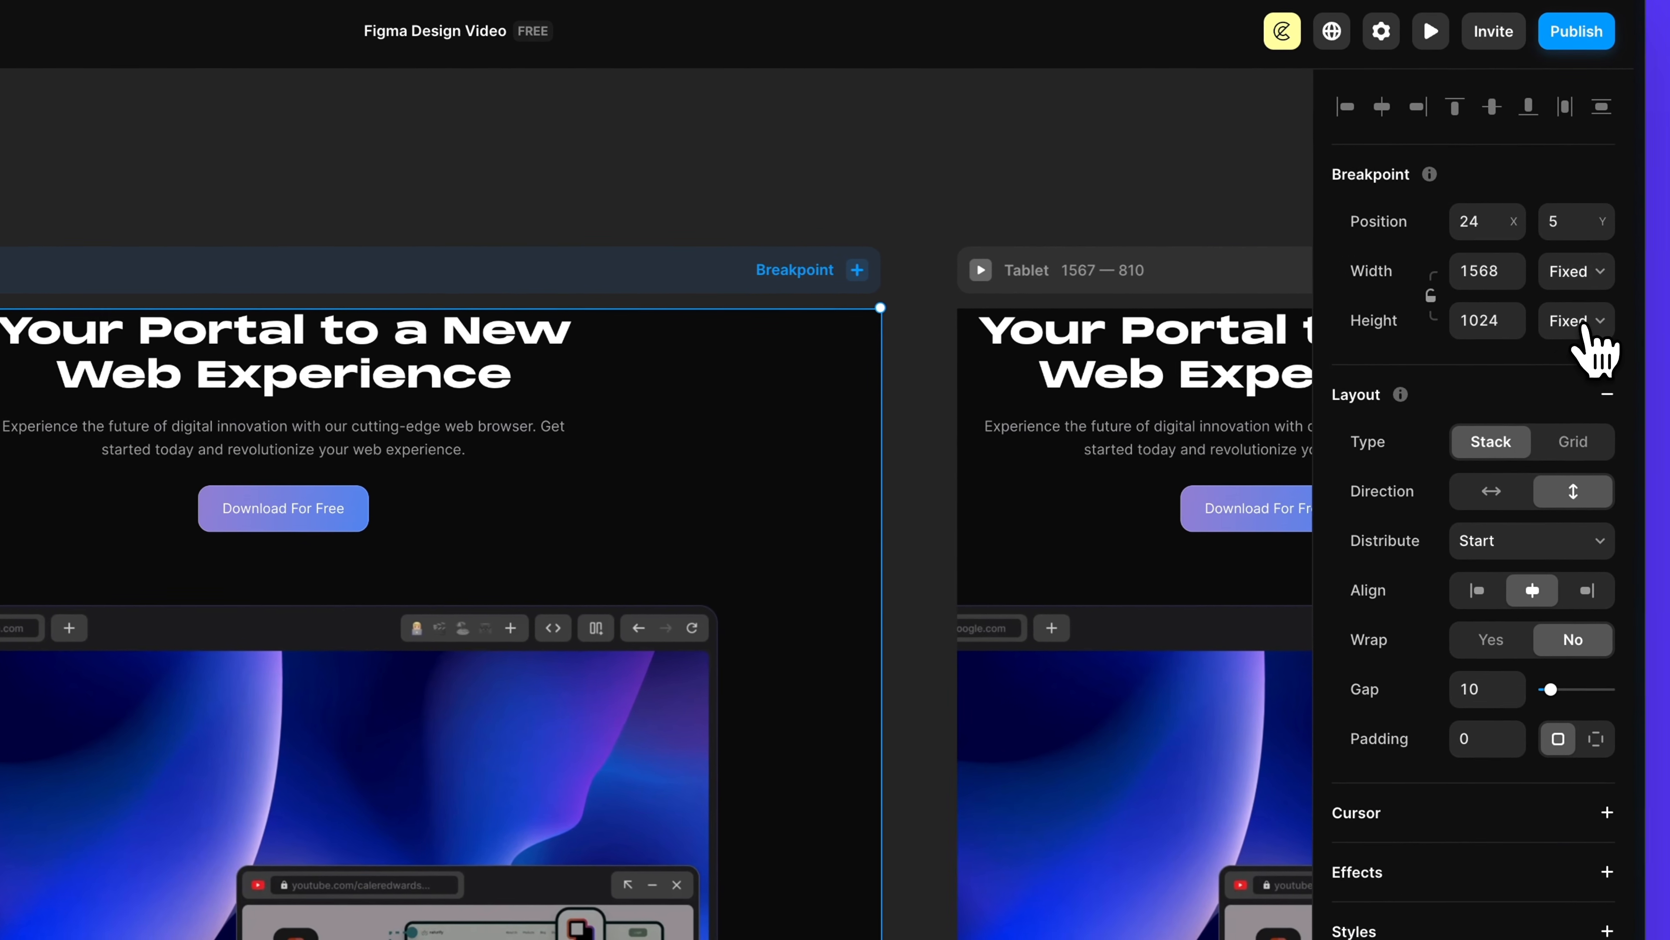
{"action": "left_click", "coordinate": [1591, 326]}
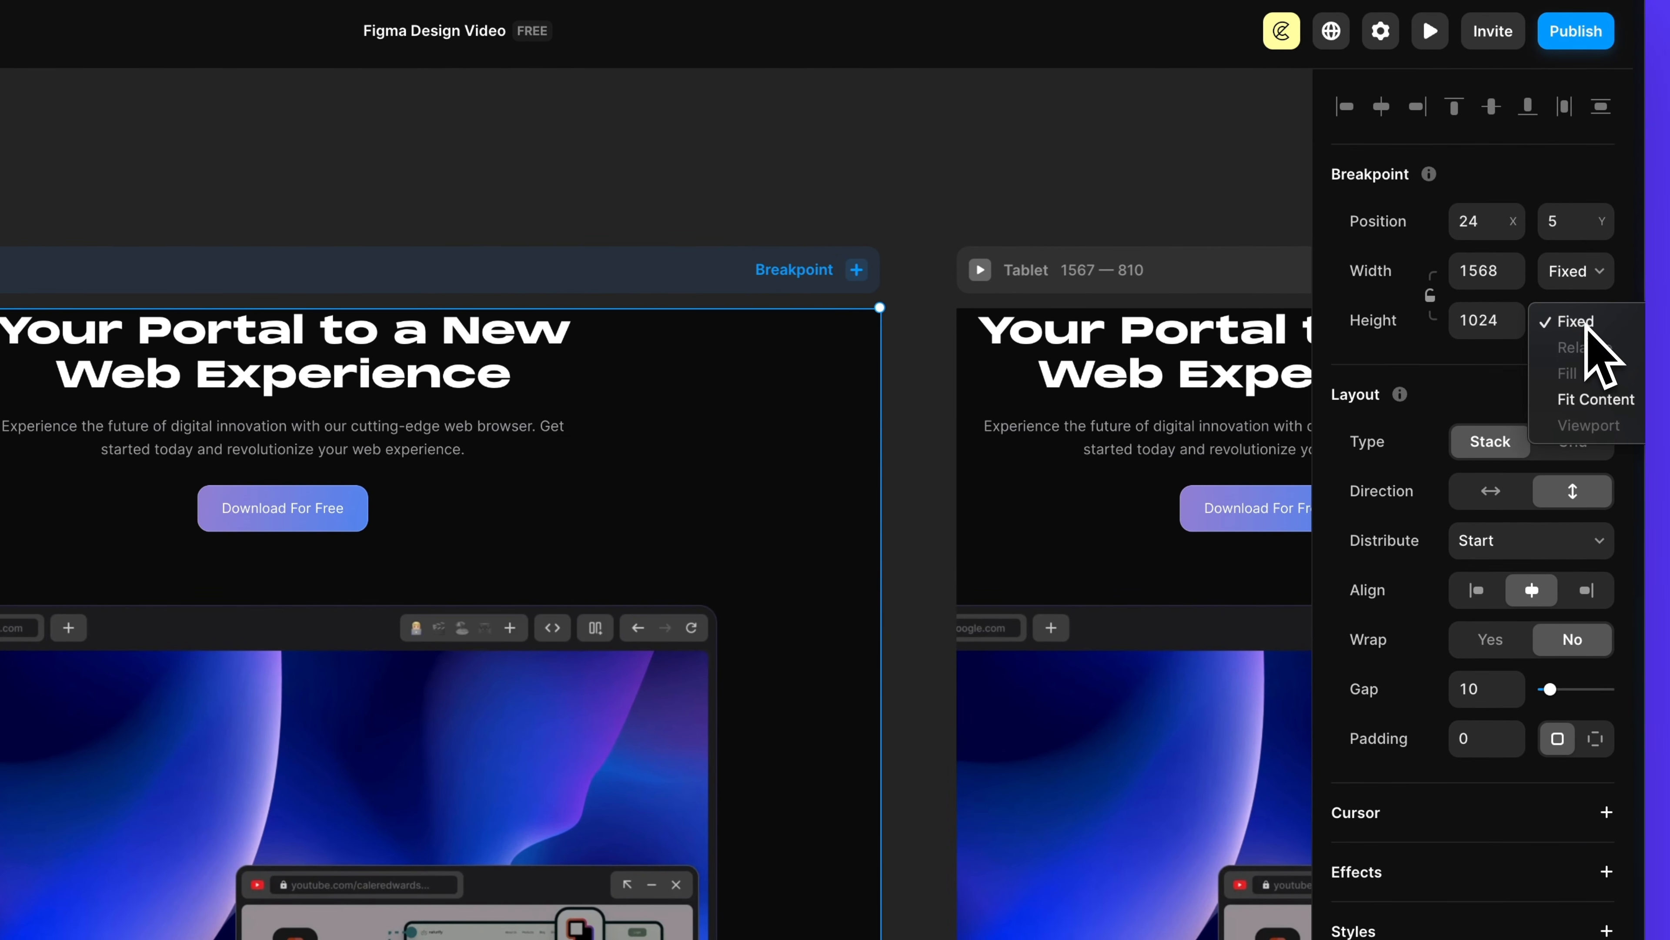
{"action": "left_click", "coordinate": [1604, 403]}
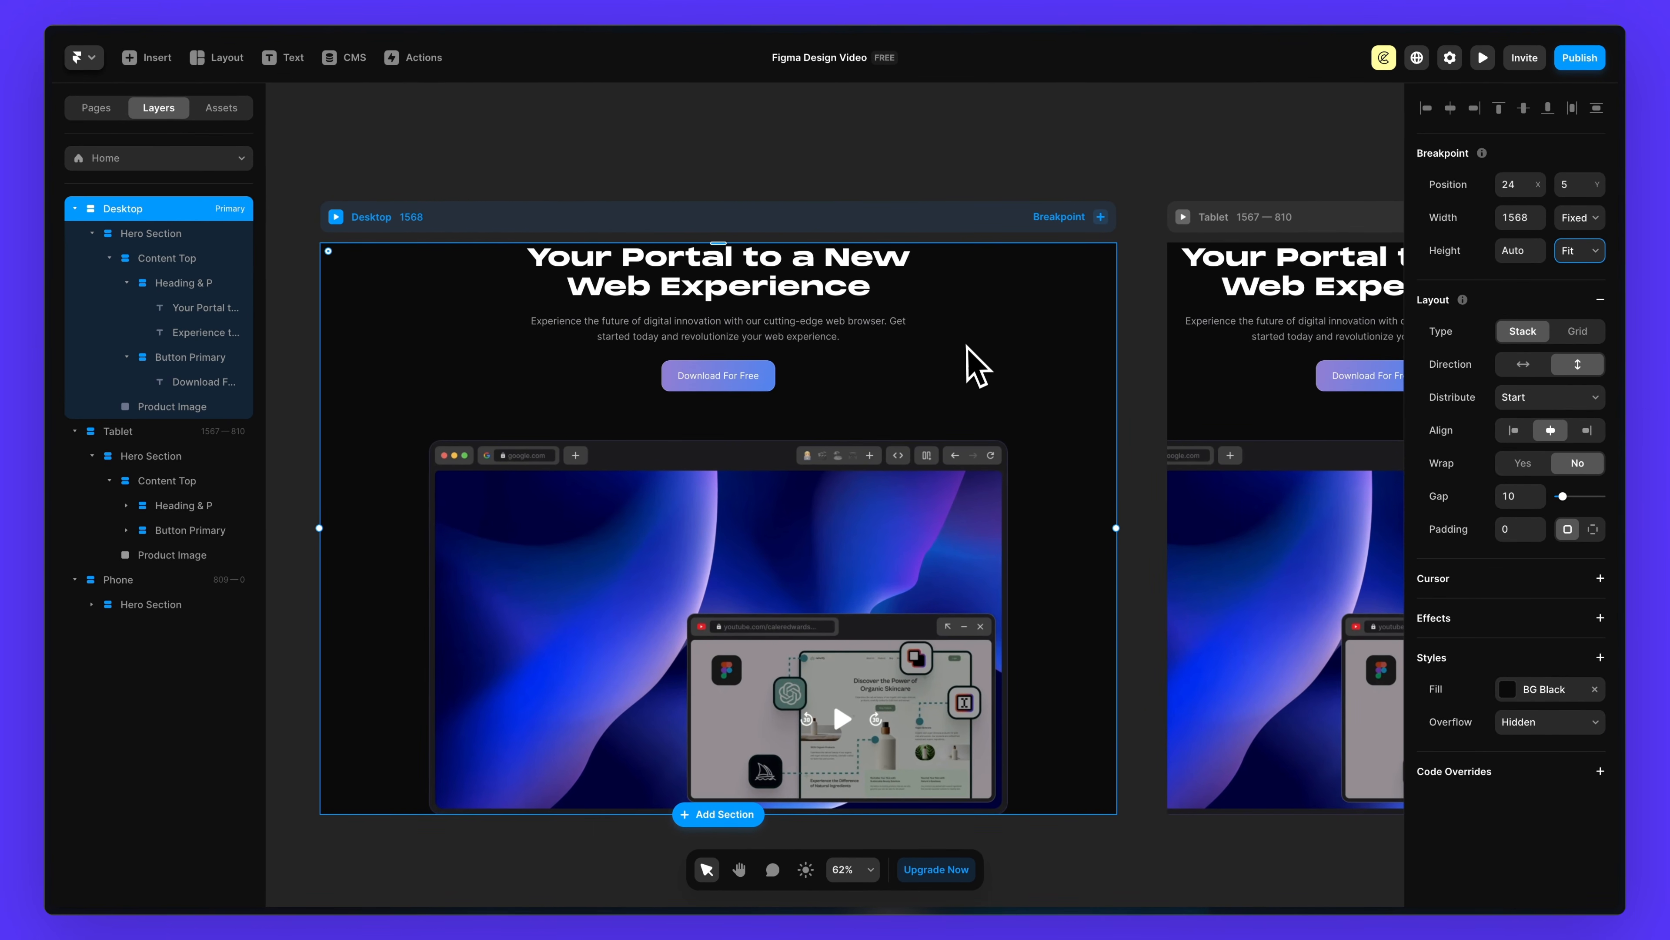
{"action": "left_click", "coordinate": [906, 179]}
- Switch the desktop Hero Section to individual side padding and set its right and left padding to 16
{"action": "scroll", "coordinate": [906, 178], "scroll_direction": "down", "scroll_amount": 3}
{"action": "scroll", "coordinate": [933, 223], "scroll_direction": "right", "scroll_amount": 5}
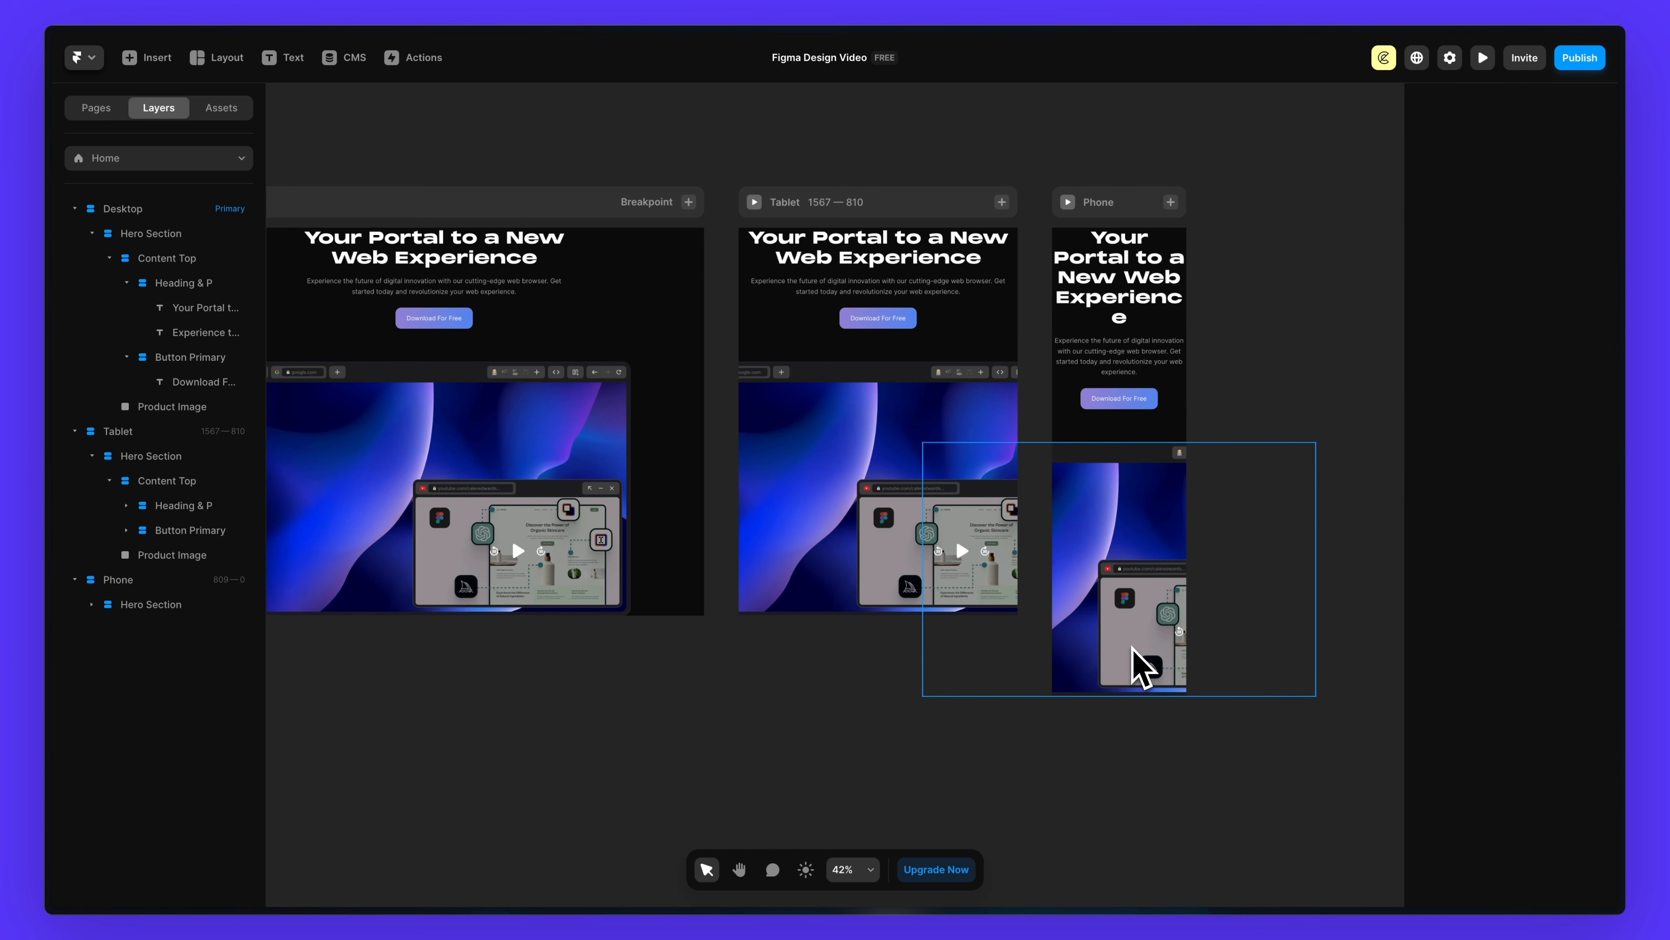
{"action": "scroll", "coordinate": [1107, 366], "scroll_direction": "left", "scroll_amount": 5}
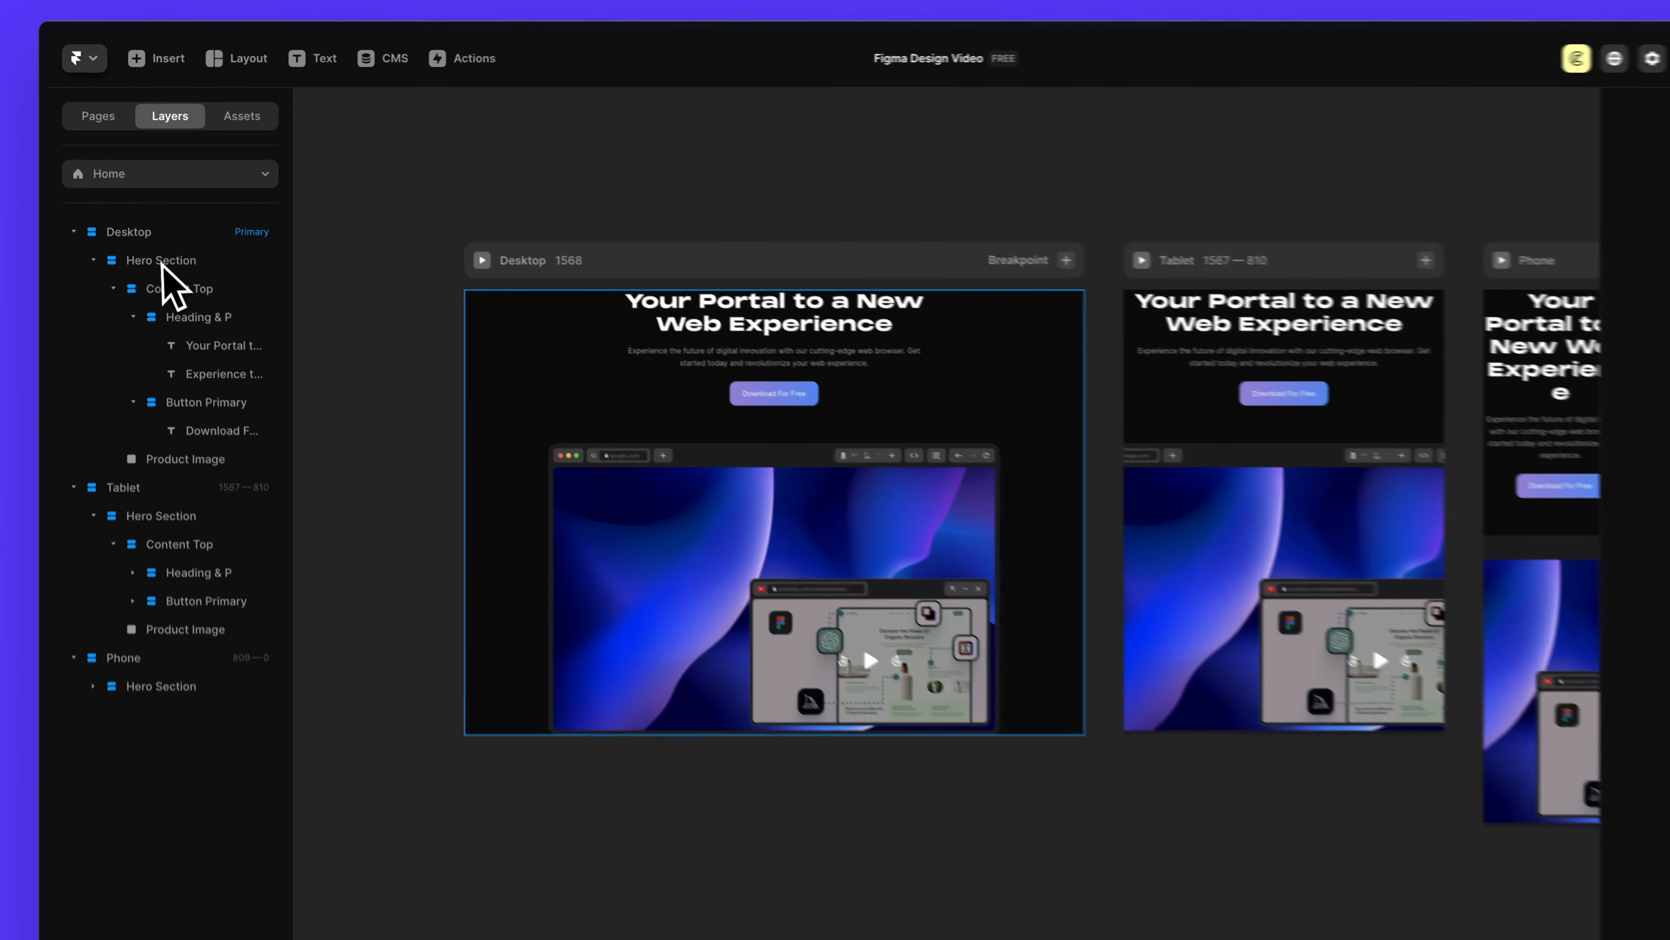
{"action": "left_click", "coordinate": [150, 232]}
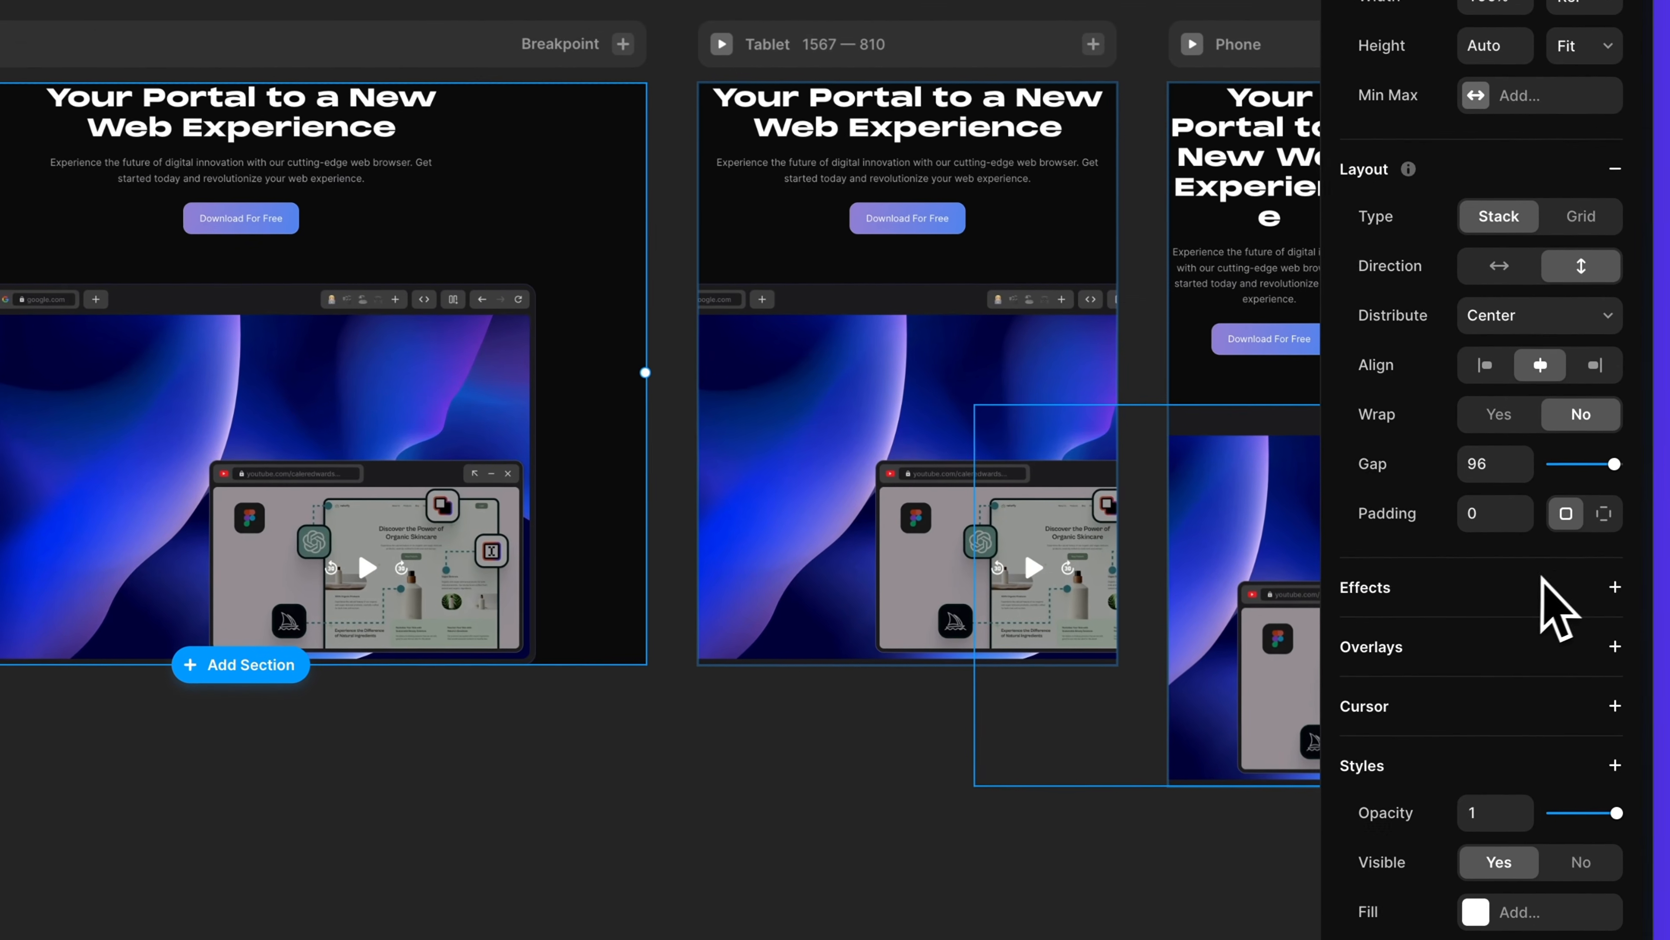
{"action": "left_click", "coordinate": [1596, 508]}
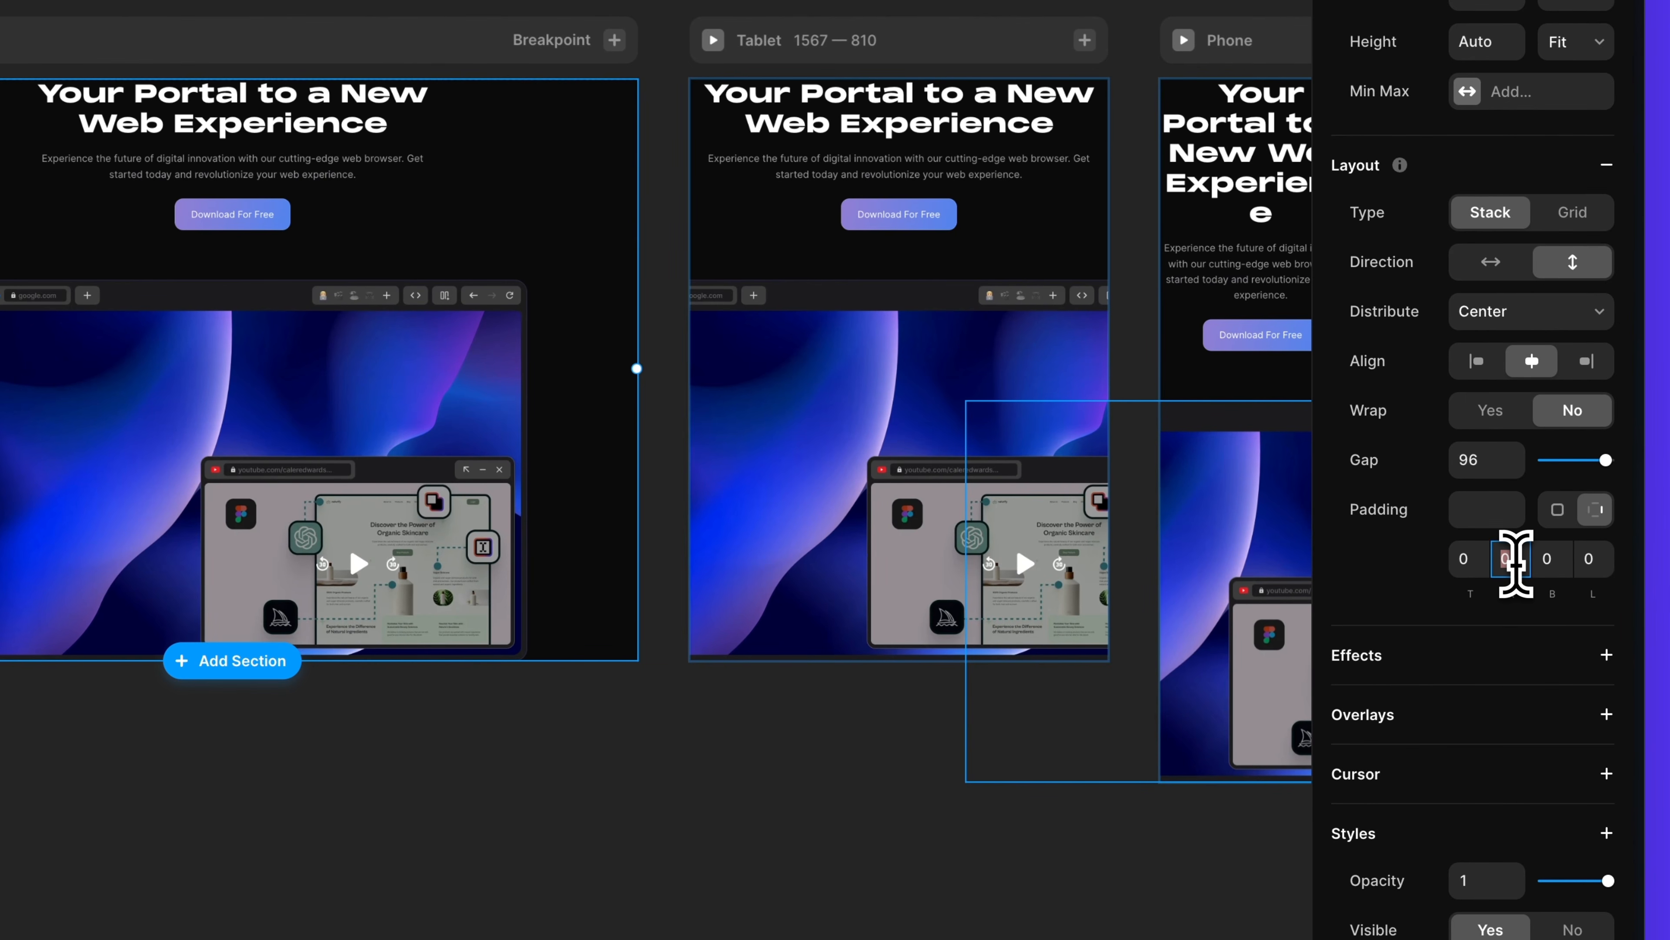
{"action": "left_click", "coordinate": [1600, 559]}
{"action": "type", "text": "16"}
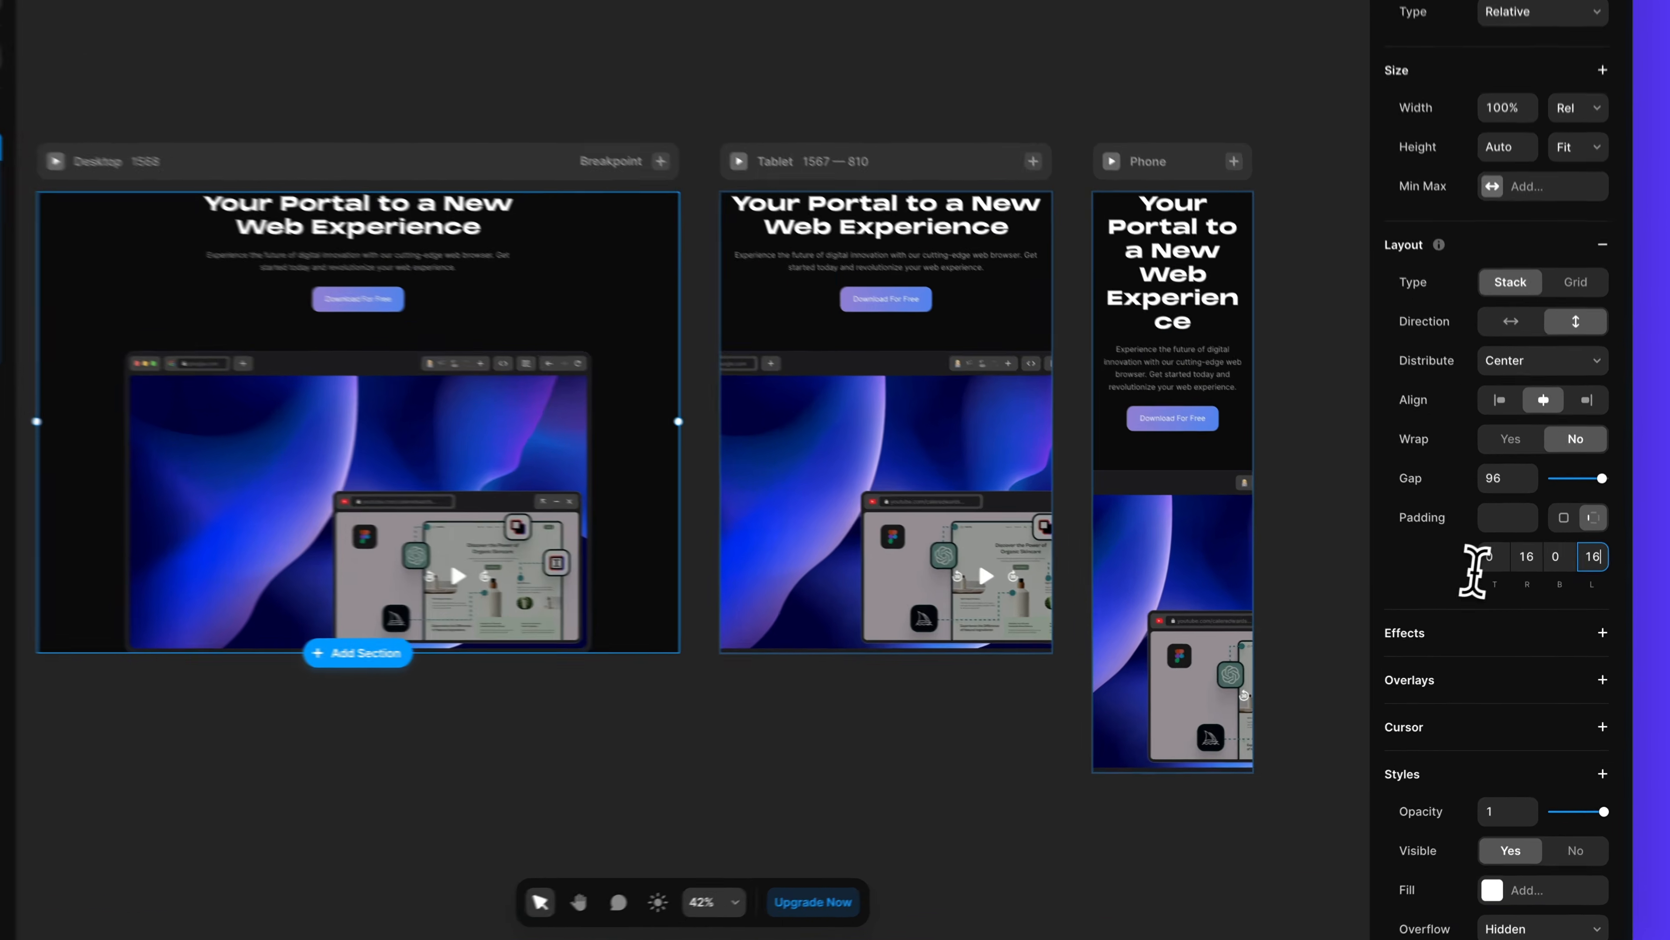
- Set the Hero Section's top padding to 96 and bottom padding to 112, checking the spacing across the breakpoints
{"action": "left_click", "coordinate": [1507, 578]}
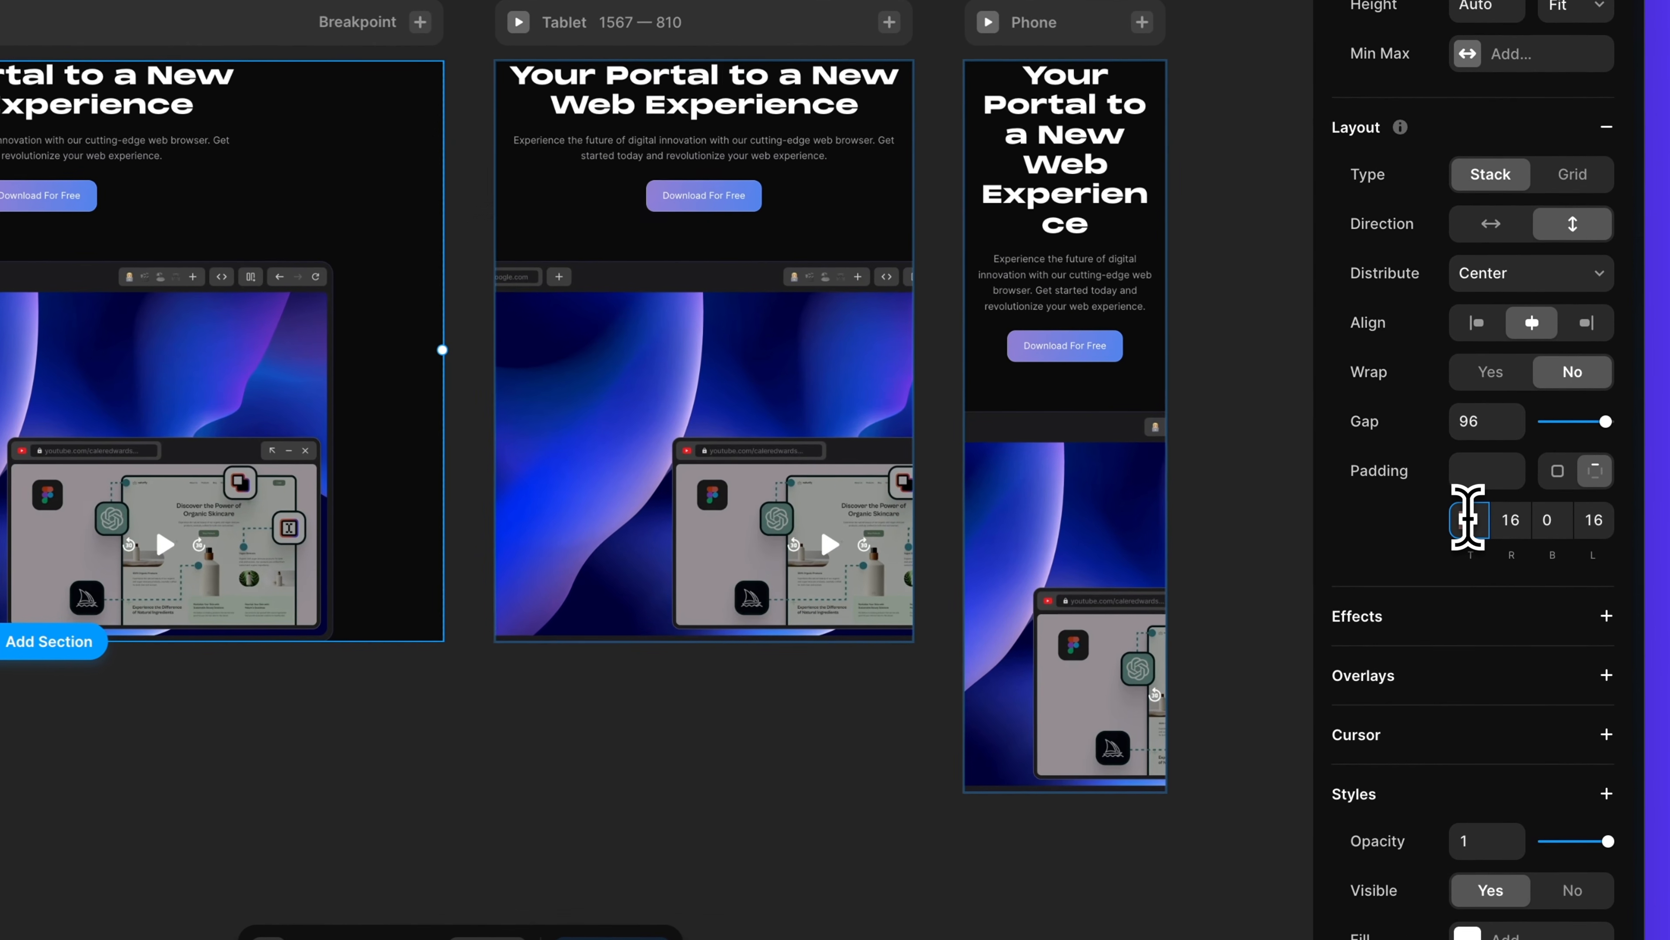
{"action": "type", "text": "96"}
{"action": "left_click", "coordinate": [1551, 522]}
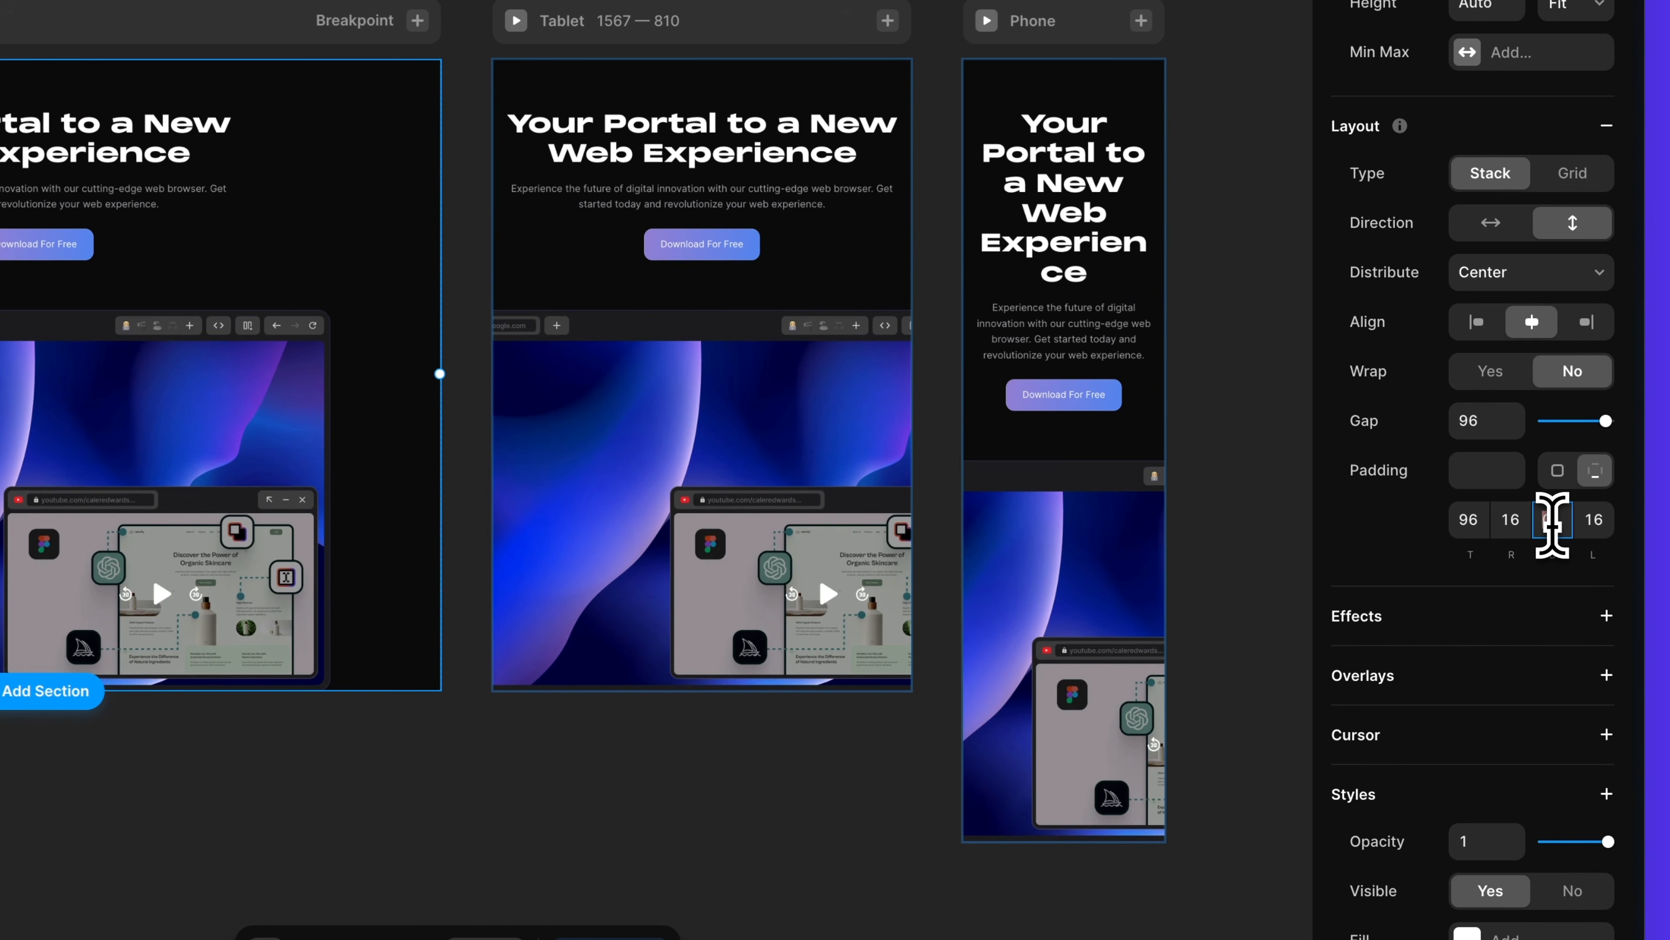
{"action": "type", "text": "112"}
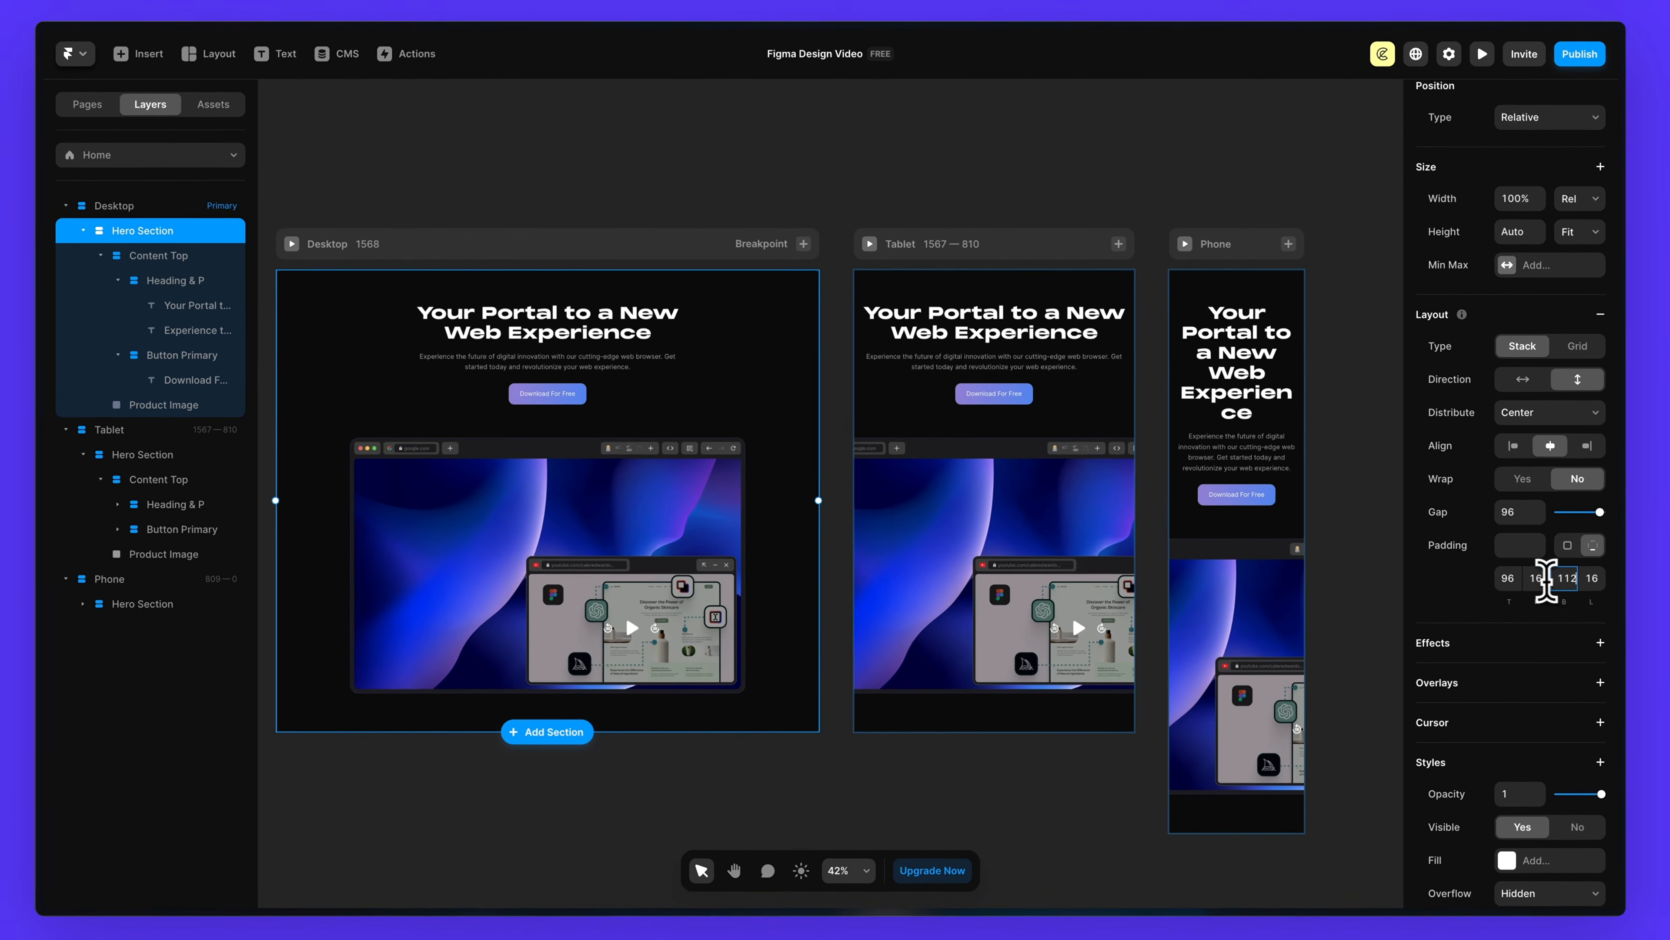
{"action": "scroll", "coordinate": [1043, 531], "scroll_direction": "left", "scroll_amount": 2}
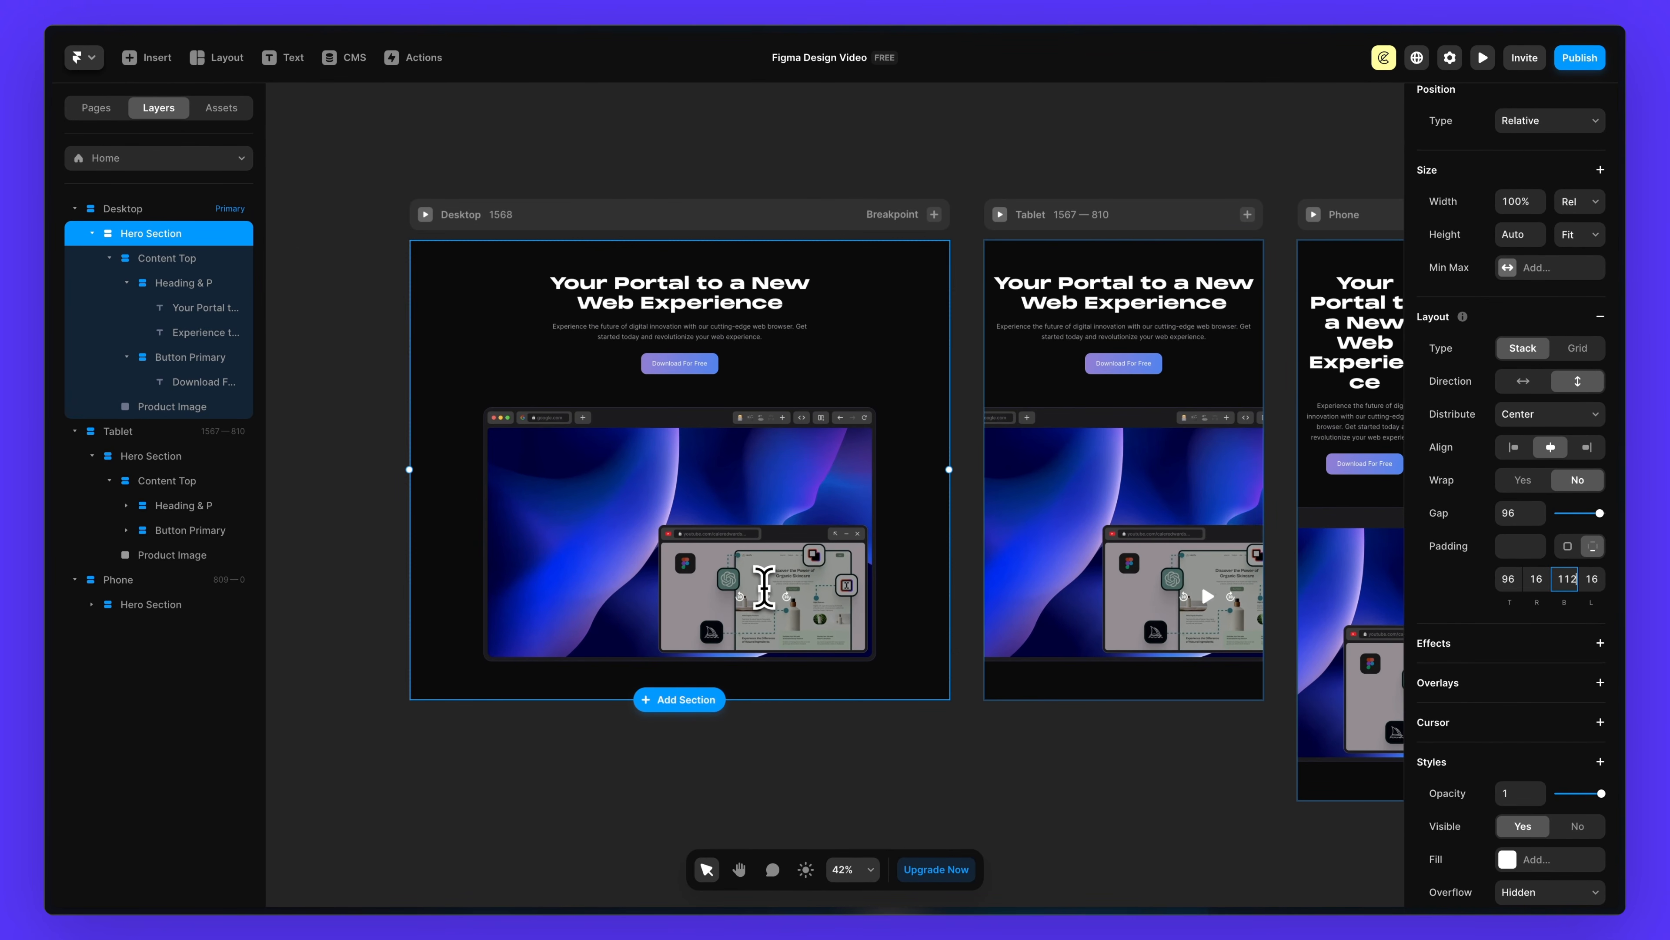
{"action": "scroll", "coordinate": [763, 586], "scroll_direction": "right", "scroll_amount": 3}
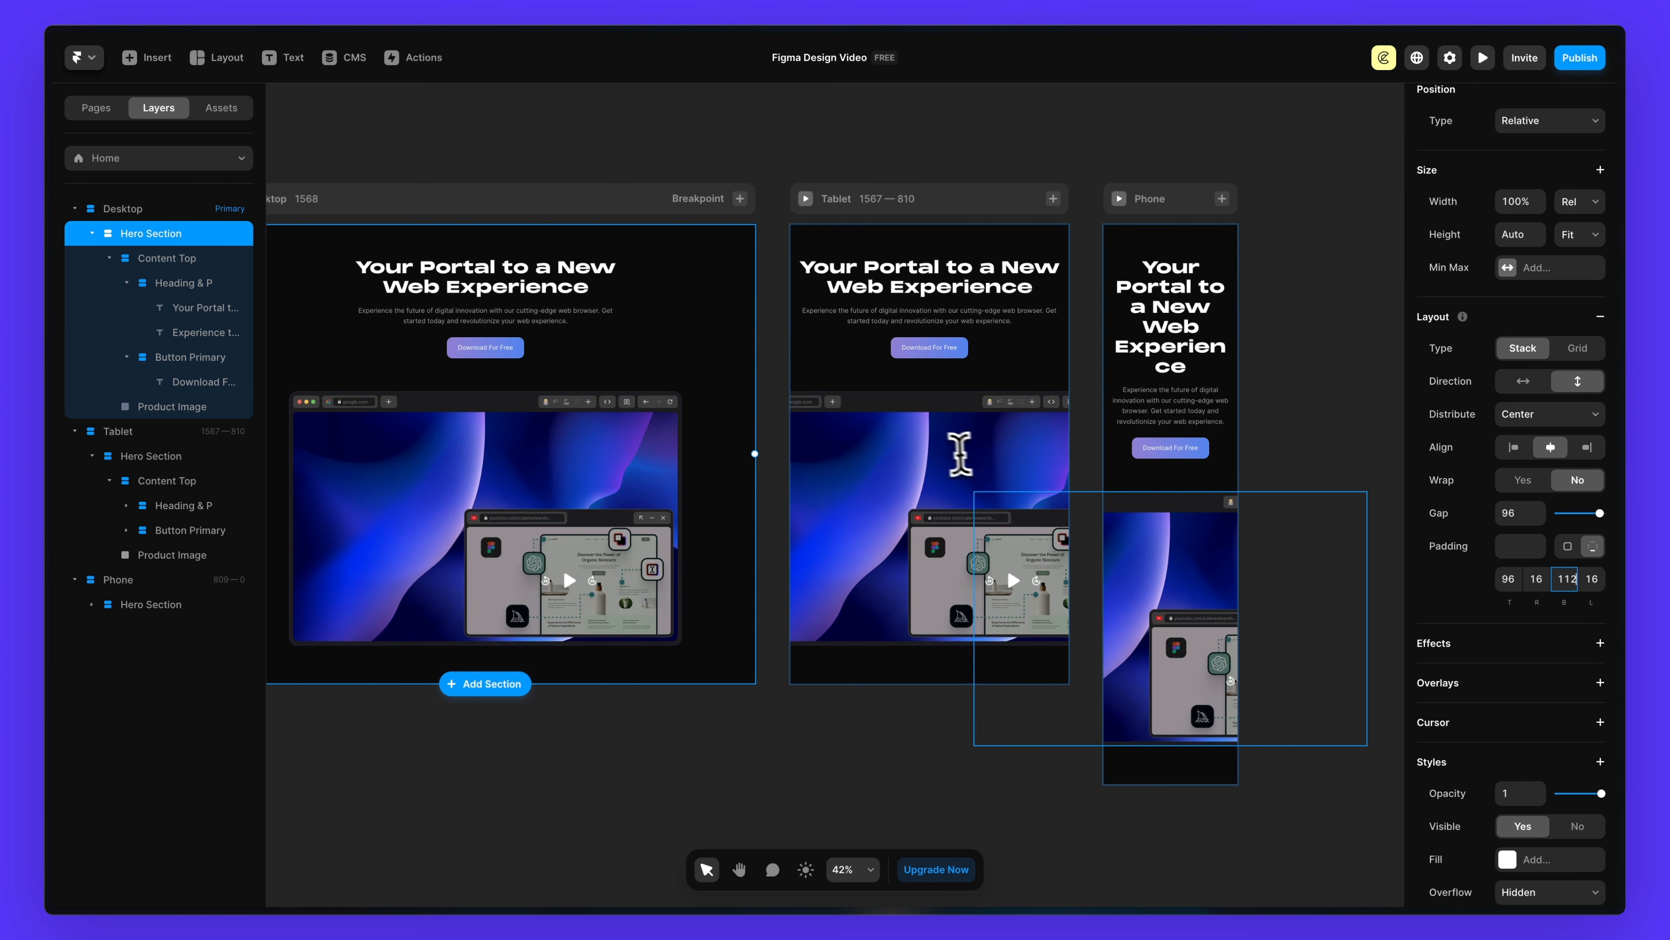
- Lock the desktop Product Image's aspect ratio, set its width to Fill and add a fixed maximum width of 1140
{"action": "scroll", "coordinate": [813, 467], "scroll_direction": "left", "scroll_amount": 3}
{"action": "left_click", "coordinate": [747, 508]}
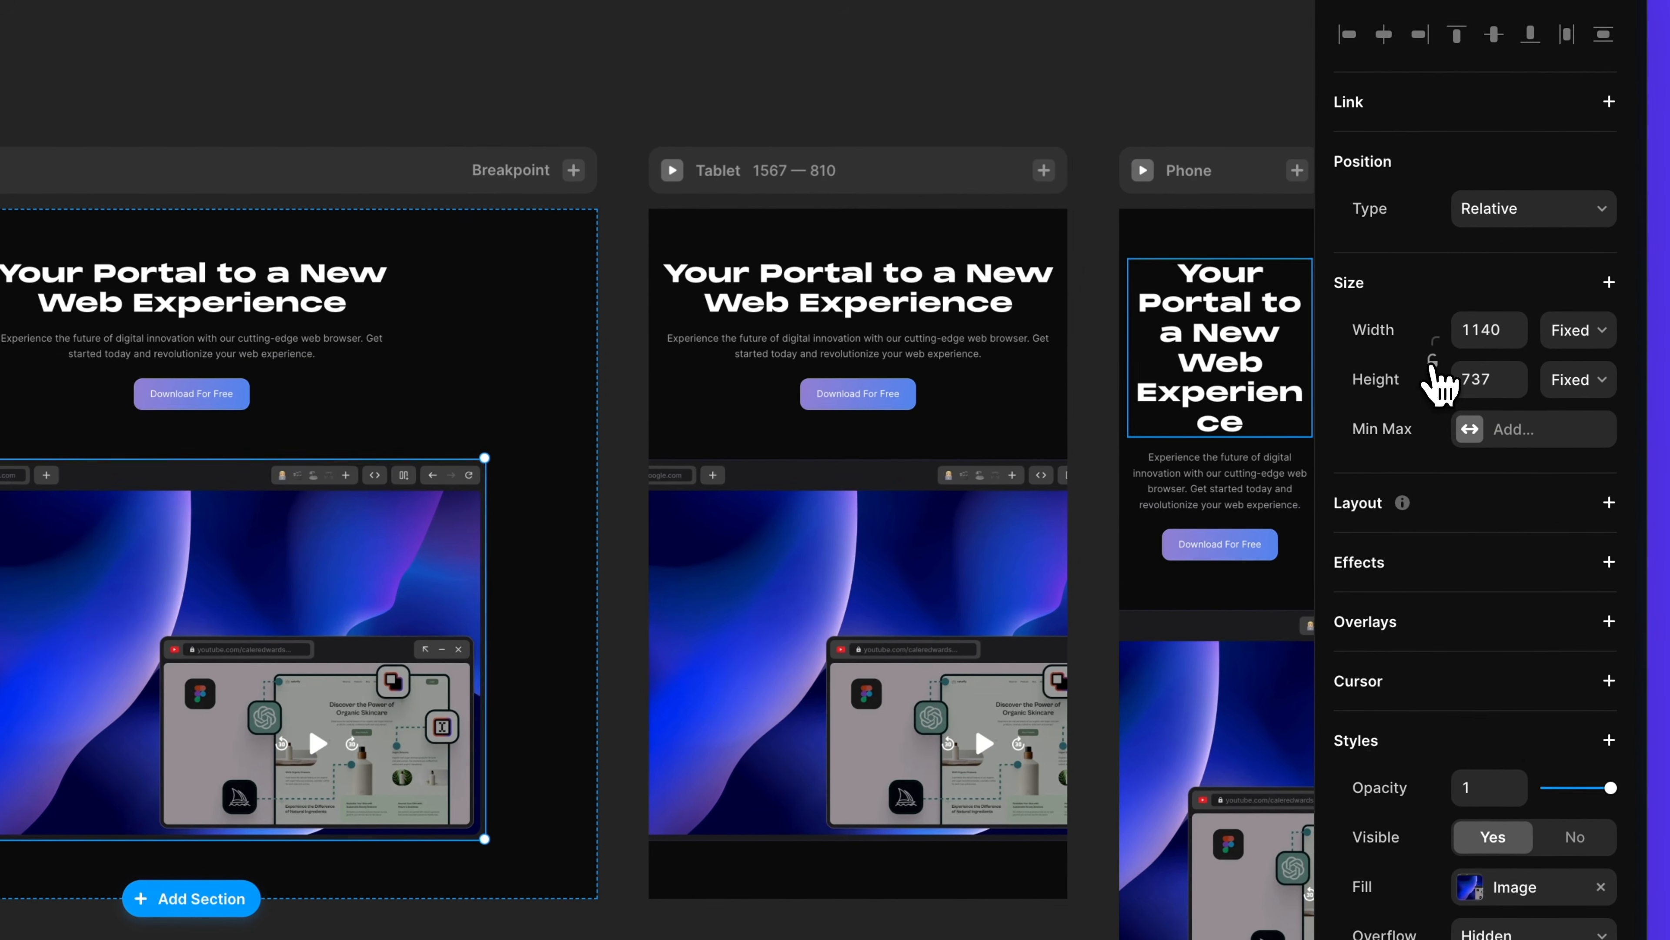
{"action": "left_click", "coordinate": [1533, 369]}
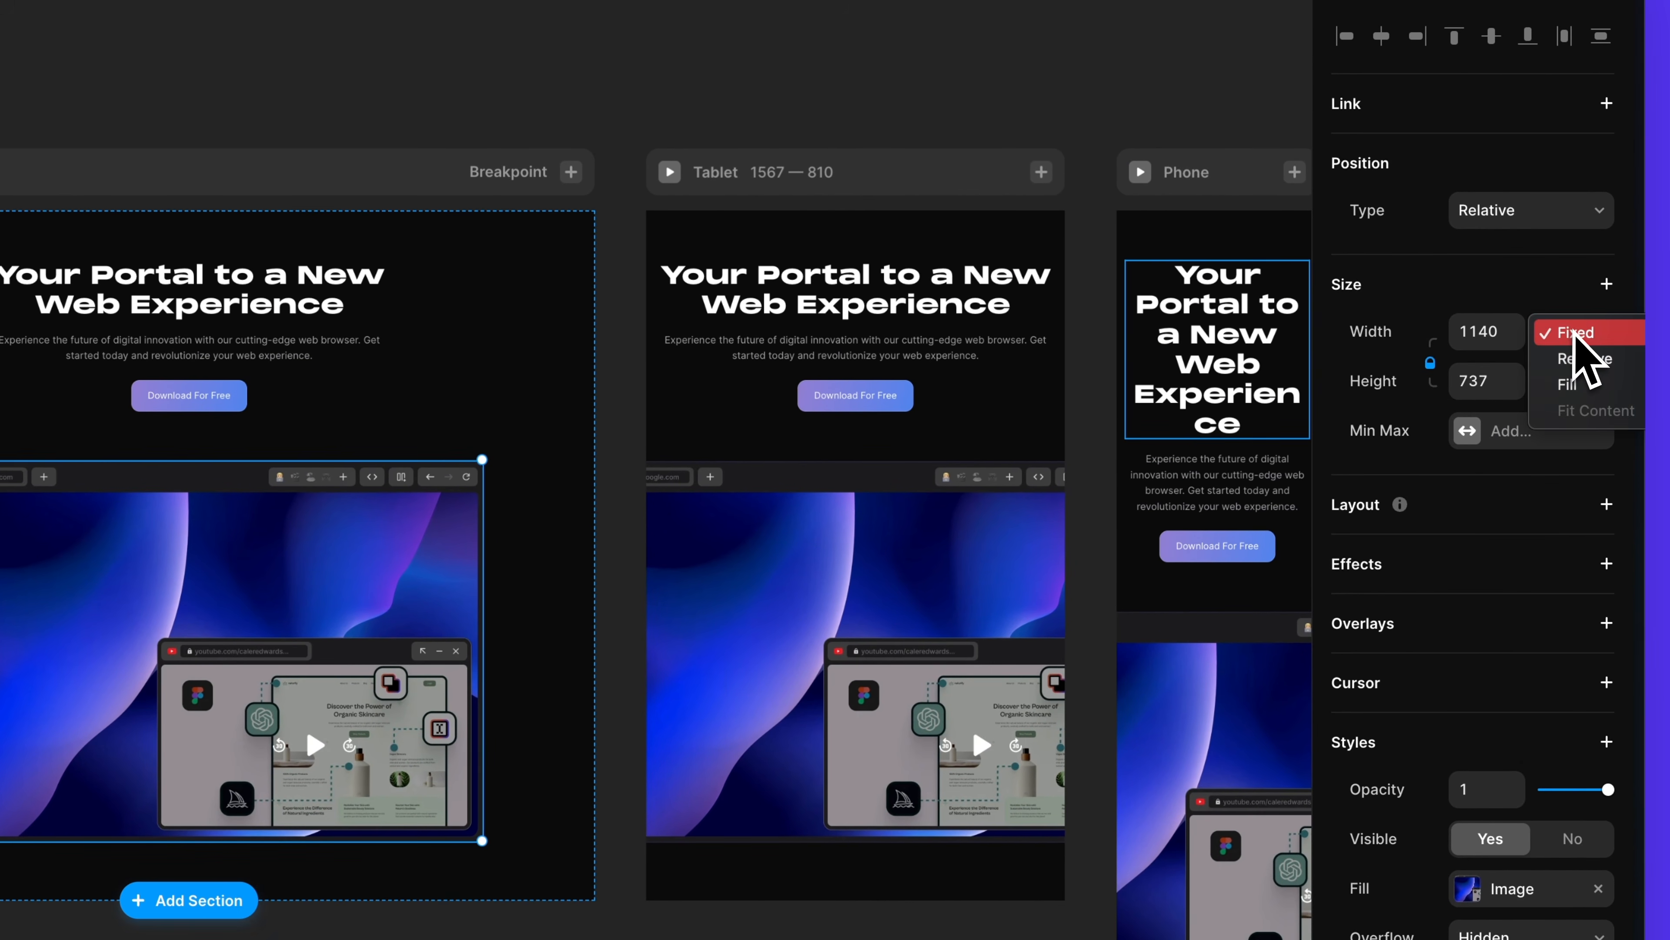
{"action": "left_click", "coordinate": [1588, 387]}
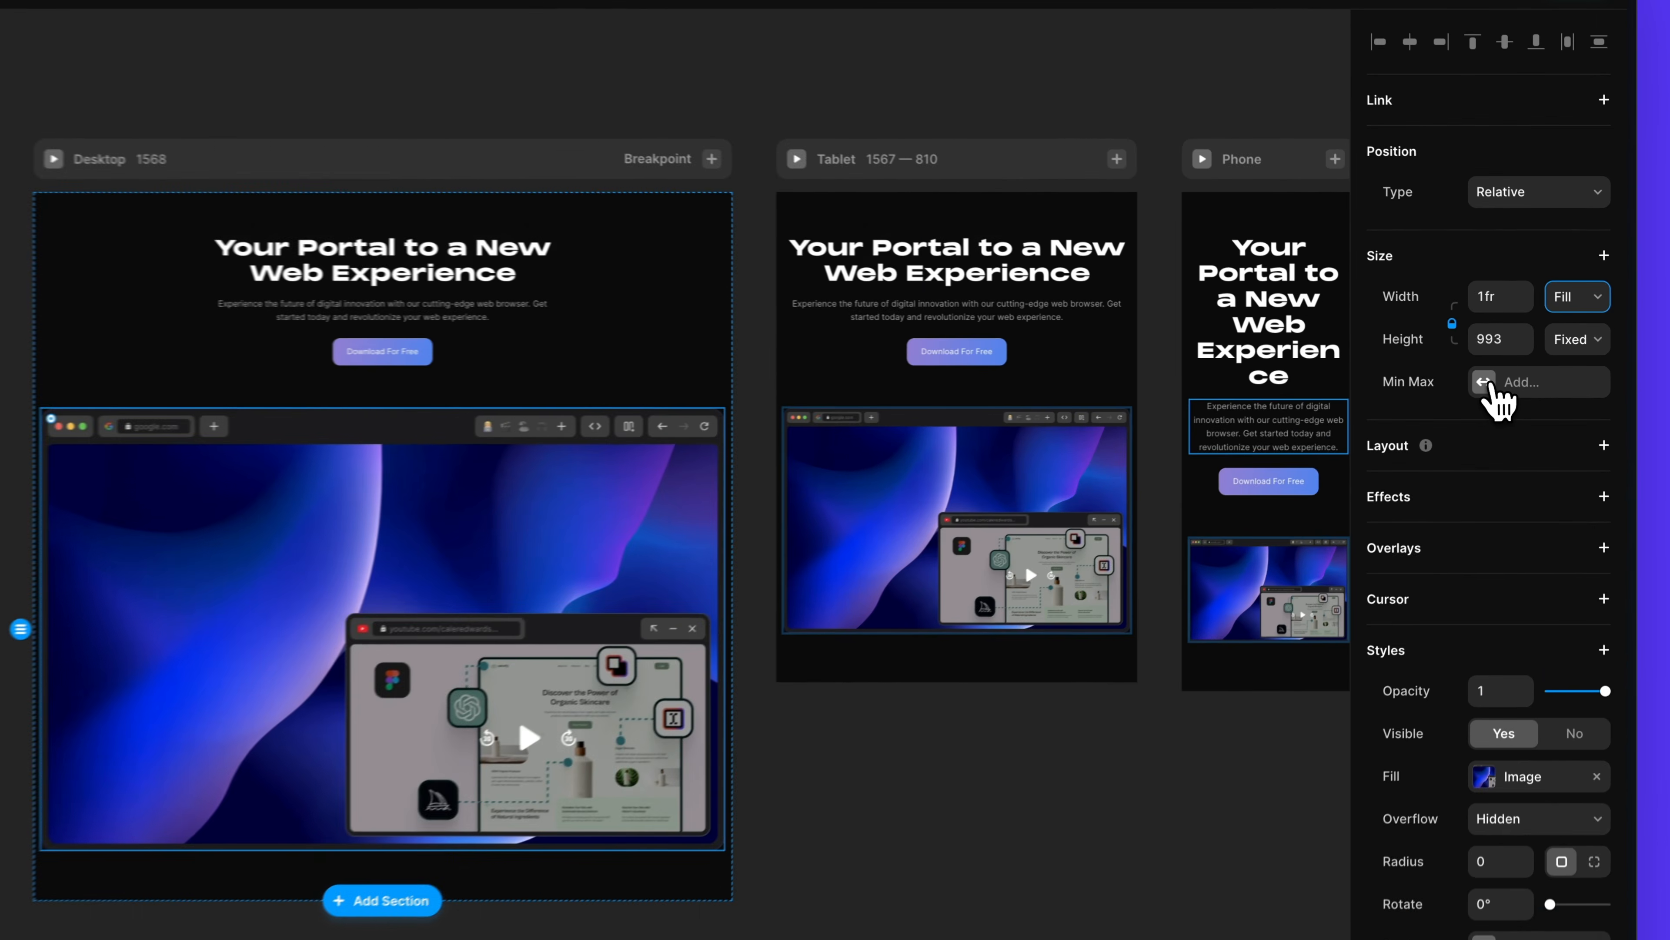
{"action": "left_click", "coordinate": [1538, 371]}
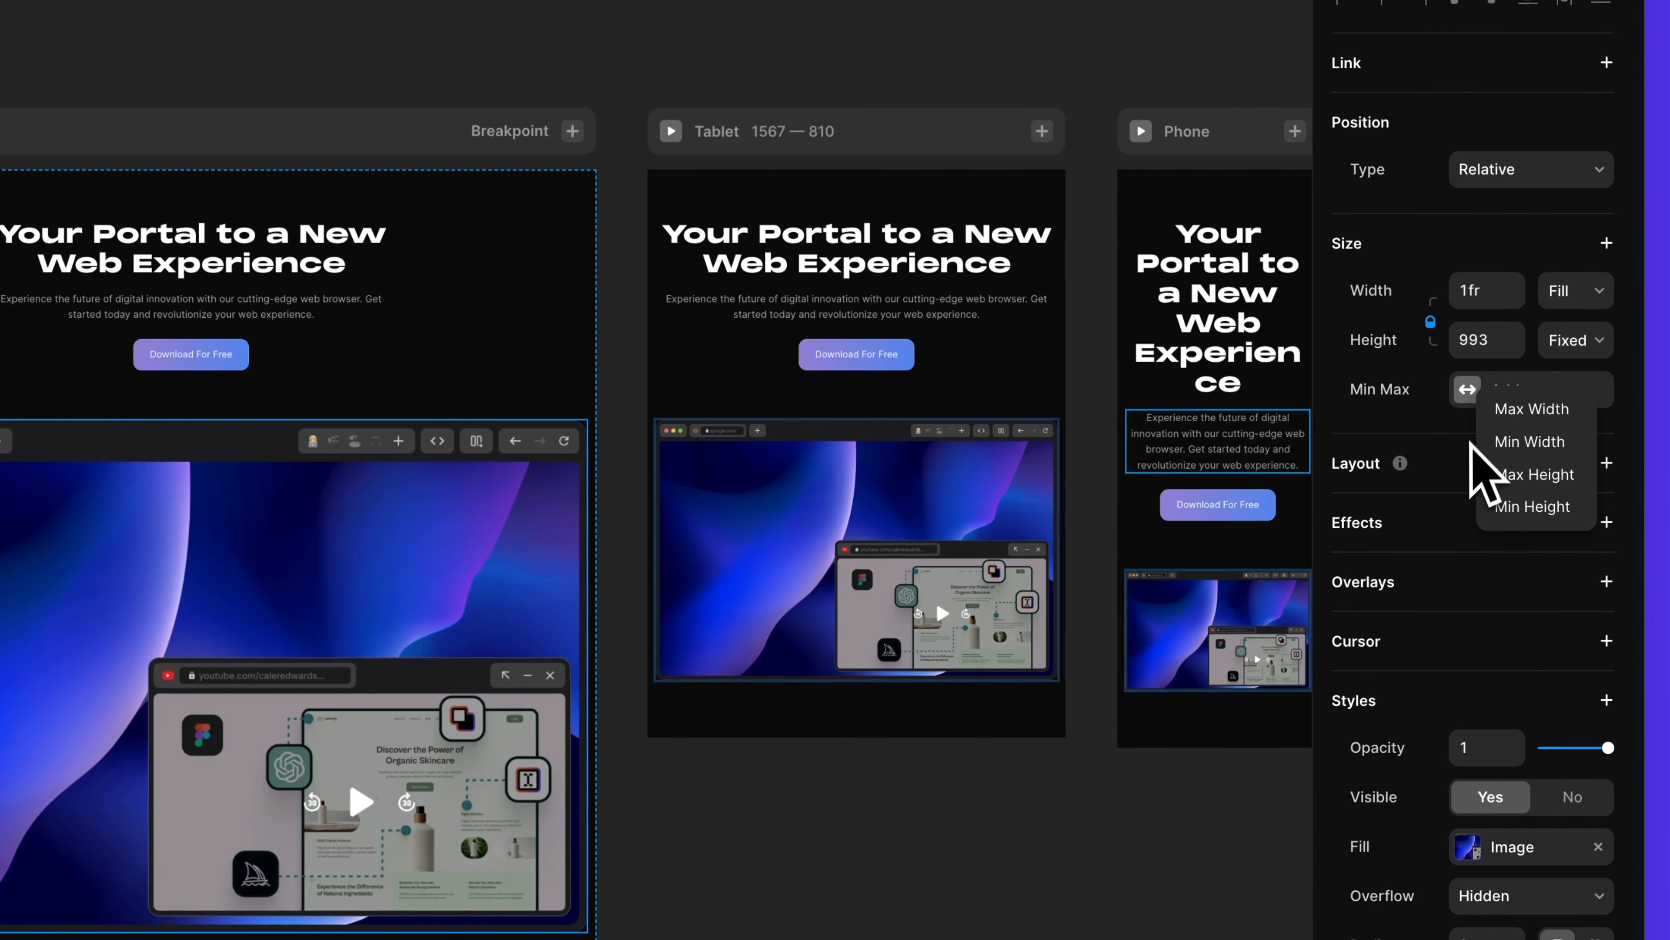
{"action": "left_click", "coordinate": [1532, 409]}
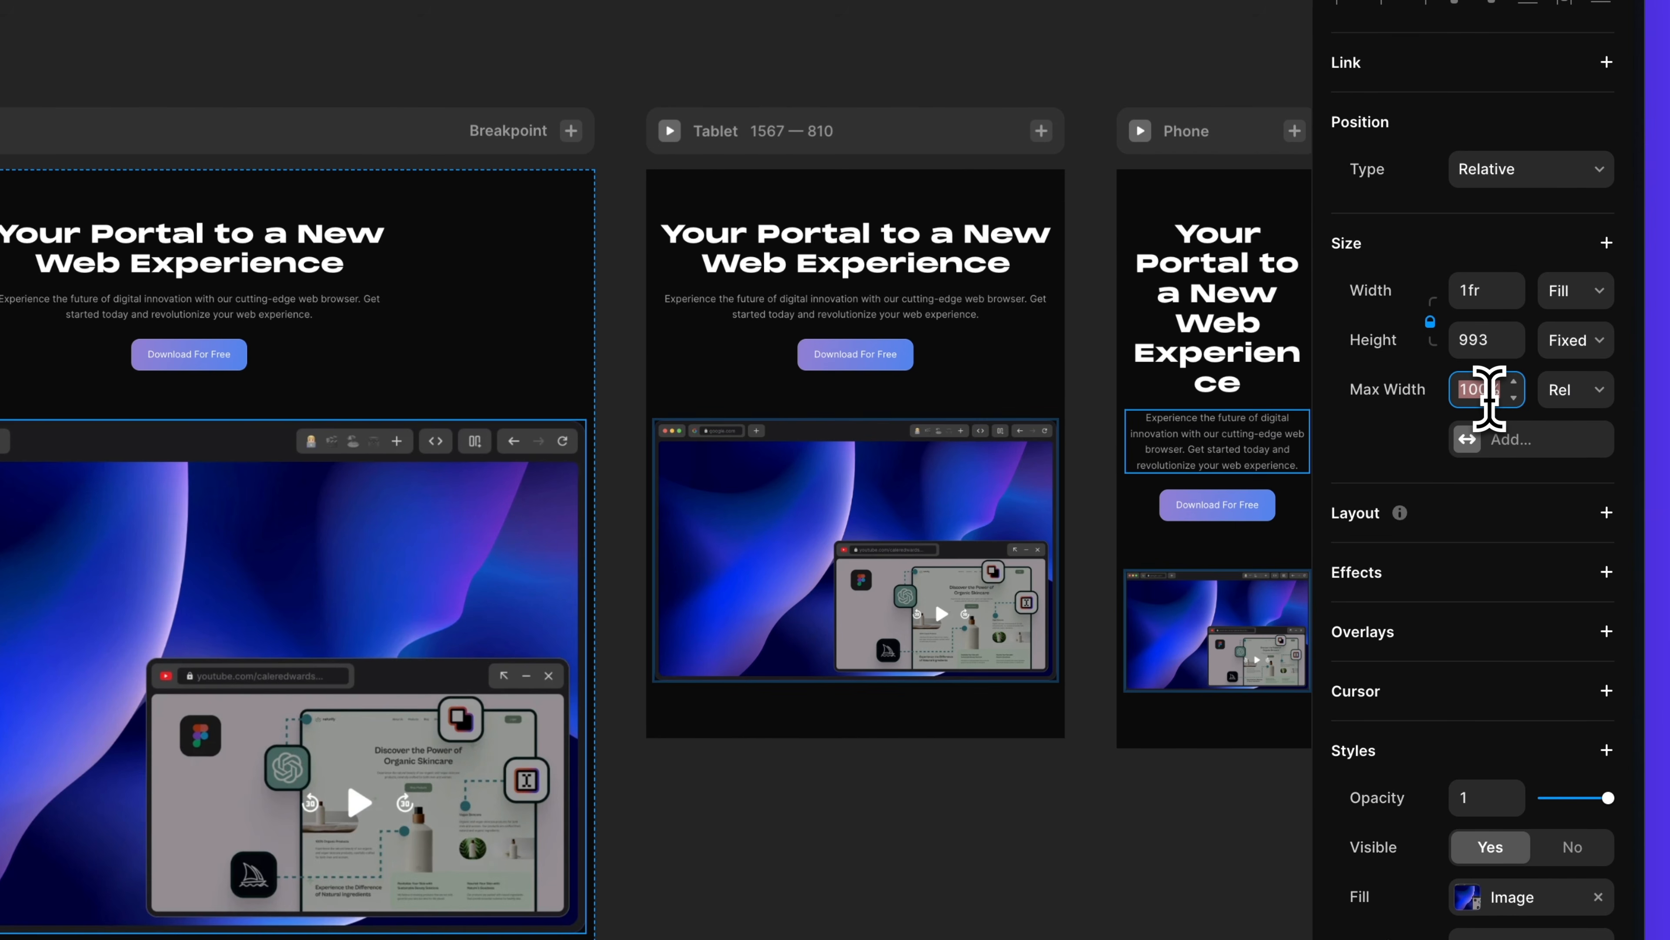
{"action": "type", "text": "1140"}
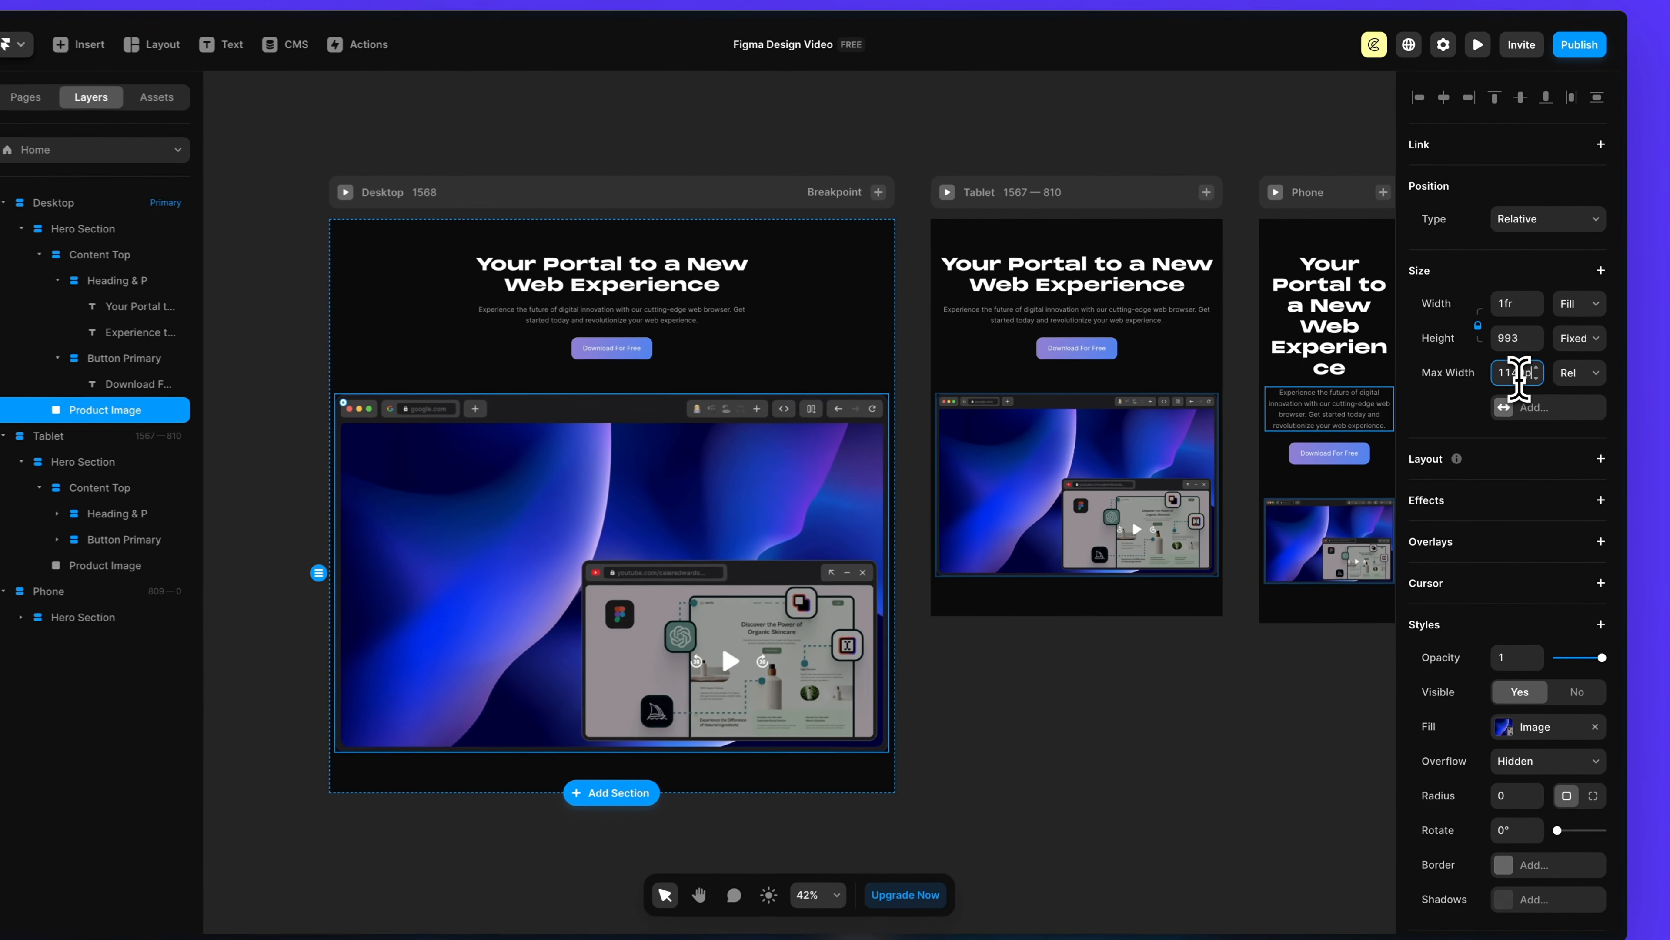
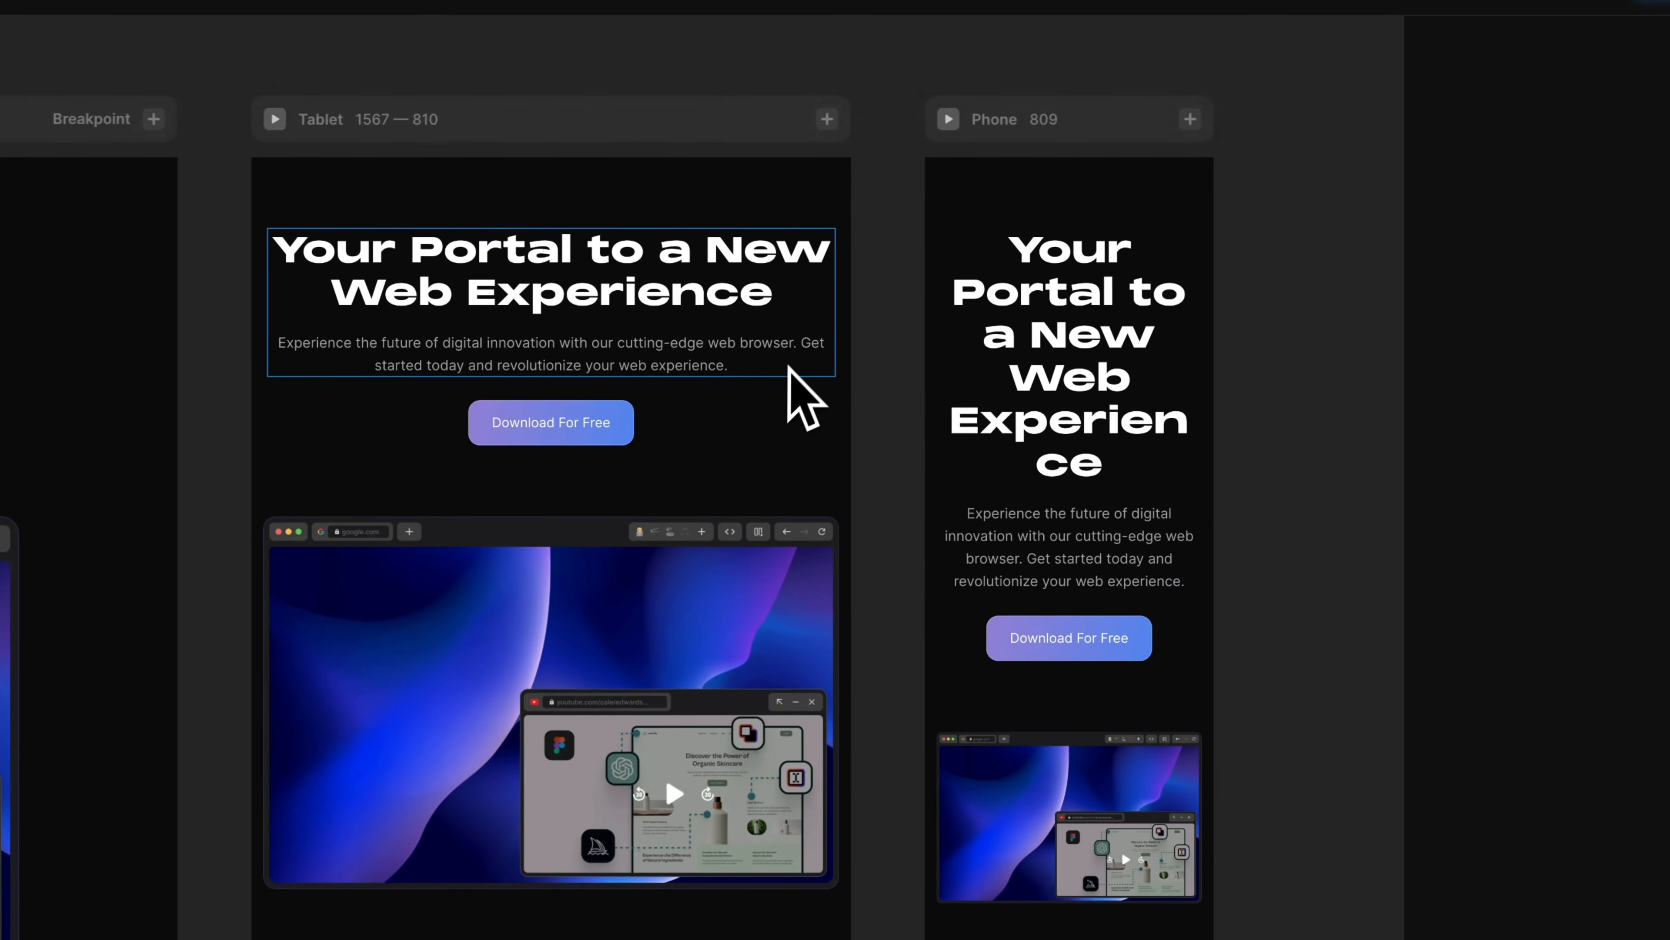
- Preview the desktop page and narrow the preview to a width of 530 to check the responsive hero, returning to the editor
{"action": "scroll", "coordinate": [1263, 689], "scroll_direction": "left", "scroll_amount": 9}
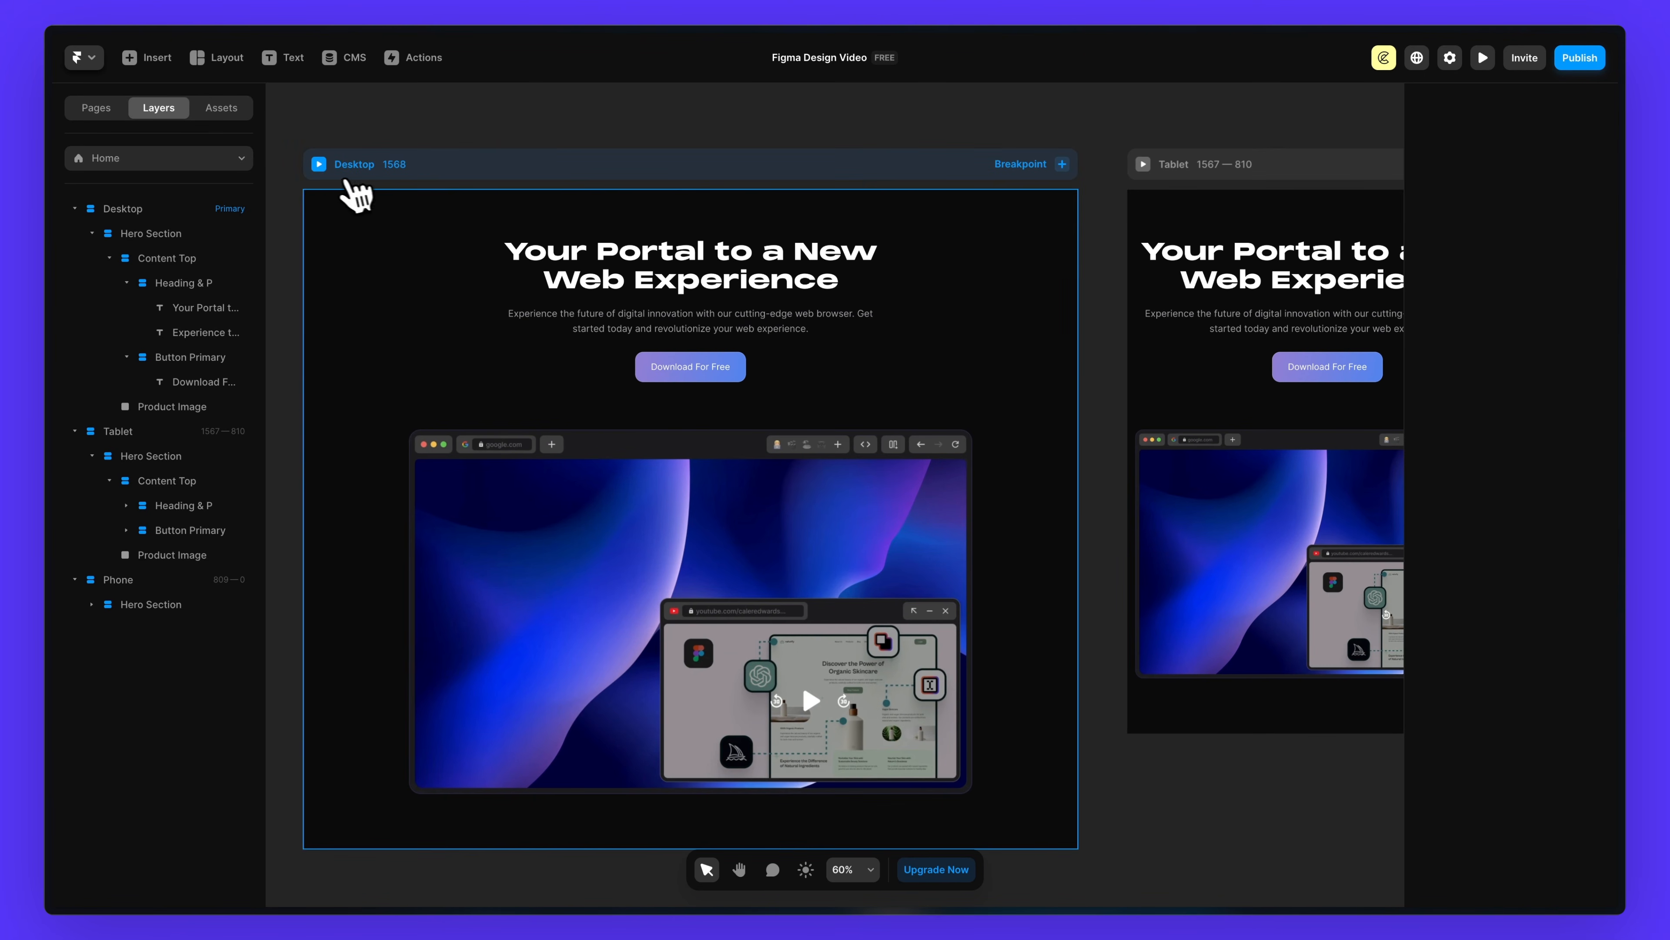
{"action": "left_click", "coordinate": [318, 165]}
{"action": "left_click_drag", "start_coordinate": [1493, 487], "coordinate": [1070, 481]}
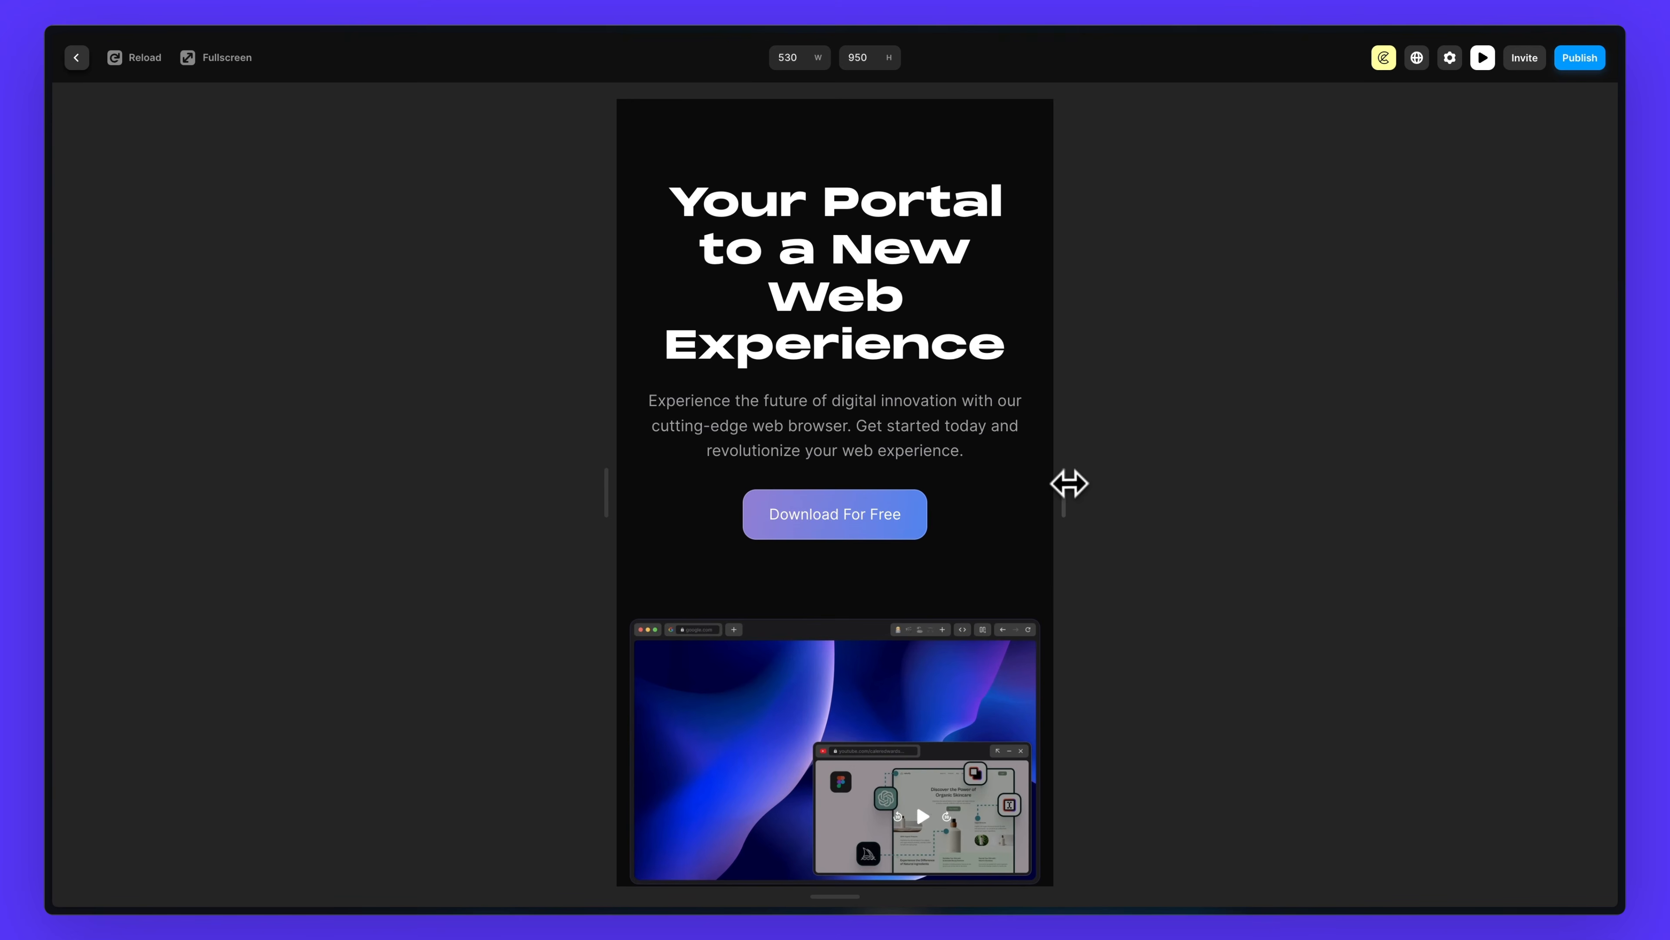
{"action": "key", "text": "Escape"}
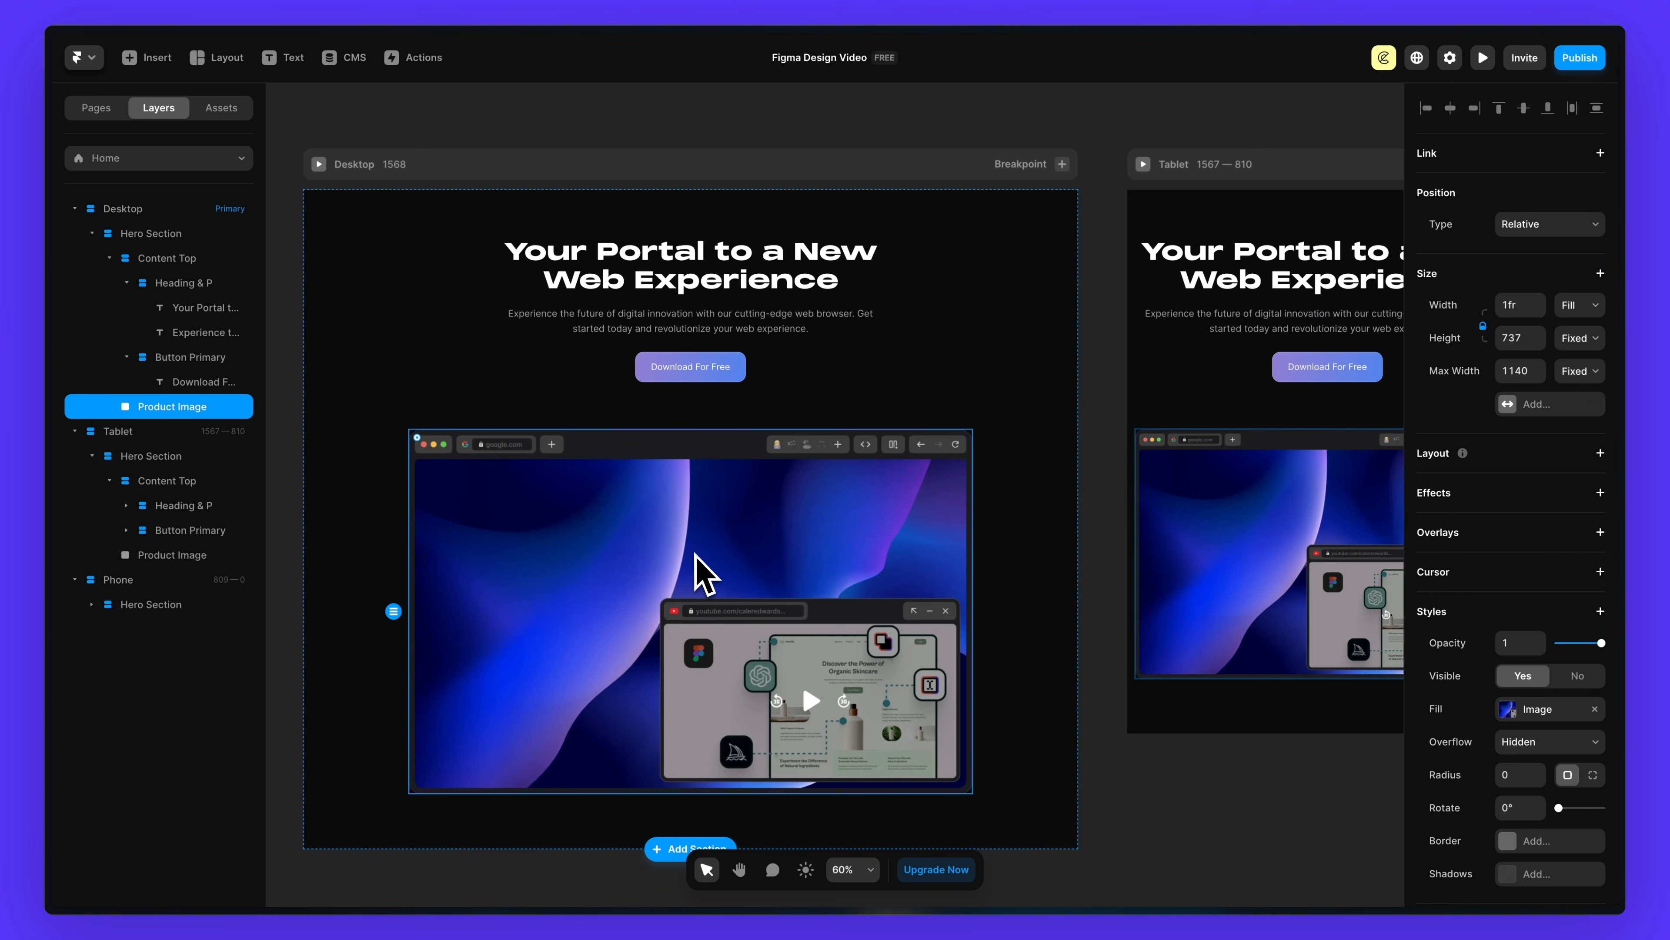
- Add an outside box shadow to the Product Image, colour it #5C4CAE at 25% opacity and start a new colour style from it
{"action": "scroll", "coordinate": [1512, 658], "scroll_direction": "down", "scroll_amount": 3}
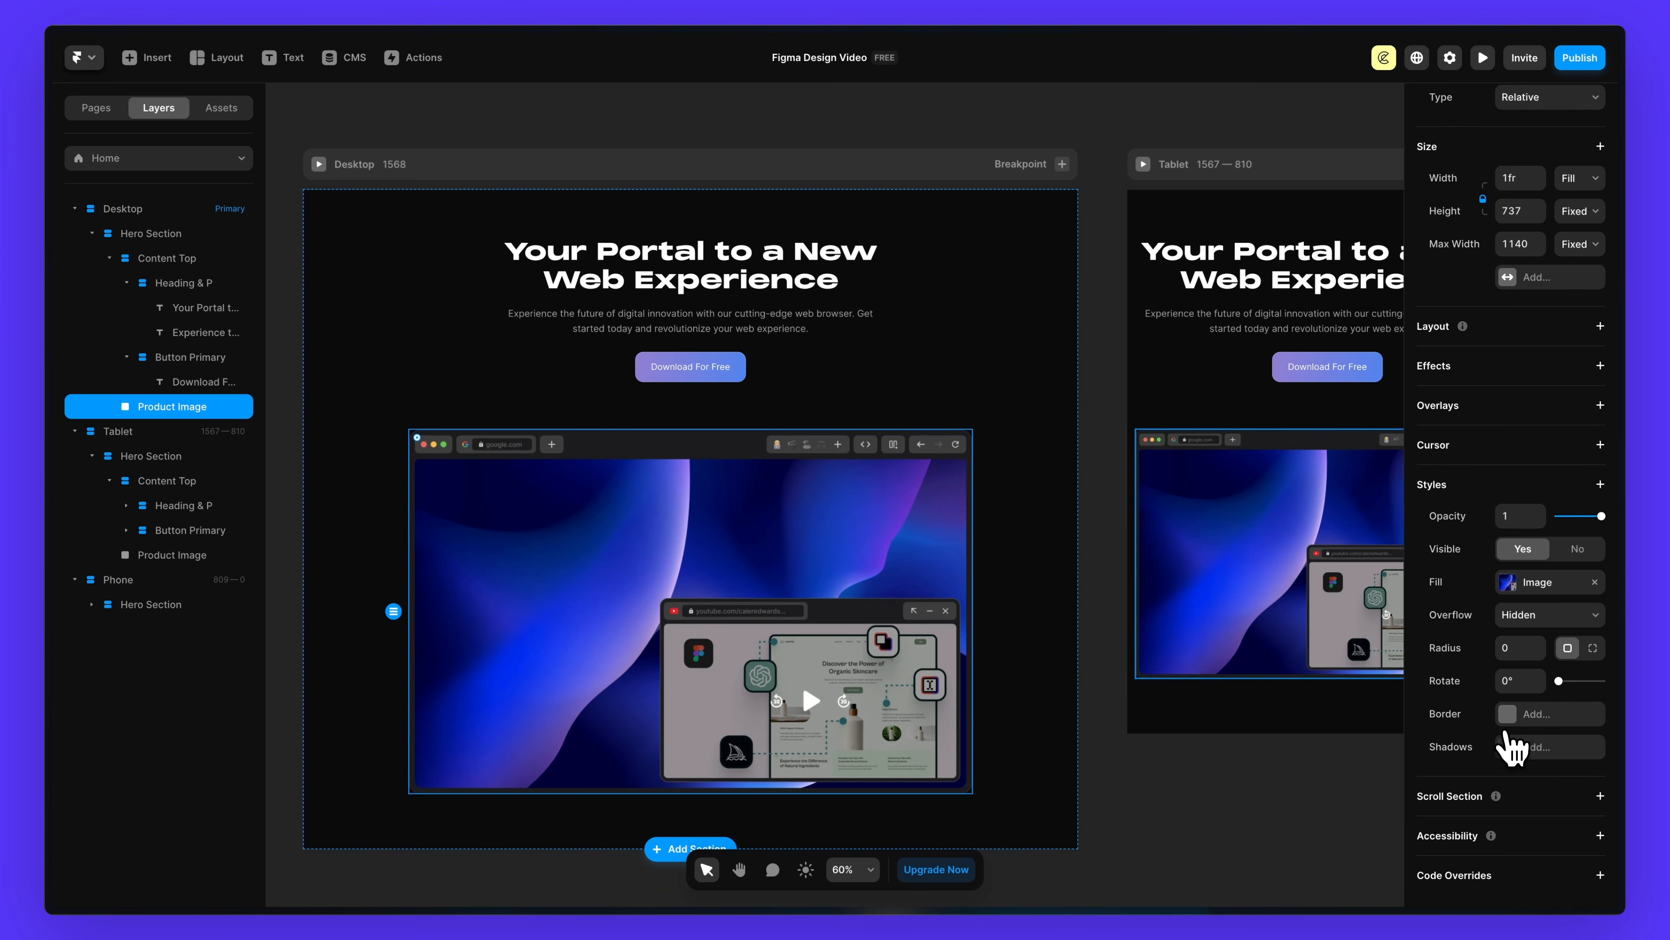
{"action": "left_click", "coordinate": [1512, 748]}
{"action": "key", "text": "super+c"}
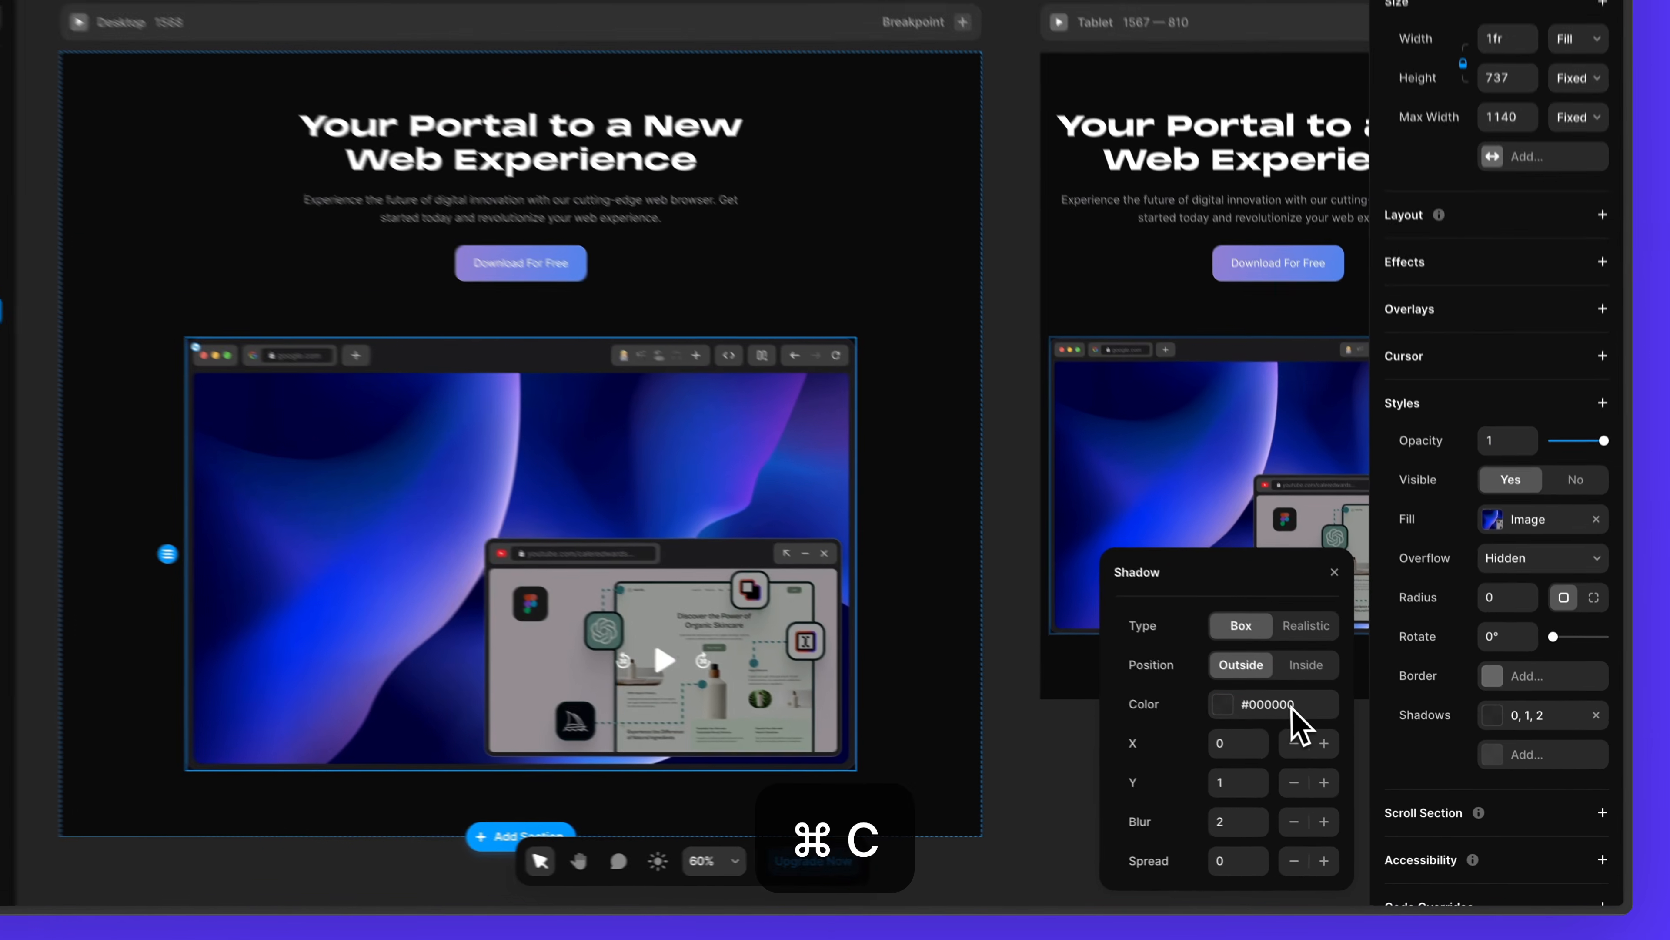
{"action": "left_click", "coordinate": [1309, 735]}
{"action": "key", "text": "super+v"}
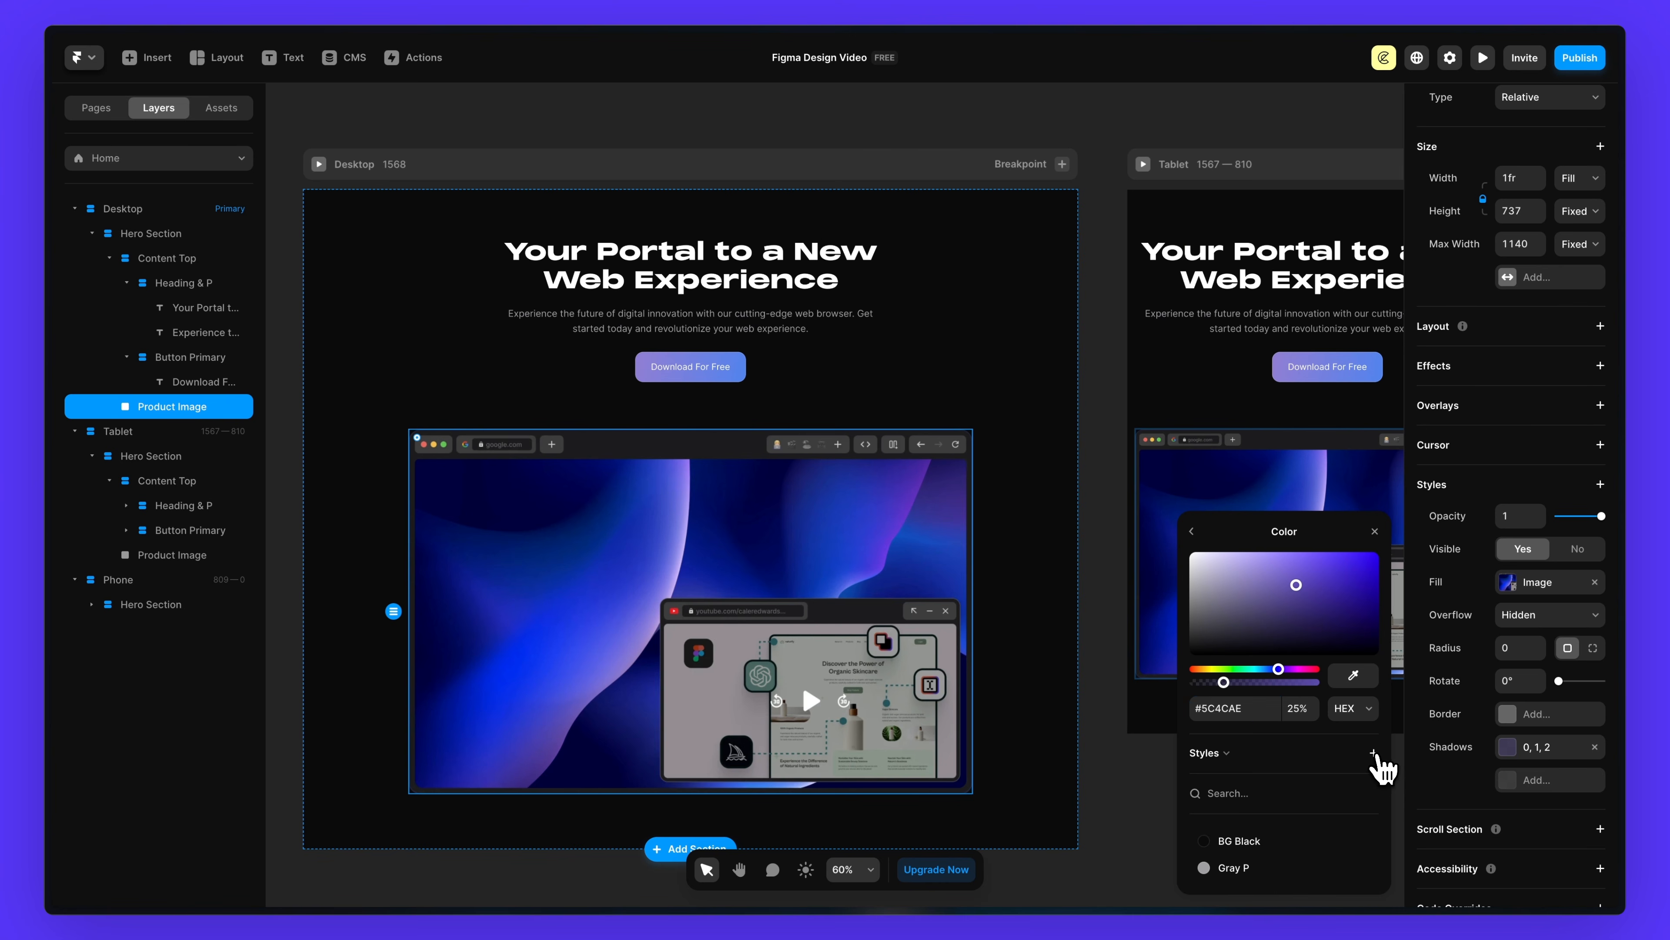
{"action": "left_click", "coordinate": [1374, 752]}
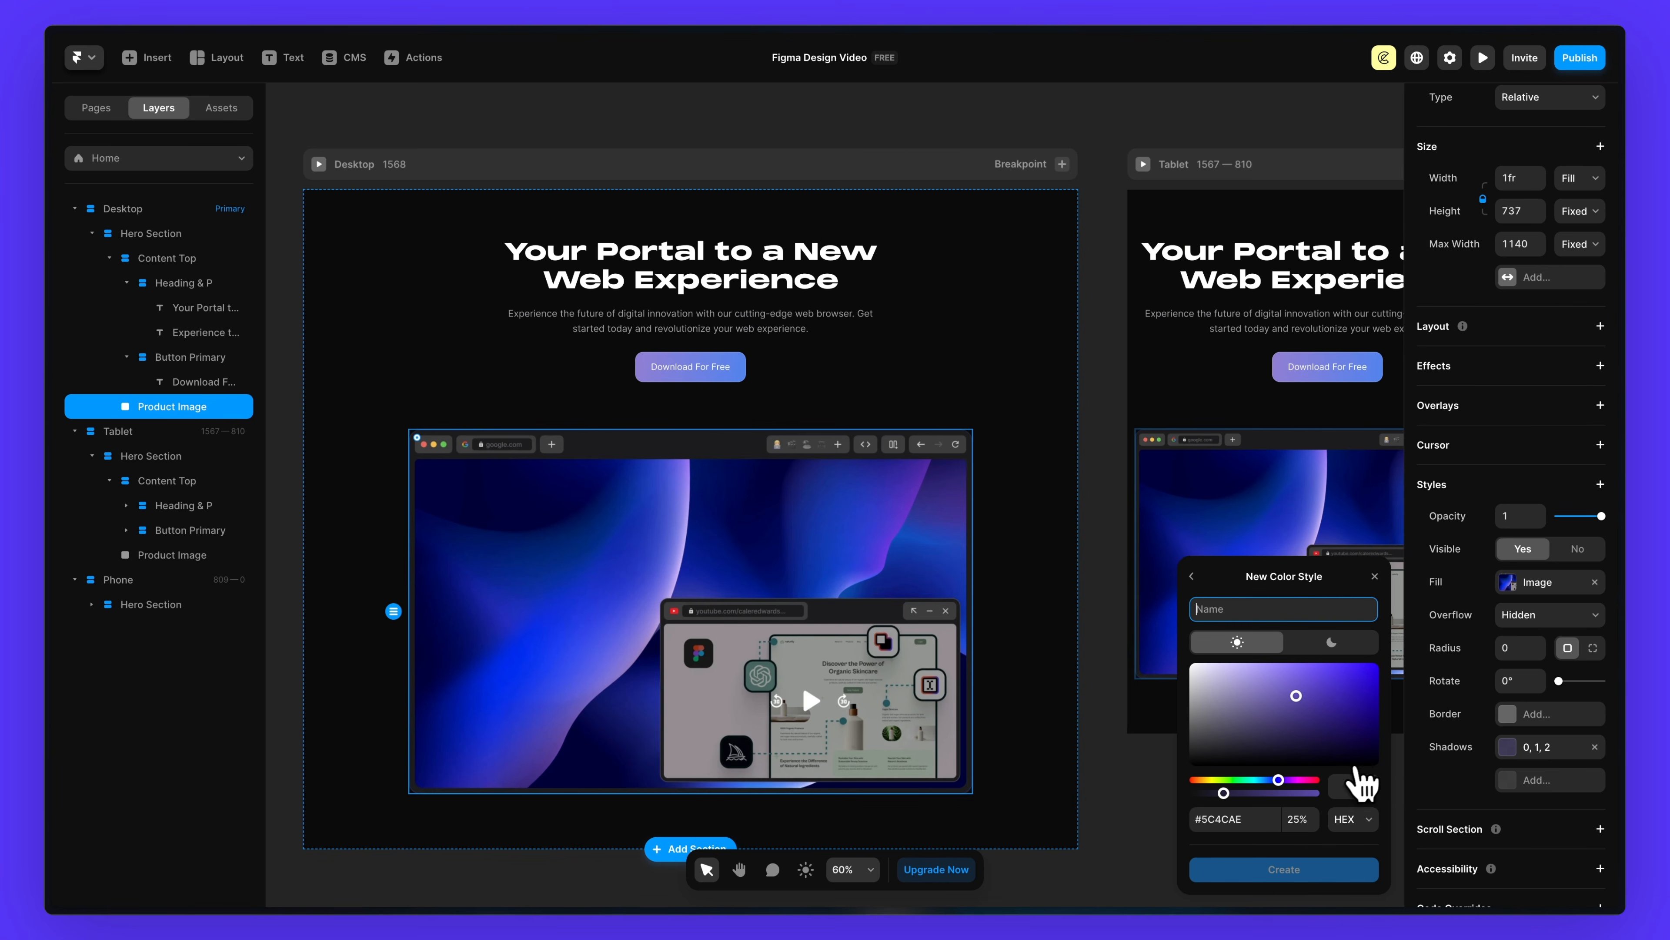
- Save the product image's shadow color as a new color style named "Purple Shadow"
{"action": "type", "text": "Purpl"}
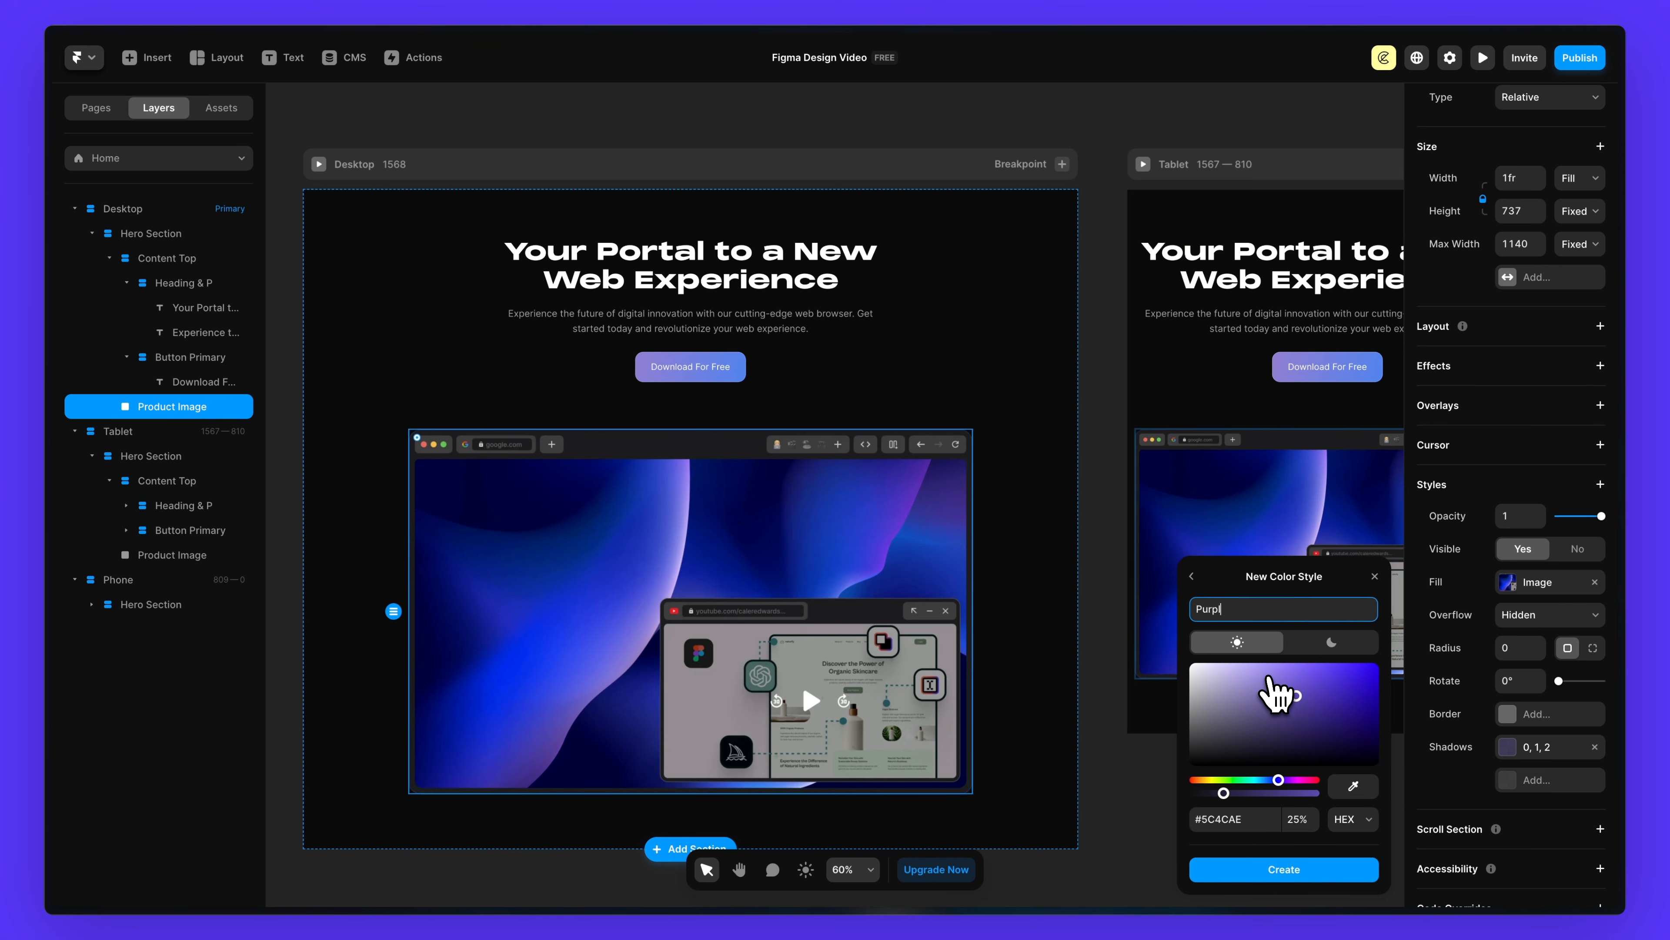
{"action": "type", "text": "e Shadow"}
{"action": "key", "text": "Return"}
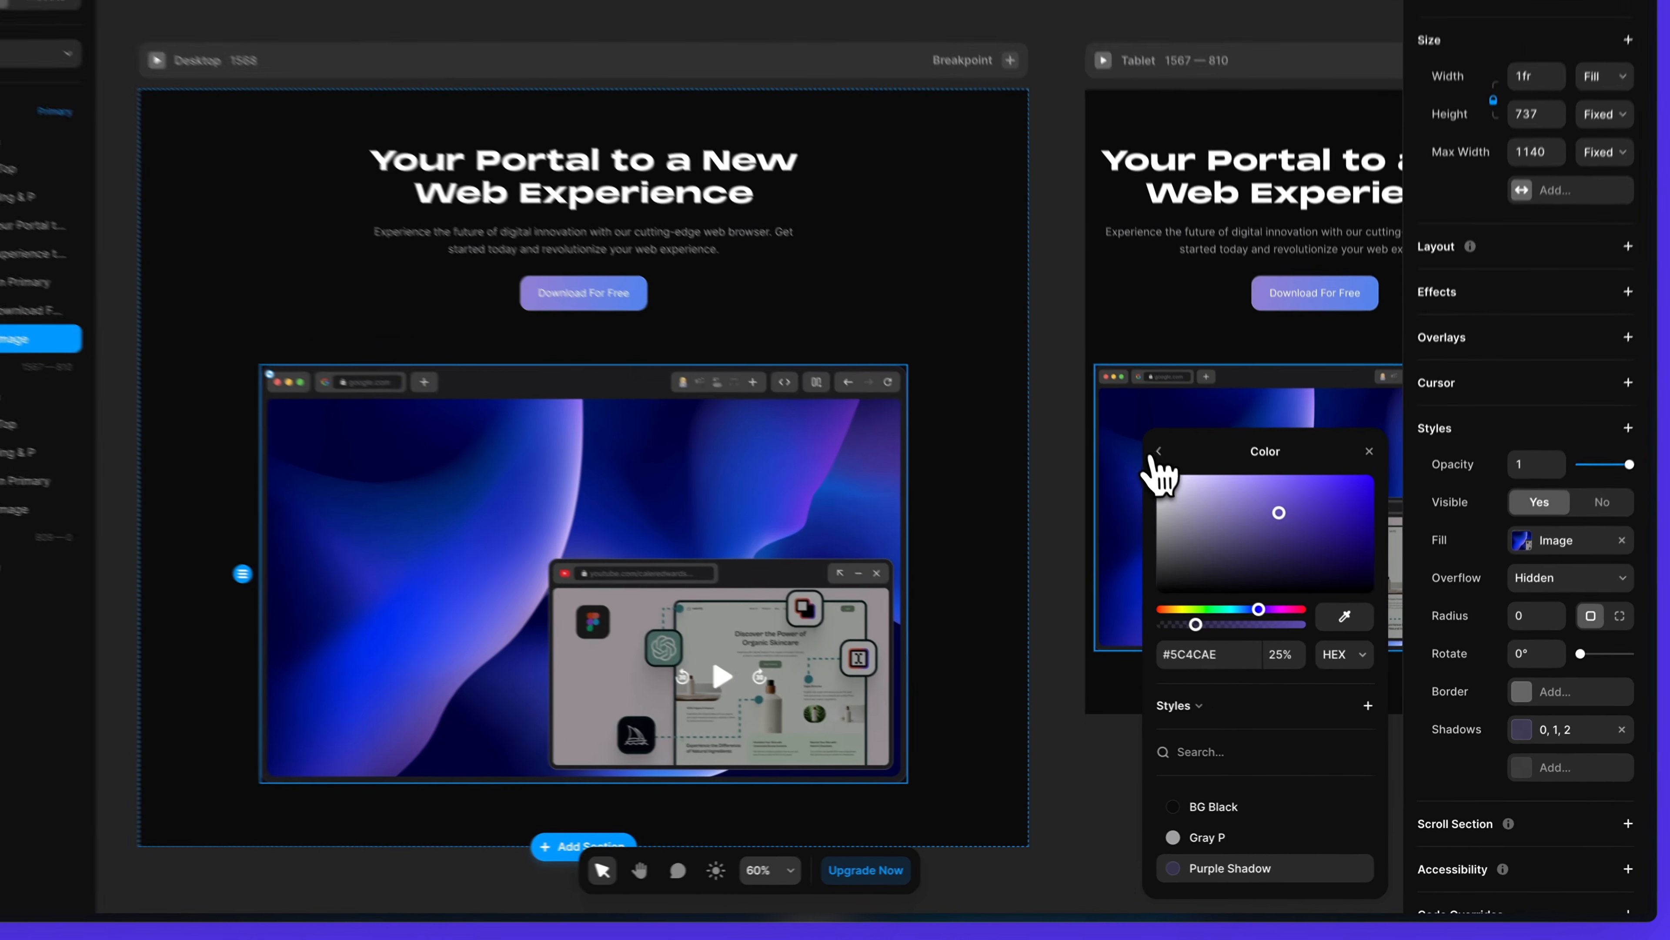
- Set the product image's shadow to a Y offset of 0, a blur of 130 and a spread of 10
{"action": "left_click", "coordinate": [1191, 505]}
{"action": "left_click", "coordinate": [1282, 803]}
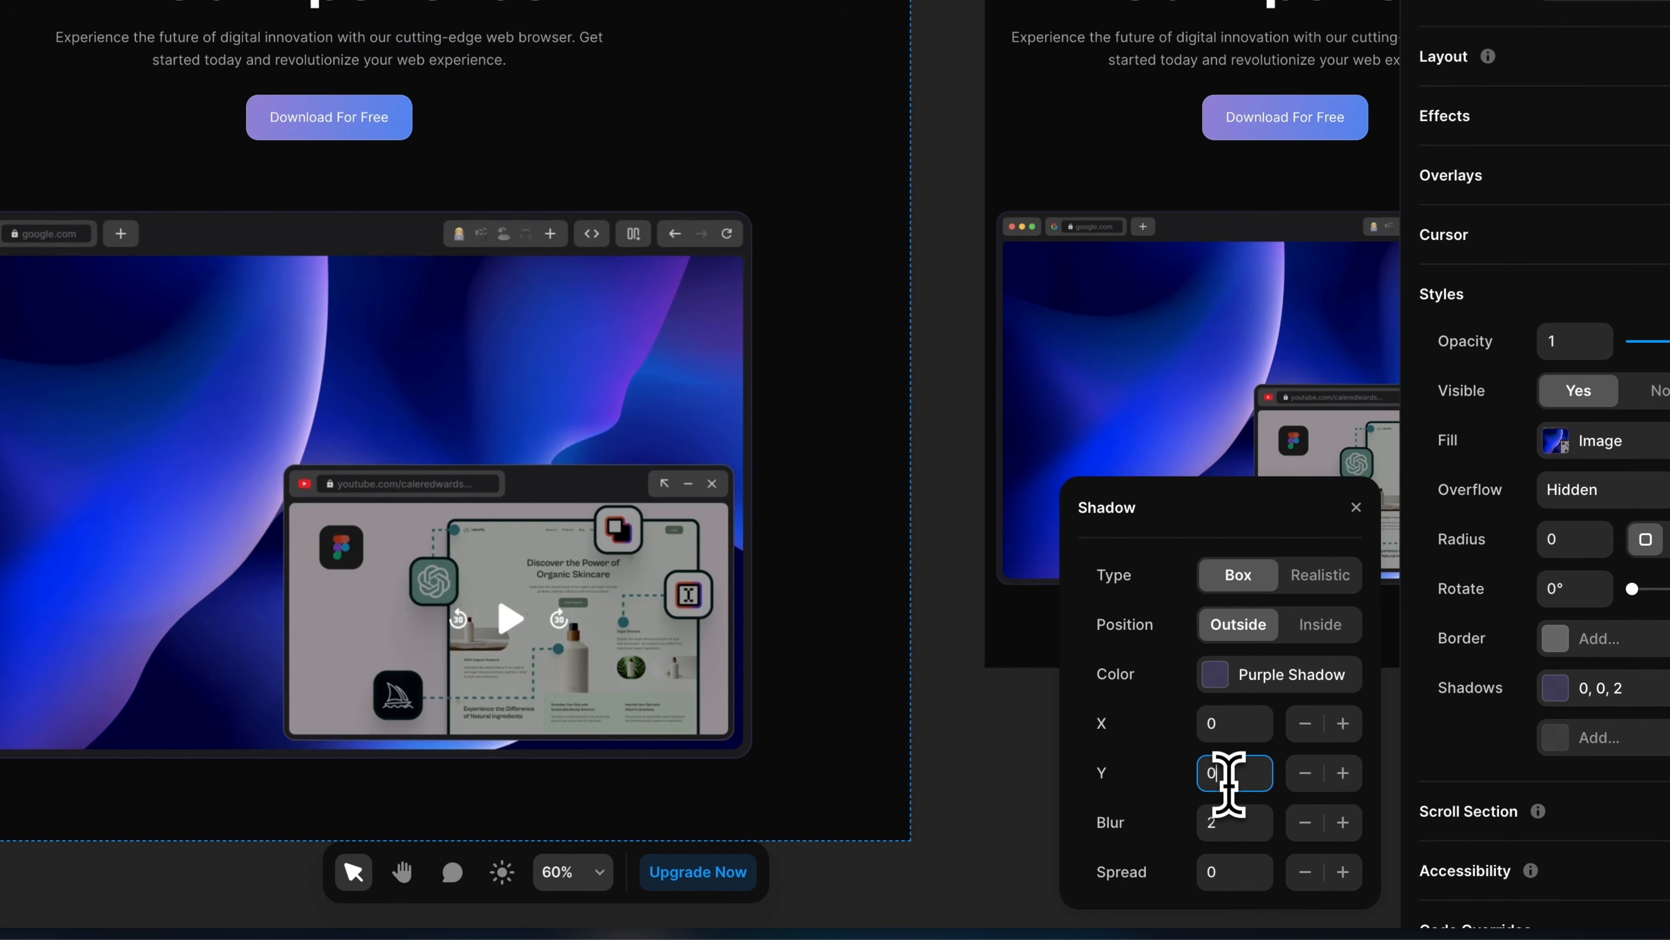
{"action": "left_click", "coordinate": [1224, 822]}
{"action": "type", "text": "100"}
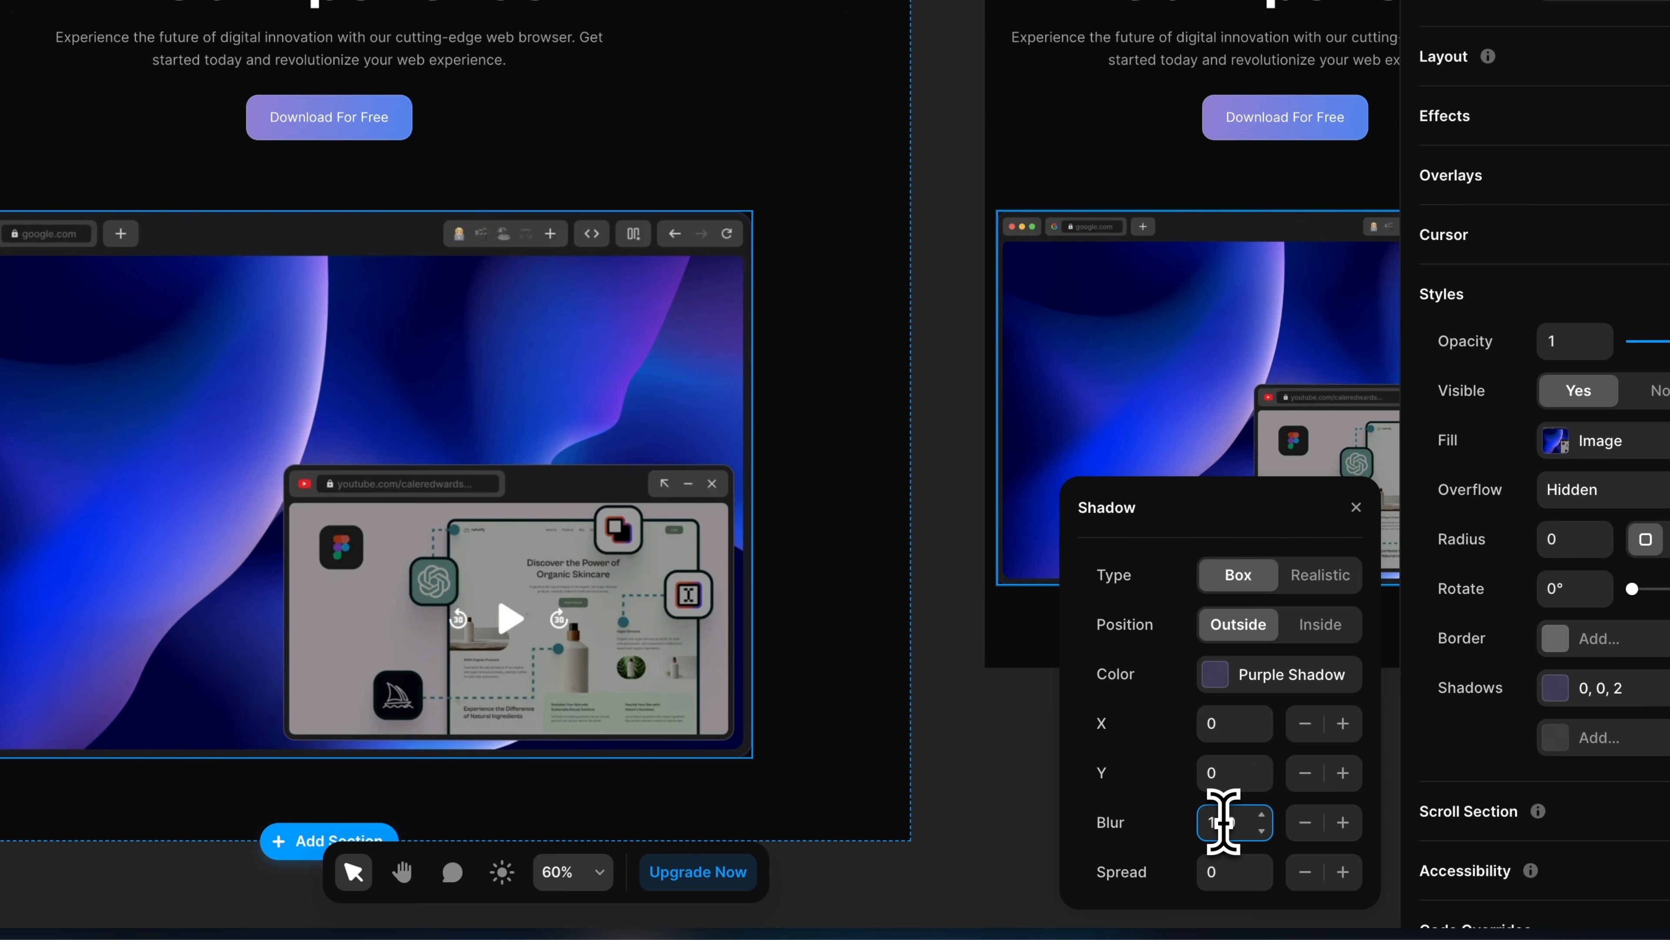
{"action": "left_click", "coordinate": [1243, 872]}
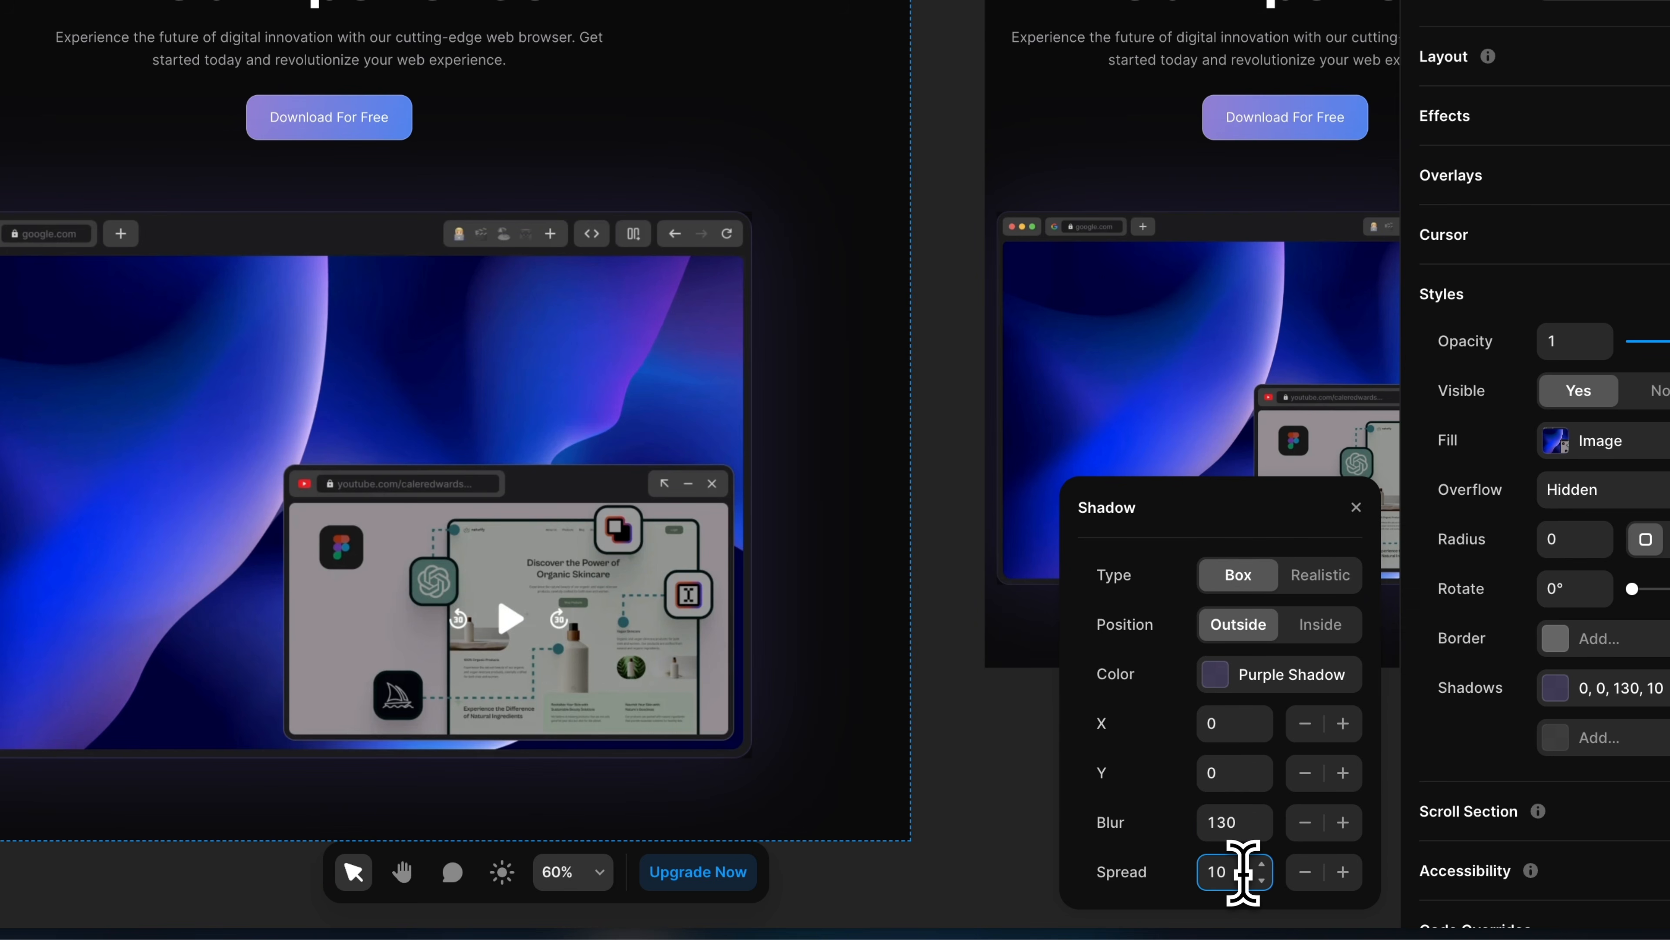
{"action": "type", "text": "10"}
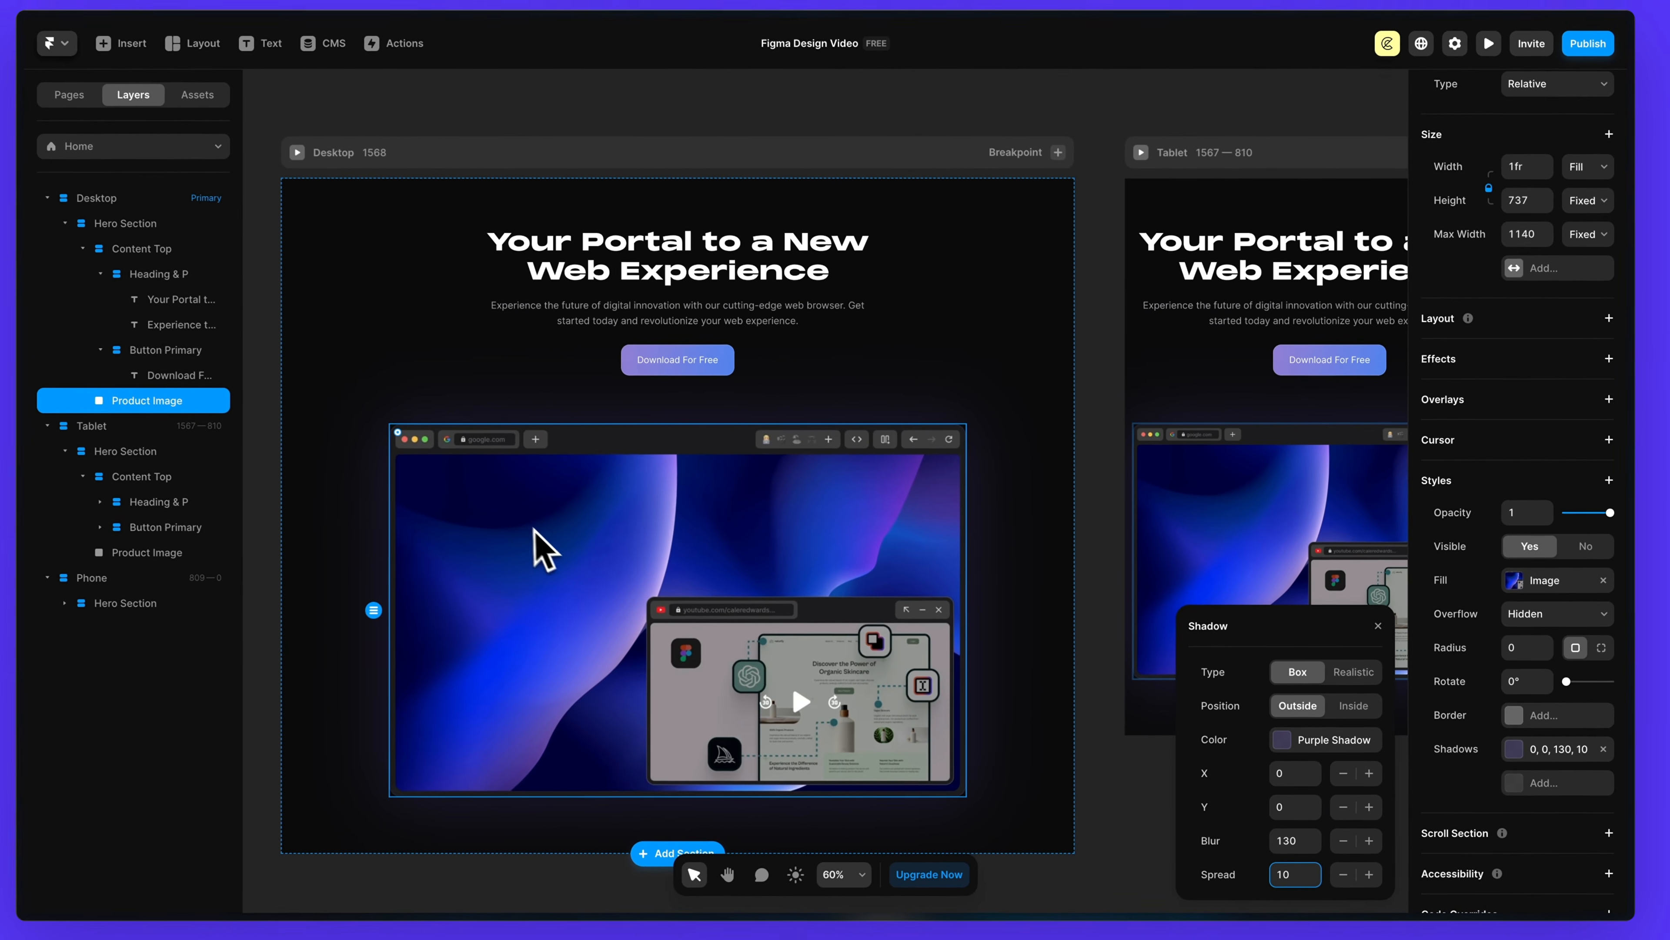
{"action": "left_click", "coordinate": [1374, 627]}
{"action": "left_click", "coordinate": [1096, 517]}
- Set the corner radius of the Desktop product image to 24
{"action": "left_click", "coordinate": [879, 589]}
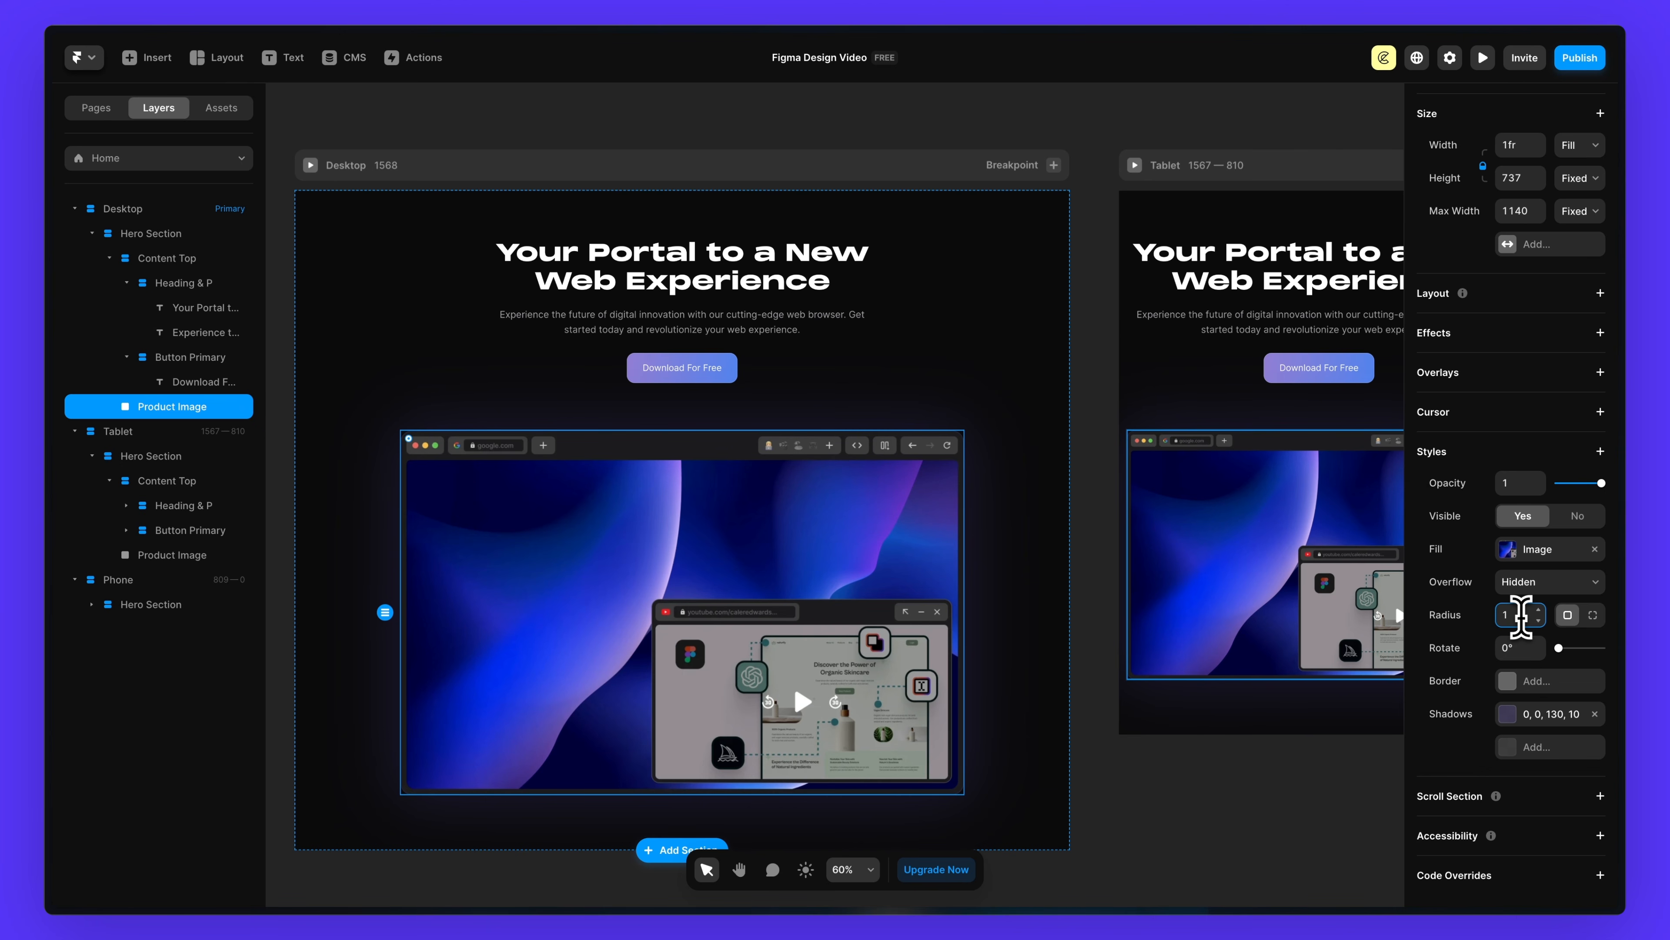
{"action": "key", "text": "BackSpace"}
{"action": "type", "text": "24"}
{"action": "key", "text": "Return"}
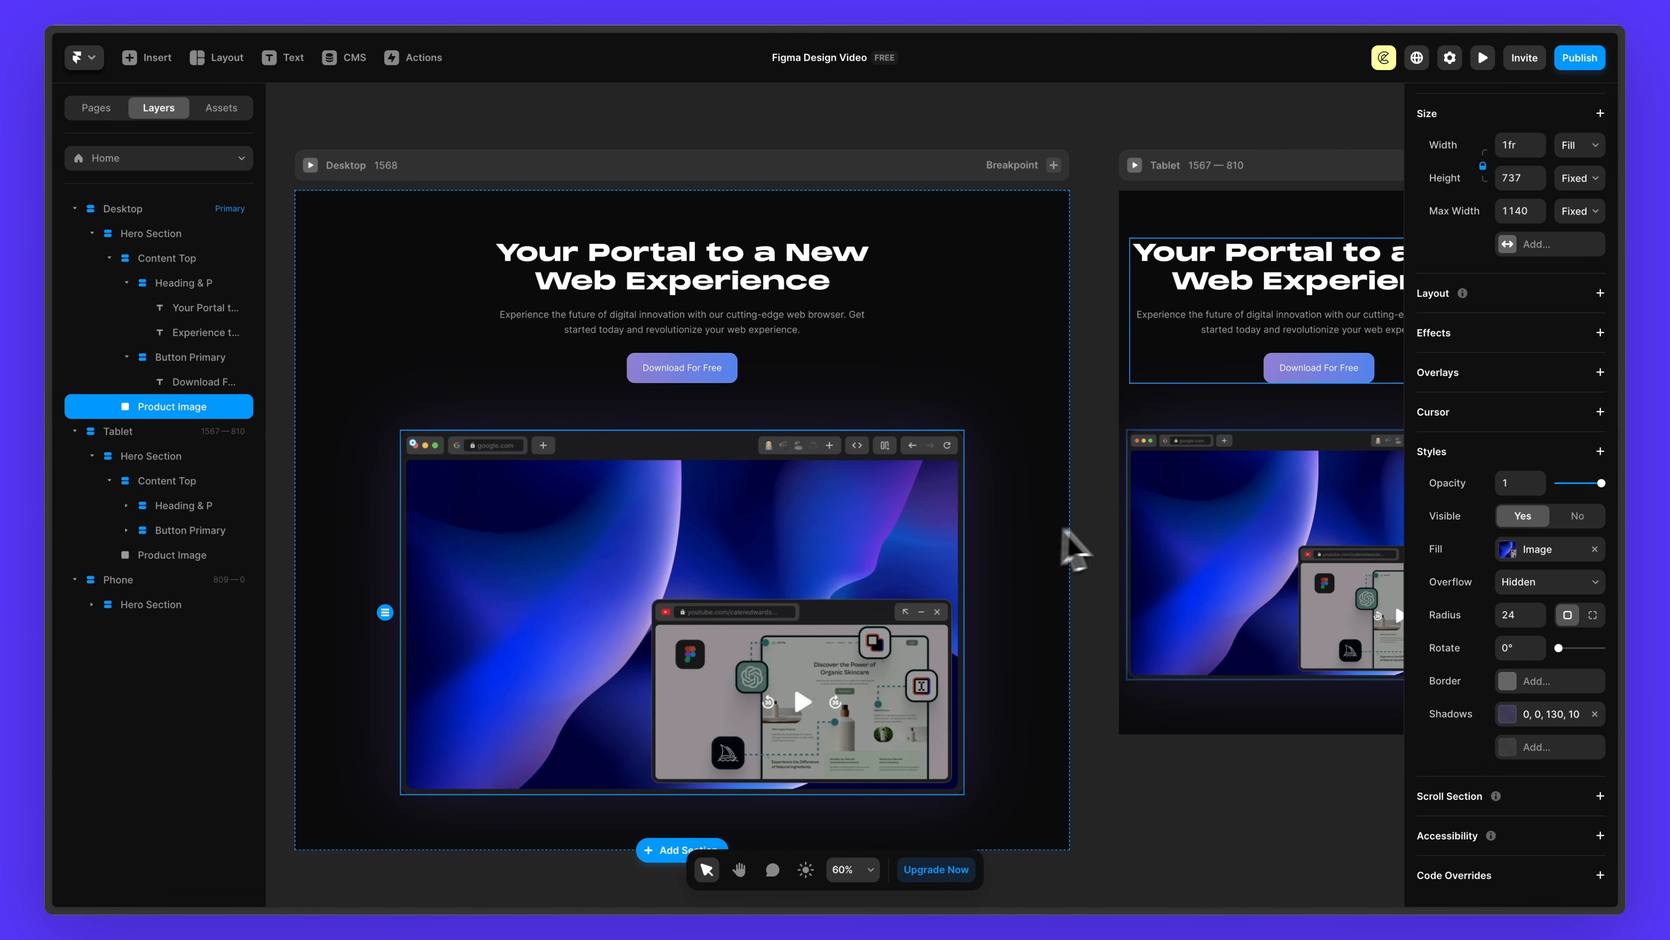
- Override the corner radius of the product image in the Tablet breakpoint with 16
{"action": "scroll", "coordinate": [678, 595], "scroll_direction": "right", "scroll_amount": 10}
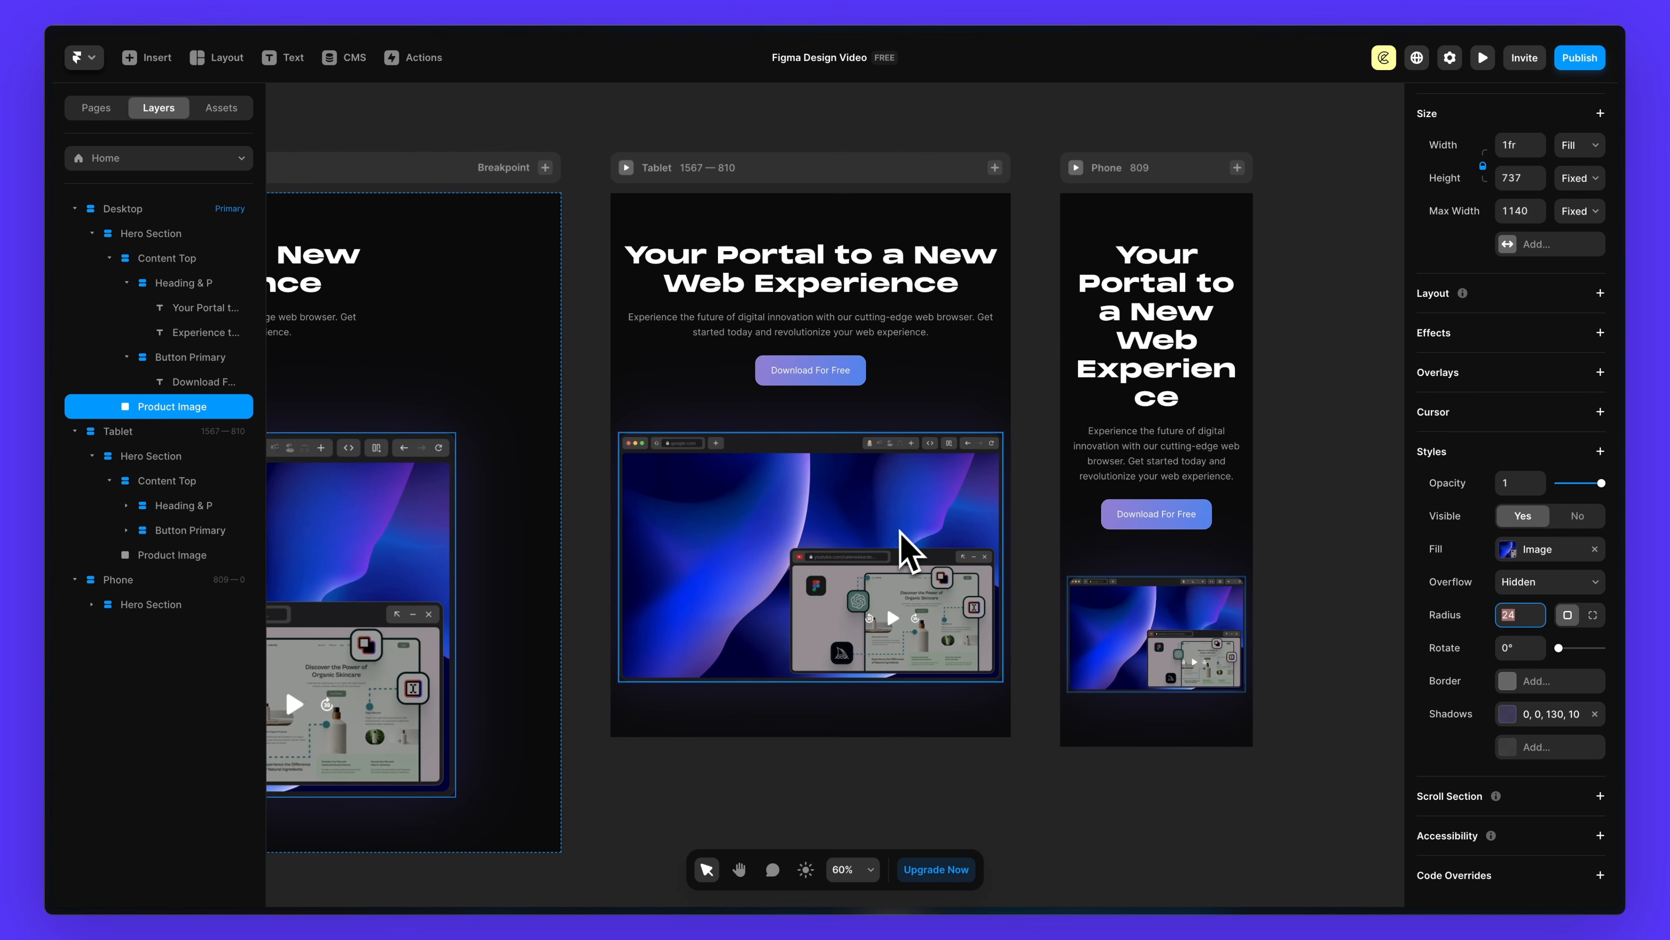
{"action": "left_click", "coordinate": [887, 493]}
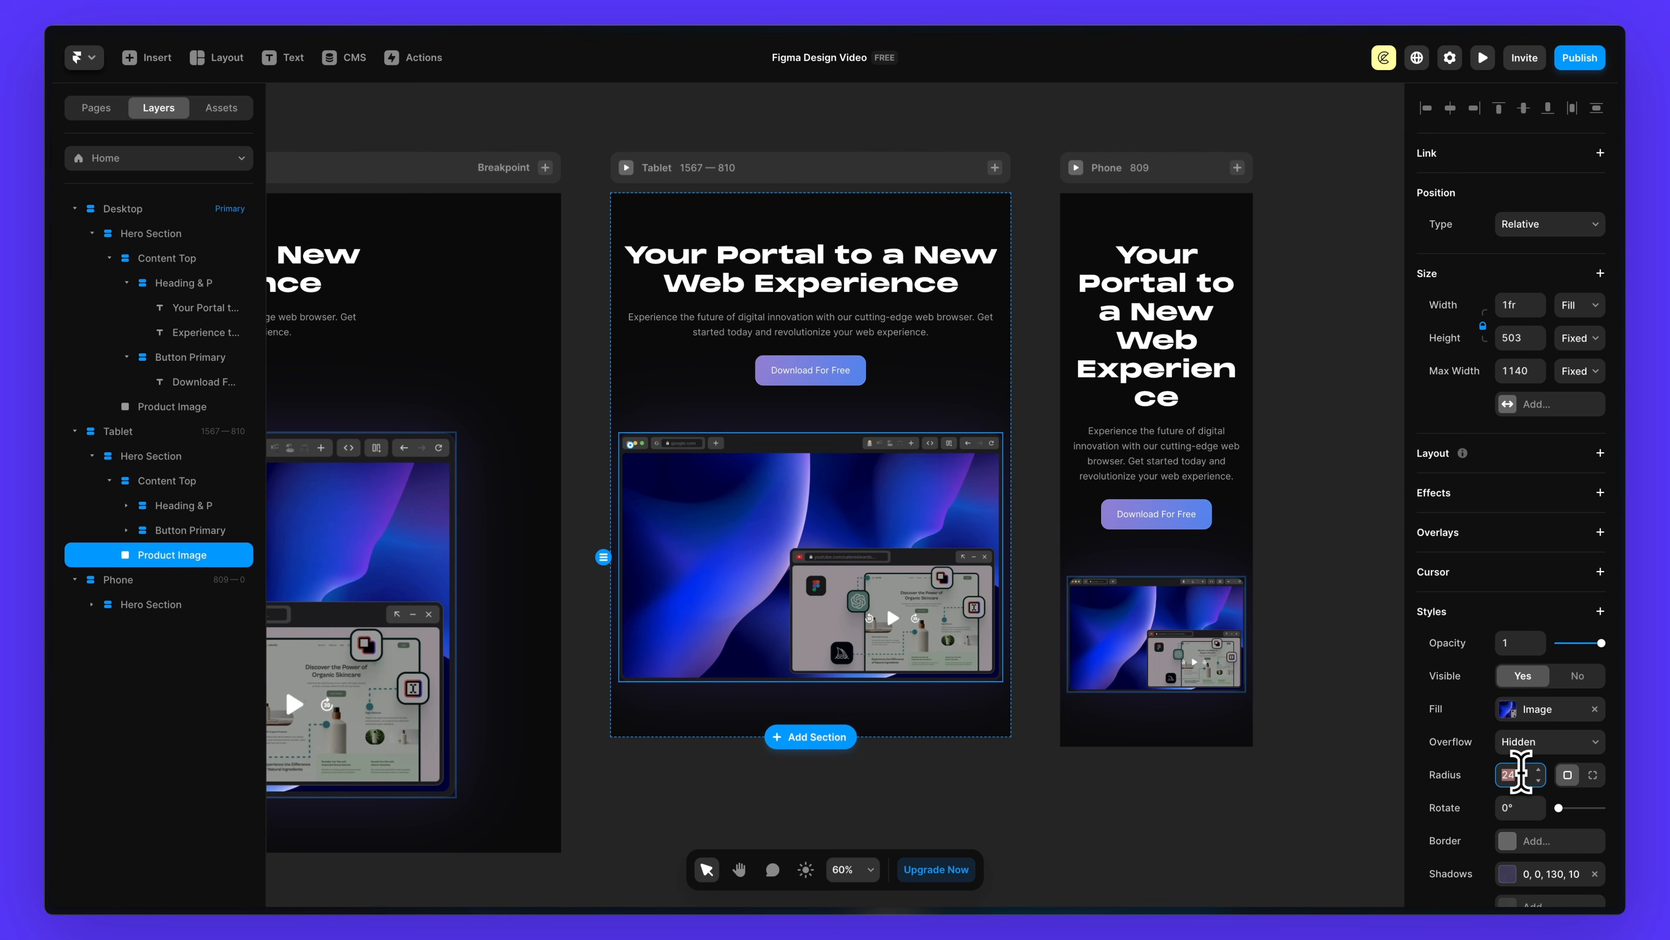
{"action": "key", "text": "Return"}
{"action": "scroll", "coordinate": [1025, 540], "scroll_direction": "left", "scroll_amount": 3}
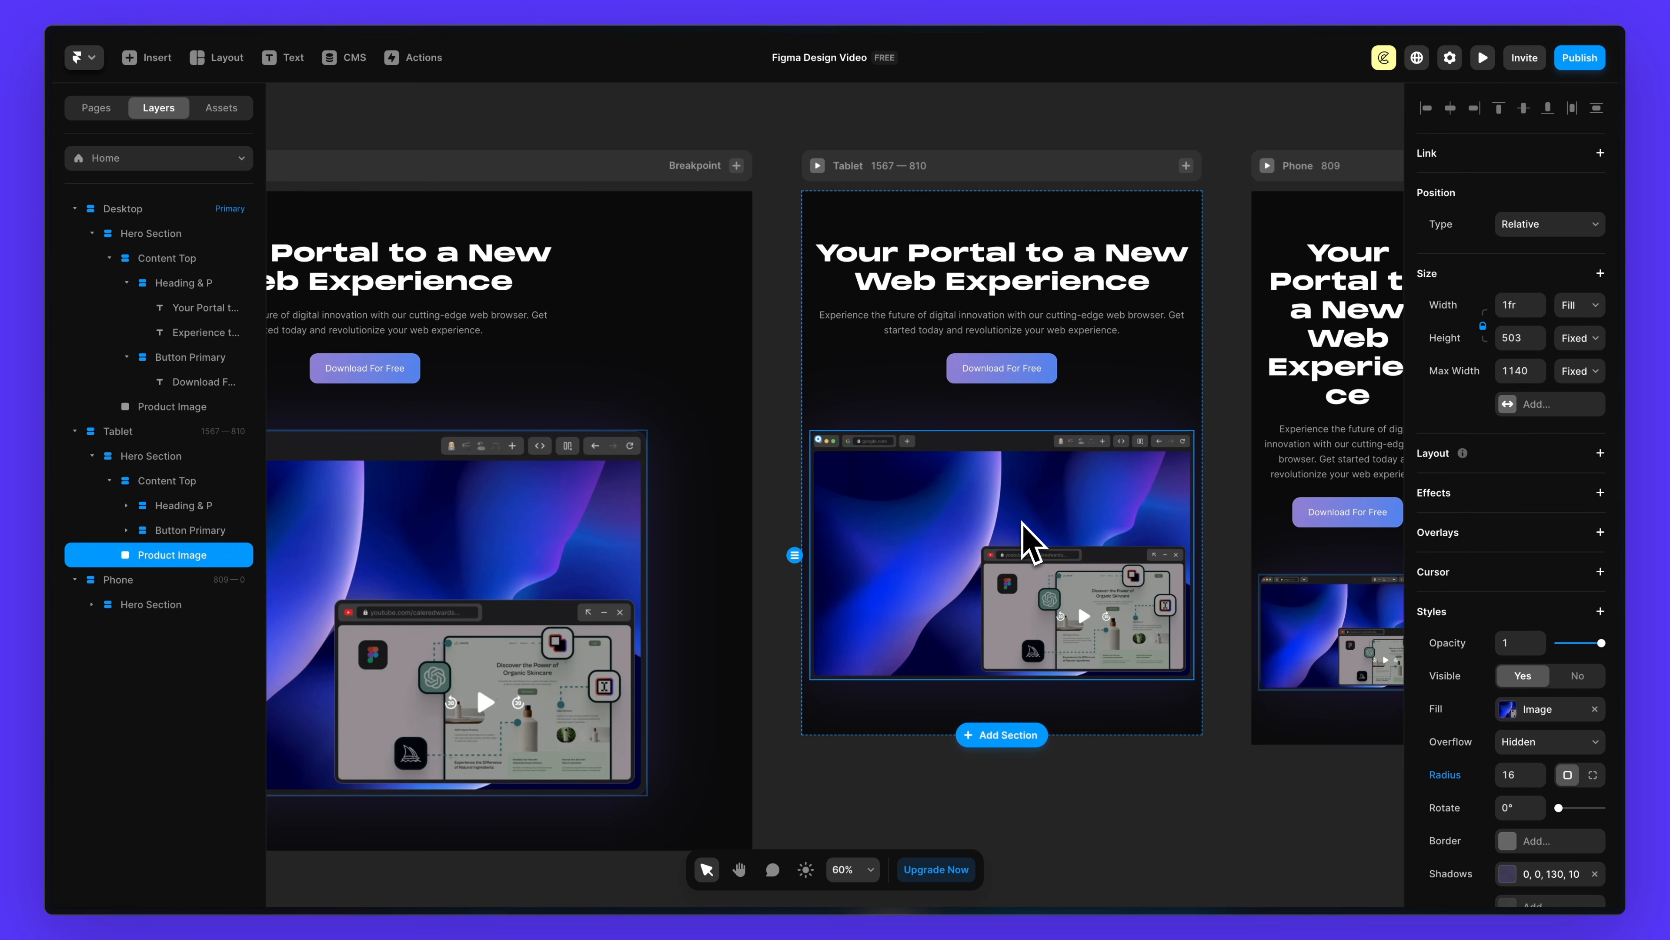
{"action": "scroll", "coordinate": [1177, 534], "scroll_direction": "left", "scroll_amount": 3}
{"action": "left_click", "coordinate": [825, 527]}
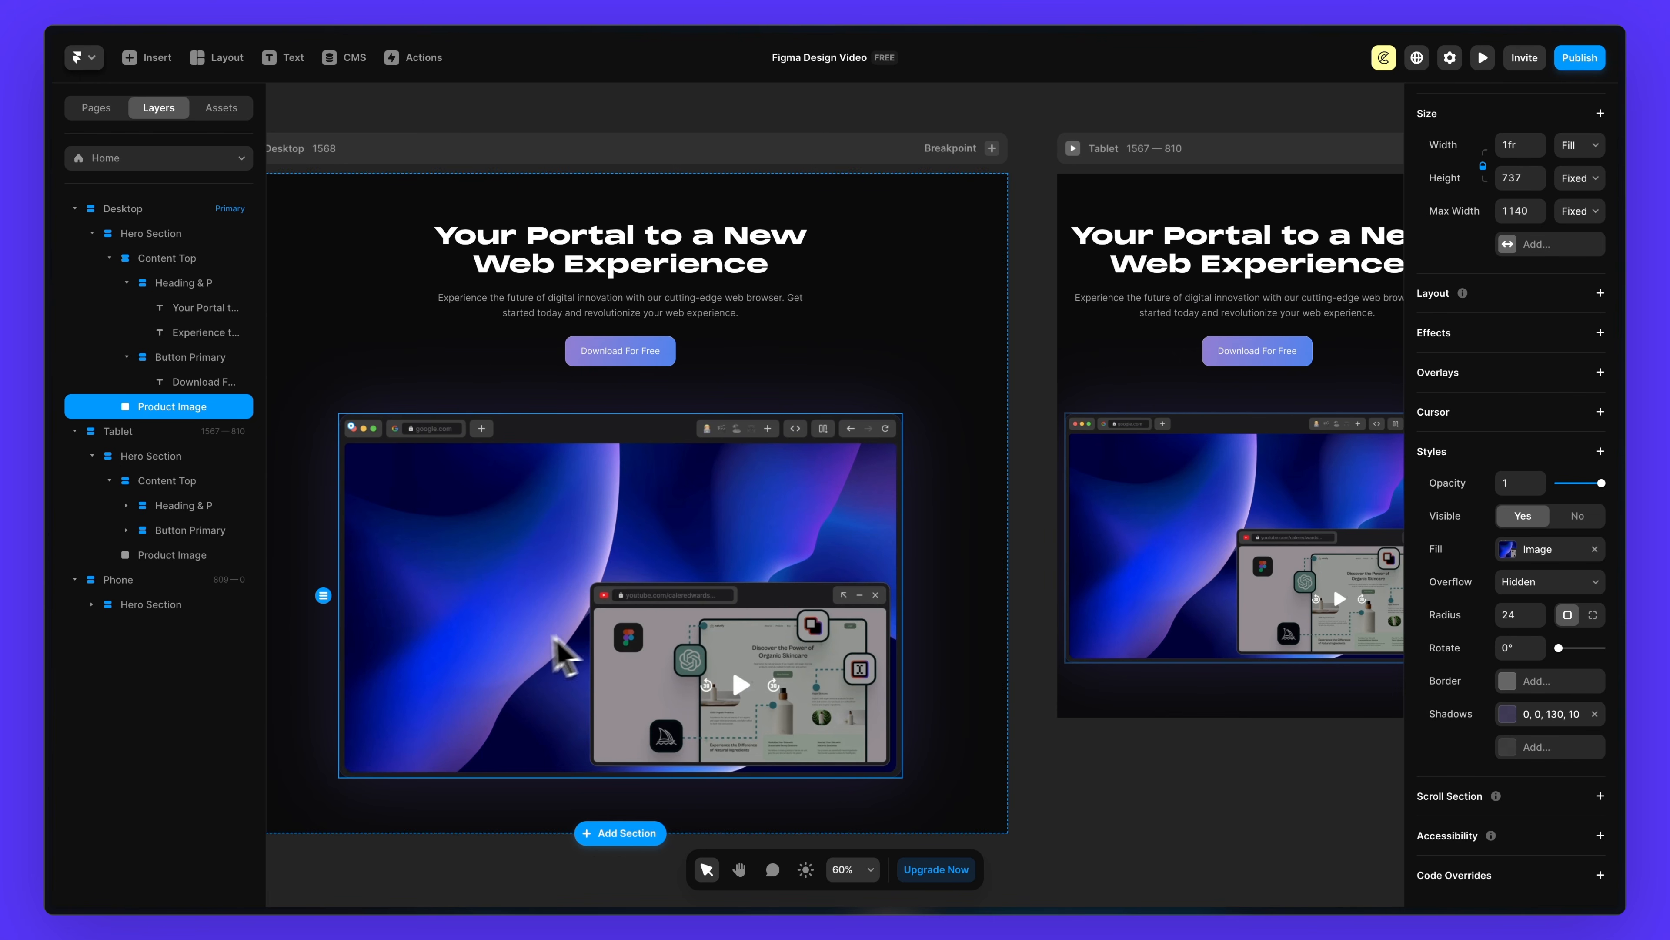
{"action": "scroll", "coordinate": [709, 447], "scroll_direction": "right", "scroll_amount": 5}
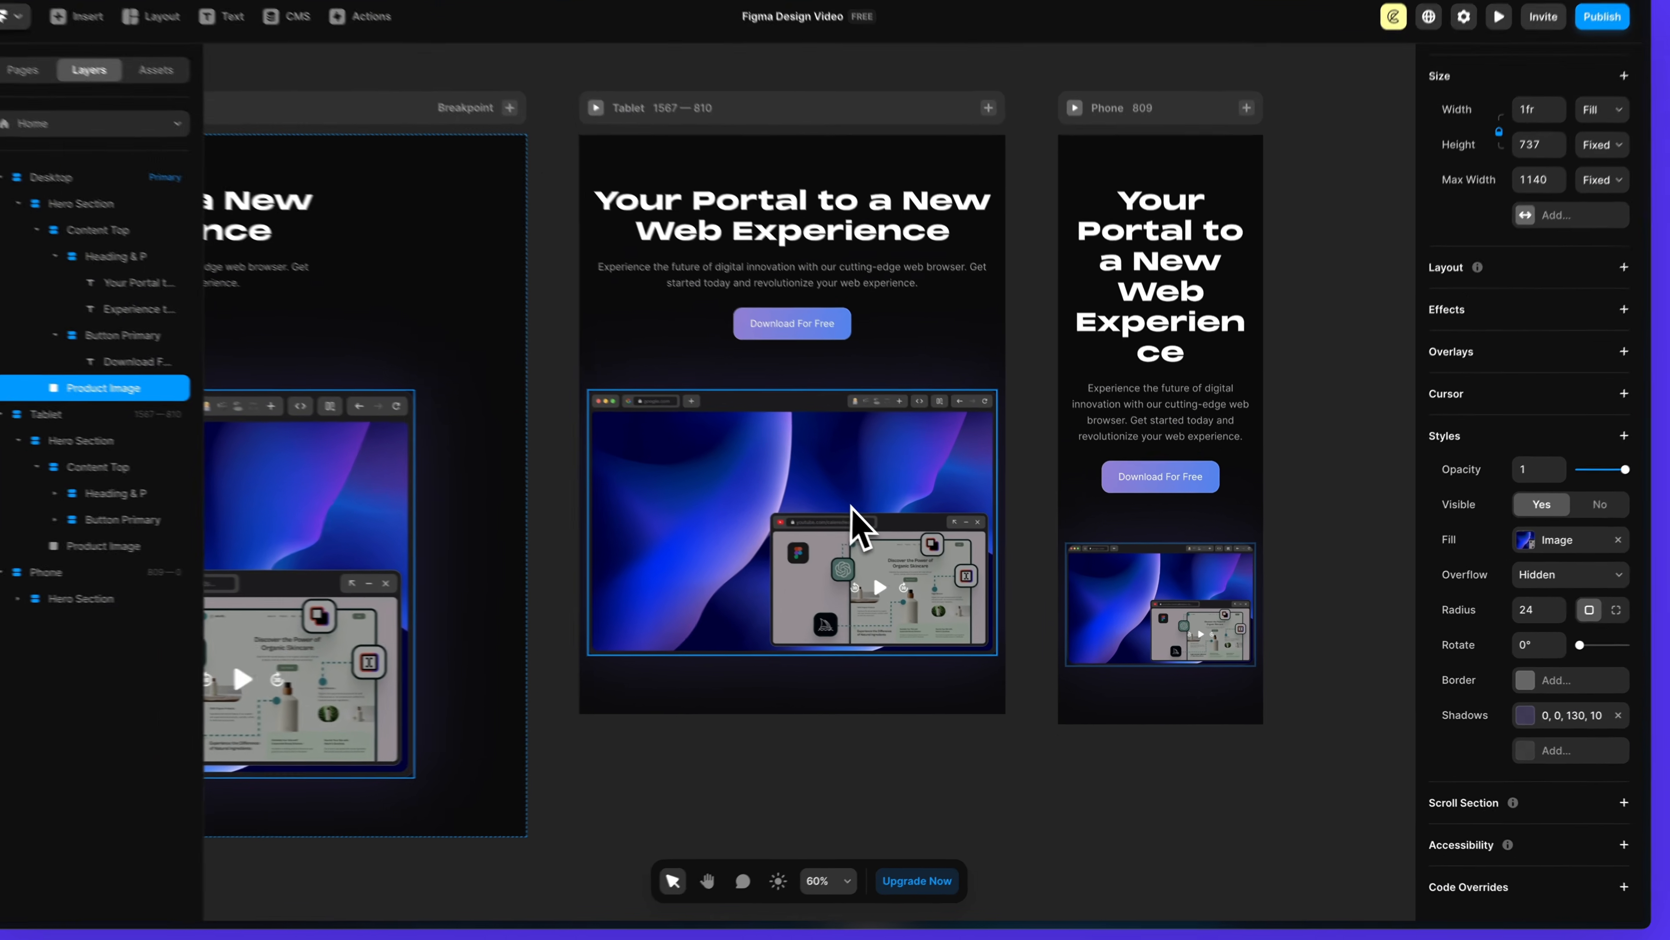
{"action": "left_click", "coordinate": [852, 508]}
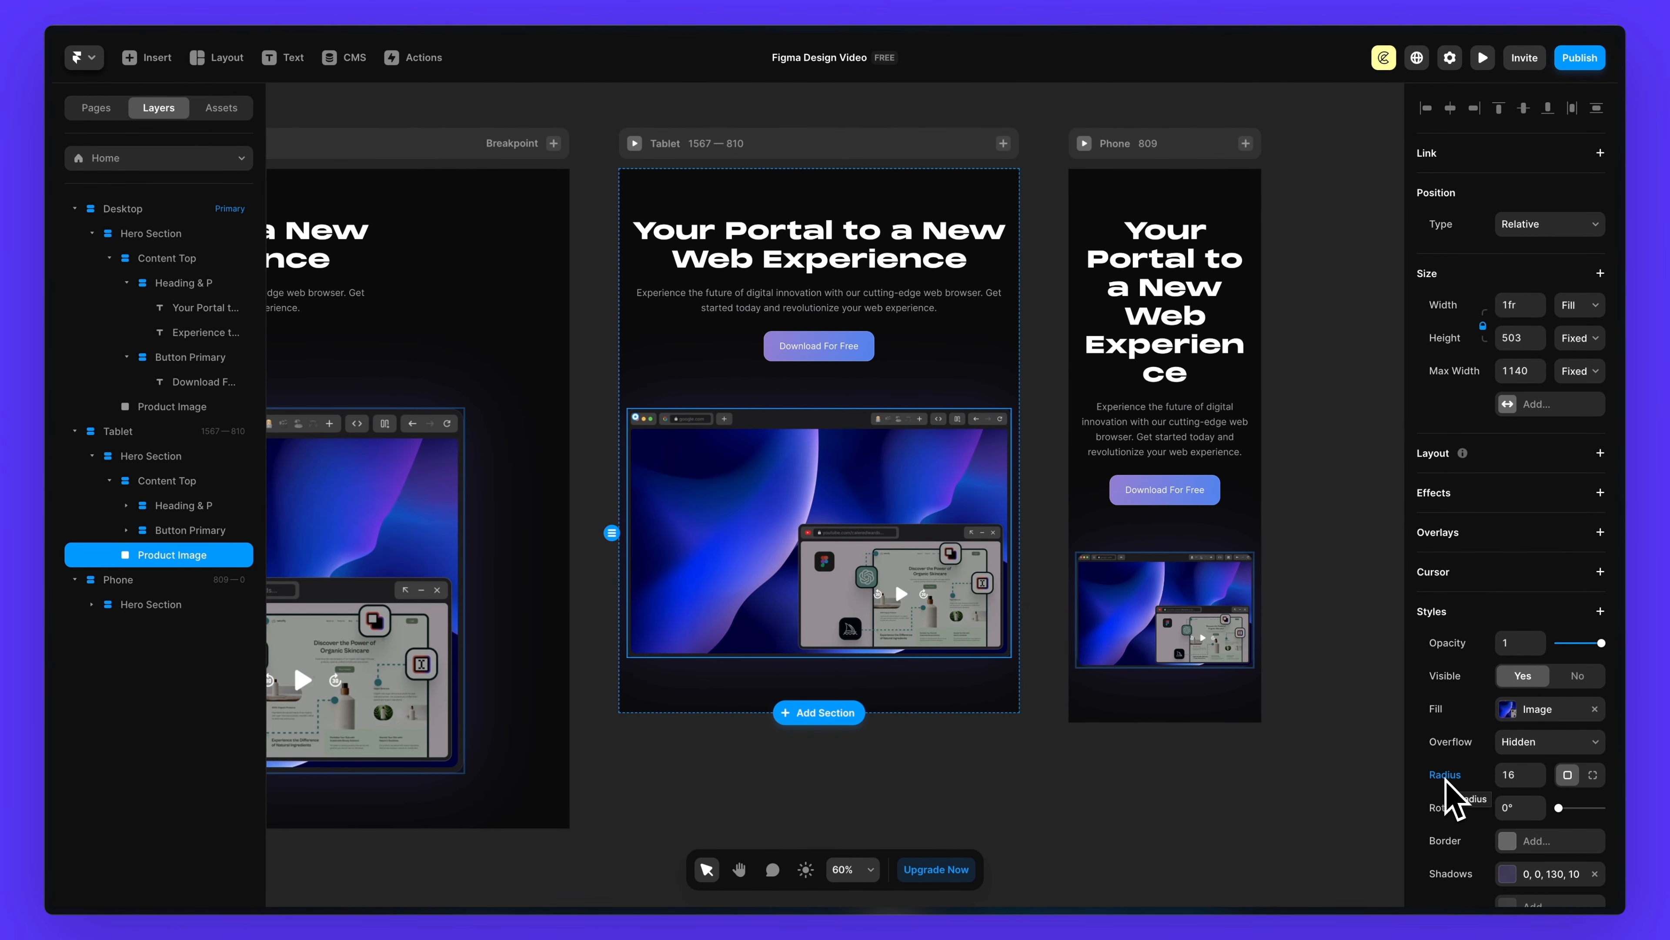
- Override the corner radius of the product image in the Phone breakpoint with 8
{"action": "left_click", "coordinate": [1159, 623]}
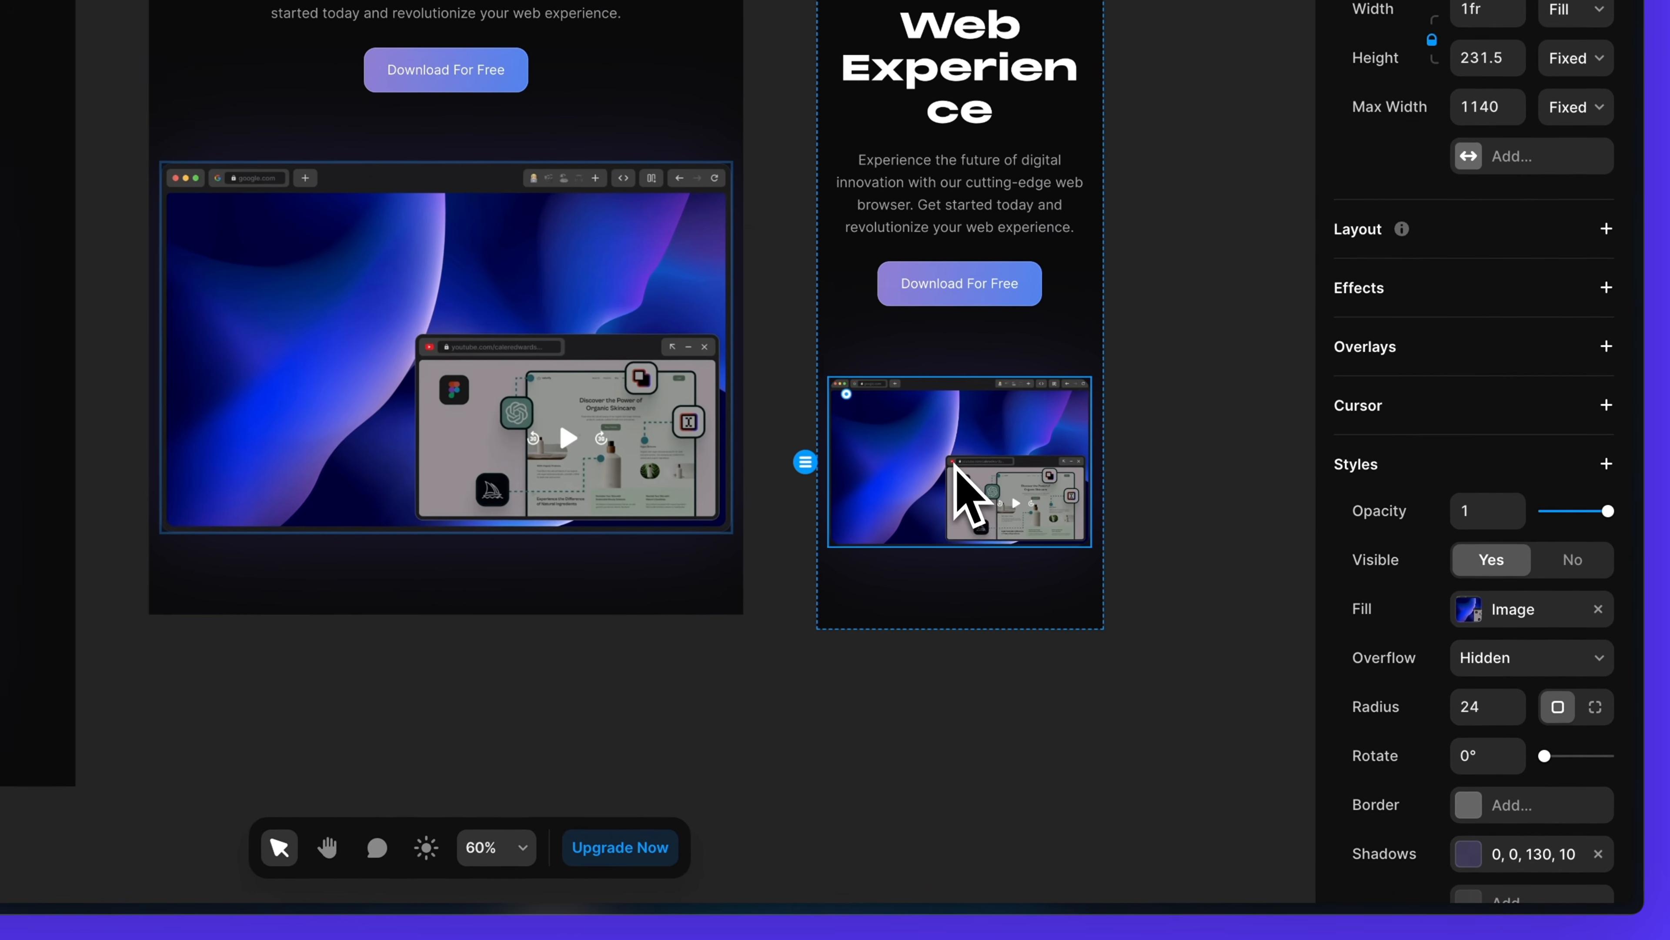
{"action": "left_click", "coordinate": [1499, 703]}
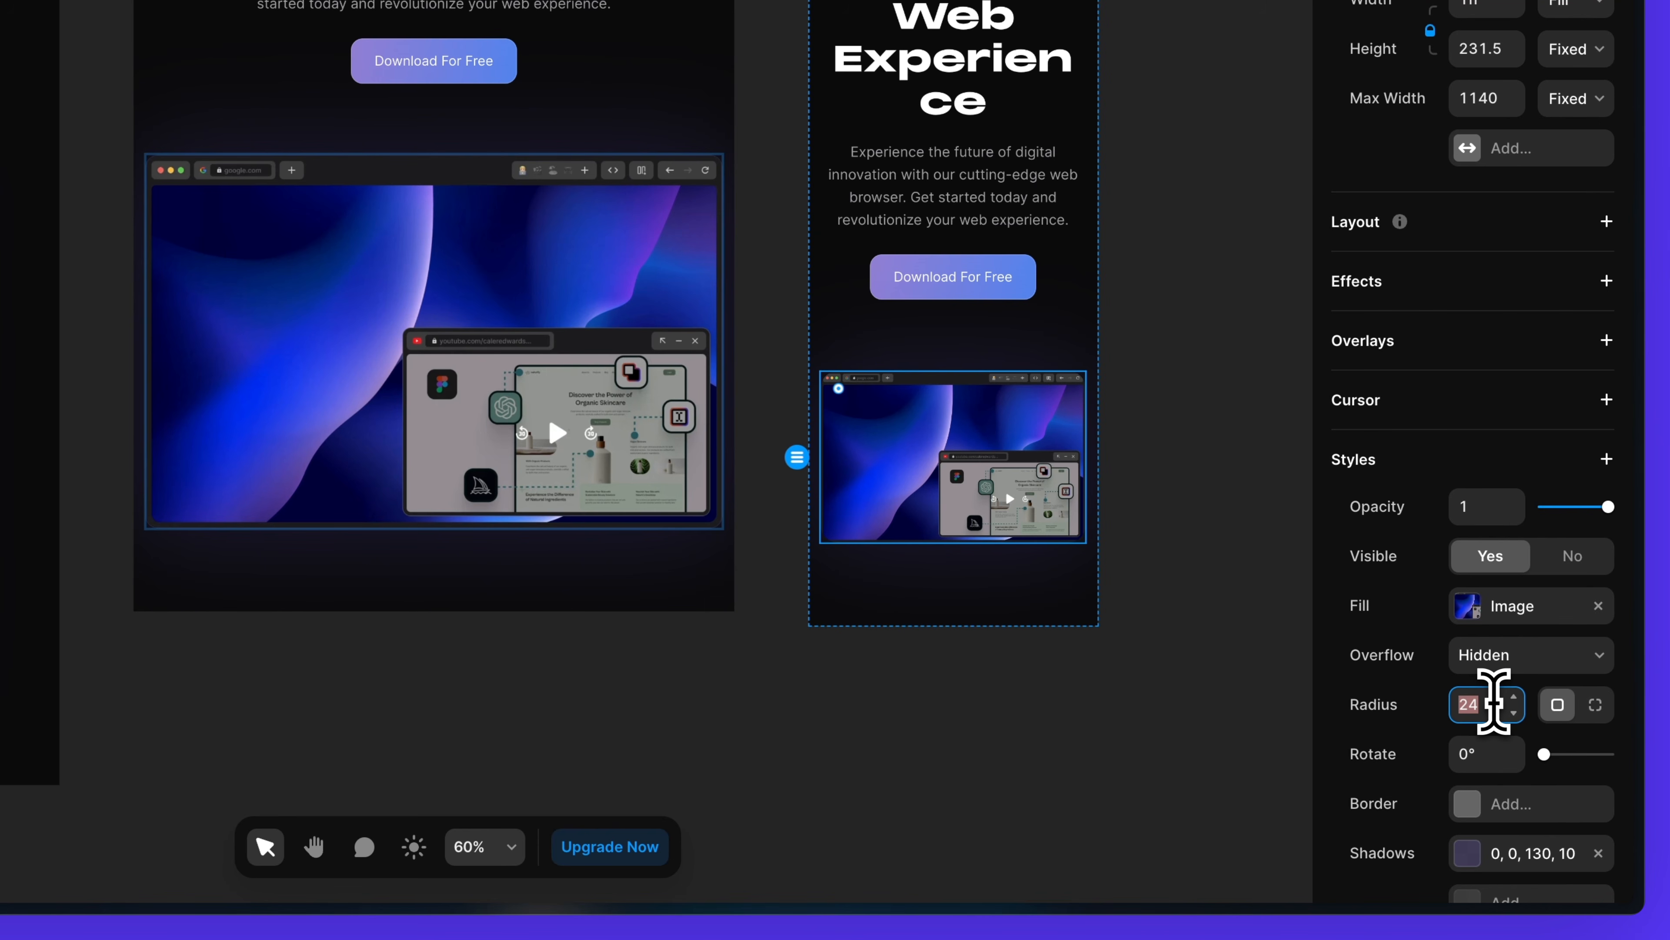
{"action": "type", "text": "8"}
{"action": "key", "text": "Return"}
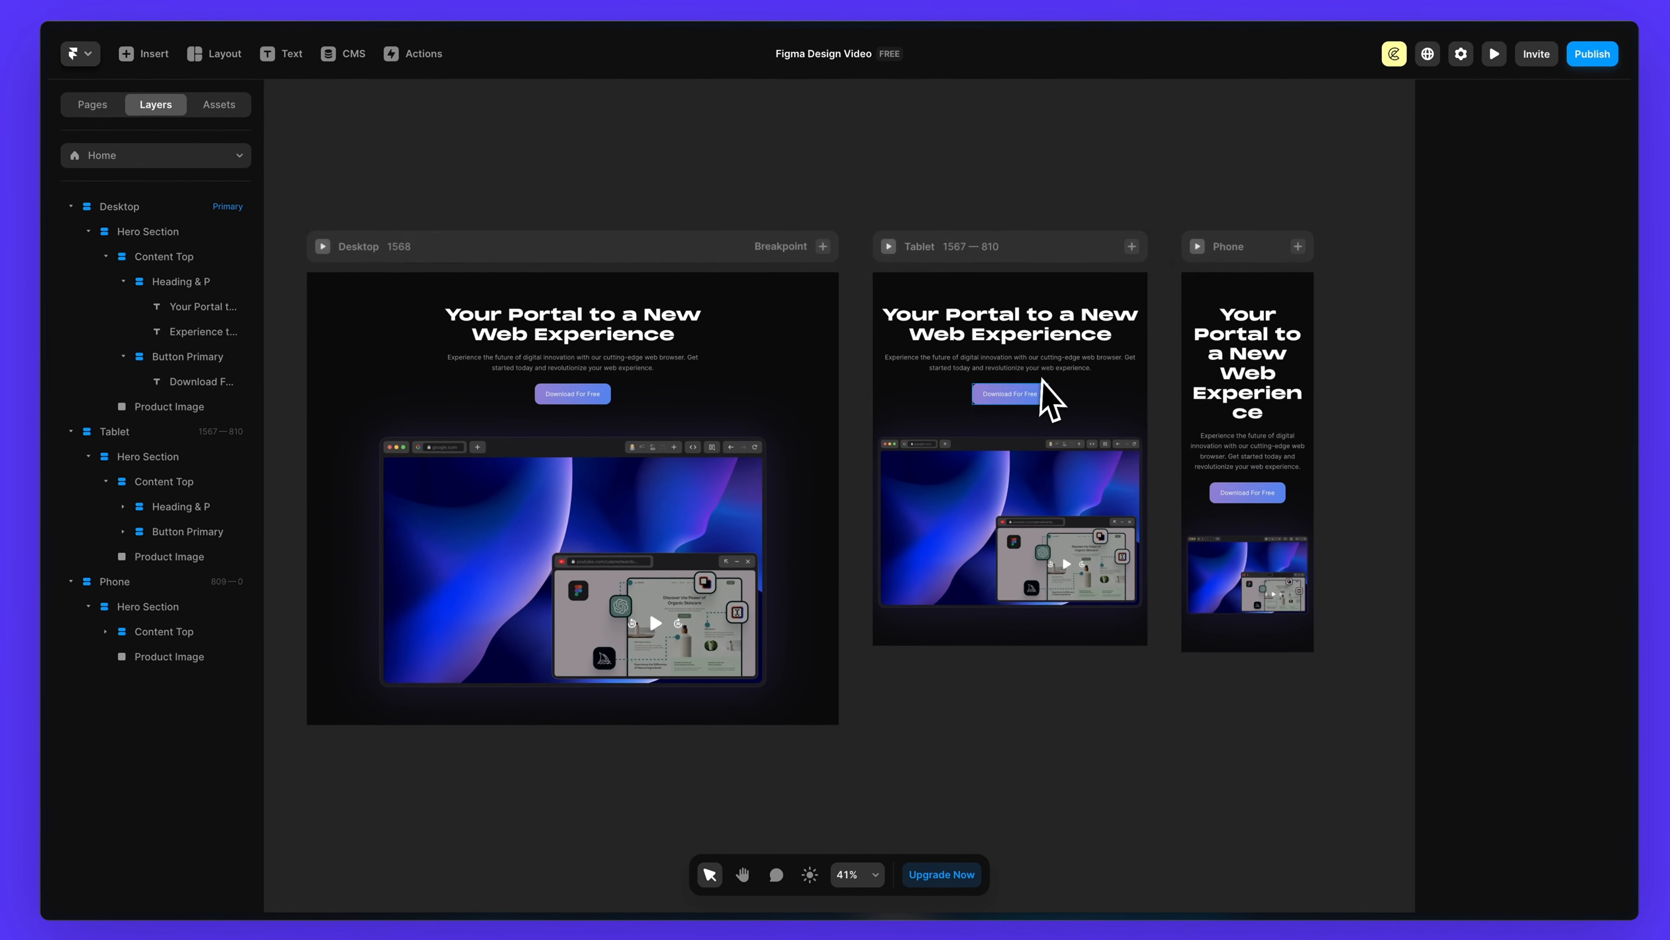
{"action": "scroll", "coordinate": [1053, 756], "scroll_direction": "left", "scroll_amount": 2}
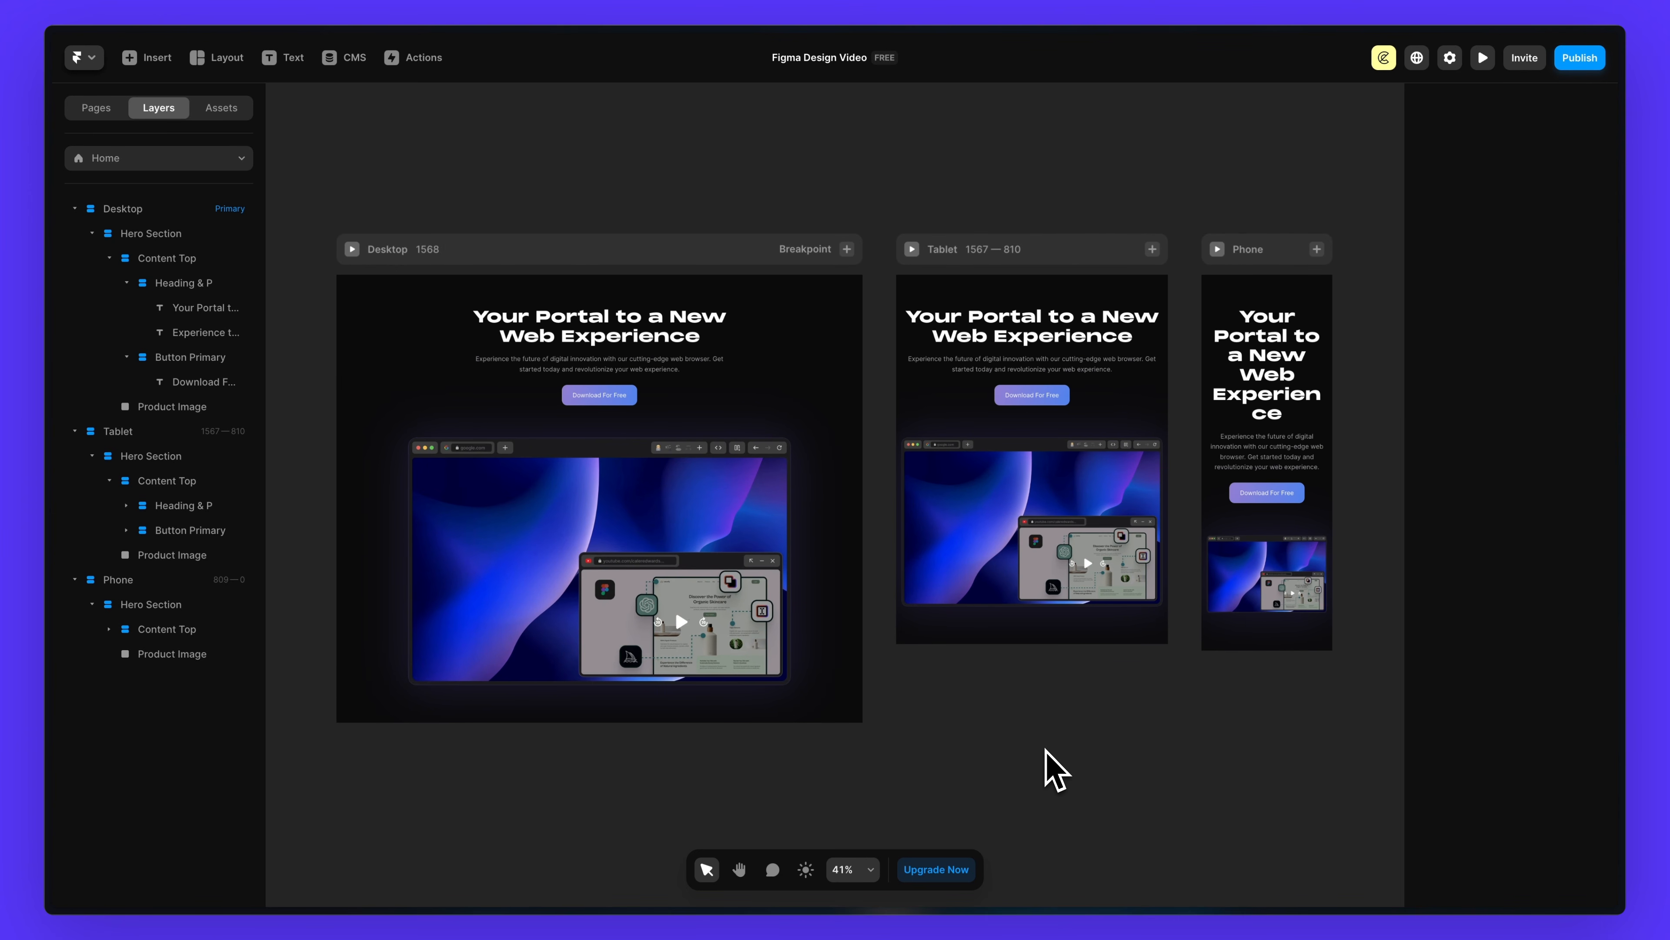
- Reduce the hero section's bottom padding in the Tablet breakpoint, and set it to 16 in the Phone breakpoint
{"action": "left_click", "coordinate": [978, 440]}
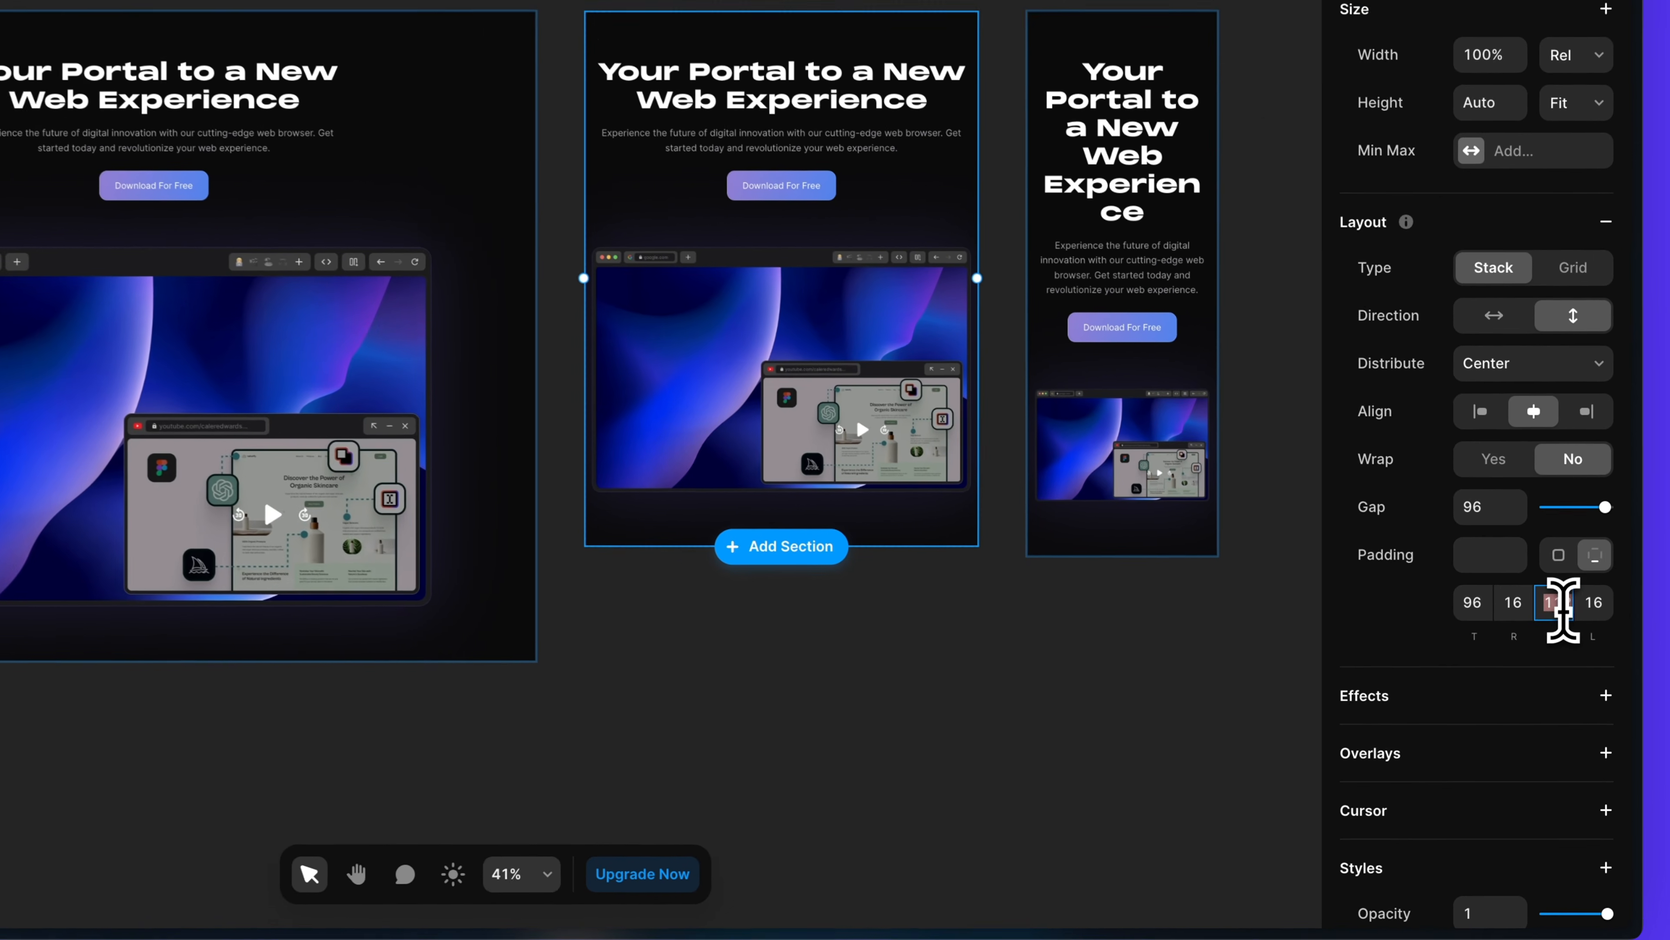
{"action": "left_click", "coordinate": [1568, 681]}
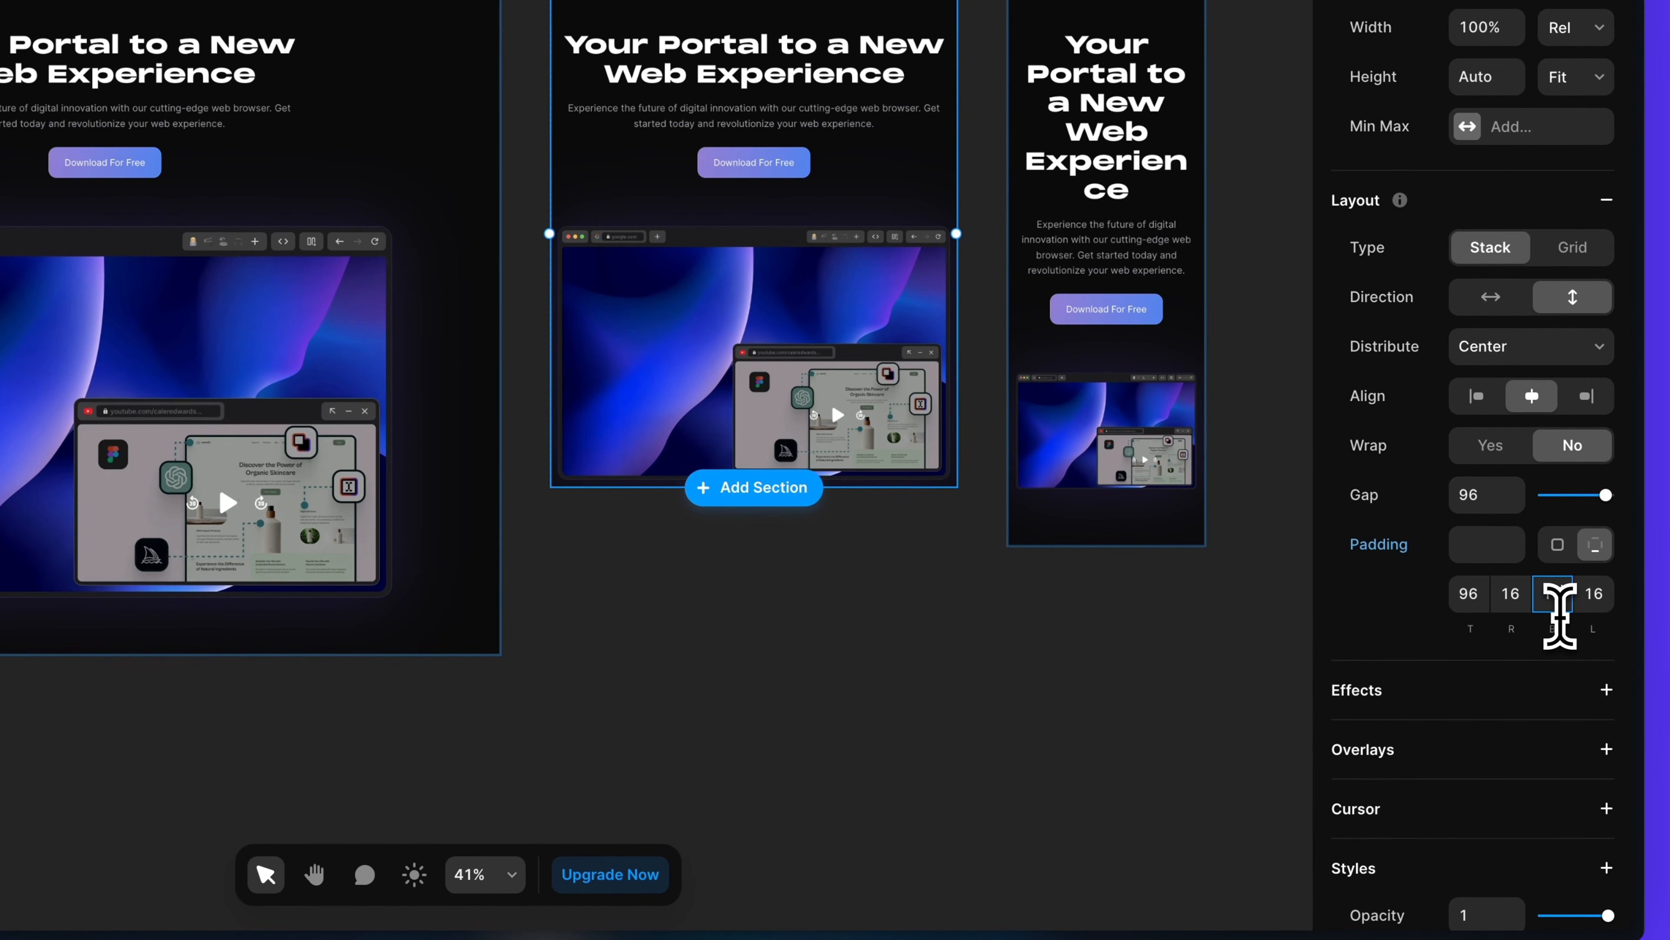
{"action": "type", "text": "112"}
{"action": "left_click", "coordinate": [1112, 535]}
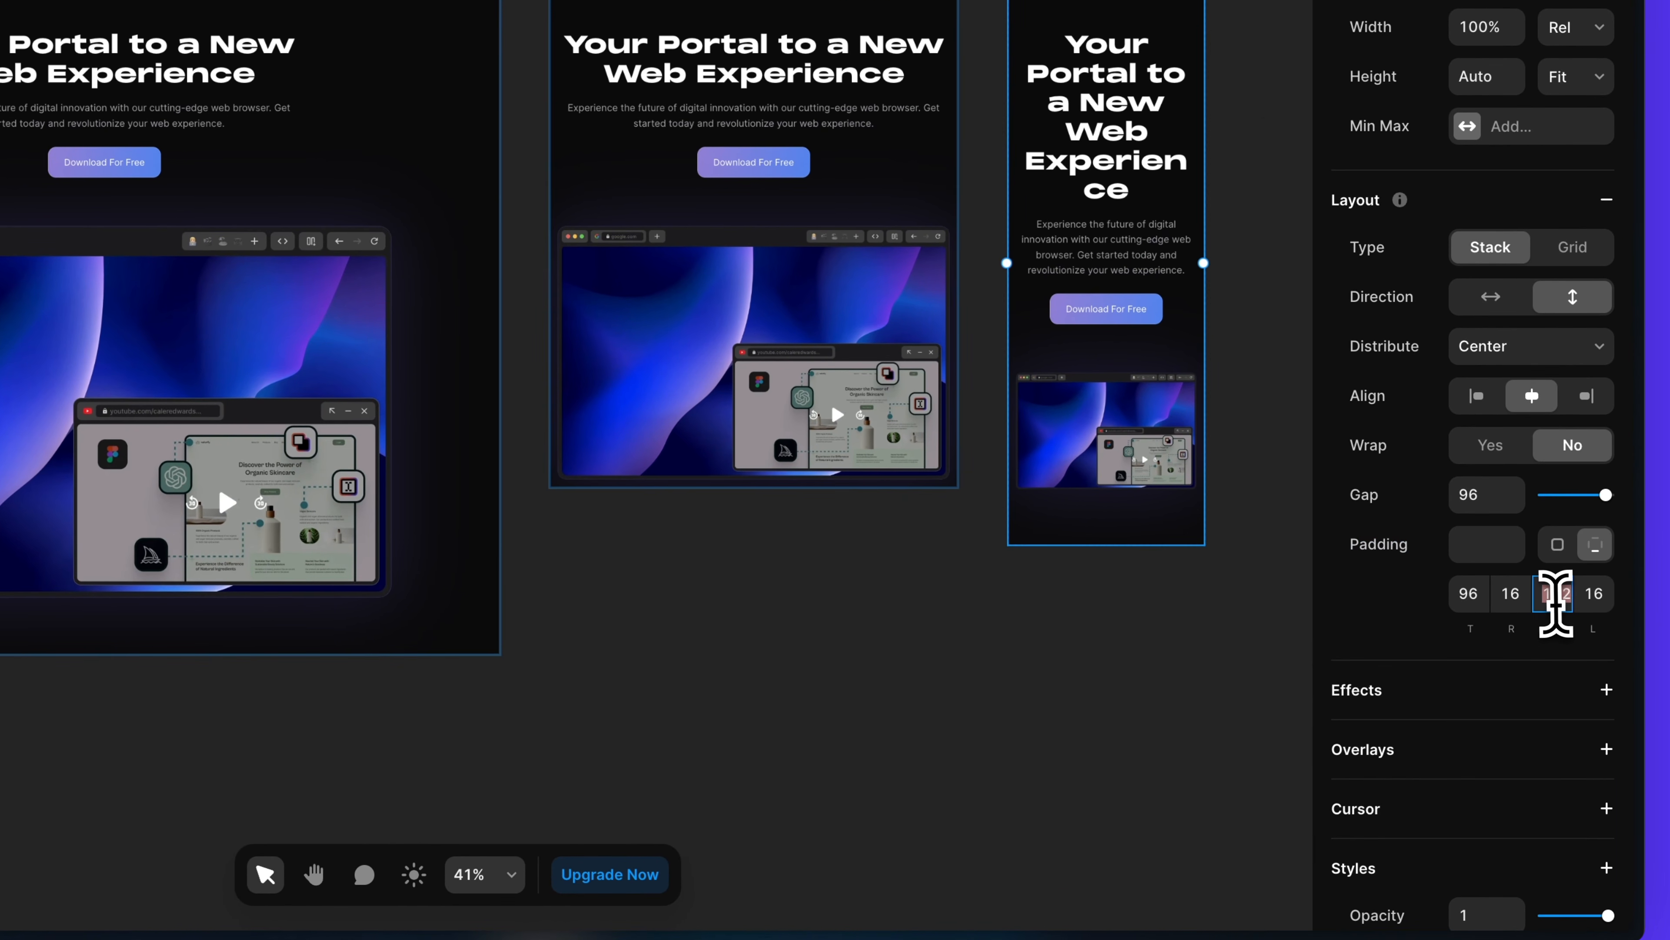
{"action": "type", "text": "16"}
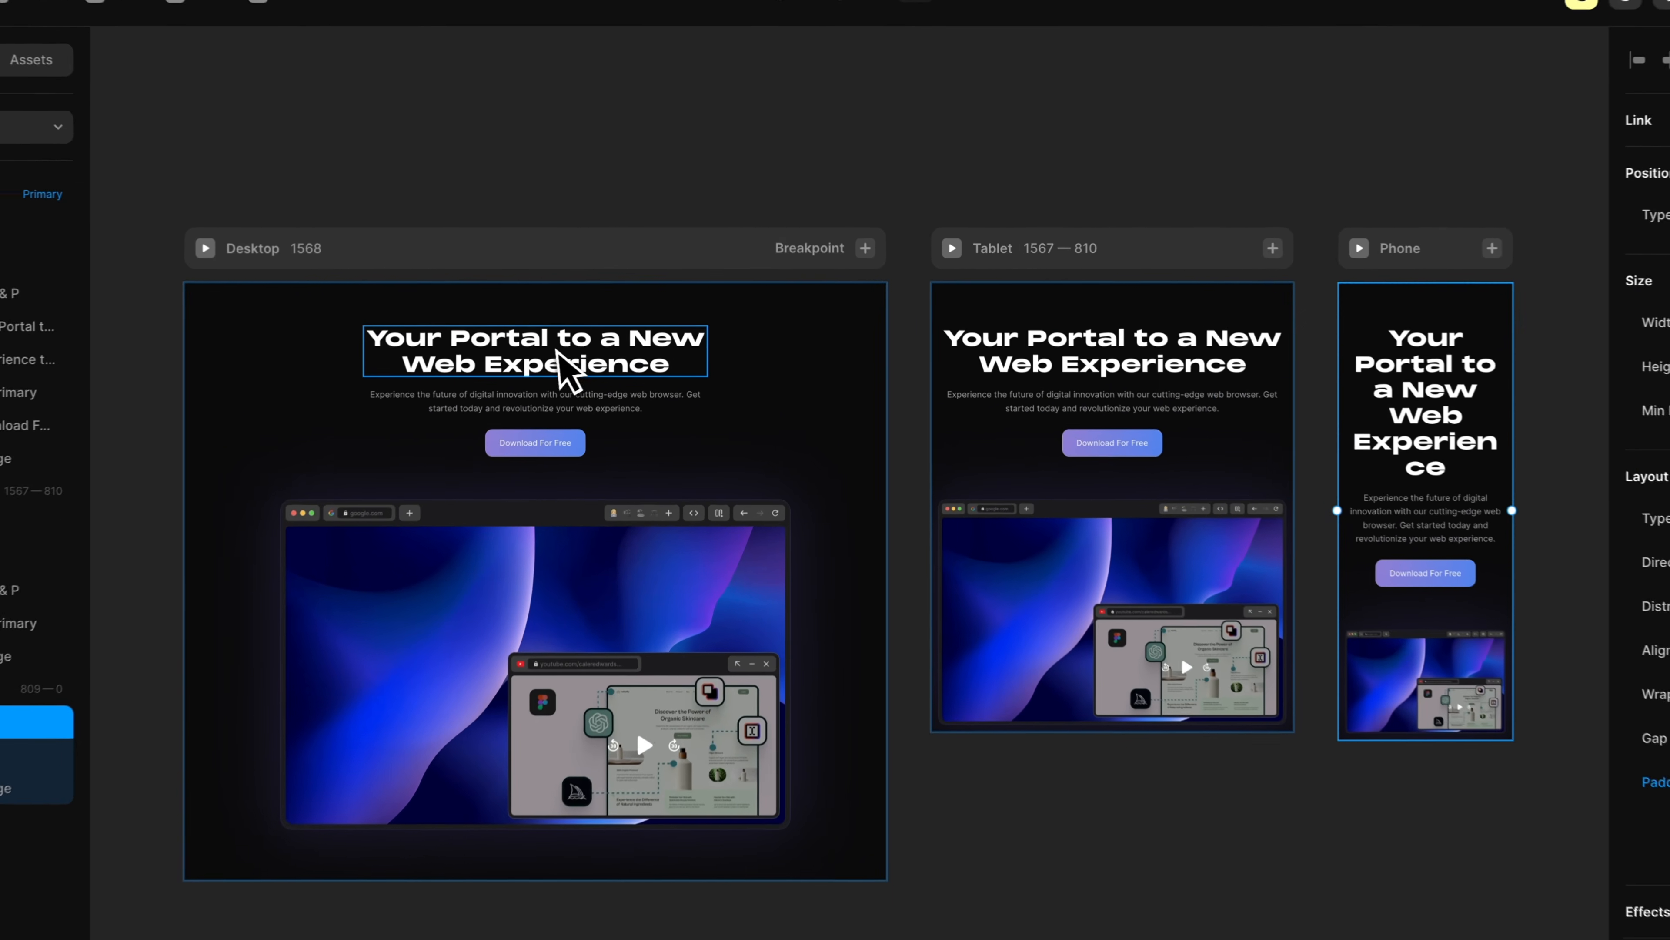
- Create a Heading 1 text style from the Desktop heading "Your Portal to a New Web Experience"
{"action": "left_click", "coordinate": [622, 340]}
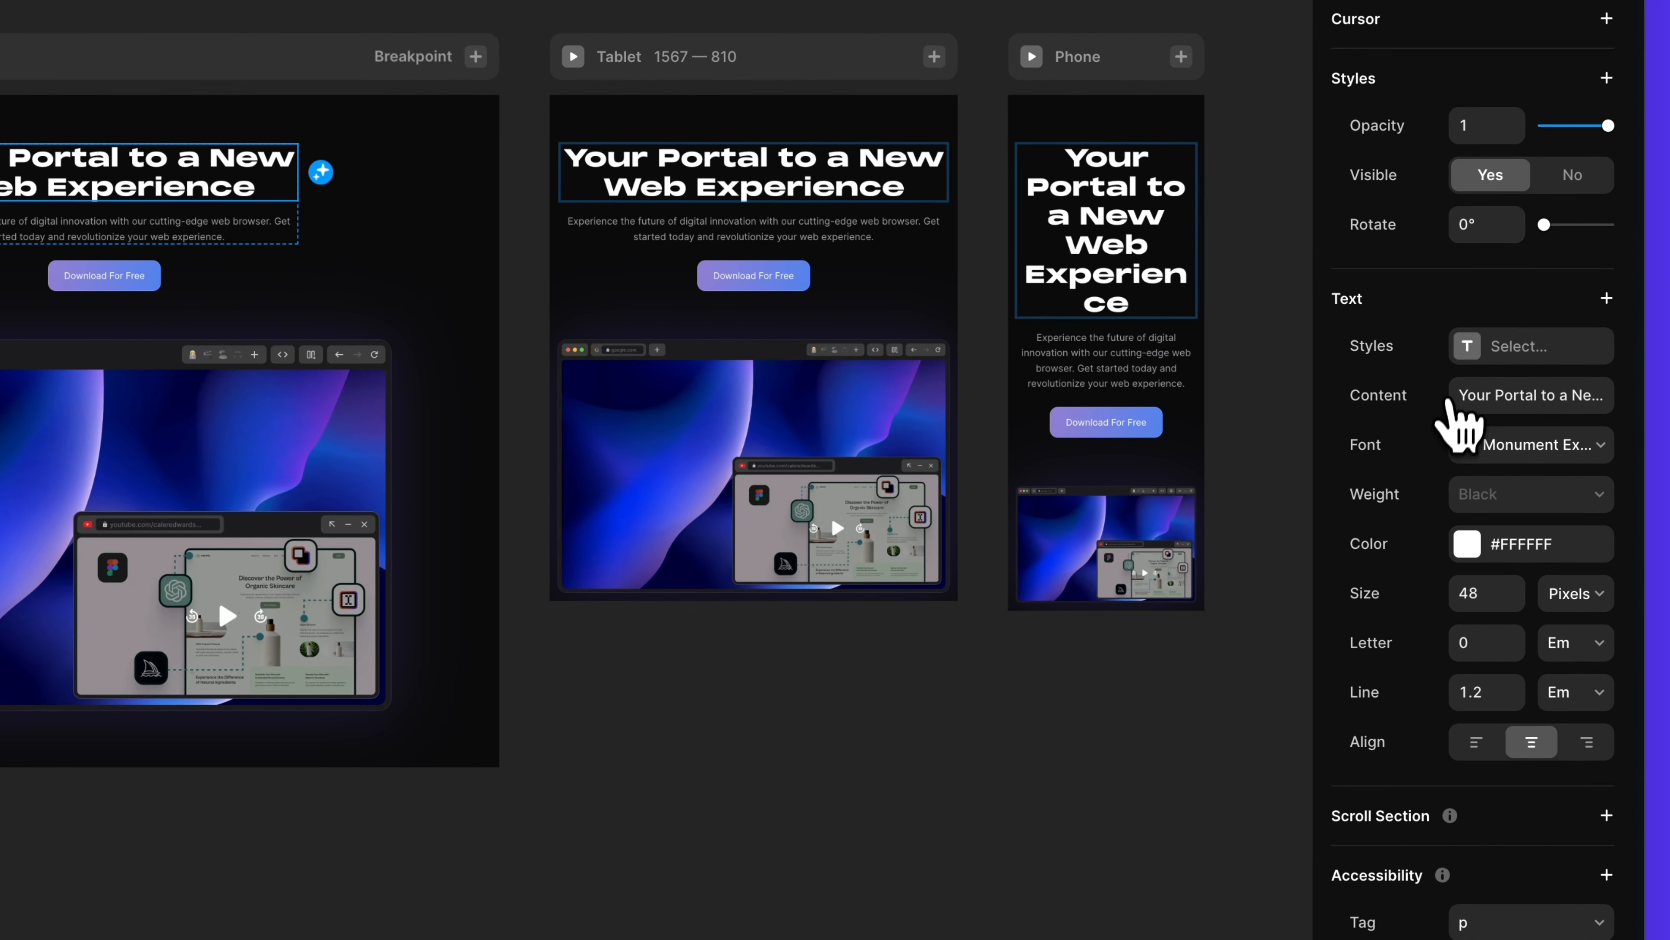
{"action": "left_click", "coordinate": [1473, 349]}
{"action": "left_click", "coordinate": [1079, 416]}
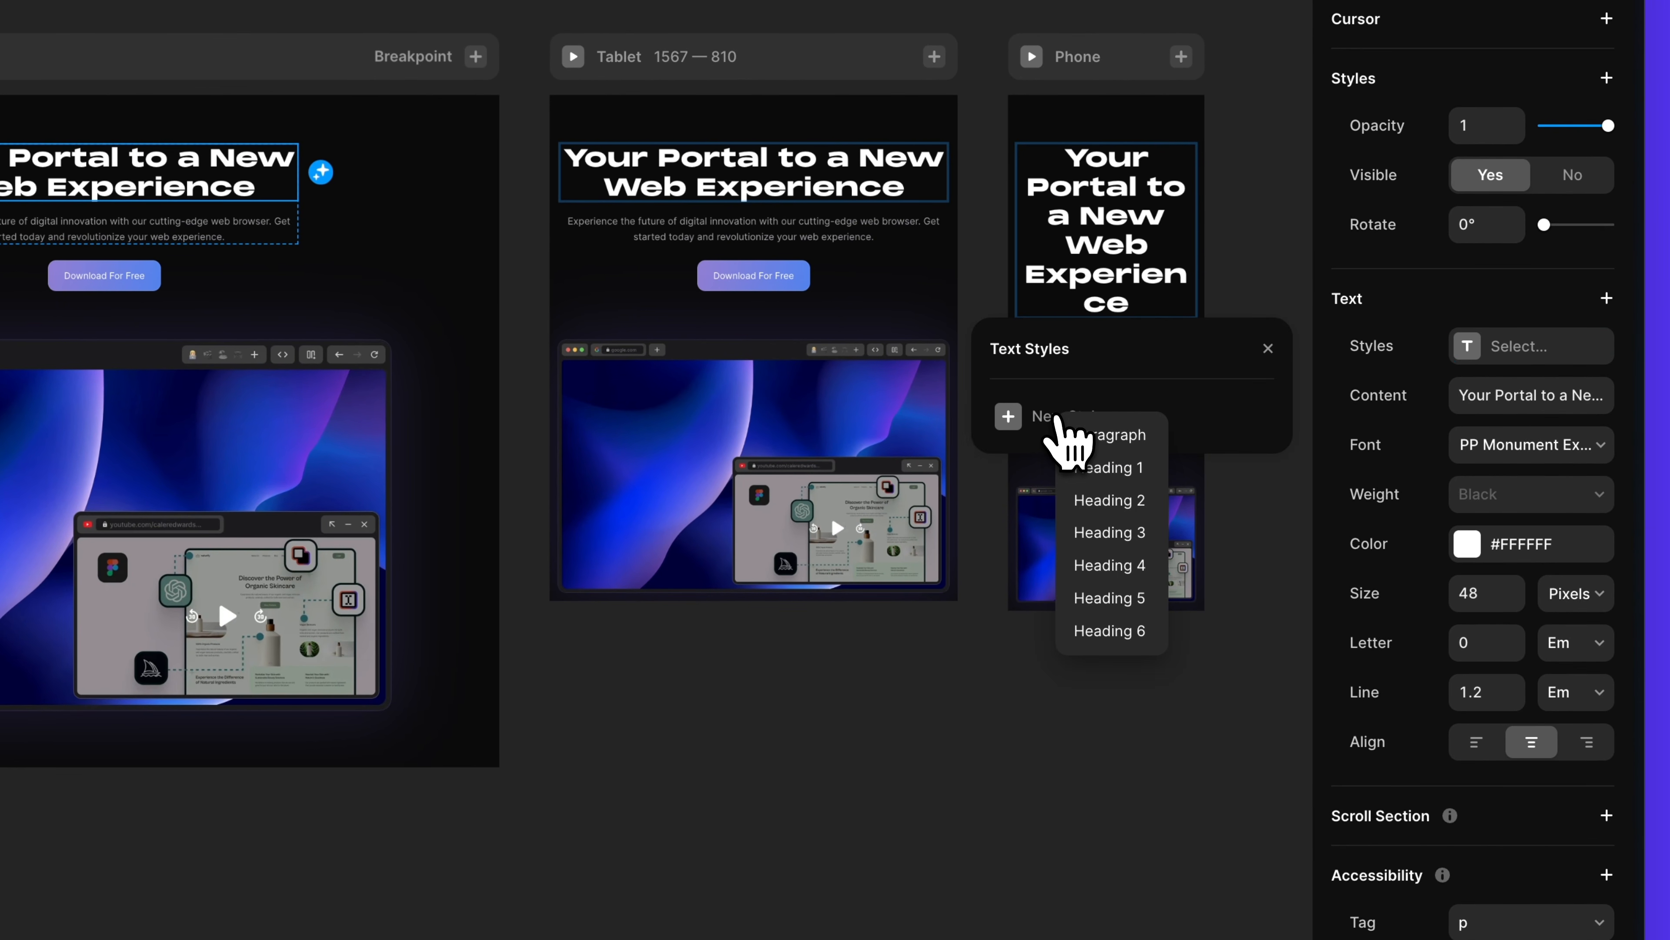
{"action": "left_click", "coordinate": [1097, 469]}
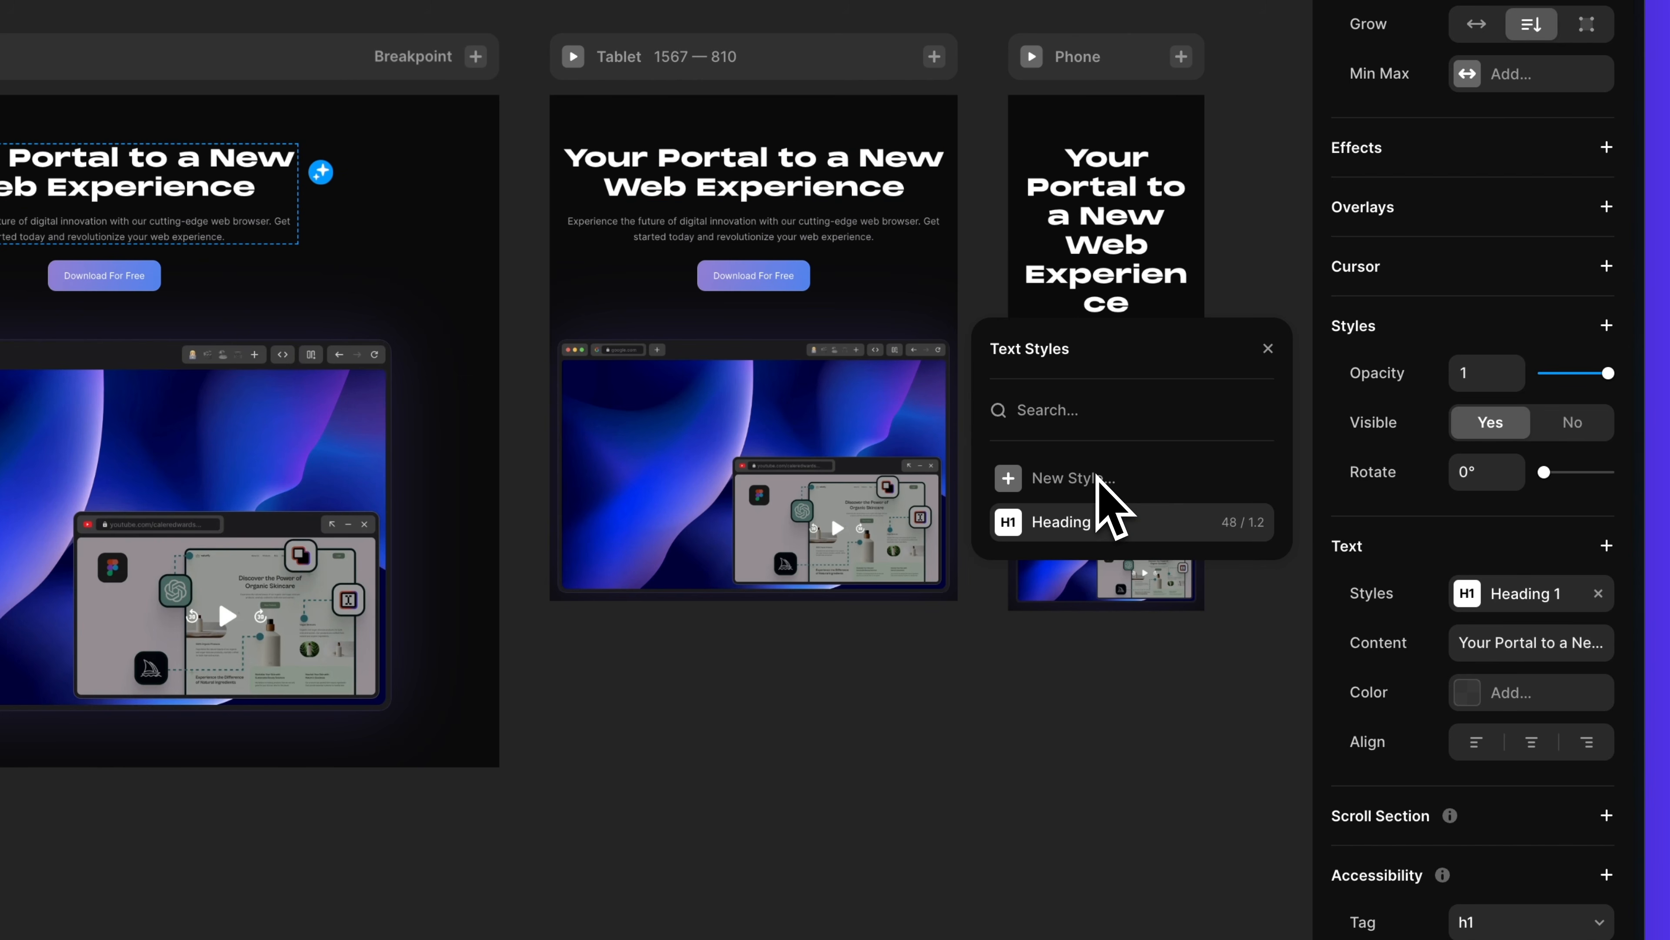
- Add breakpoints to the Heading 1 text style so the heading scales across Desktop, Tablet and Phone
{"action": "left_click", "coordinate": [1251, 523]}
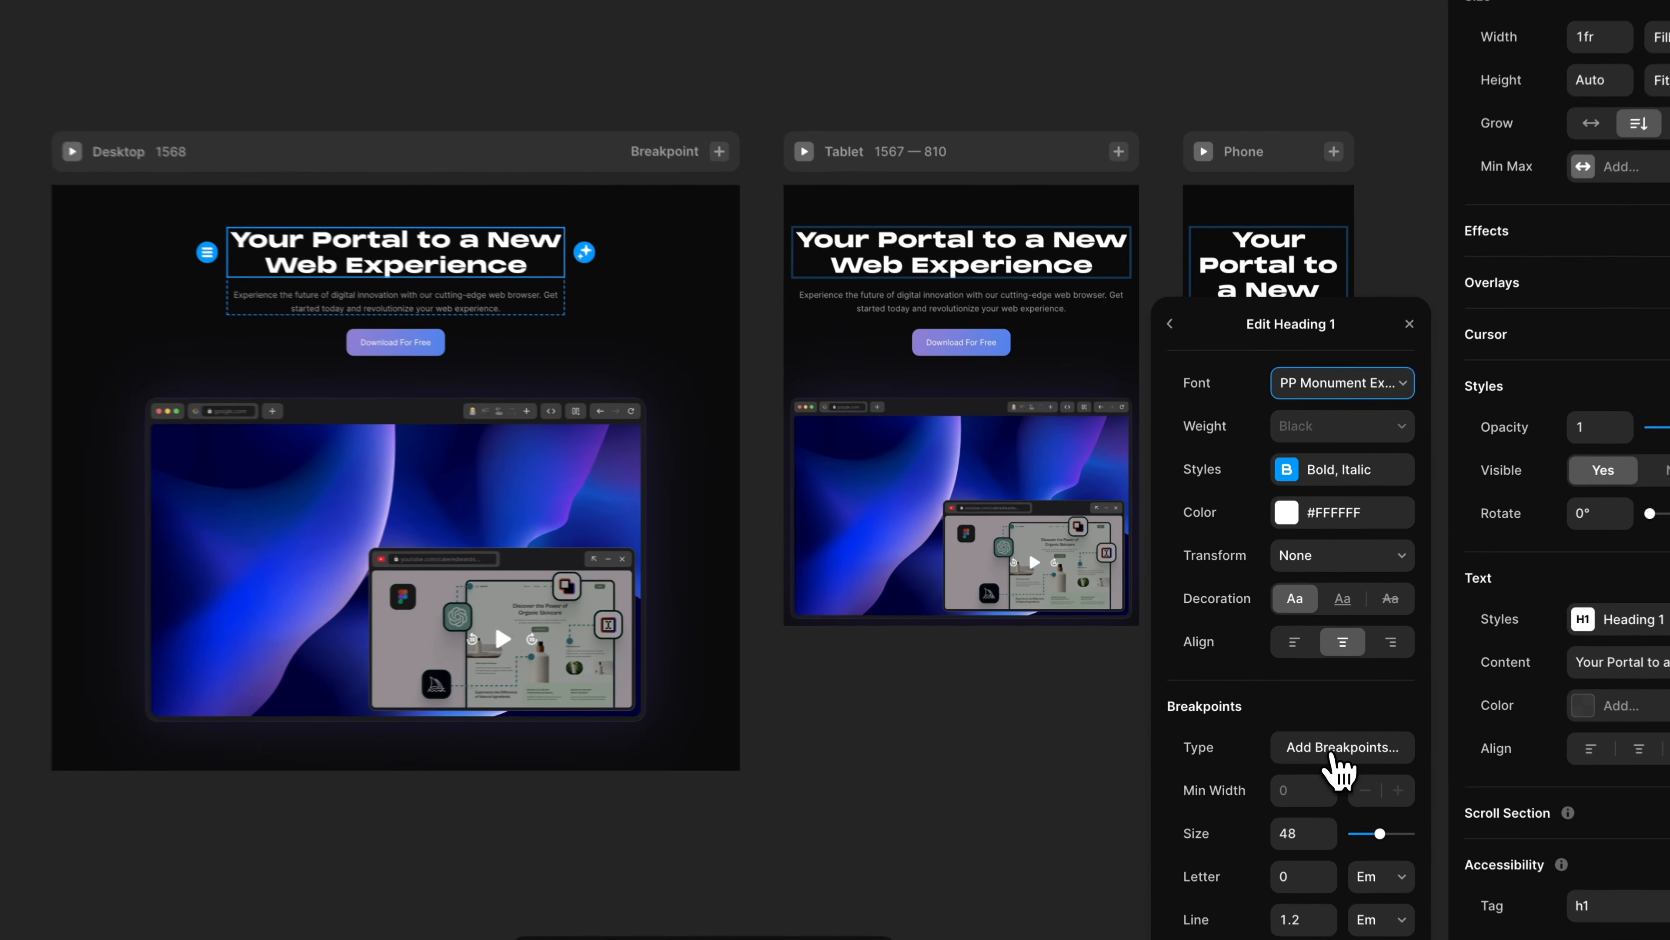
{"action": "left_click", "coordinate": [1319, 706]}
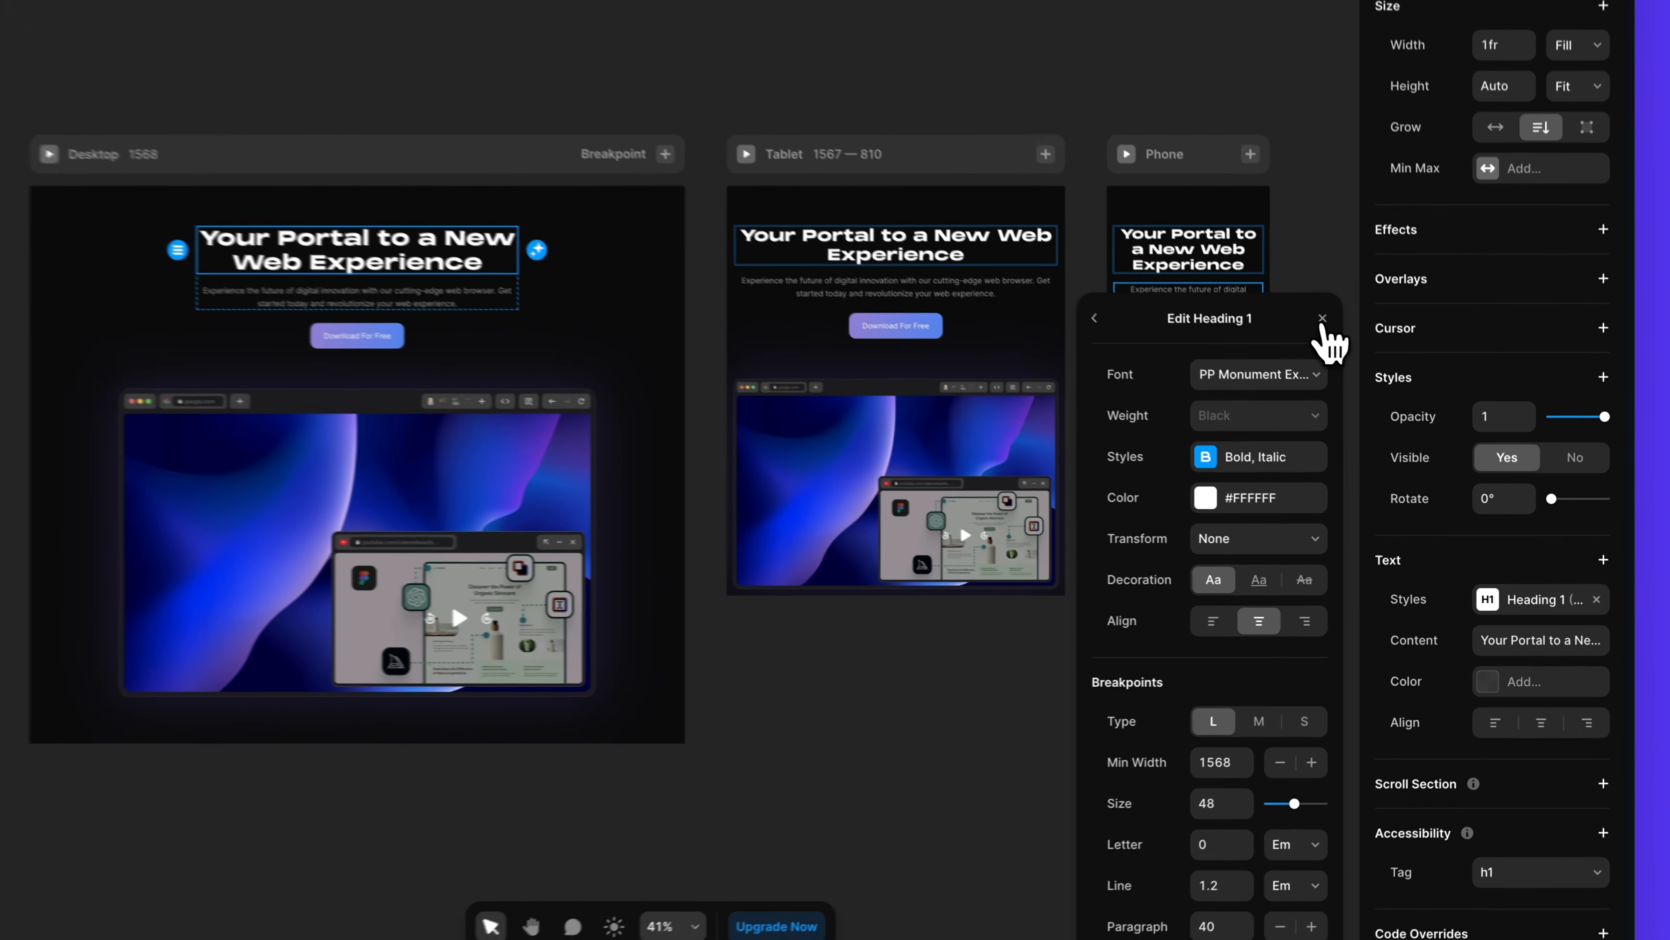
{"action": "left_click", "coordinate": [1374, 381]}
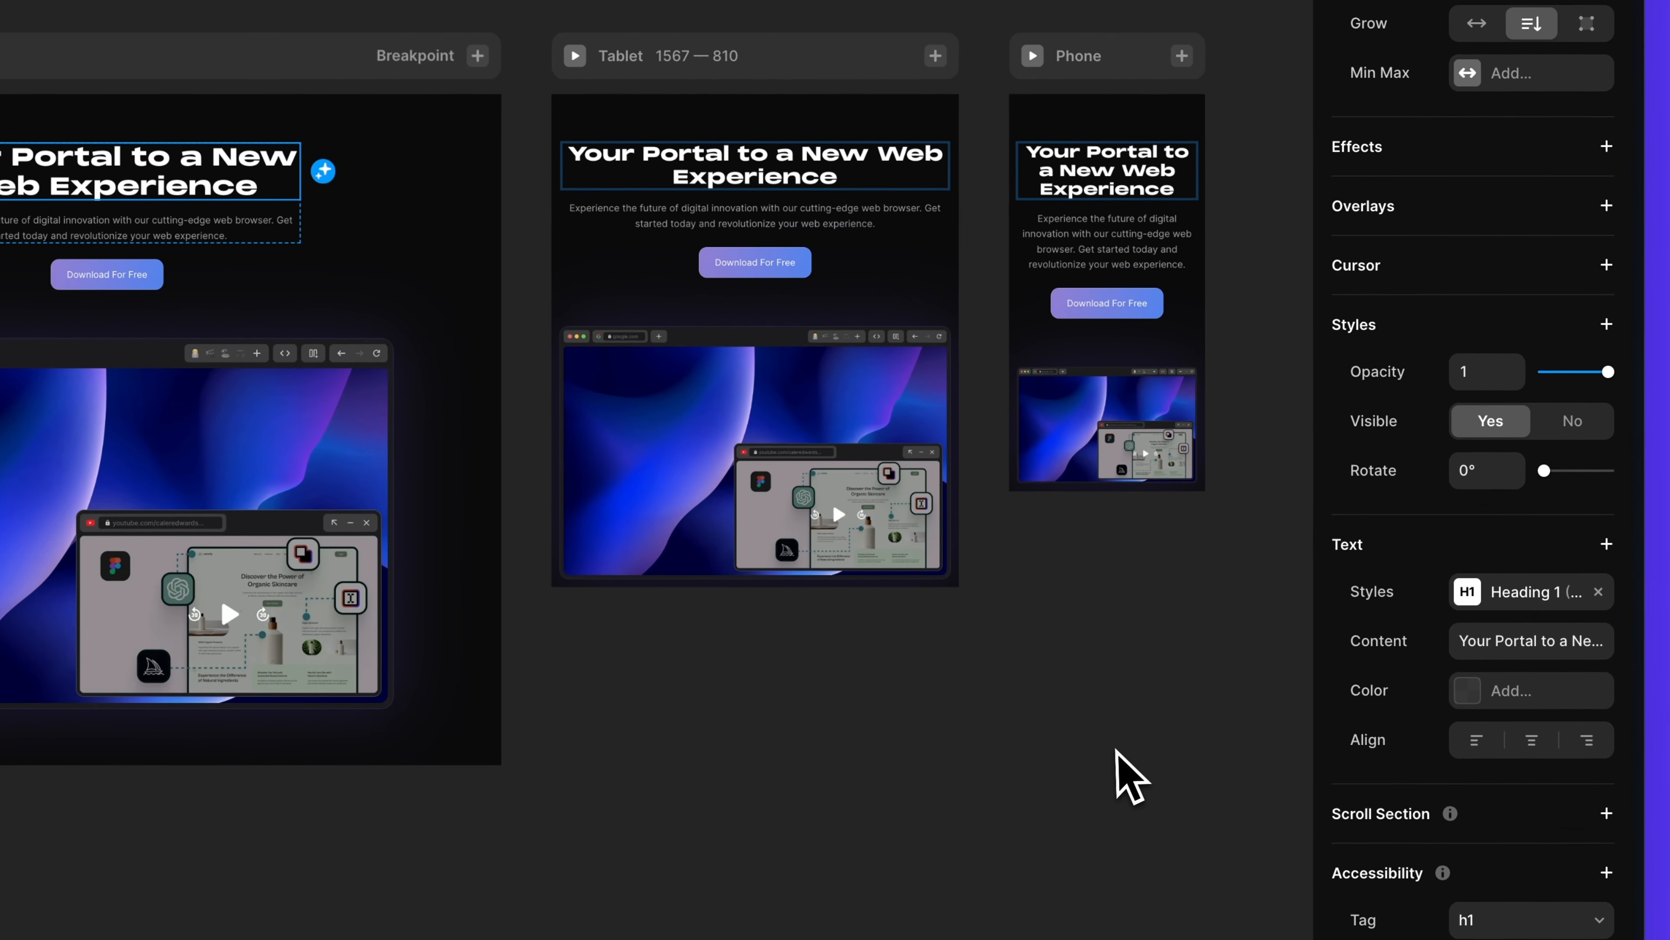
{"action": "left_click", "coordinate": [1261, 712]}
- Preview the page and widen the preview viewport to 1826 to check the hero section
{"action": "left_click", "coordinate": [272, 201]}
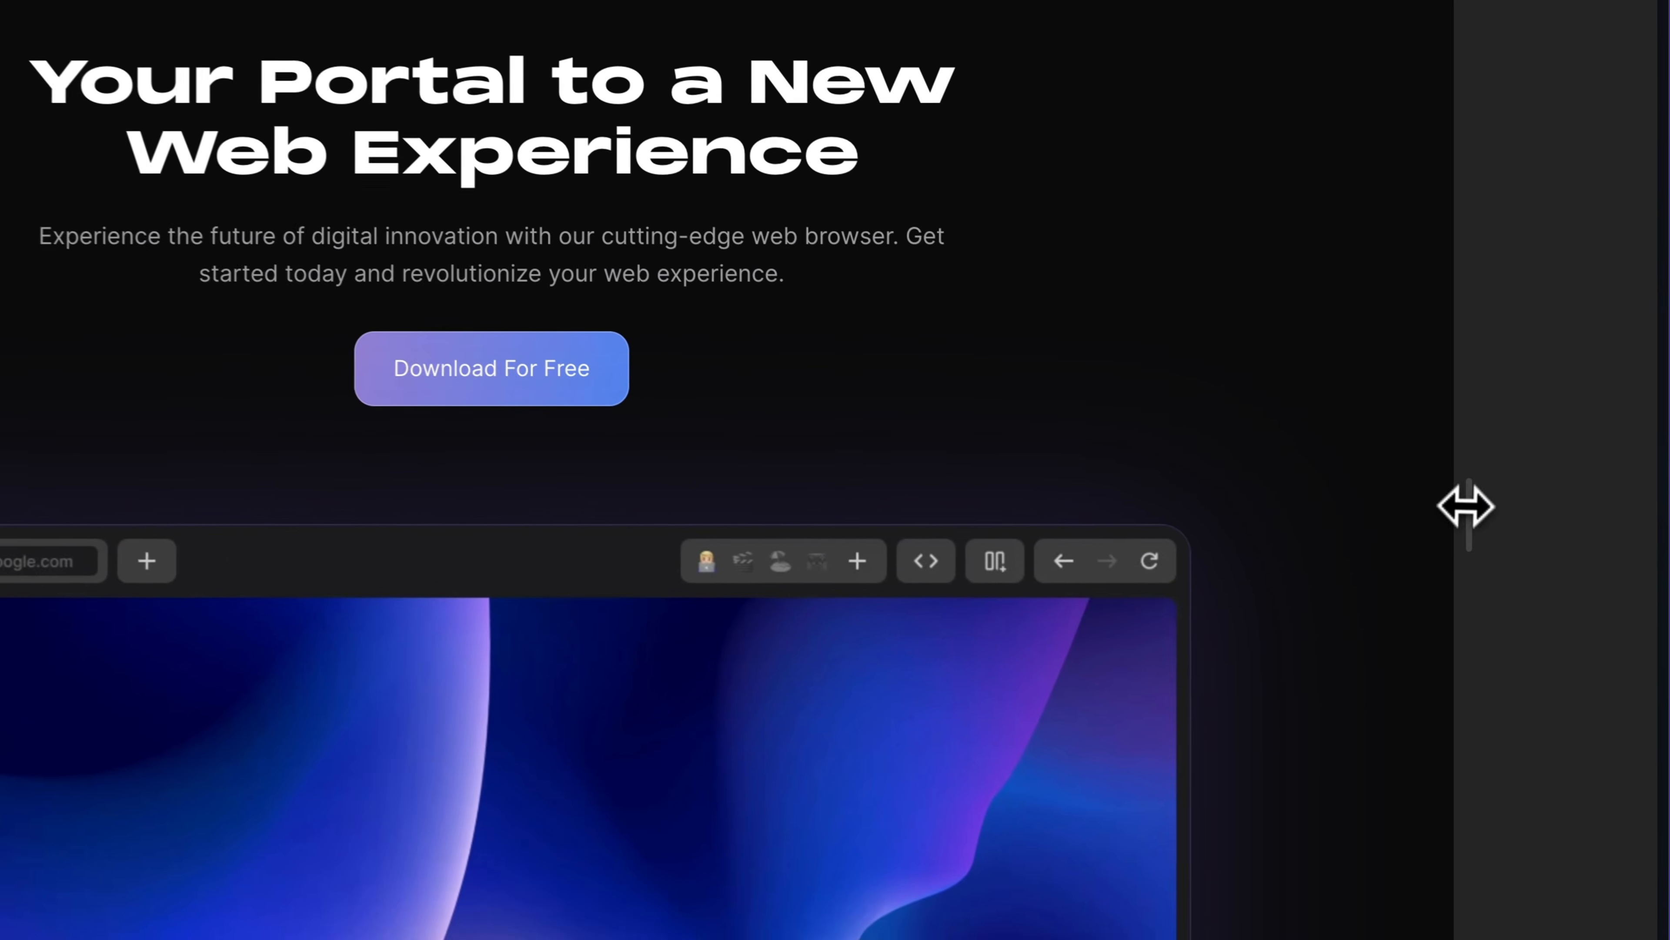
{"action": "left_click_drag", "start_coordinate": [1465, 503], "coordinate": [1601, 487]}
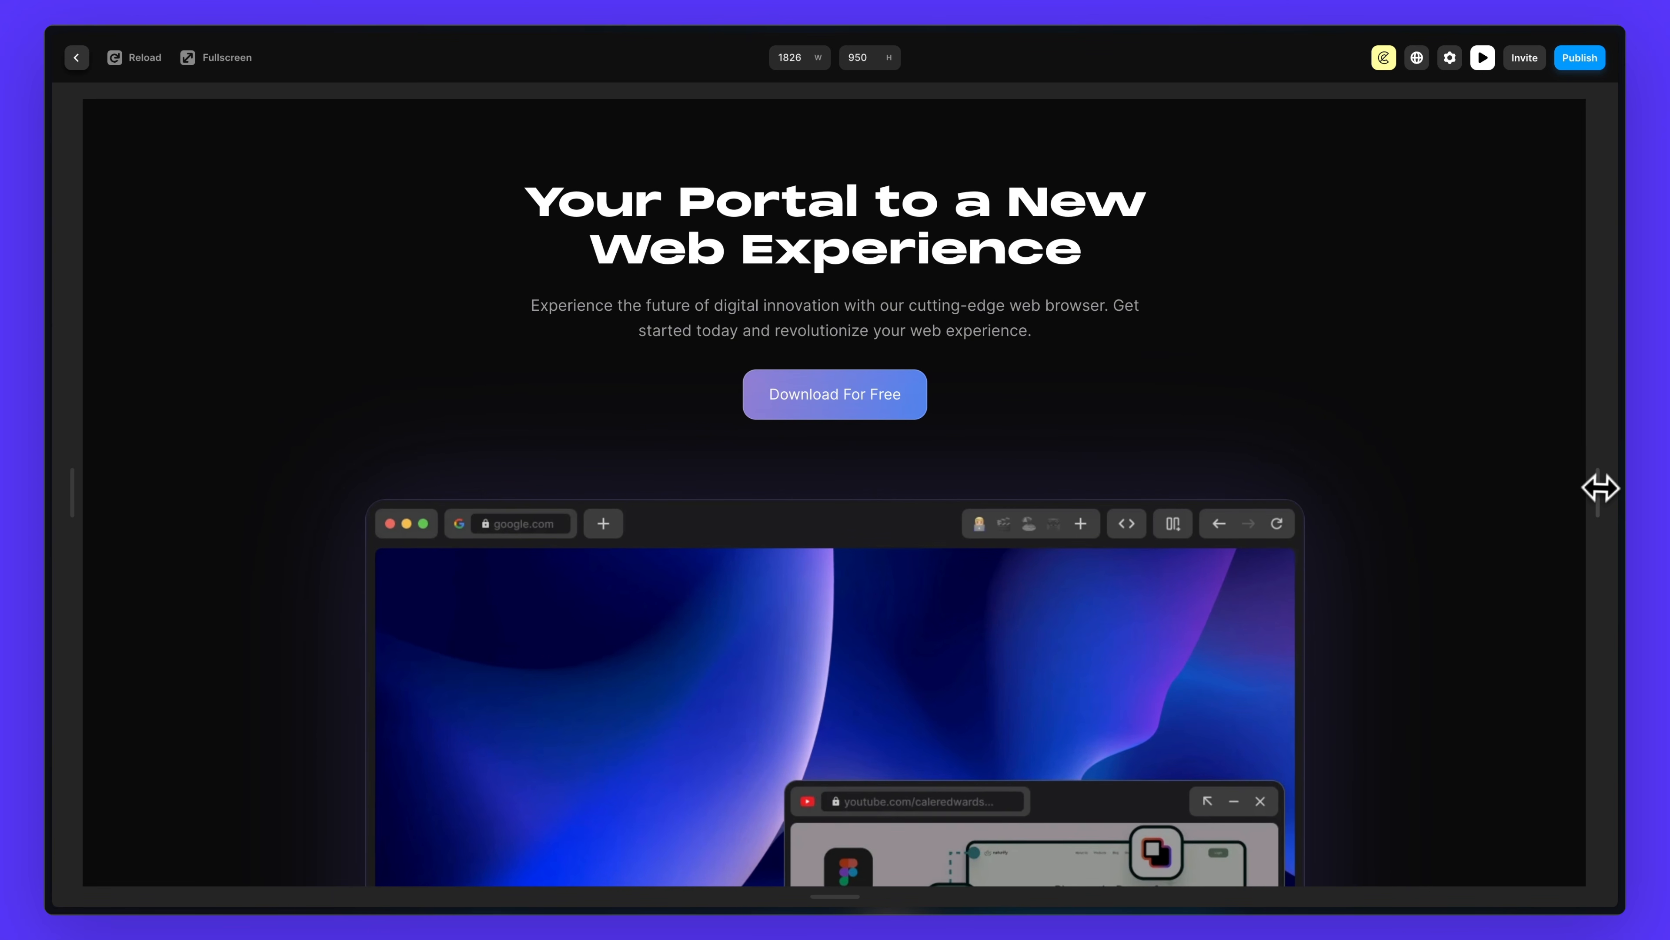
{"action": "key", "text": "Escape"}
- Leave the preview and turn the Desktop hero's "Download For Free" button into a component named Button
{"action": "scroll", "coordinate": [870, 463], "scroll_direction": "down", "scroll_amount": 1}
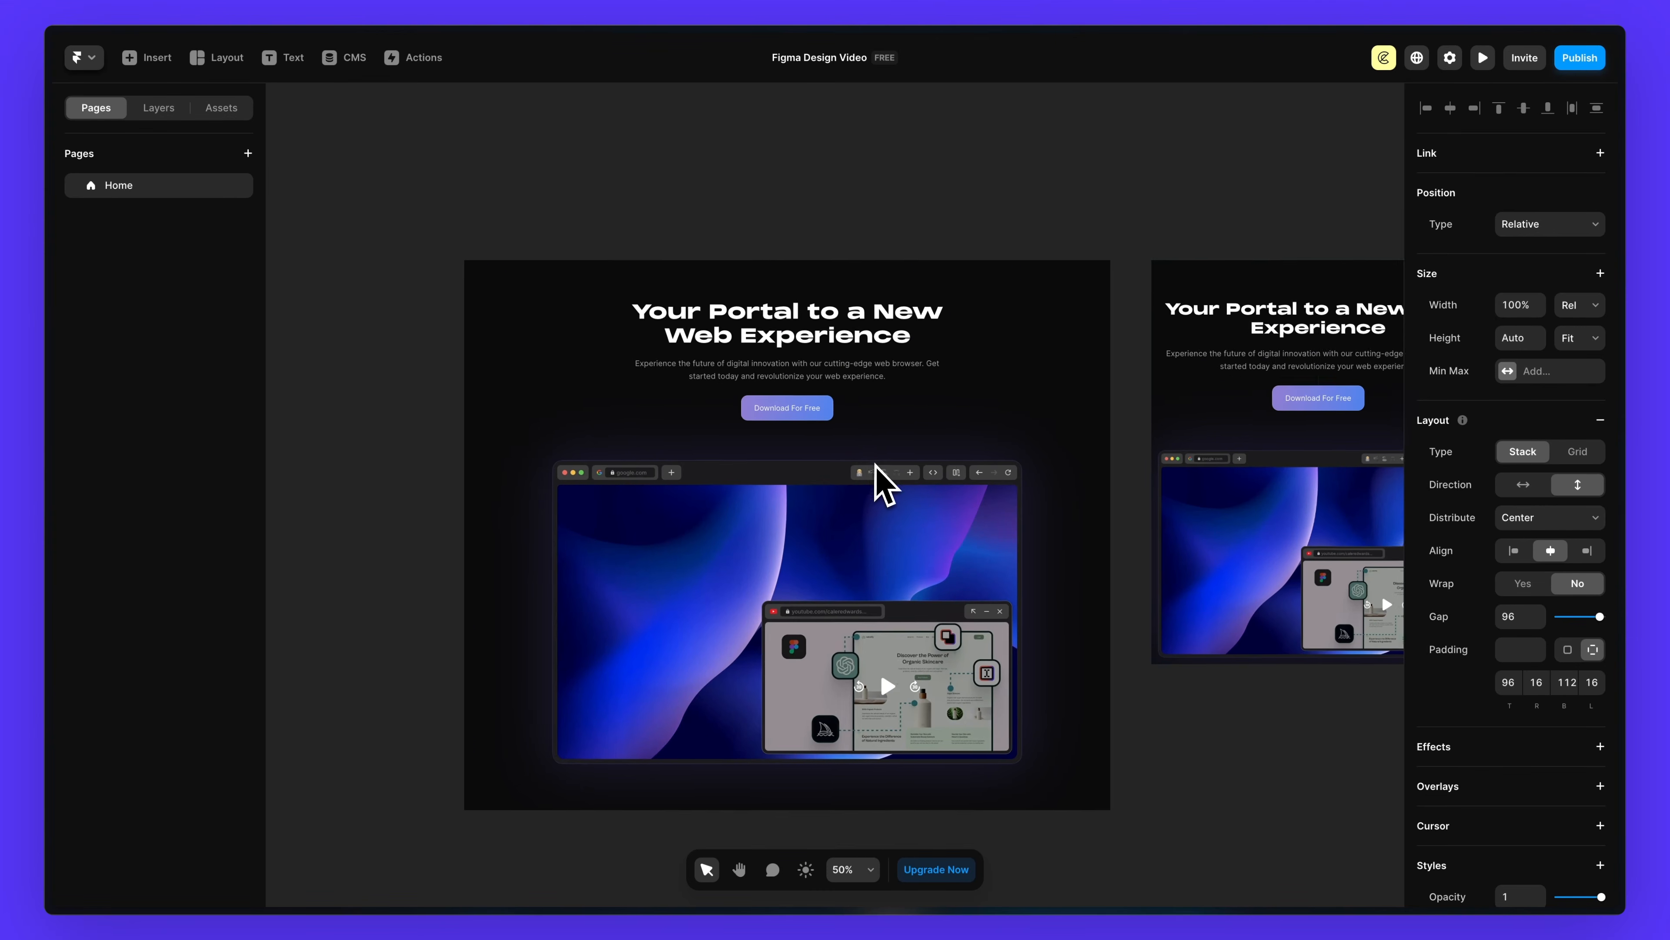
{"action": "scroll", "coordinate": [786, 397], "scroll_direction": "up", "scroll_amount": 5}
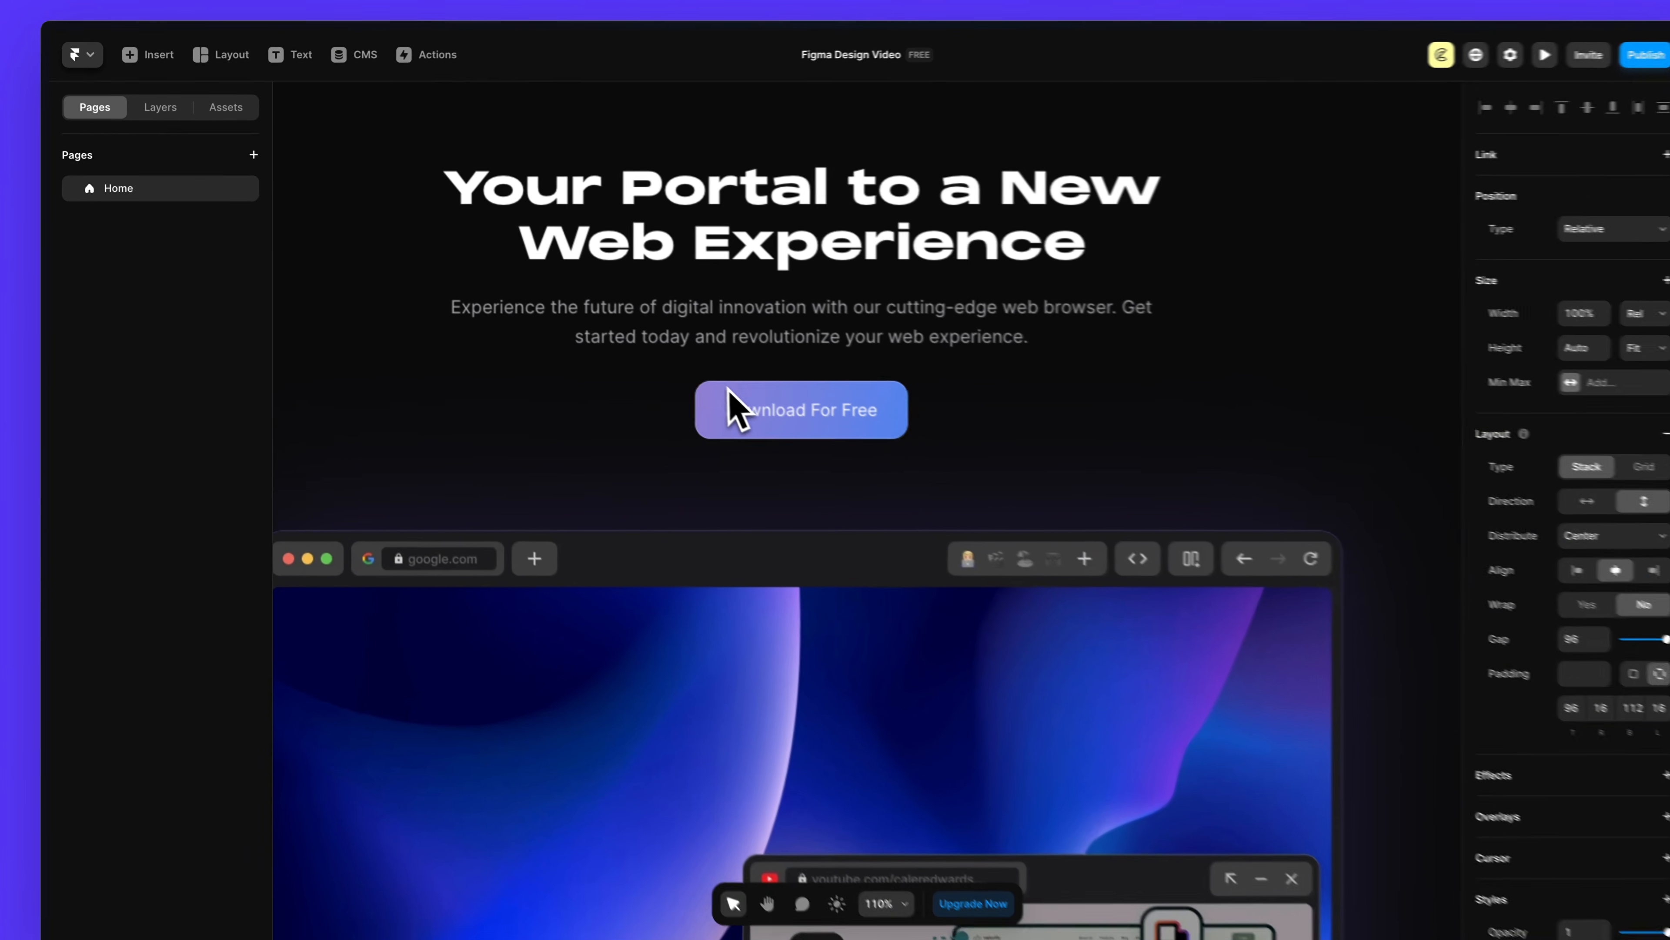
{"action": "left_click", "coordinate": [713, 395]}
{"action": "left_click", "coordinate": [192, 136]}
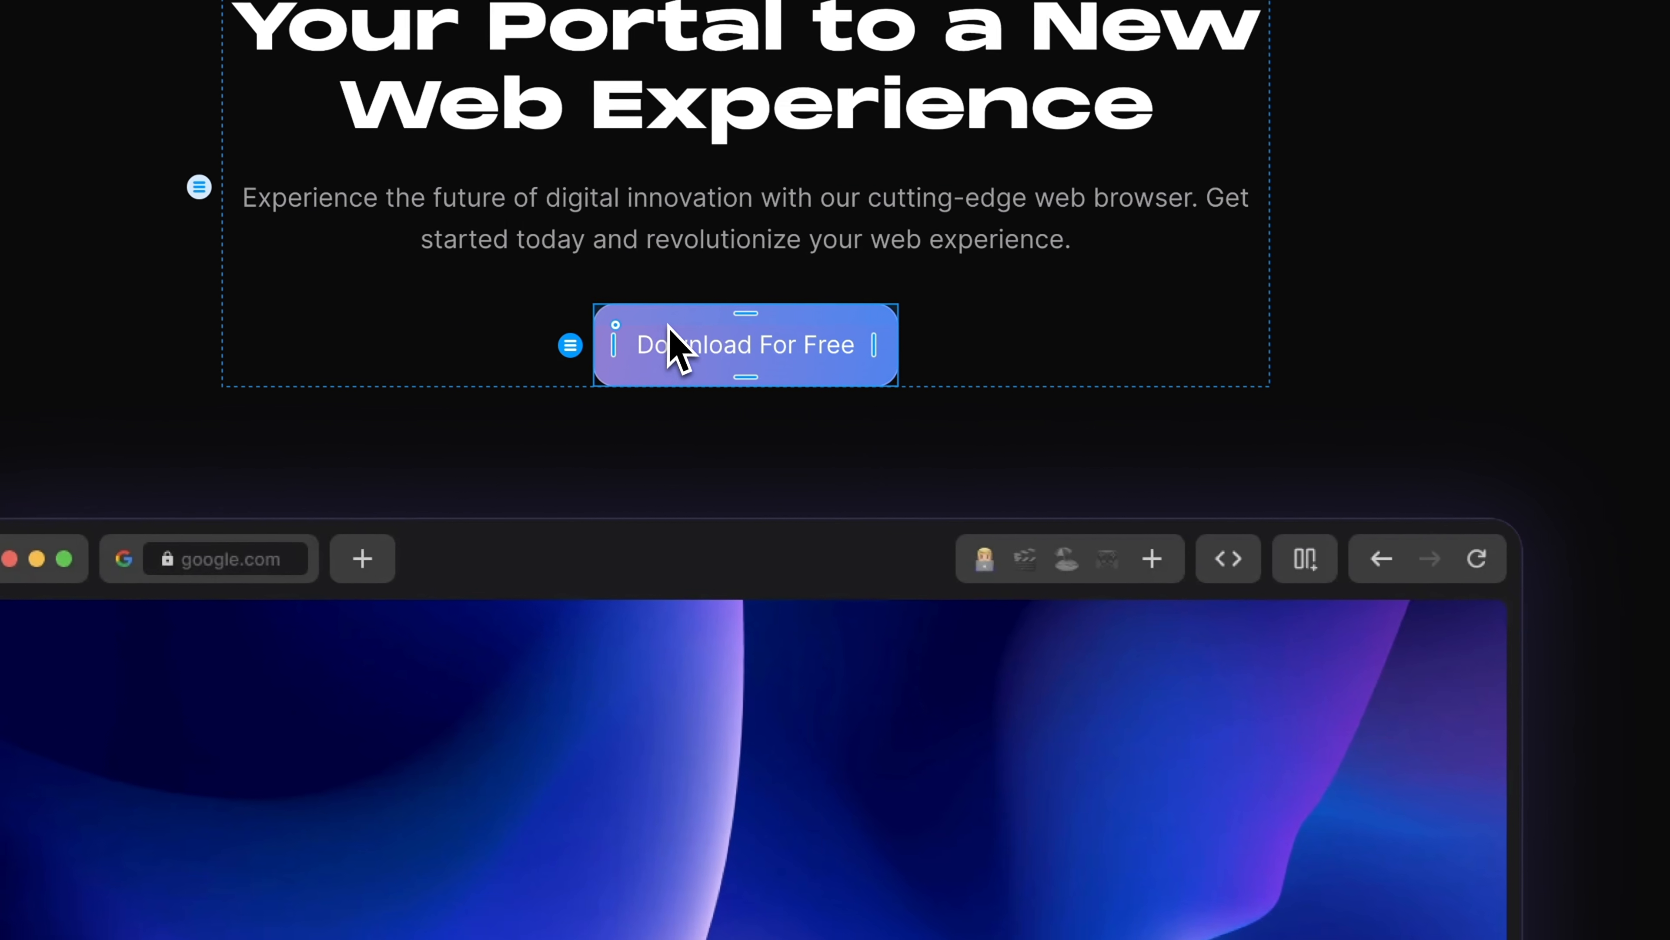
{"action": "right_click", "coordinate": [1054, 565]}
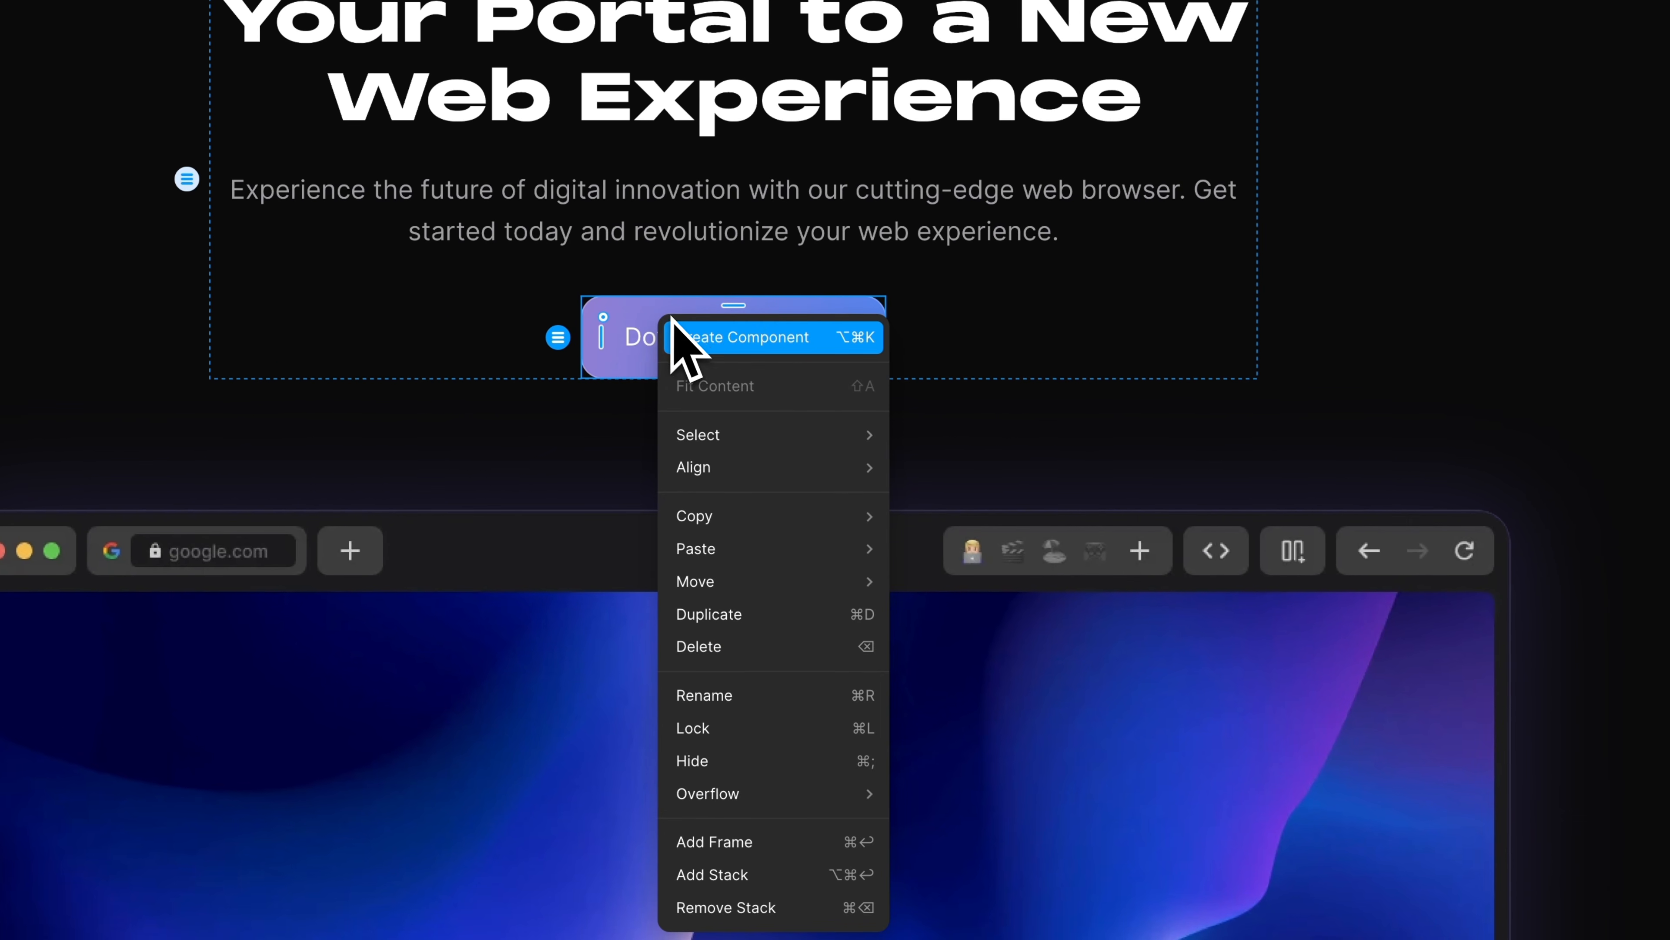
{"action": "left_click", "coordinate": [771, 344]}
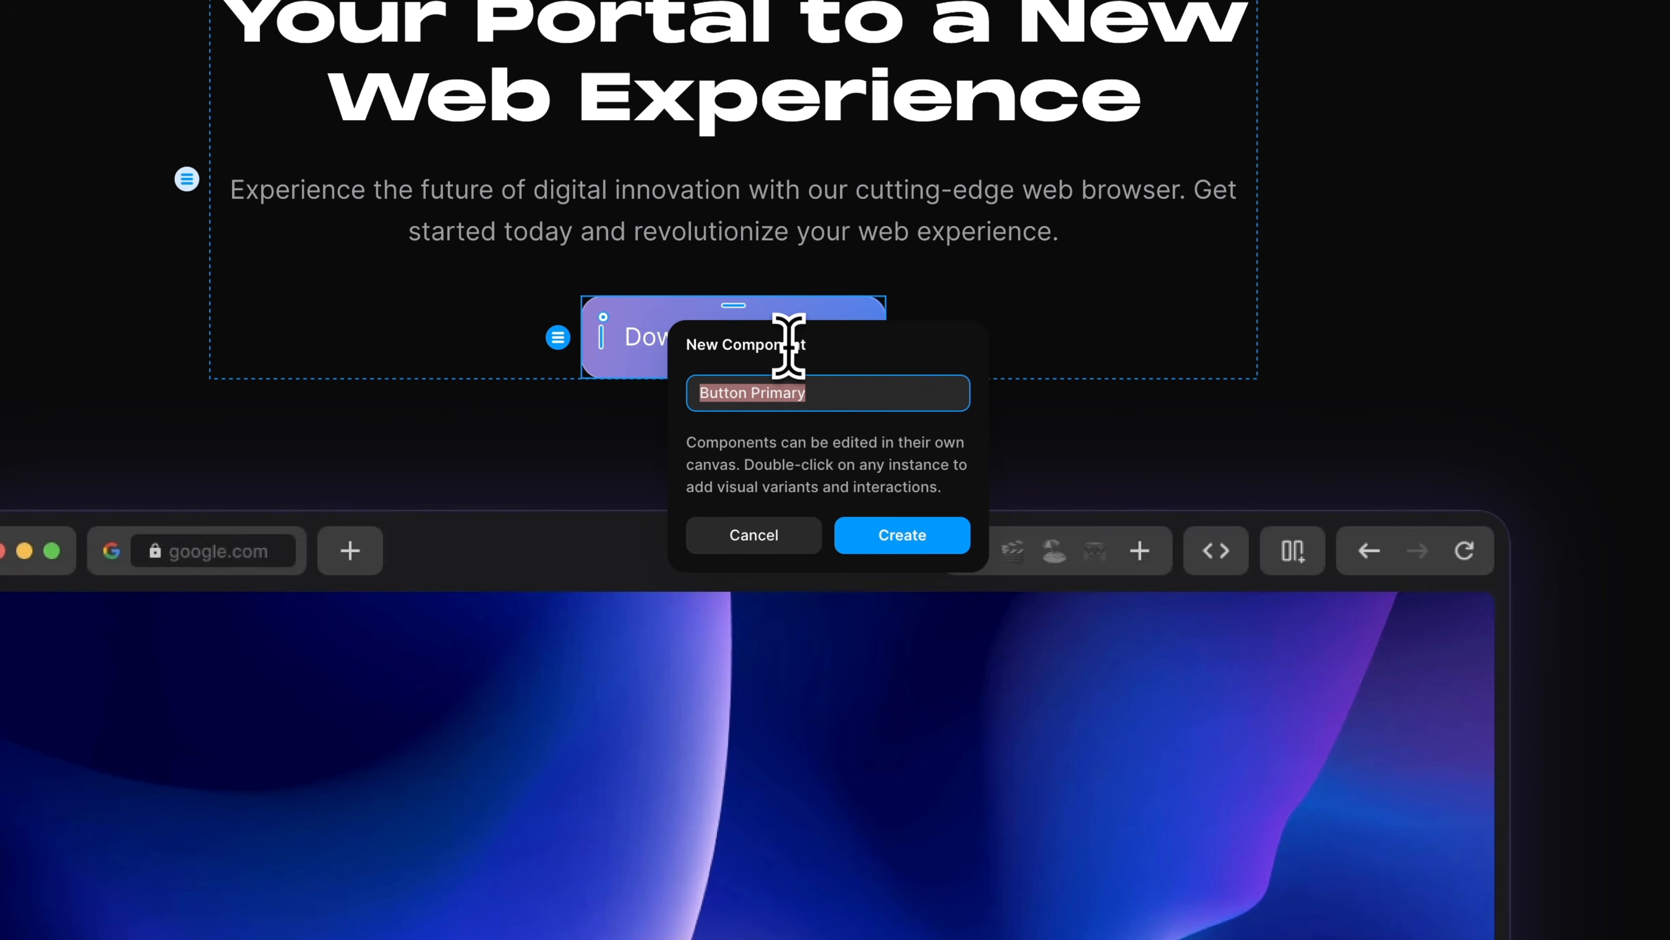
{"action": "key", "text": "BackSpace"}
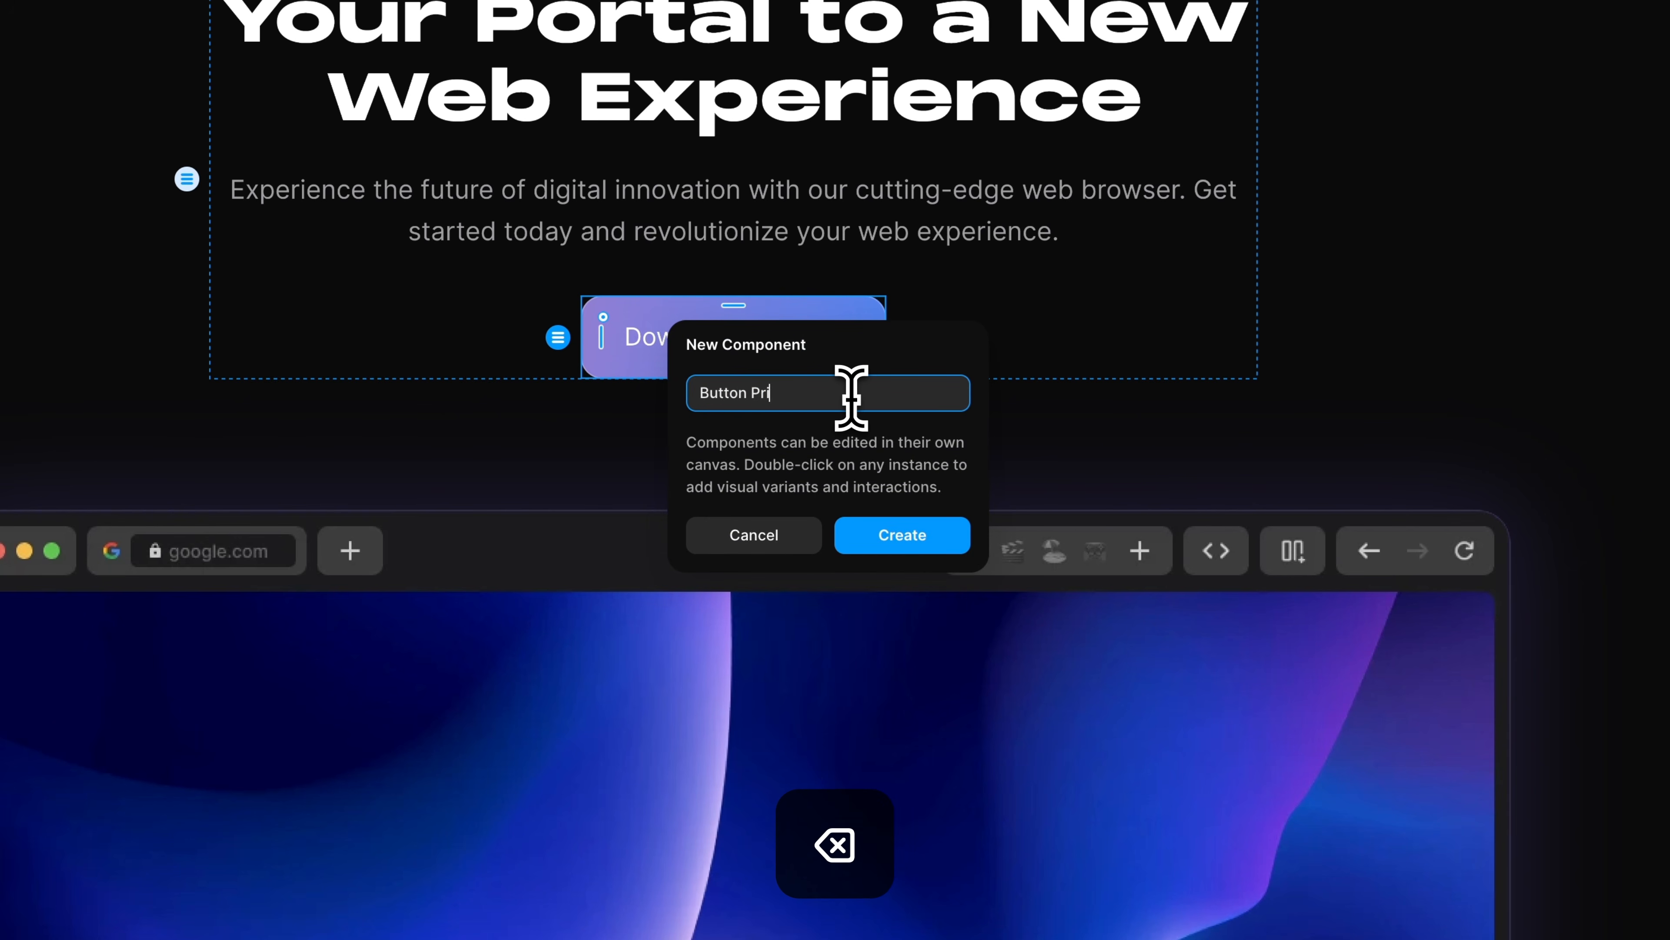
{"action": "left_click", "coordinate": [904, 536]}
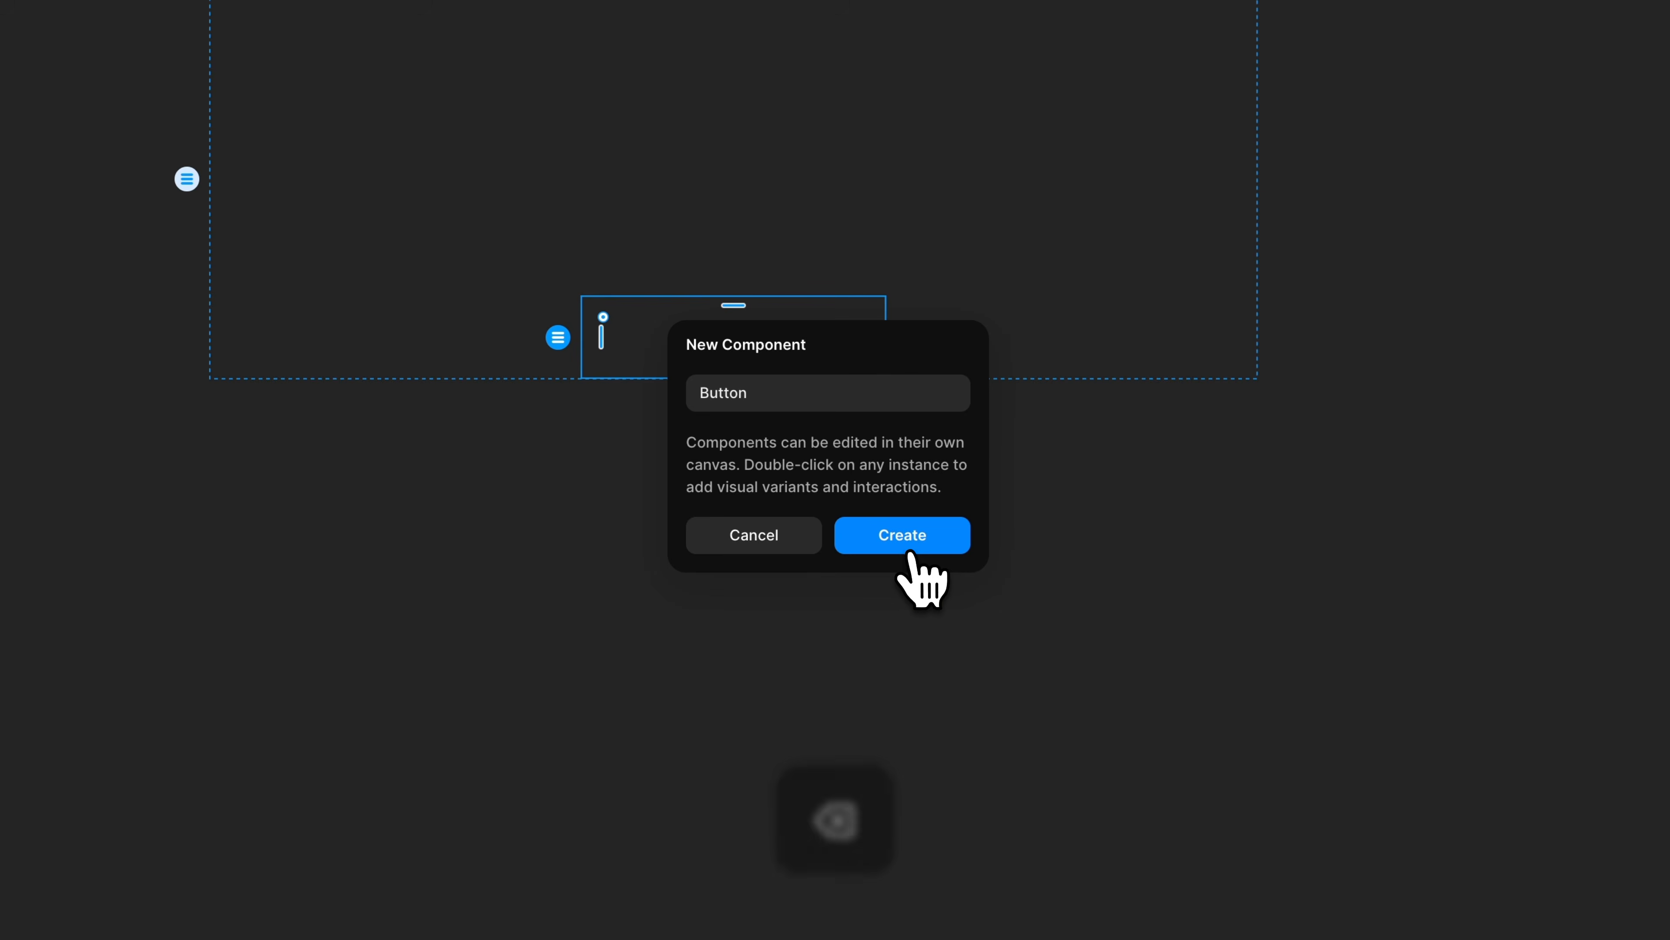
- Add a second variant named Button Nav to the component and rename the primary variant Button Primary
{"action": "scroll", "coordinate": [1070, 683], "scroll_direction": "down", "scroll_amount": 2}
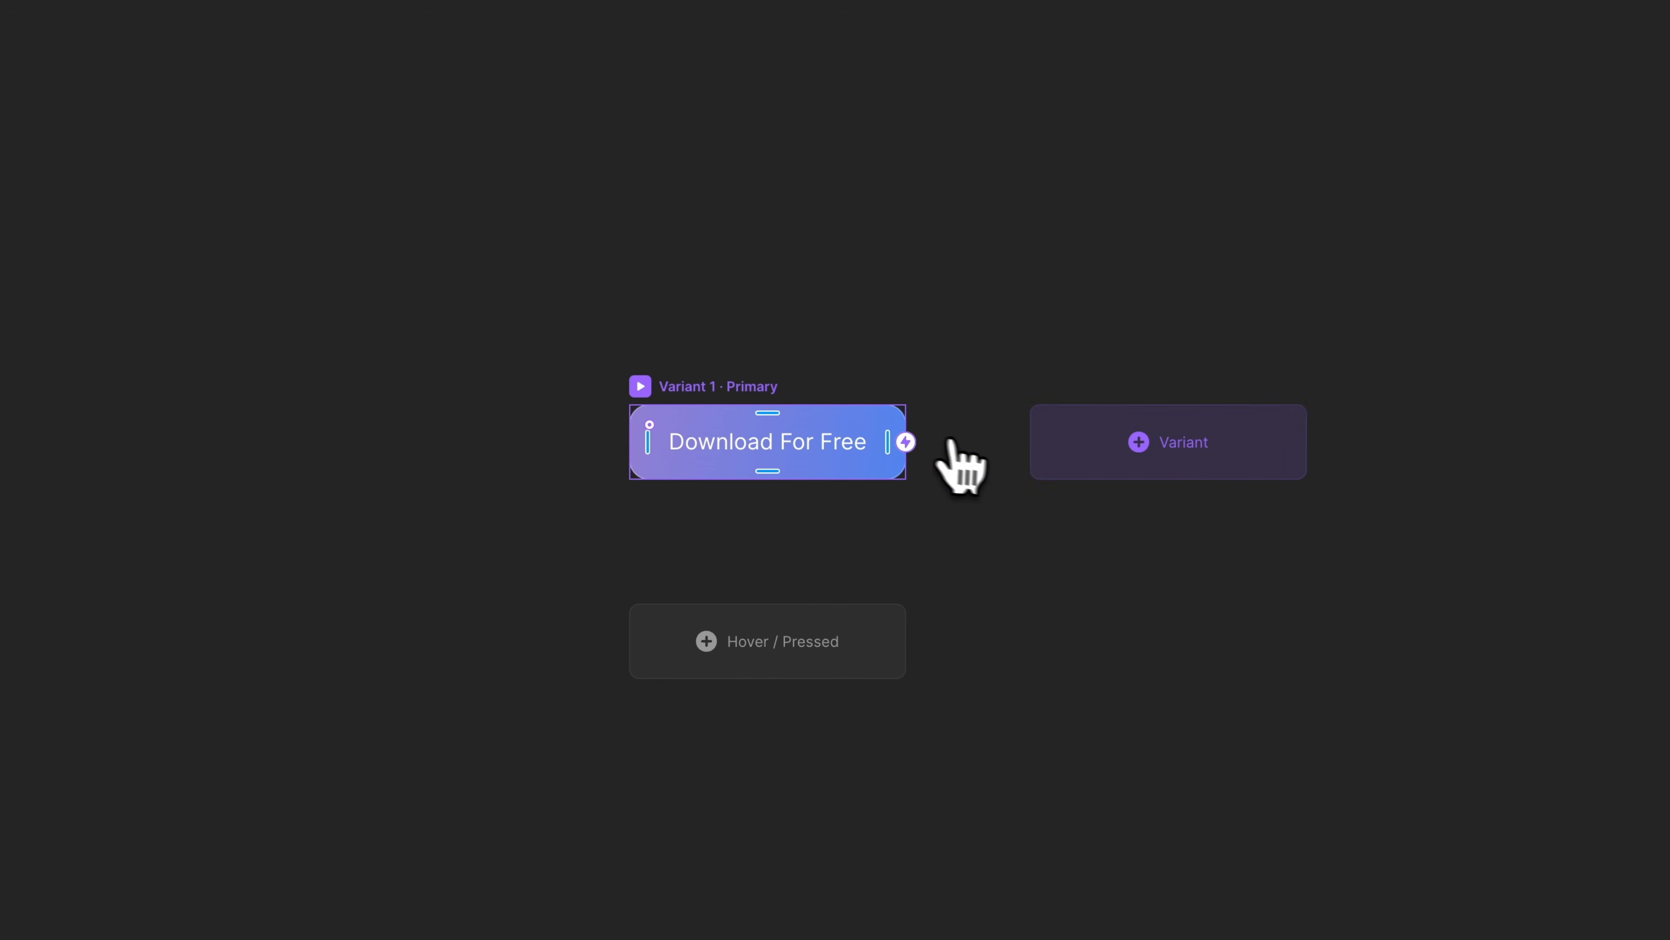
{"action": "left_click", "coordinate": [1161, 445]}
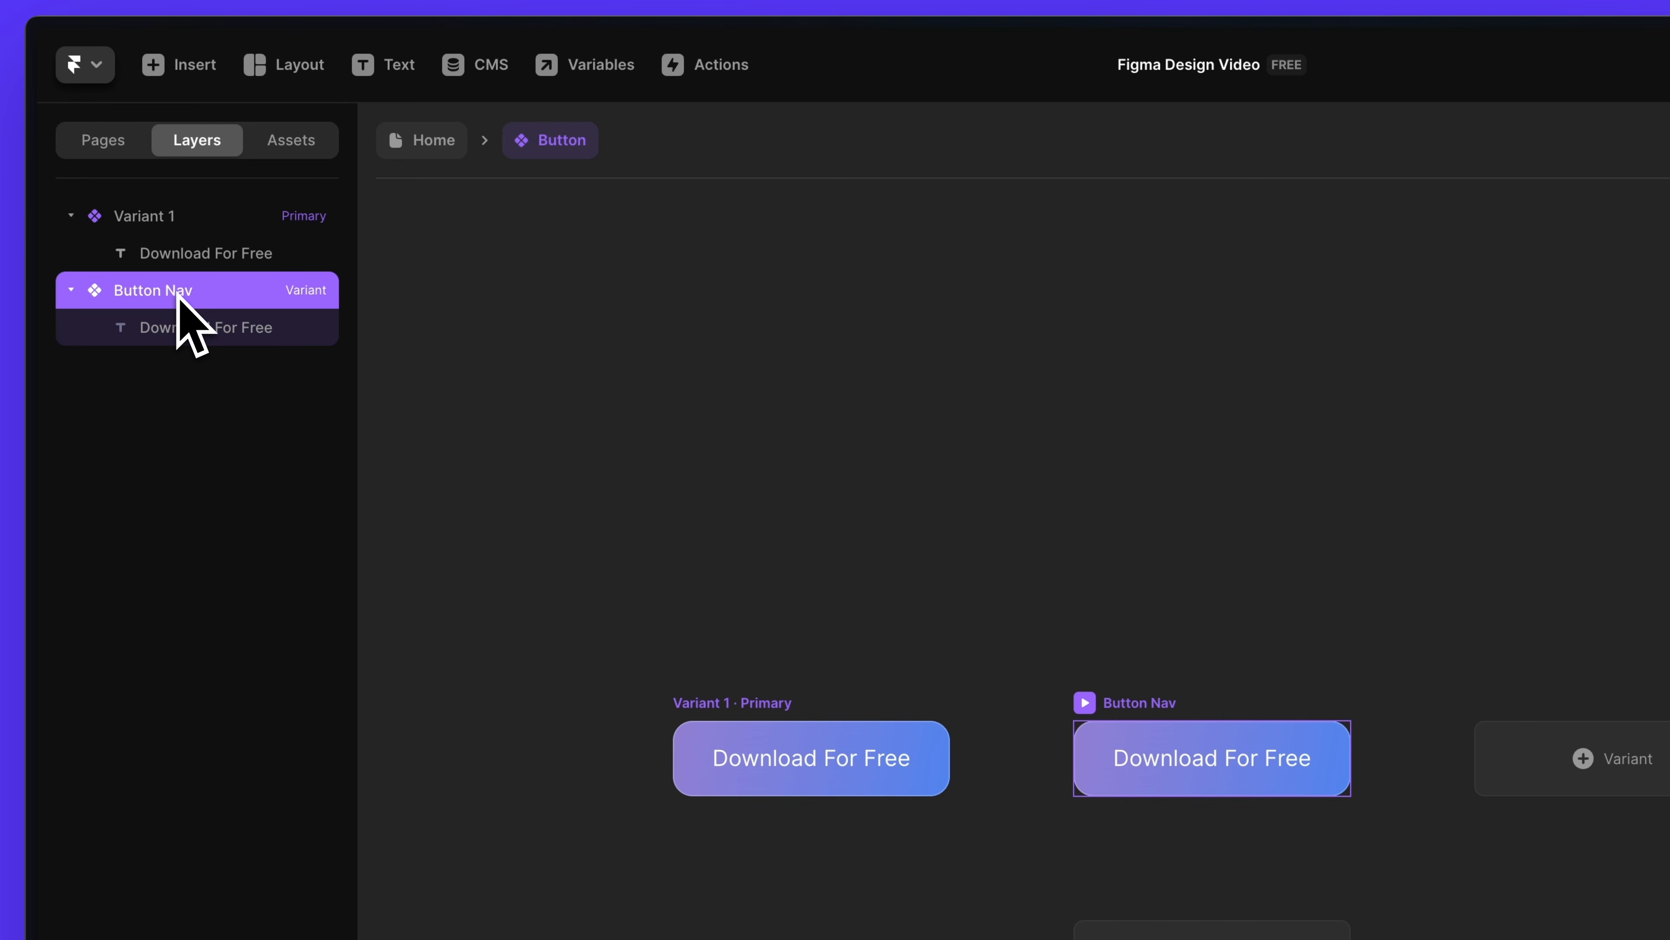
{"action": "double_click", "coordinate": [151, 217]}
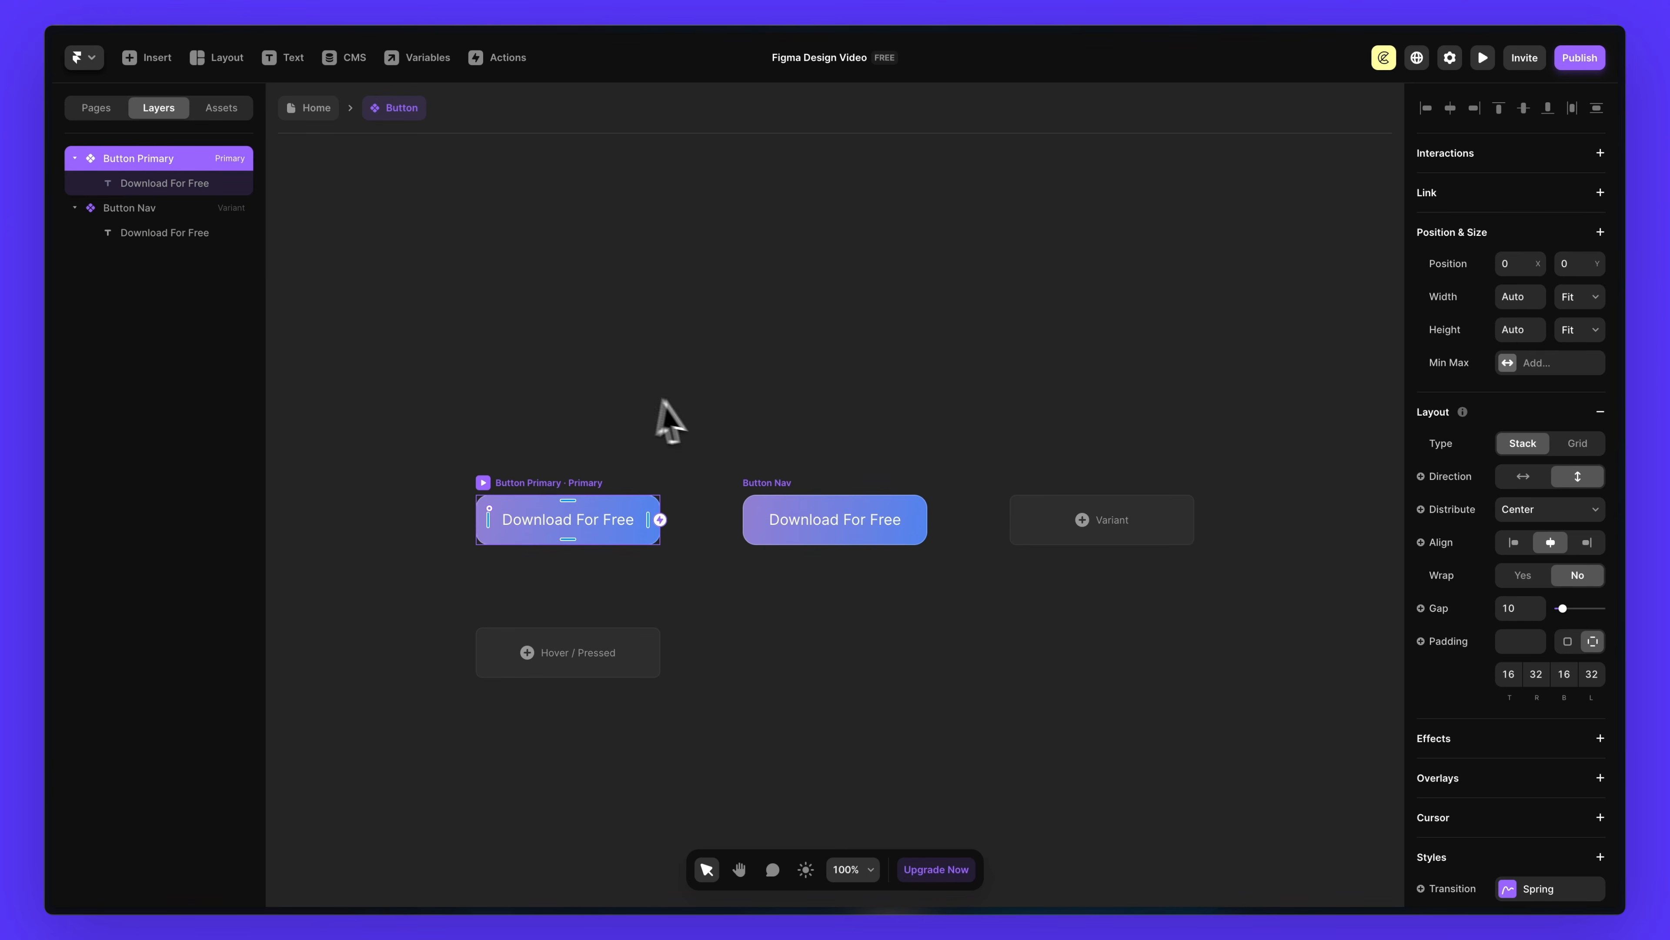
- Set the top and bottom padding of the Button Nav variant to 12
{"action": "left_click", "coordinate": [771, 504]}
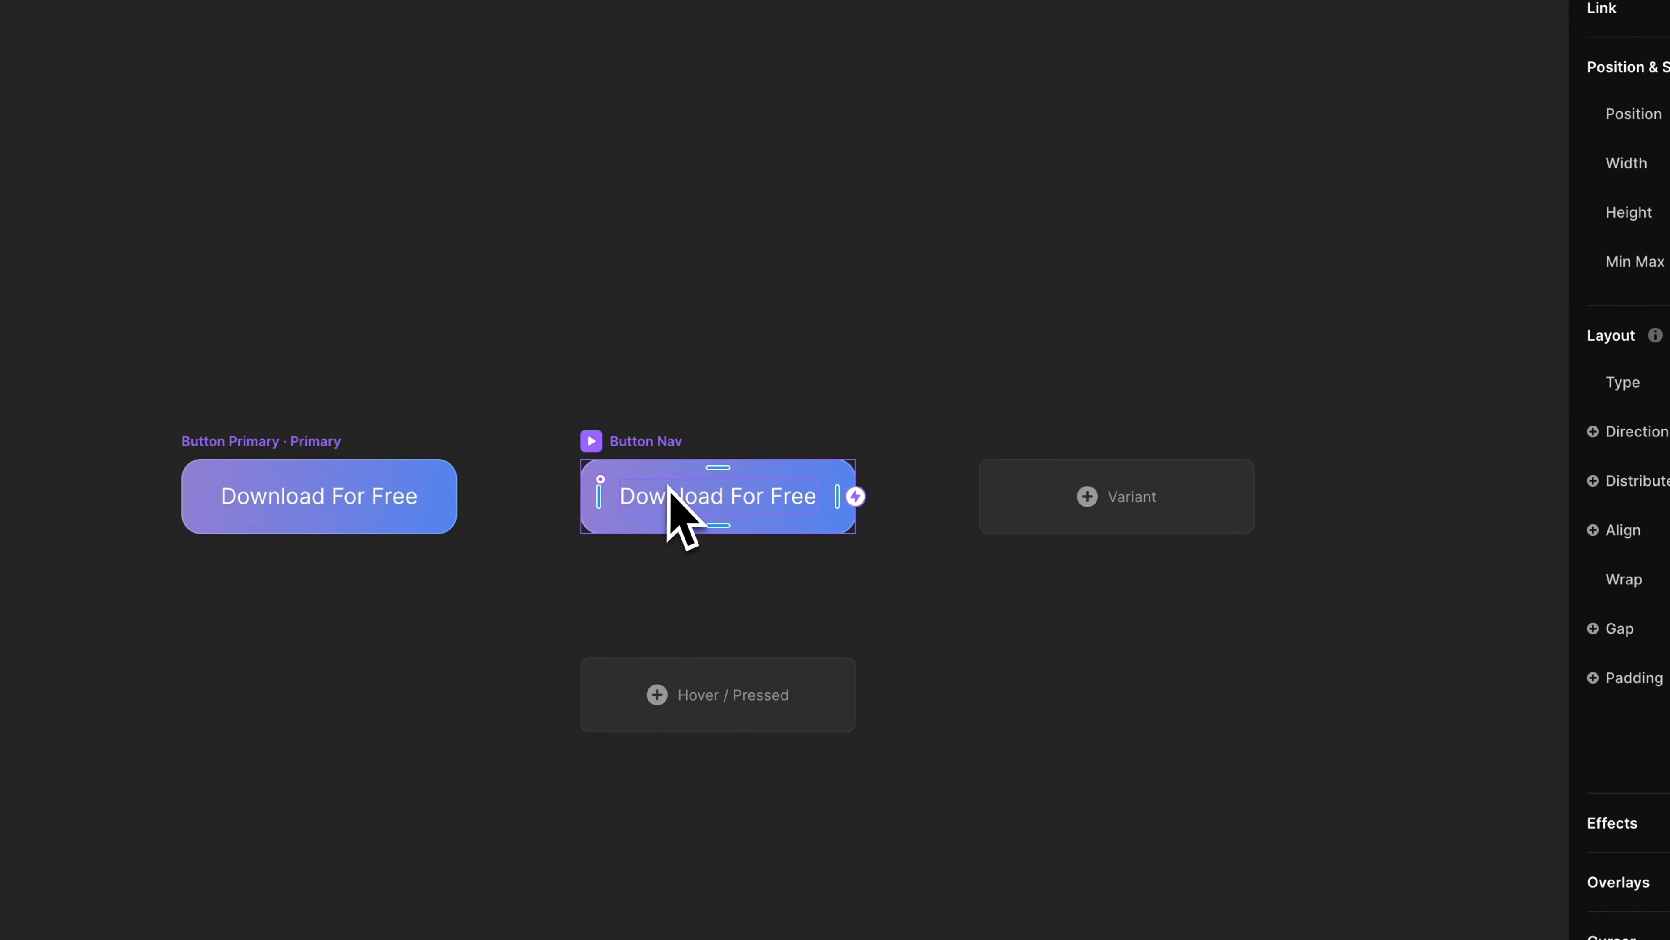
{"action": "left_click", "coordinate": [1472, 623]}
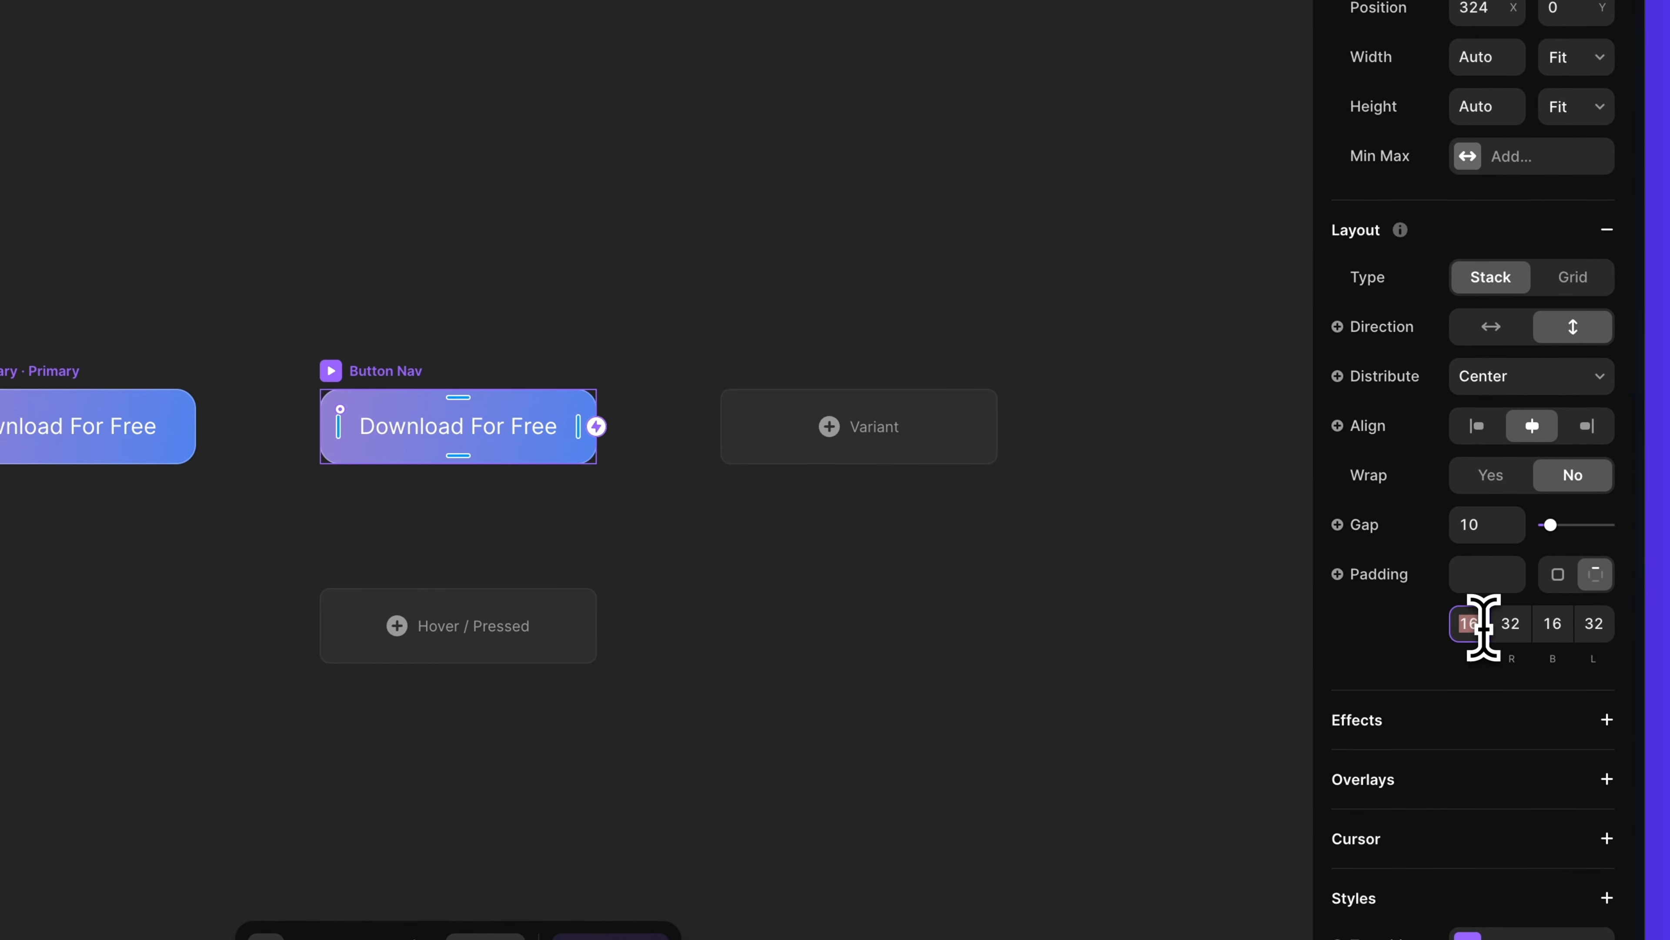
{"action": "type", "text": "12"}
{"action": "left_click", "coordinate": [1556, 624]}
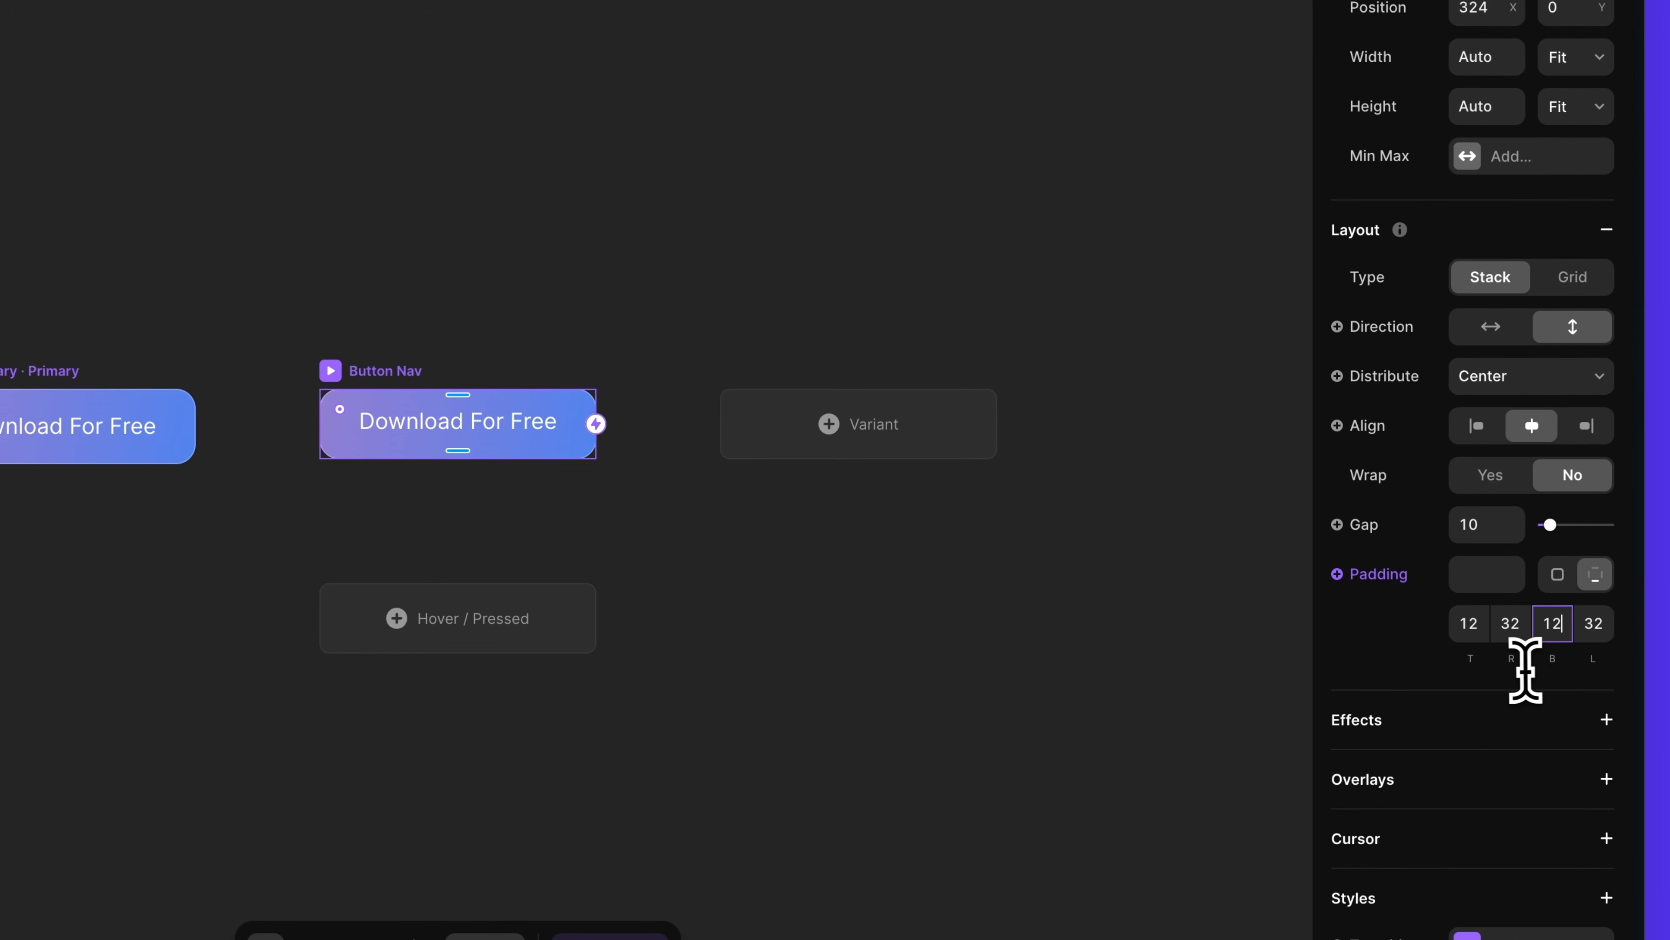
{"action": "key", "text": "Return"}
{"action": "left_click", "coordinate": [606, 302]}
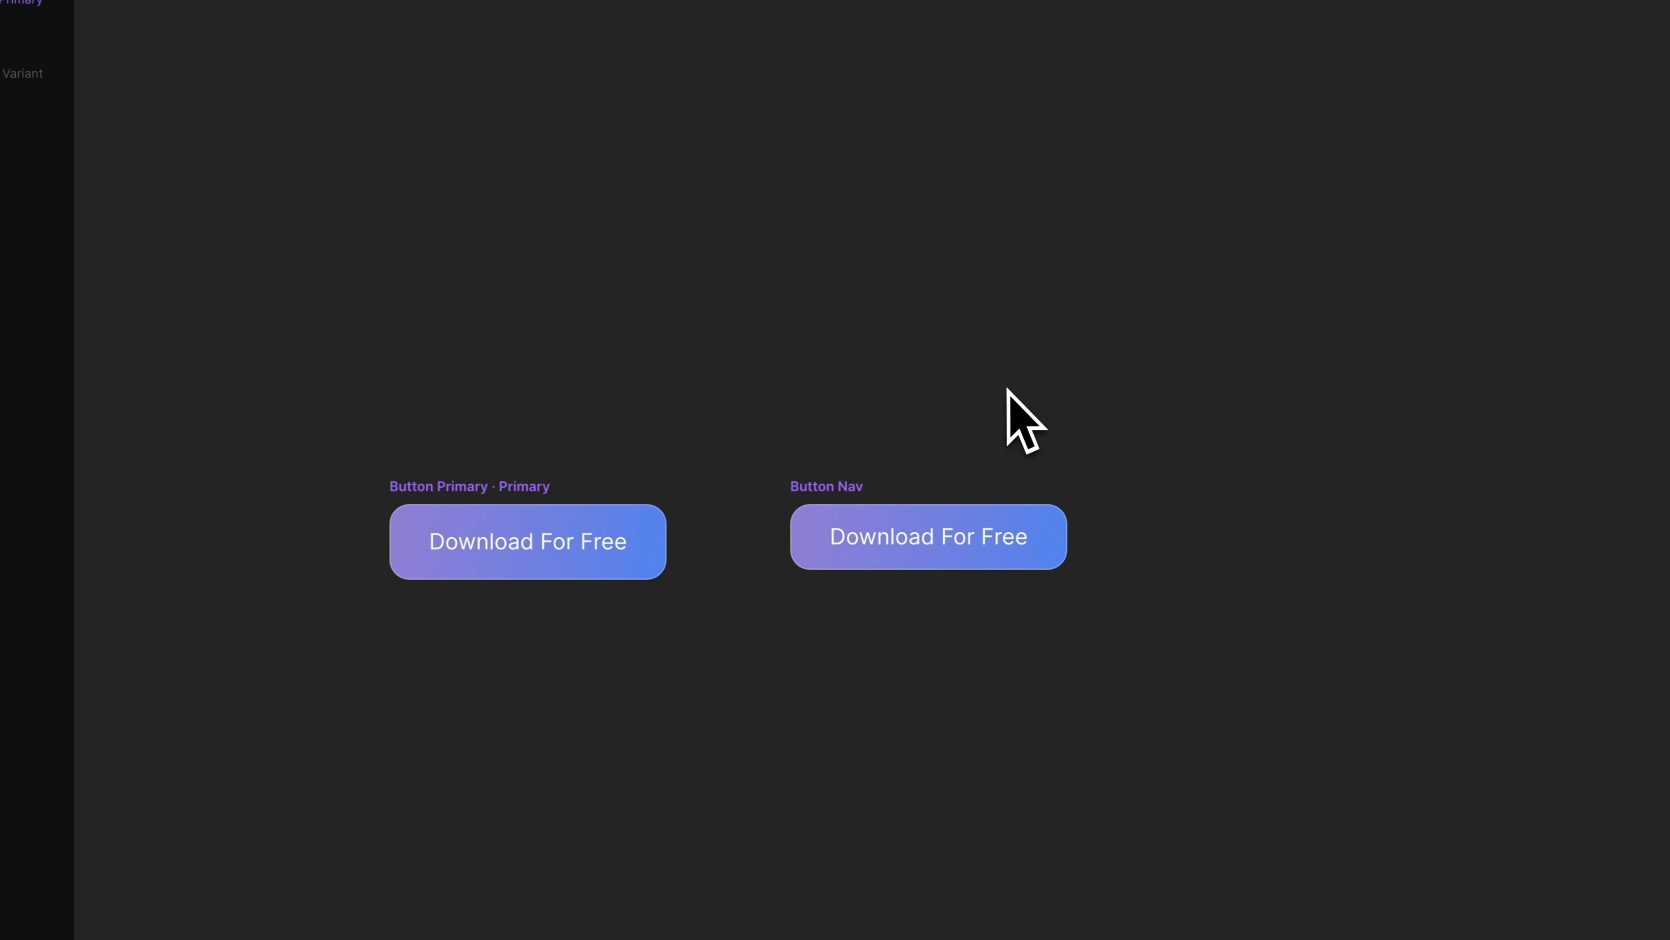
- Return to the Home page and draw a wide, shallow frame on the empty canvas below the Desktop breakpoint
{"action": "scroll", "coordinate": [989, 618], "scroll_direction": "down", "scroll_amount": 1}
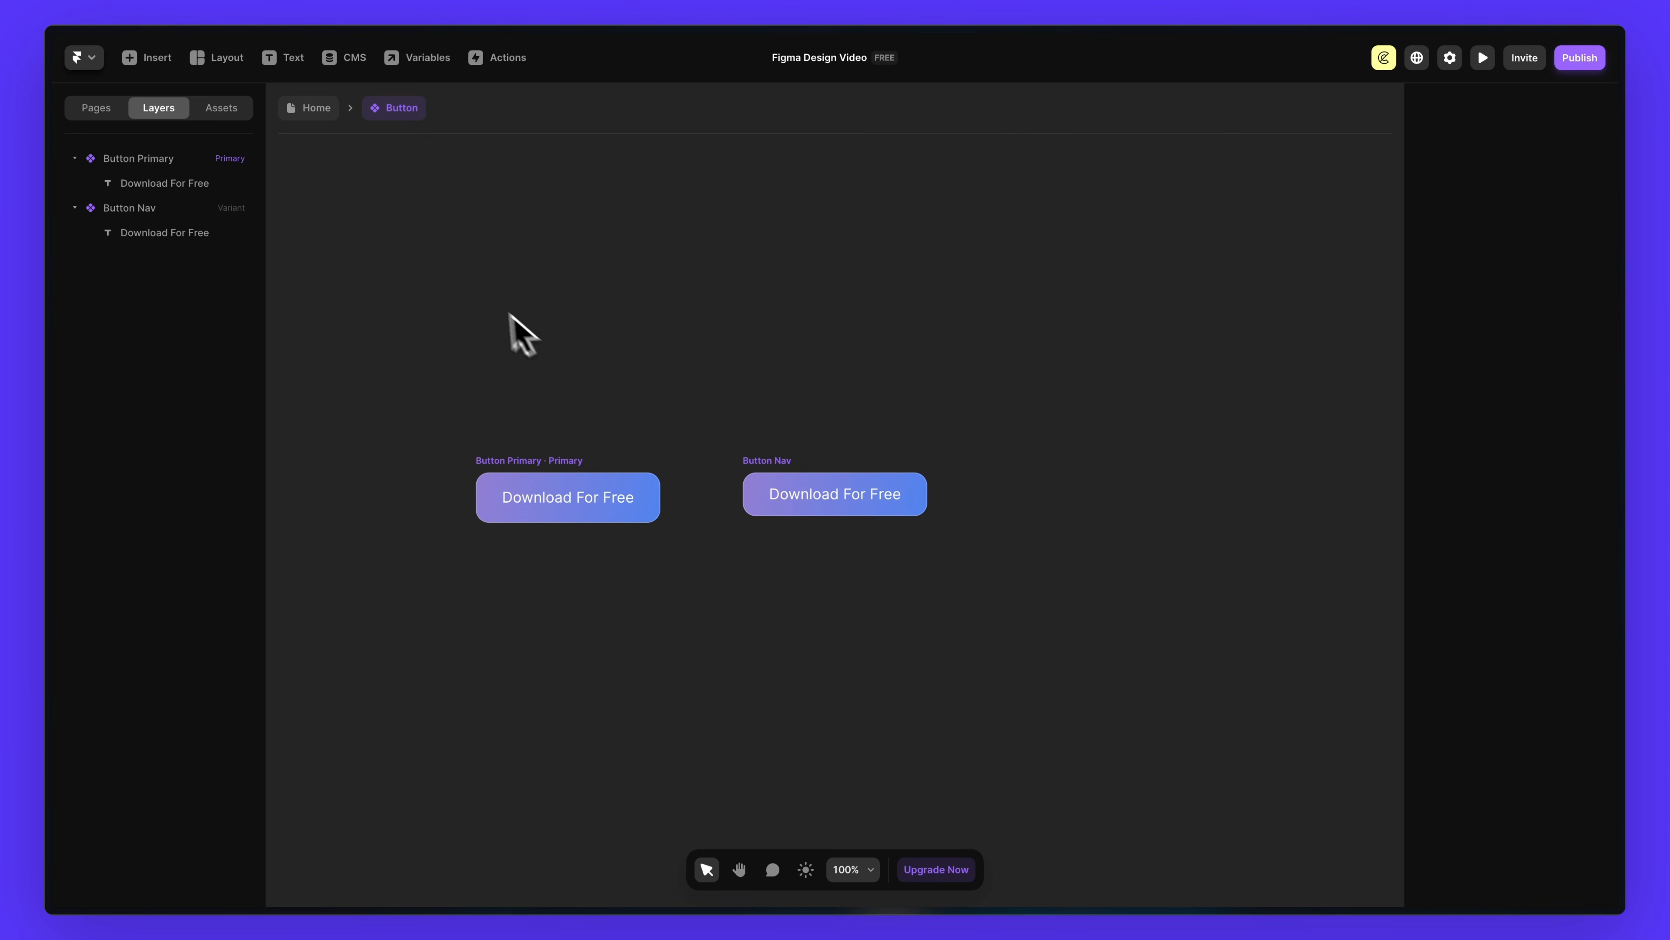
{"action": "left_click", "coordinate": [327, 122]}
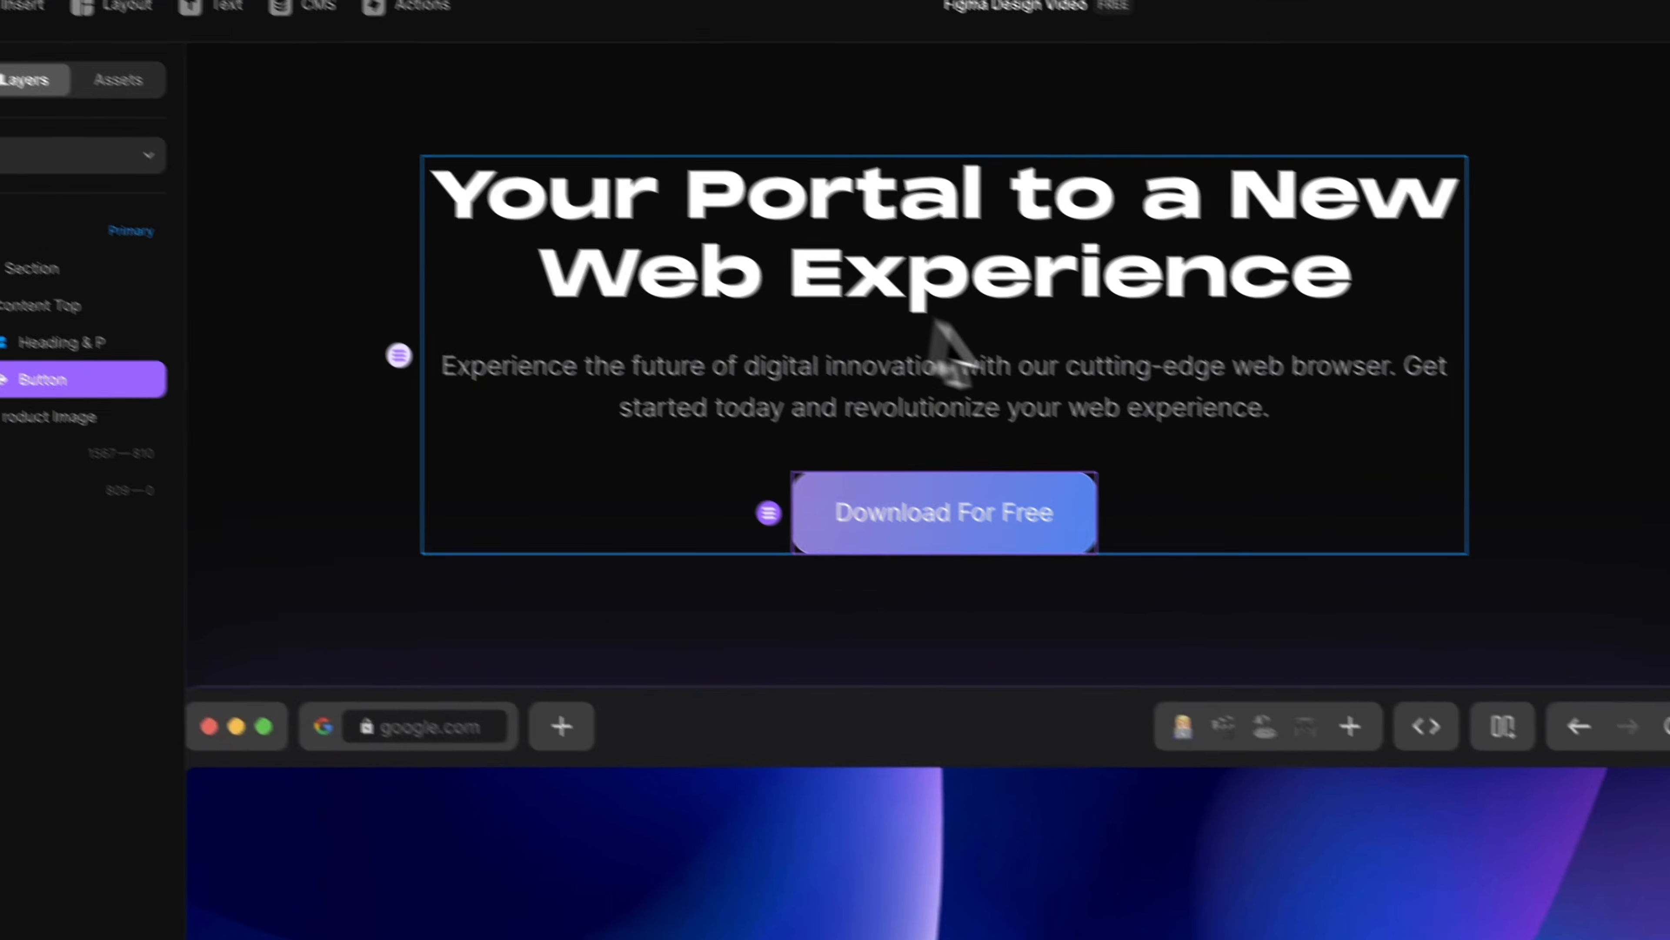
{"action": "scroll", "coordinate": [1097, 290], "scroll_direction": "down", "scroll_amount": 3}
{"action": "scroll", "coordinate": [1093, 274], "scroll_direction": "down", "scroll_amount": 6}
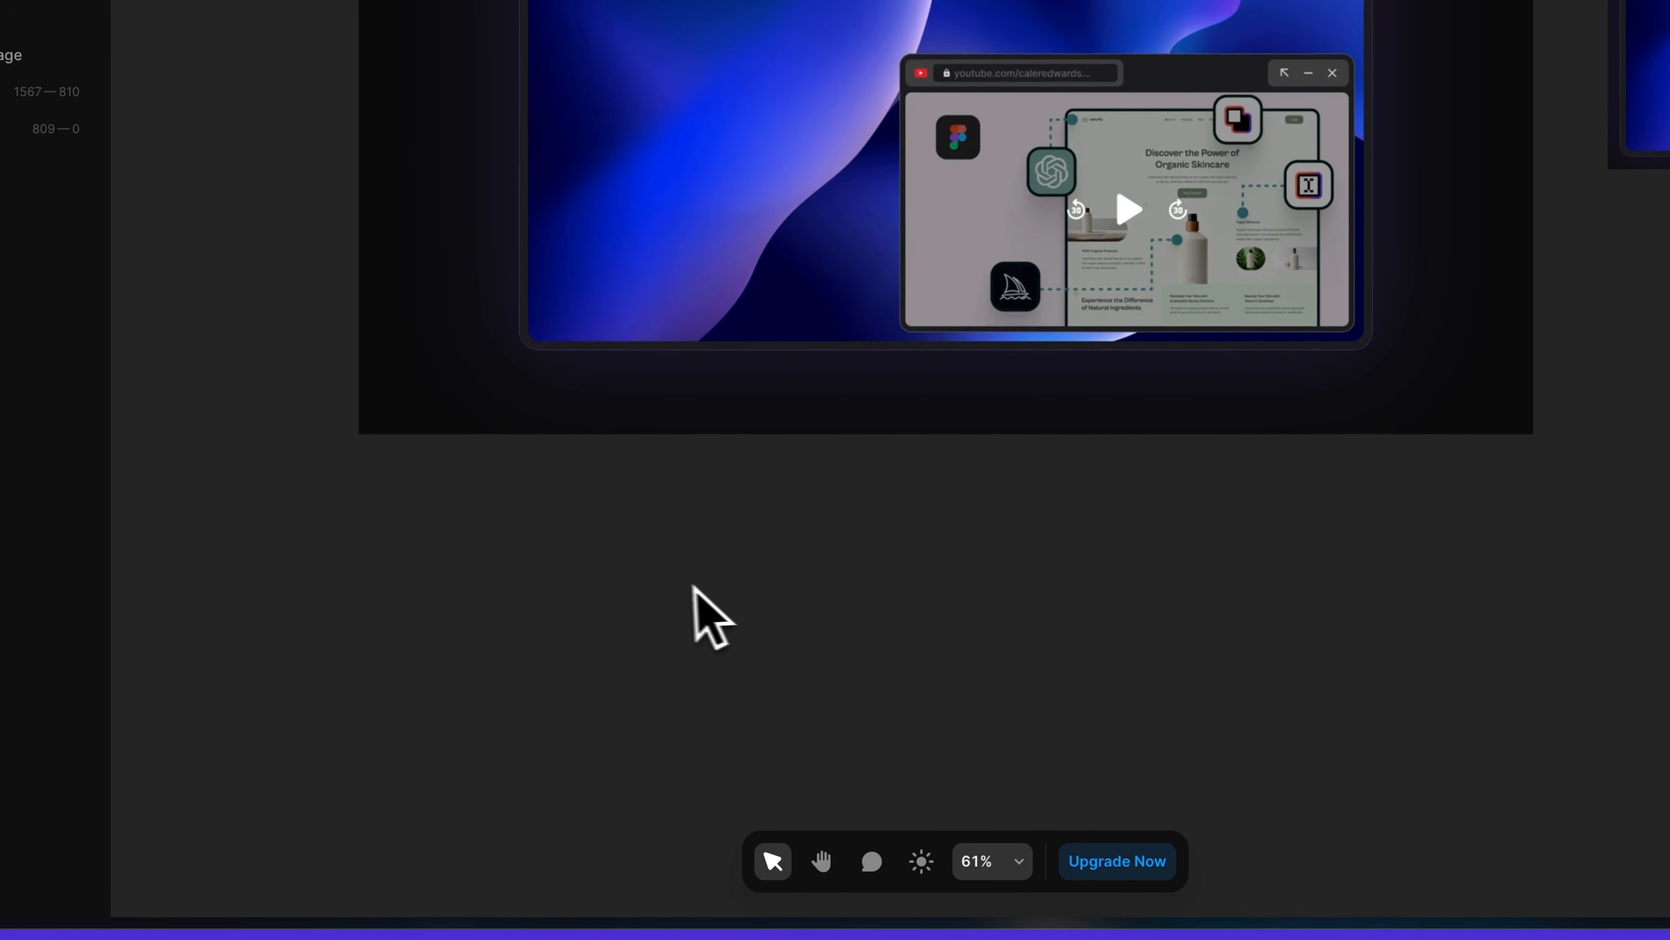
{"action": "left_click_drag", "start_coordinate": [367, 494], "coordinate": [1534, 593]}
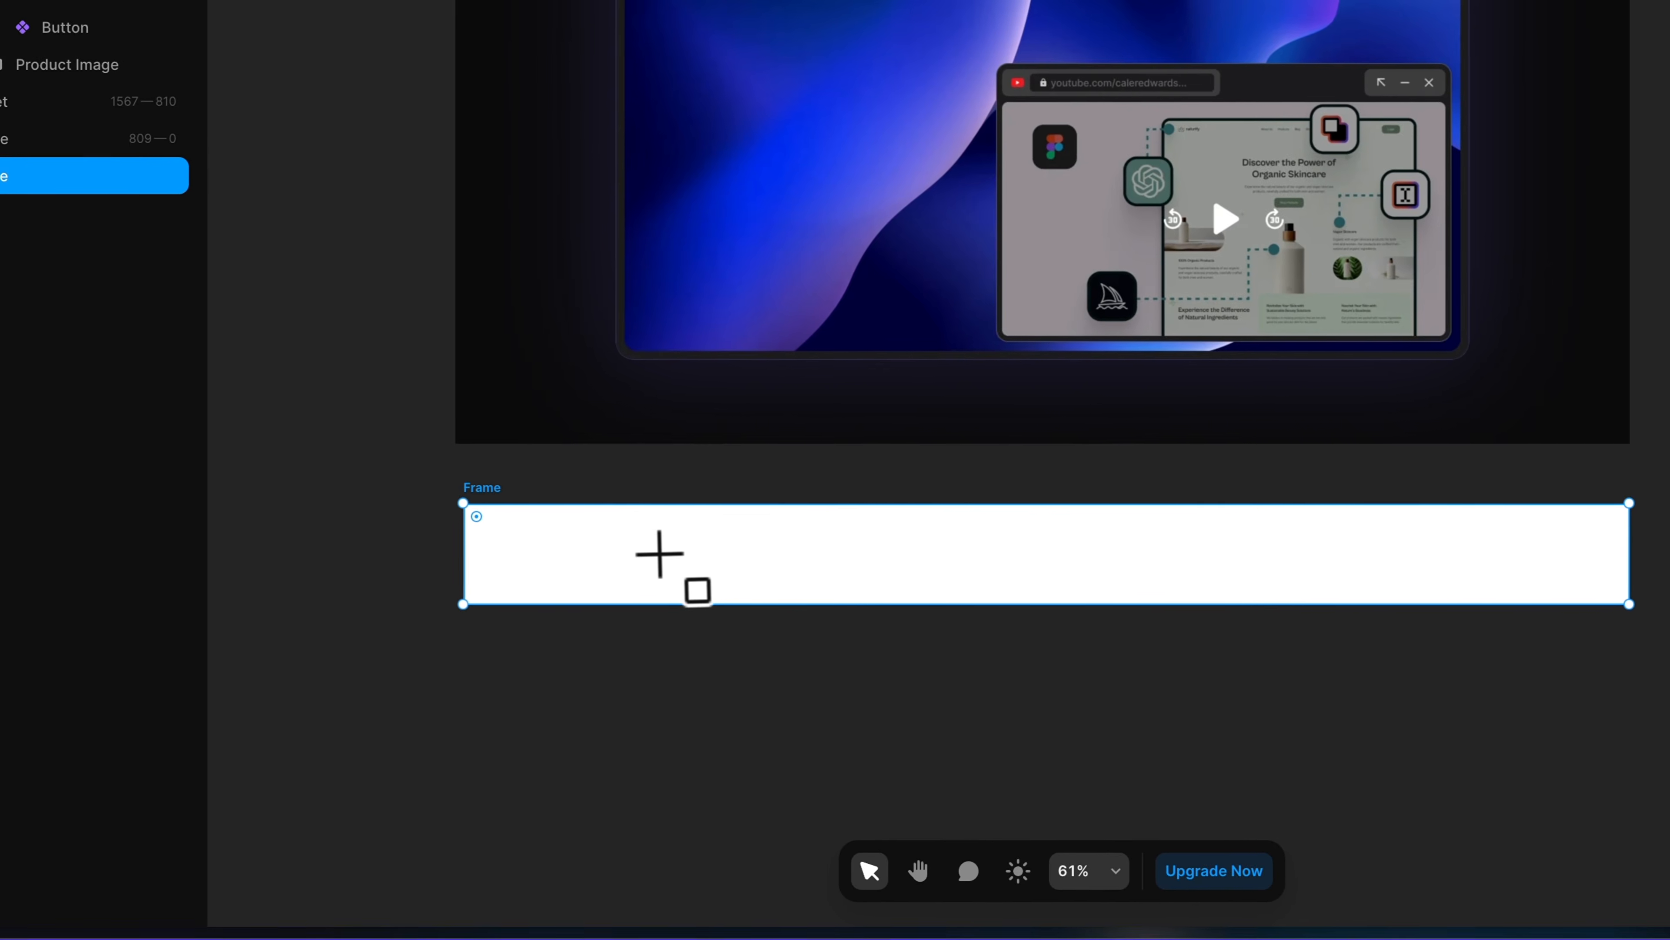
- Add the text "Browser" inside the new frame and set its font to PP Monument Extended Black
{"action": "key", "text": "t"}
{"action": "left_click", "coordinate": [574, 556]}
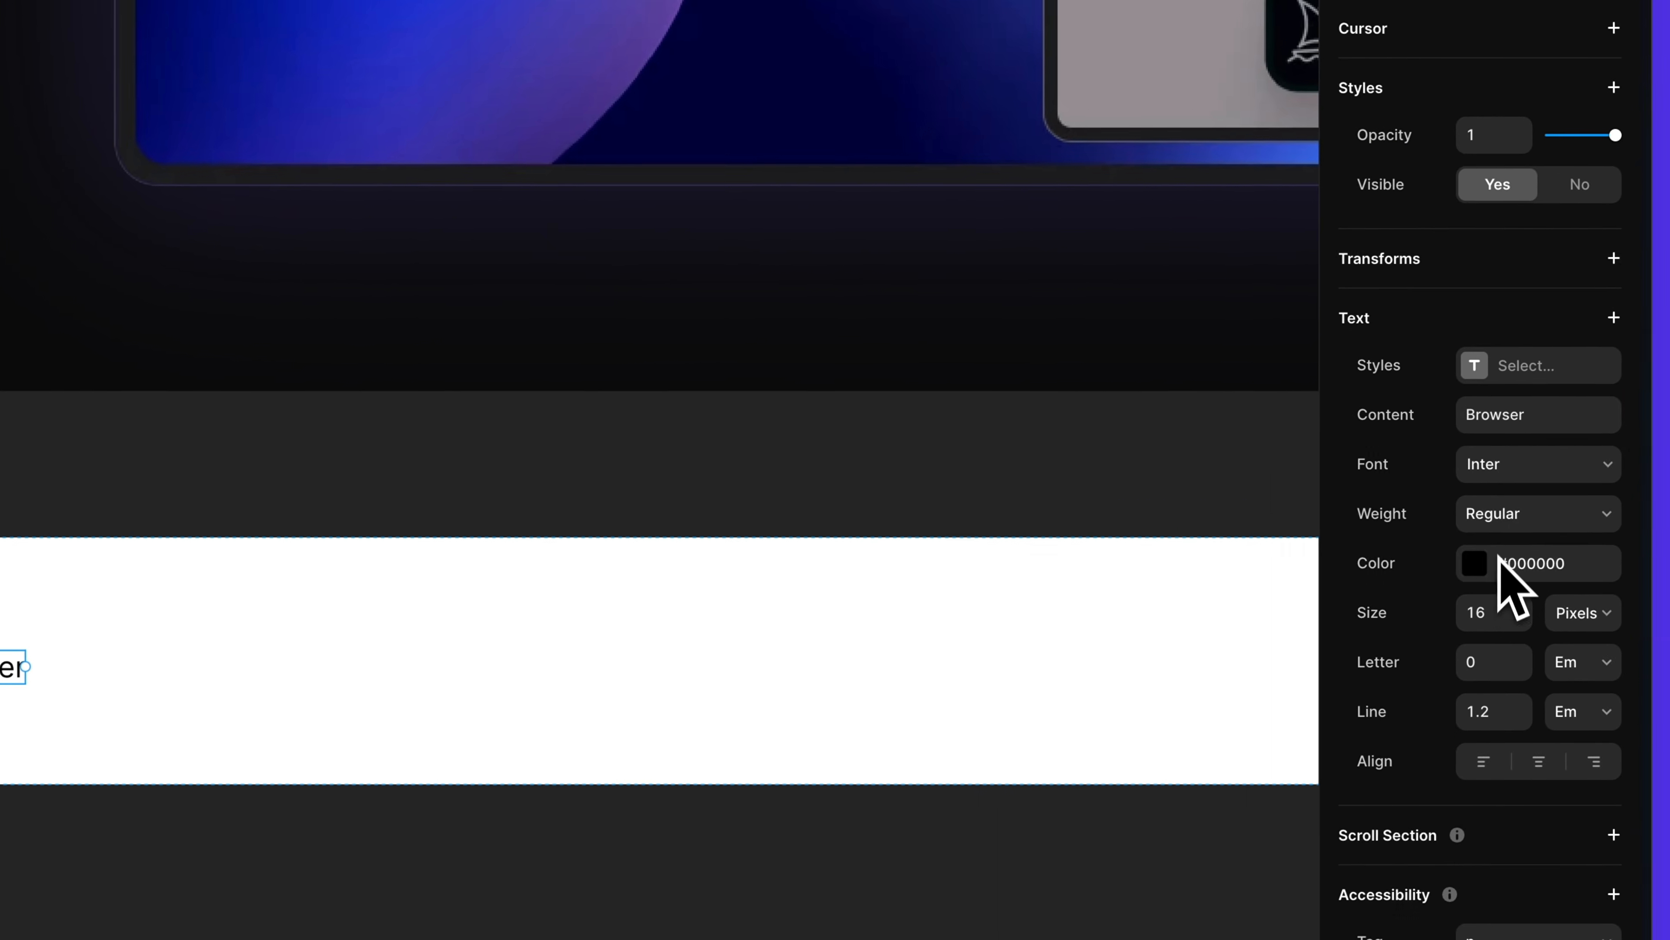
{"action": "left_click", "coordinate": [1513, 466]}
{"action": "left_click", "coordinate": [1184, 573]}
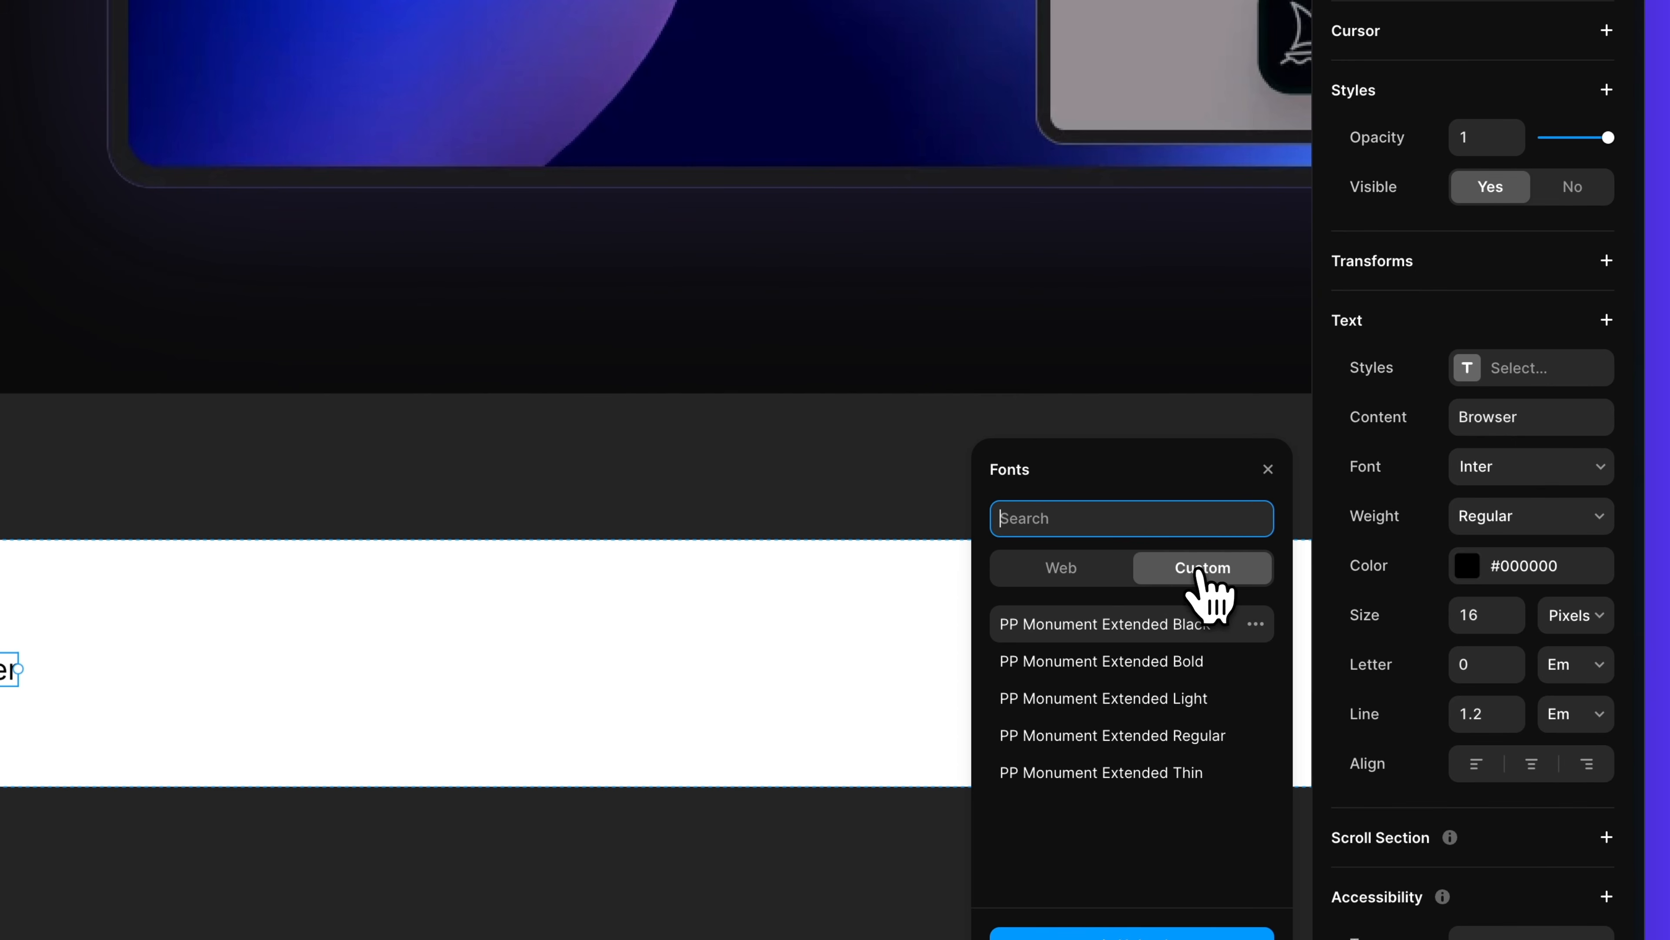
{"action": "left_click", "coordinate": [1147, 648]}
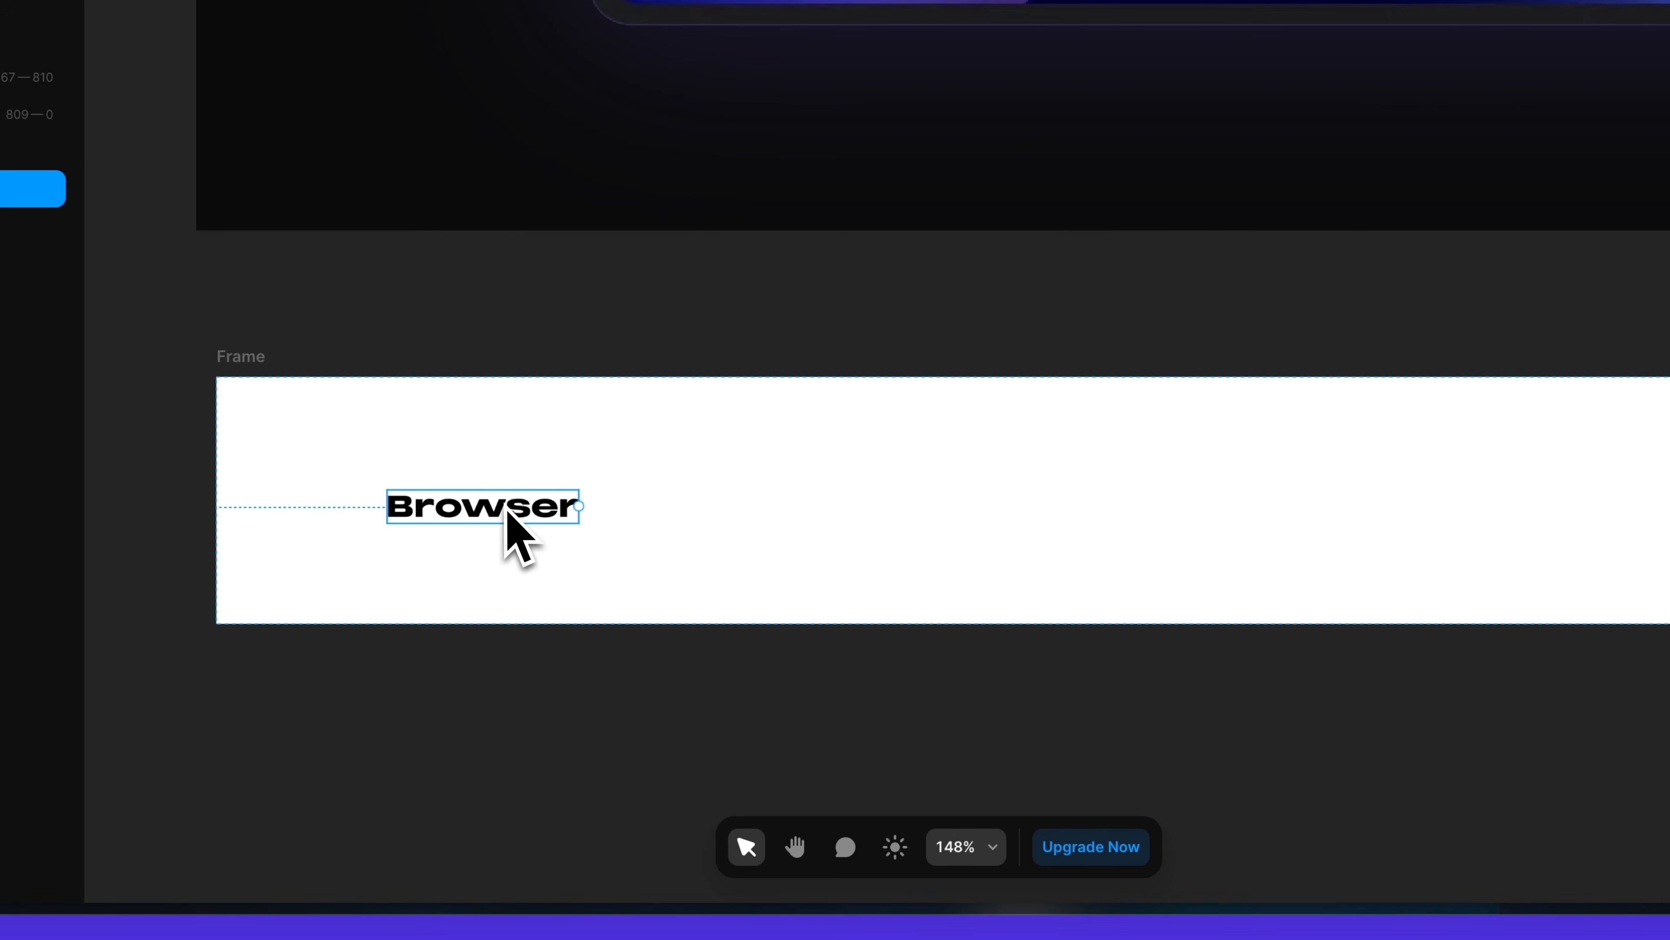
- Duplicate the Browser text beside the original, switch the copy's font to Inter and adjust its text size
{"action": "left_click_drag", "start_coordinate": [508, 509], "coordinate": [798, 534], "text": "alt"}
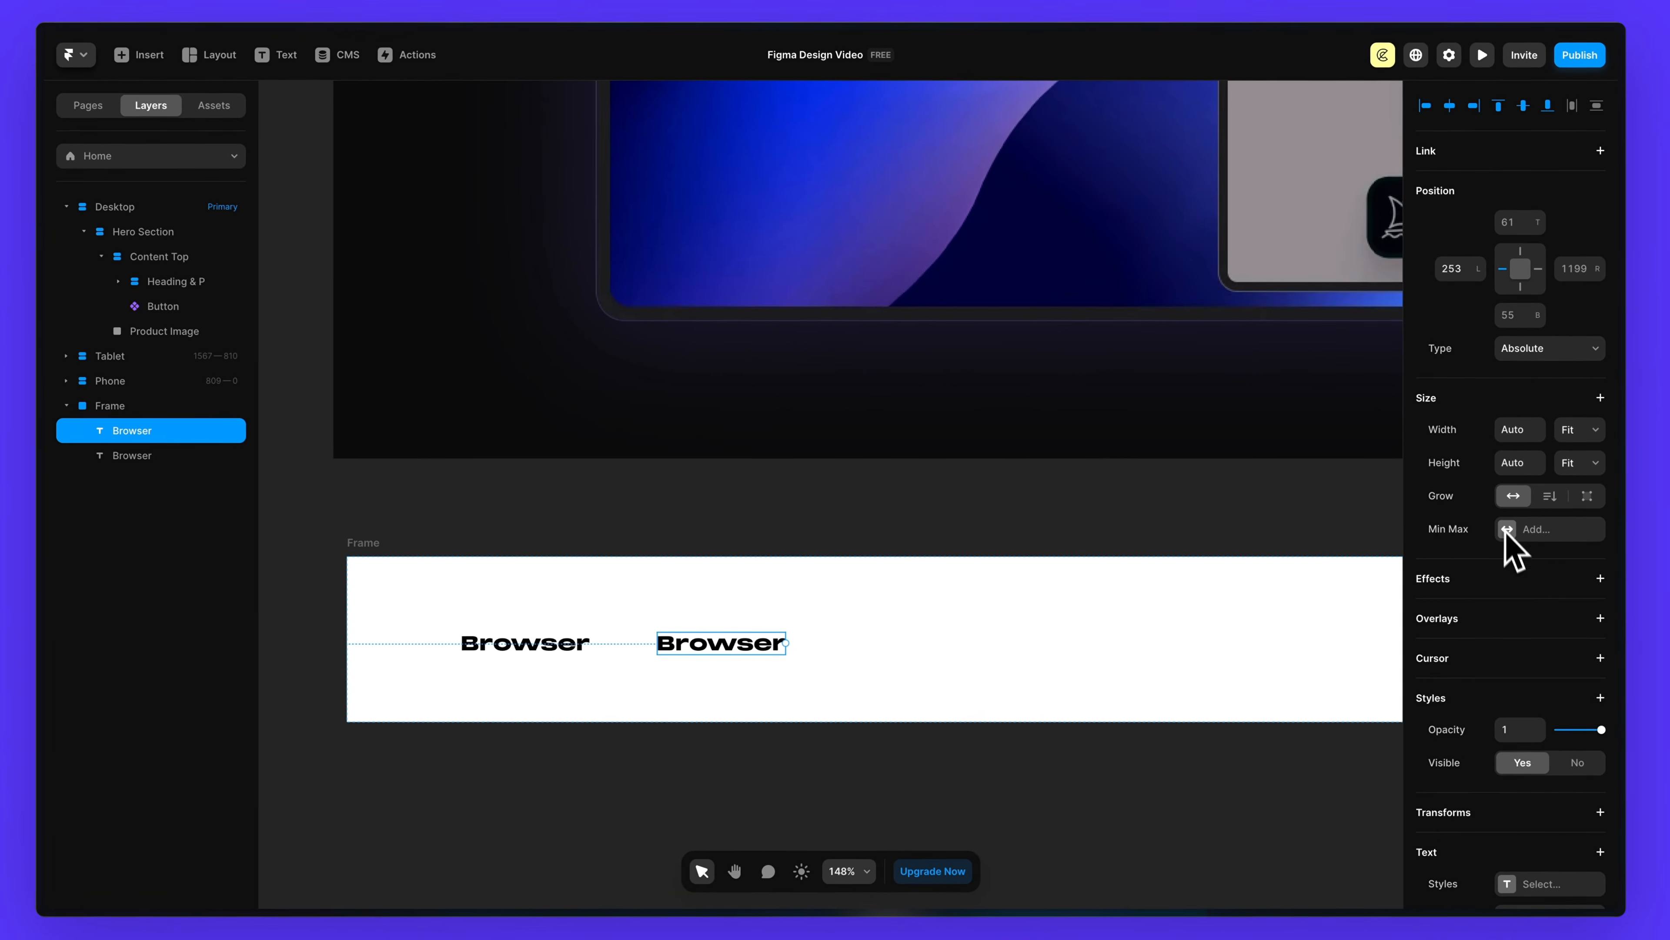
{"action": "scroll", "coordinate": [1532, 632], "scroll_direction": "down", "scroll_amount": 5}
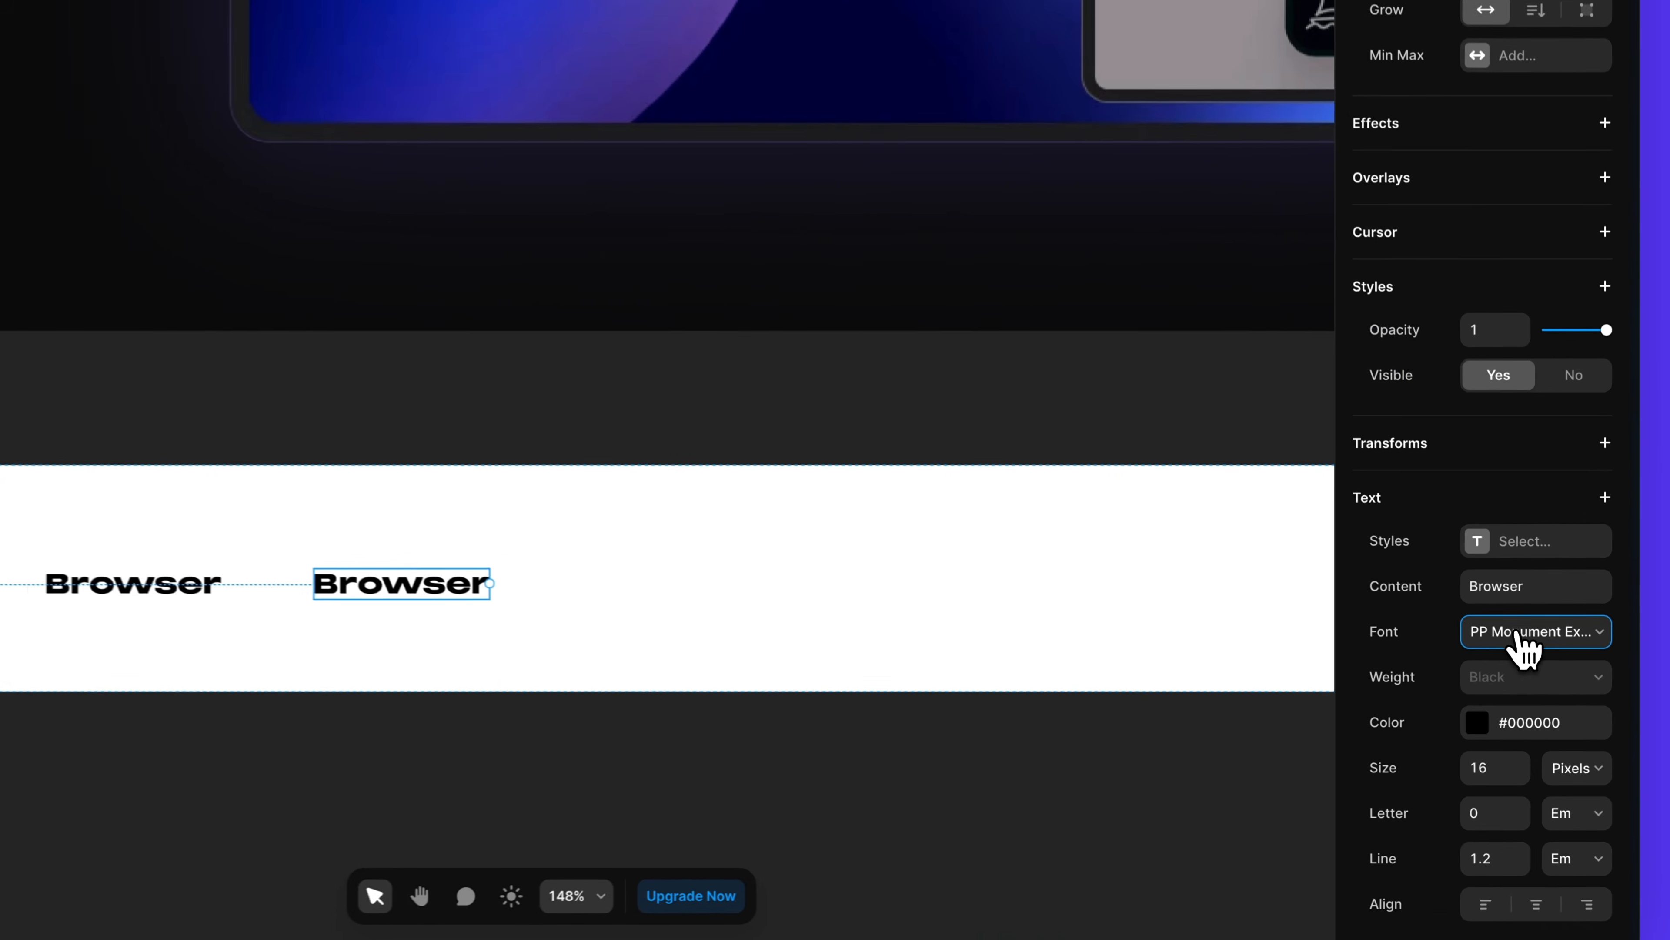
{"action": "left_click", "coordinate": [1539, 678]}
{"action": "left_click", "coordinate": [1240, 618]}
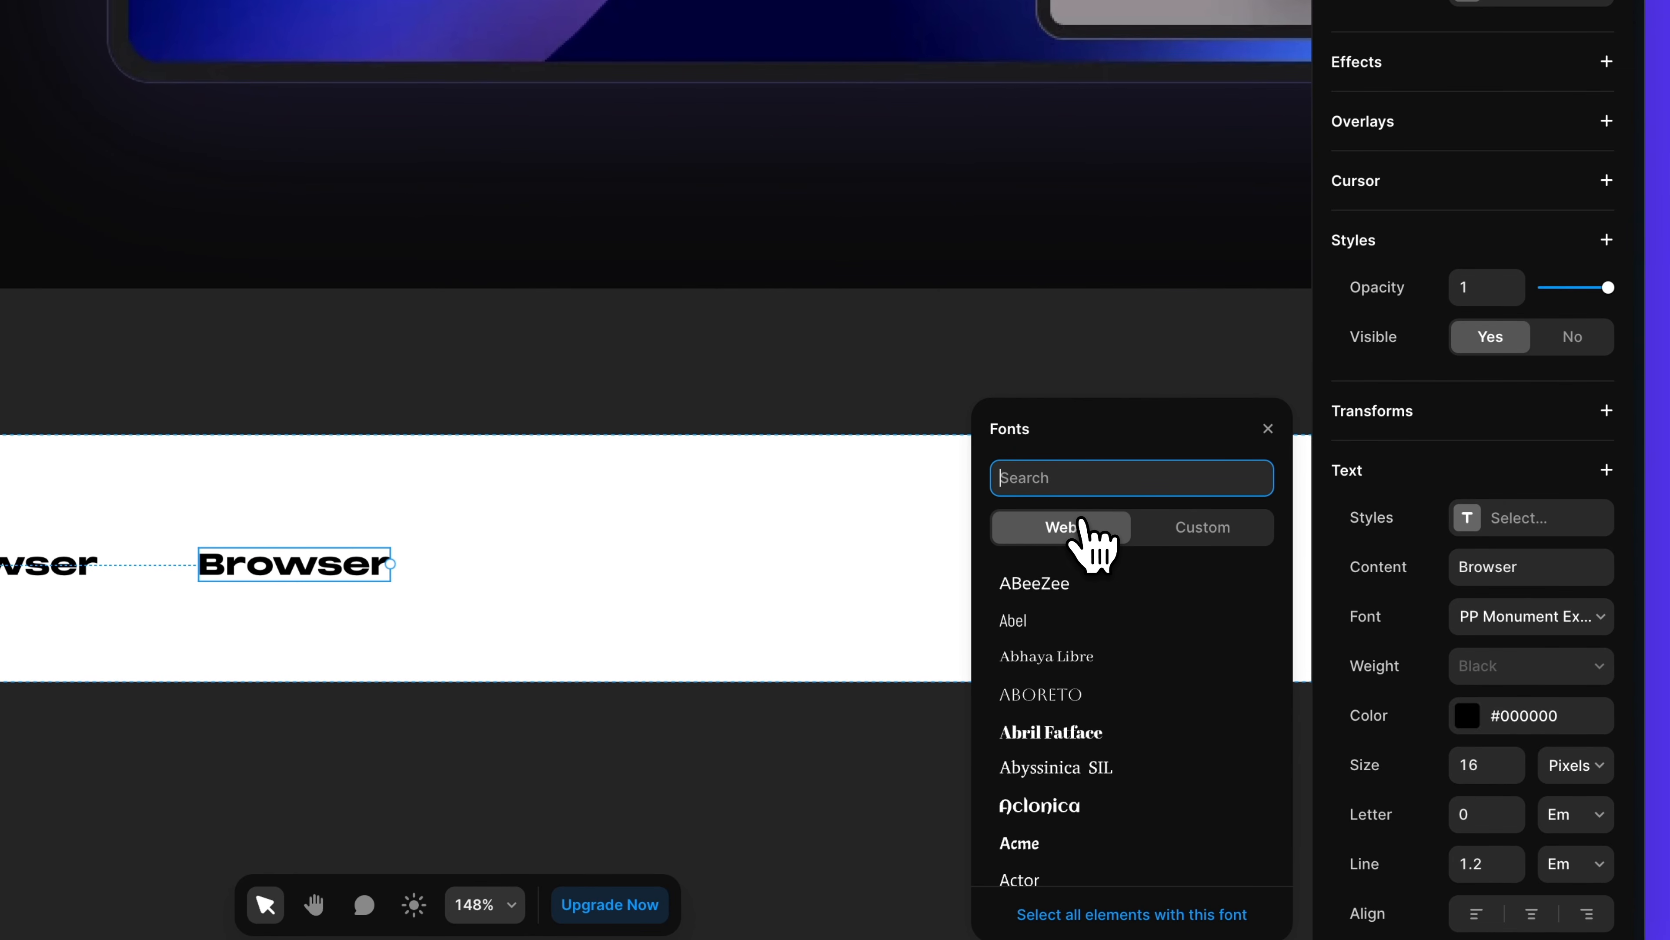
{"action": "type", "text": "inter"}
{"action": "left_click", "coordinate": [1038, 596]}
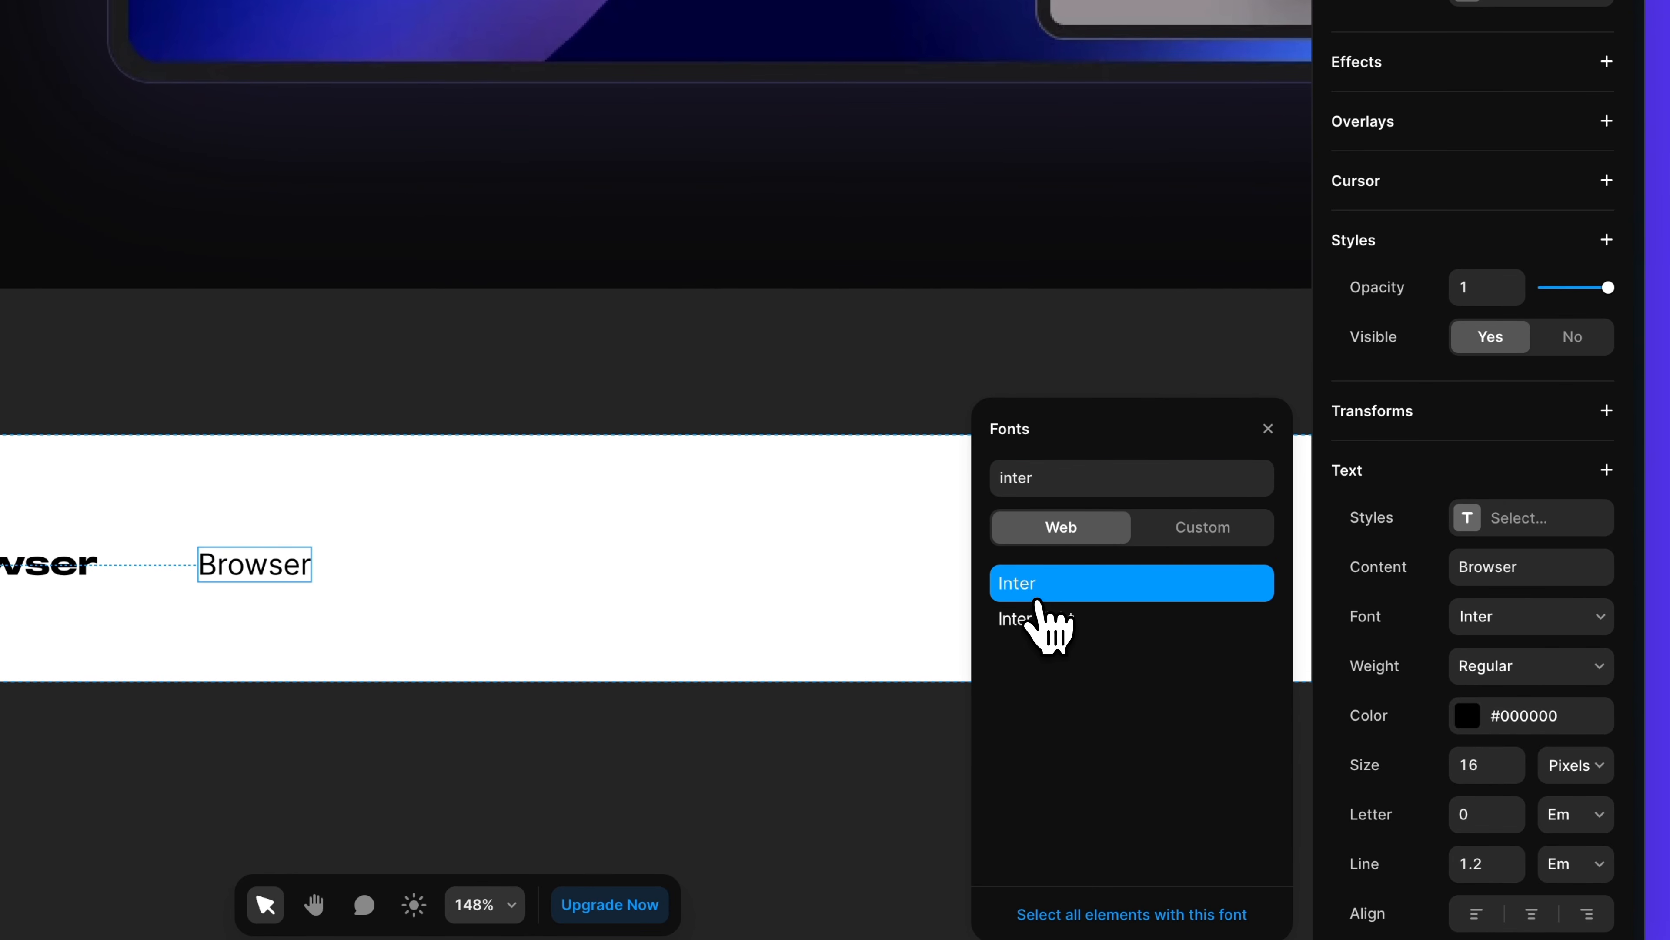
{"action": "left_click", "coordinate": [1488, 766]}
{"action": "type", "text": "1"}
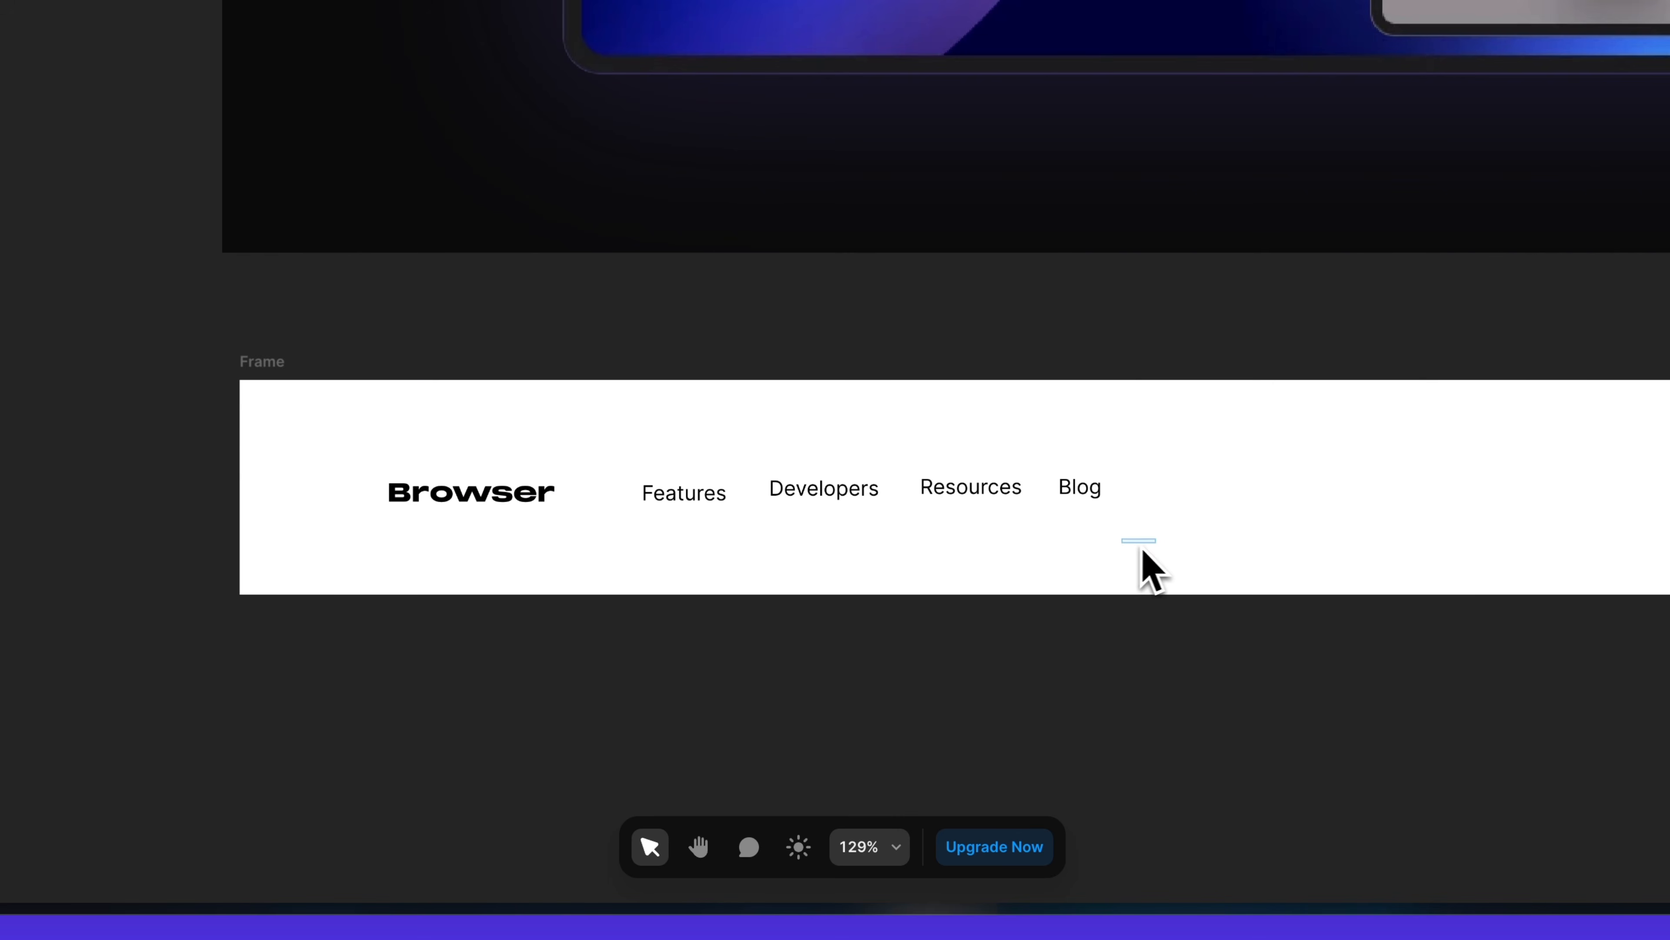
- Wrap the Features, Developers, Resources and Blog texts in a stack and rename that stack
{"action": "left_click_drag", "start_coordinate": [1152, 543], "coordinate": [657, 461]}
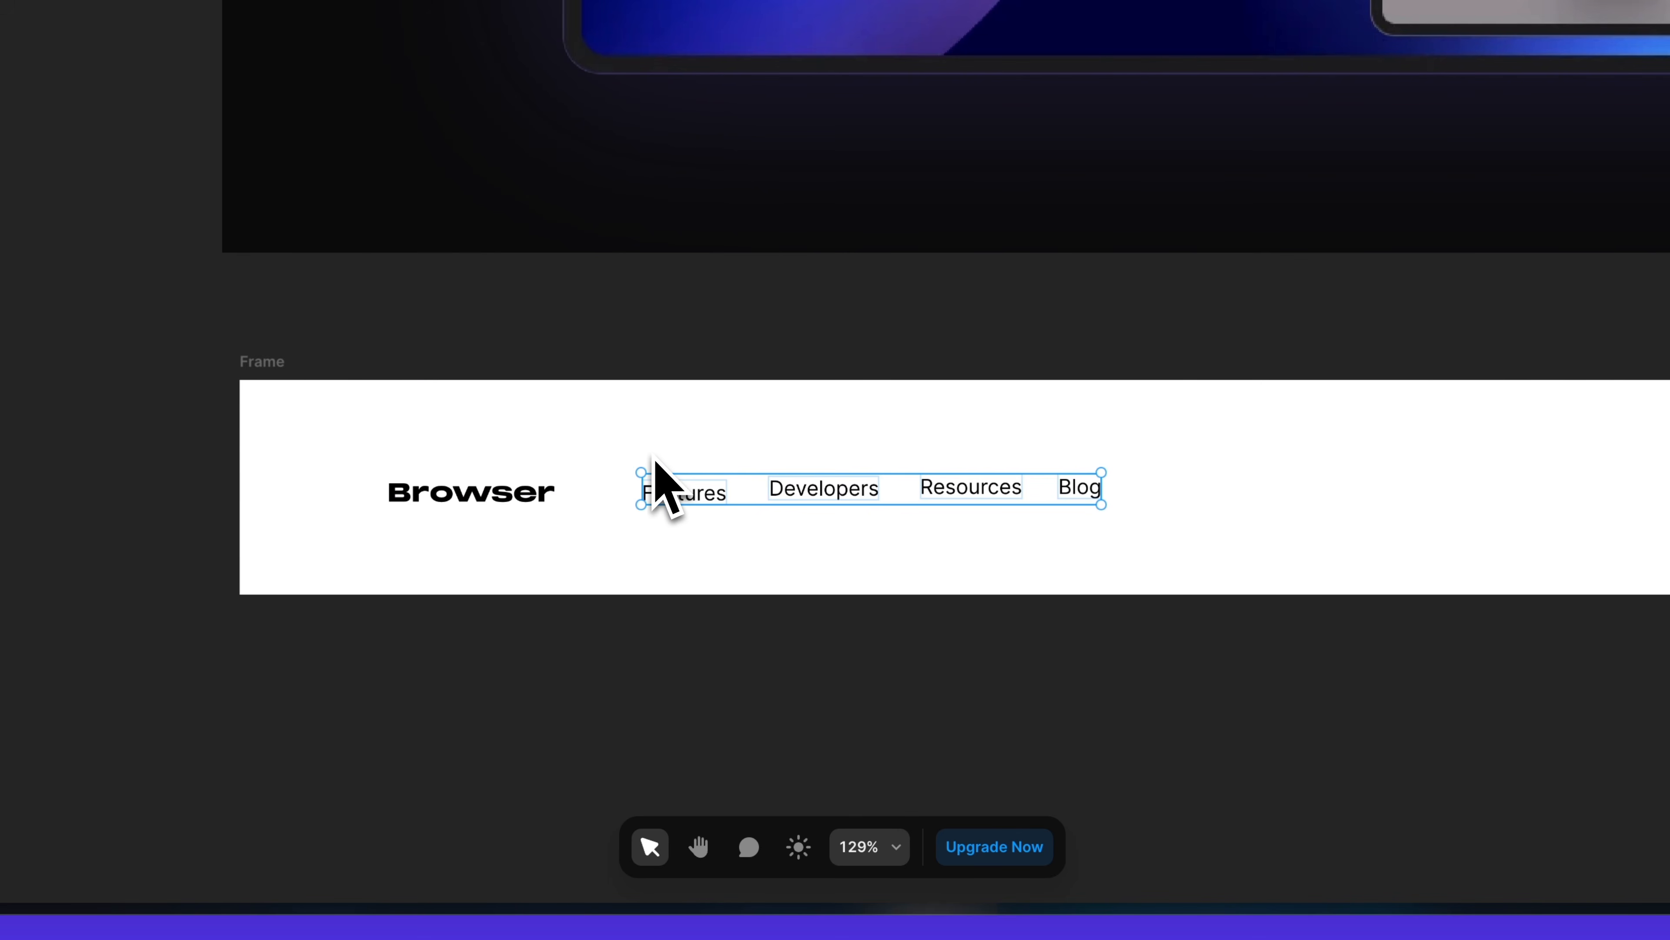
{"action": "right_click", "coordinate": [677, 510]}
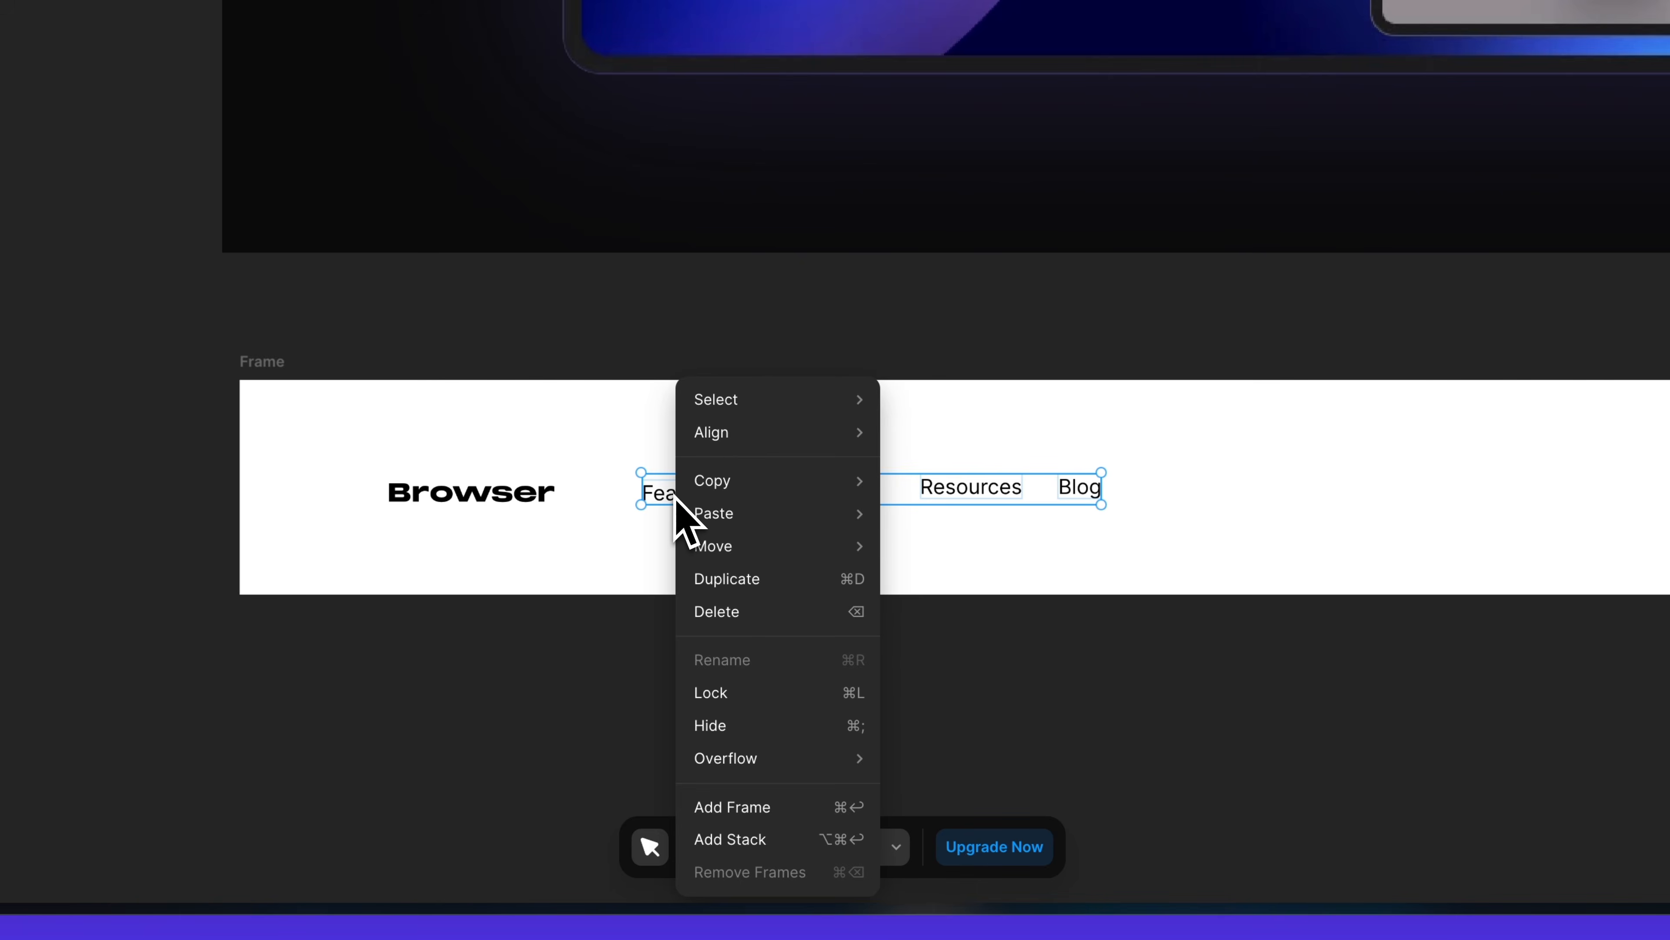
{"action": "left_click", "coordinate": [736, 845]}
{"action": "double_click", "coordinate": [149, 435]}
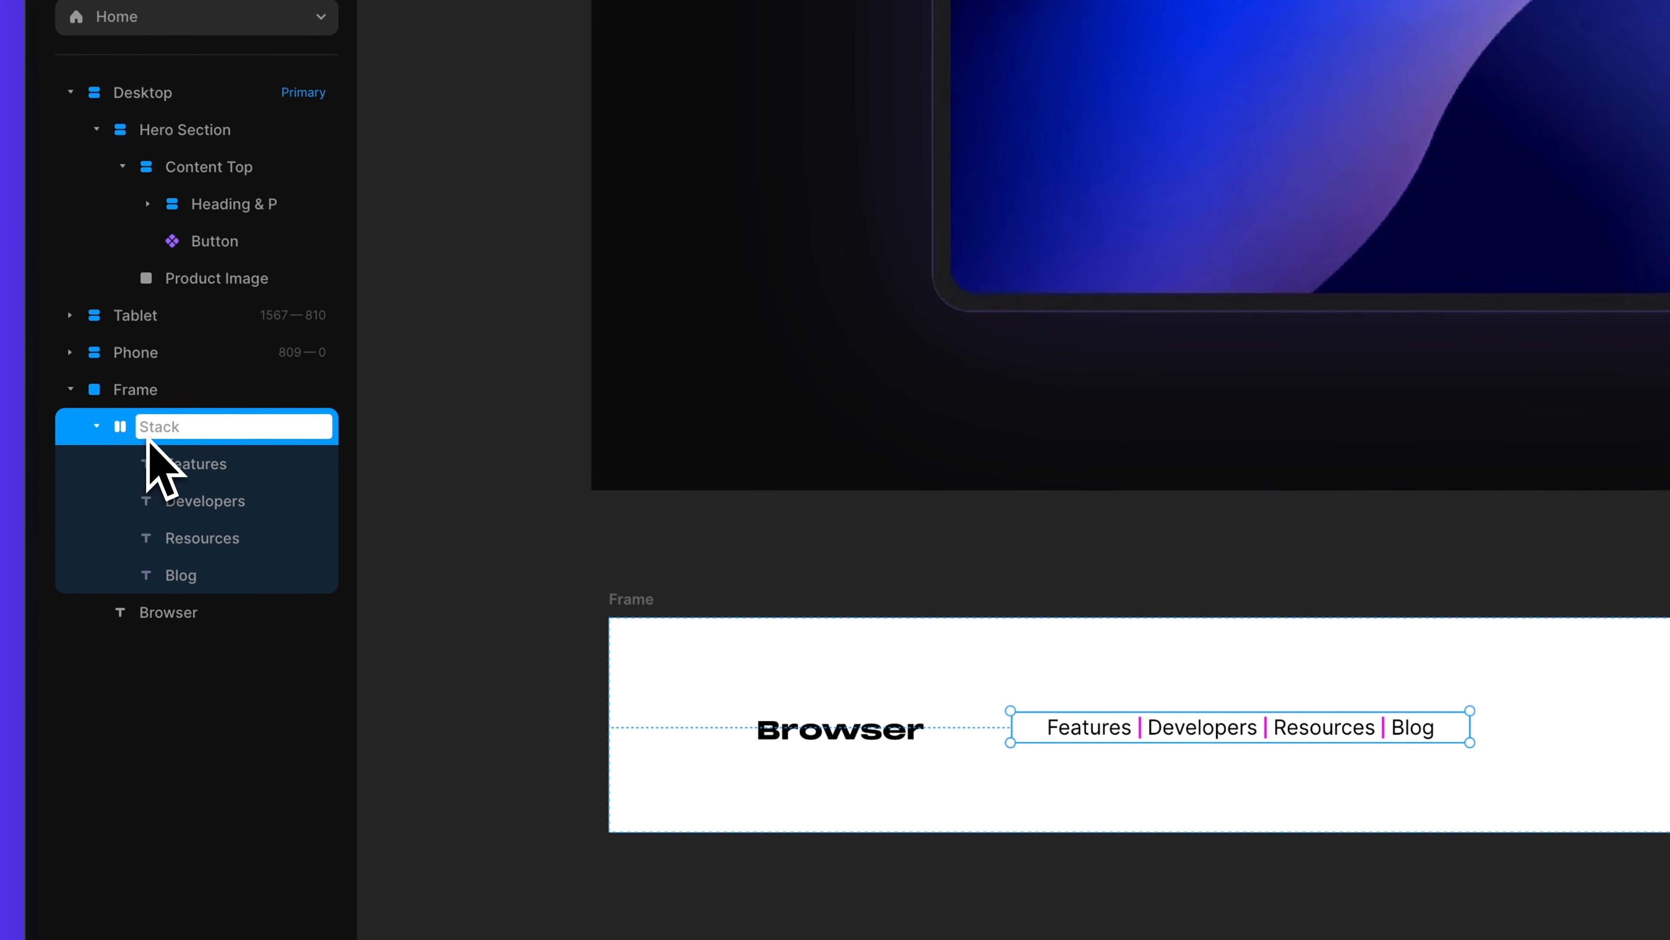
{"action": "type", "text": "Li"}
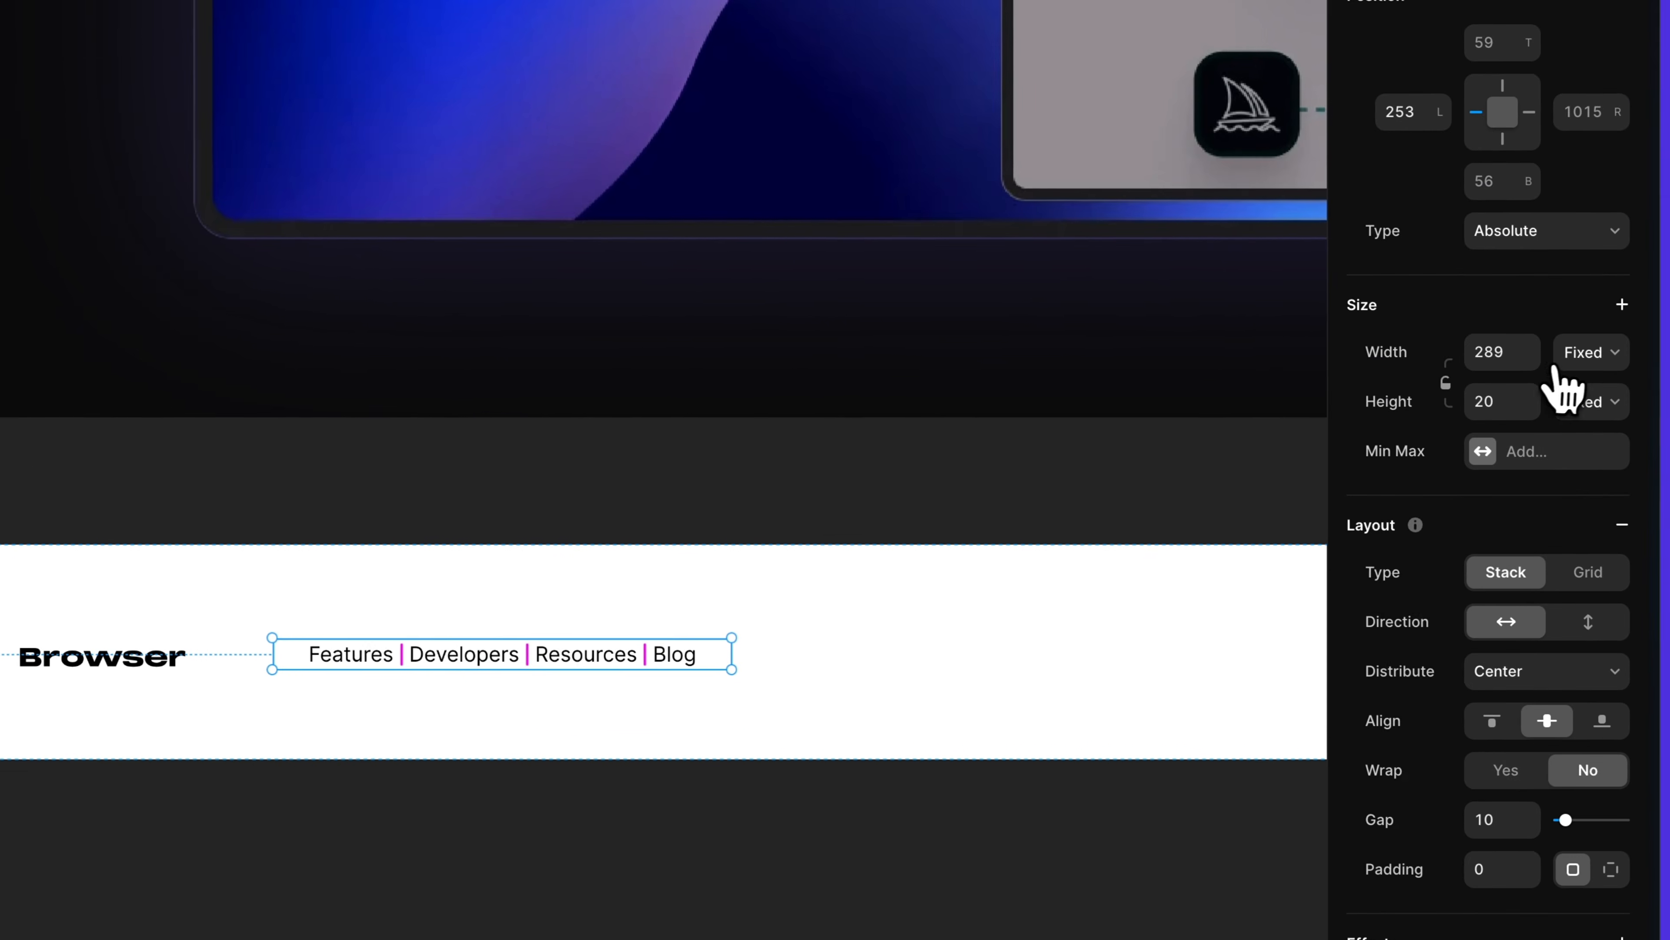
- Set the navigation links stack's width and height to Fit and its gap to 32
{"action": "left_click", "coordinate": [1575, 350]}
{"action": "left_click", "coordinate": [1587, 426]}
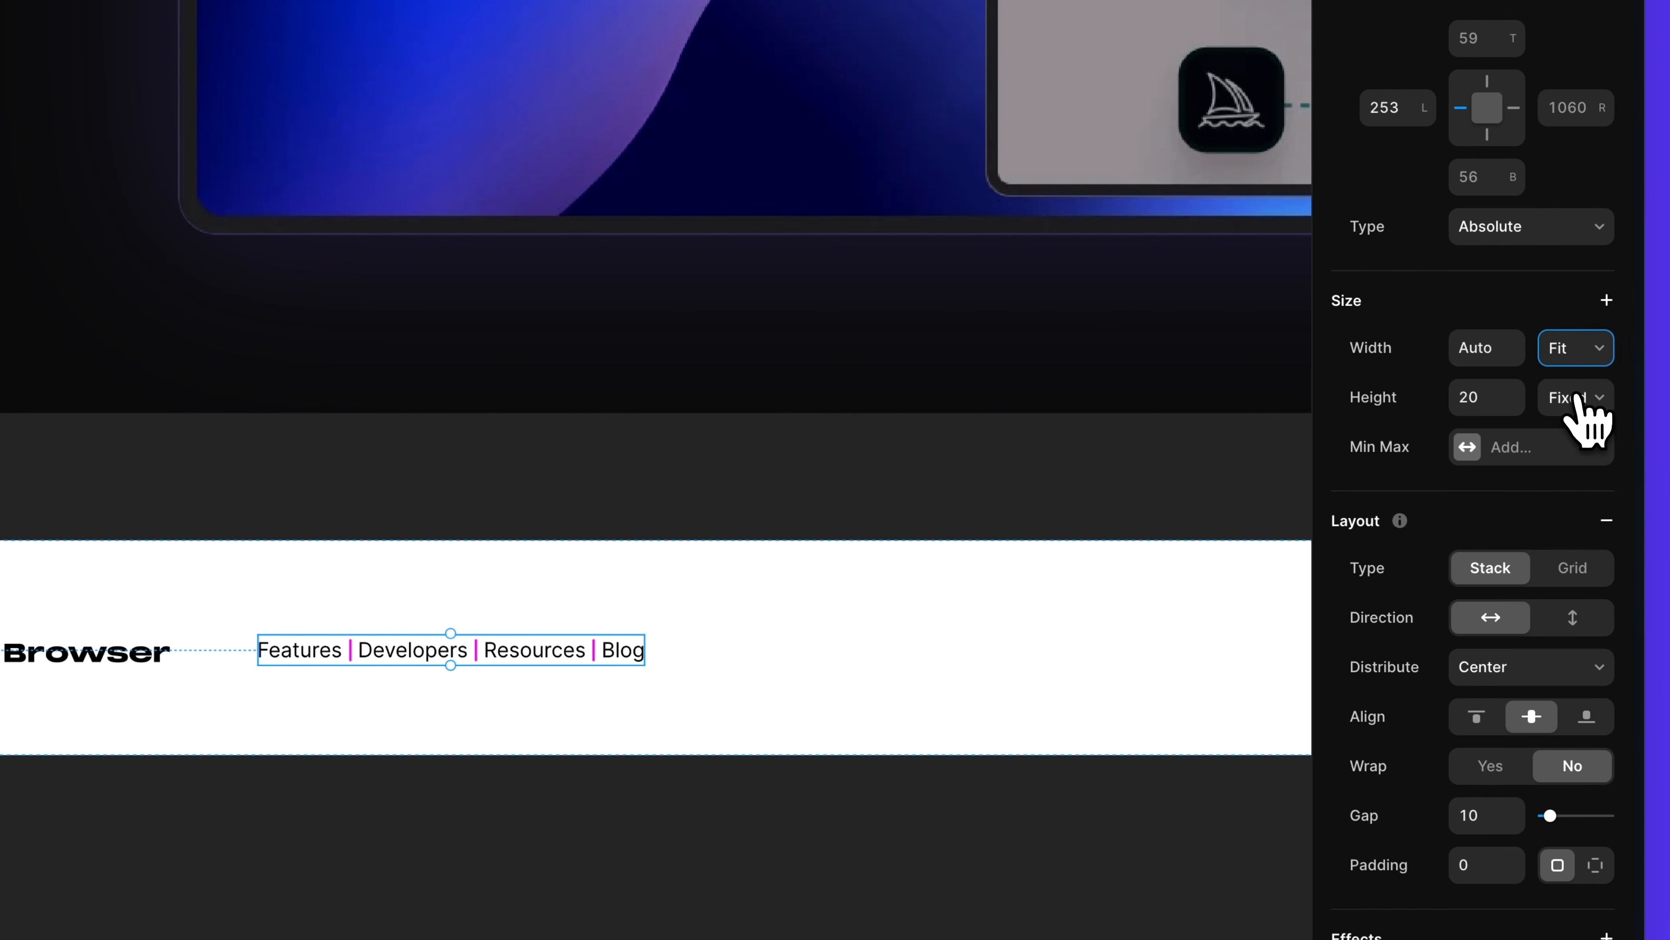
{"action": "left_click", "coordinate": [1576, 398]}
{"action": "left_click", "coordinate": [1597, 478]}
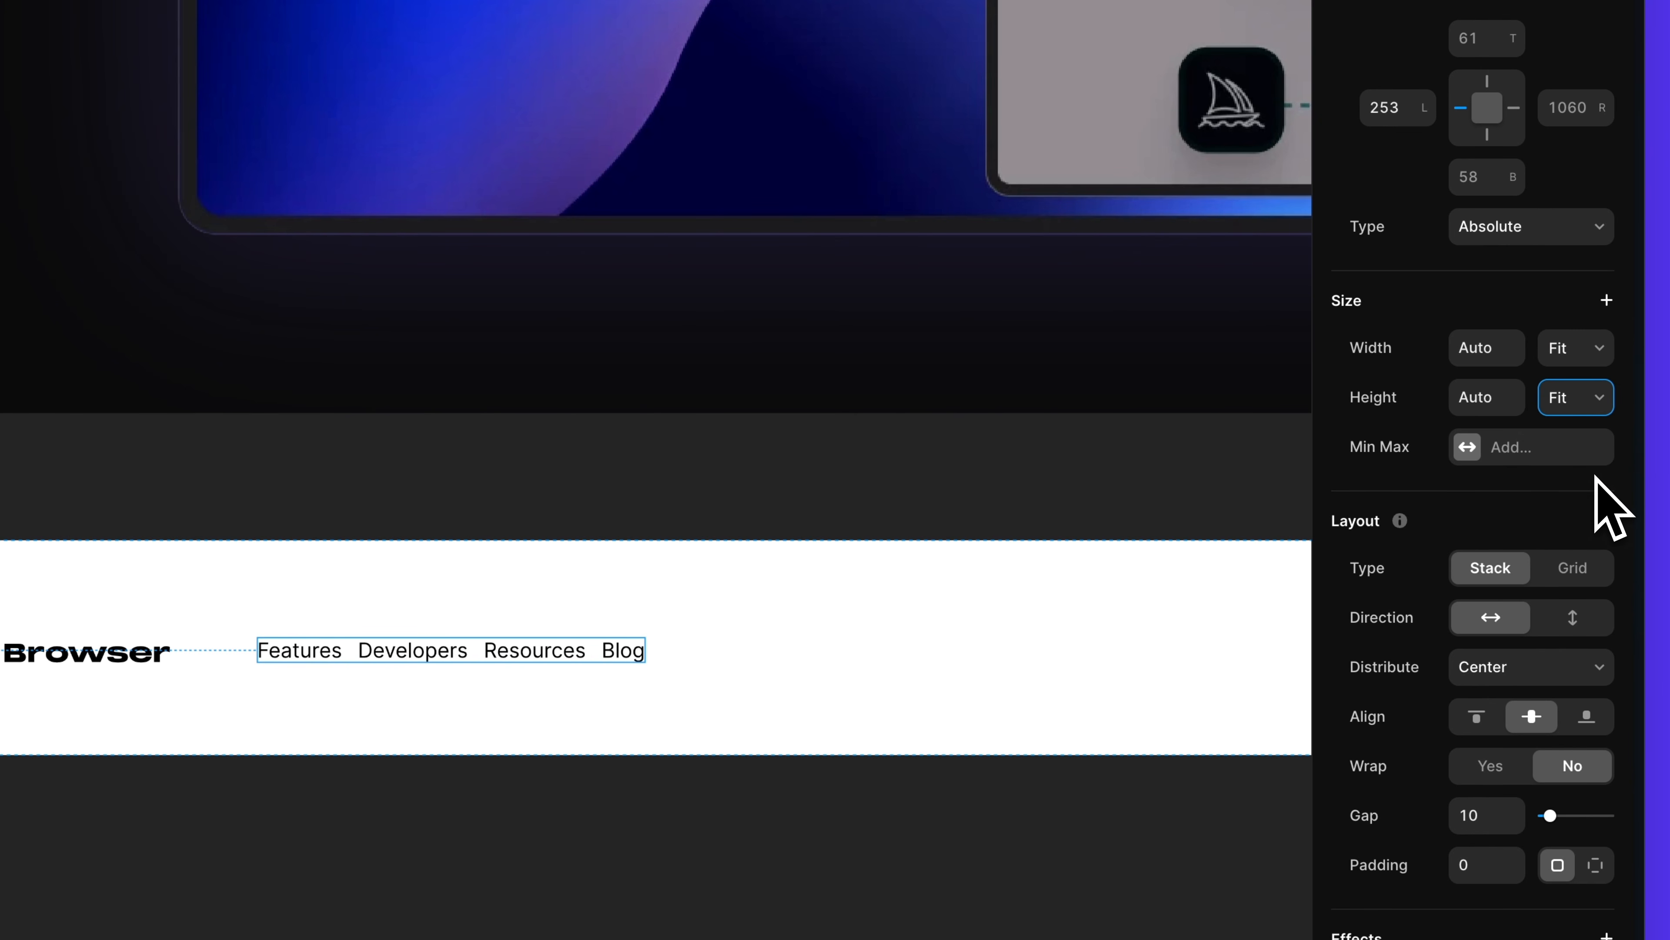
{"action": "scroll", "coordinate": [1414, 560], "scroll_direction": "down", "scroll_amount": 4}
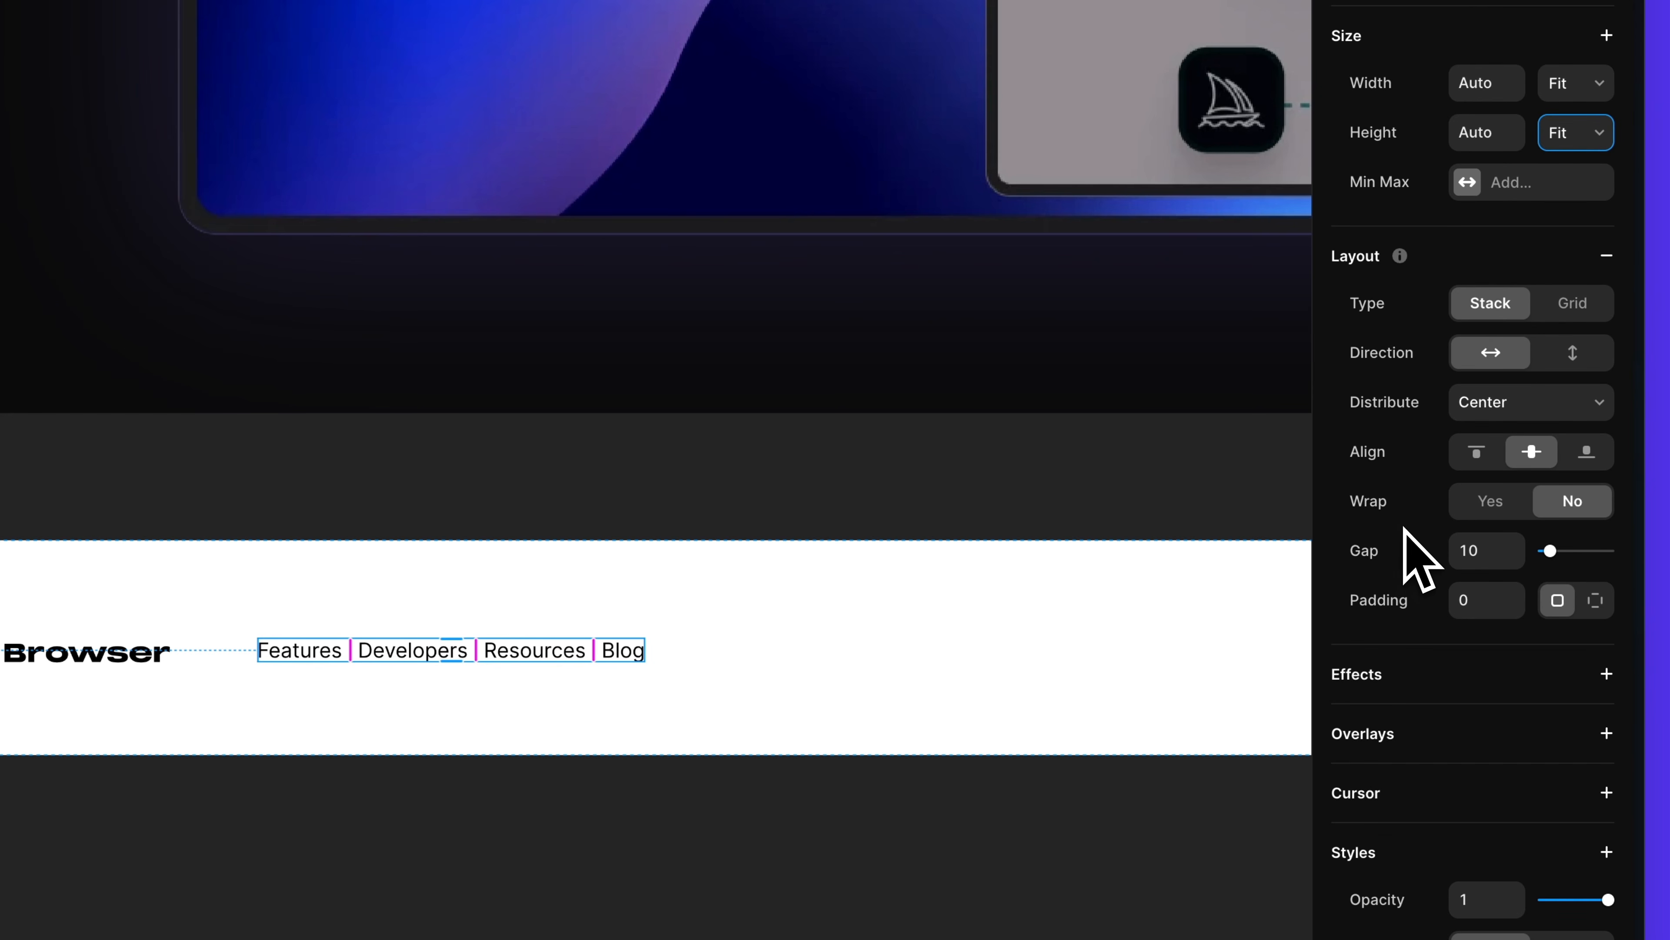
{"action": "type", "text": "32"}
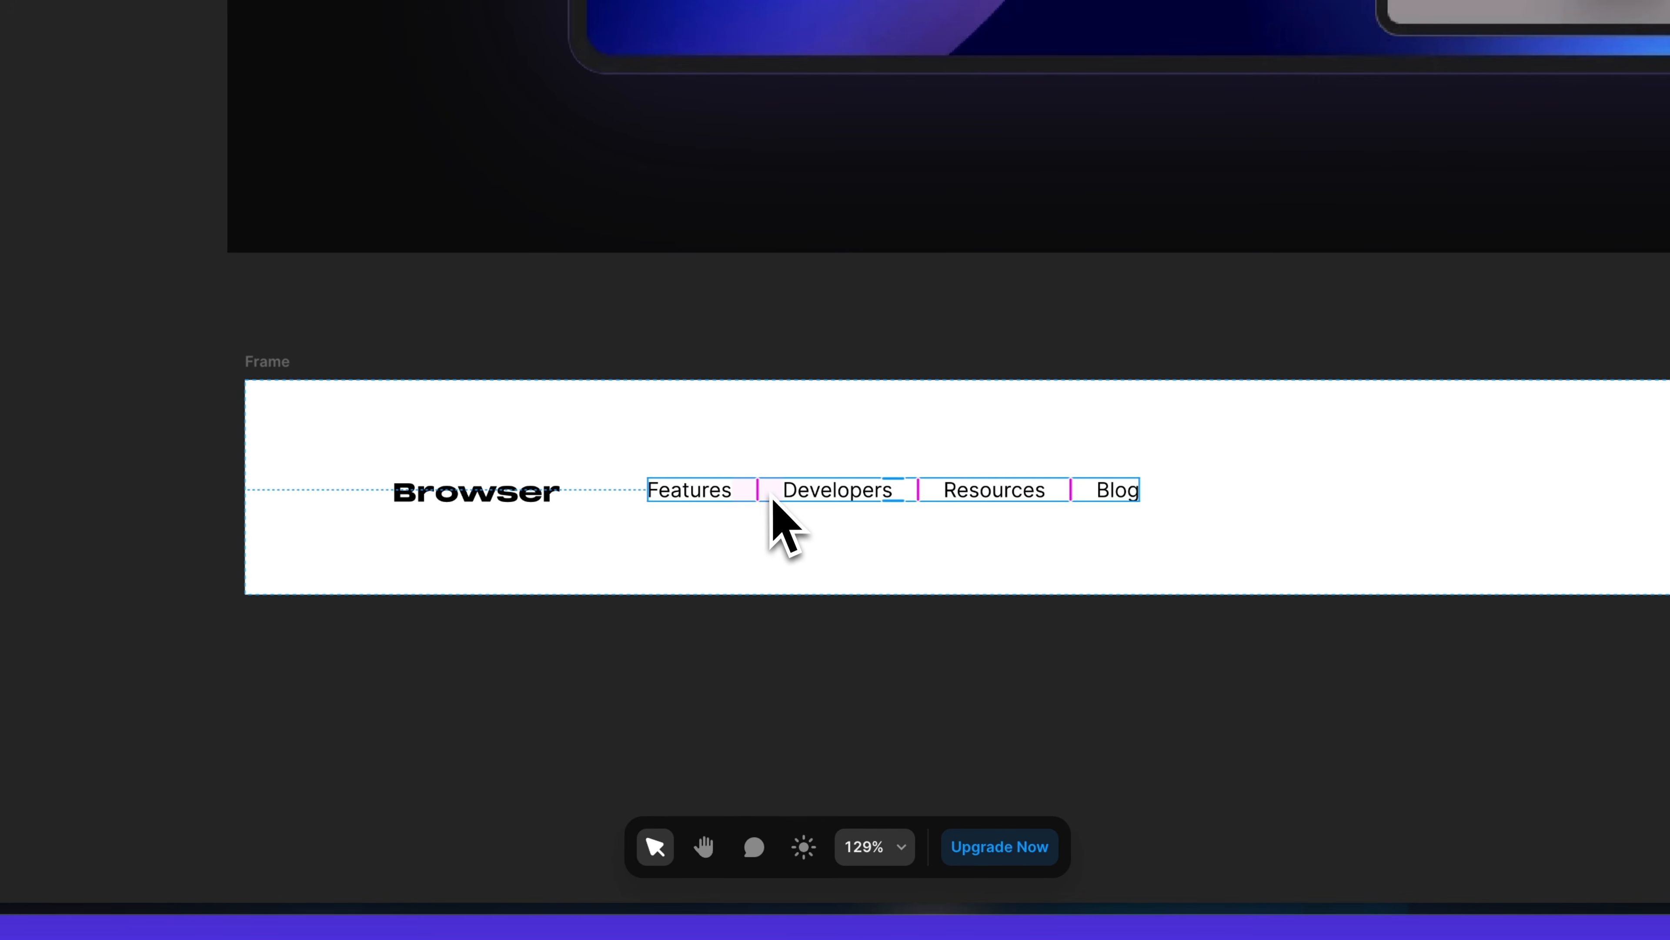
- Wrap the Browser text and the links stack in a new stack with Fit Content width and height and a gap of 64
{"action": "right_click", "coordinate": [505, 498]}
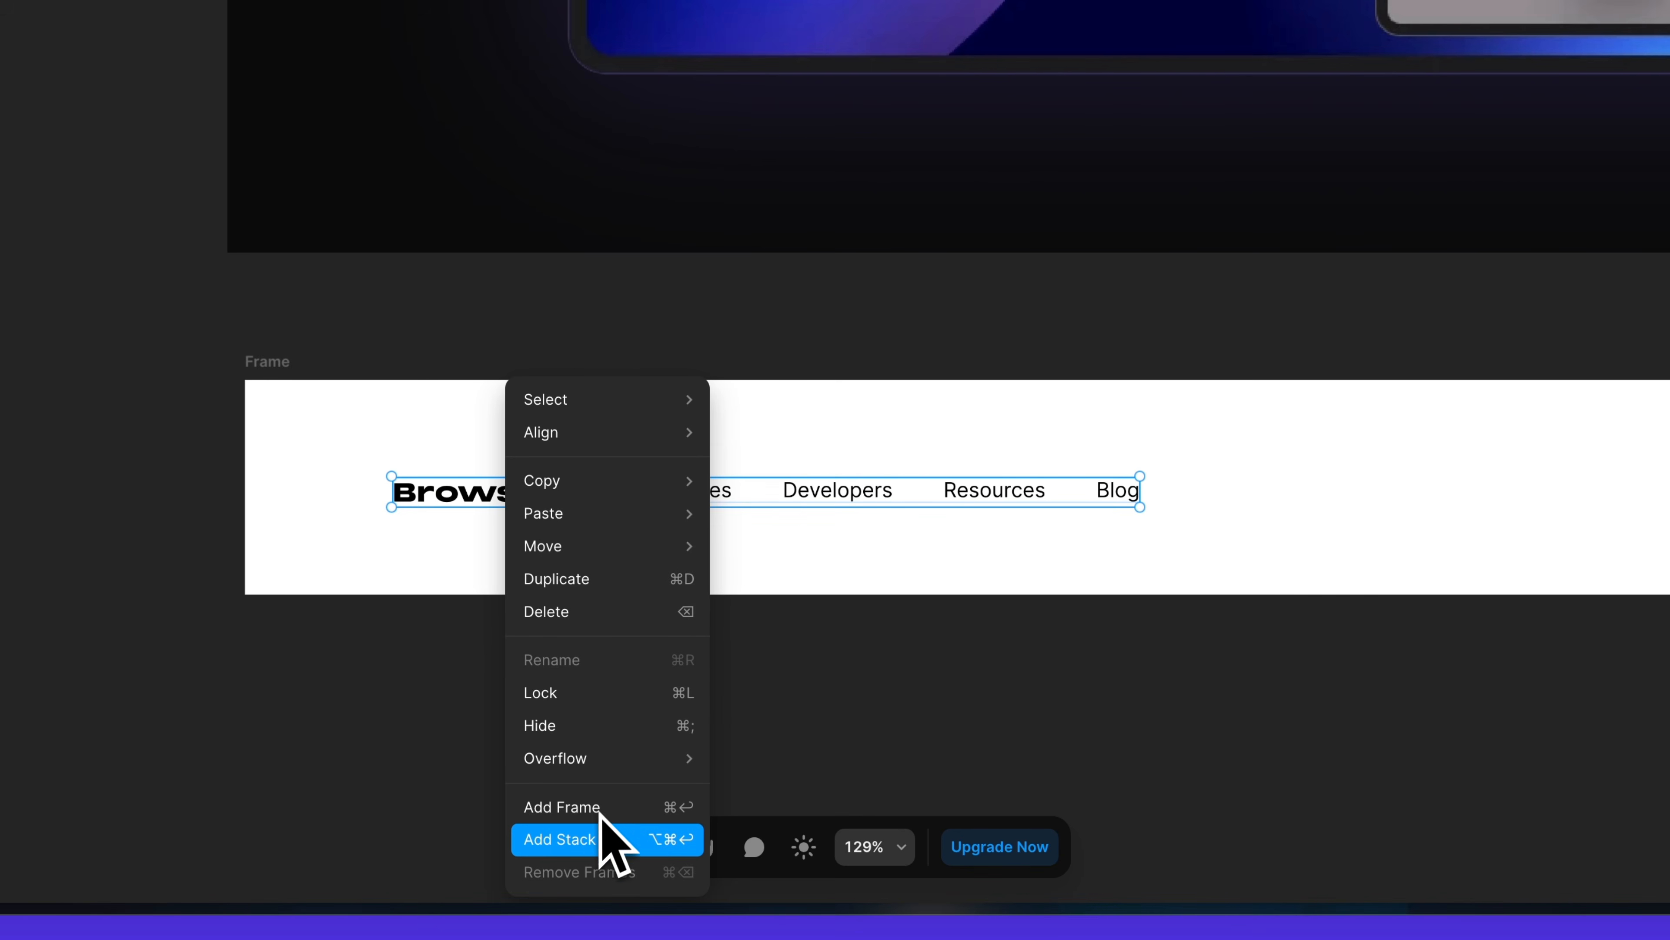
{"action": "left_click", "coordinate": [592, 841]}
{"action": "left_click", "coordinate": [1584, 347]}
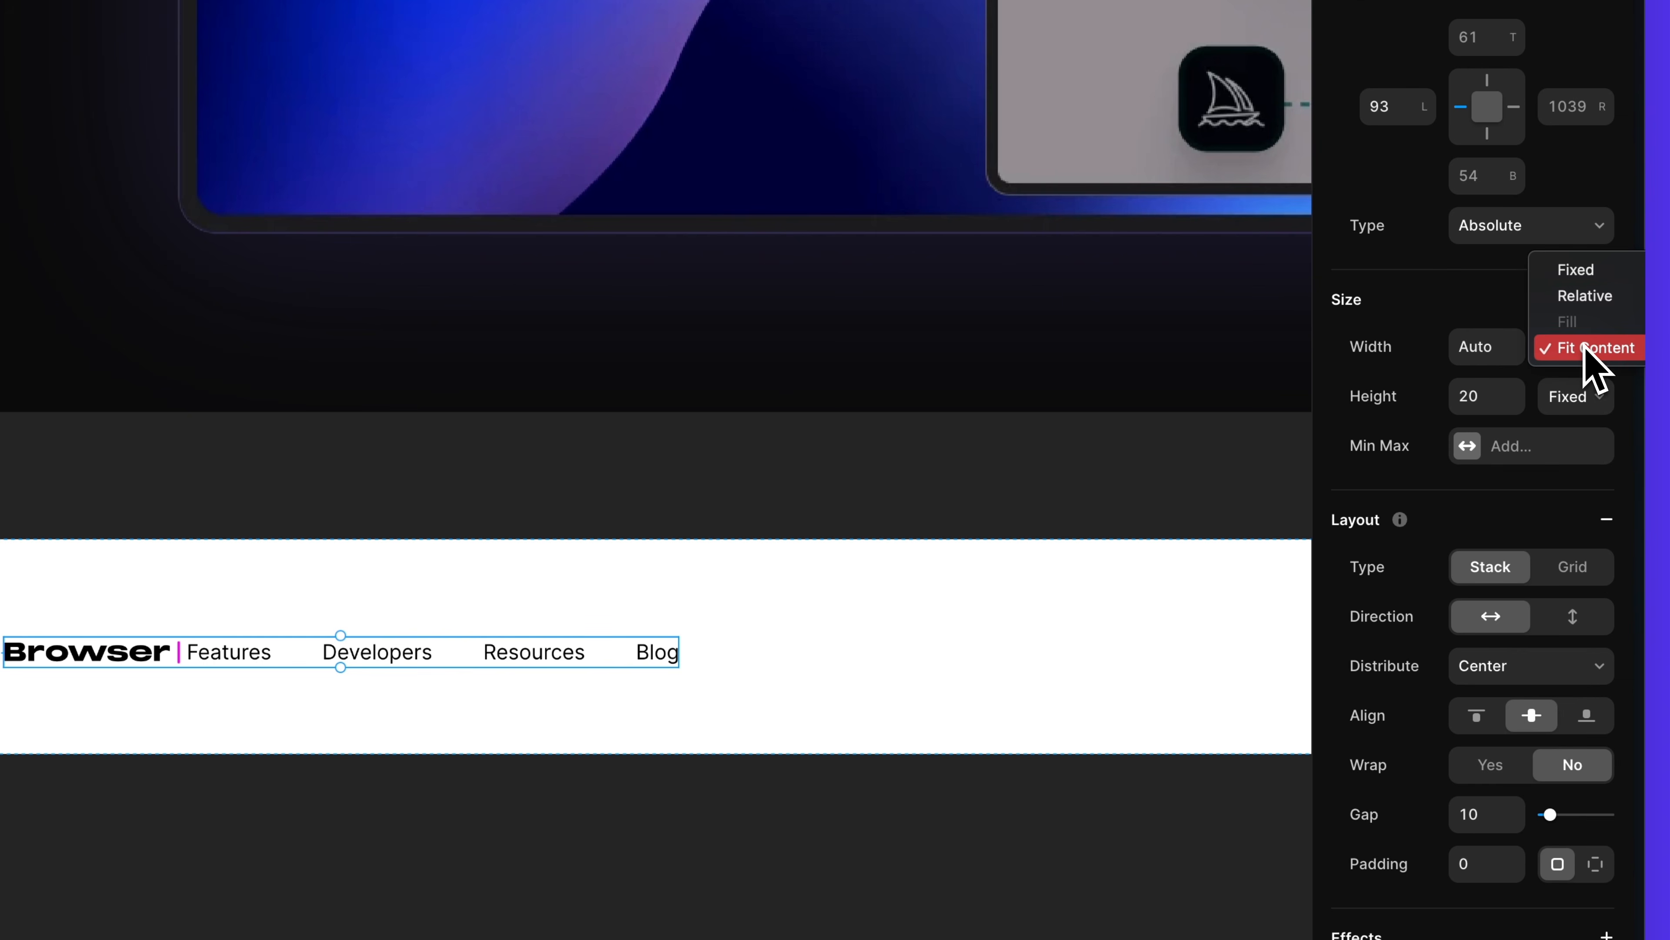
{"action": "left_click", "coordinate": [1605, 349]}
{"action": "left_click", "coordinate": [1579, 398]}
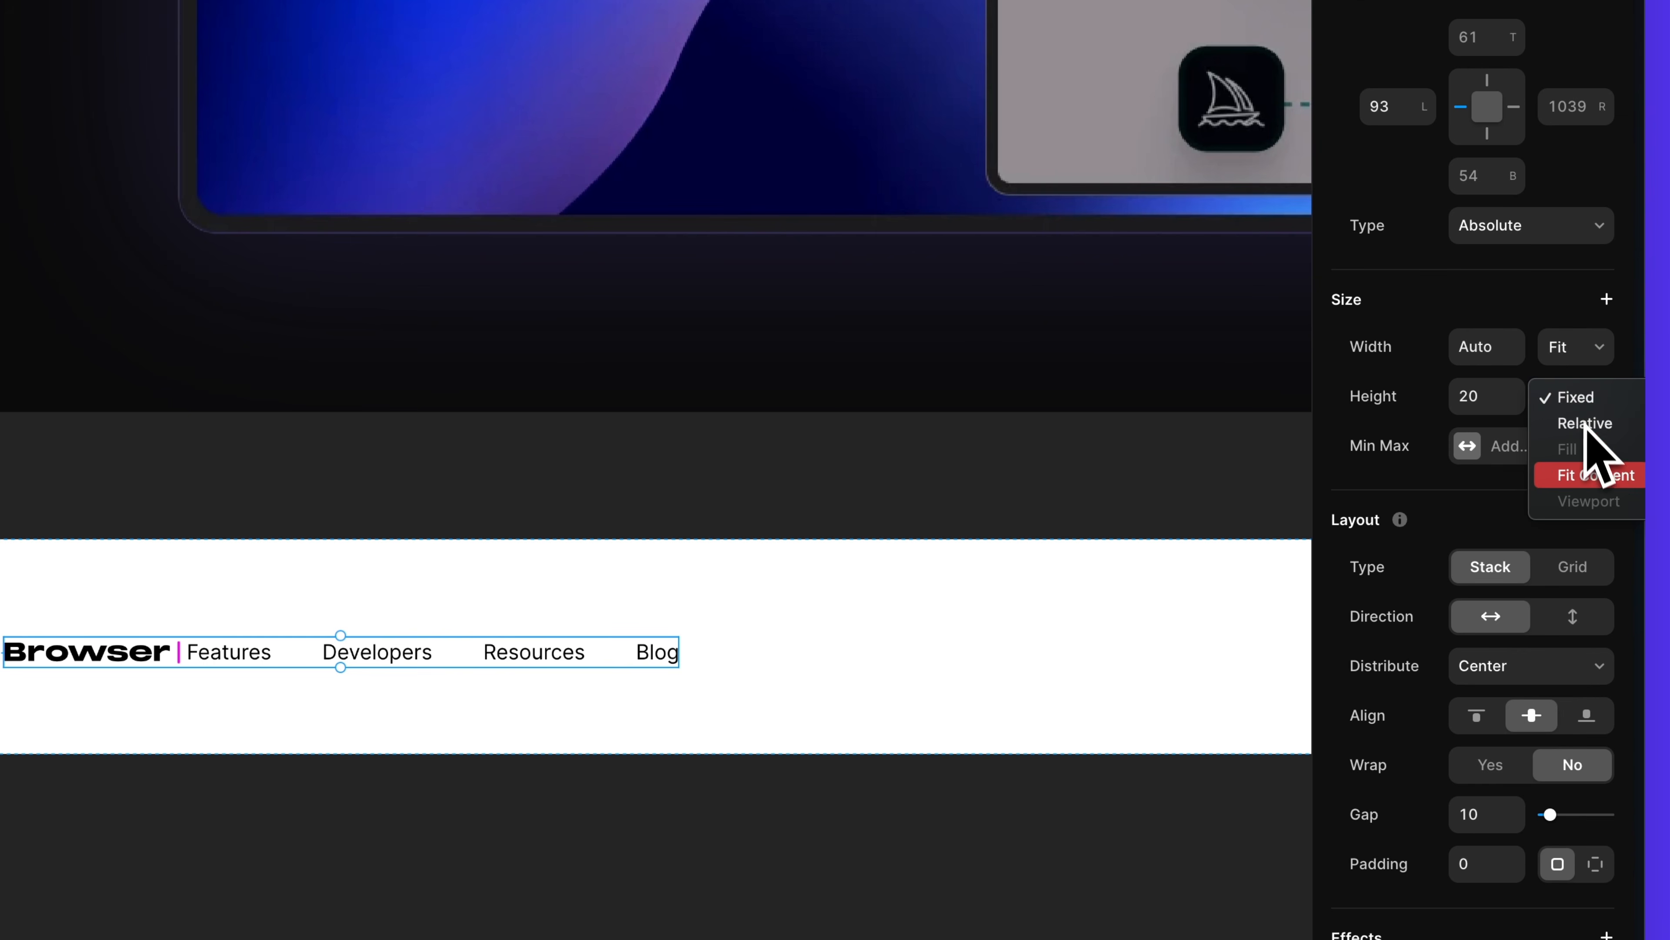
{"action": "left_click", "coordinate": [1594, 475]}
{"action": "left_click", "coordinate": [1487, 816]}
{"action": "type", "text": "64"}
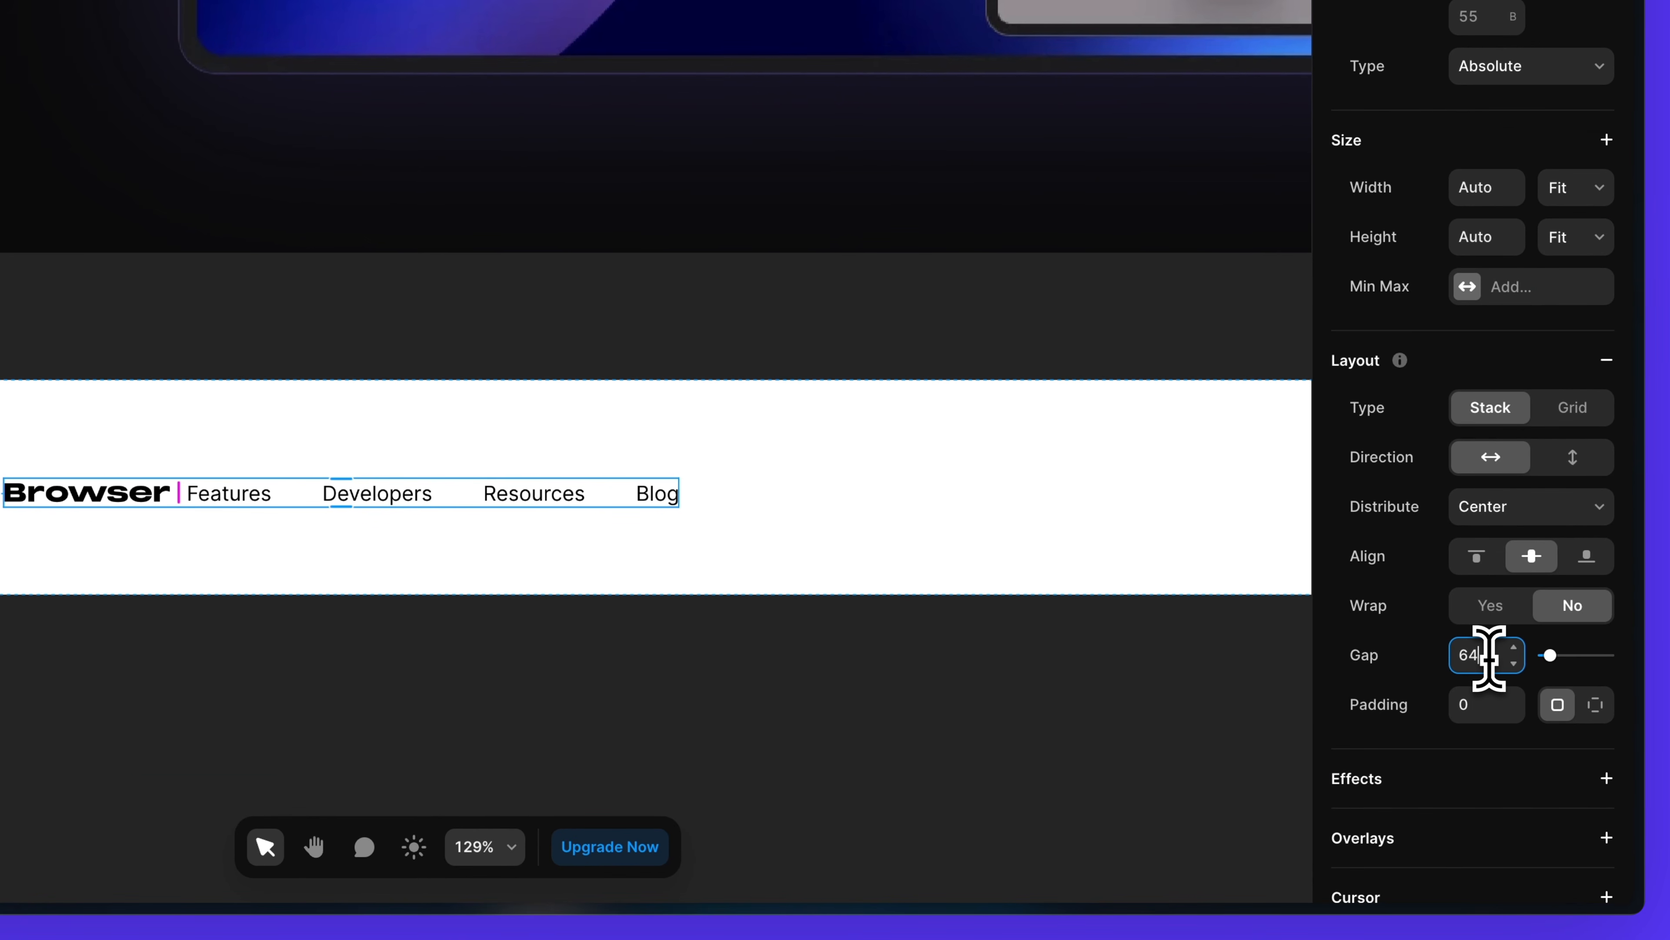
{"action": "key", "text": "Return"}
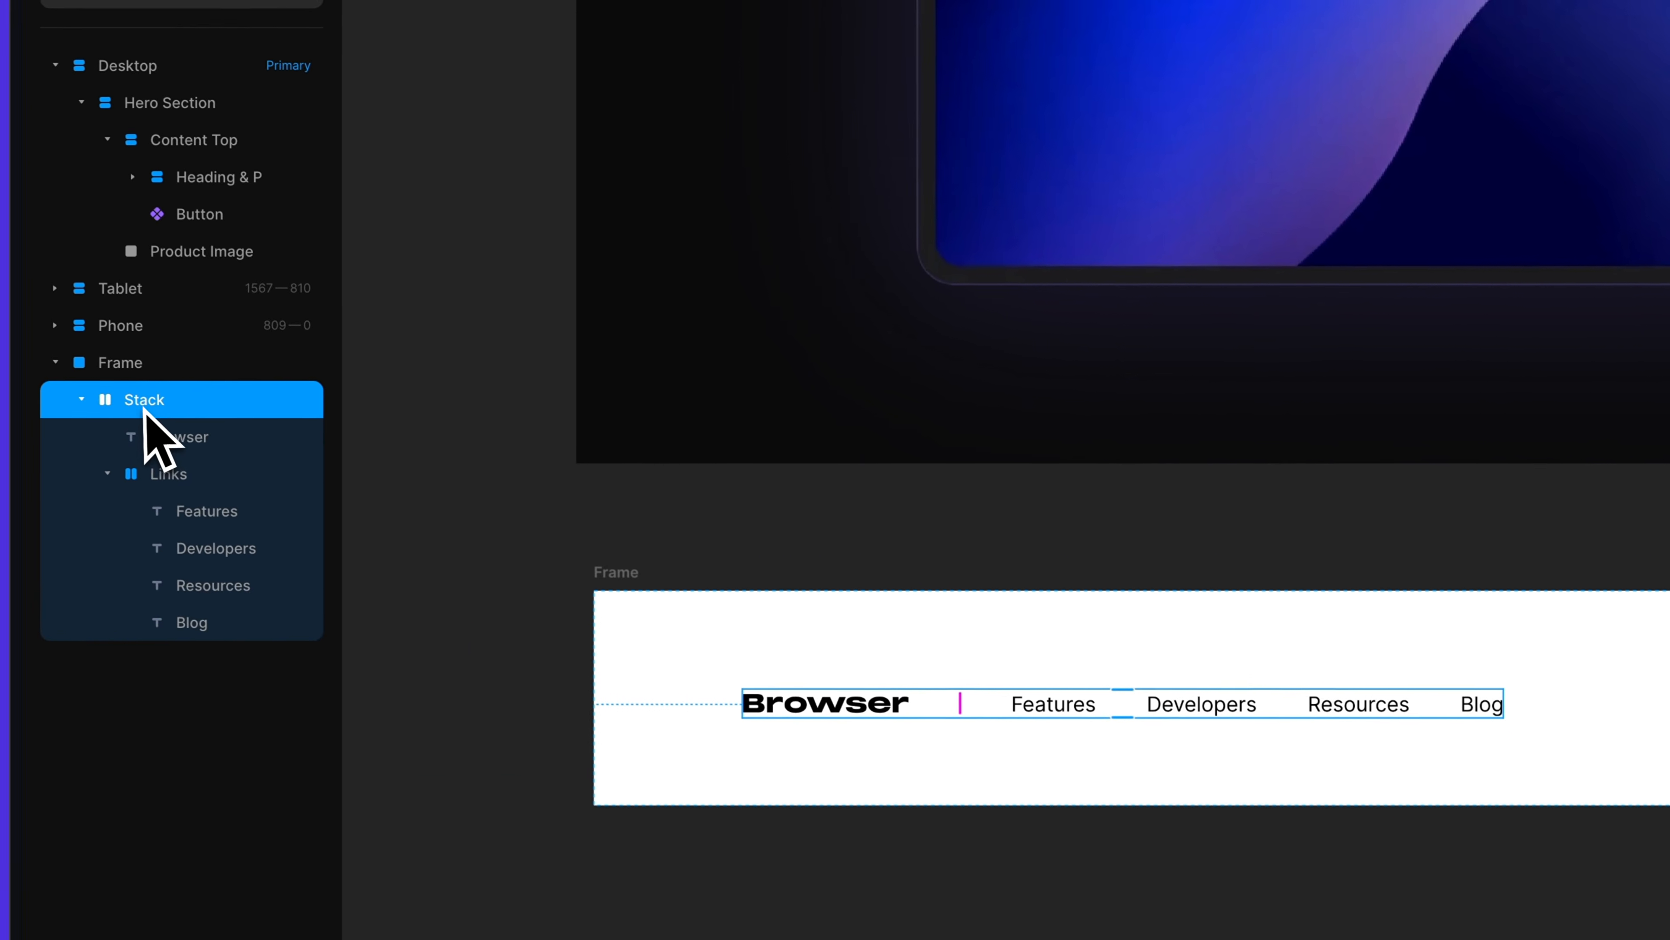
- Rename the new stack around the Browser text and links as Left Content
{"action": "double_click", "coordinate": [145, 408]}
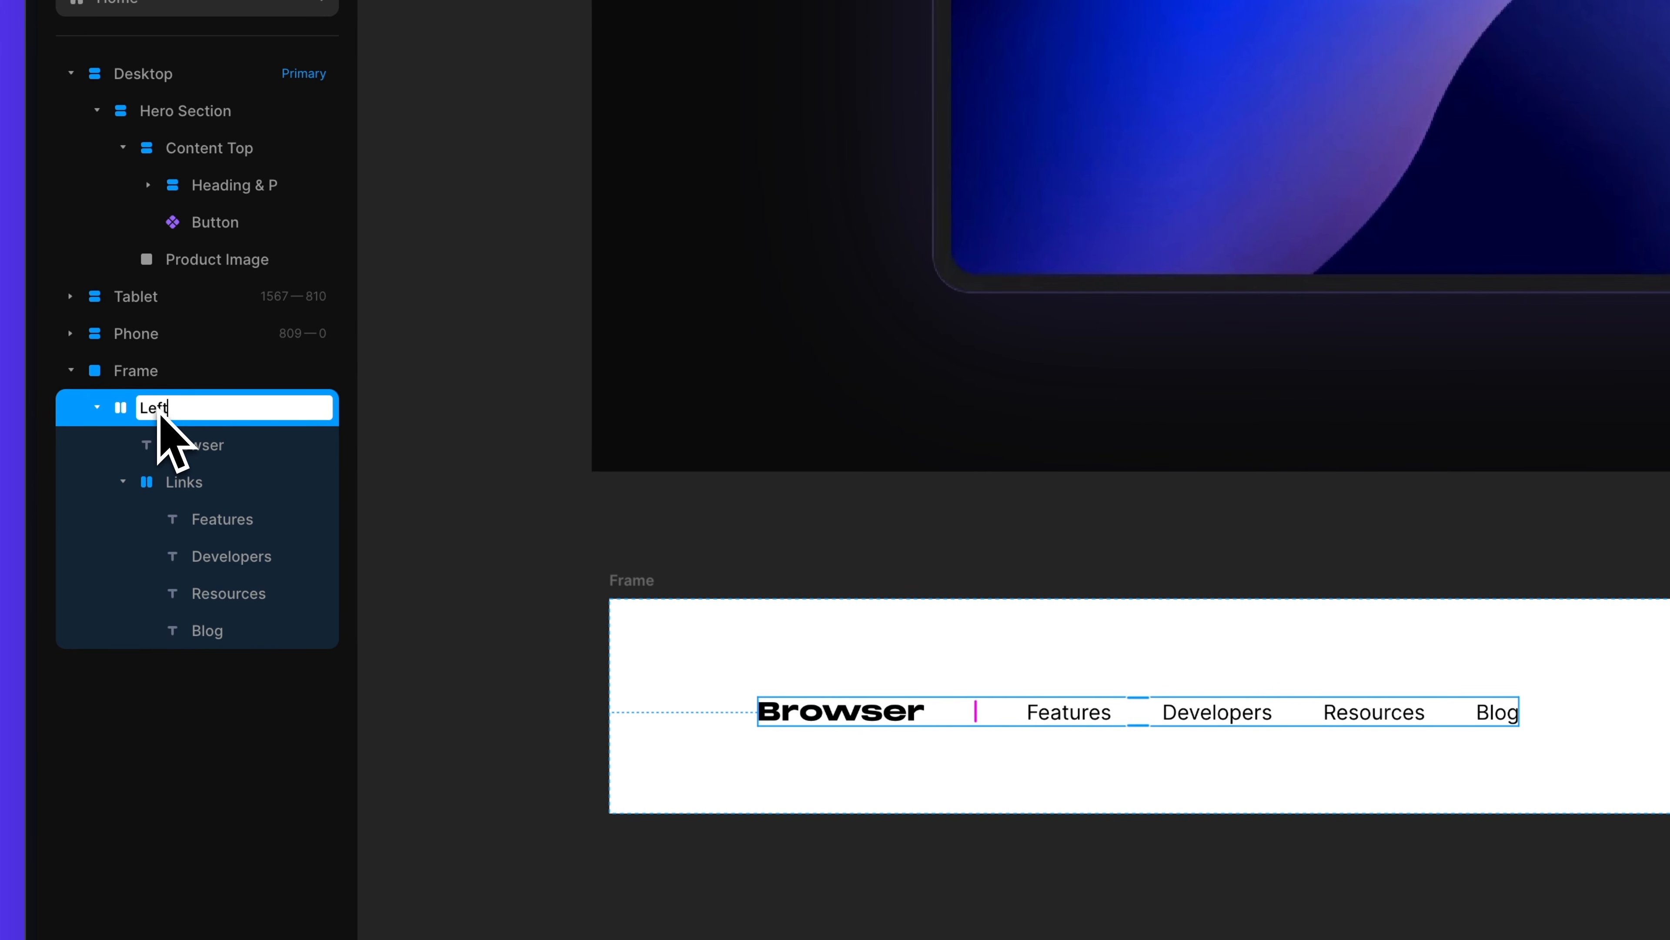
{"action": "type", "text": "Left Content"}
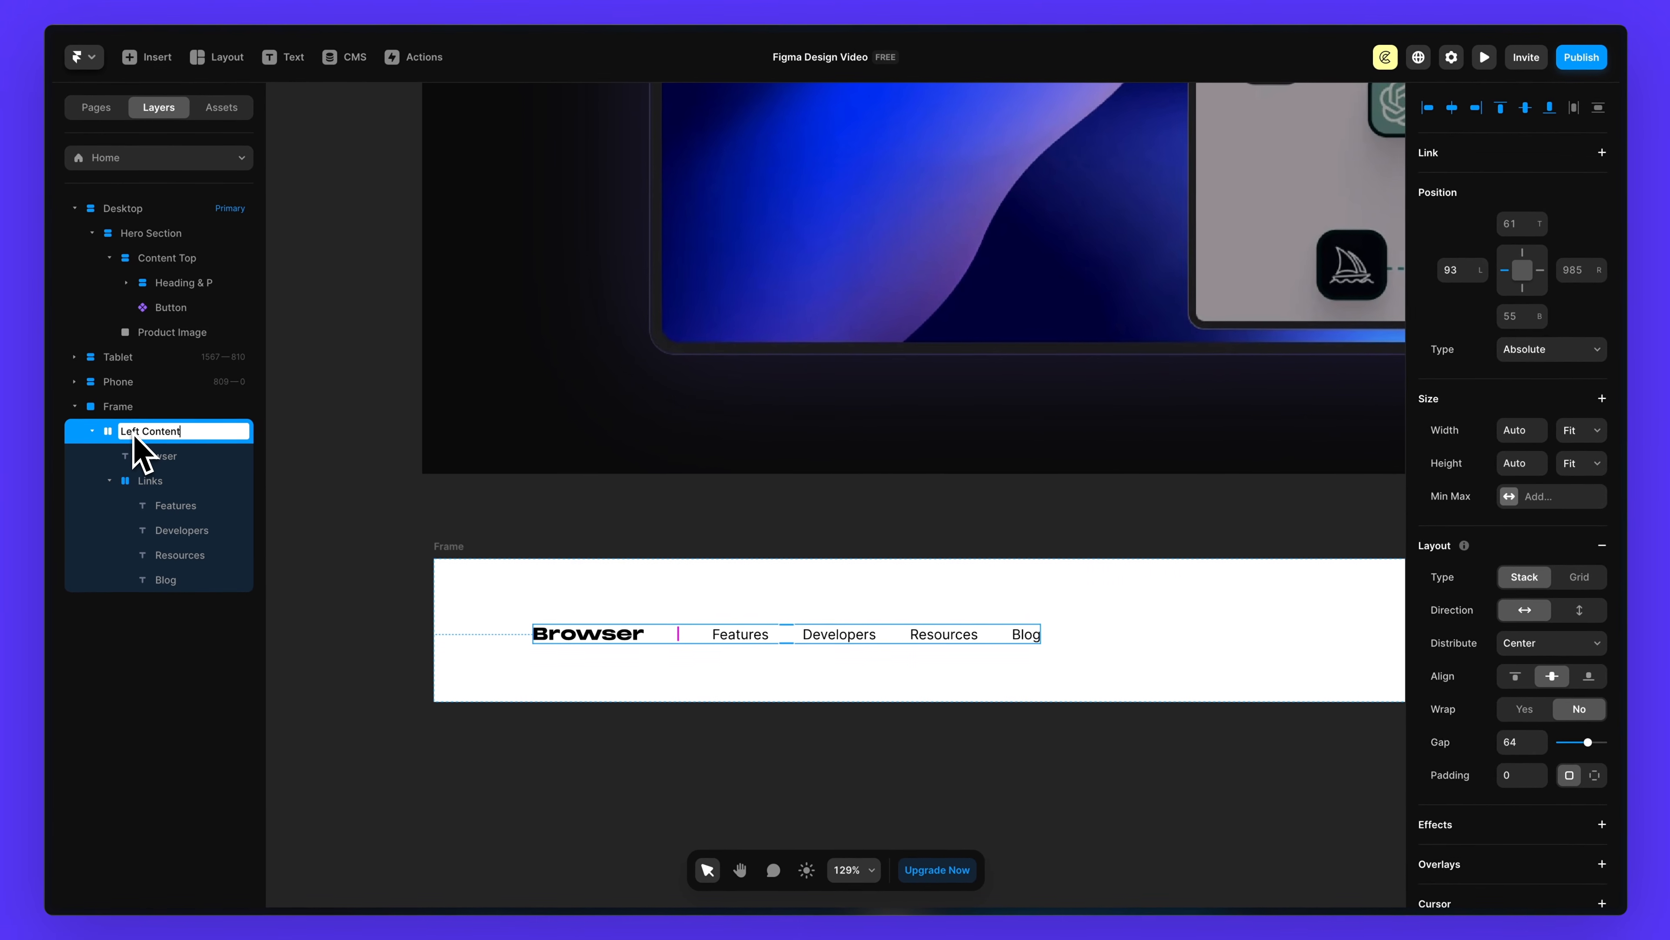
{"action": "key", "text": "Return"}
- Add the project's Button component to the navigation frame beside the links and switch it to the non-primary variant
{"action": "scroll", "coordinate": [921, 651], "scroll_direction": "down", "scroll_amount": 5}
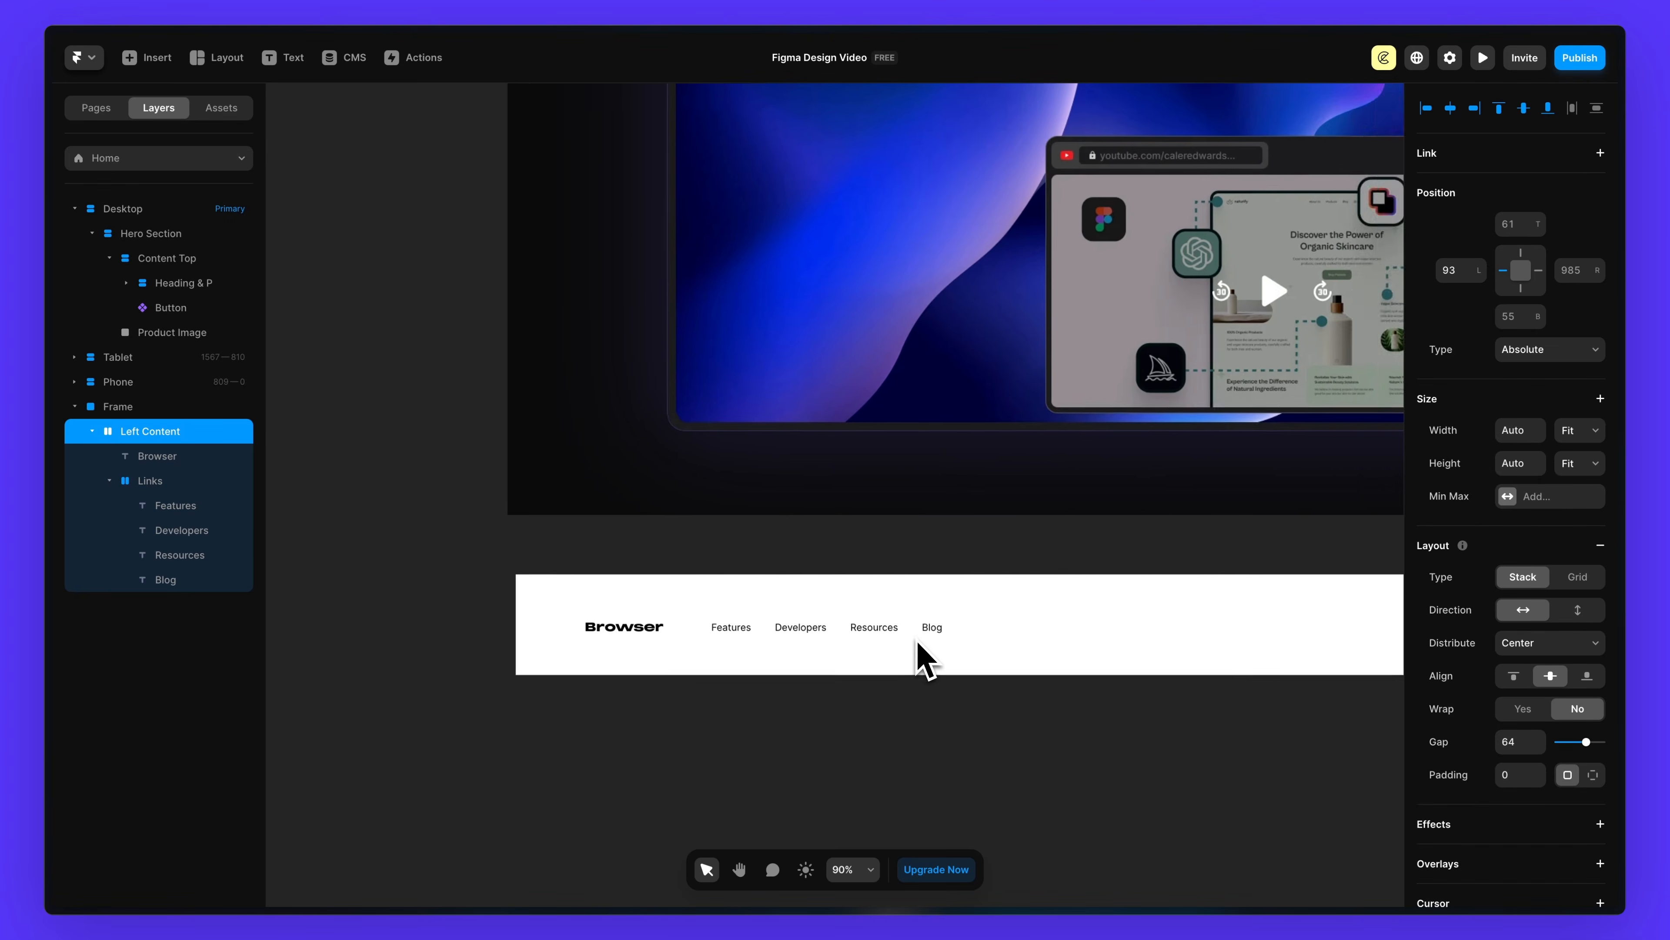
{"action": "scroll", "coordinate": [961, 634], "scroll_direction": "right", "scroll_amount": 1}
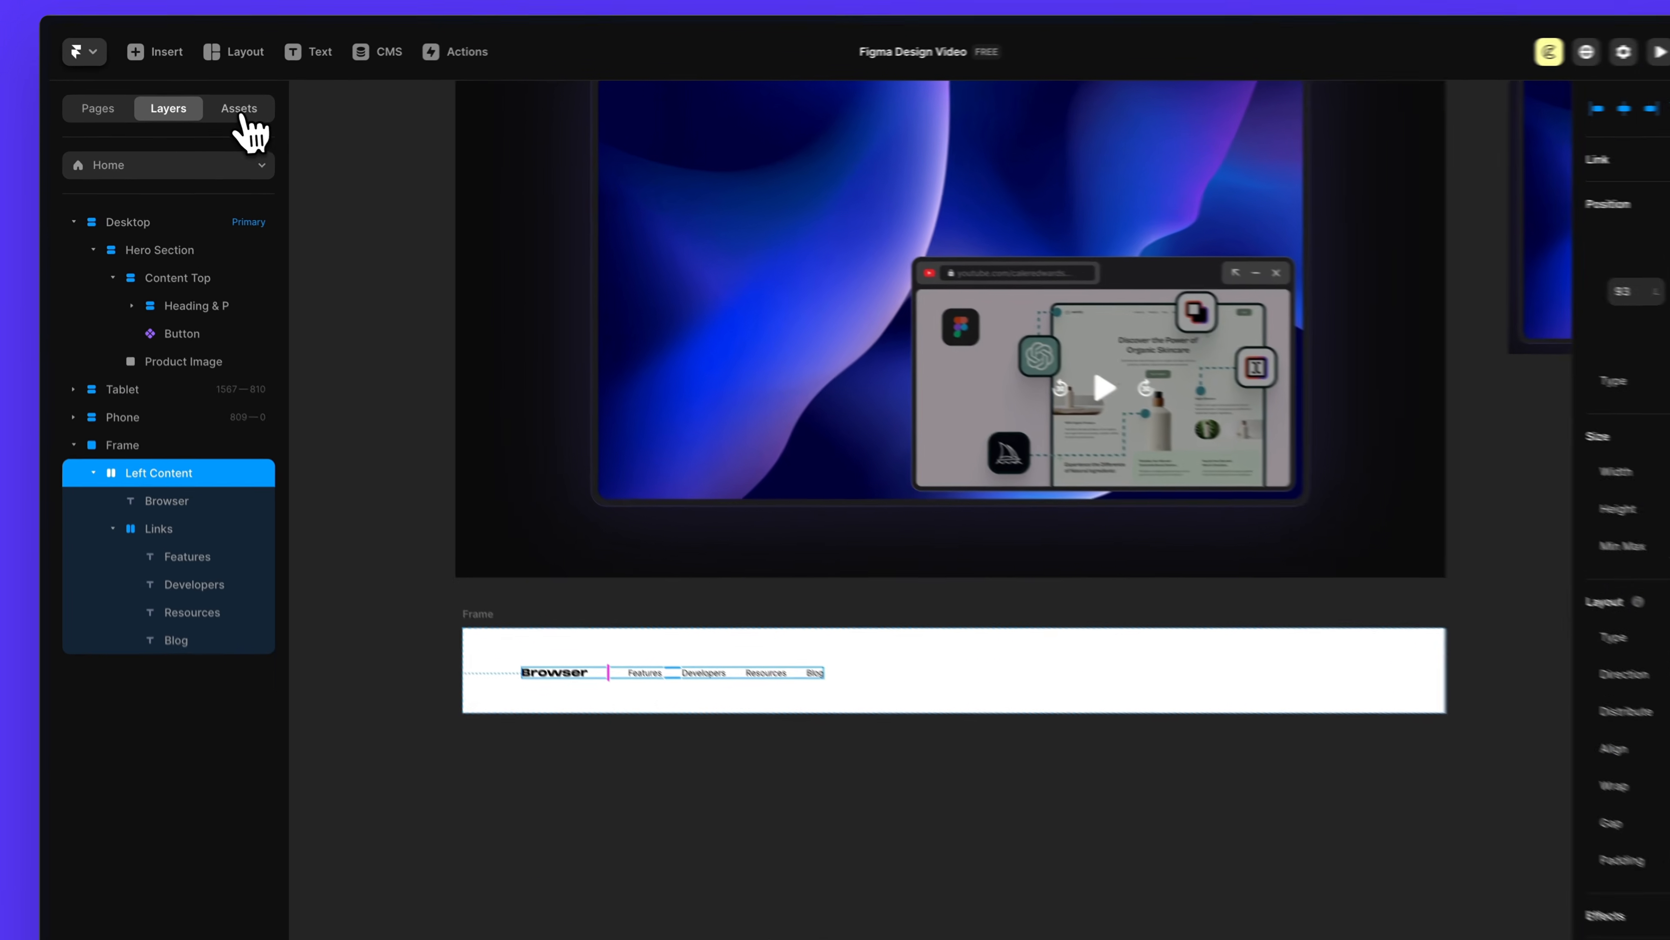
{"action": "left_click", "coordinate": [221, 108]}
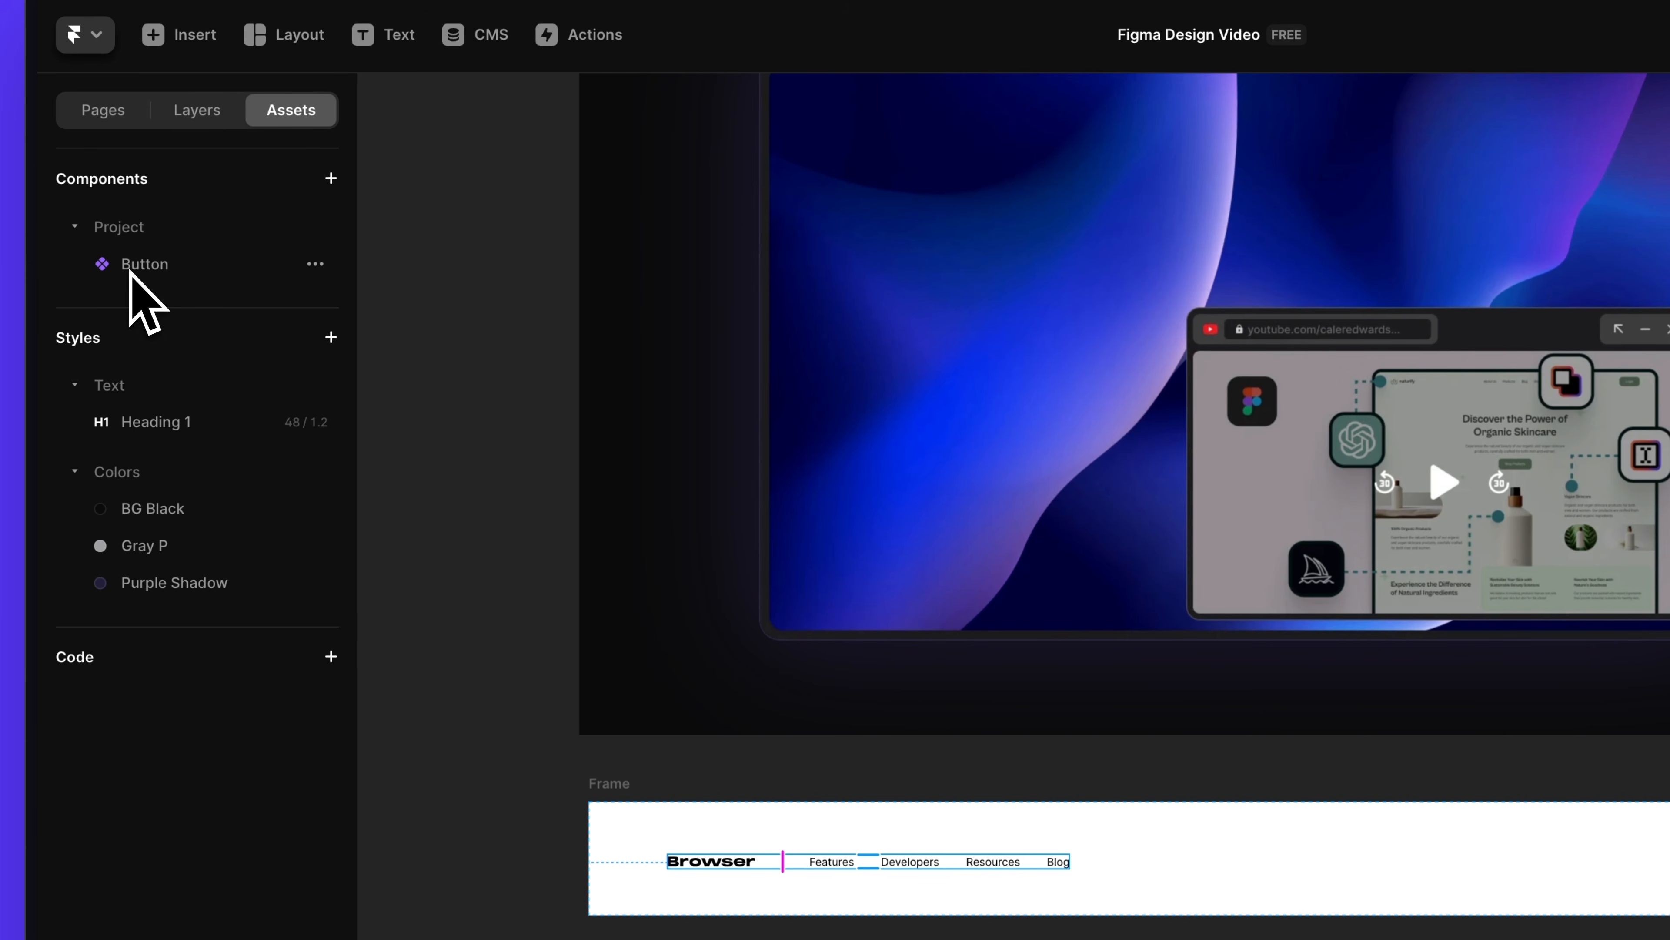
{"action": "left_click_drag", "start_coordinate": [130, 271], "coordinate": [1483, 872]}
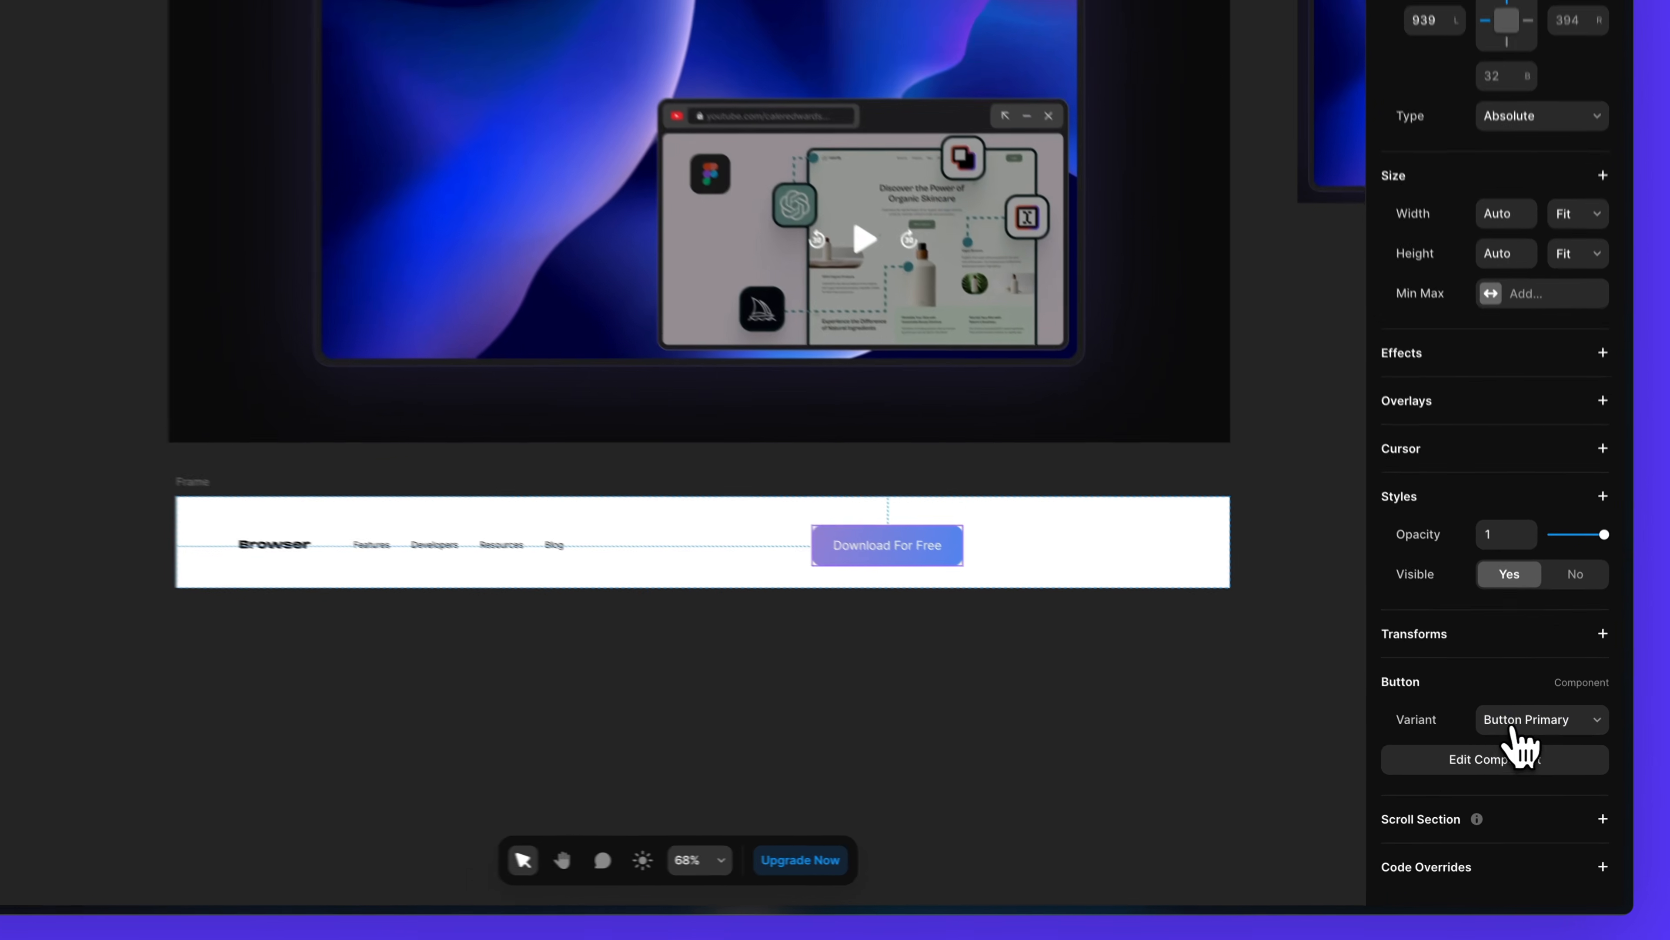
{"action": "left_click", "coordinate": [1532, 754]}
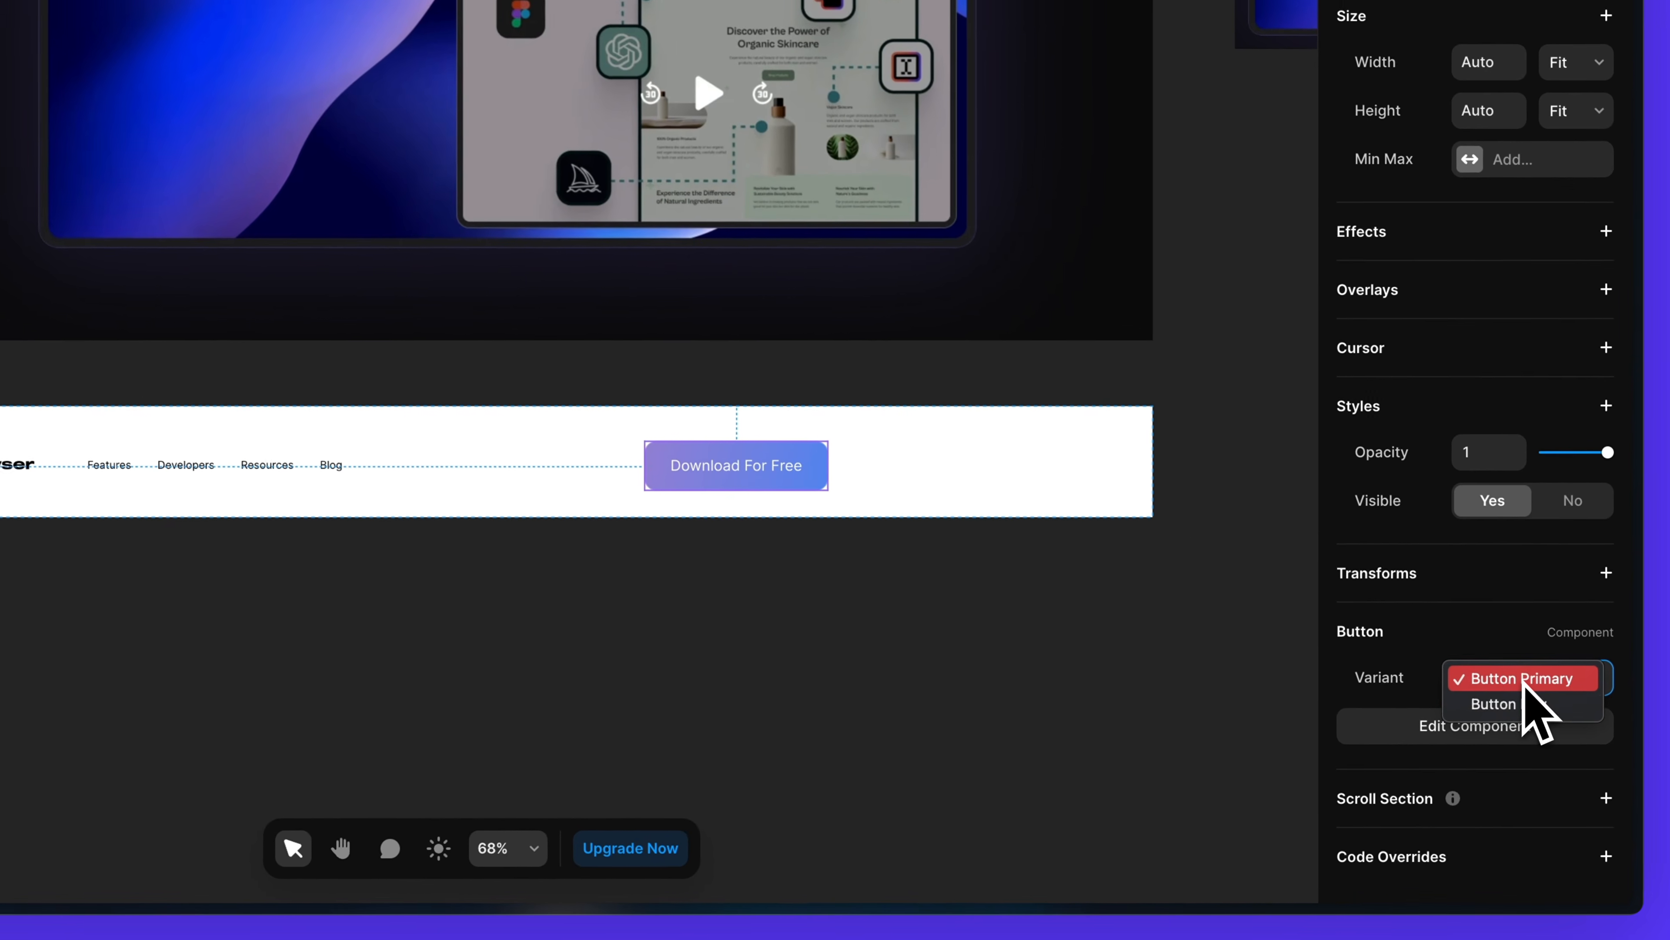
{"action": "left_click", "coordinate": [1534, 700]}
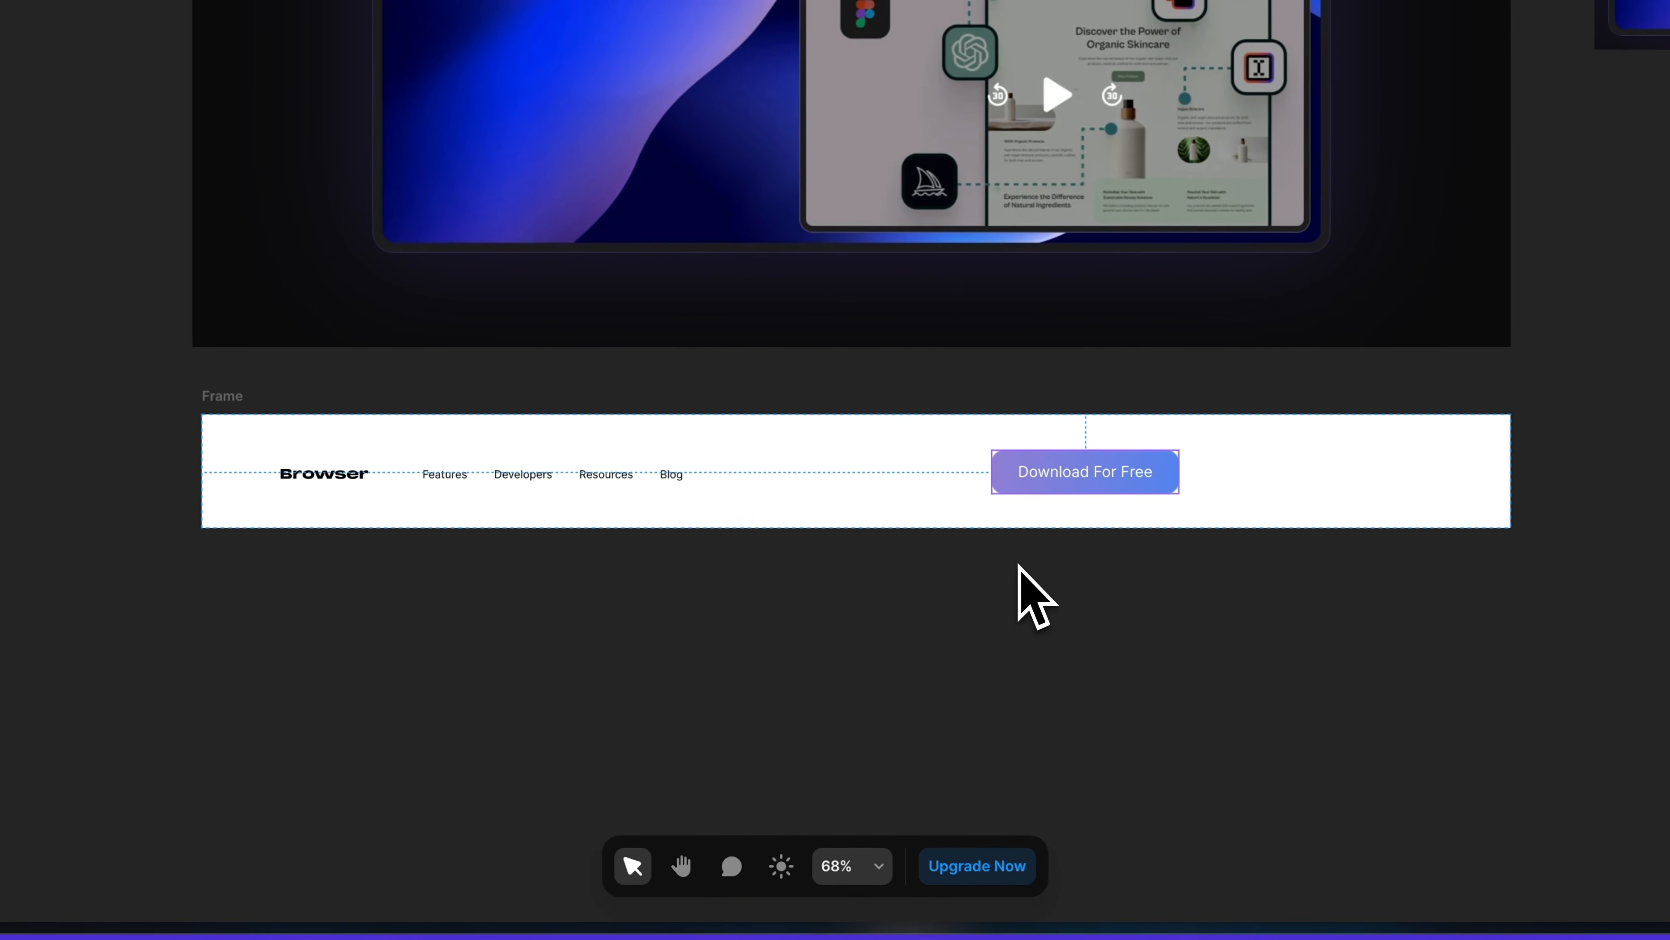
- Move the navigation frame into the Desktop layout, directly above the Hero Section
{"action": "left_click", "coordinate": [659, 729]}
{"action": "scroll", "coordinate": [661, 678], "scroll_direction": "up", "scroll_amount": 10}
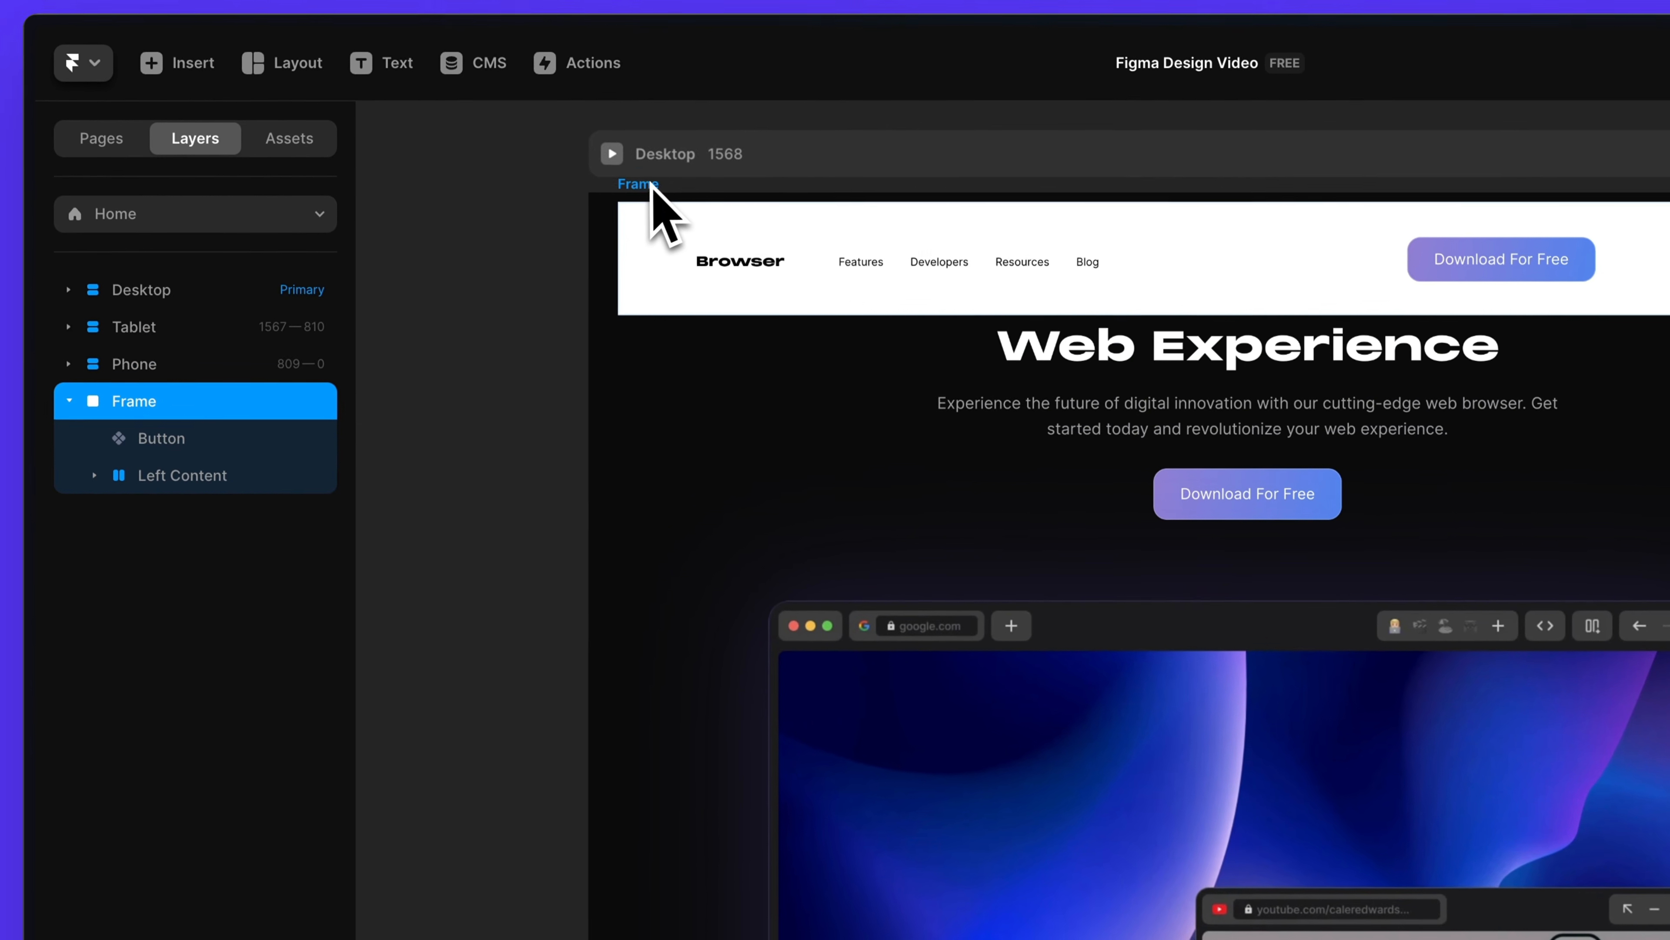
{"action": "left_click_drag", "start_coordinate": [654, 191], "coordinate": [644, 224]}
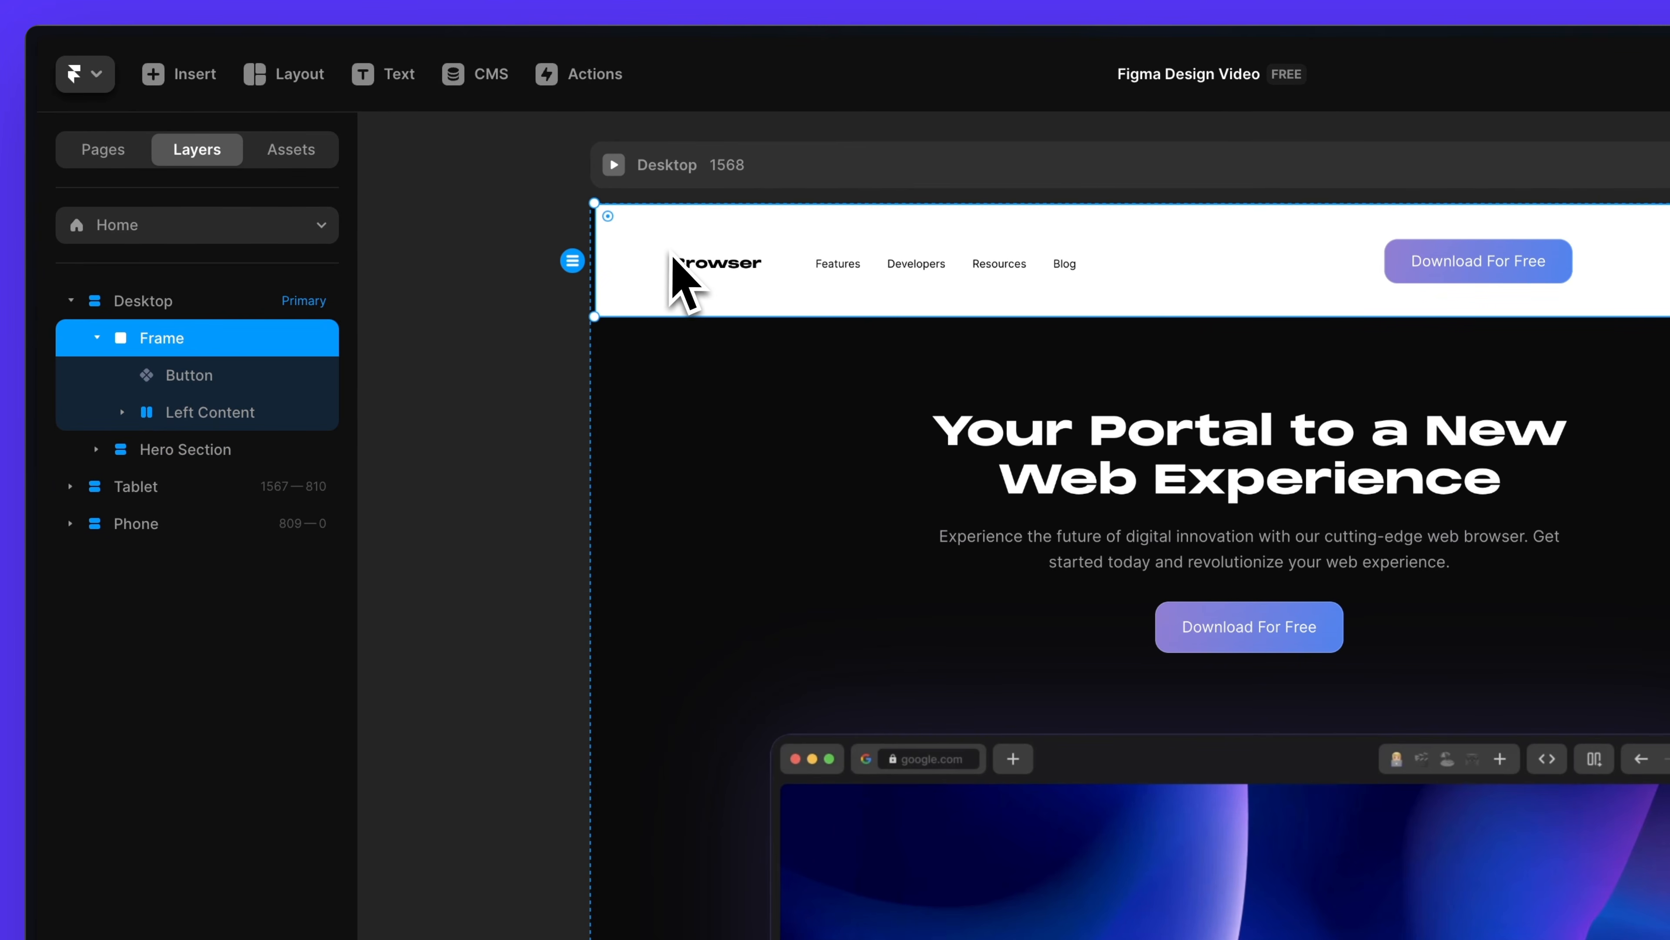
- Set the navigation frame's width to Fill and its height to Fit Content
{"action": "left_click", "coordinate": [1575, 341]}
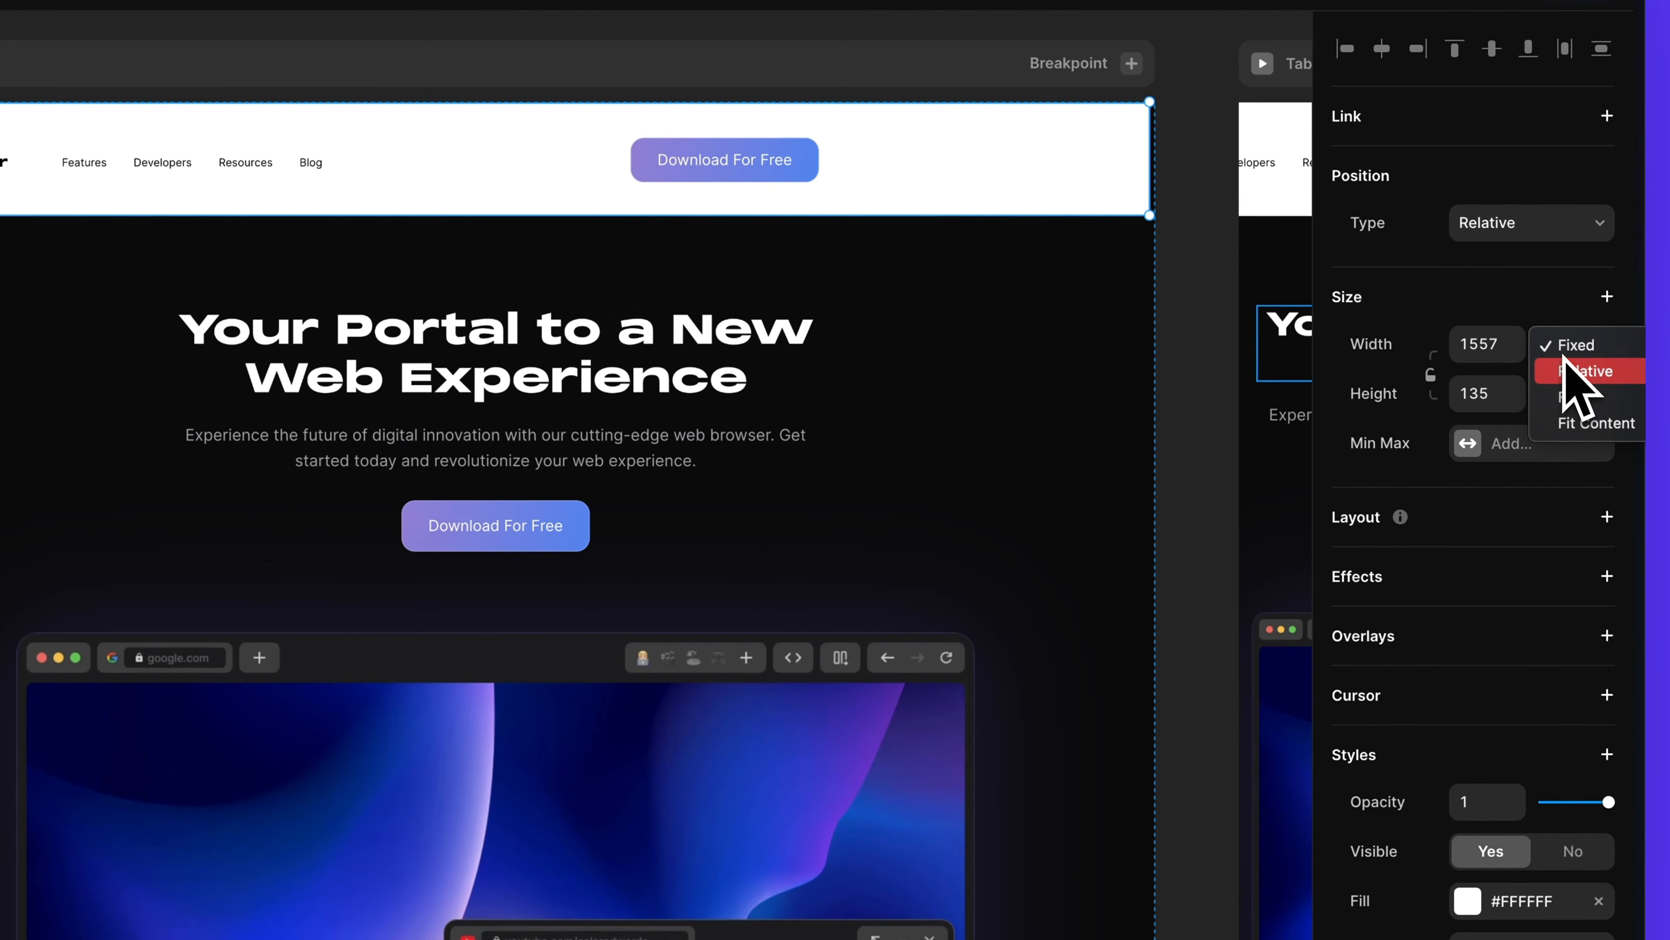
{"action": "left_click", "coordinate": [1584, 394]}
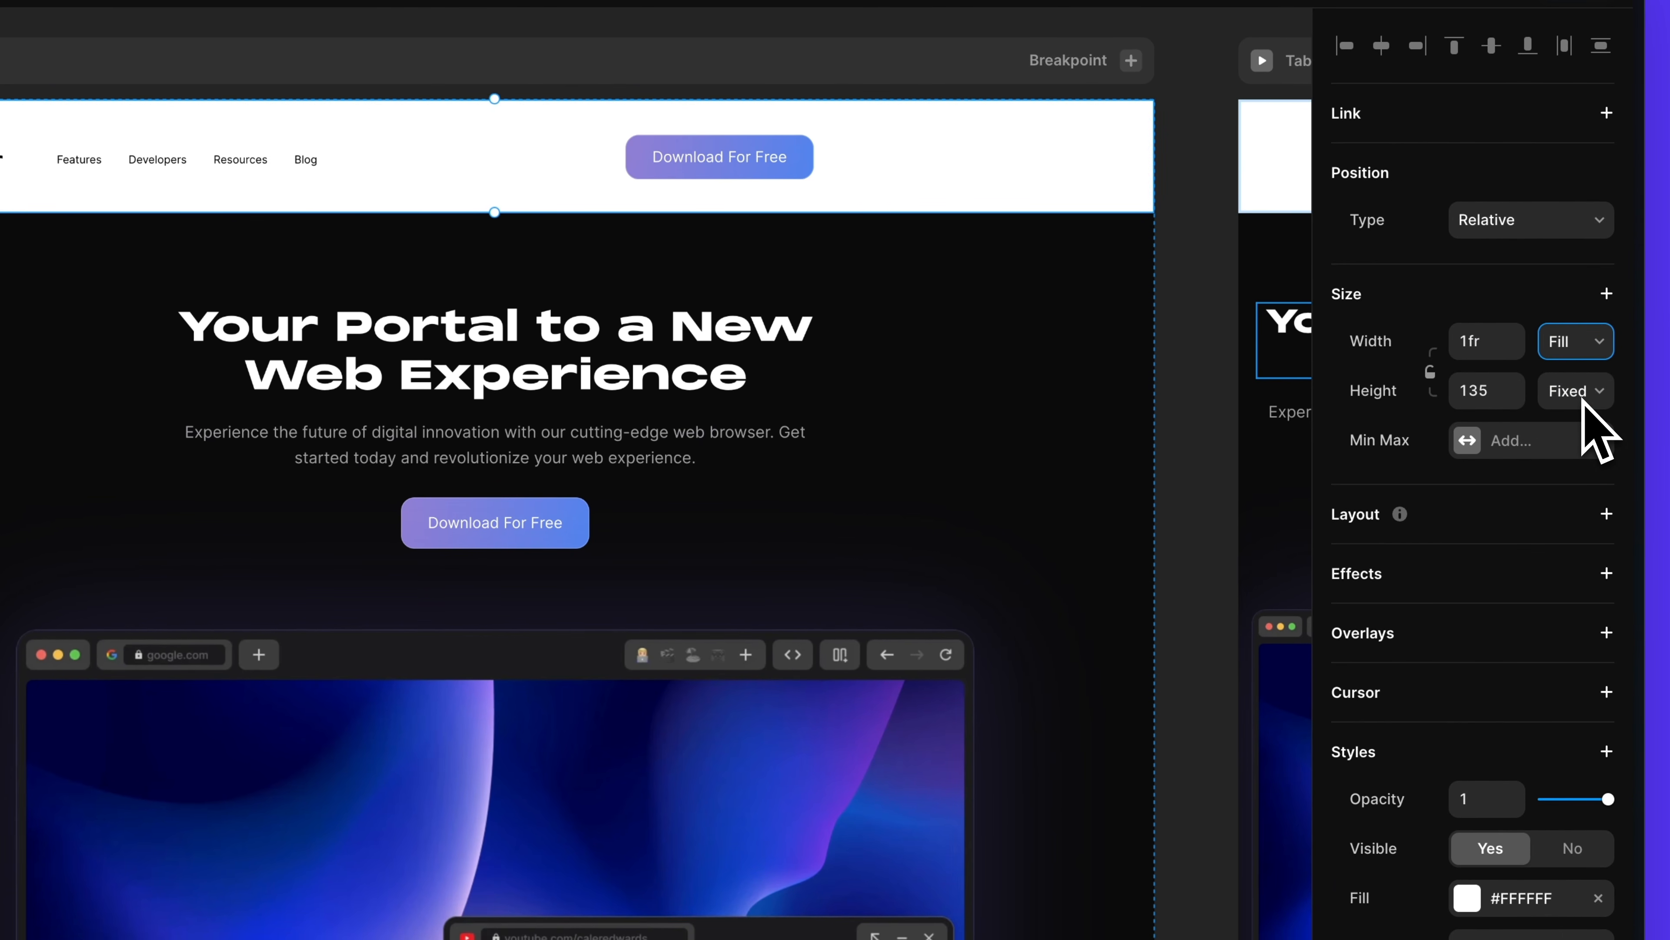
{"action": "left_click", "coordinate": [1576, 391]}
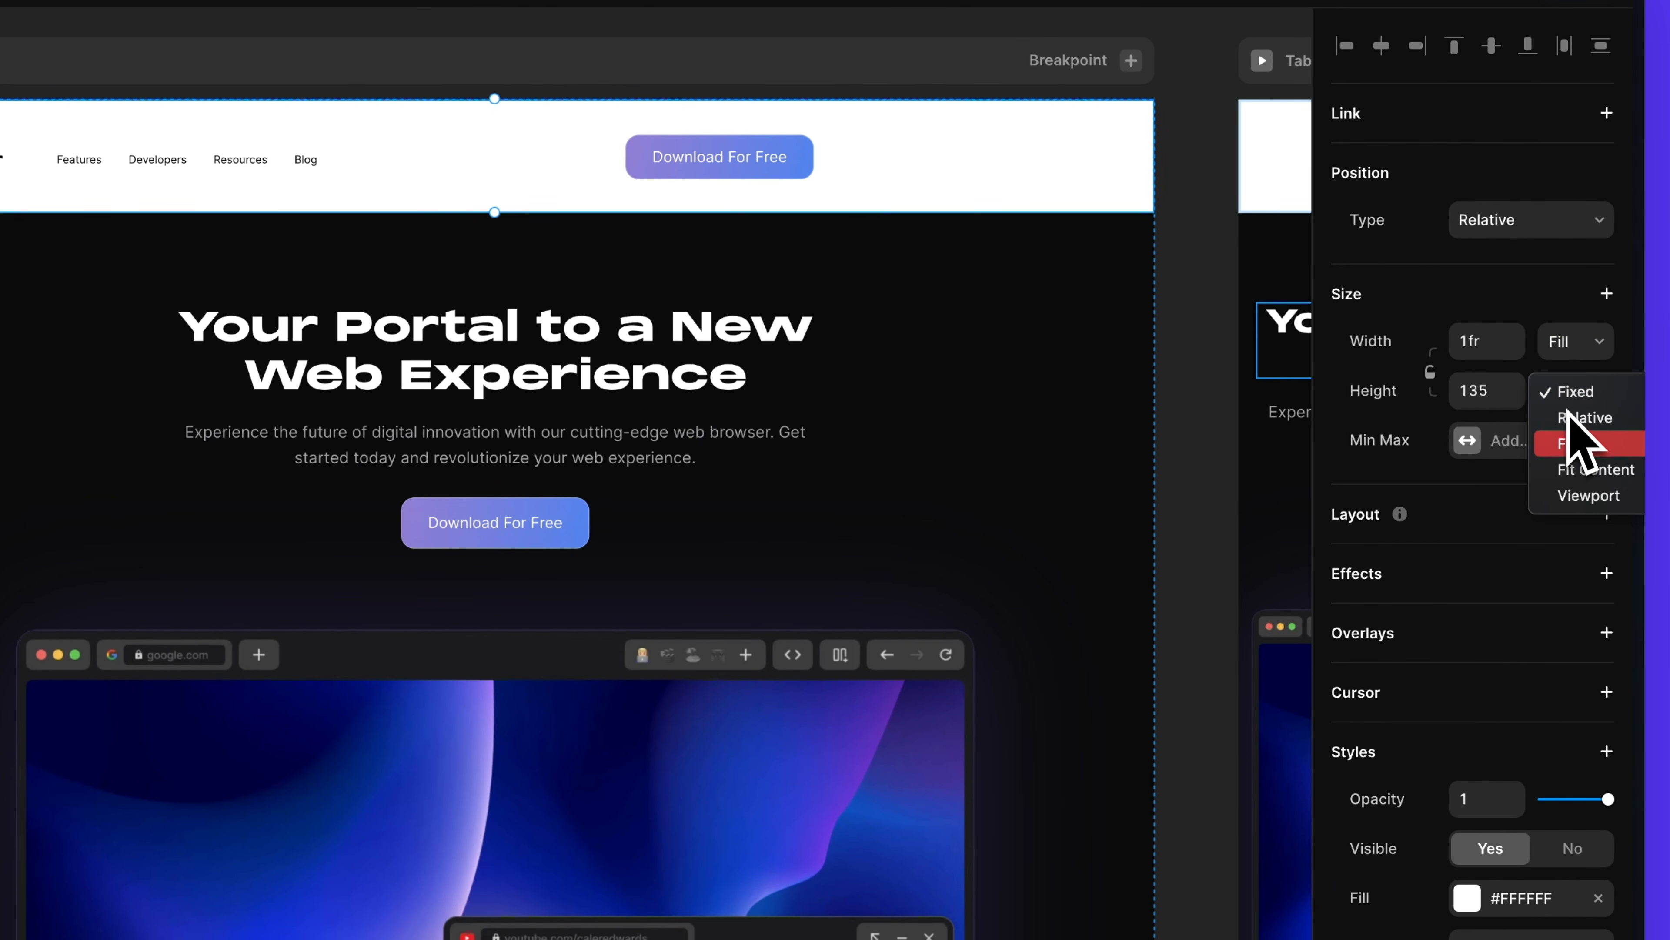
{"action": "left_click", "coordinate": [1592, 470]}
- Distribute the navigation frame's contents with Space Between and set its padding to 24 top and bottom, 32 right and left
{"action": "scroll", "coordinate": [1592, 475], "scroll_direction": "down", "scroll_amount": 2}
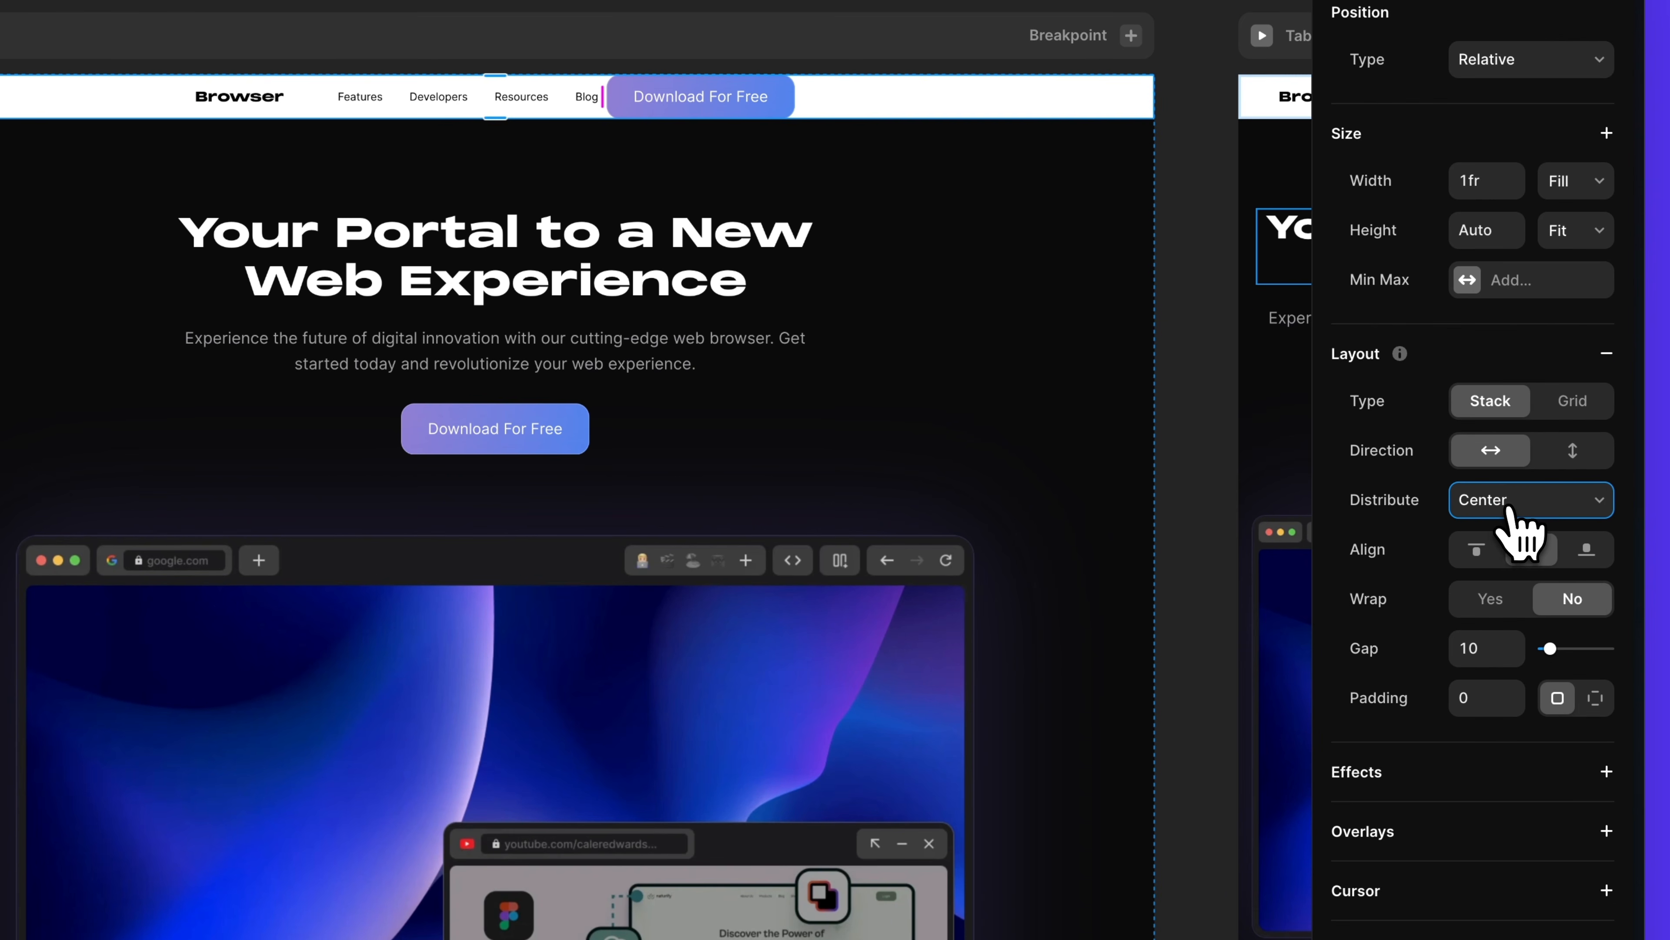
{"action": "left_click", "coordinate": [1525, 520]}
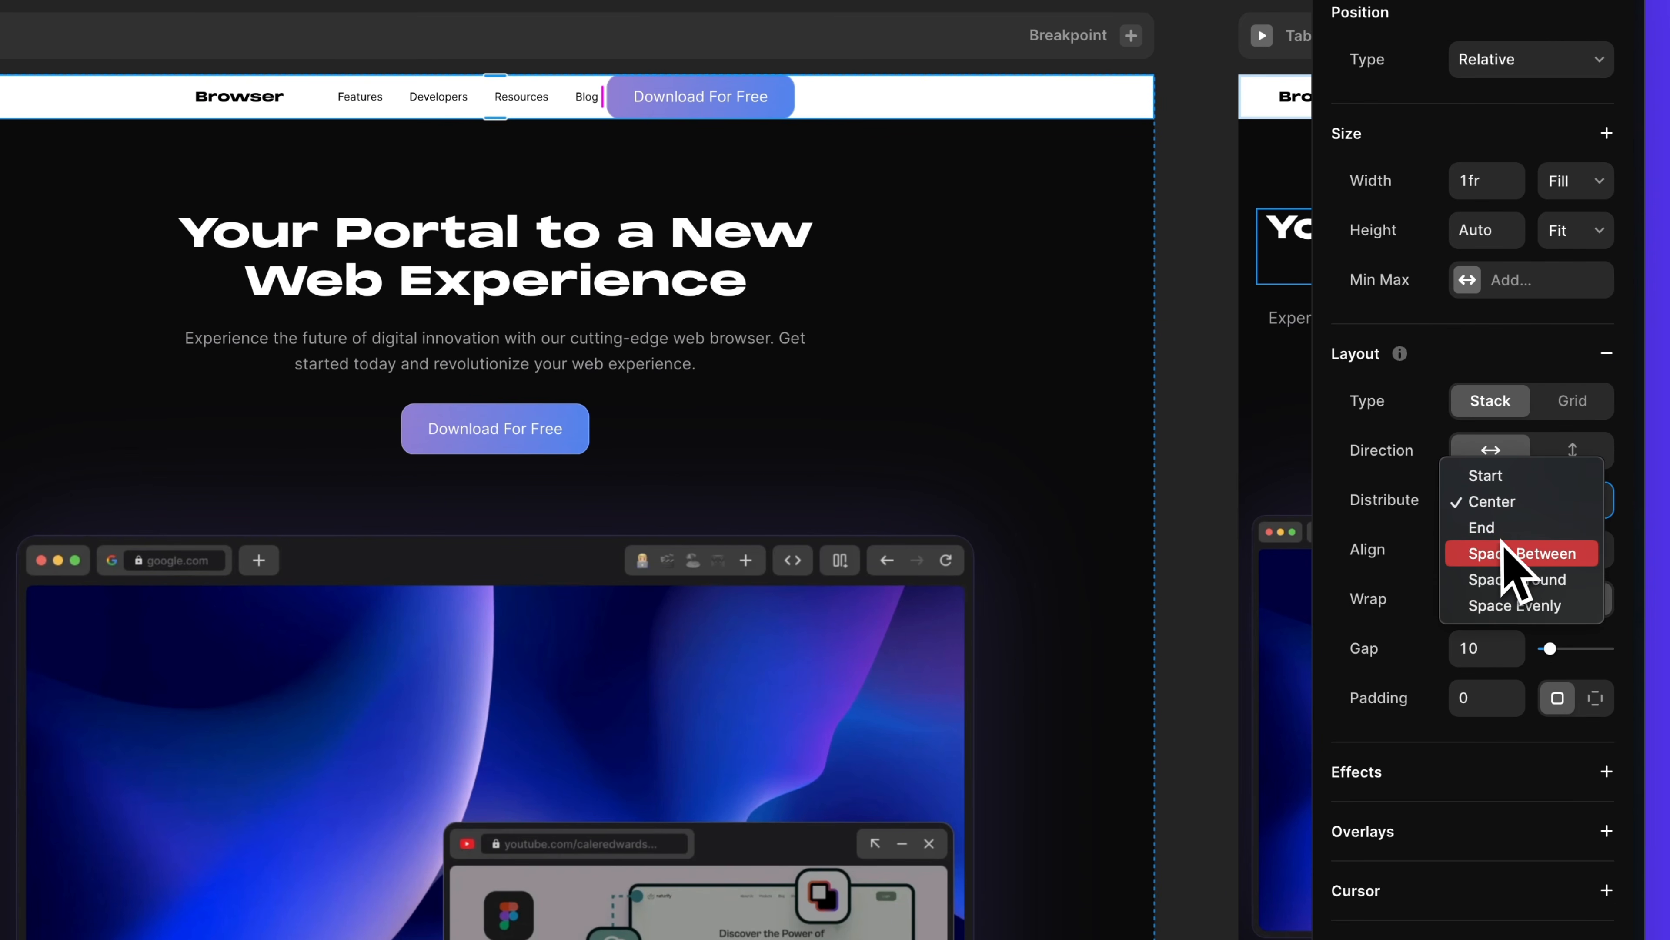
{"action": "left_click", "coordinate": [1520, 554]}
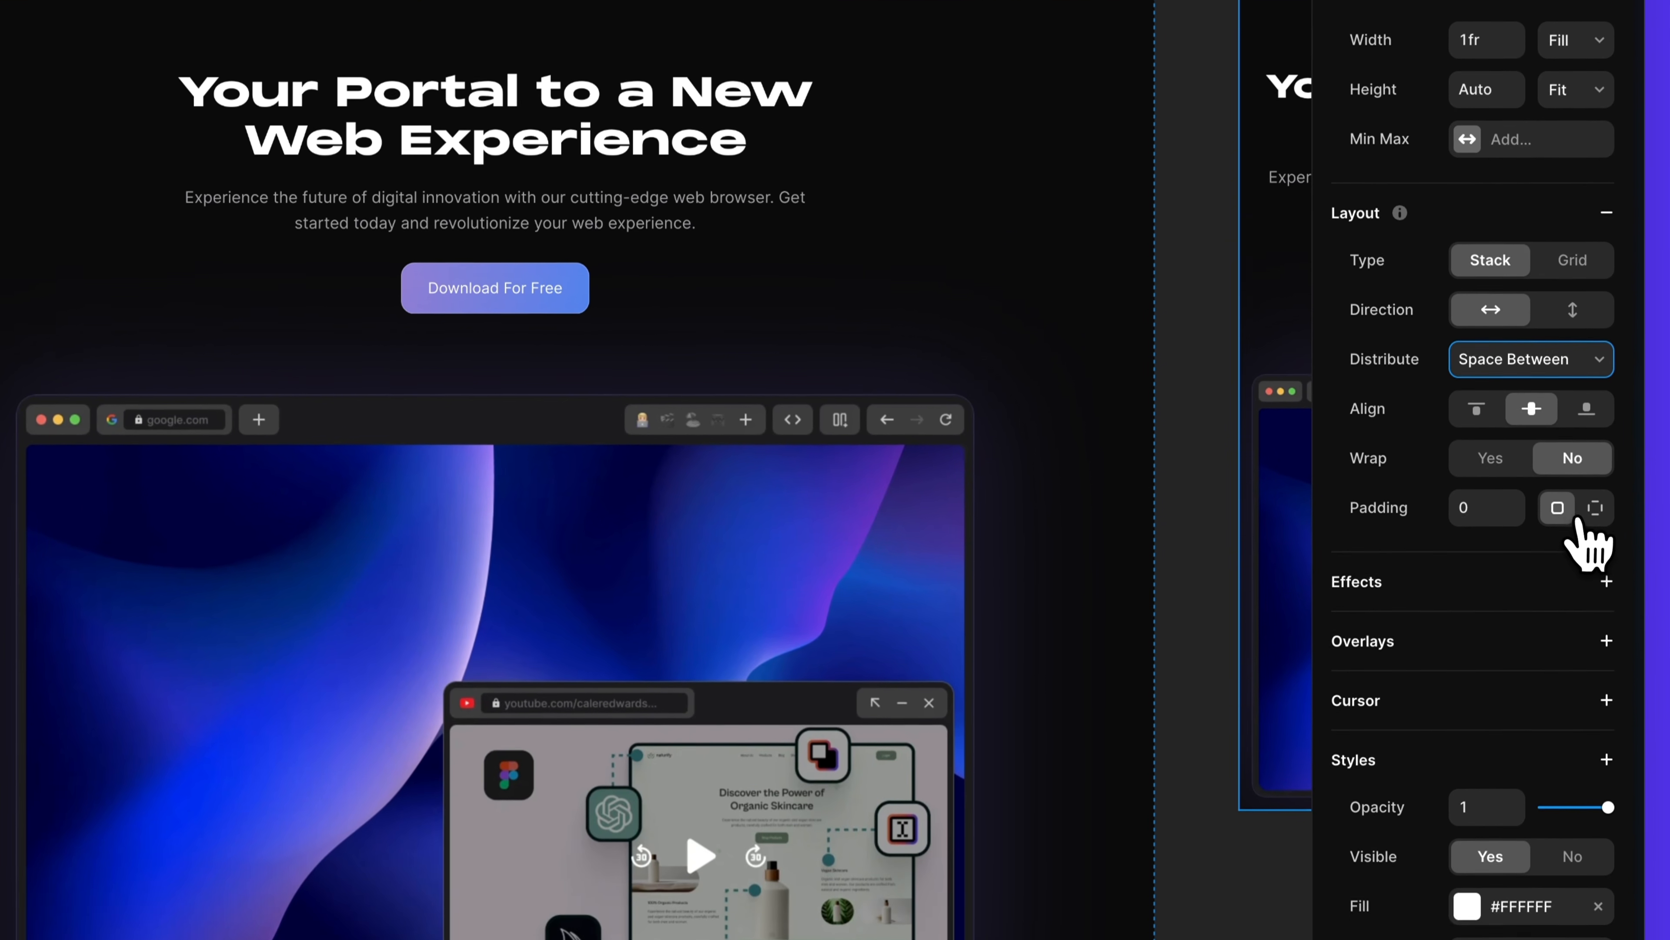
{"action": "left_click", "coordinate": [1615, 676]}
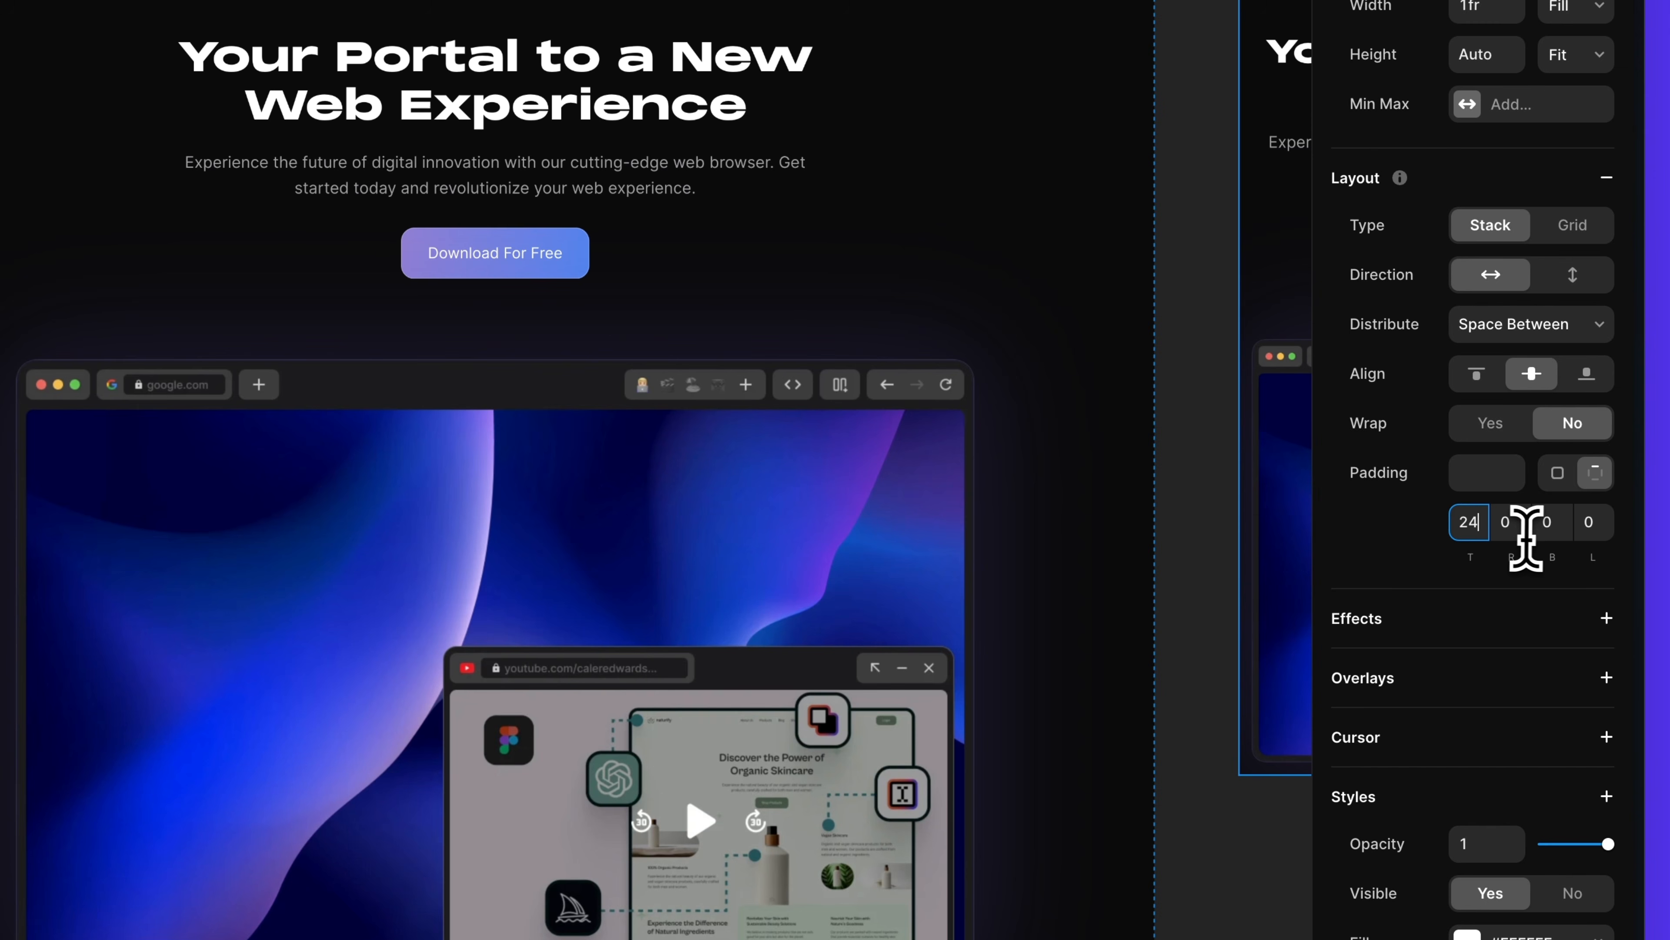
{"action": "left_click", "coordinate": [1555, 527]}
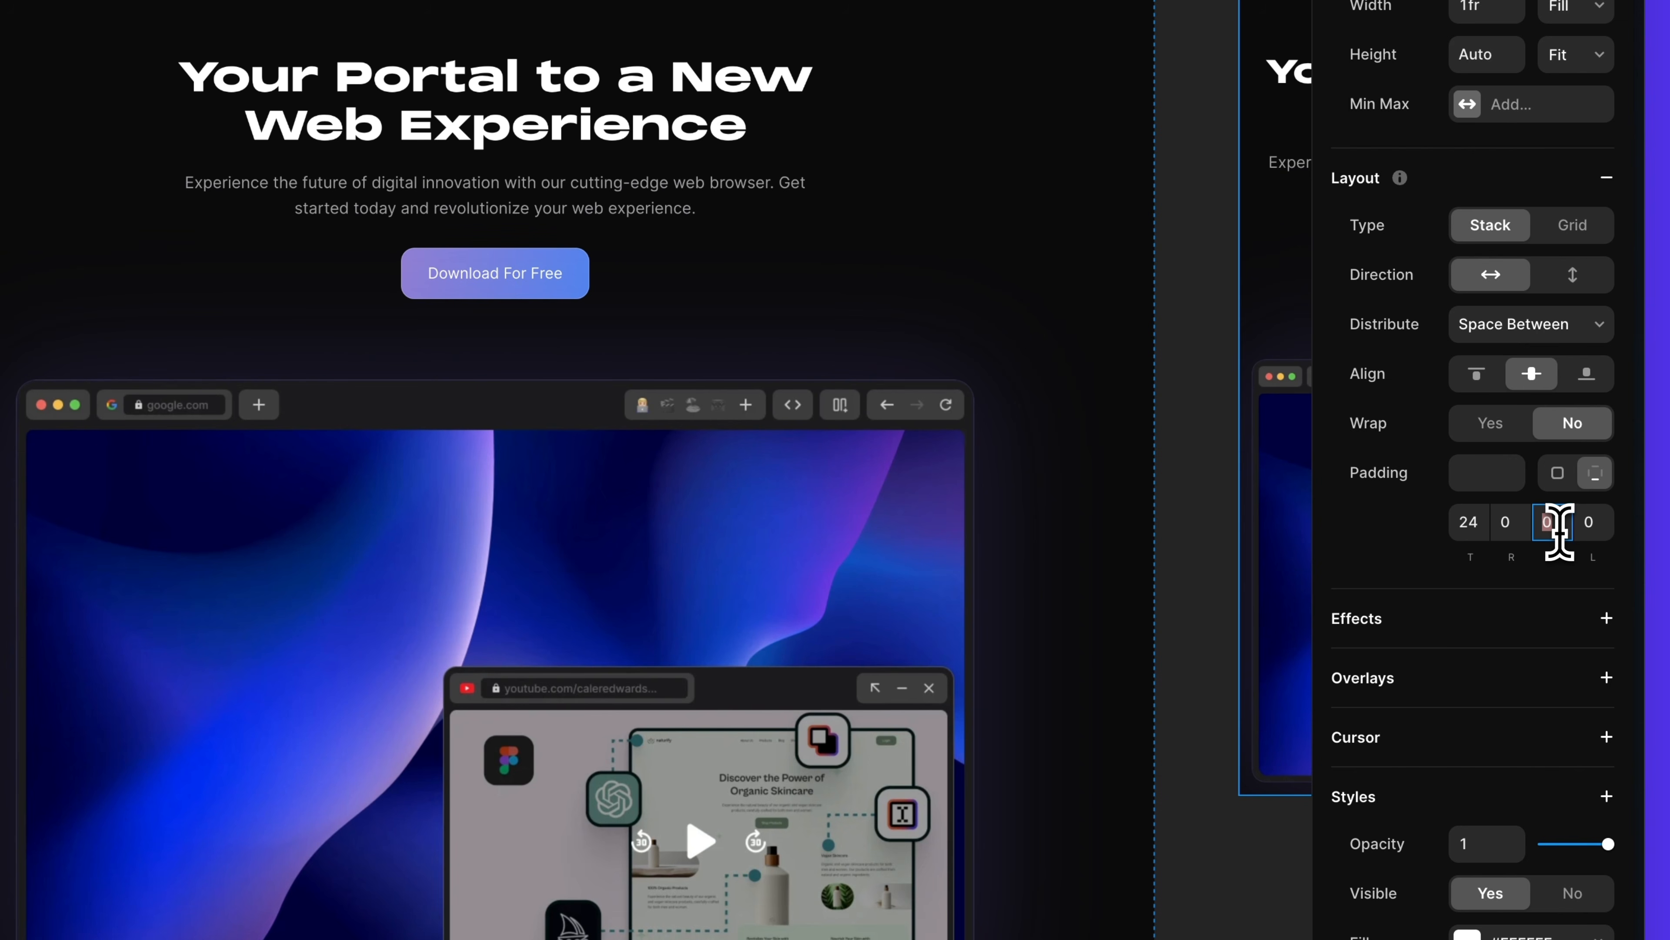
{"action": "left_click", "coordinate": [1513, 527]}
{"action": "type", "text": "32"}
{"action": "left_click", "coordinate": [1595, 530]}
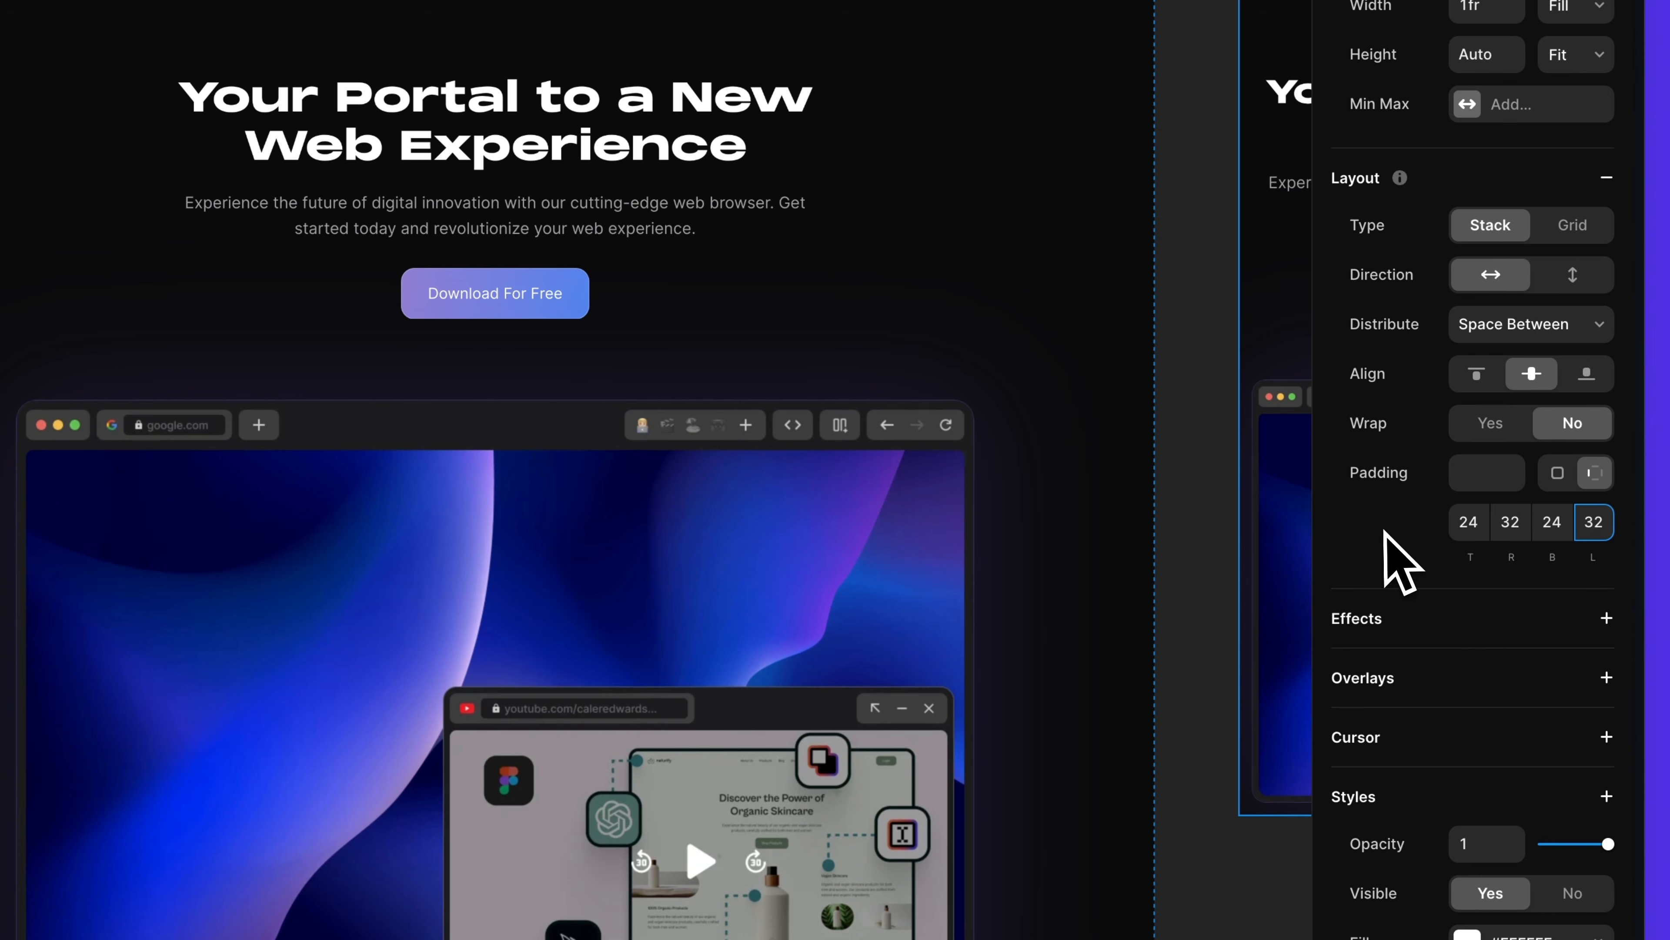
- Create a color style named Black 800 with the value #1D1C1F from the navigation frame's fill
{"action": "scroll", "coordinate": [1407, 560], "scroll_direction": "down", "scroll_amount": 5}
{"action": "left_click", "coordinate": [1467, 572]}
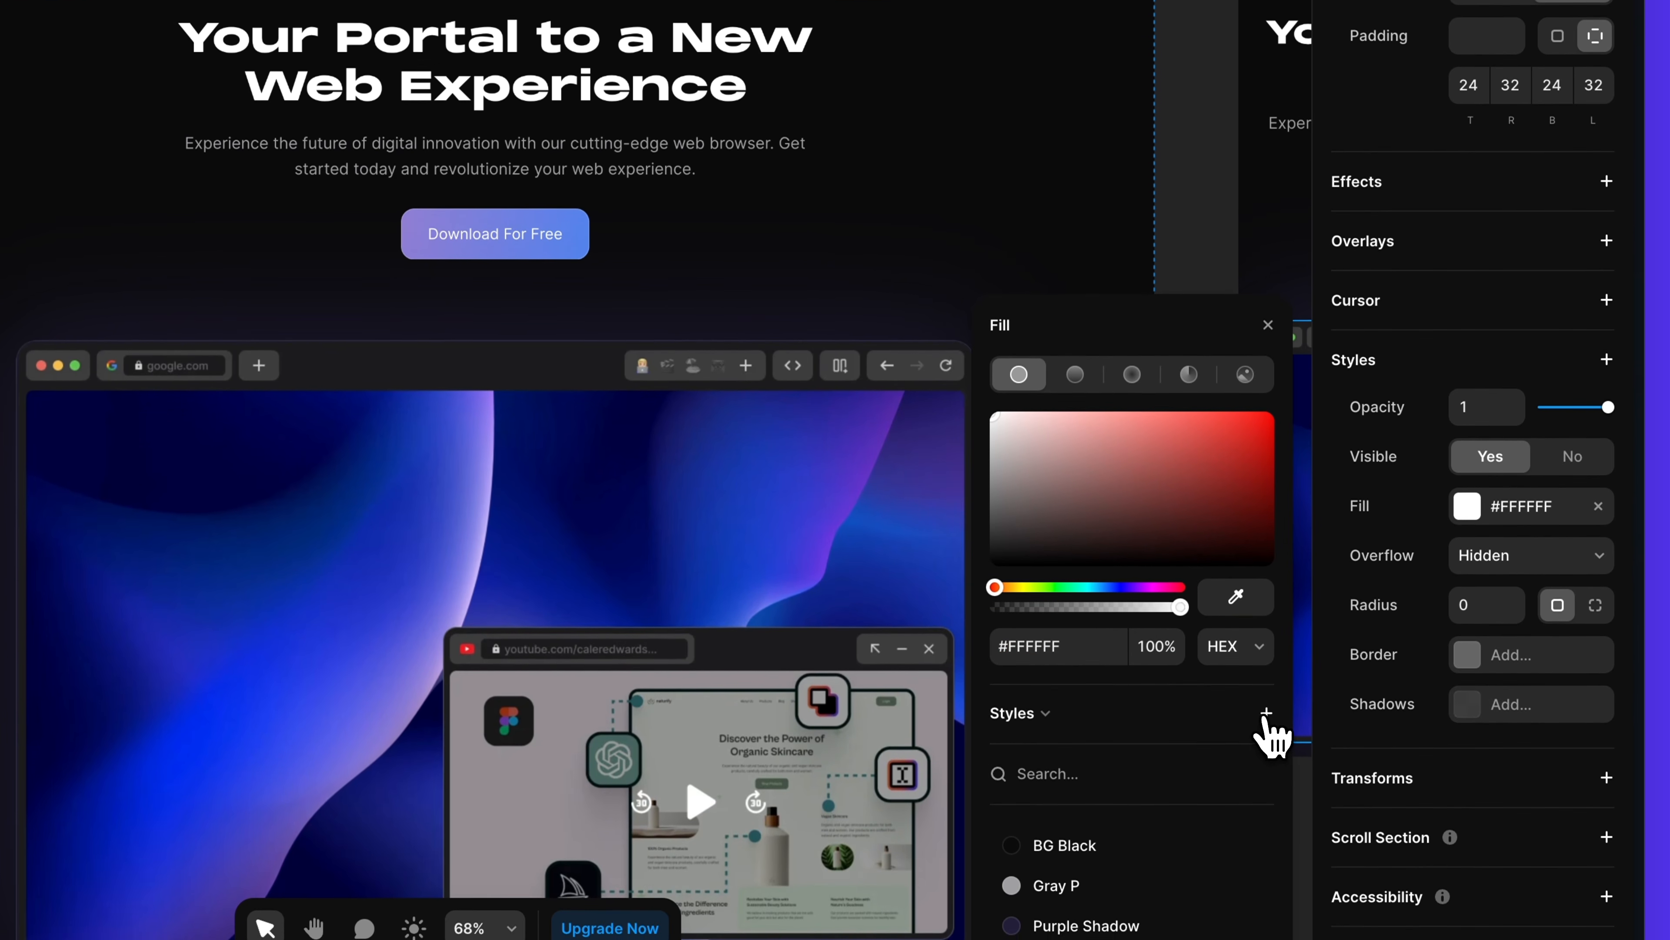
{"action": "left_click", "coordinate": [1267, 714]}
{"action": "left_click", "coordinate": [1102, 685]}
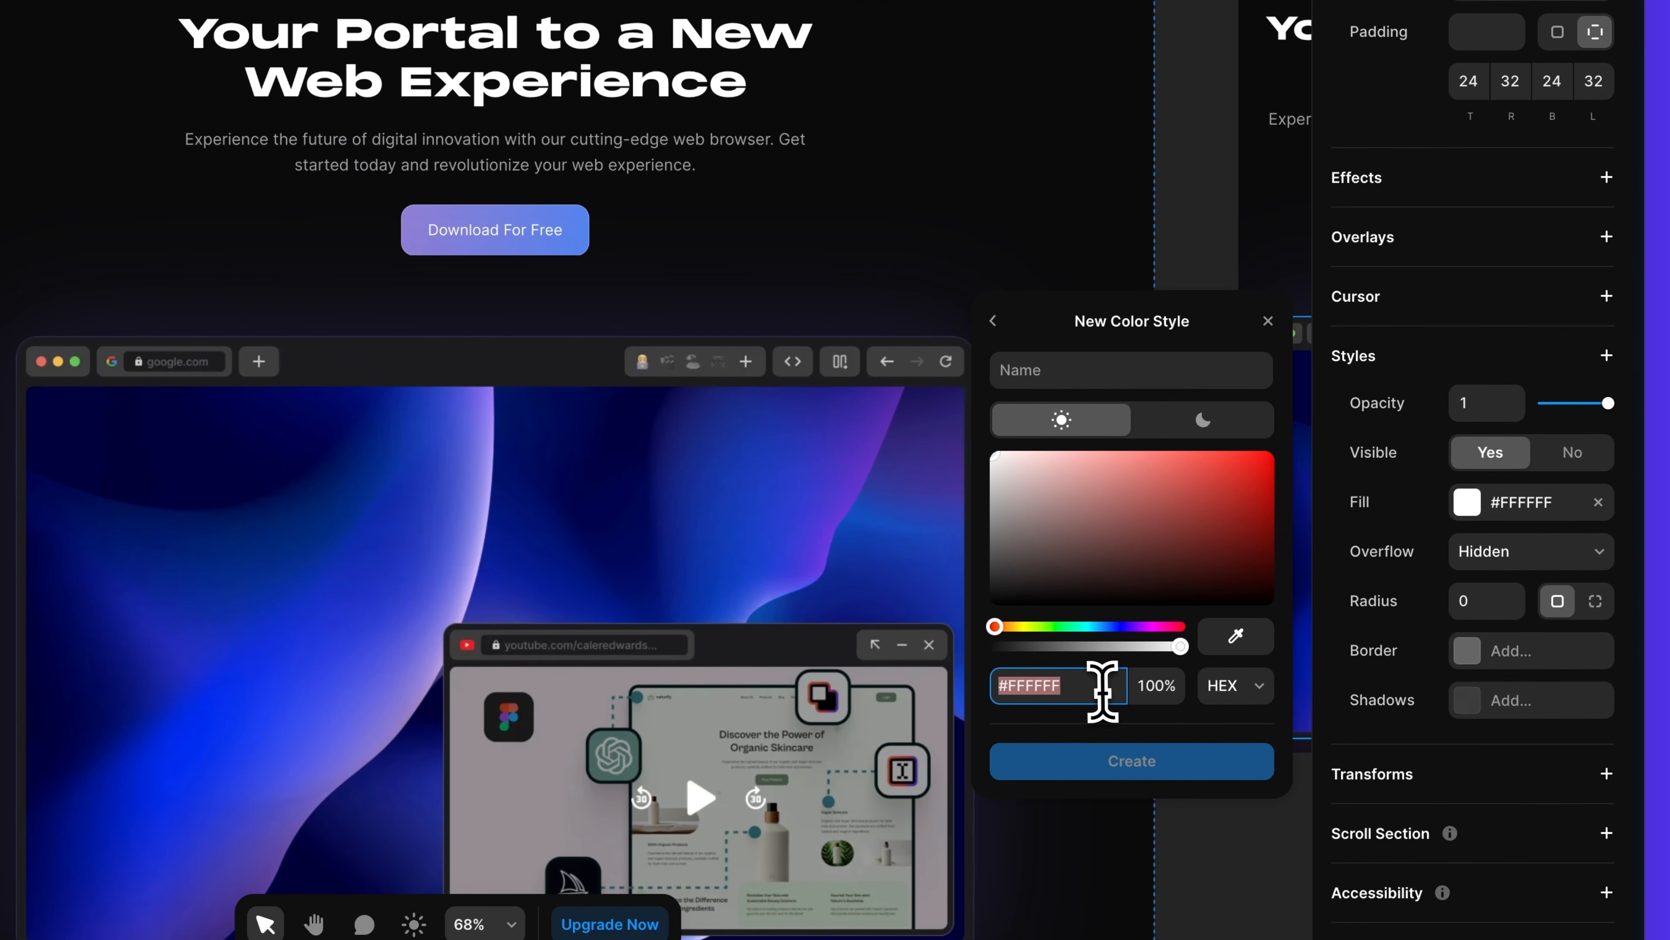
{"action": "type", "text": "#1D1C1F"}
{"action": "left_click", "coordinate": [1072, 370]}
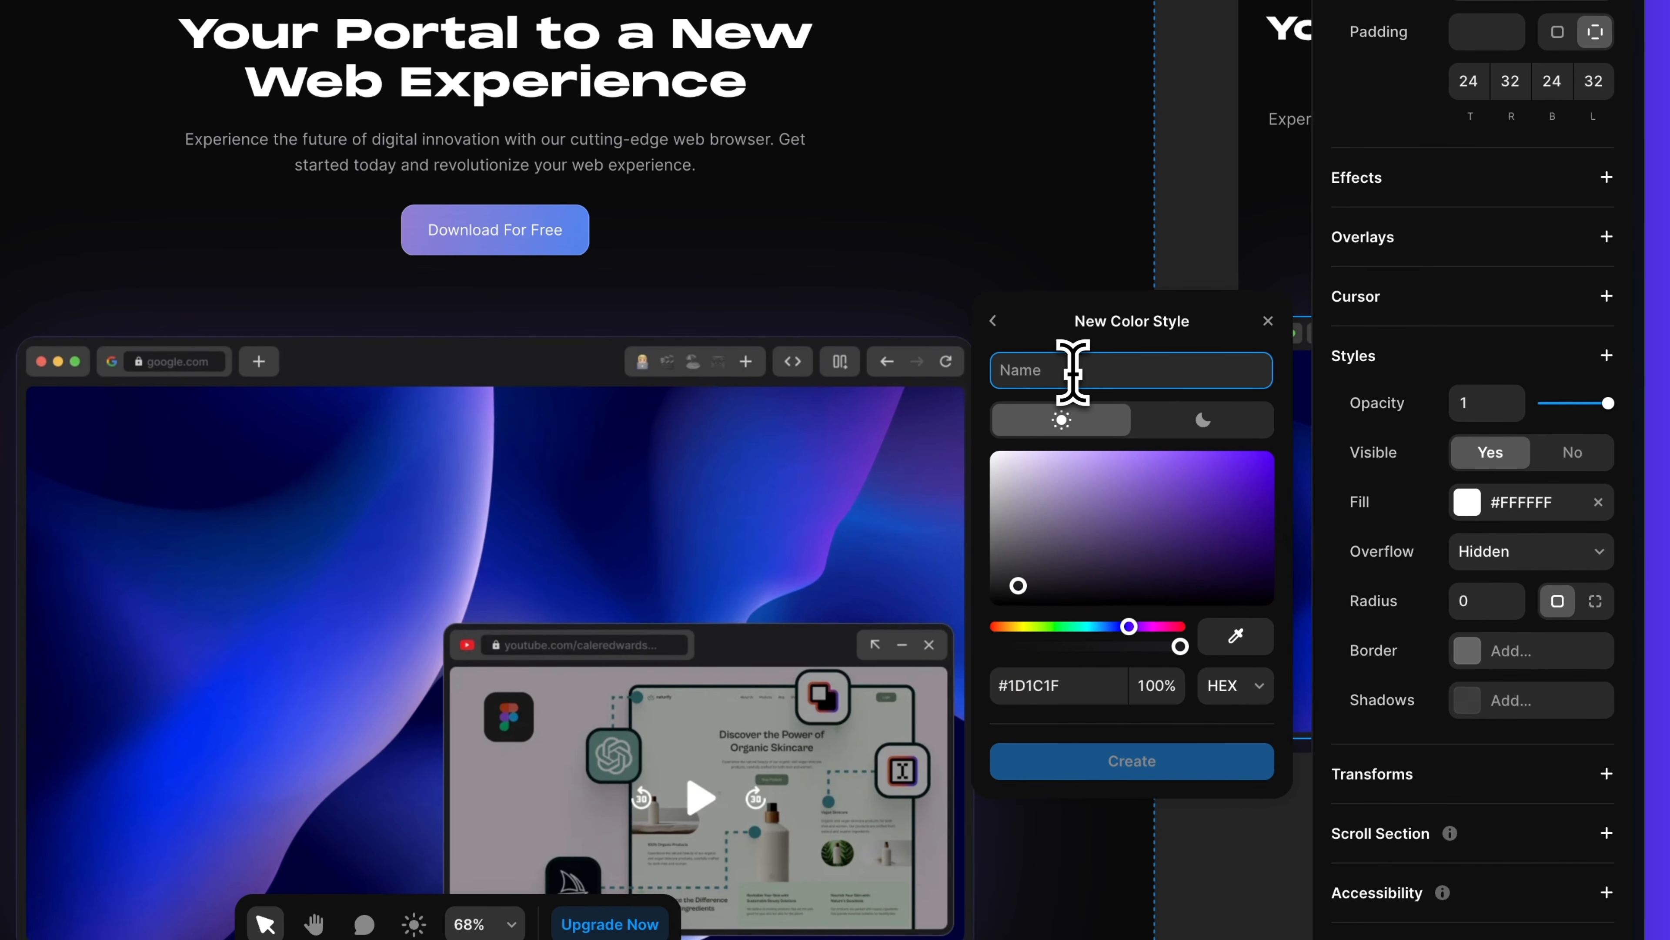
{"action": "type", "text": "Black 800"}
{"action": "left_click", "coordinate": [1151, 761]}
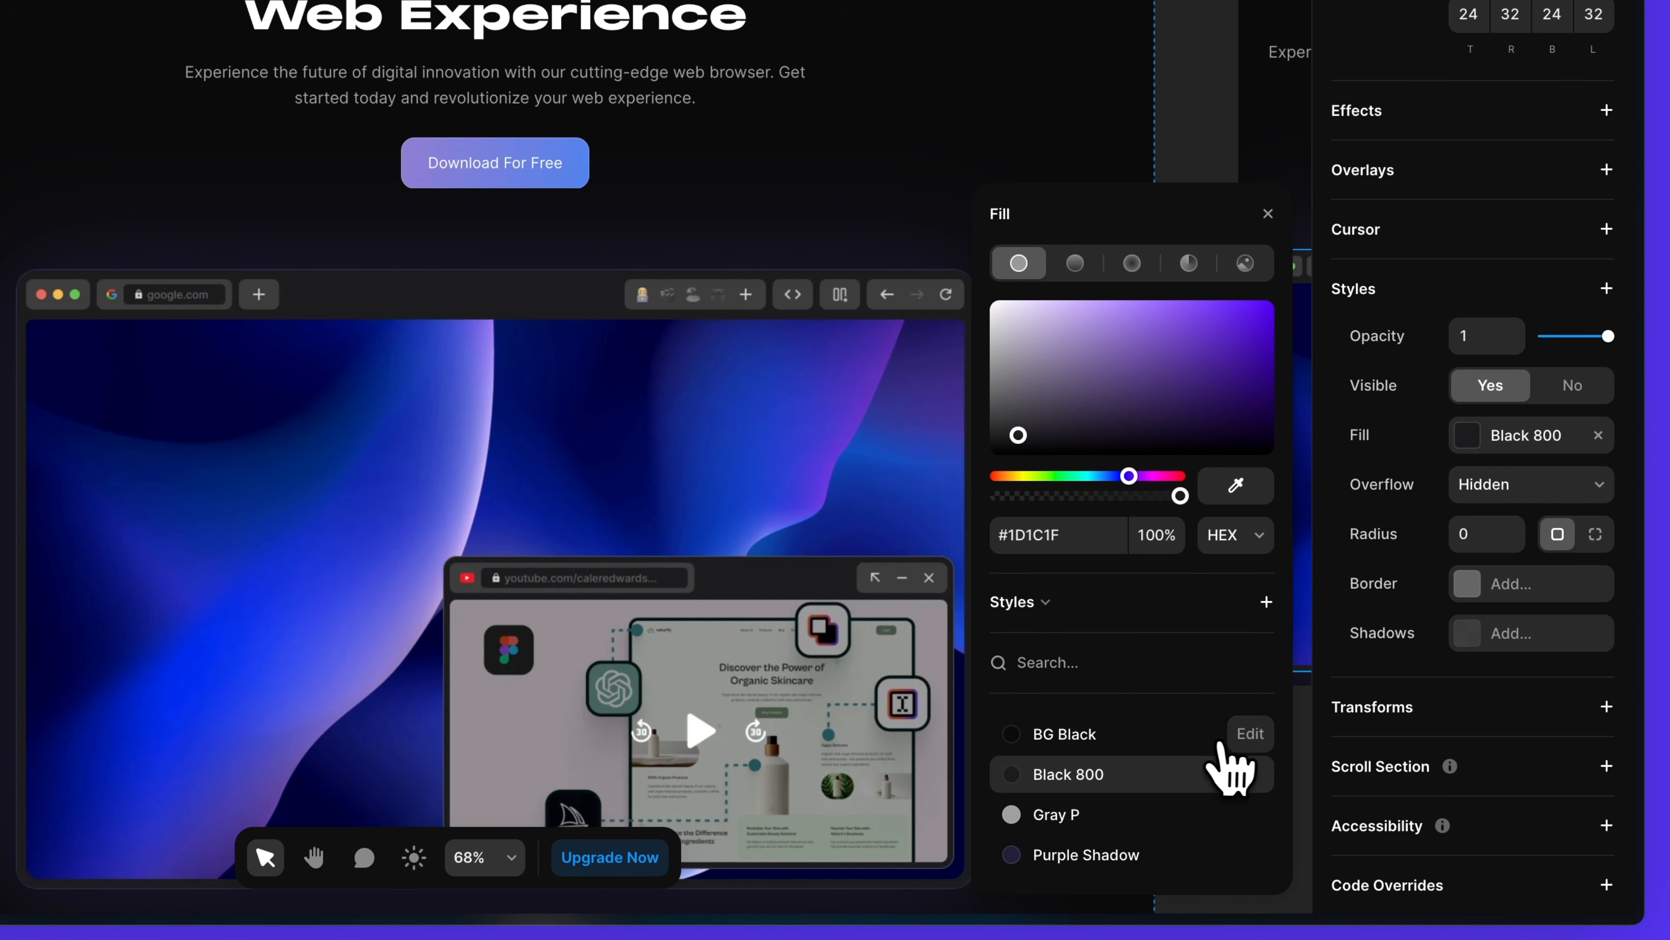
- Rename the BG Black color style to Black 900 and apply Black 800 as the navigation frame's fill
{"action": "left_click", "coordinate": [1249, 733]}
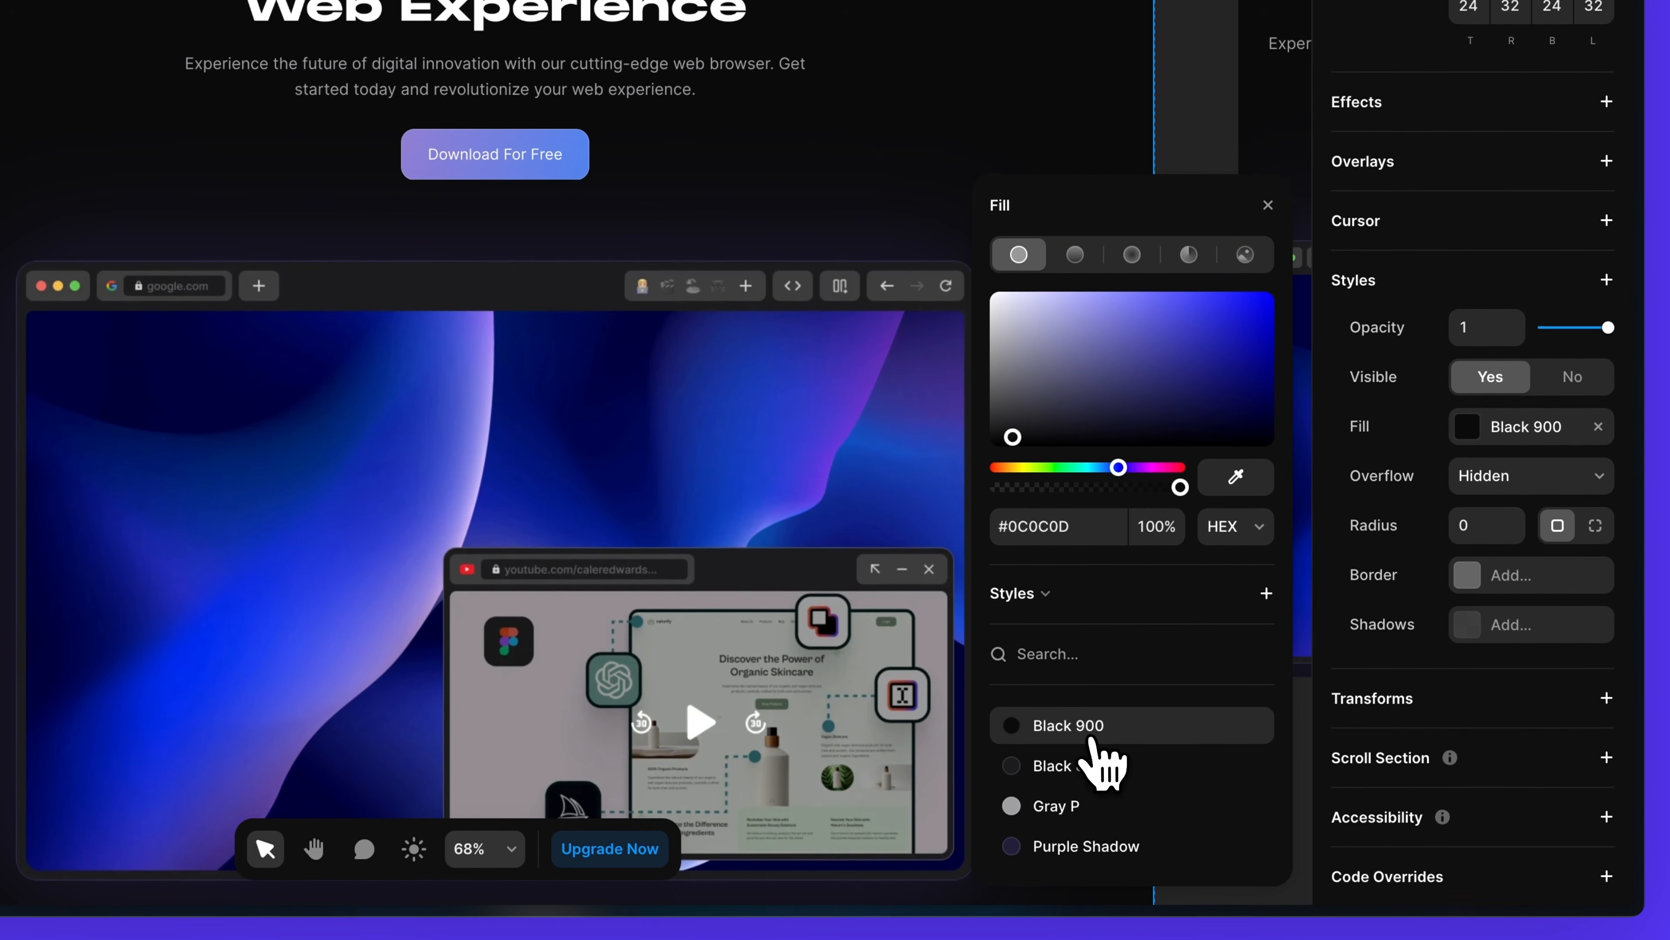
{"action": "mouse_move", "coordinate": [1044, 775]}
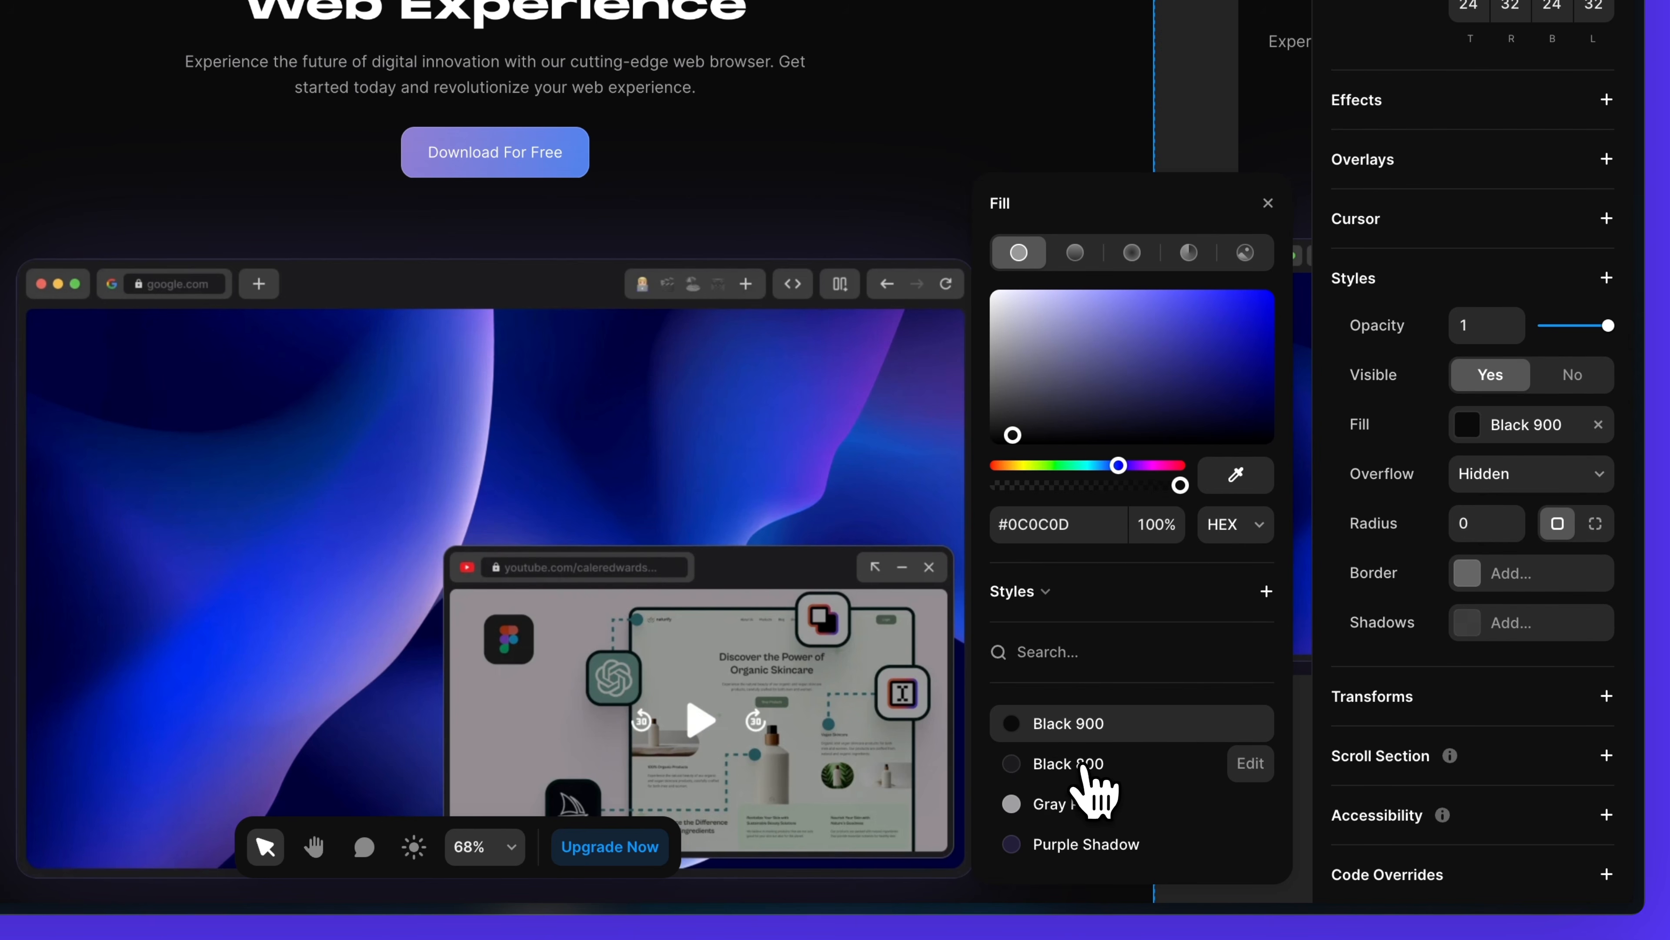
{"action": "left_click", "coordinate": [1094, 783]}
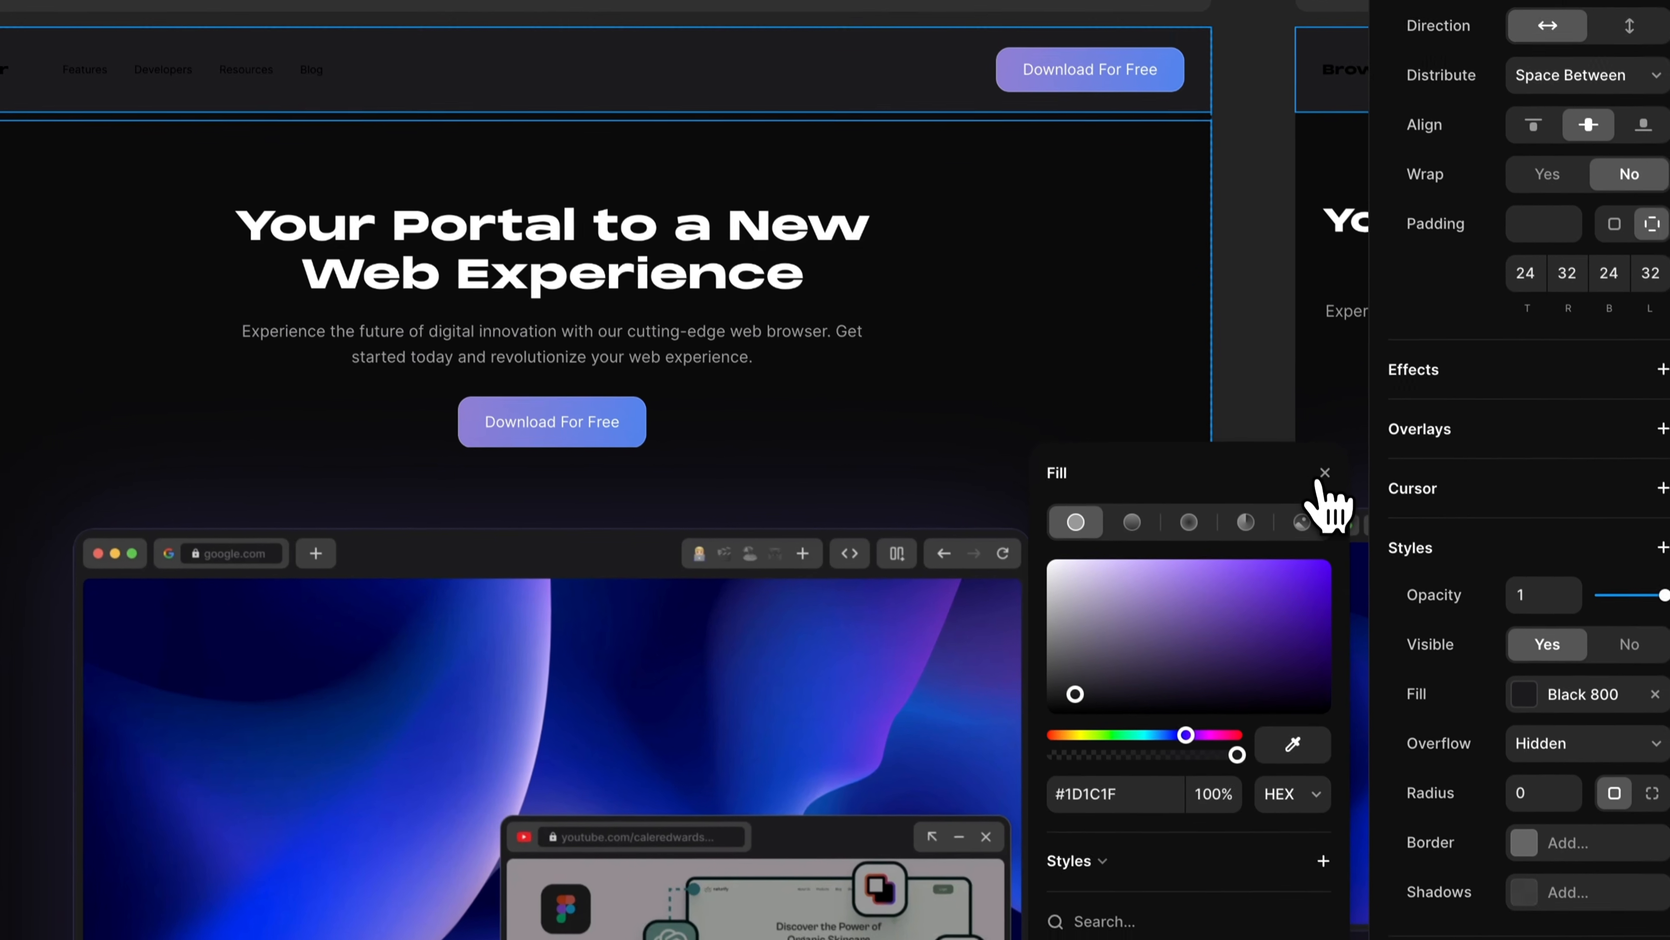
{"action": "left_click", "coordinate": [1268, 203]}
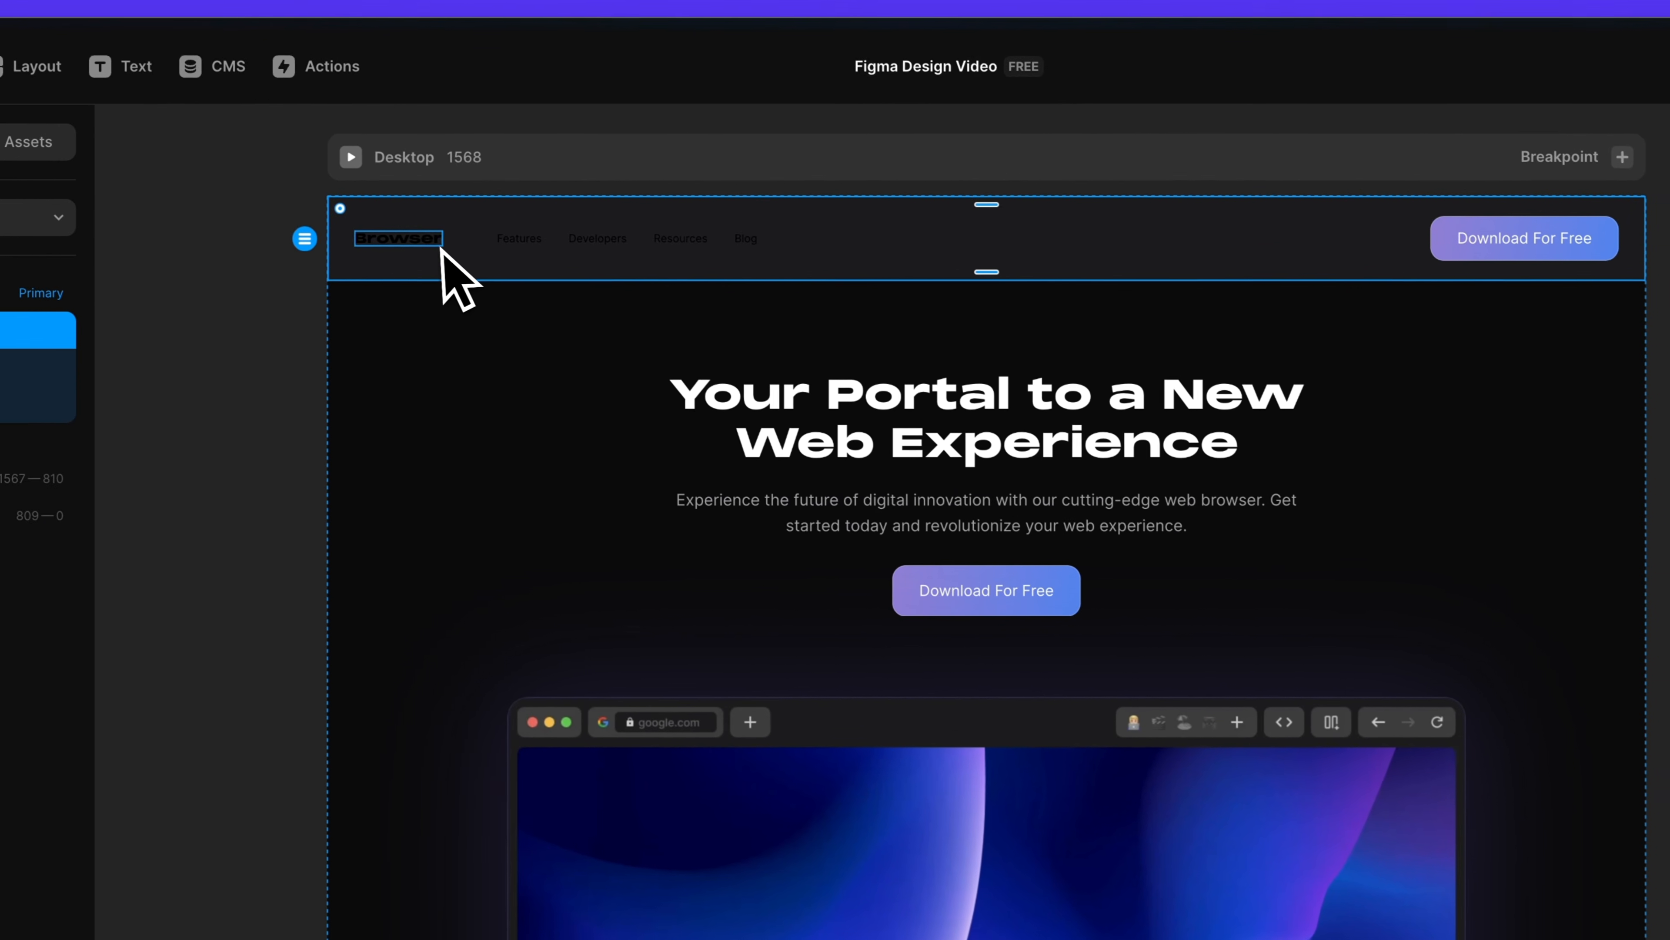
- Create a color style named White with the value #FFFFFF for the navigation bar's Browser logo text and its link texts
{"action": "left_click", "coordinate": [204, 177], "text": "super"}
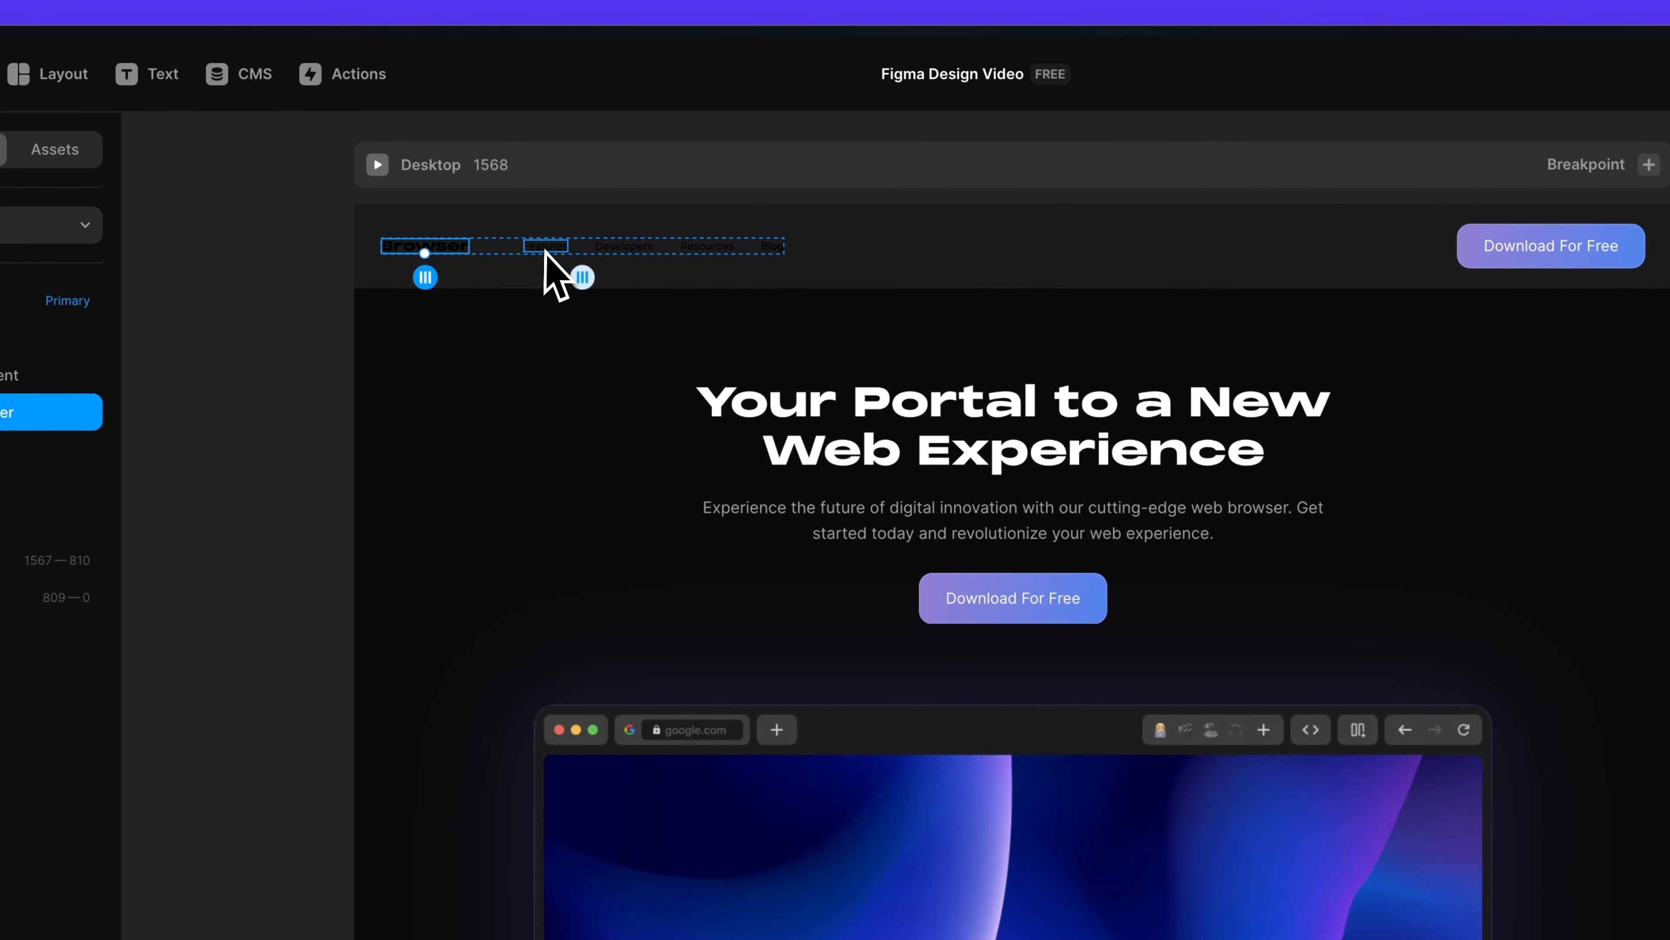
{"action": "left_click", "coordinate": [295, 177], "text": "shift+super"}
{"action": "left_click", "coordinate": [368, 178], "text": "shift+super"}
{"action": "left_click", "coordinate": [709, 253], "text": "shift+super"}
{"action": "left_click", "coordinate": [776, 253], "text": "shift+super"}
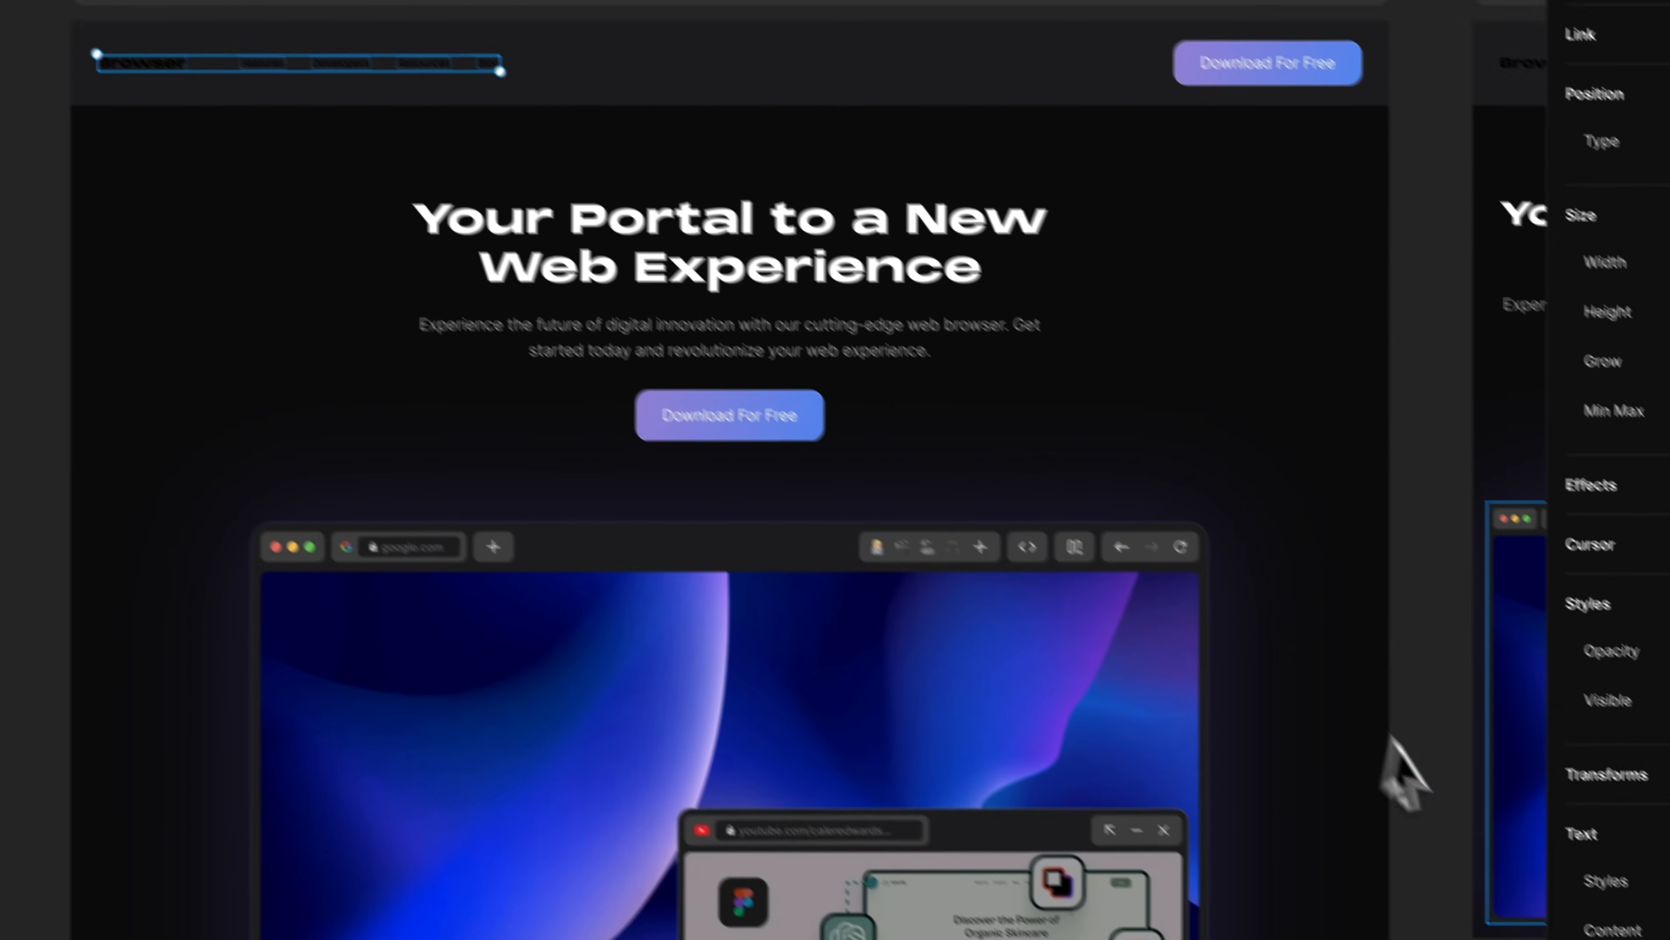
{"action": "scroll", "coordinate": [1605, 855], "scroll_direction": "down", "scroll_amount": 1}
{"action": "left_click", "coordinate": [1468, 828]}
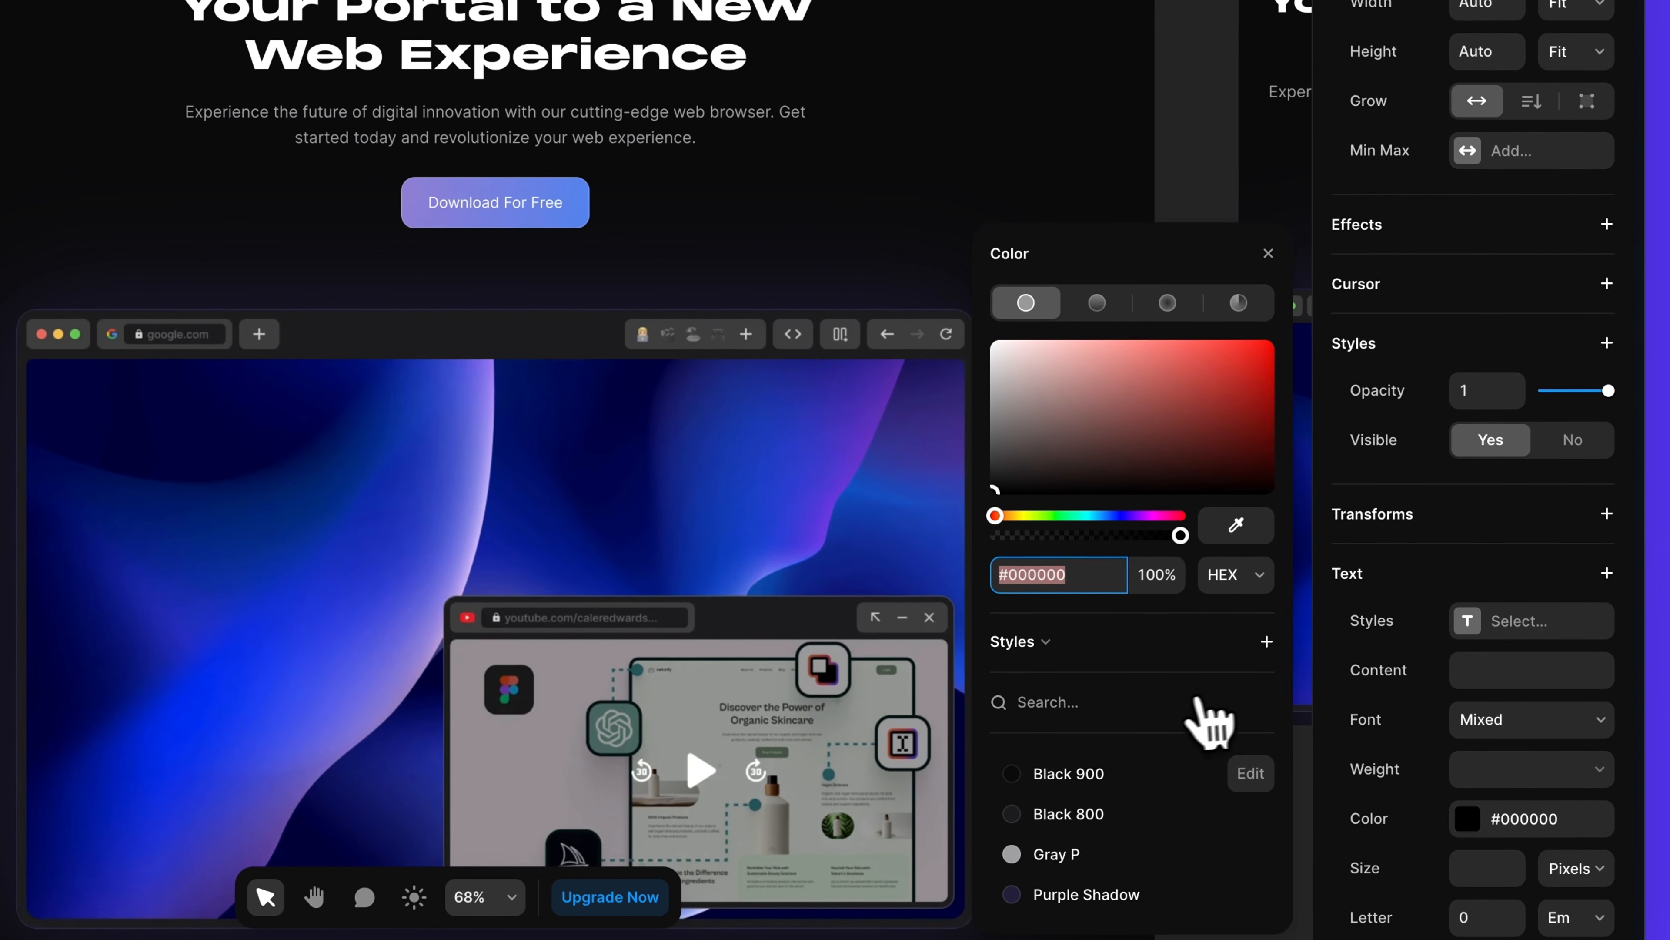
{"action": "left_click", "coordinate": [1264, 642]}
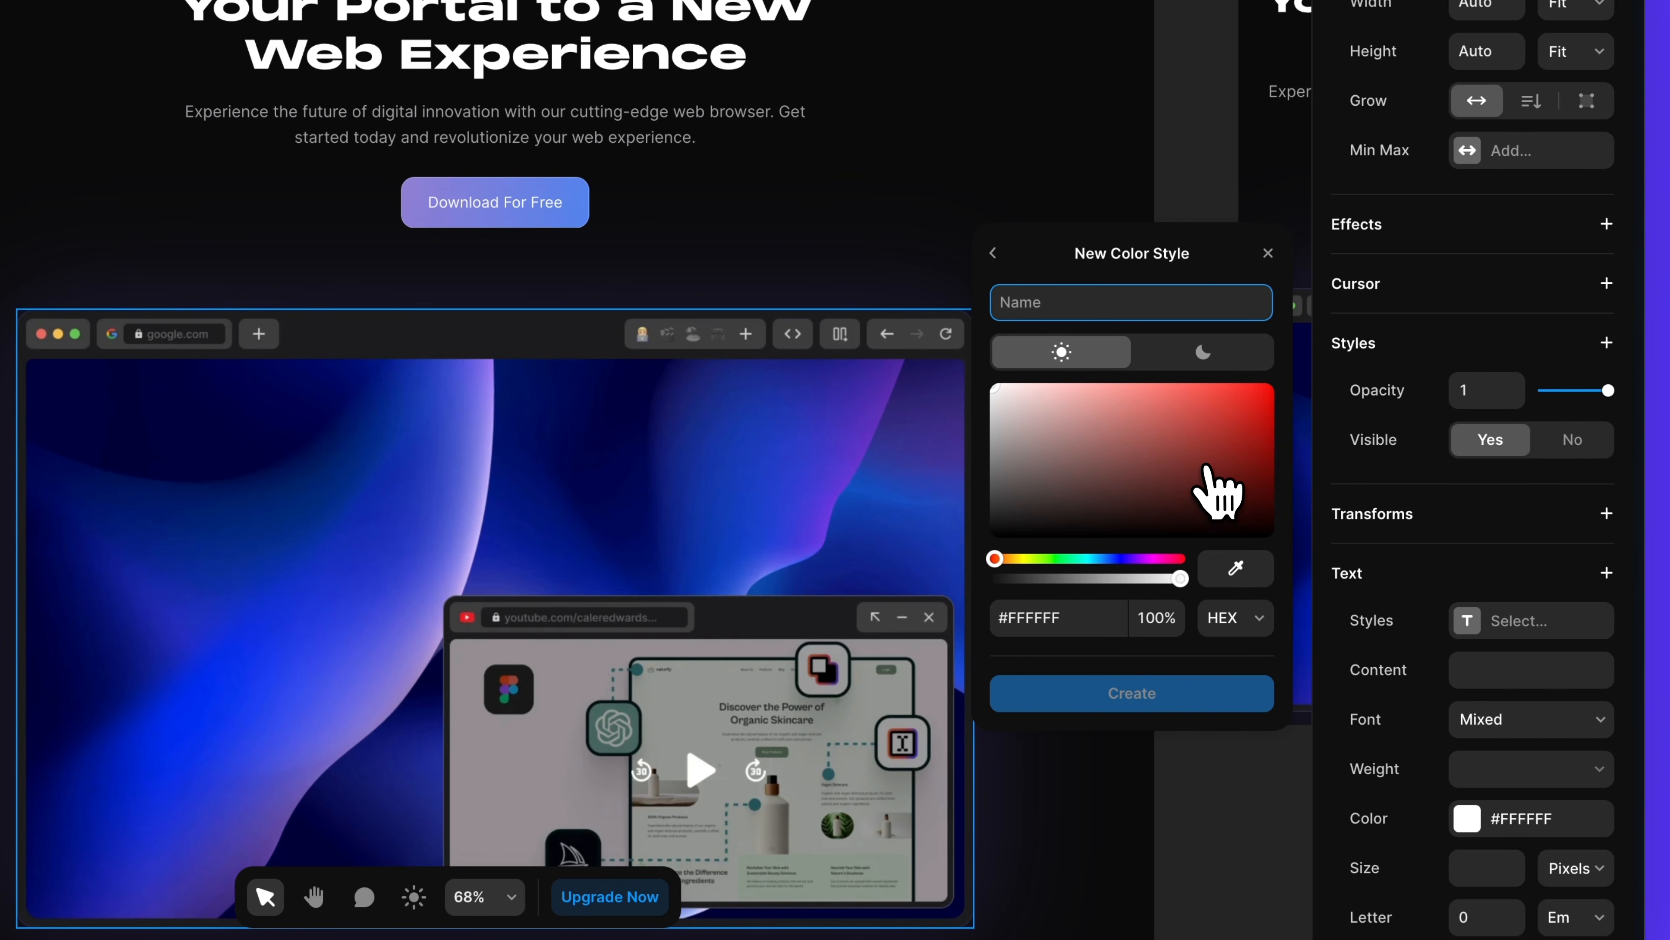
{"action": "type", "text": "White"}
{"action": "key", "text": "Return"}
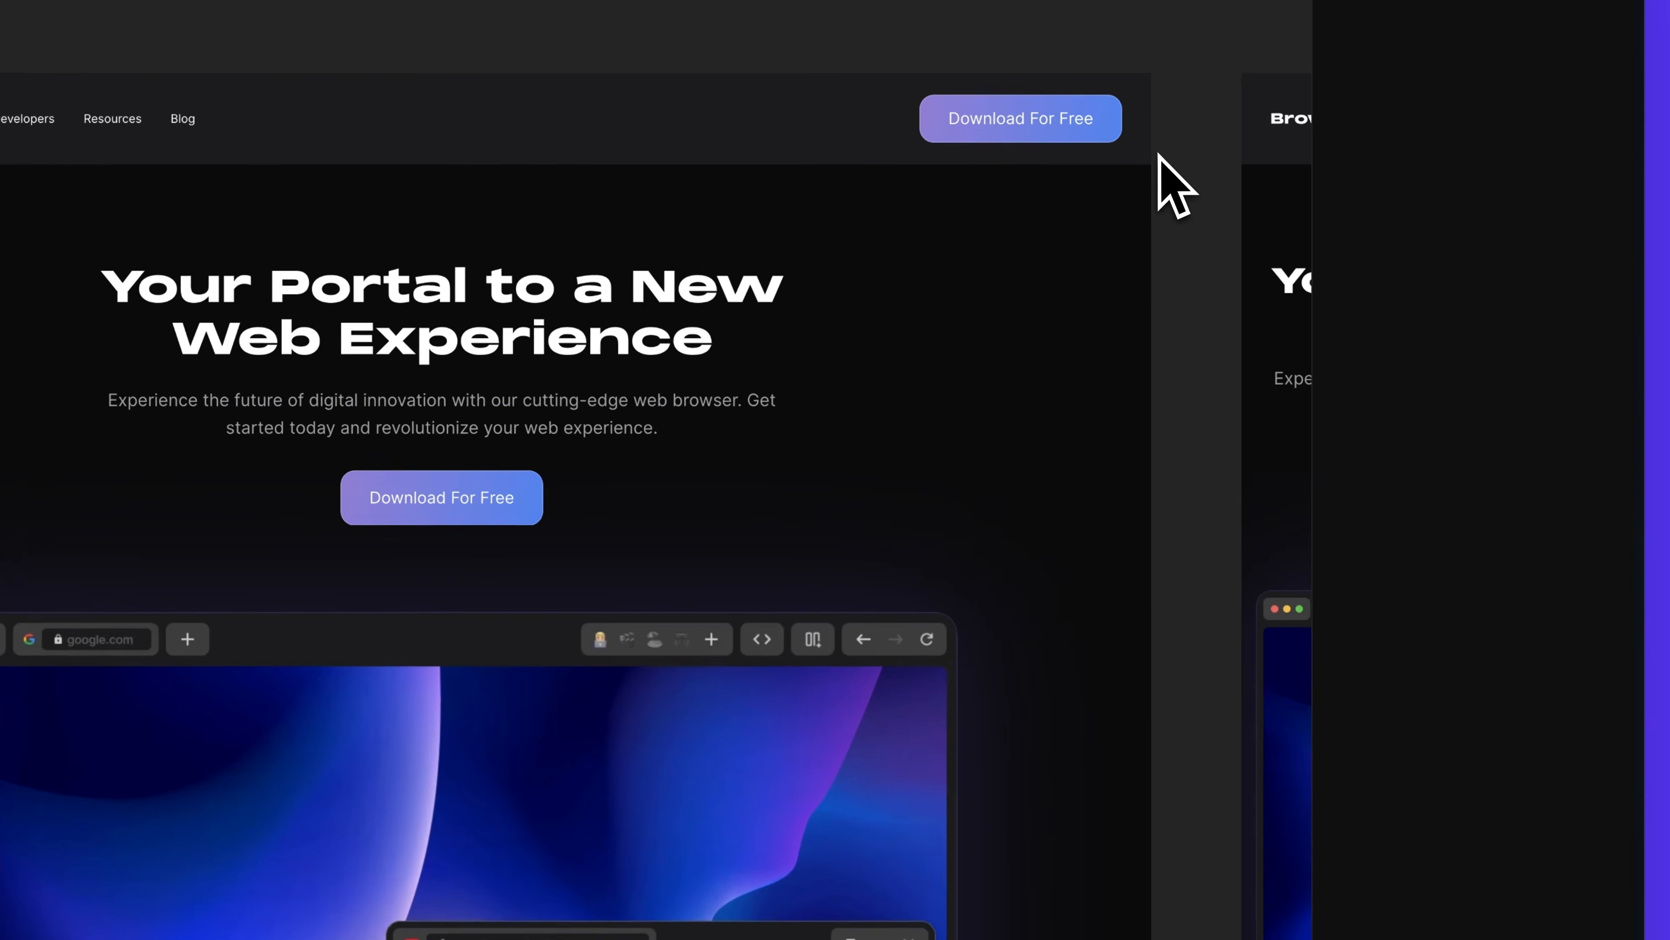
- Set the navigation frame's bottom-right and bottom-left corner radii to 24, leaving the top corners square
{"action": "scroll", "coordinate": [1154, 148], "scroll_direction": "up", "scroll_amount": 4}
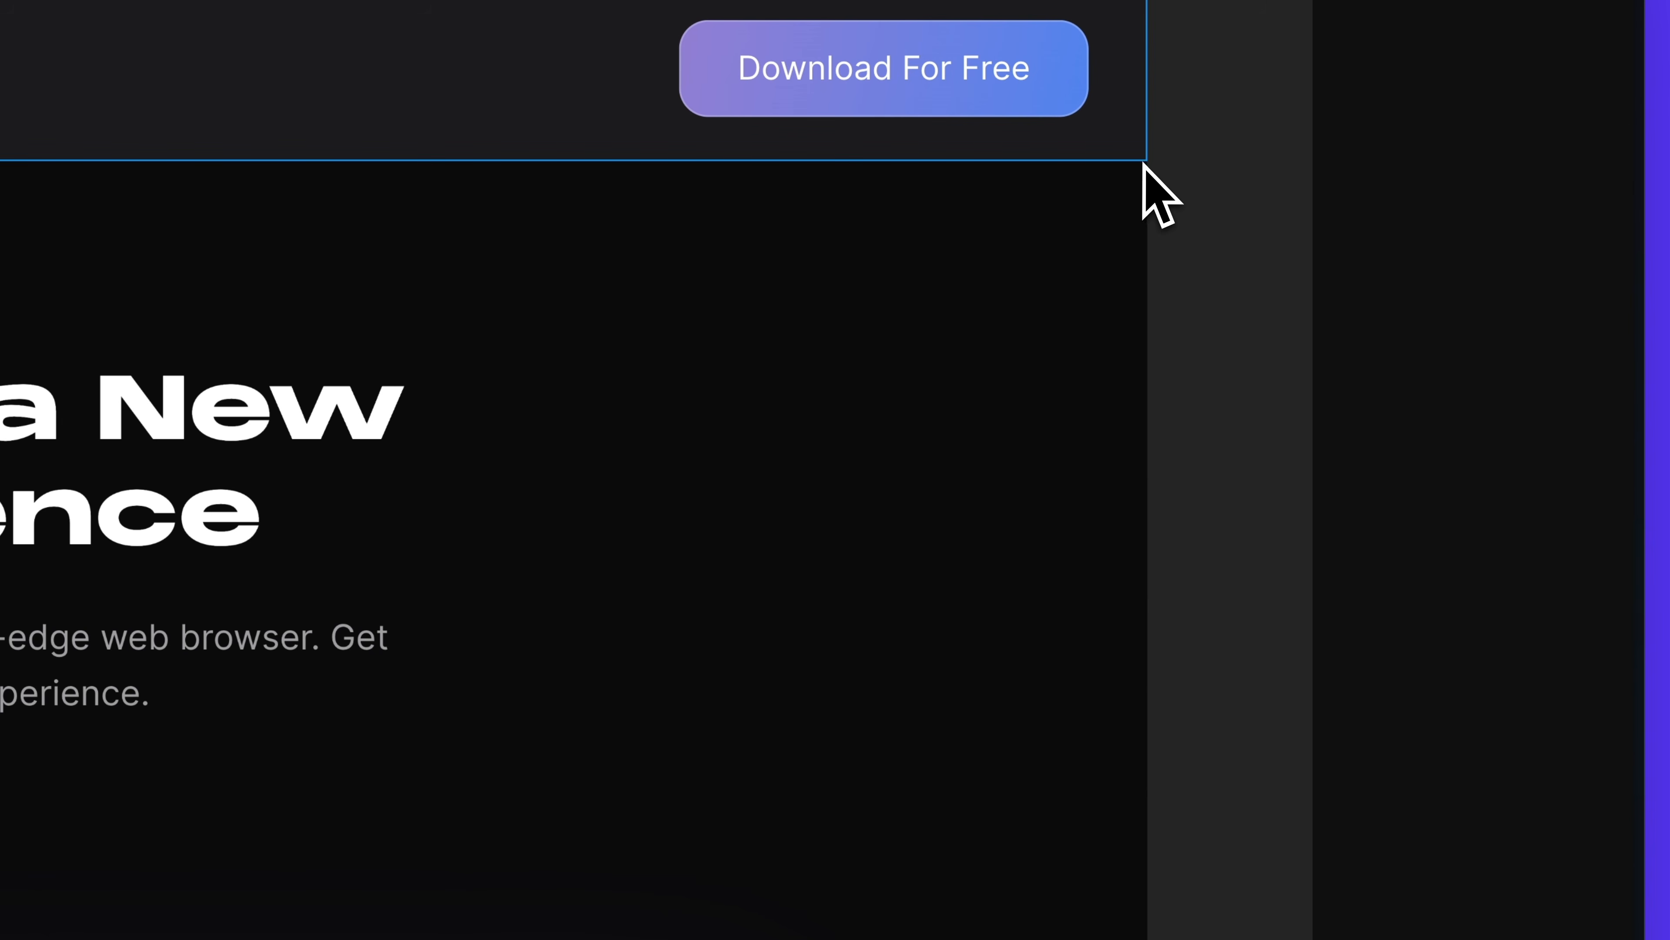
{"action": "scroll", "coordinate": [1150, 162], "scroll_direction": "down", "scroll_amount": 4}
{"action": "left_click", "coordinate": [779, 158]}
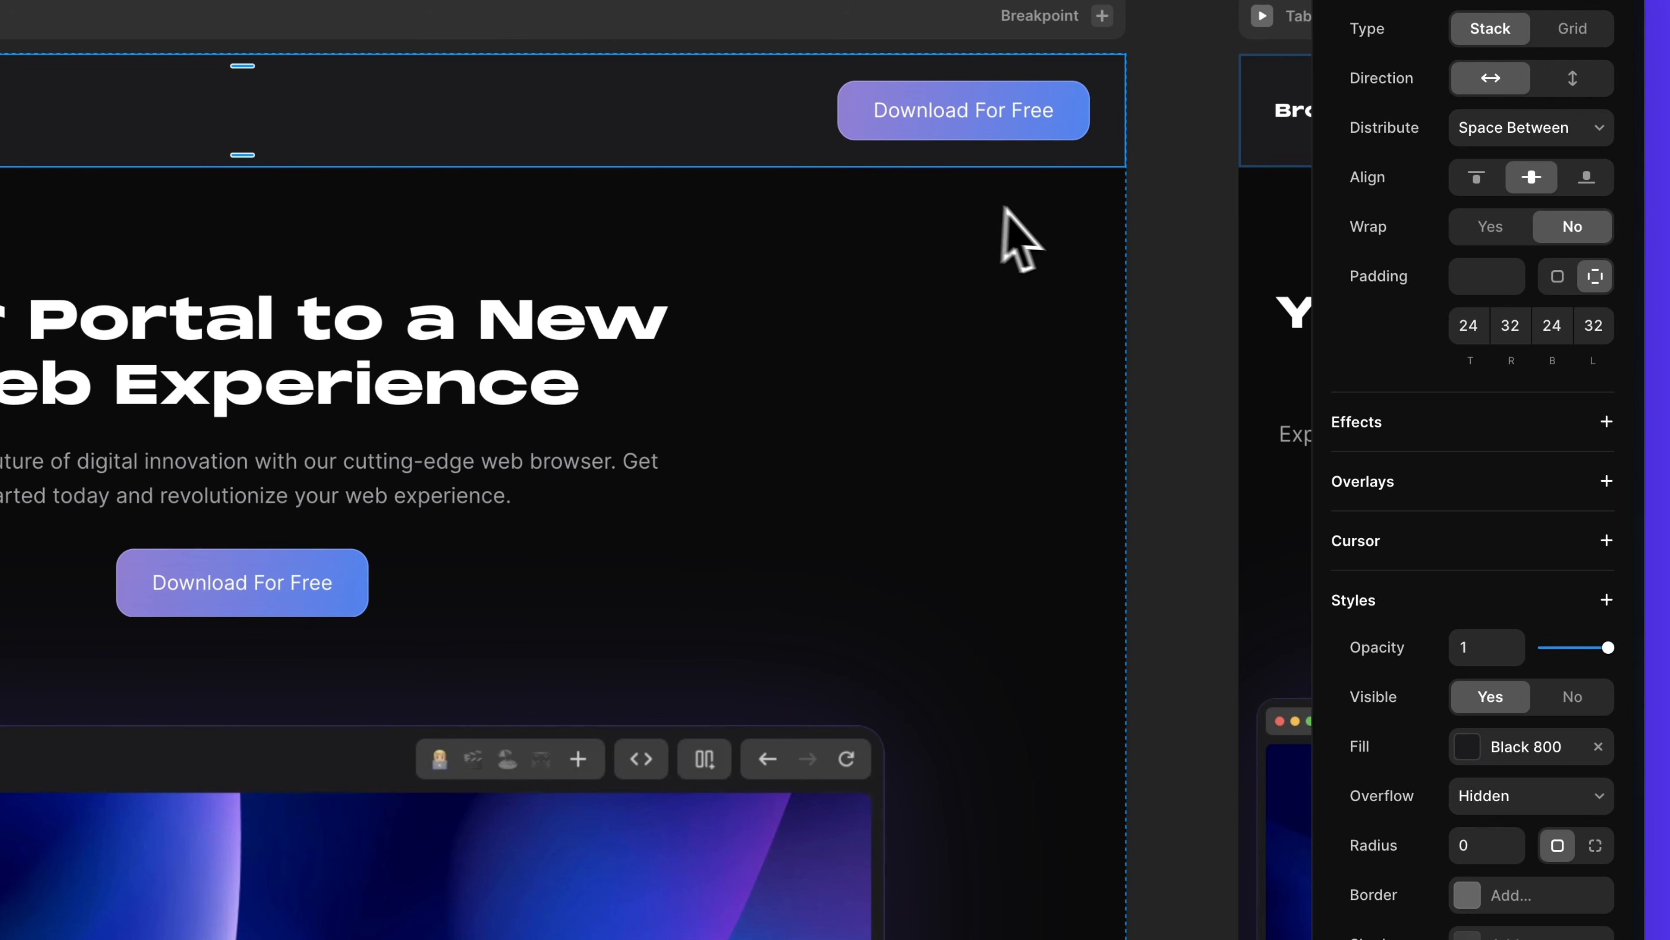
{"action": "scroll", "coordinate": [1456, 411], "scroll_direction": "down", "scroll_amount": 1}
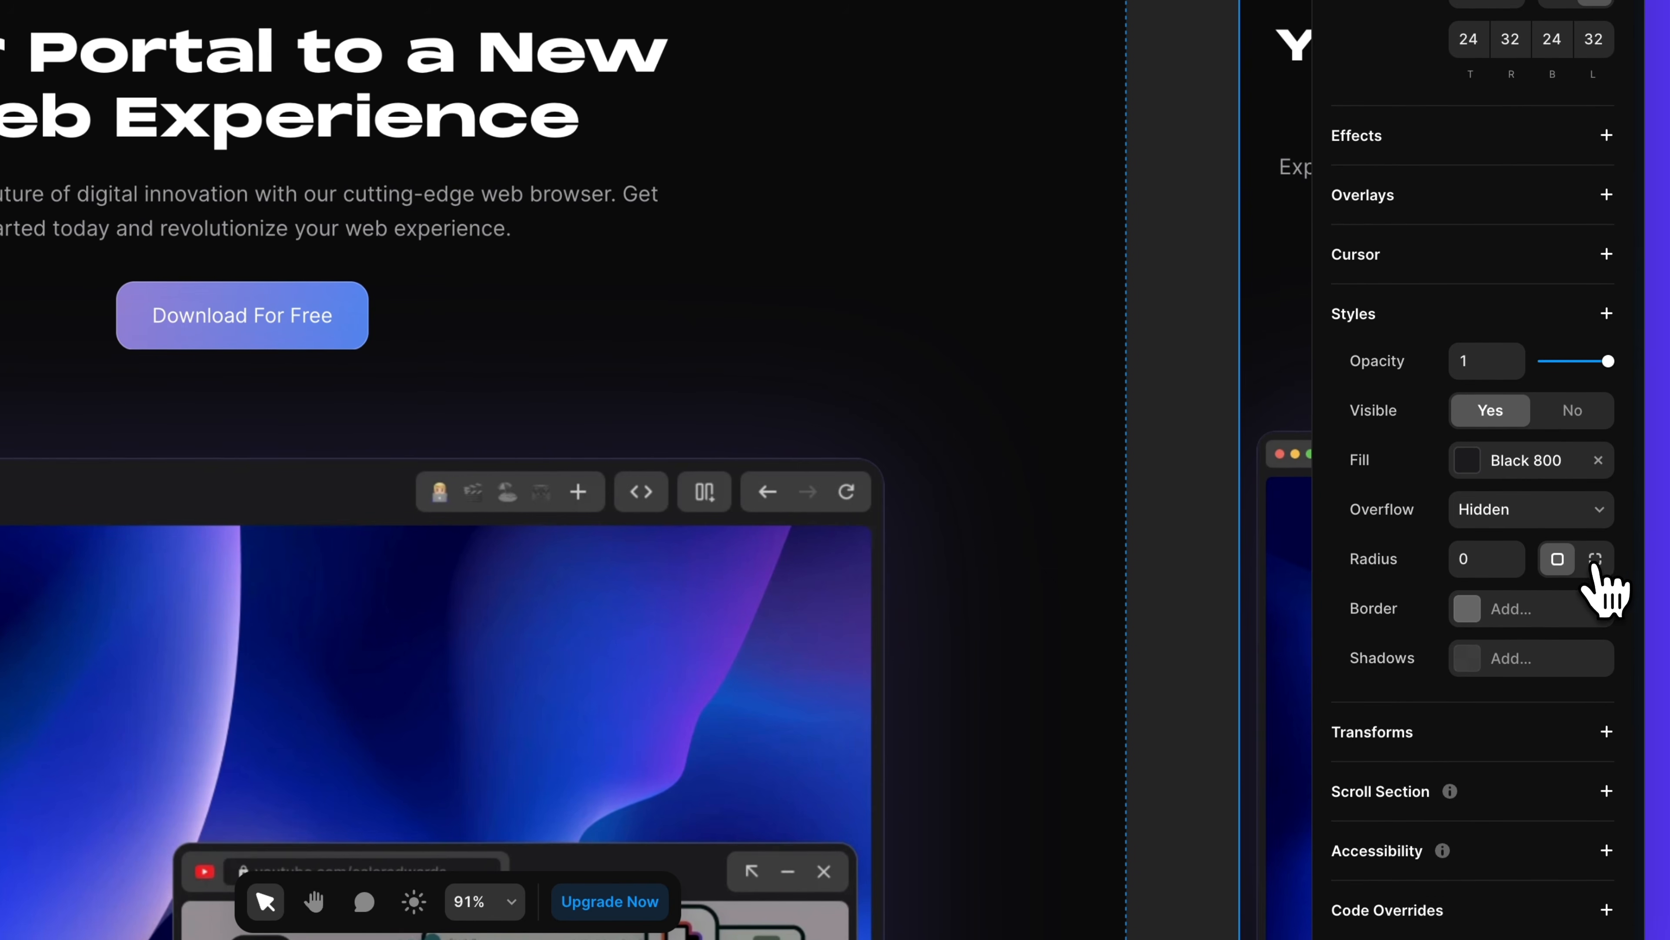
{"action": "left_click", "coordinate": [1596, 558]}
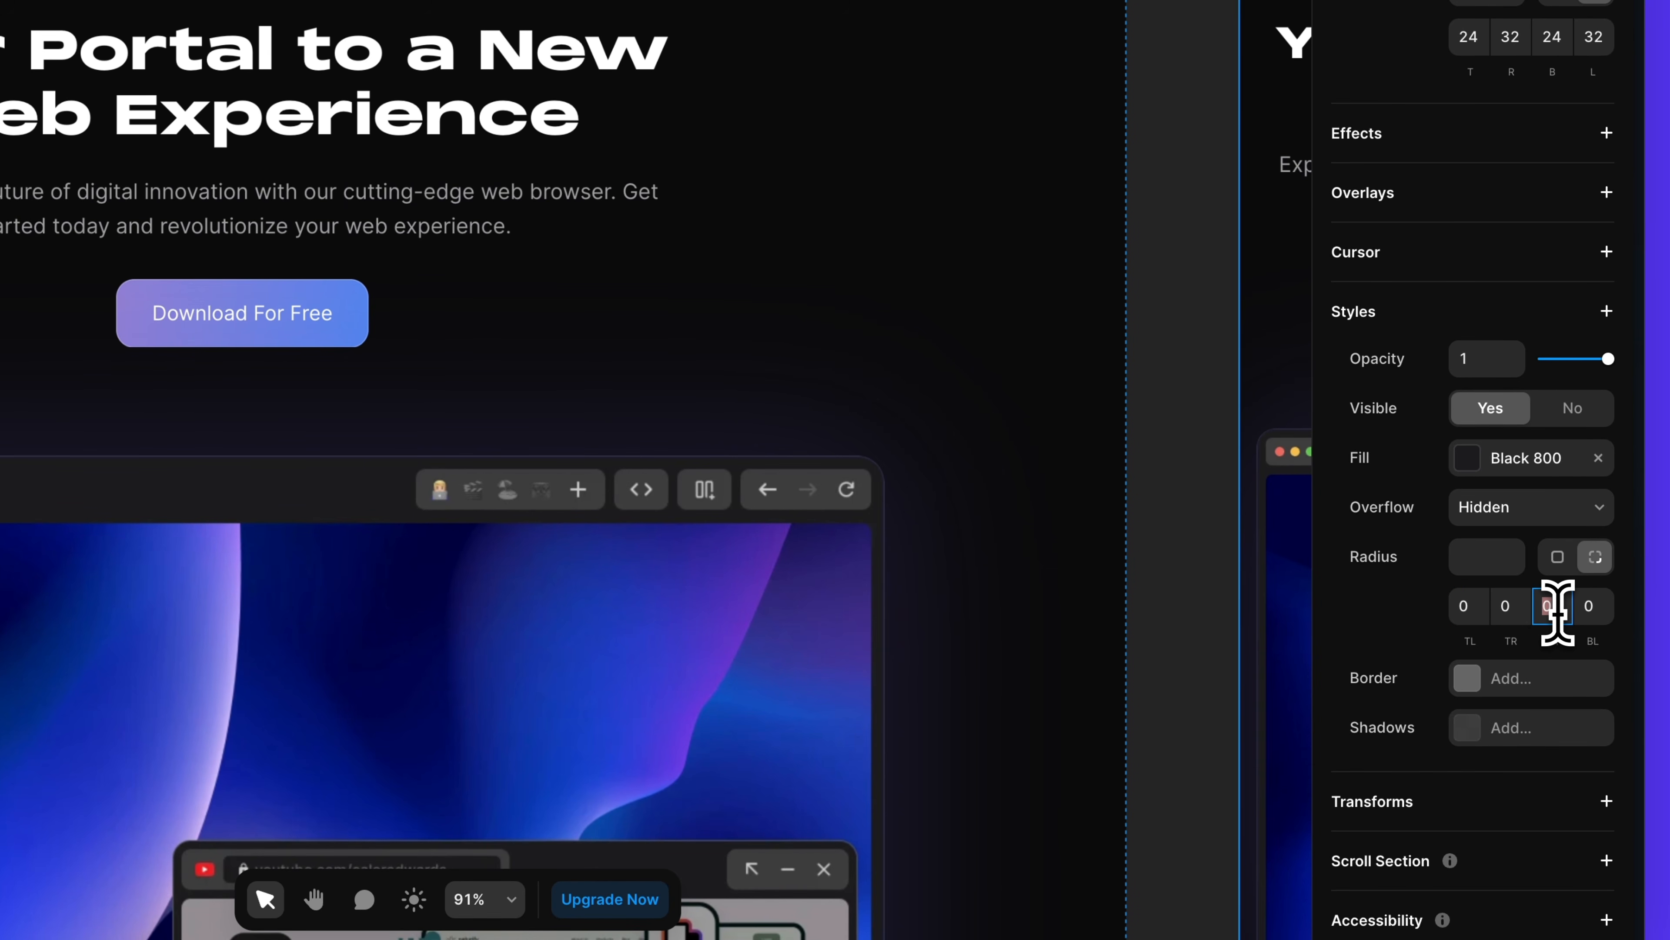
{"action": "type", "text": "24"}
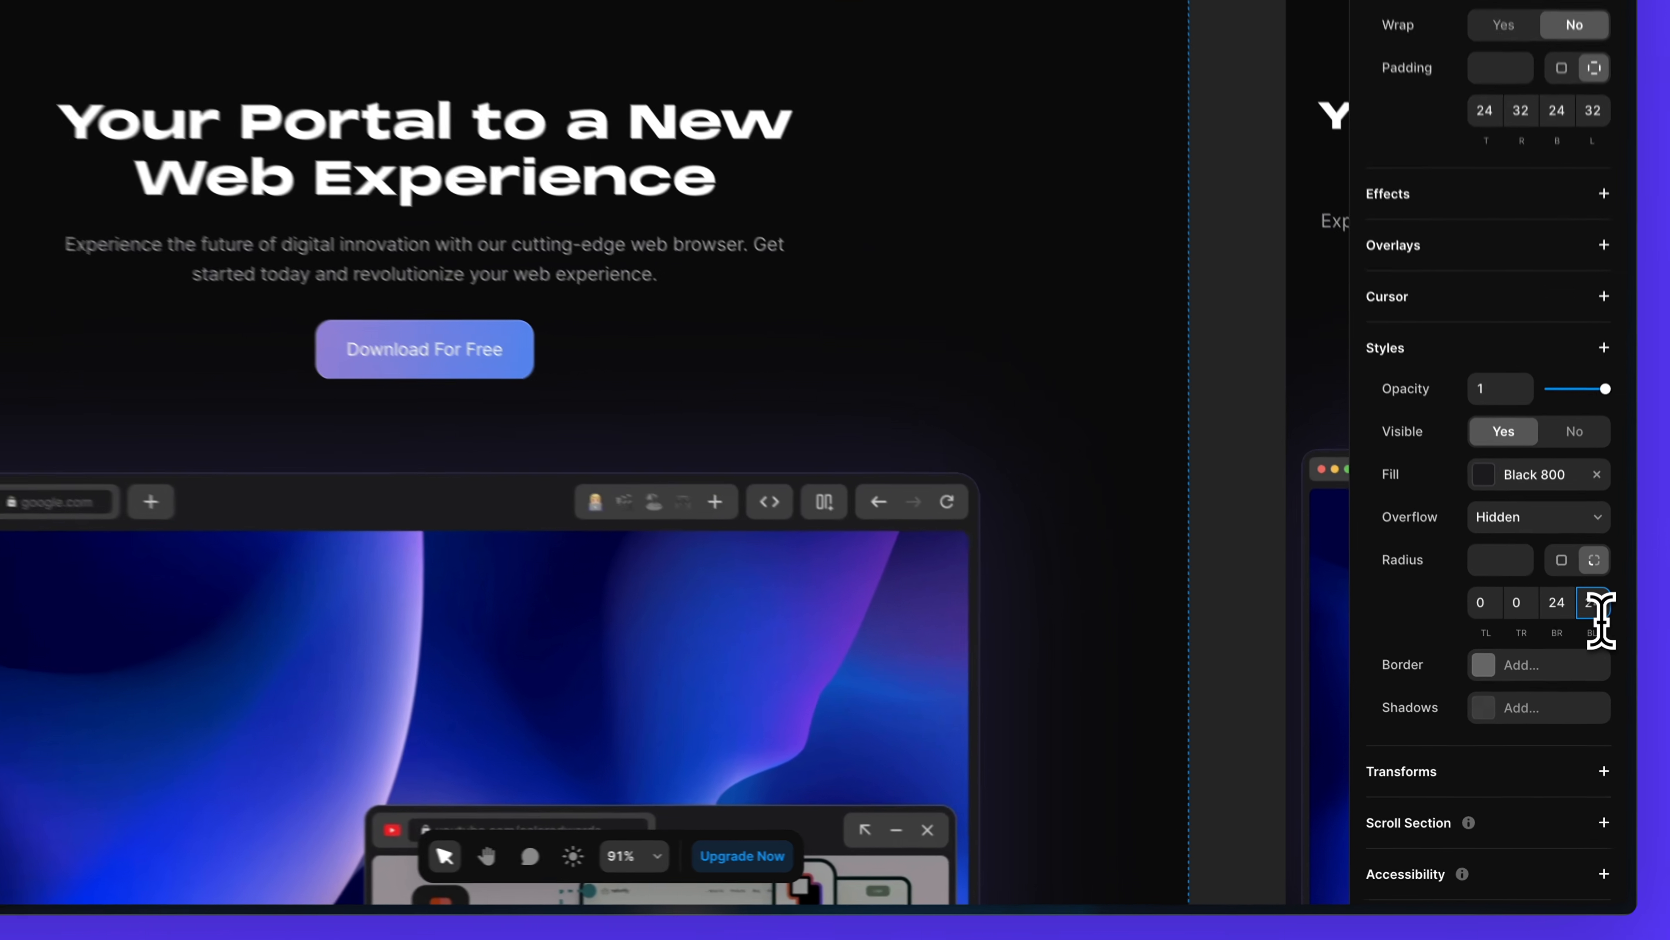
- Rename the navigation frame Navbar and set its position type to Fixed
{"action": "double_click", "coordinate": [165, 340]}
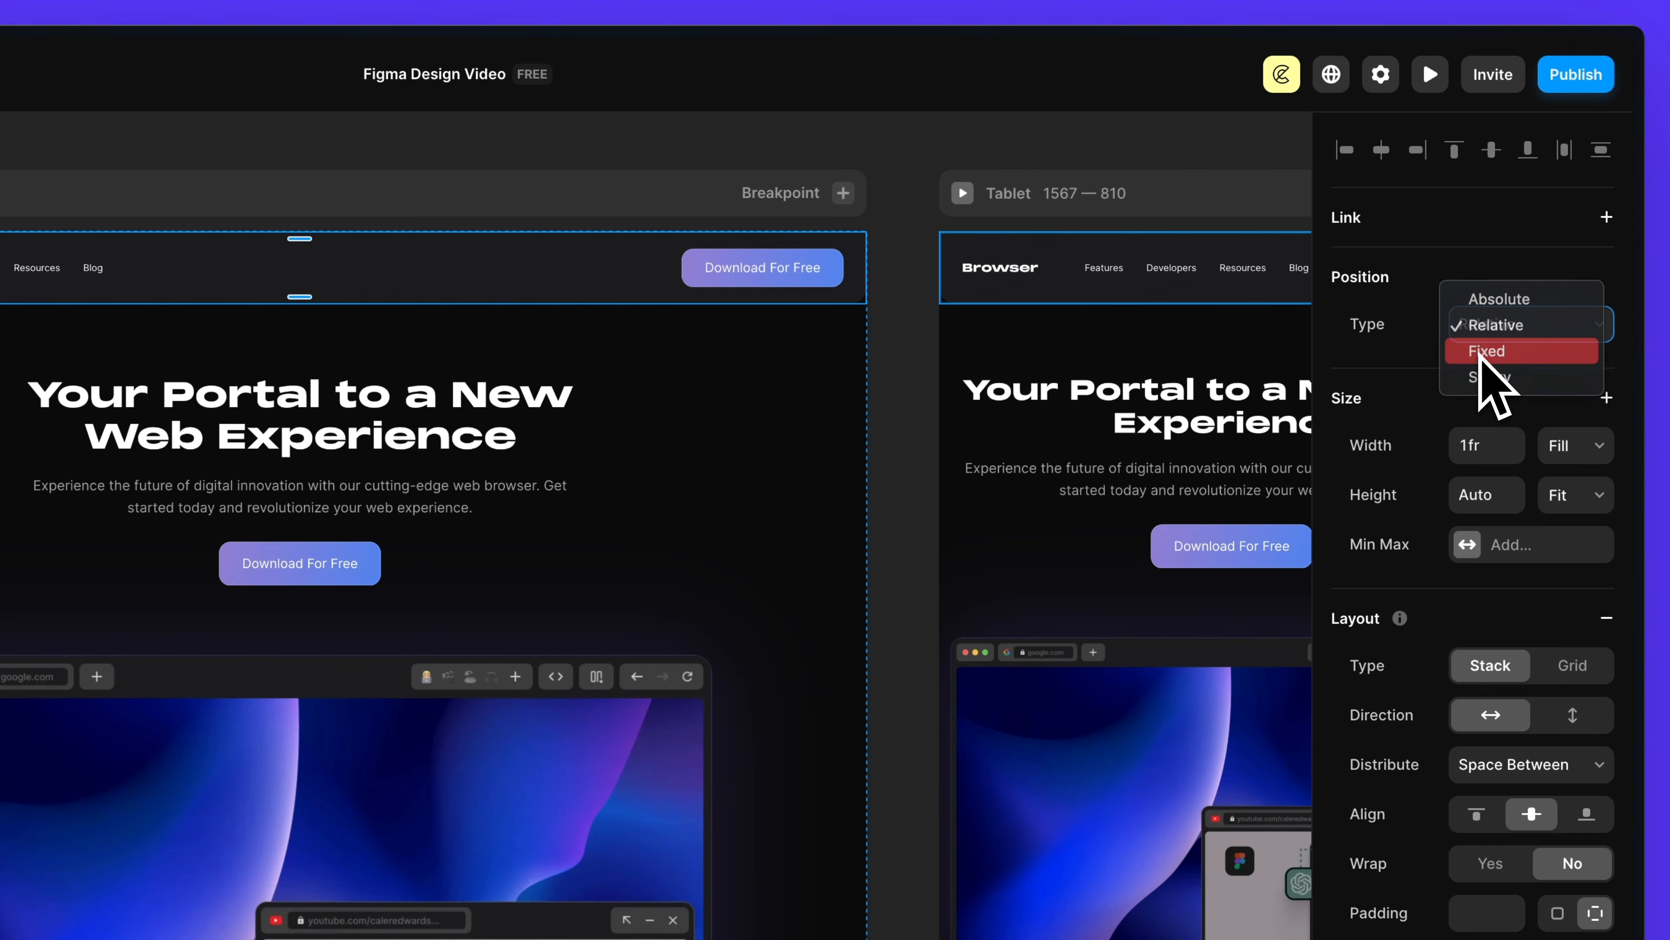
{"action": "left_click", "coordinate": [1483, 349]}
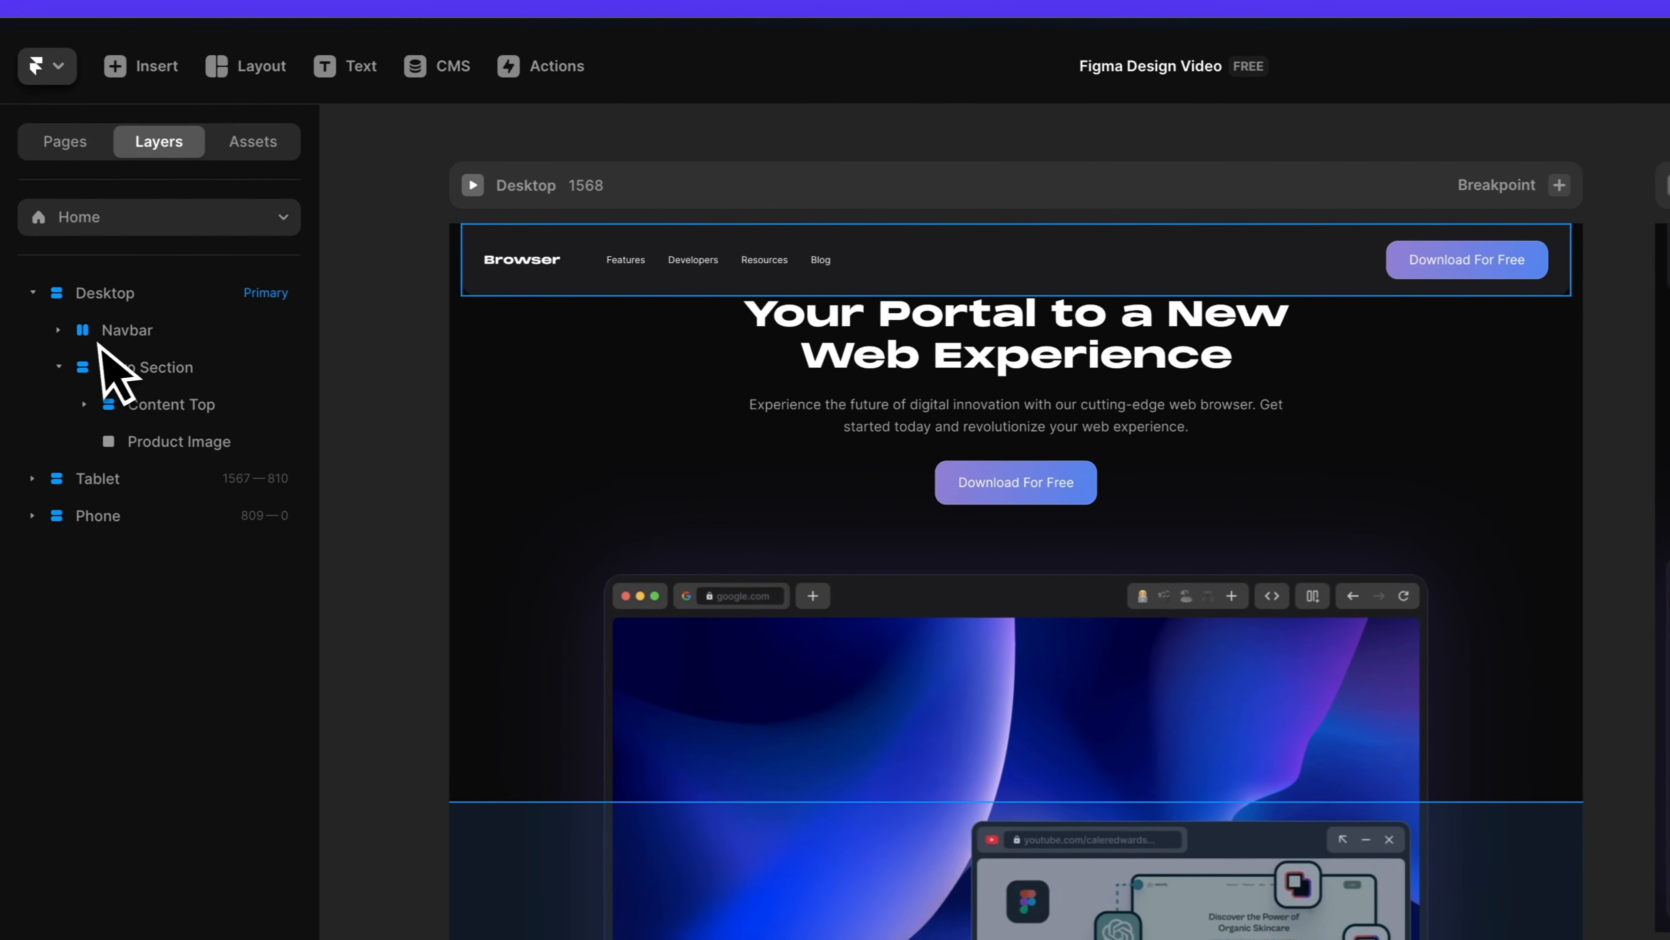
- Set the Hero Section's top padding to 194
{"action": "left_click", "coordinate": [172, 366]}
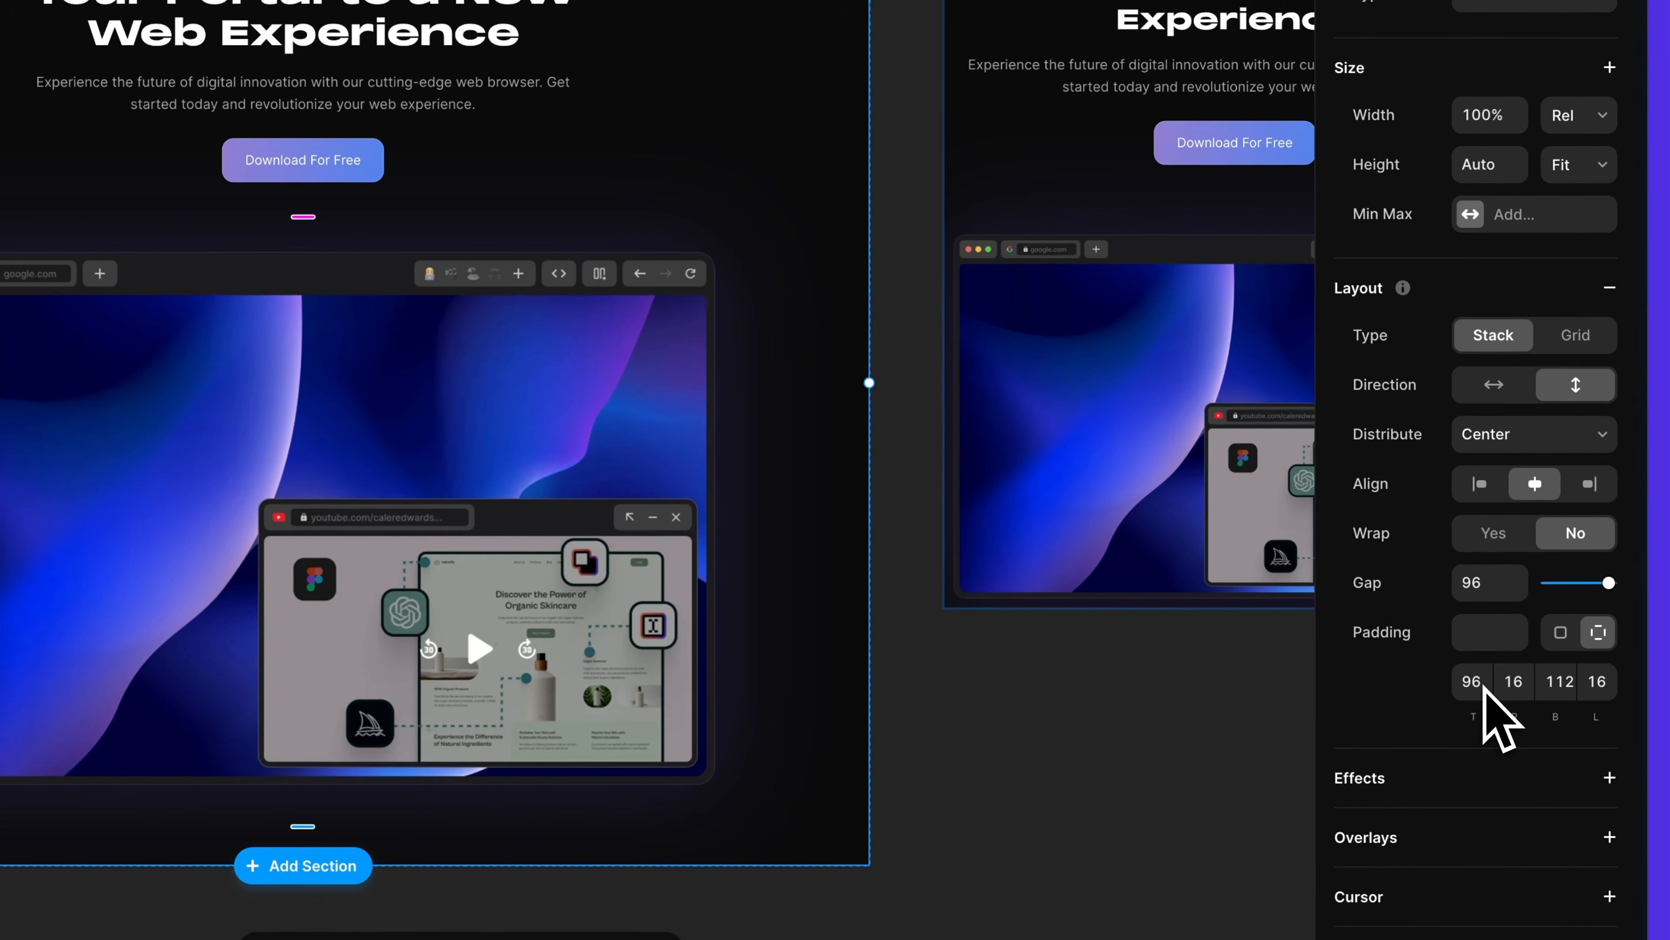
{"action": "left_click", "coordinate": [1473, 682]}
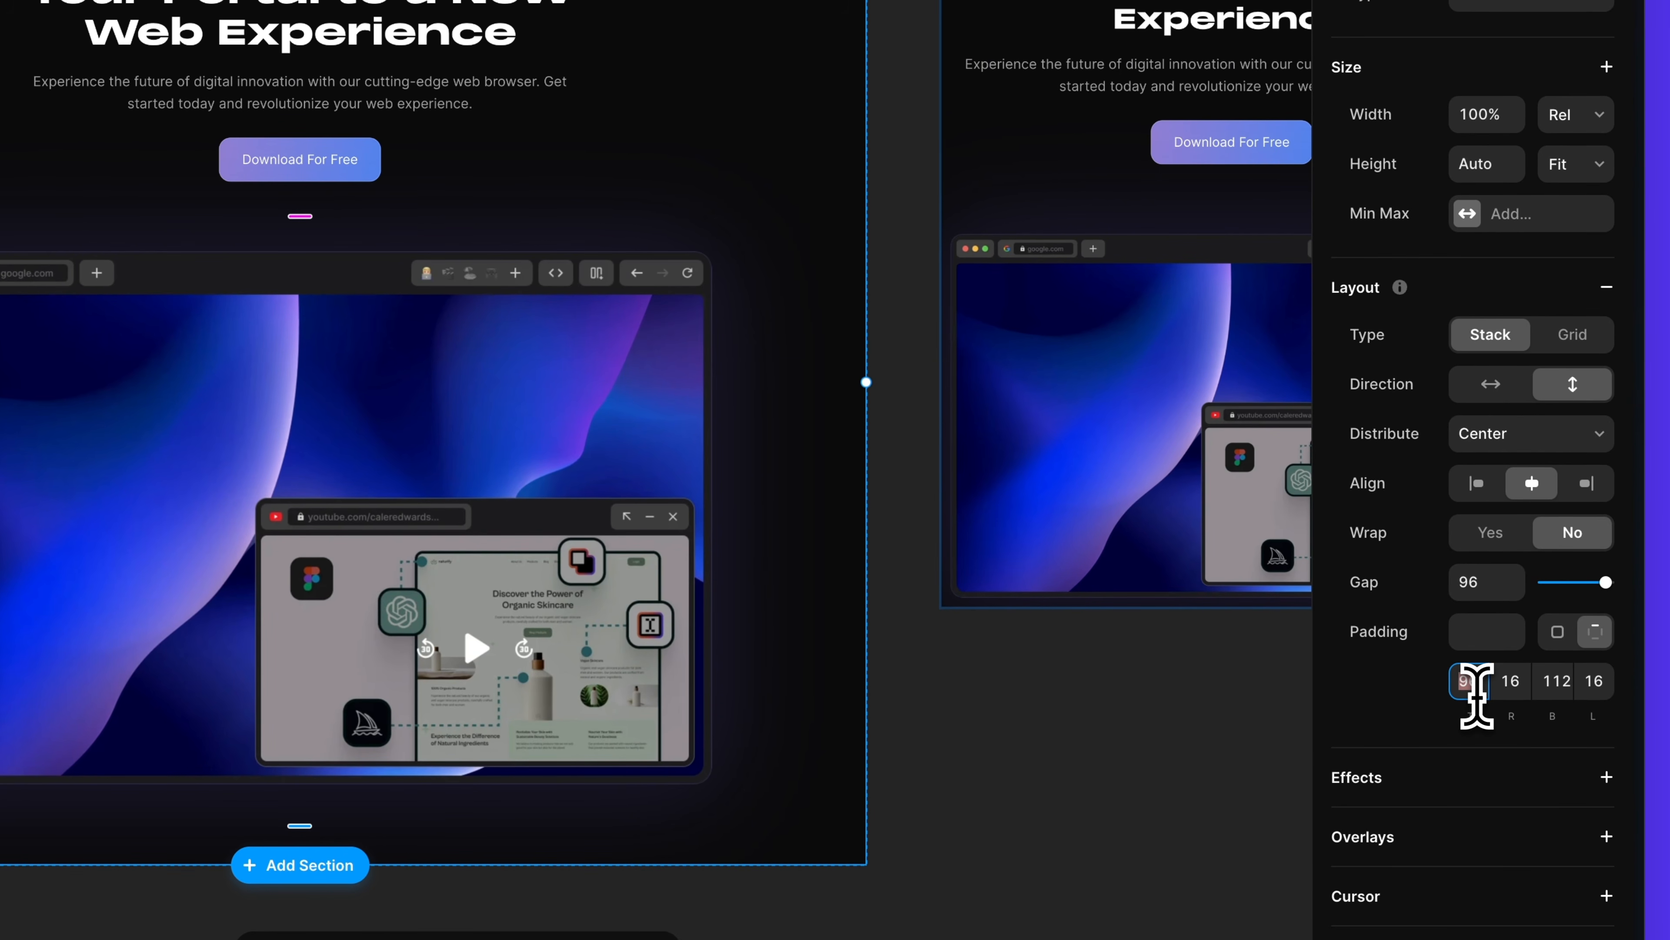
{"action": "type", "text": "194"}
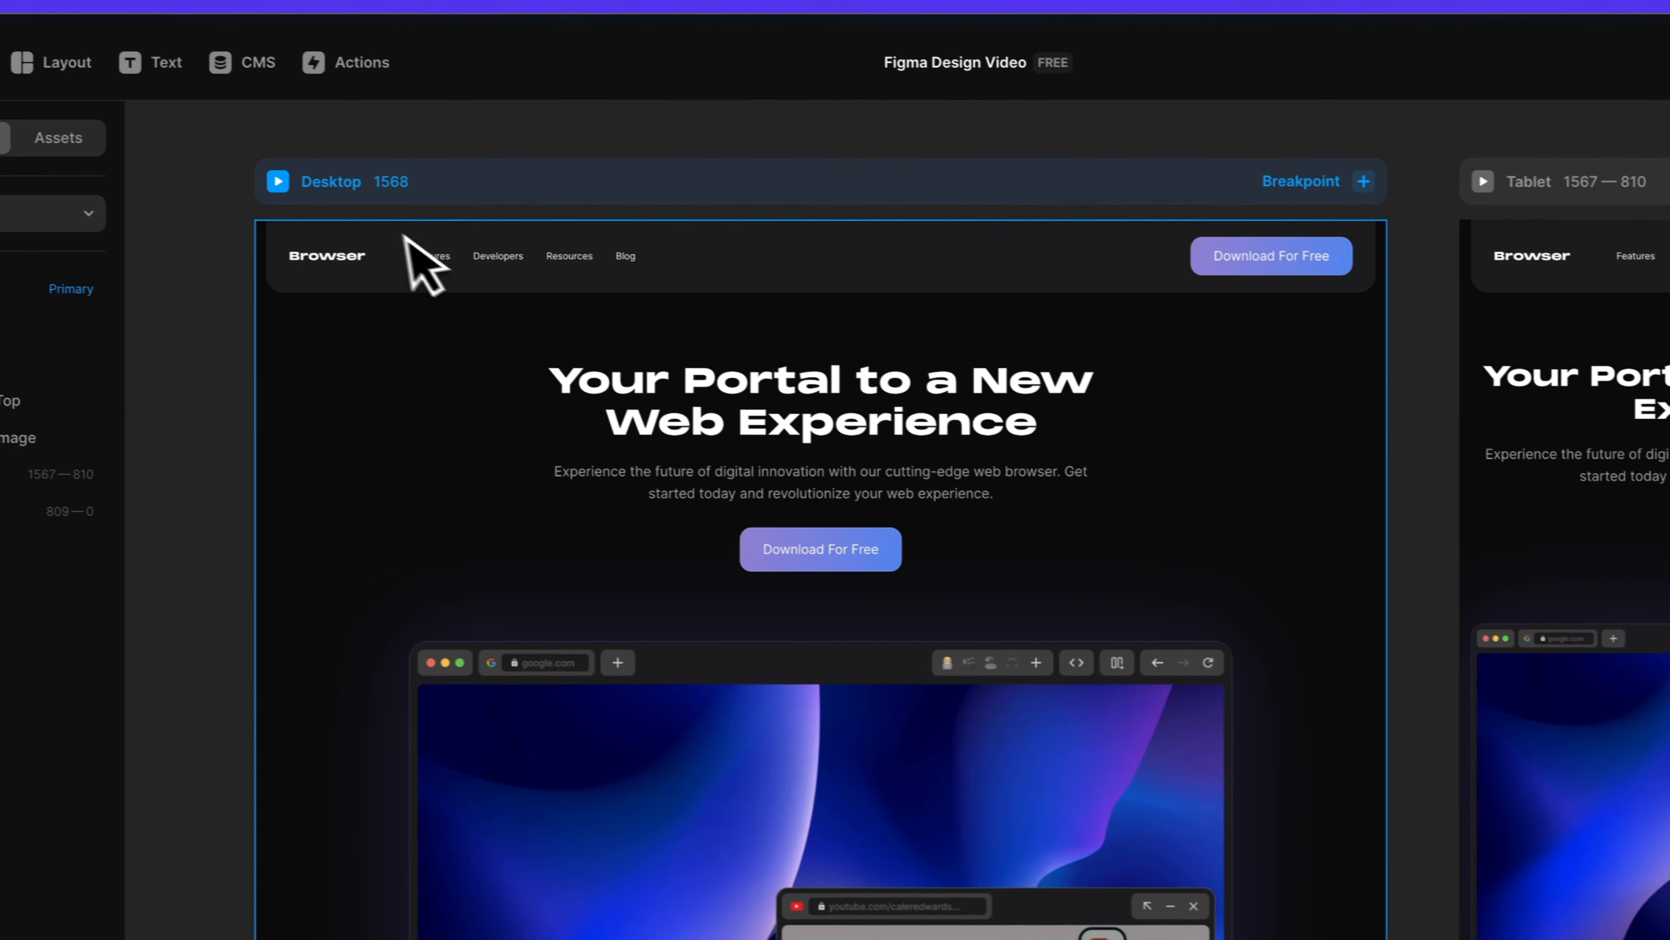
- Preview the Desktop page and check how the fixed navigation bar behaves while the page scrolls
{"action": "left_click", "coordinate": [41, 146]}
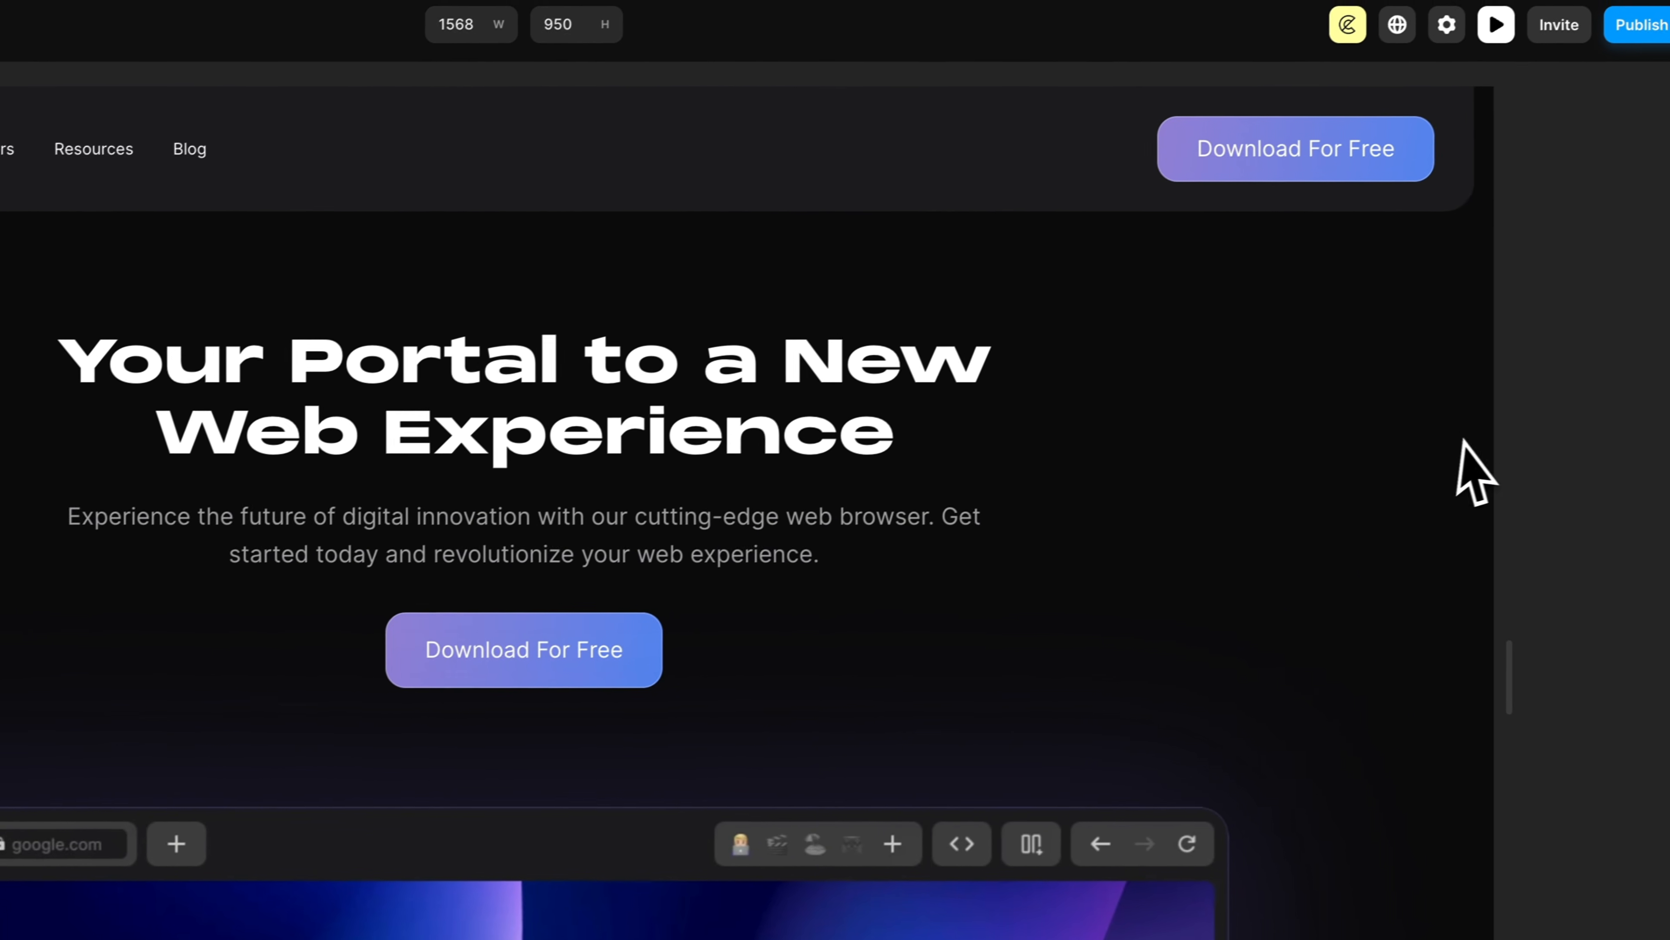
{"action": "scroll", "coordinate": [1463, 440], "scroll_direction": "down", "scroll_amount": 5}
{"action": "scroll", "coordinate": [1347, 454], "scroll_direction": "up", "scroll_amount": 5}
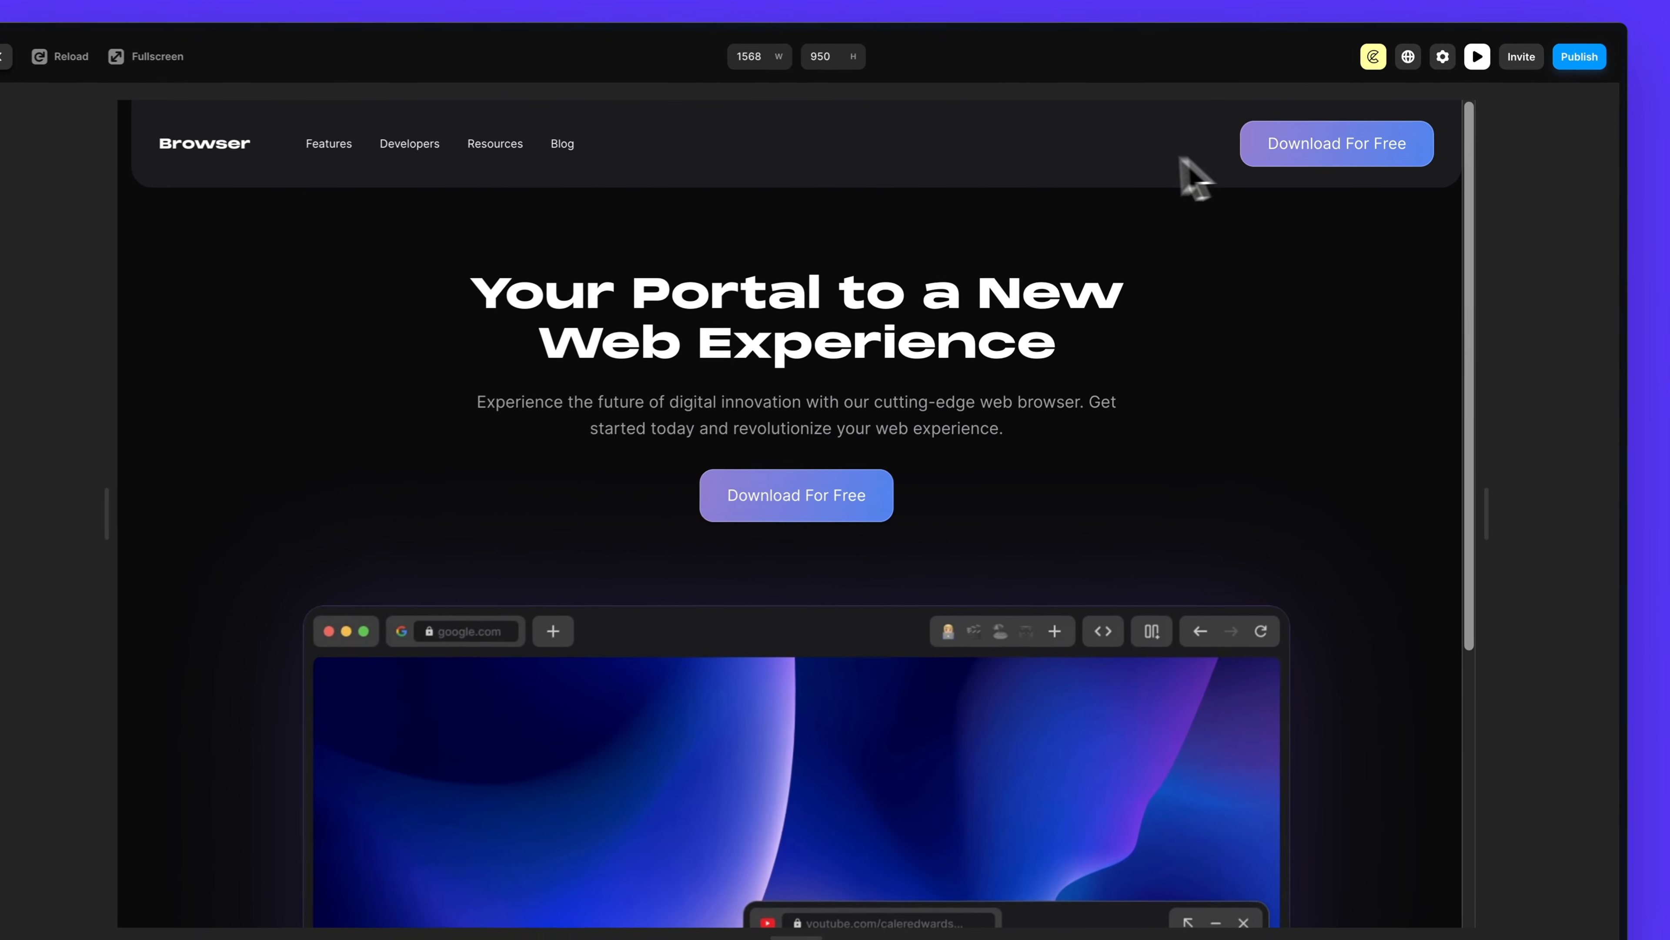
{"action": "scroll", "coordinate": [626, 254], "scroll_direction": "down", "scroll_amount": 6}
{"action": "scroll", "coordinate": [936, 466], "scroll_direction": "up", "scroll_amount": 6}
{"action": "scroll", "coordinate": [1342, 532], "scroll_direction": "down", "scroll_amount": 5}
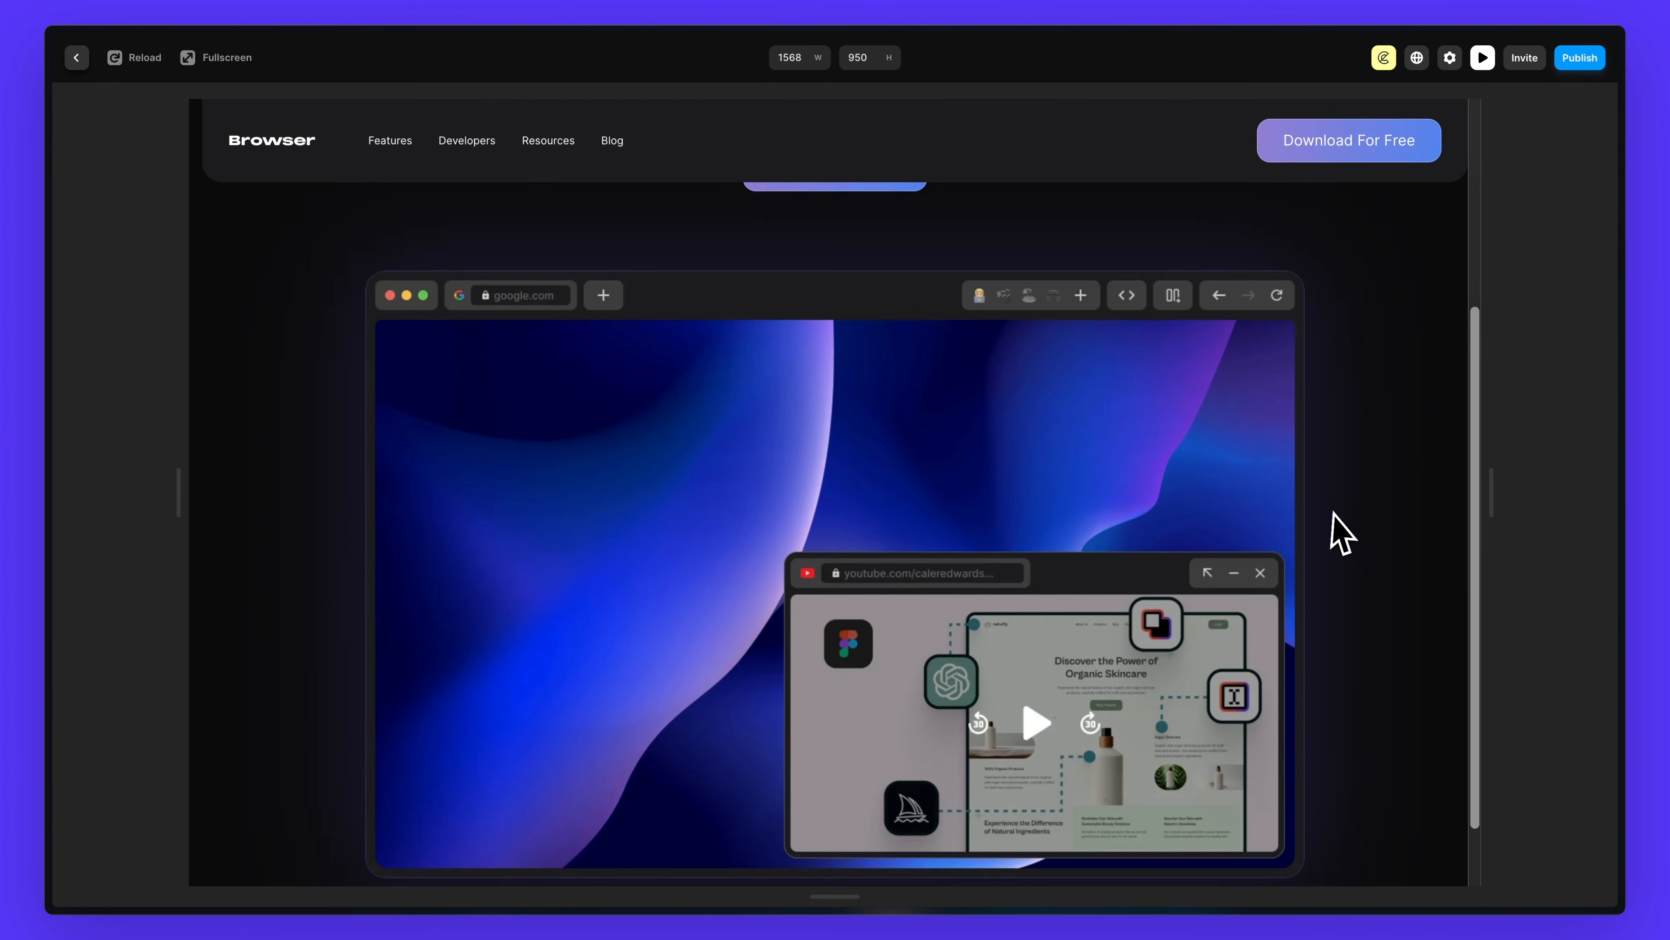
{"action": "scroll", "coordinate": [1333, 514], "scroll_direction": "up", "scroll_amount": 5}
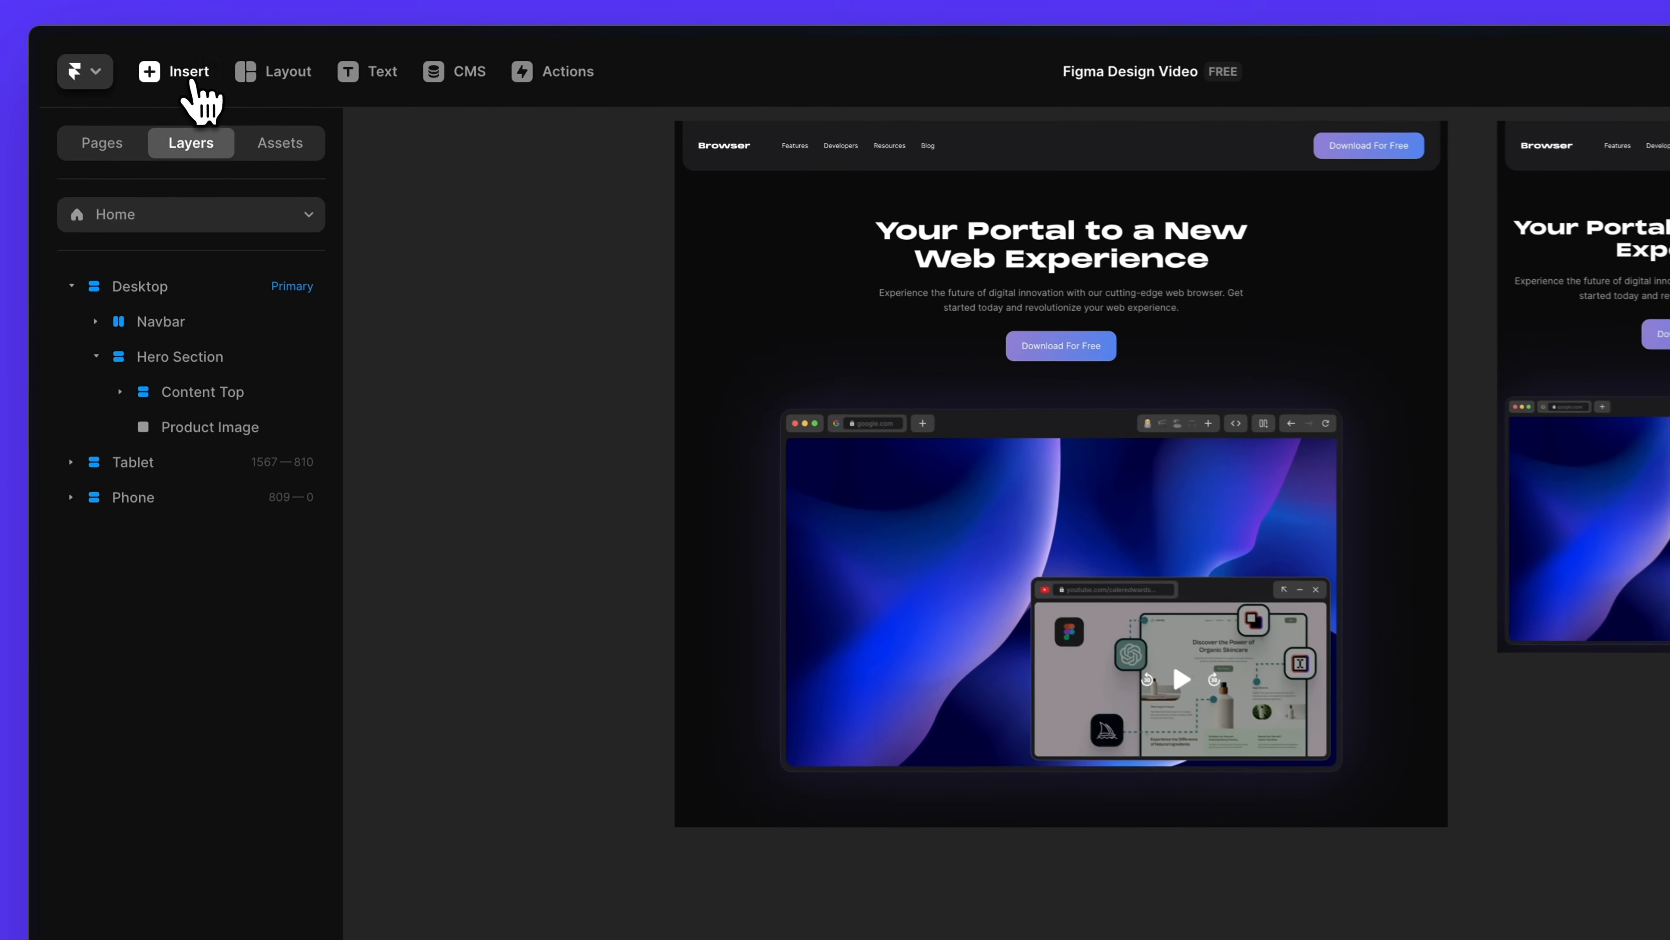
- Search the insertable elements for ticker and add a Ticker to the Desktop page below the Hero Section
{"action": "left_click", "coordinate": [147, 57]}
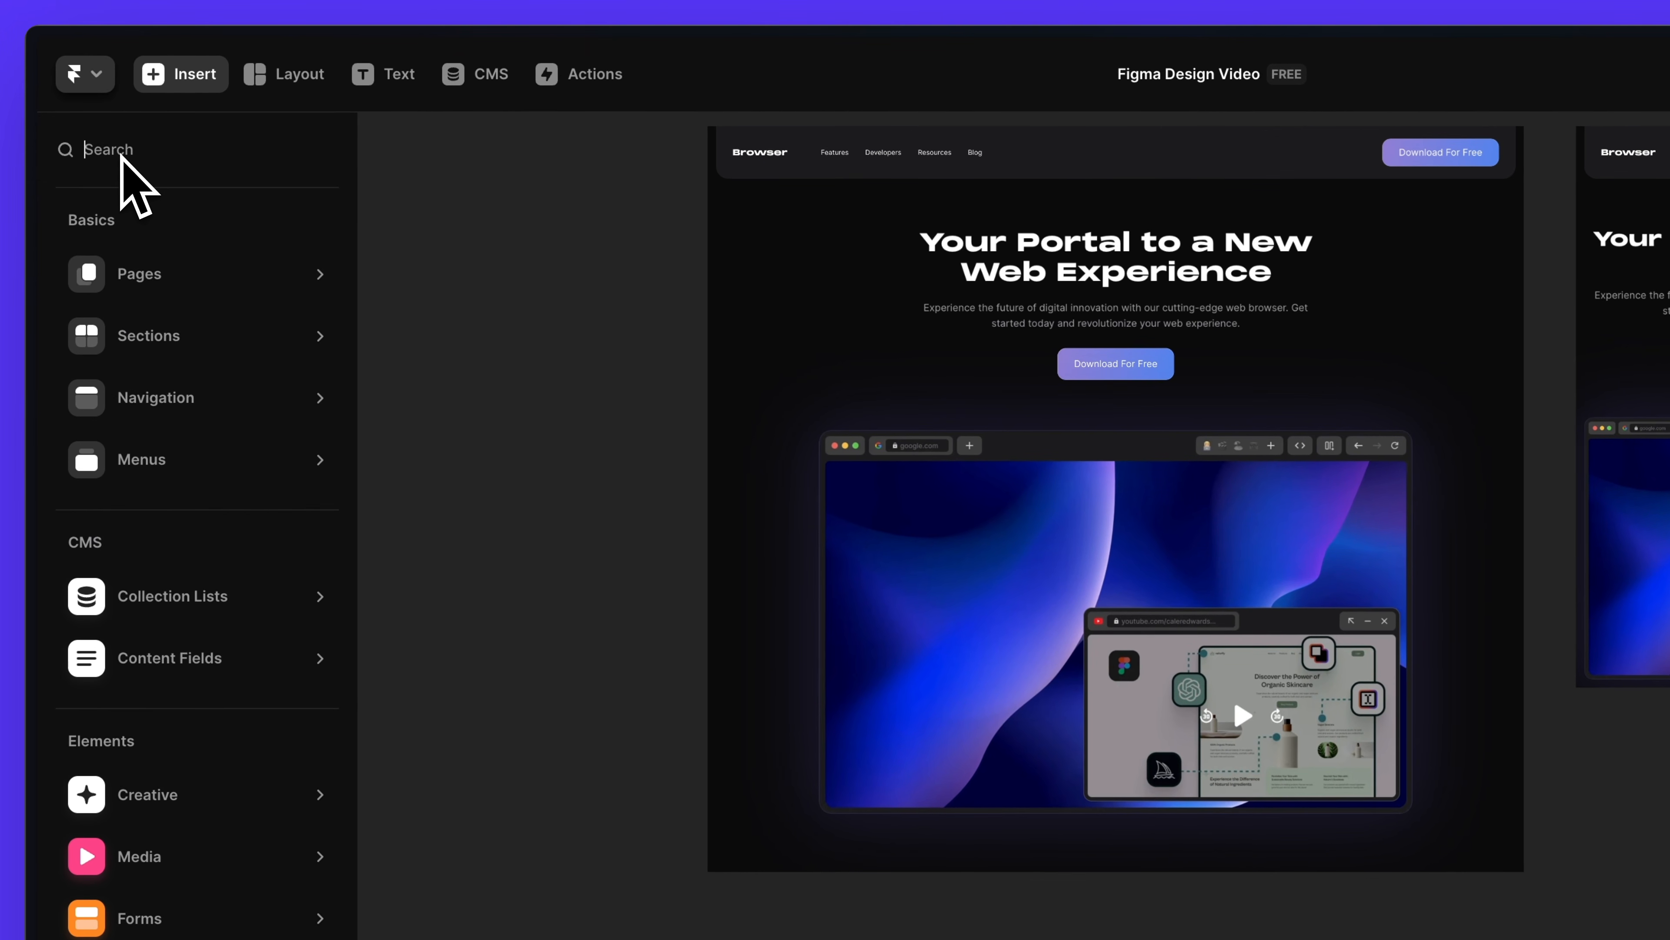
{"action": "type", "text": "ticker"}
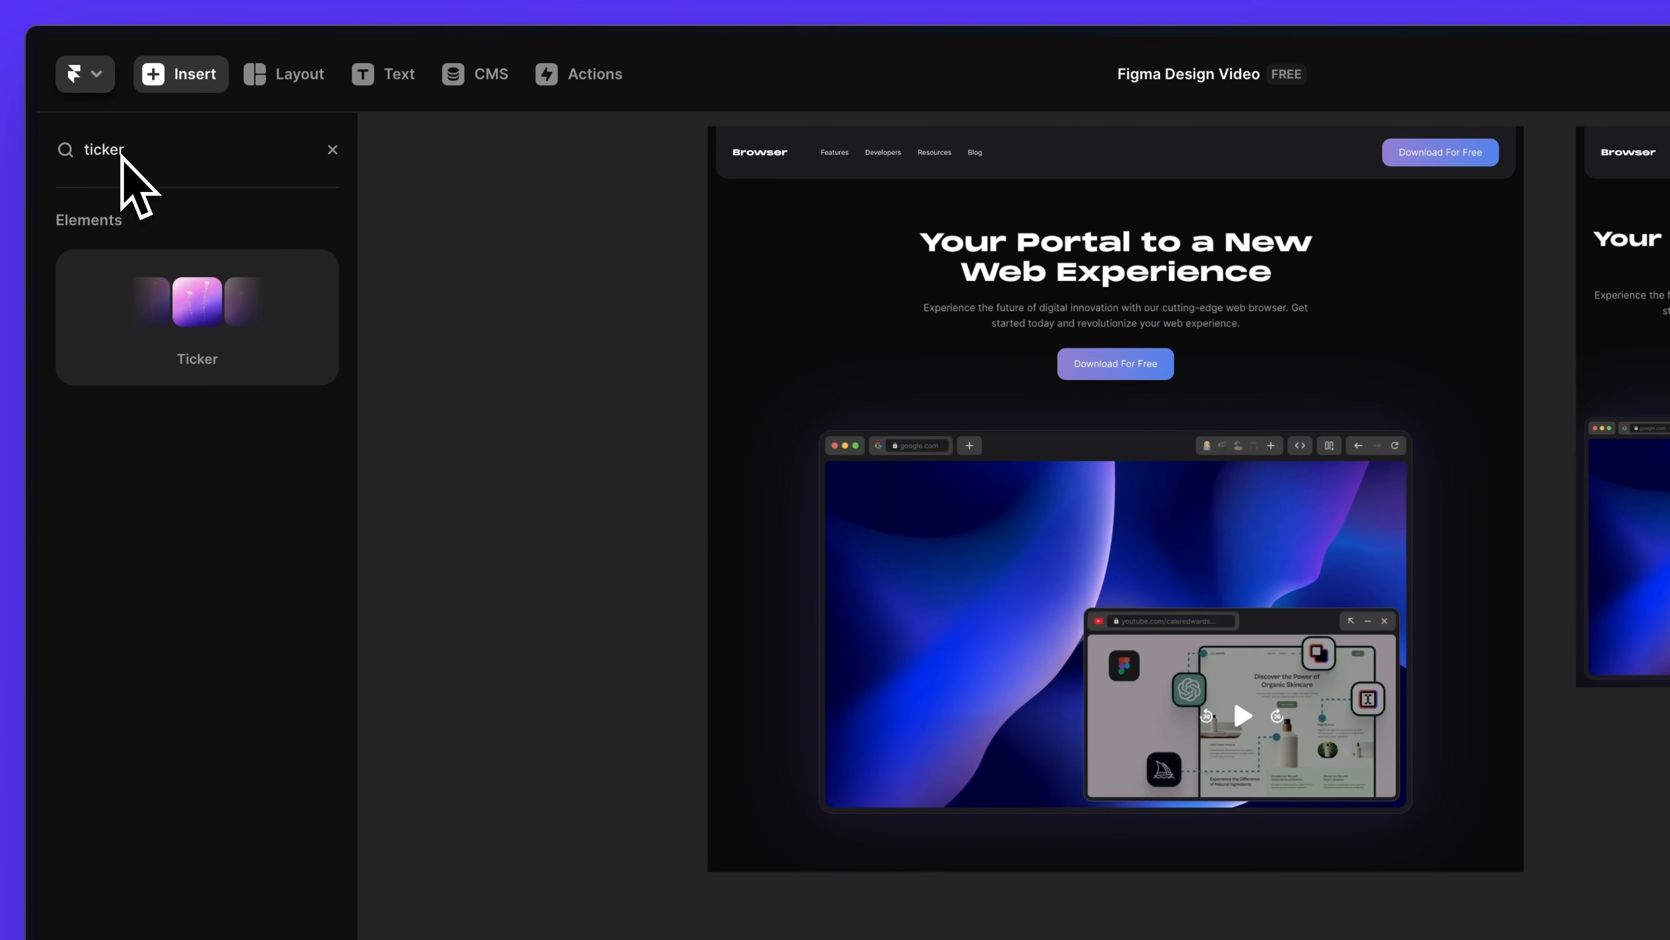
{"action": "left_click_drag", "start_coordinate": [197, 301], "coordinate": [1055, 900]}
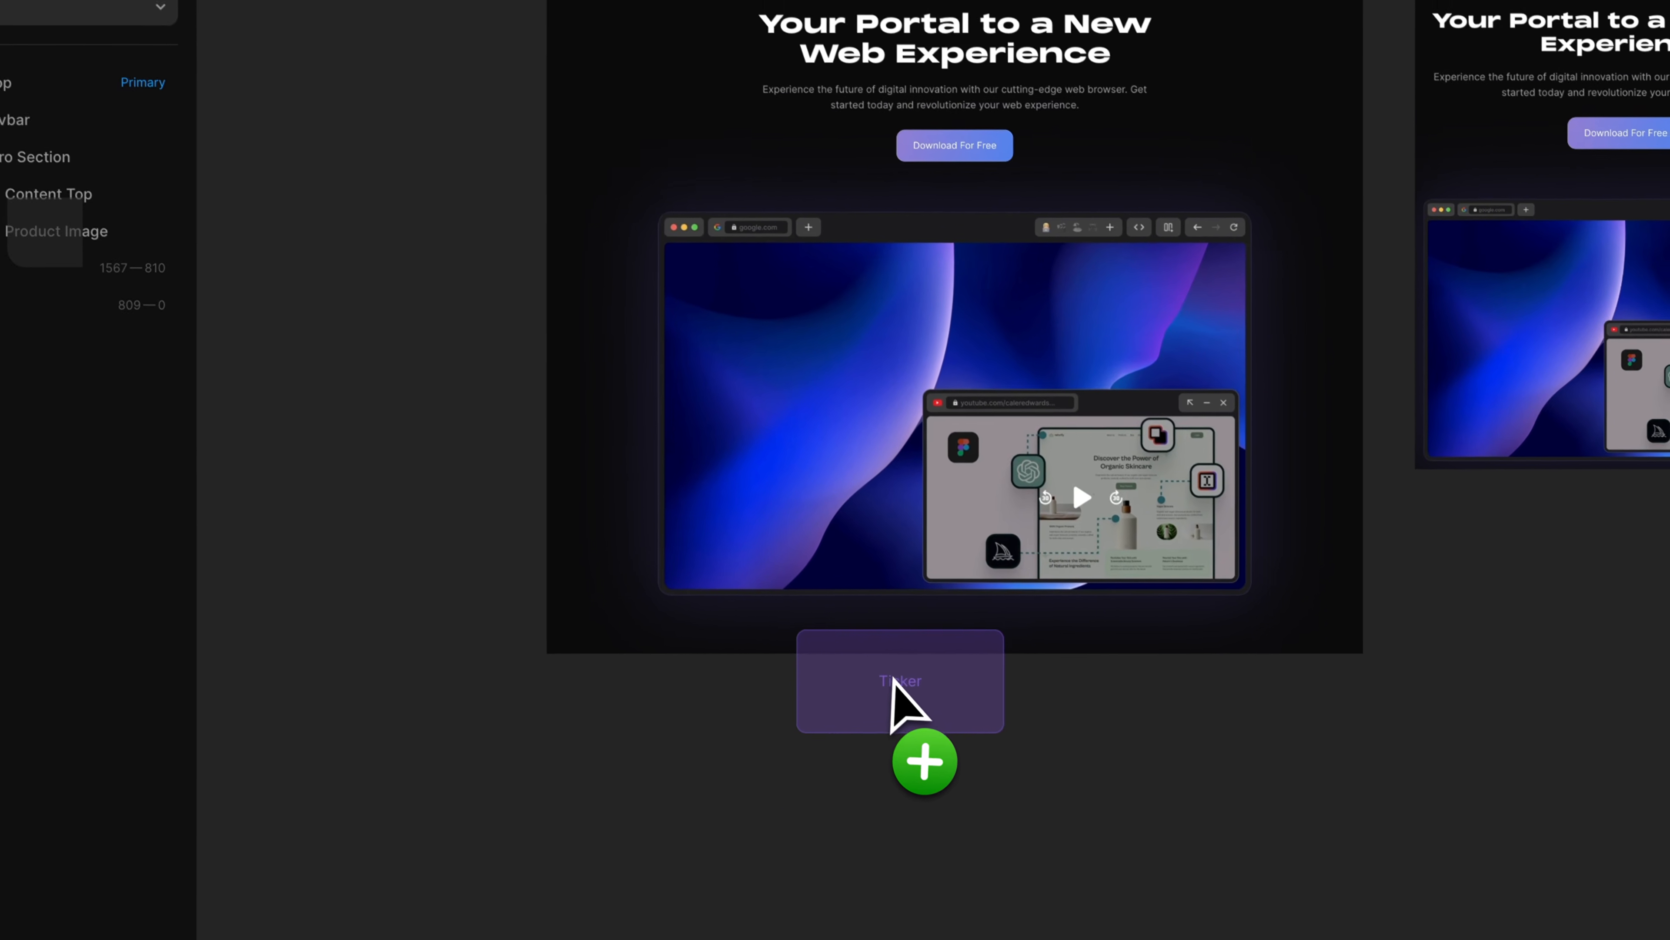
{"action": "left_click_drag", "start_coordinate": [892, 680], "coordinate": [1060, 677]}
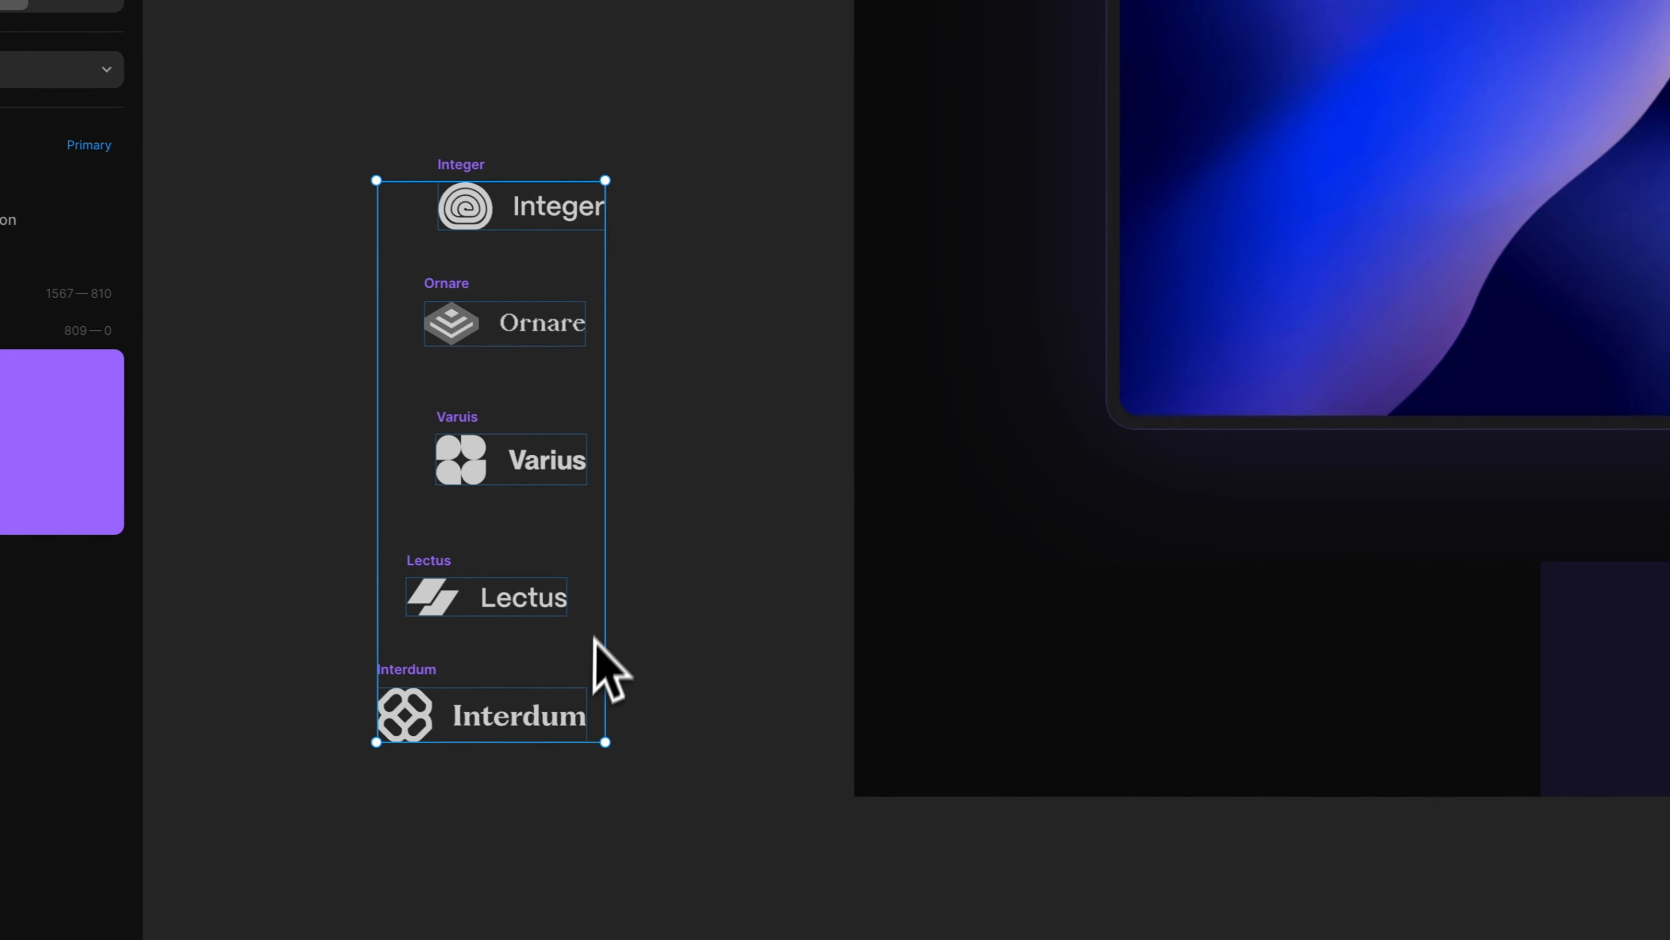
- Connect the Ticker's content to the Integer, Ornare, Varius, Lectus and Interdum logo components, in that order
{"action": "left_click", "coordinate": [578, 408]}
{"action": "scroll", "coordinate": [691, 485], "scroll_direction": "down", "scroll_amount": 3}
{"action": "scroll", "coordinate": [727, 502], "scroll_direction": "right", "scroll_amount": 3}
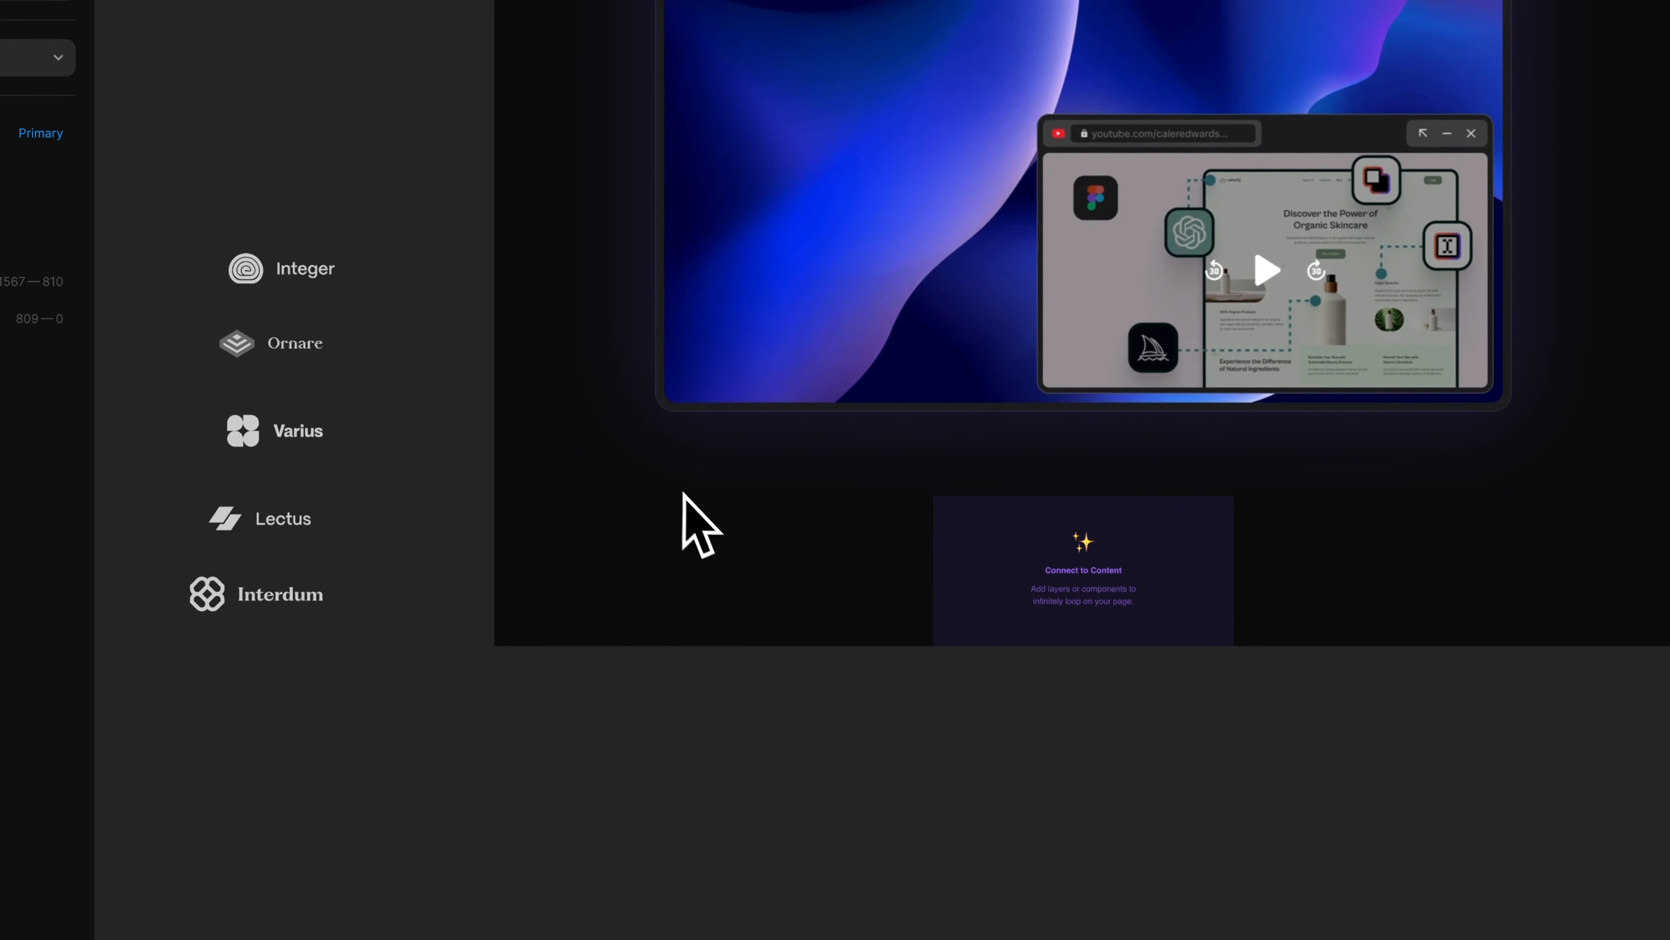
{"action": "scroll", "coordinate": [683, 492], "scroll_direction": "right", "scroll_amount": 1}
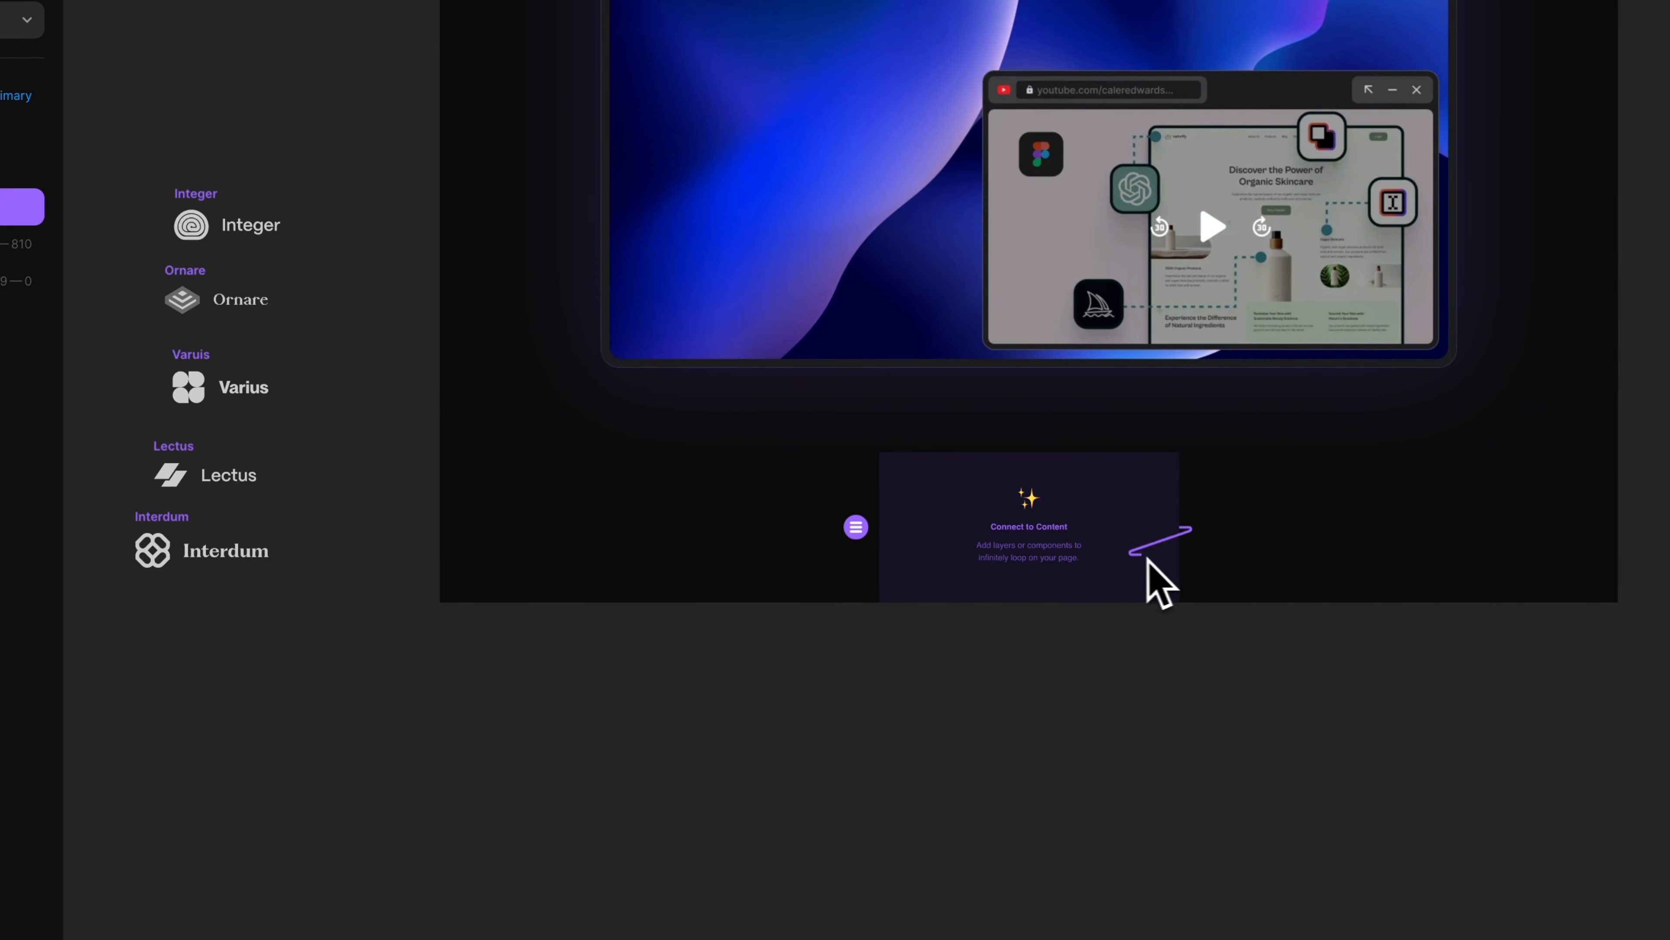
{"action": "left_click_drag", "start_coordinate": [421, 381], "coordinate": [223, 224]}
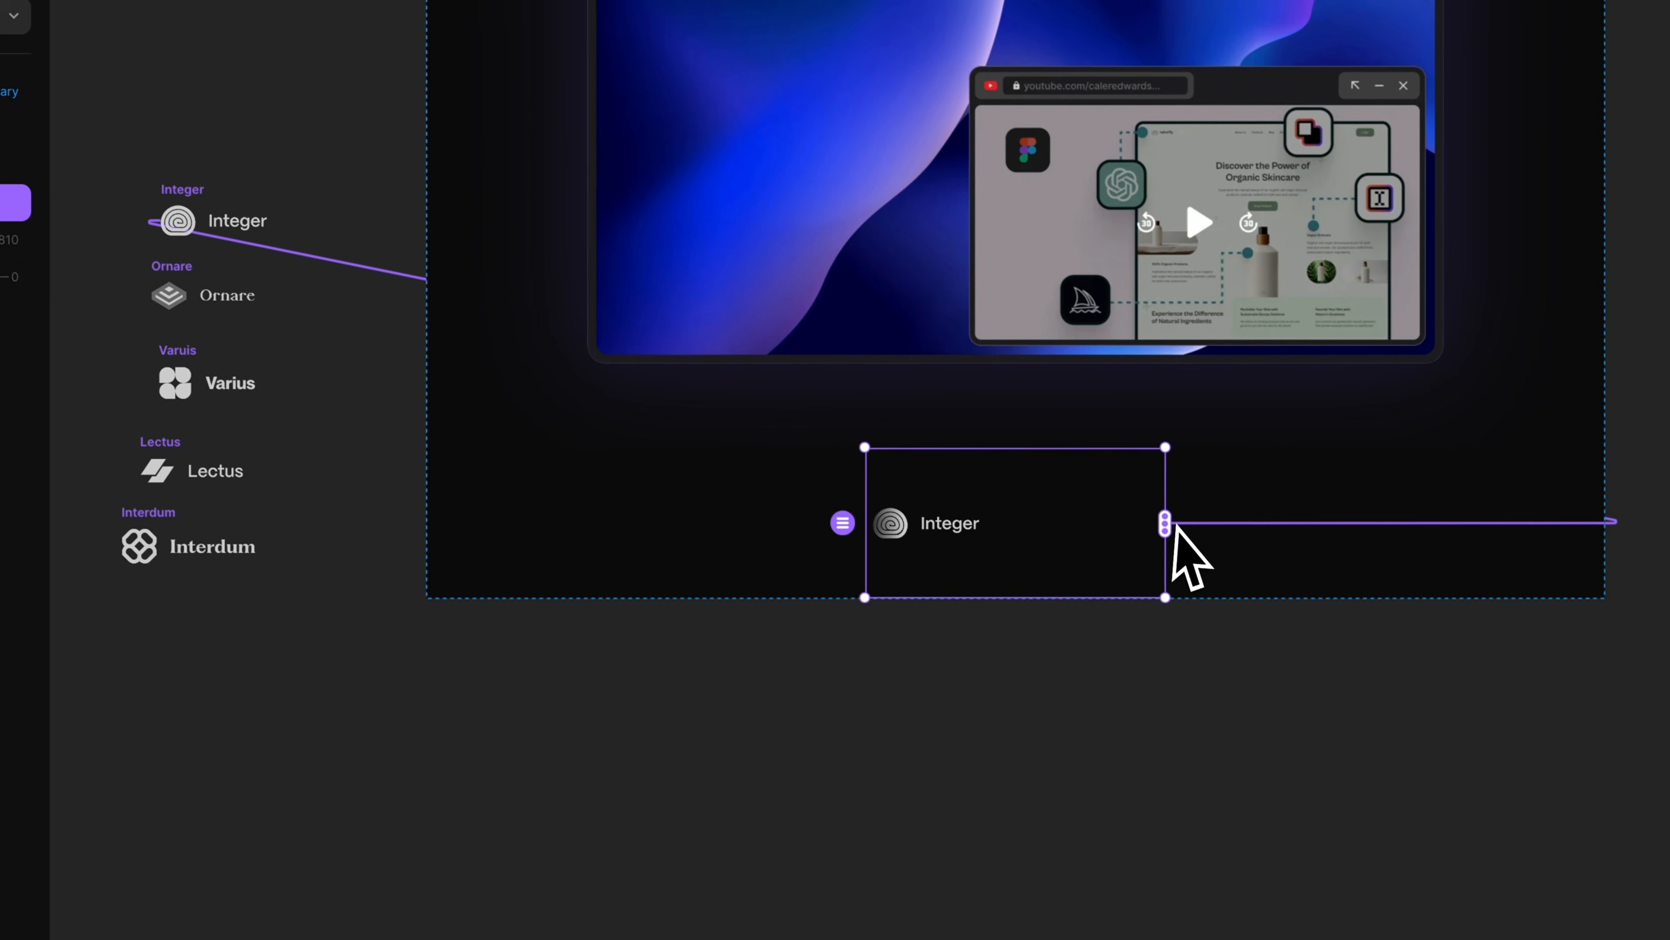
{"action": "left_click_drag", "start_coordinate": [1290, 610], "coordinate": [358, 395]}
{"action": "left_click_drag", "start_coordinate": [317, 323], "coordinate": [323, 325]}
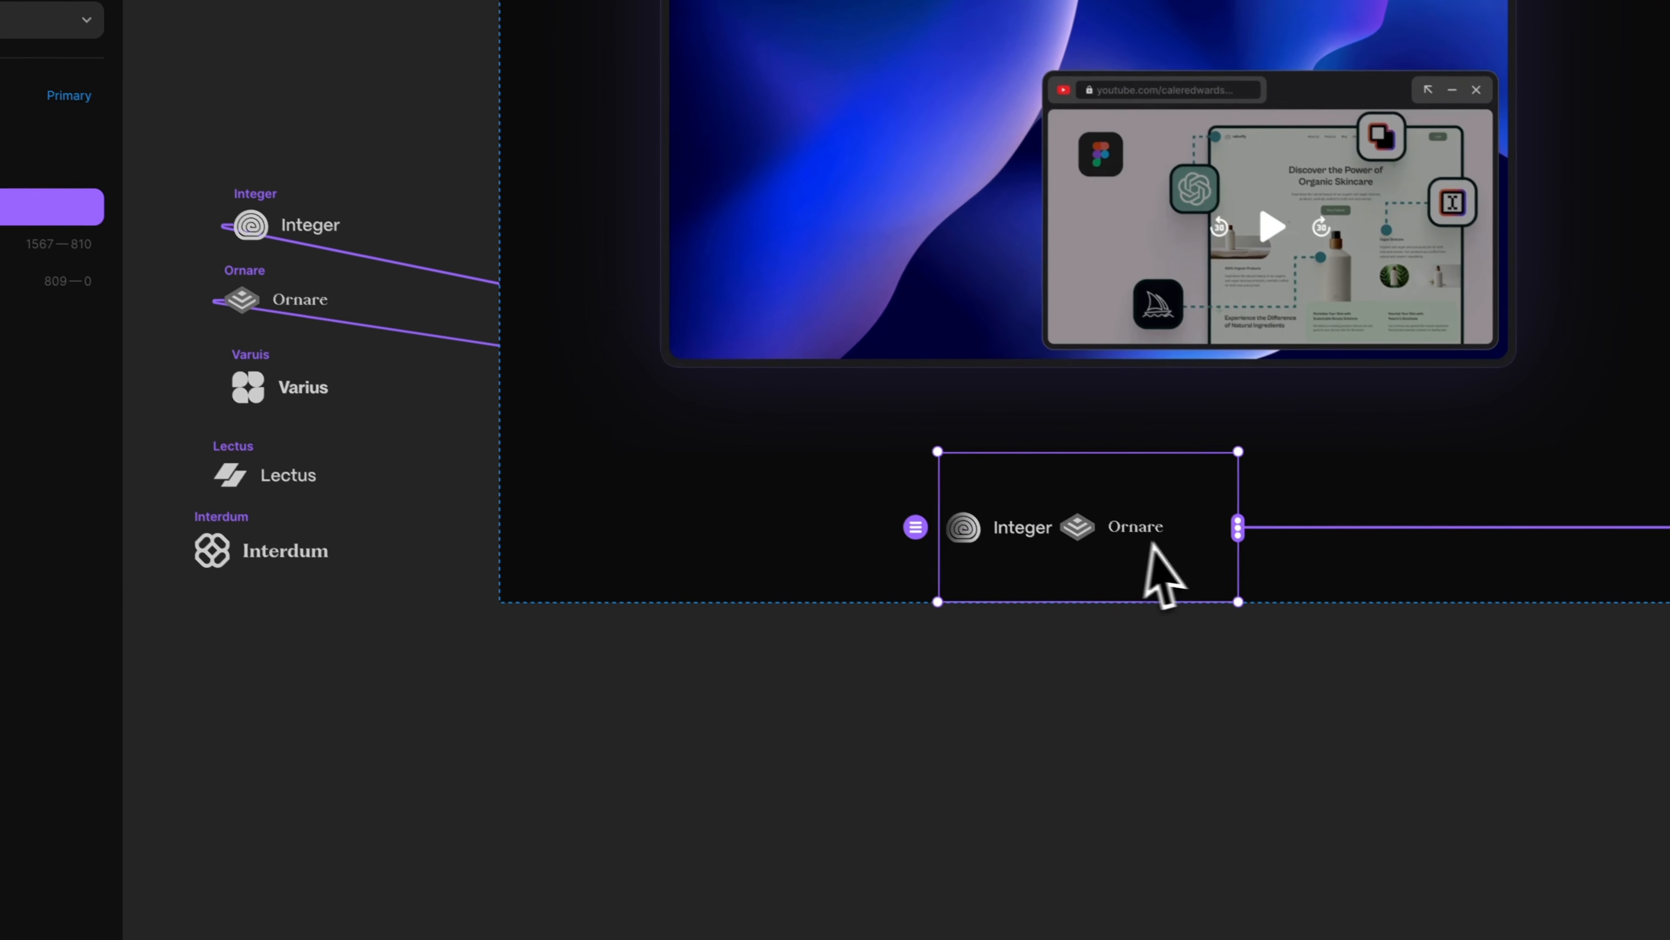
{"action": "left_click_drag", "start_coordinate": [1250, 543], "coordinate": [345, 398]}
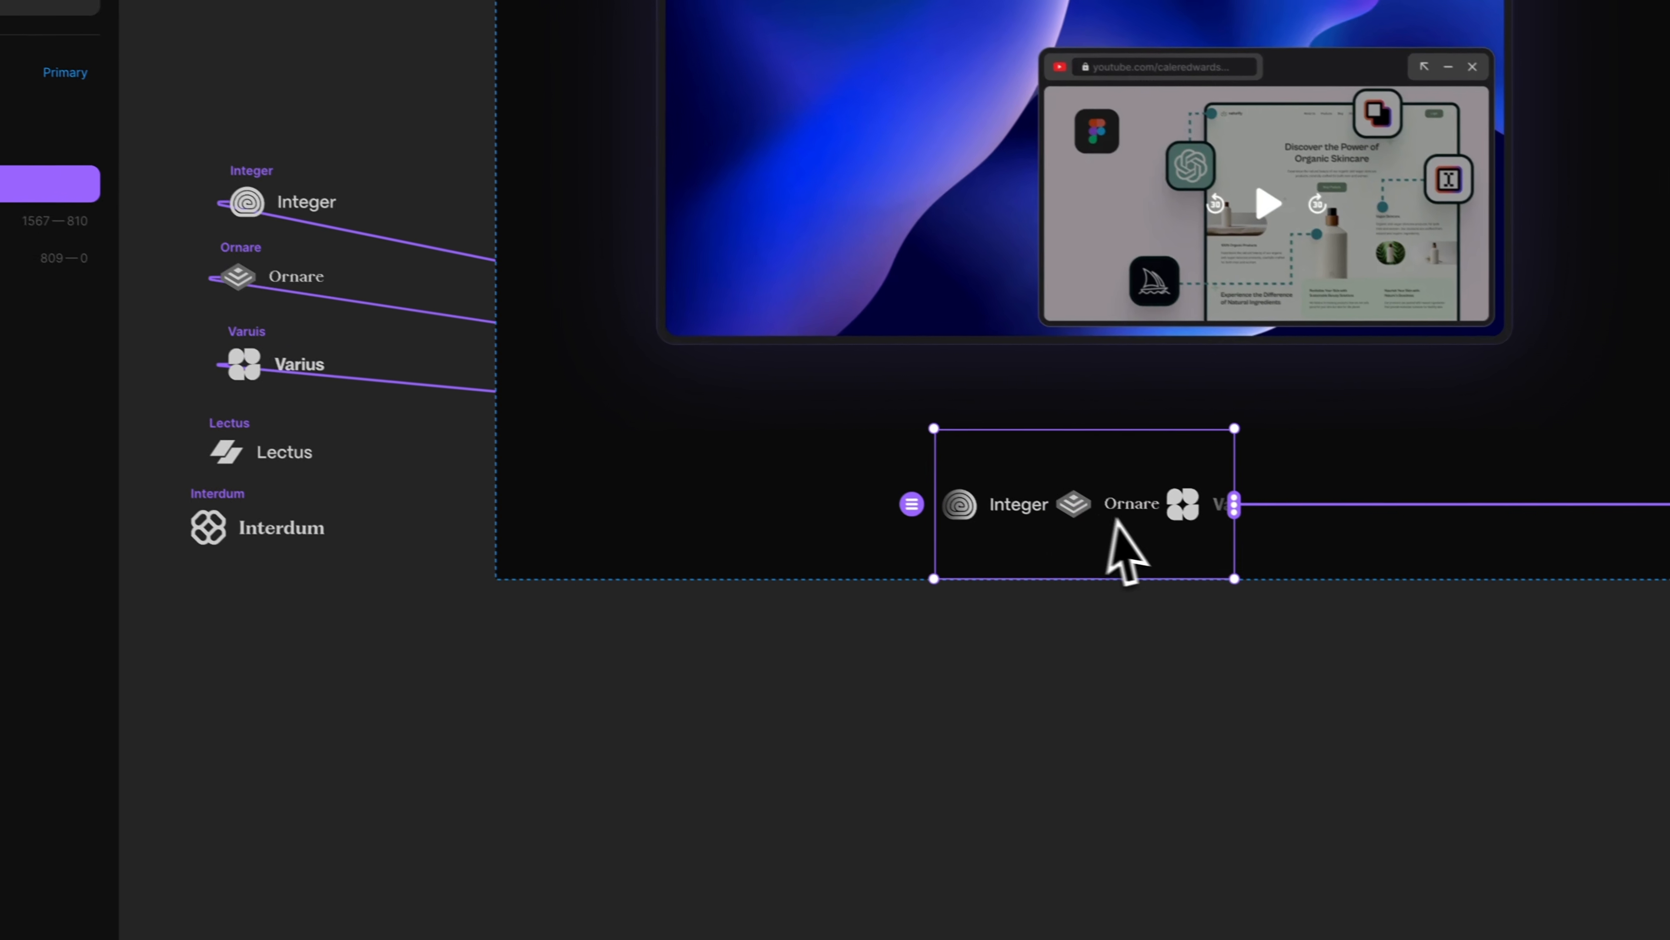
{"action": "left_click_drag", "start_coordinate": [1322, 527], "coordinate": [329, 448]}
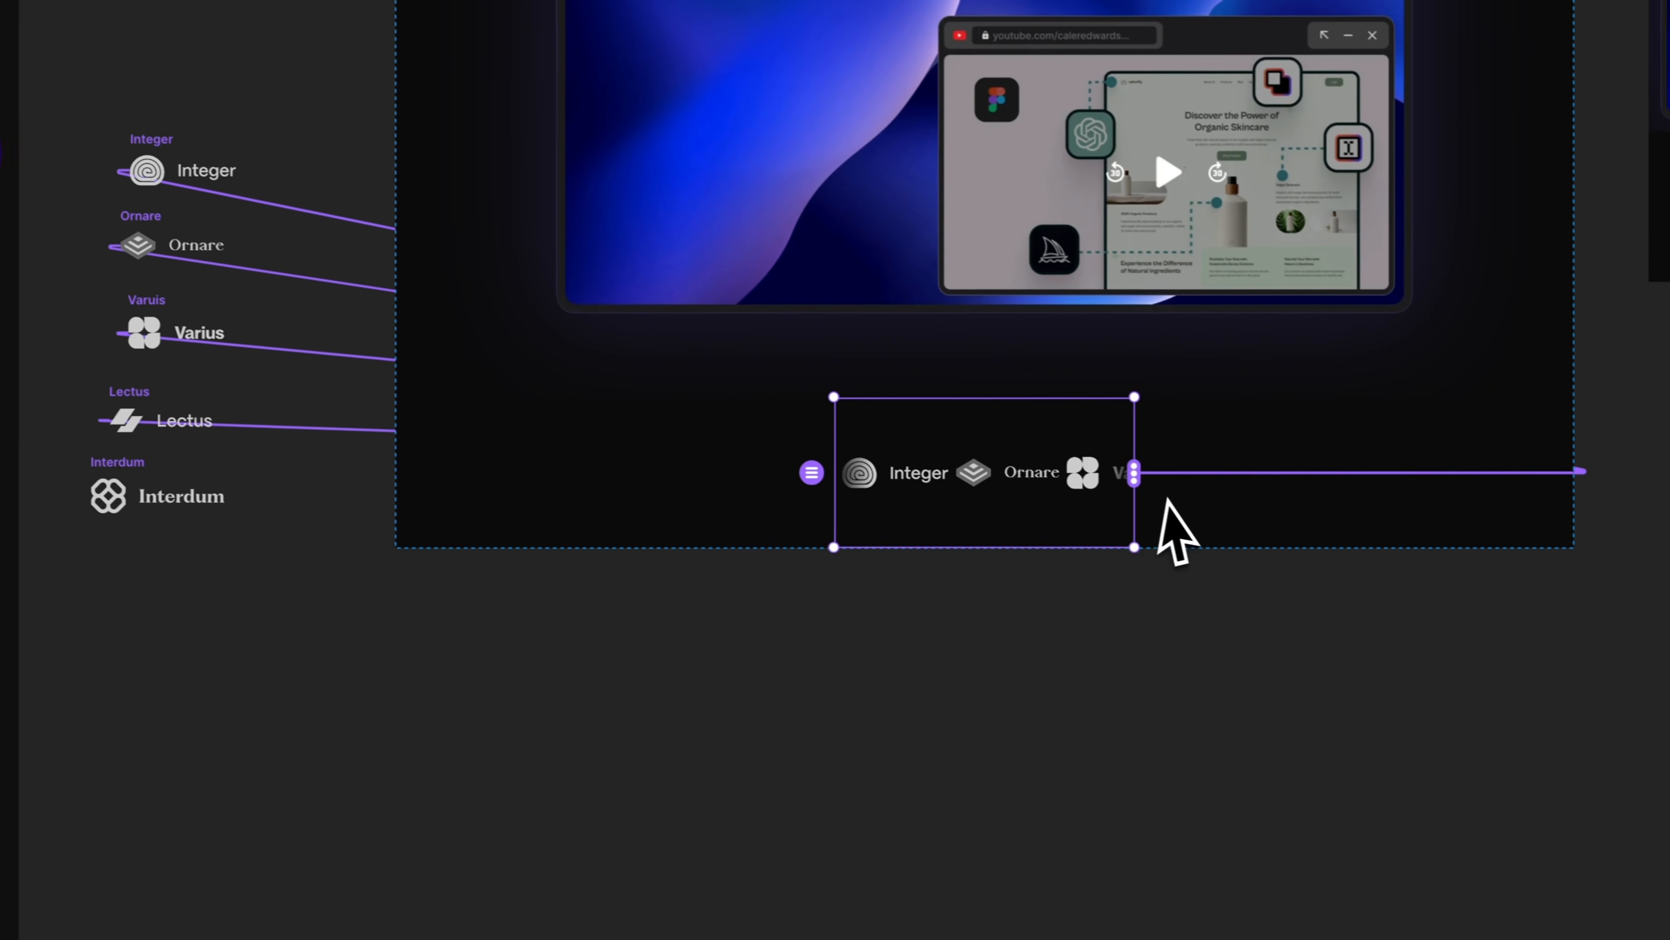
{"action": "left_click_drag", "start_coordinate": [1270, 498], "coordinate": [330, 530]}
{"action": "left_click_drag", "start_coordinate": [307, 432], "coordinate": [309, 433]}
- Set the Ticker's gap to 80 and its speed to 60%
{"action": "left_click", "coordinate": [1491, 536]}
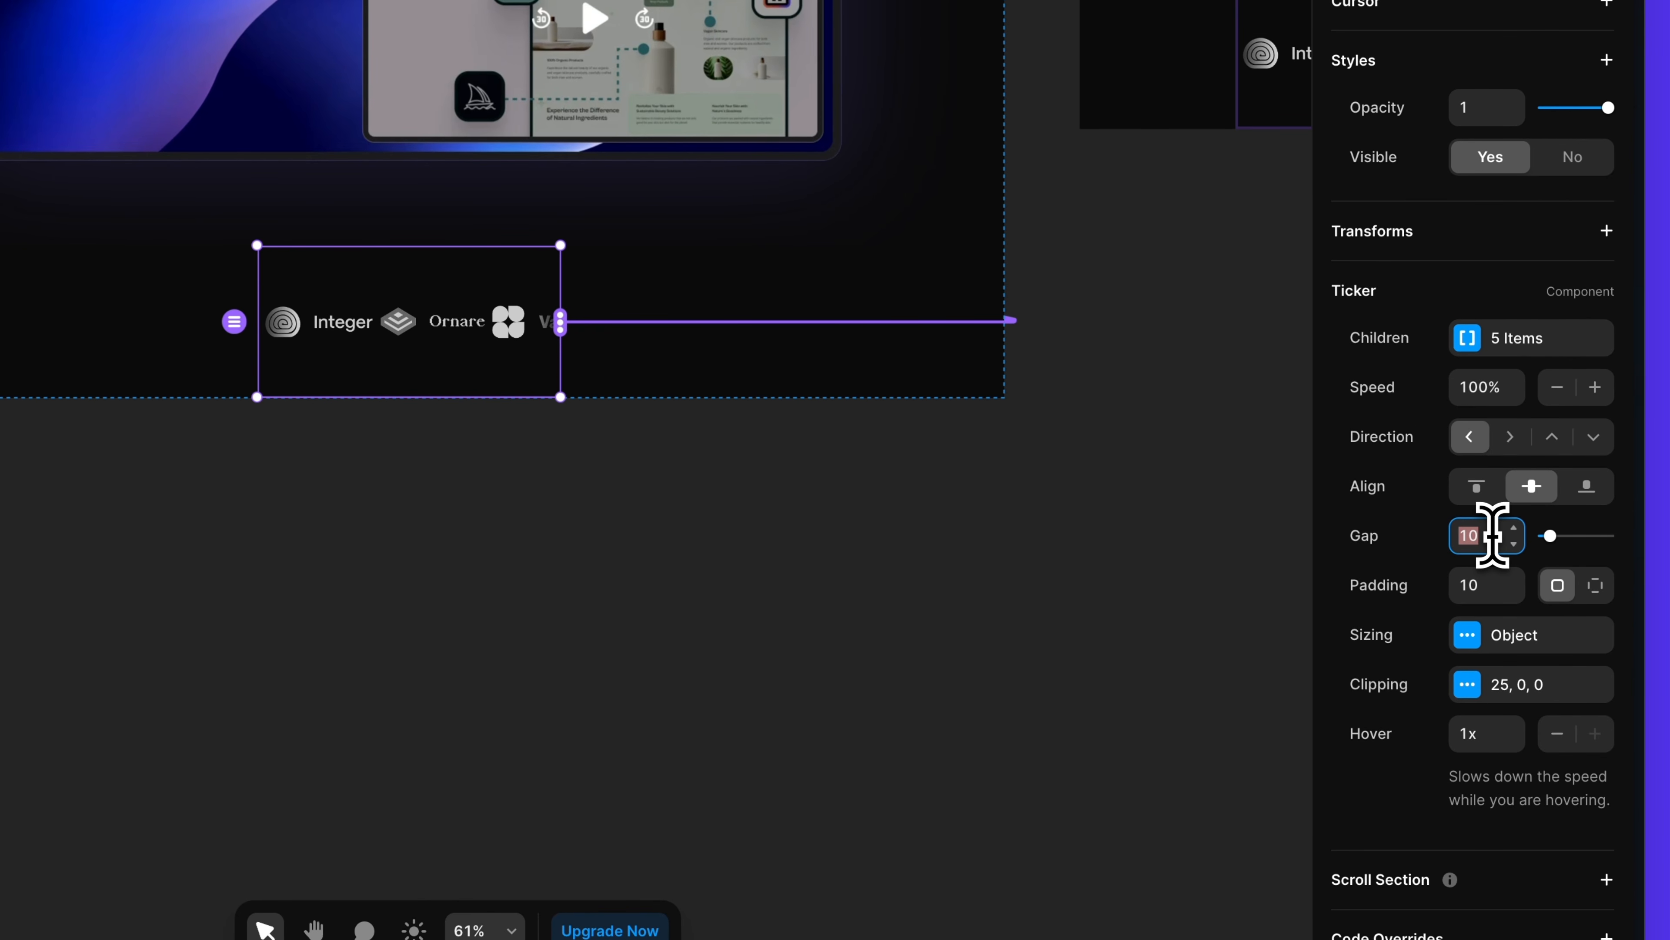
{"action": "type", "text": "80"}
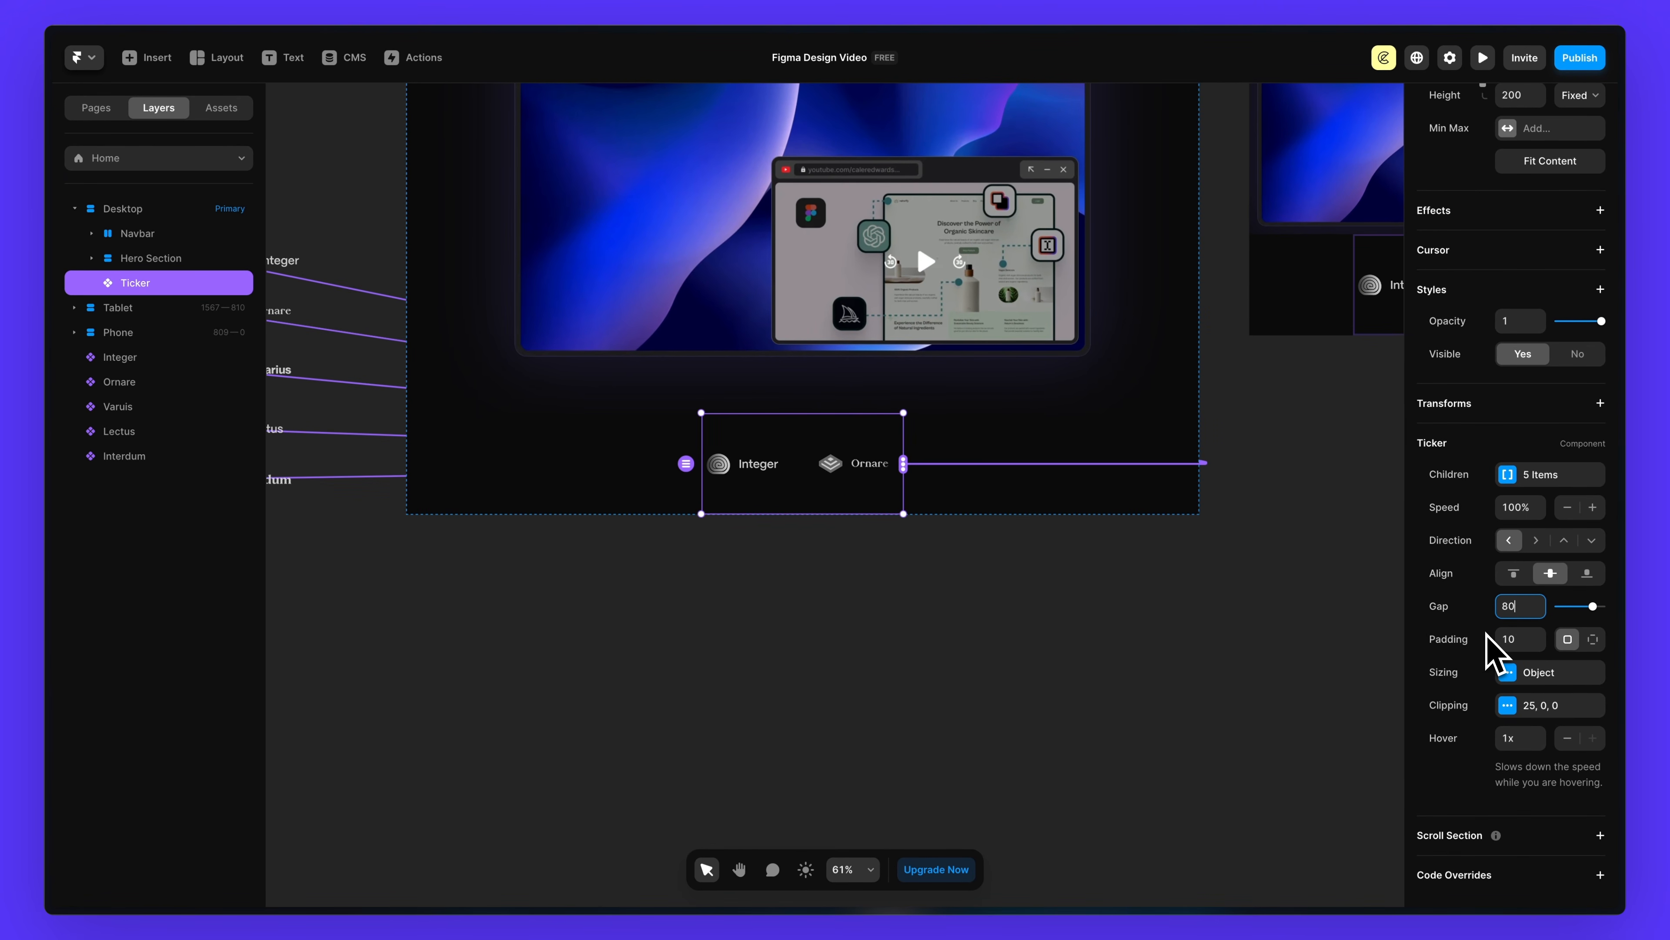
{"action": "left_click", "coordinate": [1524, 506]}
{"action": "type", "text": "6"}
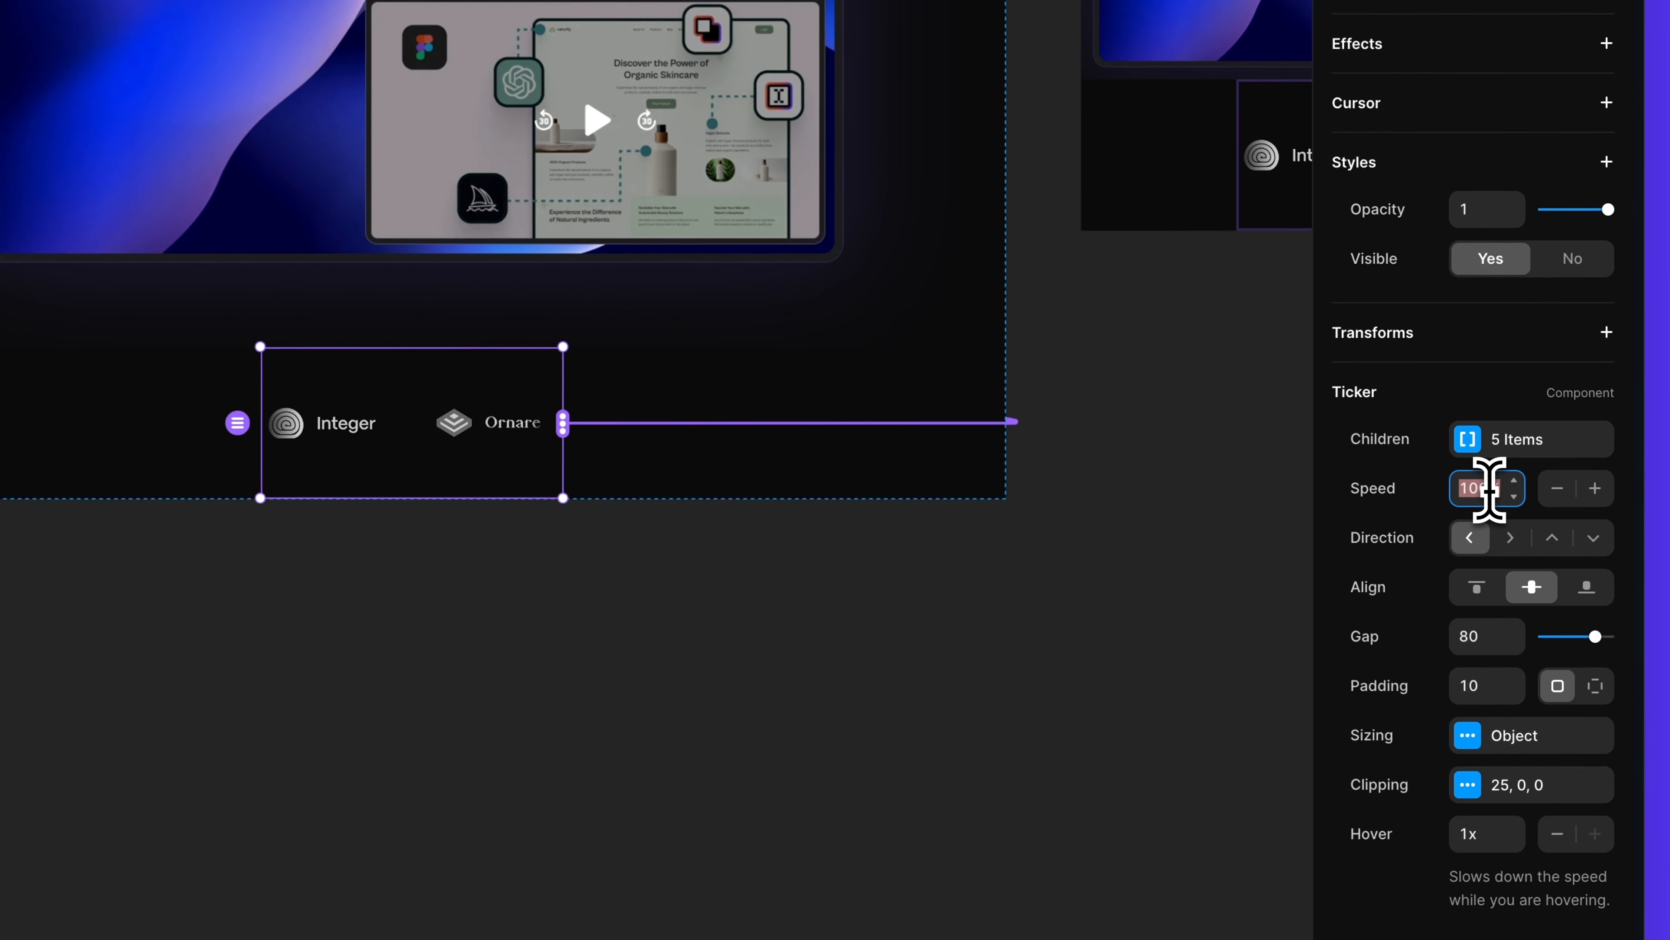
{"action": "type", "text": "0%"}
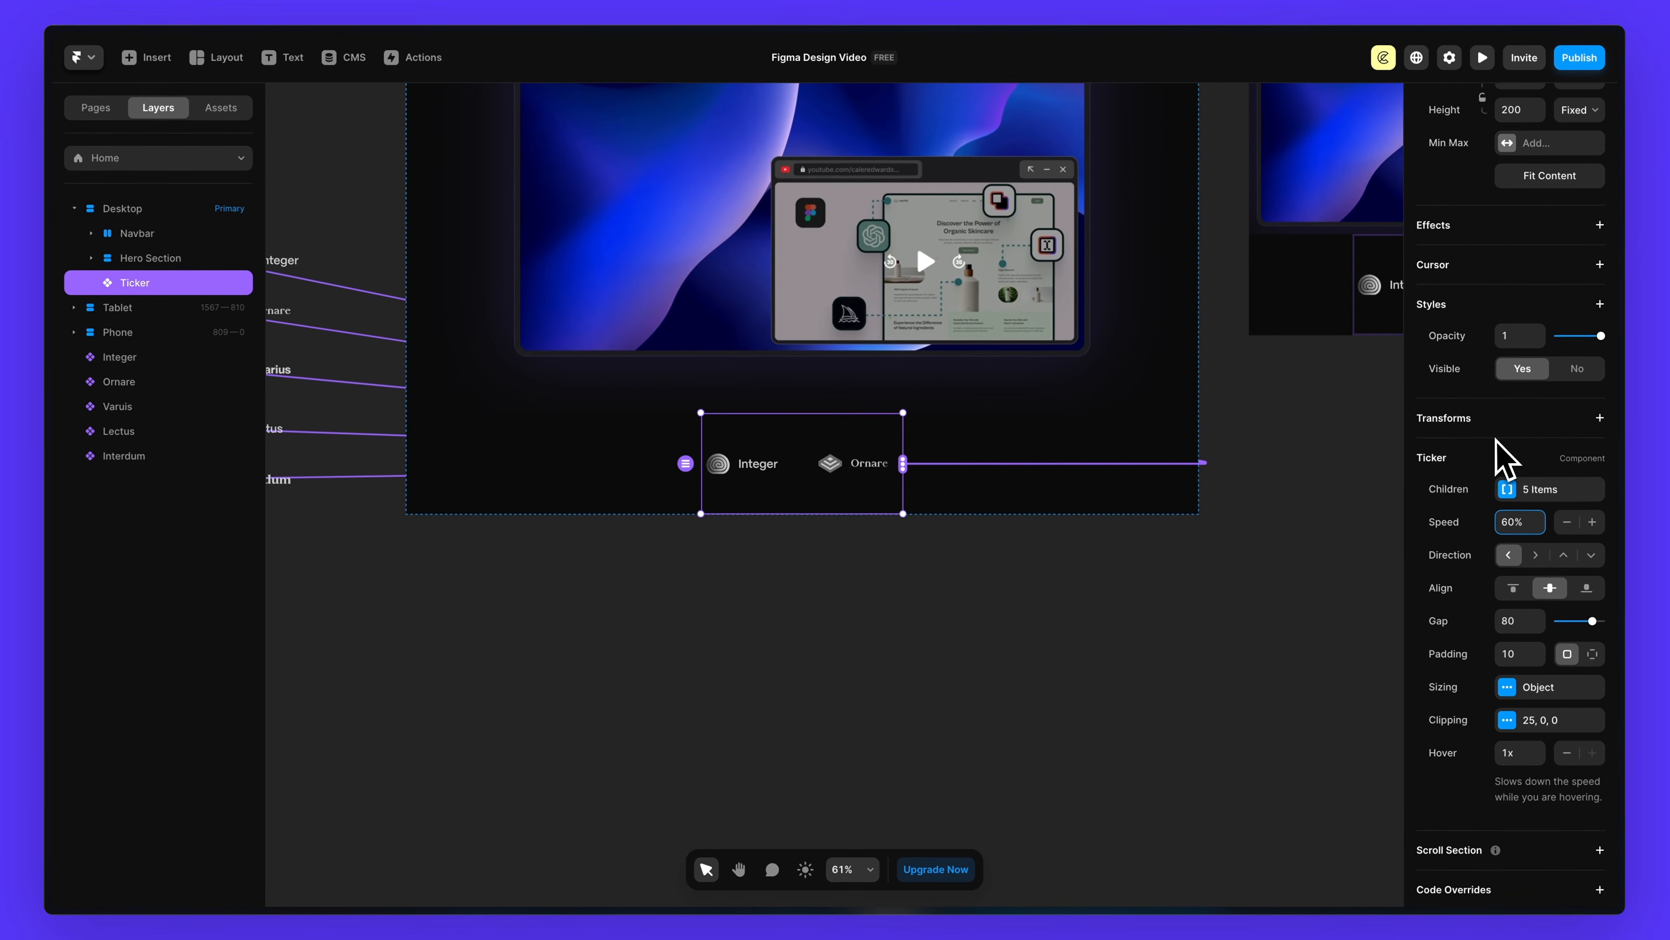
- Set the Ticker's width to Fill
{"action": "scroll", "coordinate": [1499, 447], "scroll_direction": "up", "scroll_amount": 3}
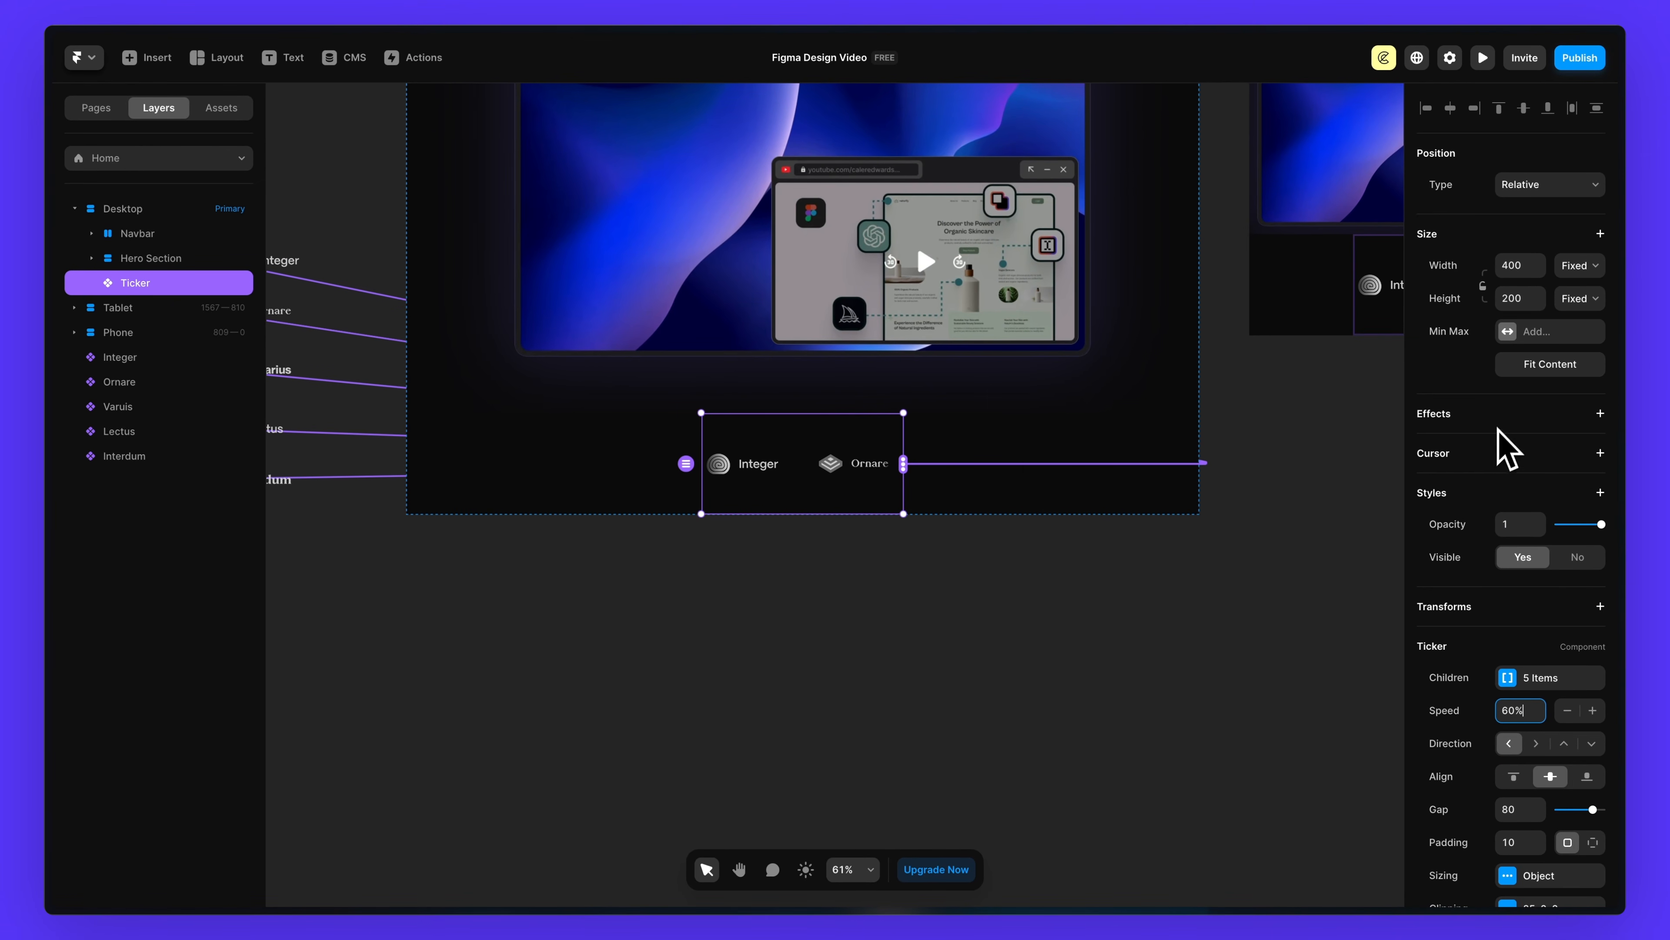
{"action": "left_click", "coordinate": [1580, 266]}
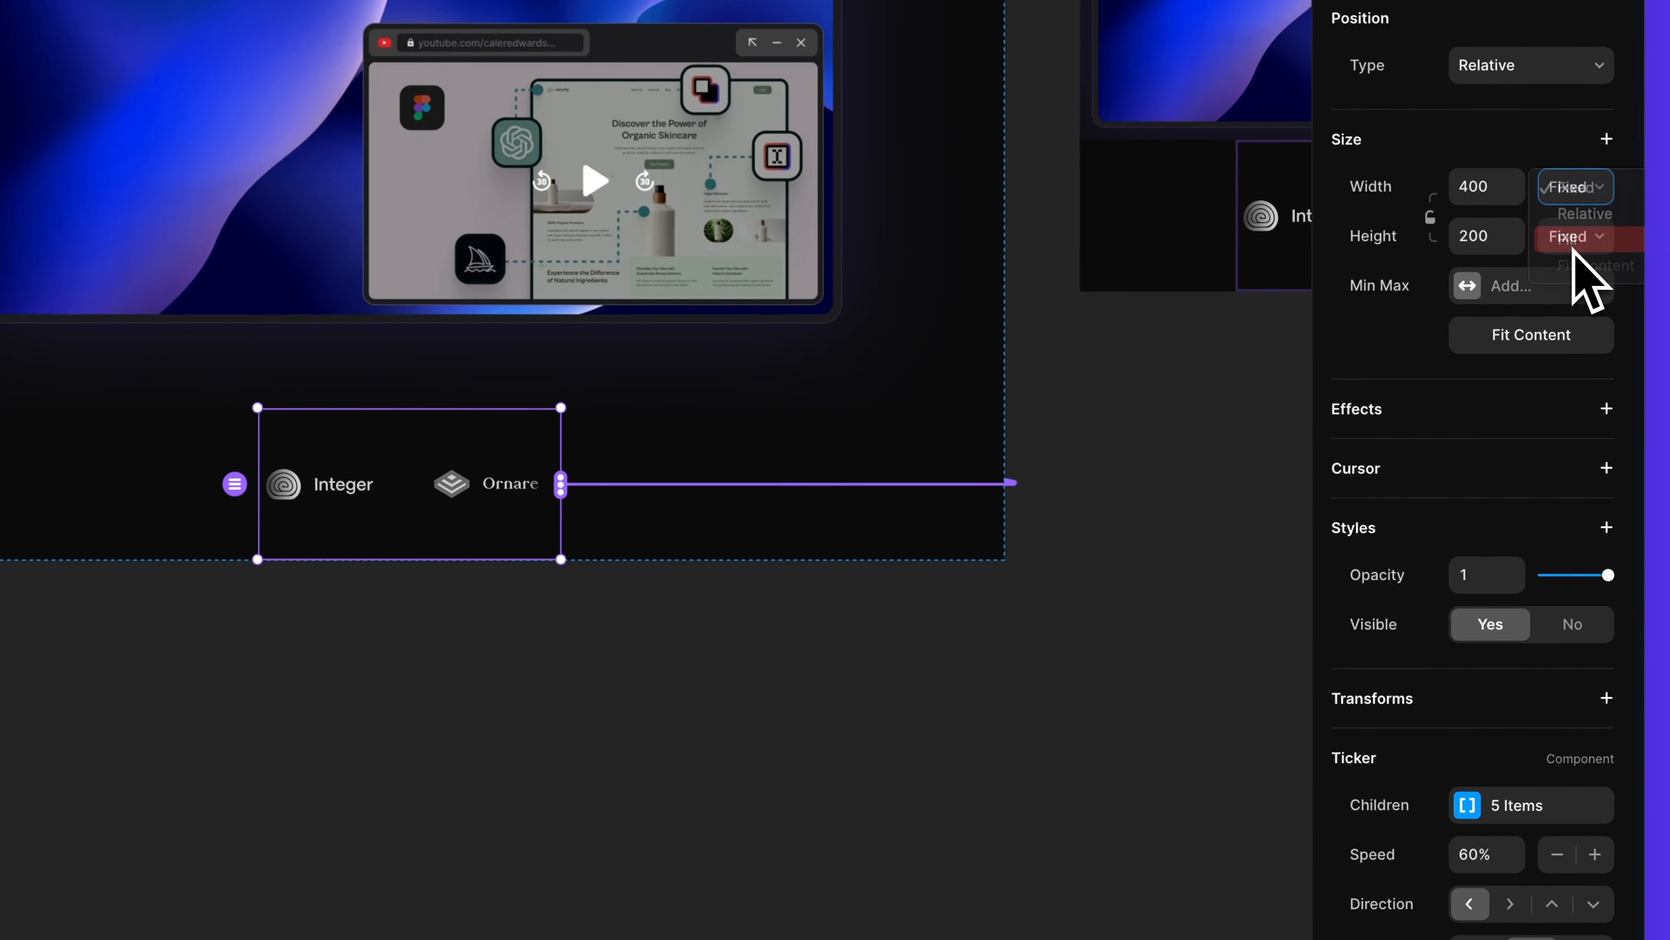
{"action": "left_click", "coordinate": [1574, 245]}
- Preview the Desktop page and scroll down it to check the logo ticker, then return to the canvas
{"action": "scroll", "coordinate": [1029, 690], "scroll_direction": "up", "scroll_amount": 10}
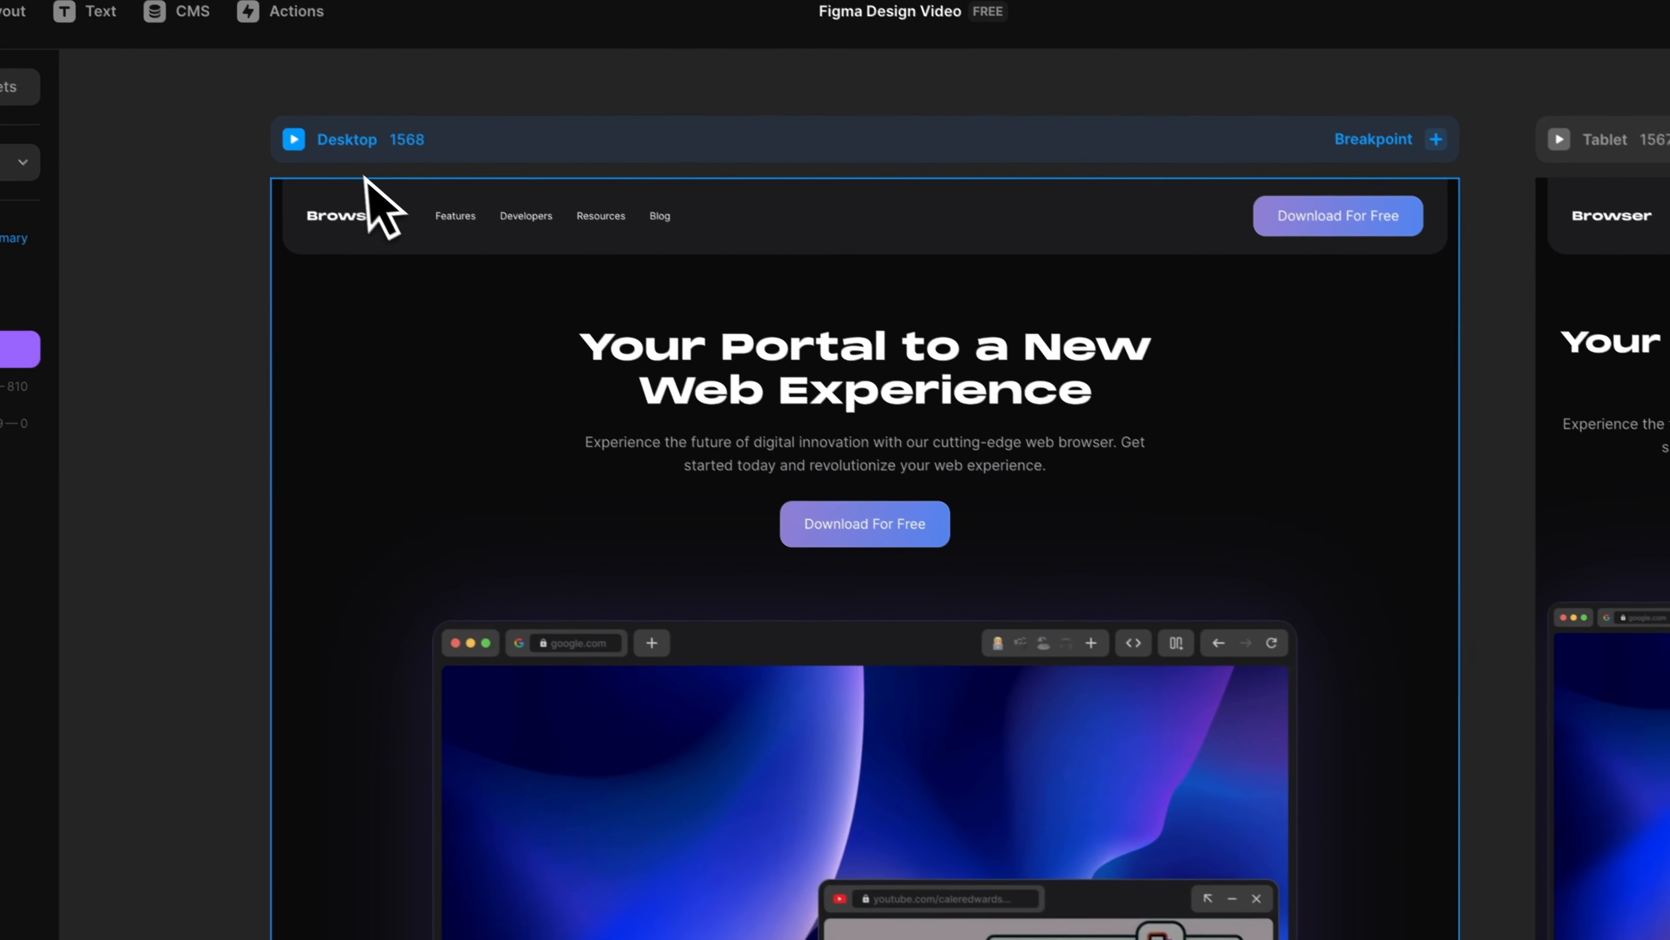
{"action": "left_click", "coordinate": [288, 138]}
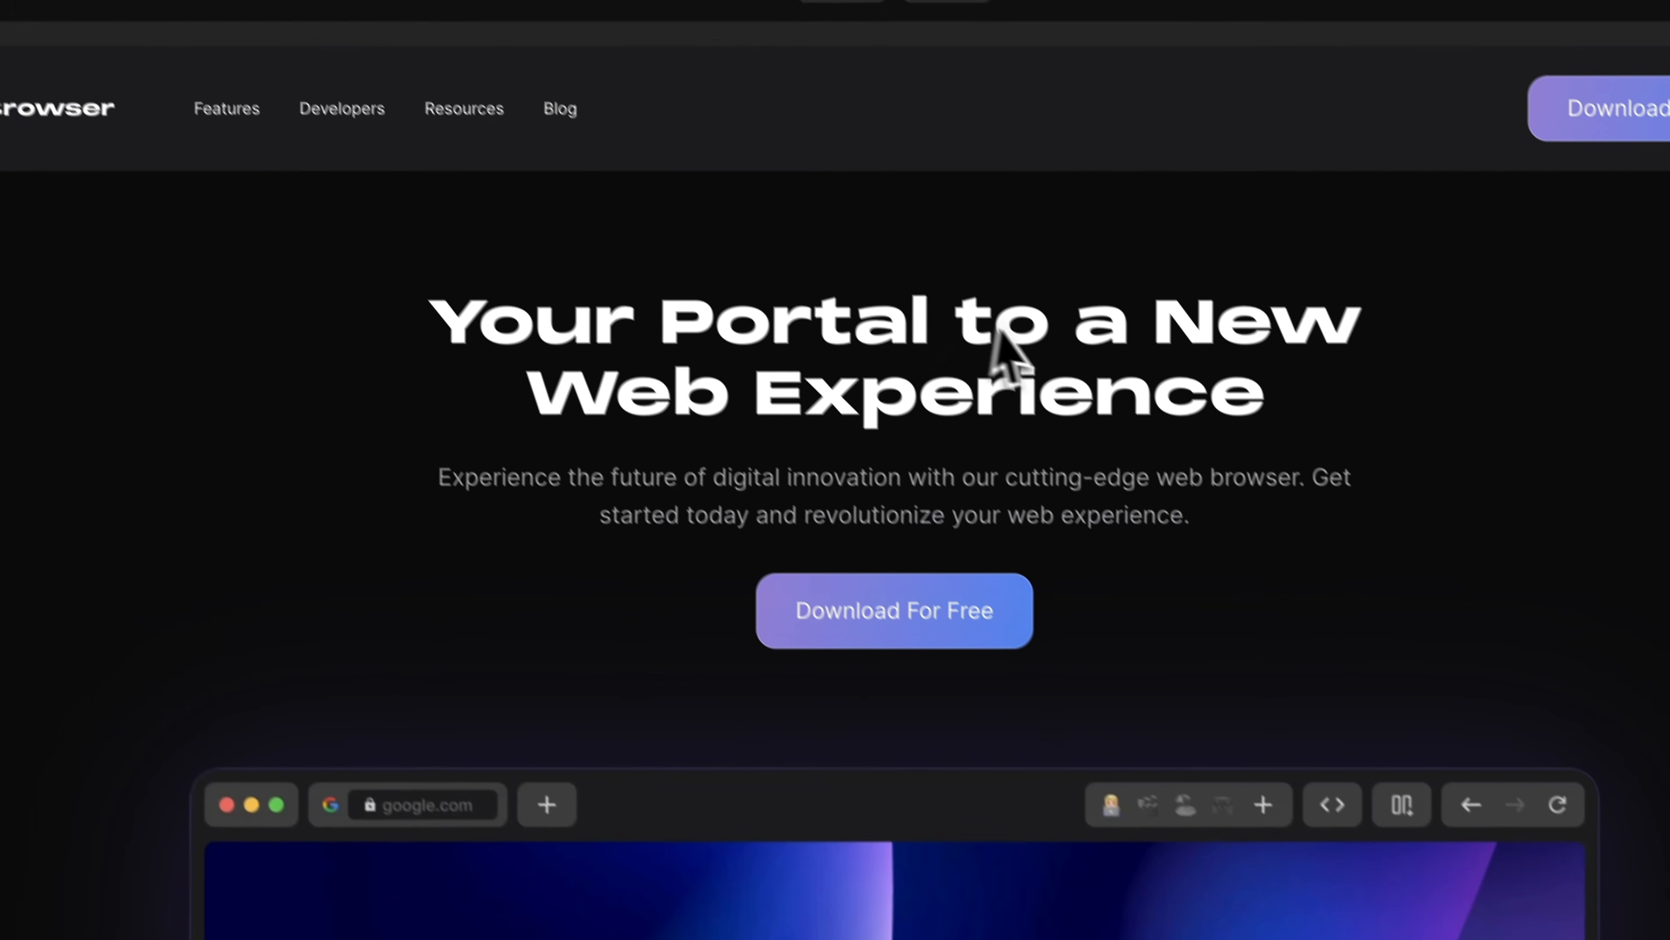
{"action": "scroll", "coordinate": [1032, 427], "scroll_direction": "down", "scroll_amount": 10}
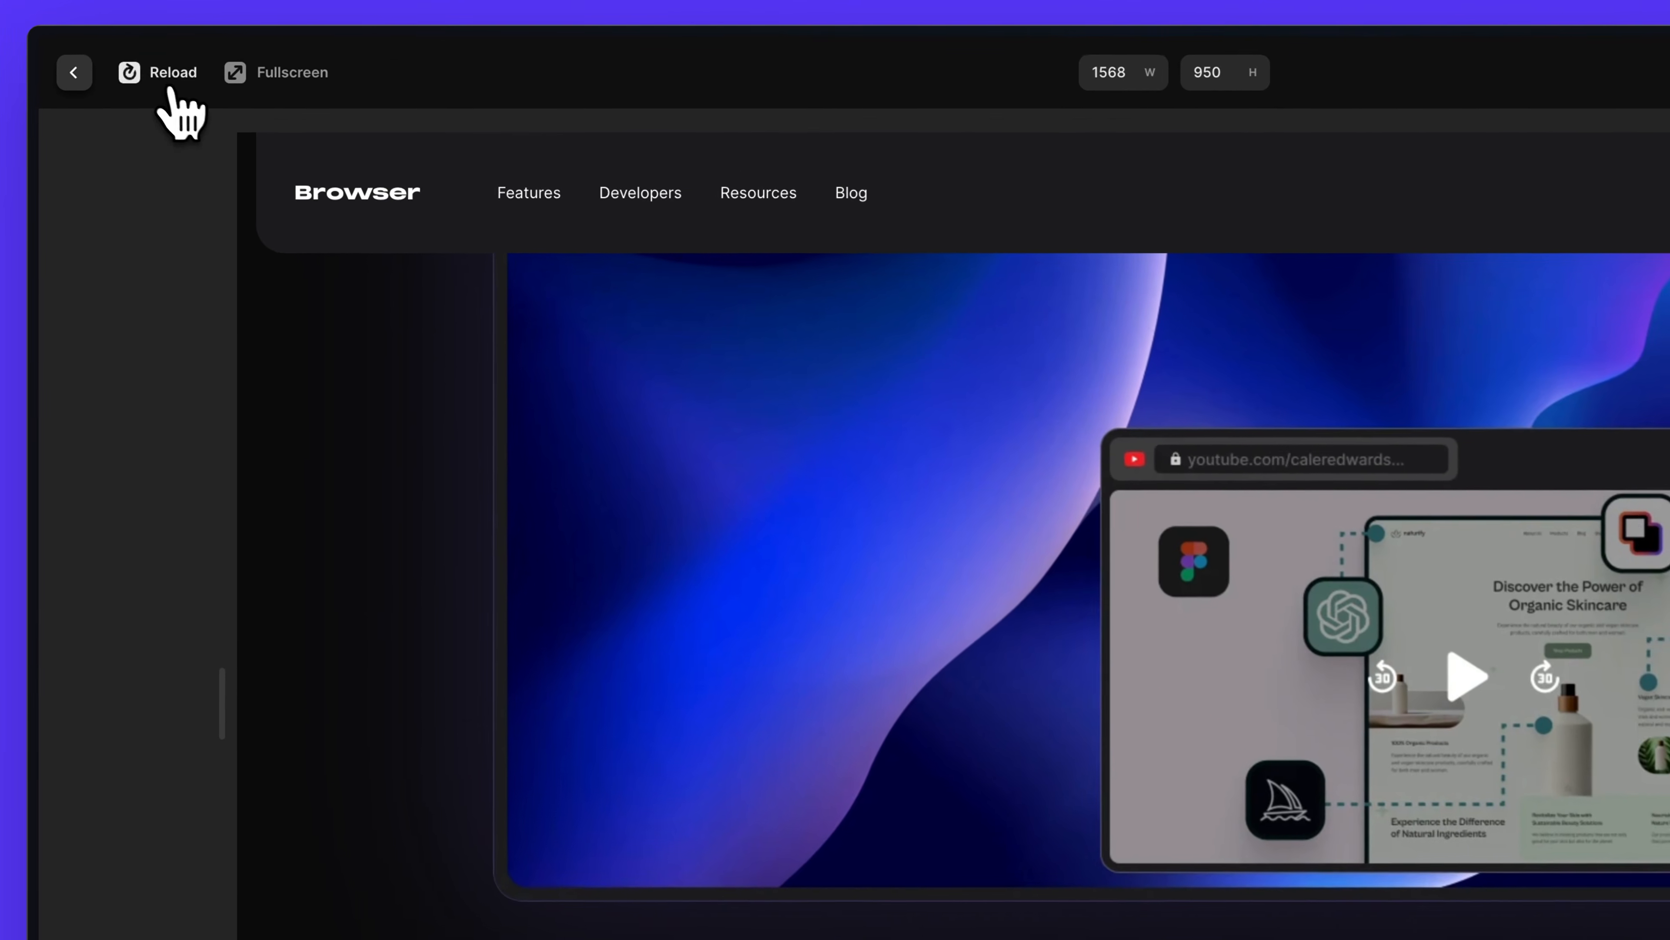
{"action": "left_click", "coordinate": [74, 80]}
- Set the Ticker's height to 100
{"action": "left_click", "coordinate": [1495, 304]}
{"action": "type", "text": "100"}
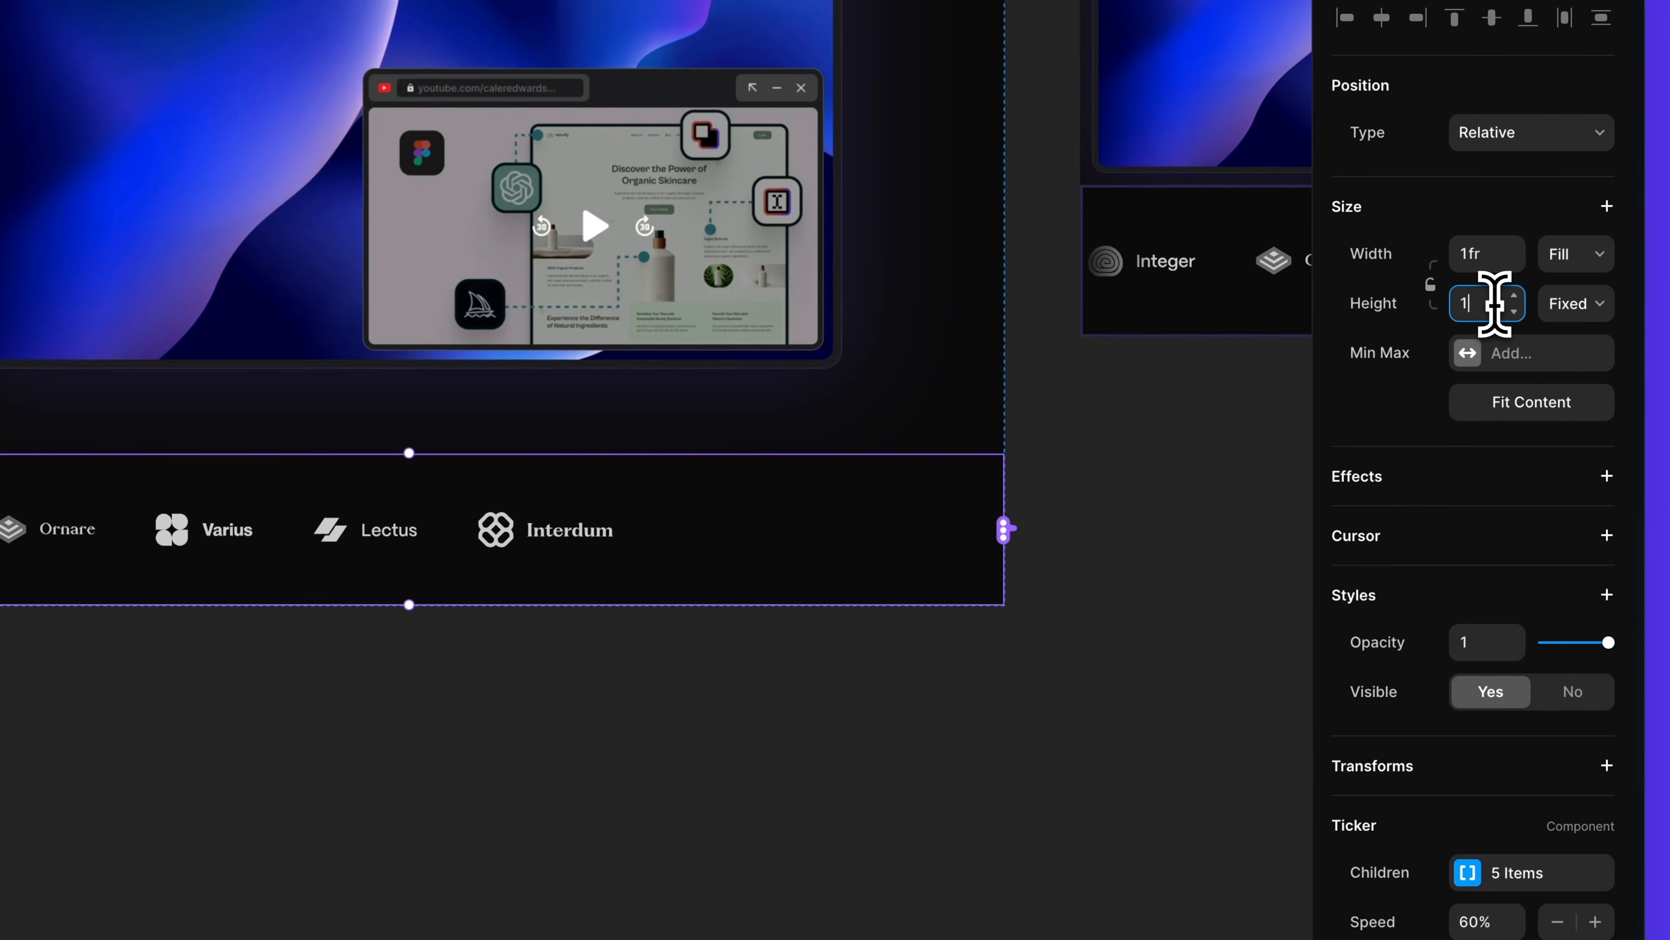
{"action": "key", "text": "Return"}
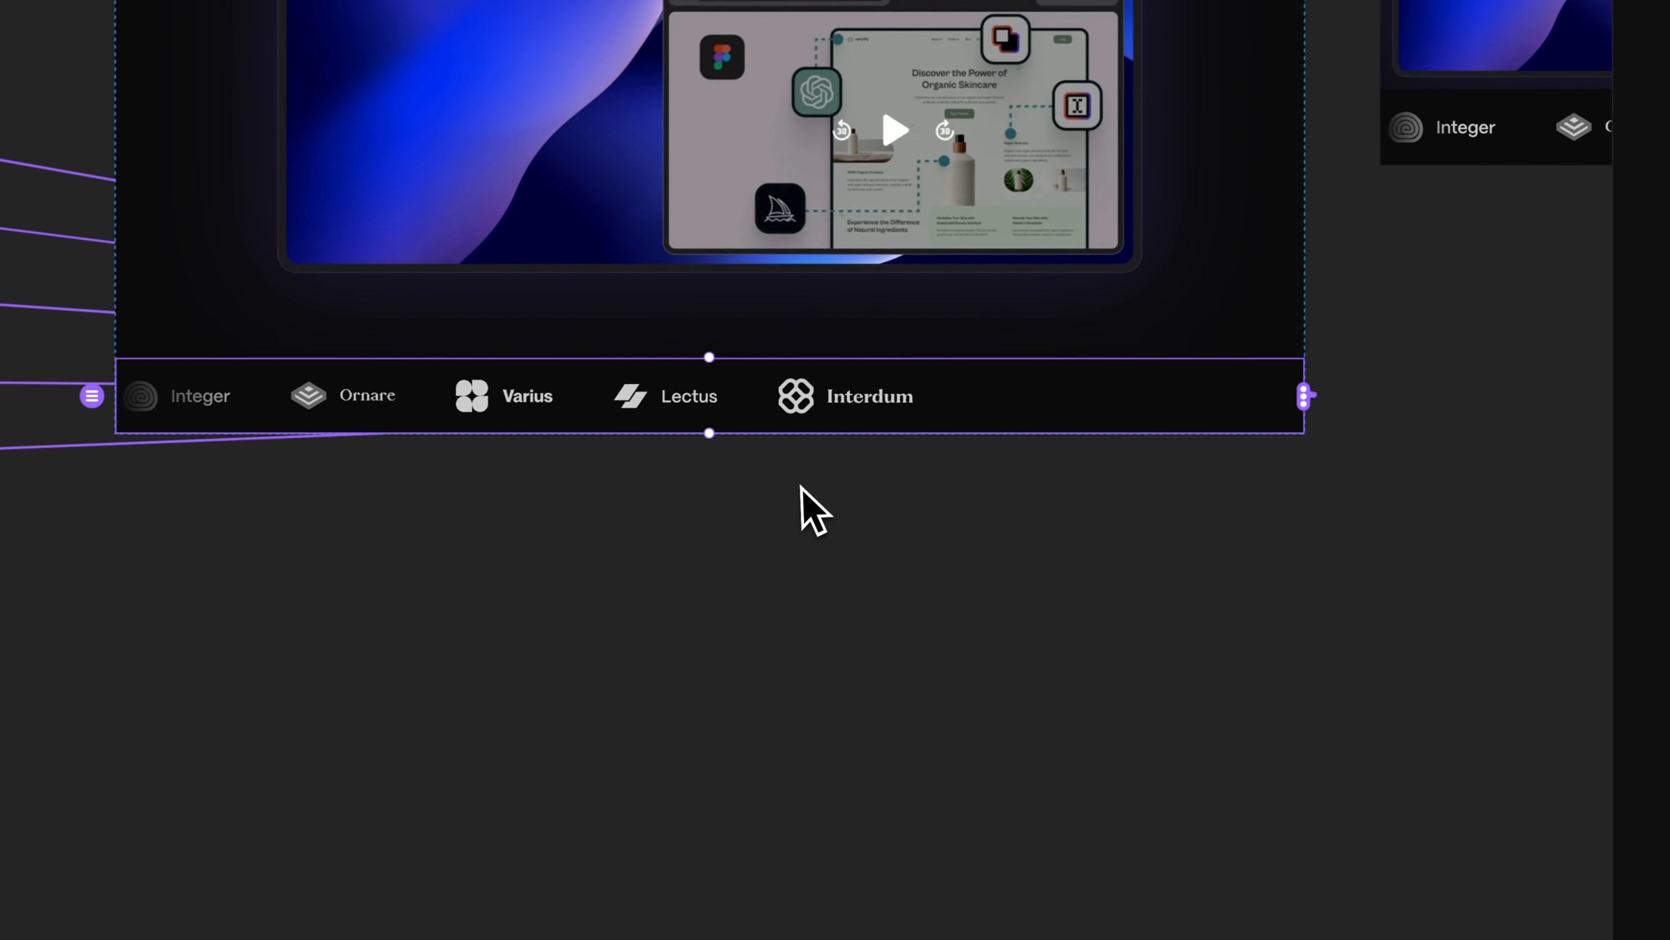
- Add the text "Trusted by industry-leading professionals around the globe." on the canvas below the Desktop page and open its color setting
{"action": "left_click", "coordinate": [474, 610]}
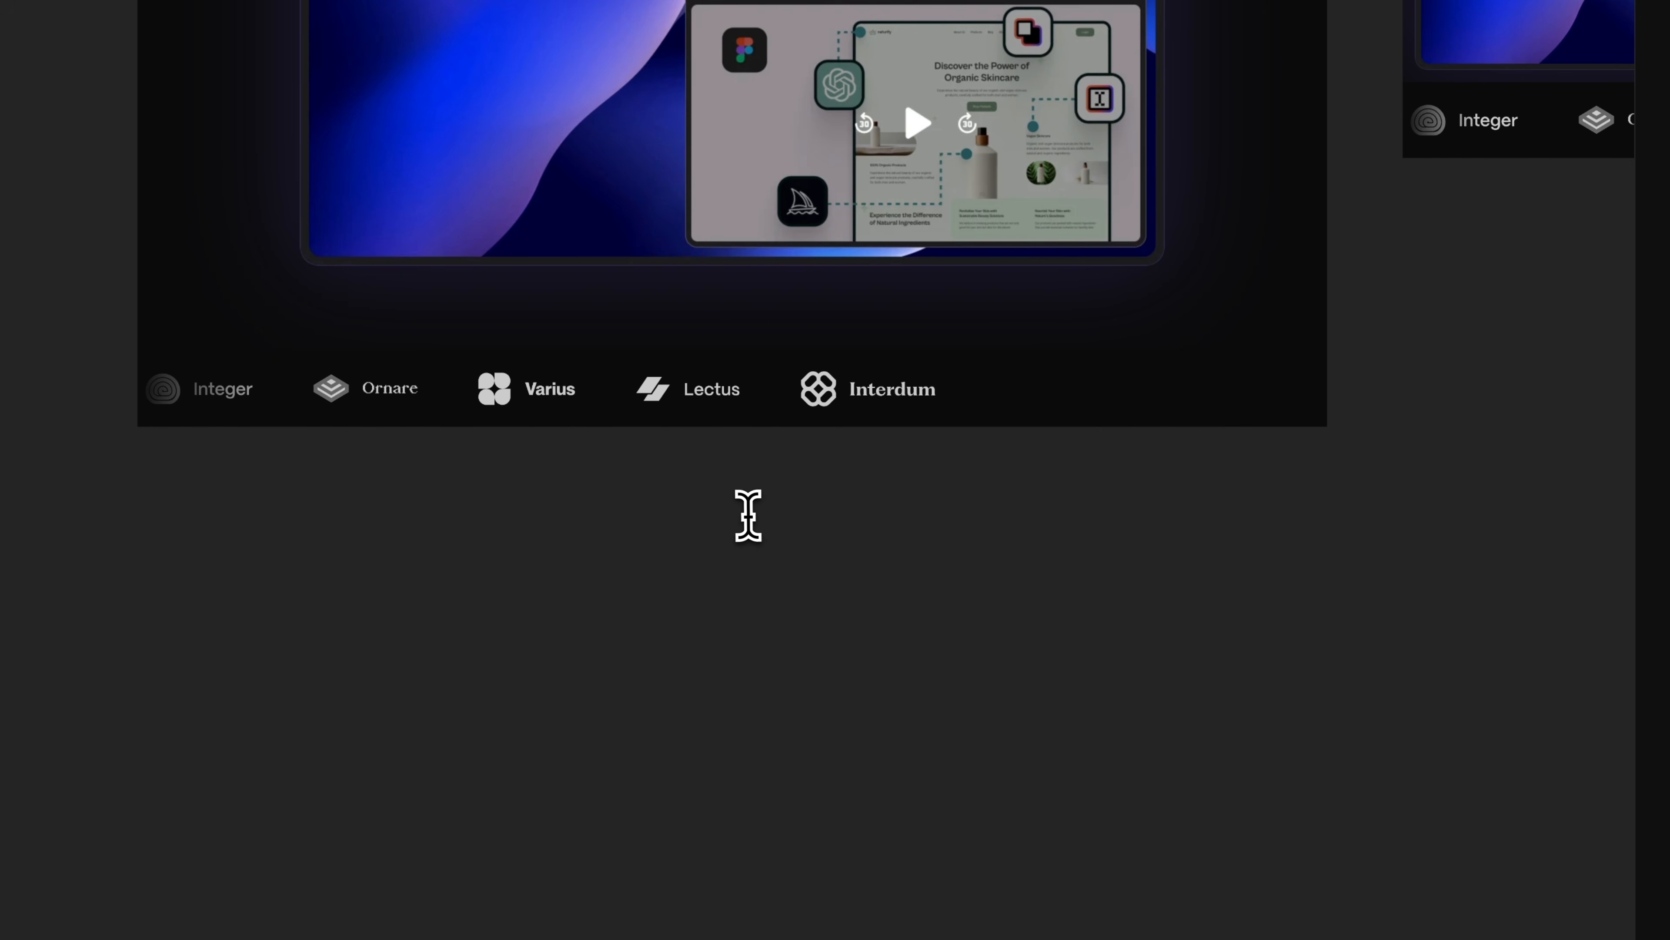
{"action": "type", "text": "Trusted by industry-leading professionals around the globe"}
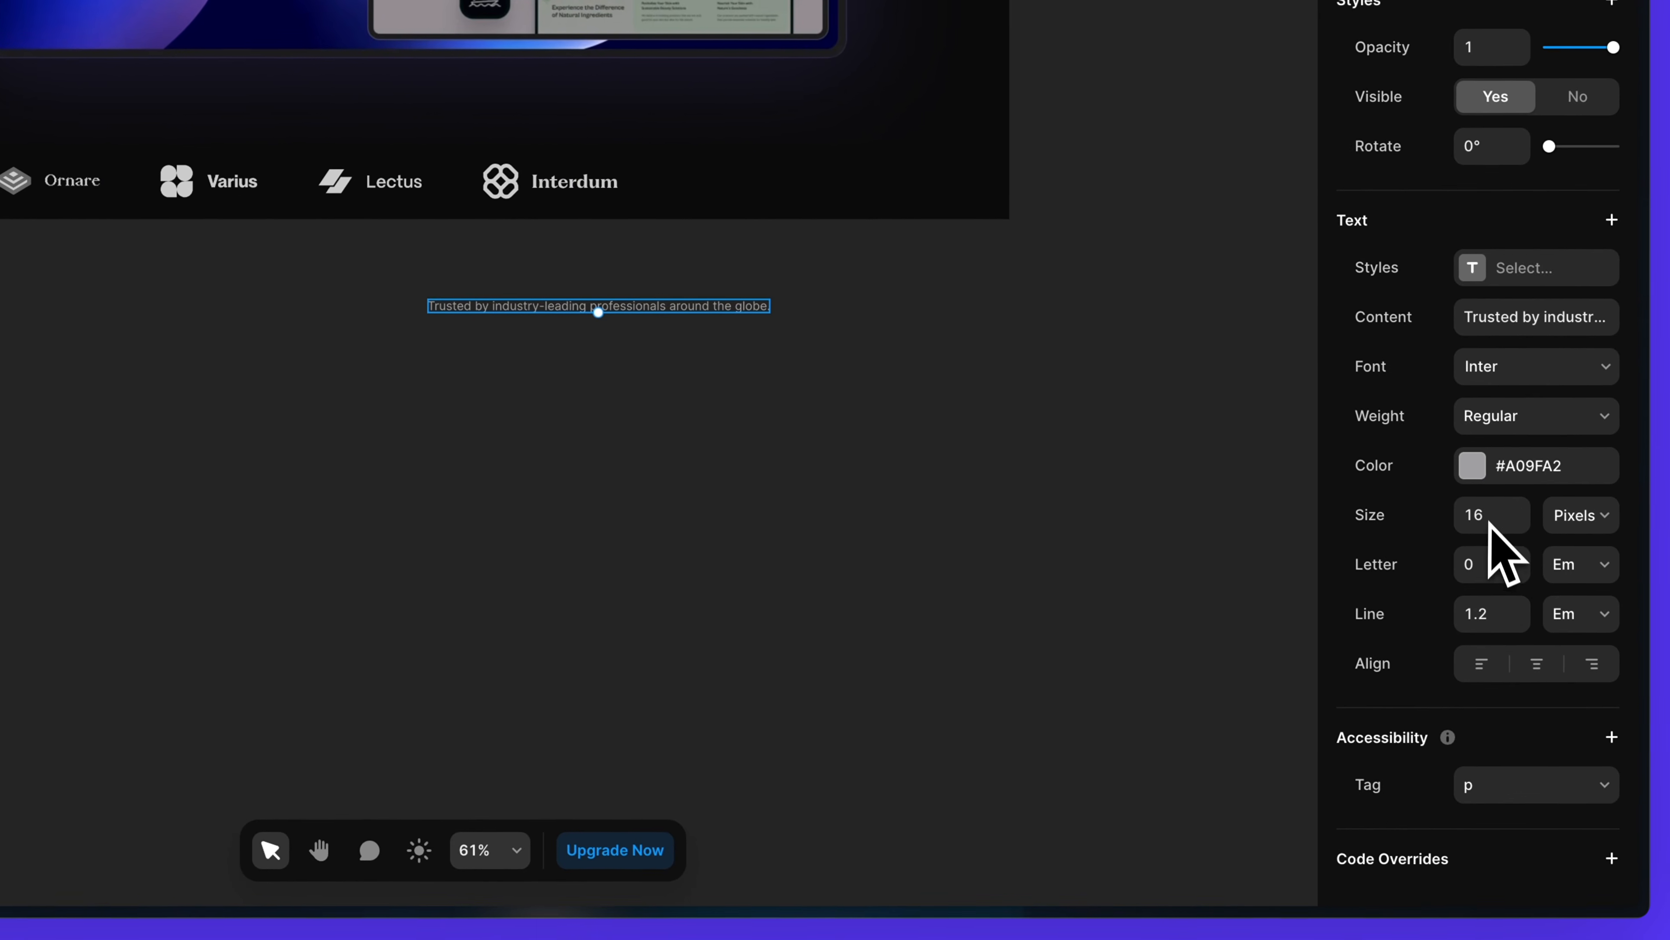
{"action": "left_click", "coordinate": [1467, 462]}
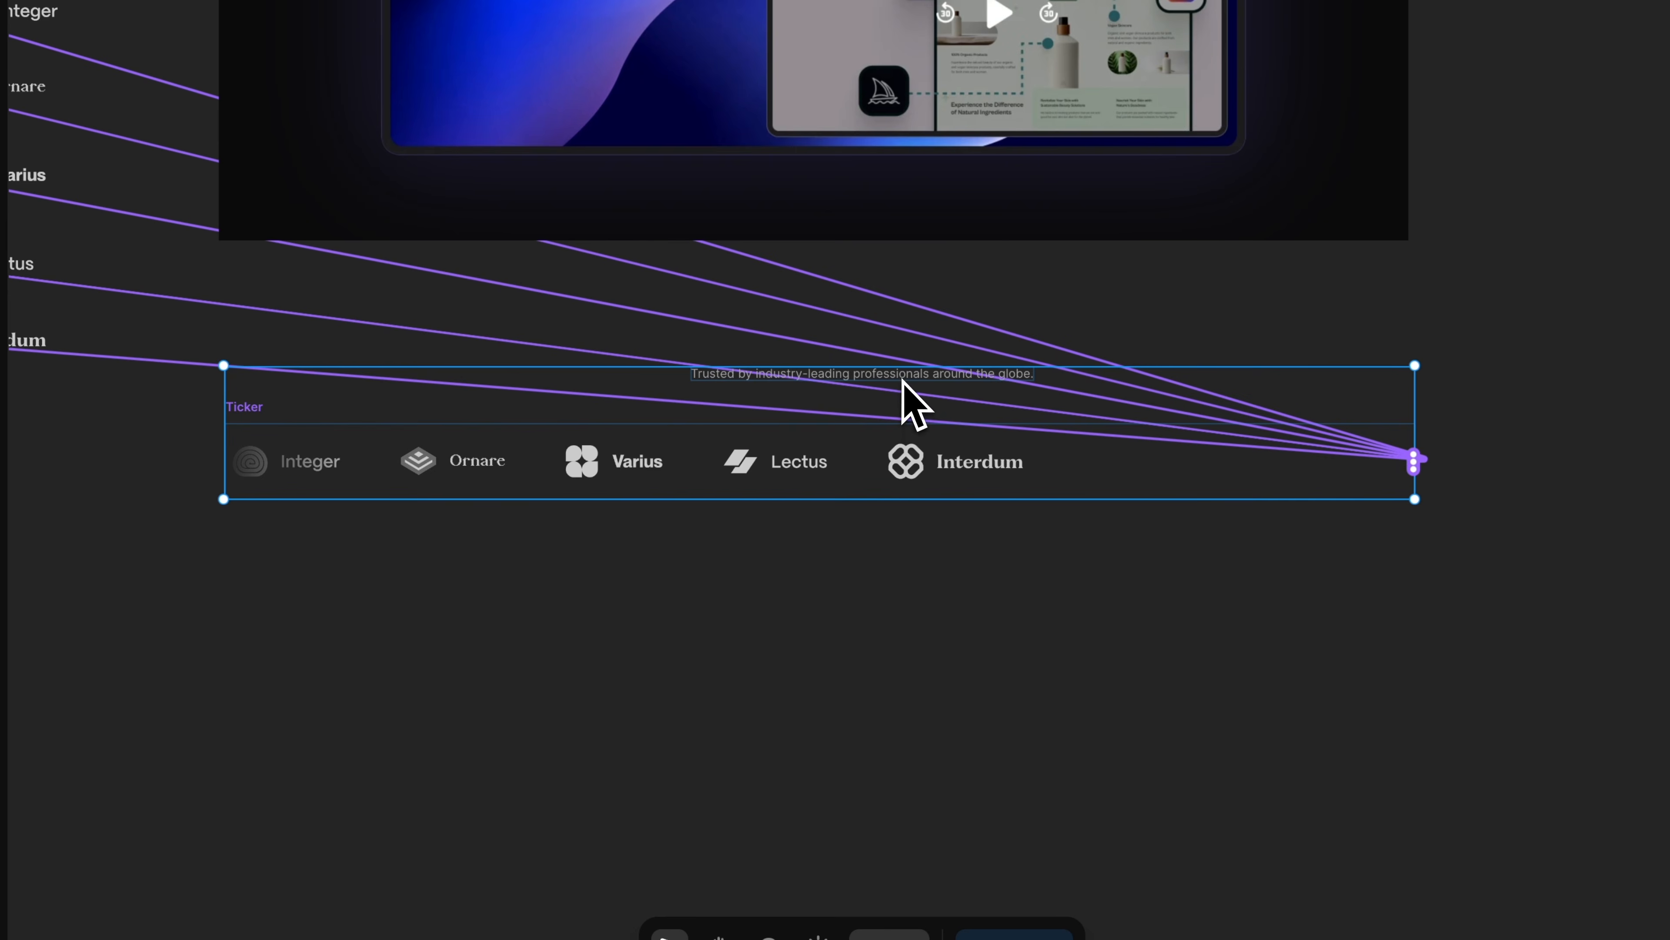
- Wrap the tagline and the Ticker in a vertical stack with a gap of 24 and remove the stack's fill
{"action": "right_click", "coordinate": [904, 382]}
{"action": "left_click", "coordinate": [947, 835]}
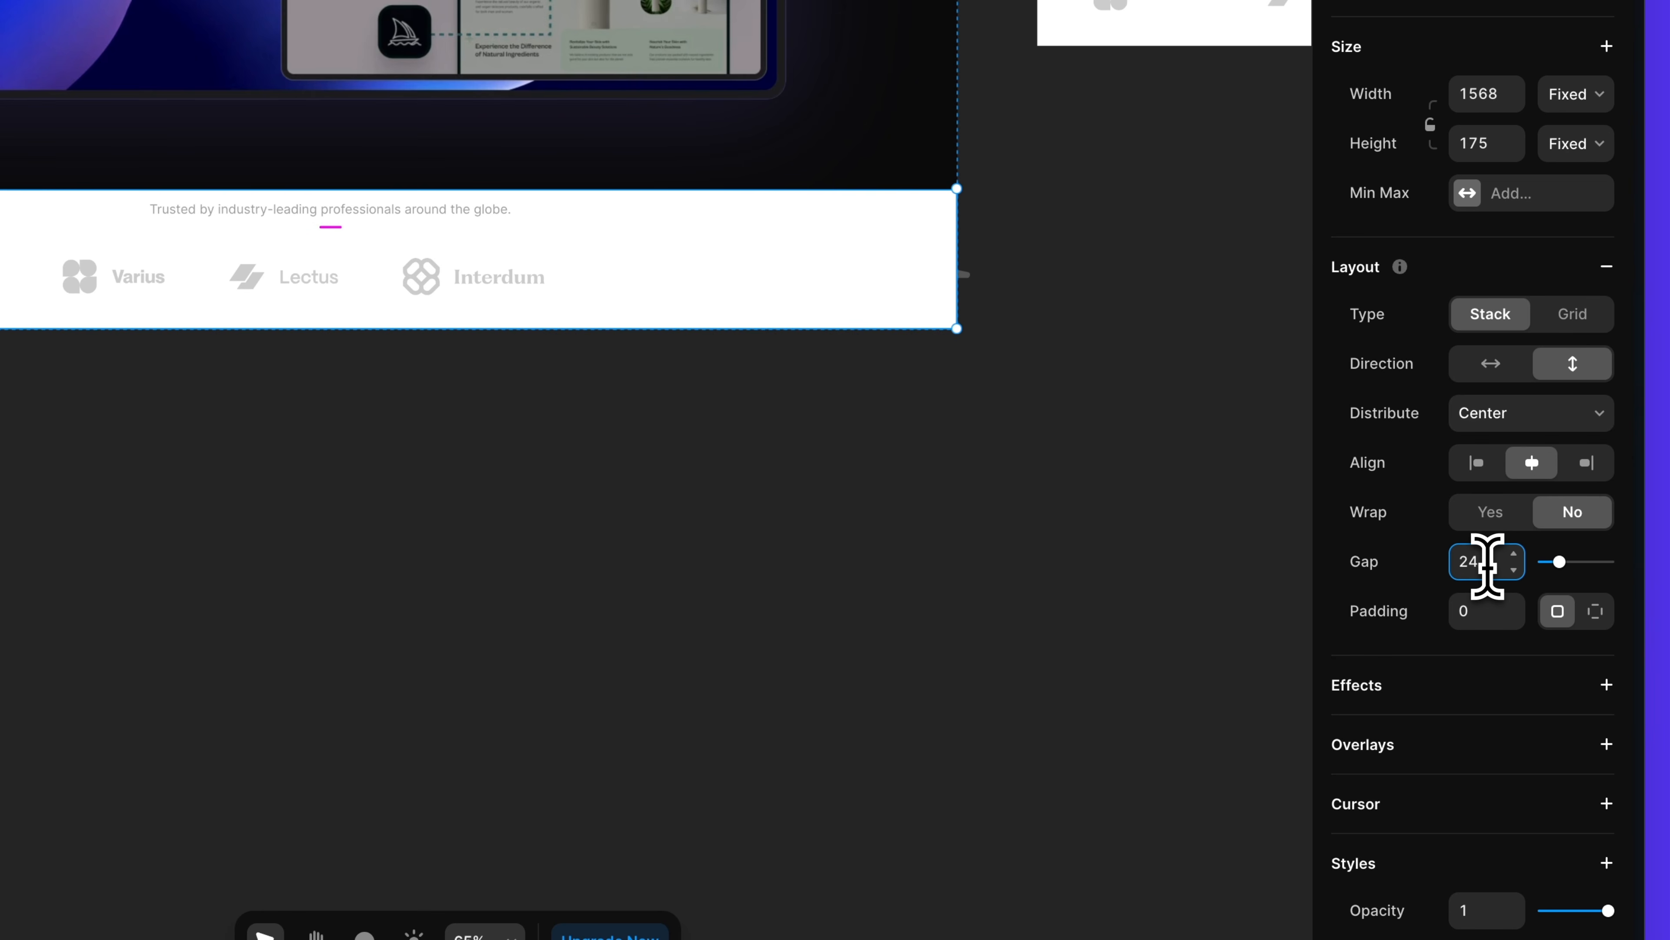
{"action": "scroll", "coordinate": [1499, 566], "scroll_direction": "down", "scroll_amount": 3}
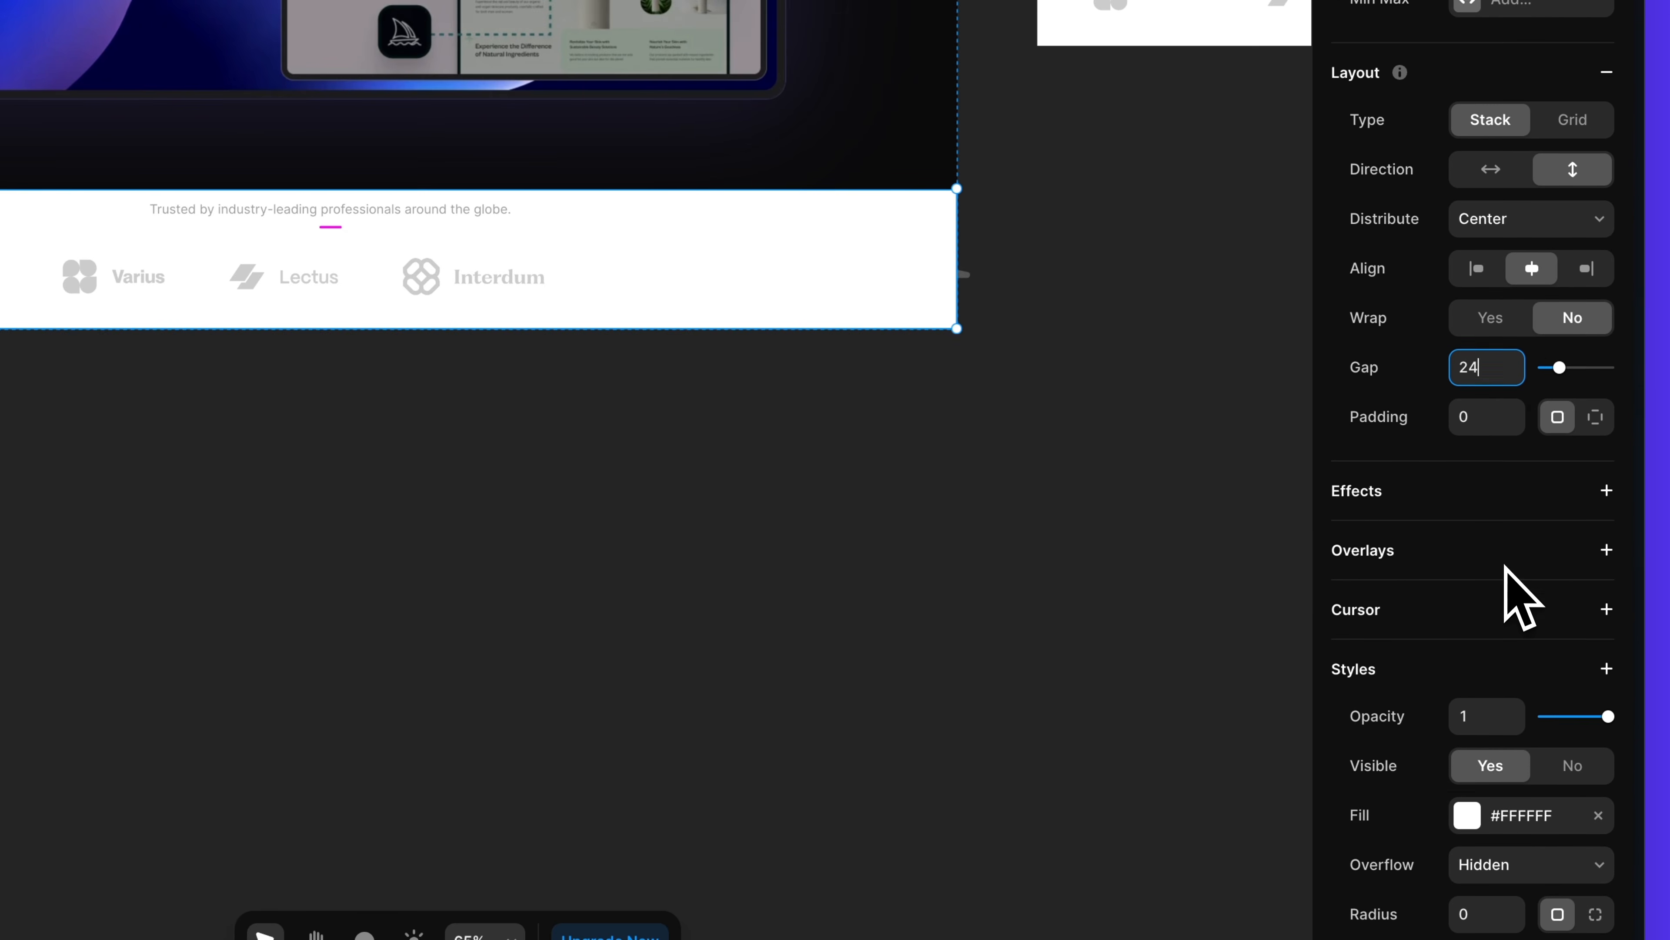
{"action": "left_click", "coordinate": [1598, 816]}
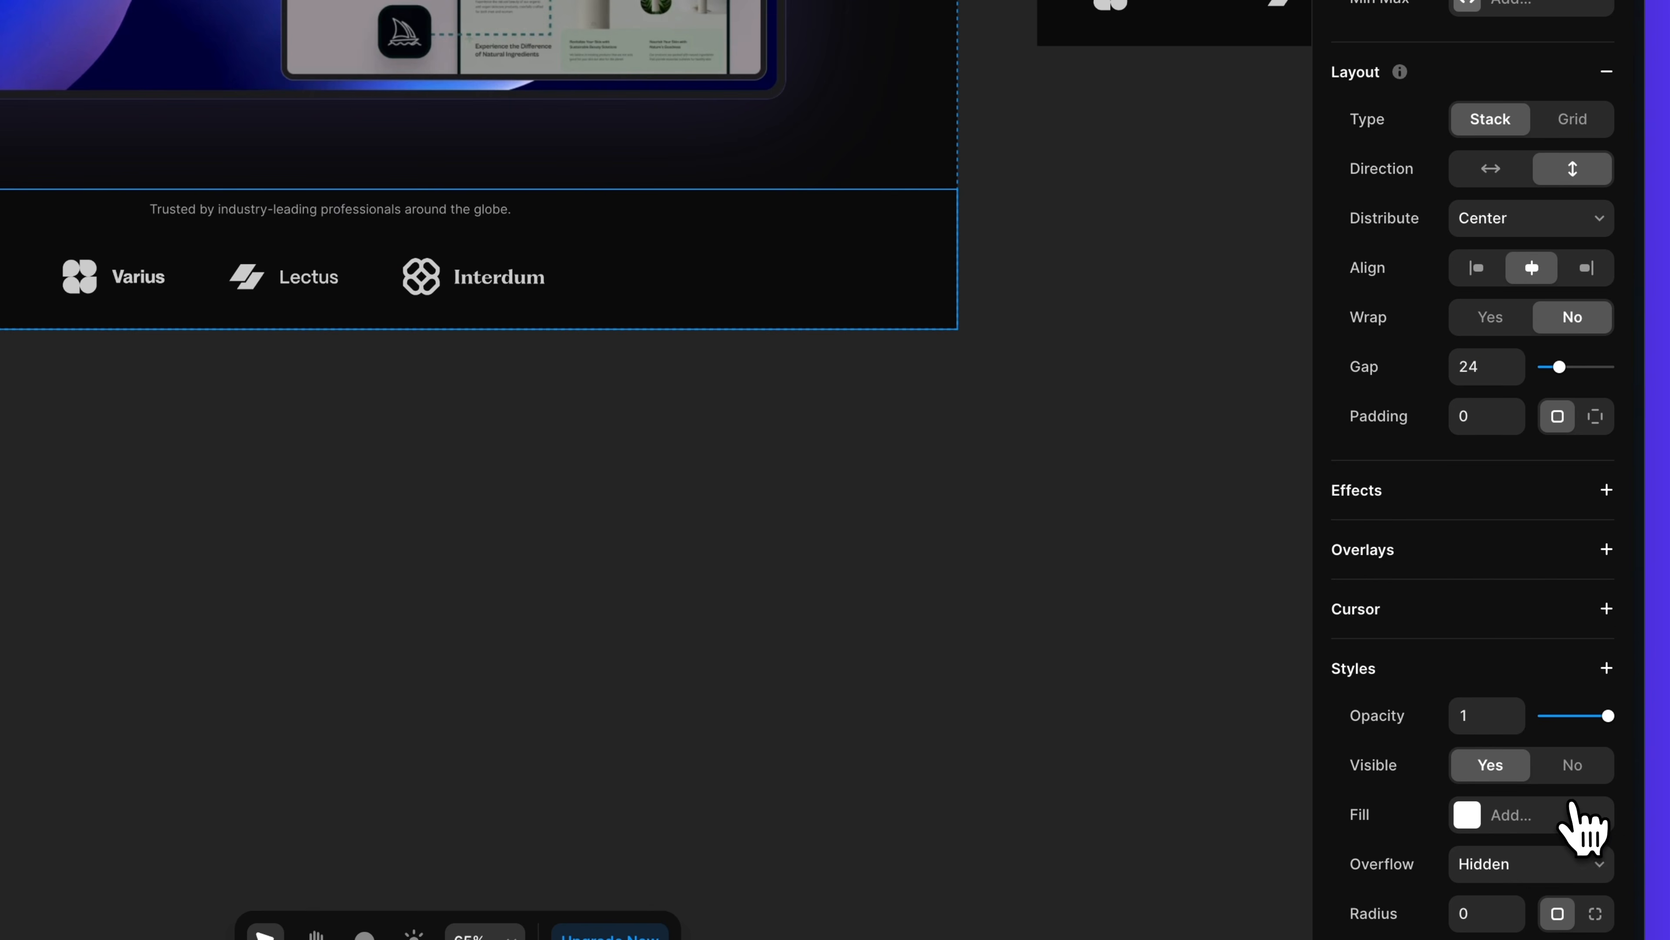
- Give the logo stack 80 padding at top and bottom and 16 at both sides, with Fill width and Fit Content height
{"action": "left_click", "coordinate": [1596, 416]}
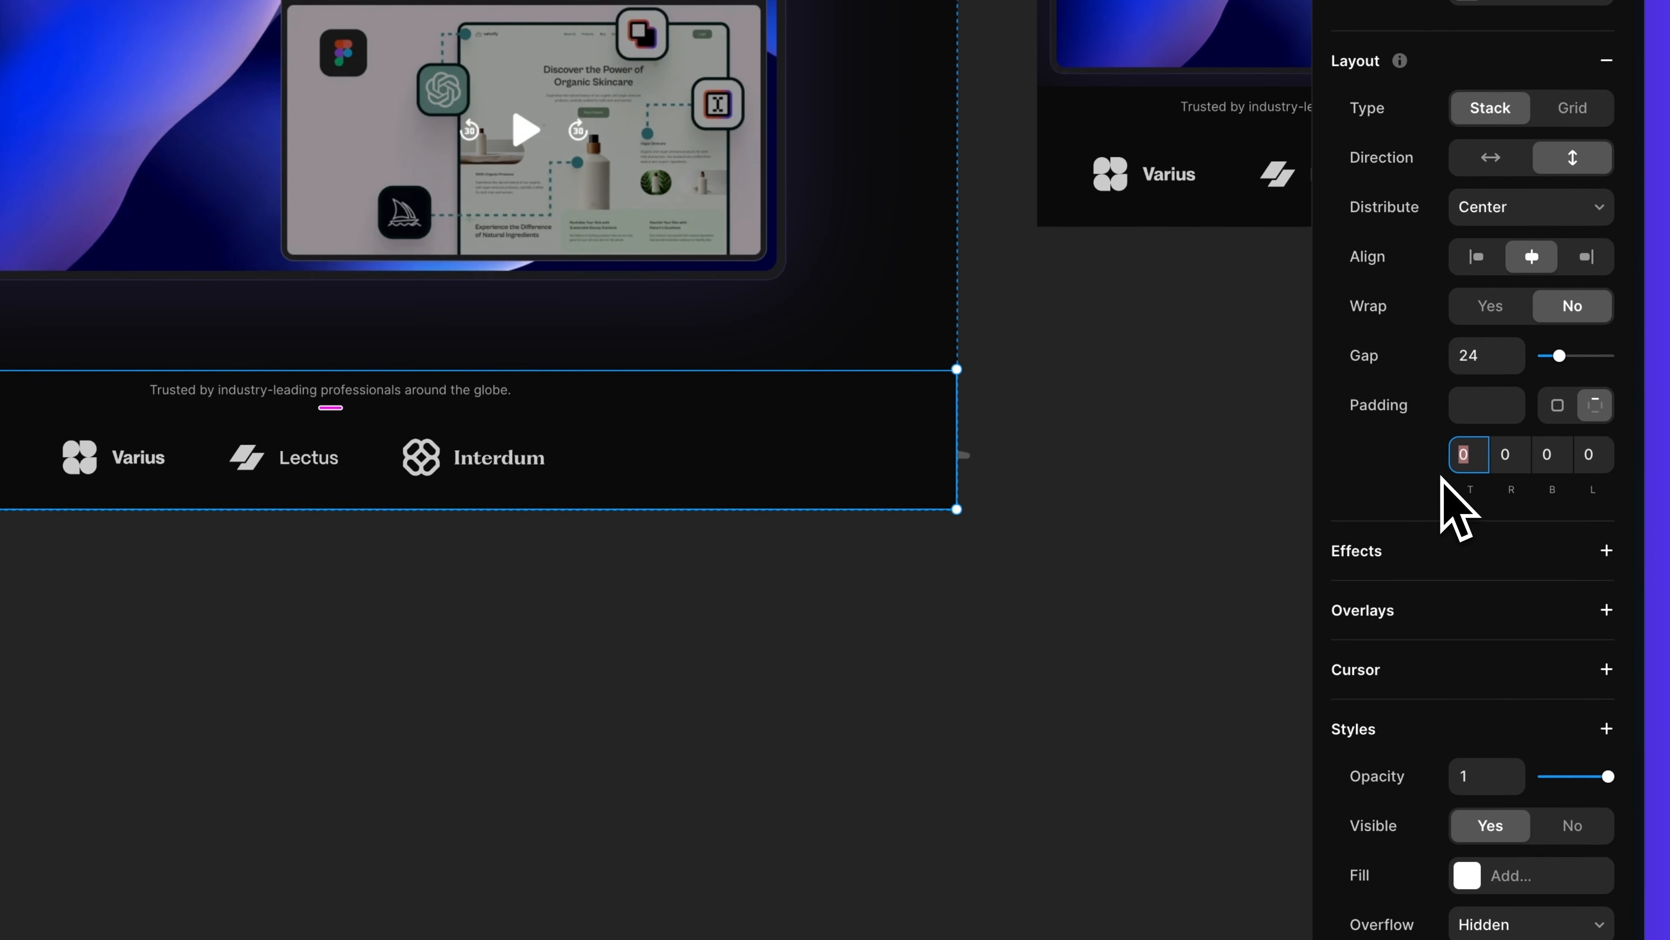
{"action": "left_click", "coordinate": [1513, 454]}
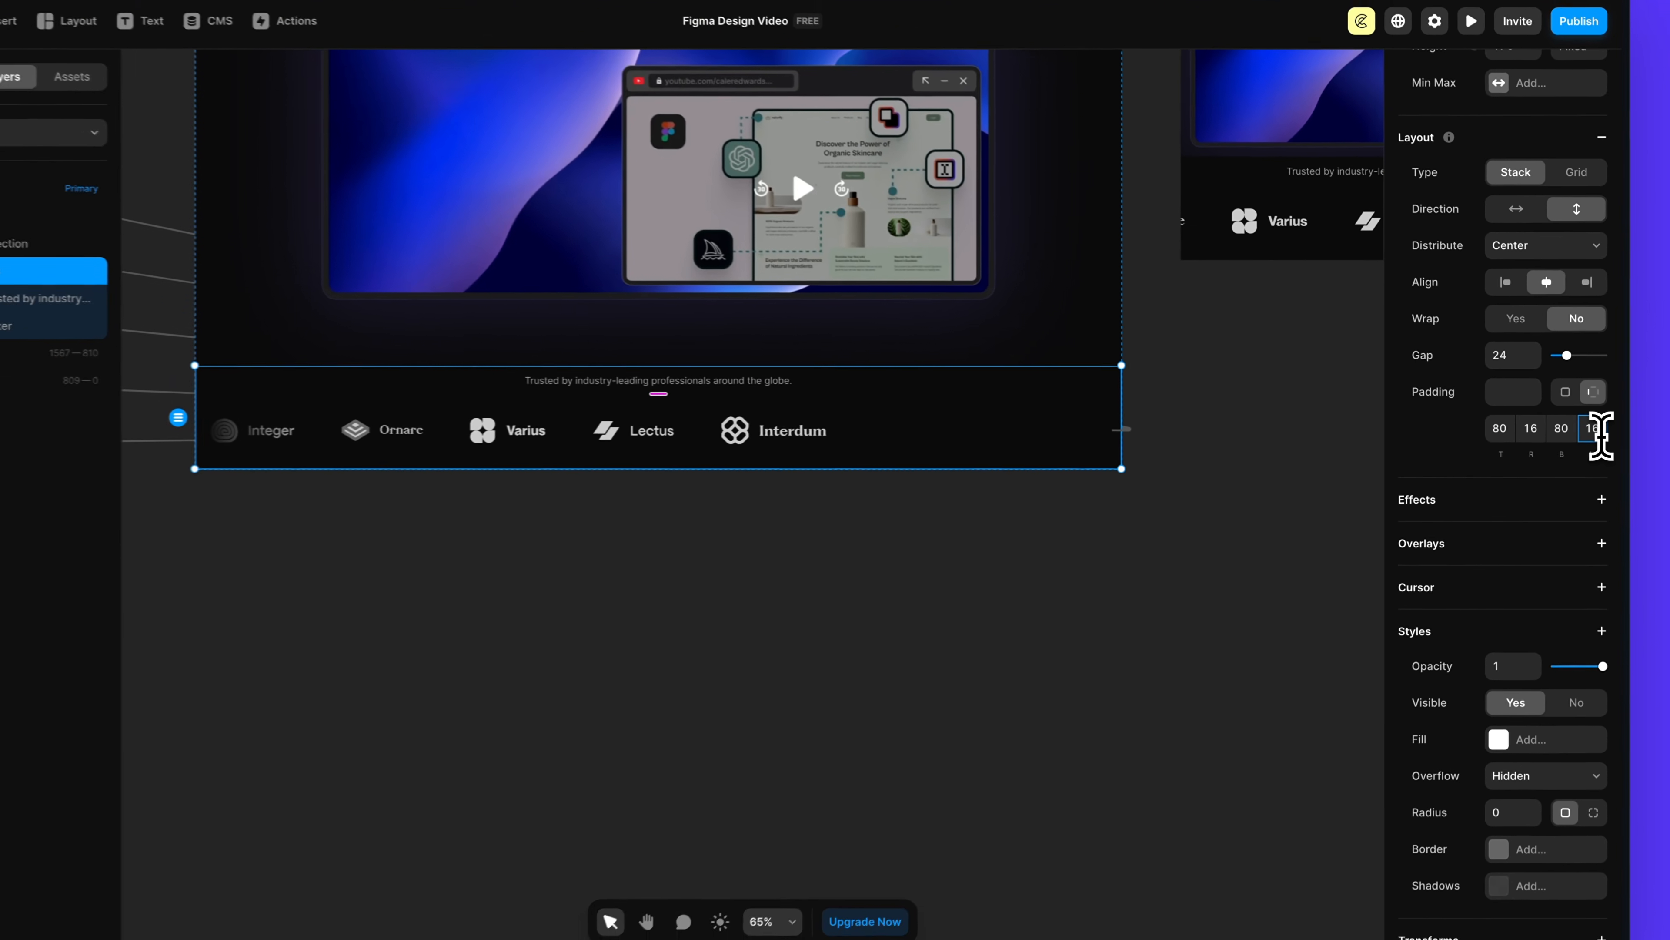
{"action": "left_click", "coordinate": [1590, 262]}
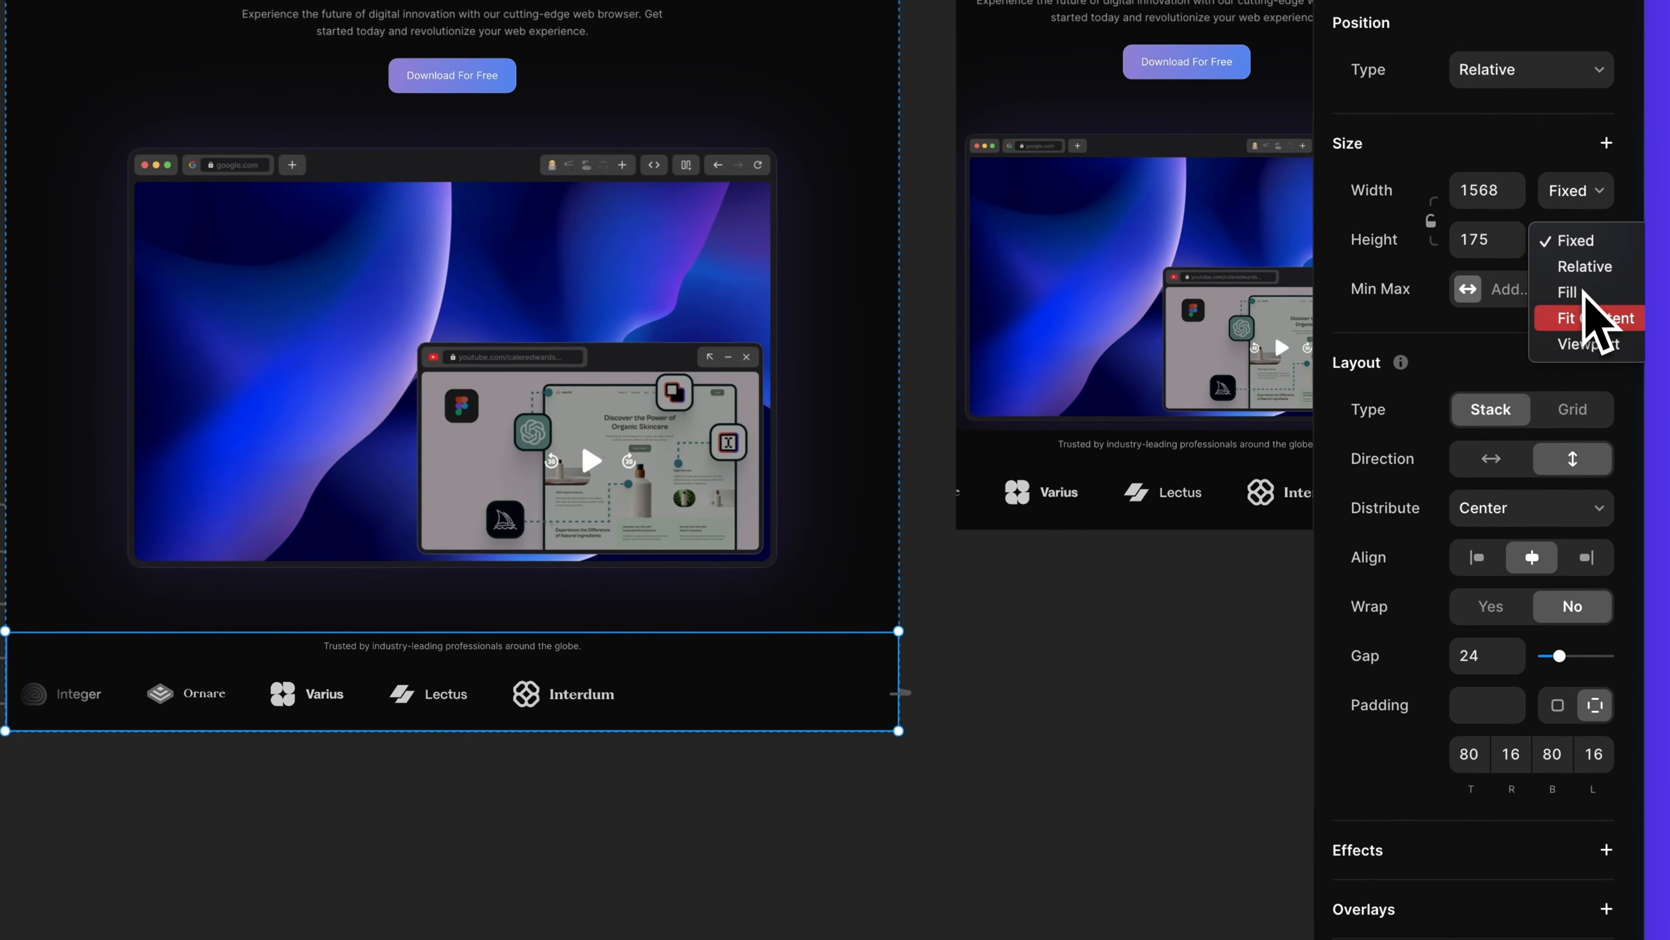
{"action": "left_click", "coordinate": [1596, 327]}
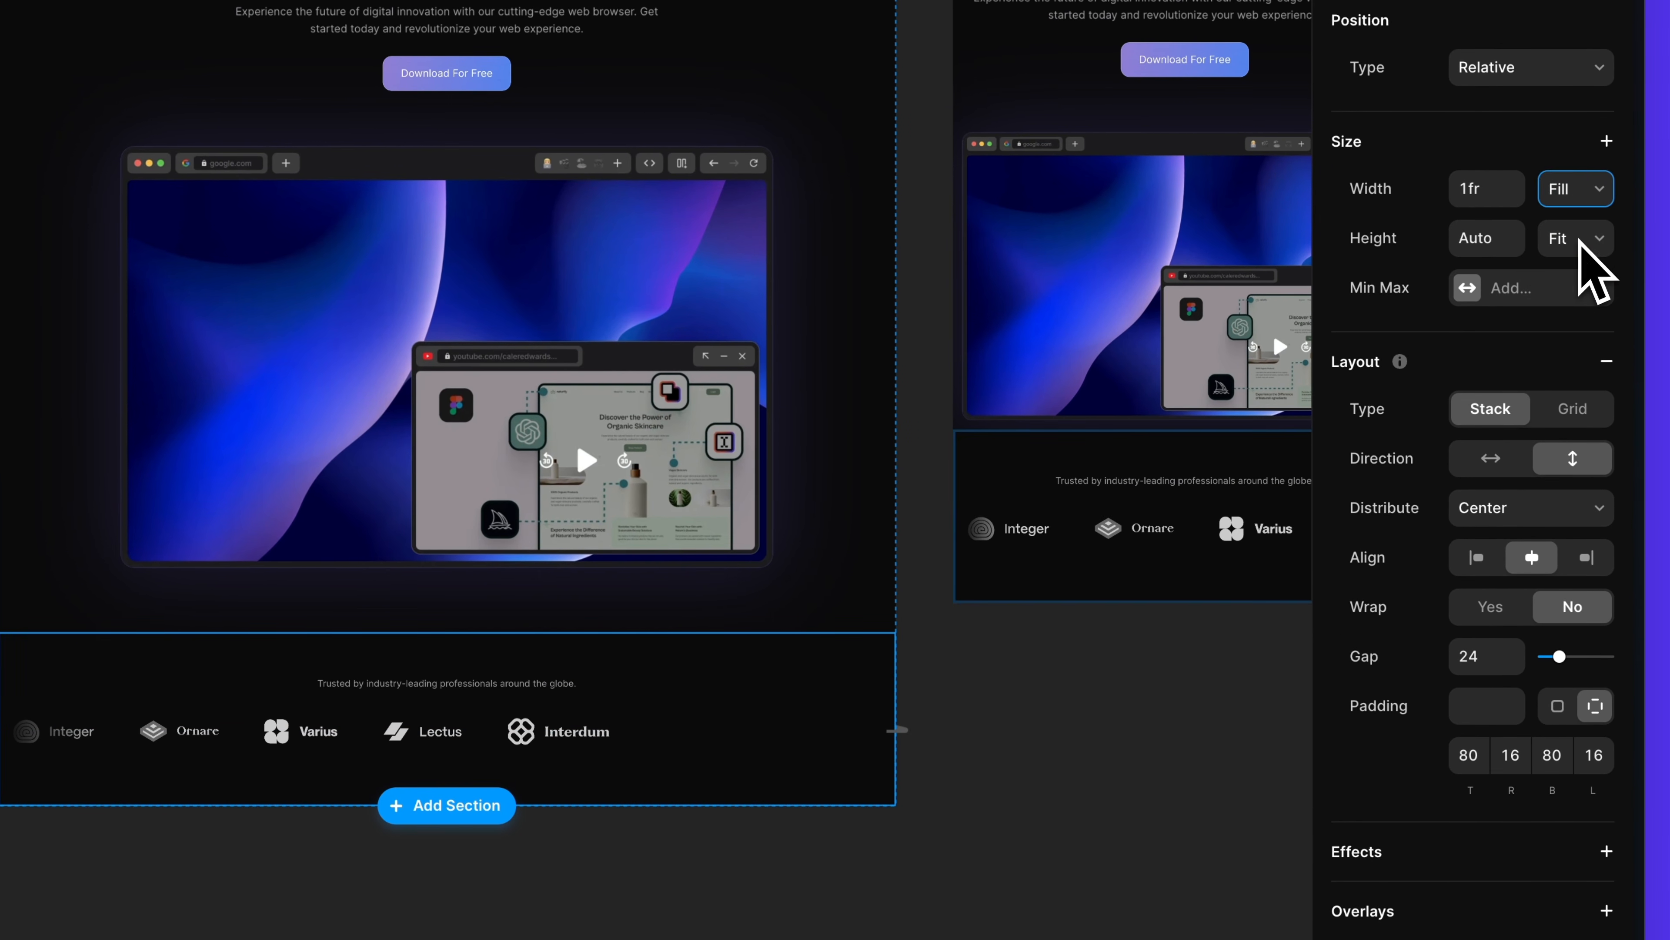
- Examine the logo section under the hero on the Desktop page and compare it with the smaller breakpoints
{"action": "scroll", "coordinate": [1093, 802], "scroll_direction": "down", "scroll_amount": 3}
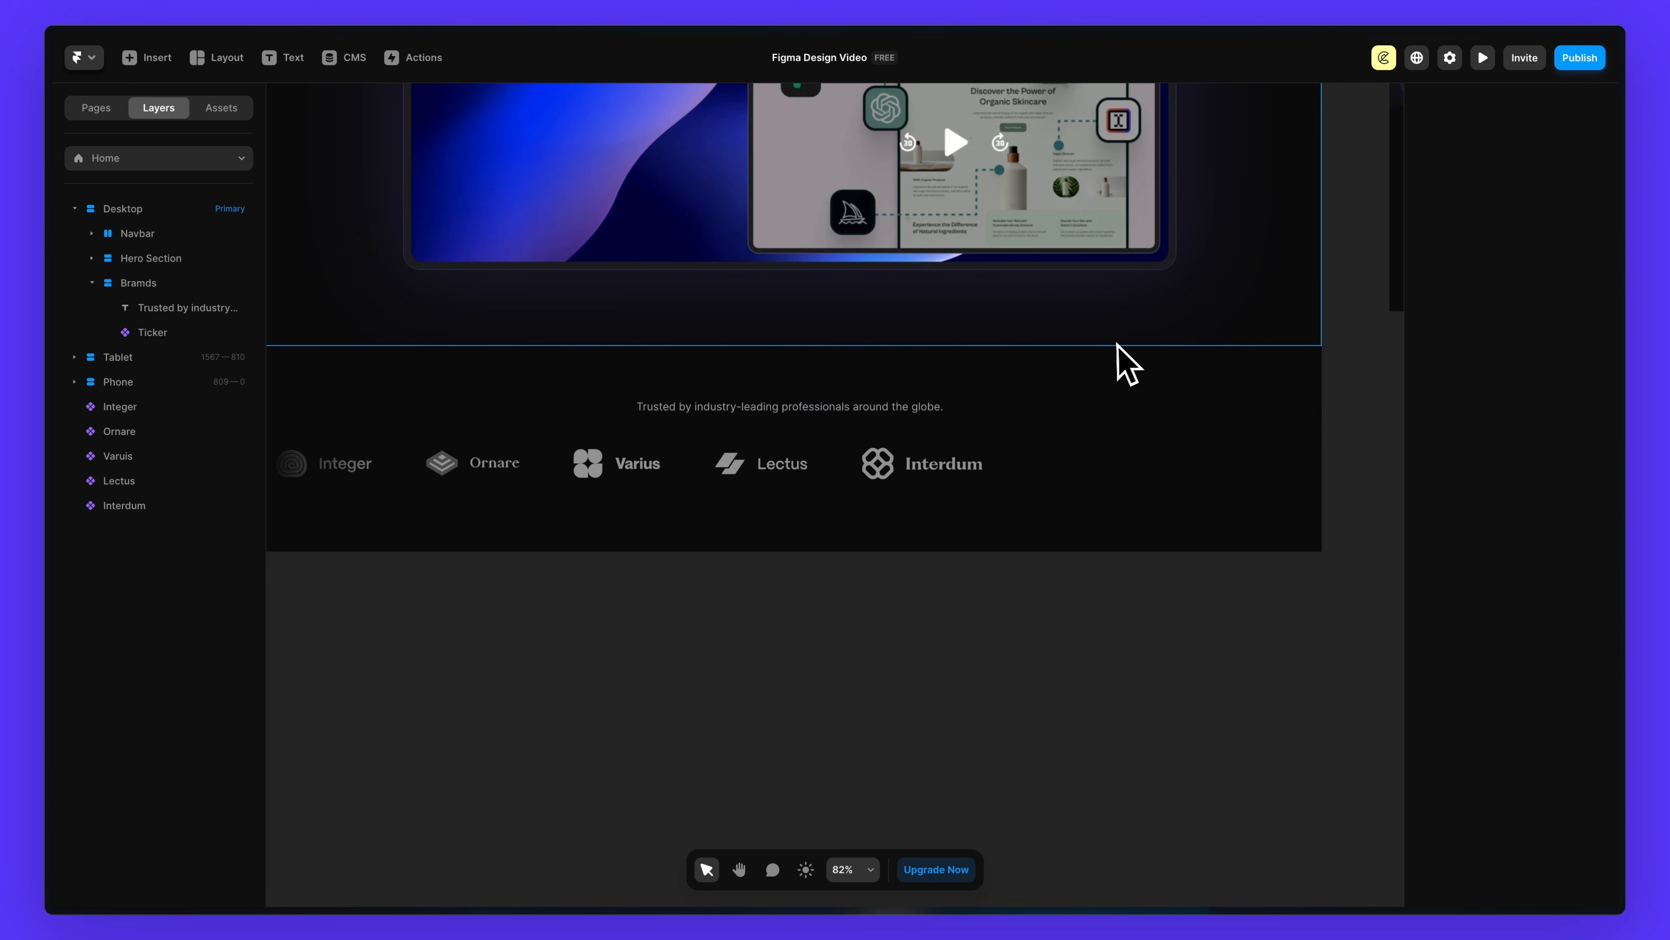
{"action": "scroll", "coordinate": [1122, 349], "scroll_direction": "down", "scroll_amount": 3}
{"action": "scroll", "coordinate": [1145, 352], "scroll_direction": "up", "scroll_amount": 2}
{"action": "left_click", "coordinate": [1147, 313]}
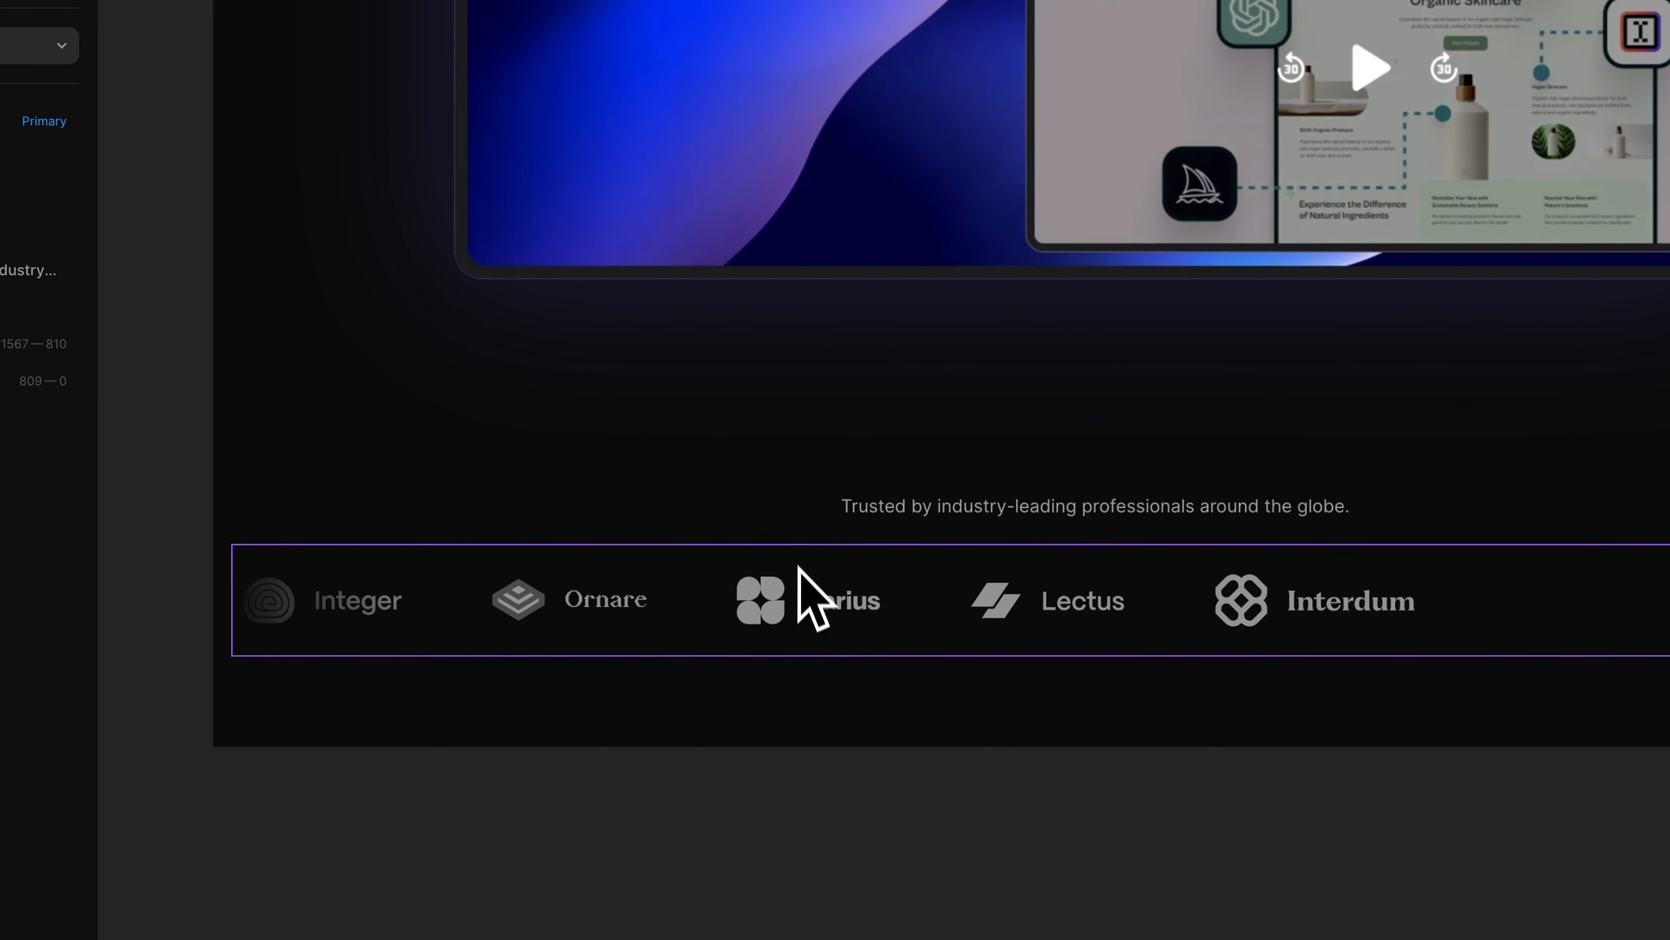
{"action": "scroll", "coordinate": [795, 703], "scroll_direction": "down", "scroll_amount": 5}
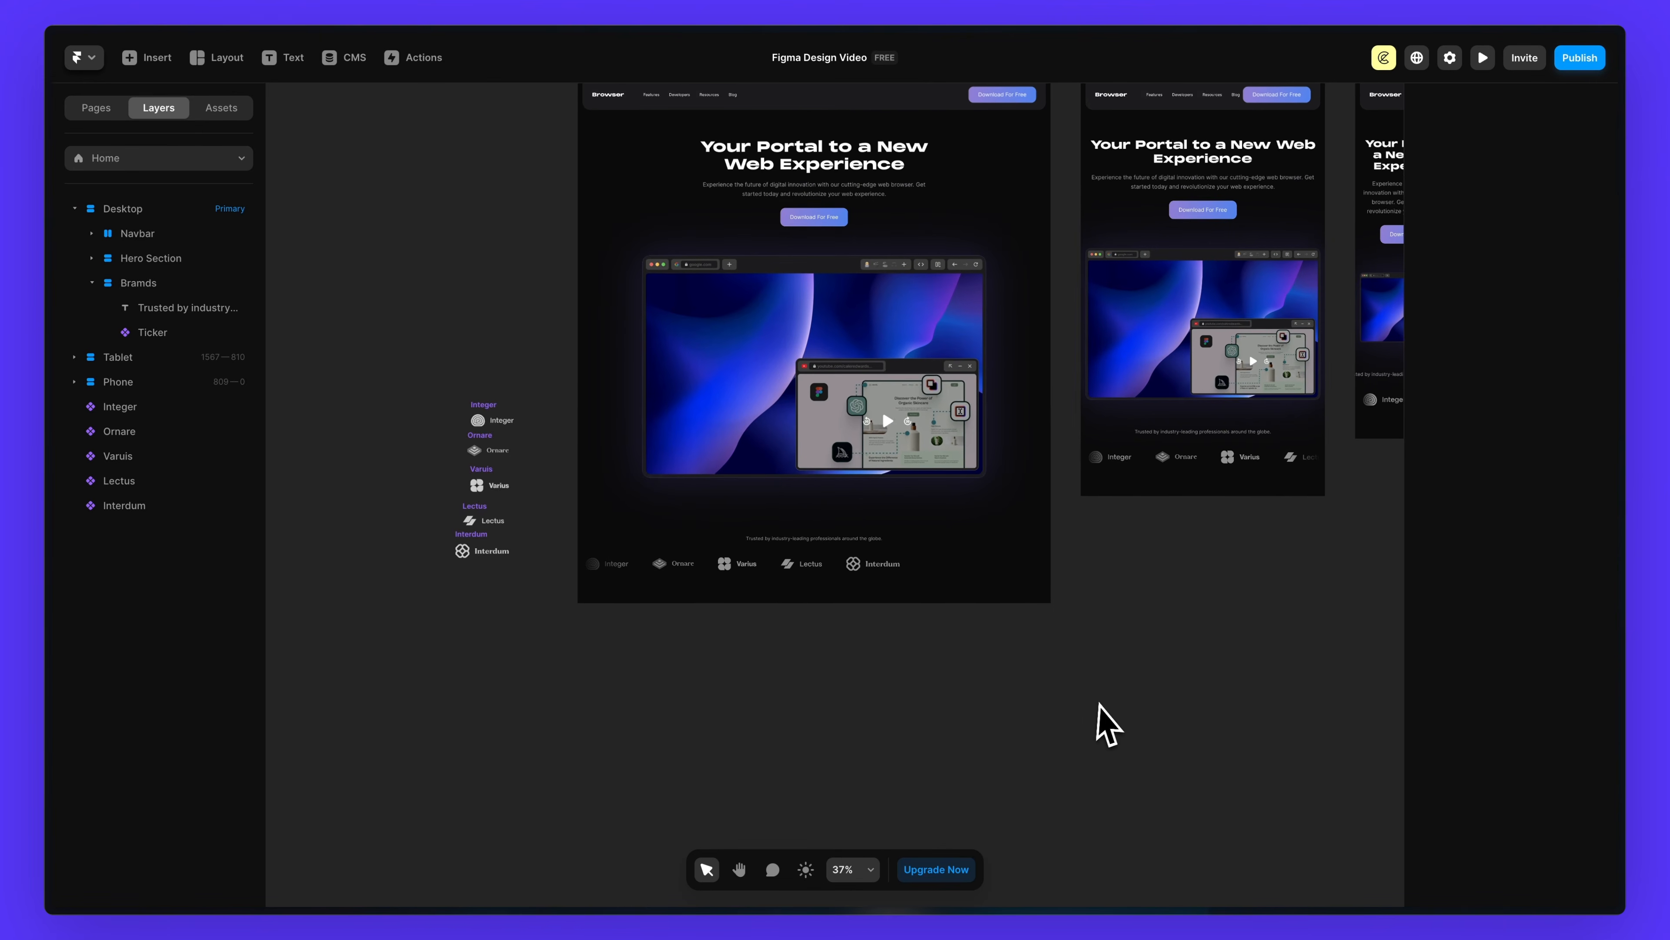
{"action": "scroll", "coordinate": [1096, 720], "scroll_direction": "up", "scroll_amount": 3}
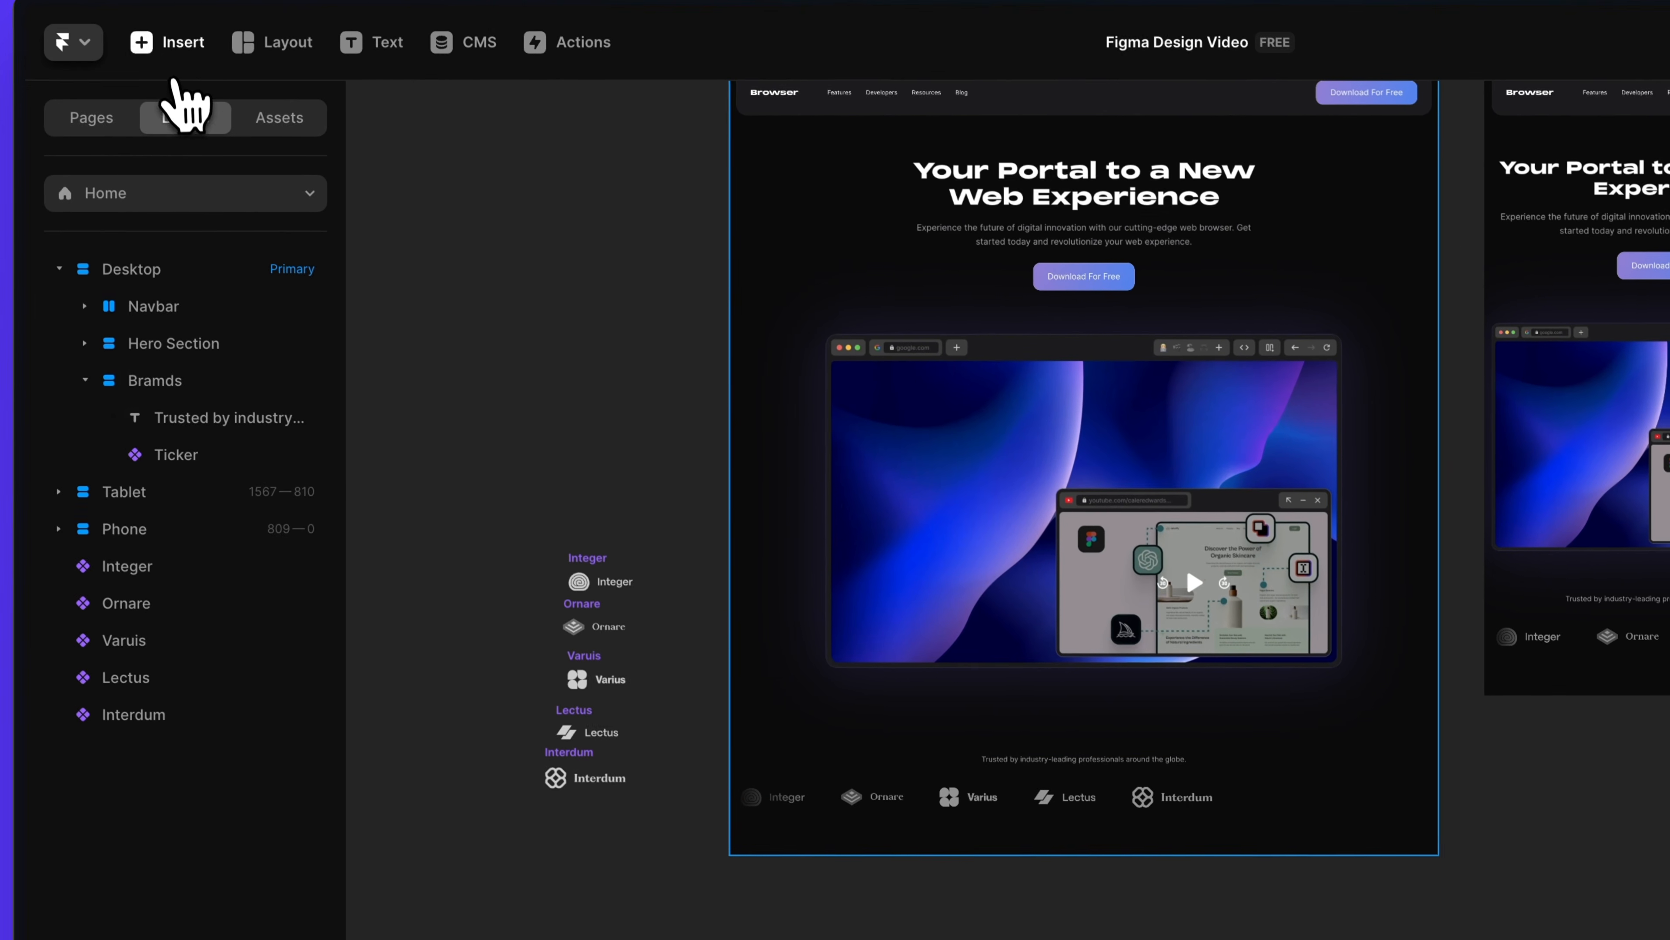
- Insert the Testimonials 3 section onto the canvas and move it slightly down below the Desktop page
{"action": "left_click", "coordinate": [148, 63]}
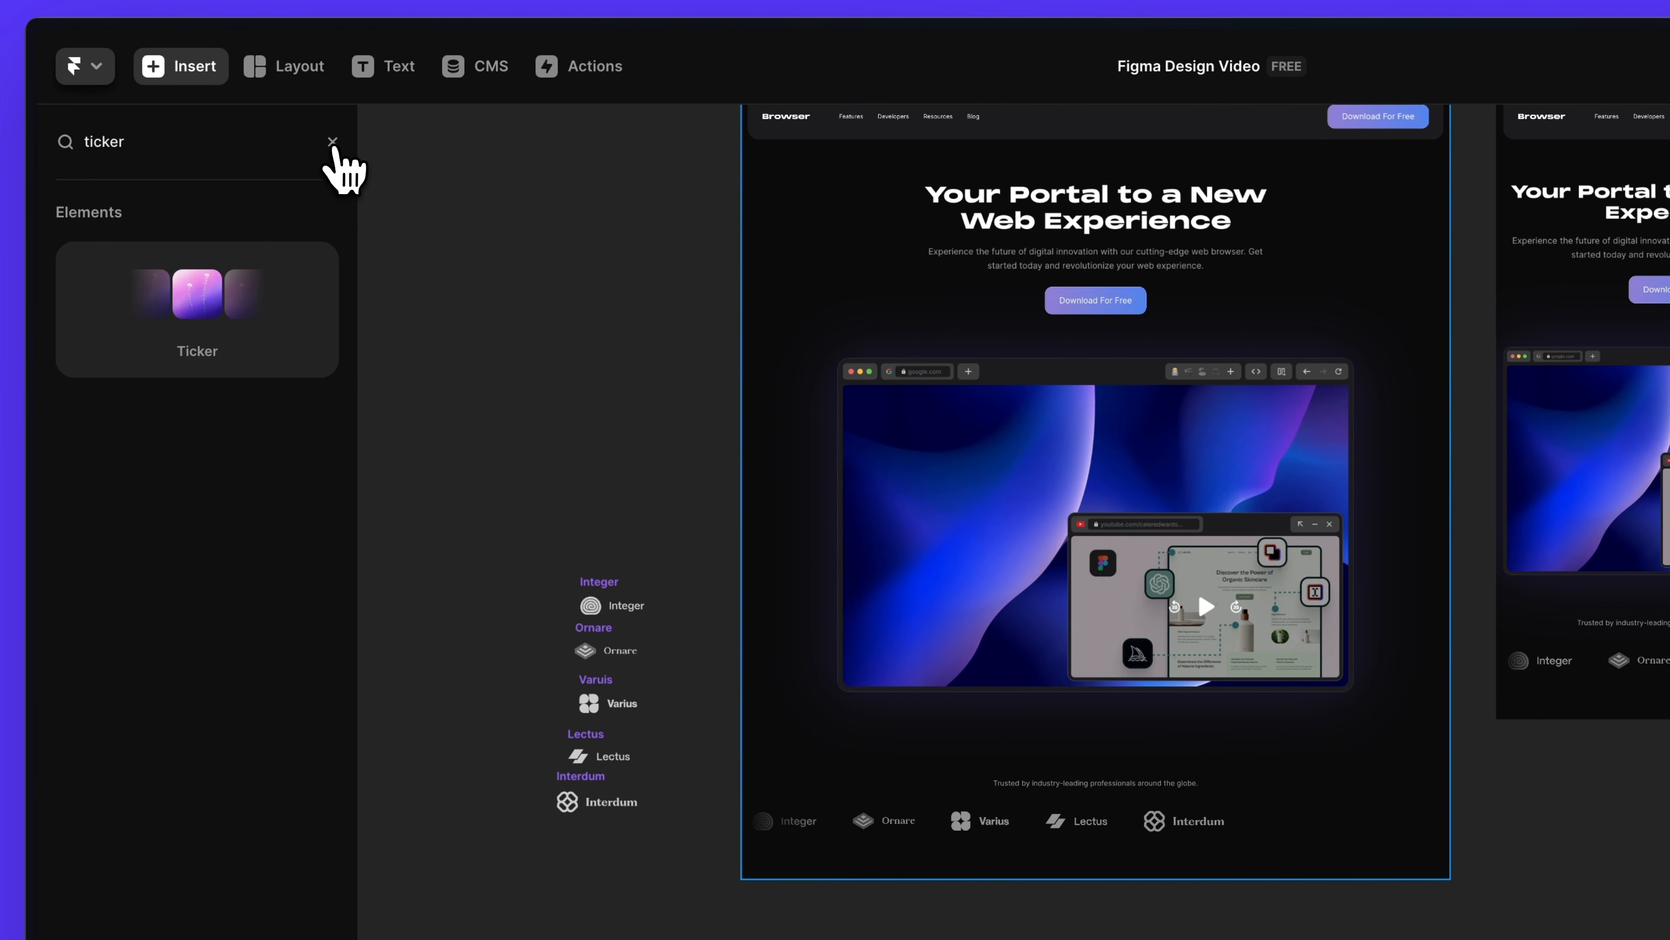
{"action": "left_click", "coordinate": [333, 142]}
{"action": "mouse_move", "coordinate": [198, 328]}
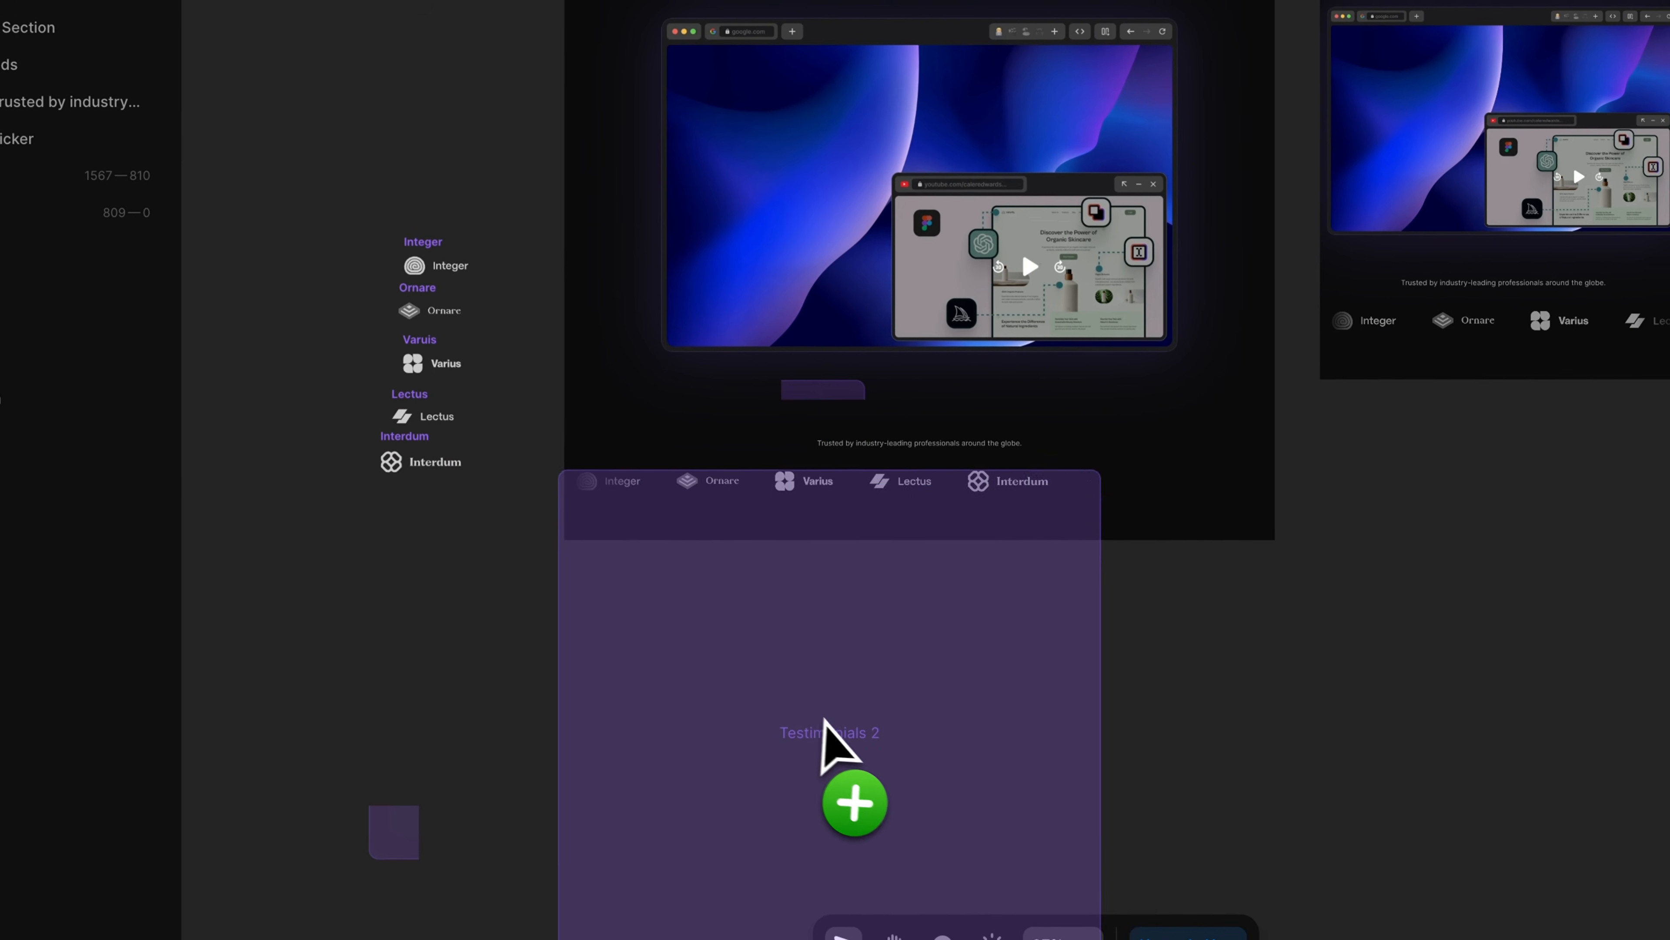
{"action": "left_click_drag", "start_coordinate": [824, 719], "coordinate": [904, 830]}
{"action": "scroll", "coordinate": [920, 803], "scroll_direction": "down", "scroll_amount": 5}
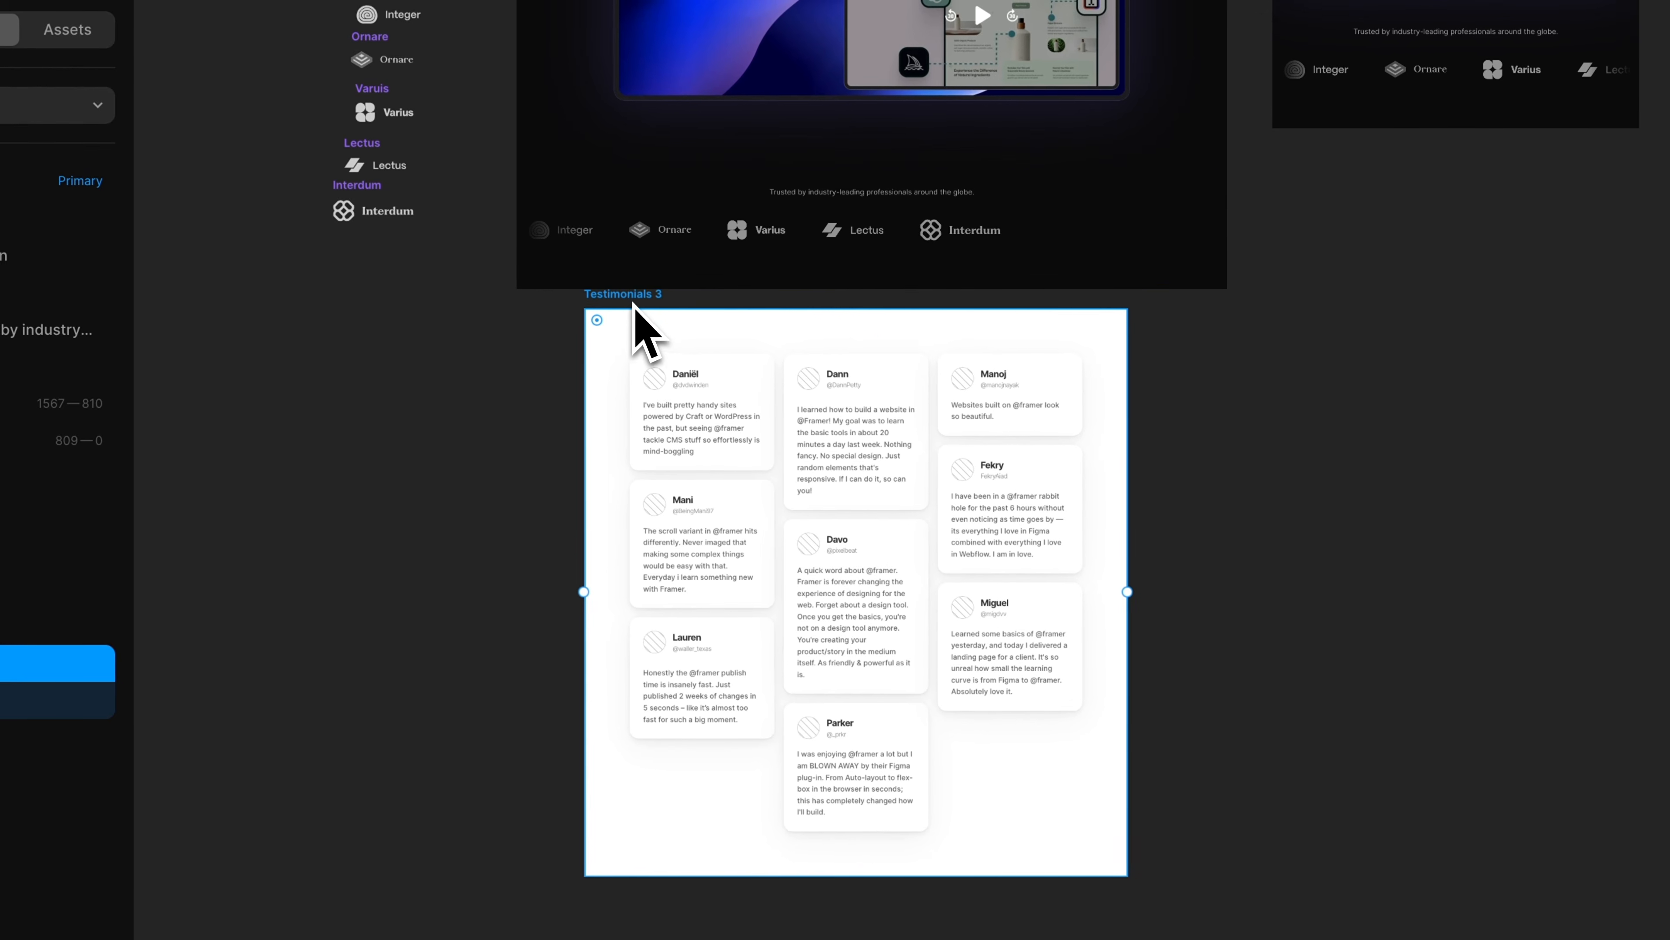
{"action": "left_click_drag", "start_coordinate": [633, 304], "coordinate": [644, 362]}
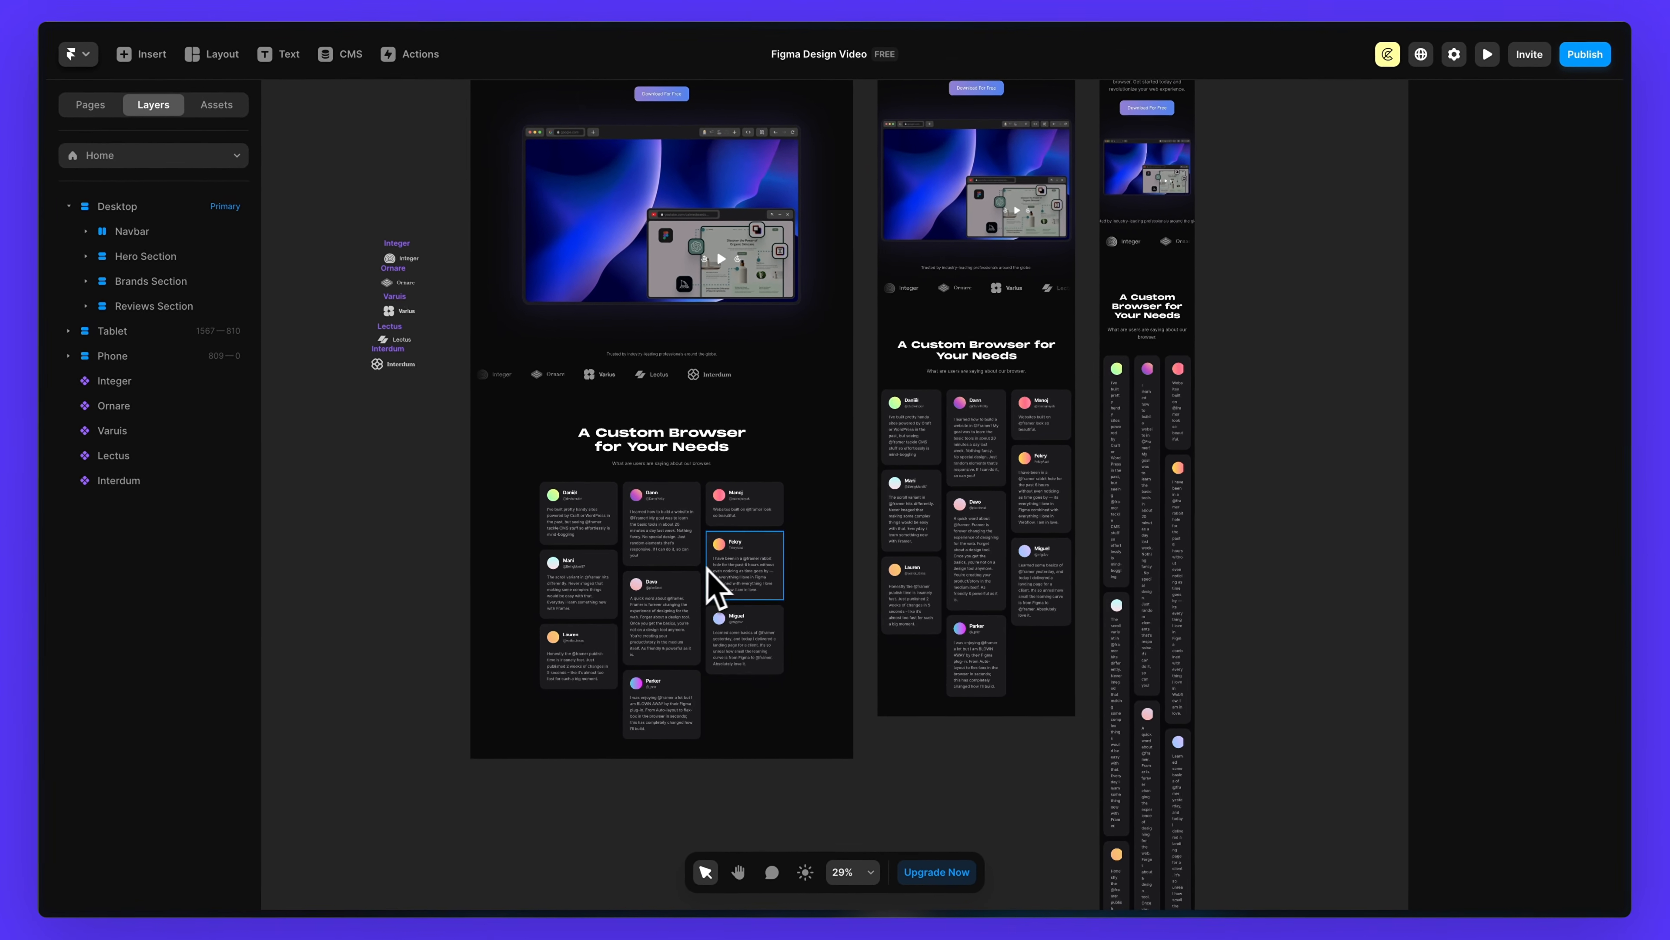
- Set the direction of the testimonial cards' stack in the Phone layout to vertical
{"action": "scroll", "coordinate": [1051, 283], "scroll_direction": "up", "scroll_amount": 5}
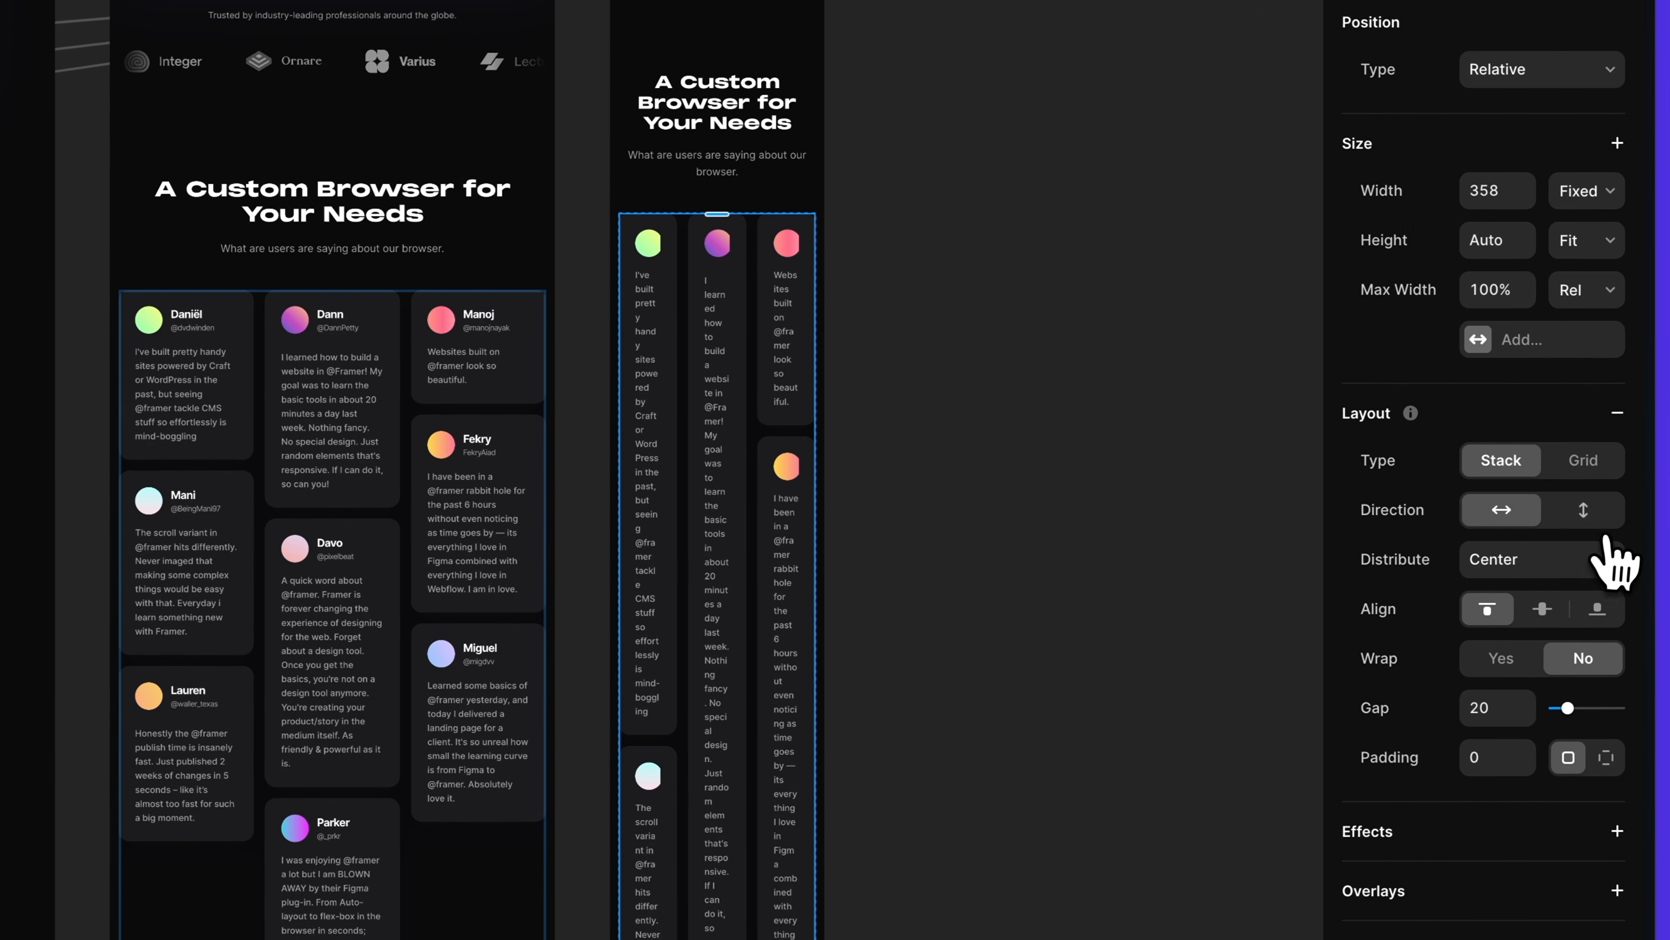
{"action": "left_click", "coordinate": [1592, 513]}
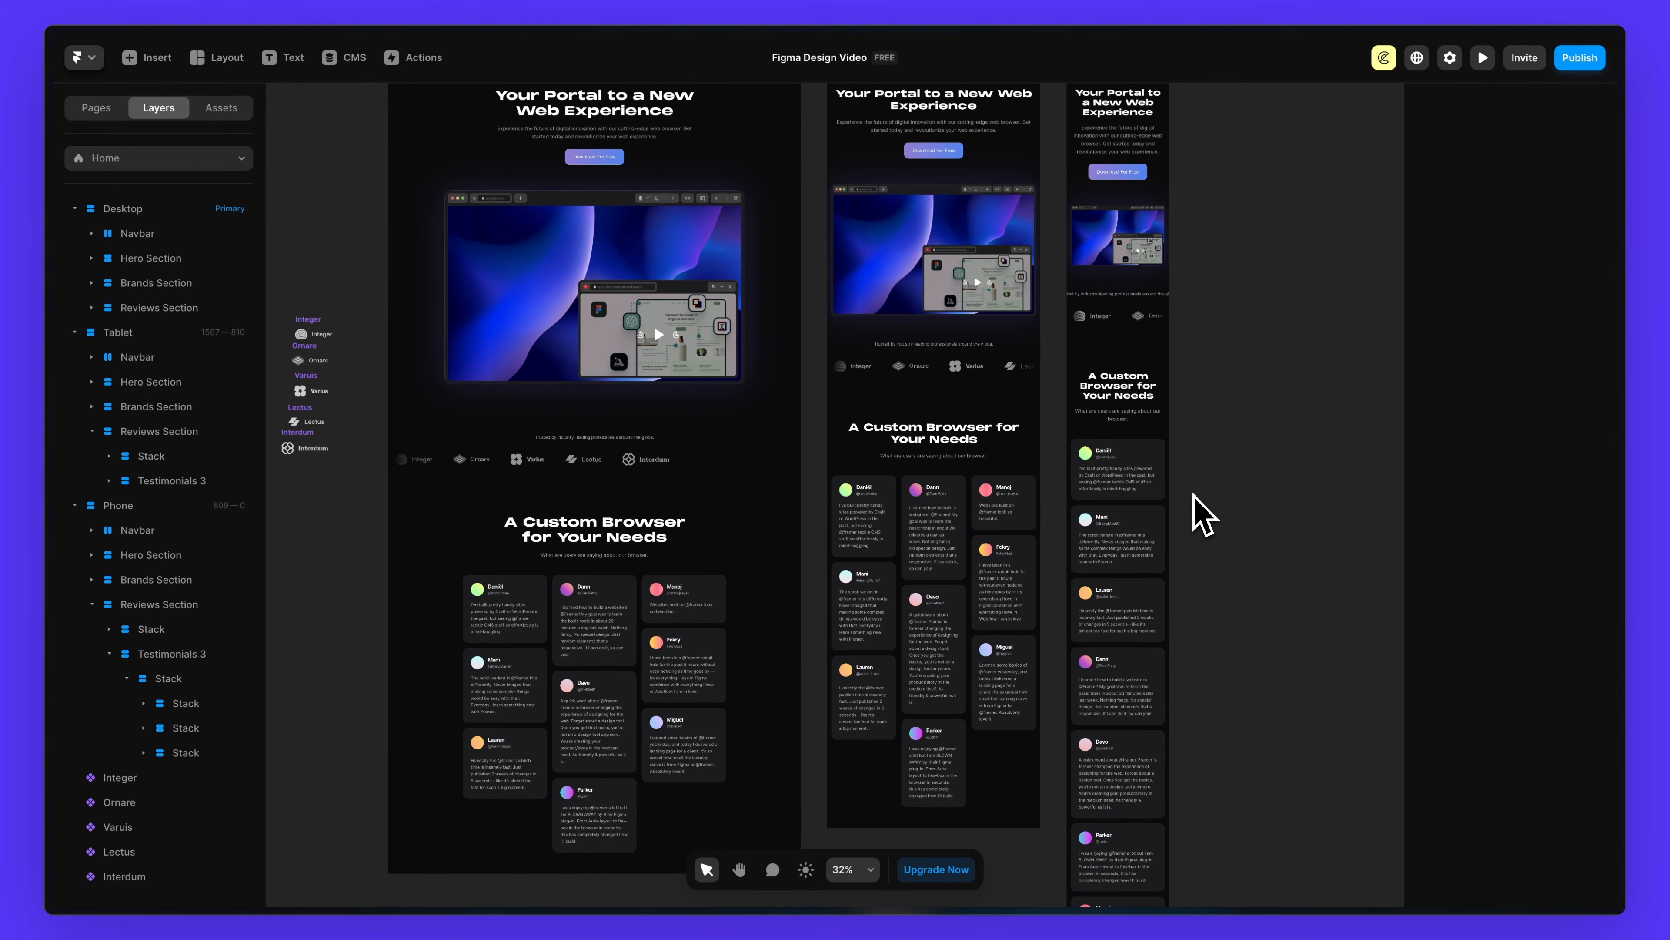
- Draw a frame about 768 high on the canvas below the Desktop page, matching the page's width
{"action": "key", "text": "f"}
{"action": "left_click_drag", "start_coordinate": [513, 362], "coordinate": [1003, 599]}
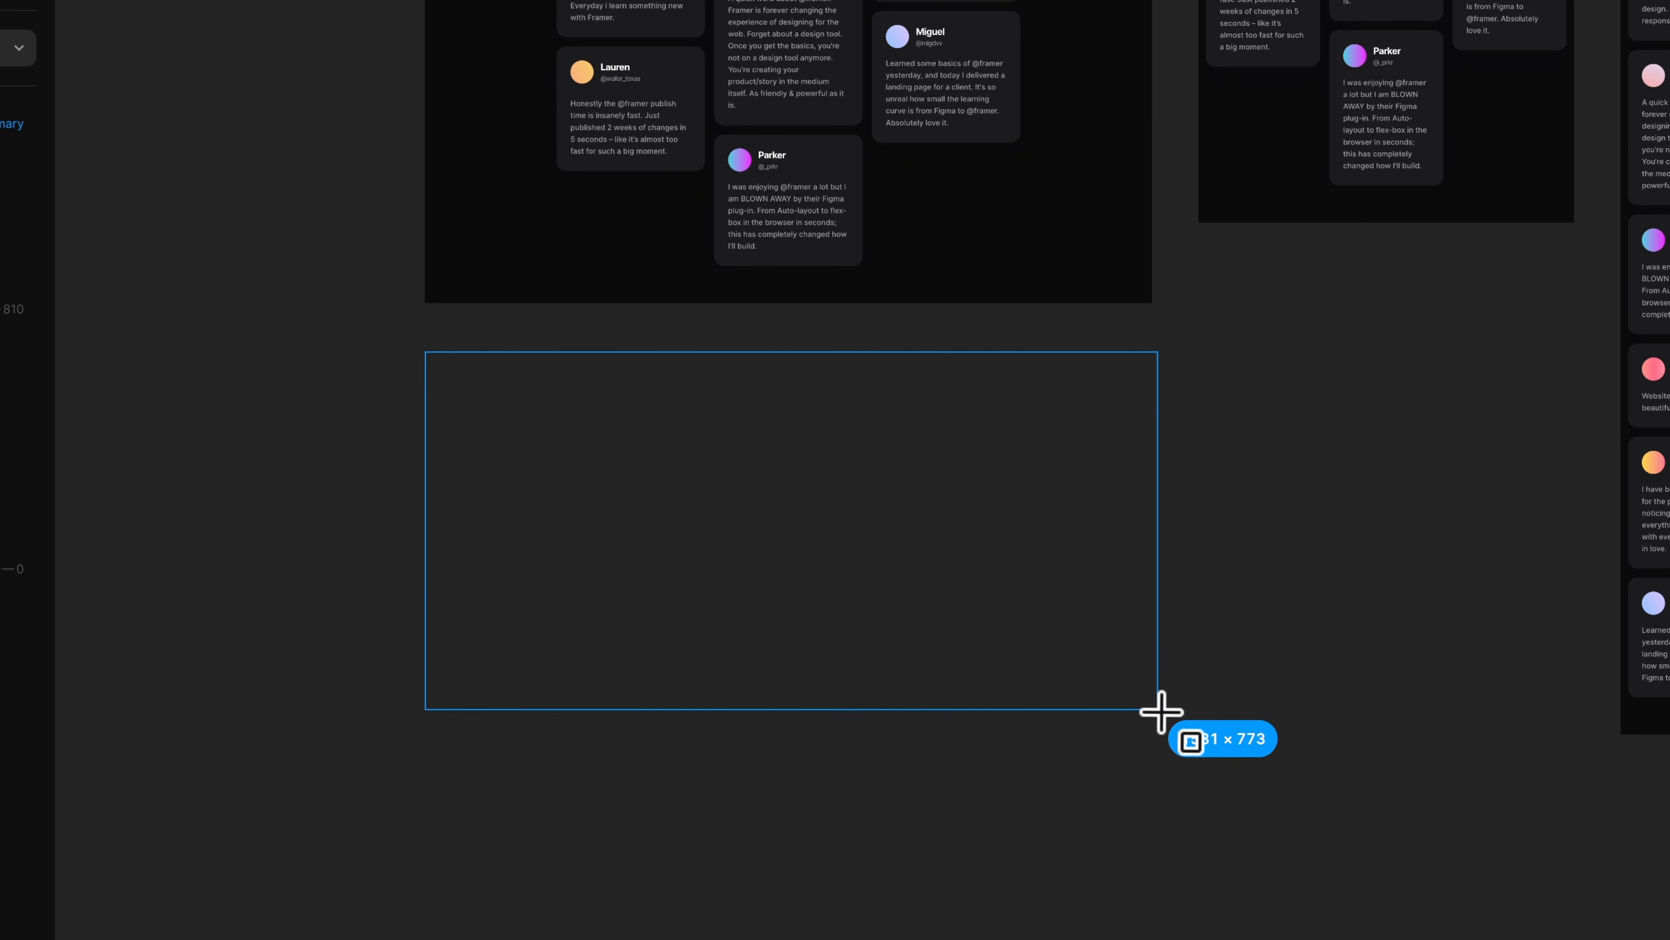
{"action": "left_click_drag", "start_coordinate": [1150, 710], "coordinate": [1151, 707]}
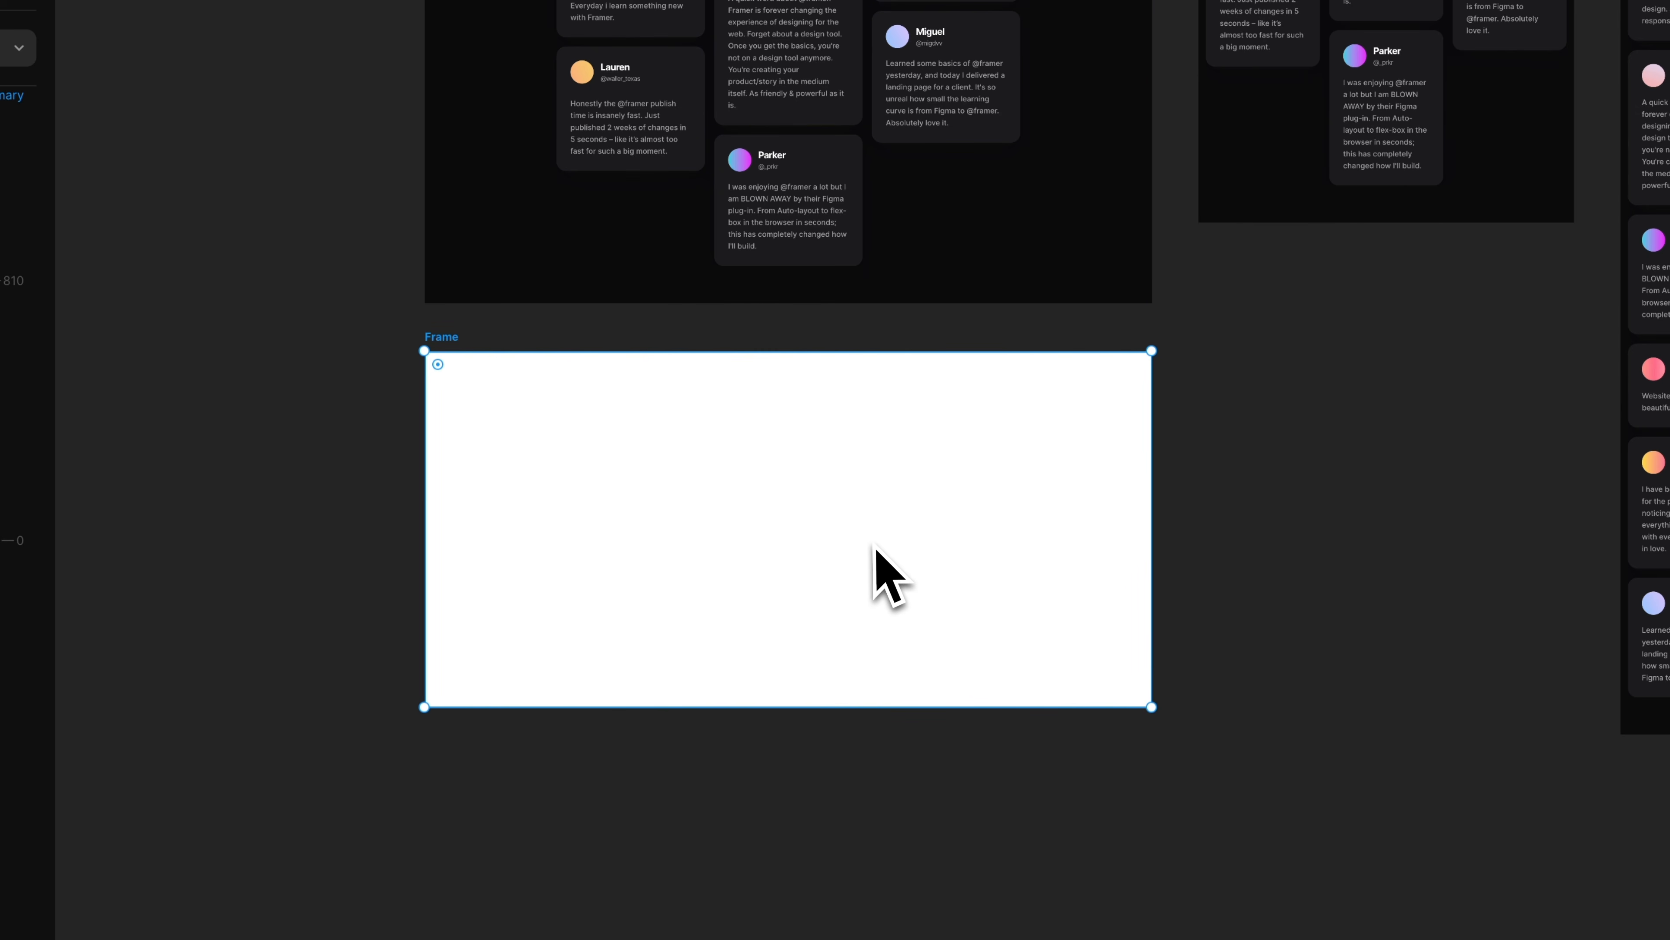
- Paste a copy of the reviews section's heading stack into the new frame and remove the frame's white fill
{"action": "scroll", "coordinate": [842, 520], "scroll_direction": "up", "scroll_amount": 7}
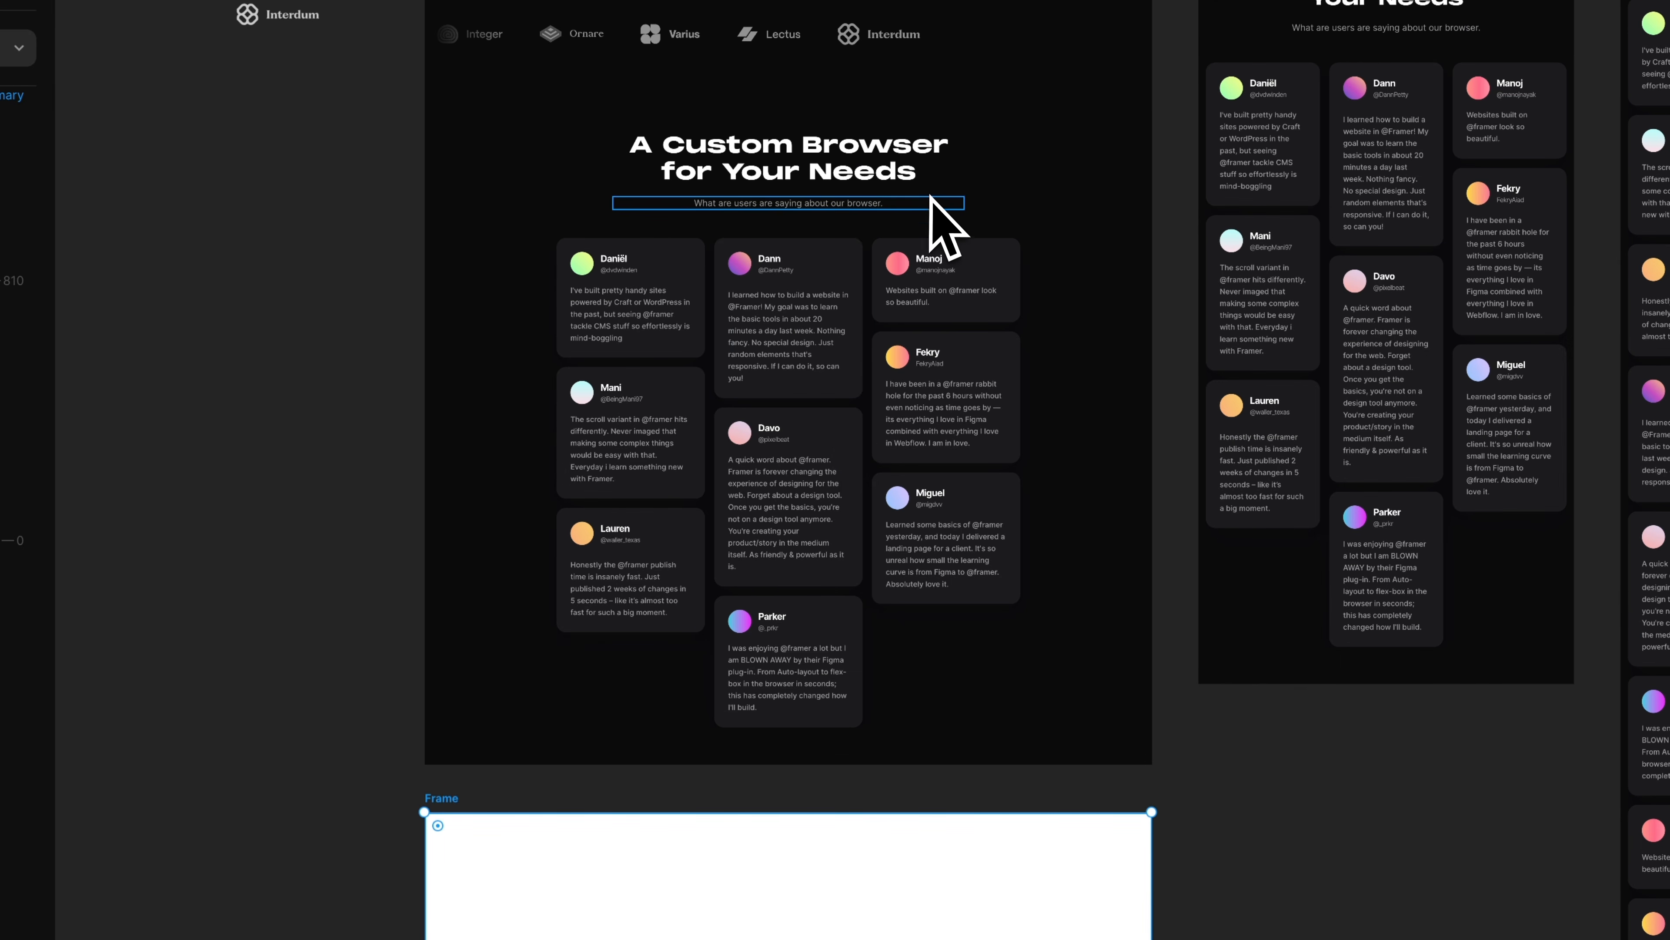
{"action": "key", "text": "super+v"}
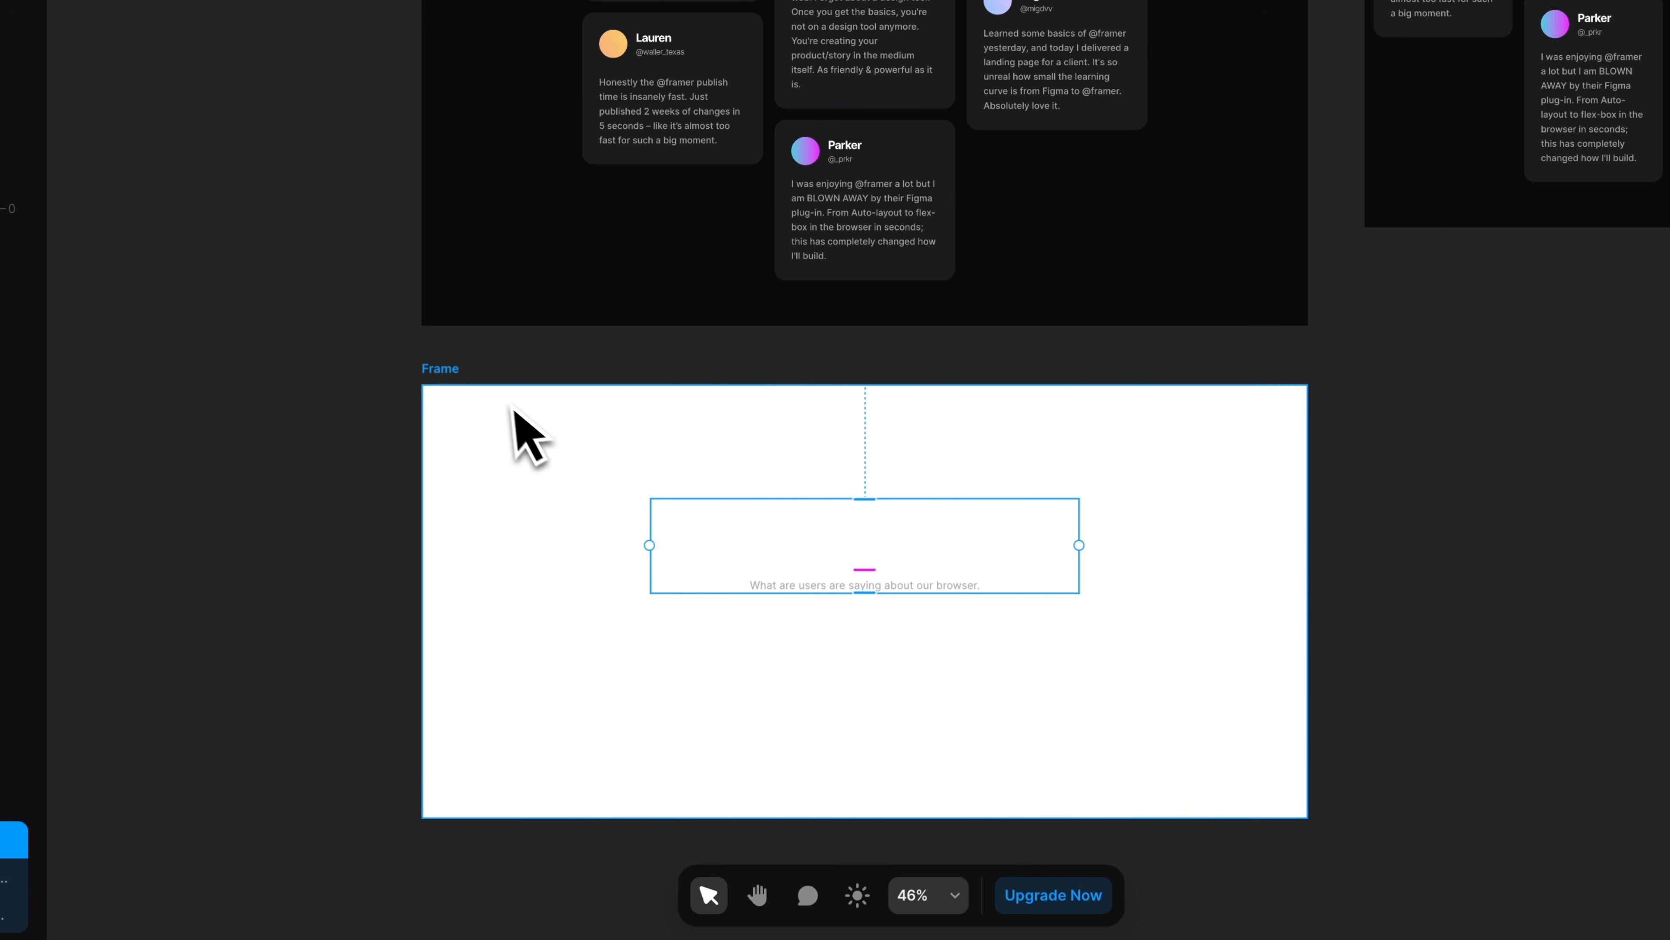
{"action": "left_click", "coordinate": [657, 414]}
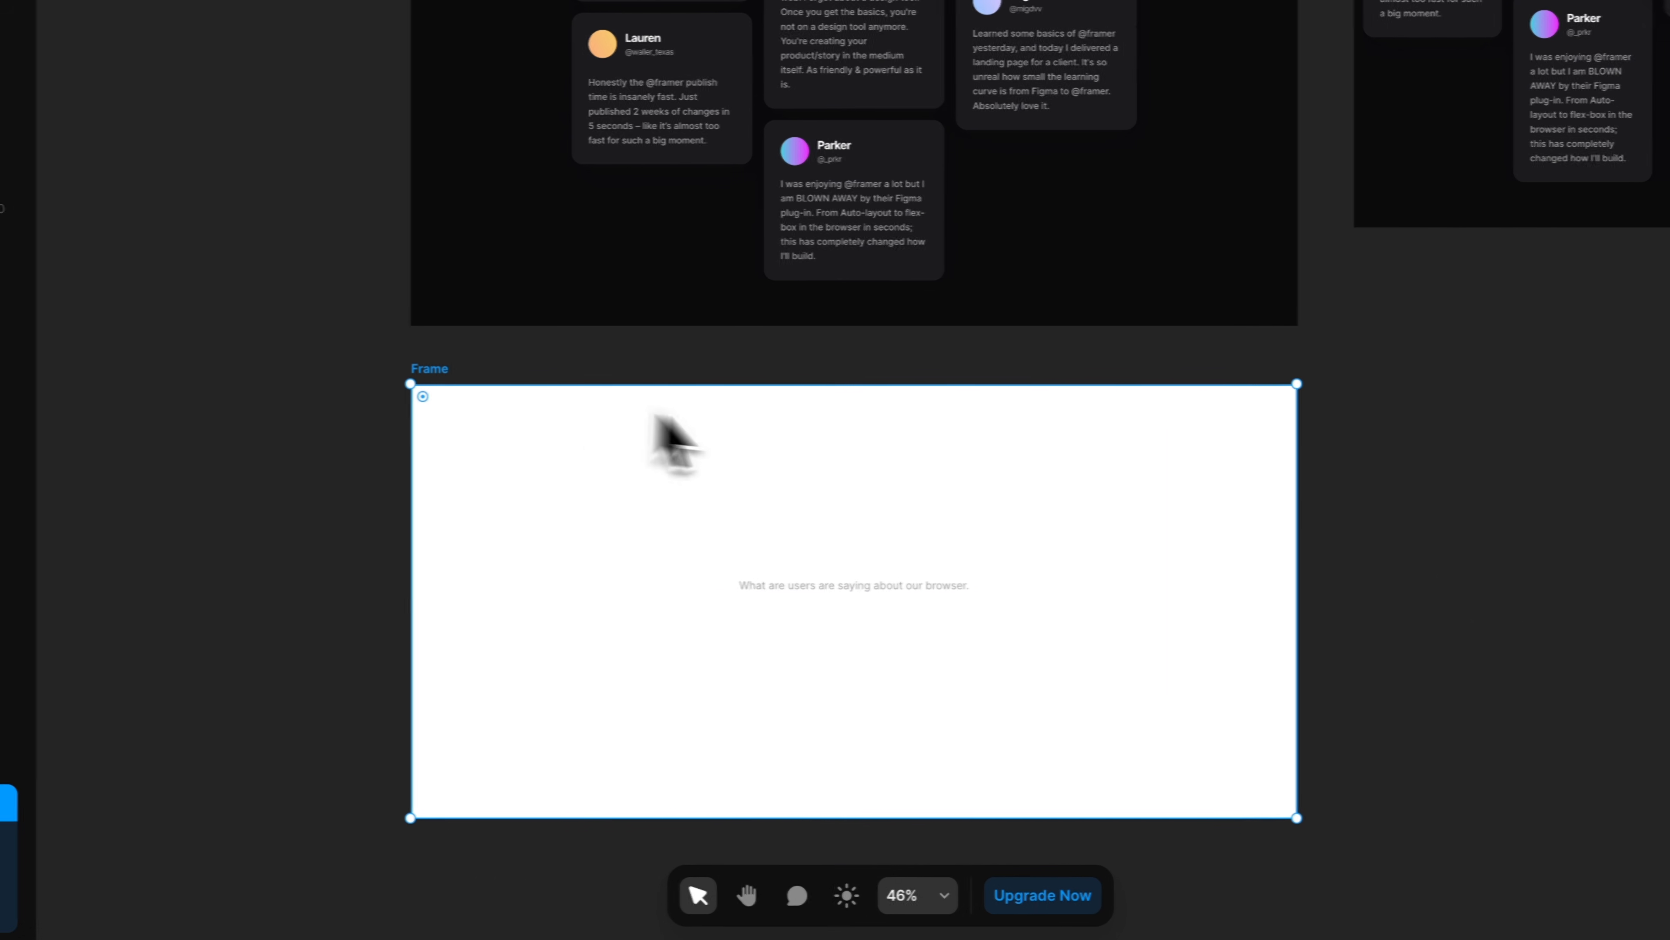
{"action": "left_click", "coordinate": [1600, 488]}
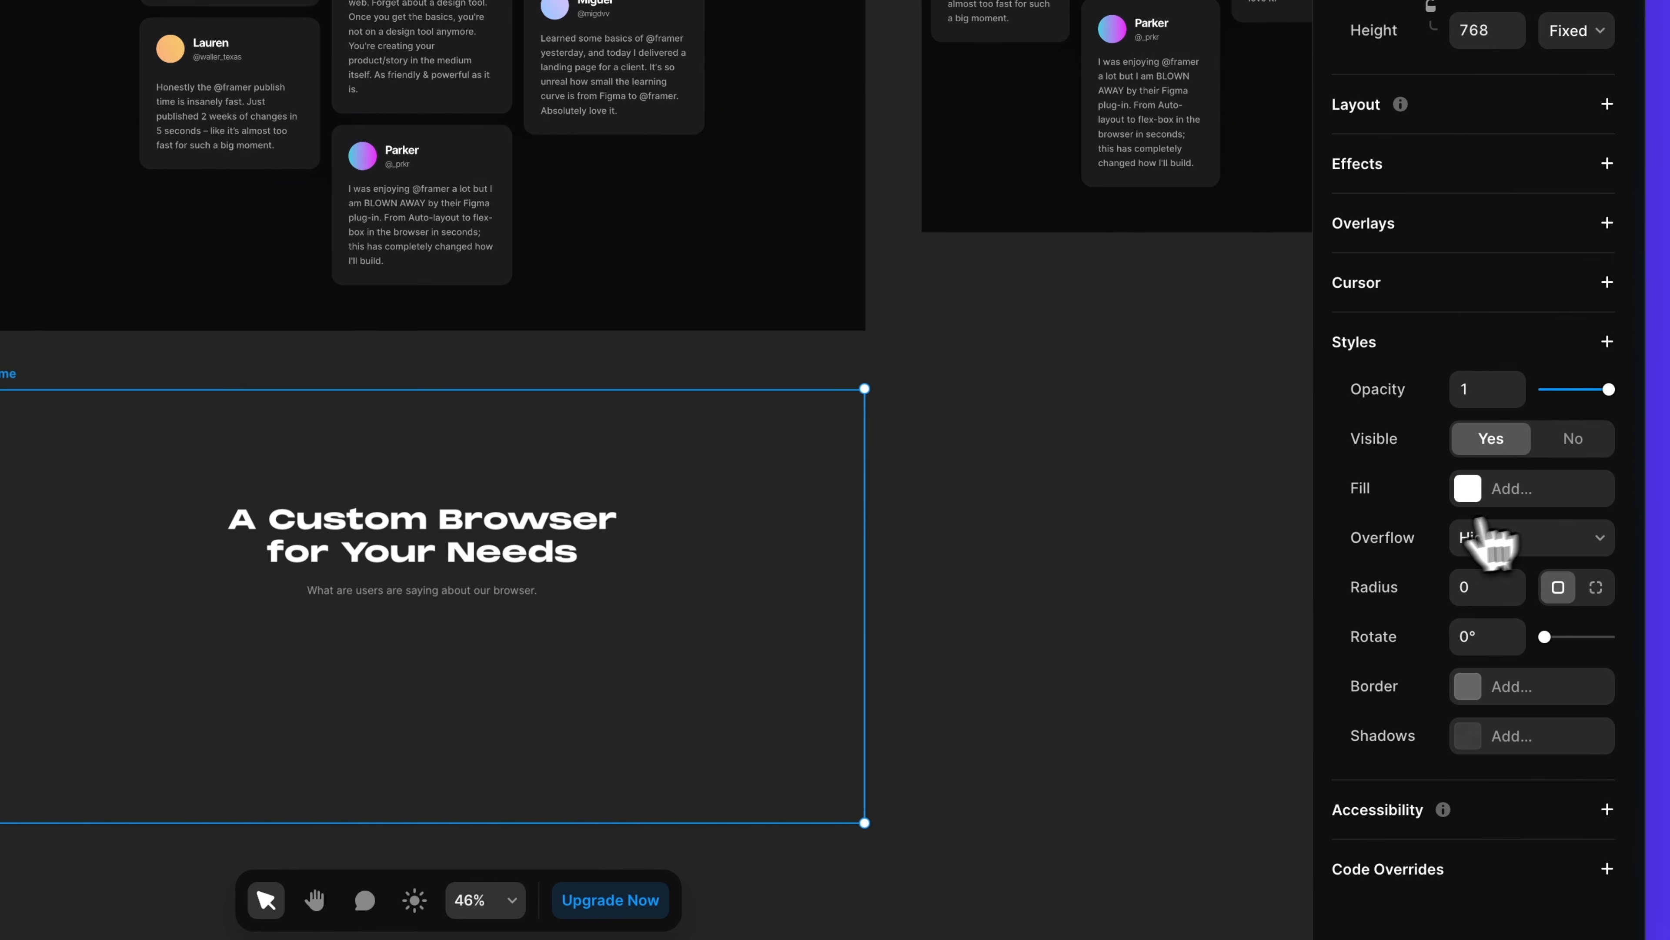
- Place a Download For Free button component from the project assets in the new frame, below the copied heading text
{"action": "scroll", "coordinate": [1023, 554], "scroll_direction": "down", "scroll_amount": 2}
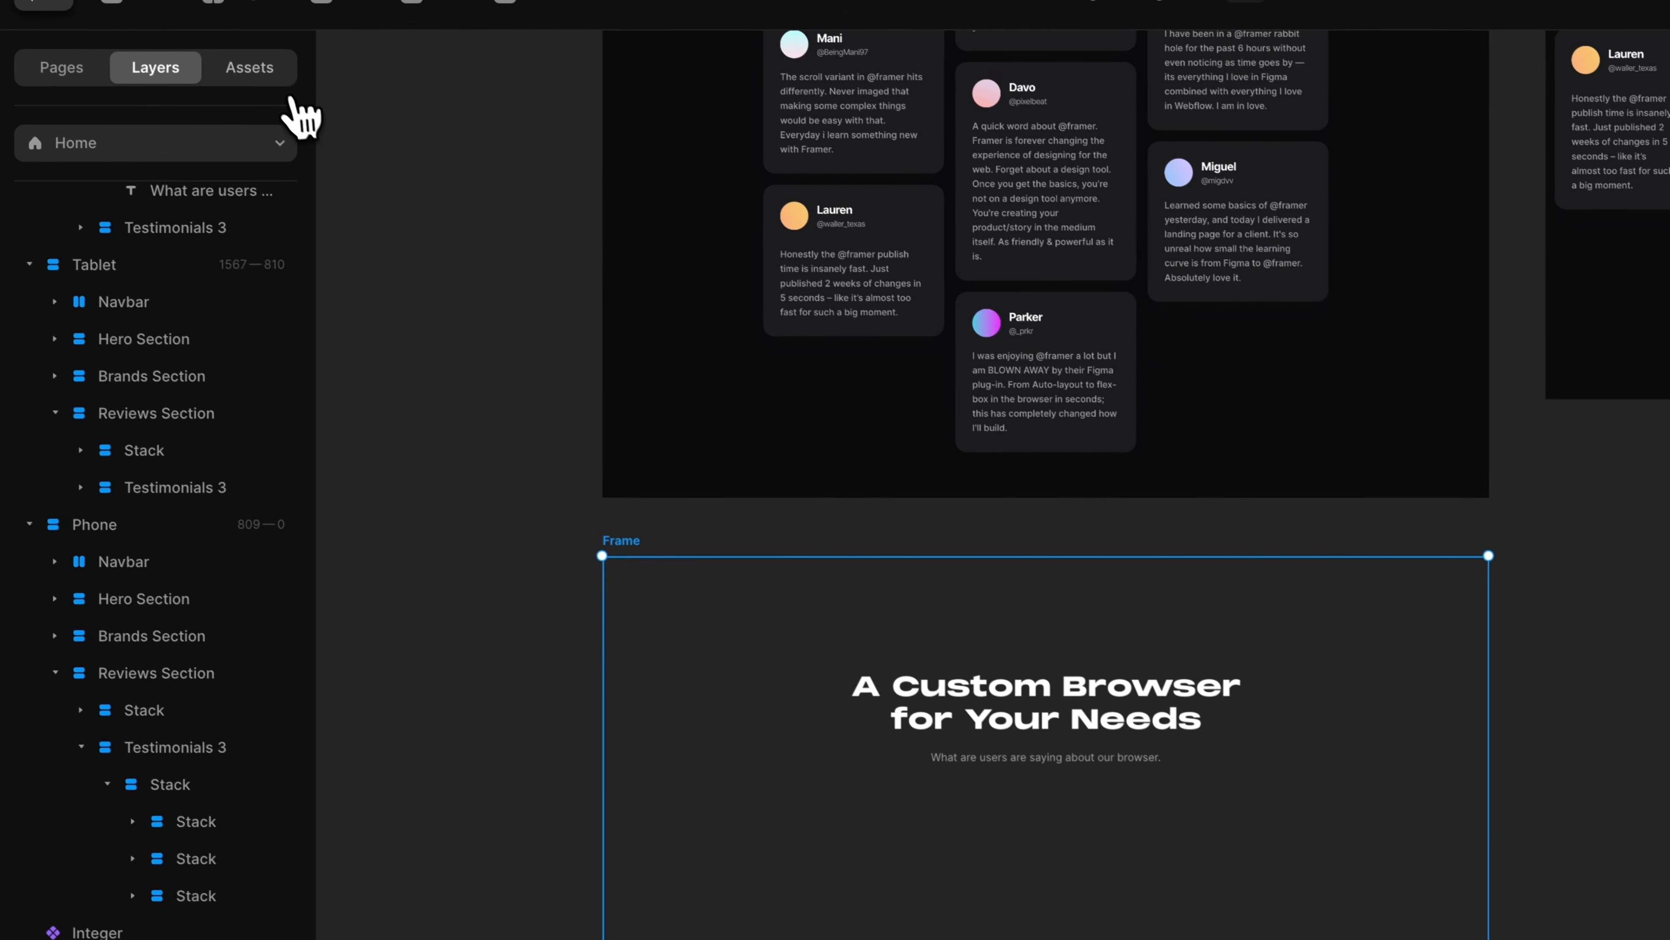
{"action": "left_click", "coordinate": [280, 70]}
{"action": "left_click_drag", "start_coordinate": [135, 260], "coordinate": [1064, 896]}
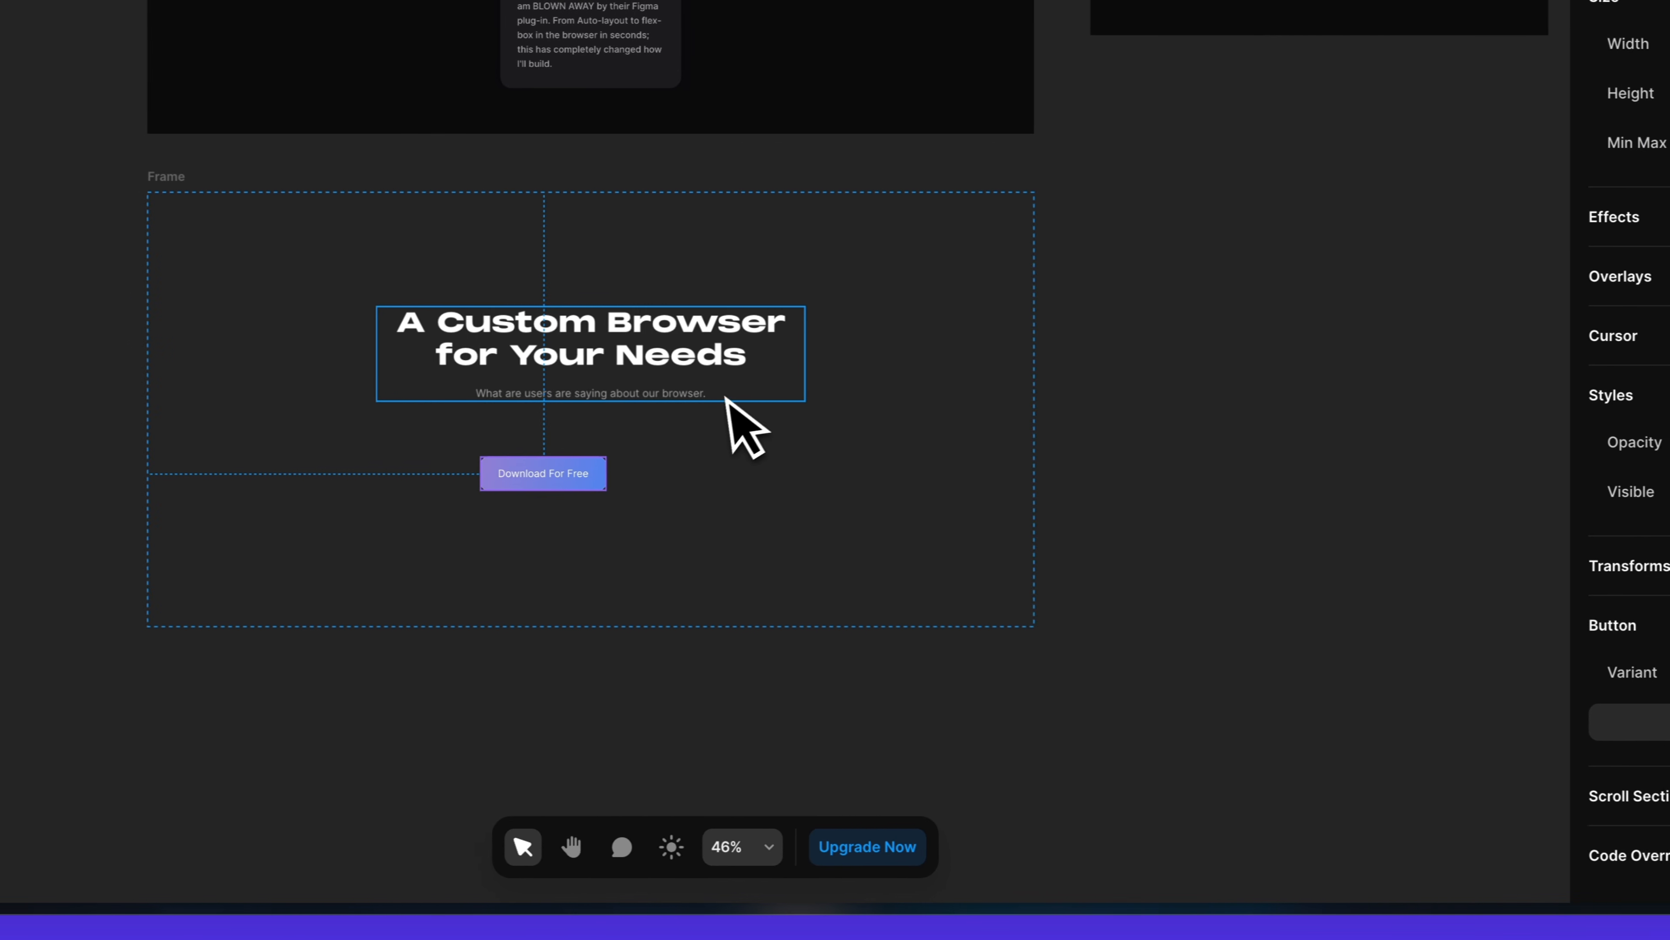
- Wrap the copied heading stack and the Download For Free button together in a new stack with a gap of 32
{"action": "left_click", "coordinate": [770, 385], "text": "shift"}
{"action": "right_click", "coordinate": [768, 380]}
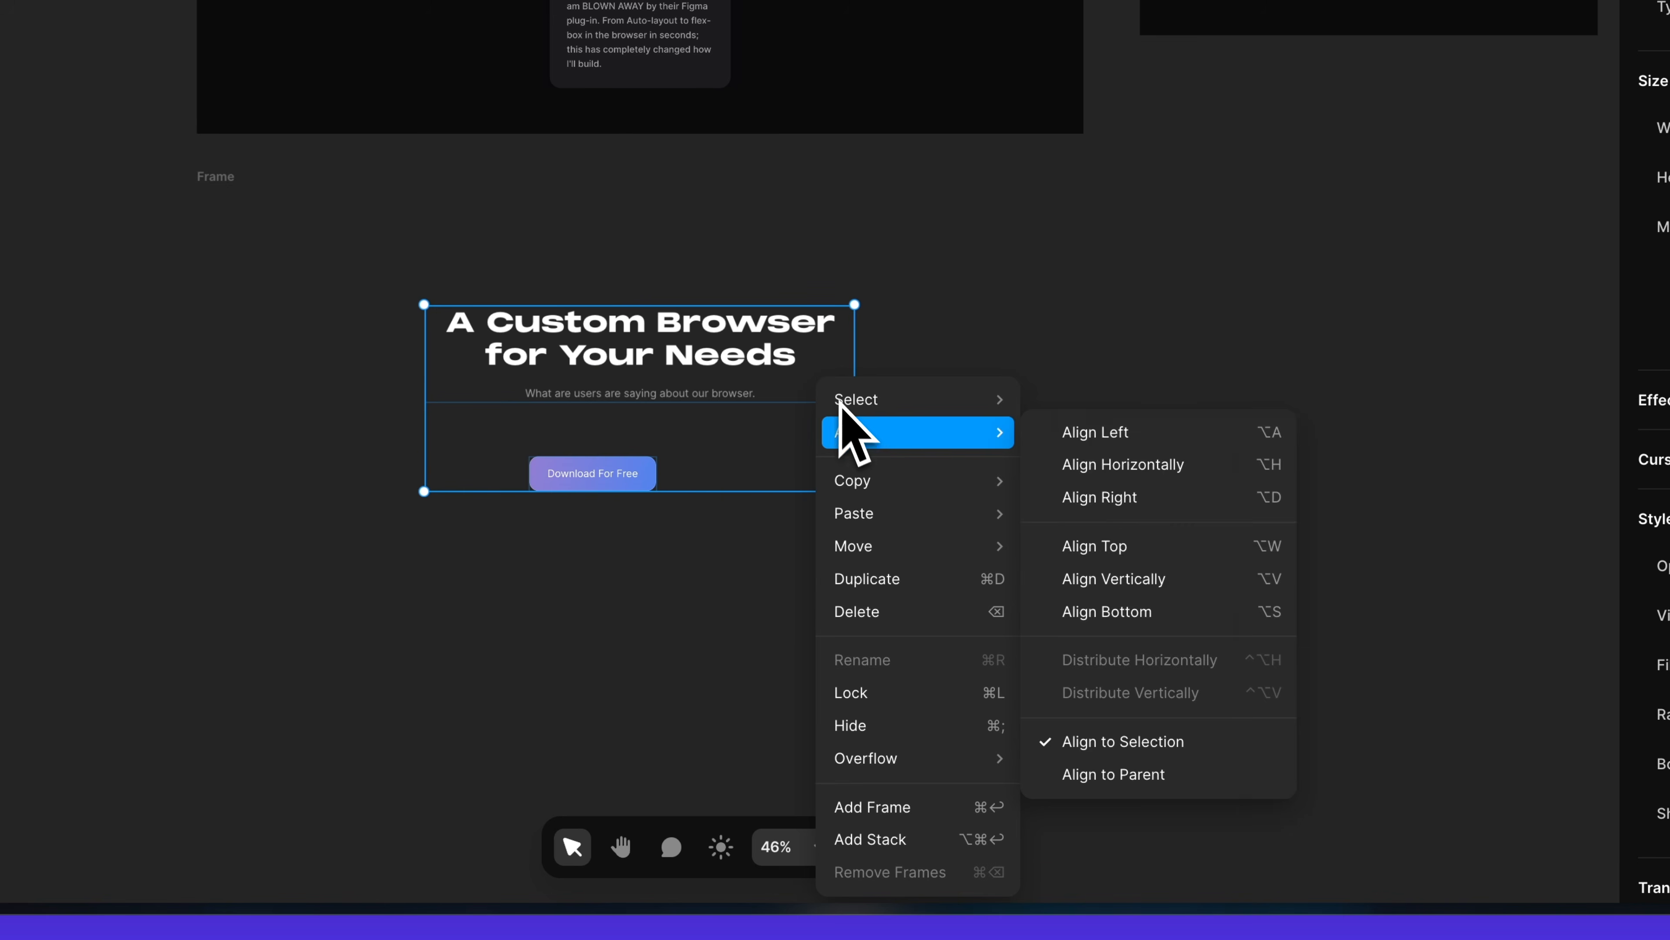
{"action": "left_click", "coordinate": [893, 839]}
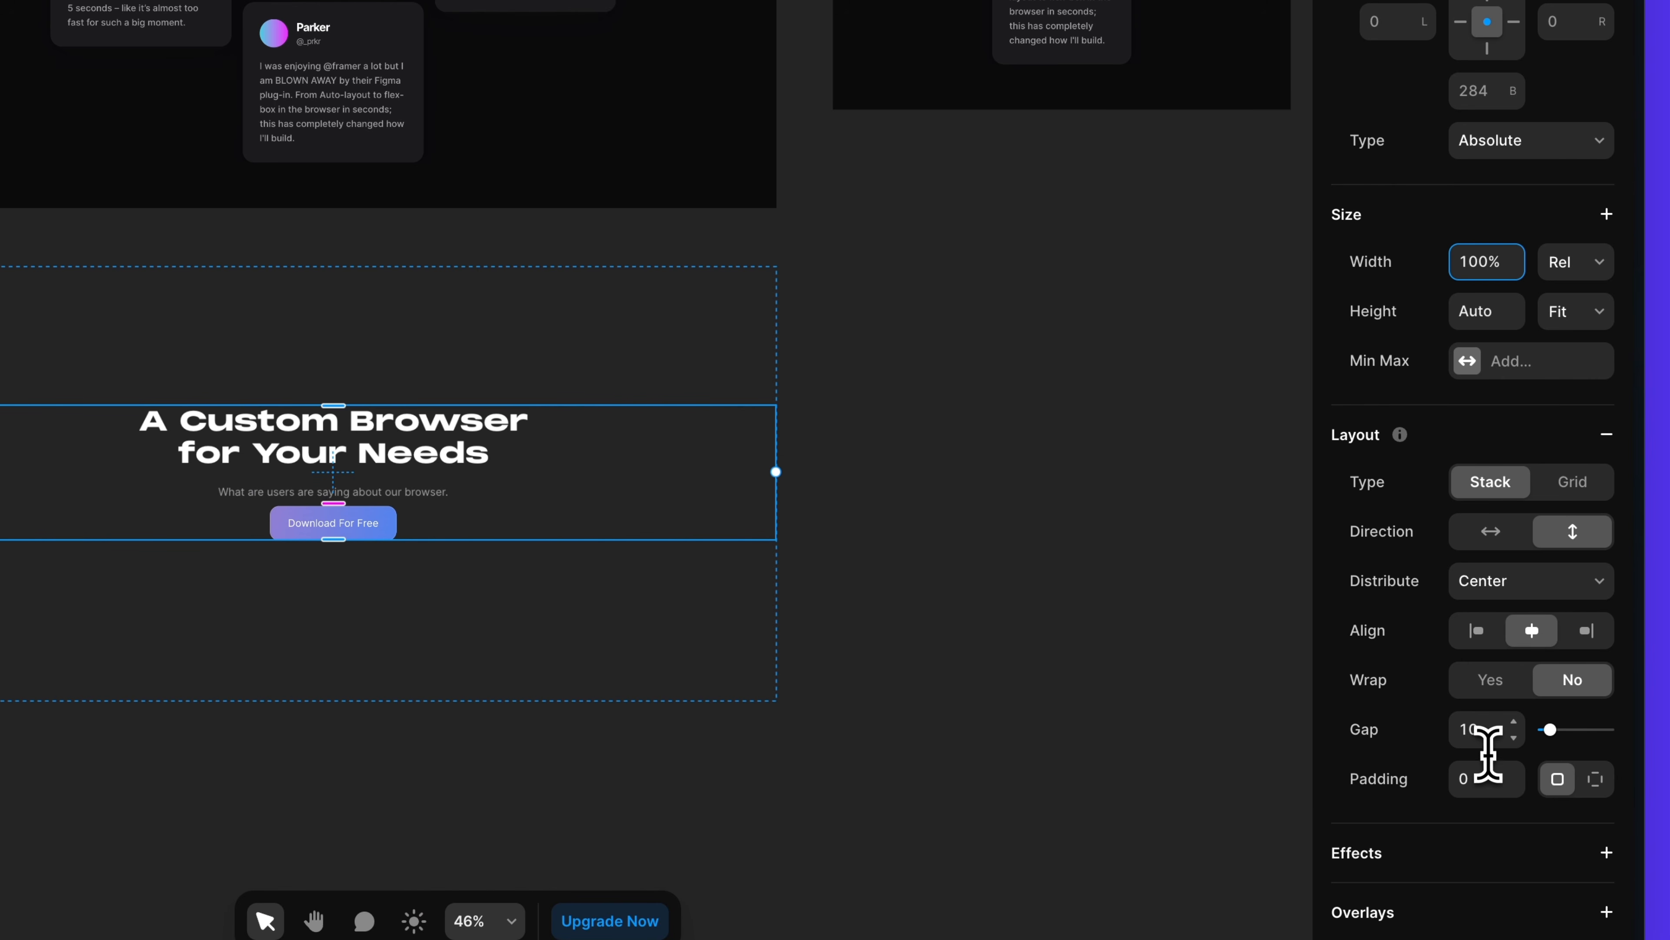
{"action": "key", "text": "BackSpace"}
{"action": "type", "text": "32"}
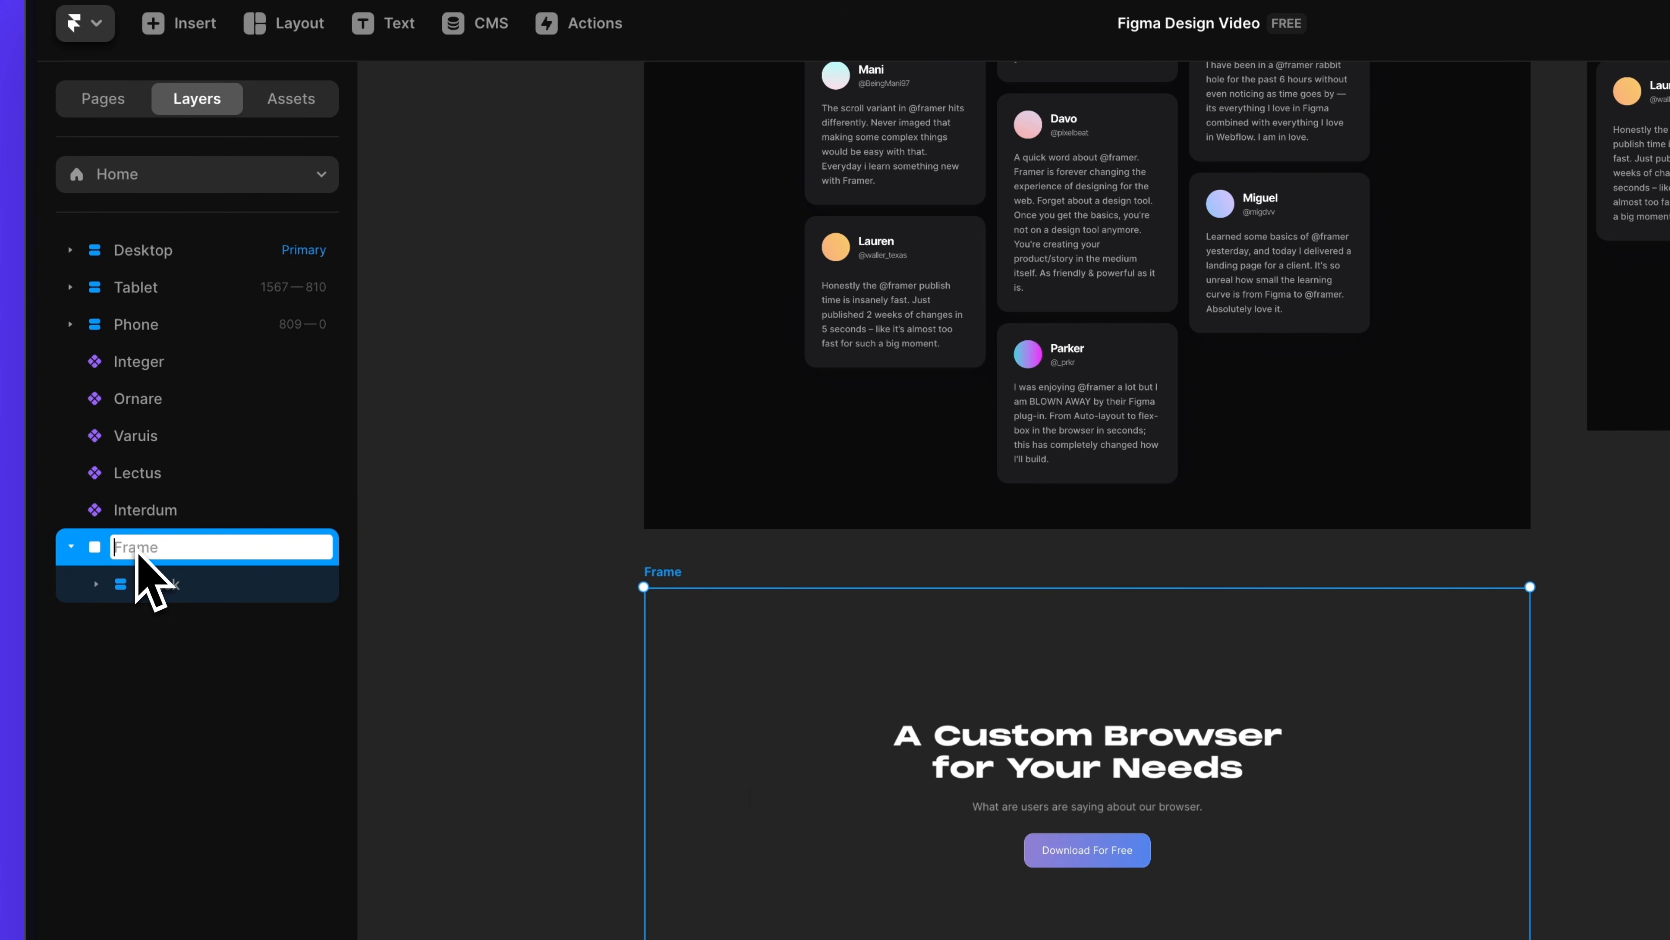
- Rename the new frame CTA Section and turn it into a vertical stack with its height set to Fit Content
{"action": "type", "text": "CT"}
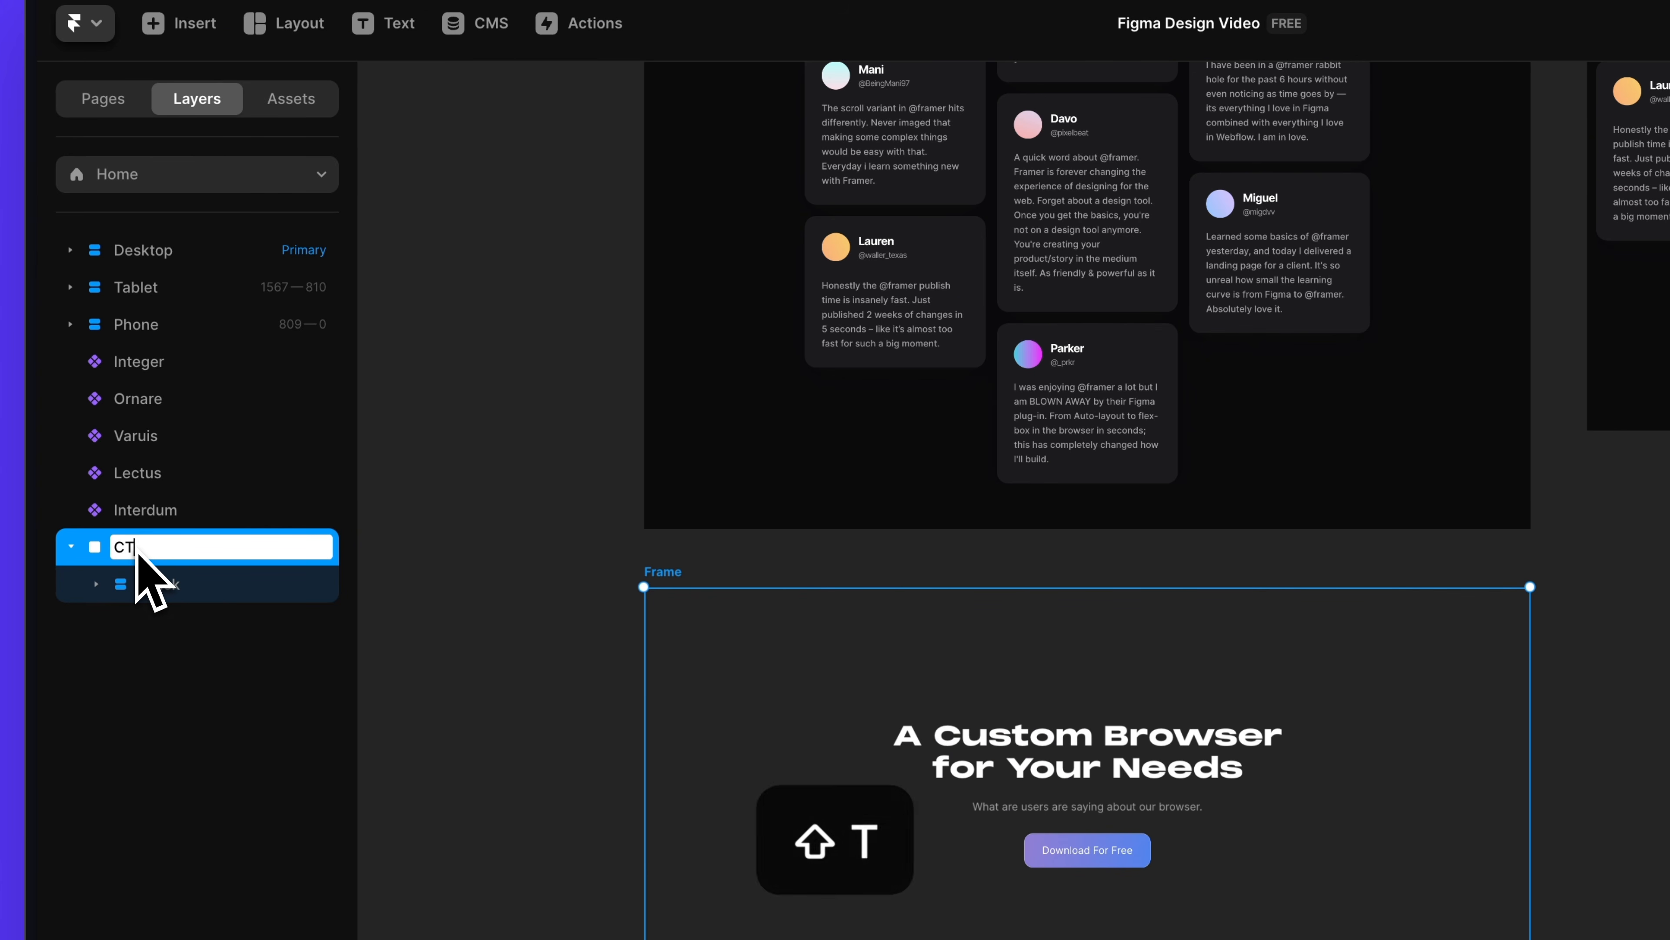
{"action": "type", "text": "A Section"}
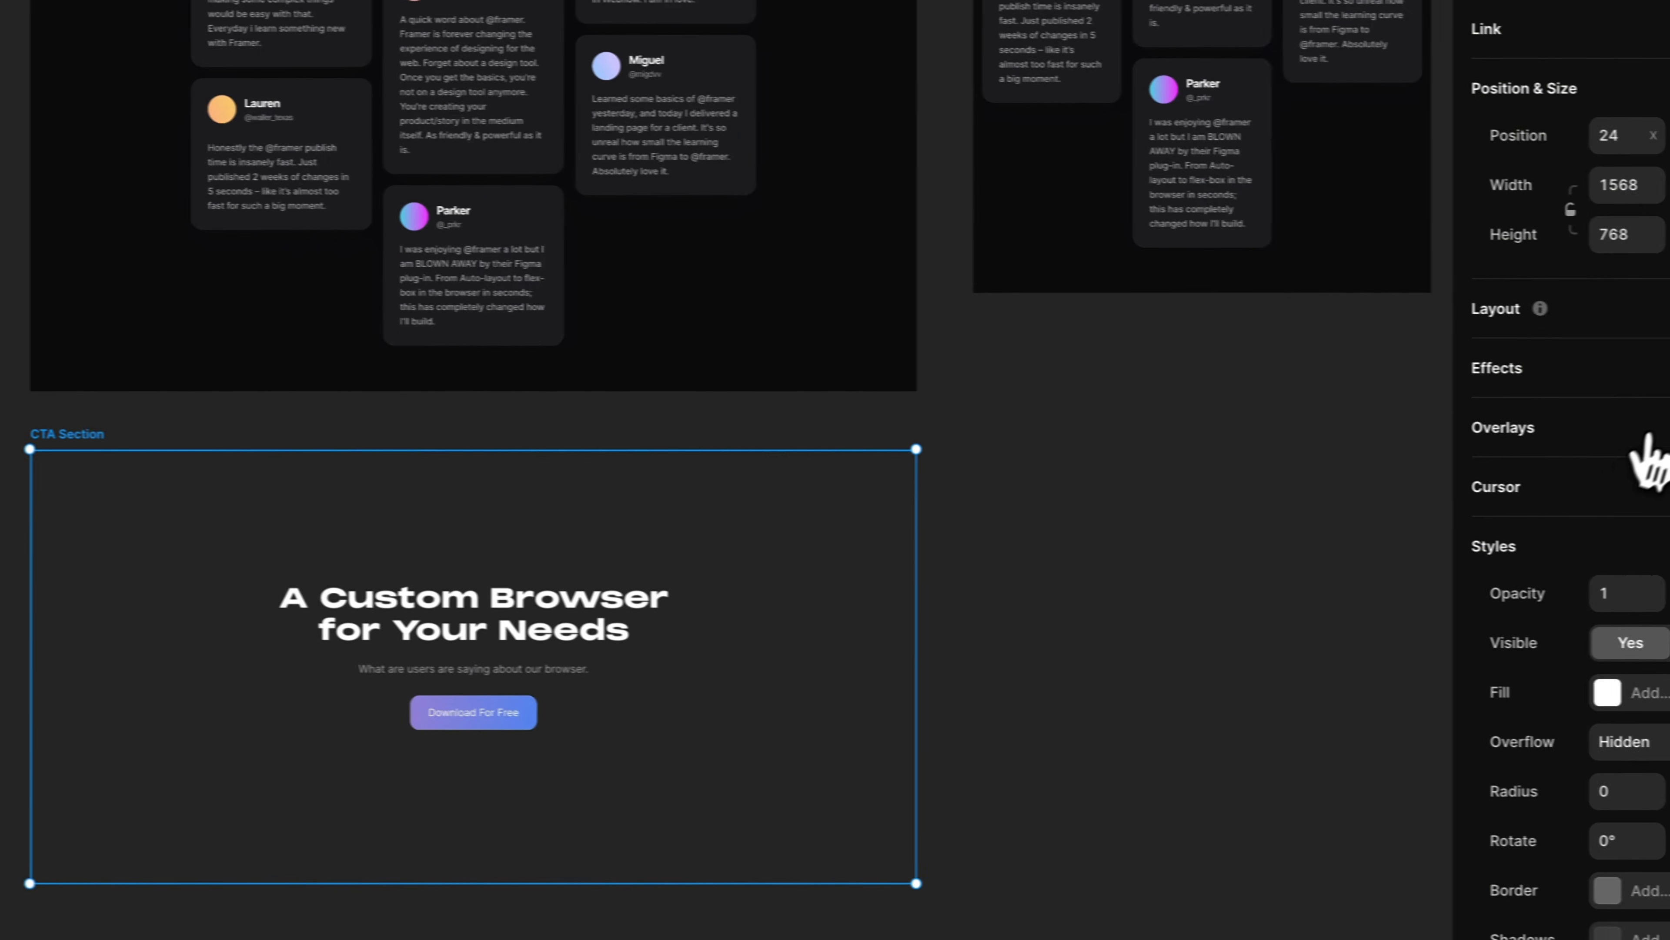
{"action": "left_click", "coordinate": [1620, 305]}
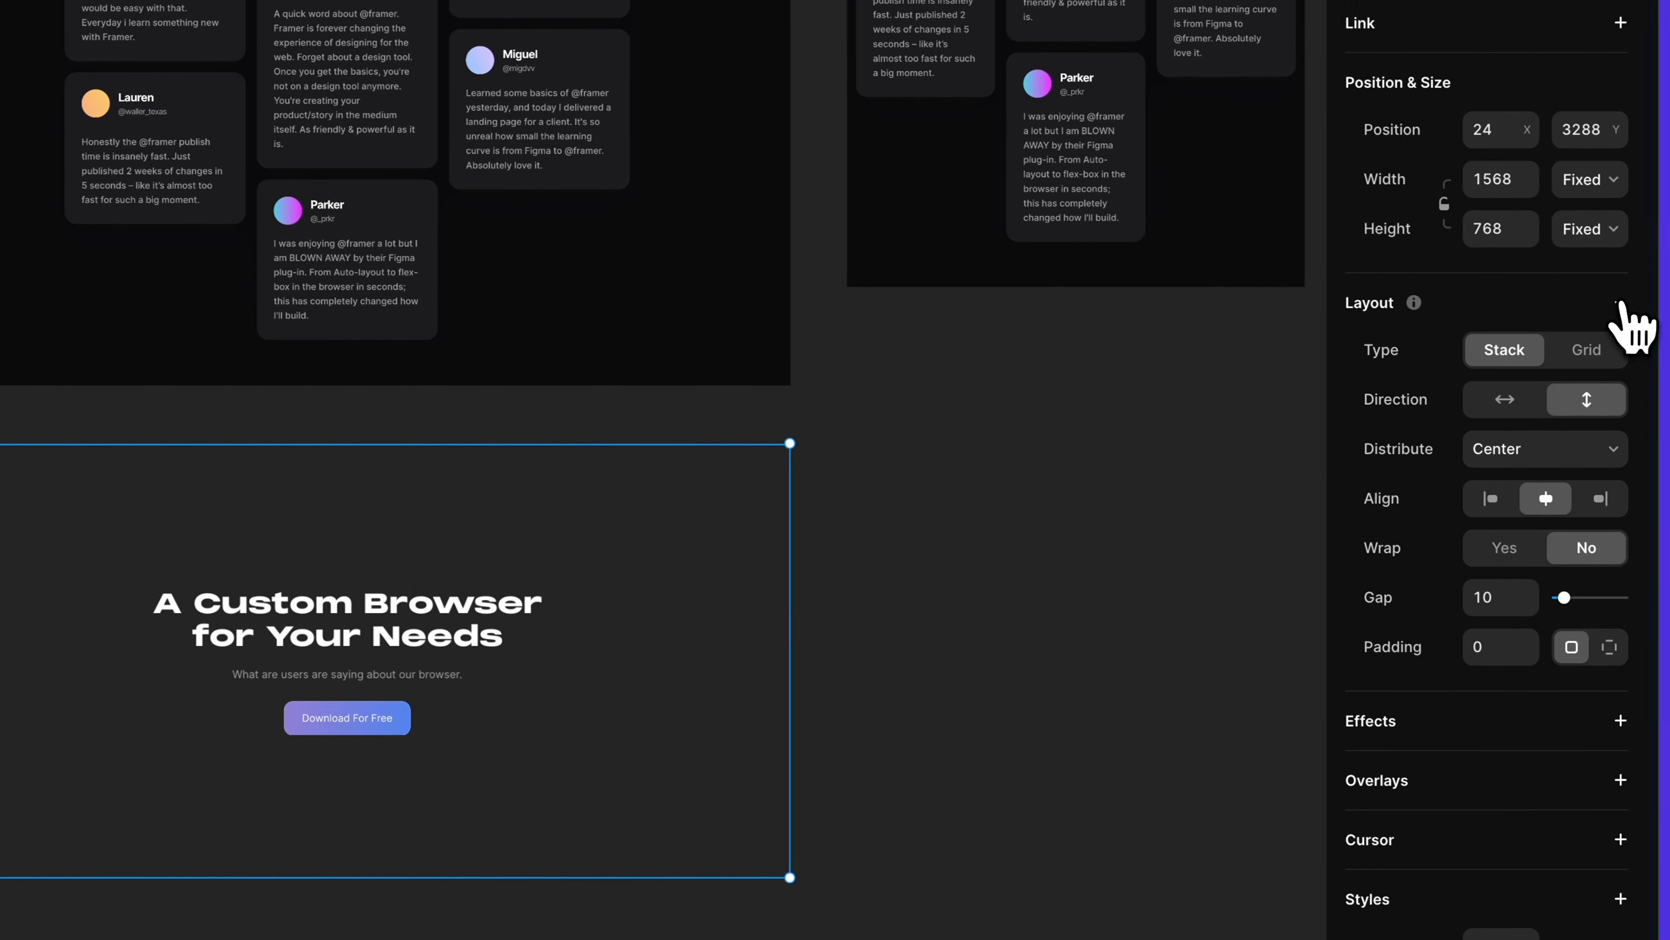
{"action": "left_click", "coordinate": [1572, 230]}
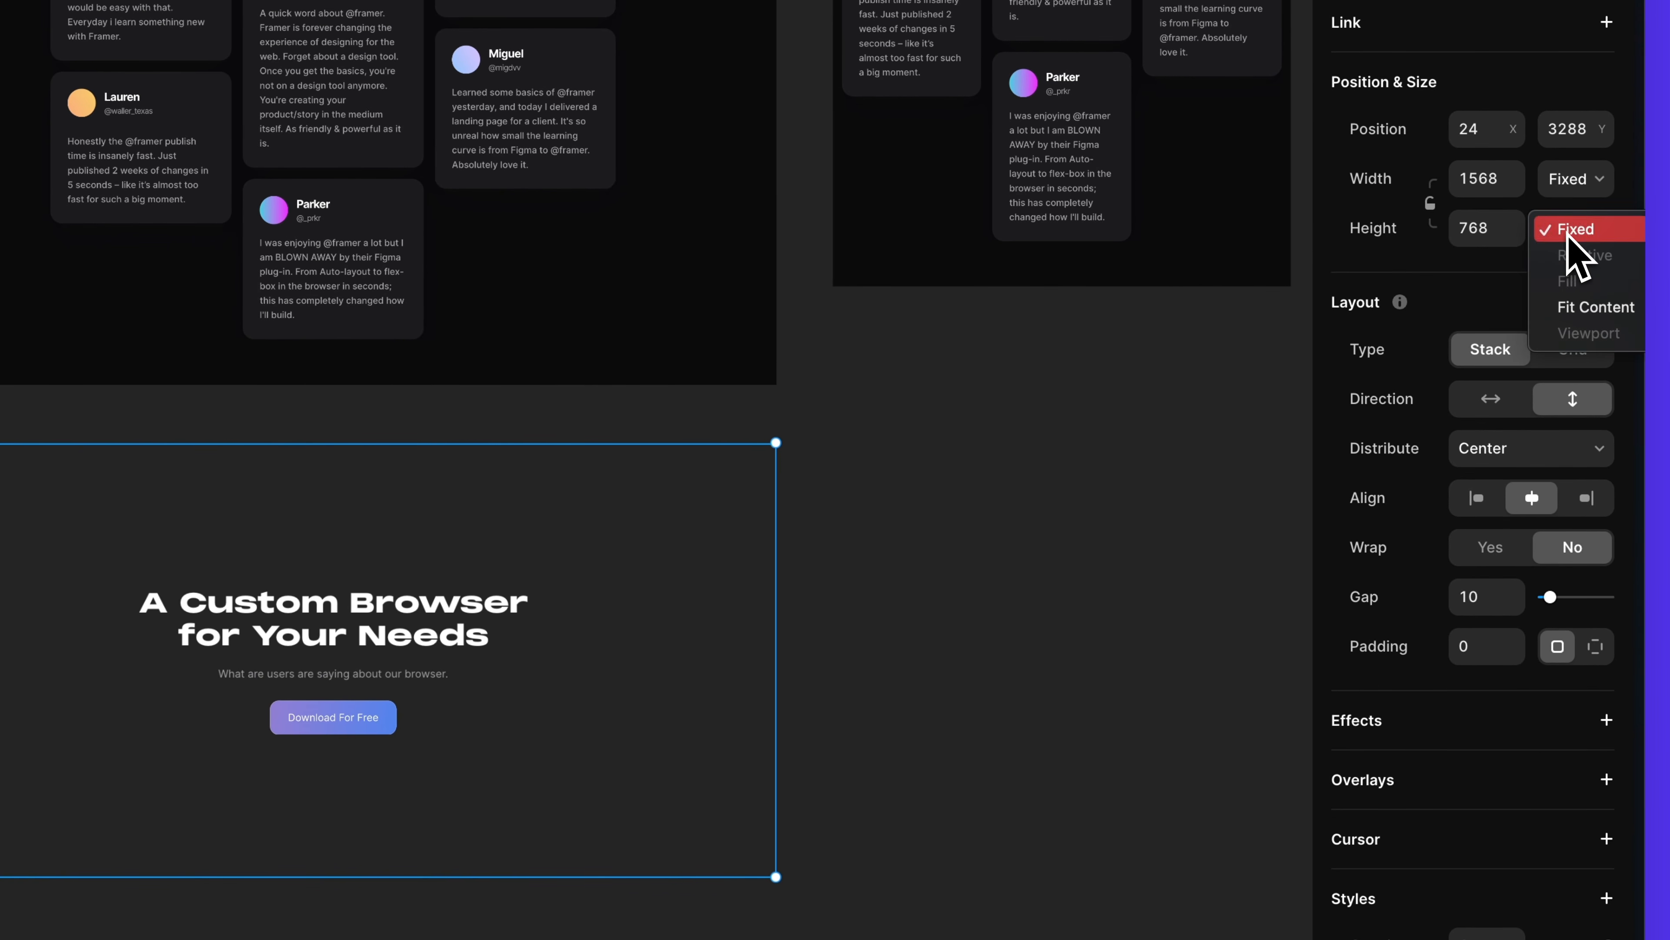
{"action": "left_click", "coordinate": [1596, 309]}
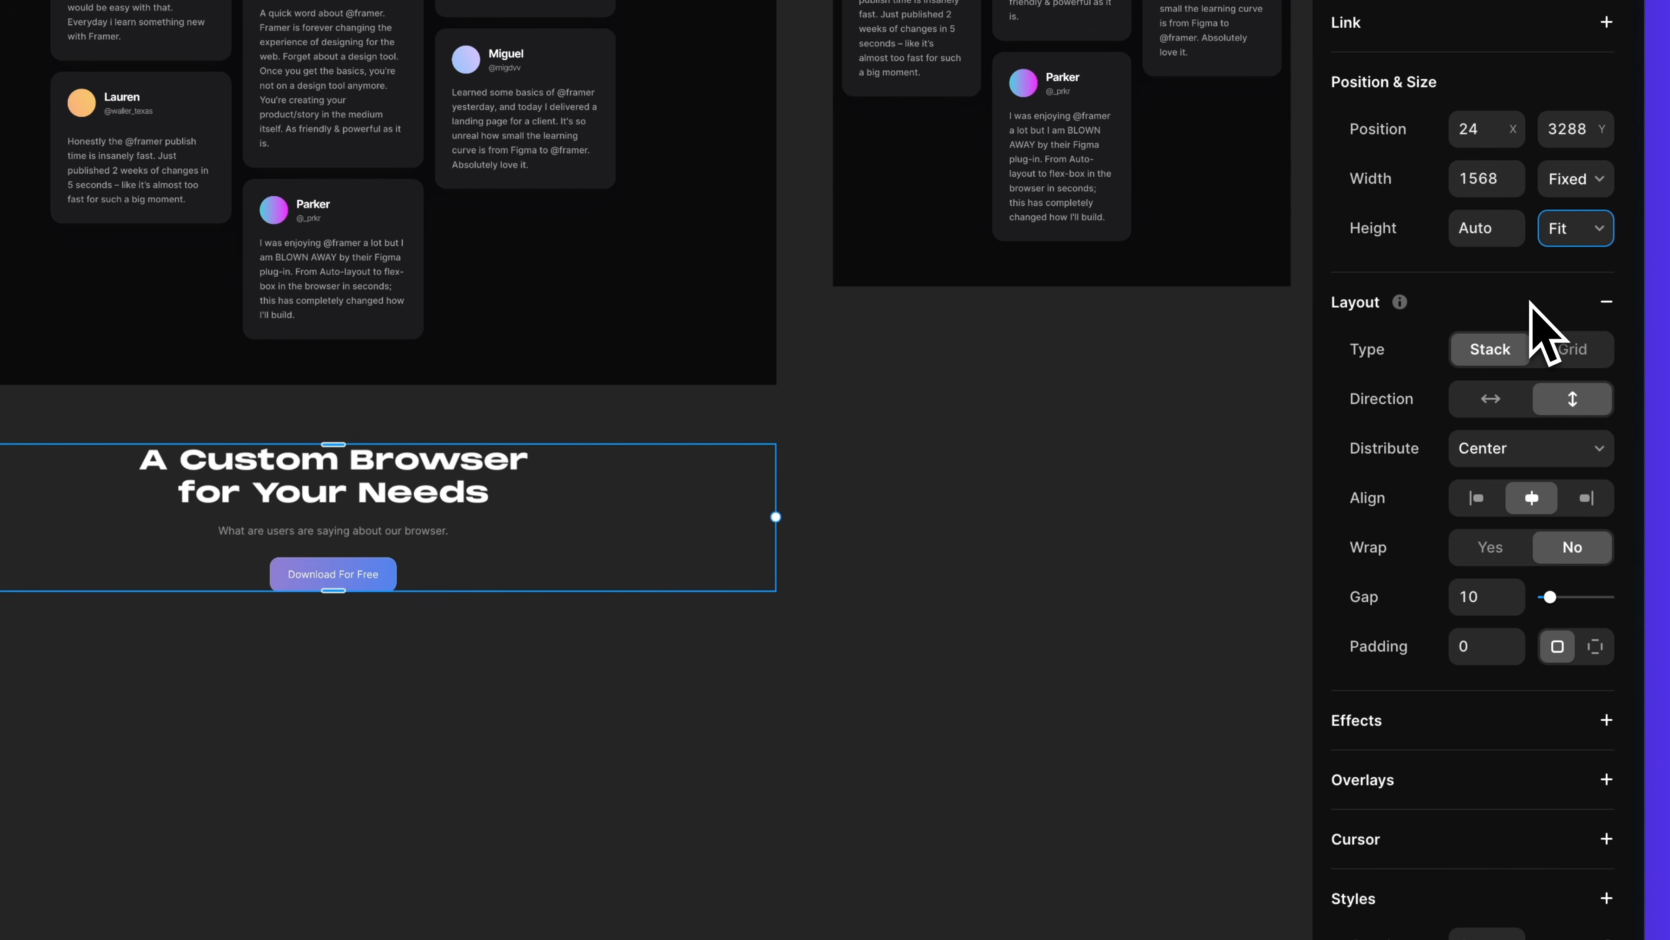
- Give the CTA Section individual padding of 112 top, 16 right, 196 bottom and 16 left
{"action": "left_click", "coordinate": [1555, 651]}
{"action": "left_click", "coordinate": [1466, 698]}
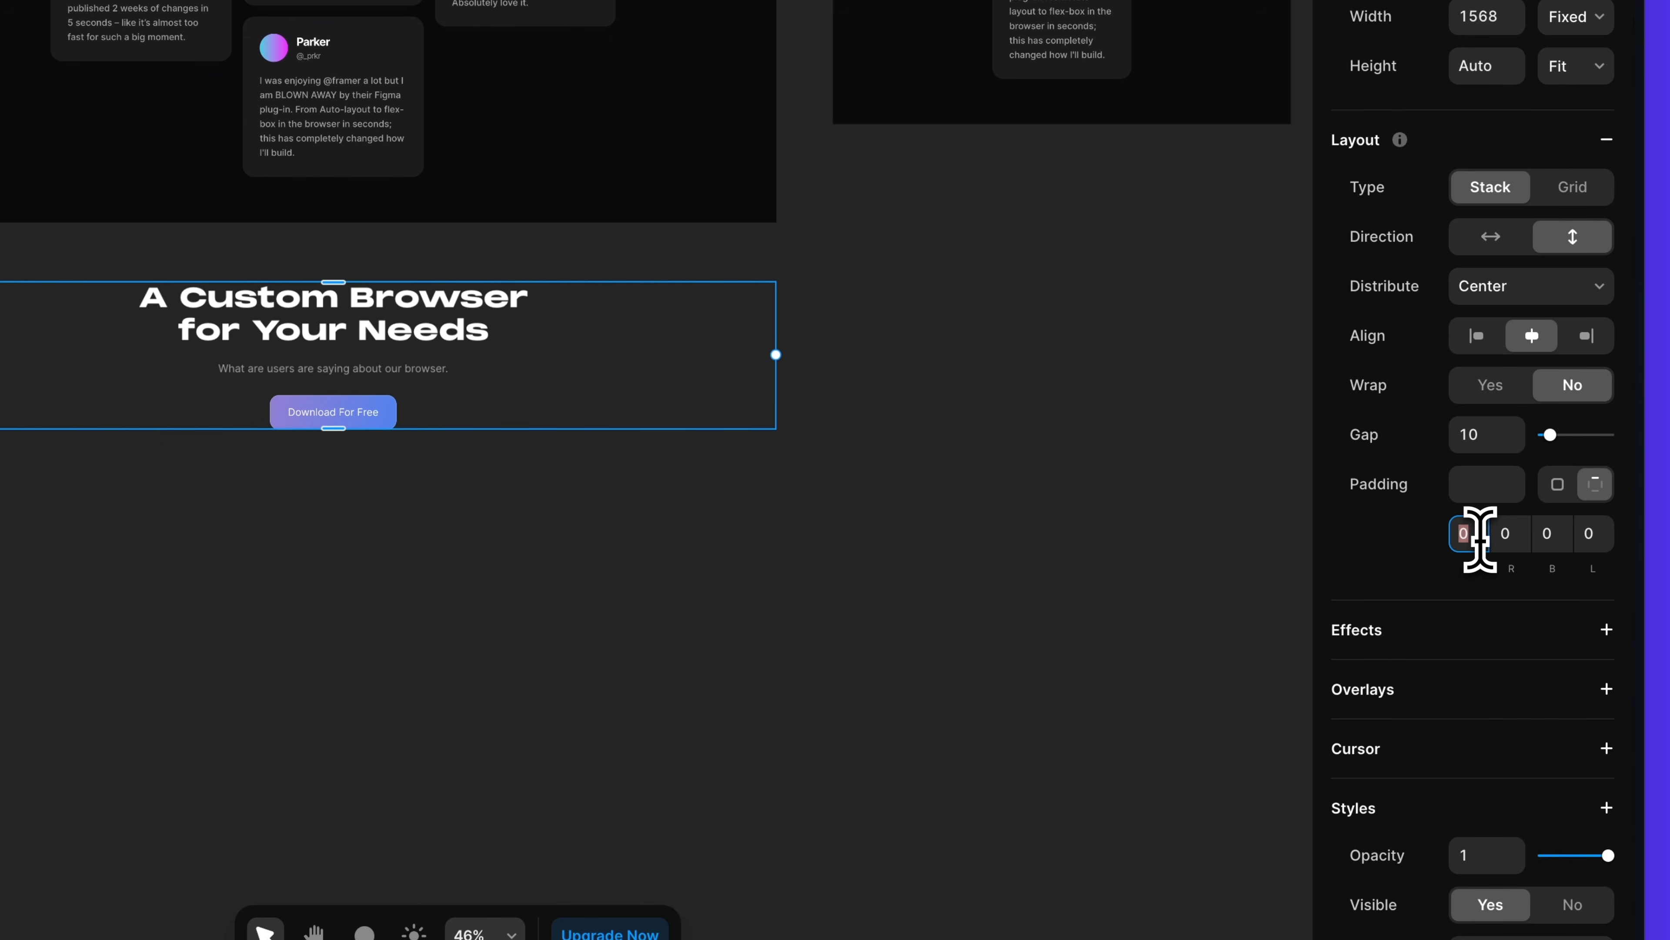
{"action": "type", "text": "112"}
{"action": "left_click", "coordinate": [1554, 533]}
{"action": "type", "text": "112"}
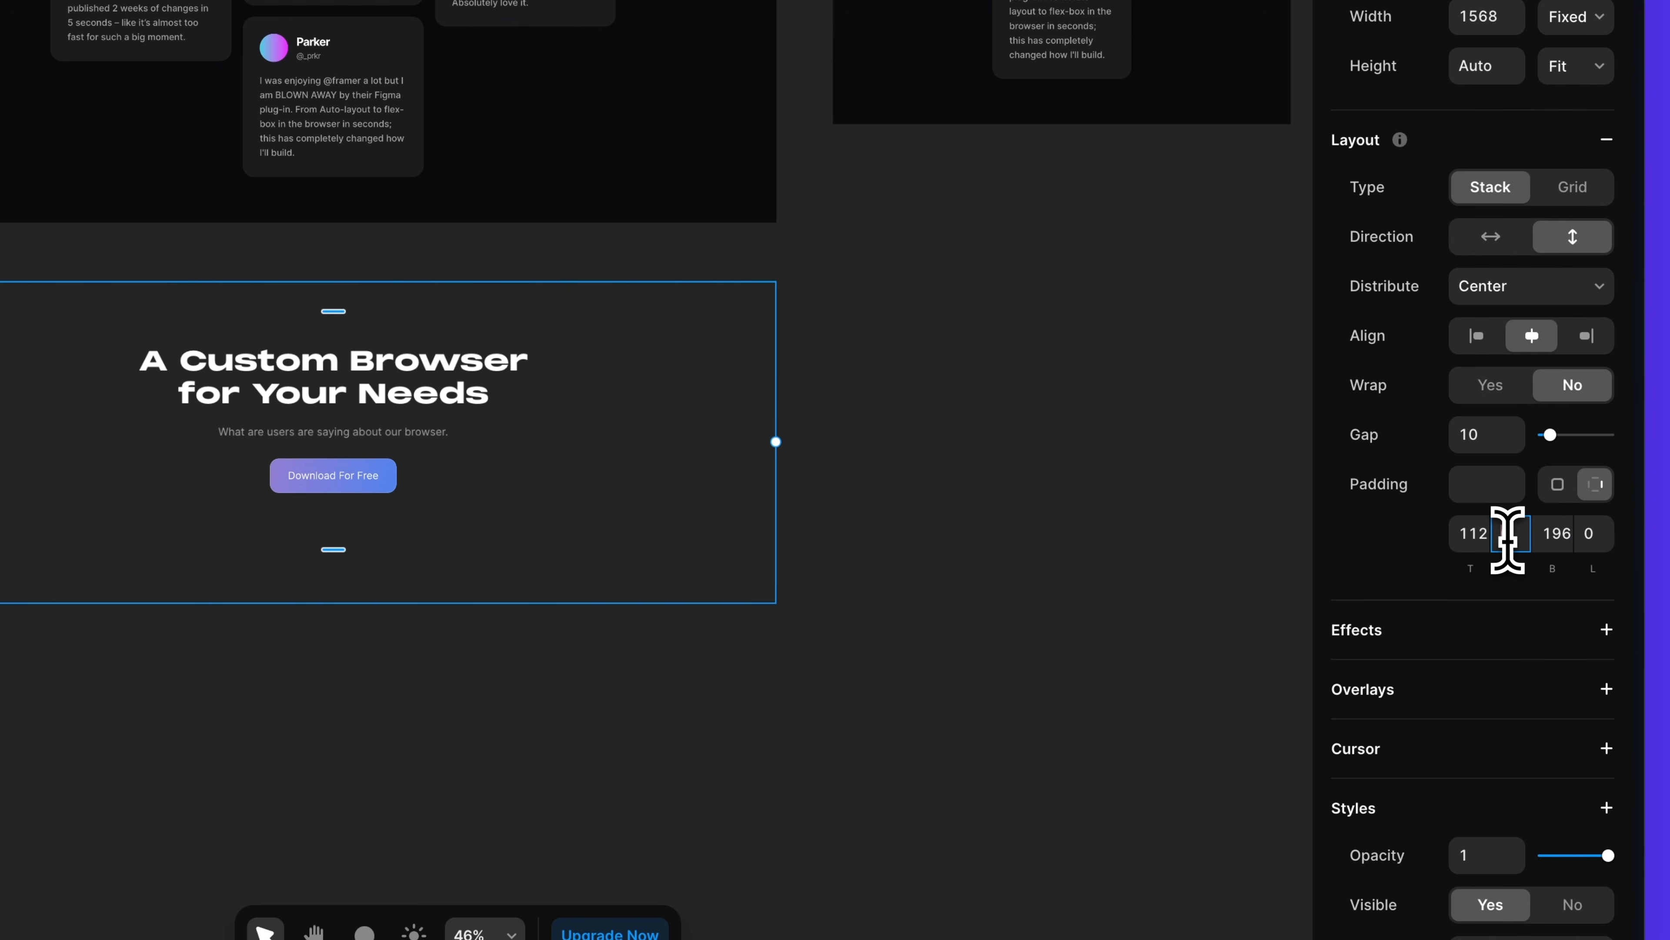
{"action": "left_click", "coordinate": [1600, 536]}
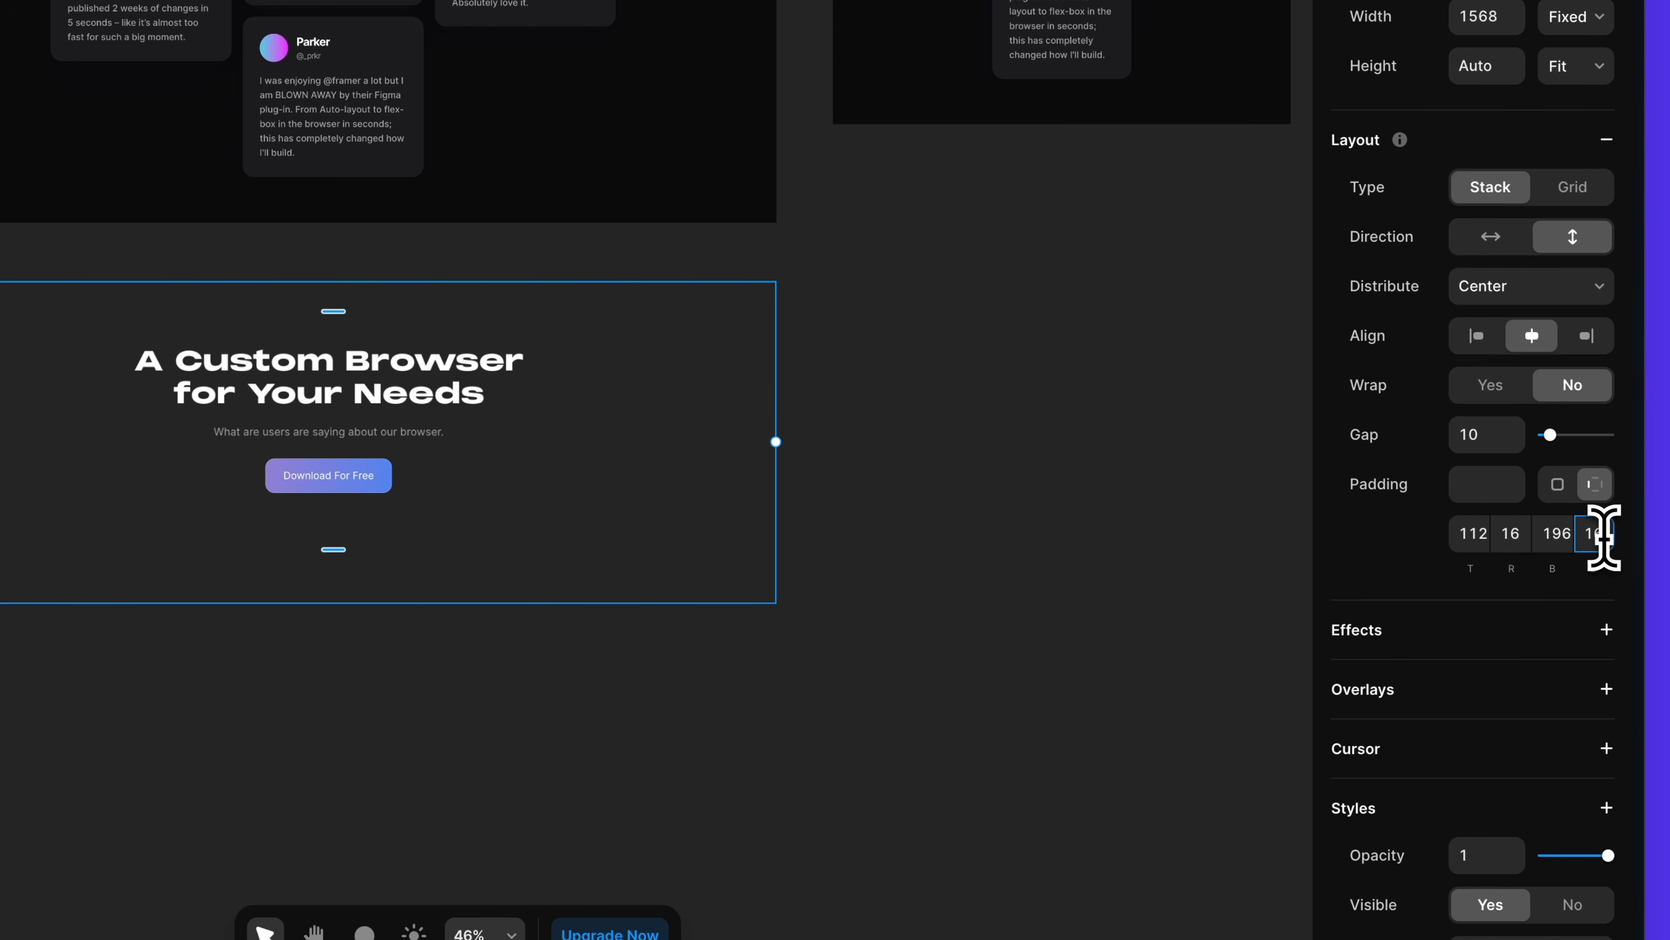
{"action": "key", "text": "Return"}
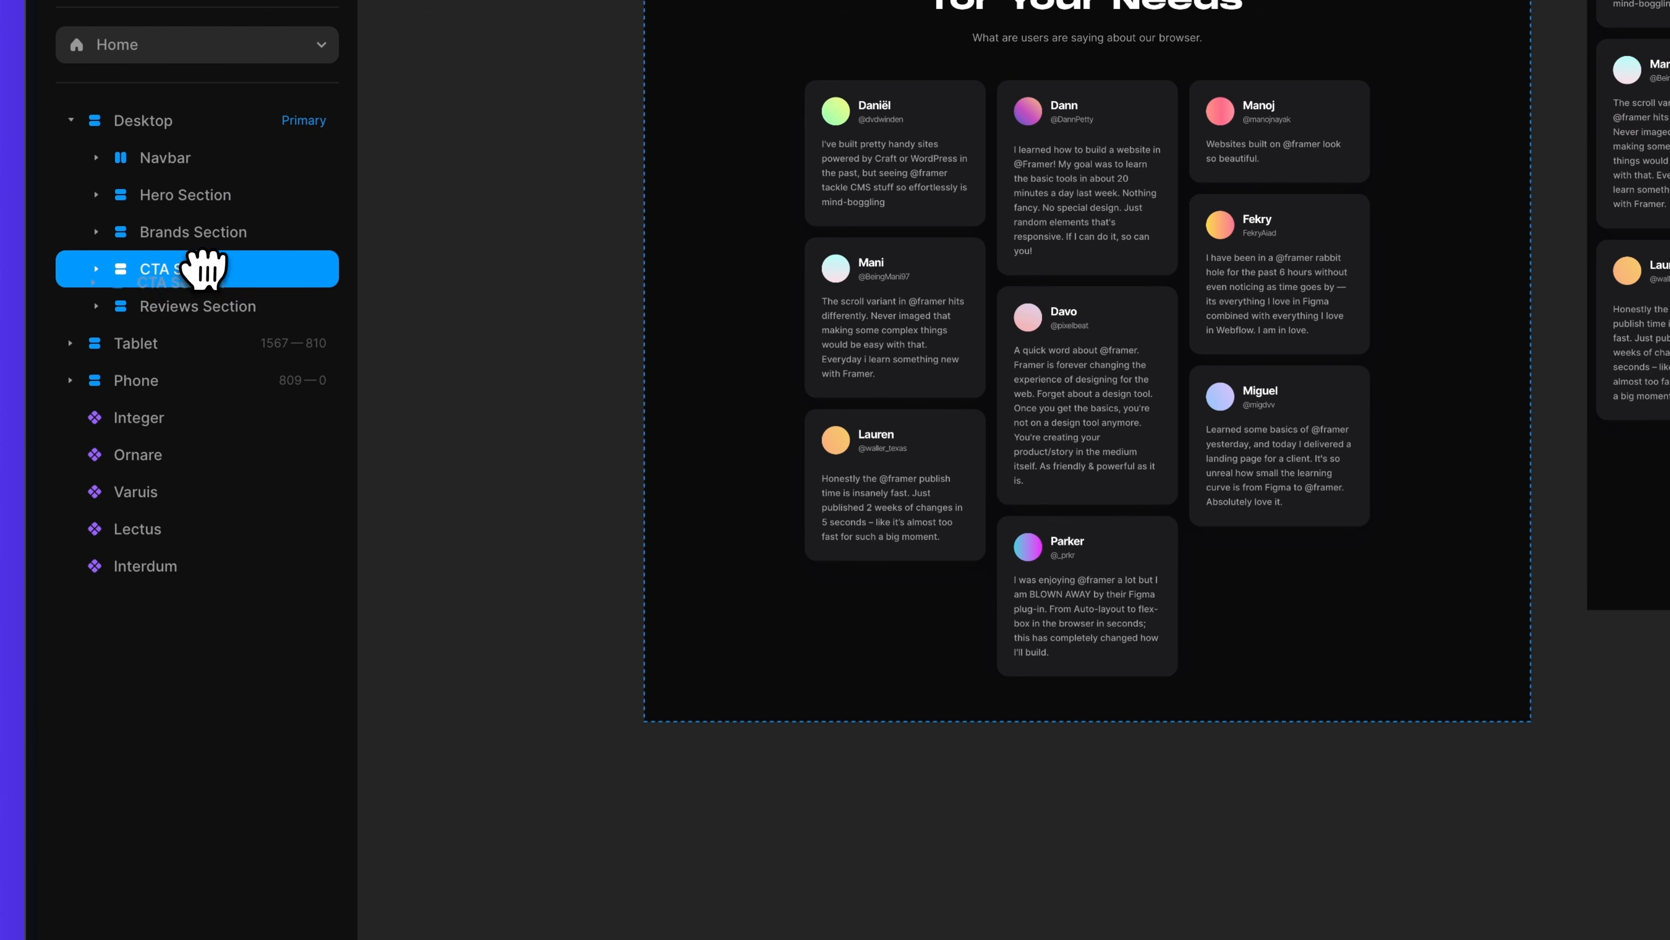
- Move the CTA Section below the Reviews Section in the Desktop layout
{"action": "left_click_drag", "start_coordinate": [204, 268], "coordinate": [205, 308]}
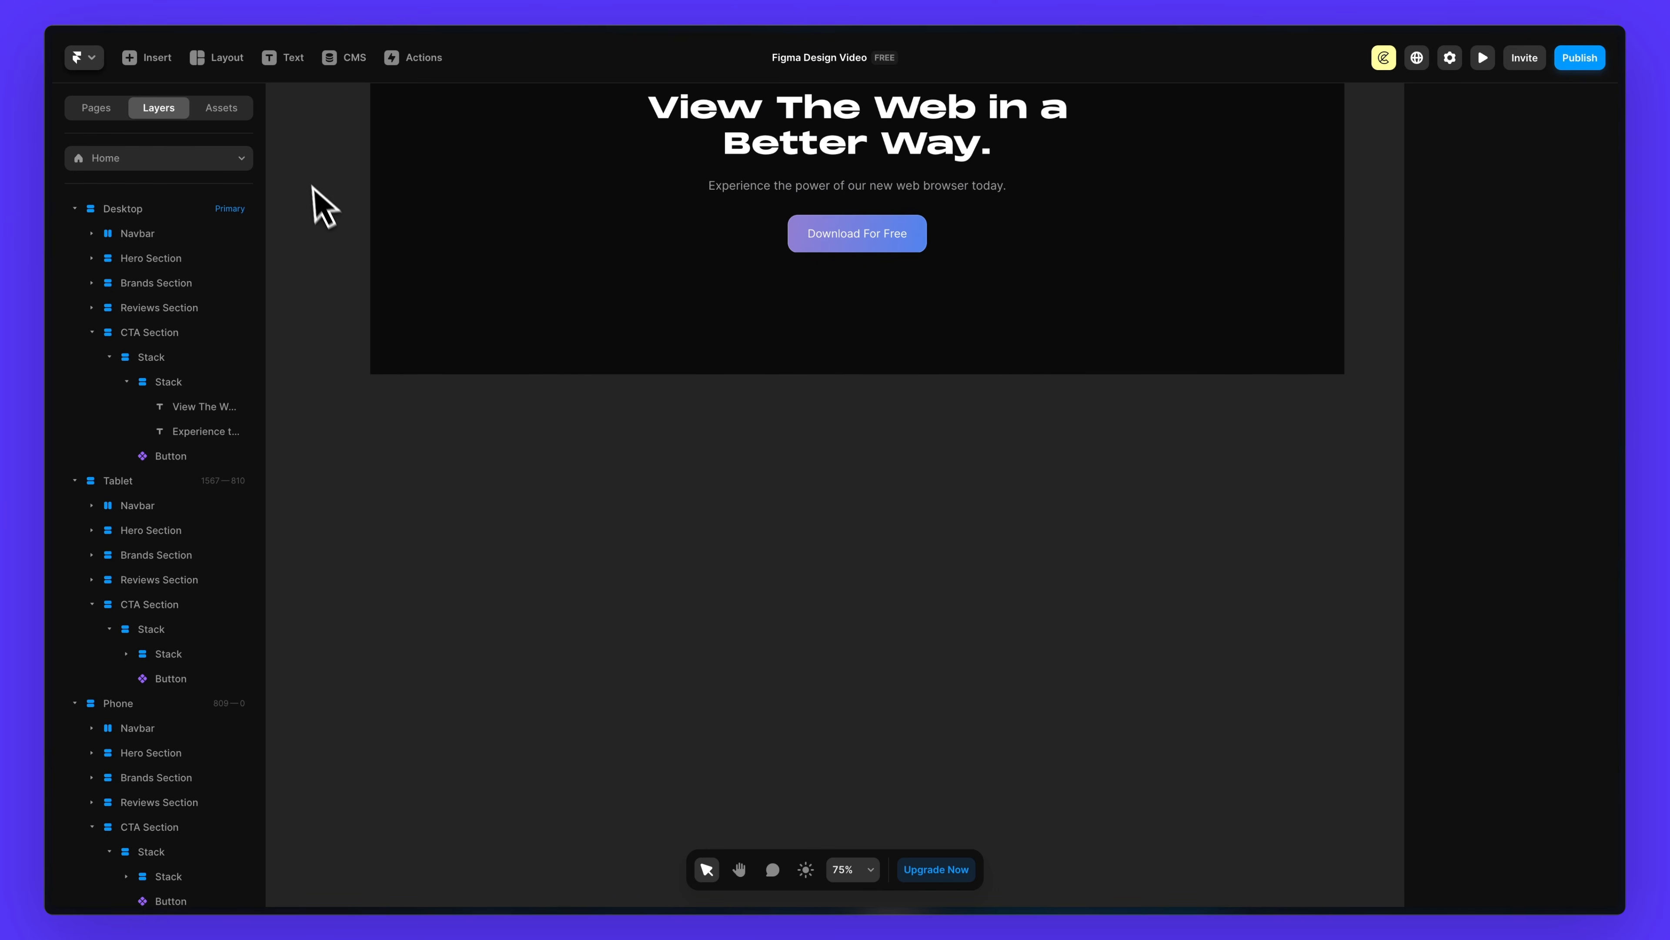
- Add a text layer reading "© 2024 Browser. All rights reserved." on the canvas below the Desktop page
{"action": "left_click", "coordinate": [282, 61]}
{"action": "left_click", "coordinate": [444, 486]}
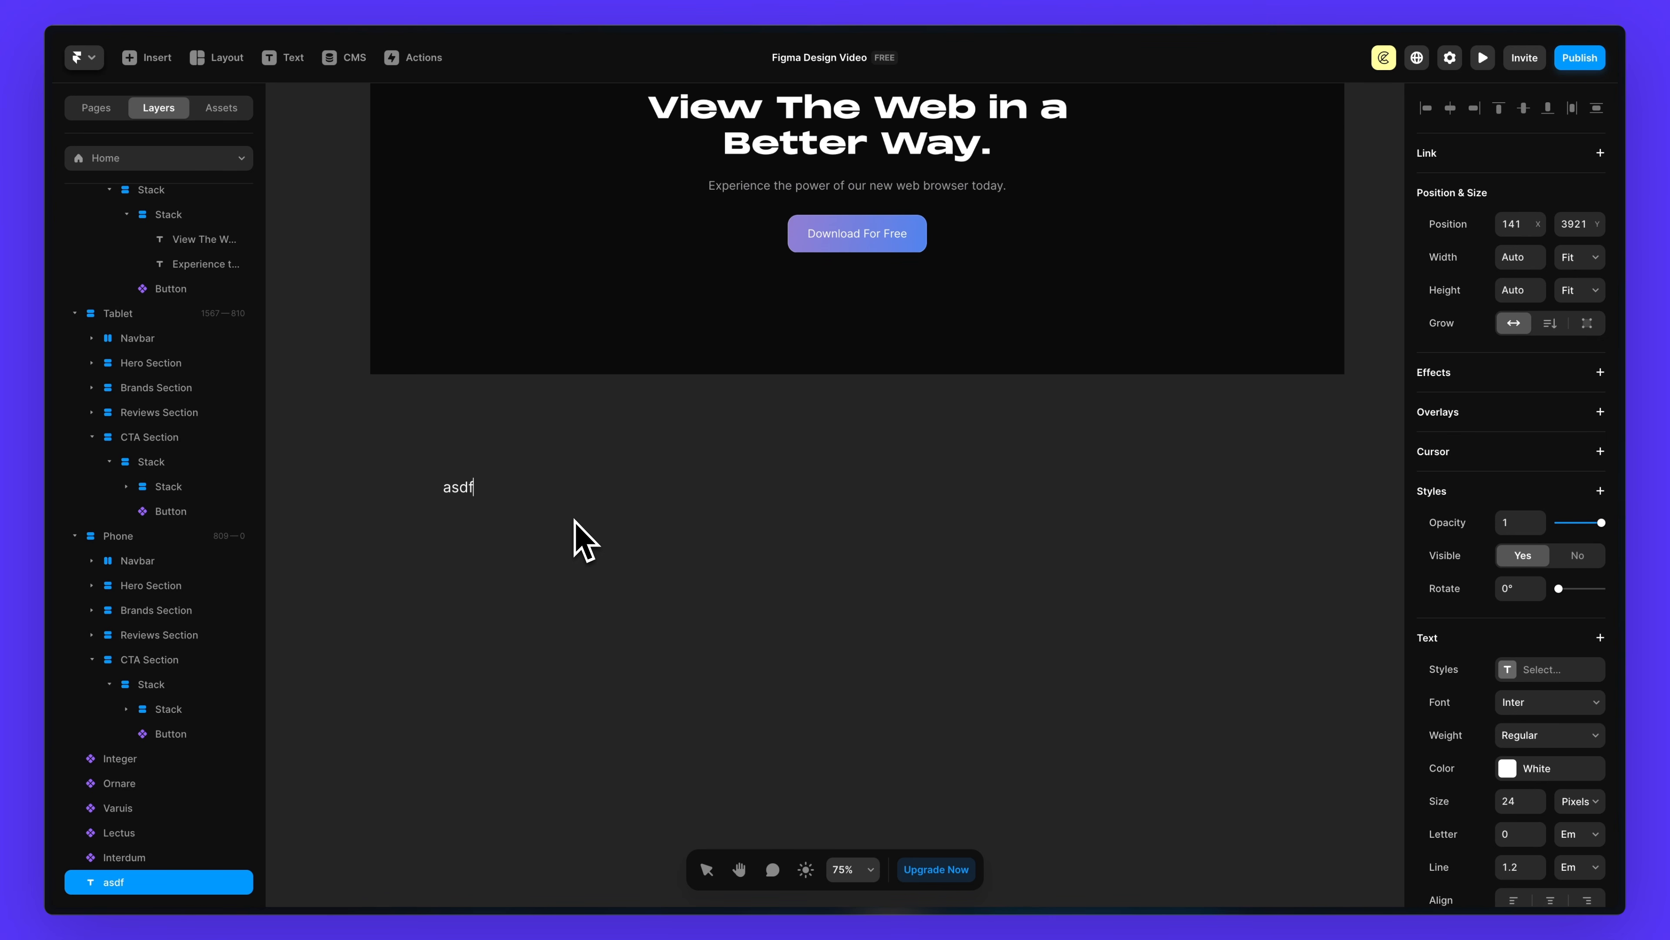
{"action": "key", "text": "Escape"}
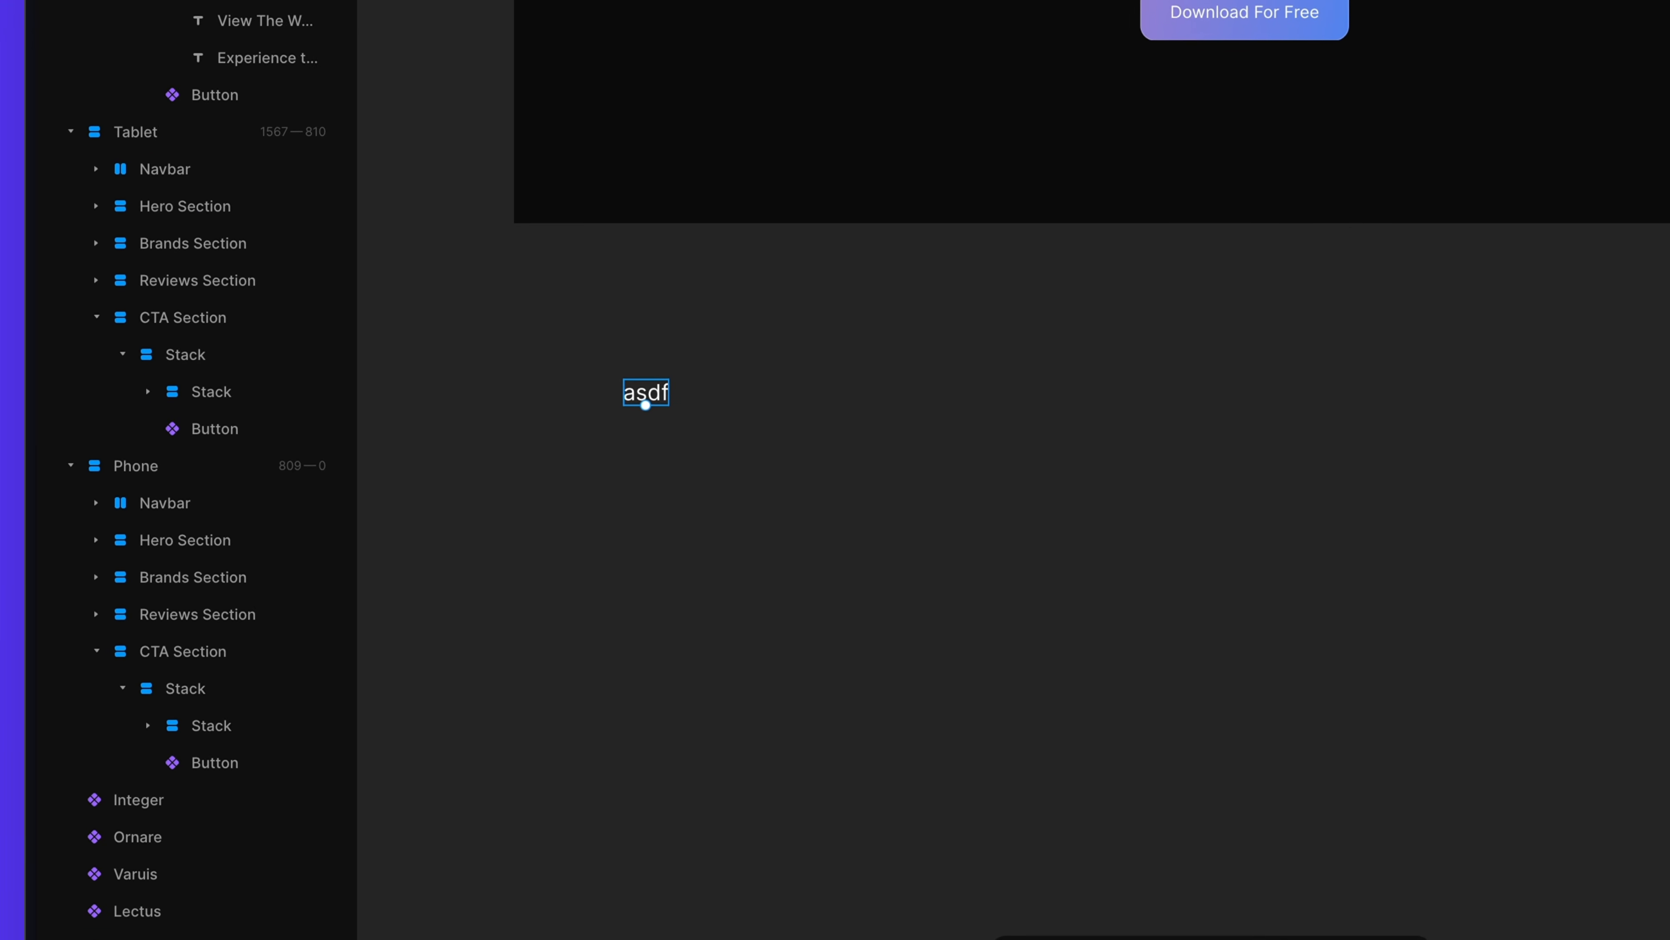
{"action": "key", "text": "super+z"}
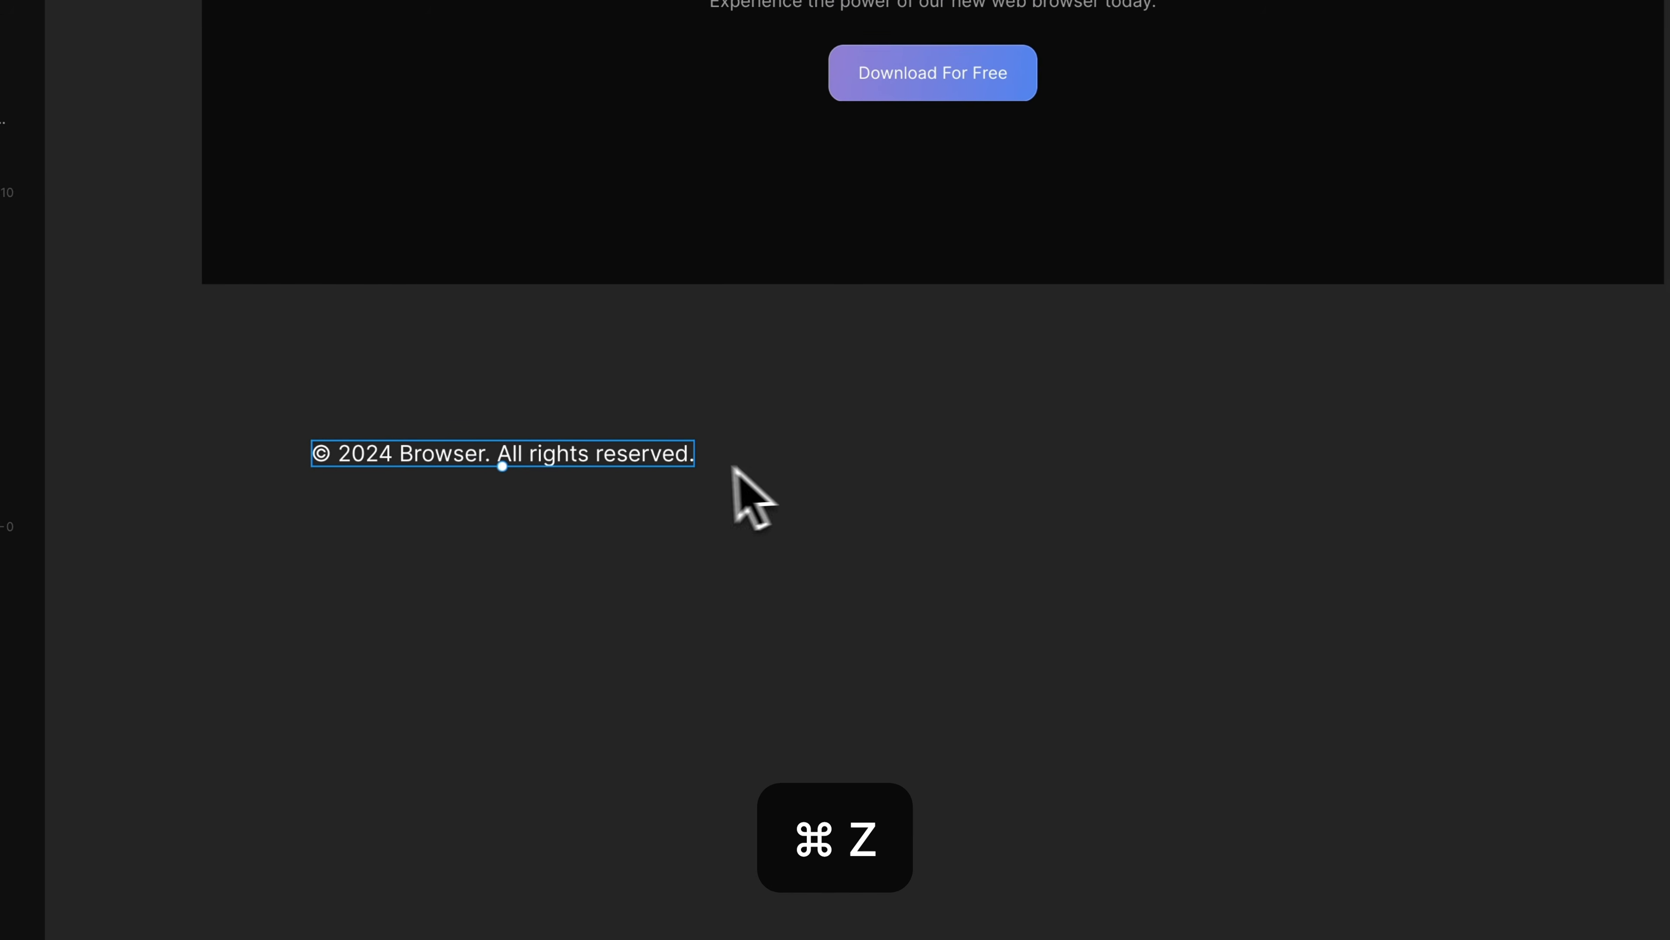
{"action": "left_click_drag", "start_coordinate": [512, 473], "coordinate": [1024, 464]}
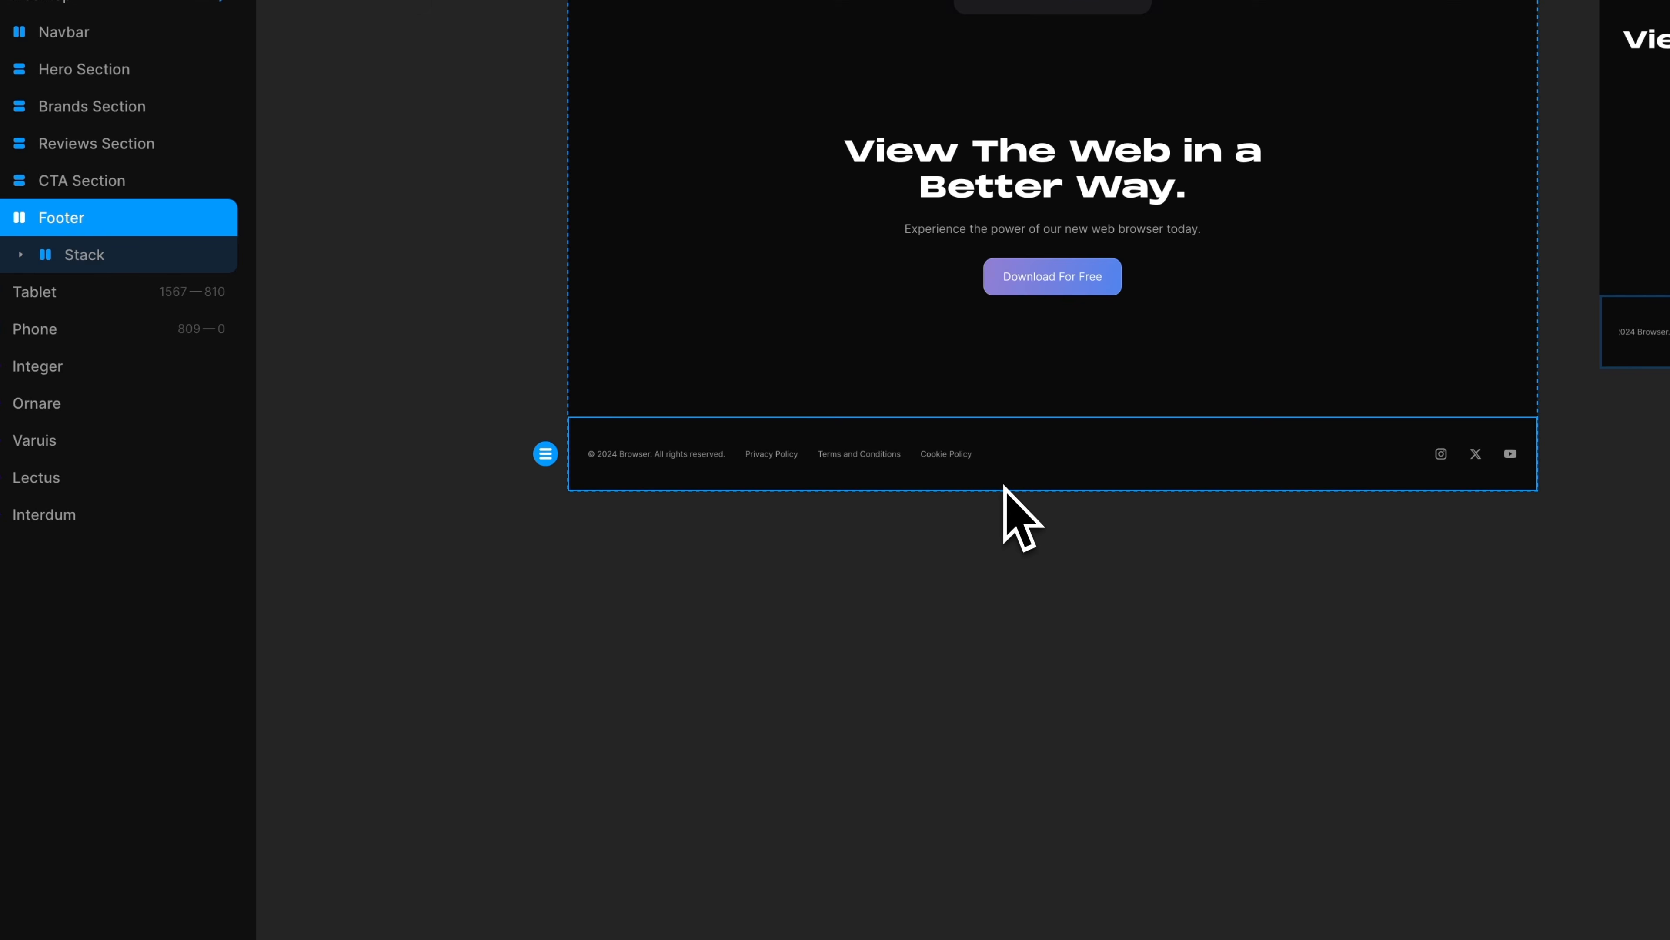
- Examine the Desktop footer's links and social icons, and compare the Desktop, Tablet and Phone layouts
{"action": "scroll", "coordinate": [932, 533], "scroll_direction": "up", "scroll_amount": 3}
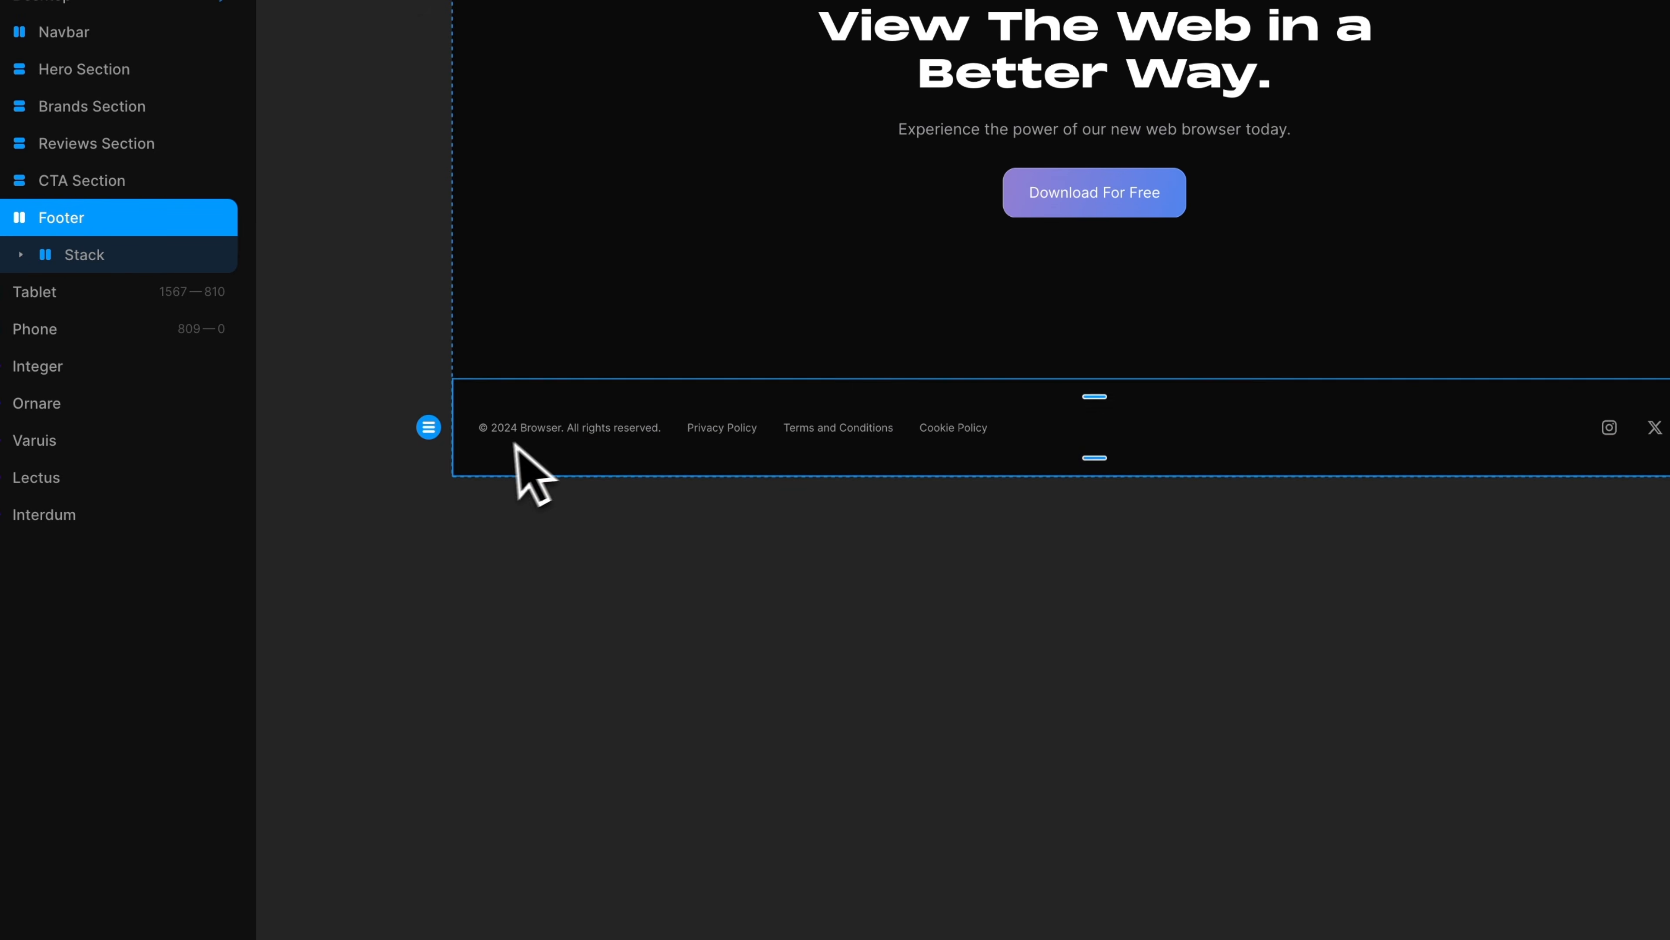
{"action": "scroll", "coordinate": [608, 452], "scroll_direction": "up", "scroll_amount": 4}
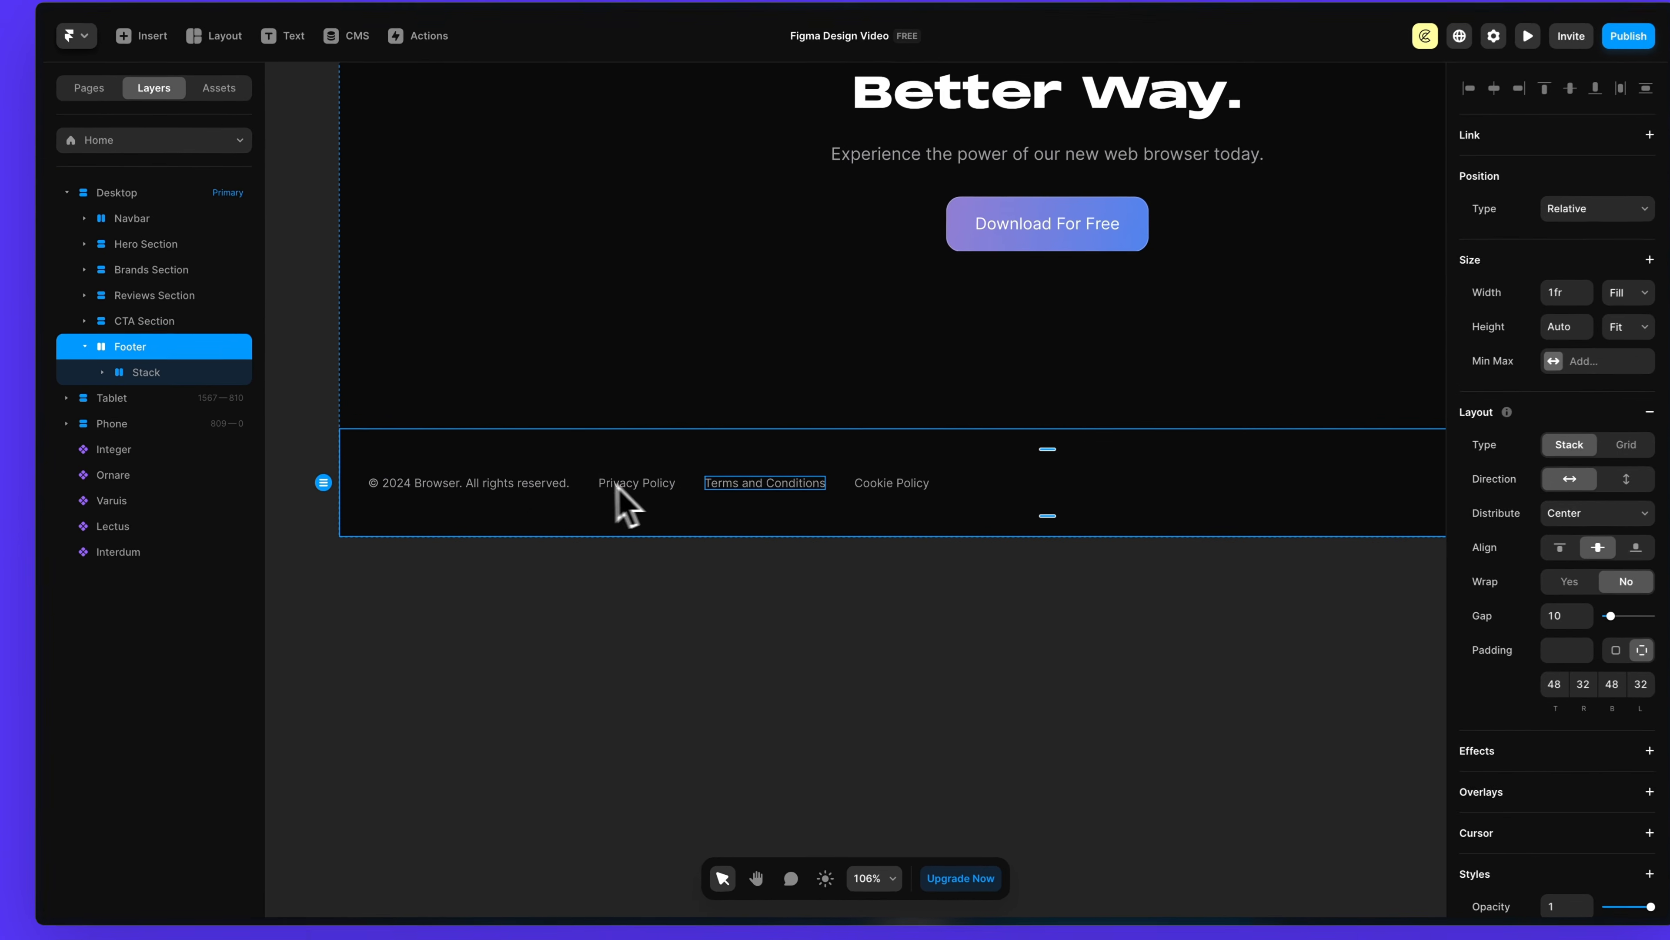
{"action": "scroll", "coordinate": [806, 507], "scroll_direction": "right", "scroll_amount": 10}
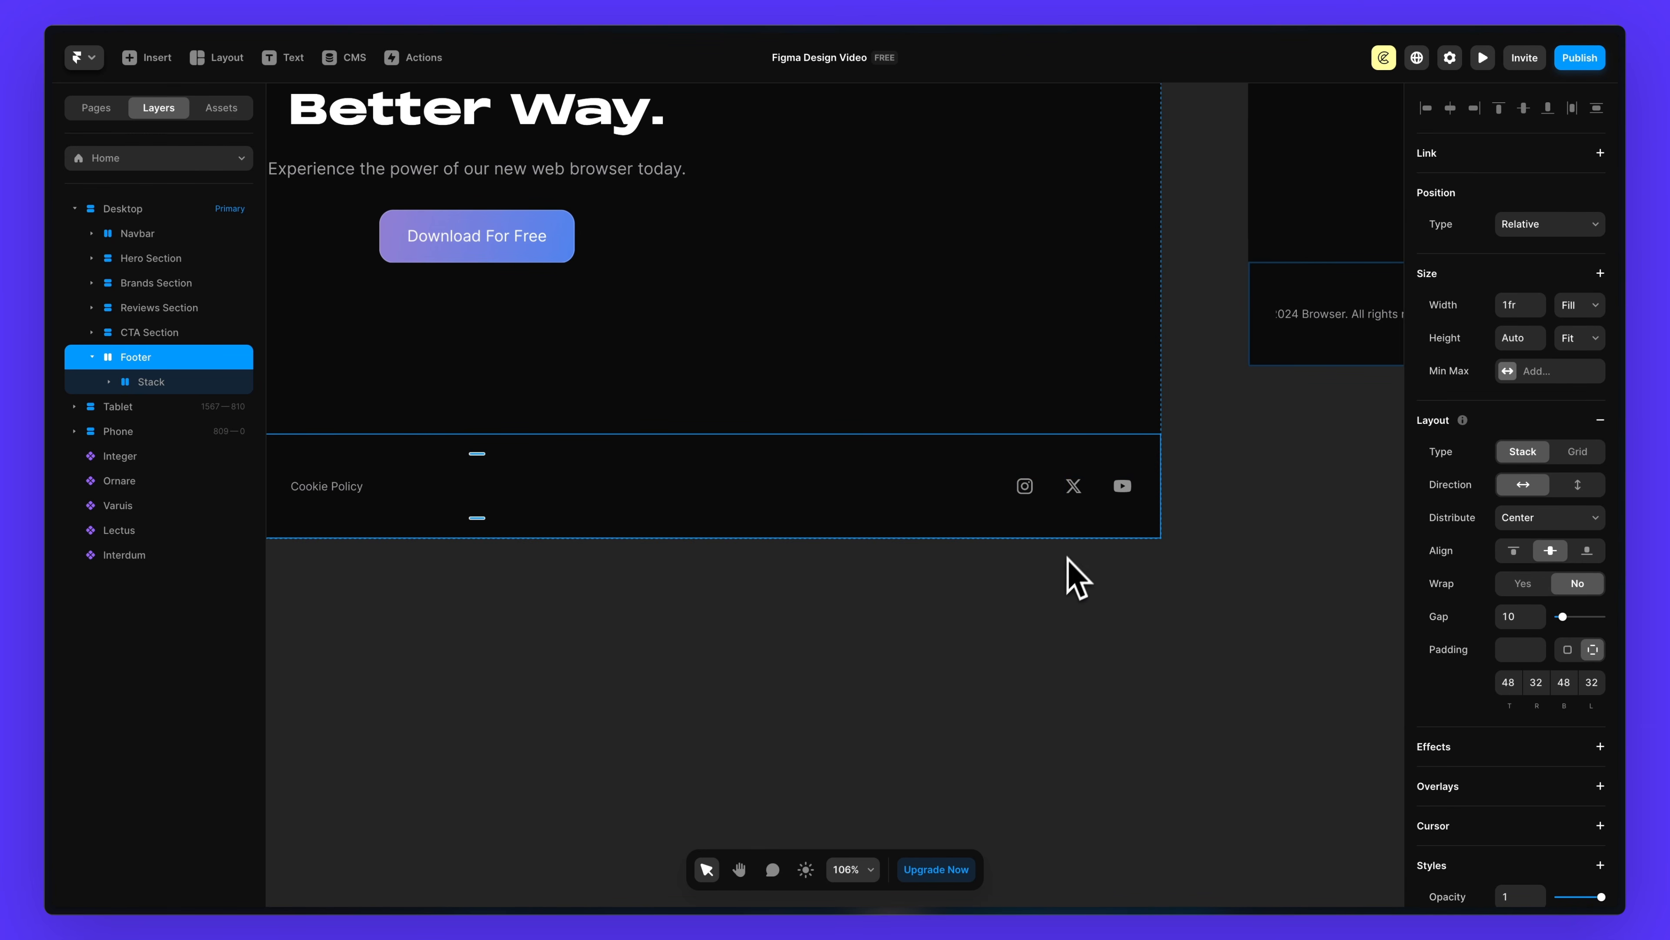
{"action": "scroll", "coordinate": [1007, 642], "scroll_direction": "down", "scroll_amount": 5}
{"action": "left_click", "coordinate": [968, 648]}
{"action": "scroll", "coordinate": [963, 658], "scroll_direction": "down", "scroll_amount": 4}
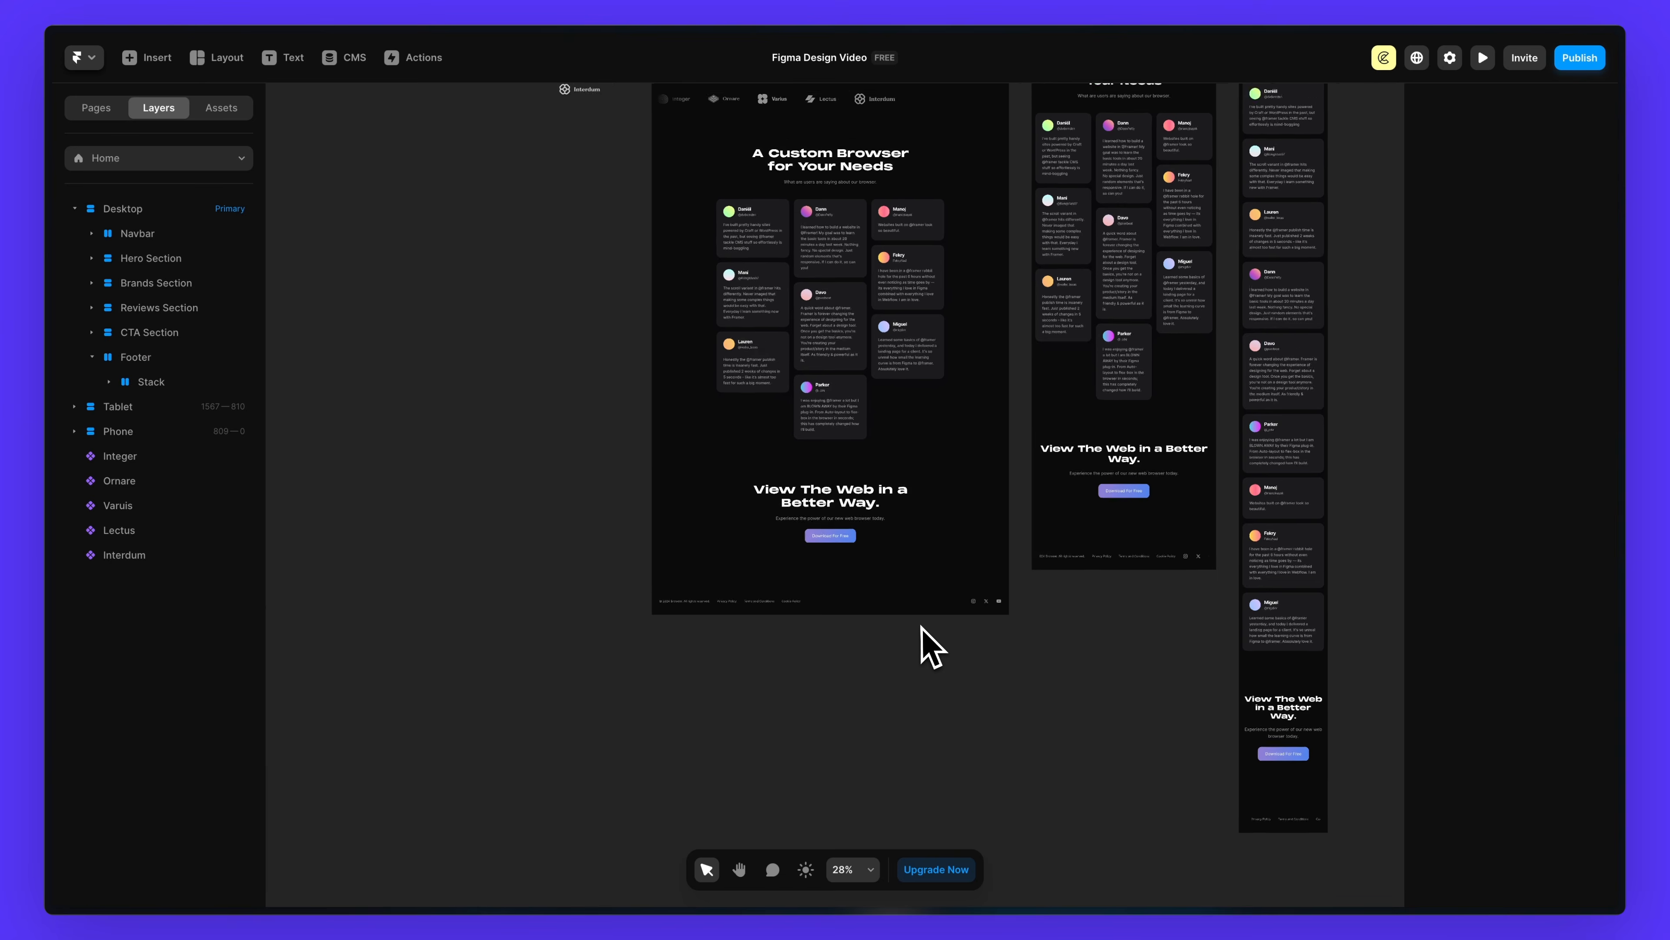
{"action": "scroll", "coordinate": [1030, 665], "scroll_direction": "right", "scroll_amount": 2}
{"action": "scroll", "coordinate": [1030, 665], "scroll_direction": "up", "scroll_amount": 2}
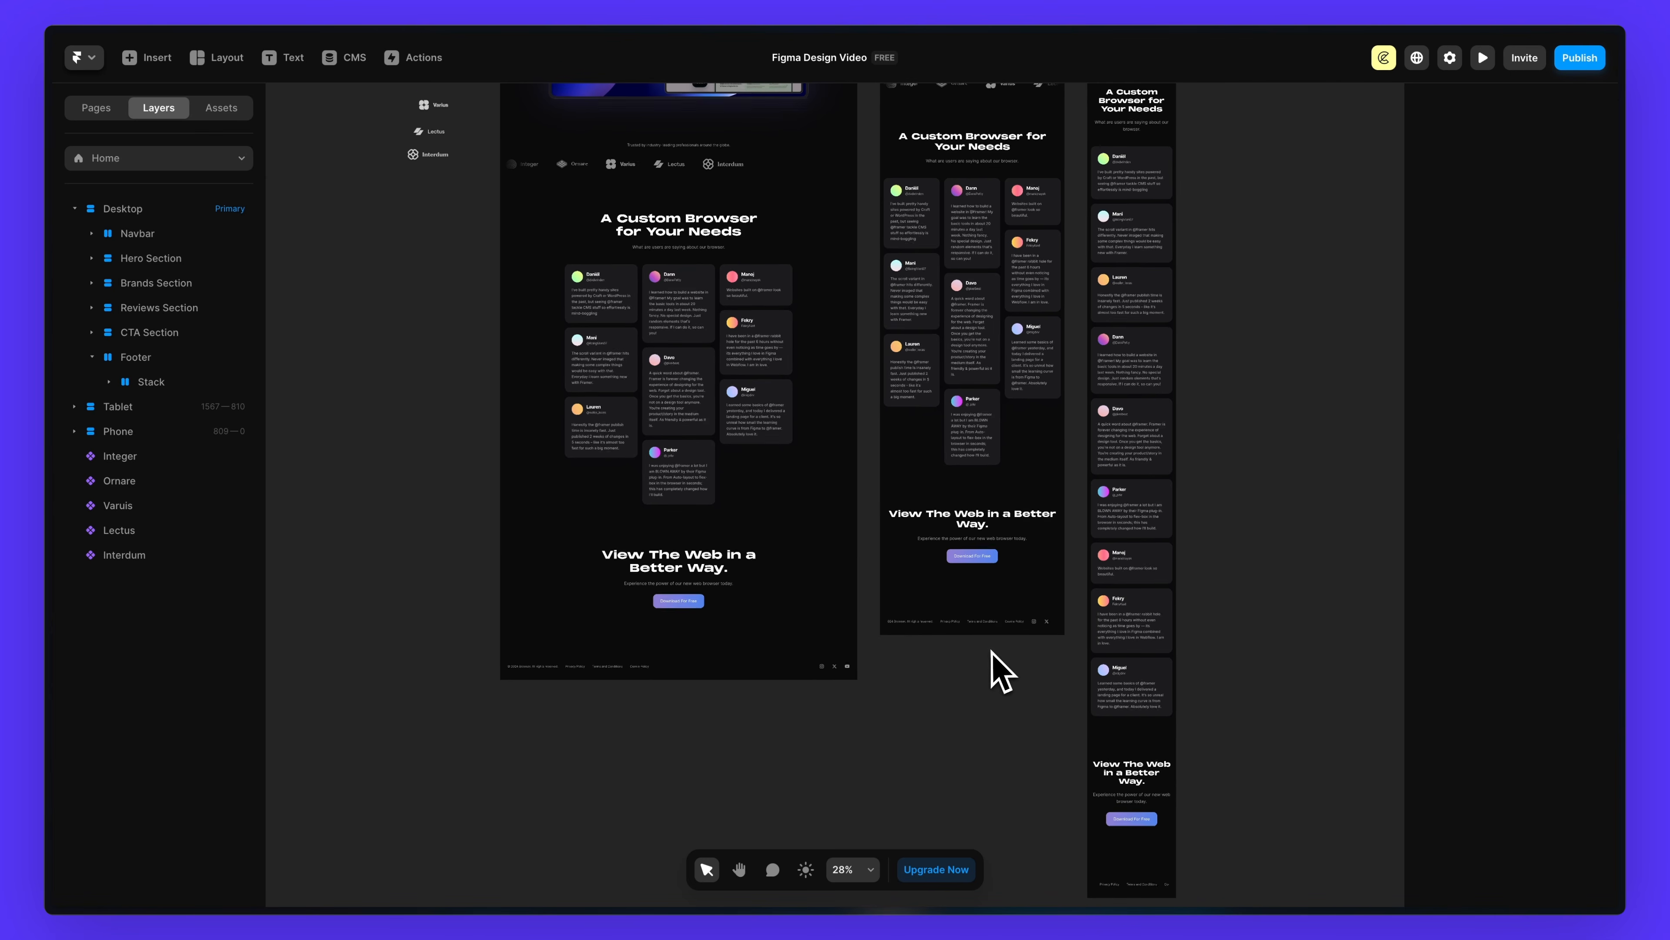
{"action": "scroll", "coordinate": [999, 671], "scroll_direction": "up", "scroll_amount": 1}
{"action": "scroll", "coordinate": [1341, 534], "scroll_direction": "up", "scroll_amount": 8}
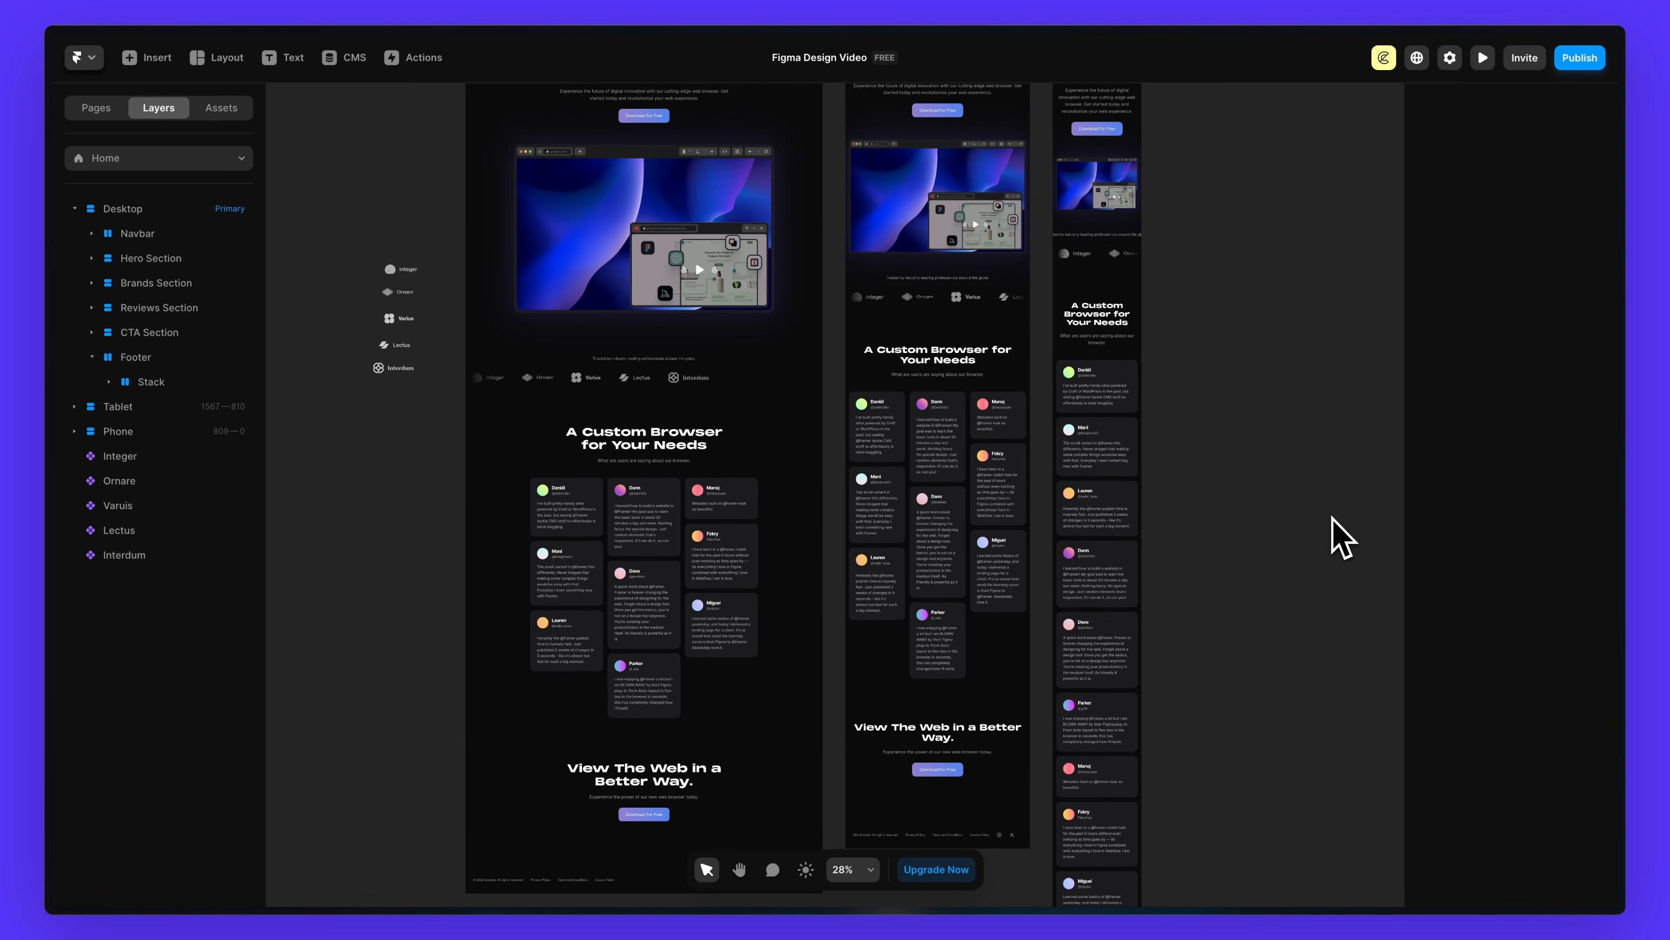
{"action": "scroll", "coordinate": [1342, 534], "scroll_direction": "right", "scroll_amount": 2}
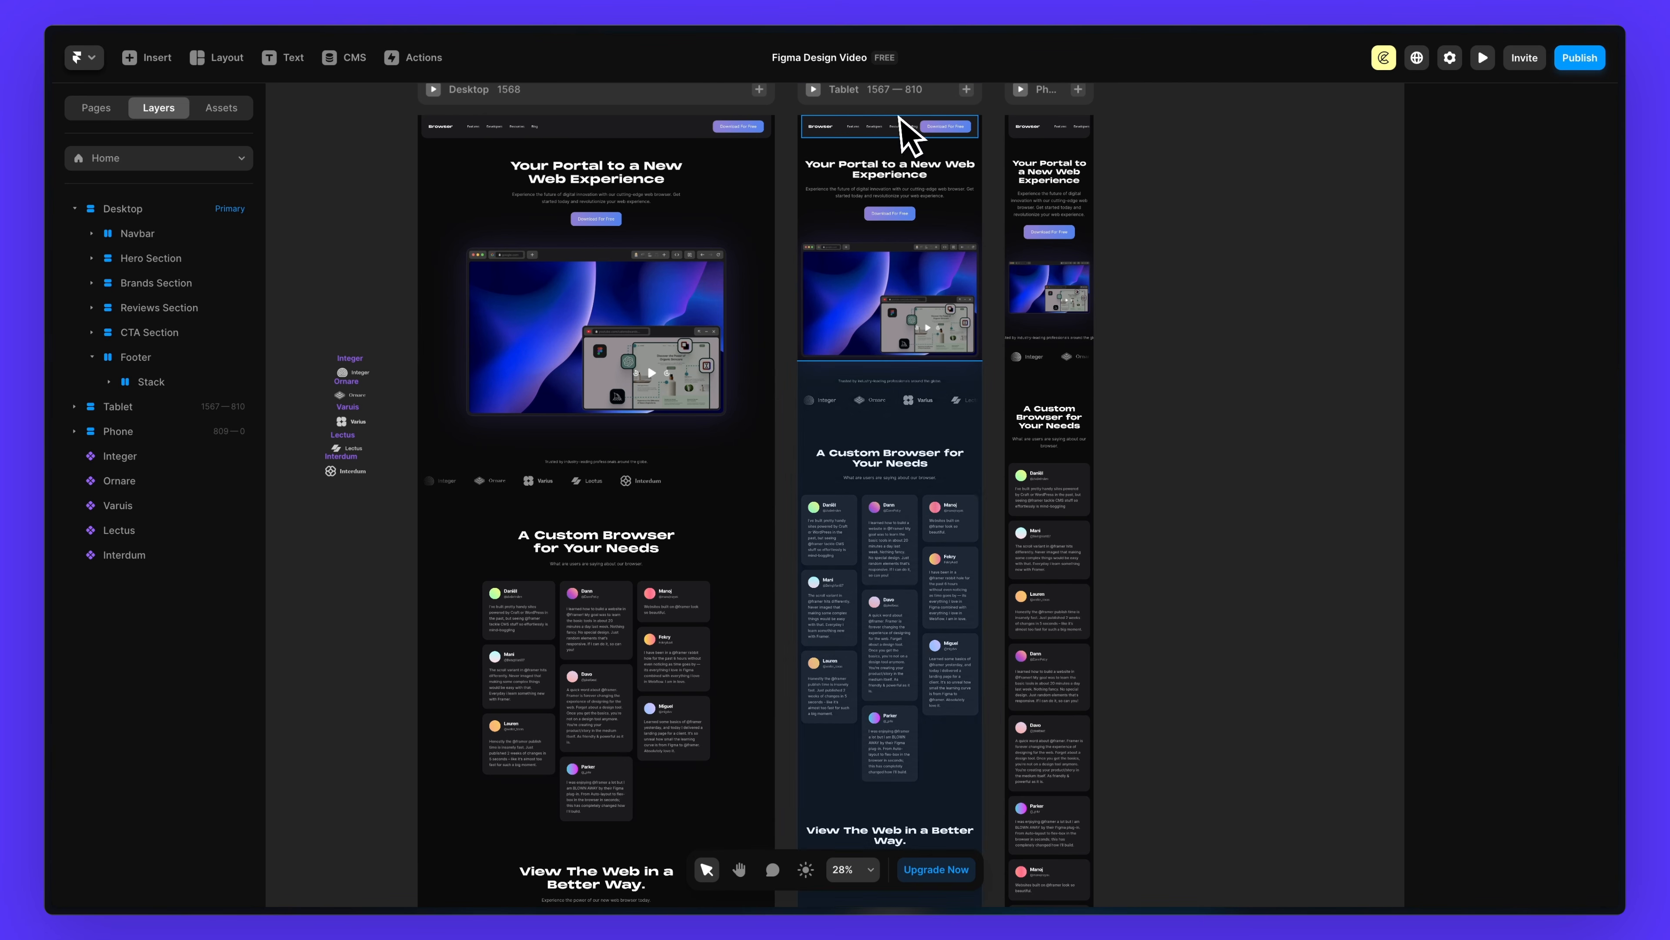
- Remove the Links stack from the navbar in the Tablet layout
{"action": "scroll", "coordinate": [905, 135], "scroll_direction": "up", "scroll_amount": 6}
{"action": "scroll", "coordinate": [836, 178], "scroll_direction": "up", "scroll_amount": 2}
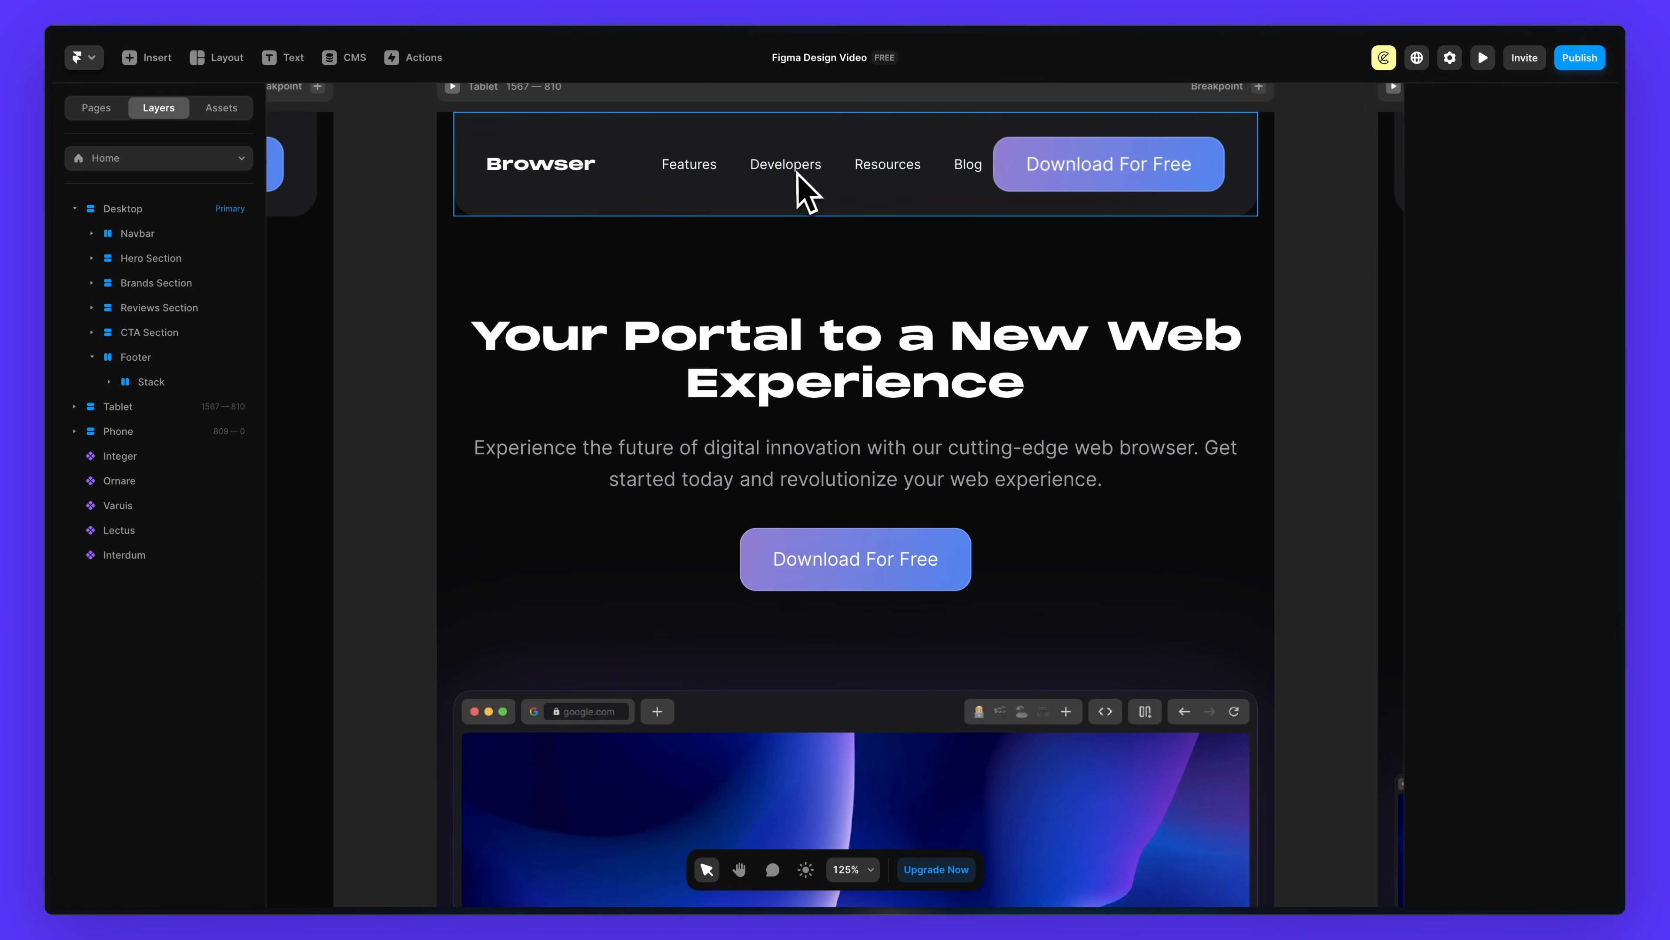
{"action": "left_click", "coordinate": [816, 167]}
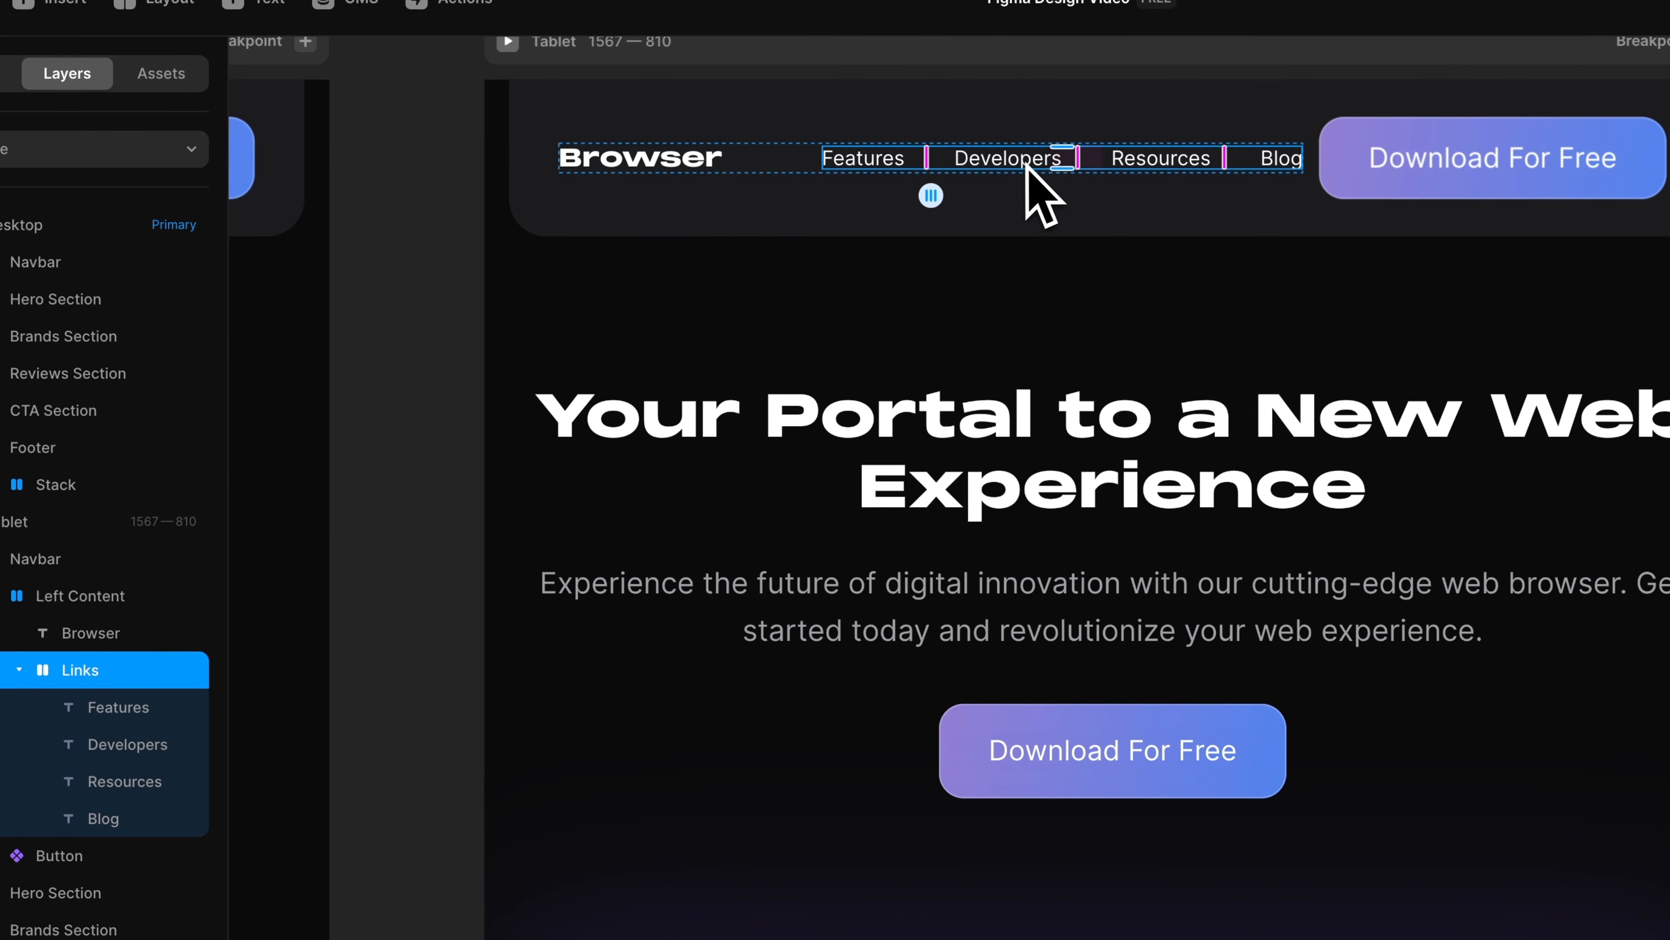
{"action": "key", "text": "BackSpace"}
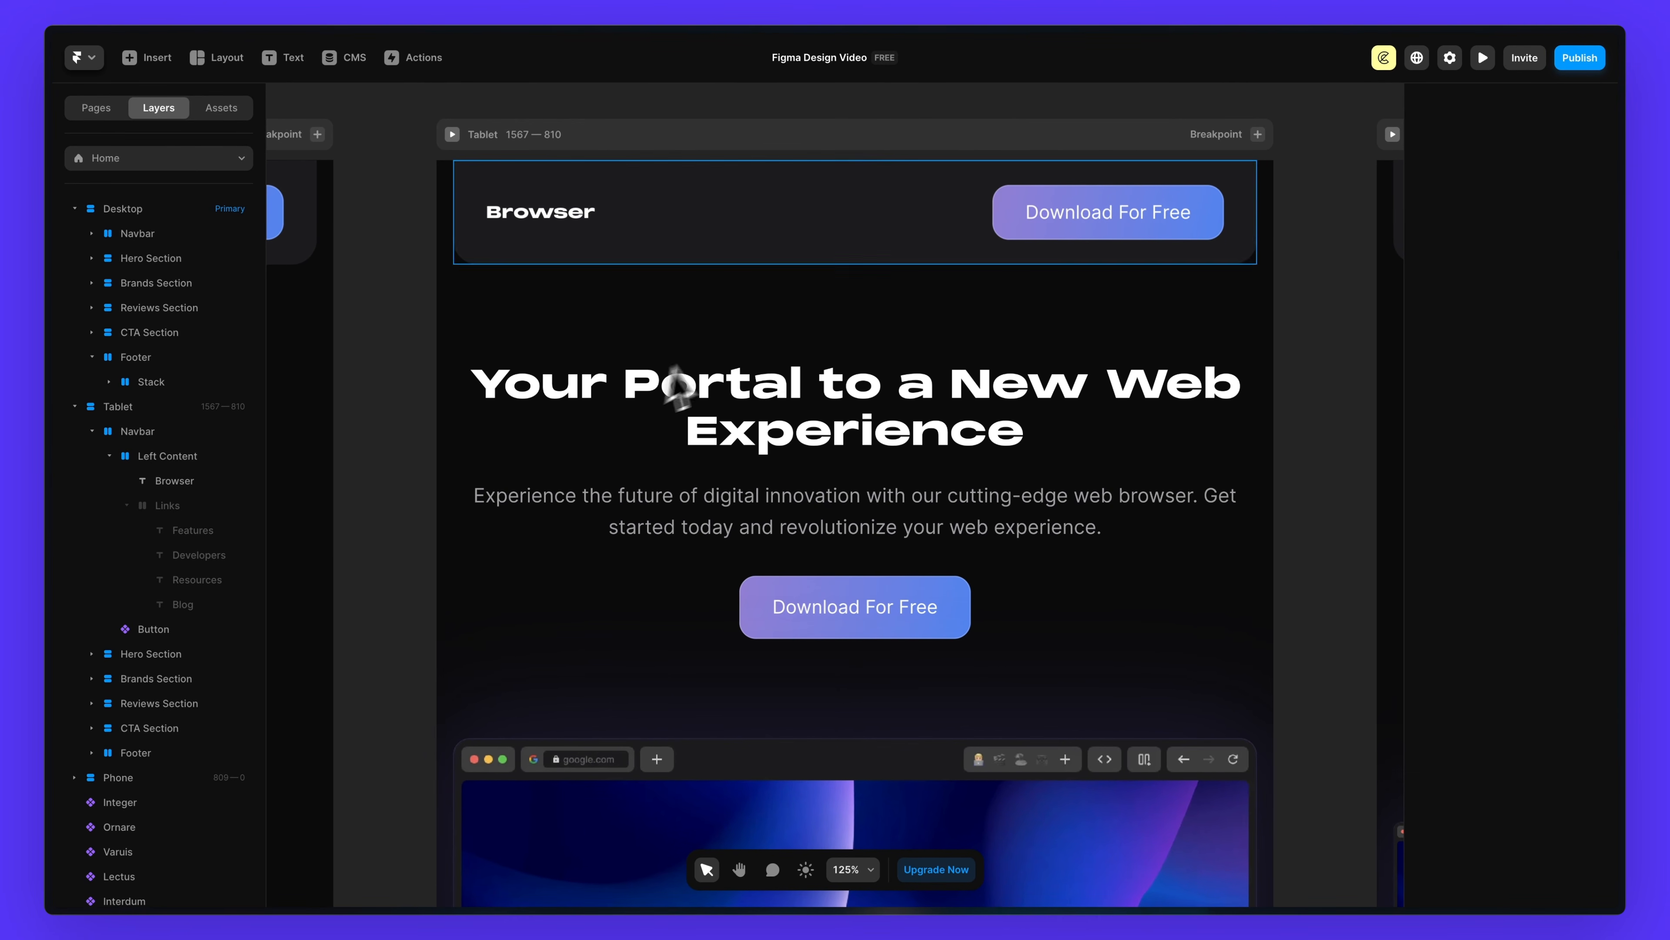
- Remove the Links stack and the Download For Free button from the navbar in the Phone layout
{"action": "scroll", "coordinate": [921, 237], "scroll_direction": "down", "scroll_amount": 5}
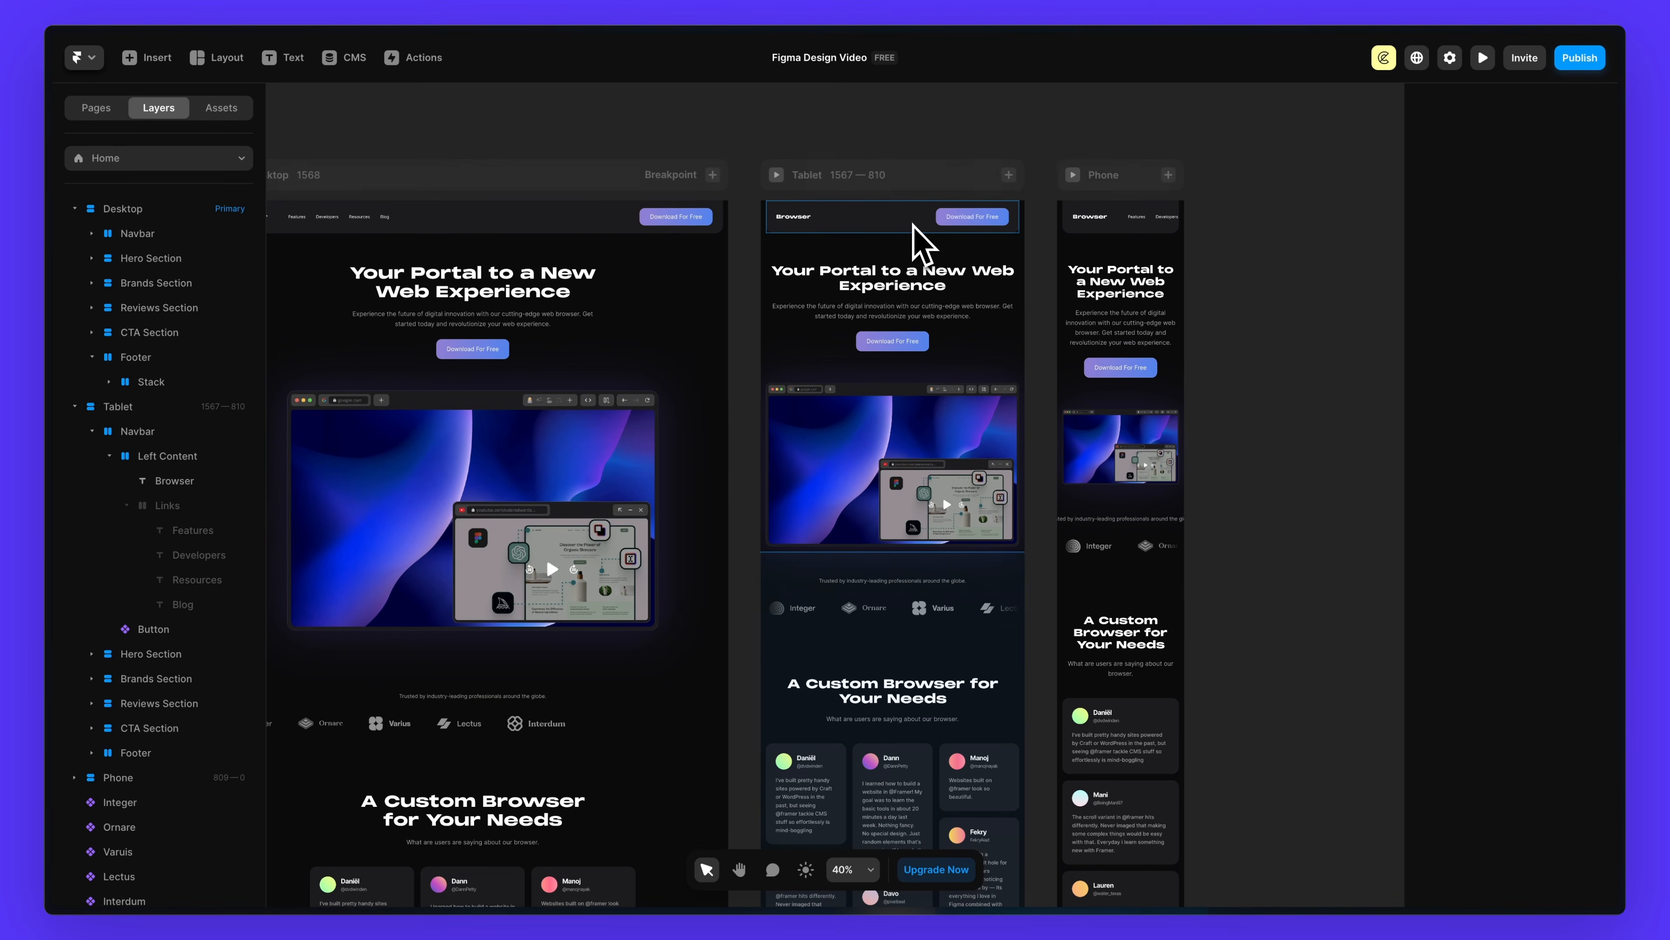
{"action": "scroll", "coordinate": [1046, 233], "scroll_direction": "up", "scroll_amount": 5}
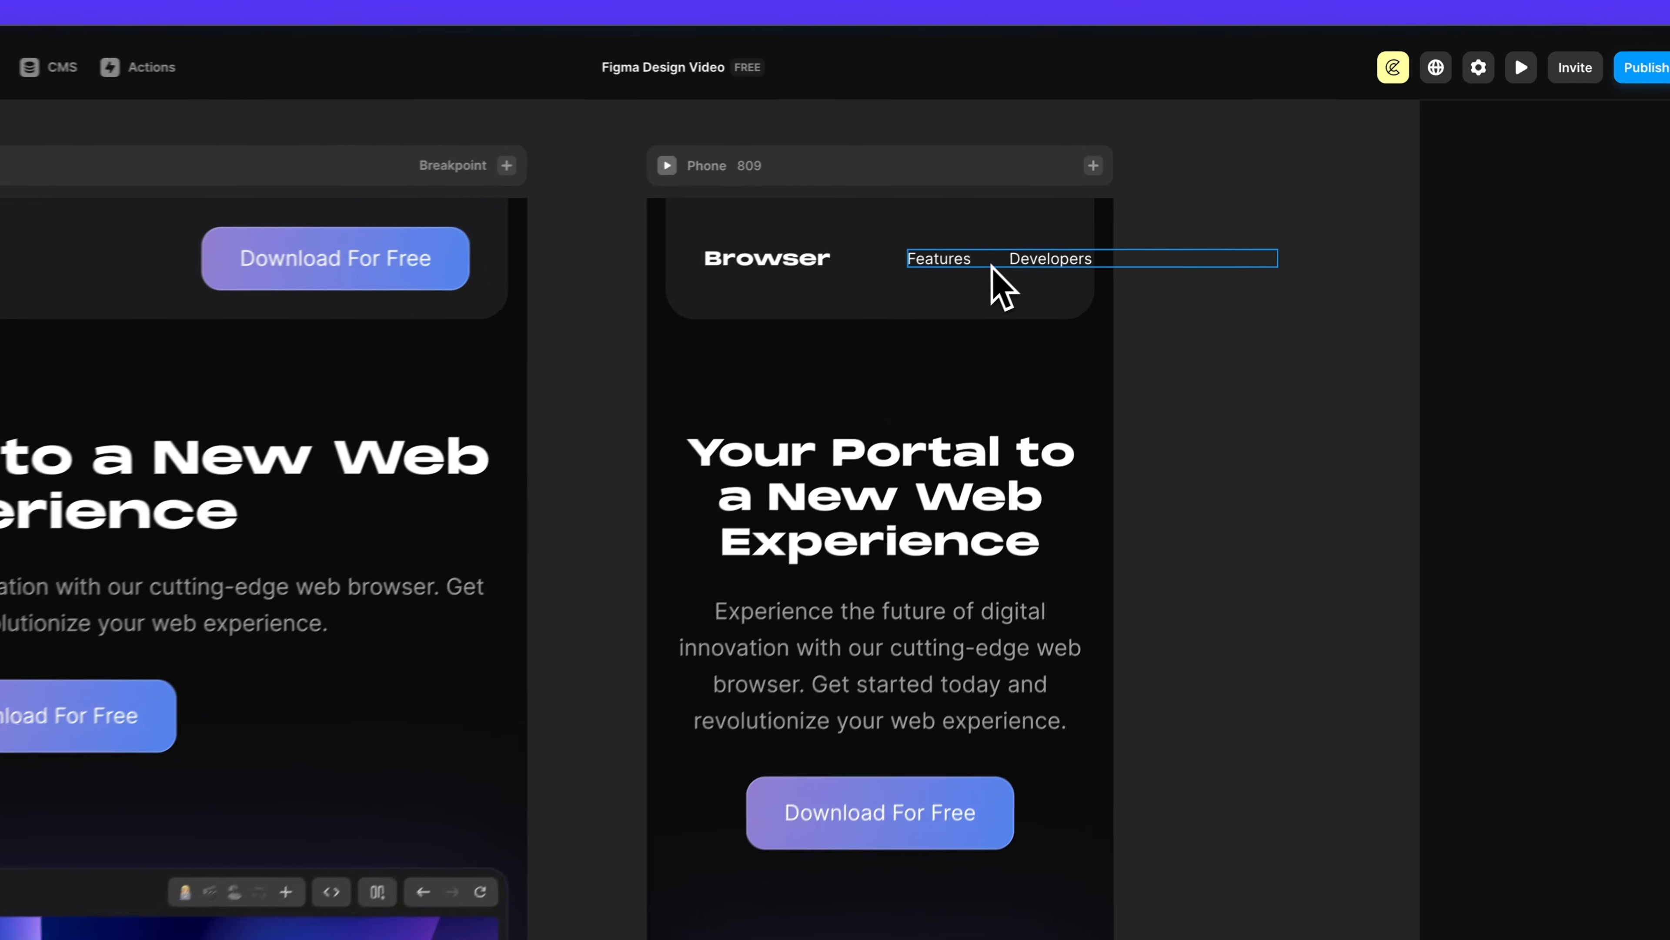
{"action": "left_click", "coordinate": [1071, 212]}
{"action": "key", "text": "BackSpace"}
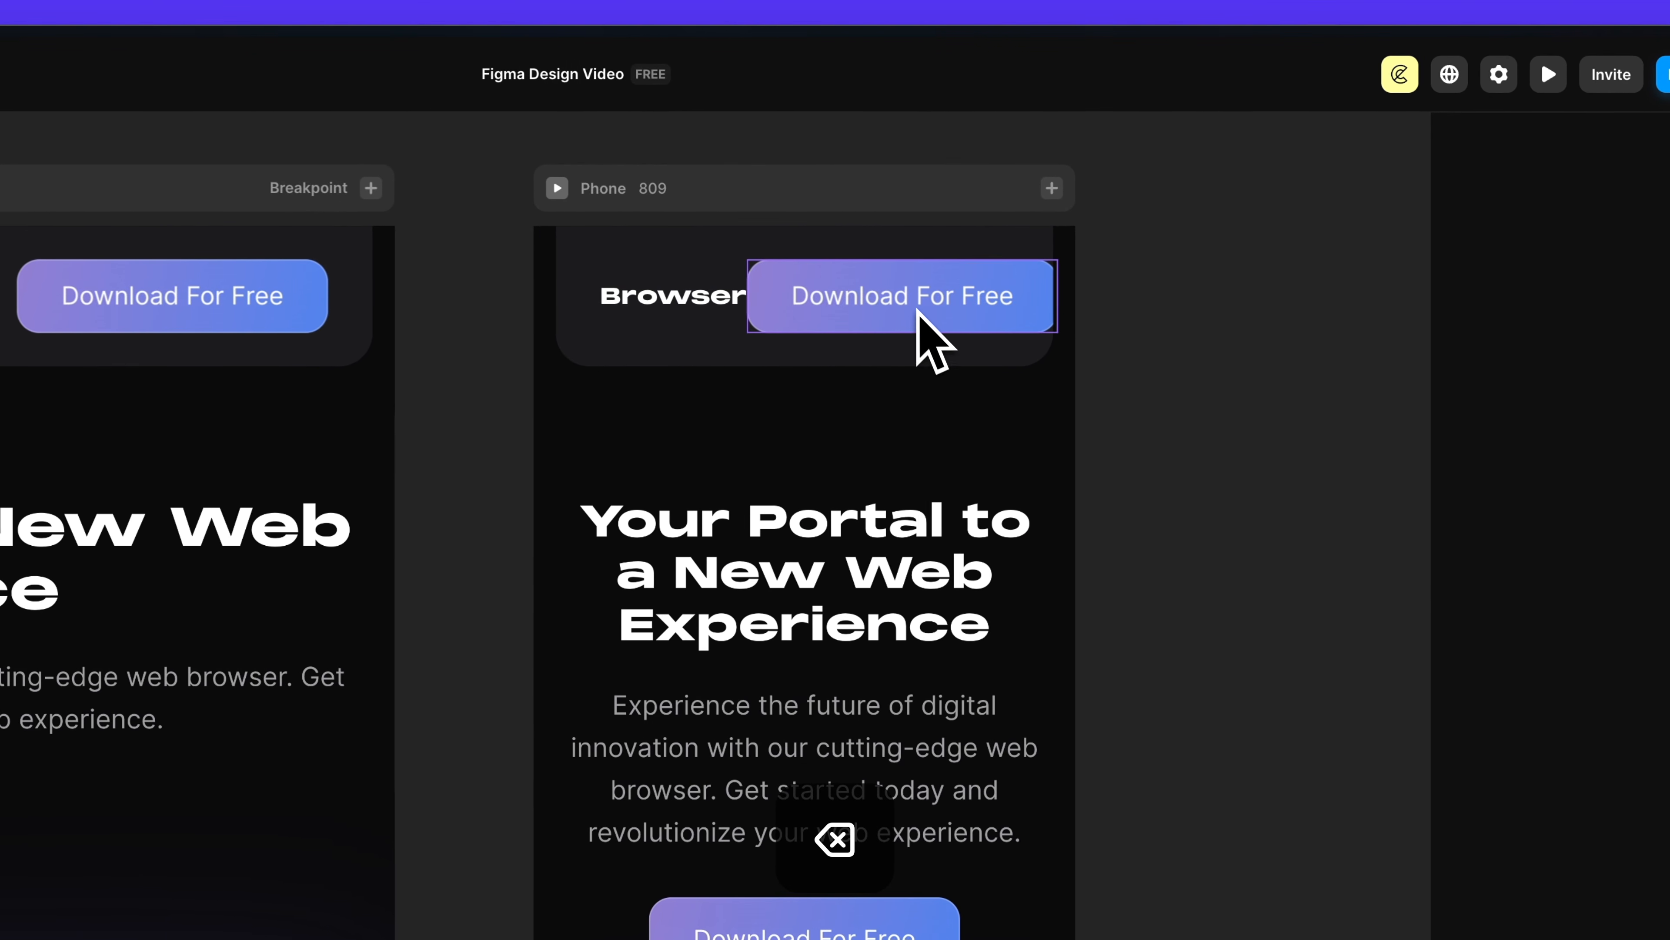
{"action": "left_click", "coordinate": [908, 289]}
{"action": "key", "text": "BackSpace"}
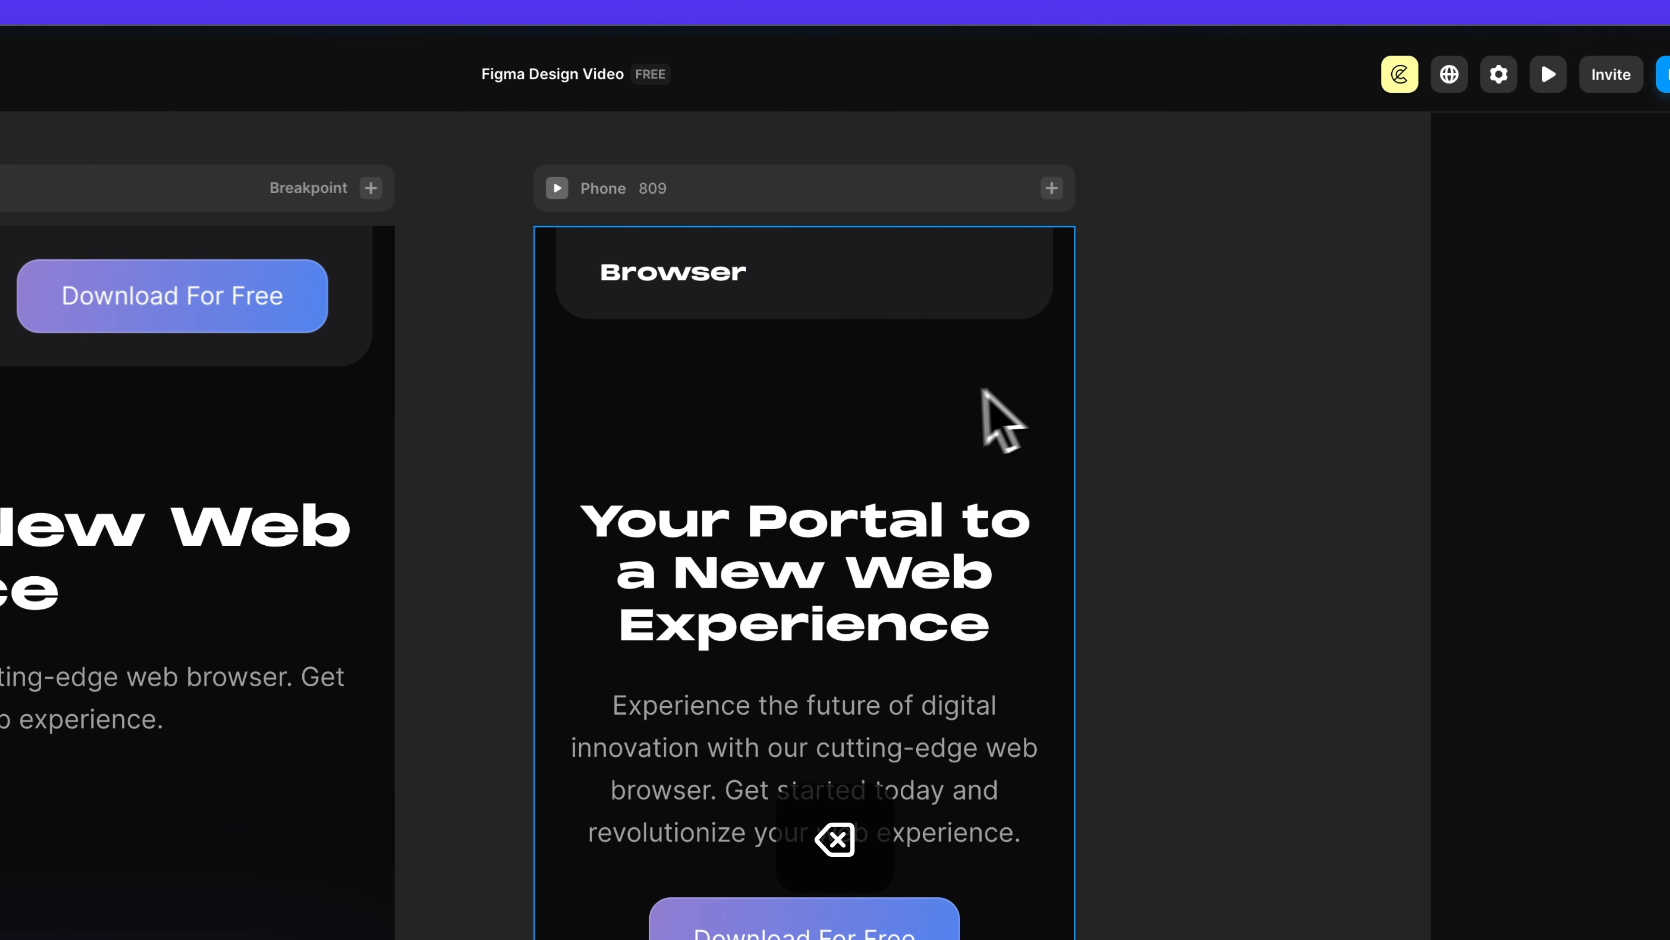
- Remove the social icons group from the footer in the Tablet layout
{"action": "scroll", "coordinate": [759, 435], "scroll_direction": "down", "scroll_amount": 4}
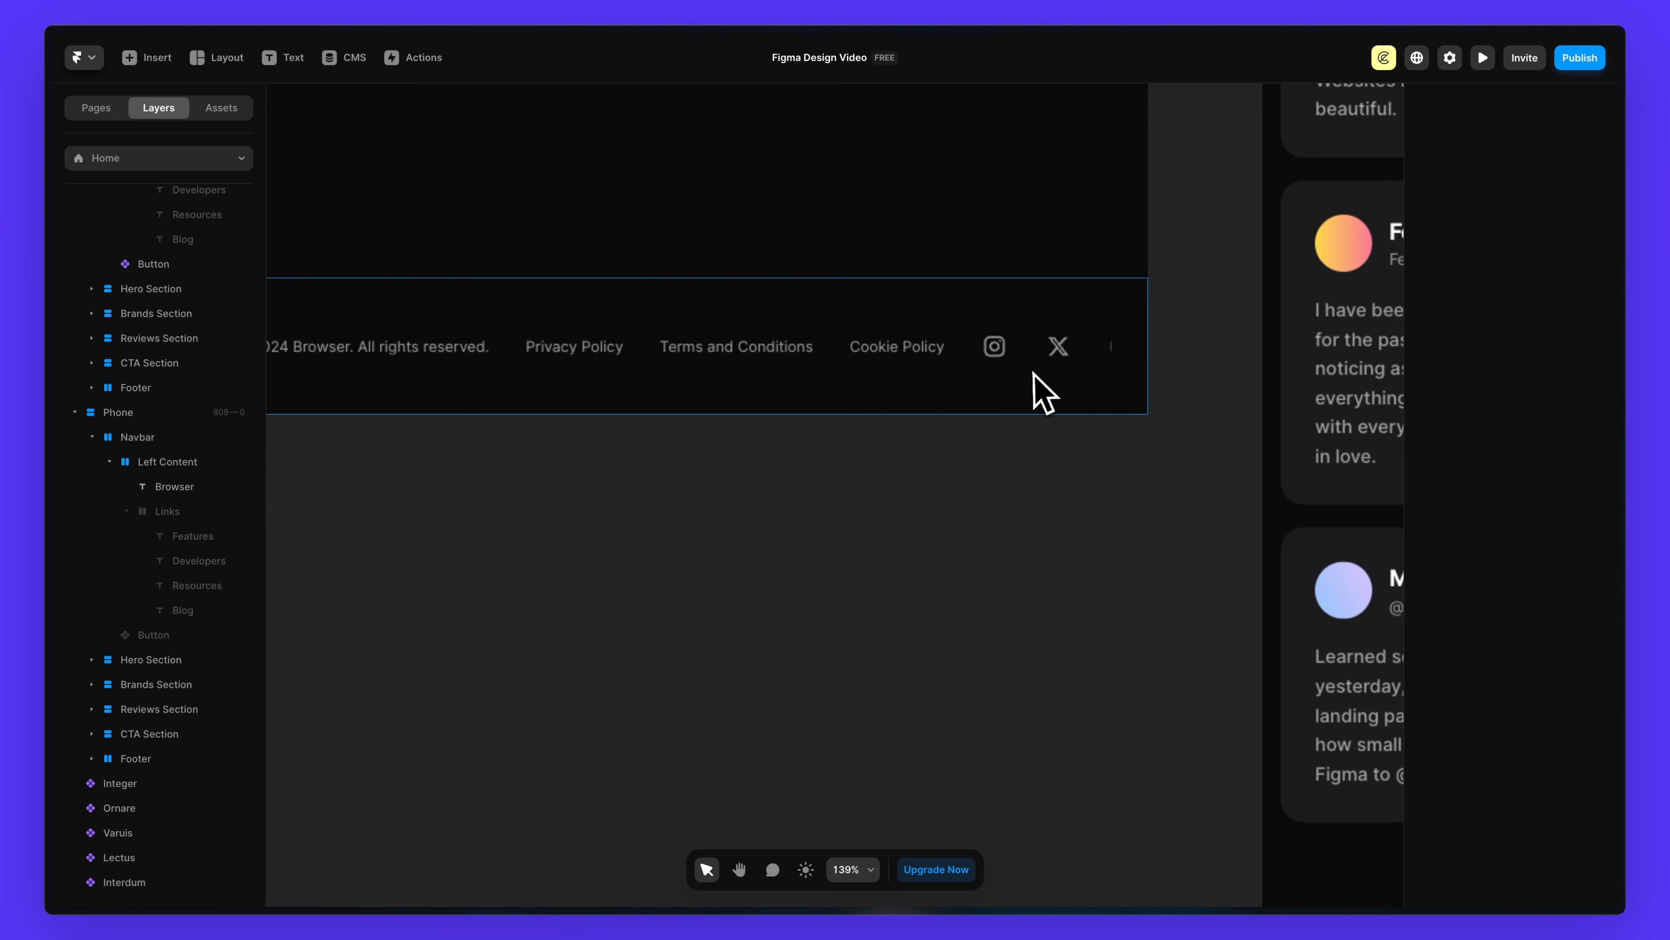
{"action": "scroll", "coordinate": [1024, 345], "scroll_direction": "down", "scroll_amount": 2}
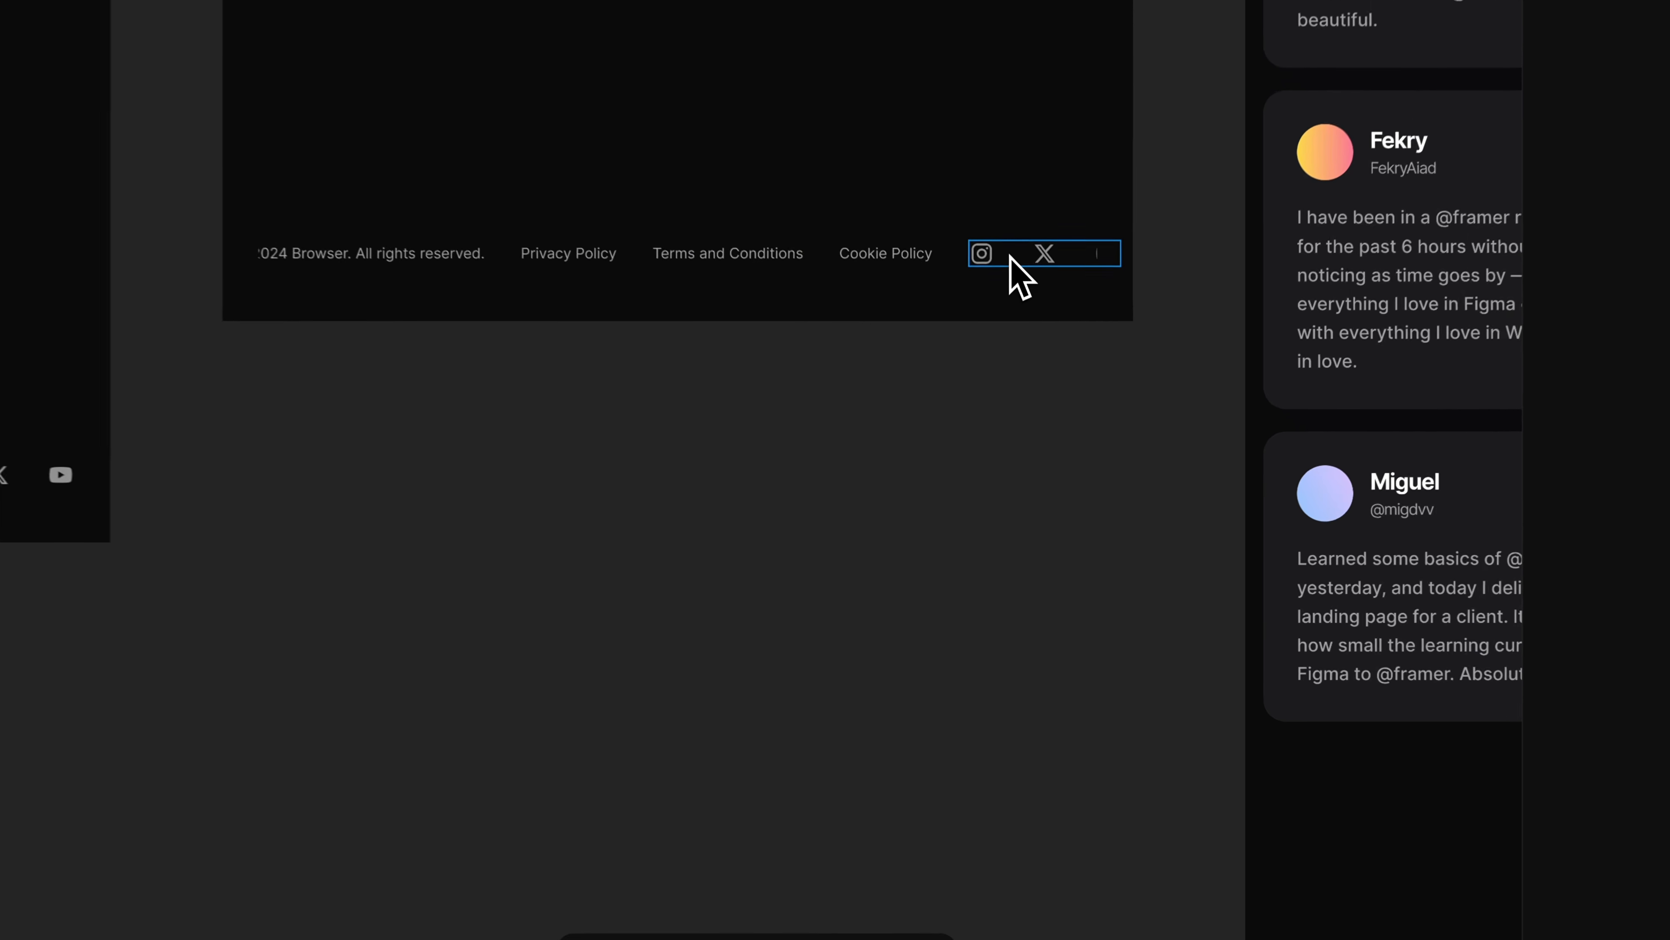
{"action": "key", "text": "BackSpace"}
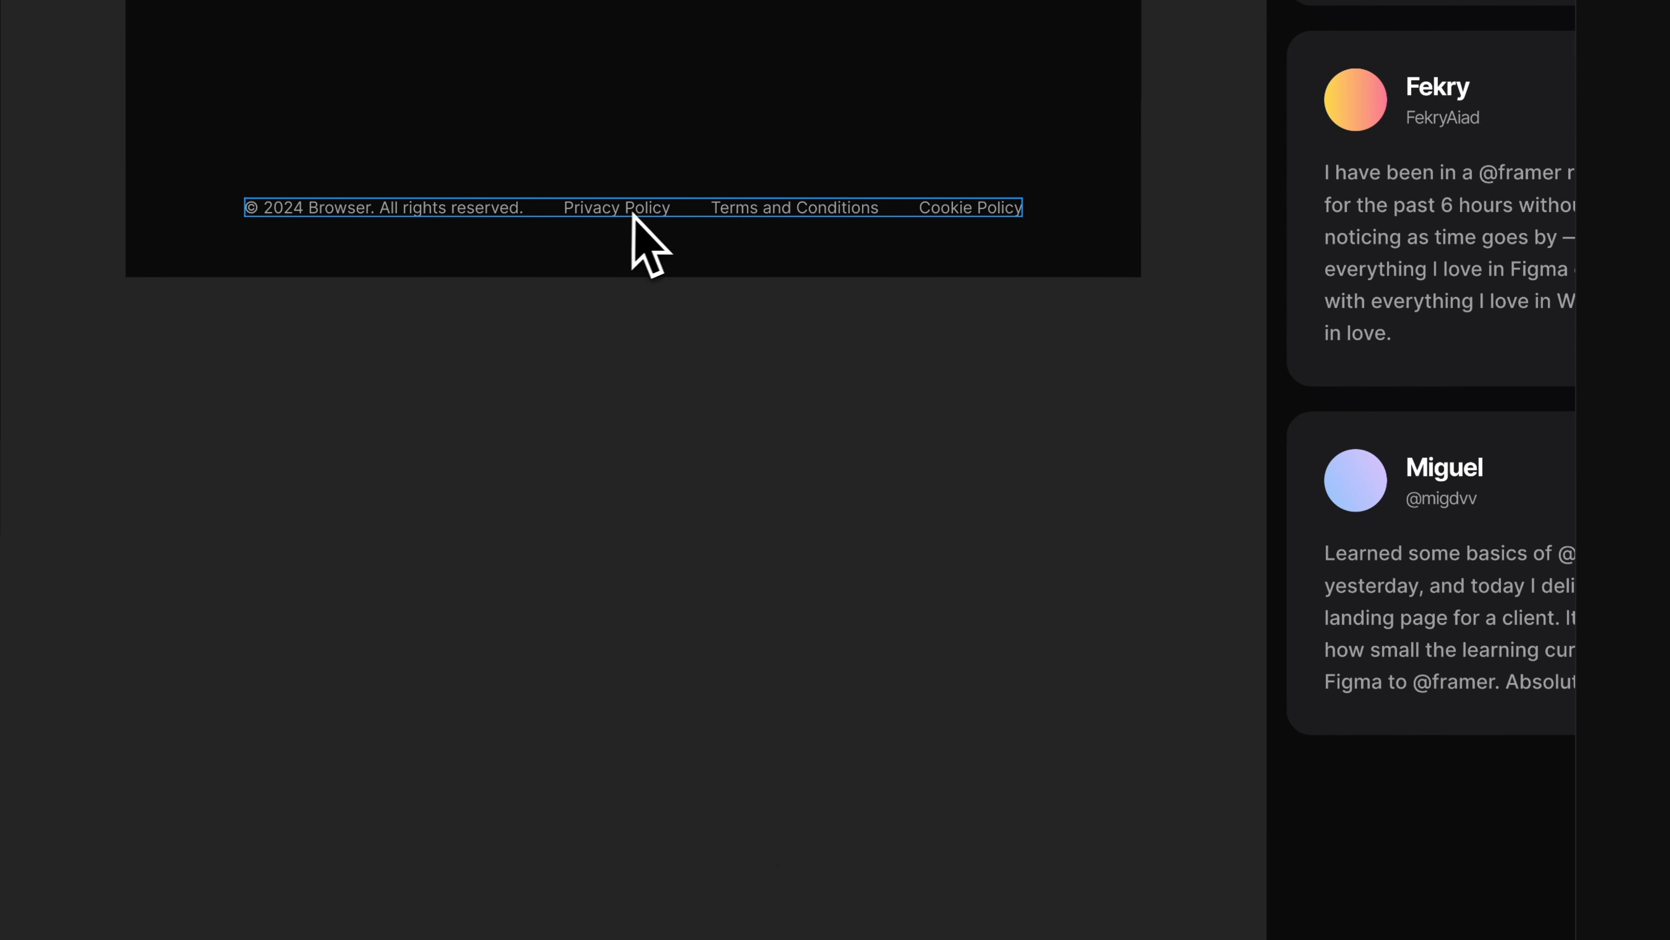
- Remove the Privacy Policy, Terms and Conditions and Cookie Policy links from the footer in the Tablet layout
{"action": "left_click", "coordinate": [639, 211]}
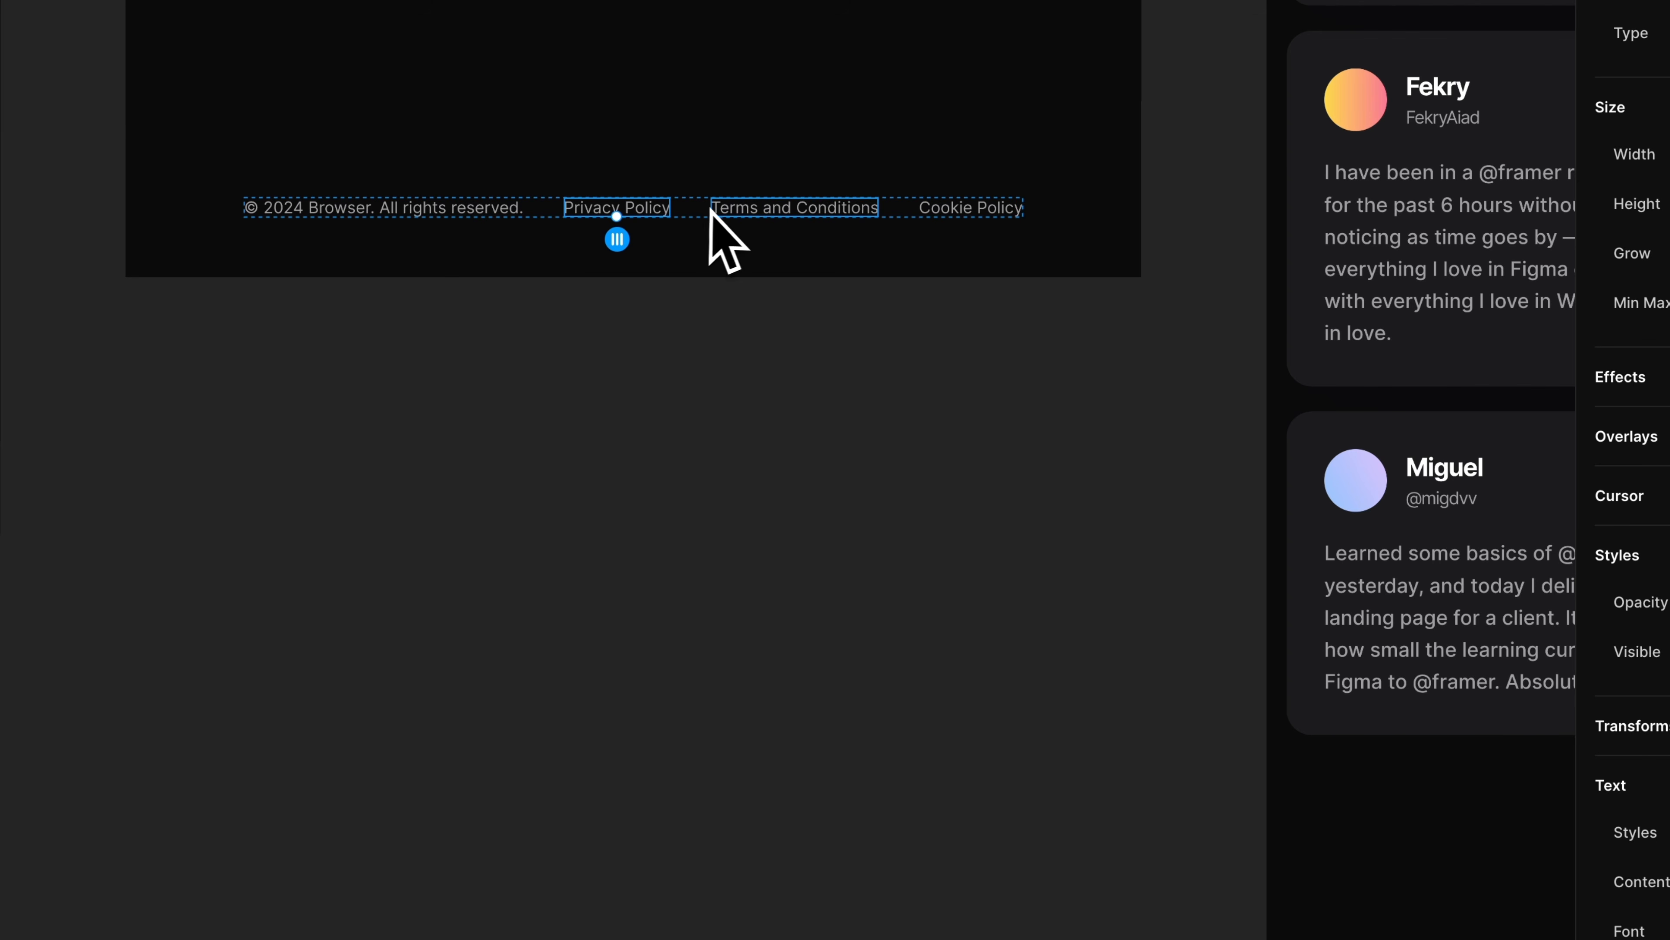
{"action": "left_click", "coordinate": [836, 209], "text": "shift"}
{"action": "key", "text": "BackSpace"}
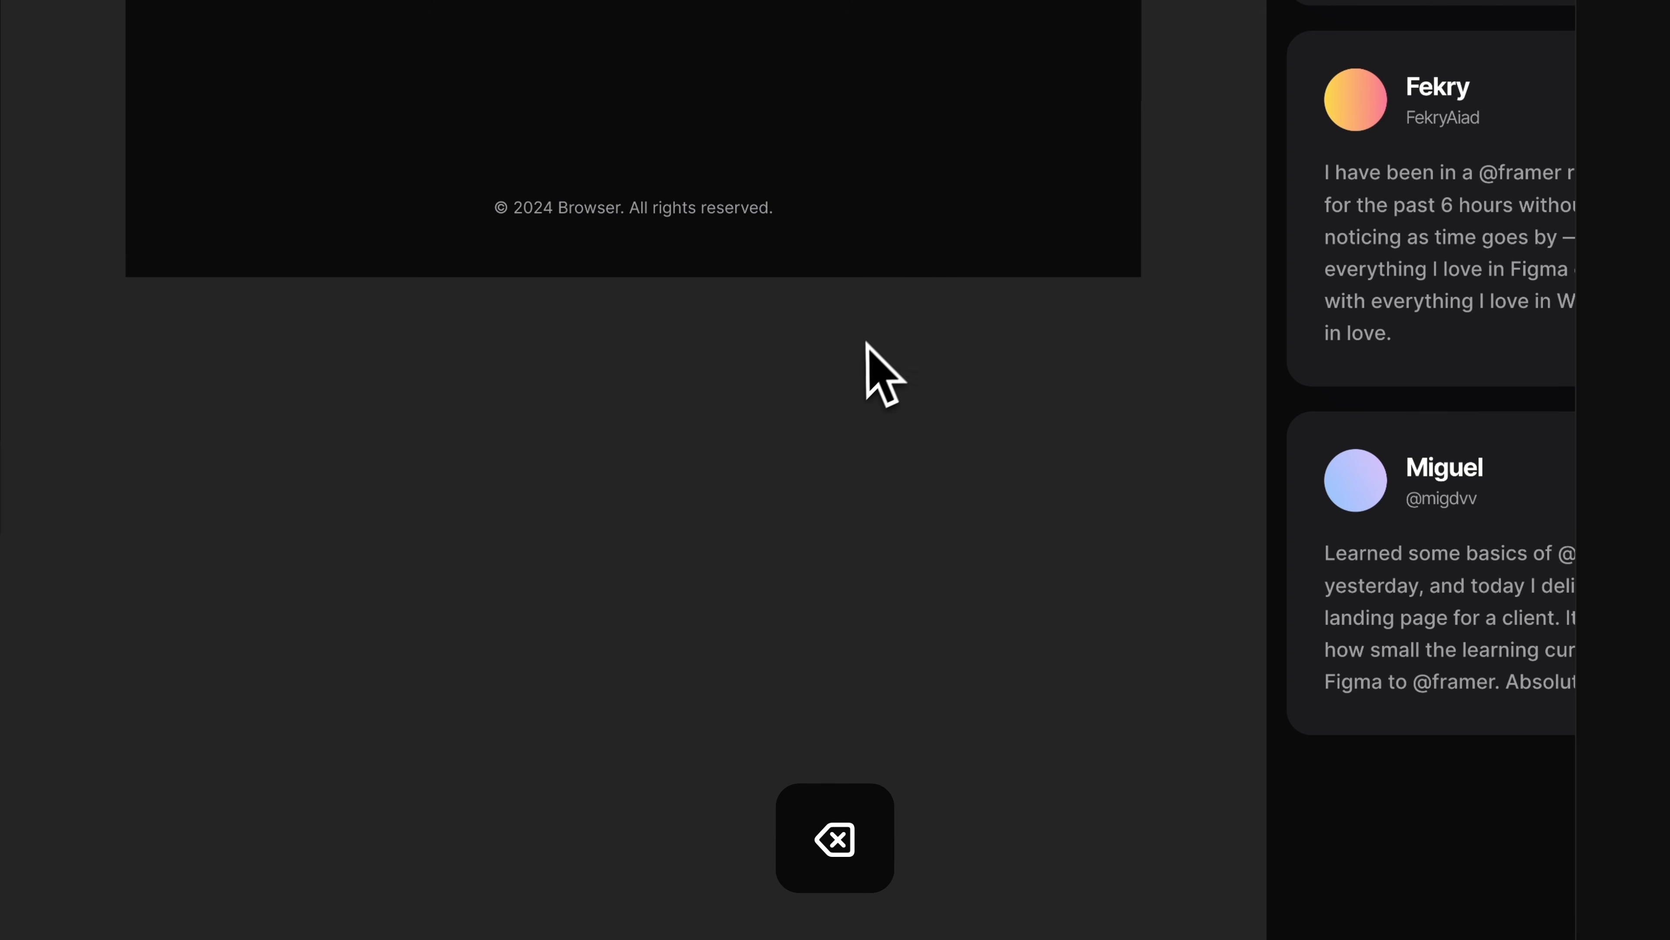
{"action": "left_click", "coordinate": [858, 214]}
{"action": "left_click", "coordinate": [801, 466]}
- Remove the policy links and the social icons from the footer in the Phone layout
{"action": "scroll", "coordinate": [806, 470], "scroll_direction": "down", "scroll_amount": 10}
{"action": "scroll", "coordinate": [805, 470], "scroll_direction": "right", "scroll_amount": 8}
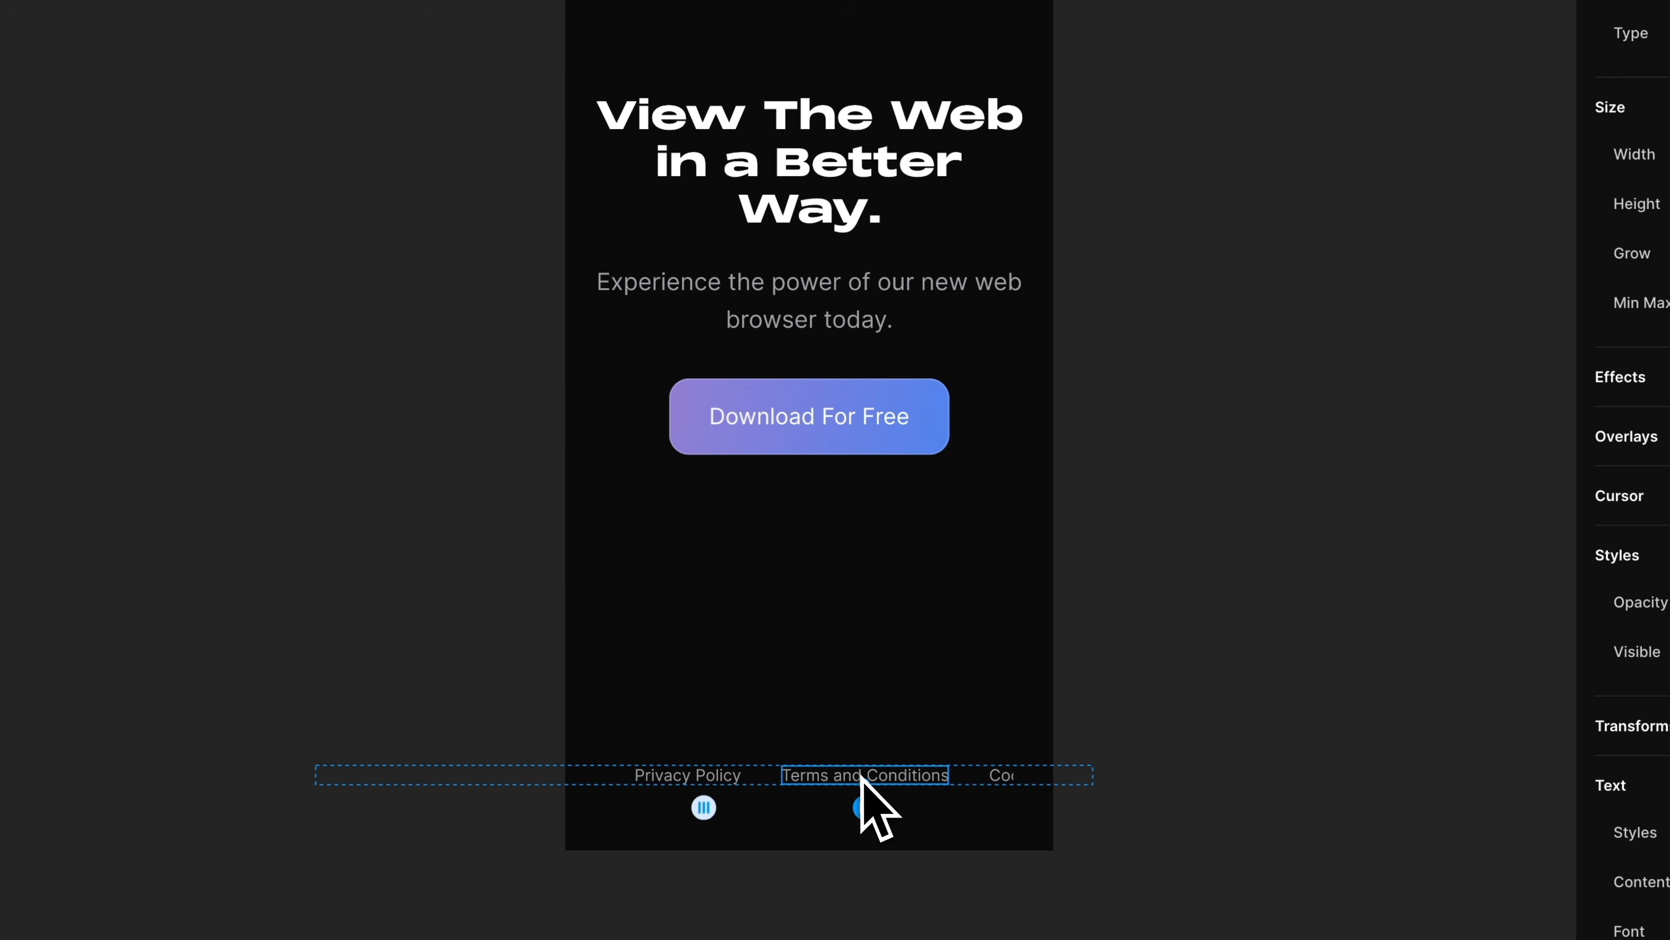
{"action": "key", "text": "BackSpace"}
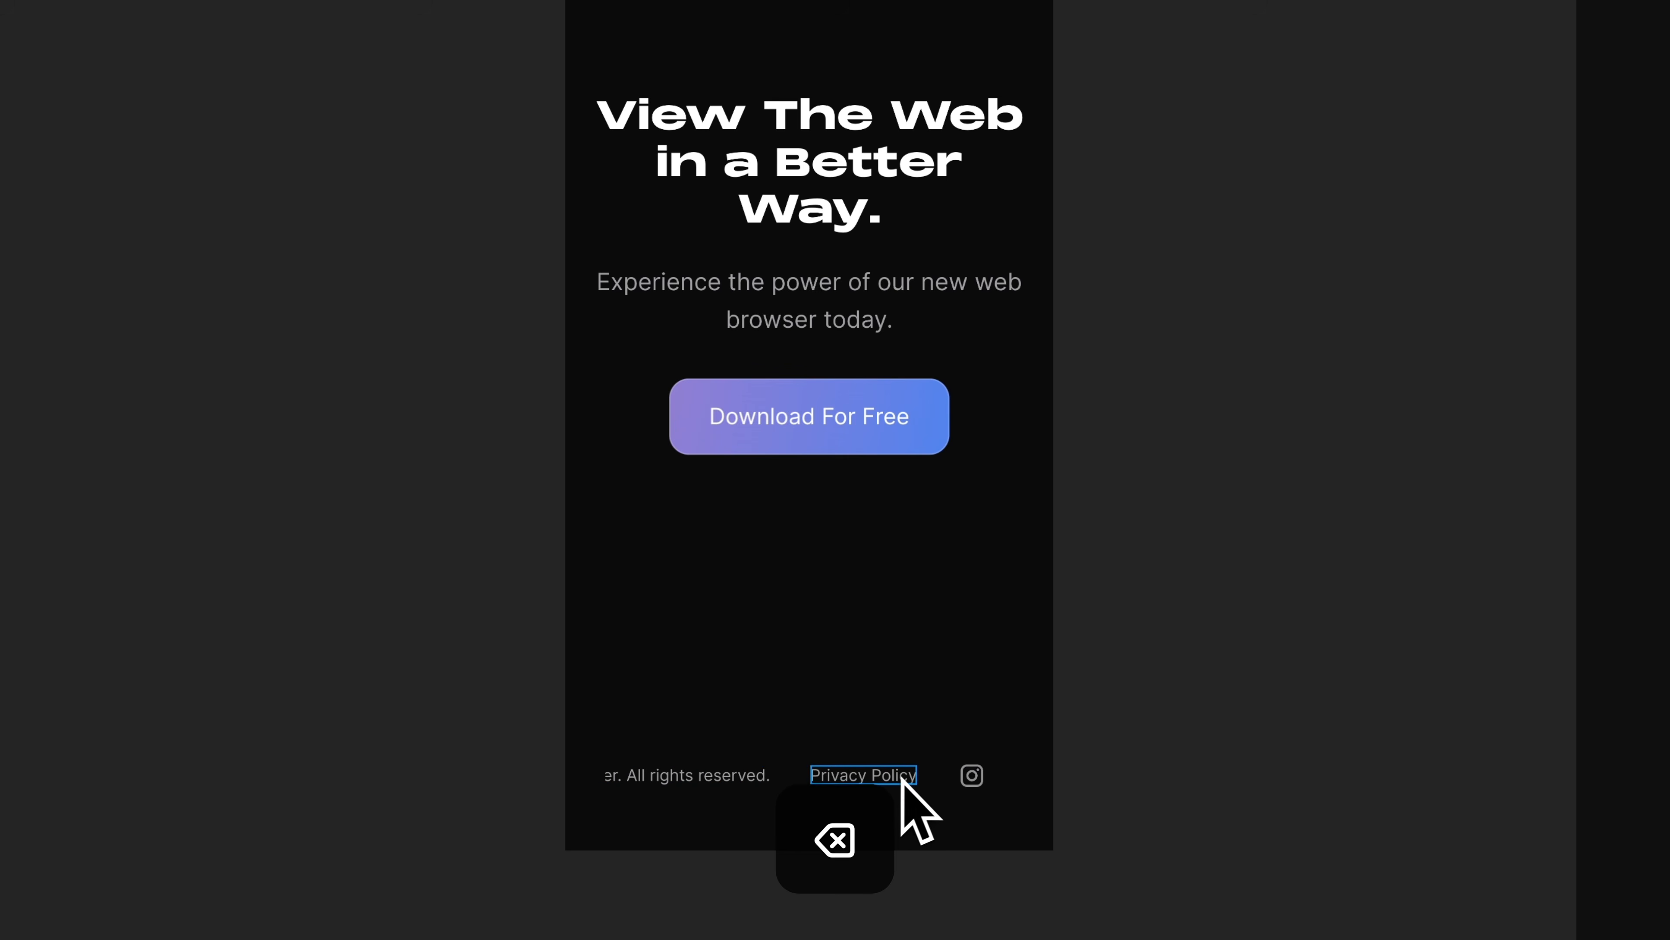
{"action": "key", "text": "BackSpace"}
{"action": "left_click", "coordinate": [934, 783]}
{"action": "key", "text": "BackSpace"}
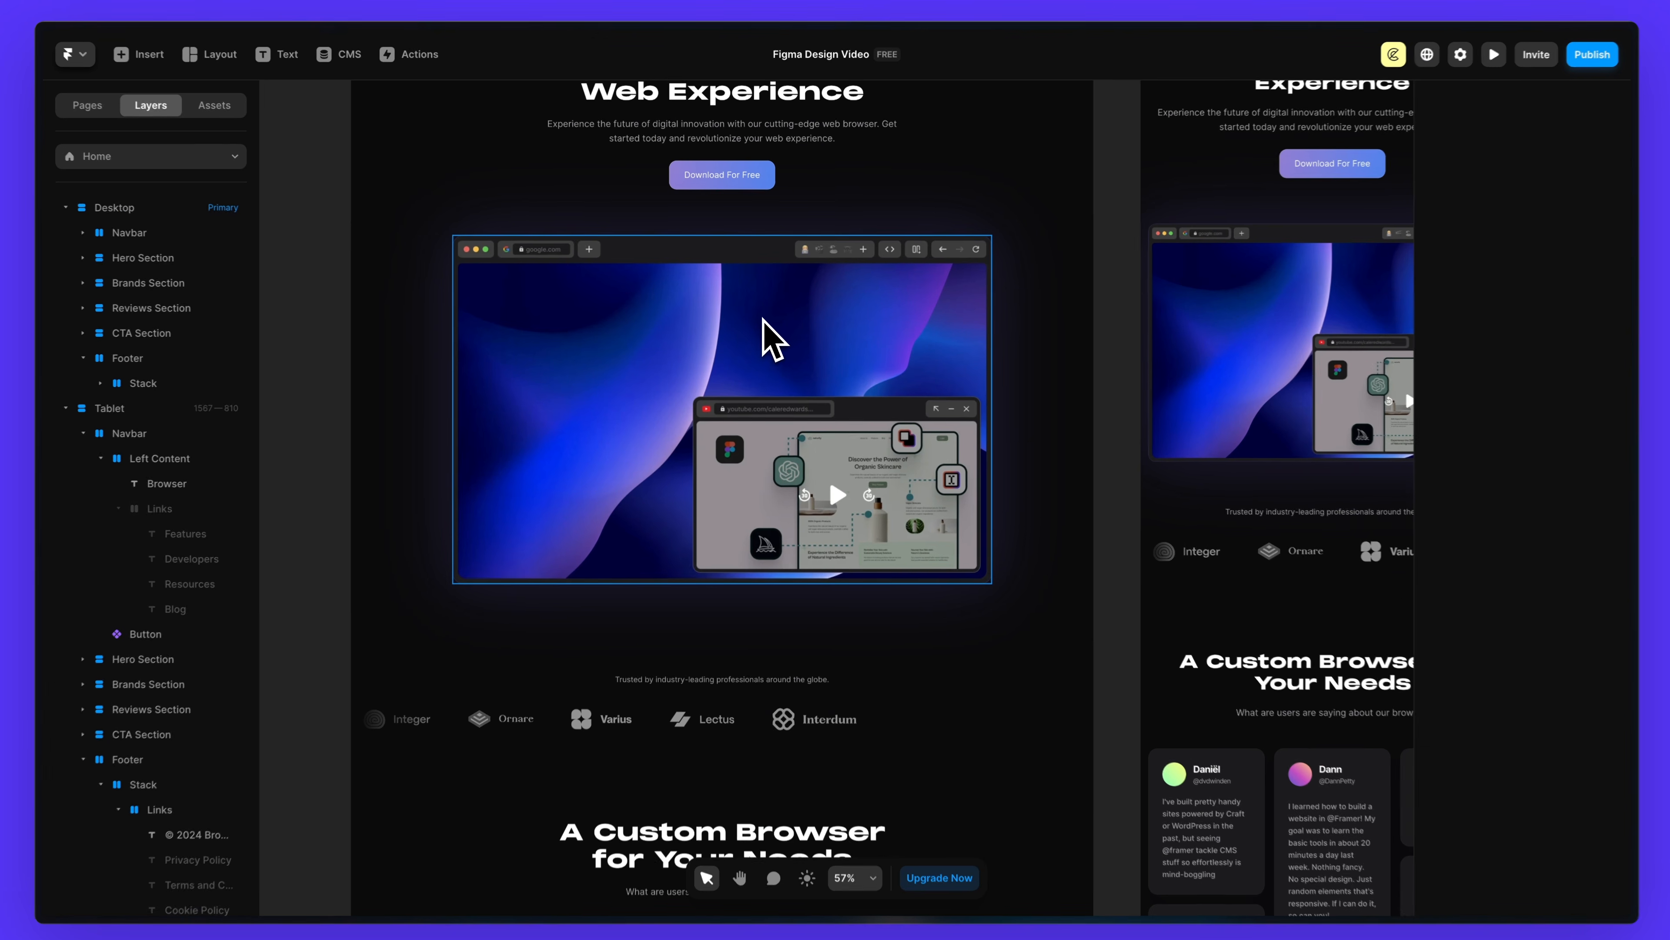
- Add an Appear effect to the Desktop hero's product image, with enter opacity 1, scale 1 and Y offset 80
{"action": "scroll", "coordinate": [786, 411], "scroll_direction": "up", "scroll_amount": 1}
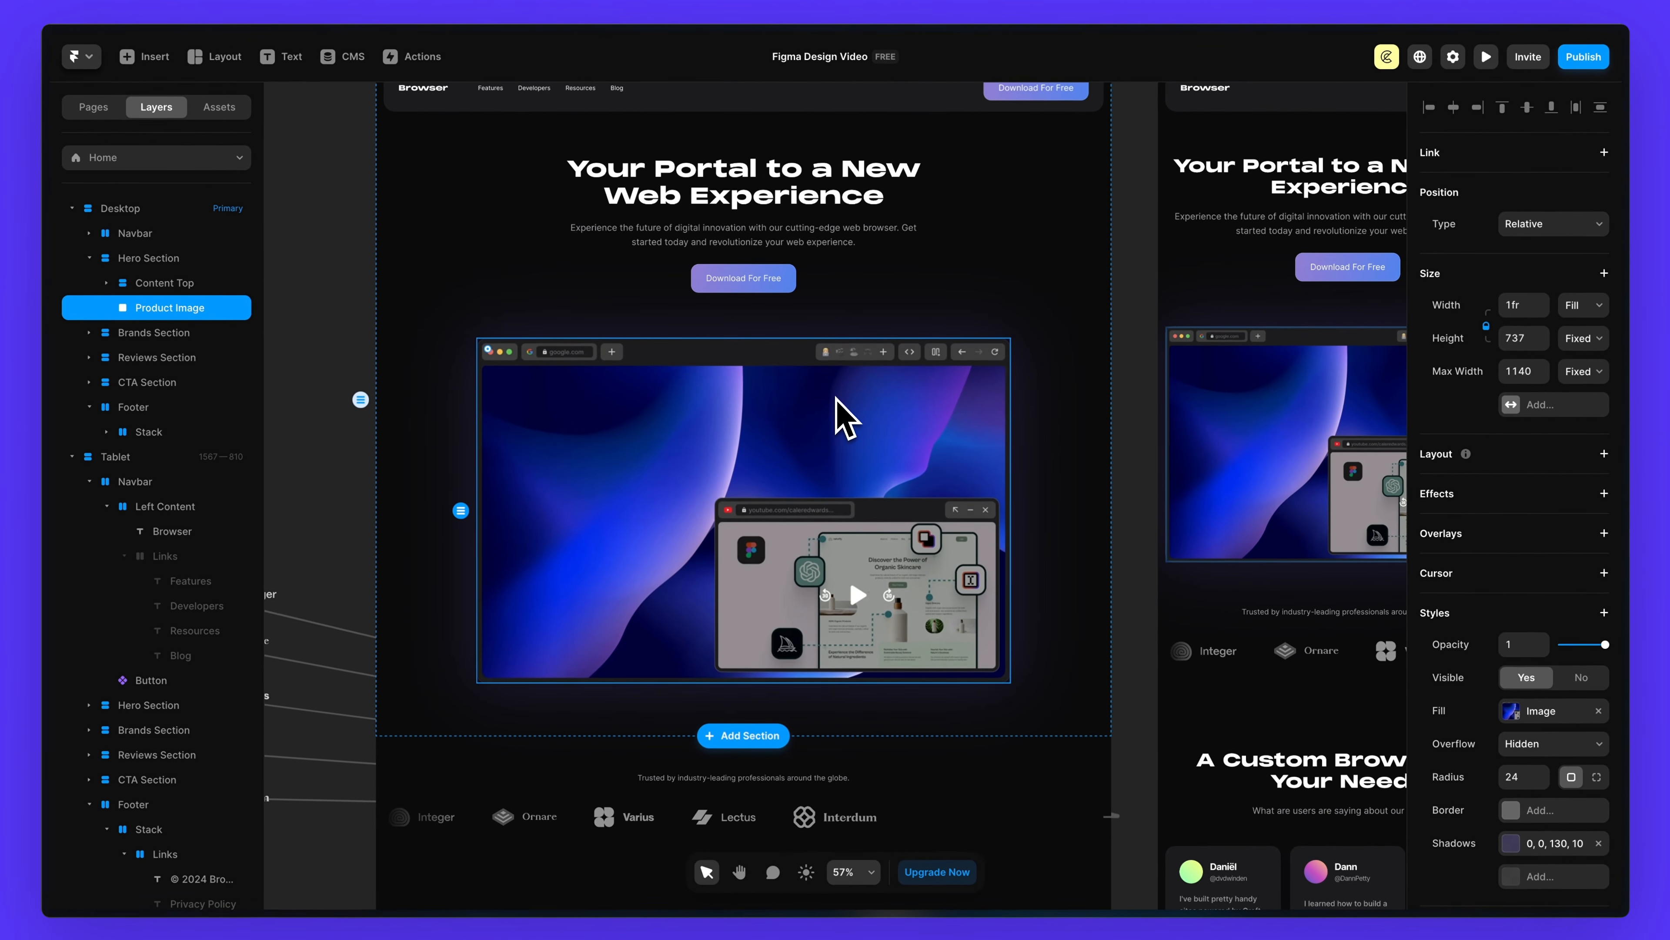
{"action": "left_click", "coordinate": [1600, 492]}
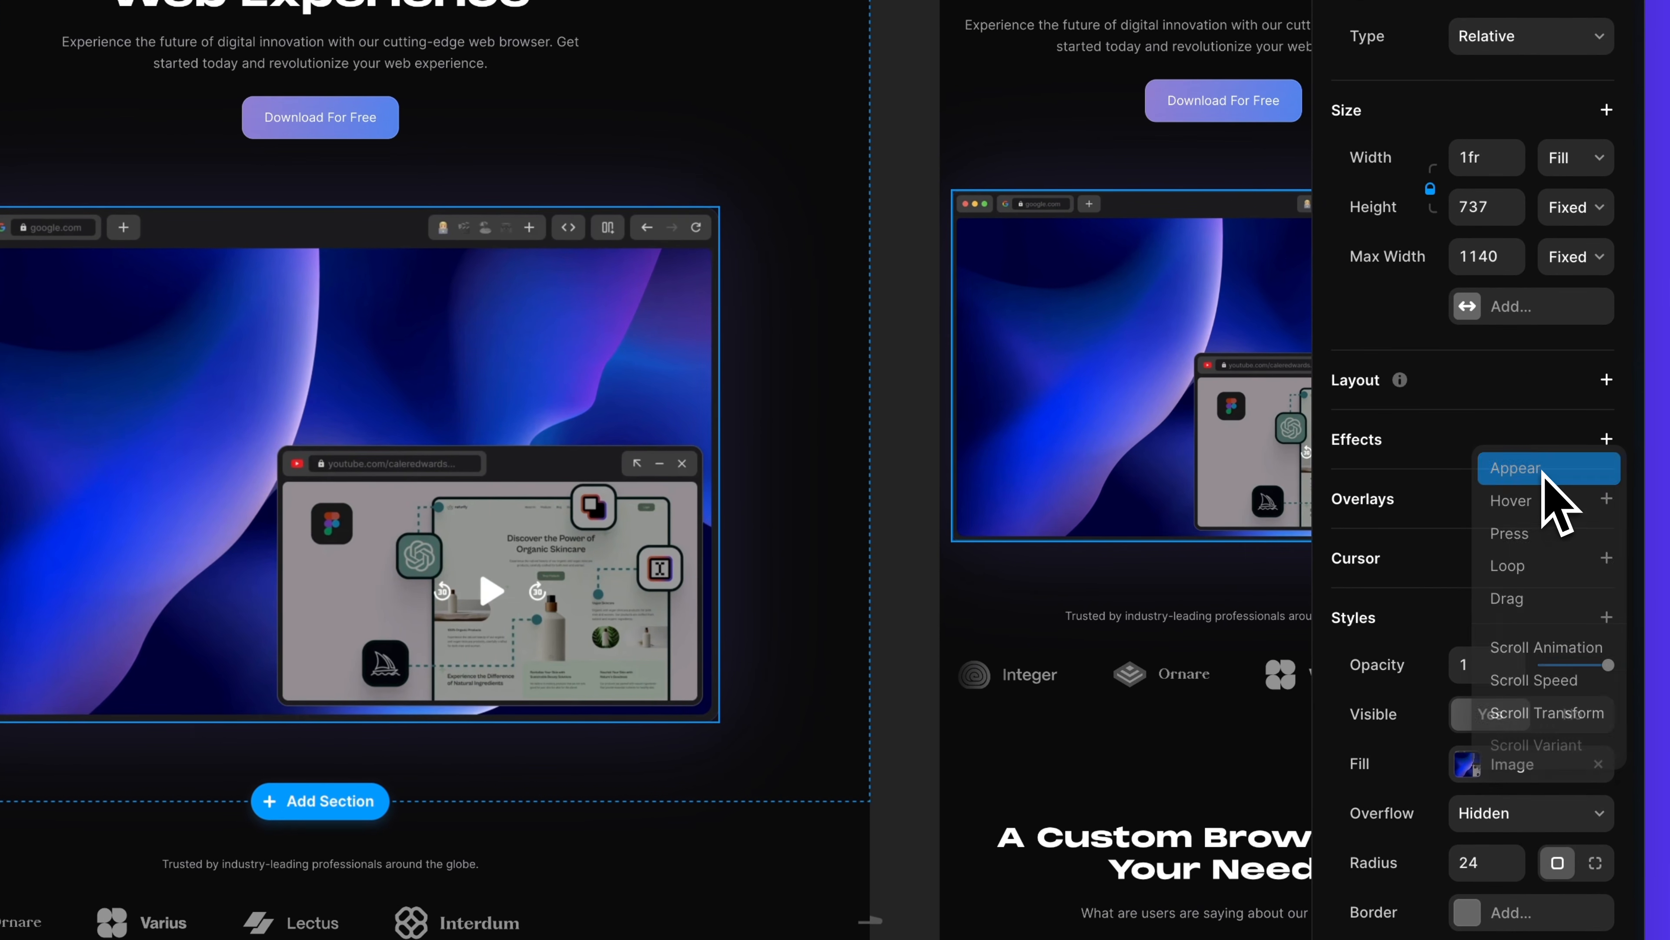
{"action": "left_click", "coordinate": [1542, 471]}
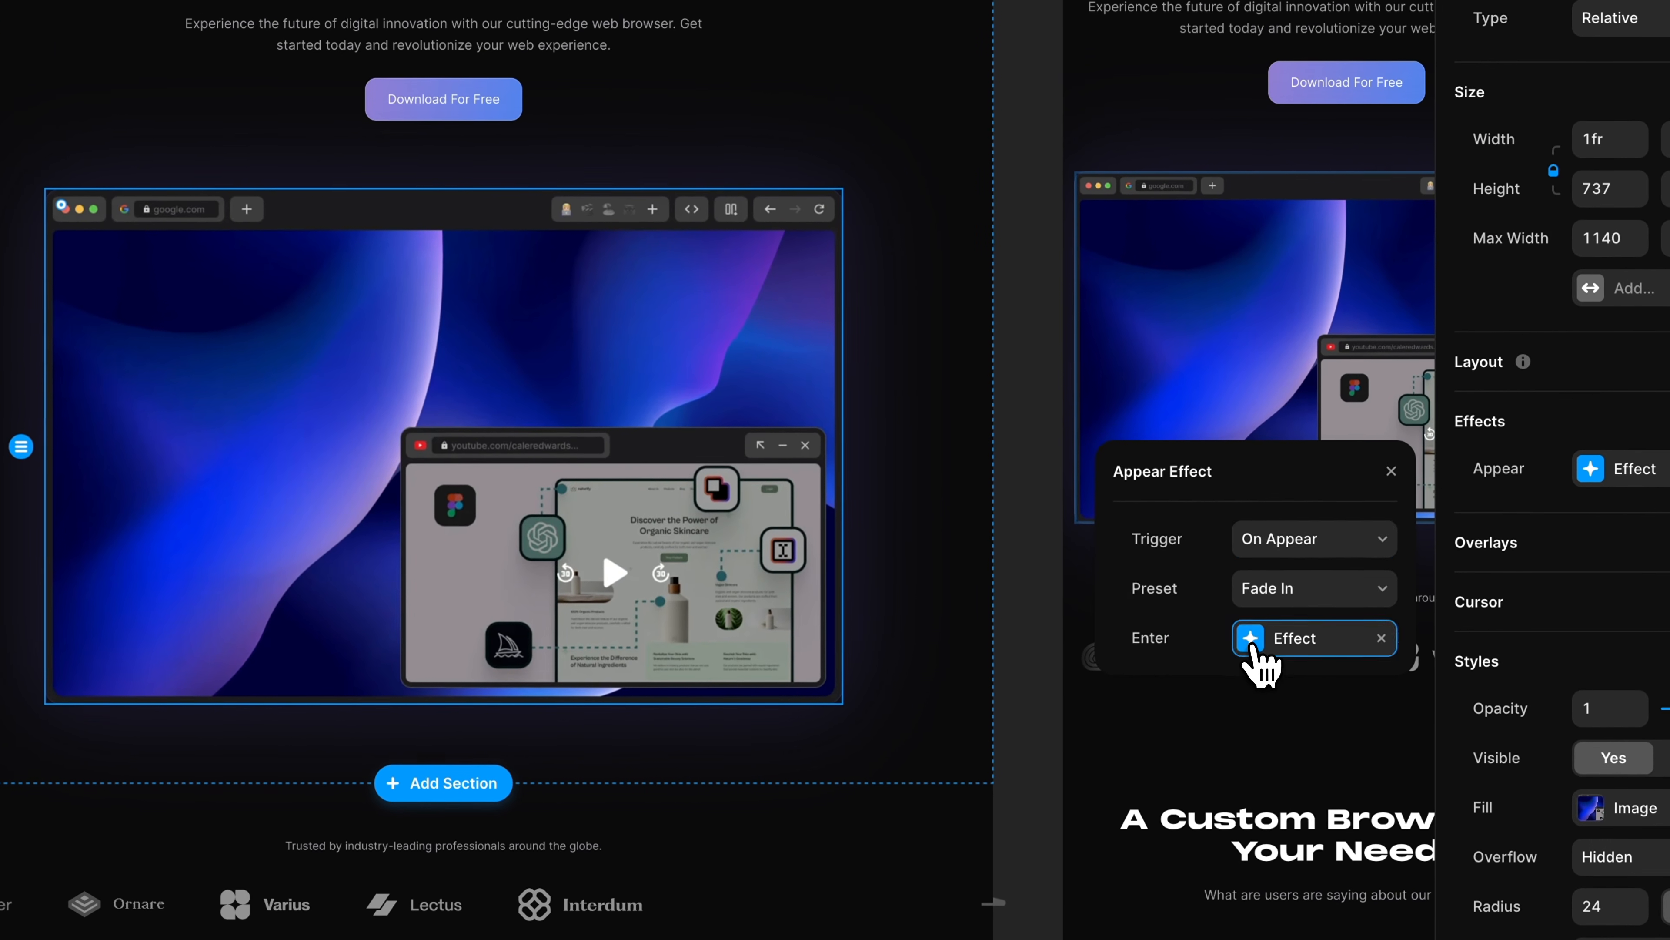
{"action": "left_click", "coordinate": [1253, 648]}
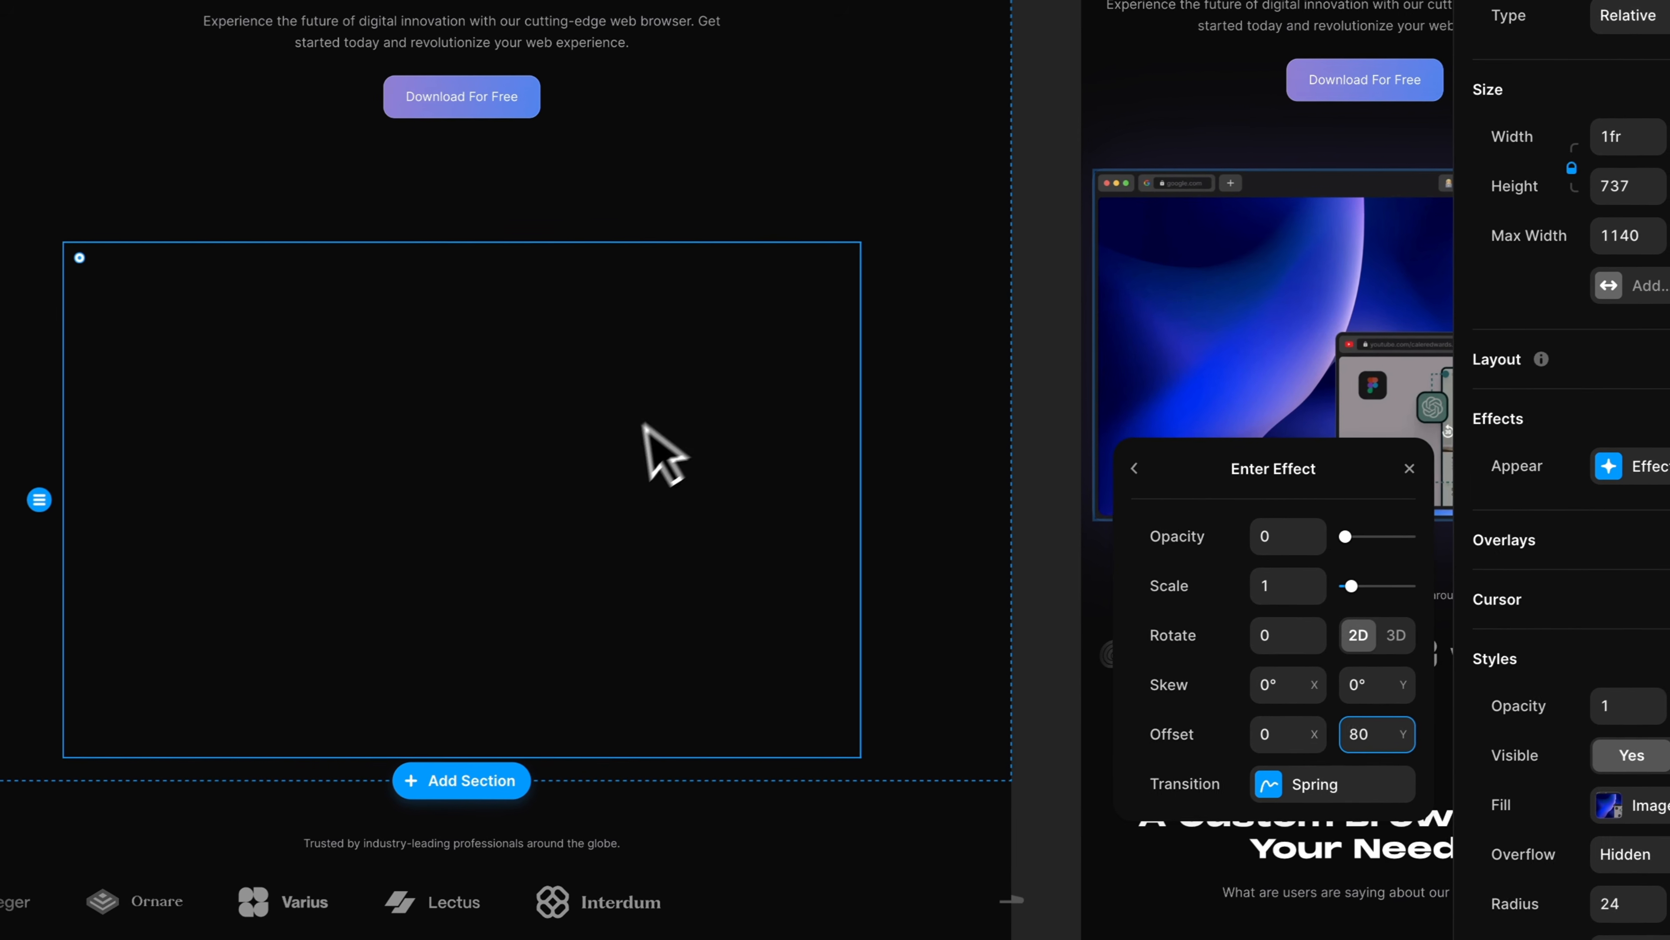
{"action": "left_click_drag", "start_coordinate": [1328, 540], "coordinate": [1354, 539]}
{"action": "left_click_drag", "start_coordinate": [1239, 471], "coordinate": [1278, 471]}
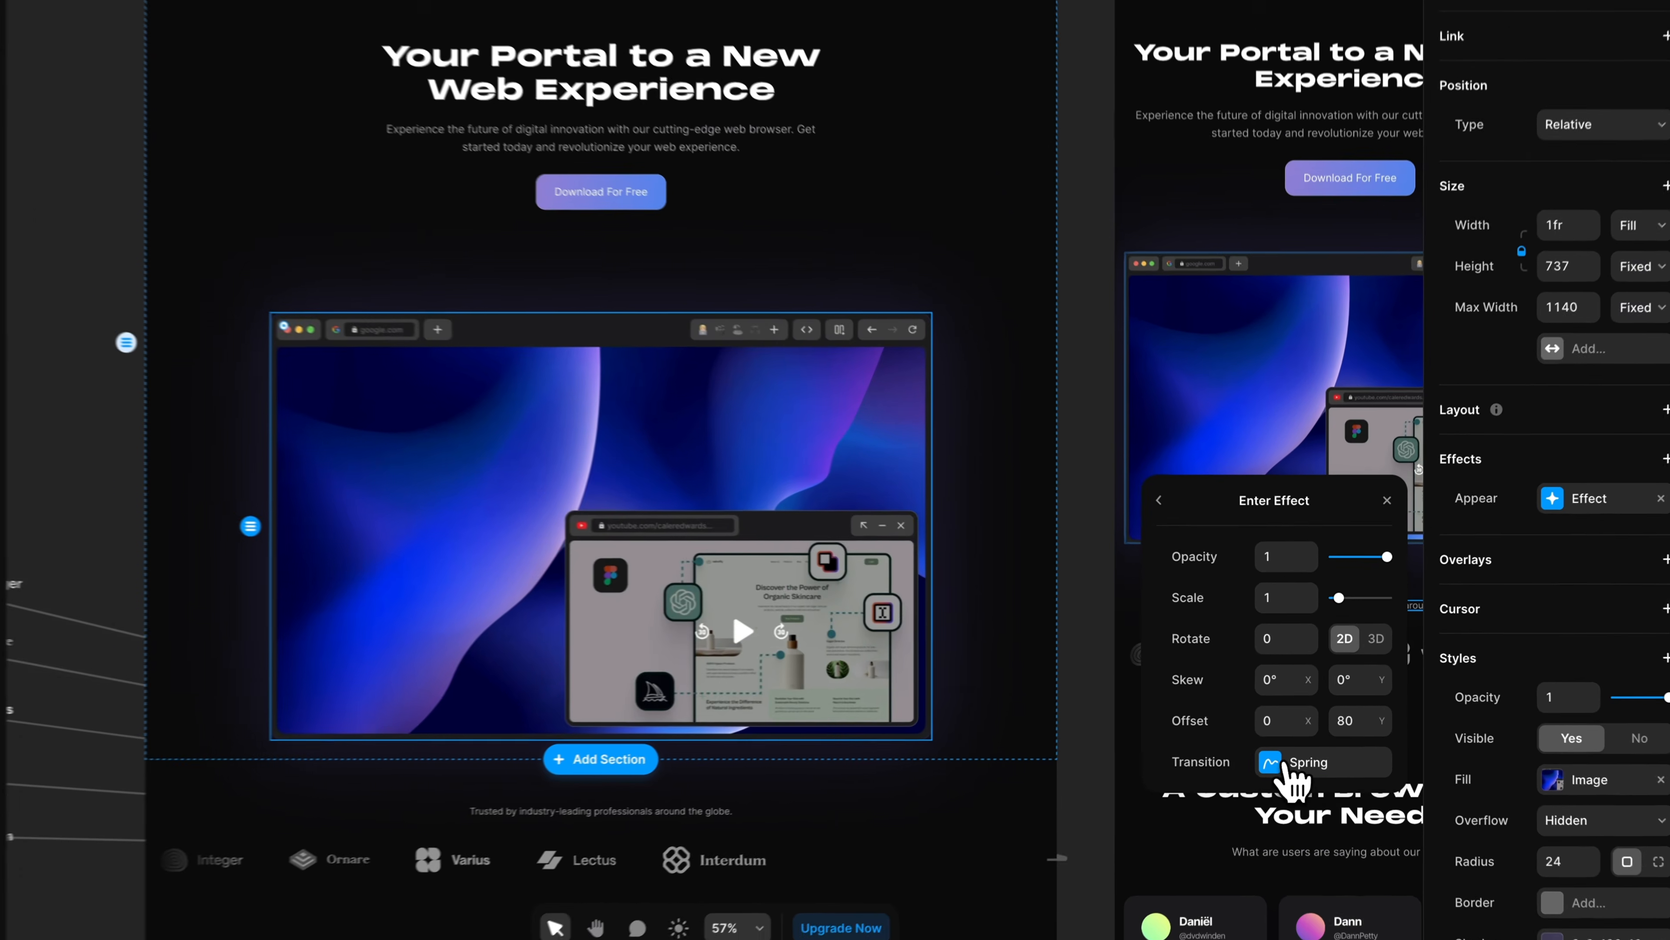
- Change the Appear effect's transition from Spring to Ease, using Ease Out with a 0.3 s delay
{"action": "left_click", "coordinate": [1302, 736]}
{"action": "left_click", "coordinate": [1193, 522]}
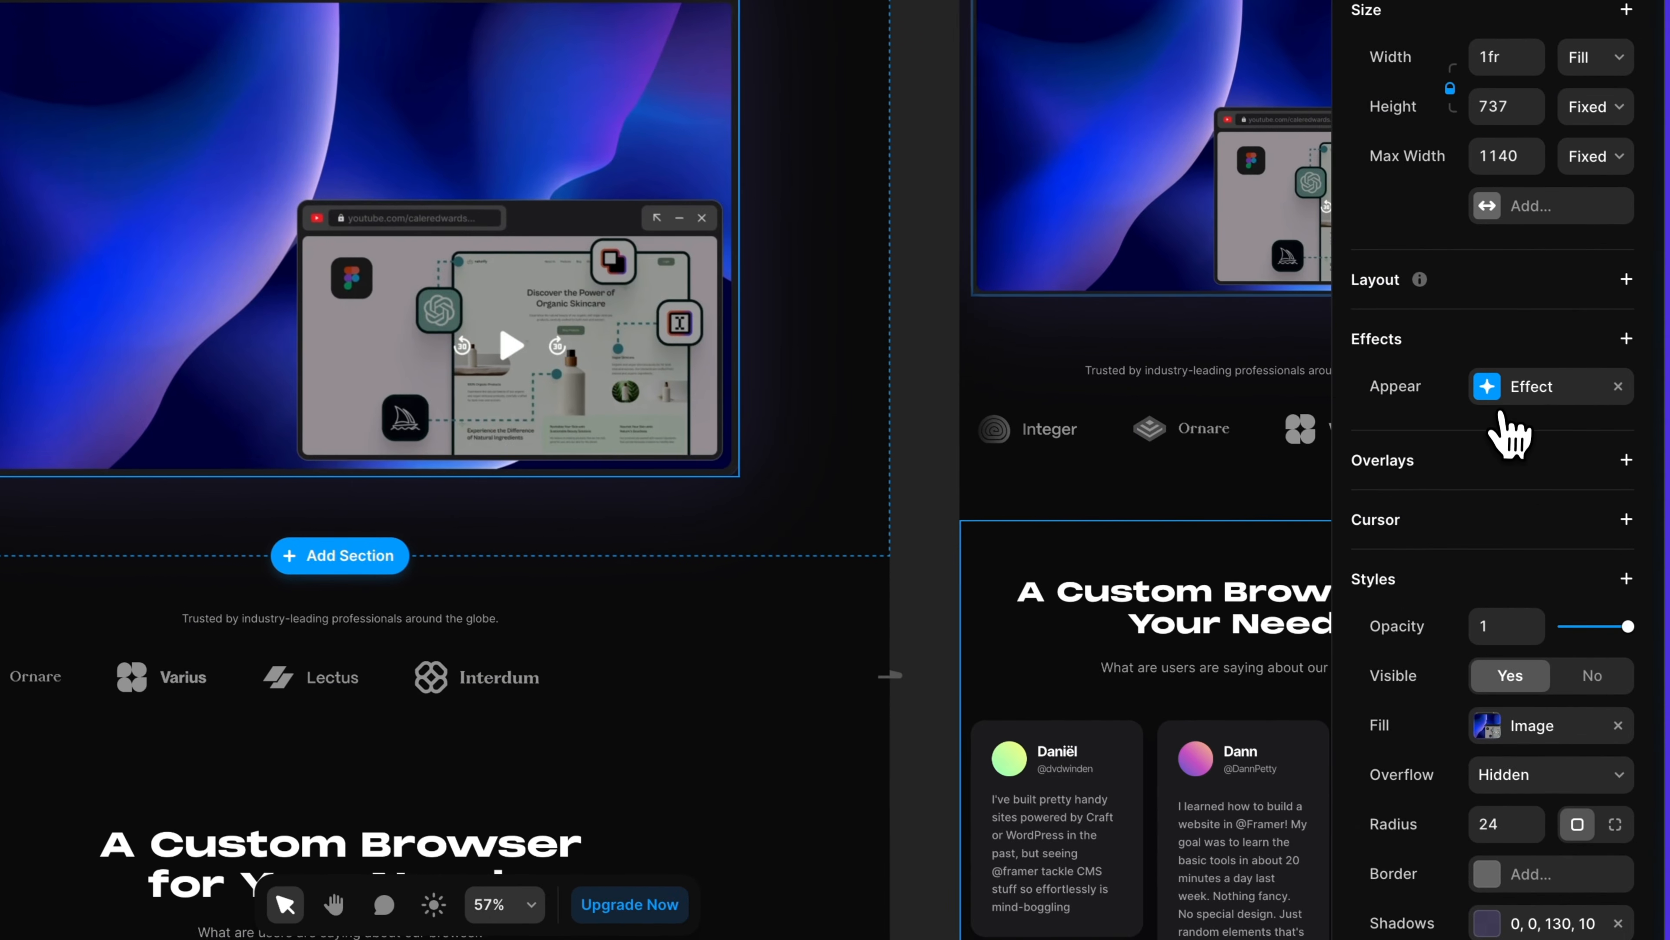
{"action": "left_click", "coordinate": [1617, 477]}
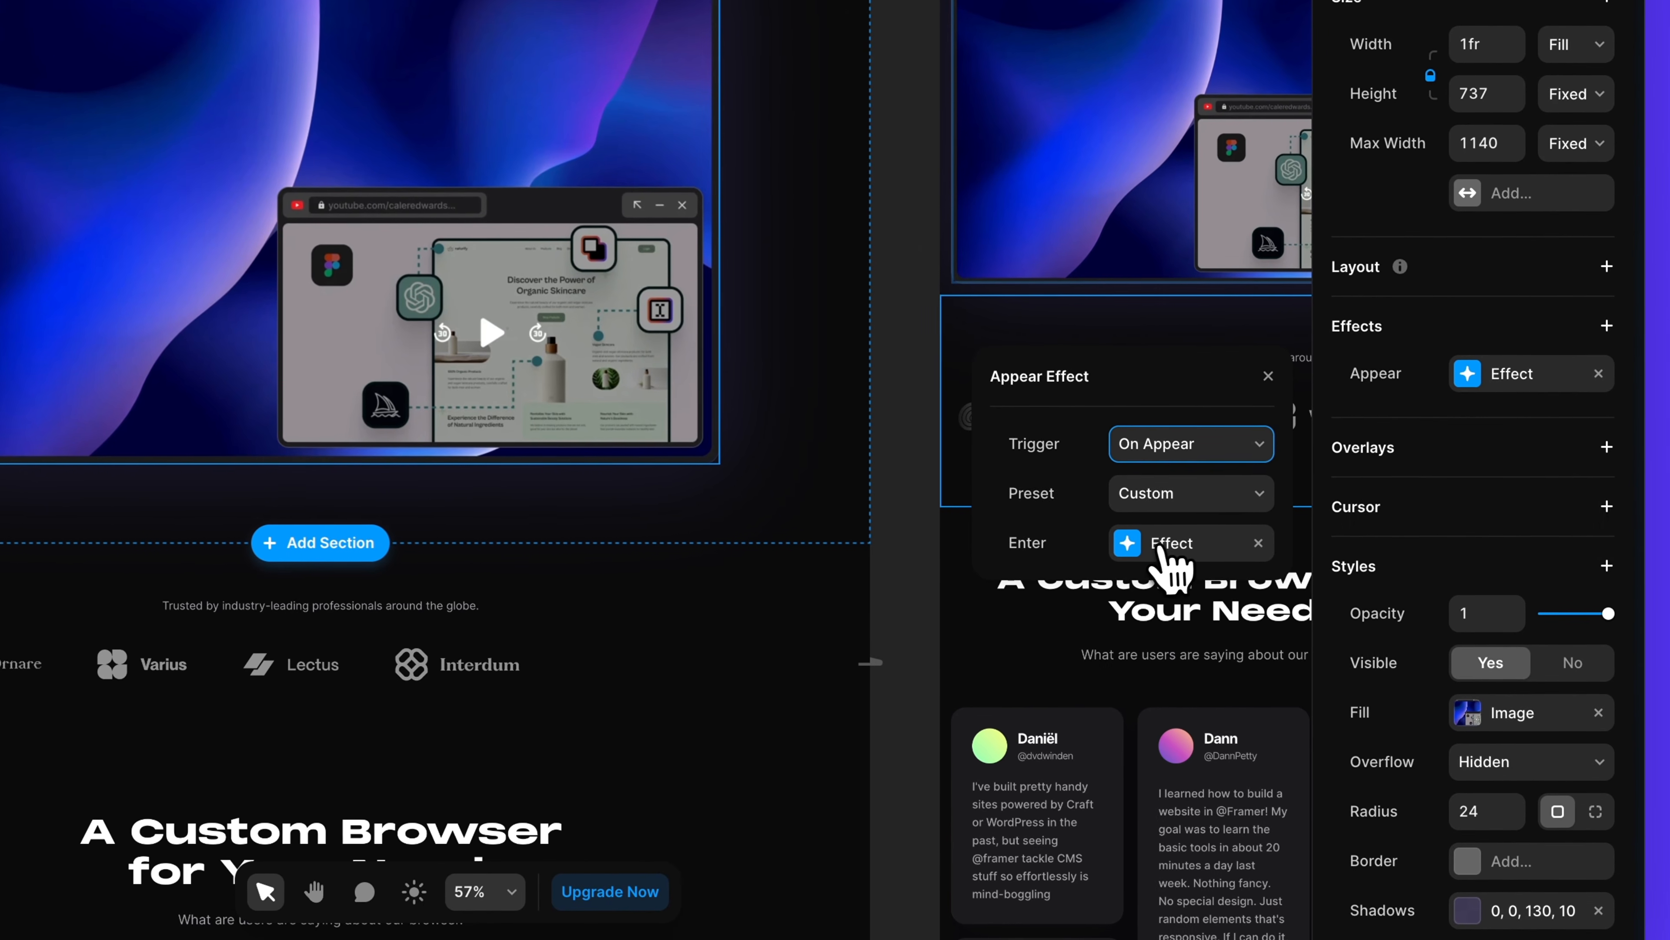
{"action": "left_click", "coordinate": [1165, 543]}
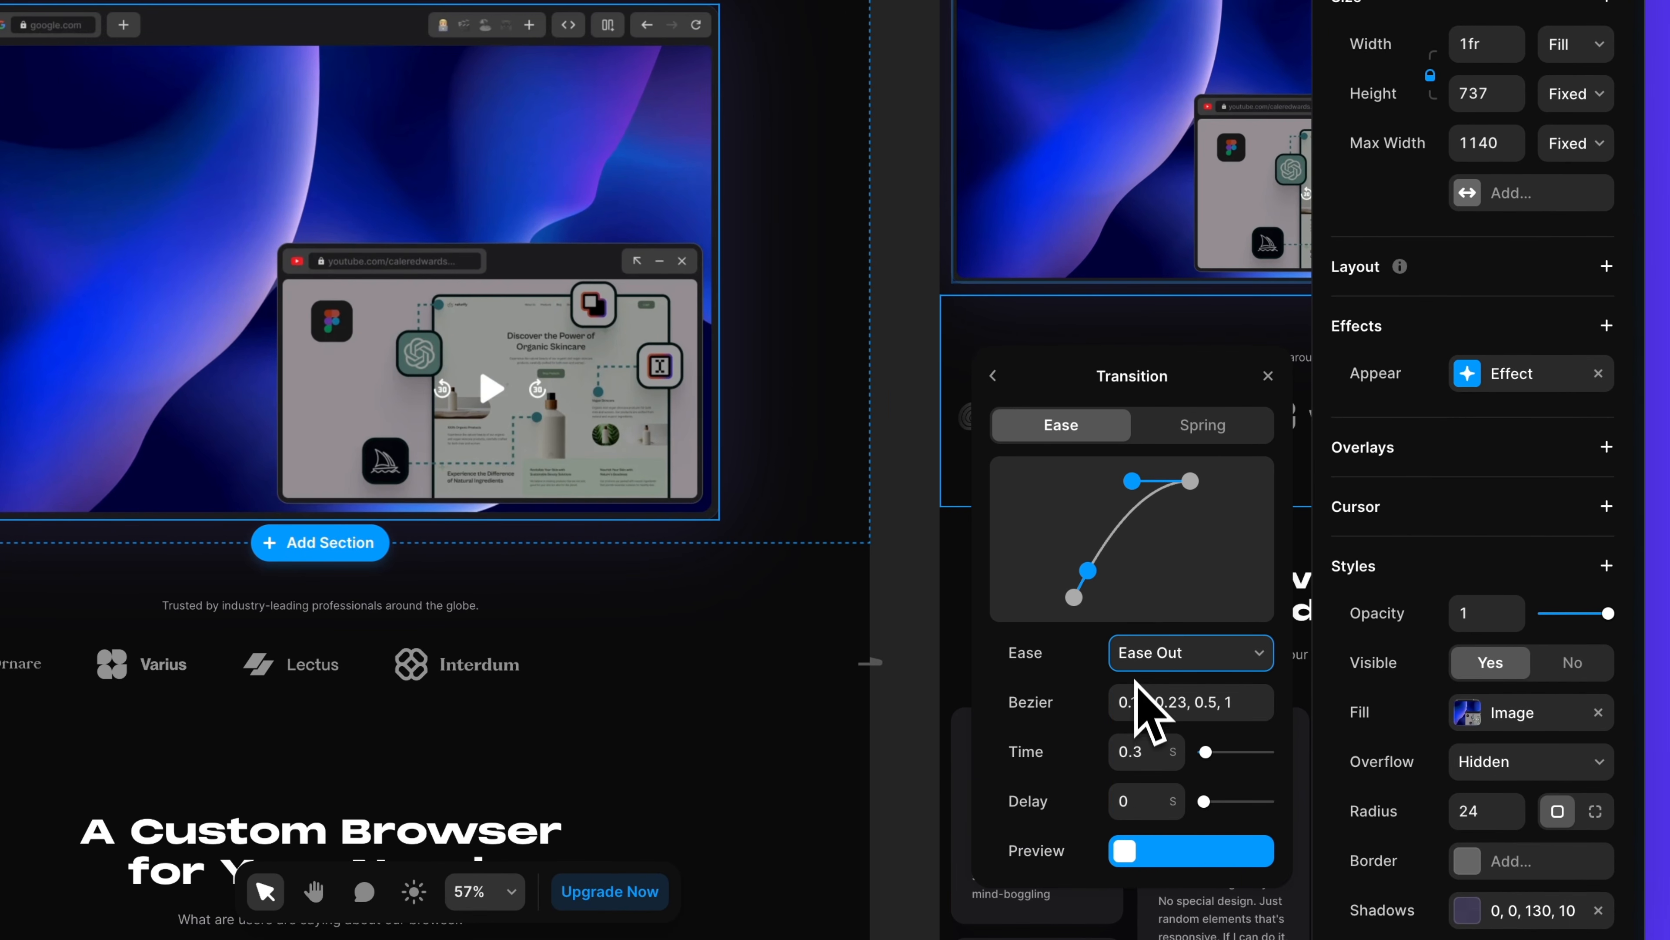
{"action": "left_click", "coordinate": [1156, 801]}
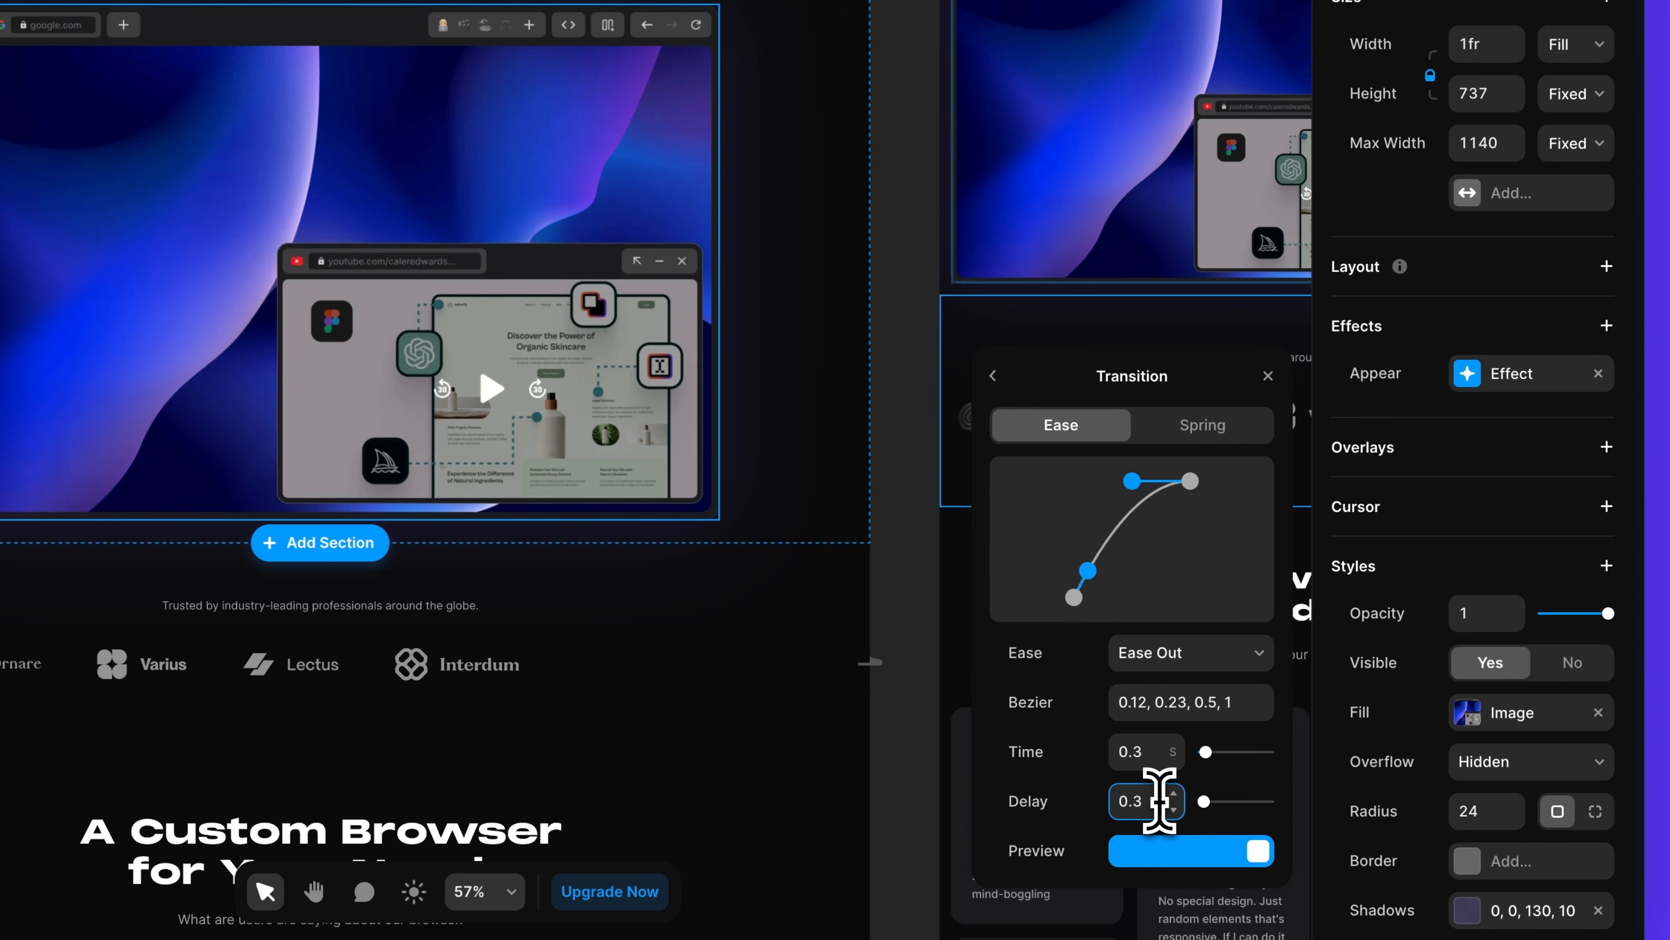
{"action": "left_click", "coordinate": [1154, 747]}
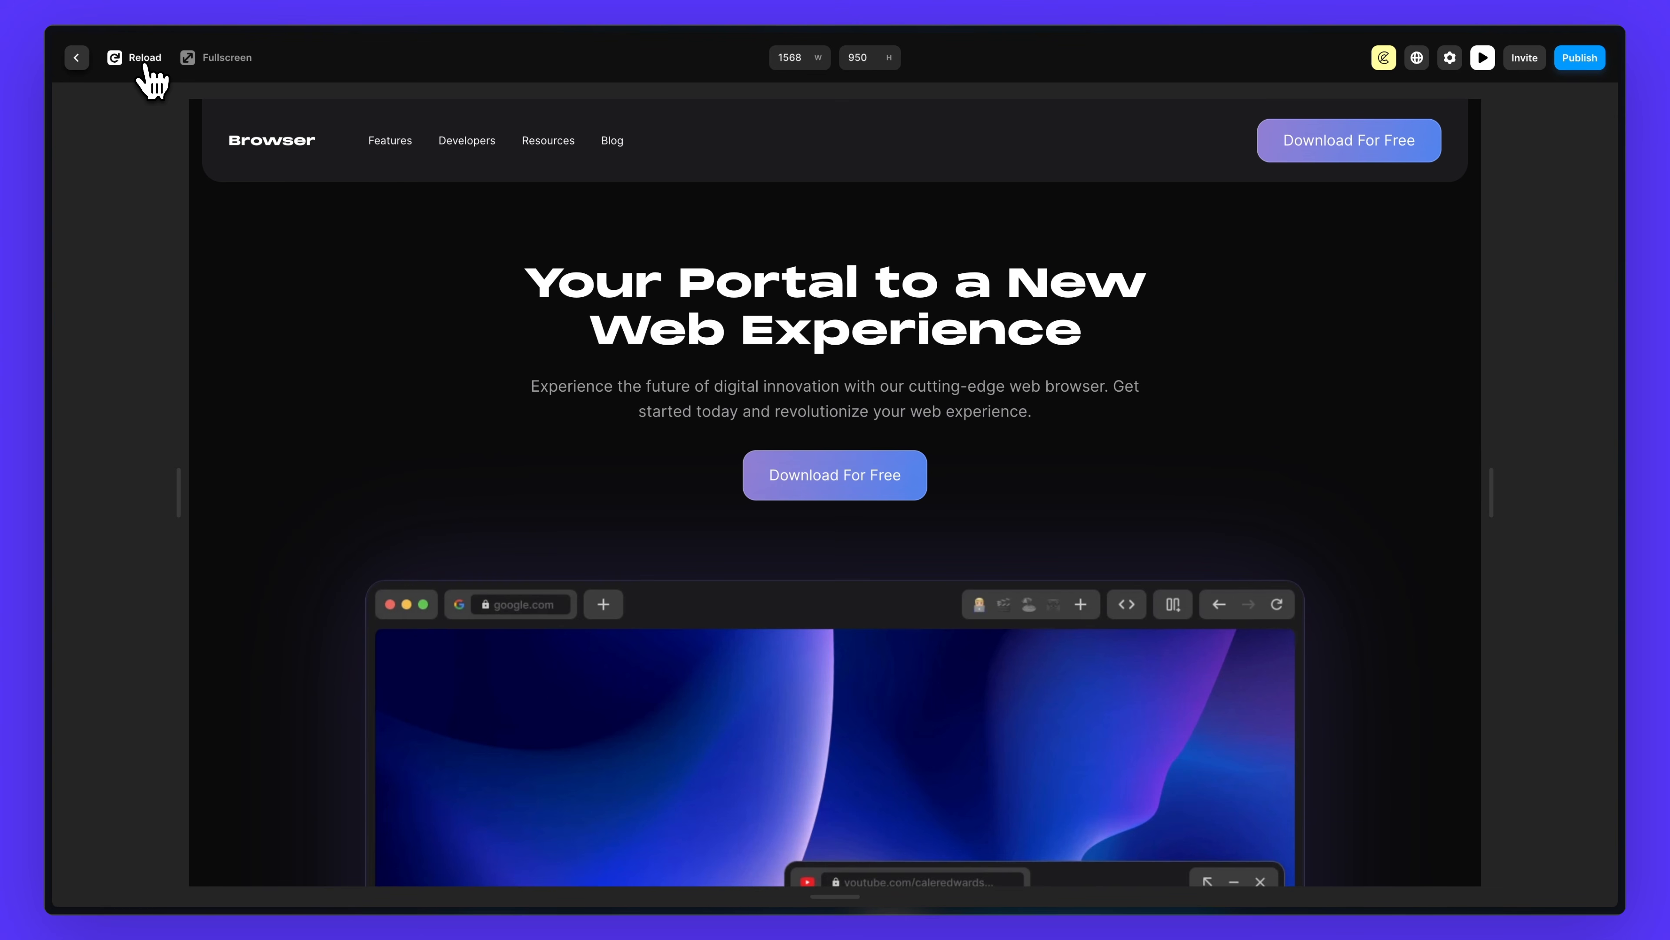
- Preview the Desktop page from a fresh reload to check the product image's appear animation
{"action": "left_click", "coordinate": [146, 63]}
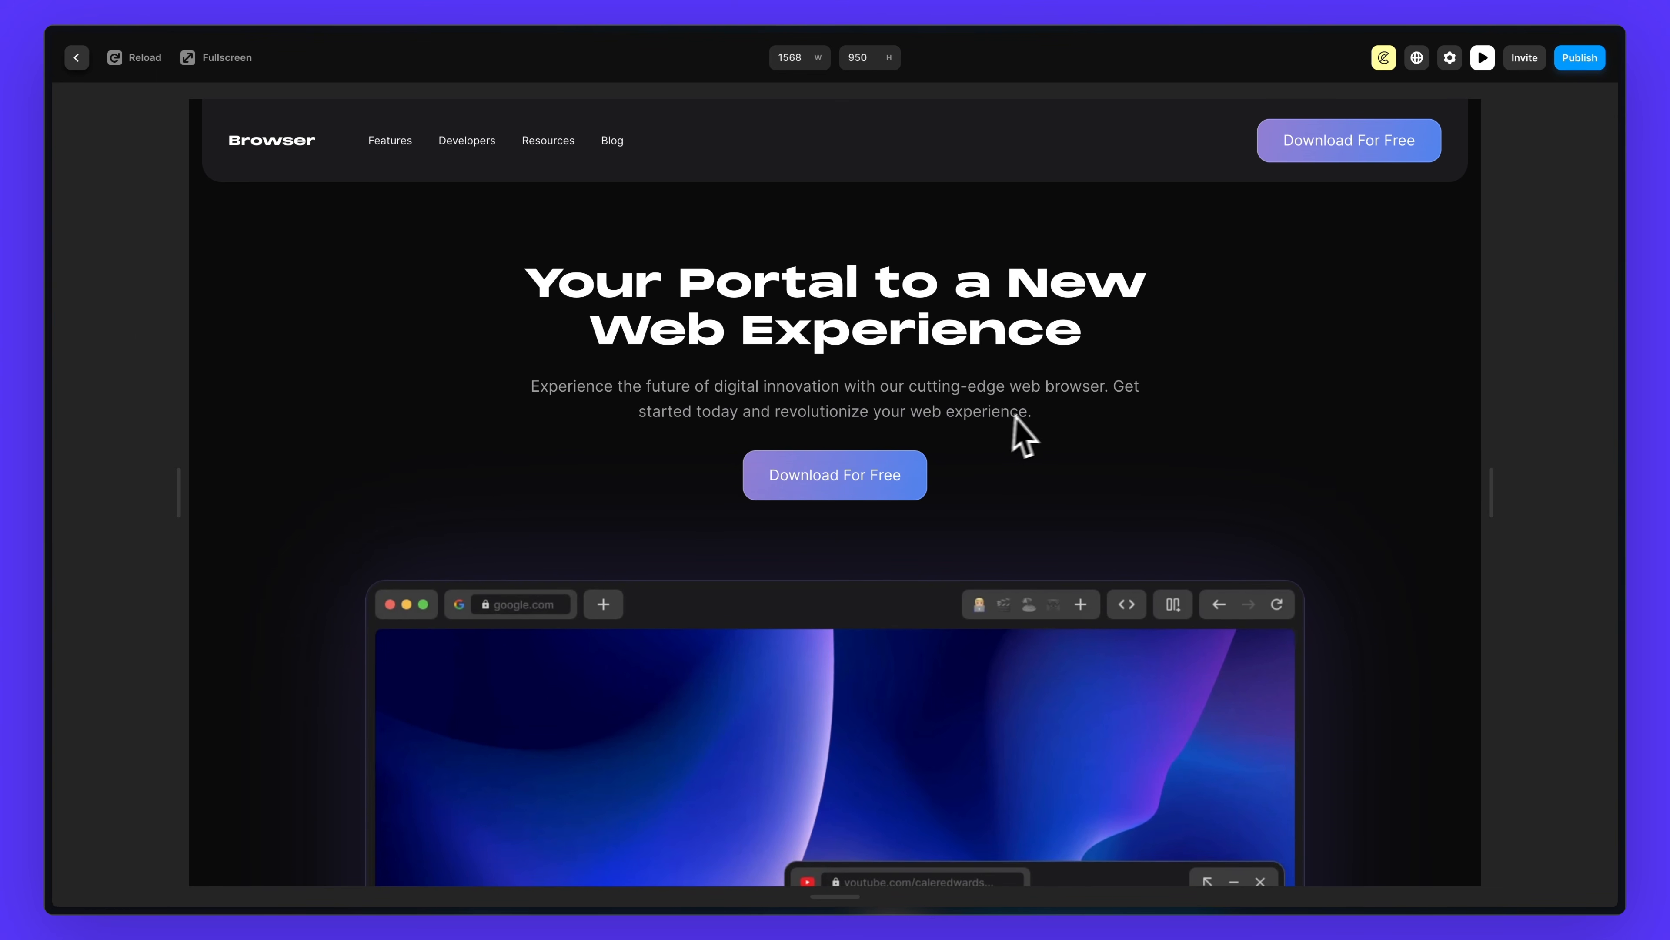
{"action": "scroll", "coordinate": [1013, 416], "scroll_direction": "down", "scroll_amount": 5}
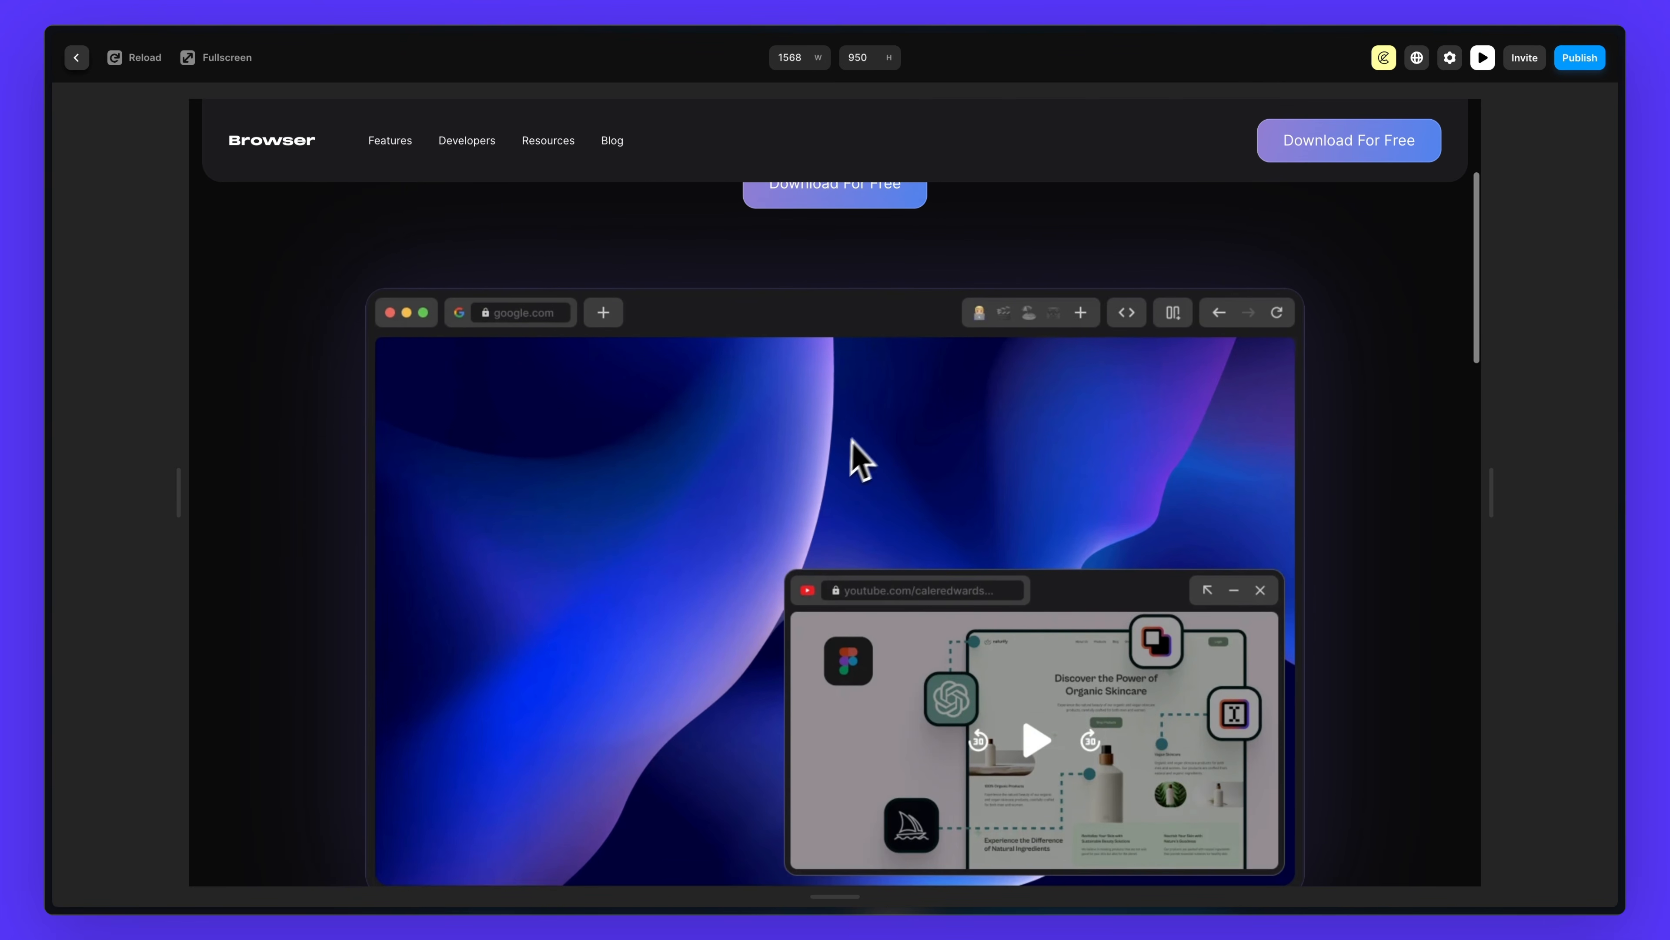
{"action": "scroll", "coordinate": [853, 441], "scroll_direction": "down", "scroll_amount": 2}
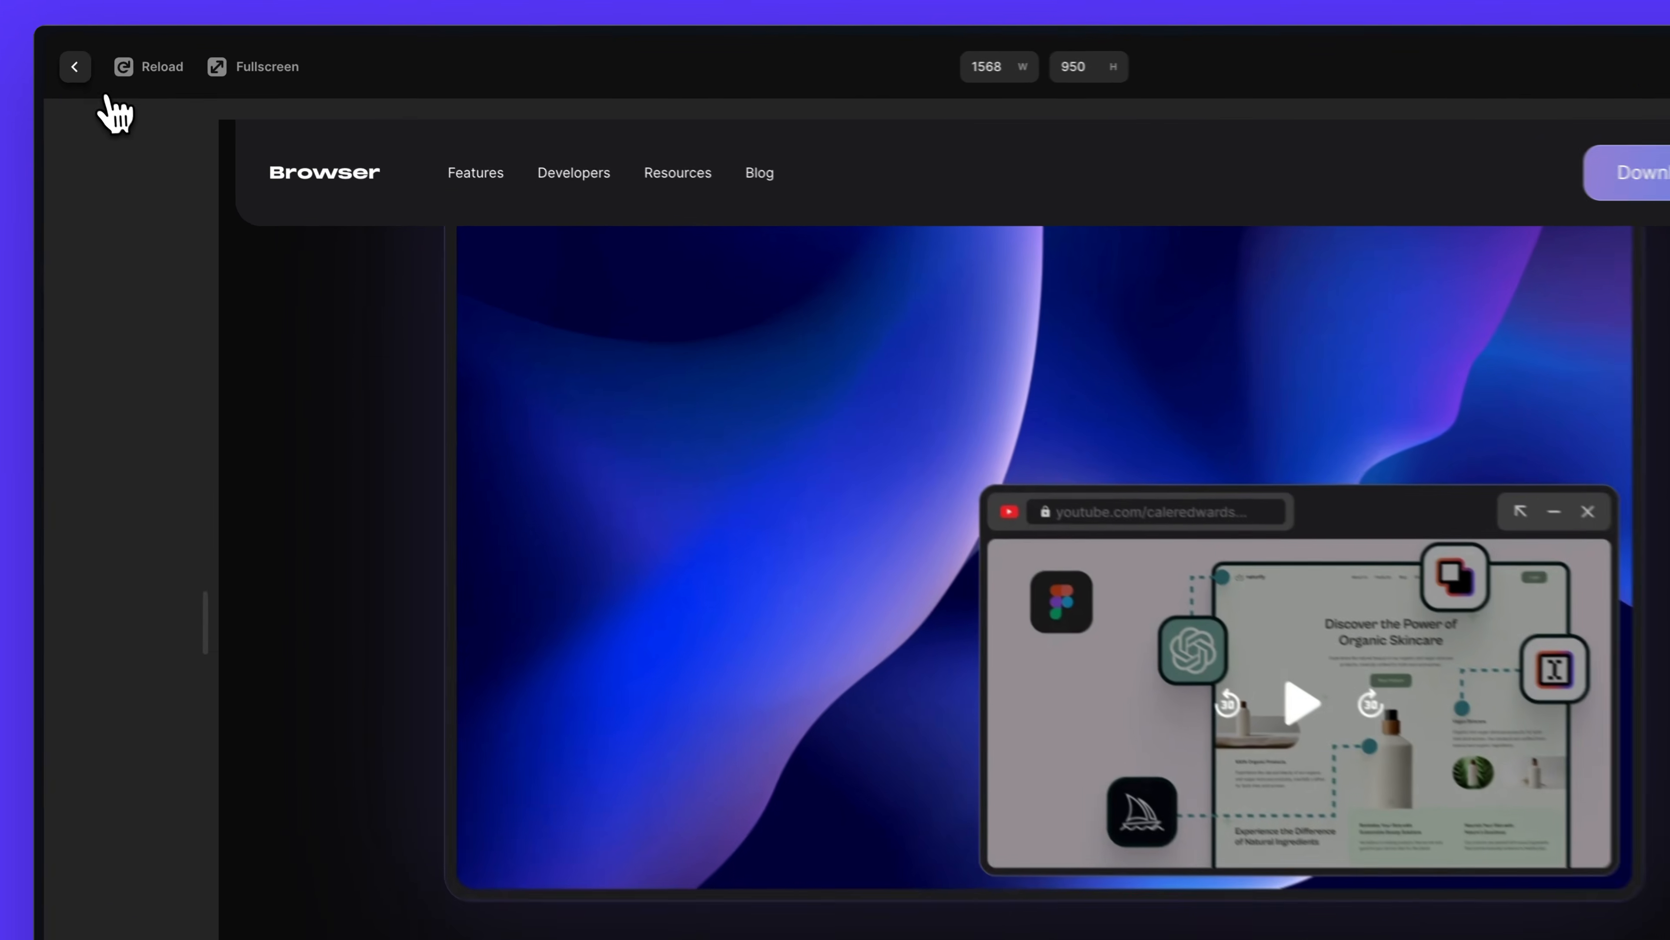
{"action": "left_click", "coordinate": [77, 57]}
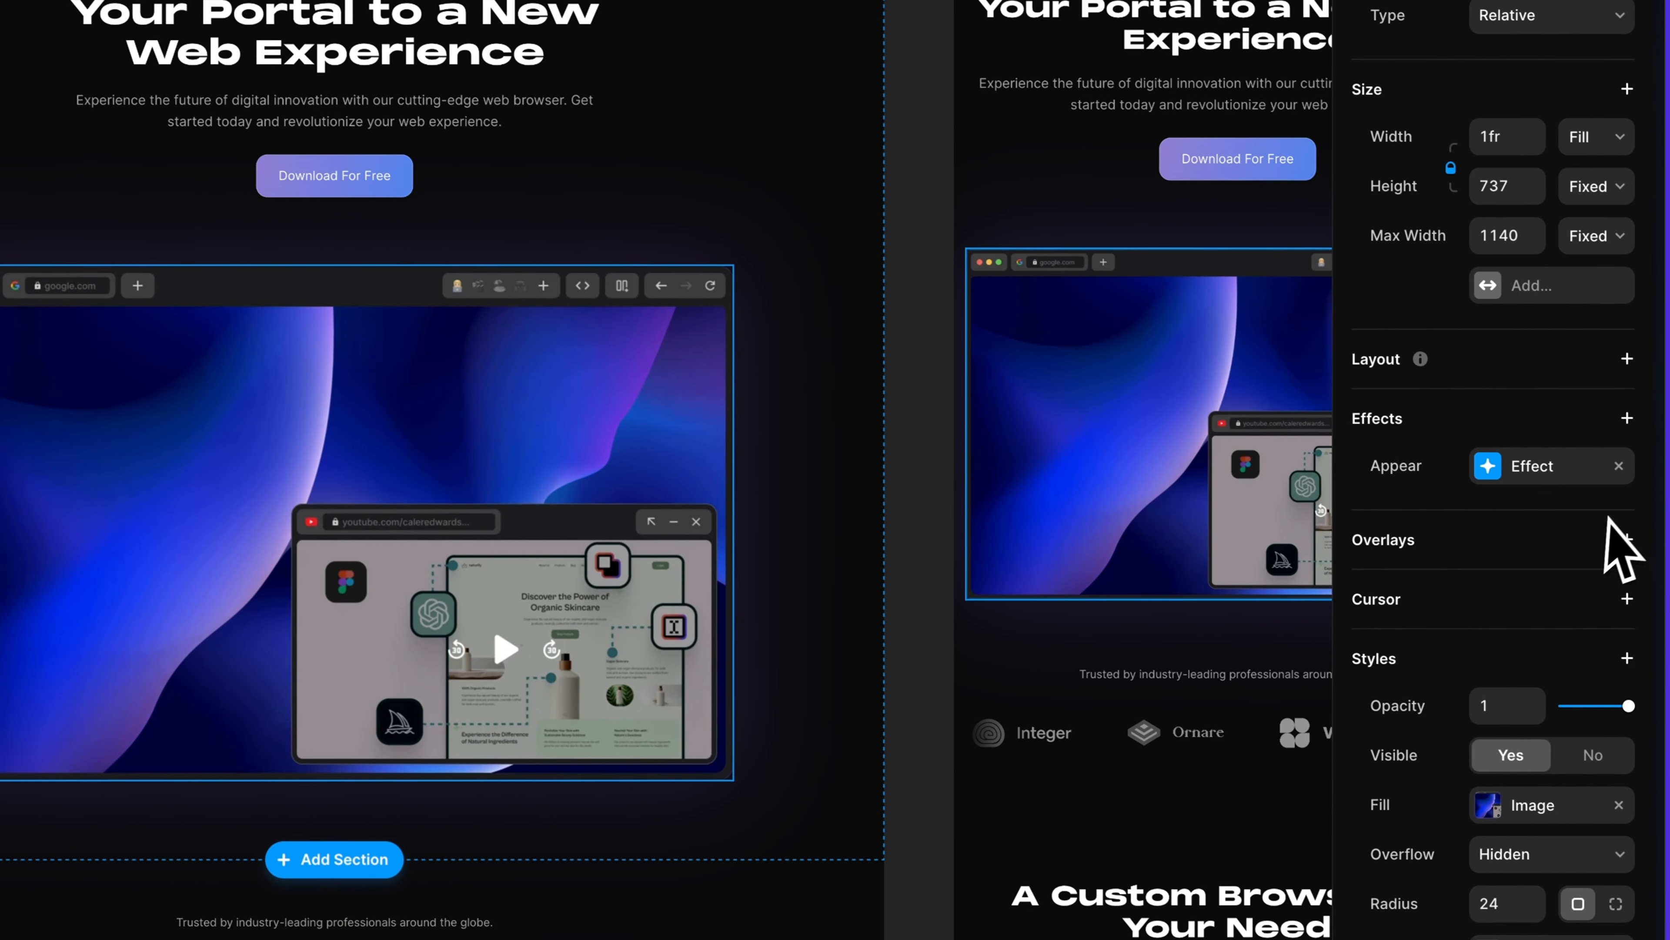
- Add a Scroll Transform effect to the product image, with the From state at opacity 1 and scale 1
{"action": "left_click", "coordinate": [1627, 418]}
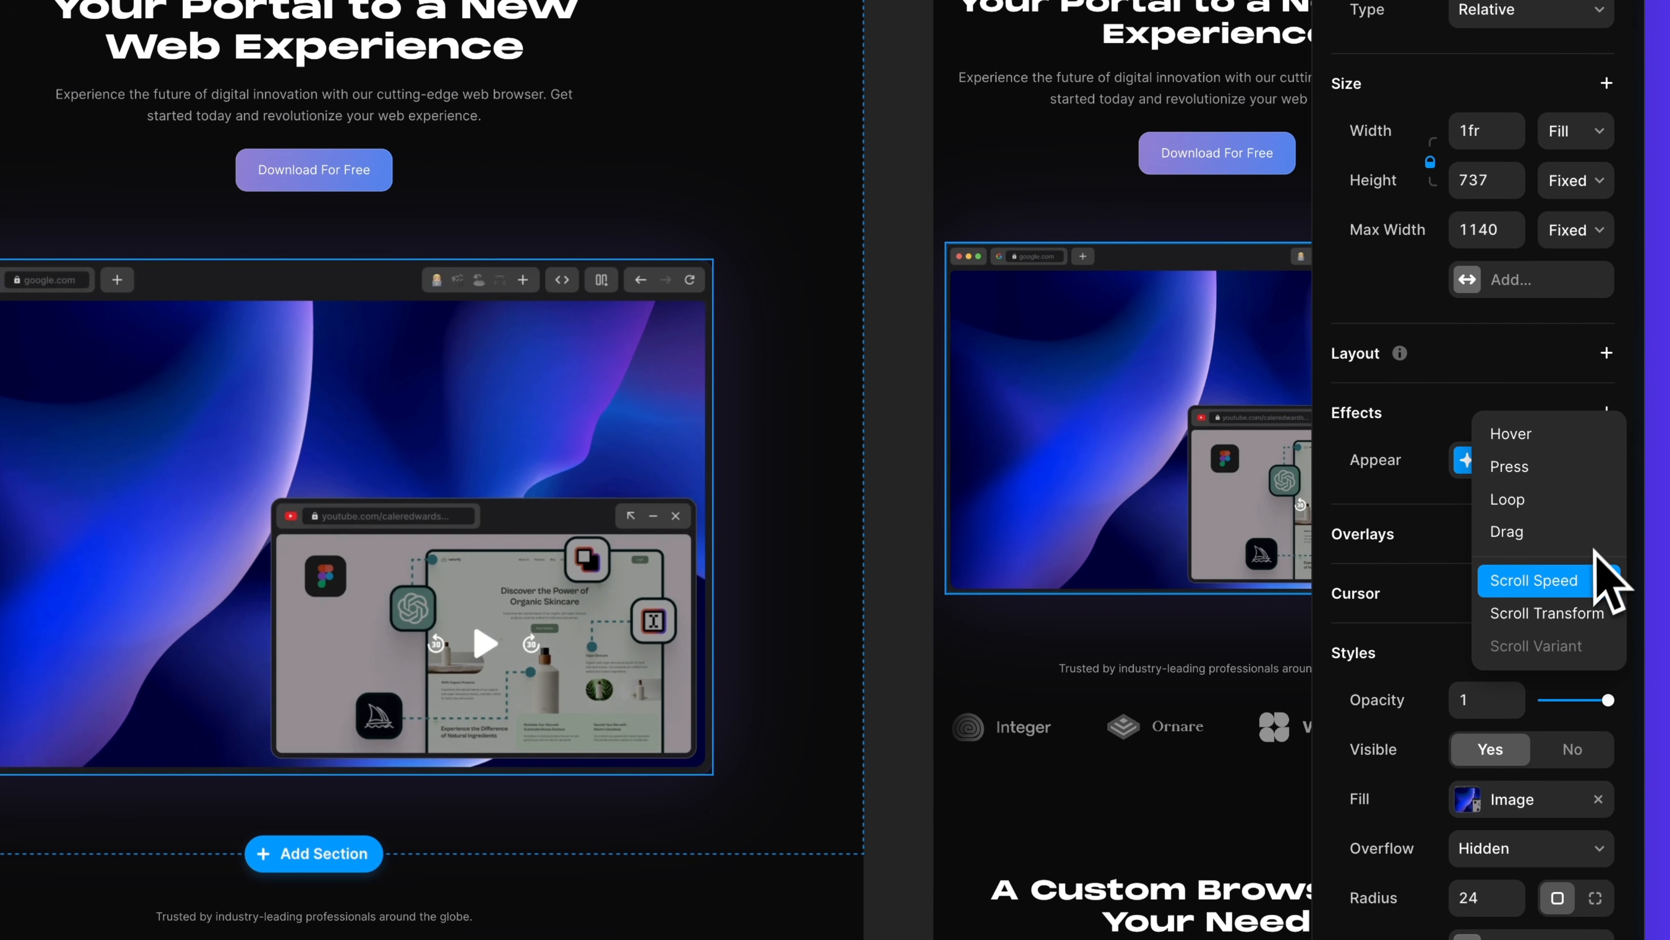
{"action": "left_click", "coordinate": [1538, 622]}
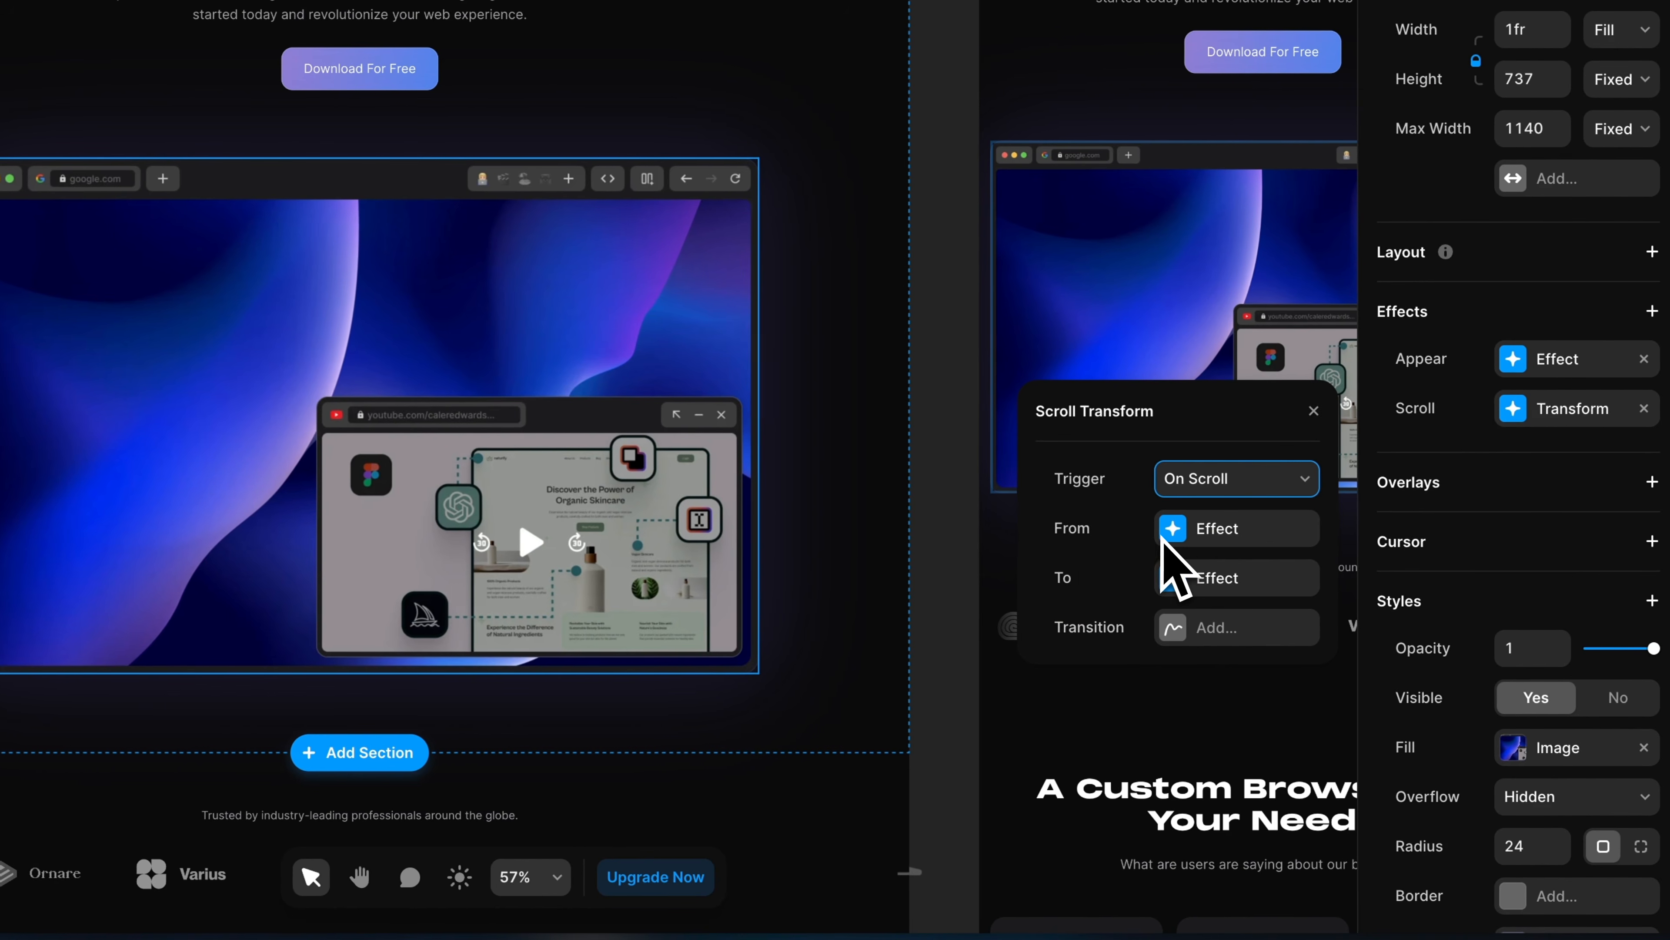
{"action": "left_click", "coordinate": [1130, 642]}
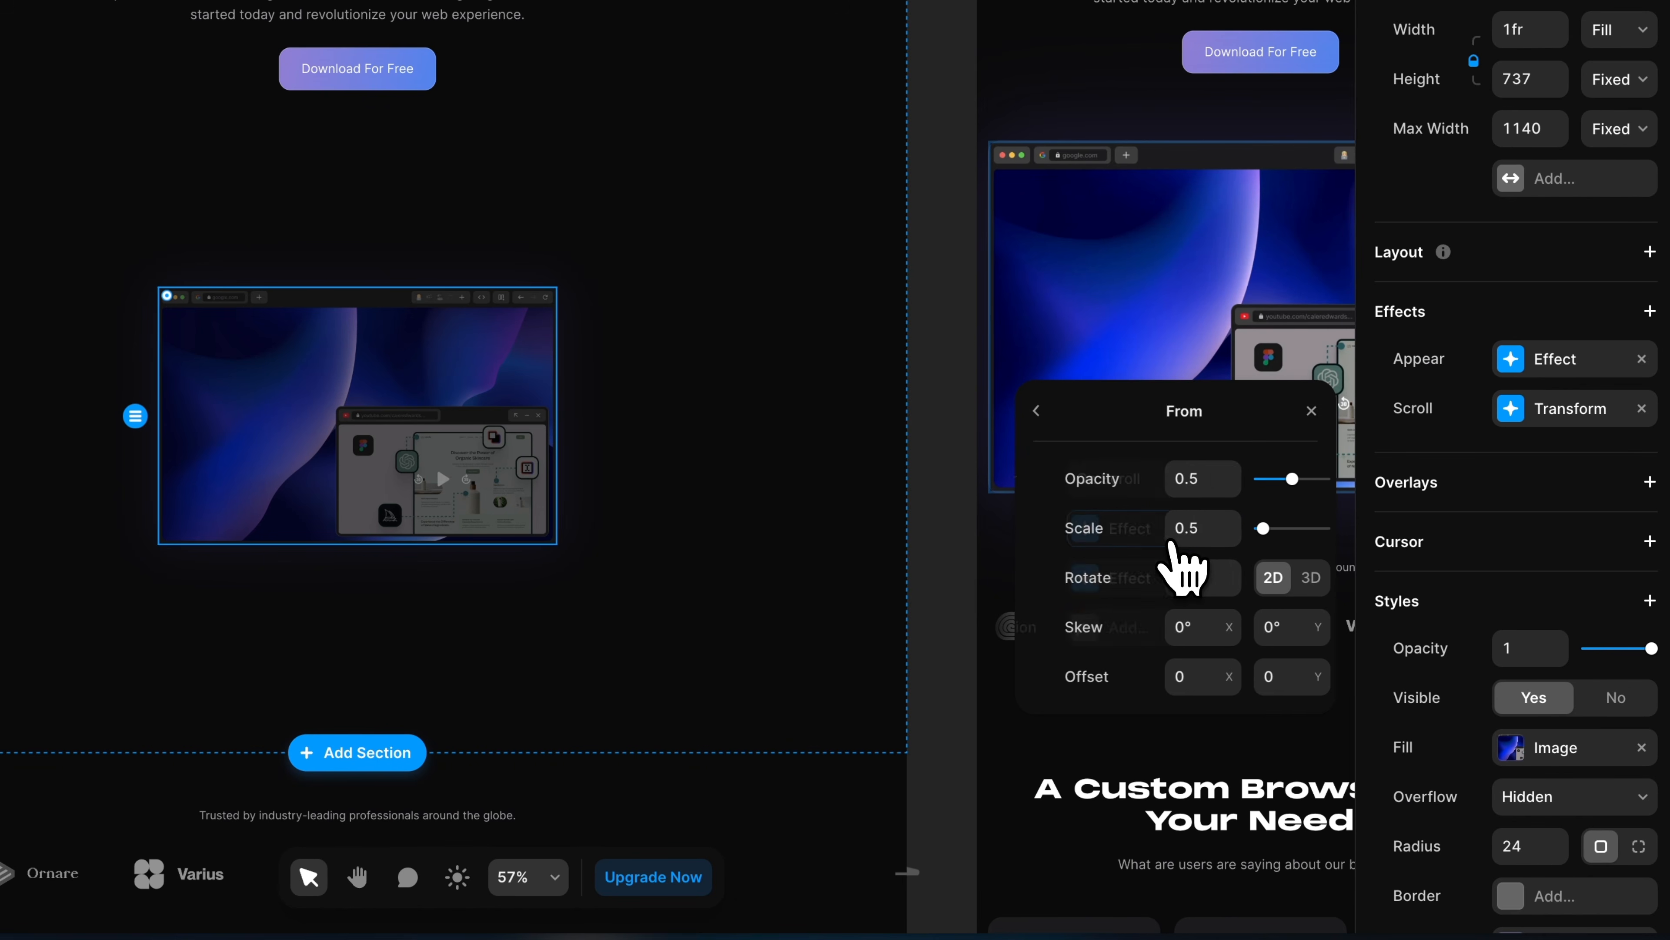
{"action": "mouse_move", "coordinate": [1259, 539]}
{"action": "left_mouse_down"}
{"action": "mouse_move", "coordinate": [1275, 543]}
{"action": "mouse_move", "coordinate": [1255, 537]}
{"action": "left_mouse_up"}
{"action": "left_click_drag", "start_coordinate": [1279, 479], "coordinate": [1348, 502]}
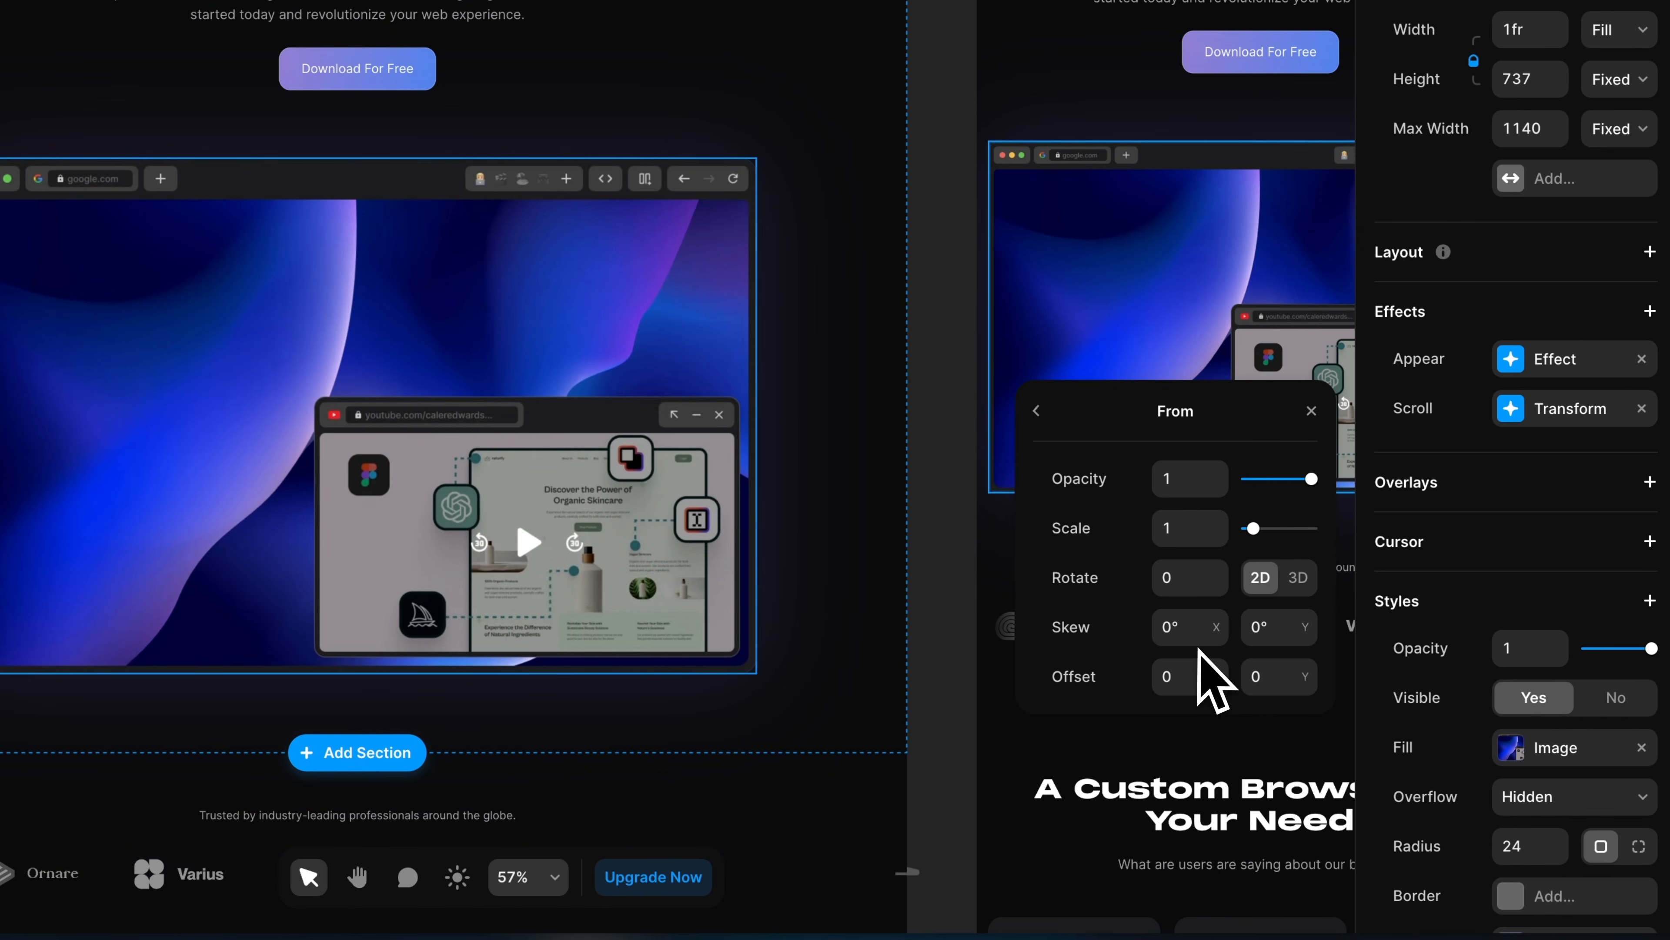
{"action": "left_click", "coordinate": [1037, 409]}
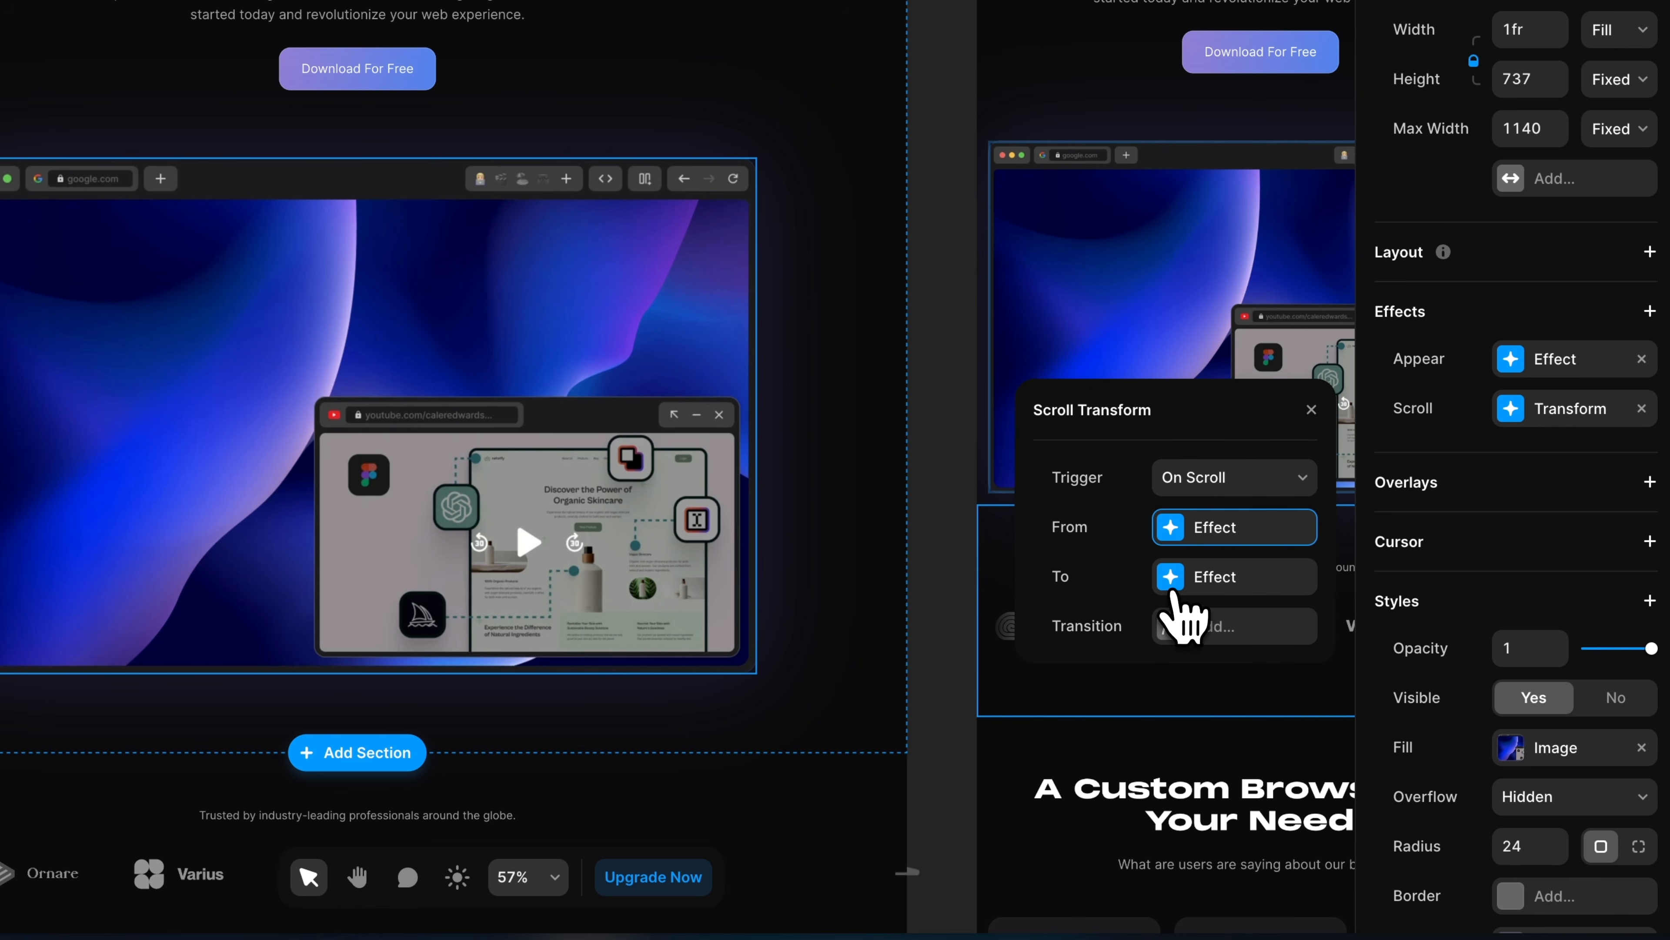
- Set the scale of the Scroll Transform's To state to 1.3
{"action": "left_click", "coordinate": [1171, 582]}
{"action": "left_click_drag", "start_coordinate": [1355, 559], "coordinate": [1360, 565]}
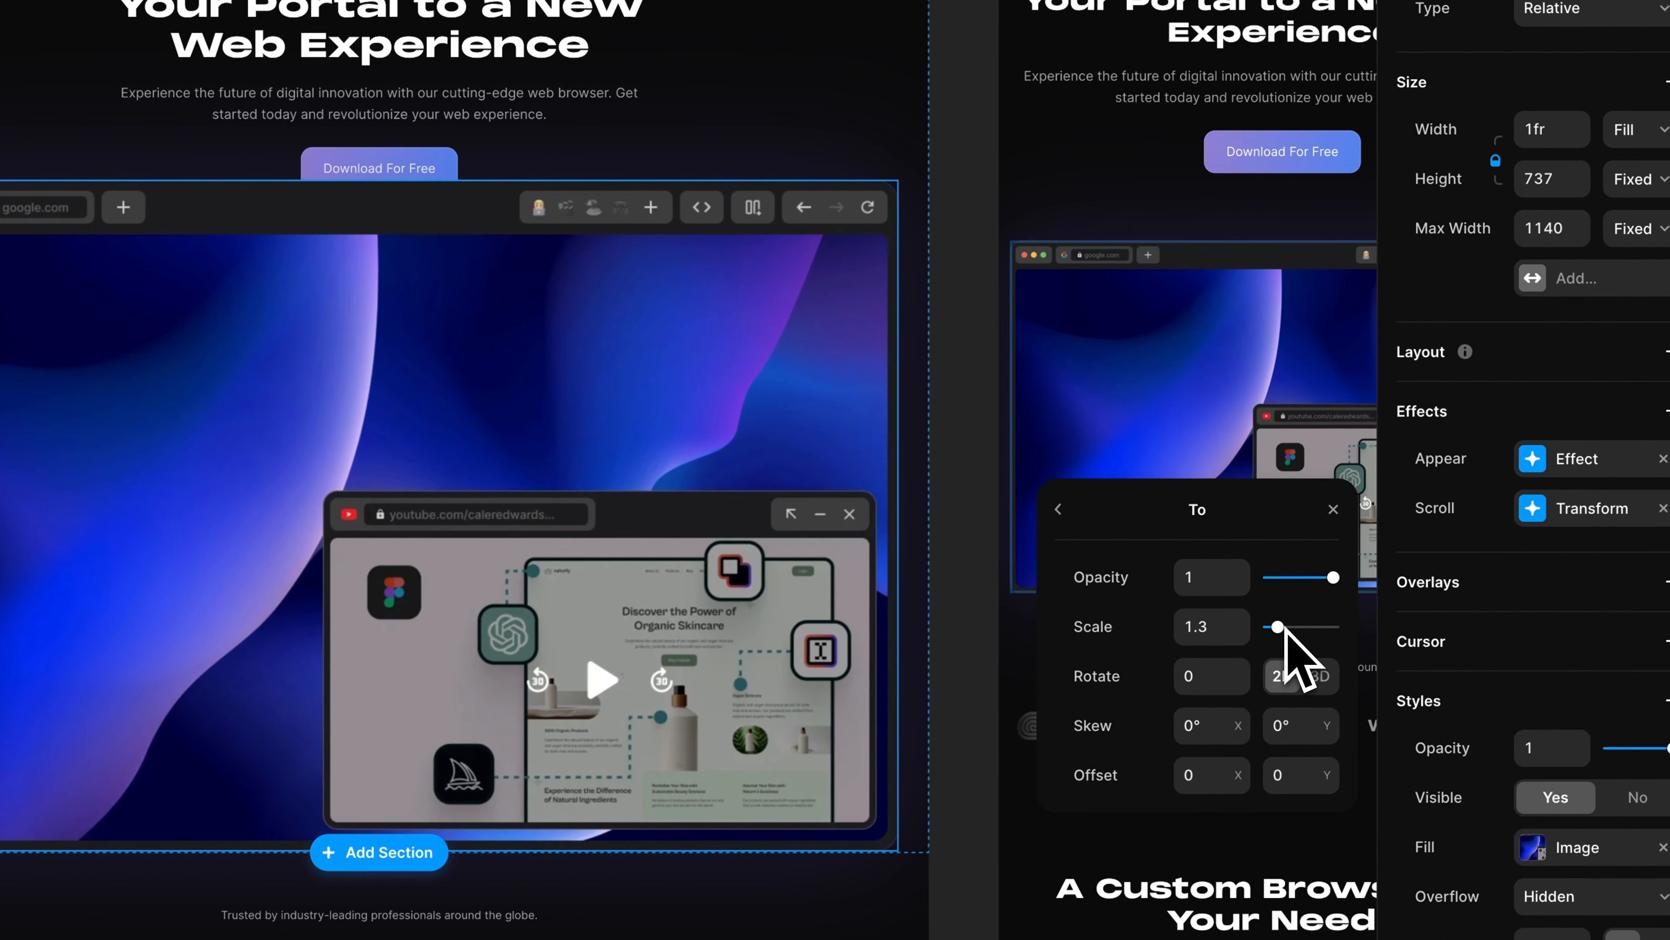
{"action": "left_click", "coordinate": [1334, 510]}
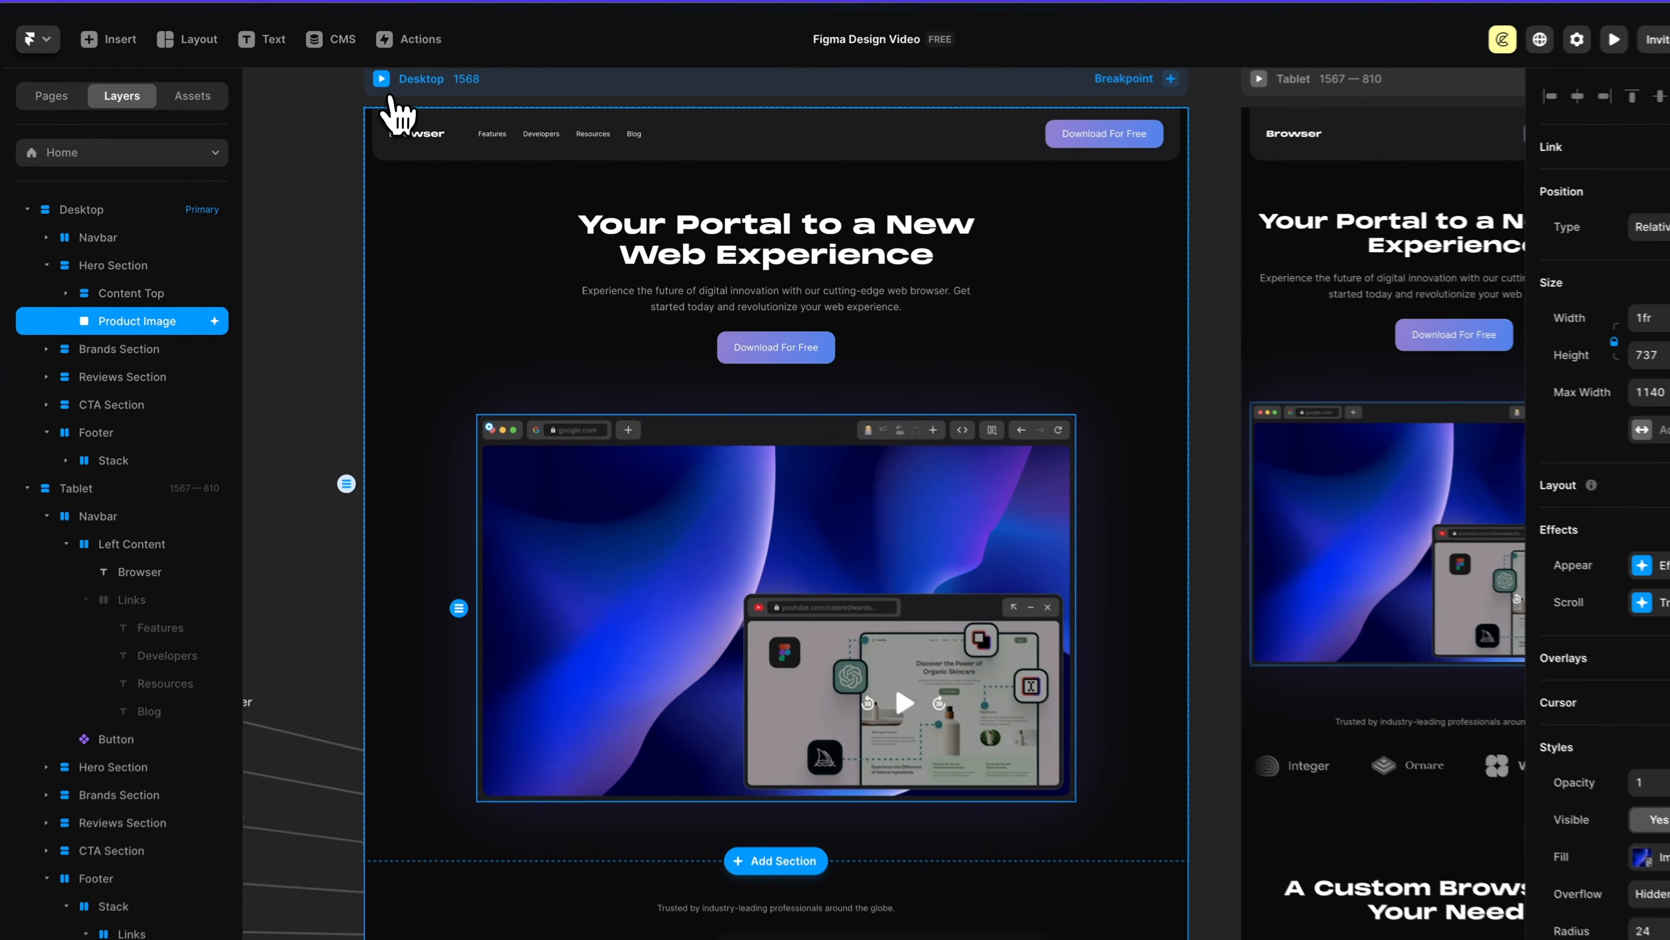
- Preview the Desktop page down to the reviews to check how the product image transforms on scroll
{"action": "left_click", "coordinate": [382, 82]}
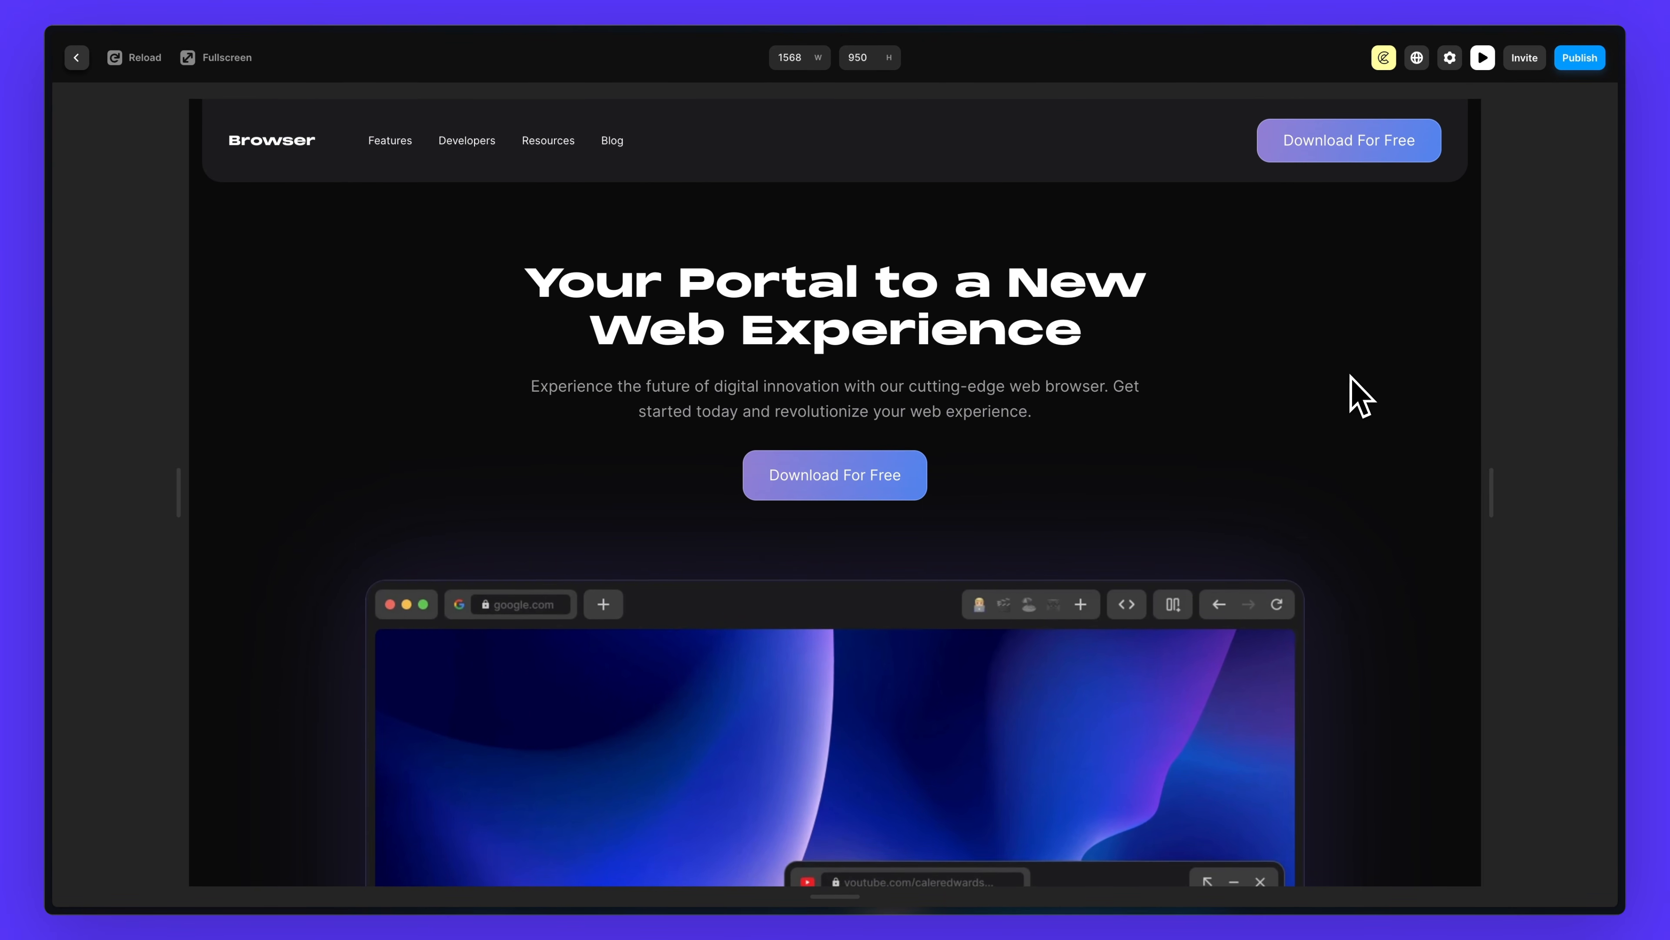
{"action": "scroll", "coordinate": [1351, 377], "scroll_direction": "down", "scroll_amount": 7}
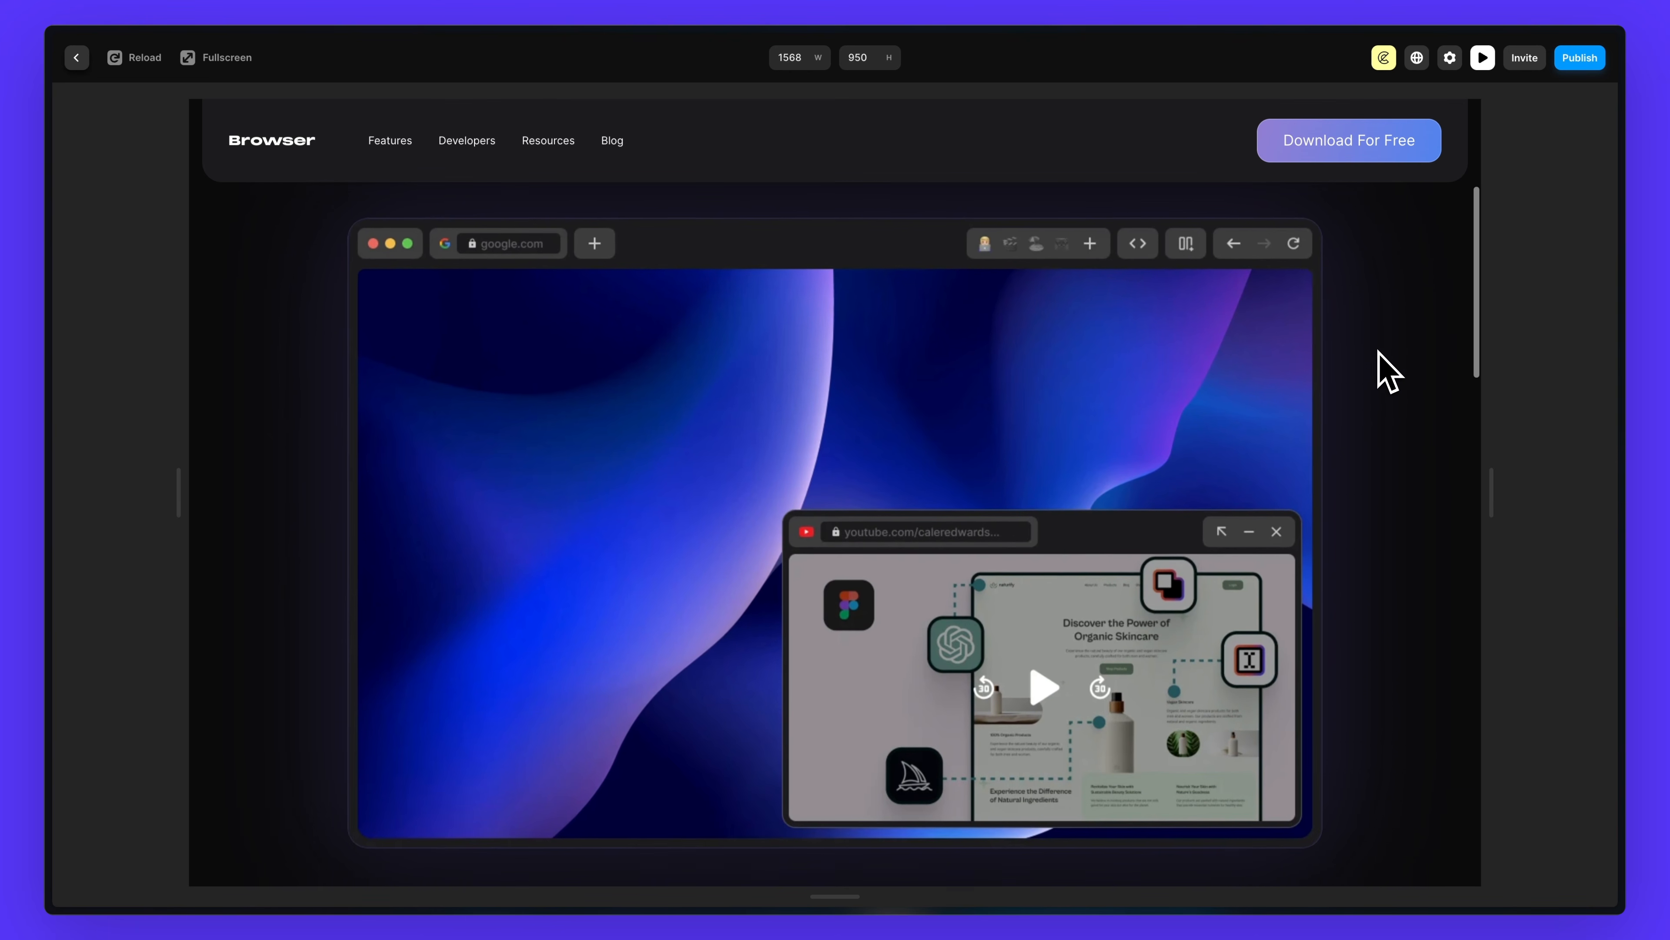
{"action": "scroll", "coordinate": [1388, 372], "scroll_direction": "down", "scroll_amount": 5}
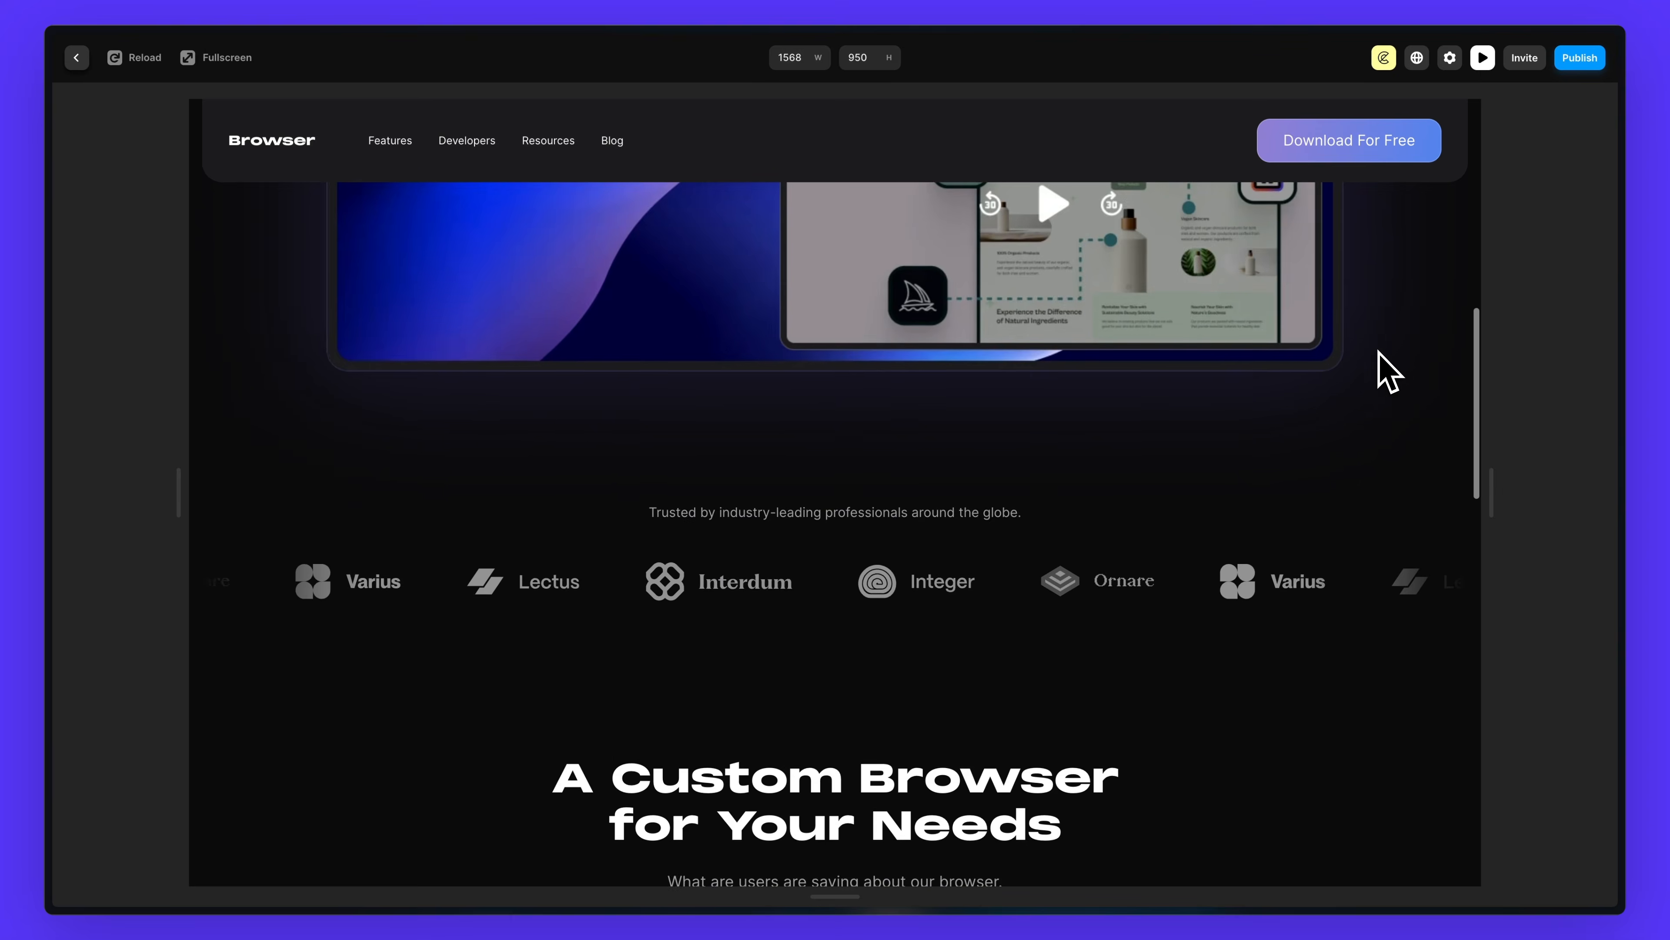
{"action": "scroll", "coordinate": [1388, 372], "scroll_direction": "down", "scroll_amount": 8}
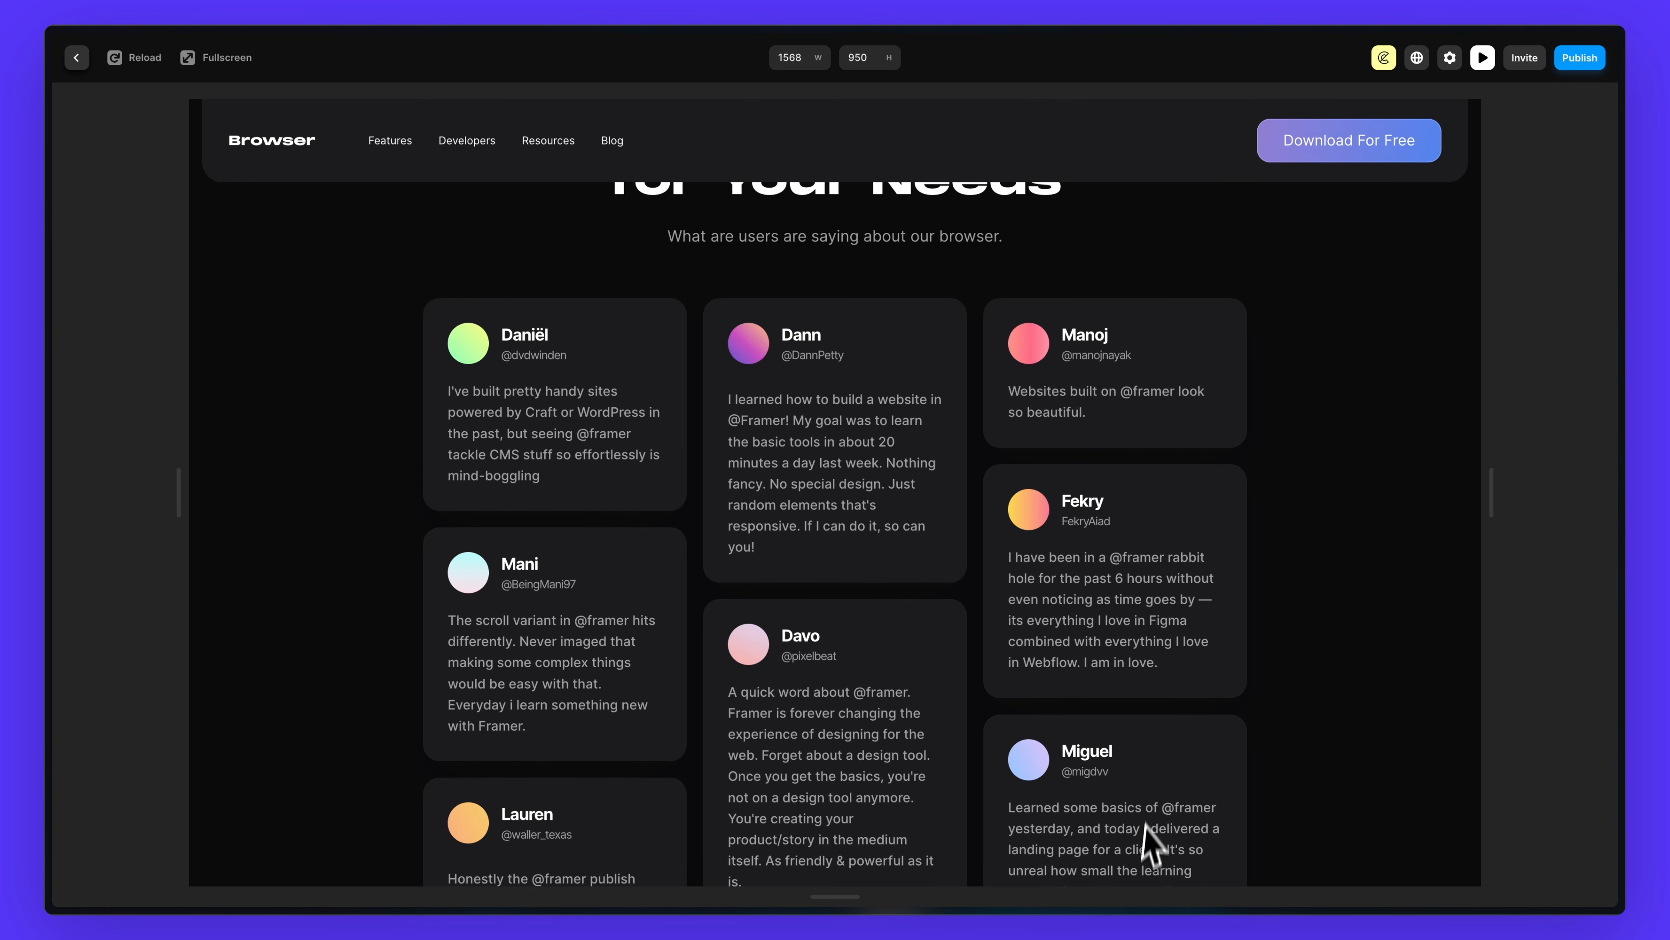
{"action": "left_click", "coordinate": [87, 64]}
- Select all the testimonial cards across the three columns of the Desktop Reviews Section
{"action": "scroll", "coordinate": [1112, 504], "scroll_direction": "down", "scroll_amount": 10}
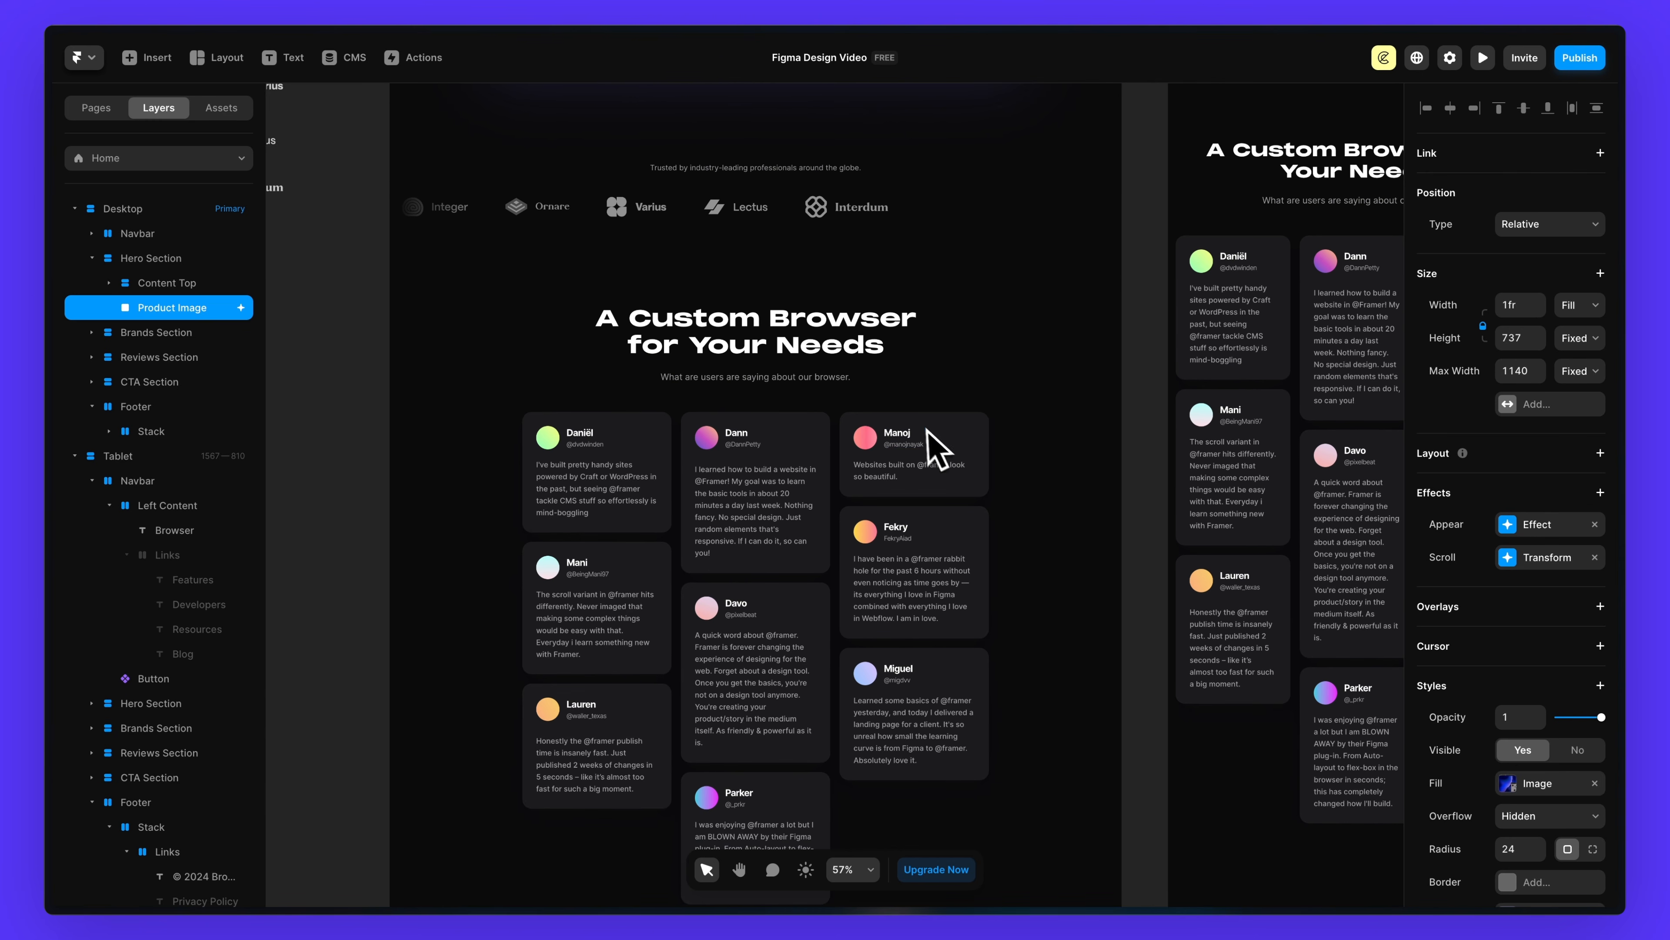
{"action": "left_click", "coordinate": [960, 437]}
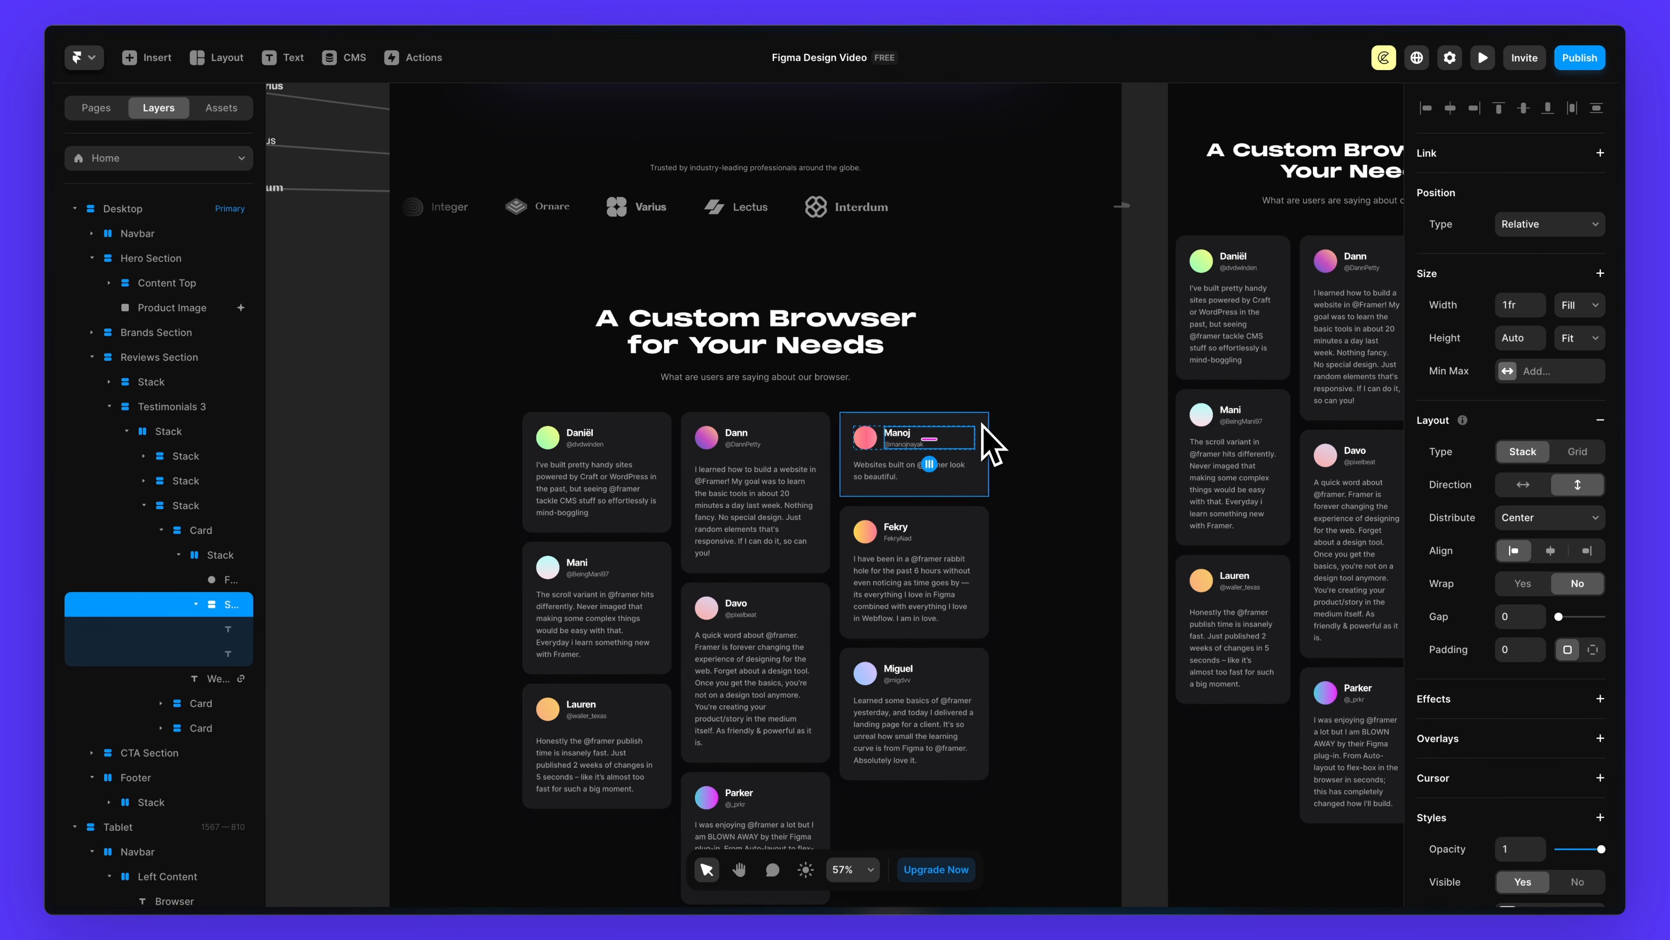
{"action": "left_click", "coordinate": [1003, 440]}
{"action": "left_click", "coordinate": [985, 437]}
{"action": "scroll", "coordinate": [984, 436], "scroll_direction": "down", "scroll_amount": 2}
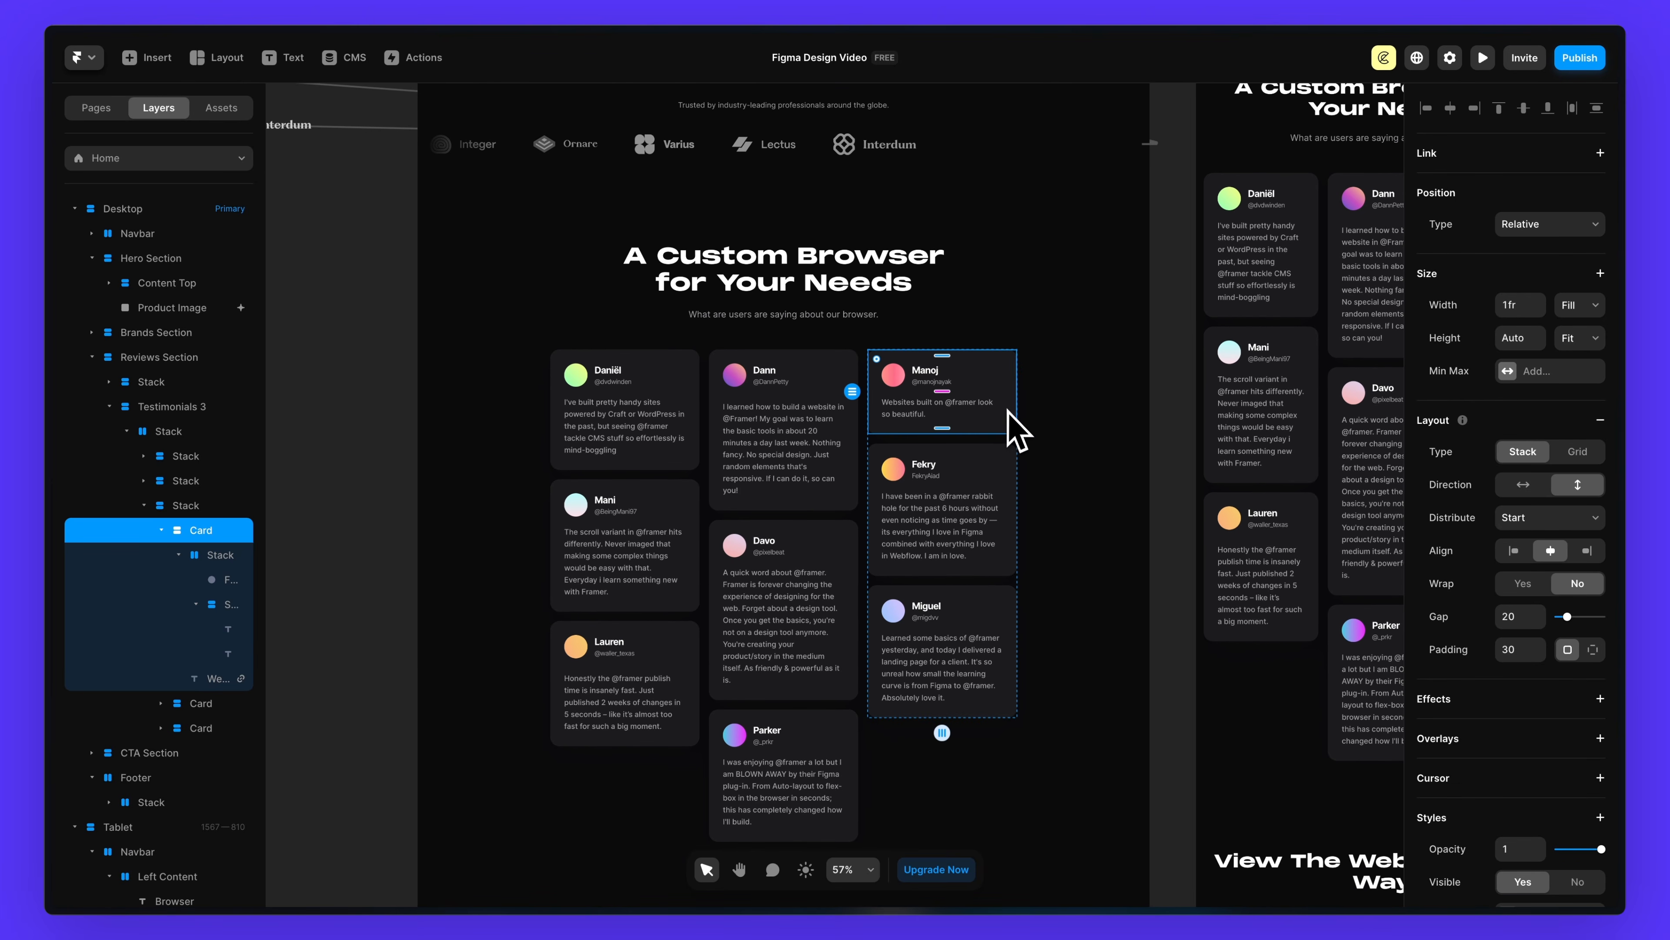
{"action": "left_click", "coordinate": [1017, 484], "text": "shift"}
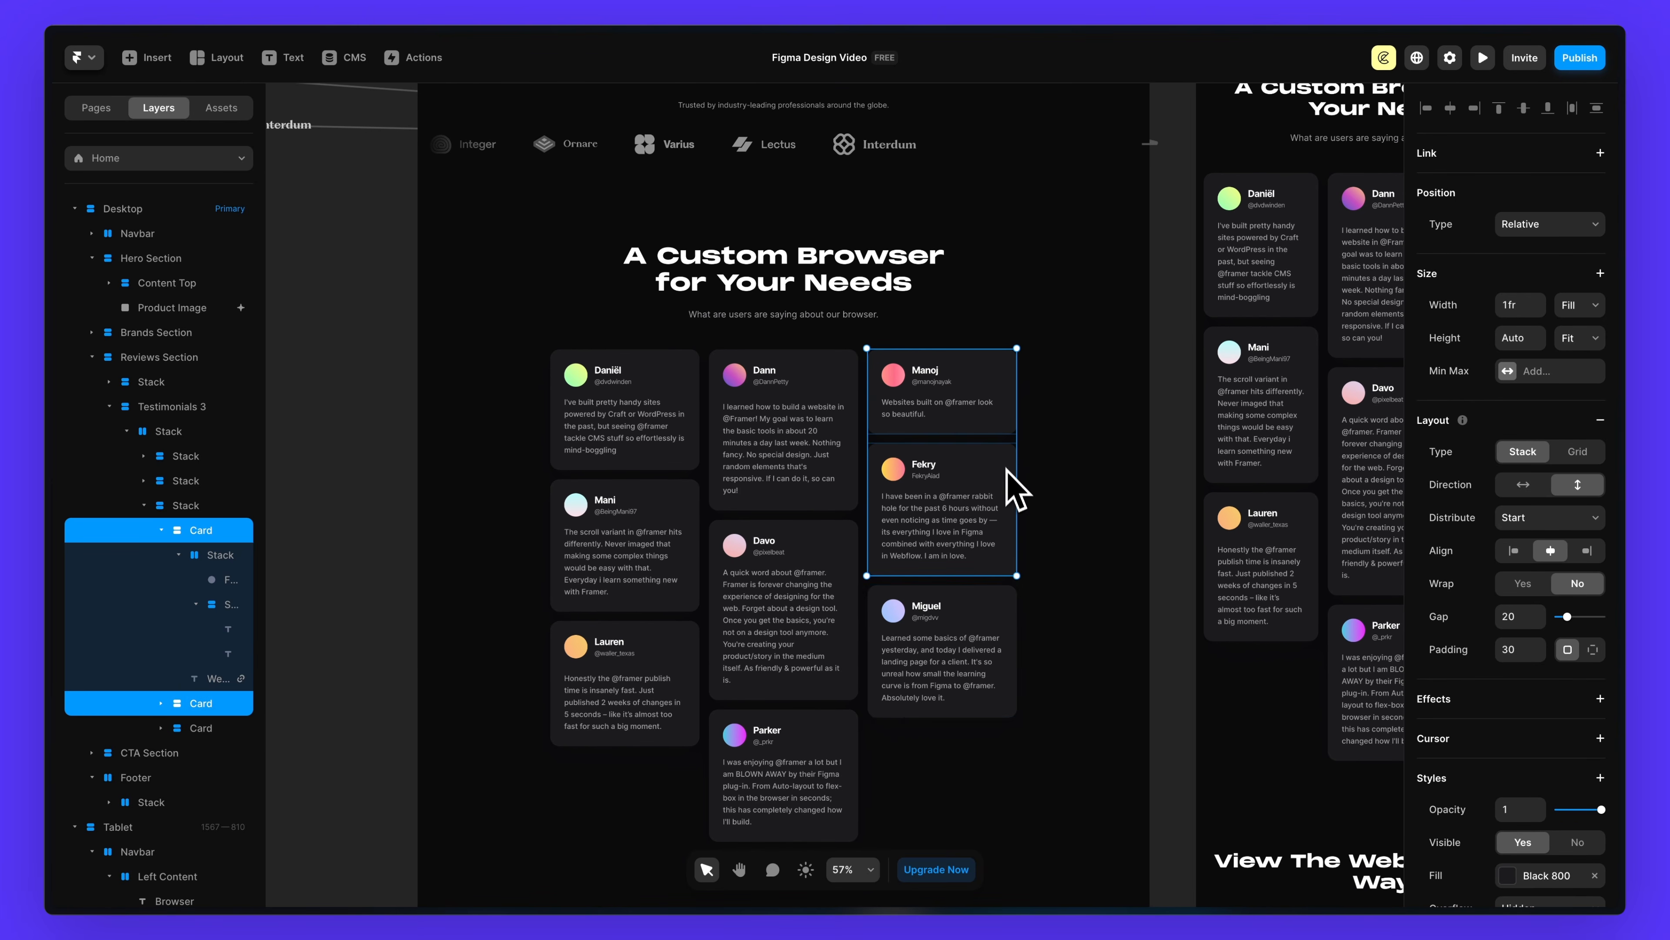
{"action": "left_click", "coordinate": [1008, 592], "text": "shift"}
{"action": "left_click", "coordinate": [839, 725], "text": "shift"}
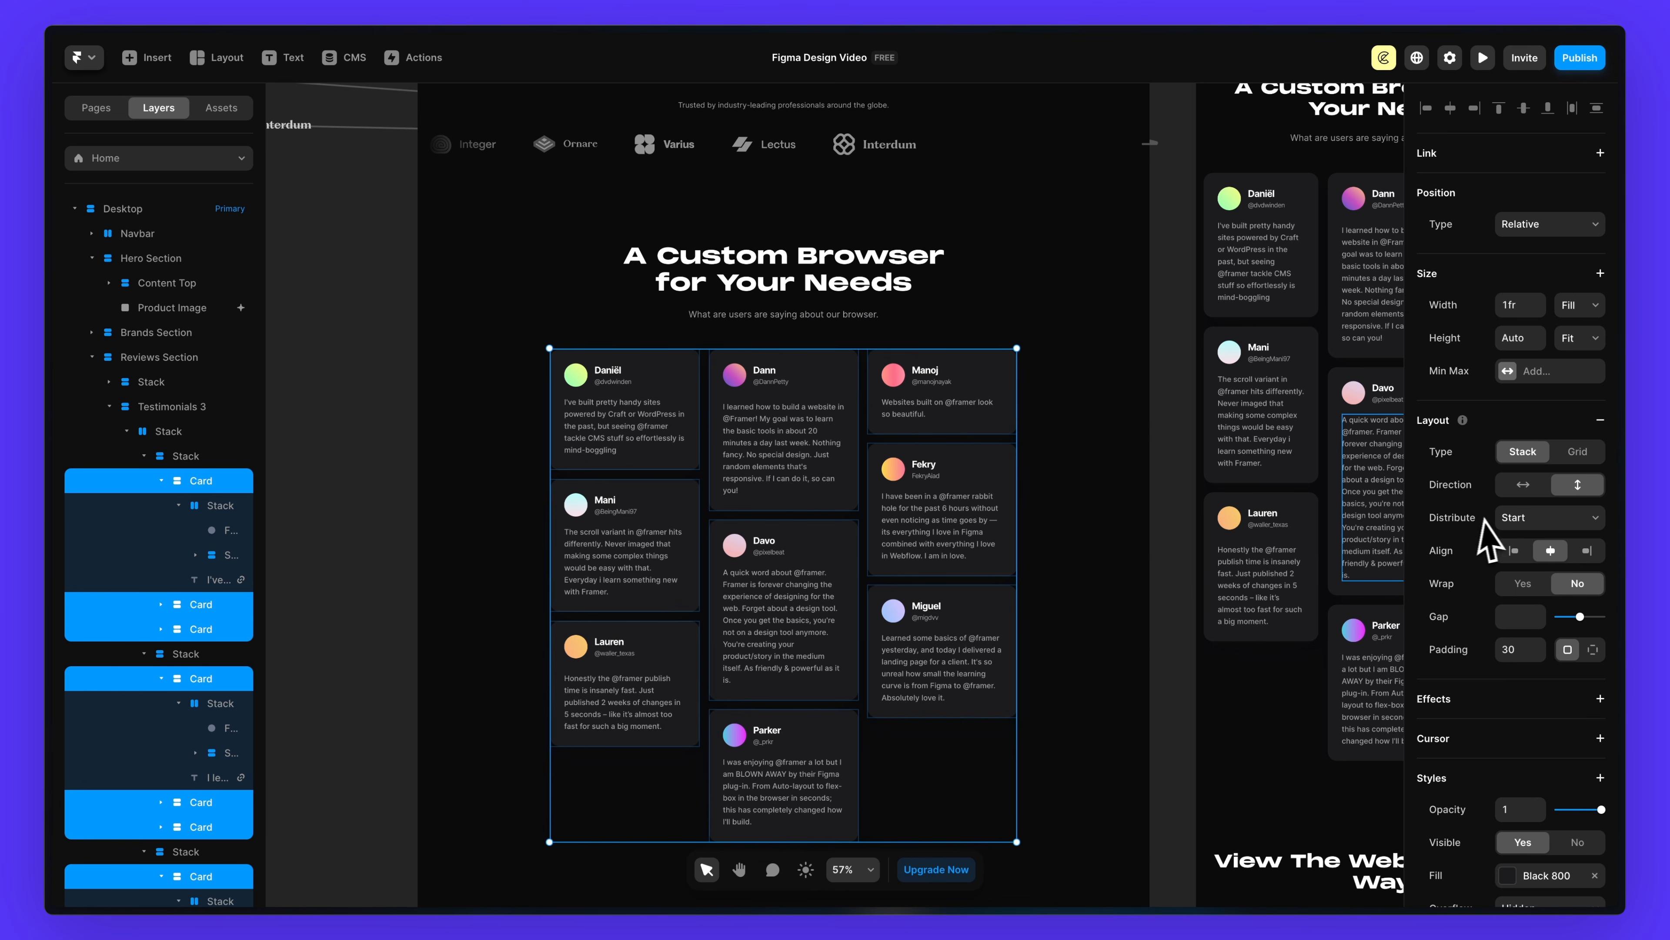
- Add an Appear effect to the selected cards, triggered by Layer in View, starting at the layer's top edge, with Replay set to No
{"action": "scroll", "coordinate": [1483, 527], "scroll_direction": "down", "scroll_amount": 3}
{"action": "left_click", "coordinate": [1600, 570]}
{"action": "left_click", "coordinate": [1506, 588]}
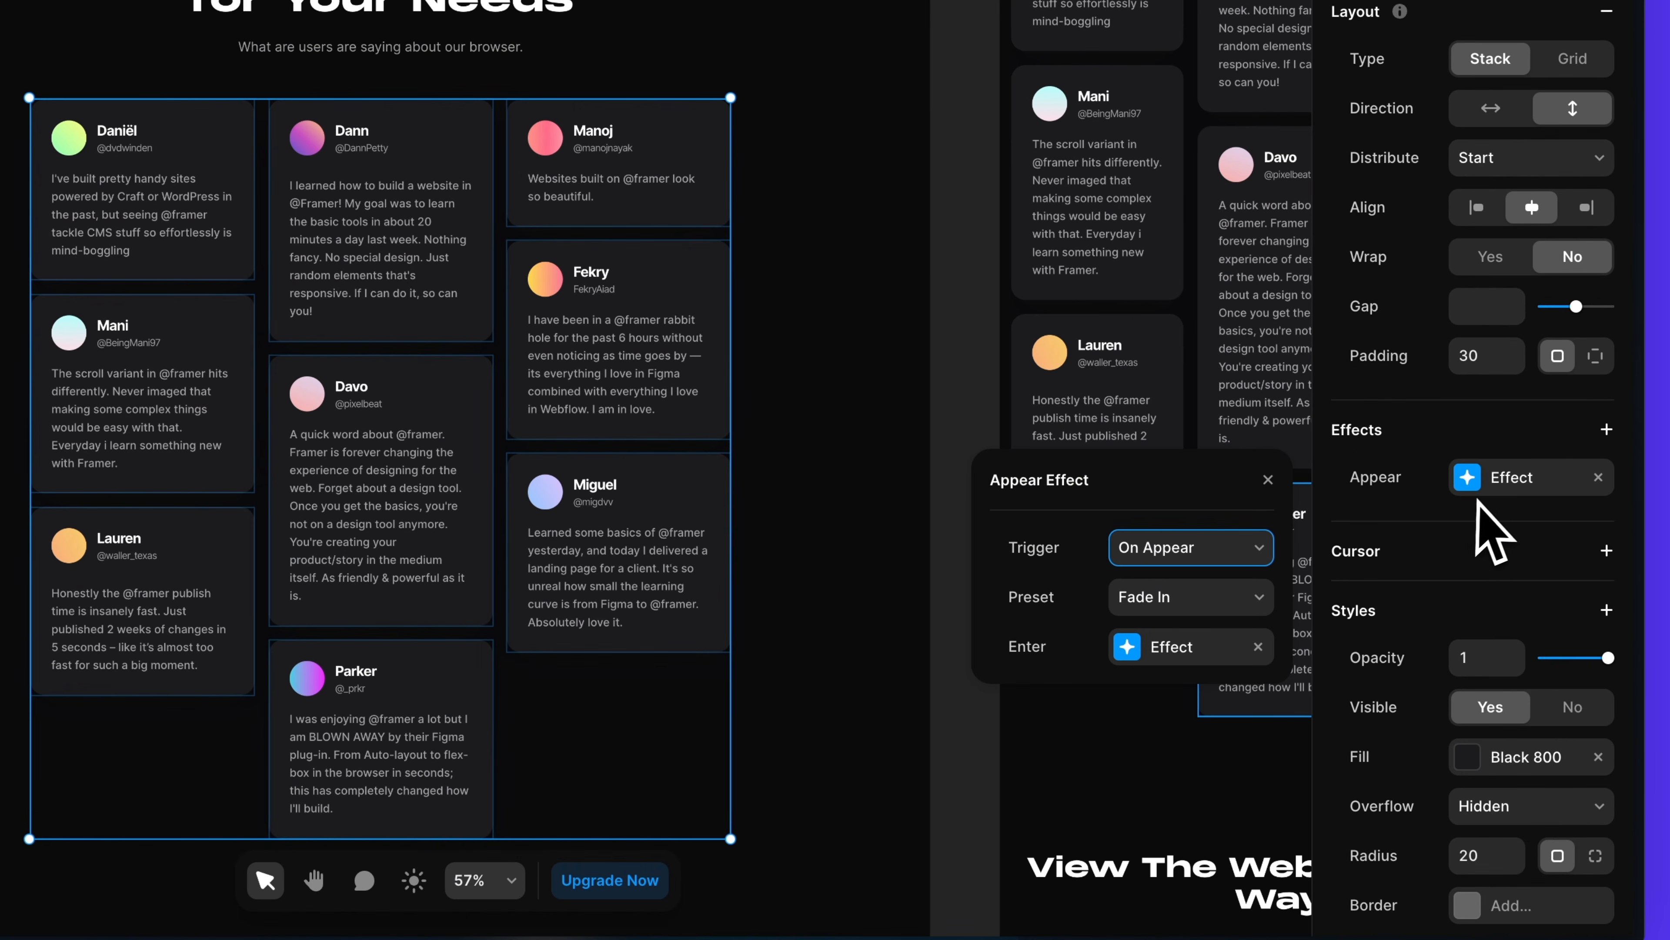
{"action": "left_click", "coordinate": [1249, 547]}
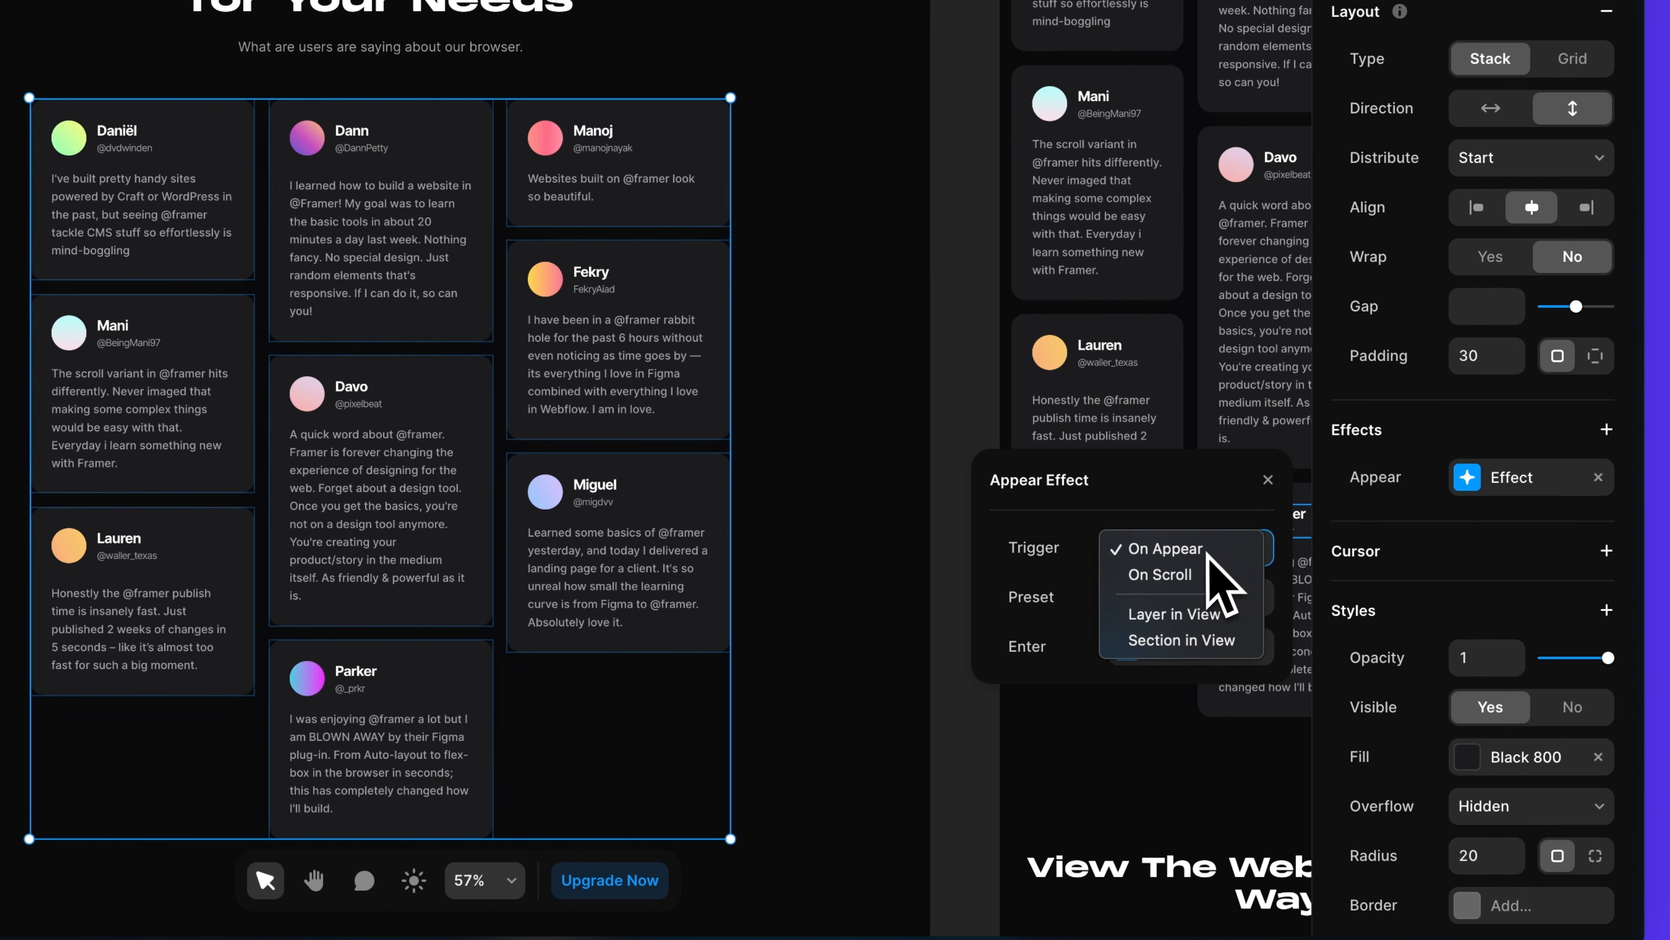
{"action": "left_click", "coordinate": [1199, 617]}
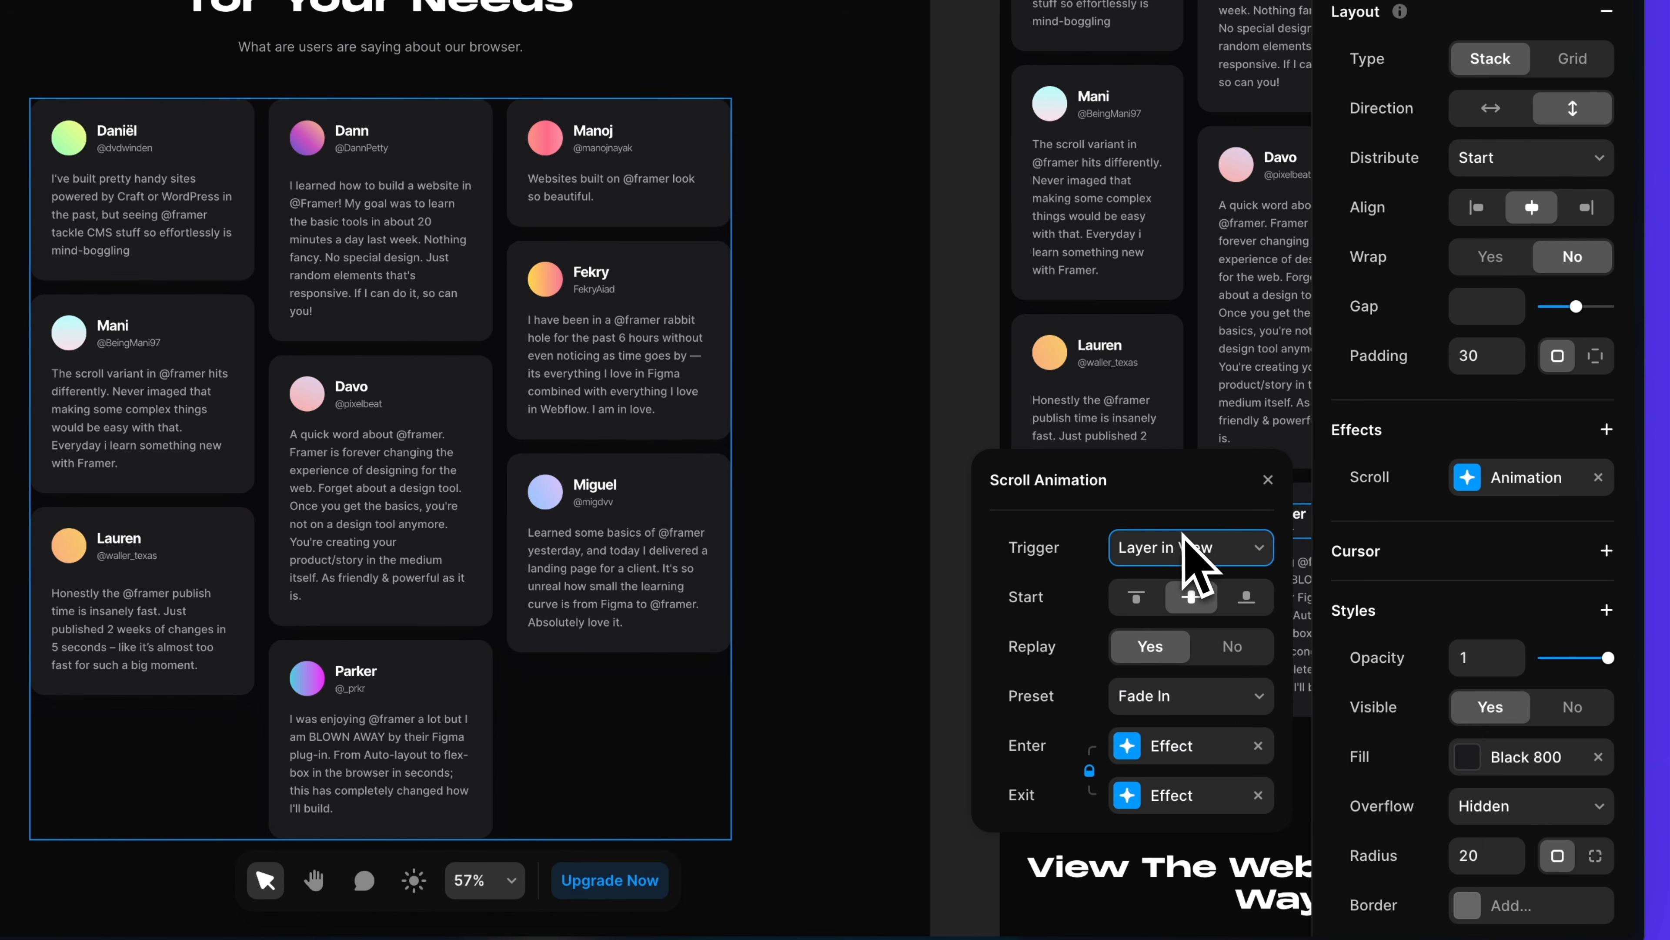
{"action": "left_click", "coordinate": [1137, 597]}
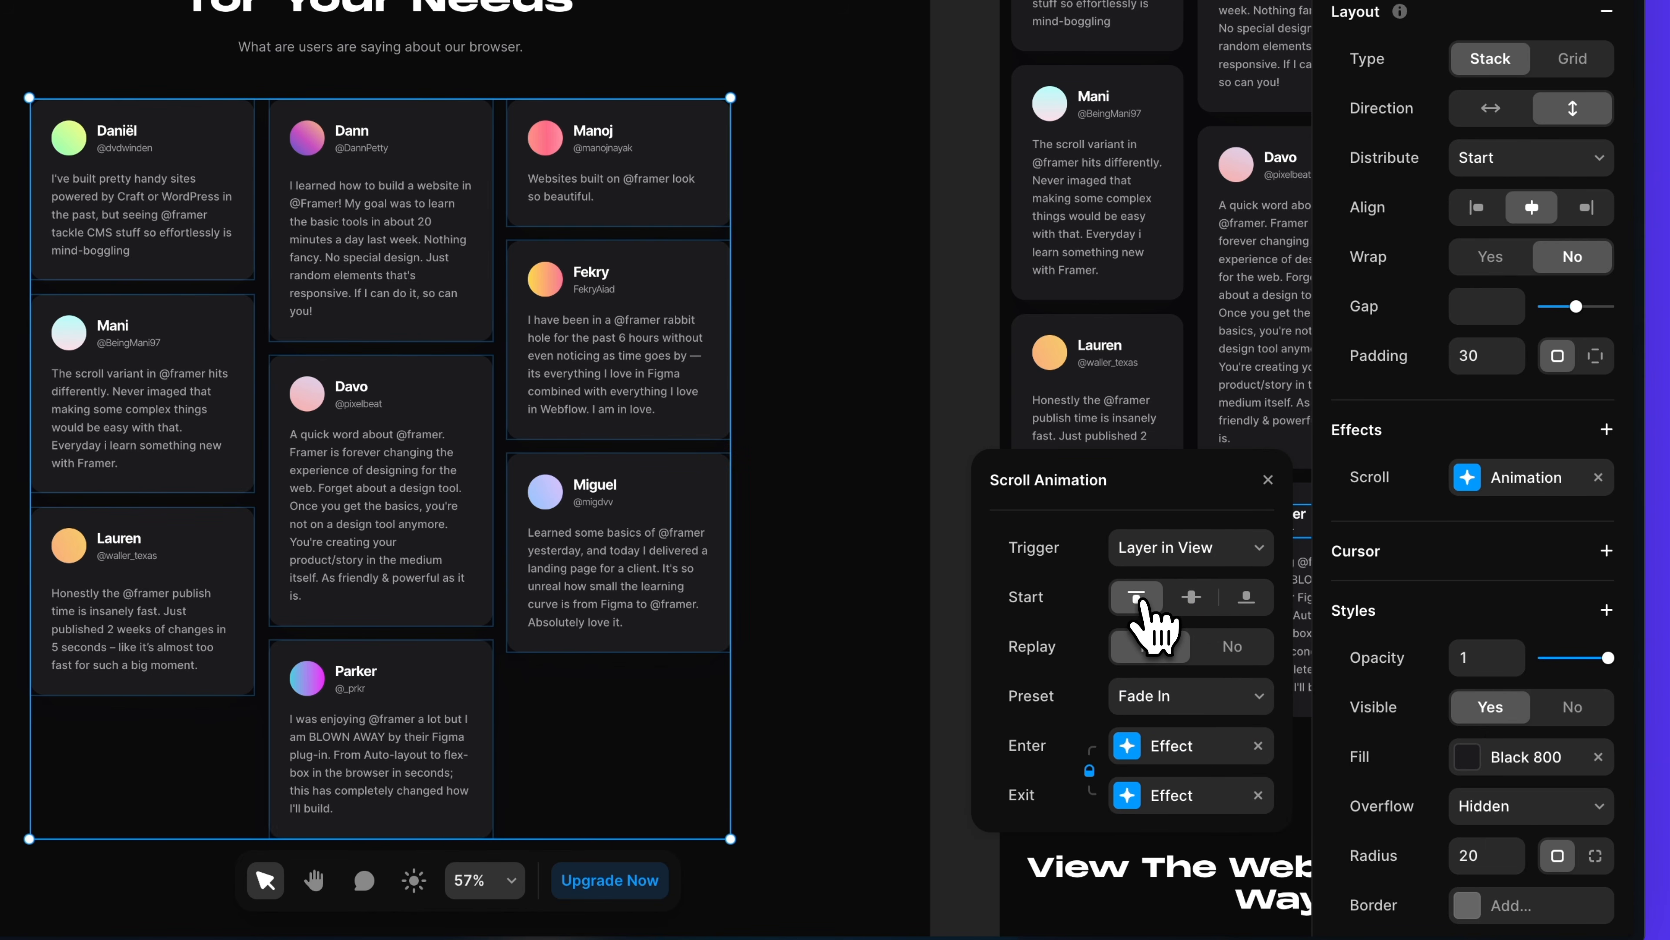
{"action": "left_click", "coordinate": [1228, 646]}
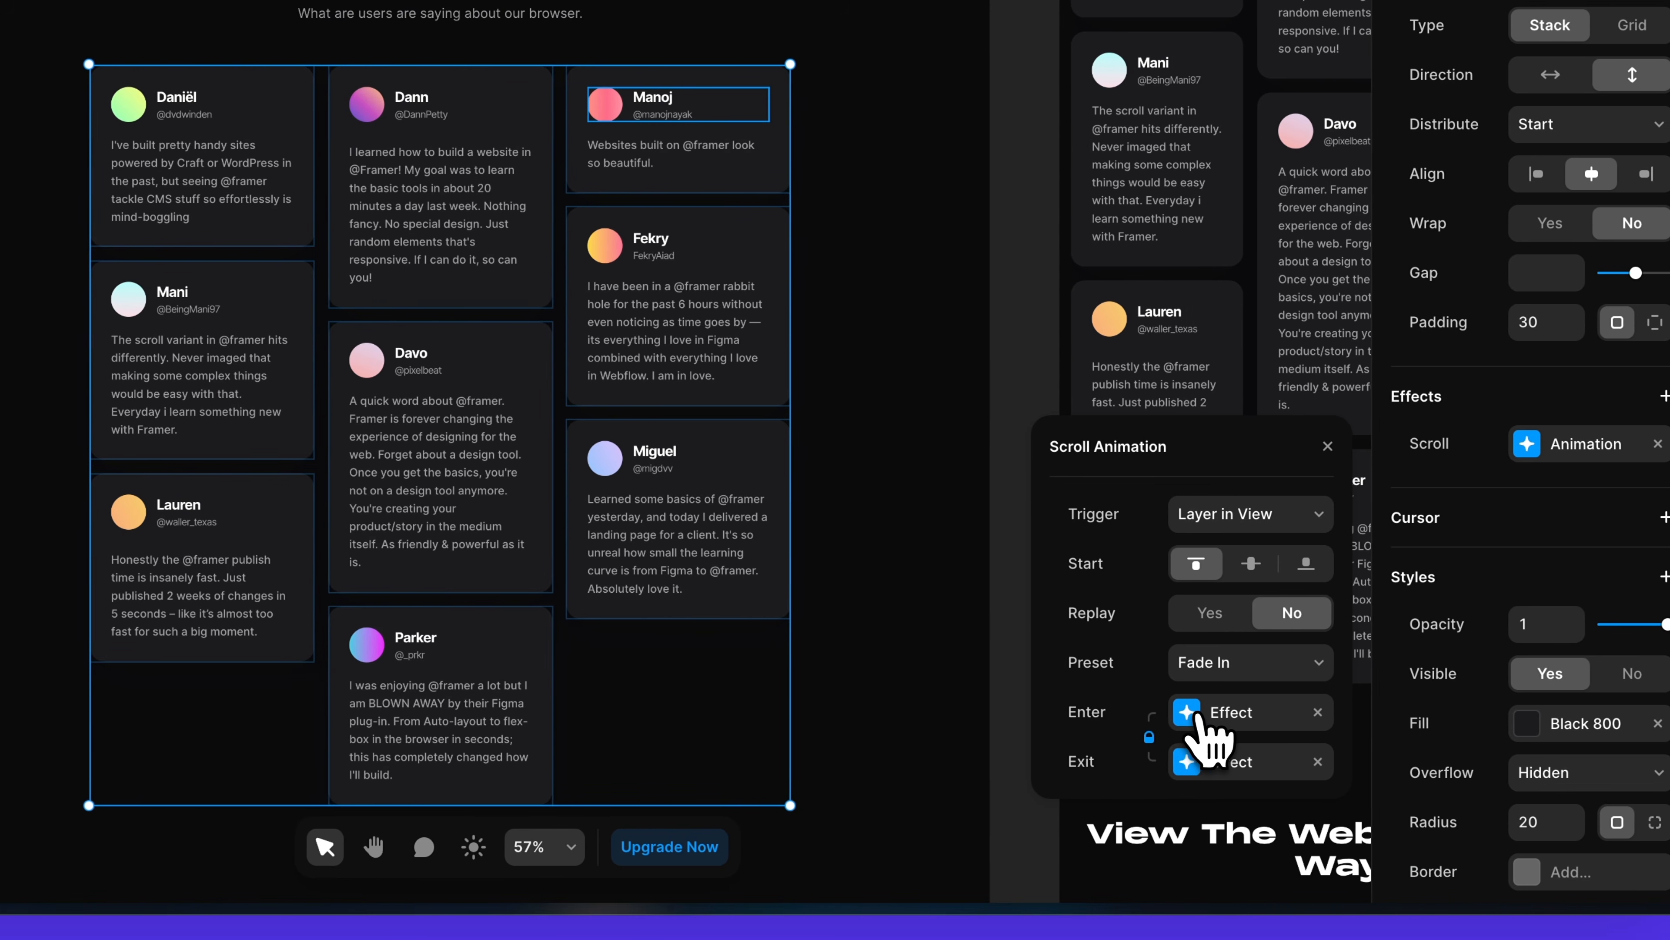
- Set the cards' Enter & Exit effect to scale 0.8 and opacity 1
{"action": "left_click", "coordinate": [1157, 747]}
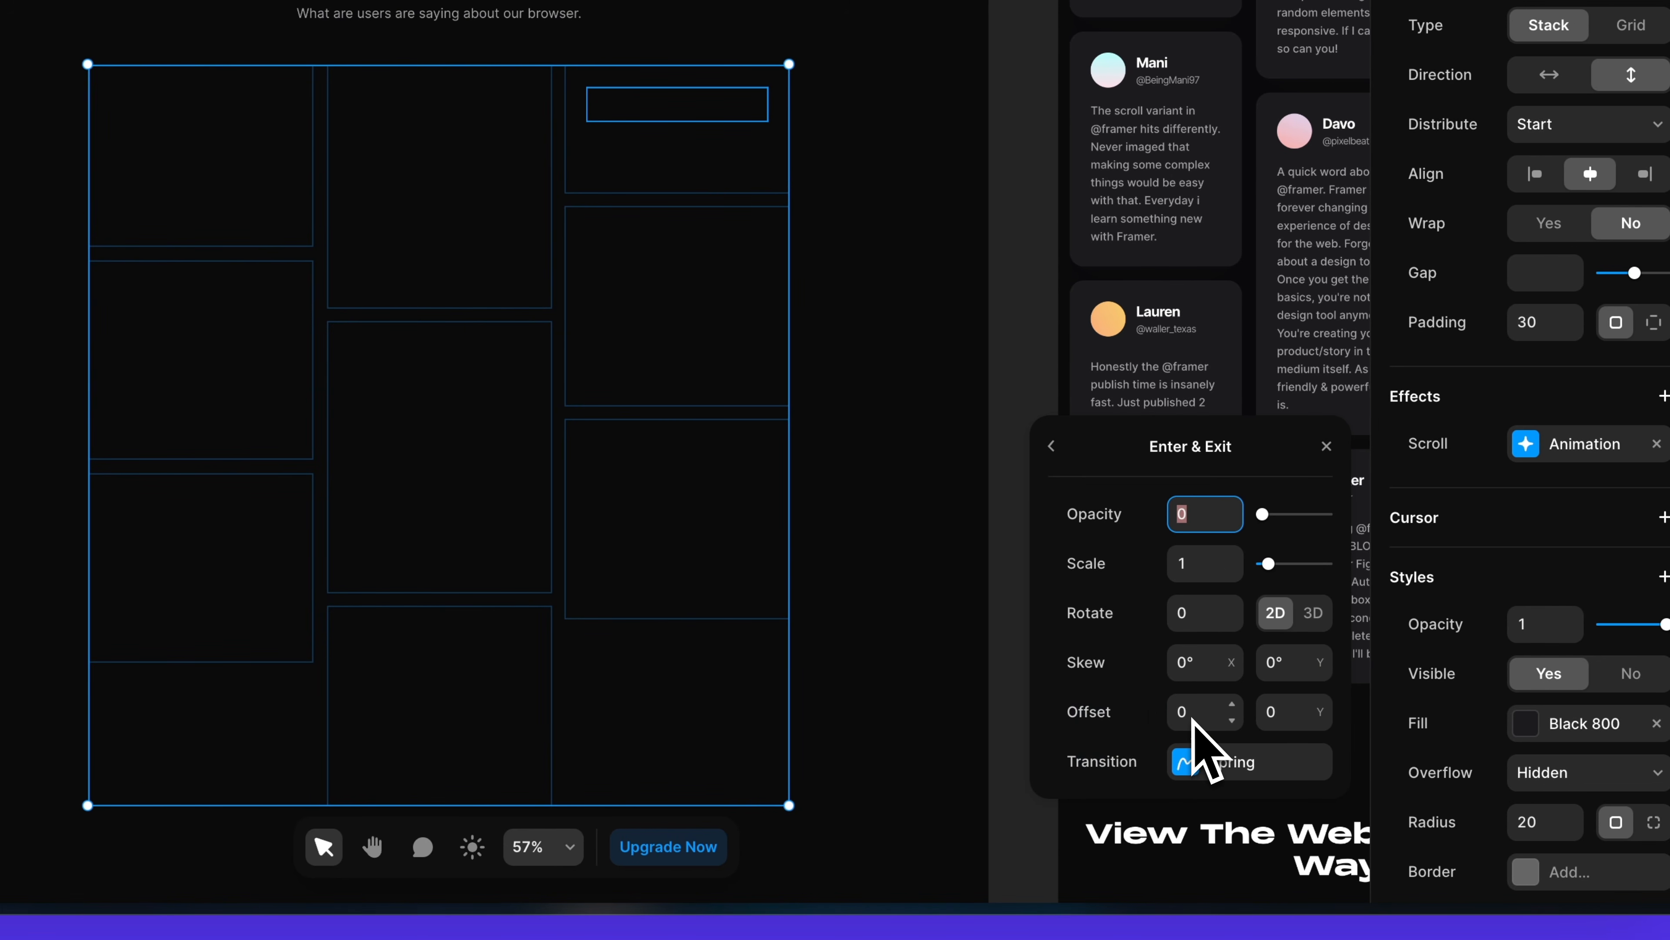
{"action": "left_click", "coordinate": [1210, 563]}
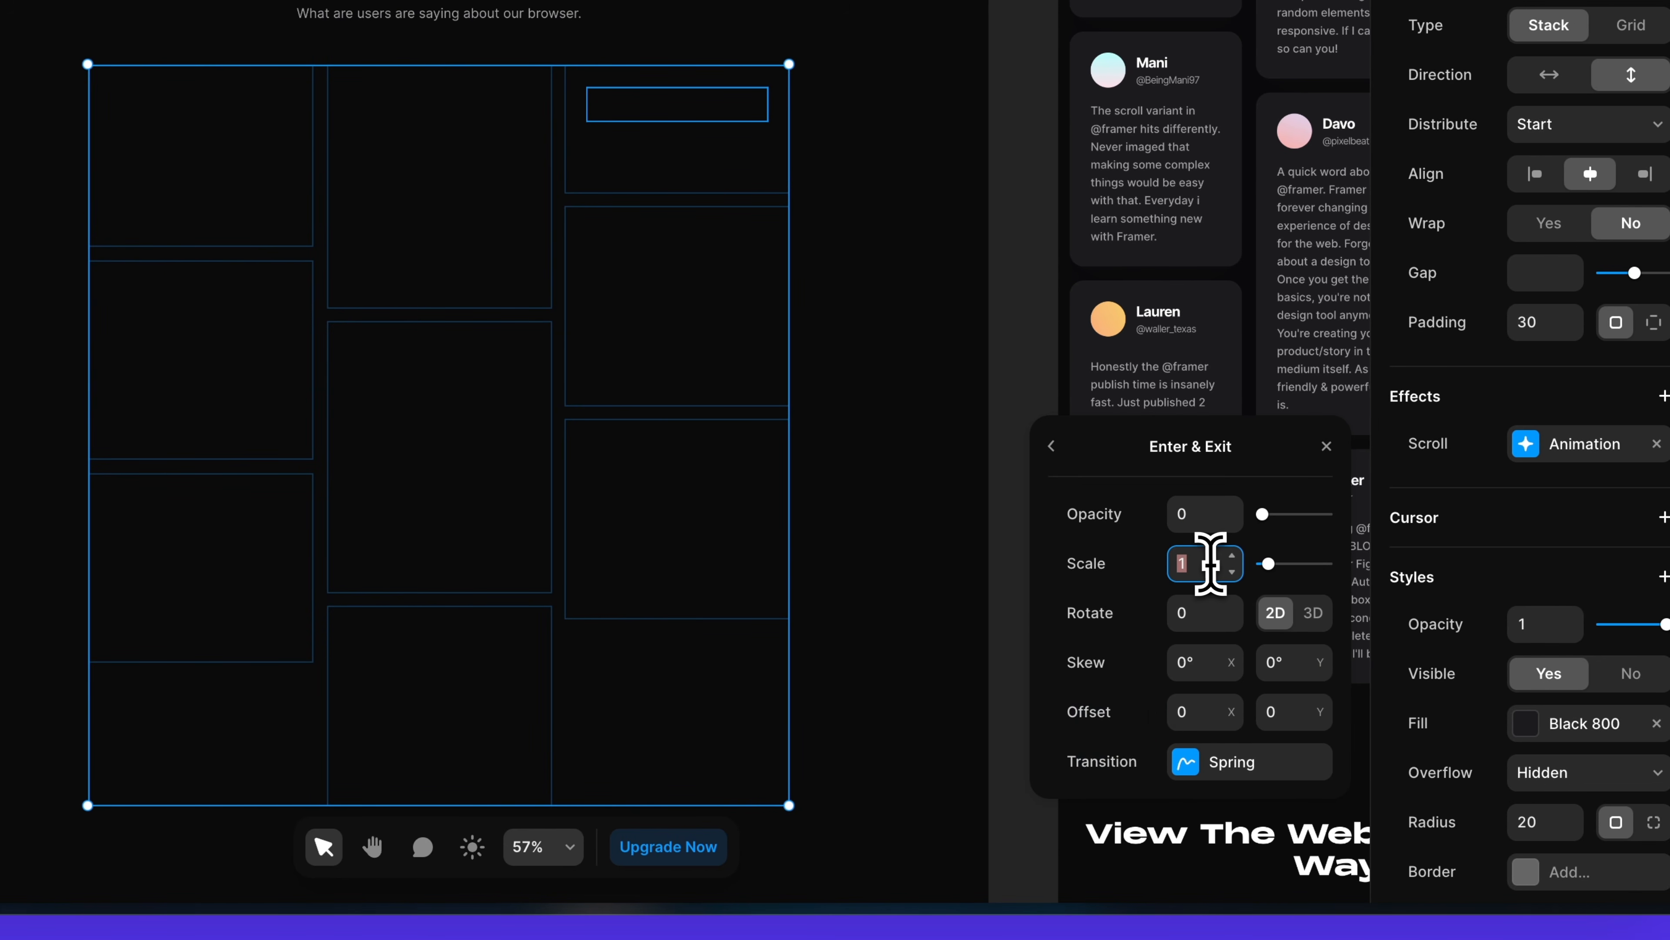
{"action": "key", "text": "Return"}
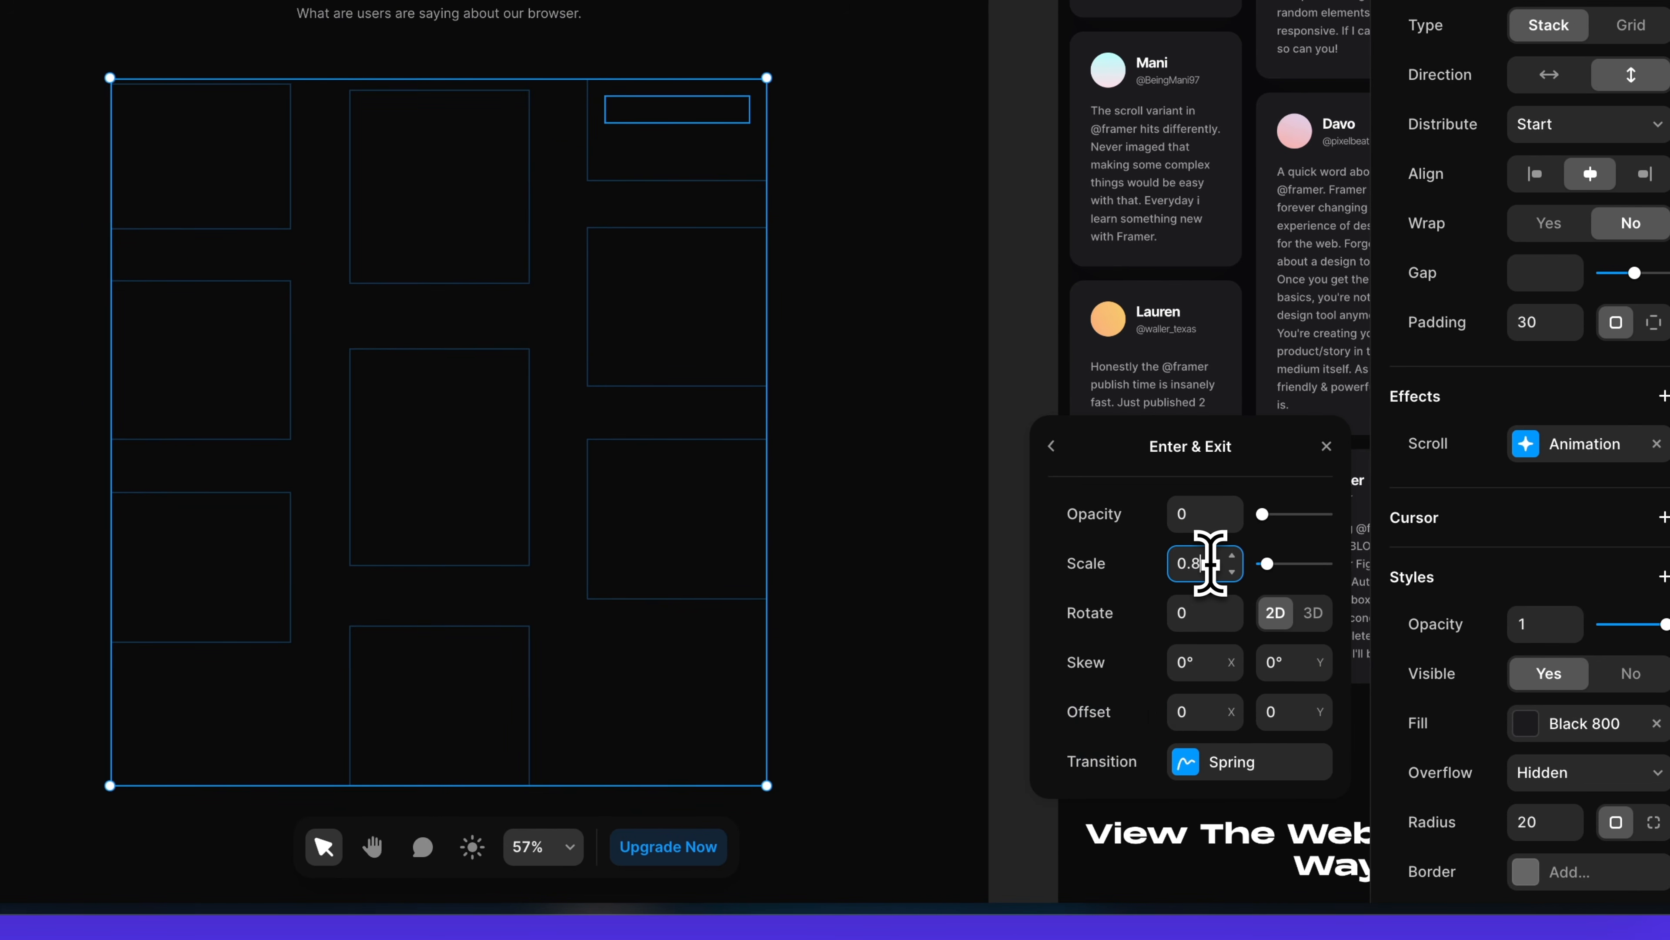
{"action": "left_click_drag", "start_coordinate": [1262, 514], "coordinate": [1364, 521]}
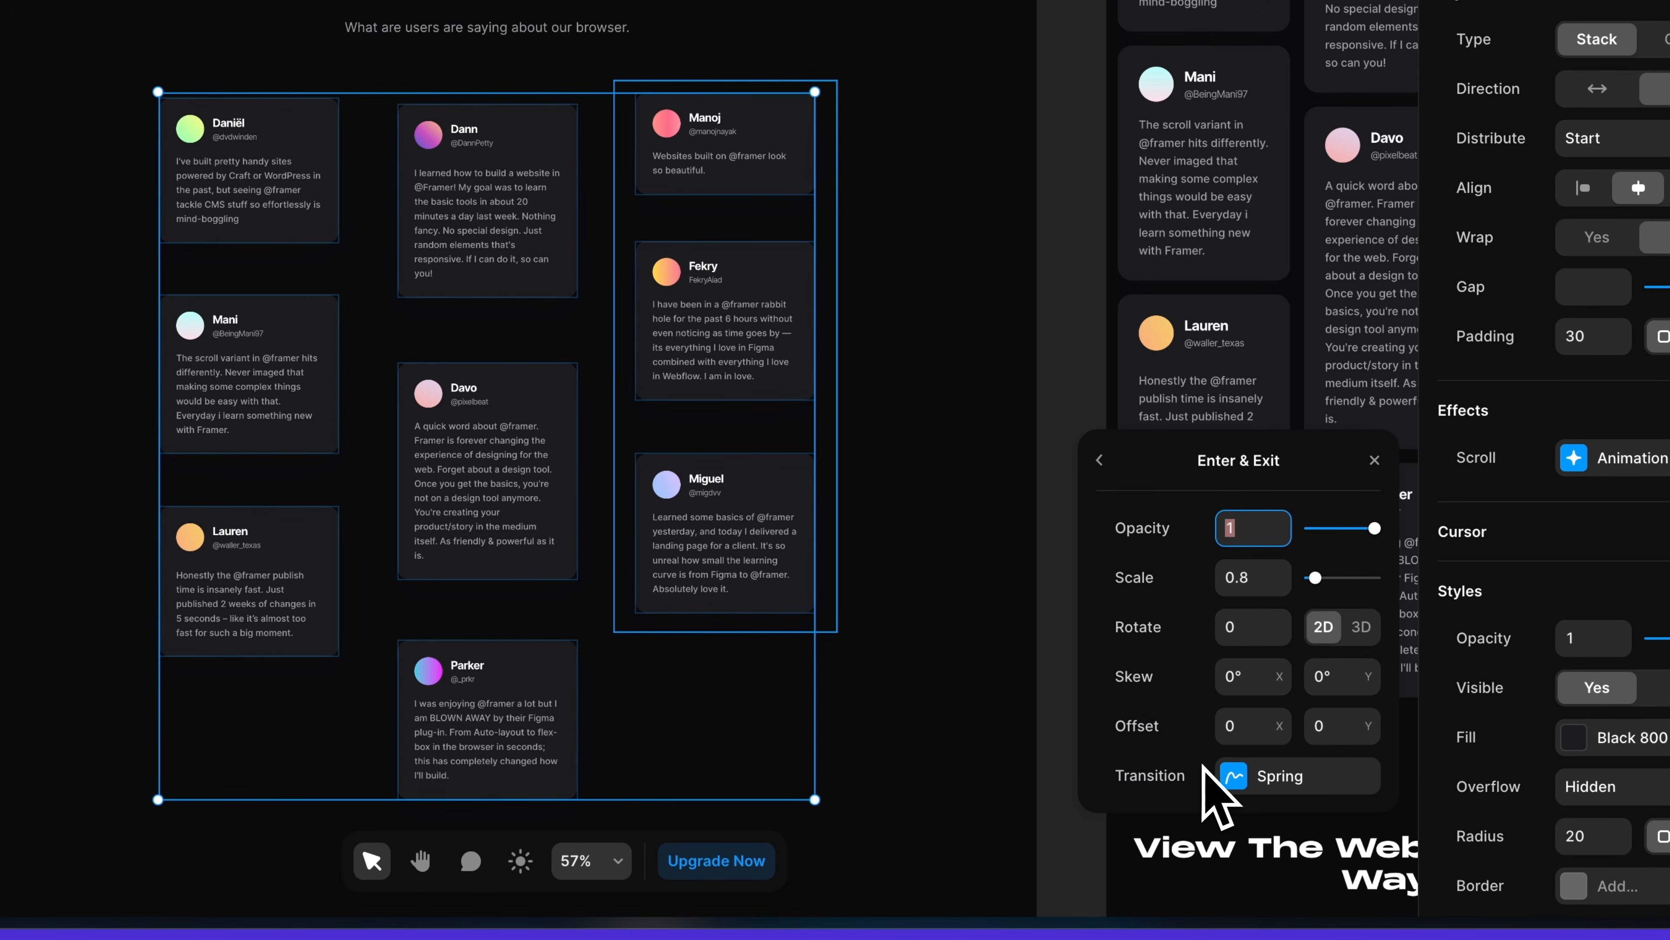
- Change the cards' Enter & Exit transition from Spring to Ease, using the Ease Out curve
{"action": "left_click", "coordinate": [1231, 776]}
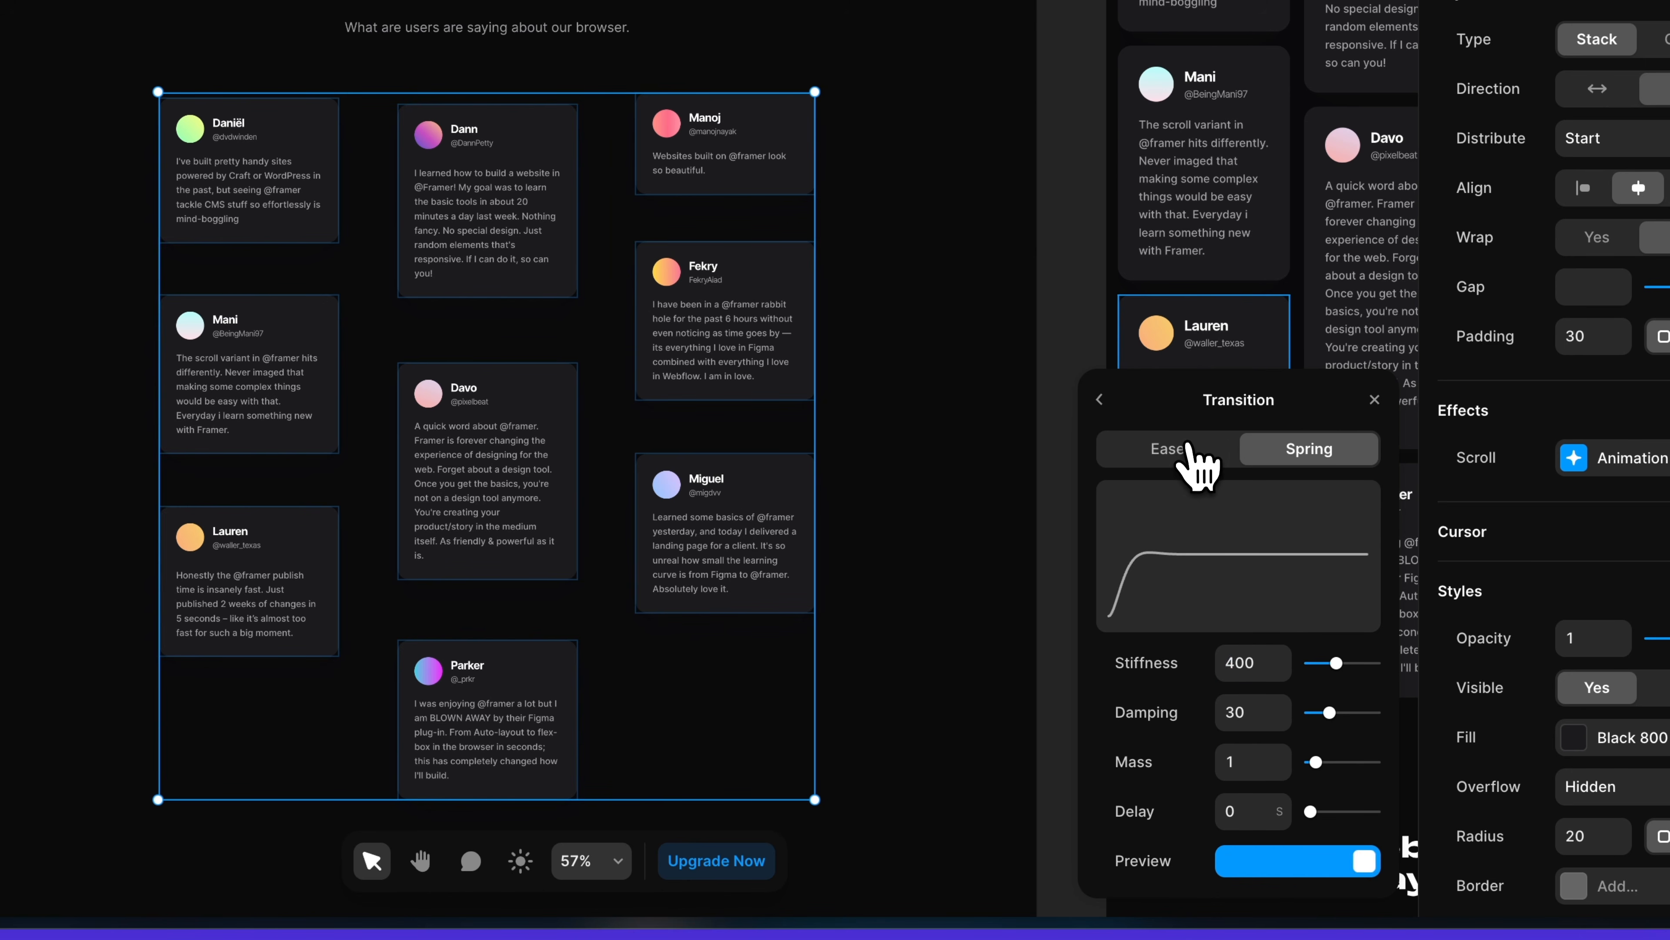
{"action": "left_click", "coordinate": [1180, 442]}
{"action": "left_click", "coordinate": [1256, 656]}
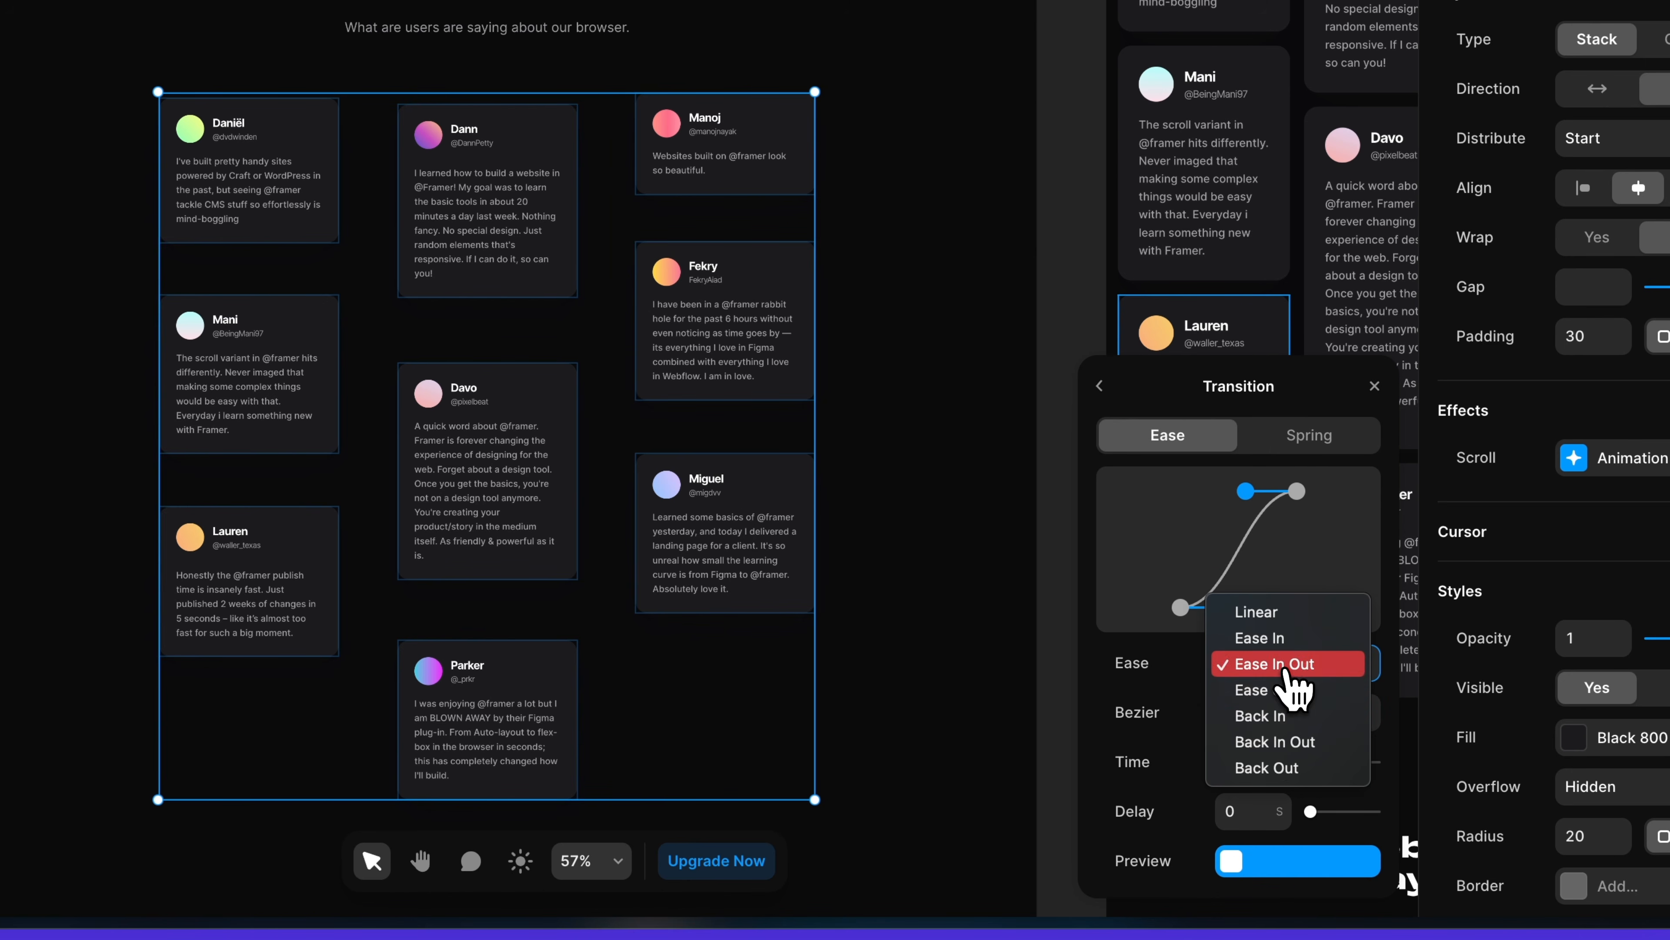
{"action": "left_click", "coordinate": [1281, 697]}
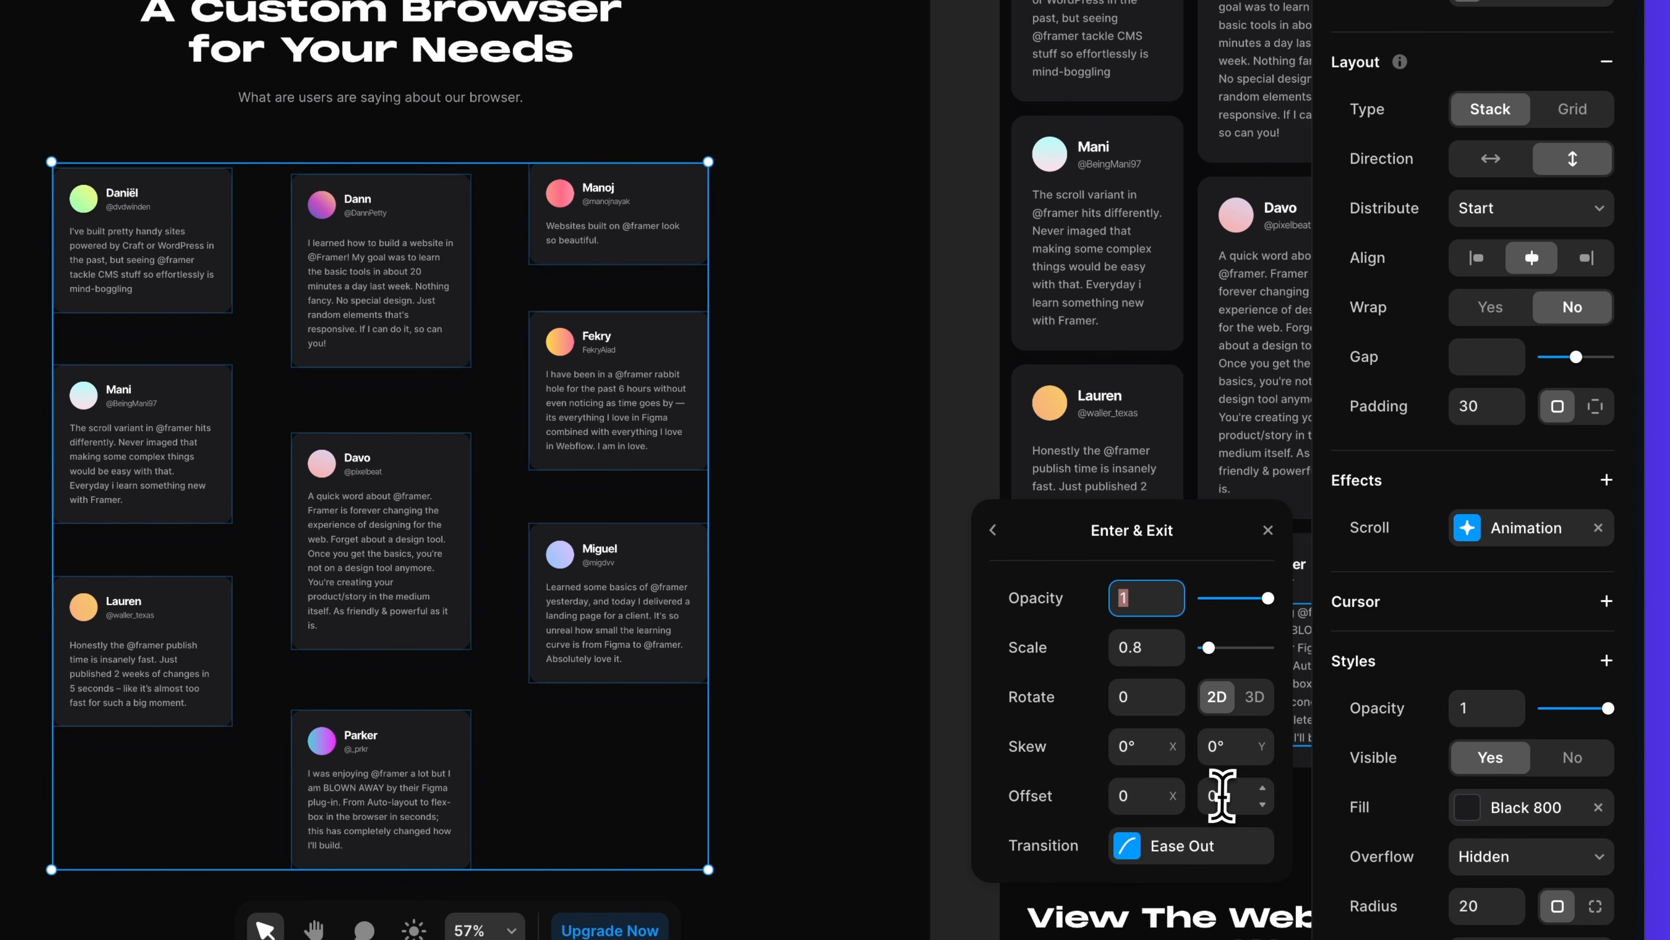
- Set the cards' Enter & Exit vertical offset to 80 and close the effect settings
{"action": "left_click", "coordinate": [1231, 795]}
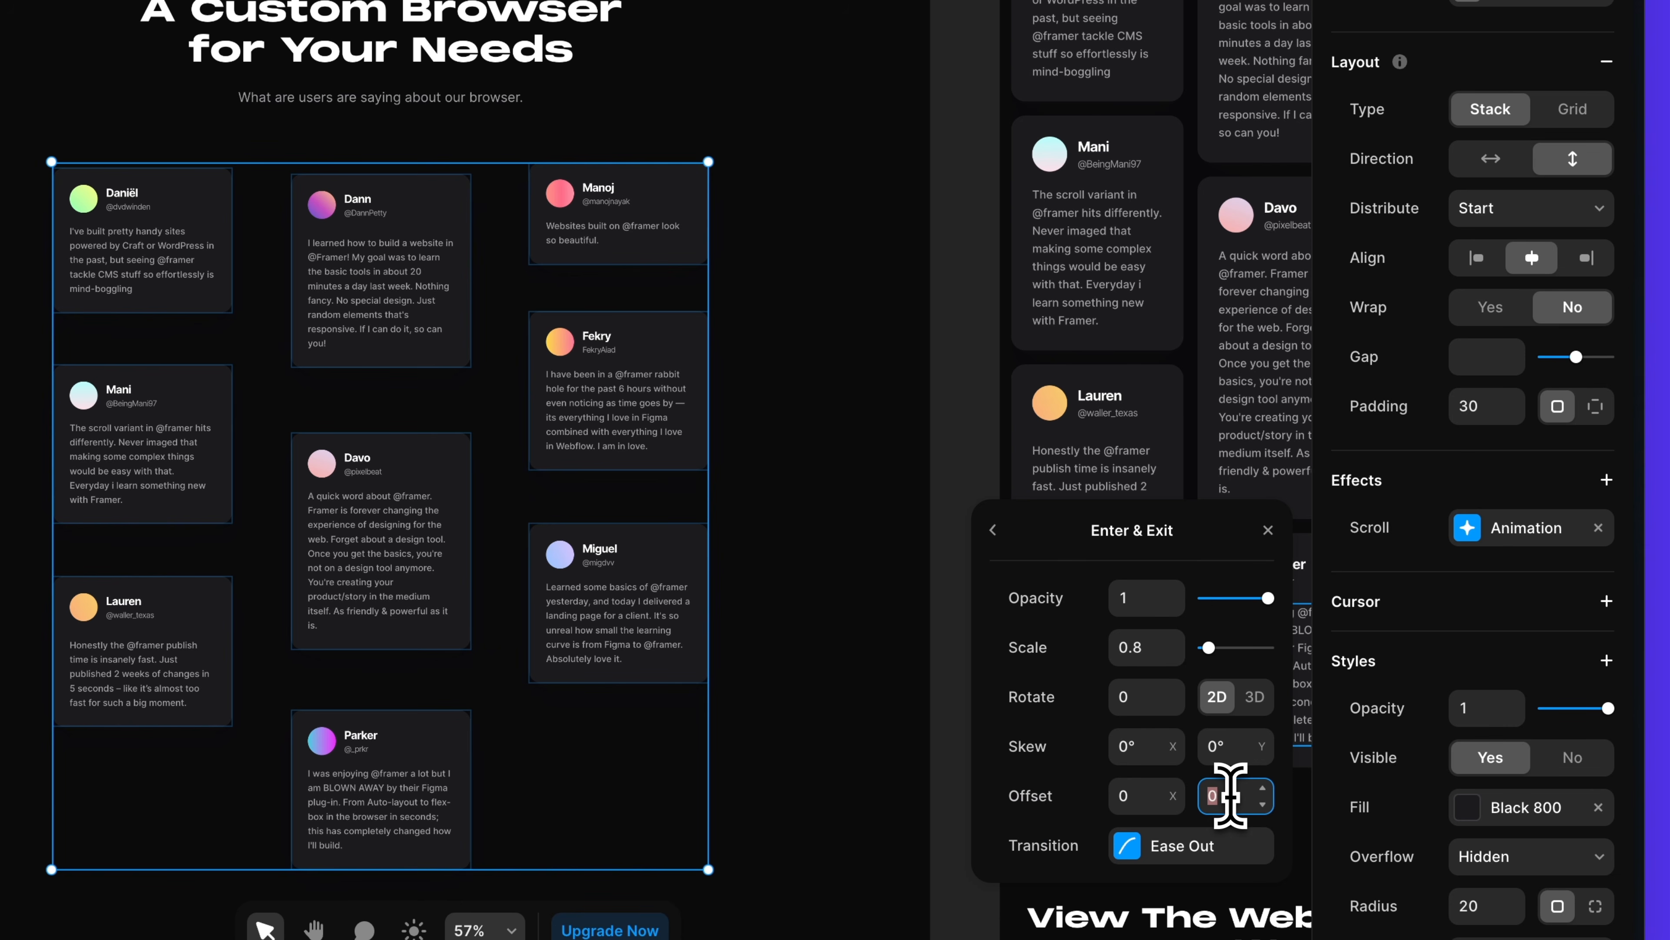
{"action": "type", "text": "80"}
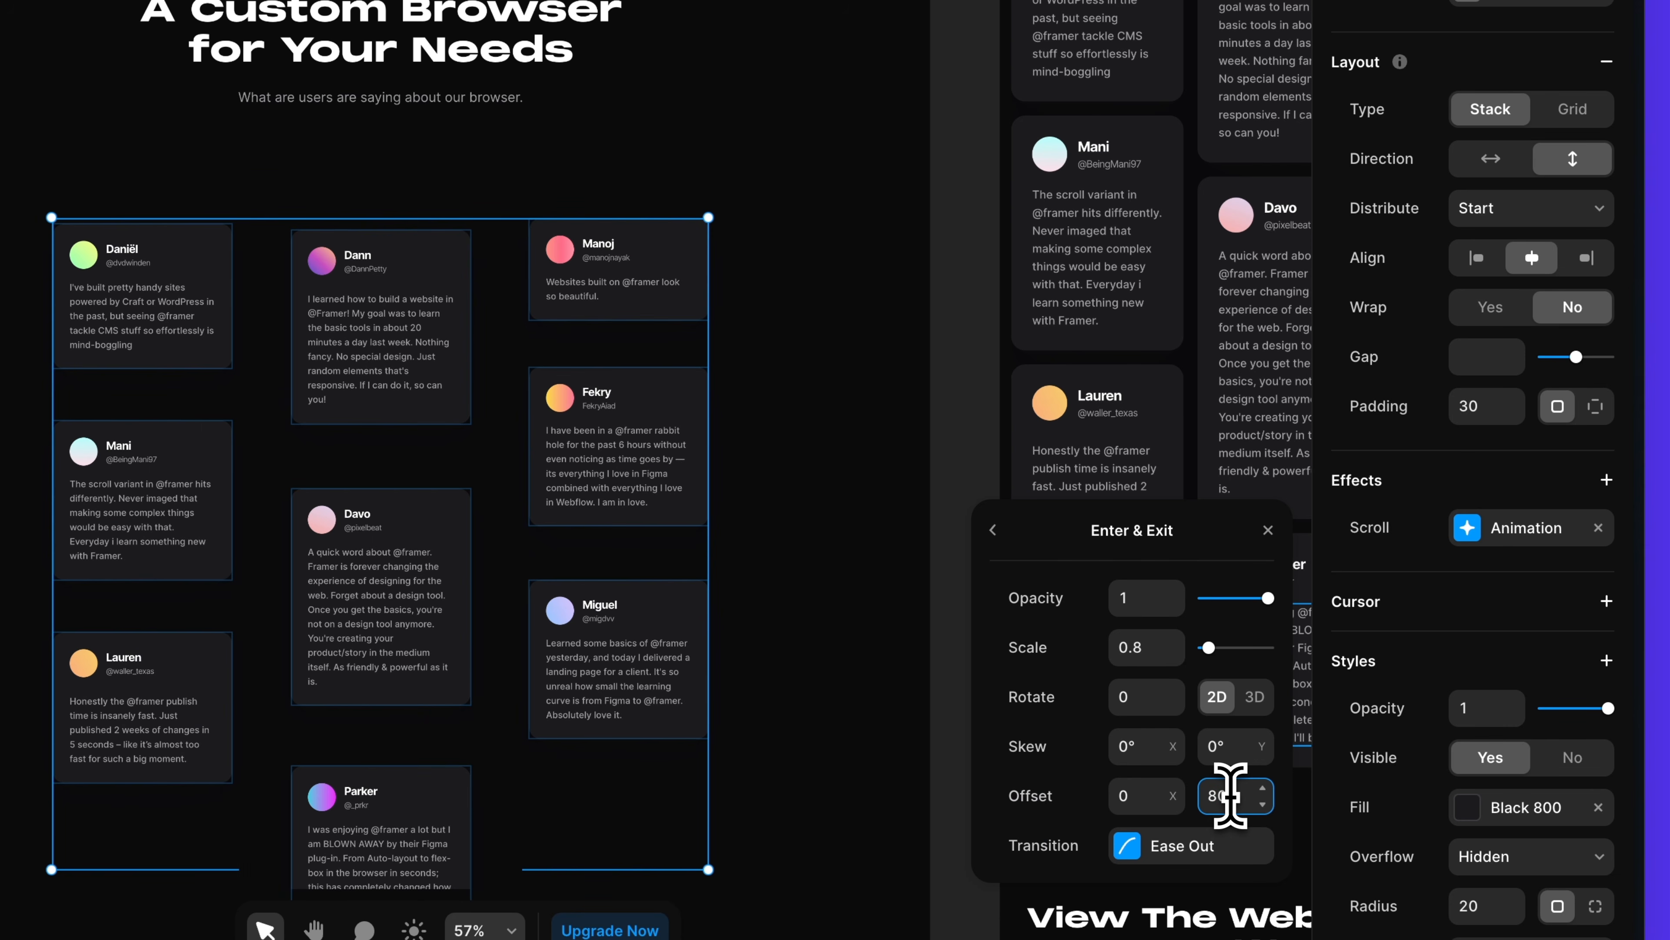
{"action": "left_click", "coordinate": [973, 344]}
- Preview the Desktop page from the hero to the call-to-action section and back to check the testimonial cards' scroll animation
{"action": "scroll", "coordinate": [1013, 401], "scroll_direction": "up", "scroll_amount": 10}
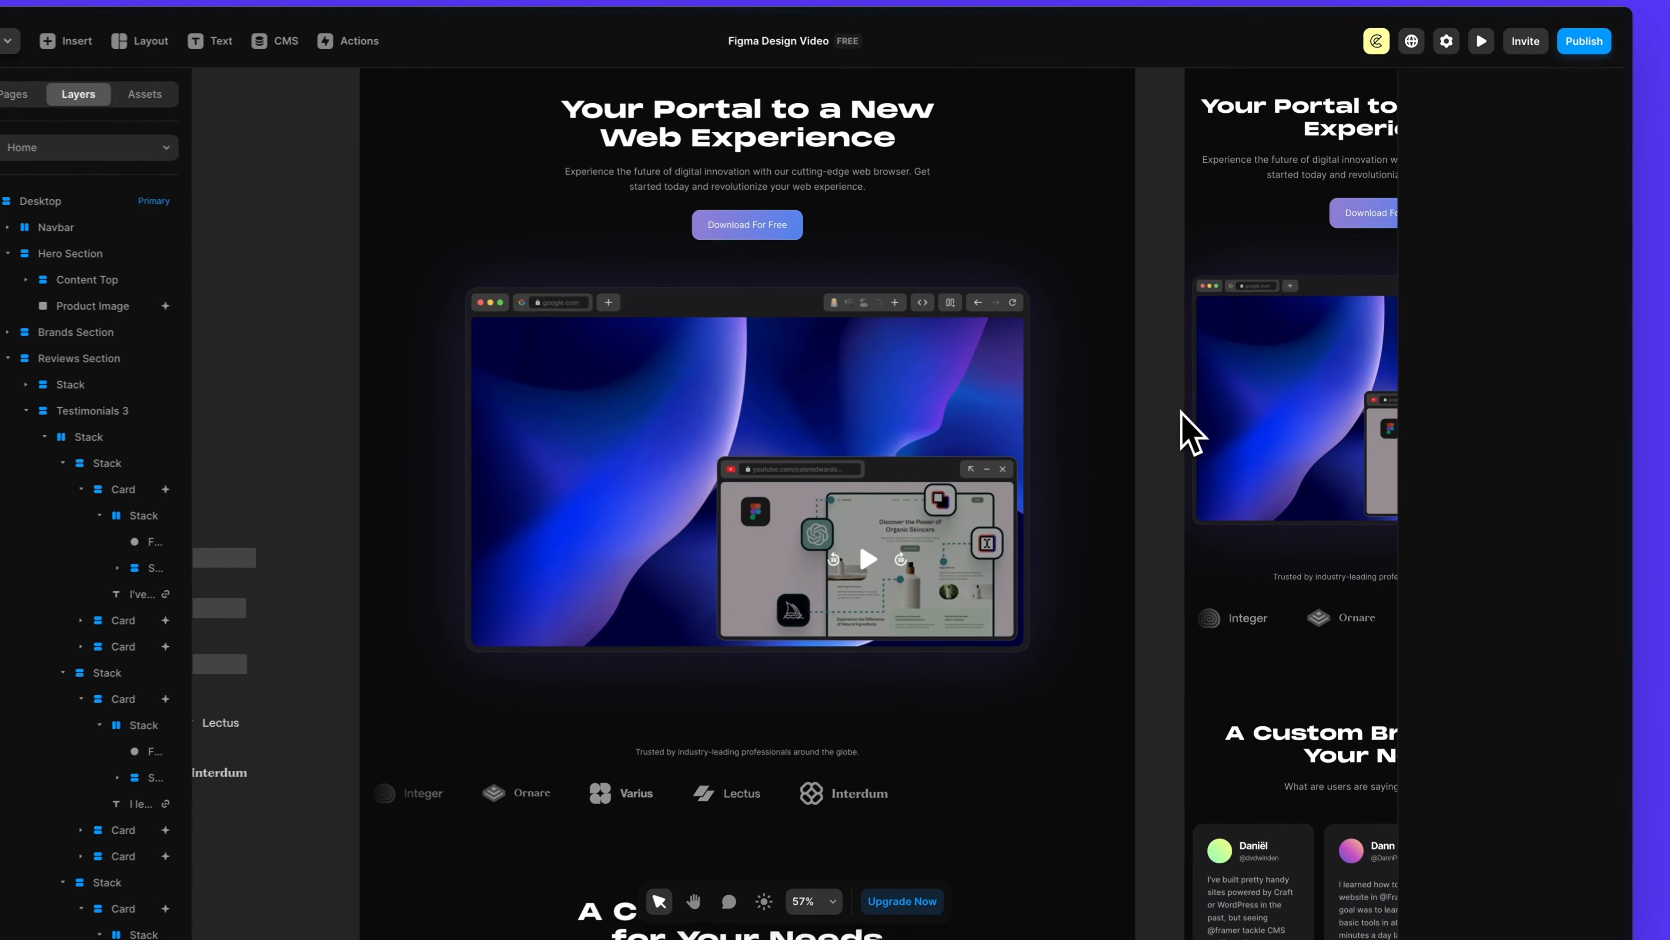
{"action": "scroll", "coordinate": [1192, 416], "scroll_direction": "up", "scroll_amount": 3}
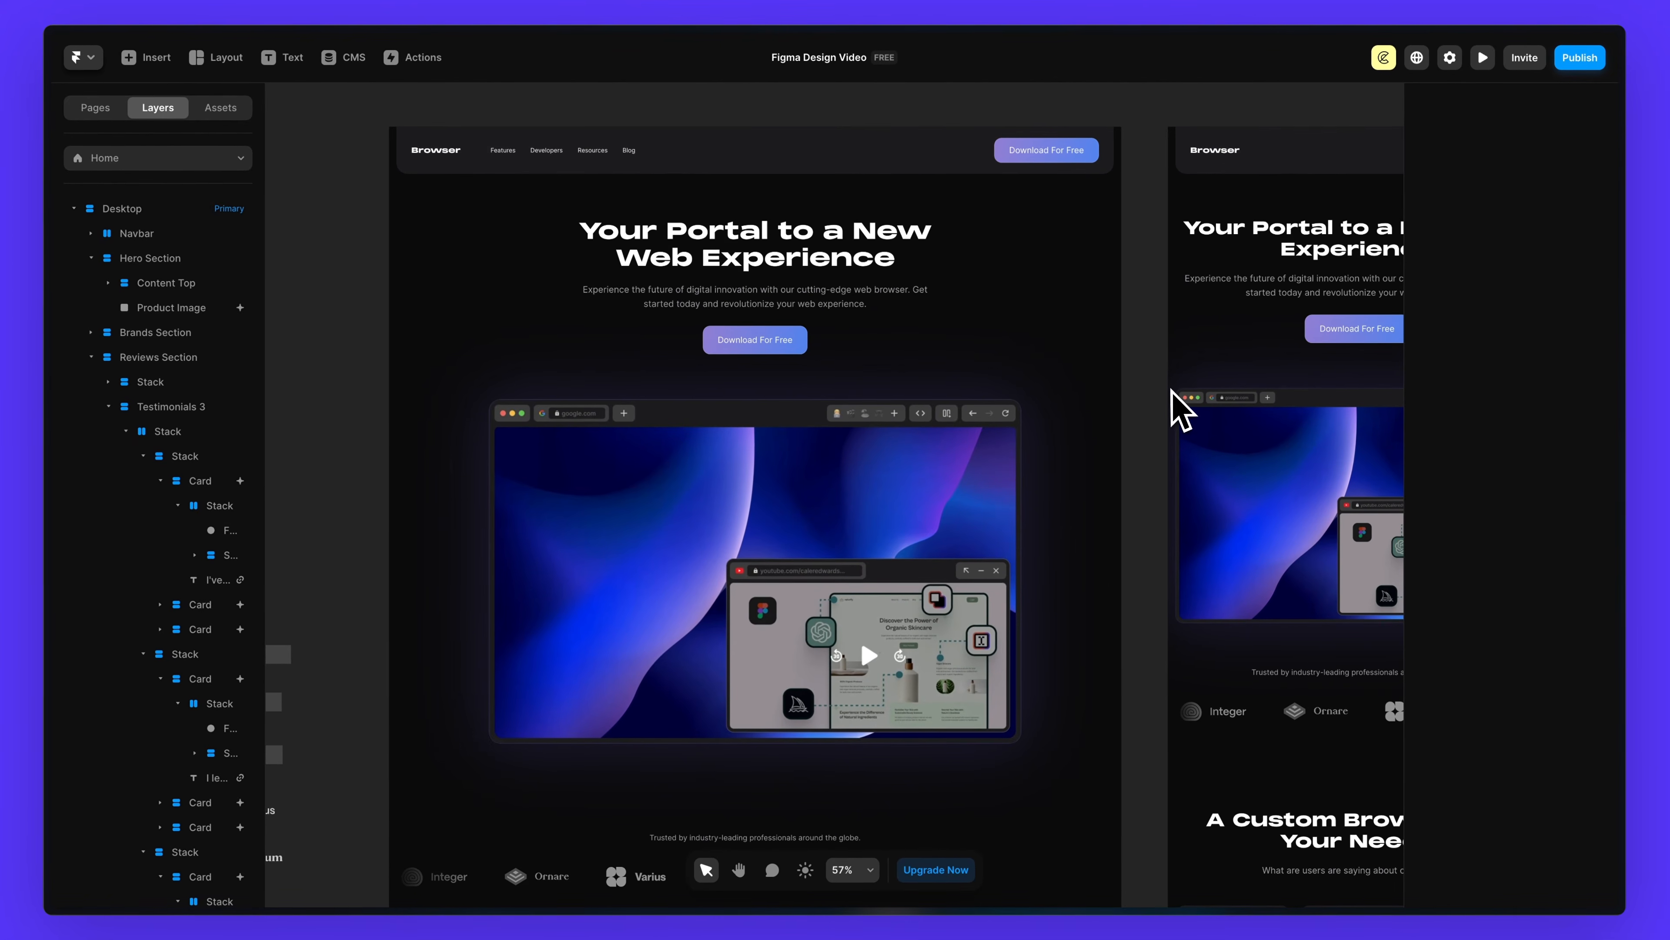
{"action": "key", "text": "super+p"}
{"action": "scroll", "coordinate": [1457, 485], "scroll_direction": "down", "scroll_amount": 3}
{"action": "scroll", "coordinate": [1460, 472], "scroll_direction": "down", "scroll_amount": 10}
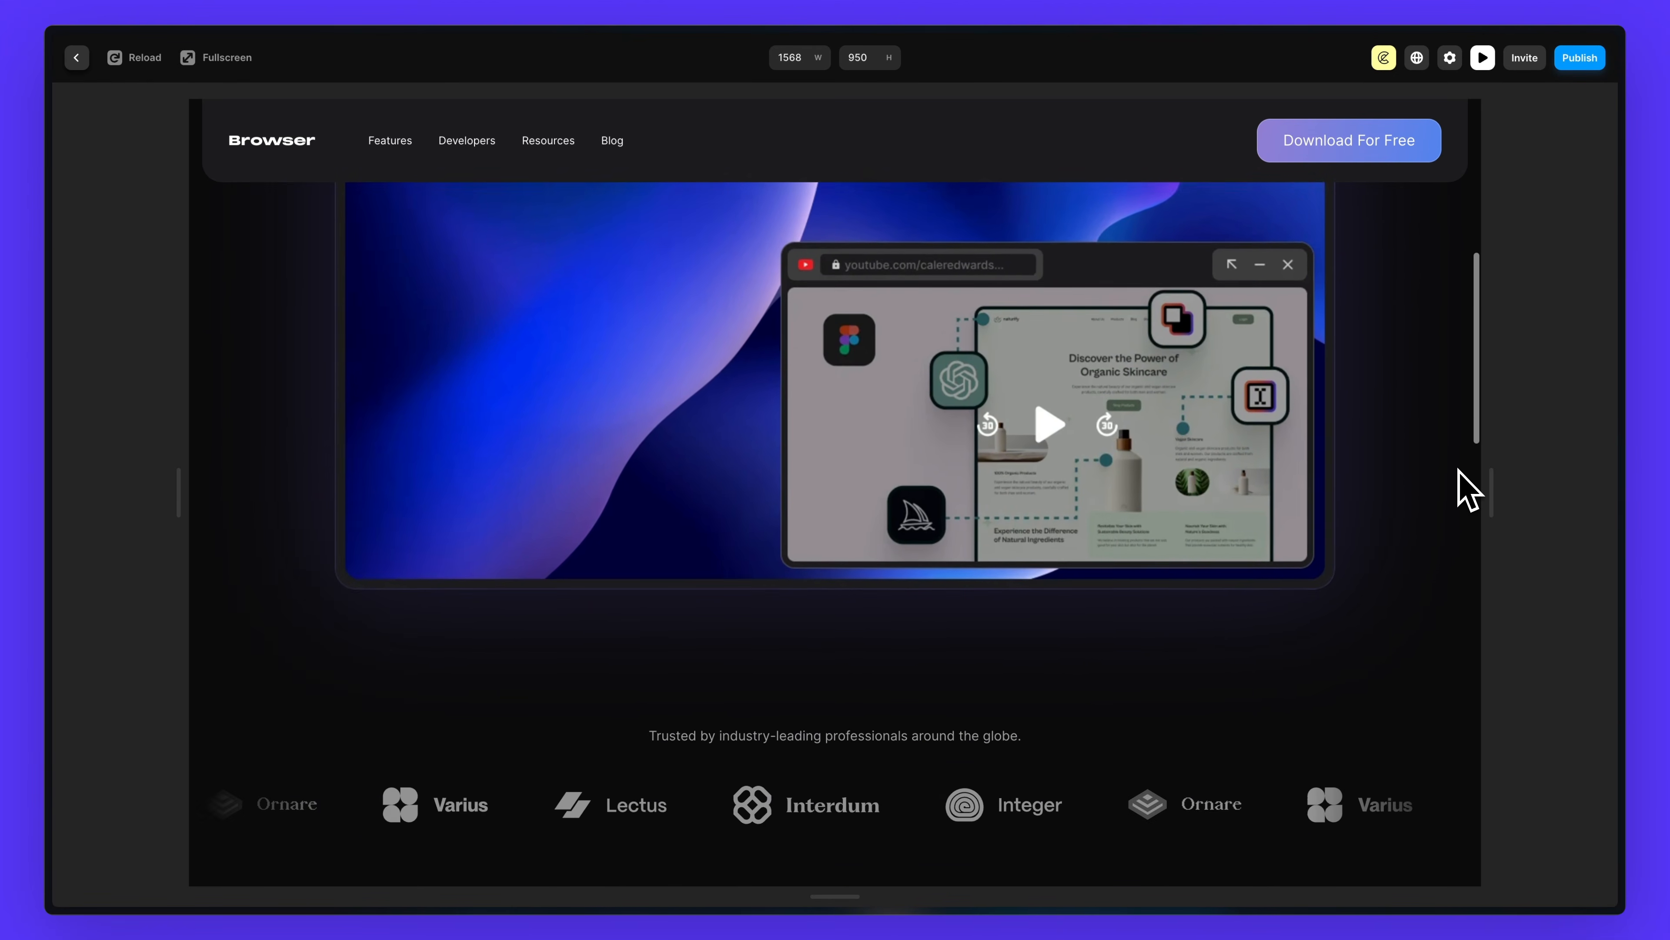
{"action": "scroll", "coordinate": [1467, 491], "scroll_direction": "down", "scroll_amount": 10}
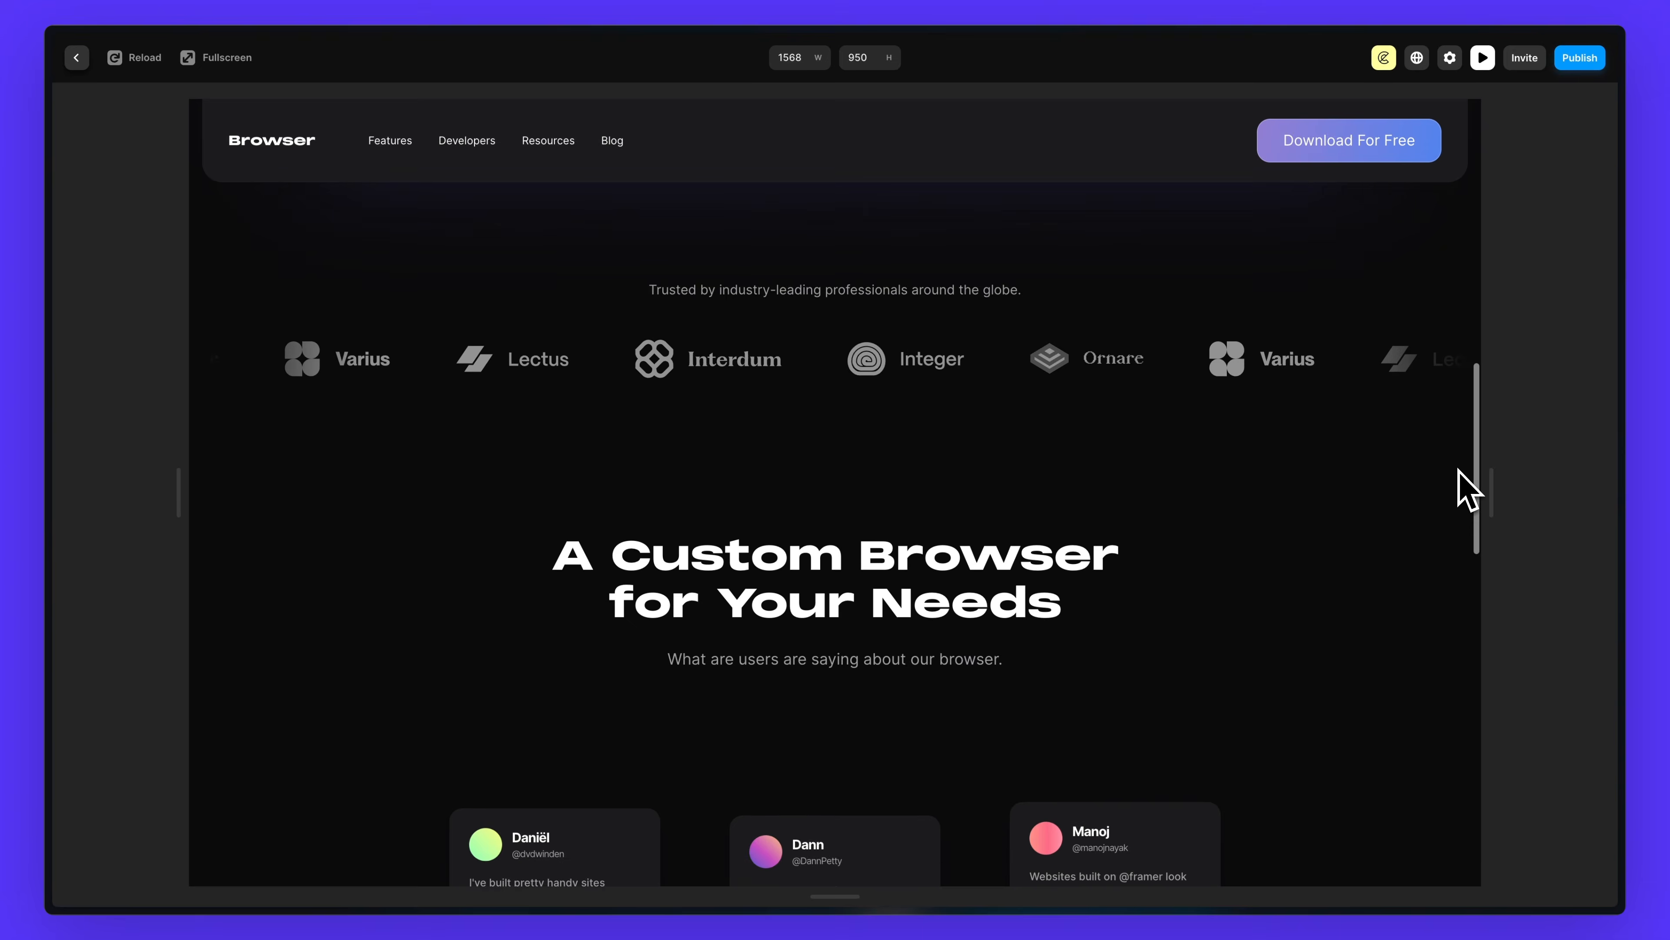
{"action": "scroll", "coordinate": [1467, 490], "scroll_direction": "down", "scroll_amount": 8}
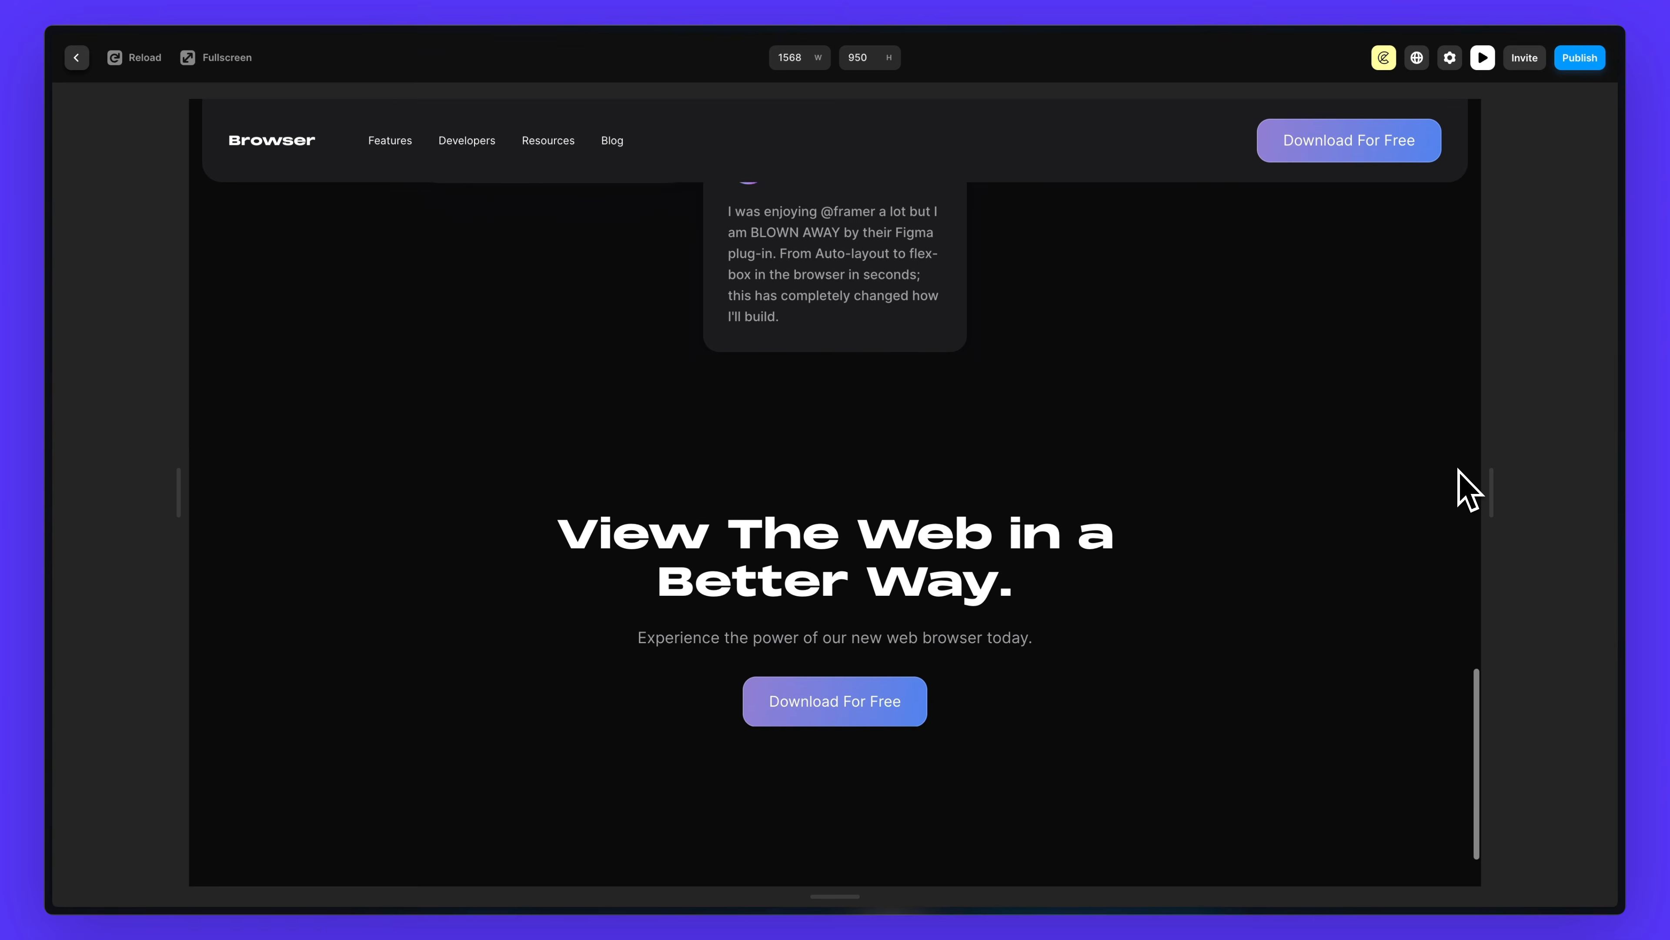
{"action": "scroll", "coordinate": [1468, 490], "scroll_direction": "up", "scroll_amount": 20}
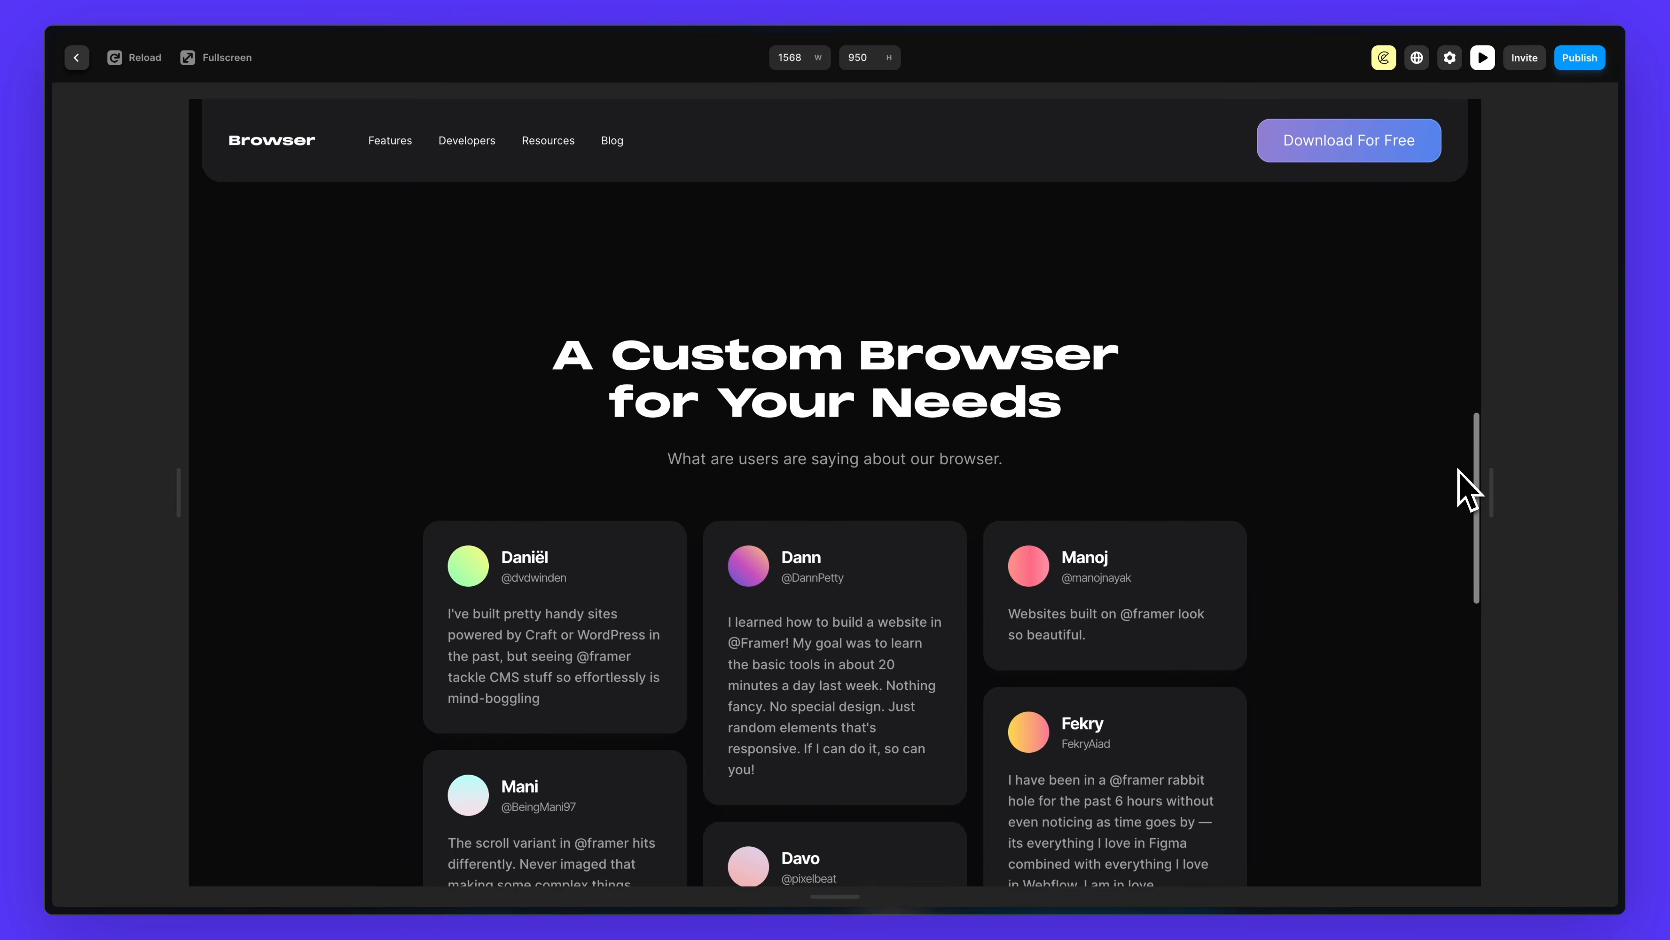
{"action": "scroll", "coordinate": [1468, 490], "scroll_direction": "up", "scroll_amount": 8}
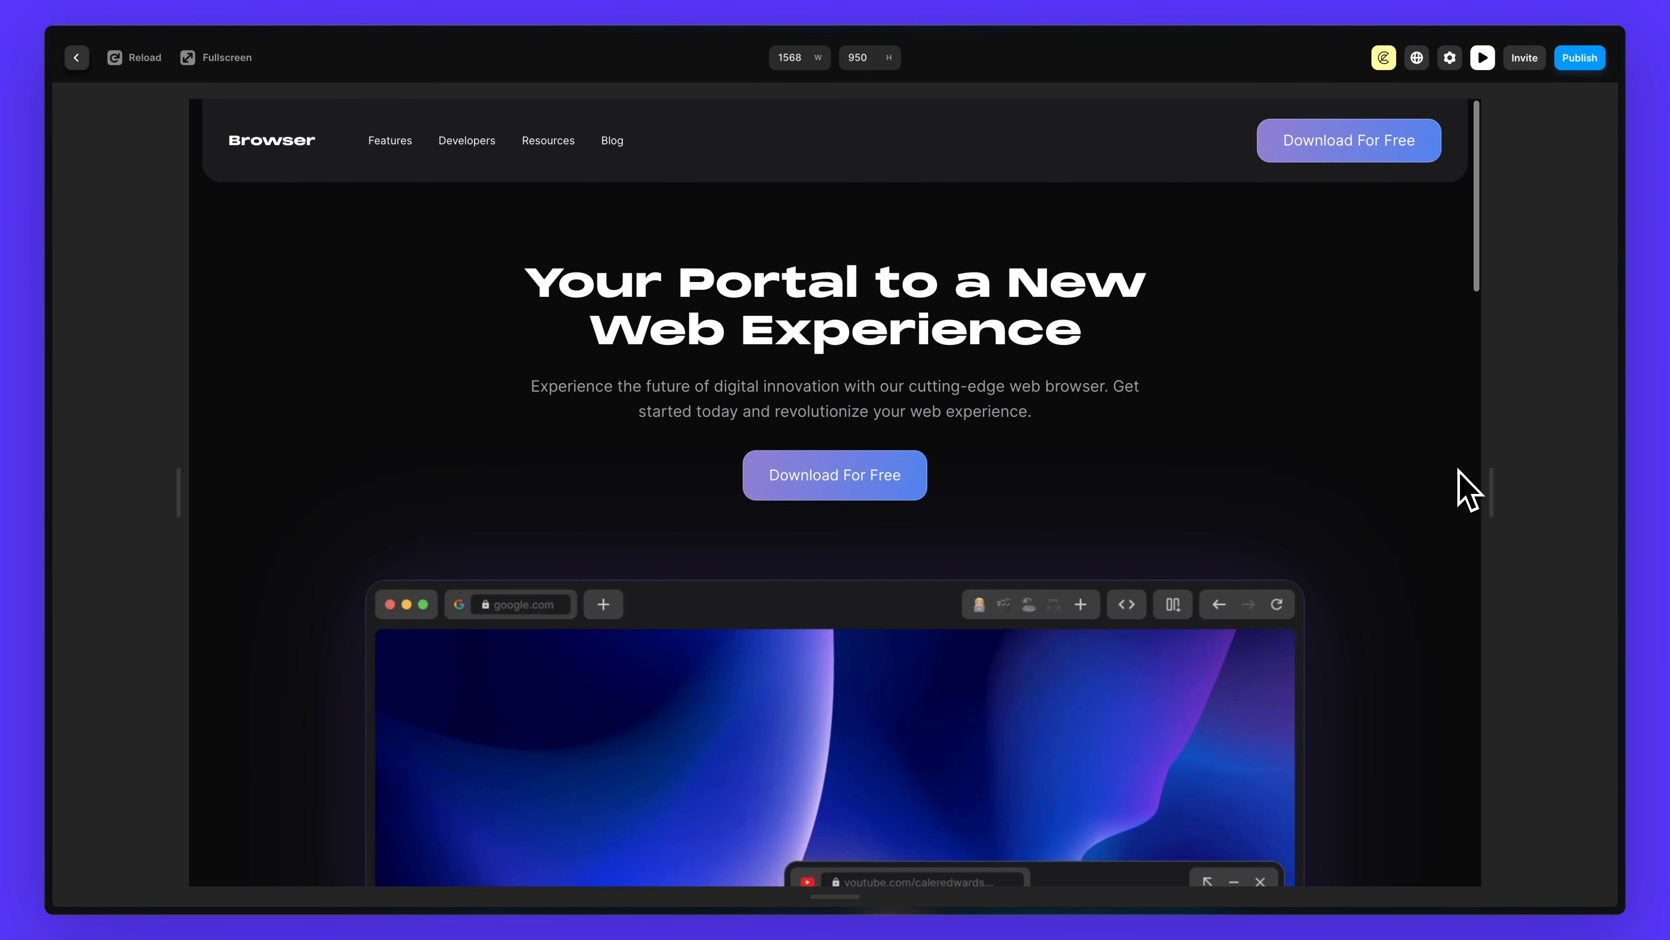